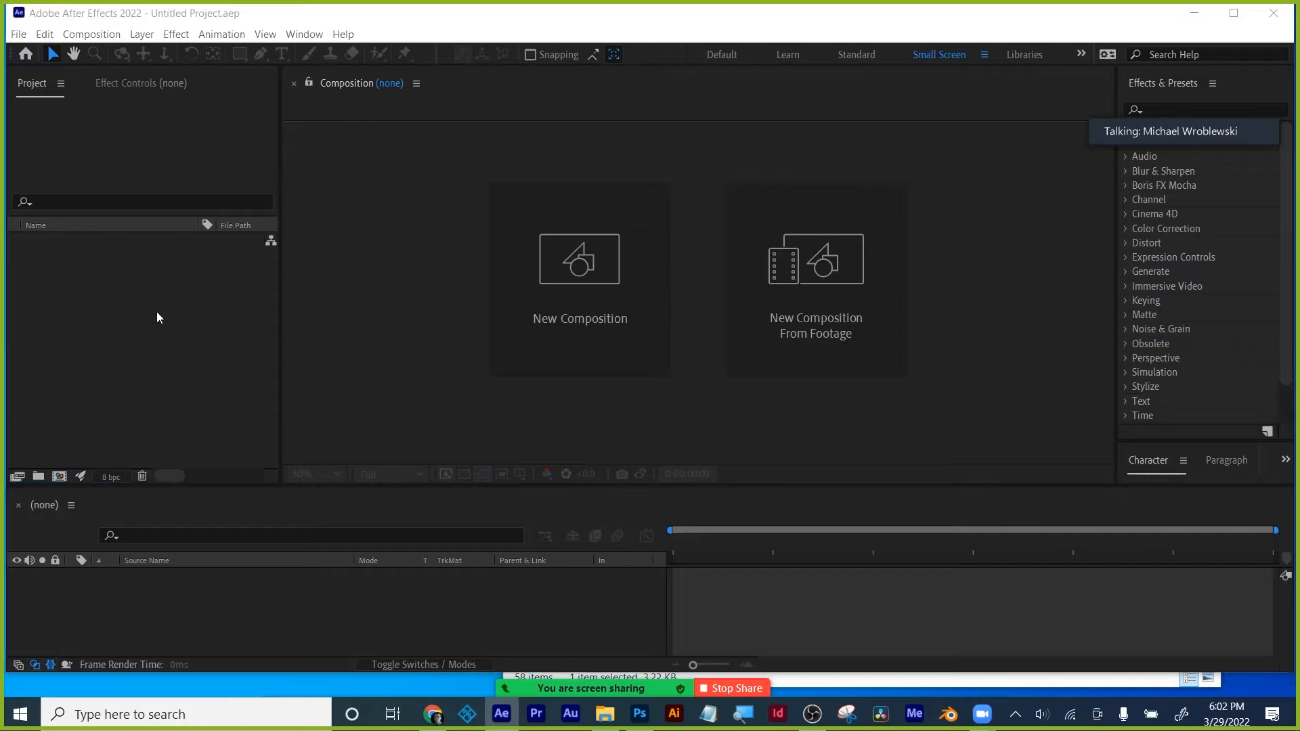
- Import the Parallax folder's files from arm through tree line from the Desktop
double_click(156, 312)
click(63, 368)
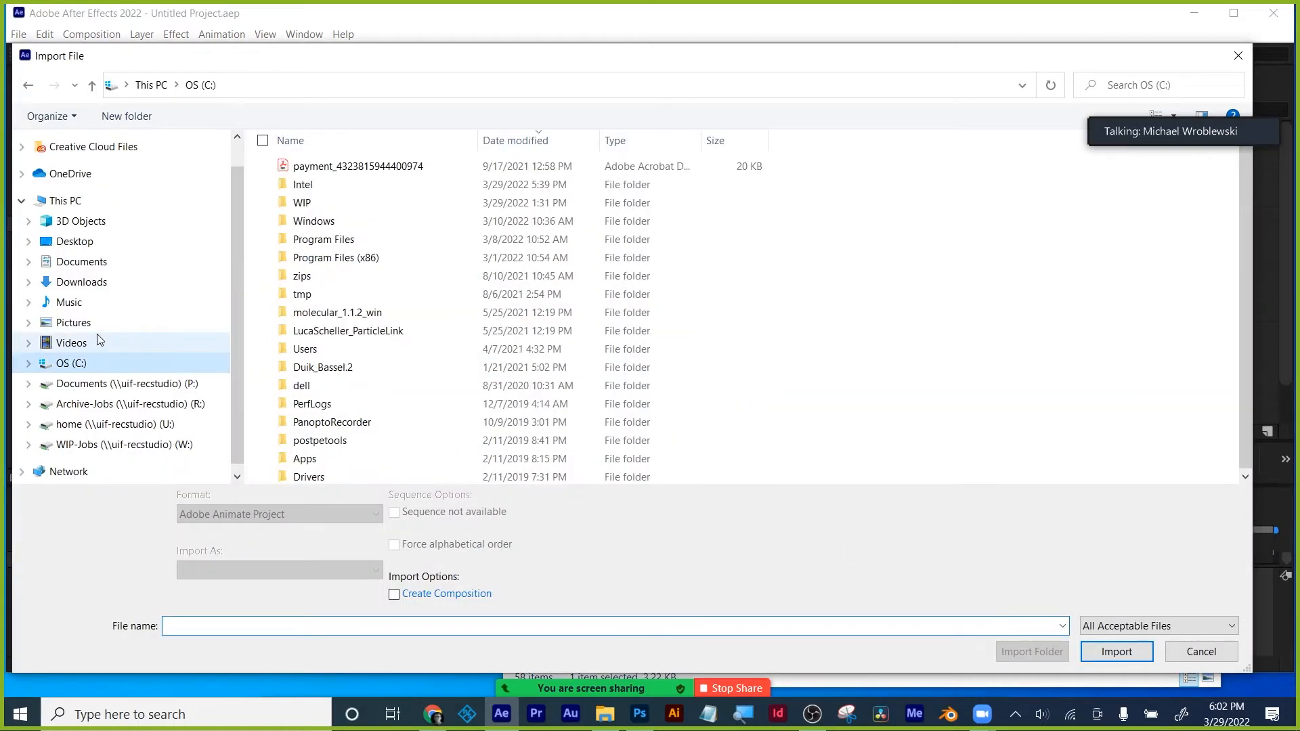
click(75, 241)
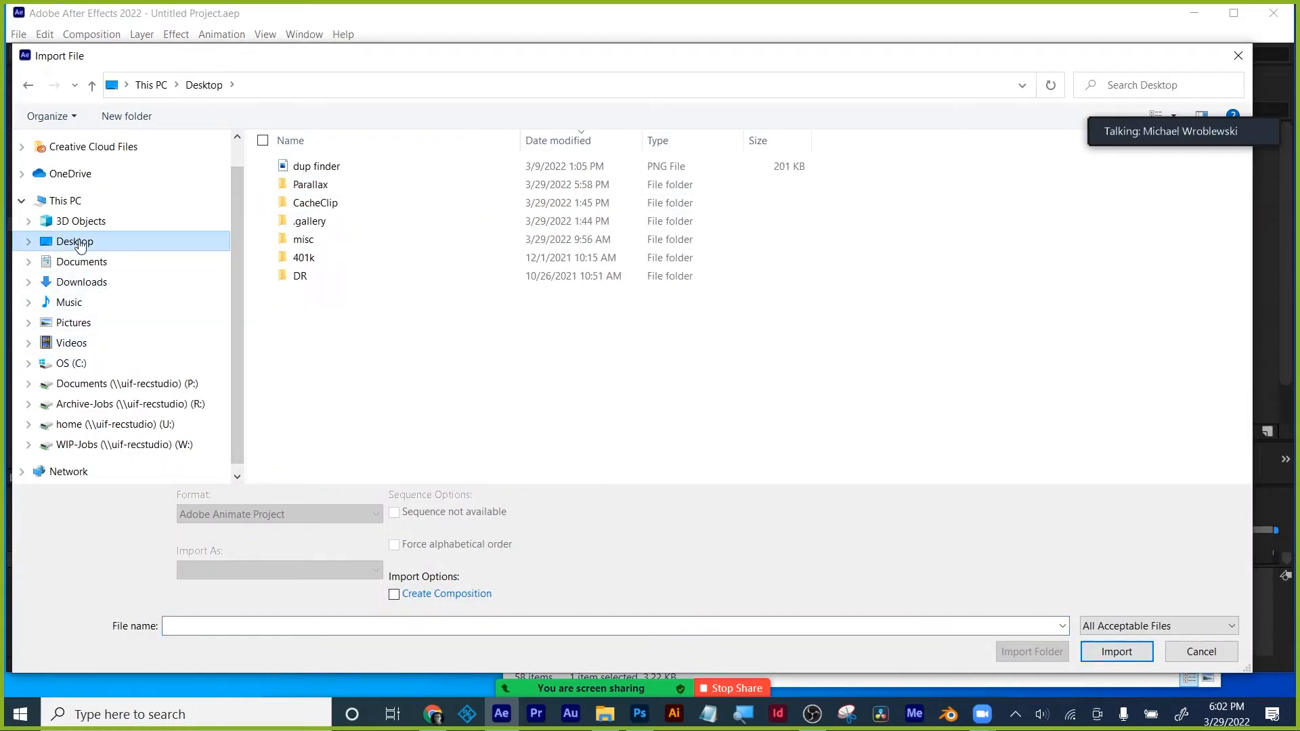
double_click(312, 186)
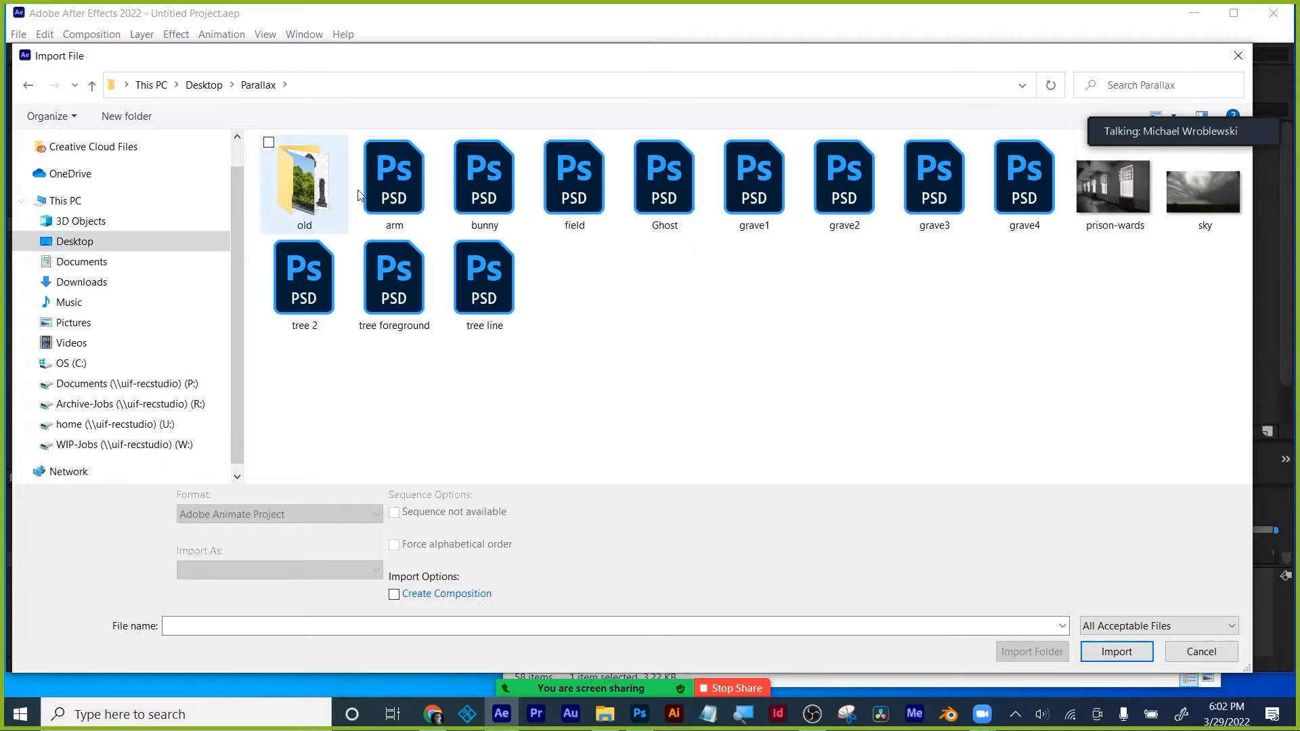
click(394, 173)
shift+click(470, 278)
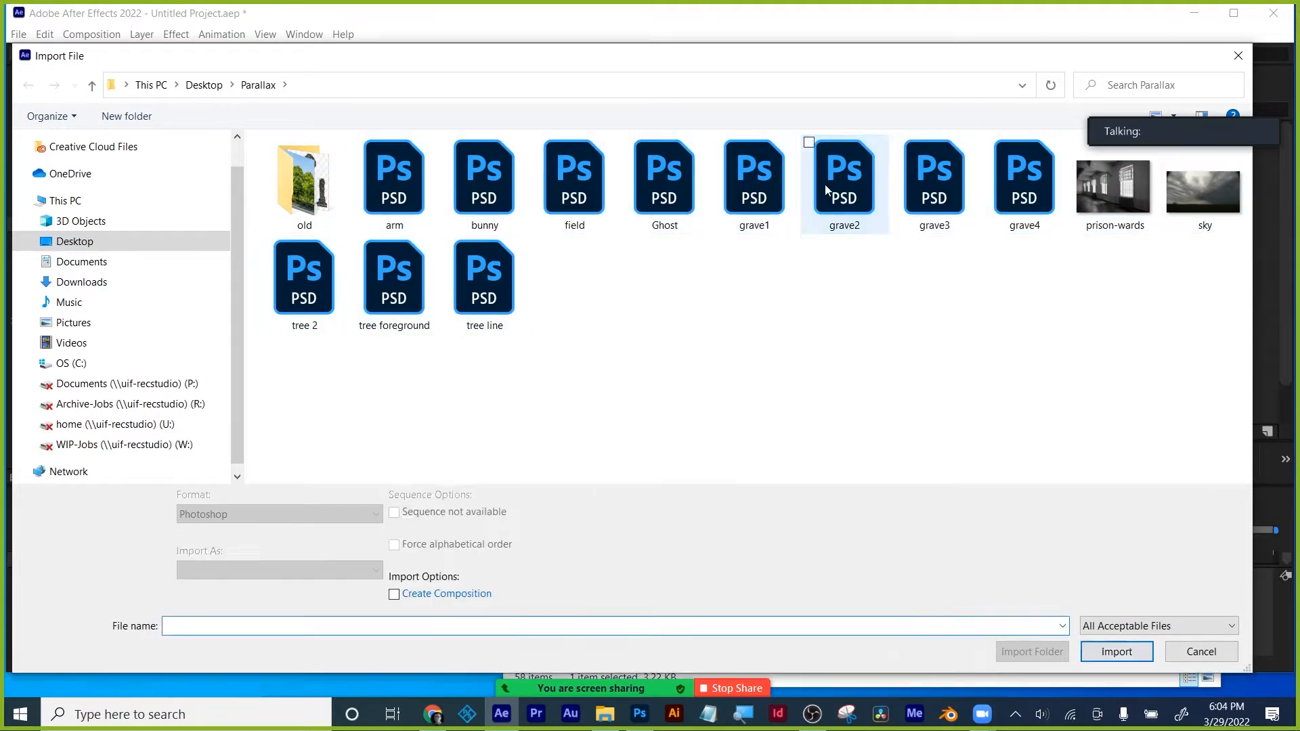
- Import grave2, grave3 and grave4 as layered compositions
click(843, 177)
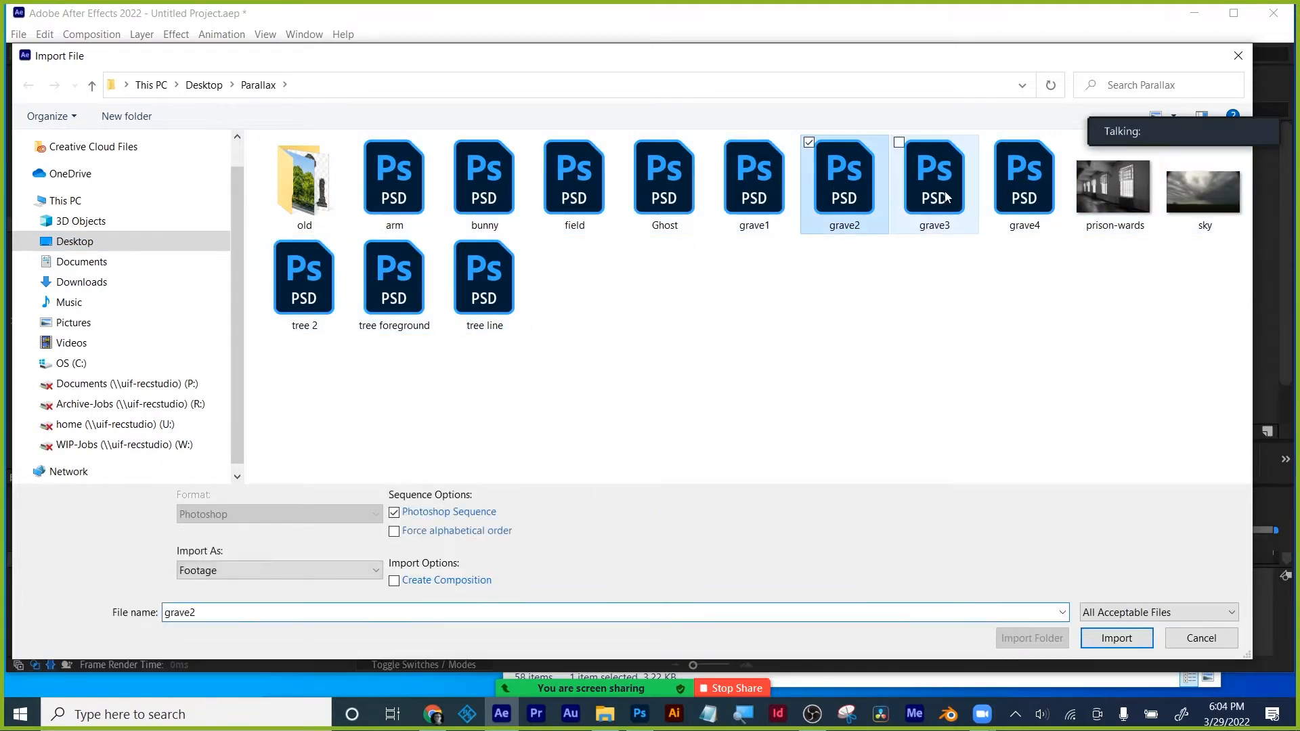
shift+click(1023, 177)
click(377, 569)
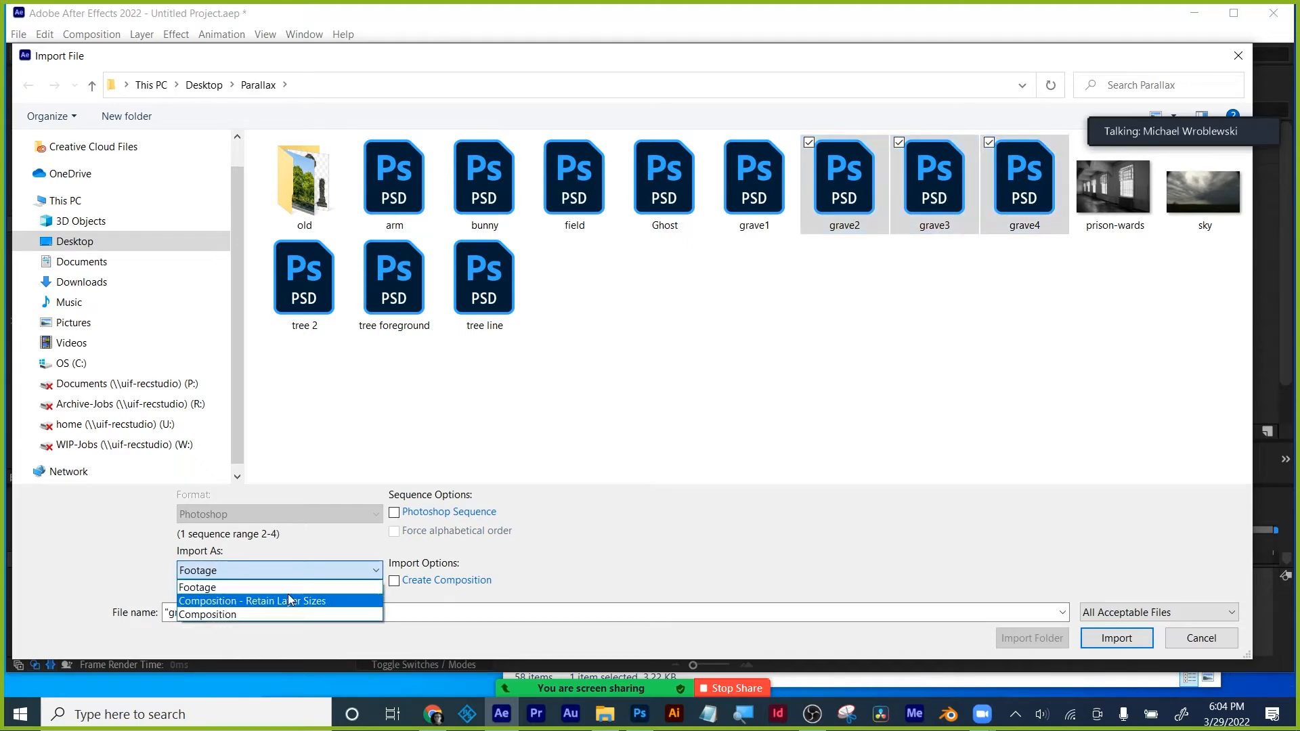
click(68, 273)
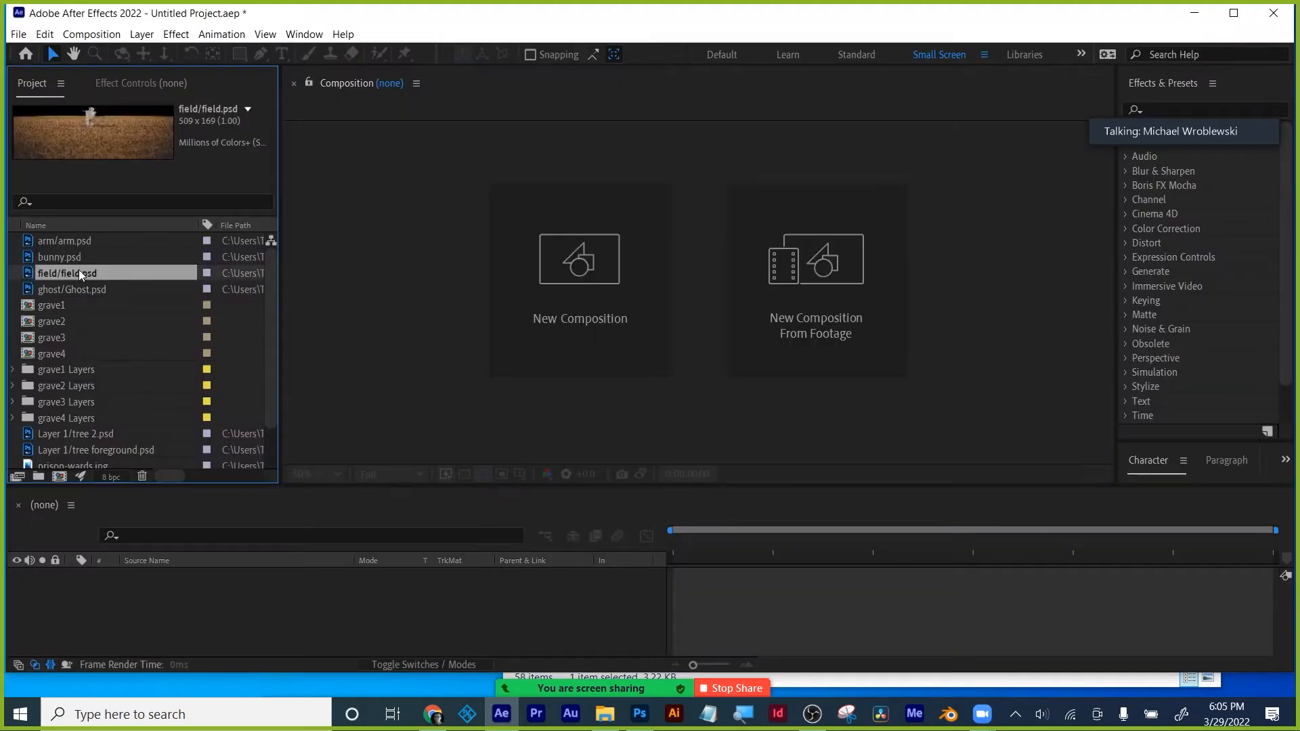
- Make a new HDTV 1080 24 composition called 'parallax'
click(59, 477)
text(parallax)
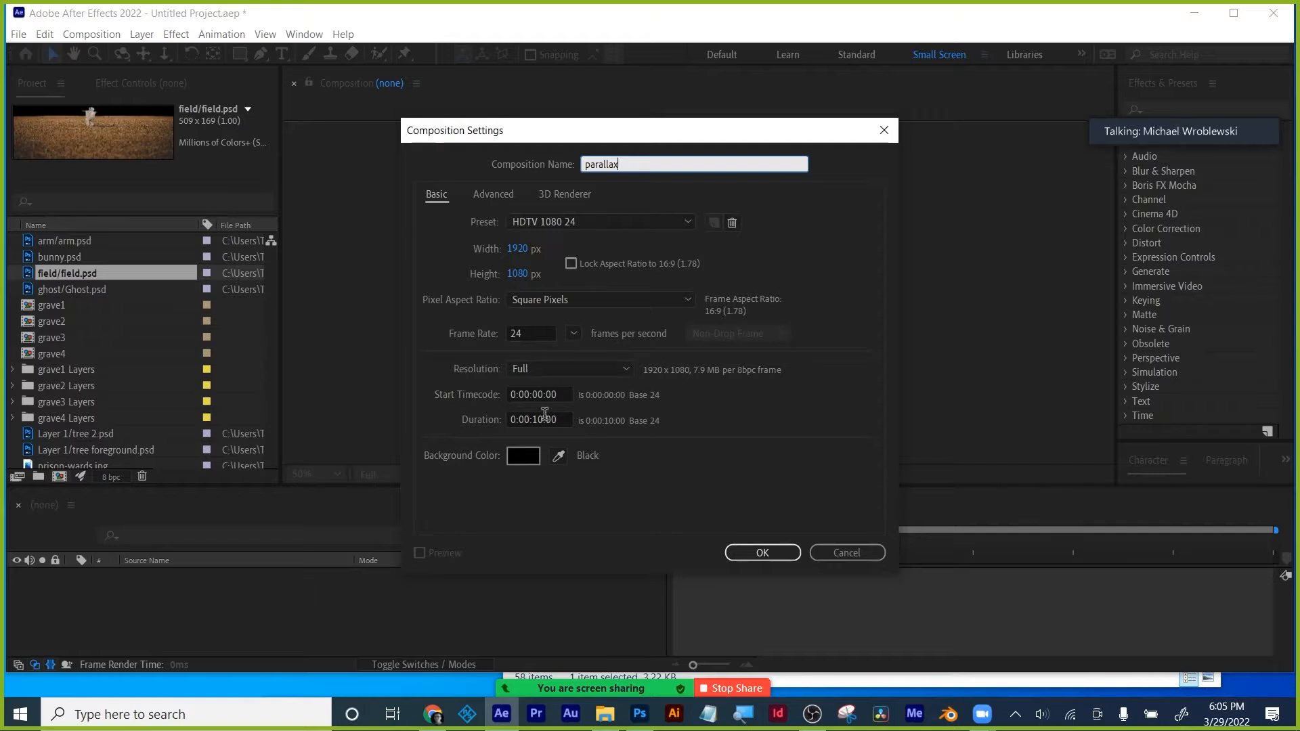
click(763, 551)
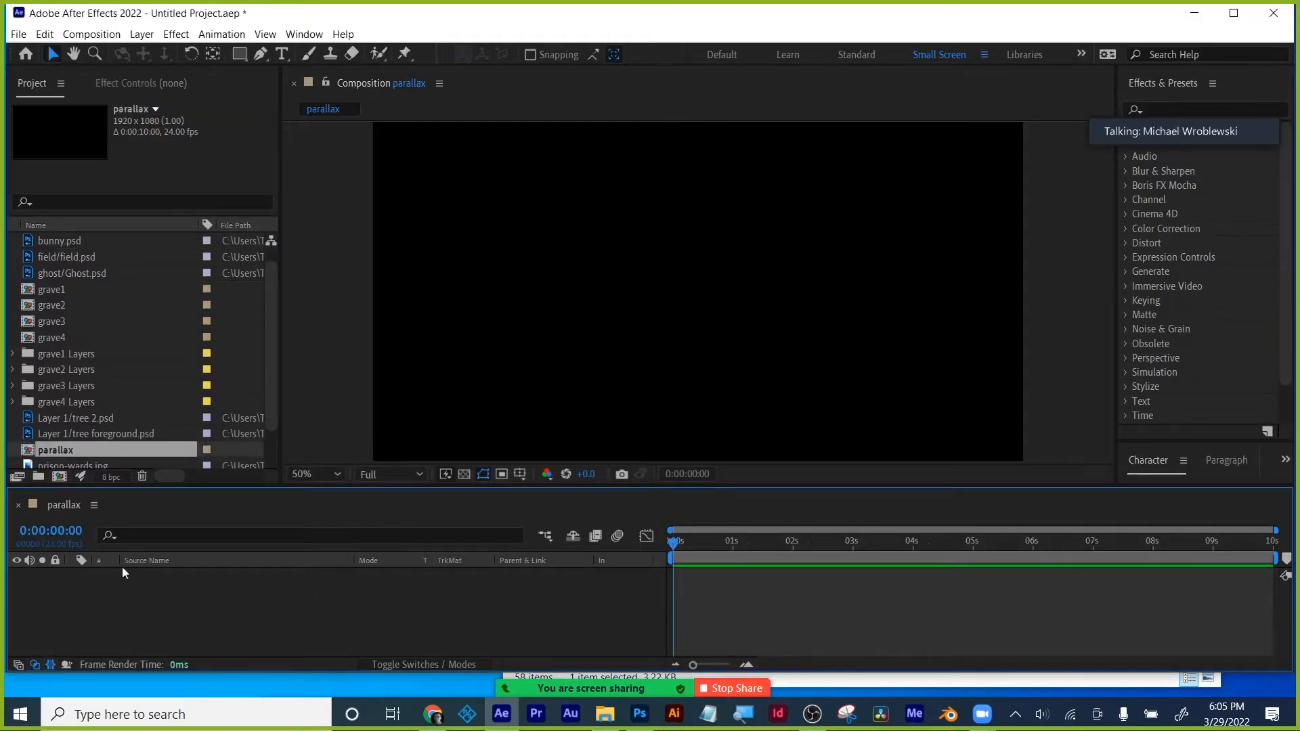
scroll(47, 254, up, 1)
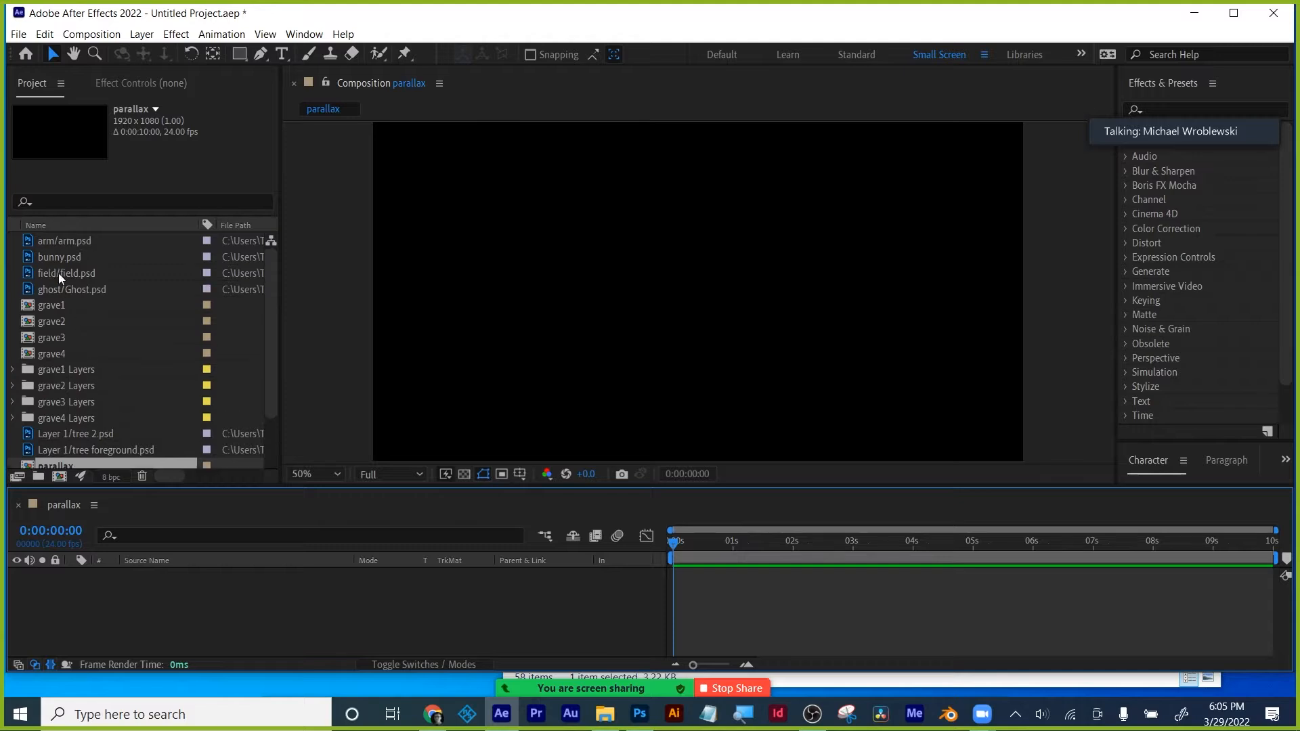
- Add the field to the composition, scaled to 396% with Position Y 820
drag(56, 277, 96, 579)
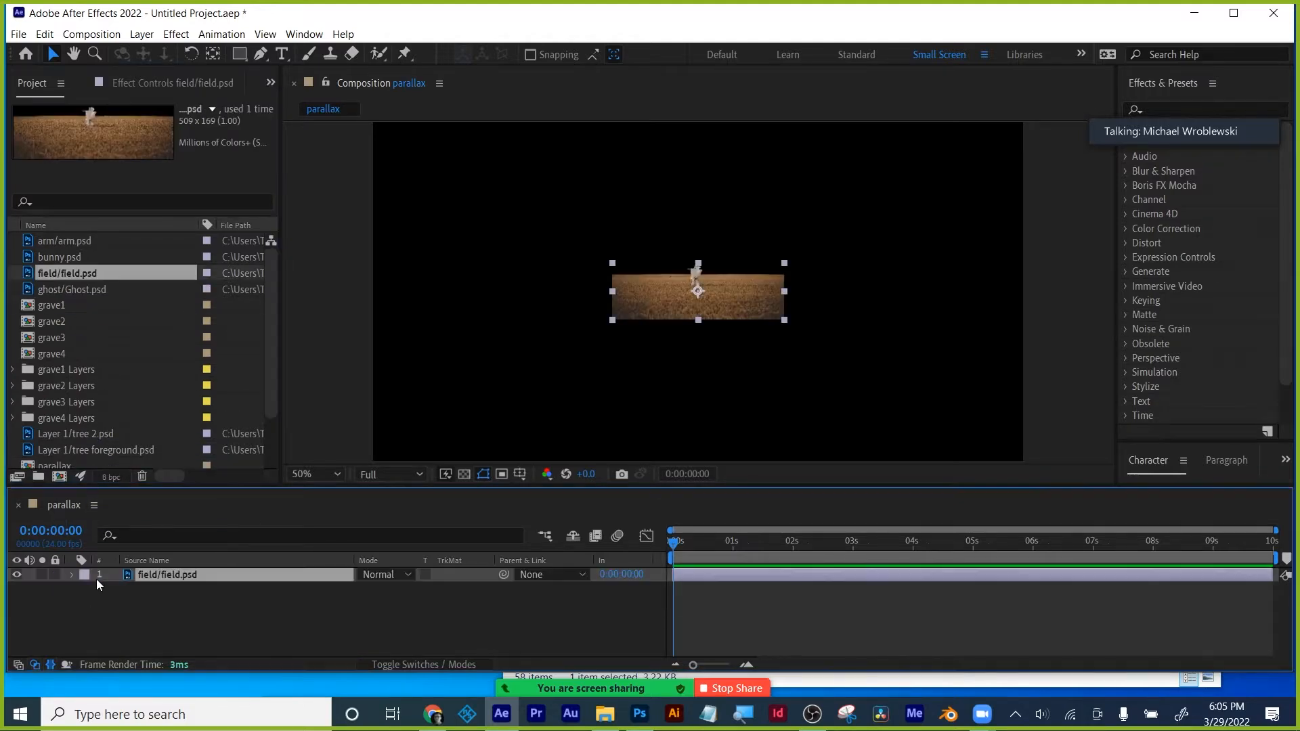
key(s)
drag(388, 588, 630, 583)
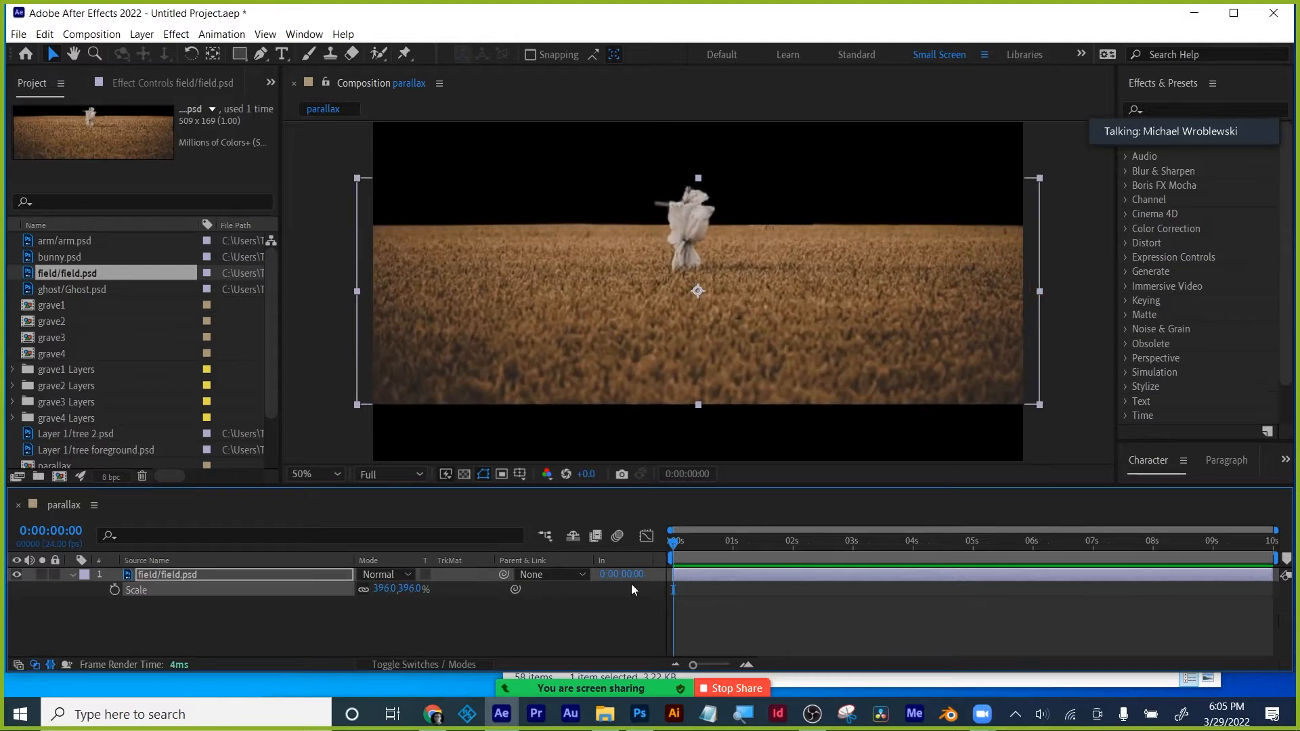
key(p)
drag(398, 588, 587, 624)
click(529, 644)
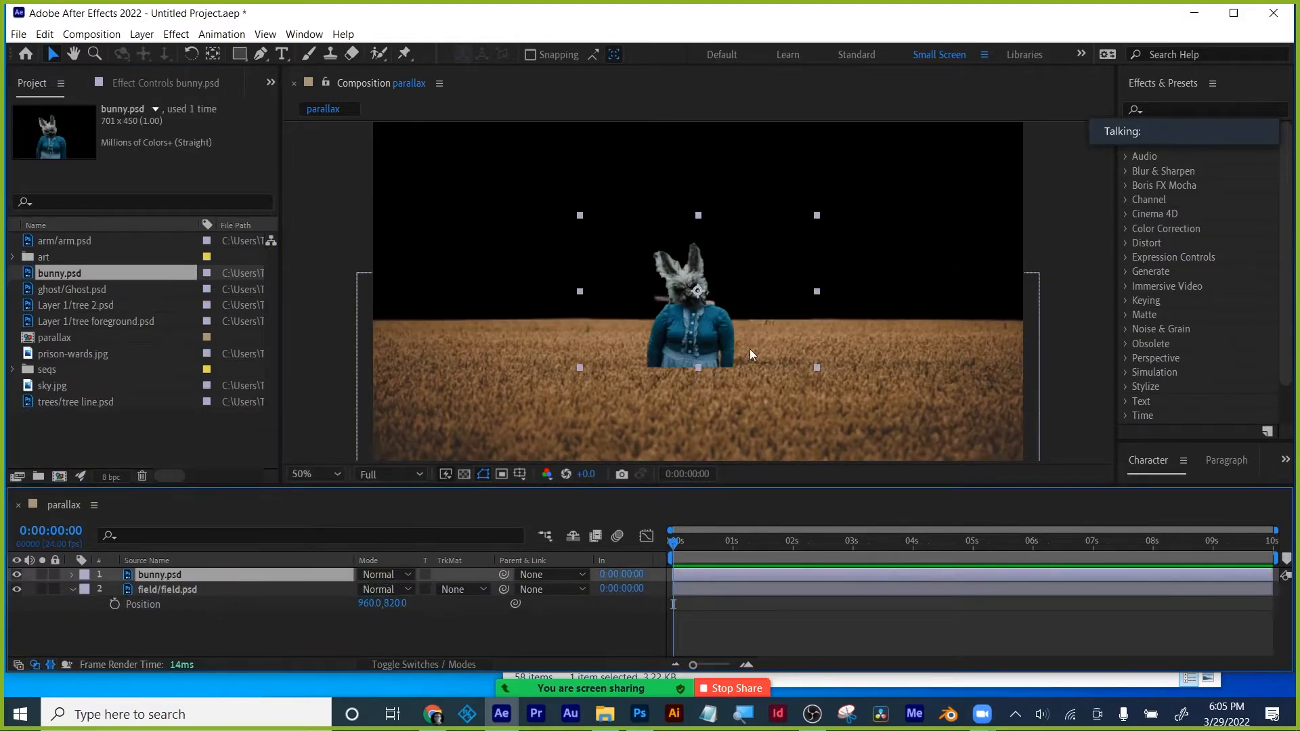
- Add the bunny at the lower right and tree 2 left of the scarecrow
drag(749, 348, 912, 444)
drag(76, 306, 468, 423)
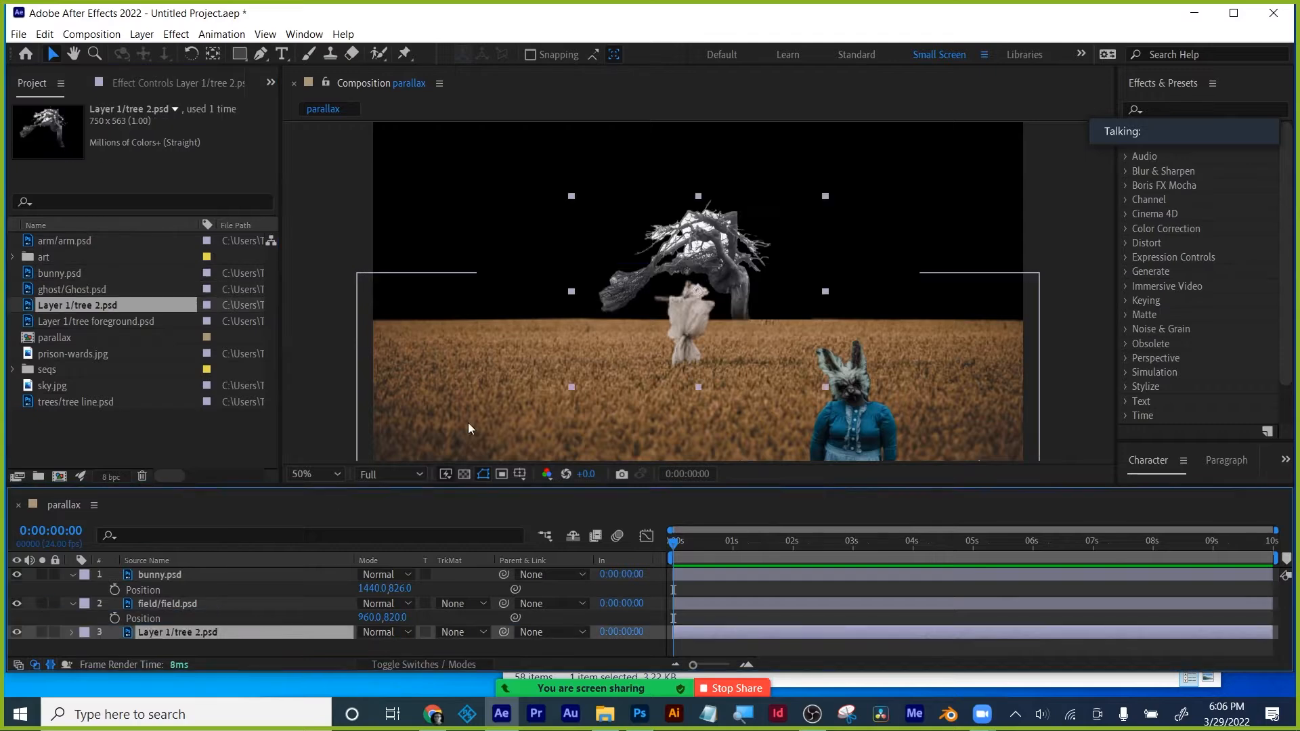
drag(684, 284, 487, 284)
click(72, 618)
- Add tree foreground, tree line below the field, and sky as the bottom layer
click(73, 590)
click(64, 318)
drag(64, 318, 48, 258)
shift+click(64, 306)
drag(76, 354, 47, 258)
drag(52, 338, 151, 648)
drag(52, 338, 49, 260)
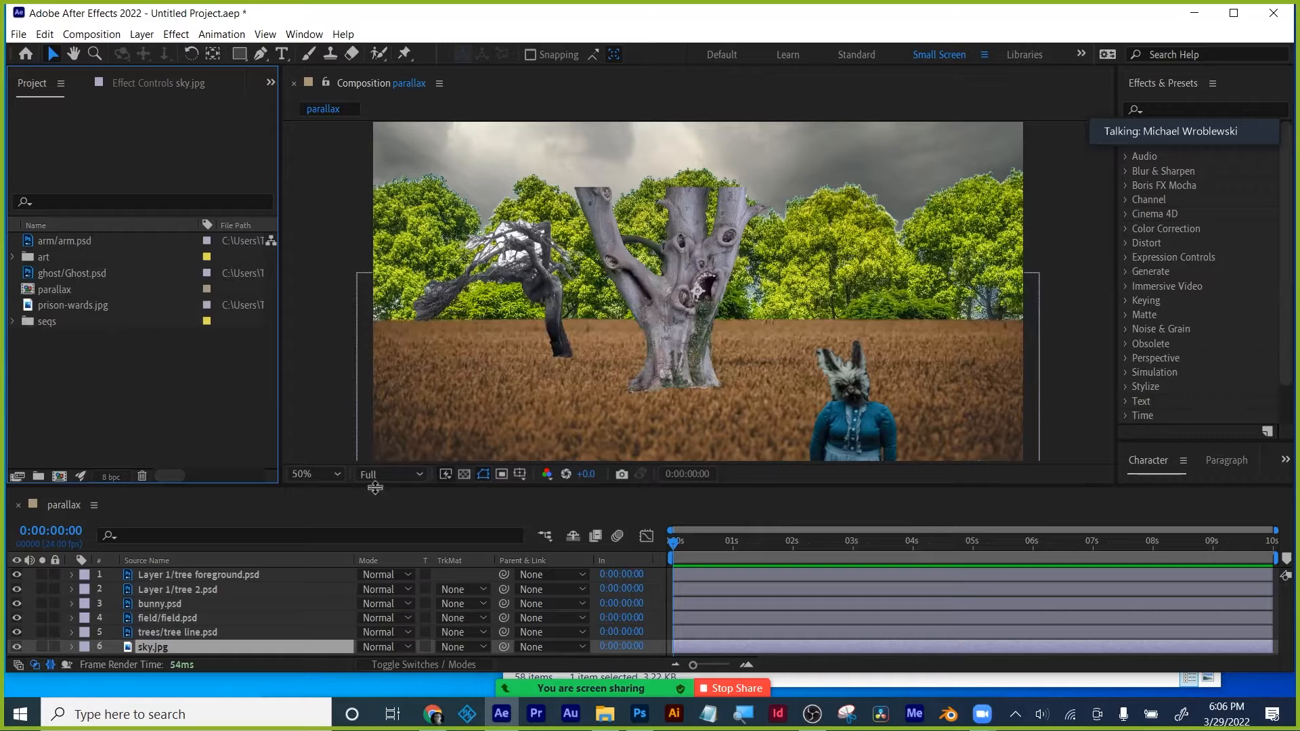
drag(375, 488, 366, 450)
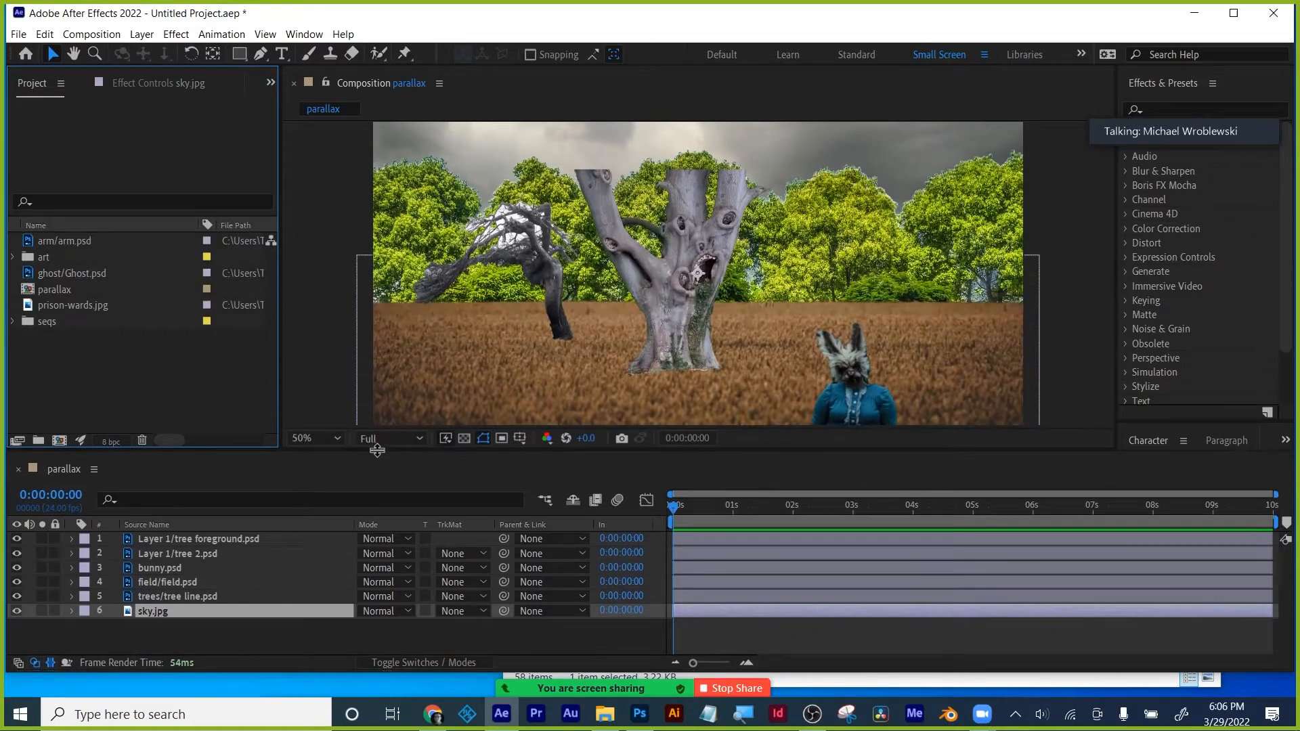
- Fit the composition in the viewer and turn on the 3D switch for all six layers
click(320, 445)
click(335, 128)
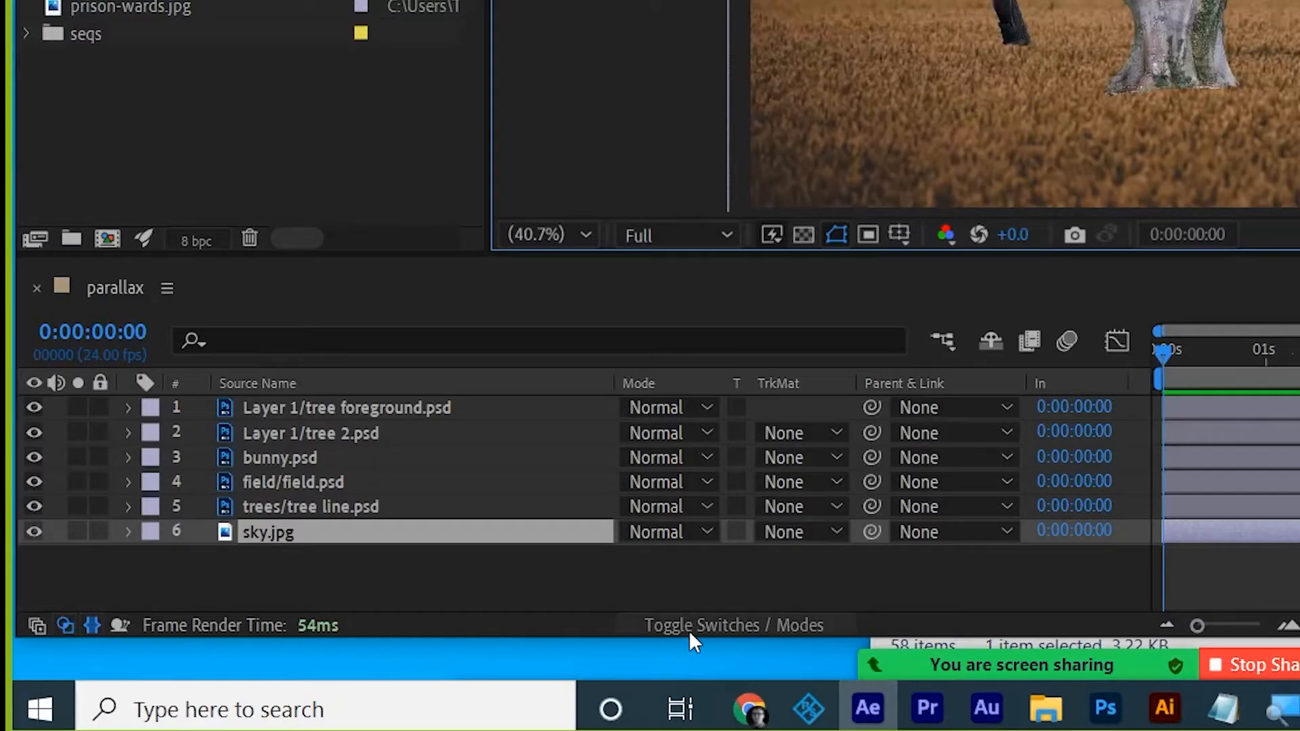
click(688, 626)
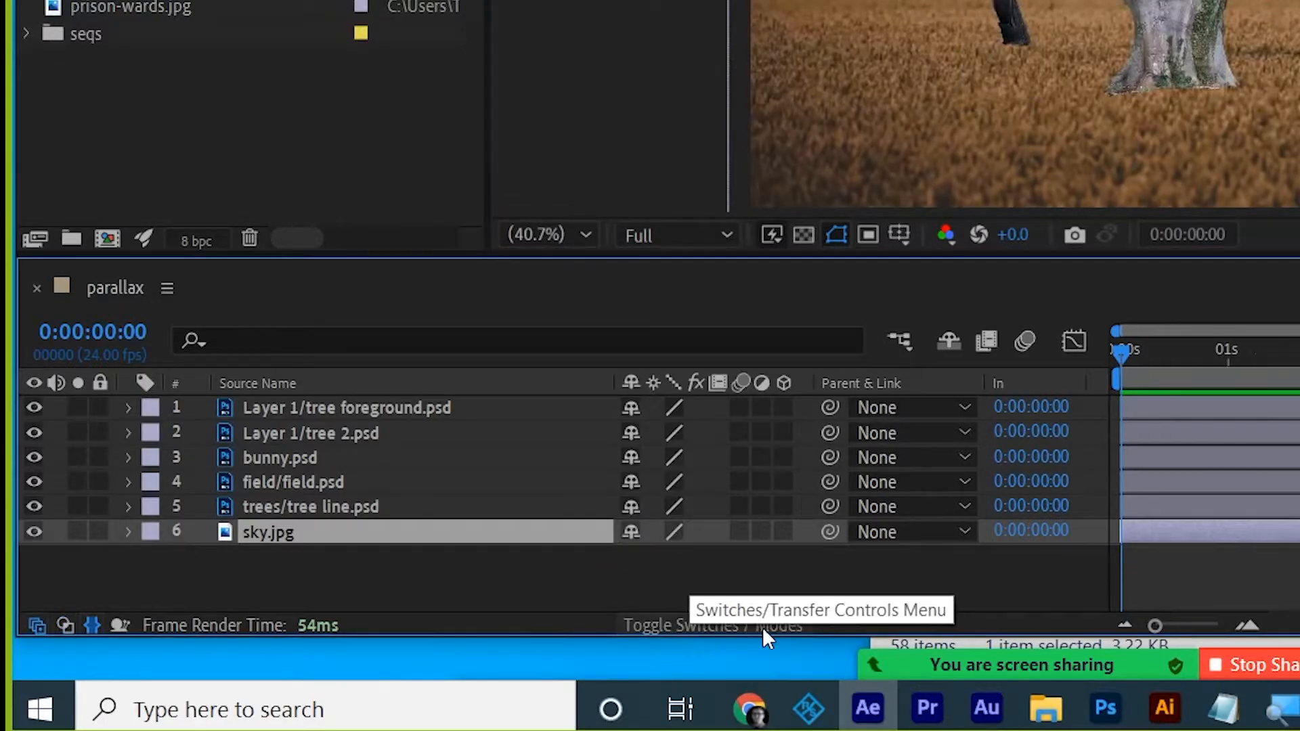
drag(782, 407, 787, 538)
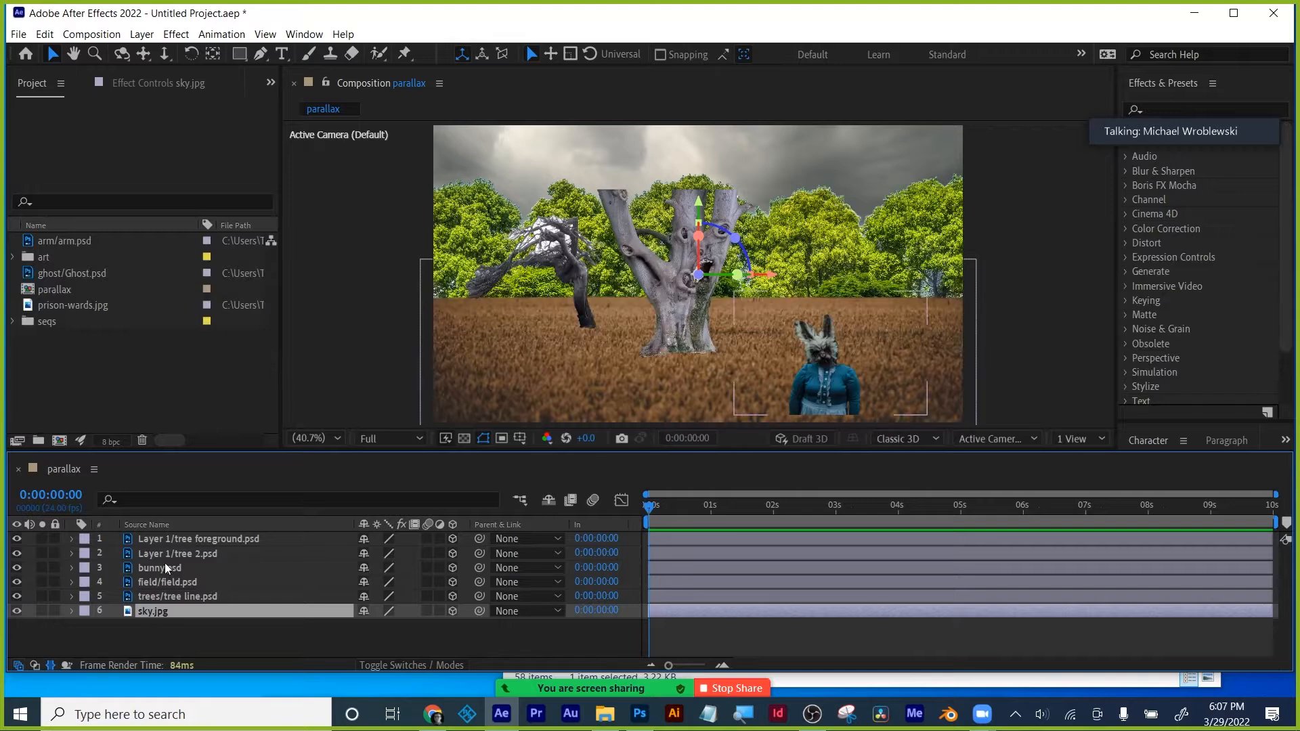
- Set the sky layer's Position Z to 150000
shift+click(172, 538)
key(p)
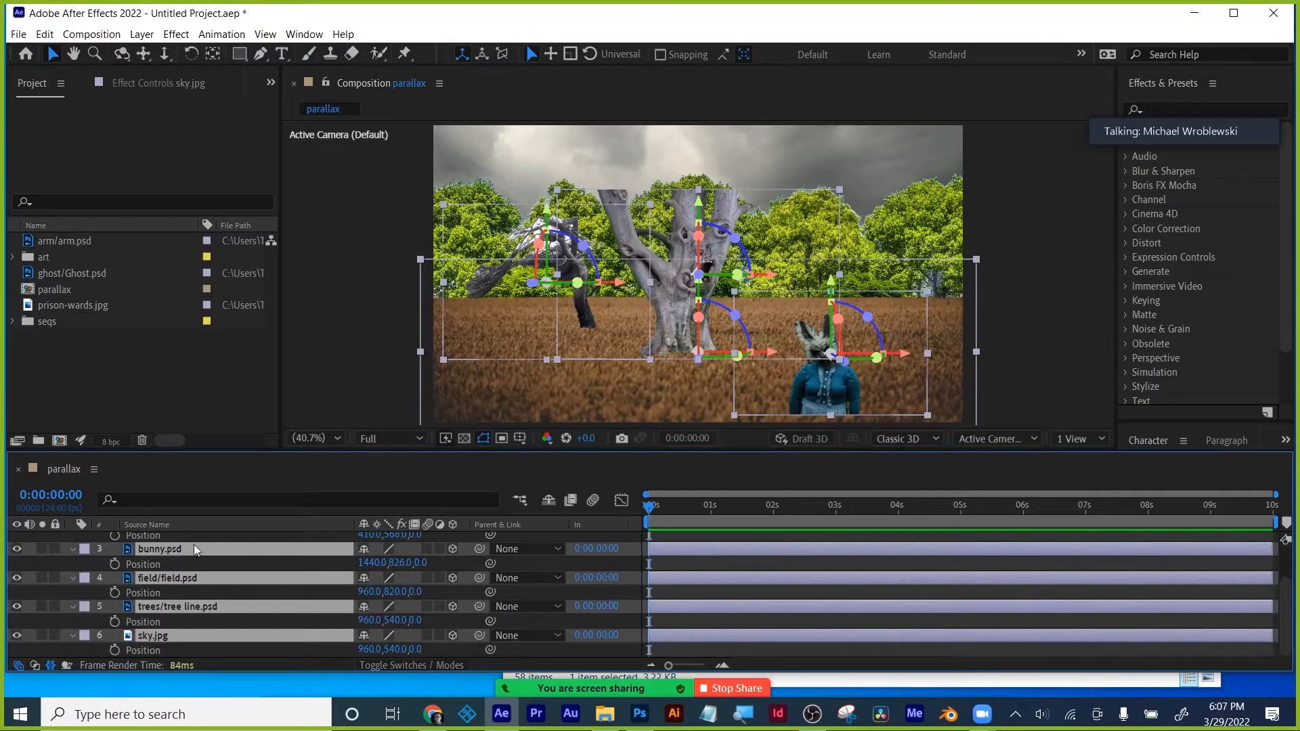
click(203, 398)
scroll(288, 619, up, 3)
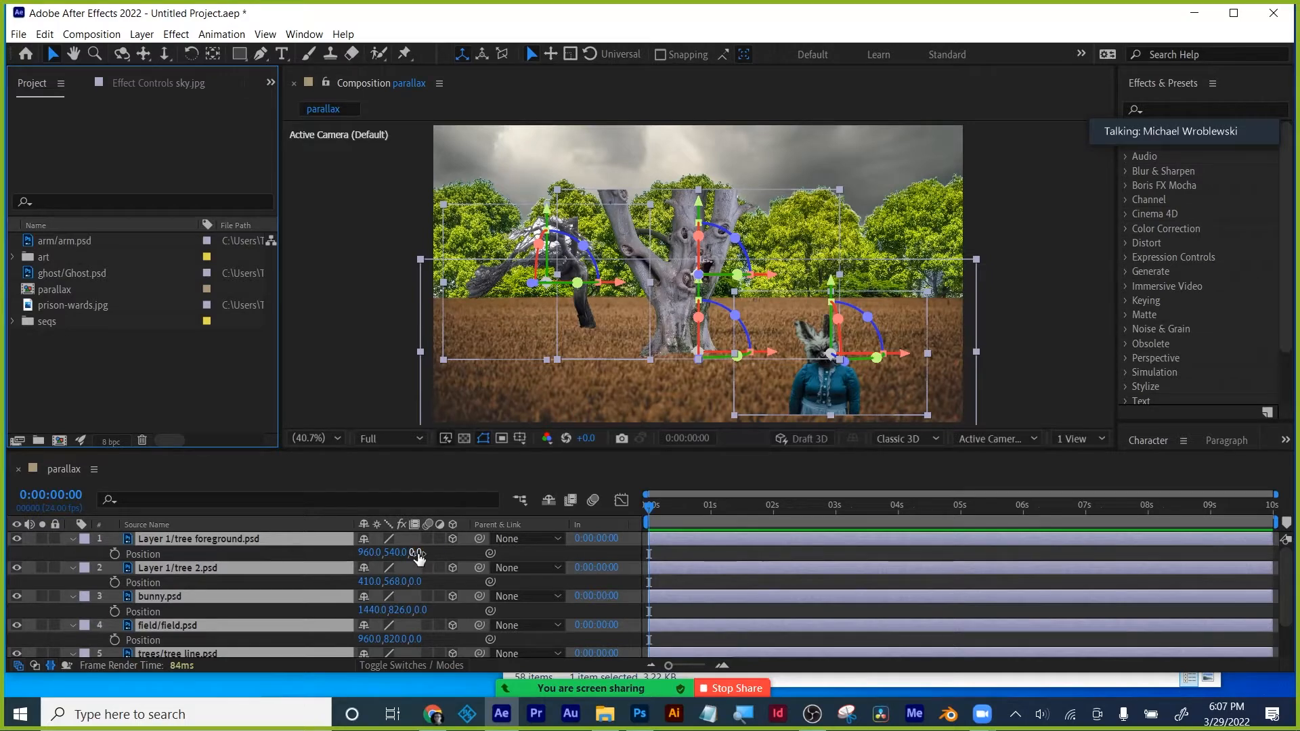
scroll(291, 614, down, 2)
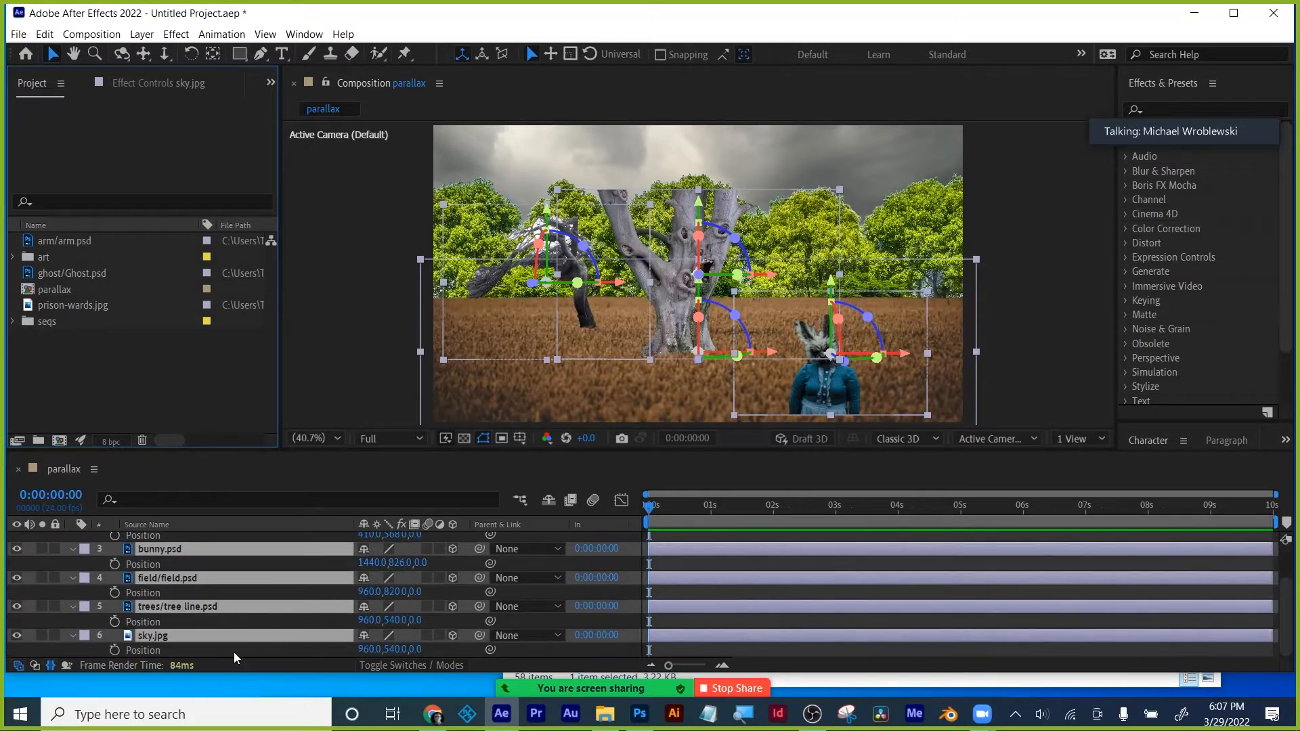
click(326, 653)
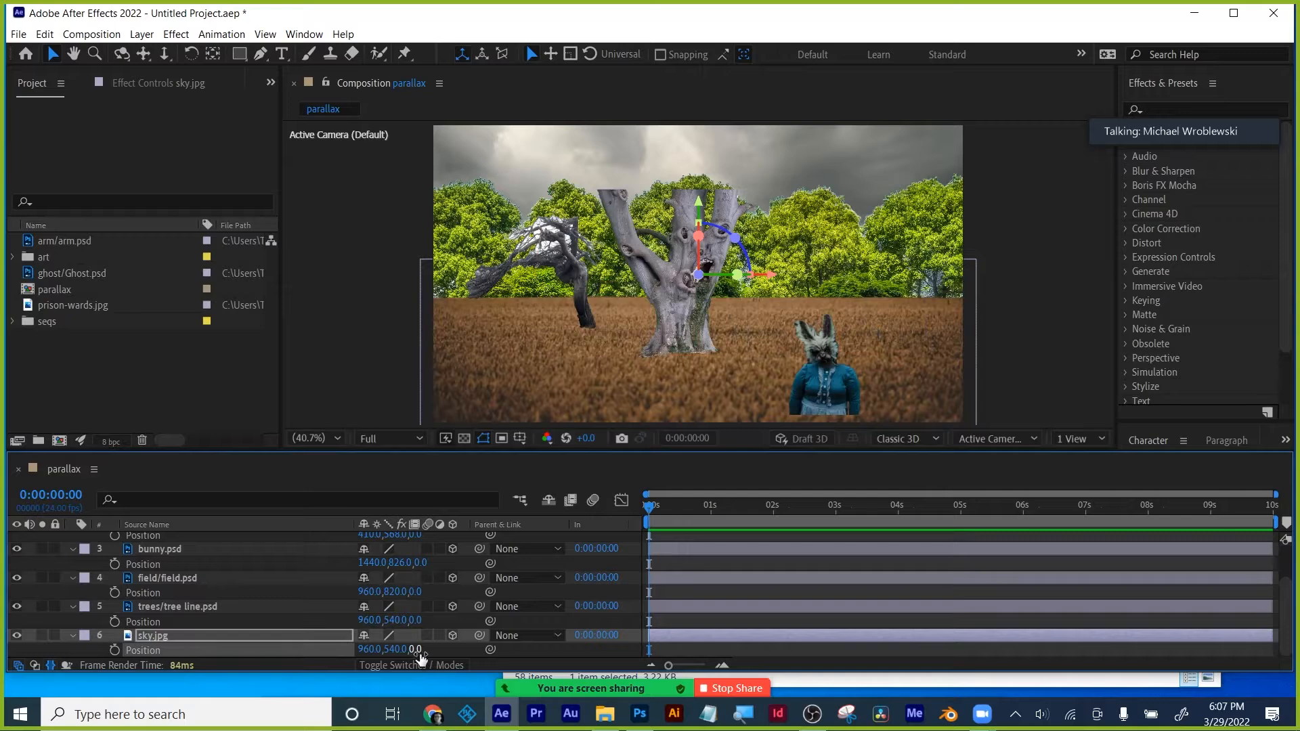
drag(418, 650, 501, 680)
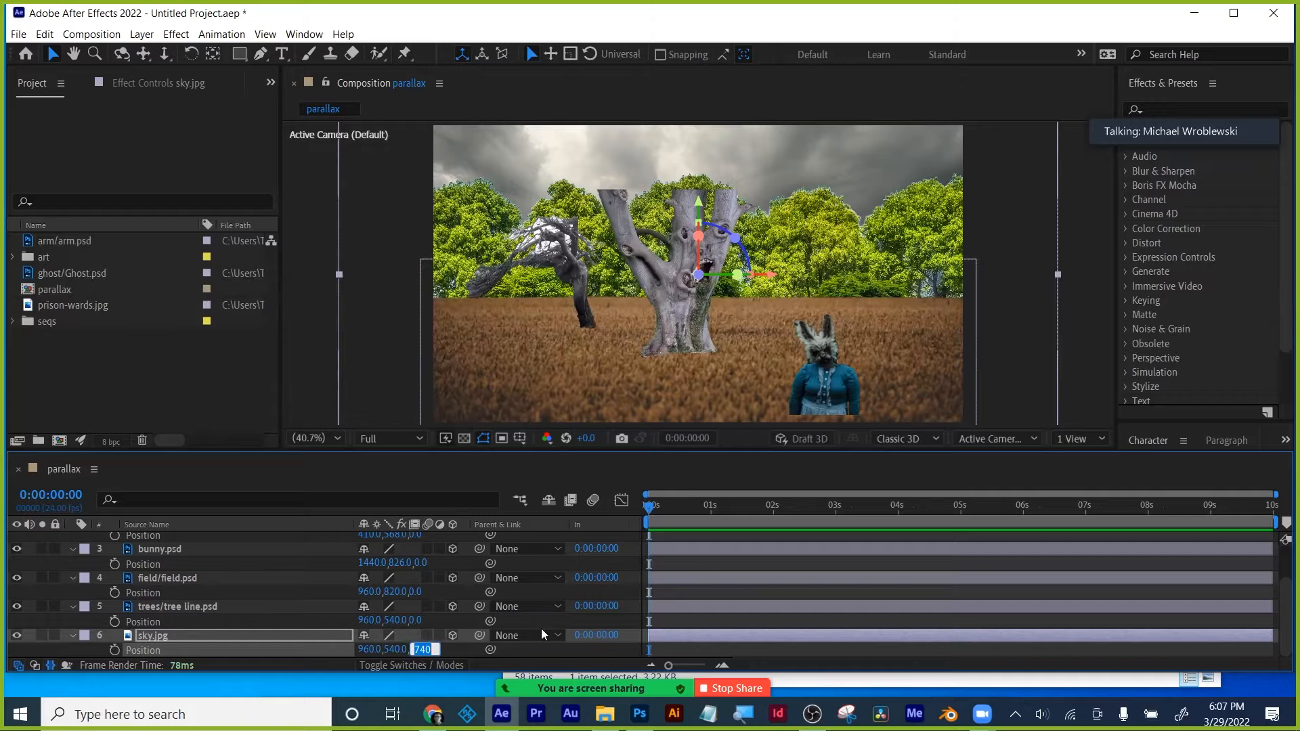
text(1)
text(50000)
key(Return)
- Raise the sky in the frame and scale it to about 463%
drag(699, 205, 711, 181)
key(s)
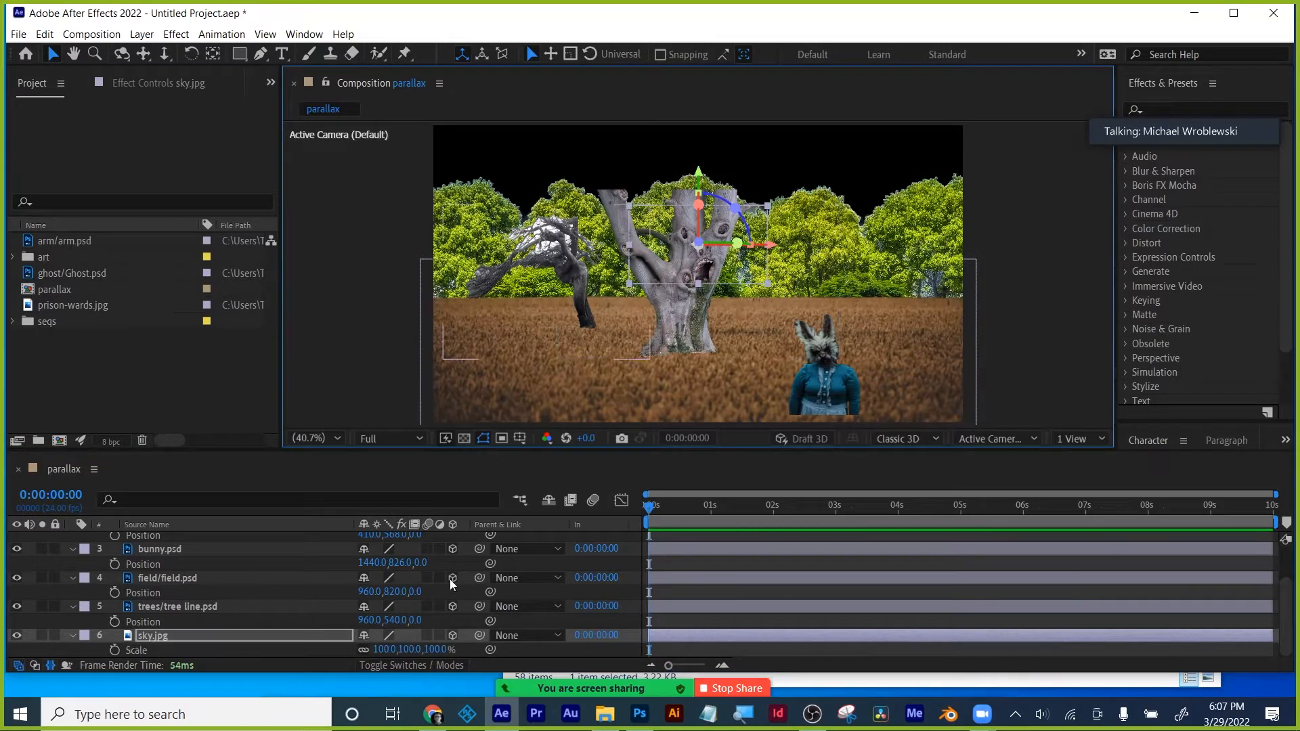
drag(433, 651, 741, 630)
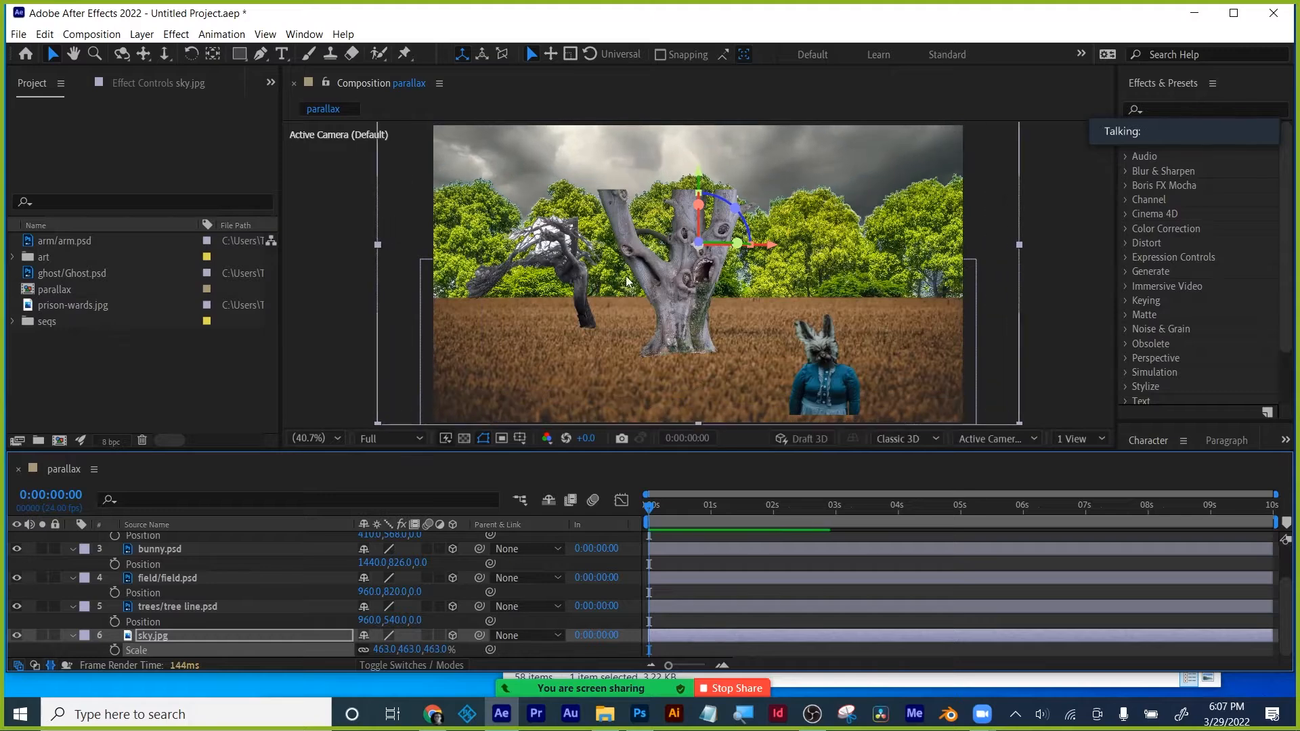
- Give the tree line a depth of 100 and scale it to 272%
click(73, 635)
click(179, 623)
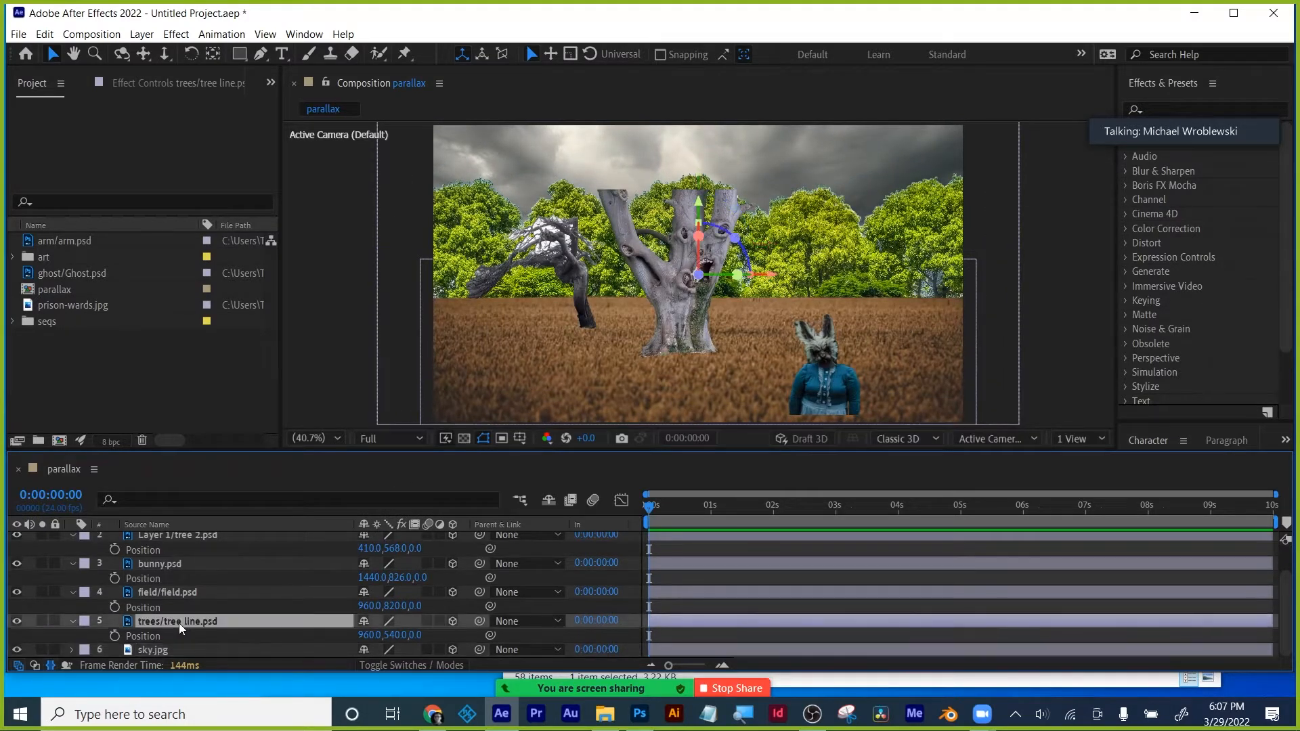
click(417, 634)
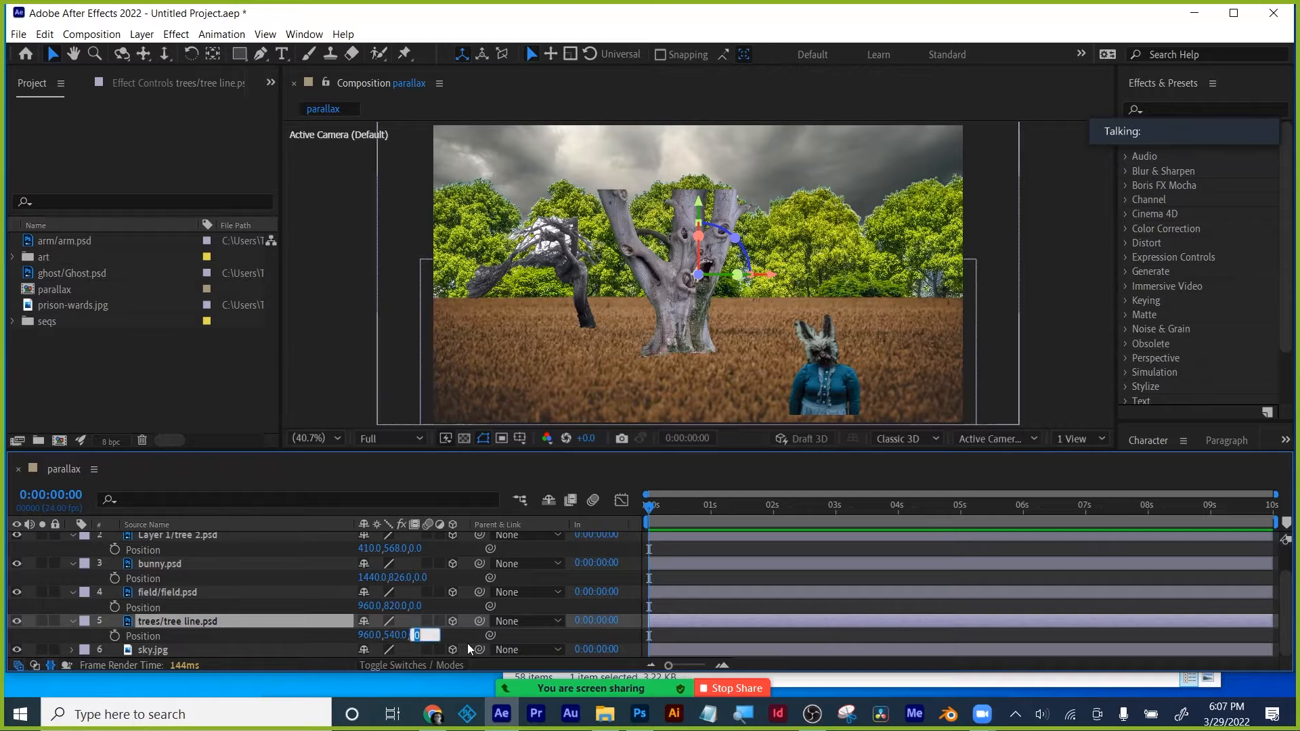
key(Return)
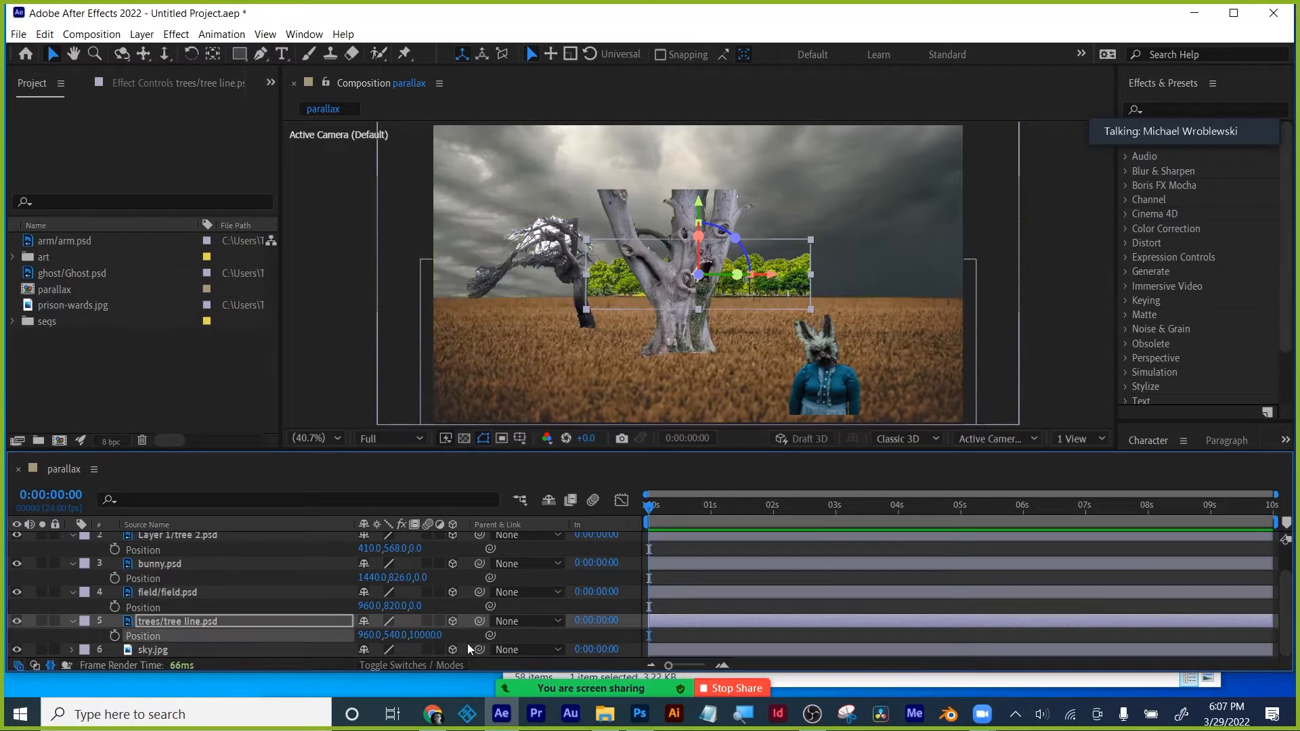
key(s)
drag(436, 634, 567, 614)
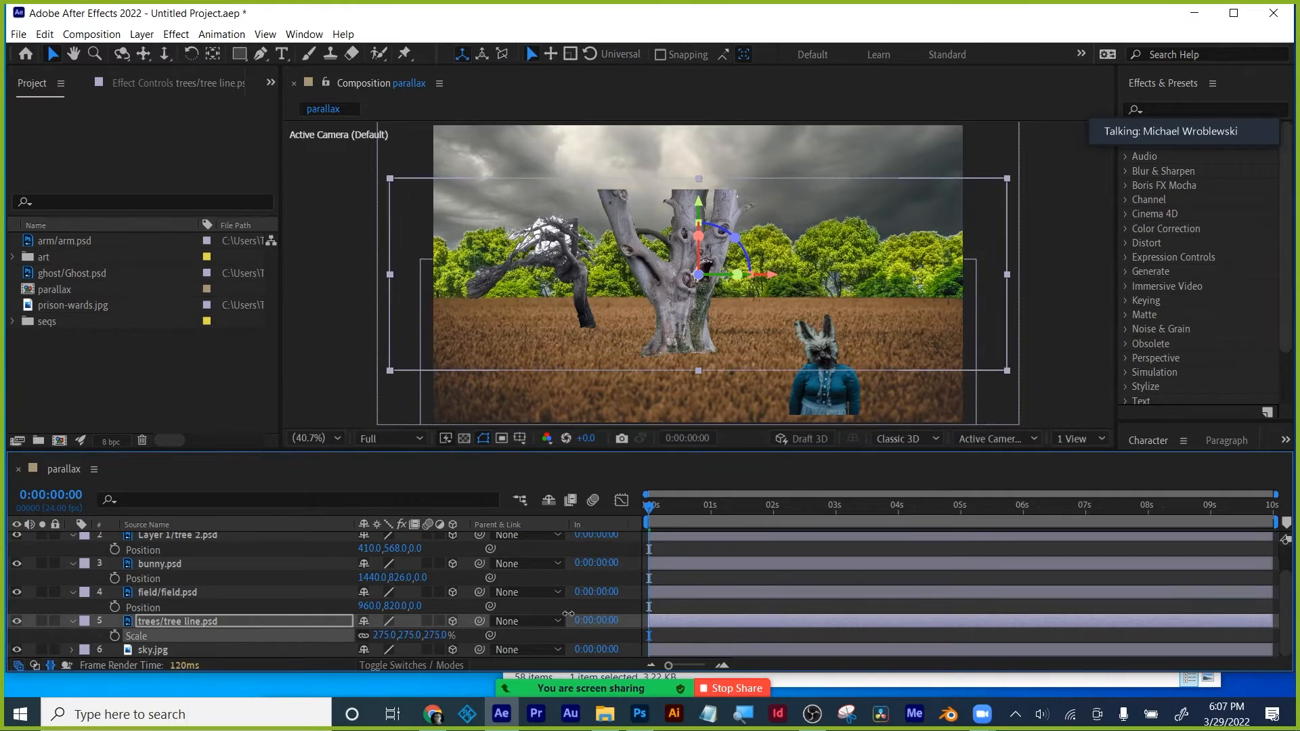
- Set the field's Position Z to 5000, enlarge it to 1185%, and lower it below the trees
key(s)
click(165, 605)
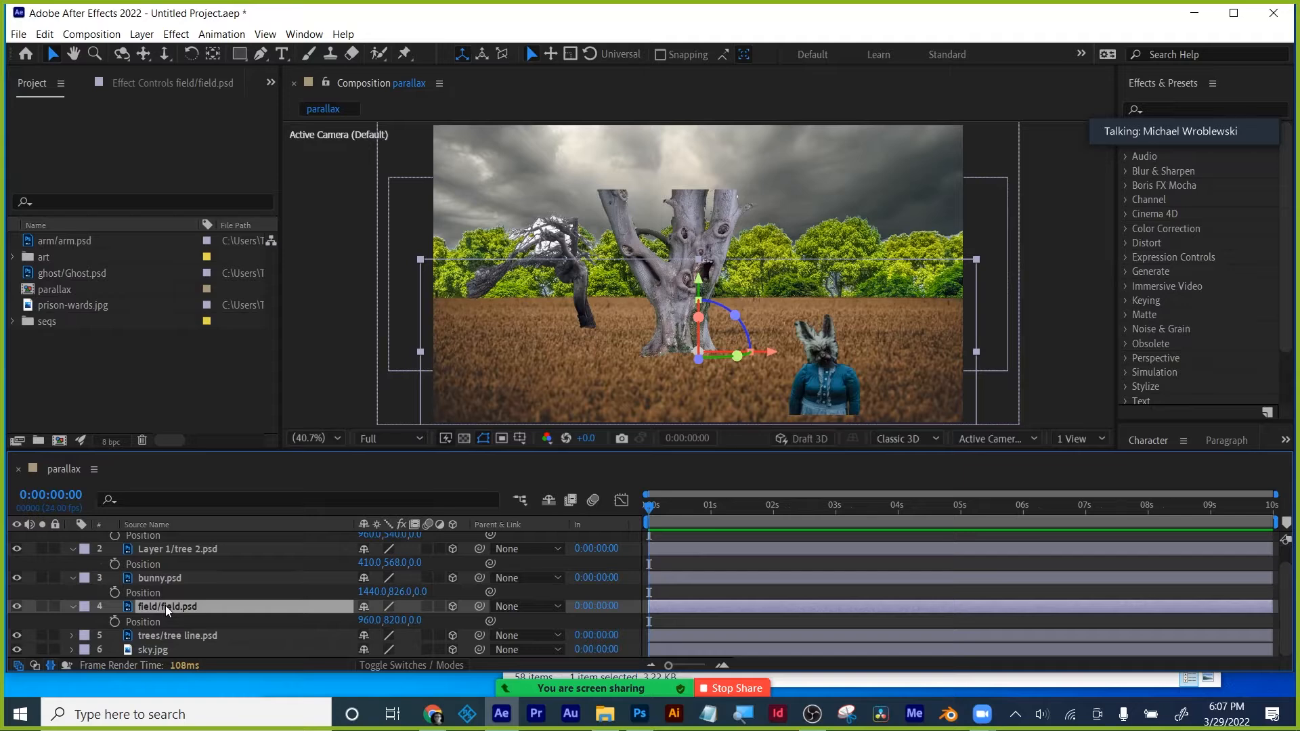
click(417, 618)
mouse_move(619, 676)
text(50)
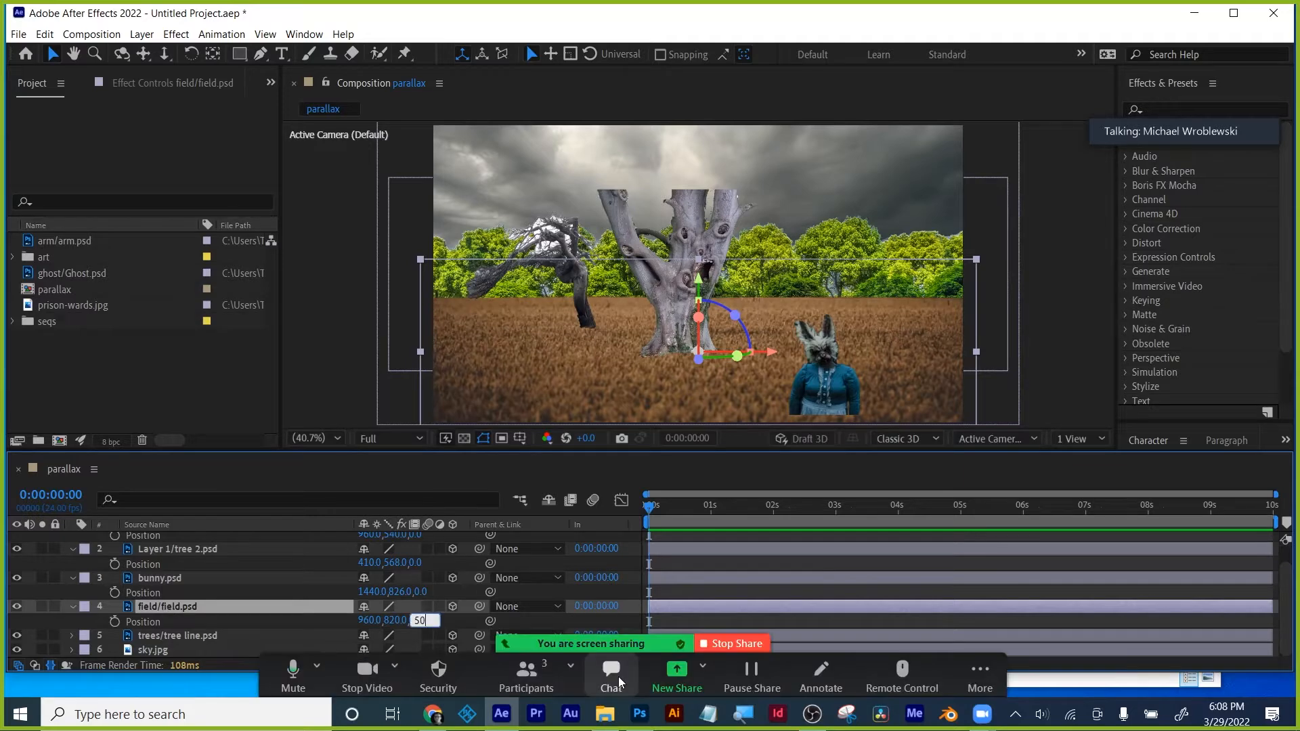
text(00)
key(Return)
key(s)
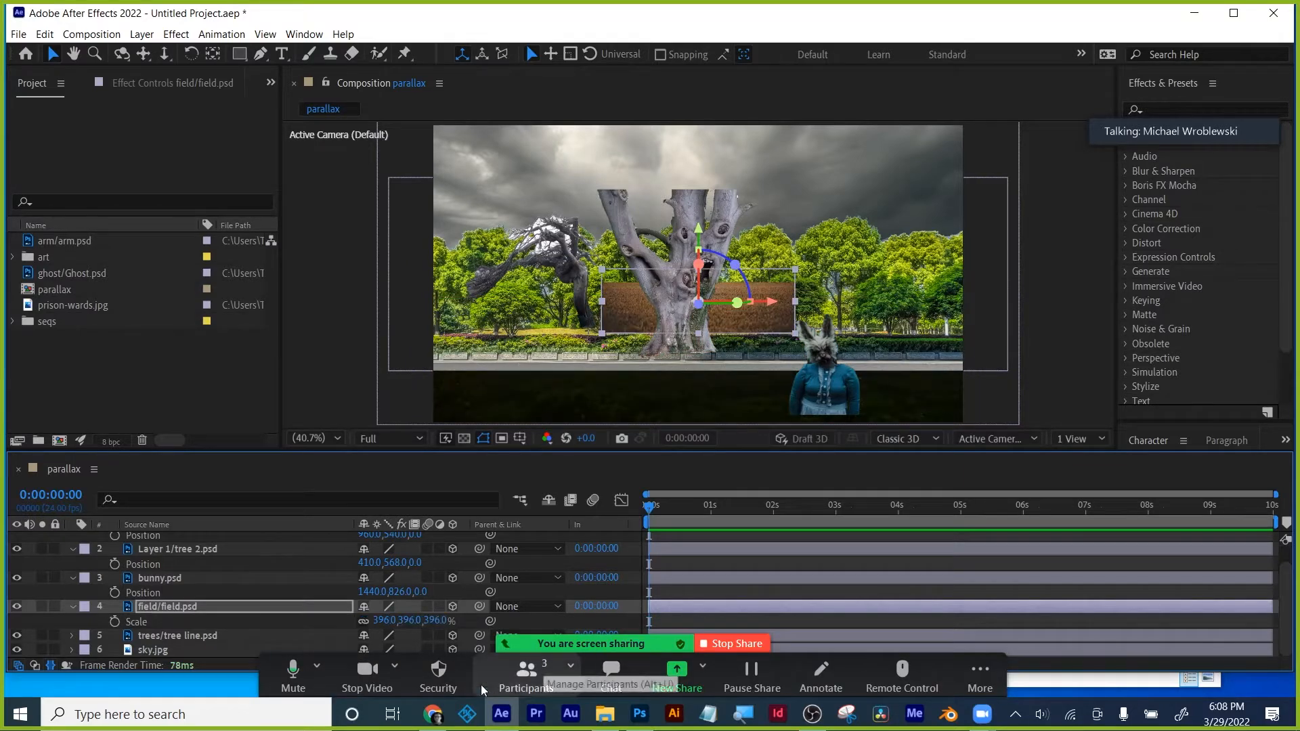
drag(383, 621, 962, 598)
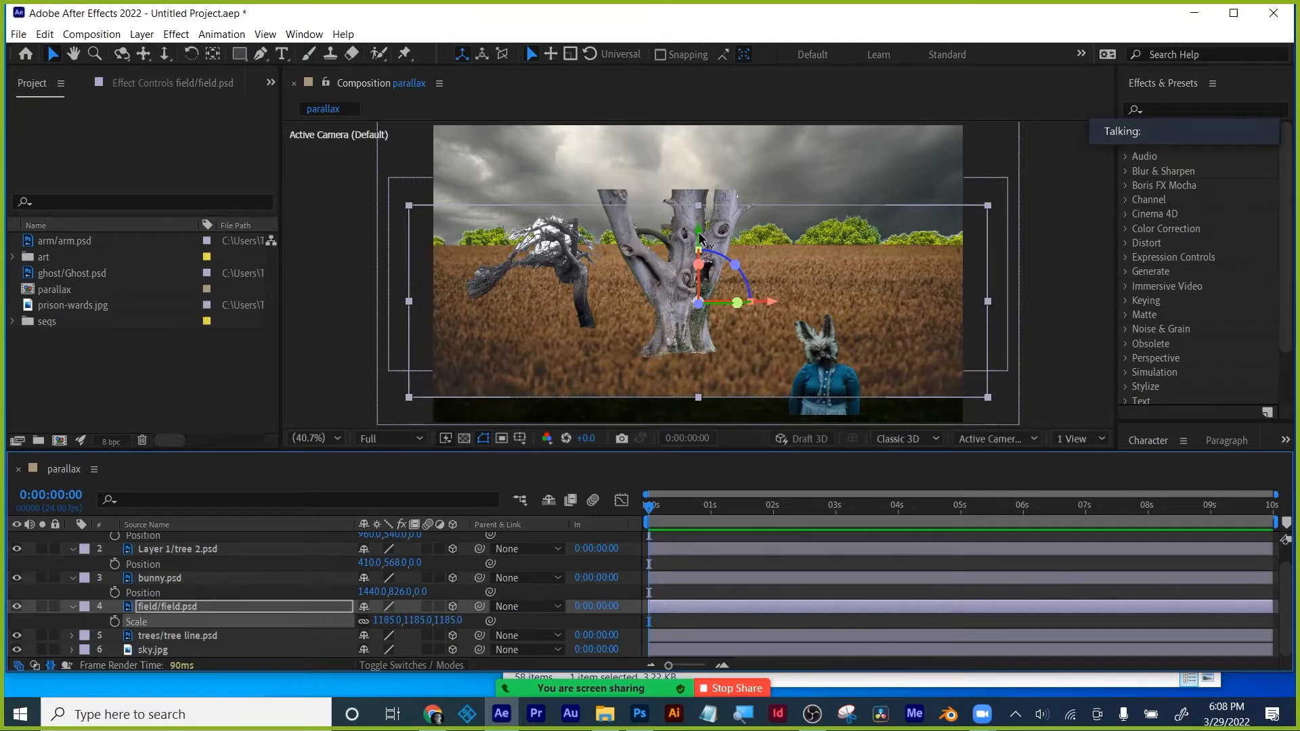
drag(699, 237, 685, 306)
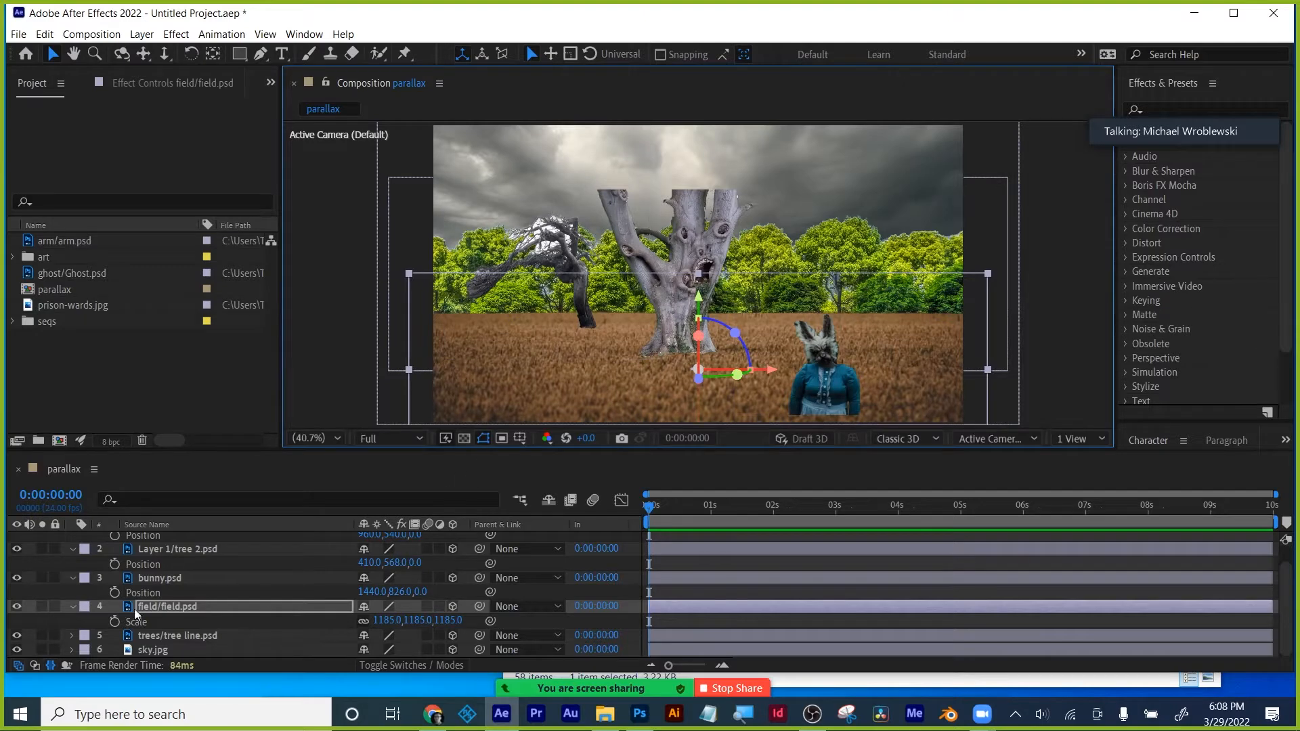
click(73, 606)
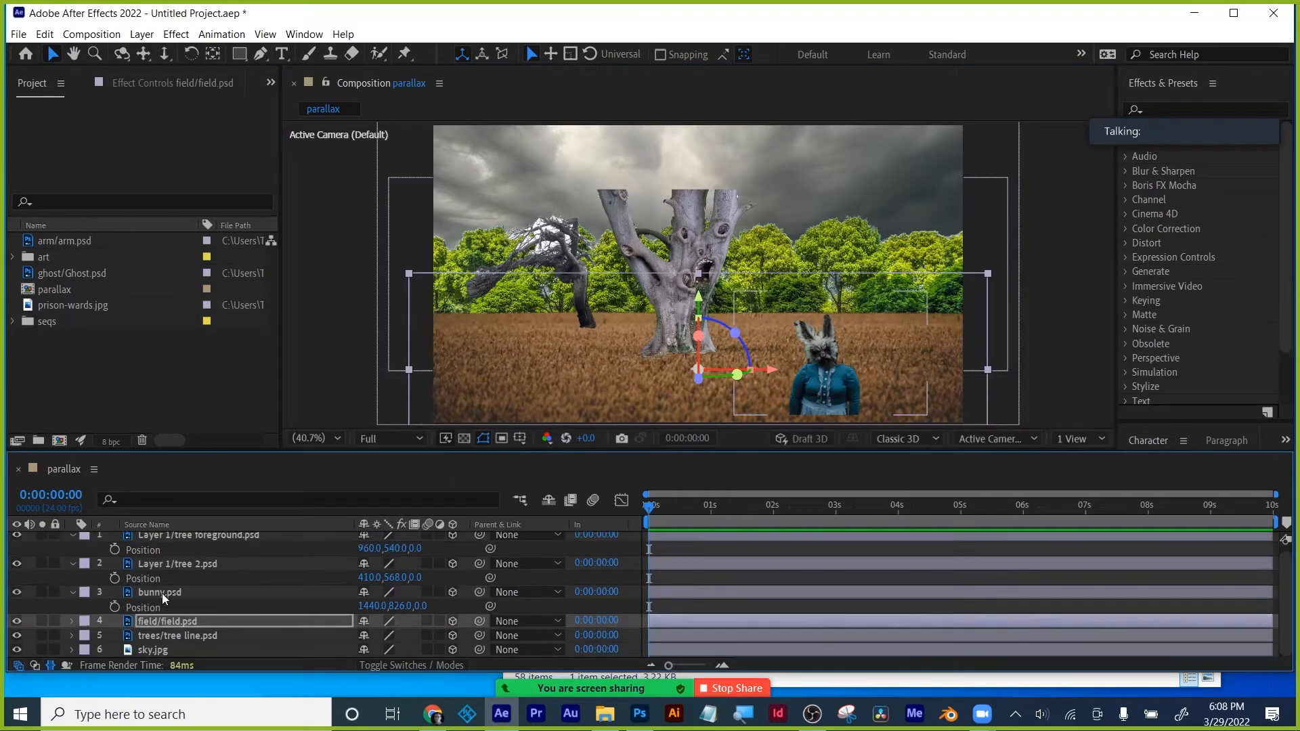
- Move tree 2 above tree foreground in the layer stack
click(161, 591)
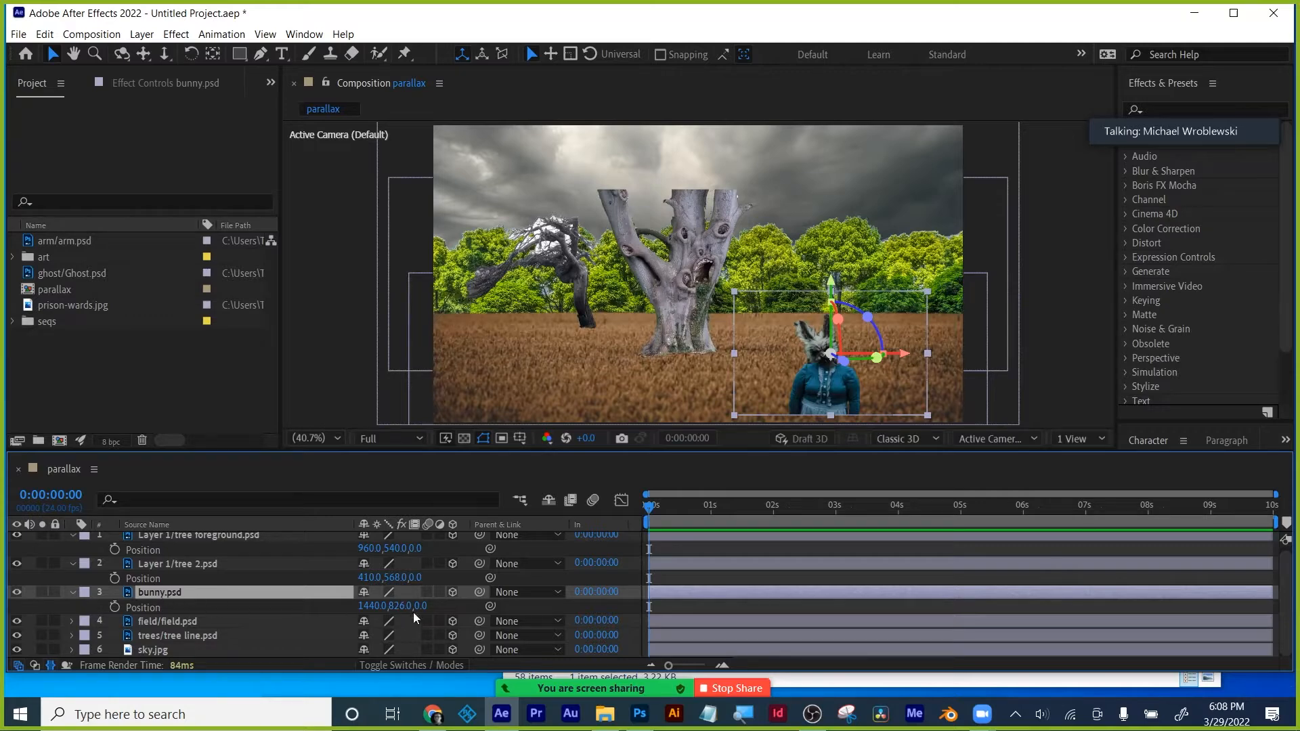
click(181, 564)
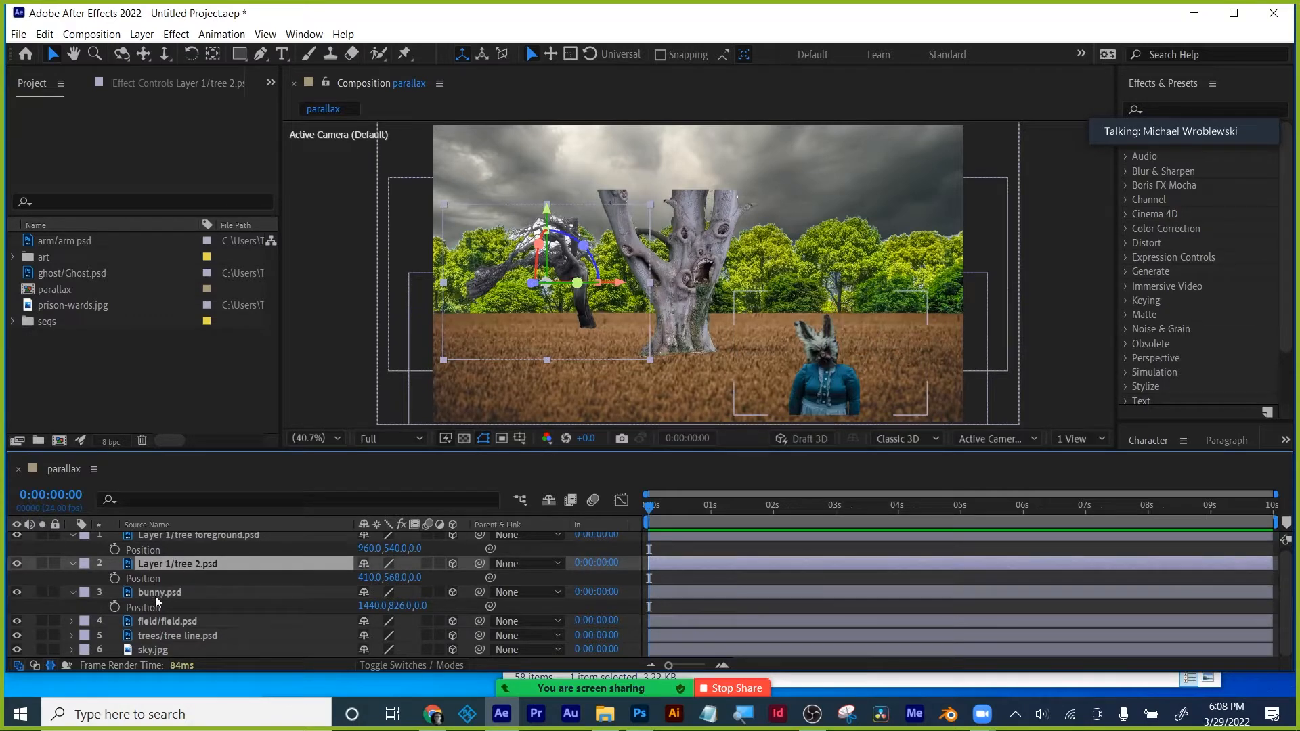
click(157, 595)
click(172, 537)
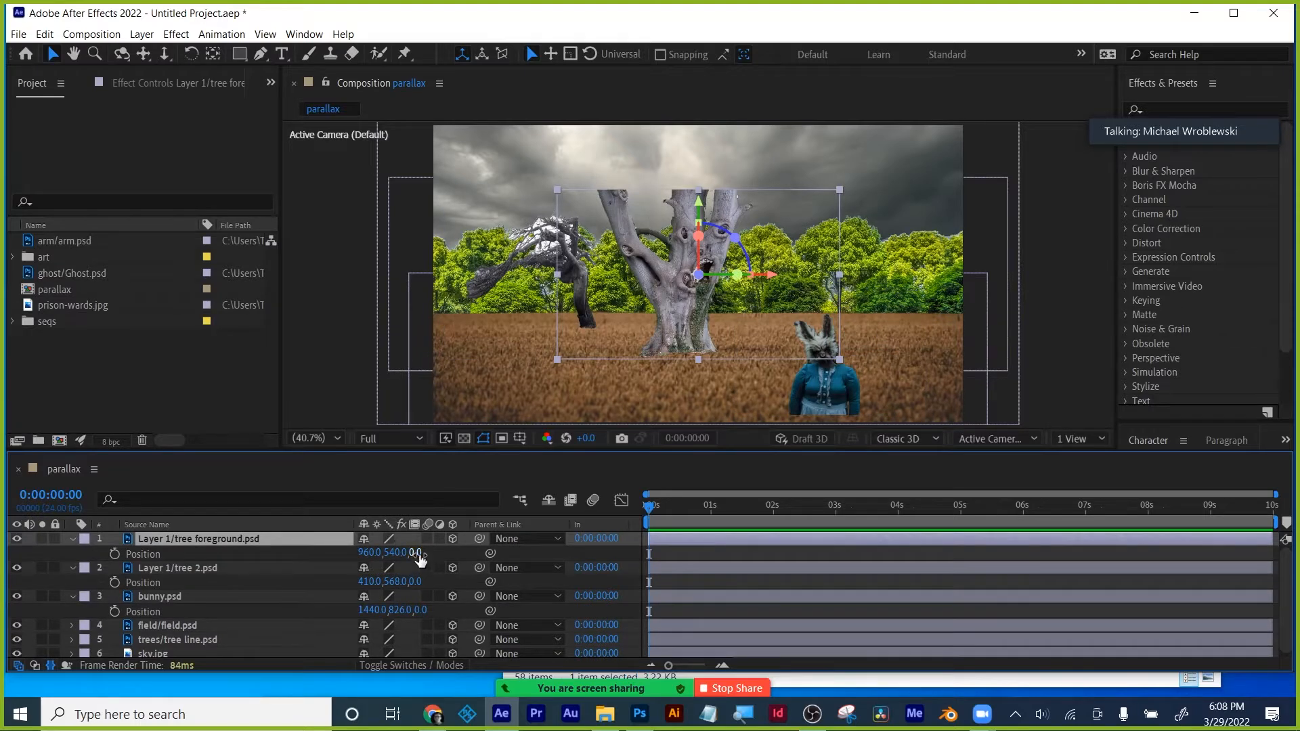
drag(163, 568, 143, 547)
click(16, 539)
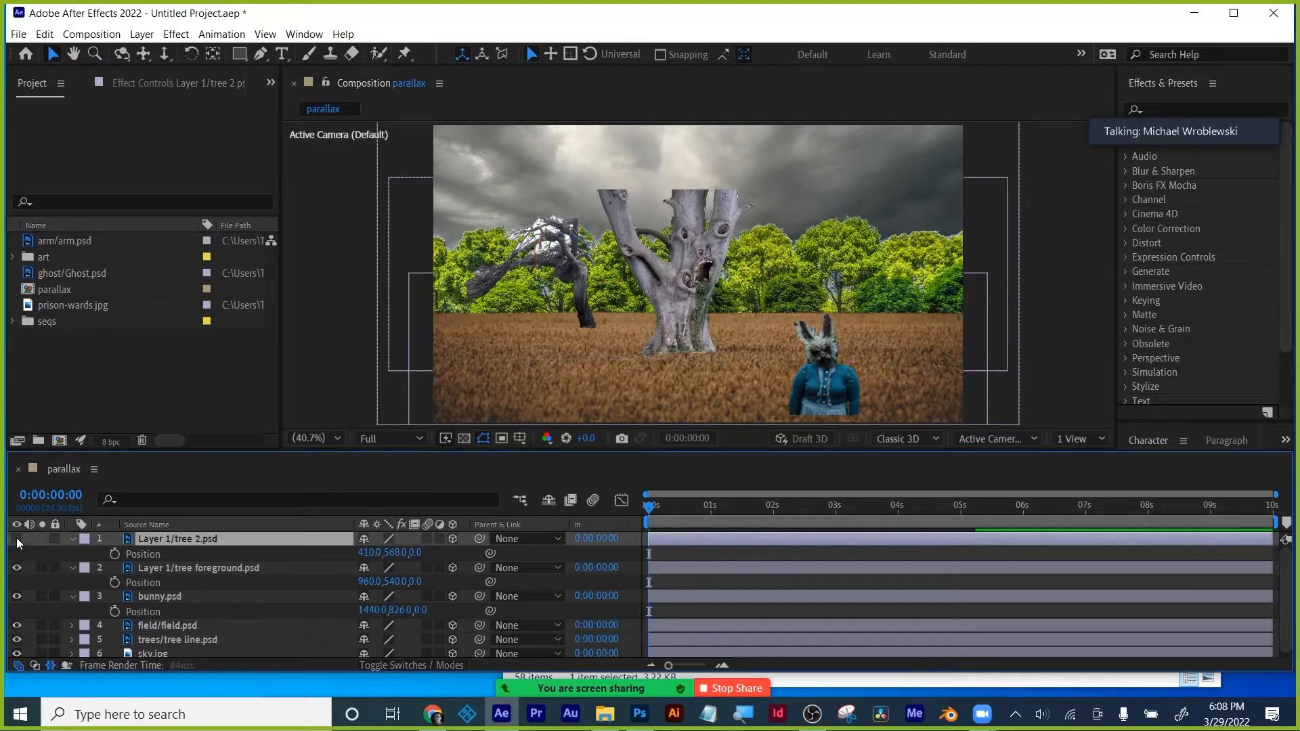
click(17, 539)
- Set tree foreground's Position Z to -5000 and the bunny's to -10000
click(195, 574)
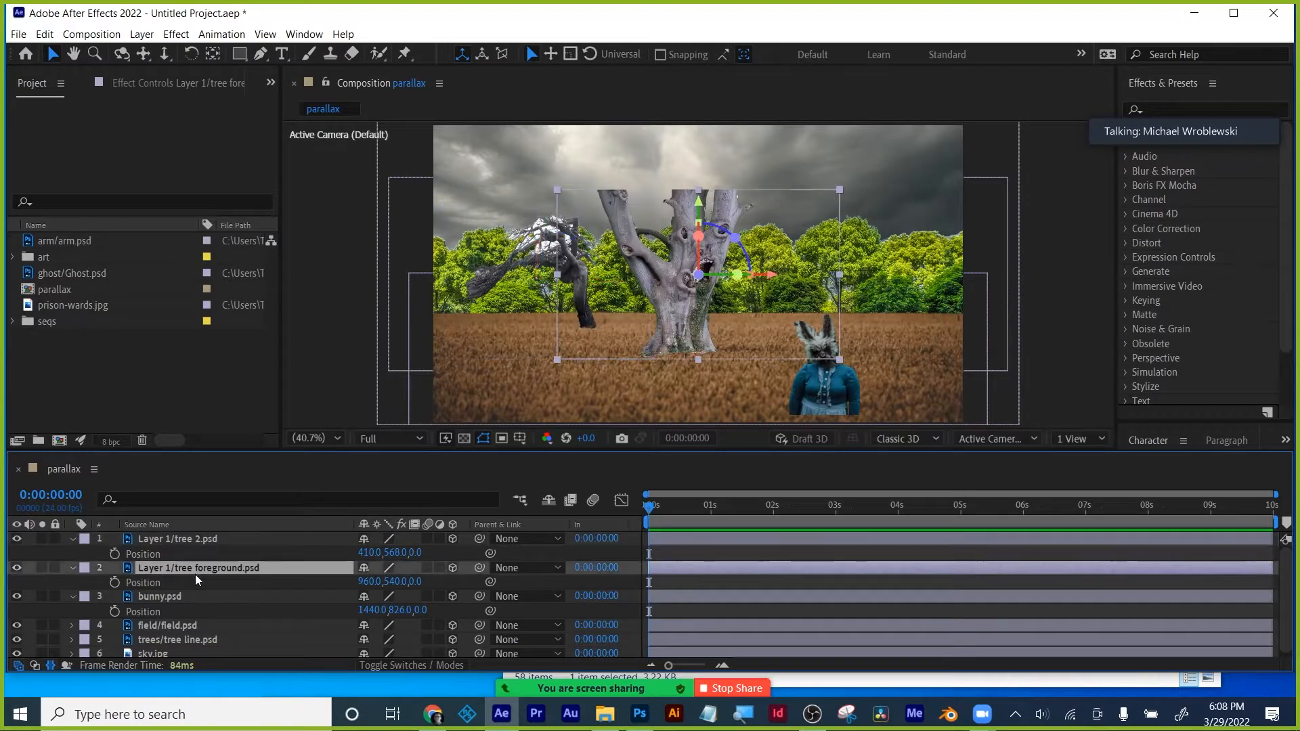
click(415, 581)
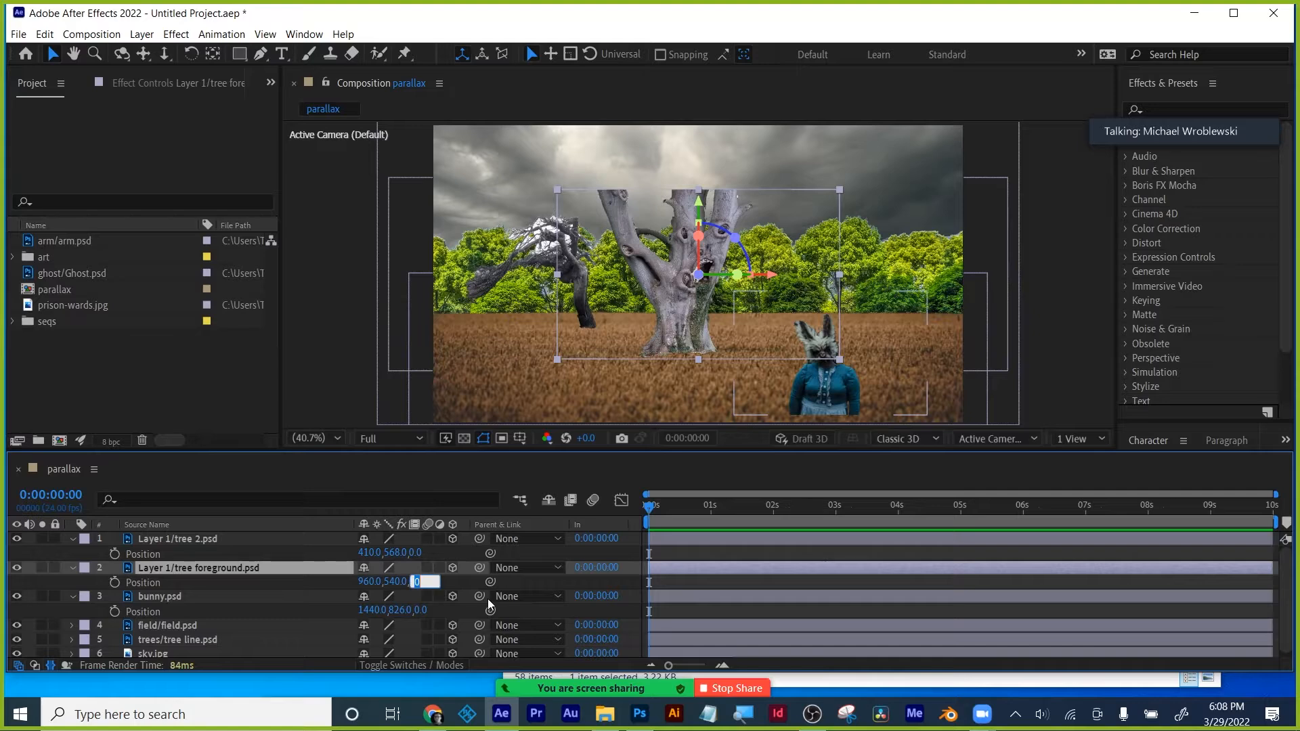
text(-5000)
key(Return)
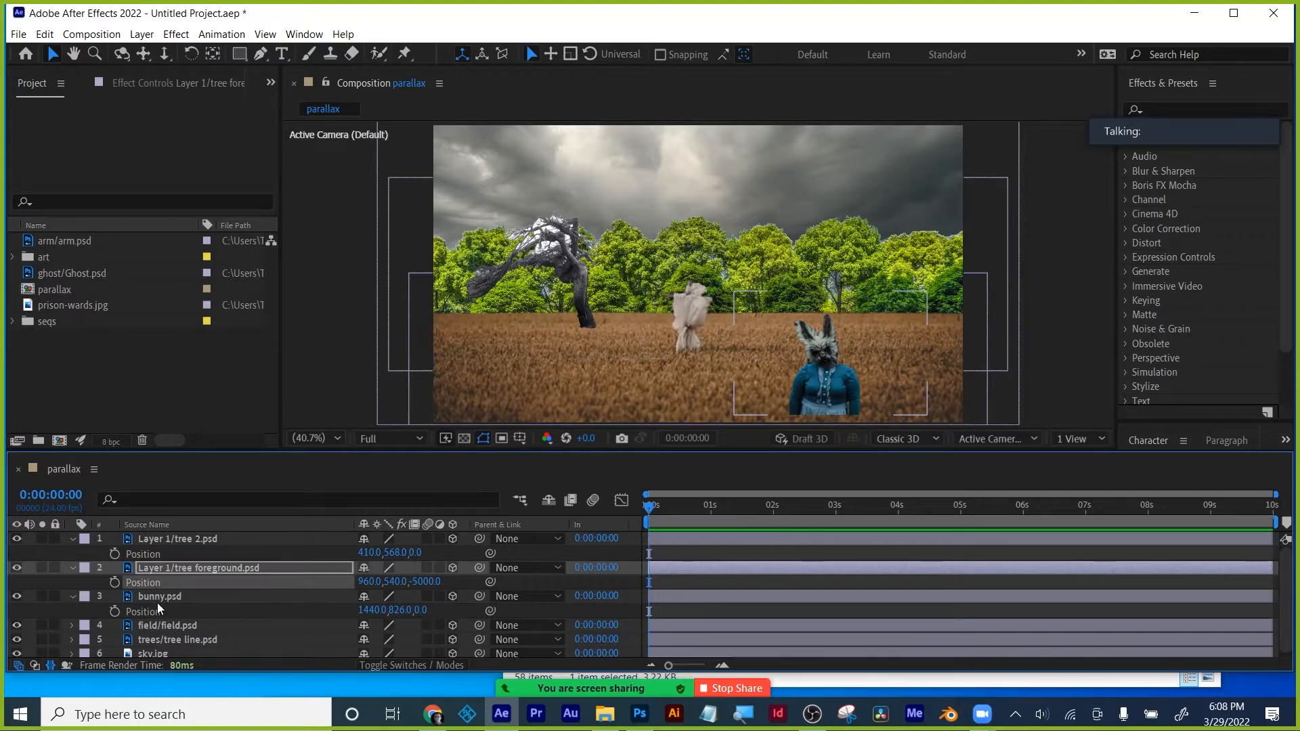
click(72, 568)
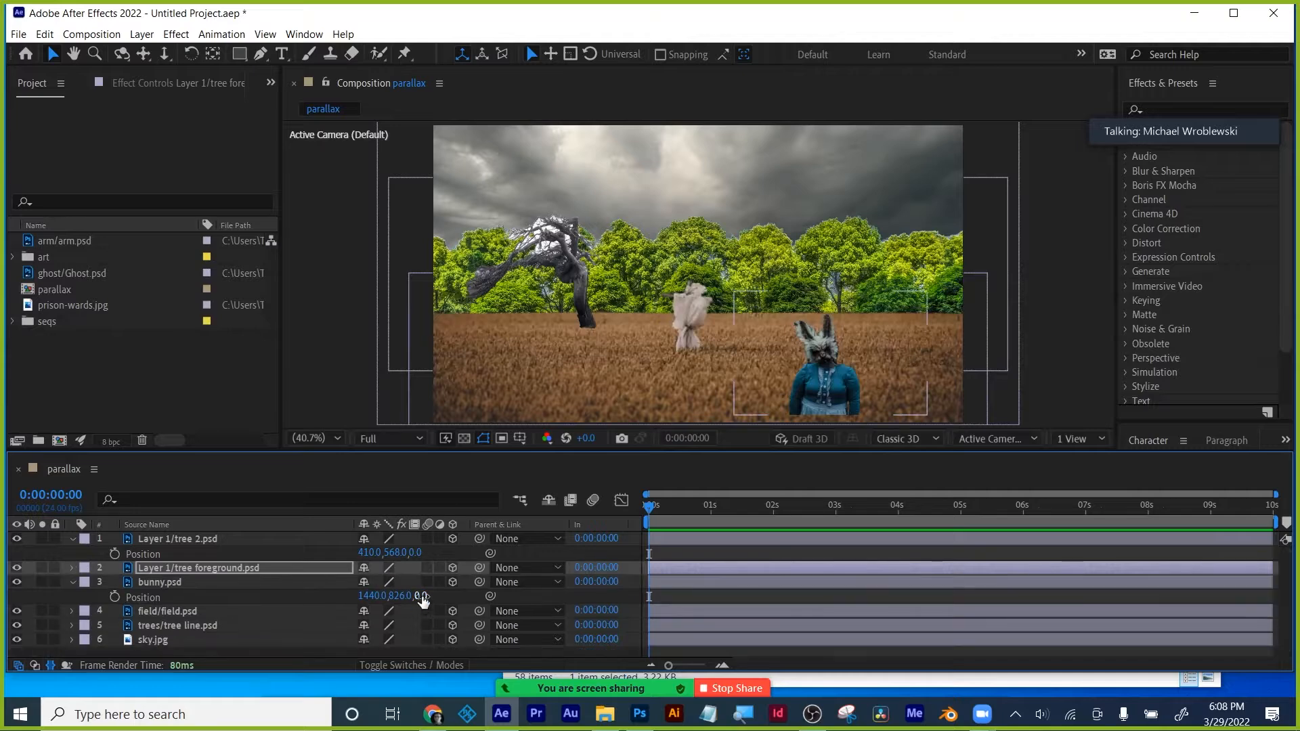
key(Return)
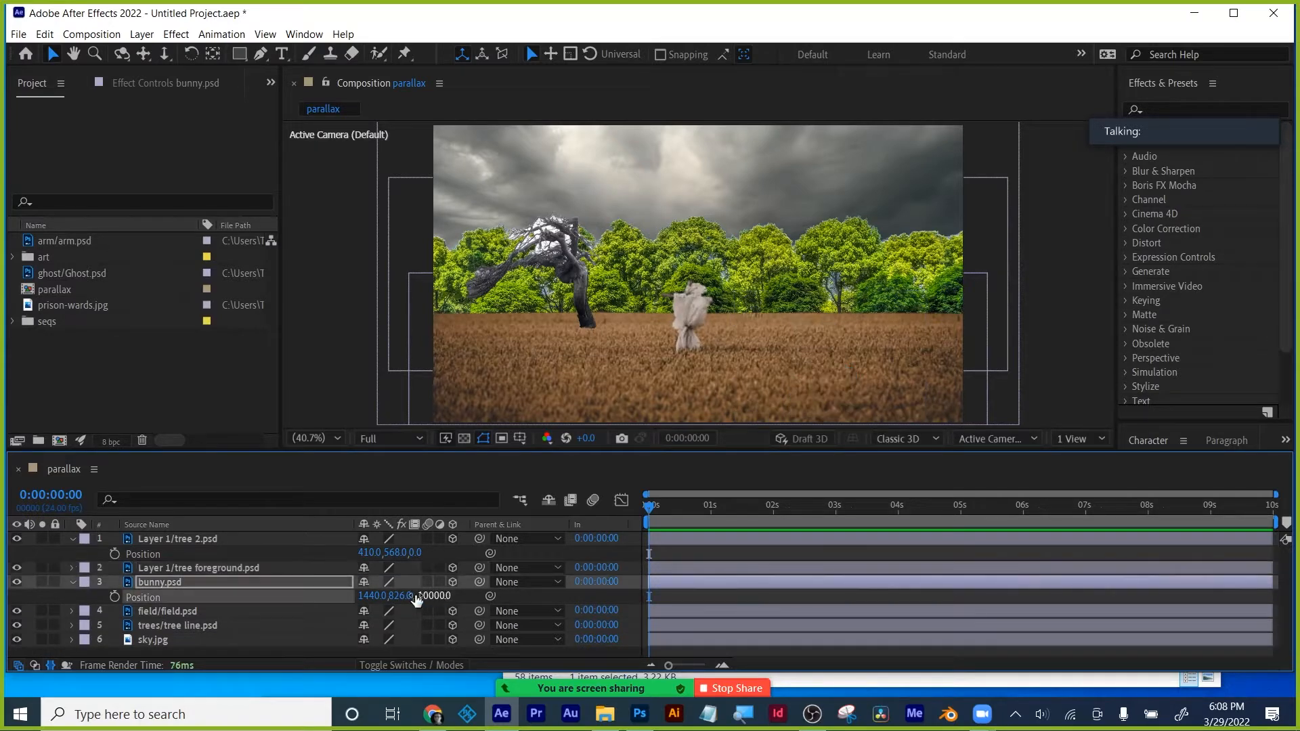
- Add a new Camera 1 with default settings
click(142, 34)
mouse_move(271, 52)
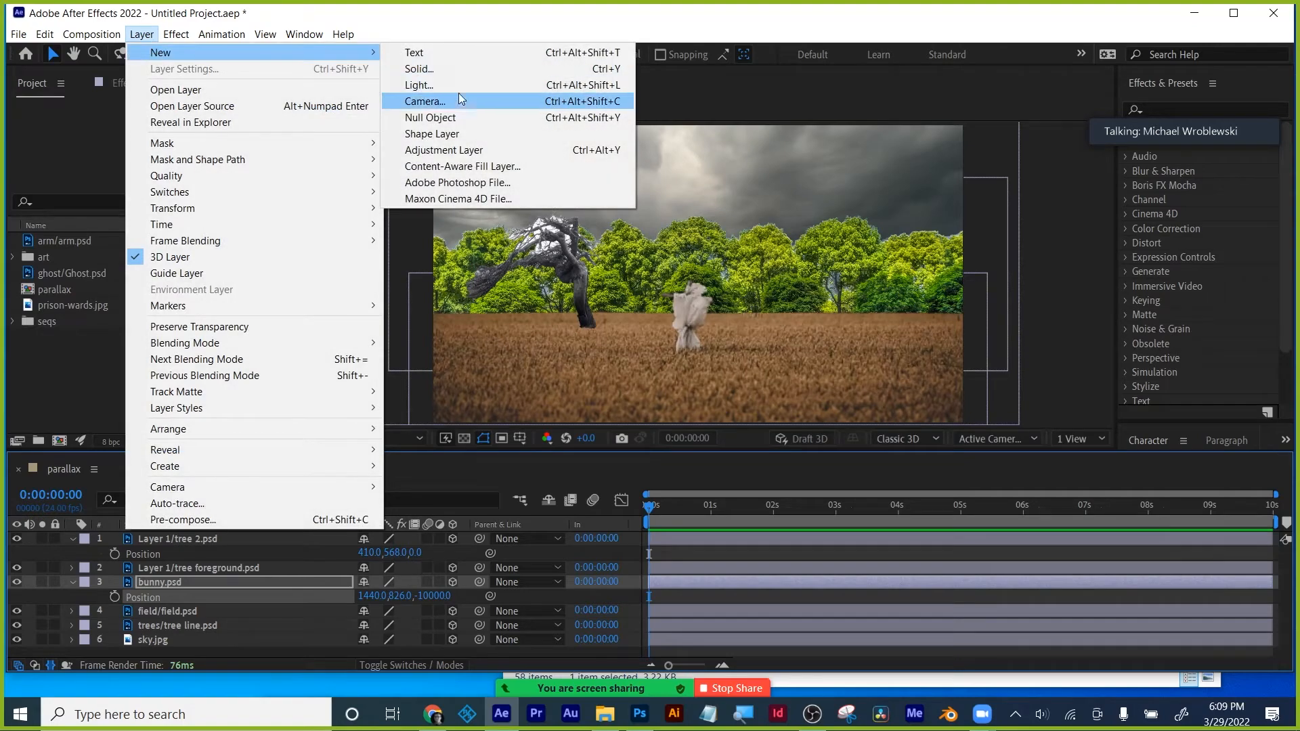
click(457, 104)
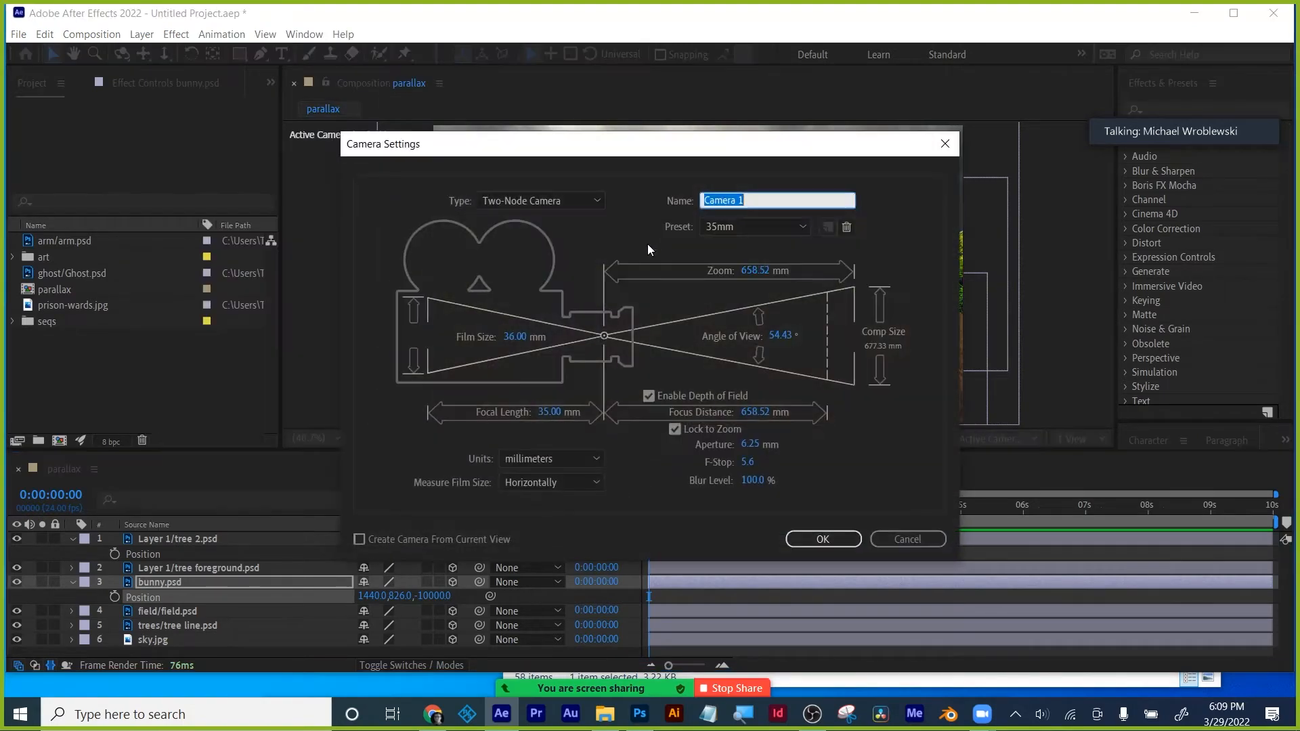
click(819, 538)
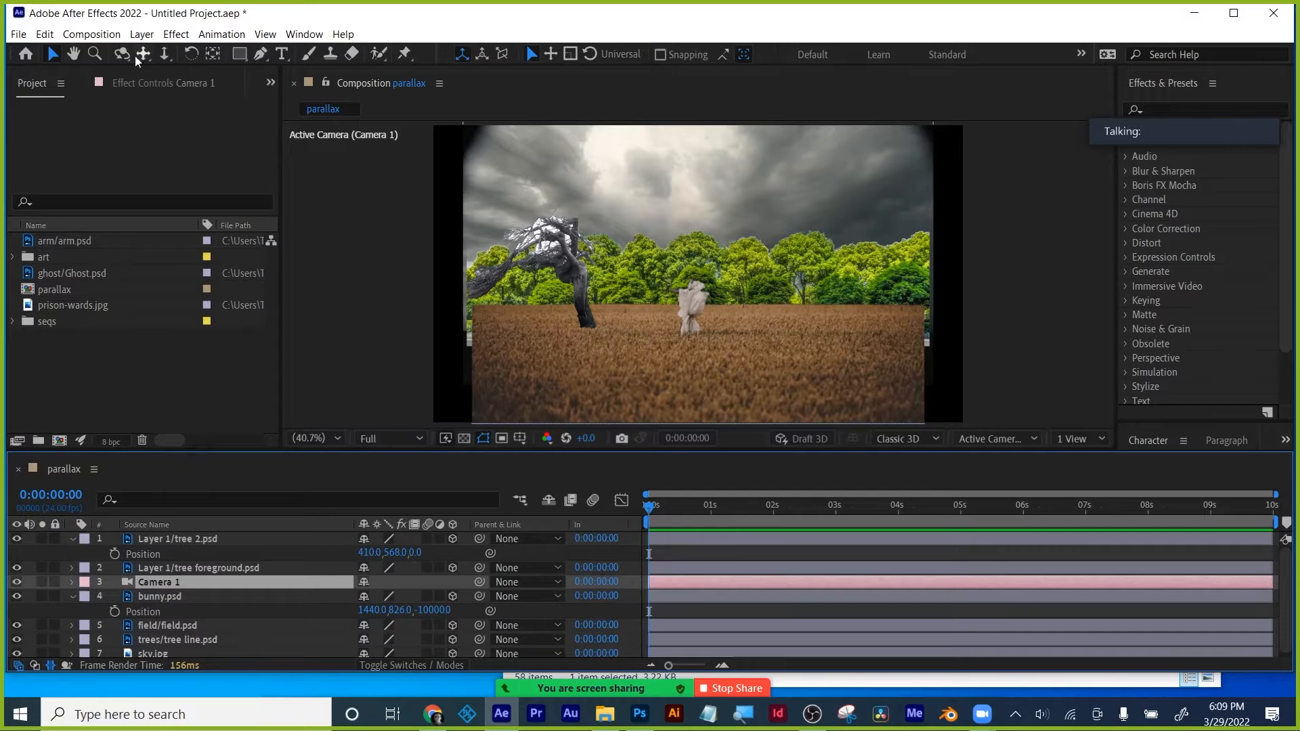
- Orbit, pan and dolly Camera 1 back so the foreground tree looms before the field and sky
click(122, 54)
drag(613, 309, 663, 302)
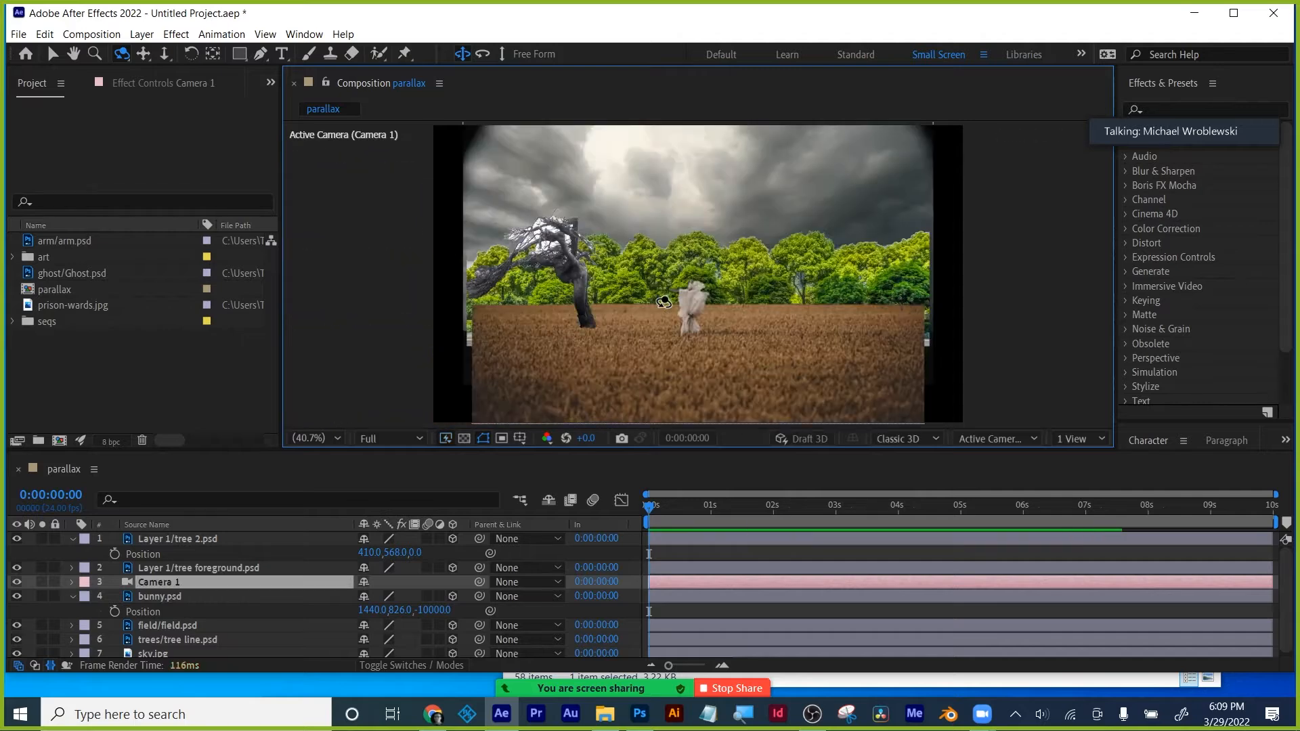
click(143, 56)
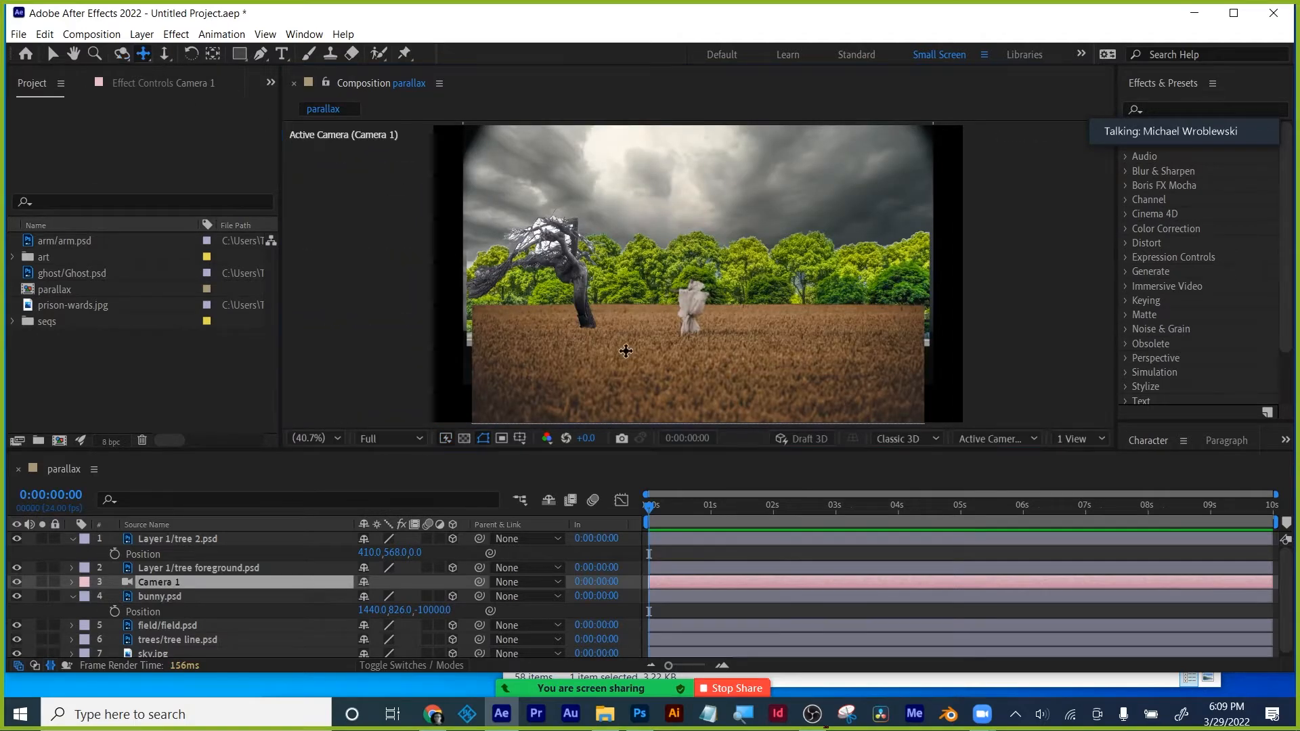
drag(624, 350, 530, 360)
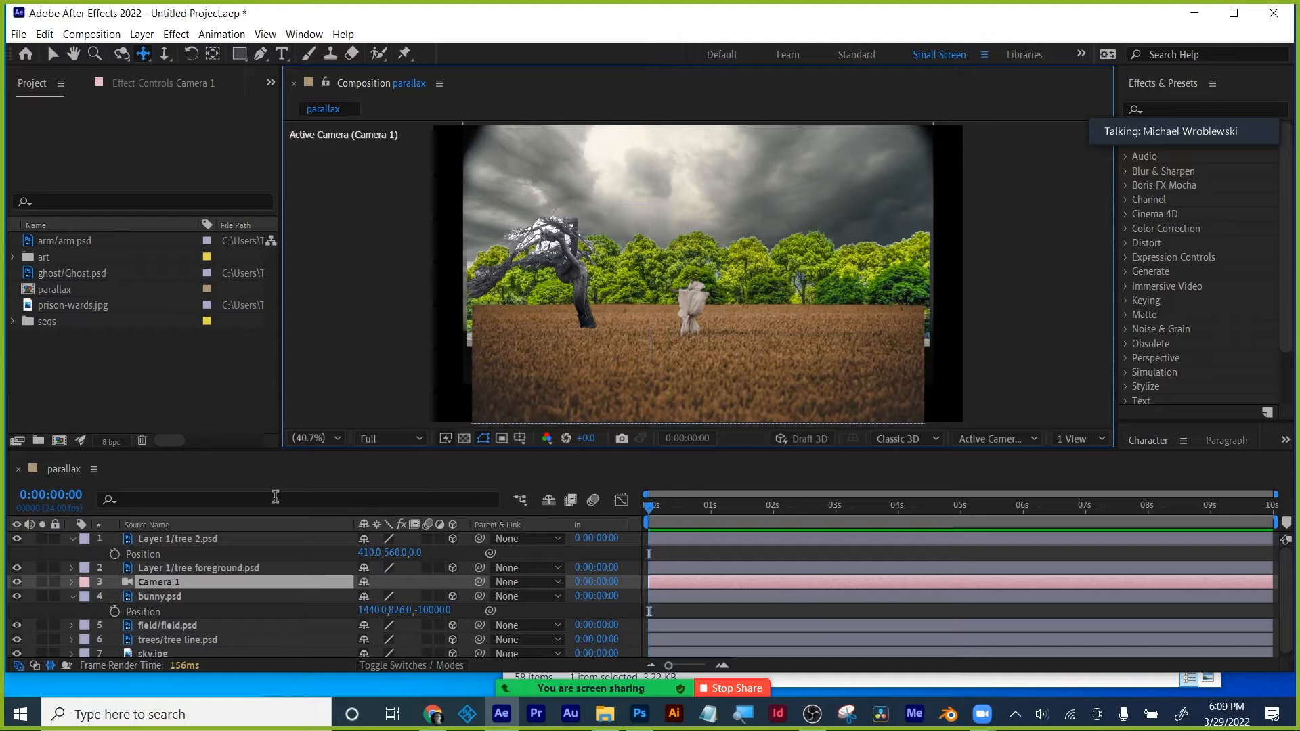
drag(254, 450, 254, 383)
click(164, 53)
drag(724, 284, 760, 167)
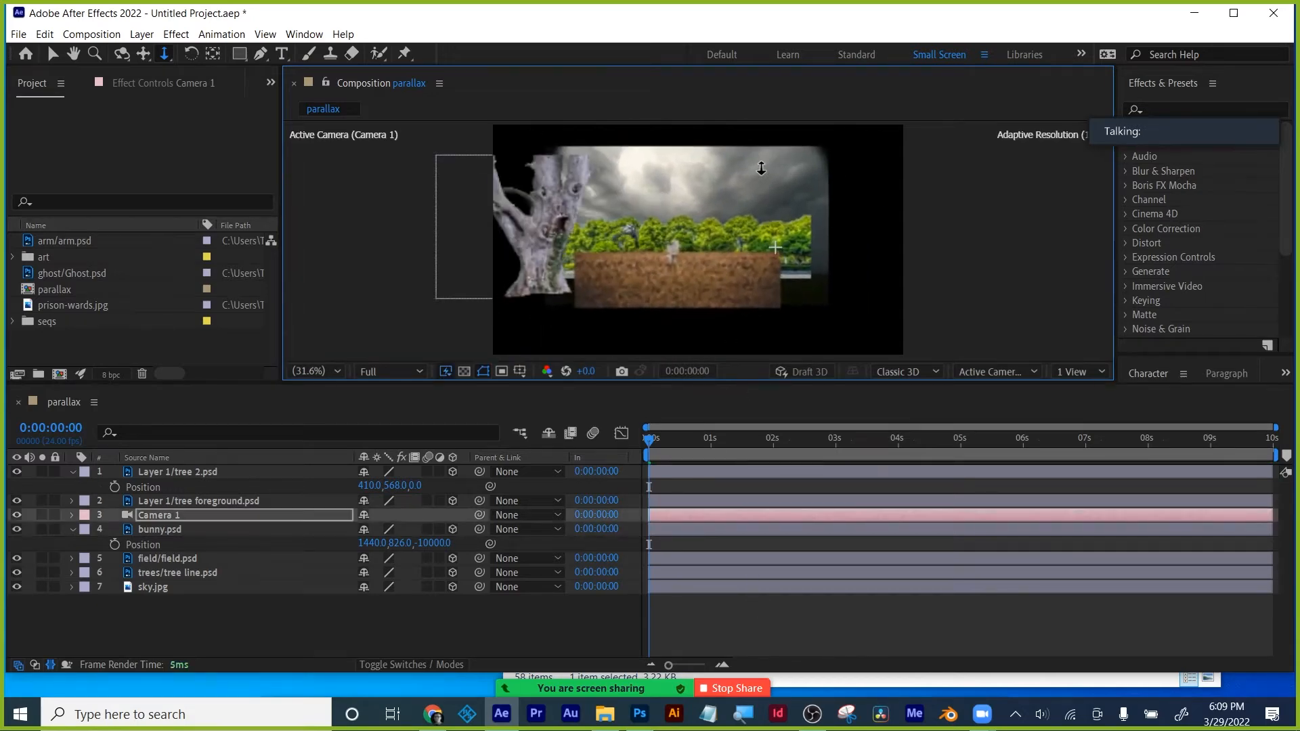
- Set tree foreground's Position Z to -1000 and the bunny's to -2000
click(161, 473)
click(179, 501)
text(p)
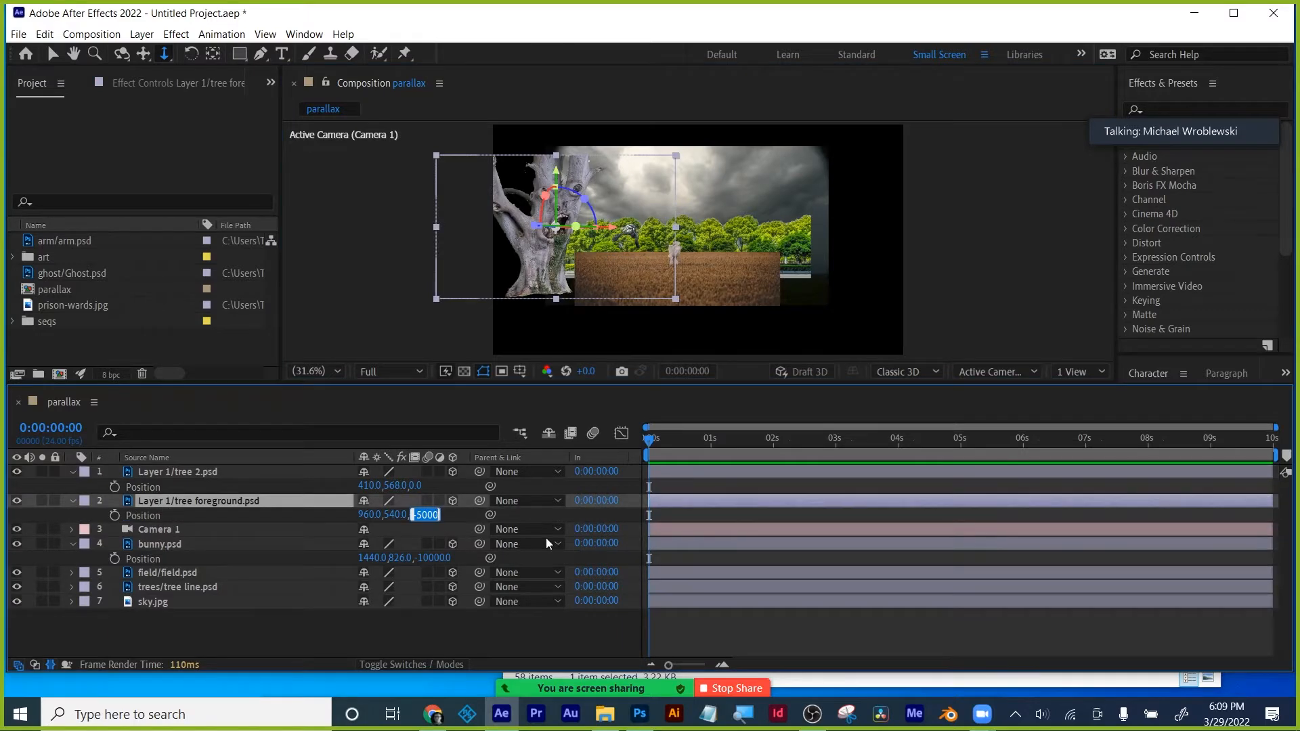
text(-1000)
key(Return)
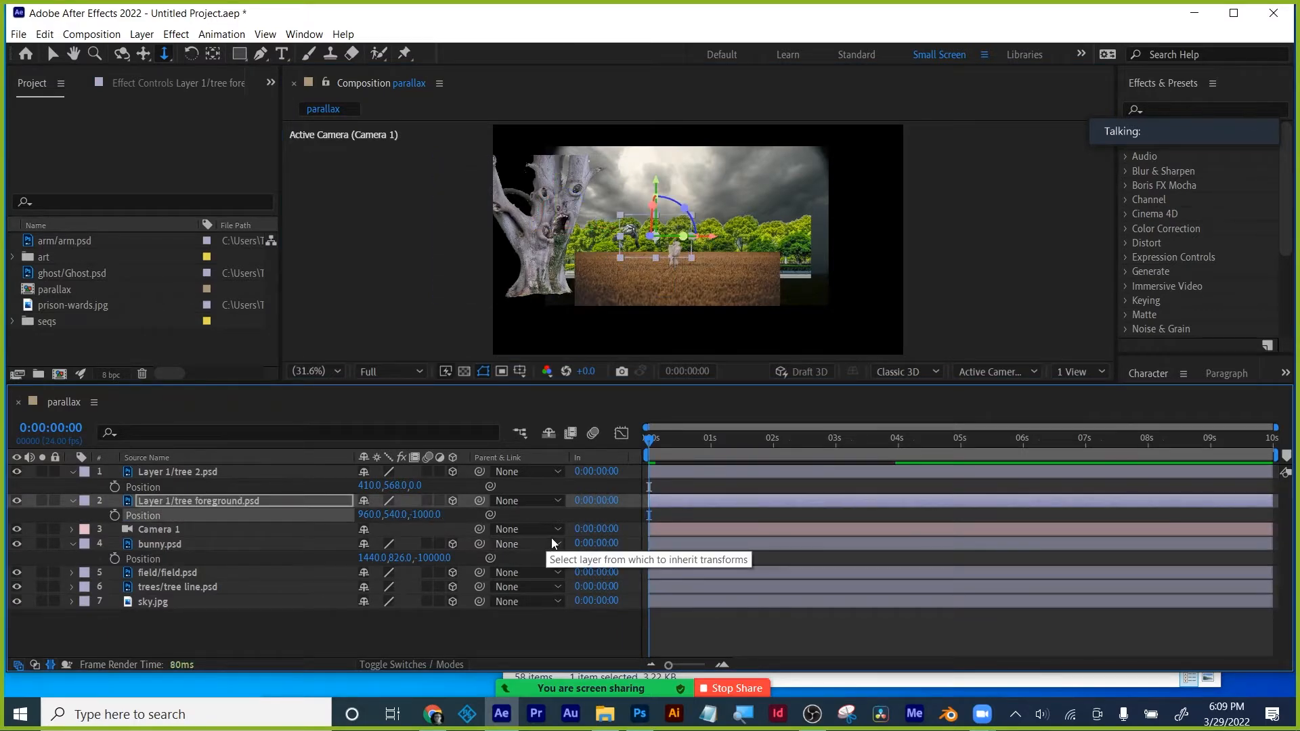
click(149, 546)
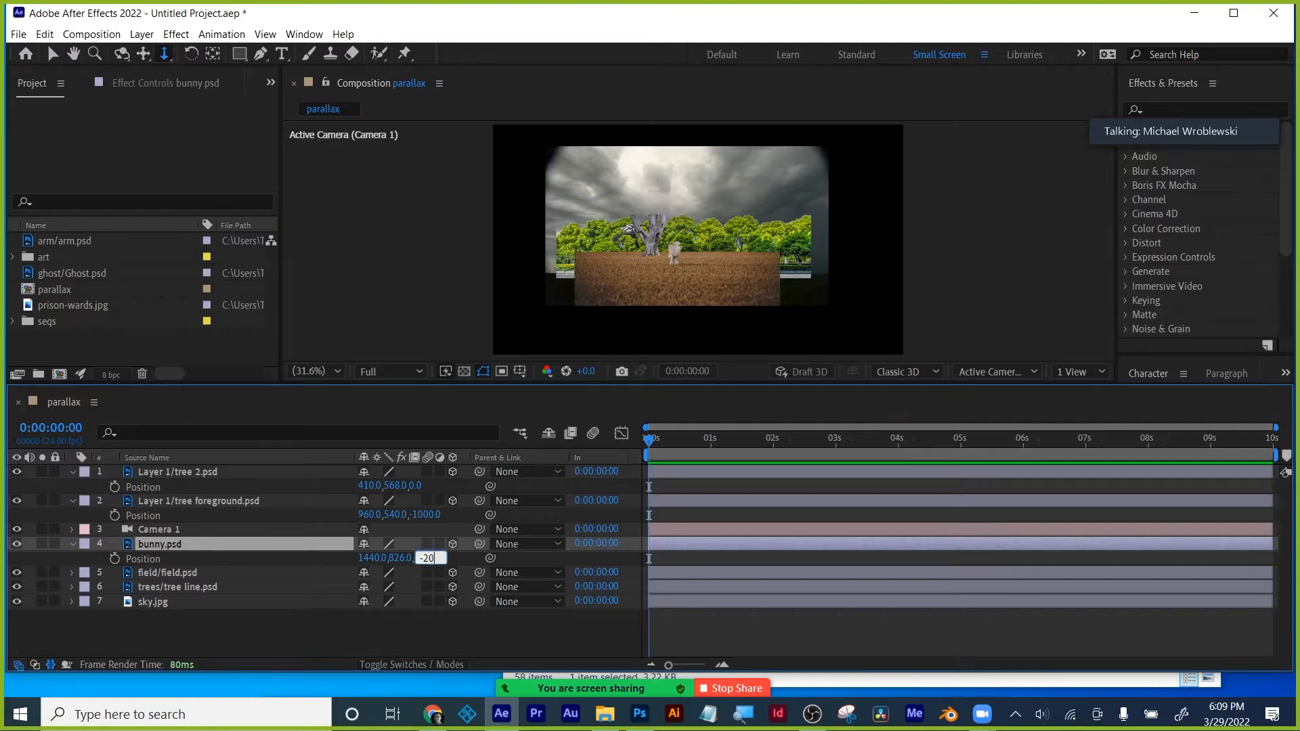
key(Return)
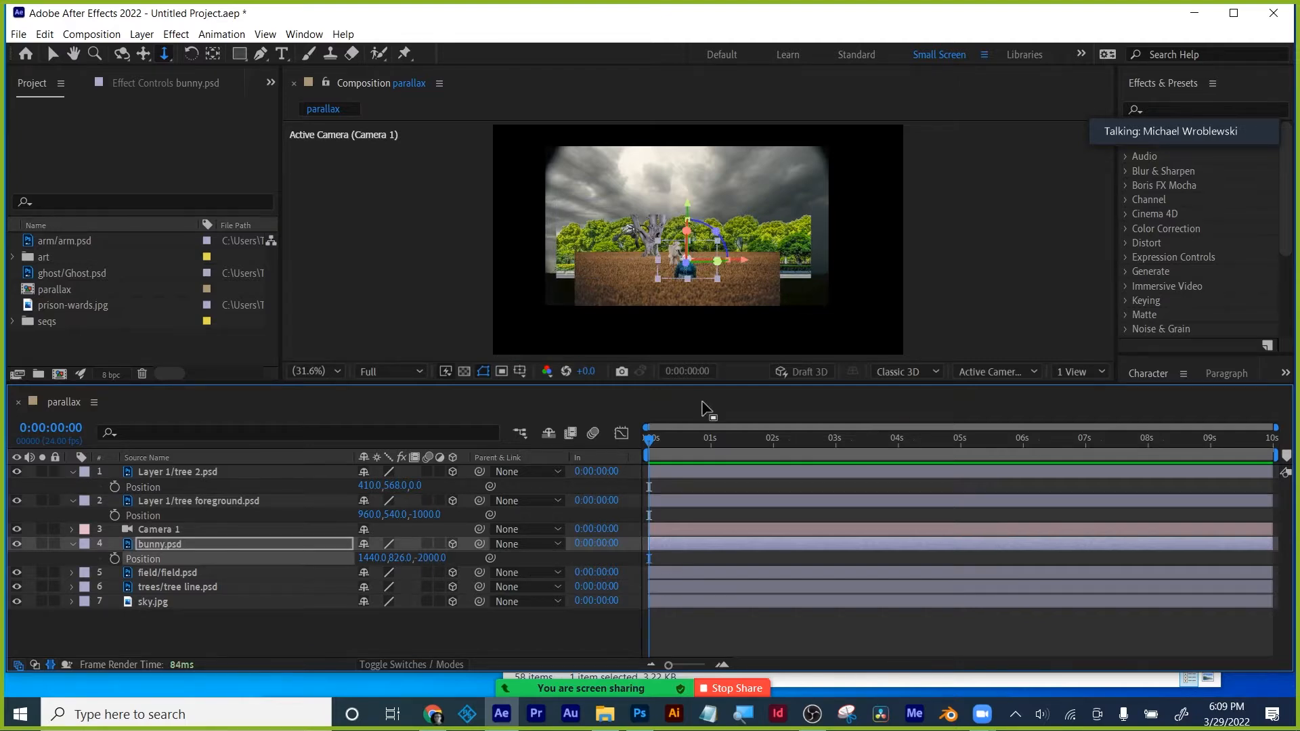
- Undo a stray camera dolly, fit the composition in the viewer, and select the field layer
scroll(724, 291, up, 4)
scroll(731, 284, down, 10)
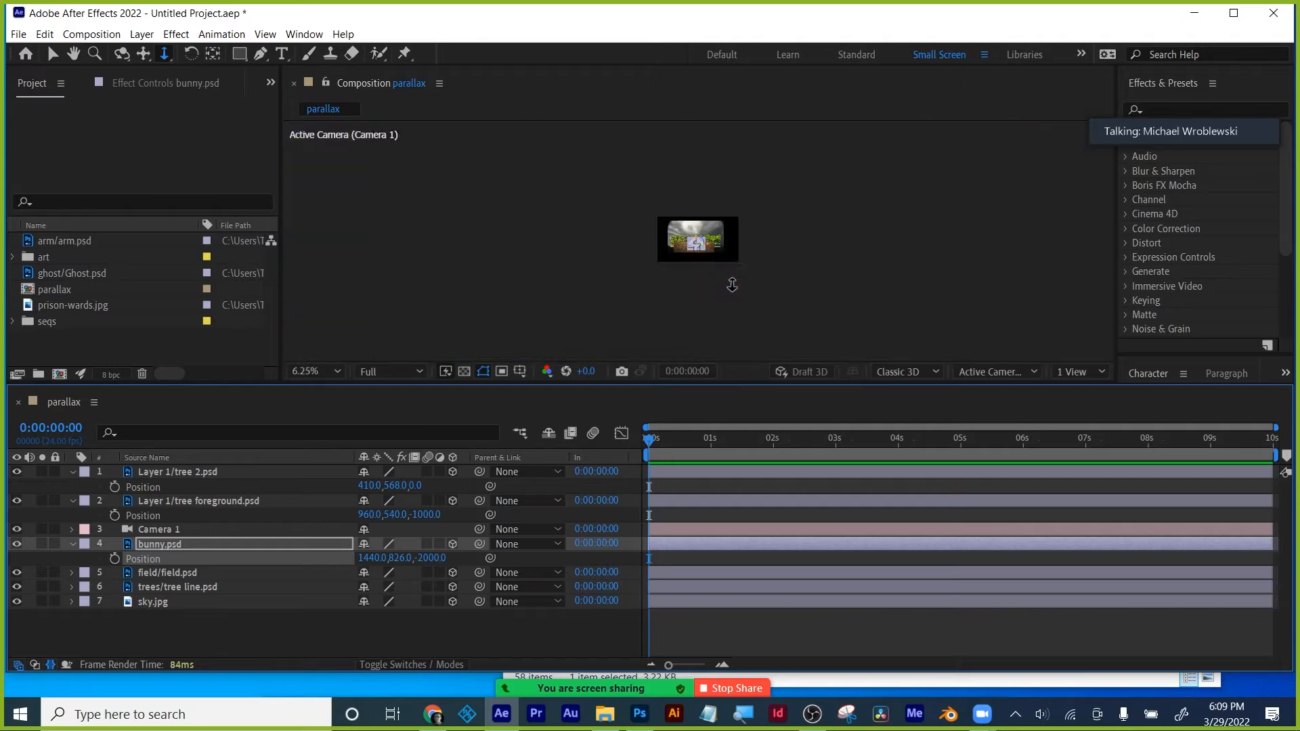
drag(782, 270, 781, 245)
key(ctrl+z)
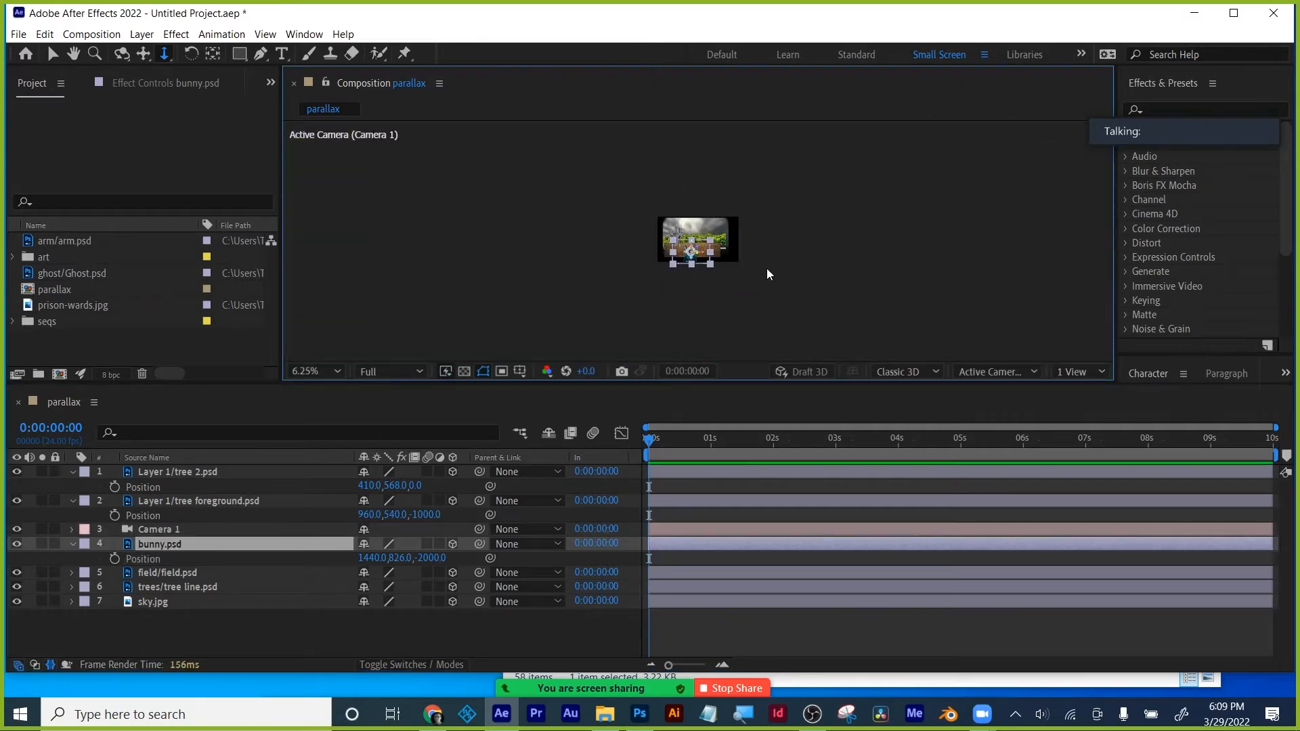
click(309, 371)
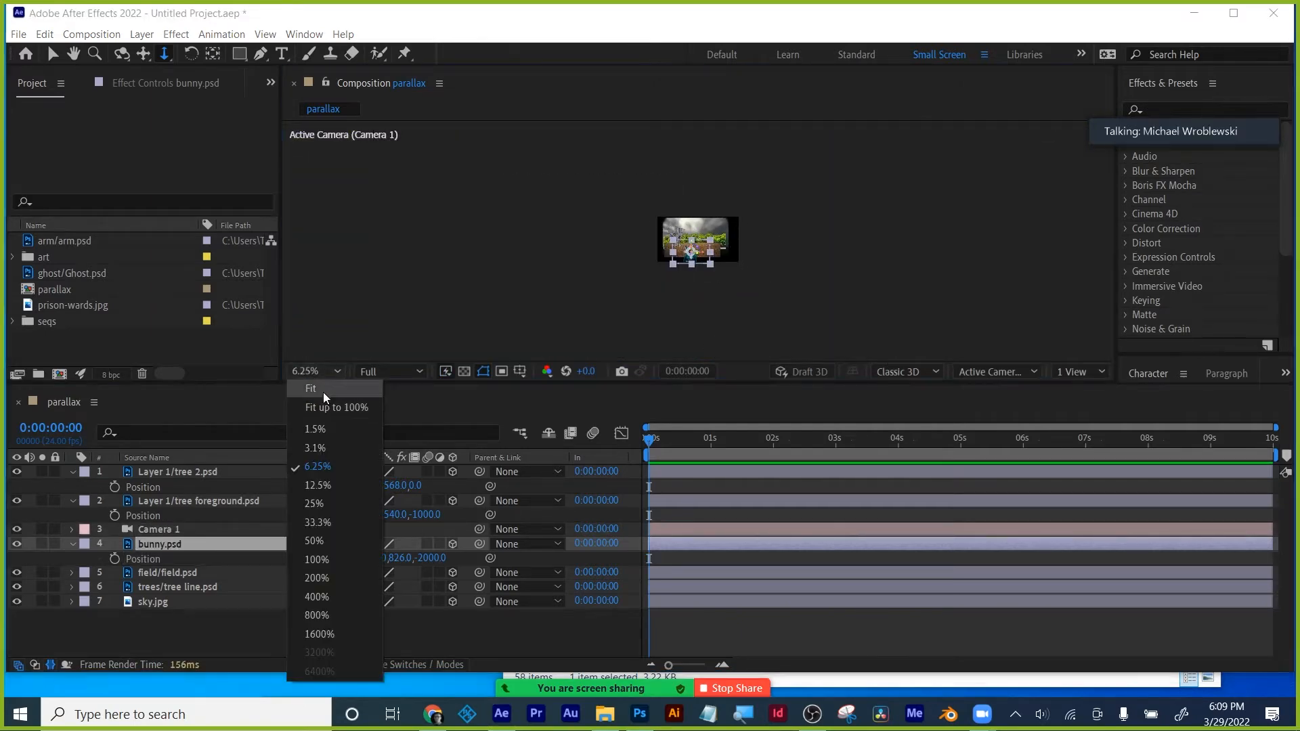
click(323, 395)
click(52, 53)
click(203, 573)
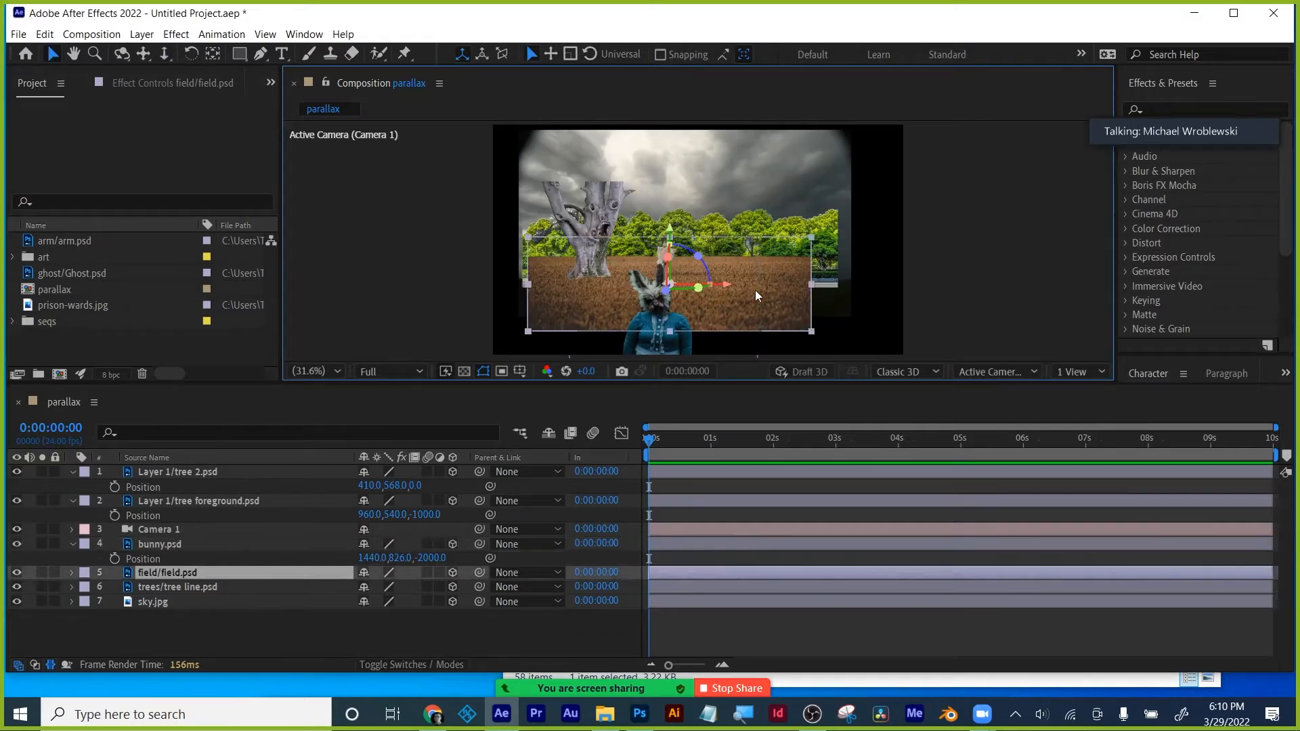
- Scale the field to 1880%, shift it down and right, and move the foreground tree left
key(s)
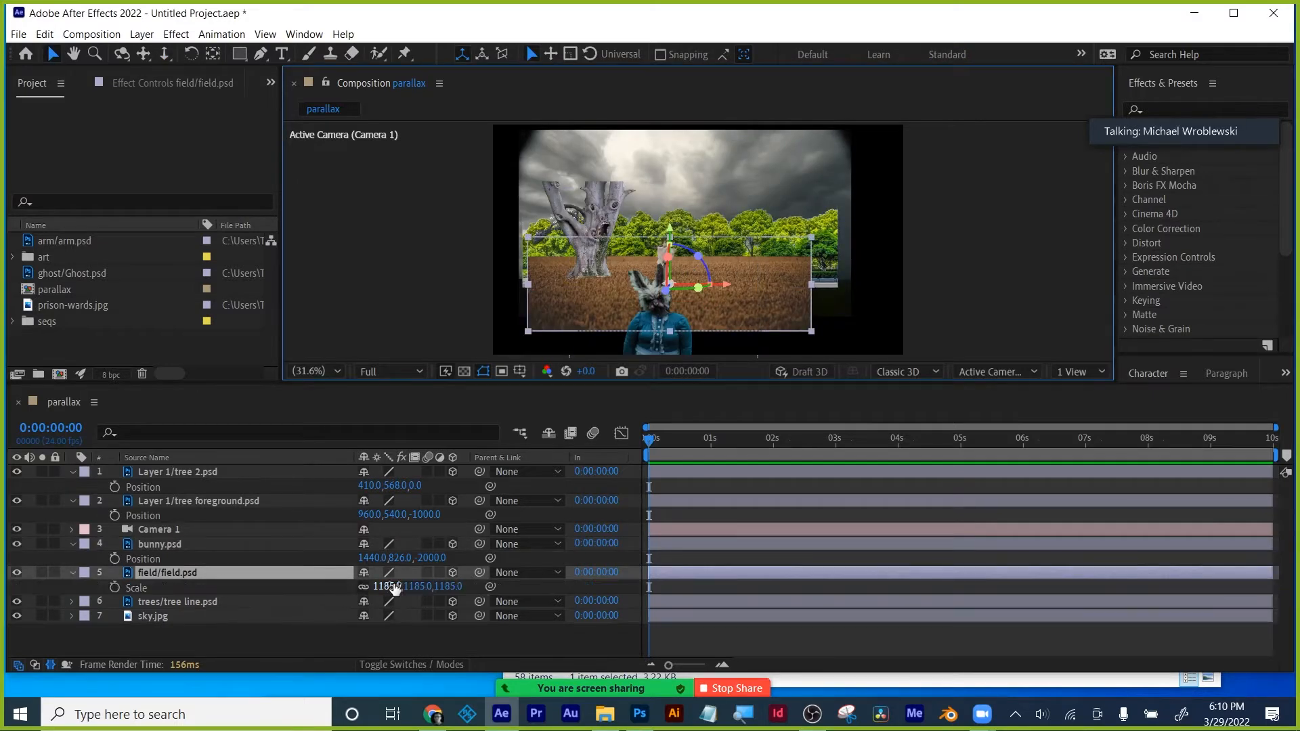
drag(399, 586, 865, 582)
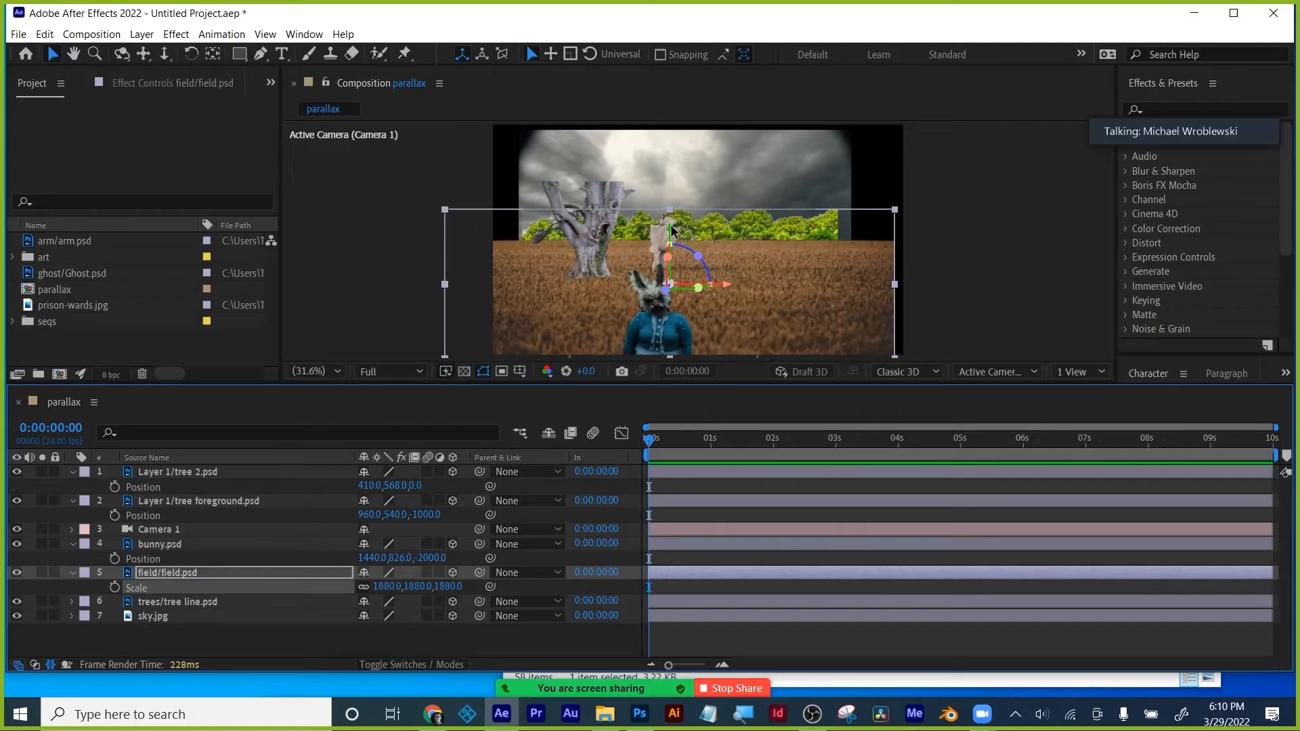
drag(671, 238, 674, 257)
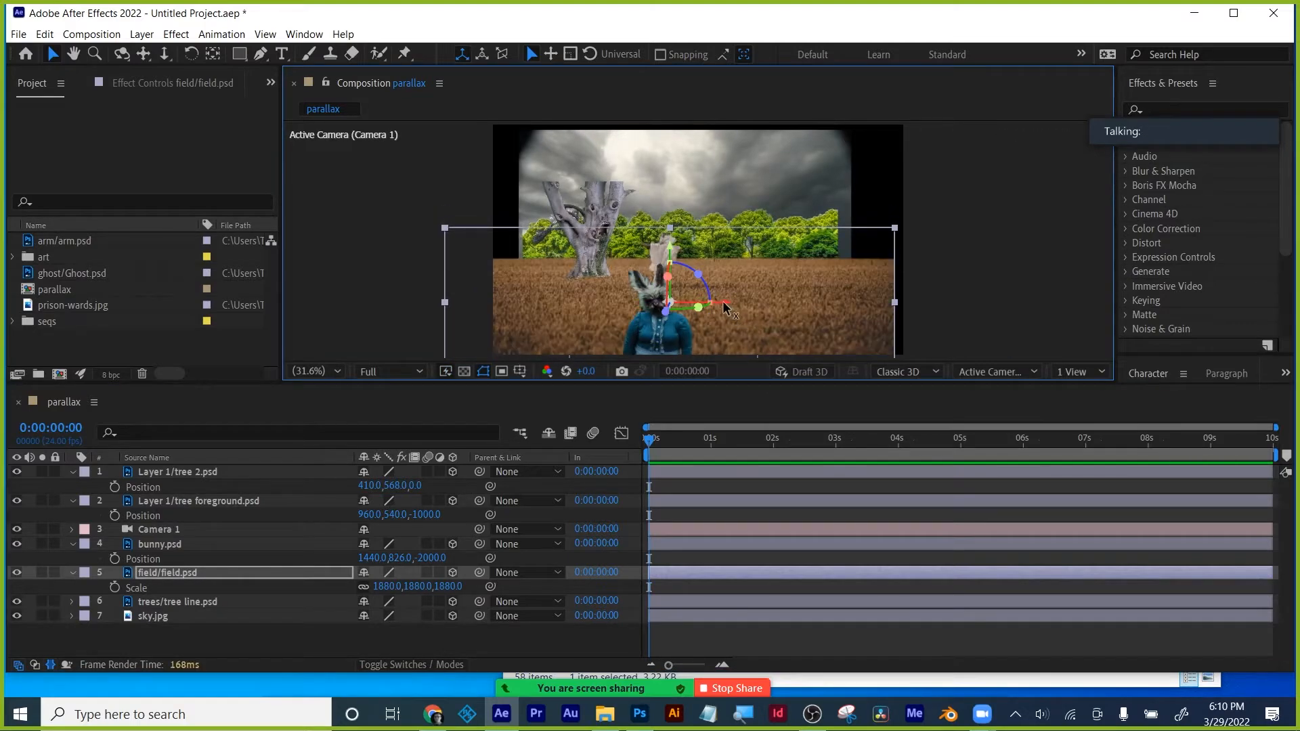
drag(729, 303, 762, 303)
click(589, 250)
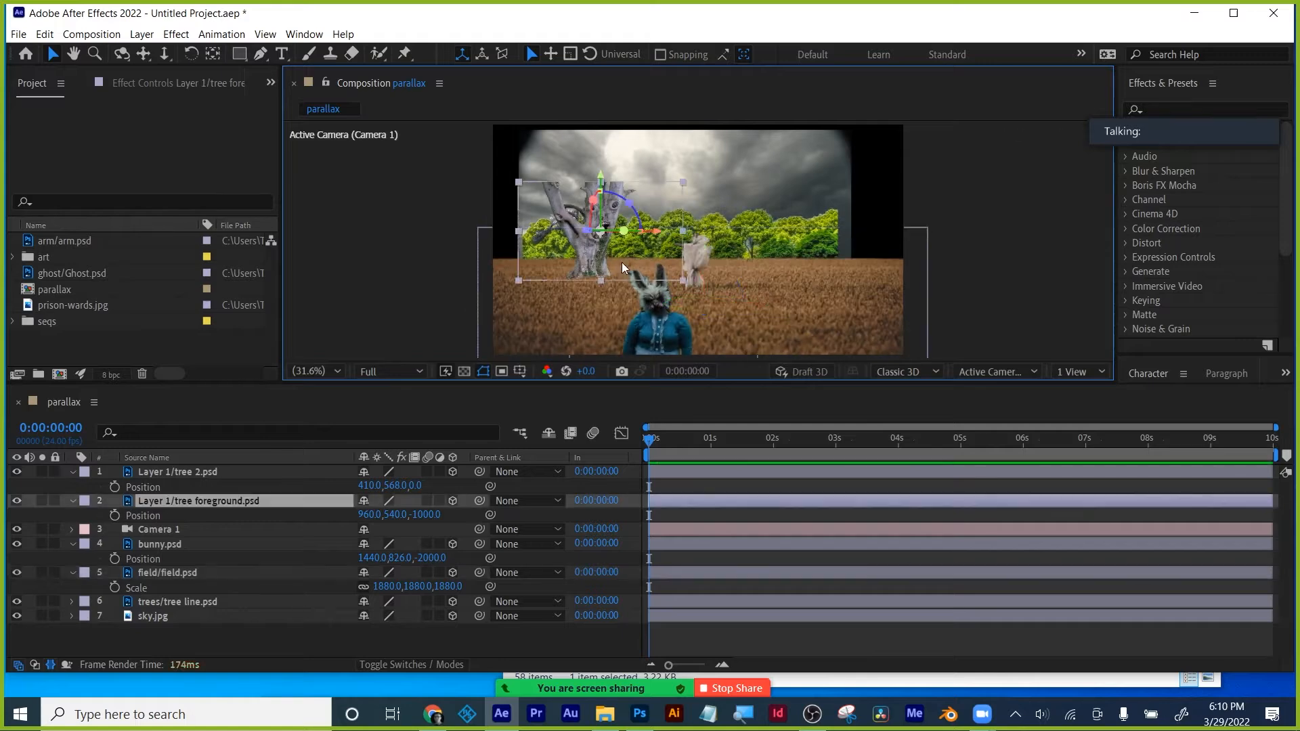
drag(657, 231, 637, 234)
- Enlarge the tree line to 432% and the sky to 615%
key(s)
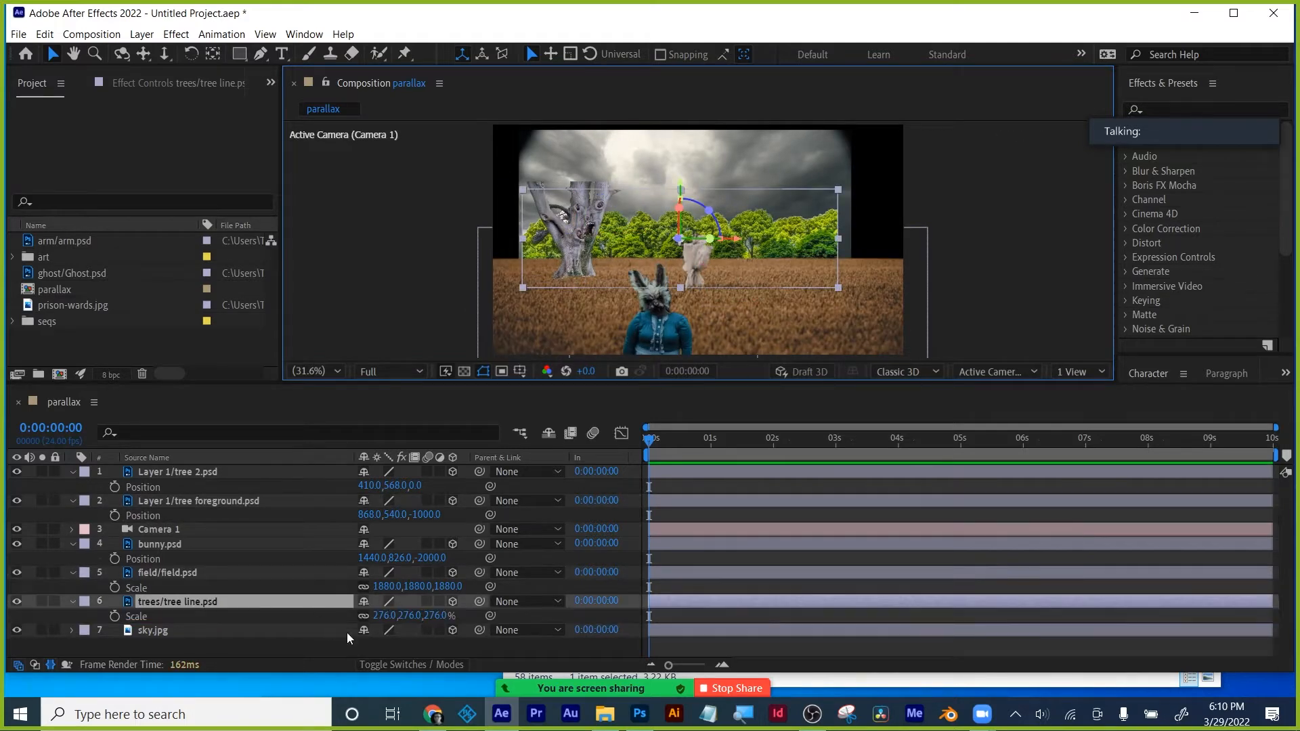
drag(435, 615, 567, 610)
click(144, 628)
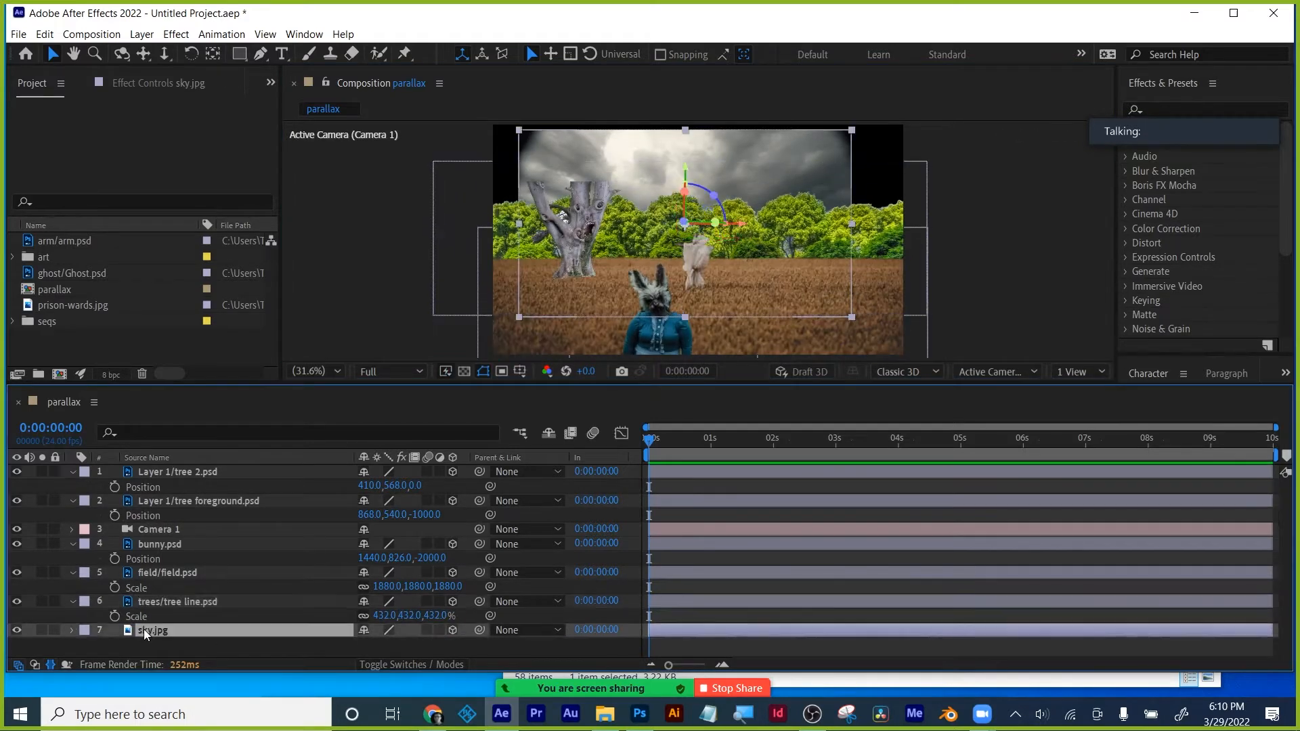
key(s)
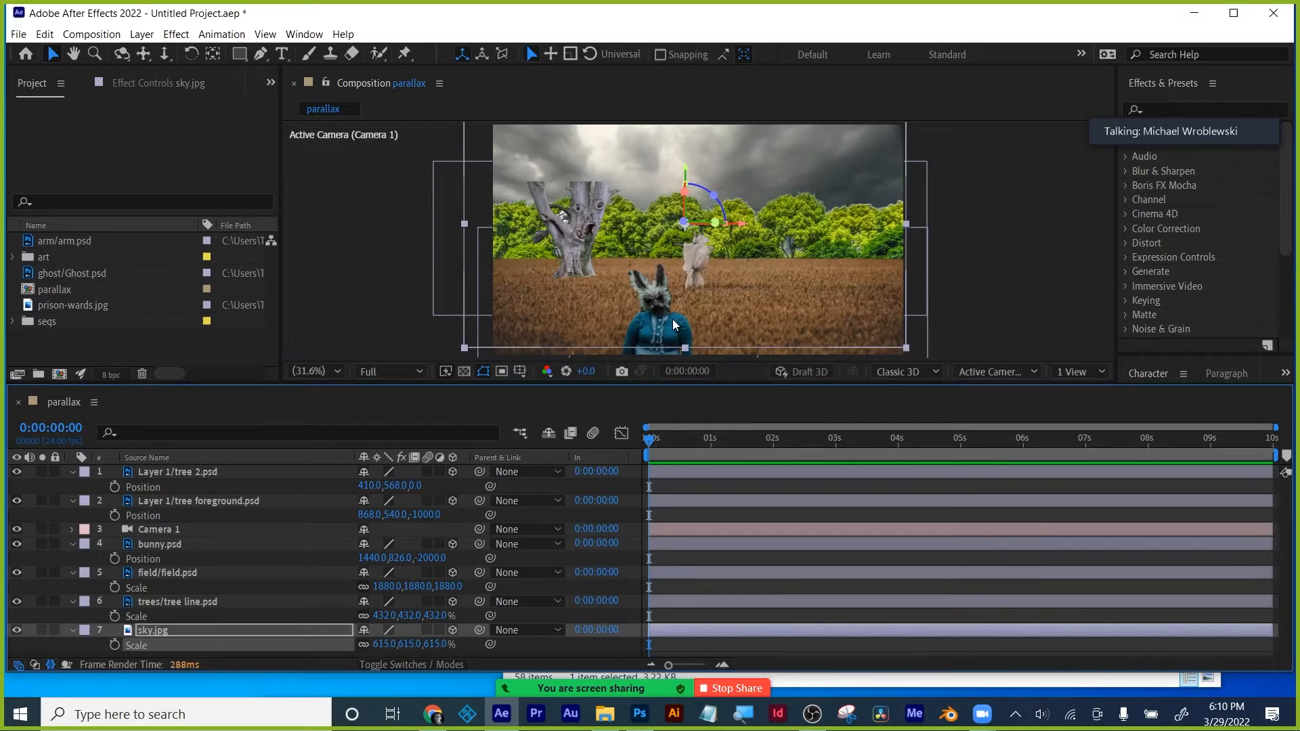
click(673, 321)
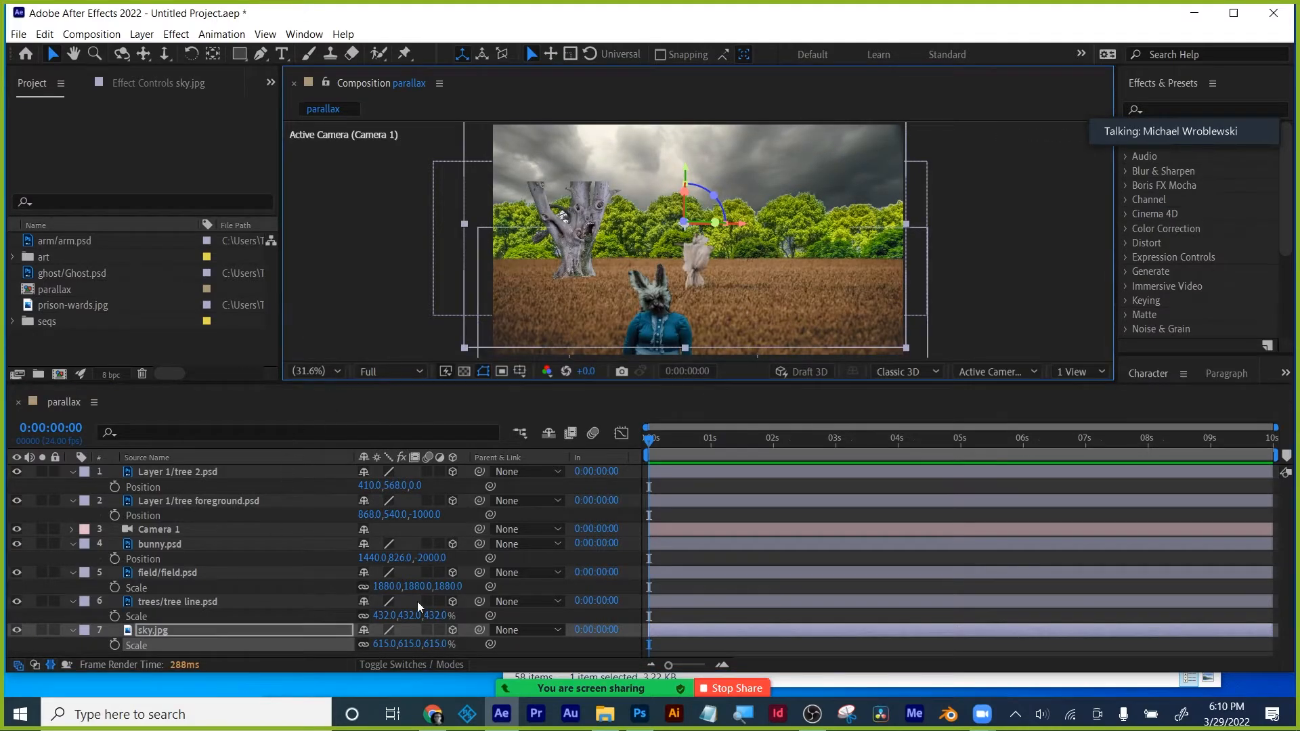
click(830, 591)
key(s)
click(730, 652)
- Collapse the layer properties and nudge the bunny layer to the right
key(u)
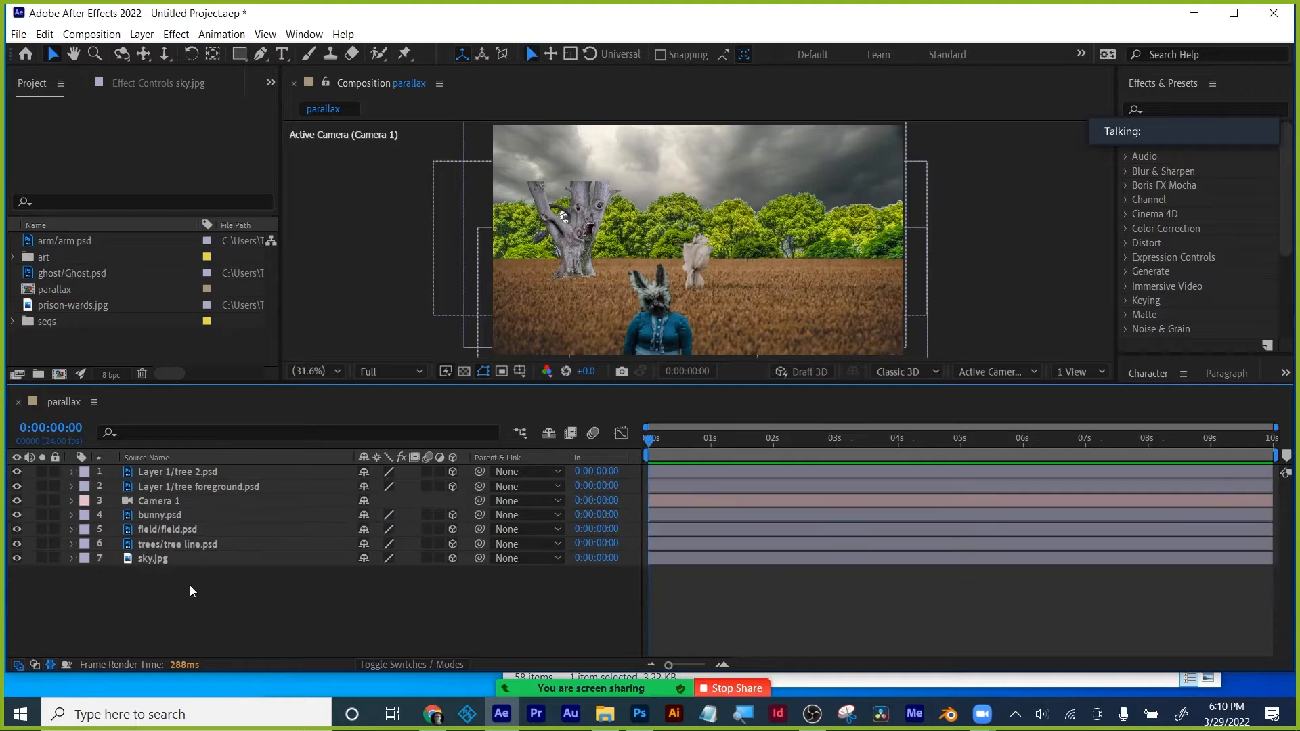
click(148, 517)
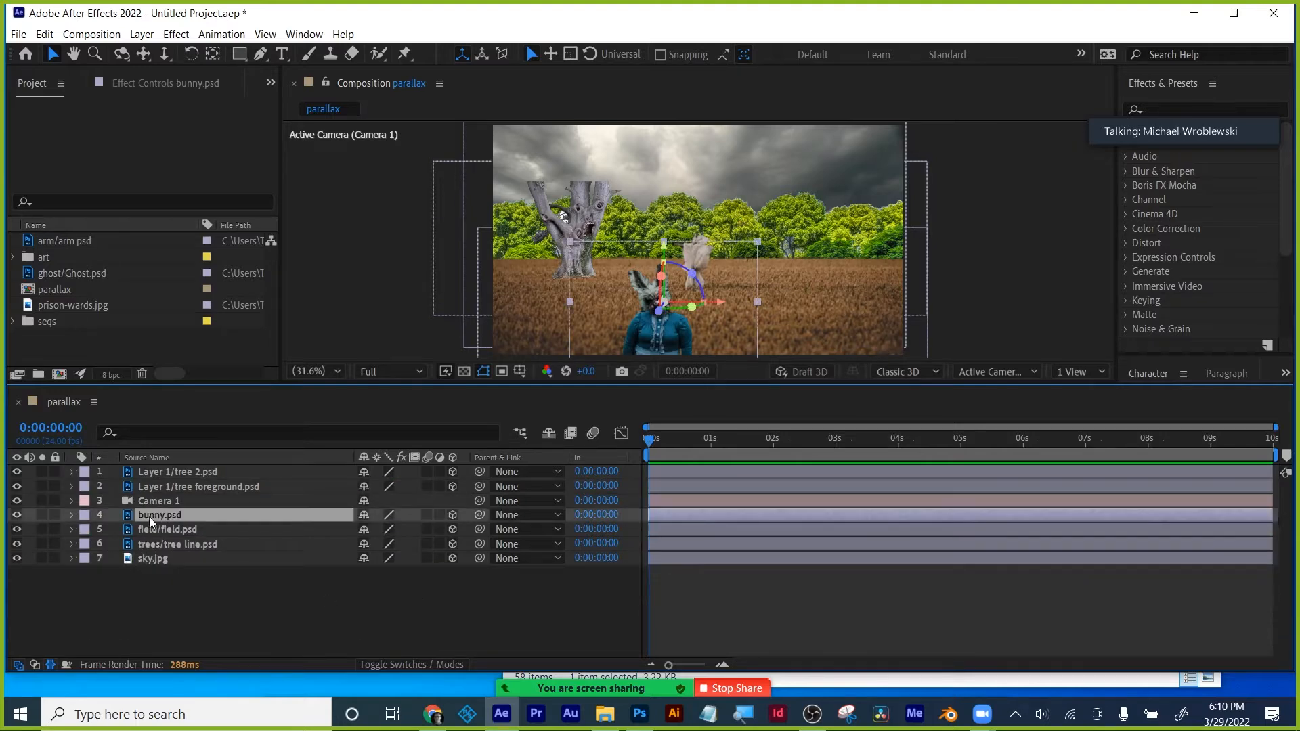
key(shift+Right)
key(shift+Right)
key(shift+Right)
key(shift+Right)
key(shift+Right)
key(shift+Right)
key(shift+Right)
key(shift+Right)
key(shift+Right)
key(shift+Right)
key(shift+Right)
key(shift+Right)
key(shift+Right)
key(shift+Right)
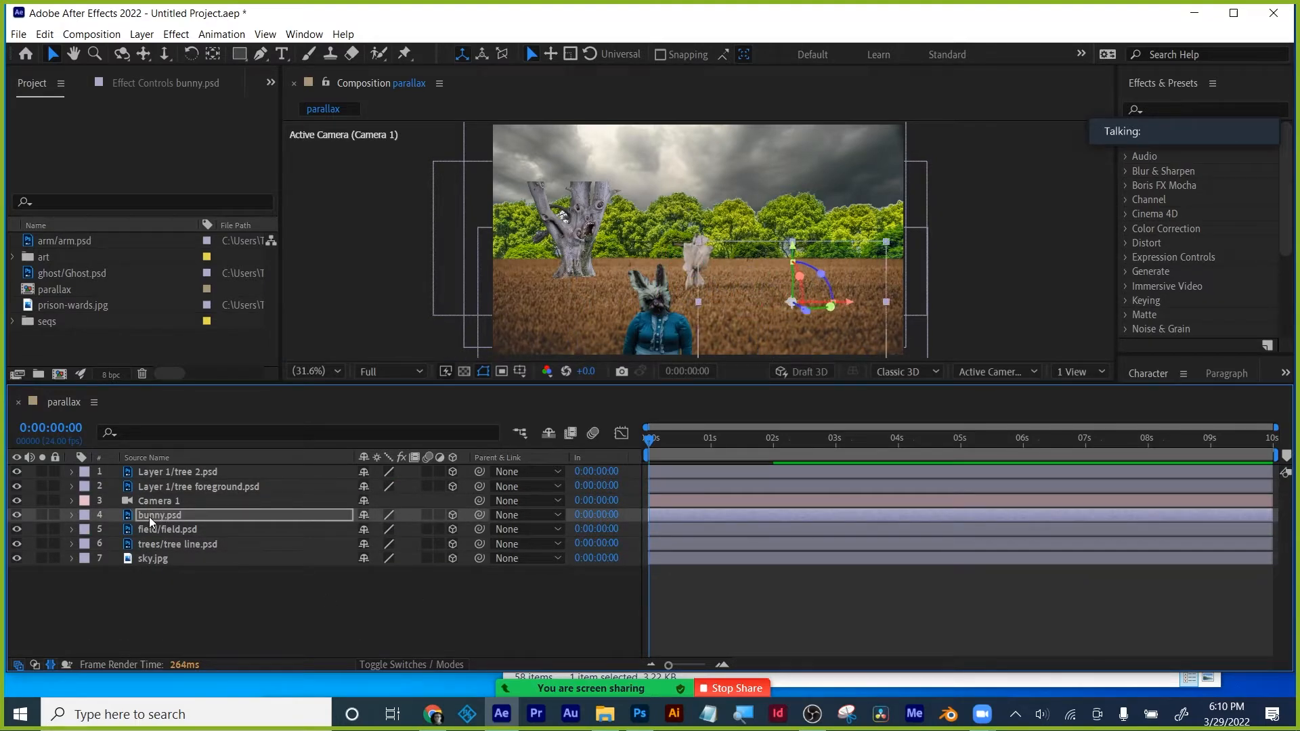
- Dolly and pan the camera so the bunny sits lower right, then enlarge the viewer
click(165, 54)
drag(648, 278, 675, 226)
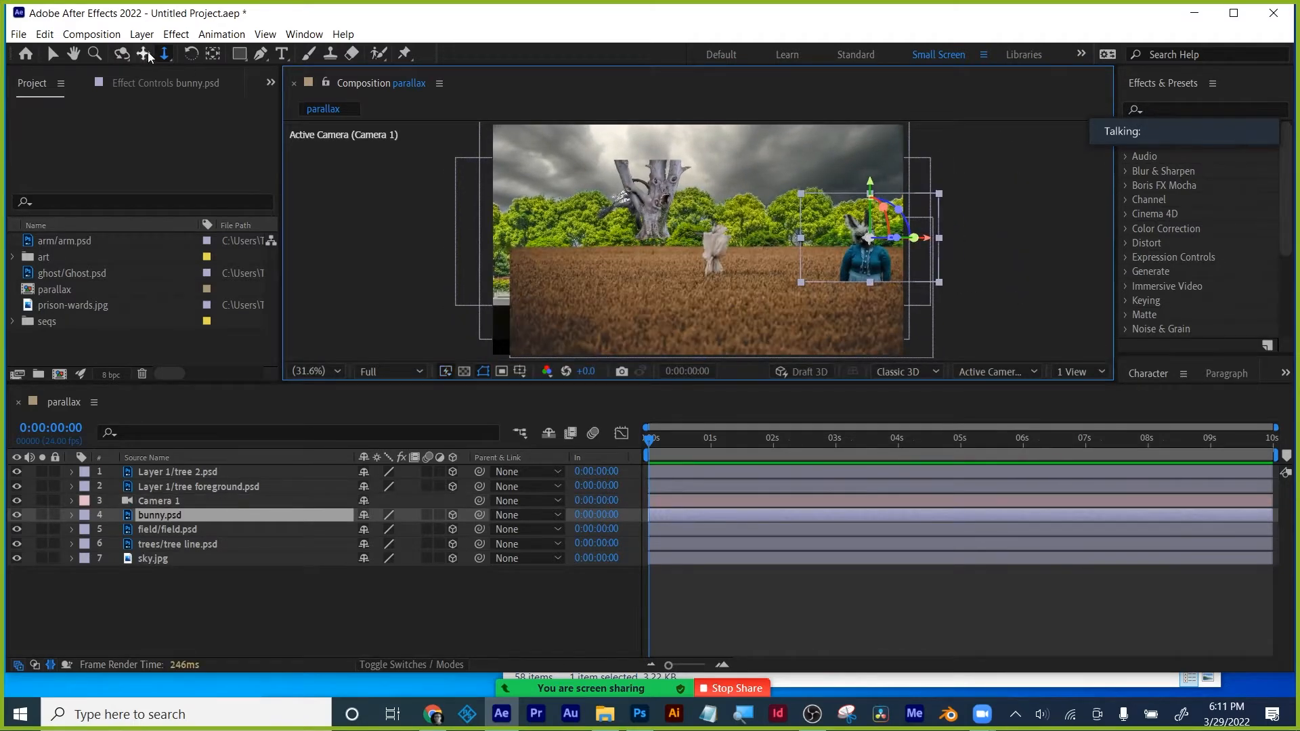
click(143, 54)
mouse_move(741, 189)
mouse_down()
mouse_move(742, 207)
mouse_move(738, 197)
mouse_up()
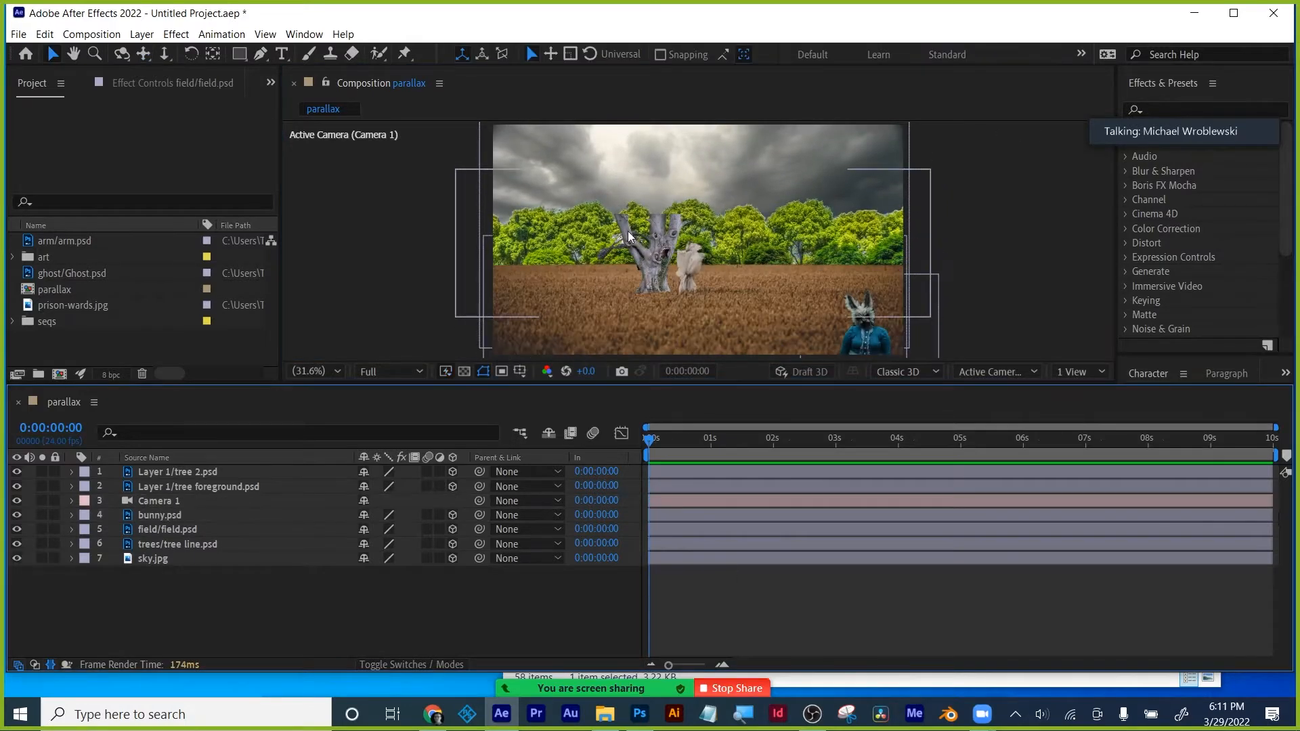
click(13, 257)
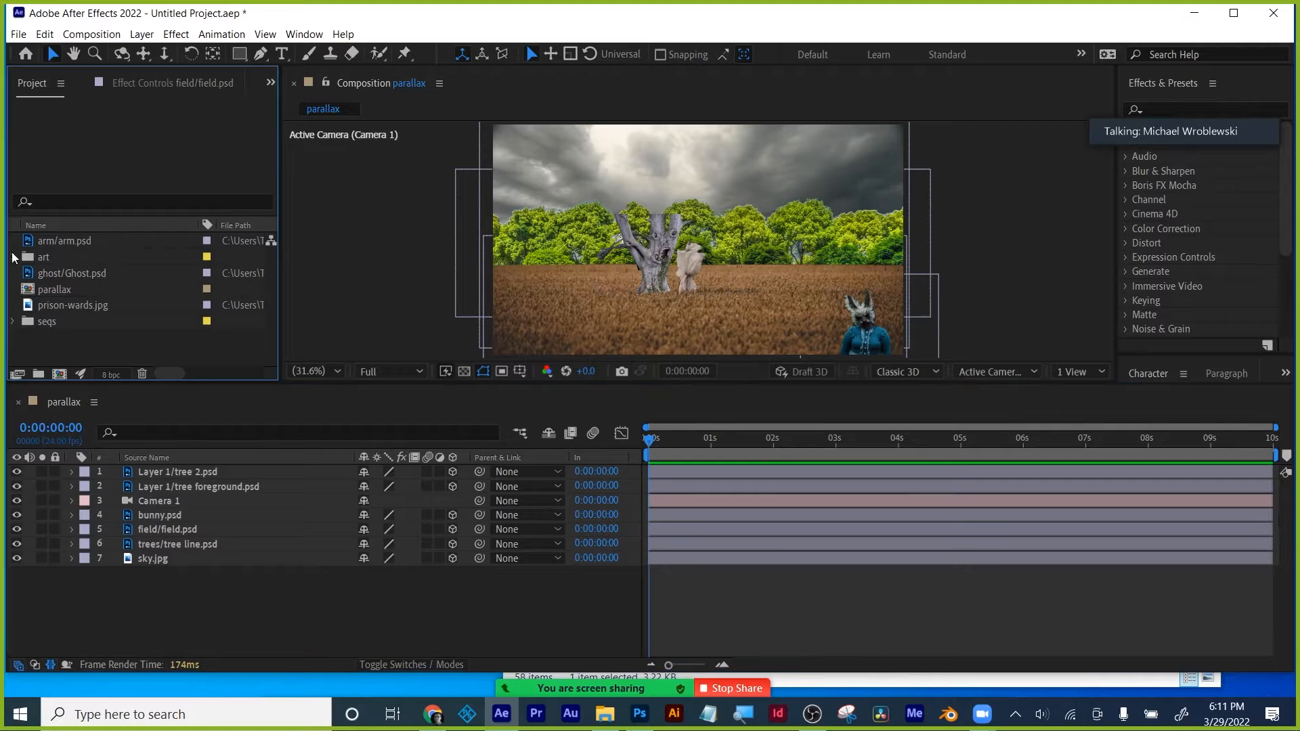
drag(247, 384, 251, 463)
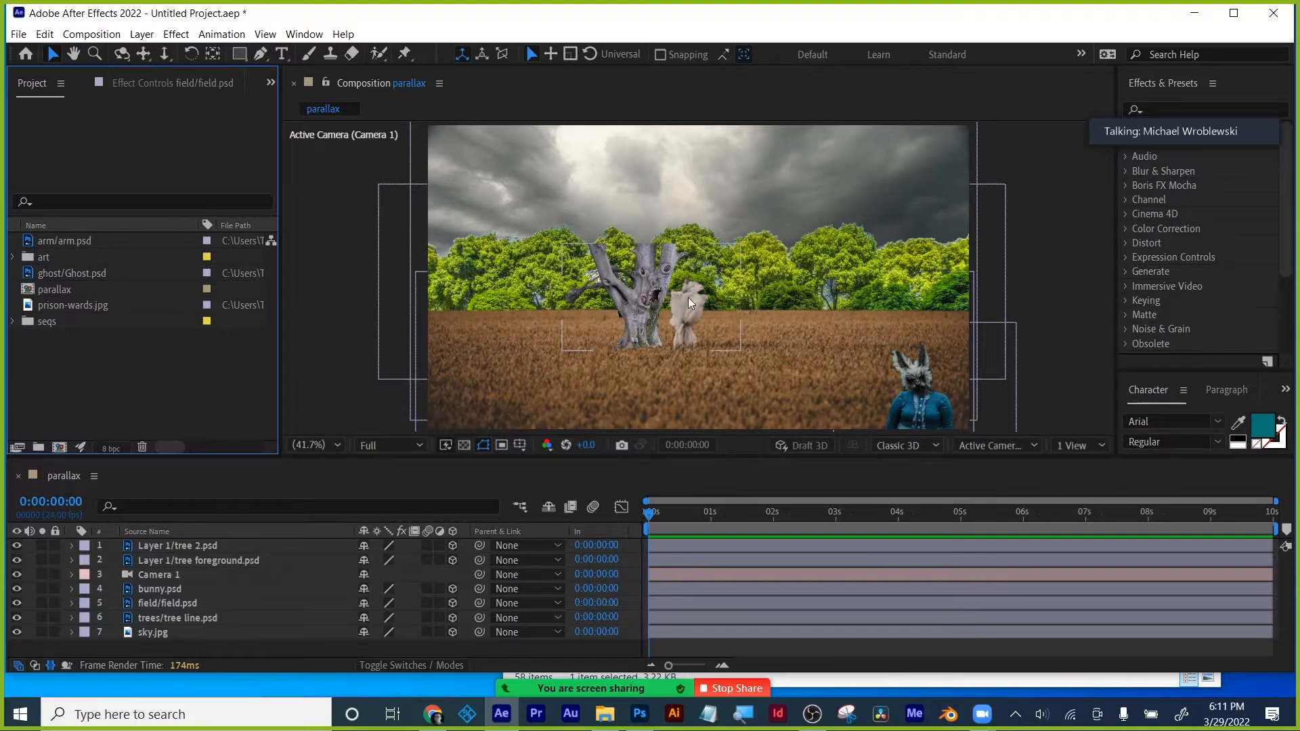
- Drag the foreground tree along Z toward the camera so it appears larger and further left
click(665, 279)
drag(647, 301, 505, 346)
click(773, 273)
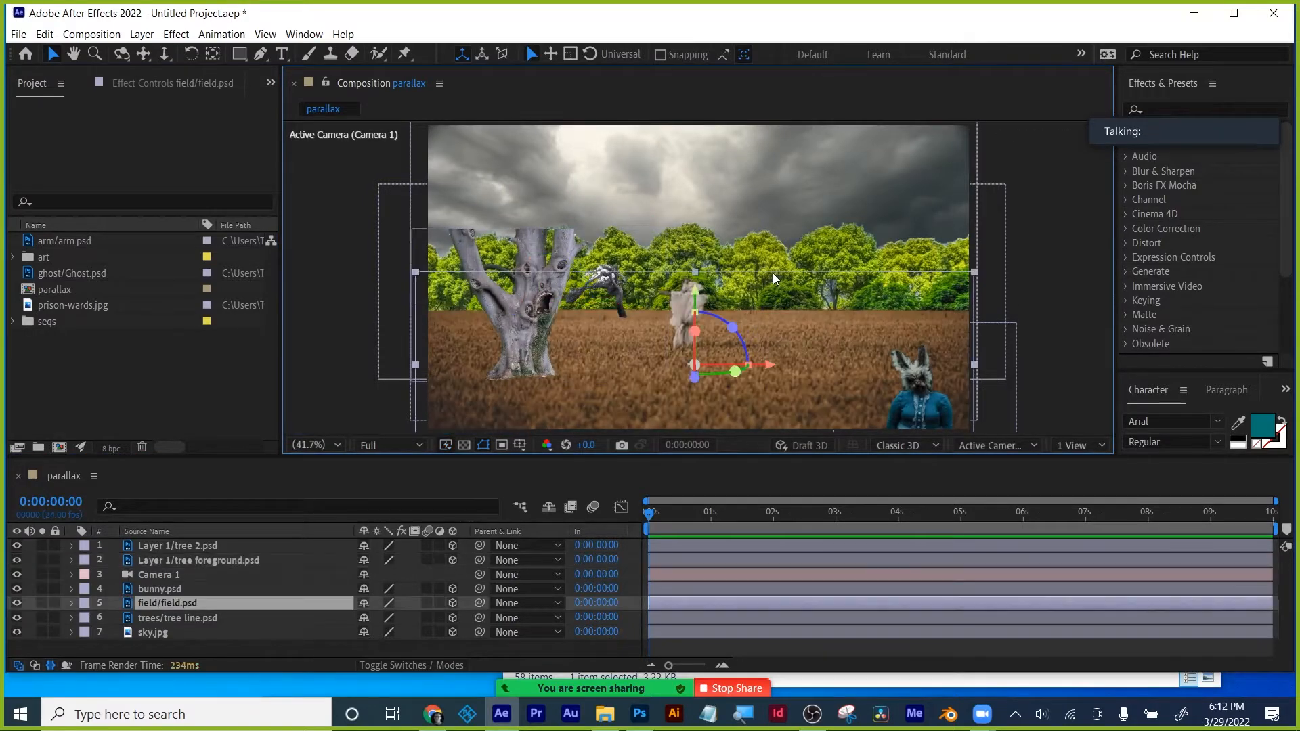
click(798, 166)
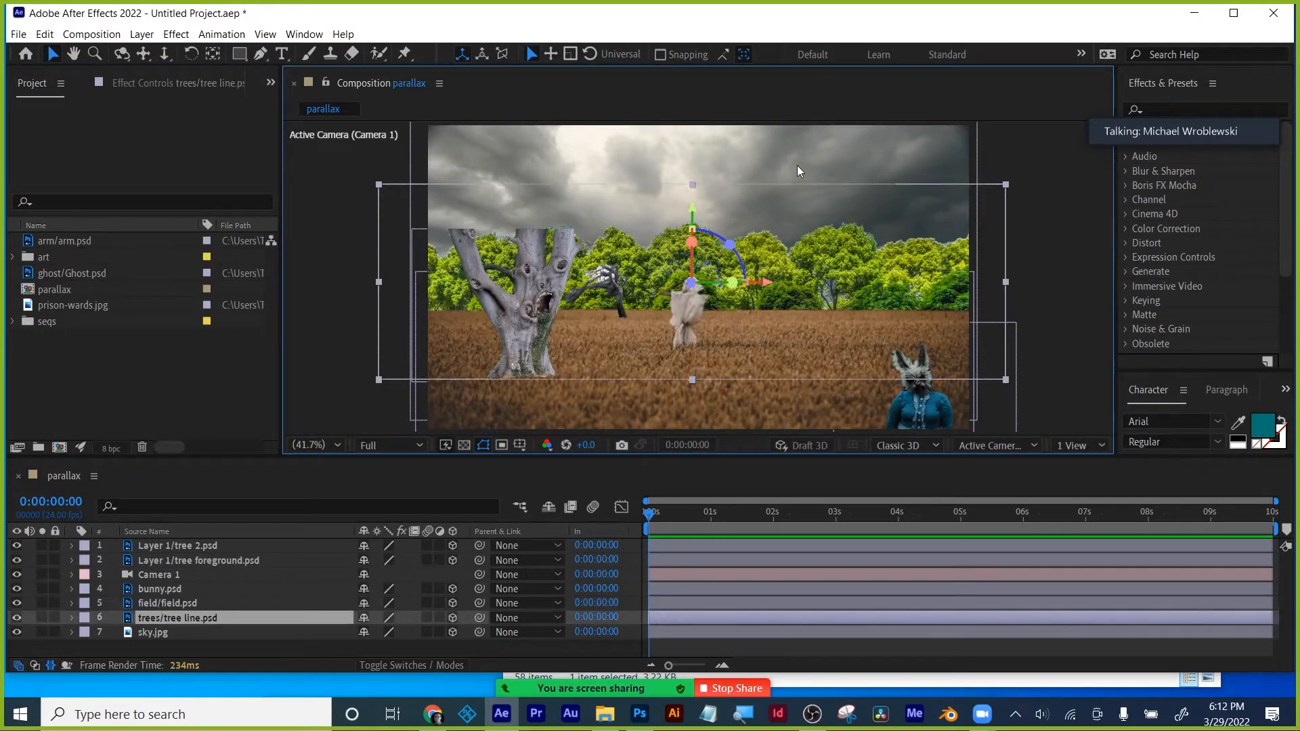
click(530, 643)
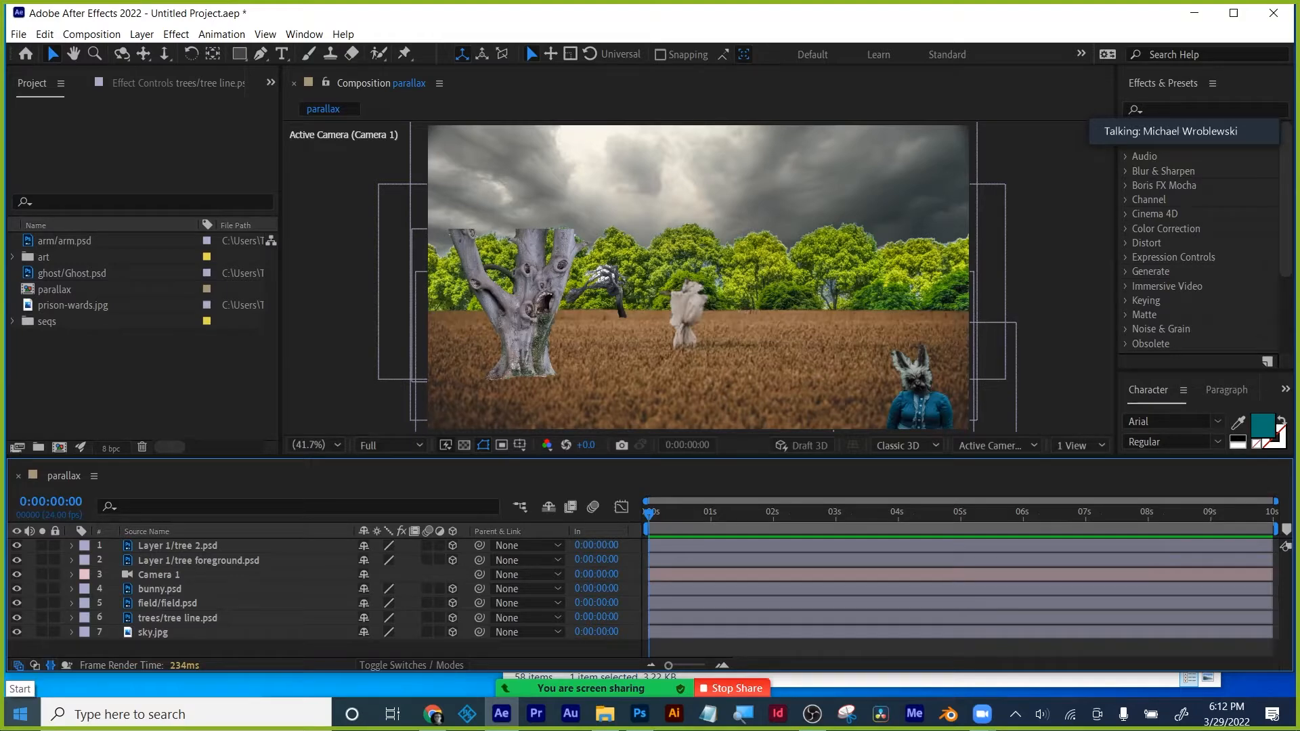
click(1018, 561)
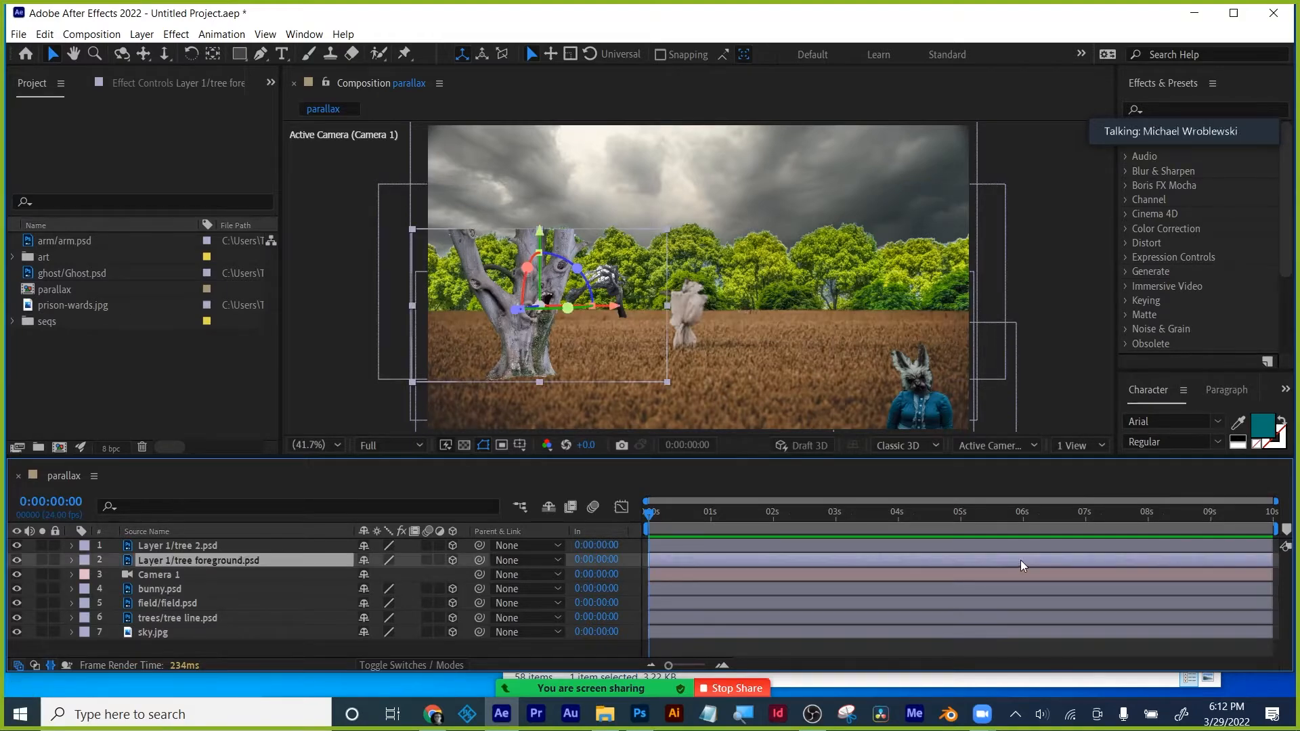
click(927, 405)
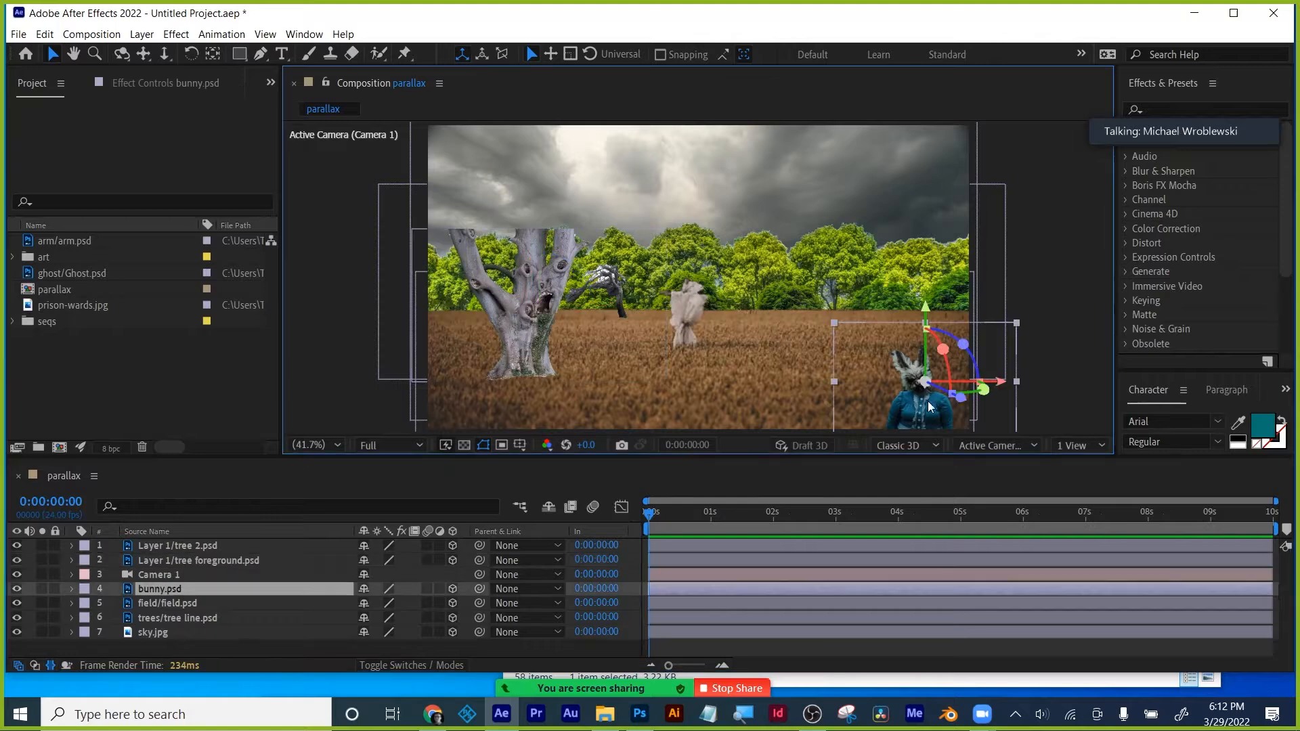
- Zoom the viewer in and pan over to the bunny, then select the field layer
scroll(903, 409, up, 1)
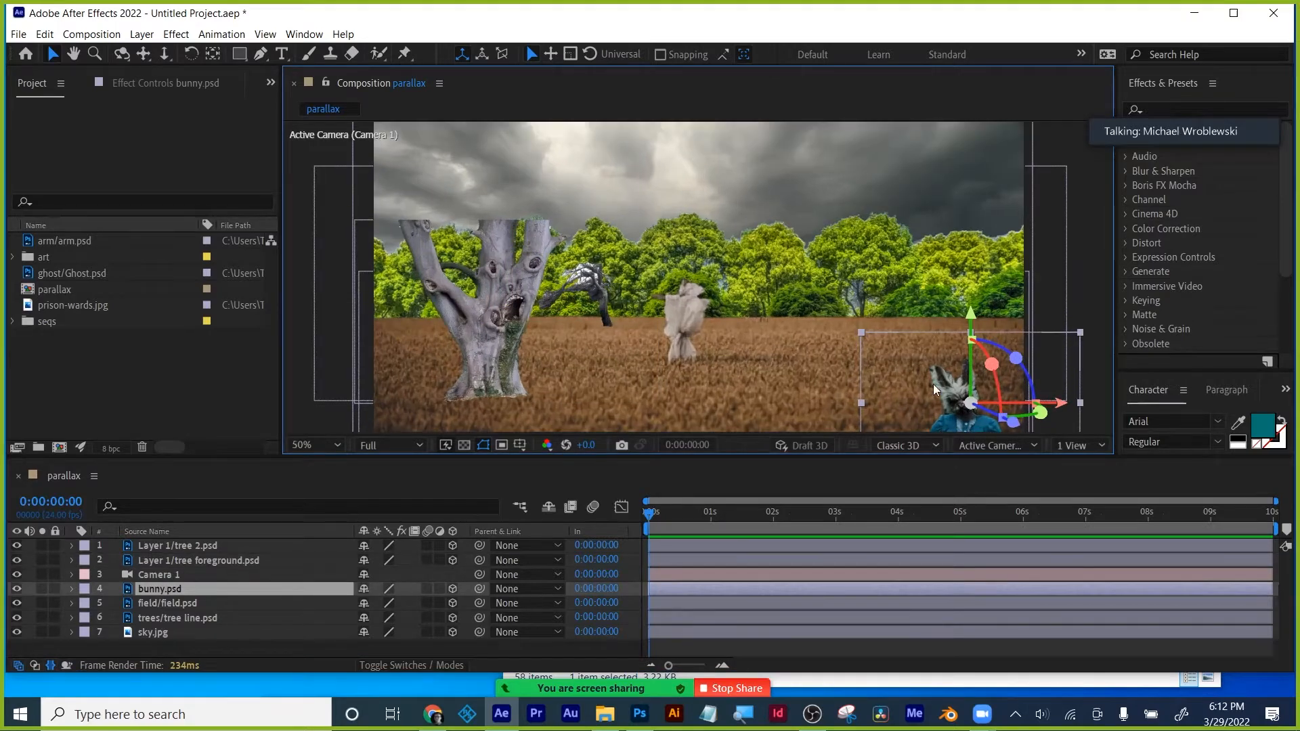
drag(925, 369, 879, 276)
scroll(894, 328, up, 2)
scroll(894, 326, down, 2)
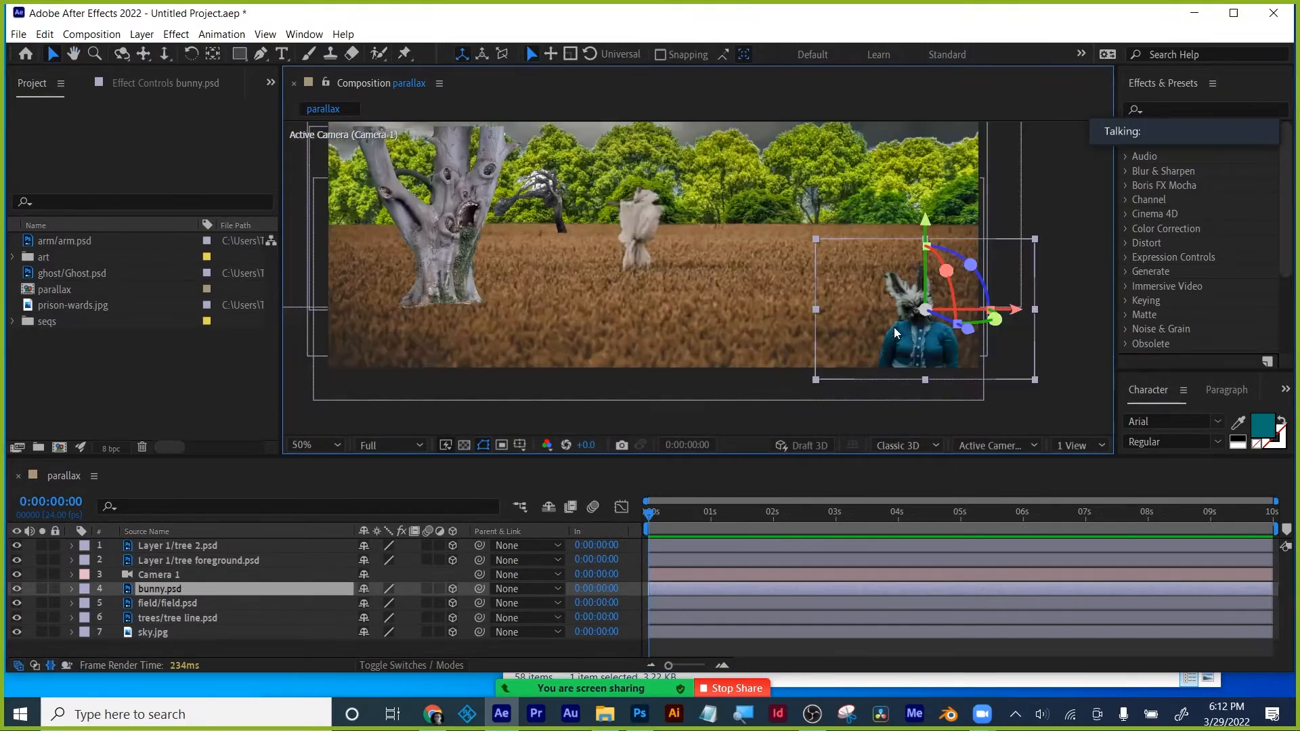
scroll(899, 311, up, 2)
drag(899, 311, 612, 241)
key(v)
click(586, 306)
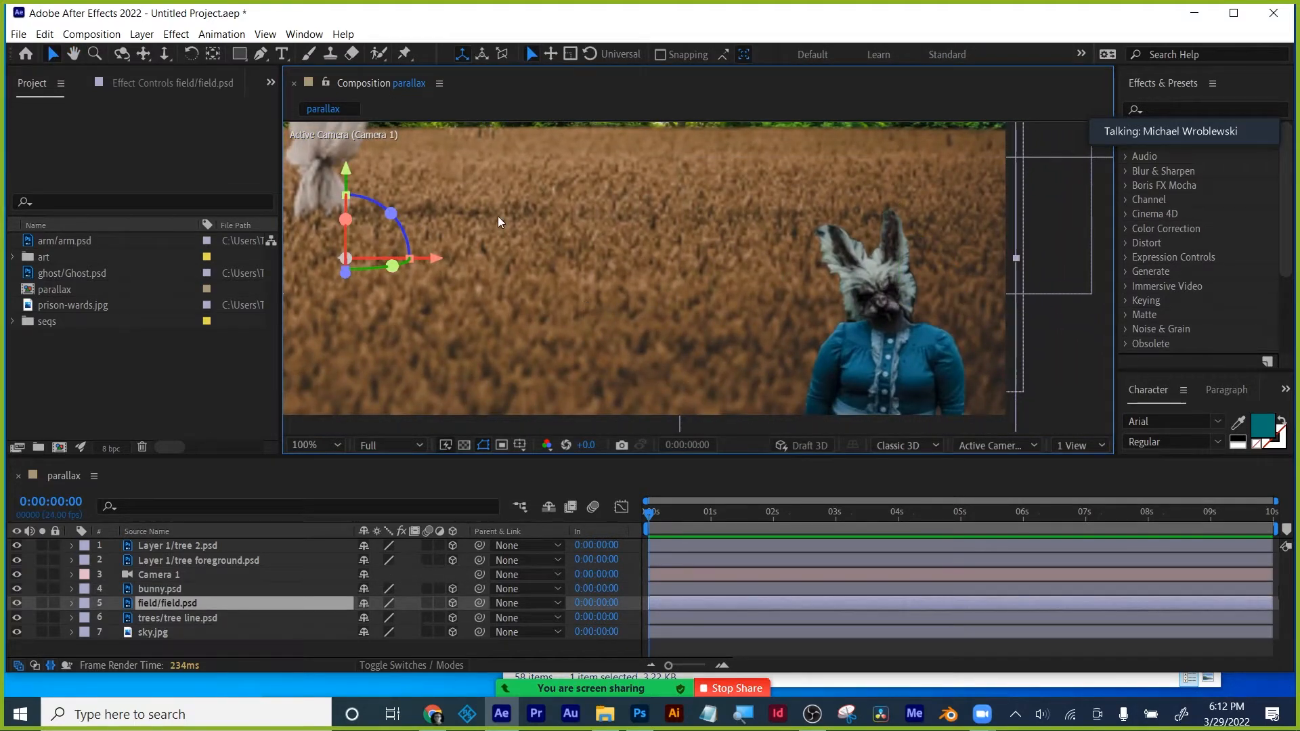
- Hide the tree line, sky, foreground tree, tree 2 and camera, and fit the composition in view
click(52, 55)
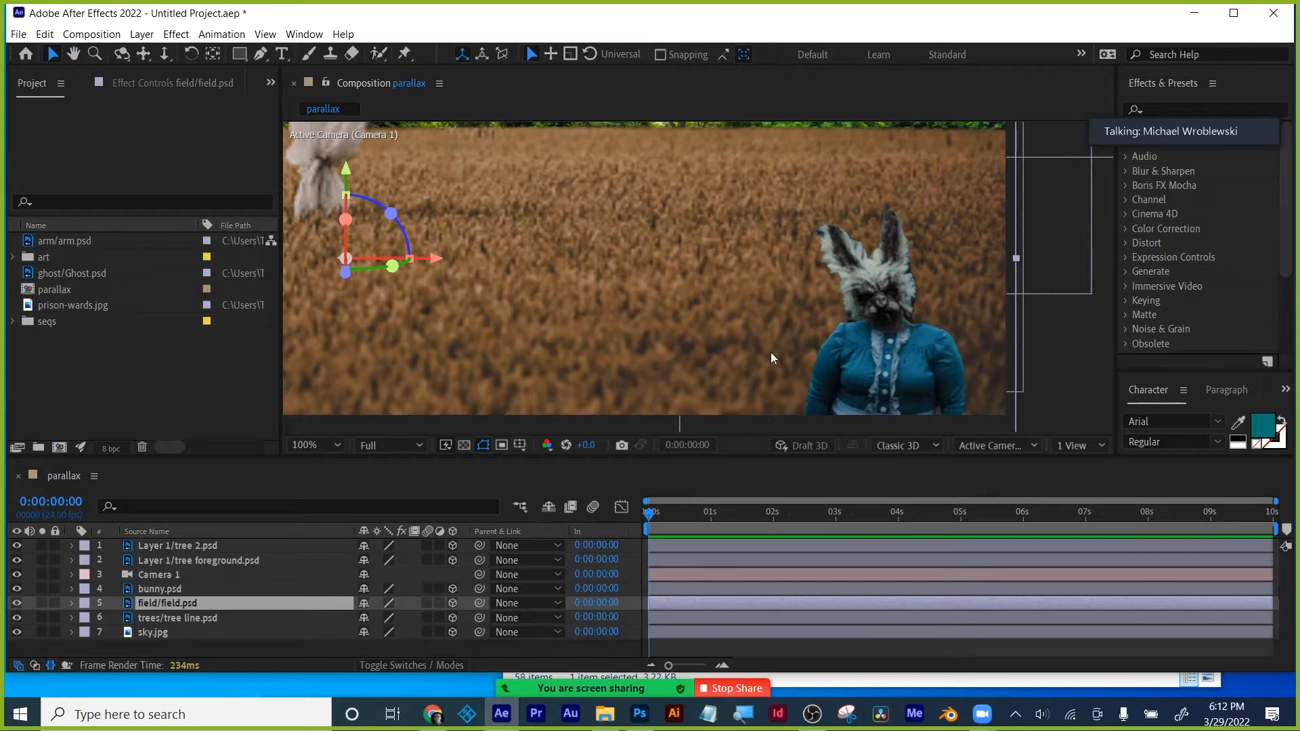
click(153, 588)
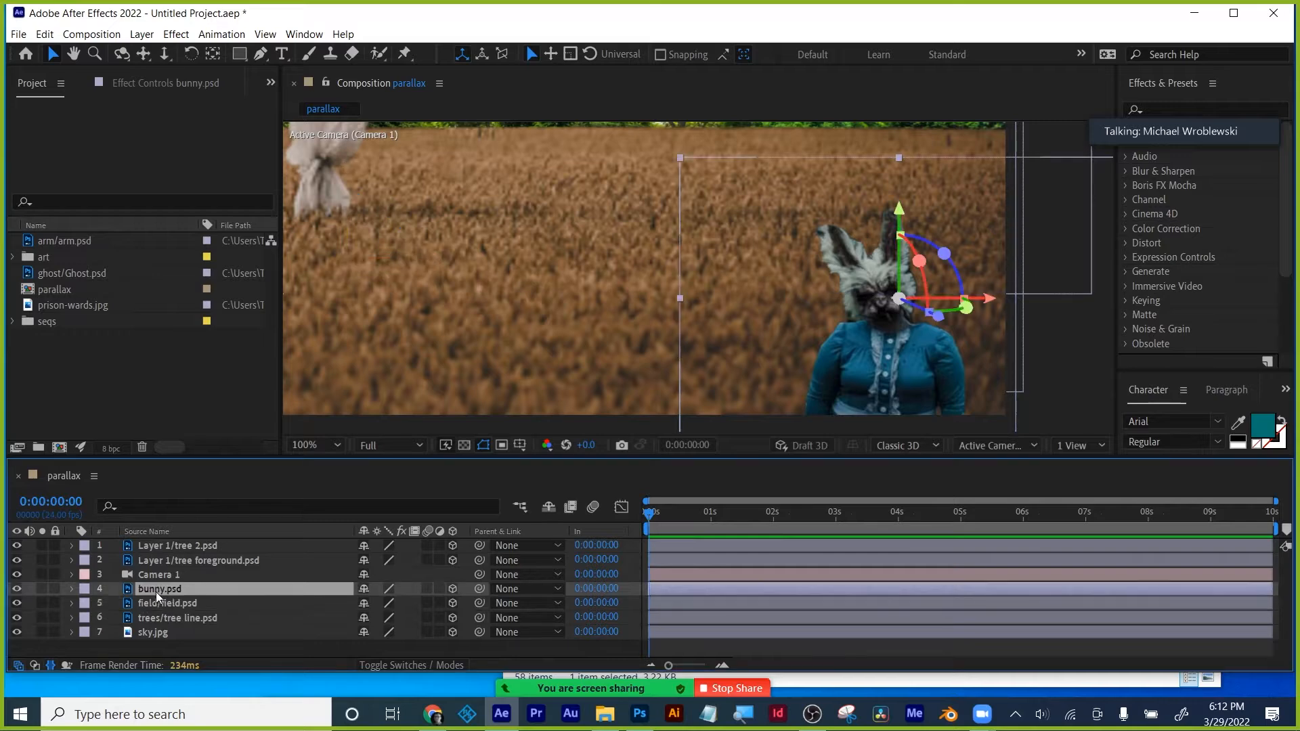
click(16, 618)
click(17, 632)
click(16, 574)
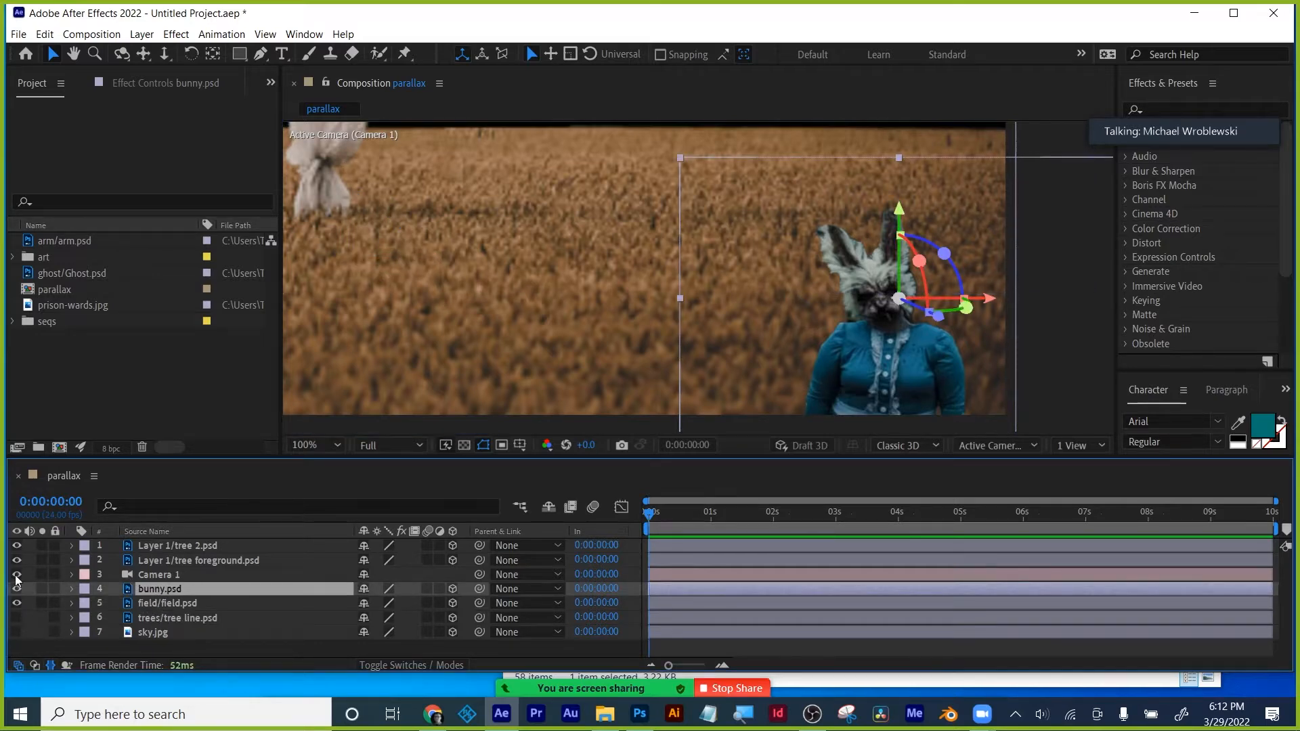
click(16, 560)
click(17, 546)
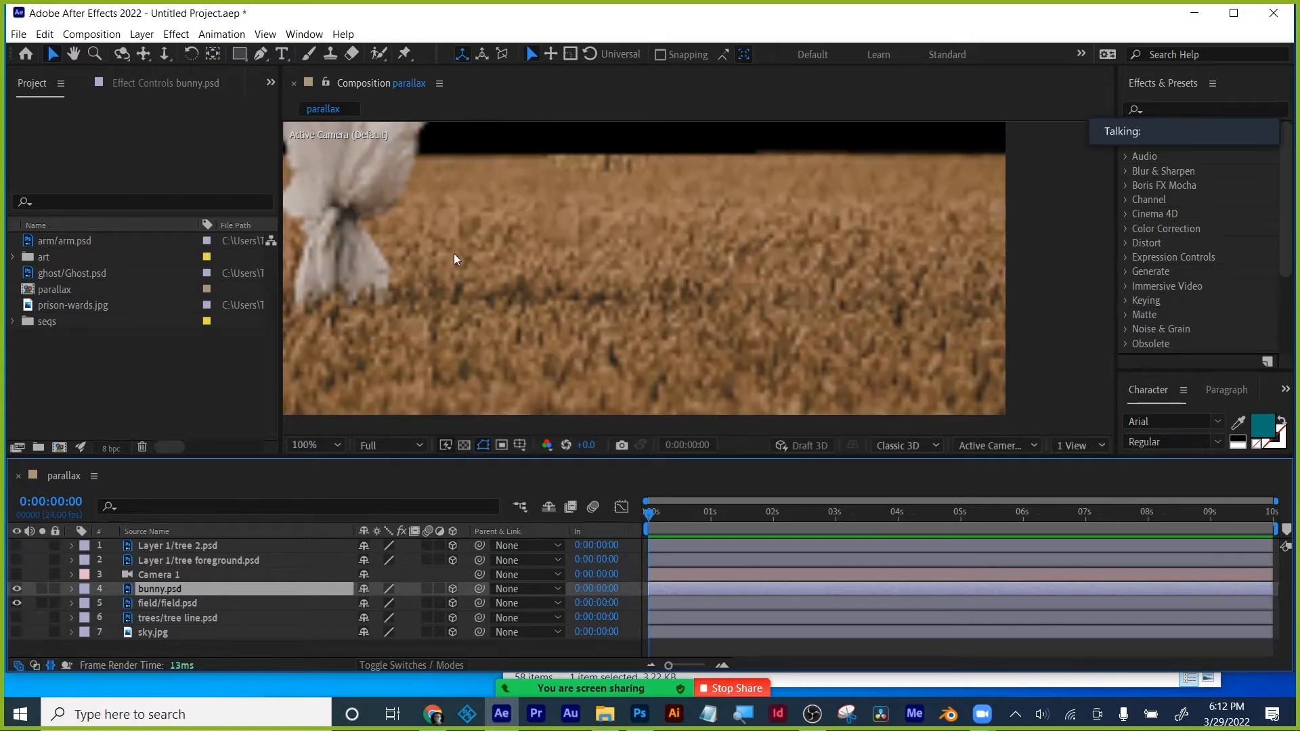
click(328, 440)
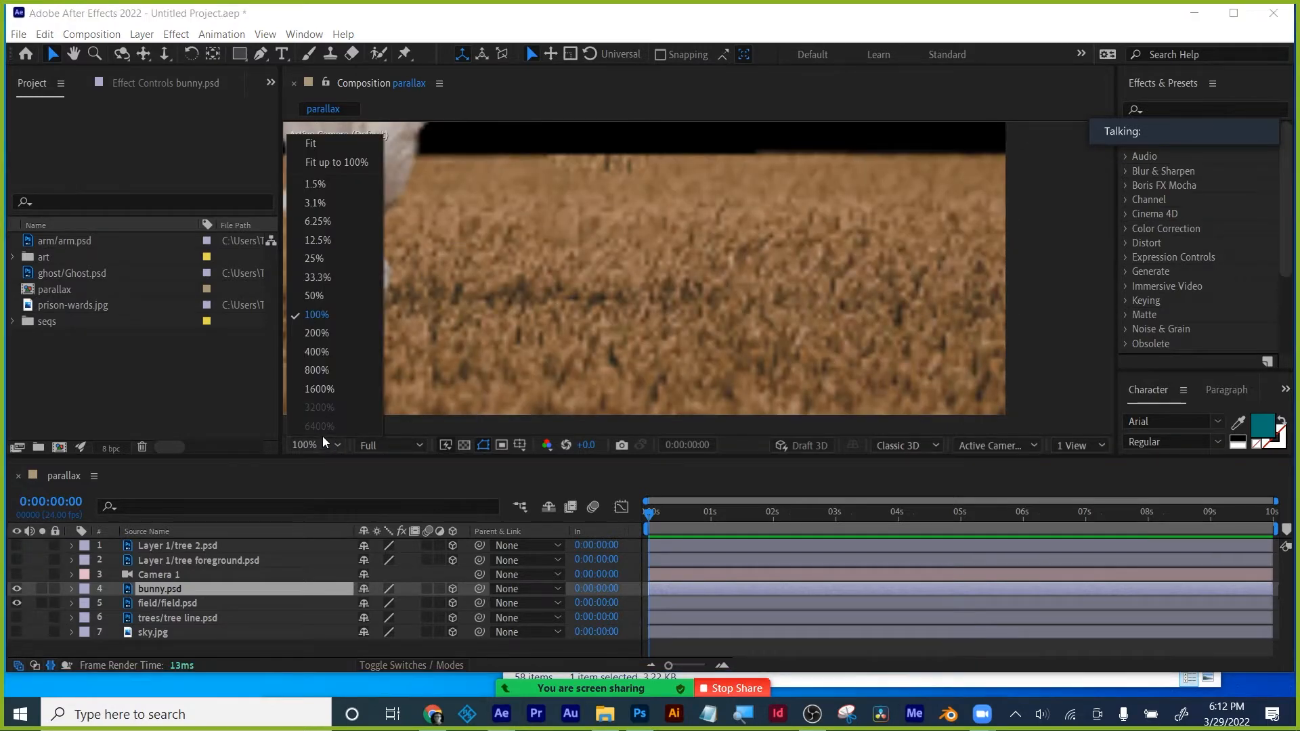
click(337, 142)
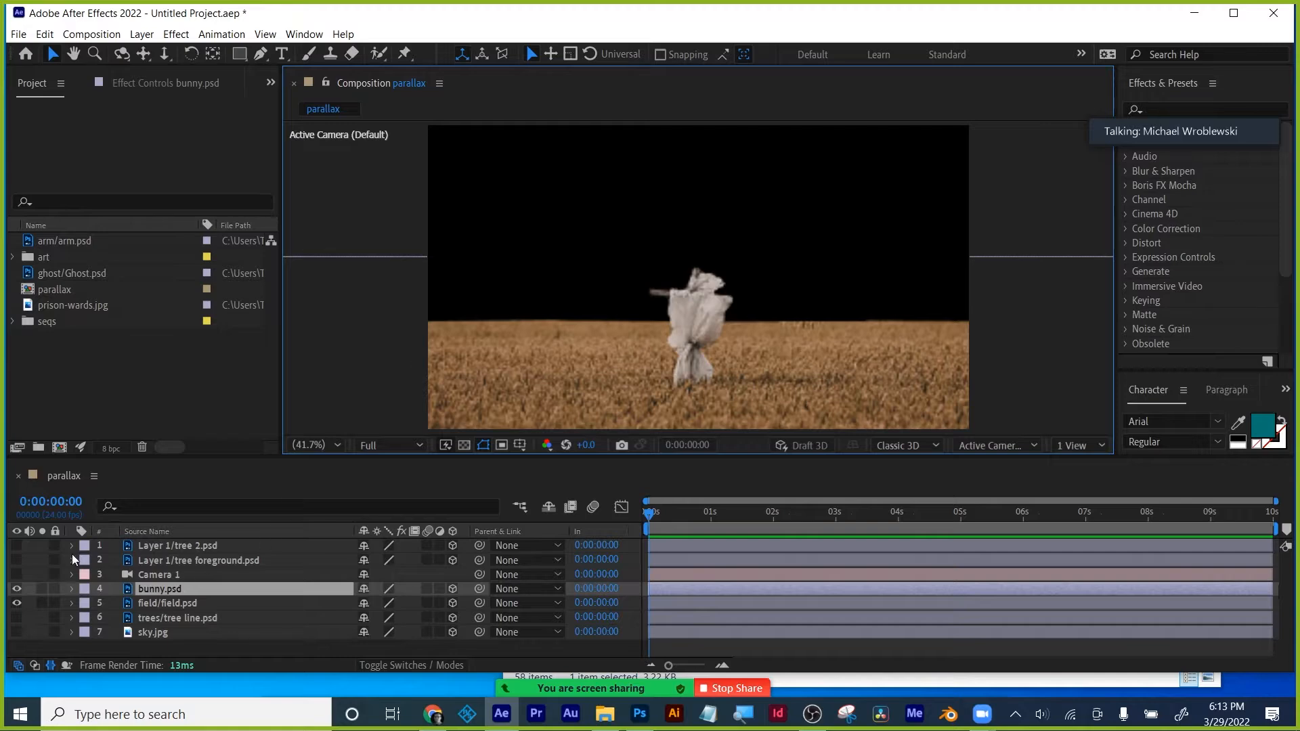
- Turn Camera 1 back on, view through Active Camera (Camera 1), and select the bunny
click(16, 574)
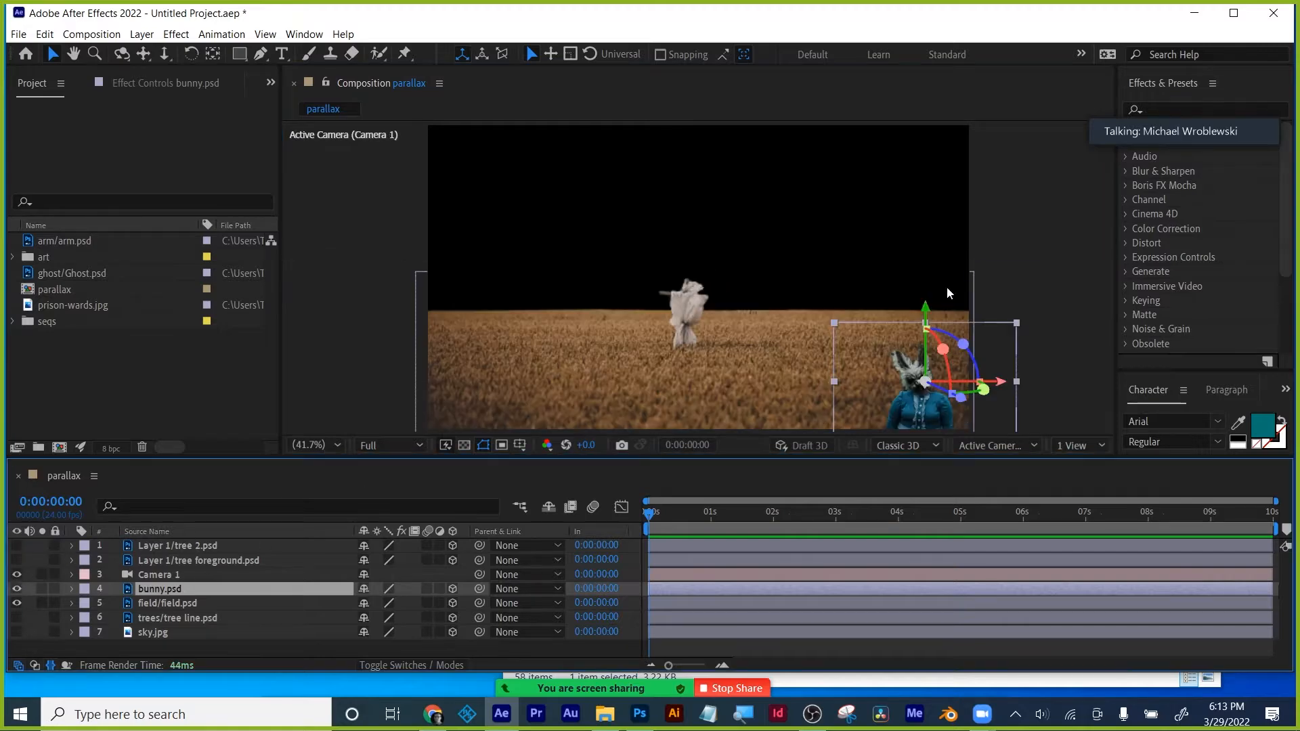
click(1005, 256)
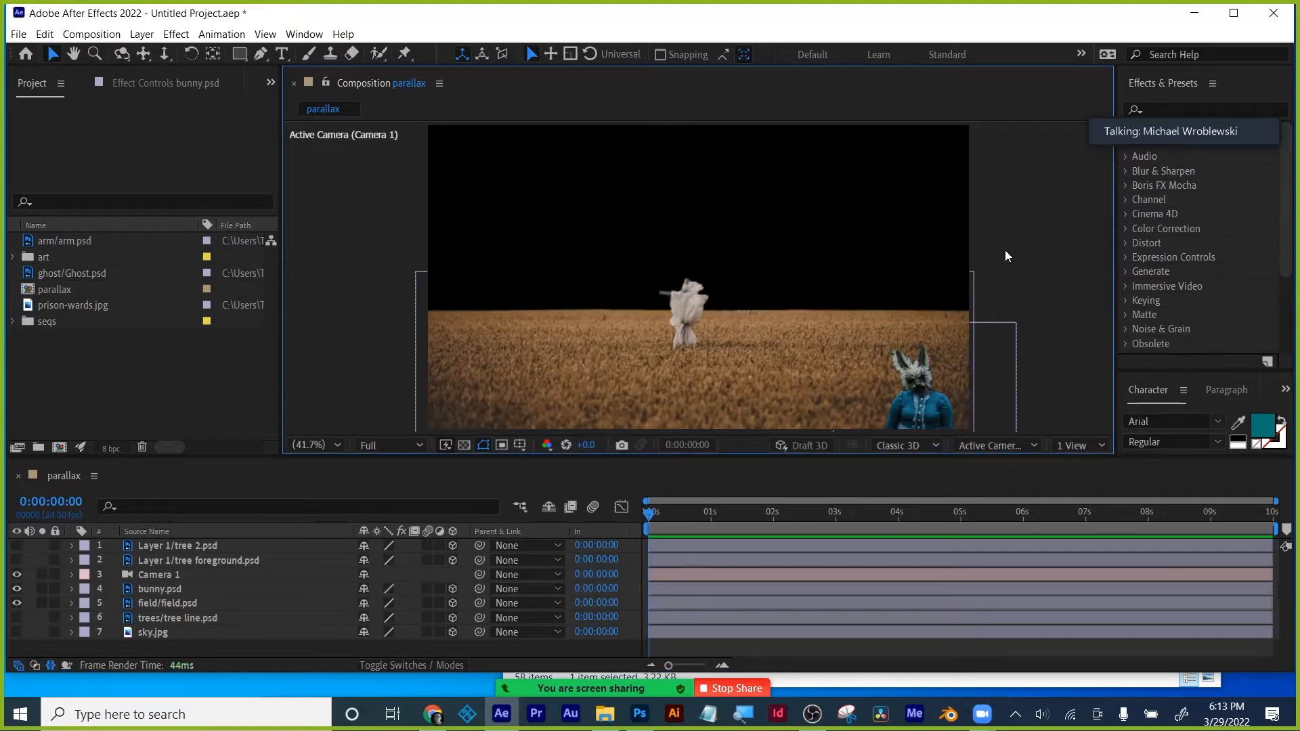
click(944, 385)
- Apply the Black & White effect to the bunny and field layers
click(986, 249)
click(905, 398)
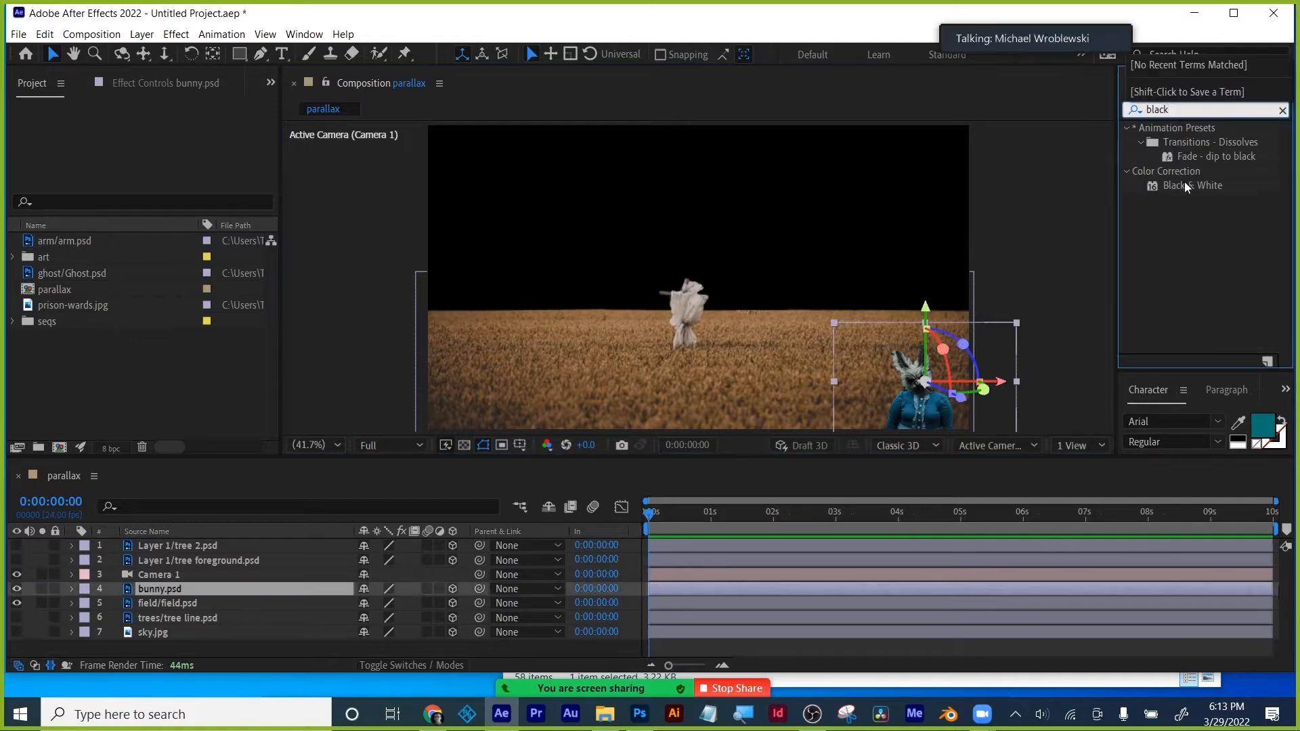
drag(1183, 184, 151, 595)
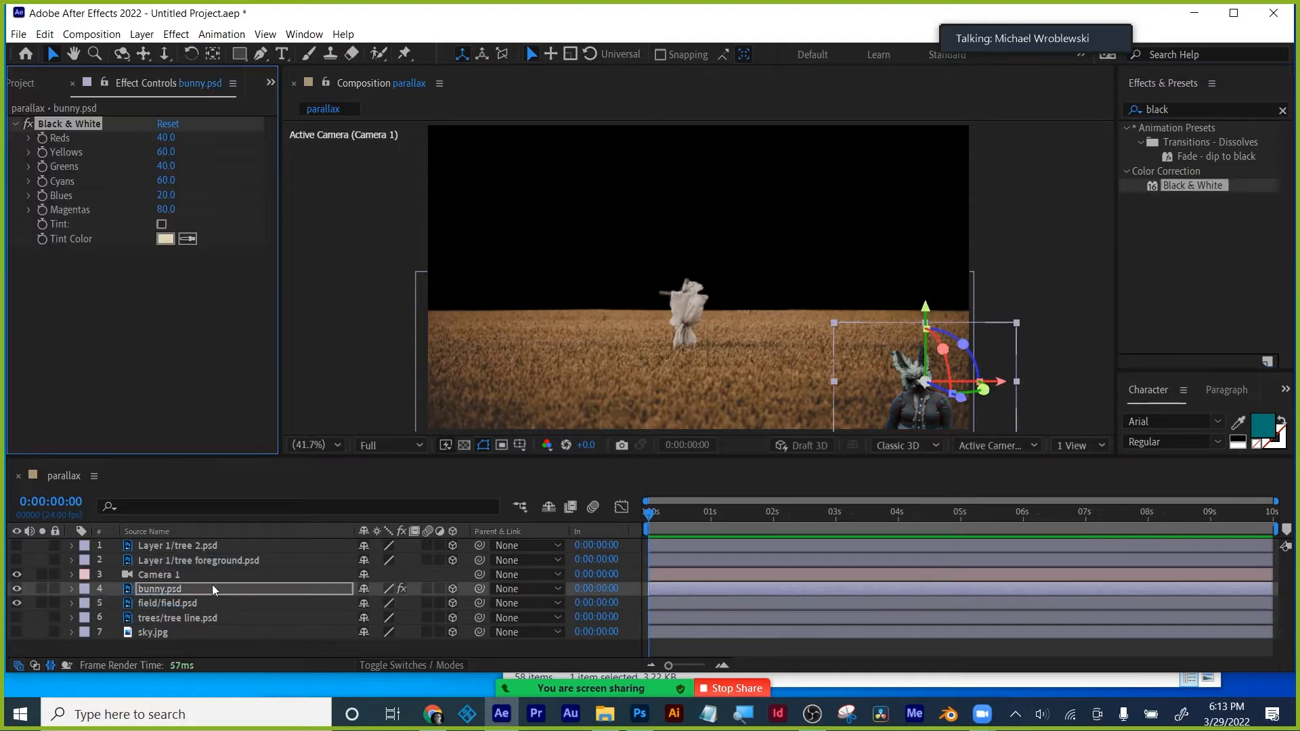
drag(1196, 180, 157, 600)
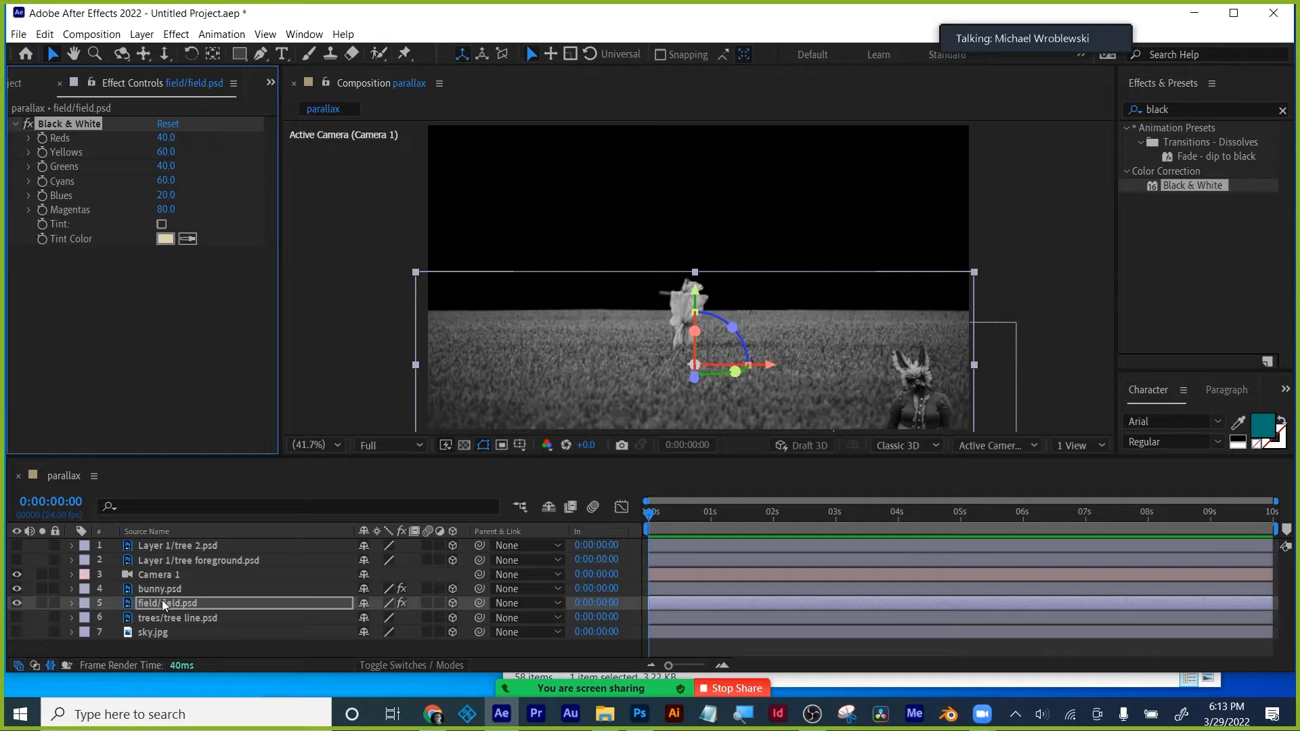
- Zoom the Camera 1 view in and pan to the bunny
click(927, 397)
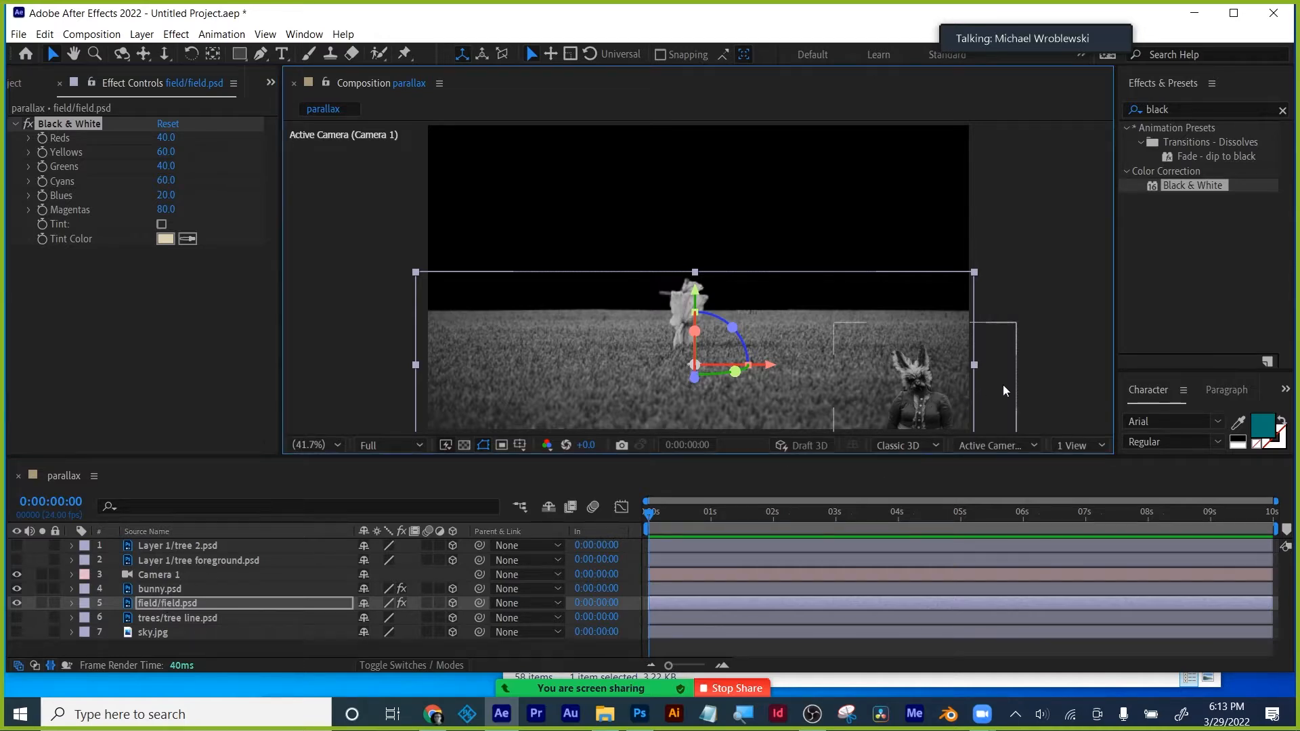
click(158, 590)
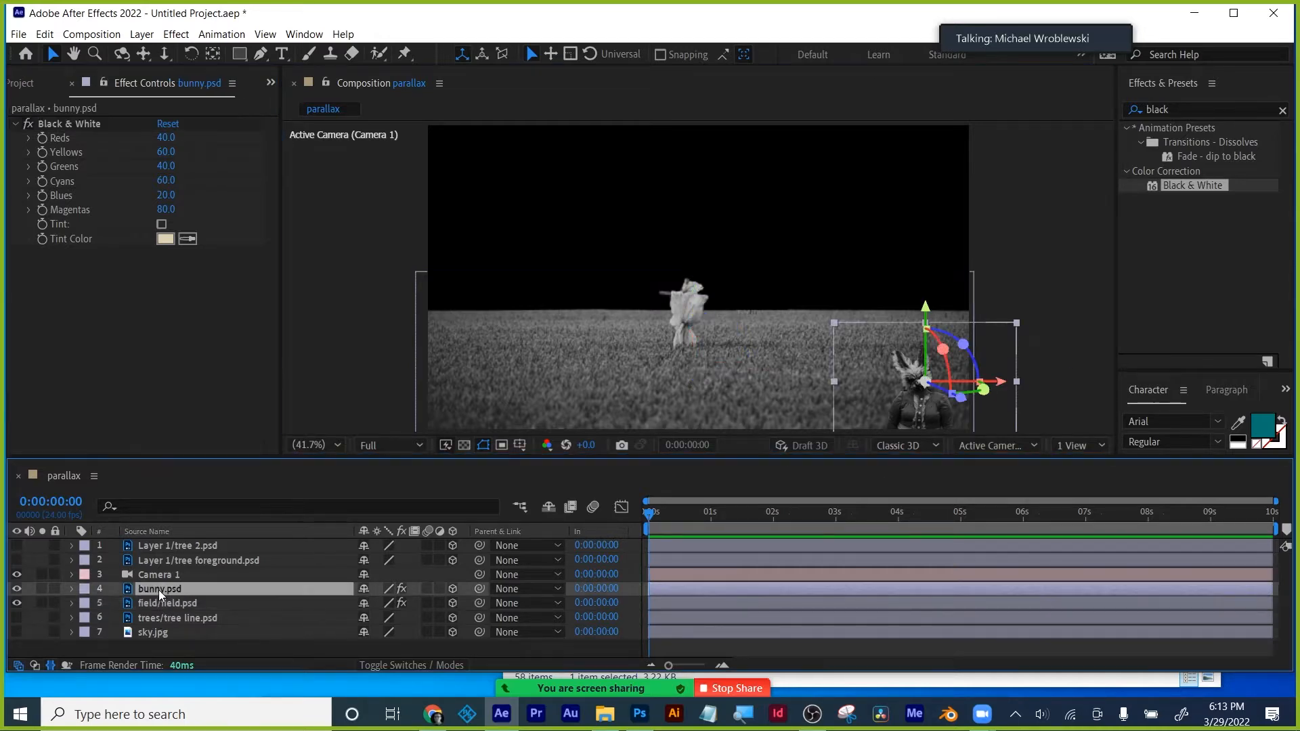
click(937, 386)
scroll(937, 386, up, 2)
drag(982, 396, 659, 151)
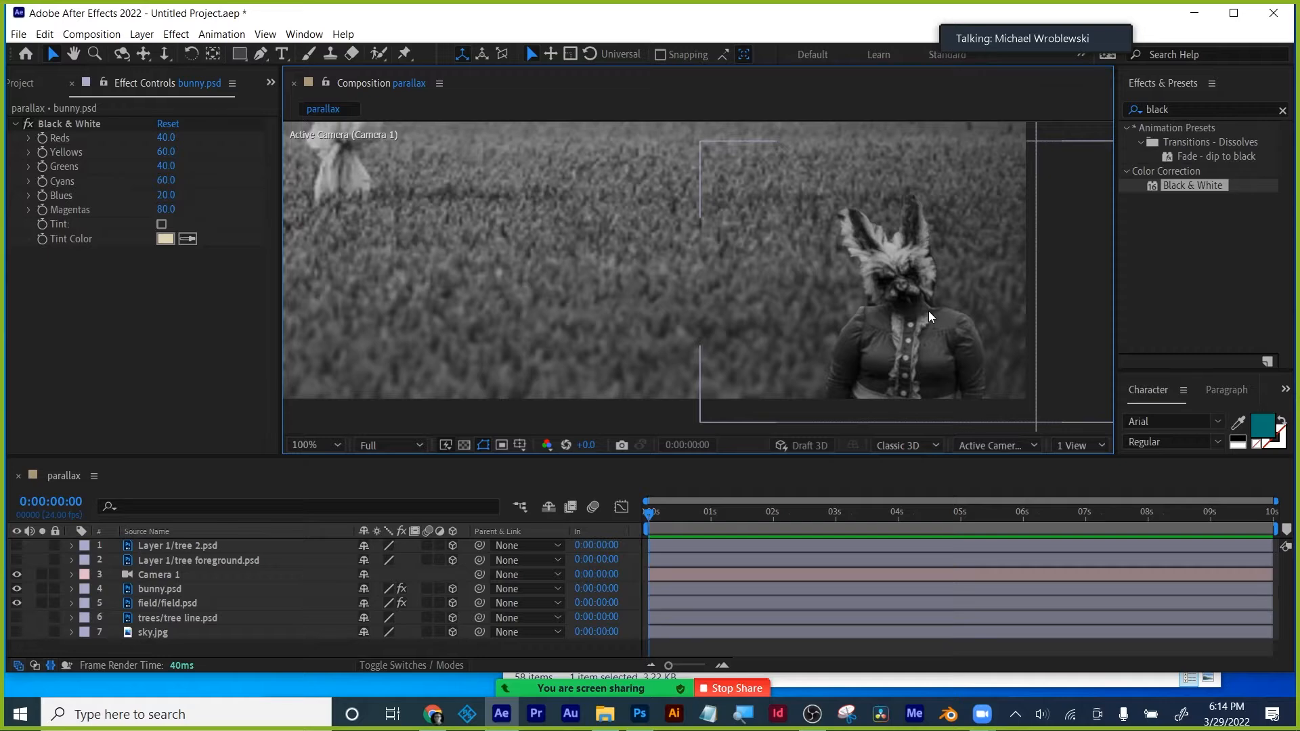
- Open and enlarge the Info panel, set its readout to HSB, and note the white 100 reading
key(ctrl+2)
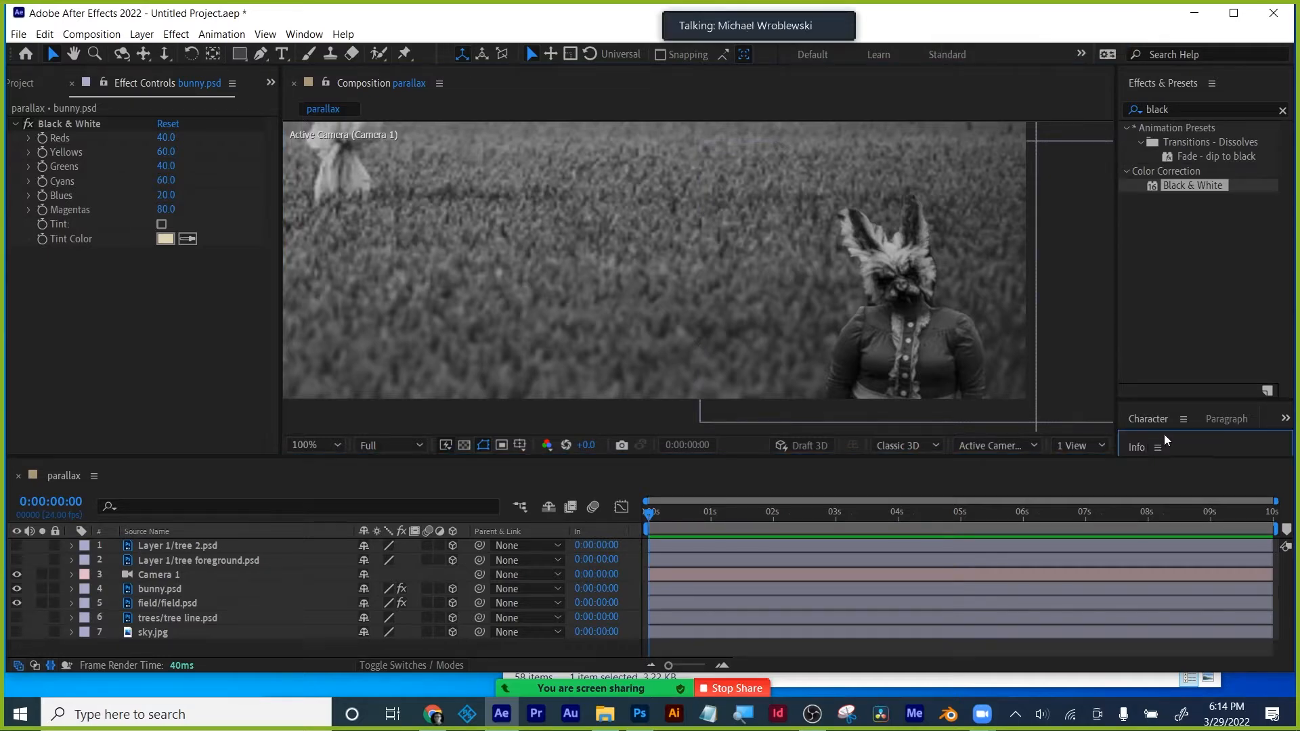
drag(1169, 431, 1170, 256)
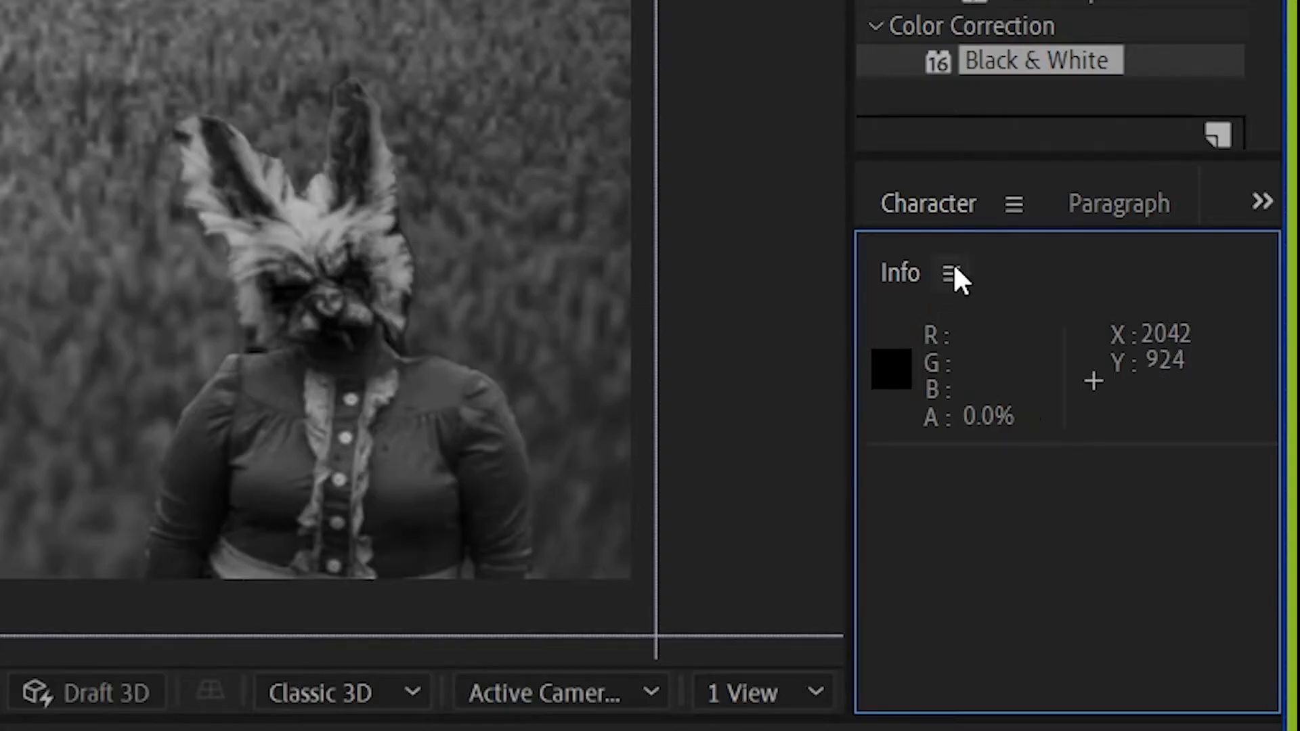
click(951, 273)
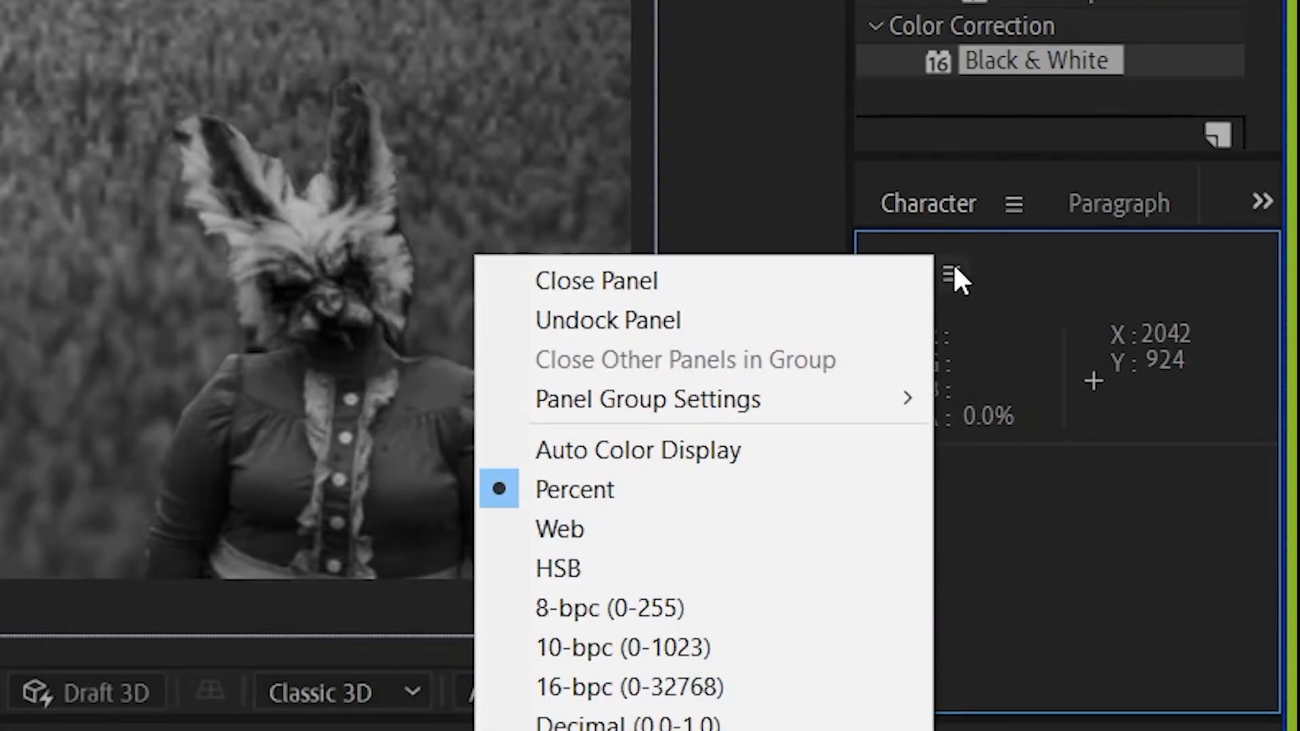
click(697, 566)
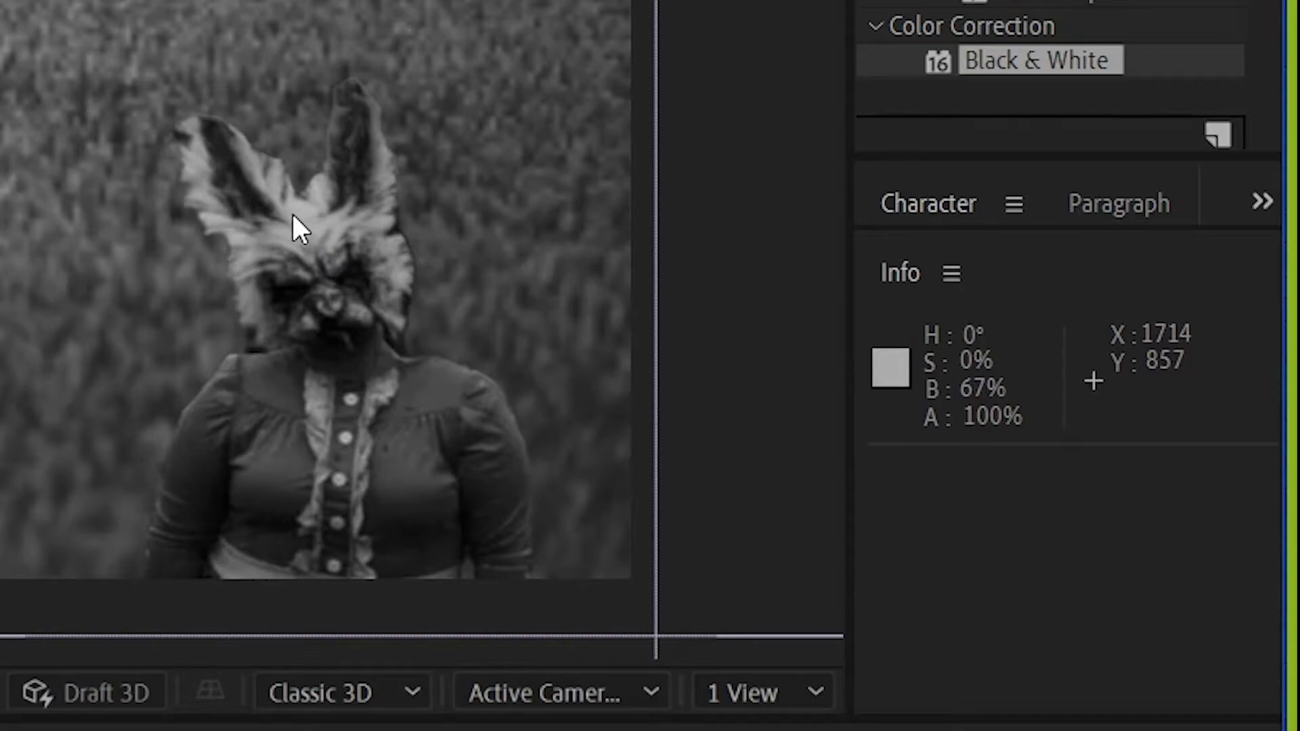
text(e 10)
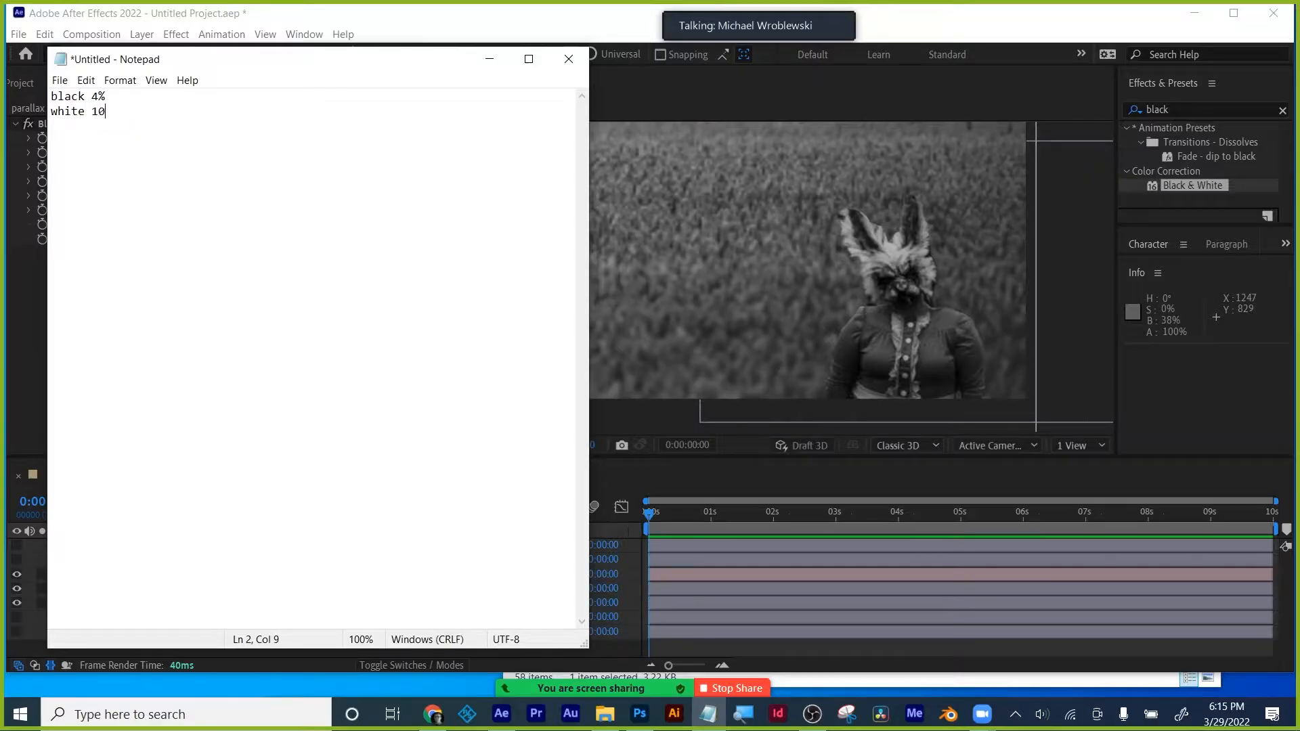
text(0)
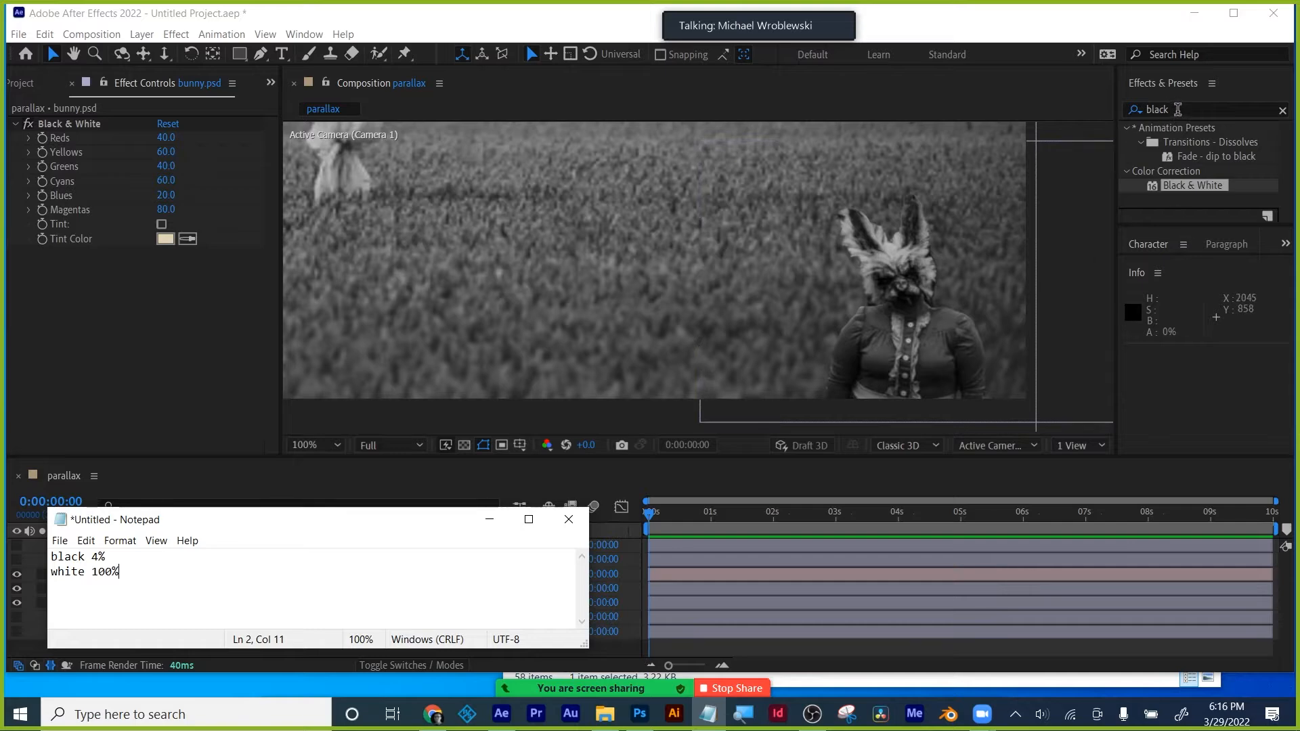
- Select the Effects & Presets search field to start a new search
double_click(1177, 109)
- Search 'levels' and apply Levels to the field and bunny layers
text(levels)
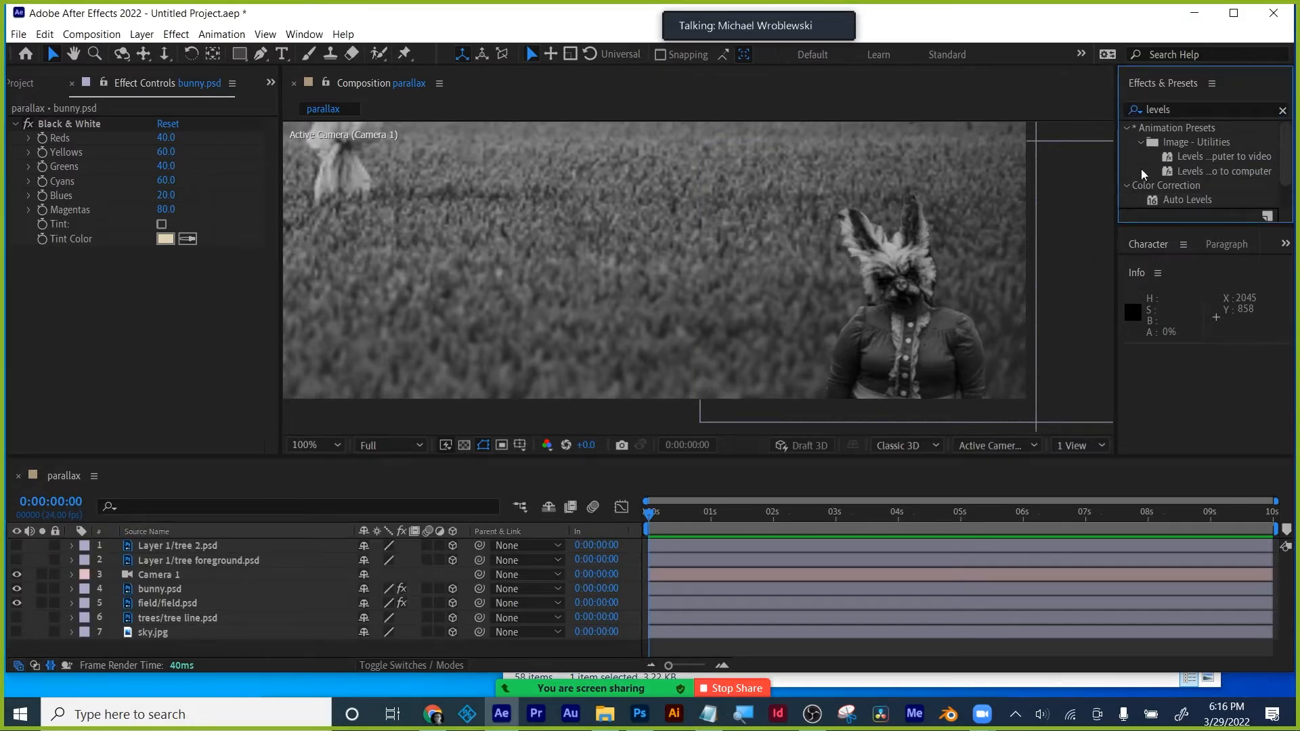
scroll(1208, 182, down, 2)
drag(1193, 184, 161, 600)
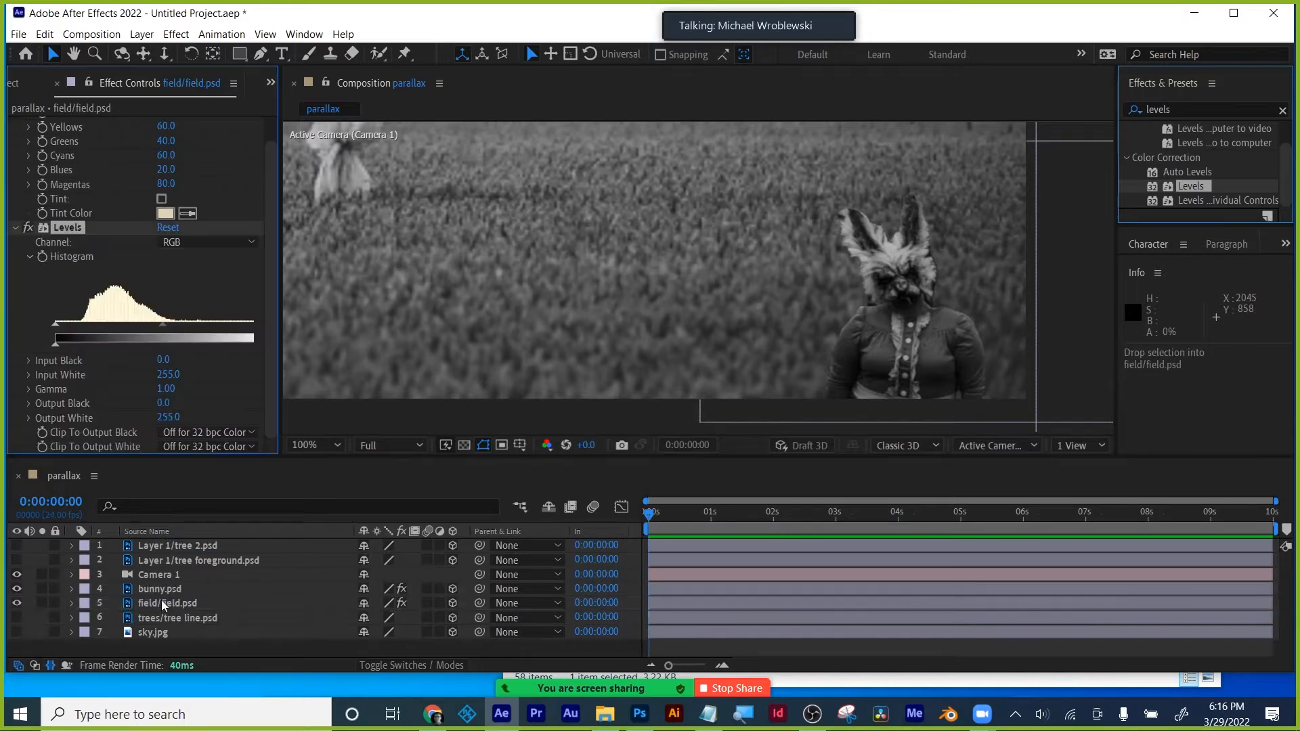
drag(1208, 189, 161, 586)
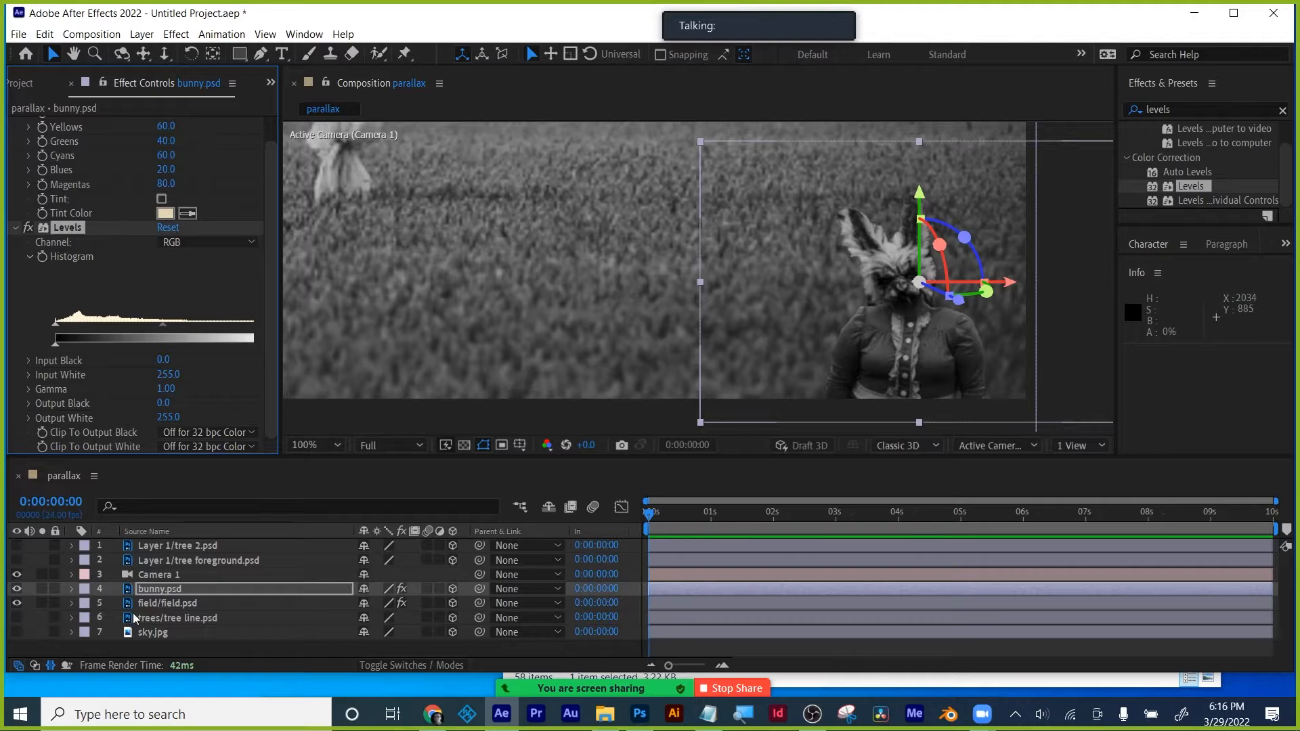
- Select the field's Levels effect and switch the Info readout to Percent
click(159, 603)
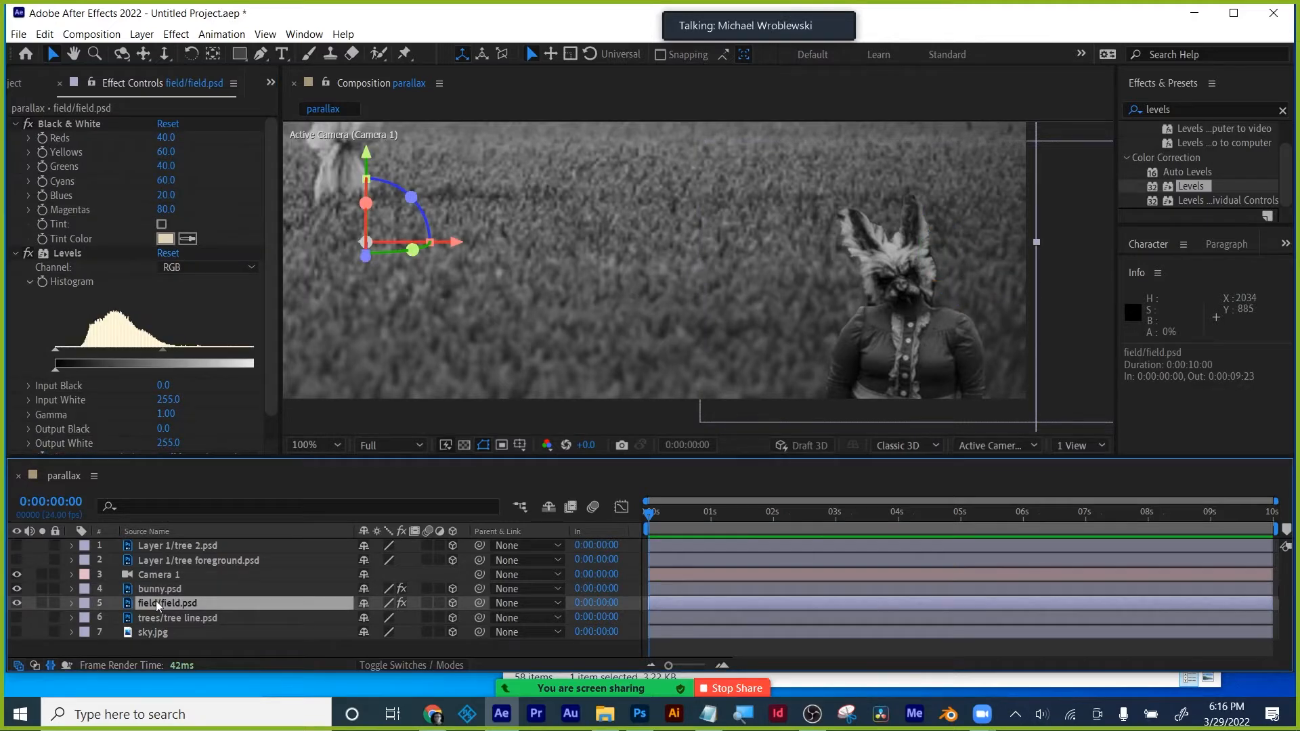
click(16, 125)
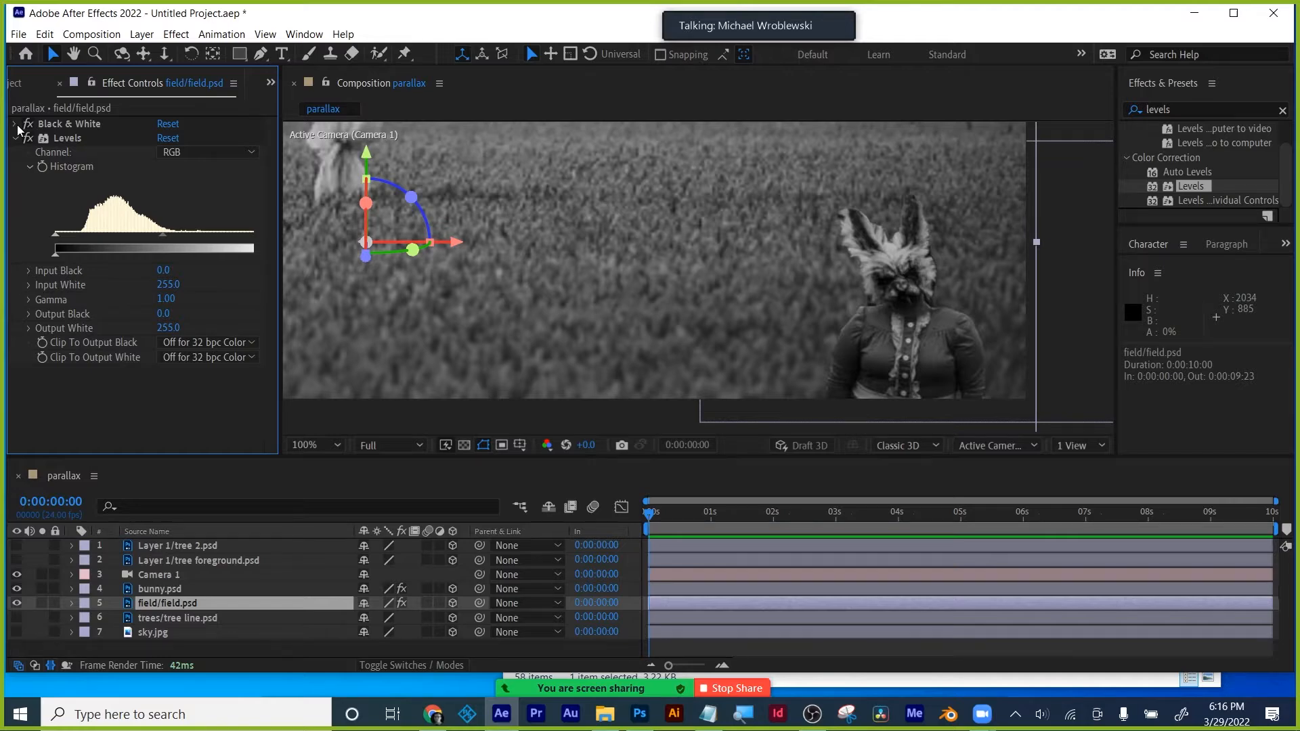
click(67, 138)
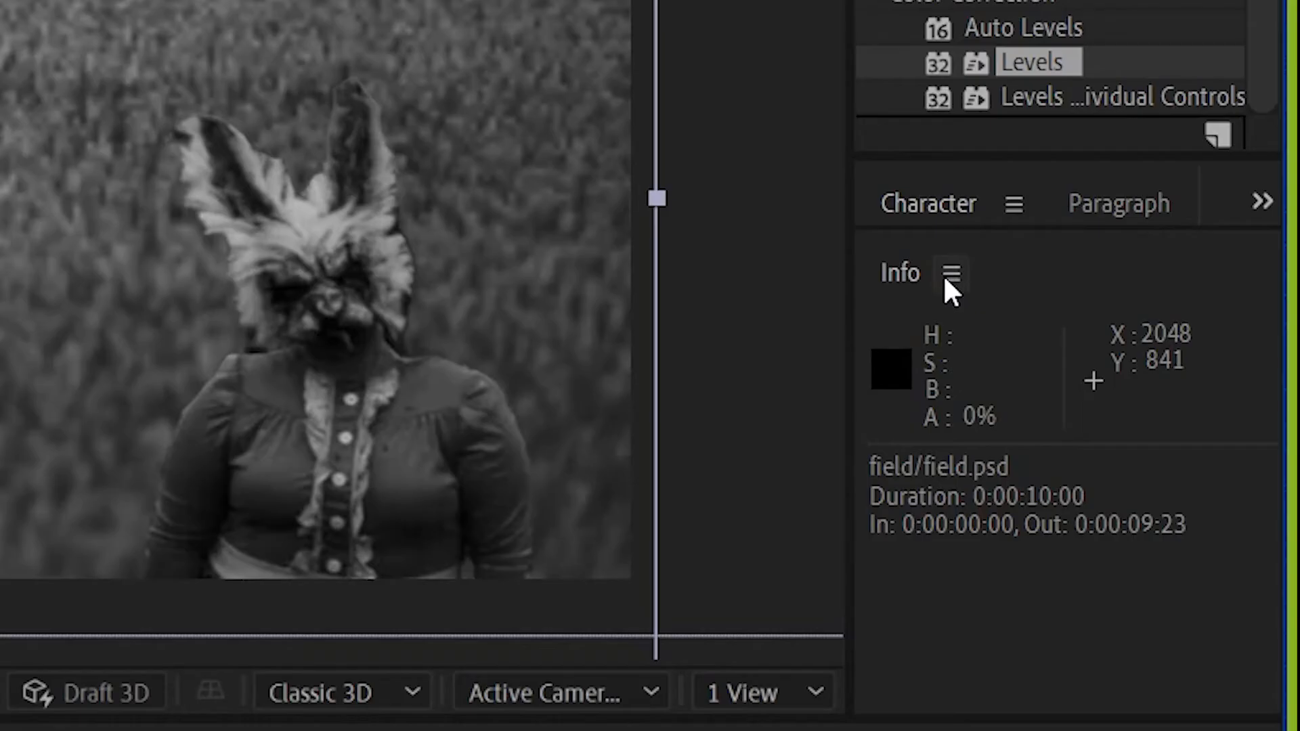
click(950, 275)
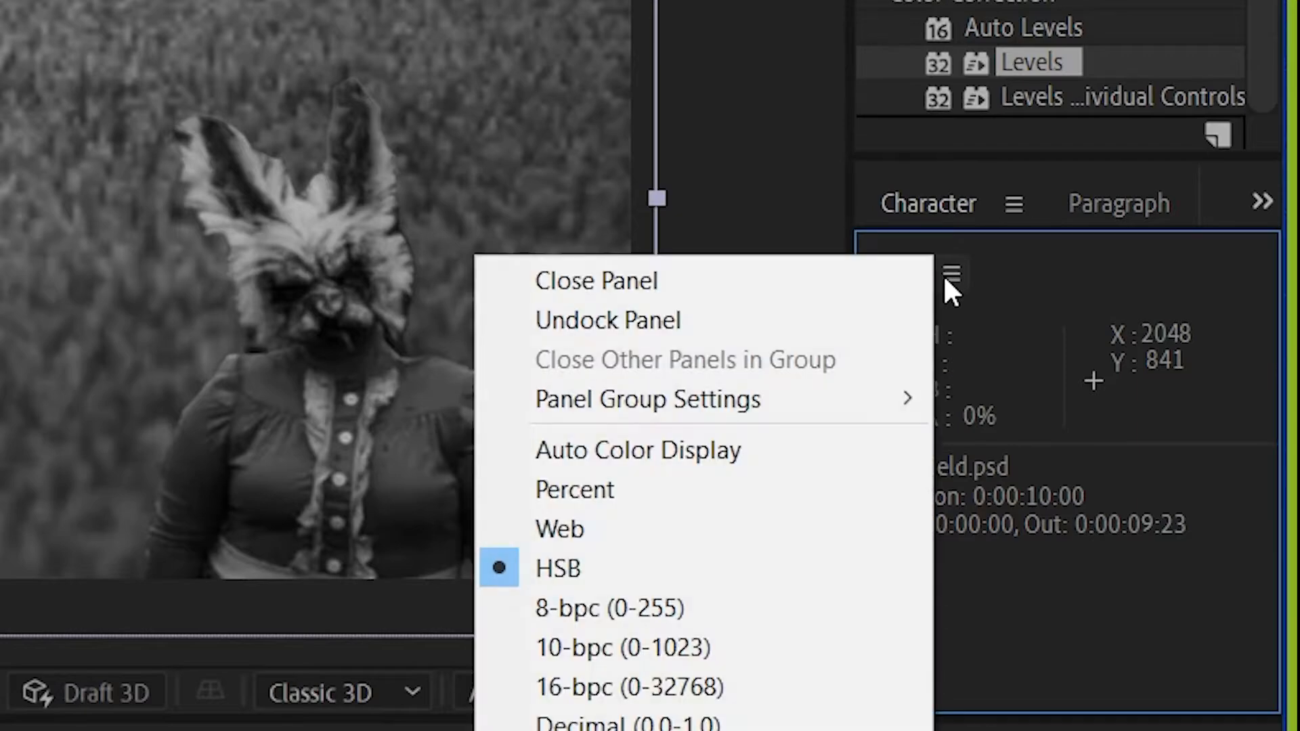
click(784, 489)
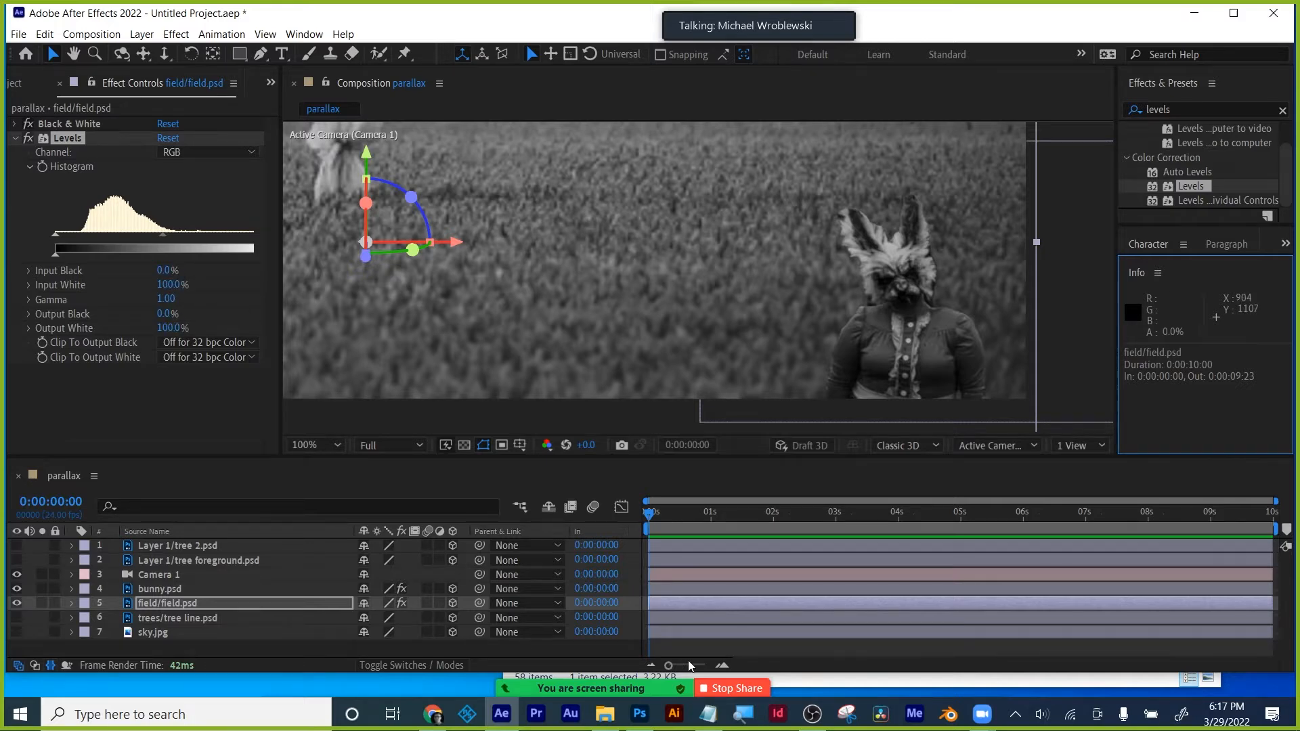
click(708, 714)
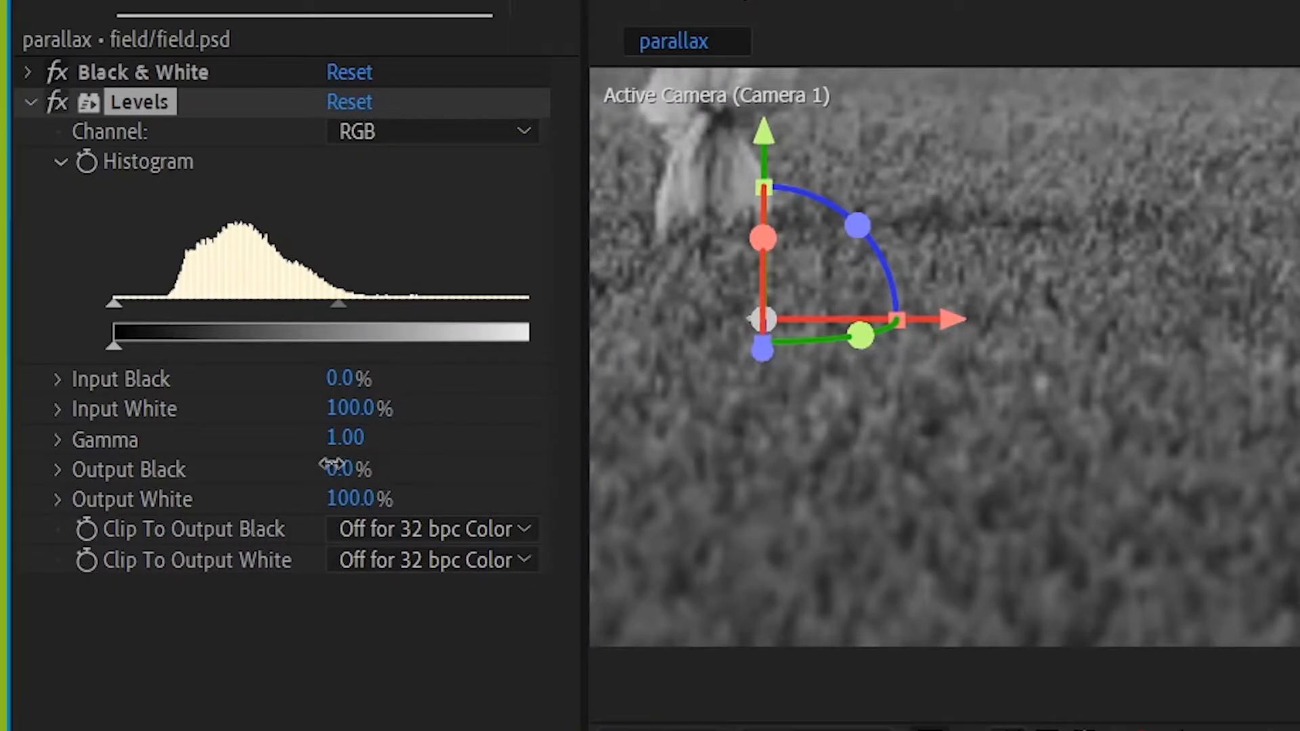
- Set the field's Levels Output Black to 4% and Output White to 100%
click(166, 313)
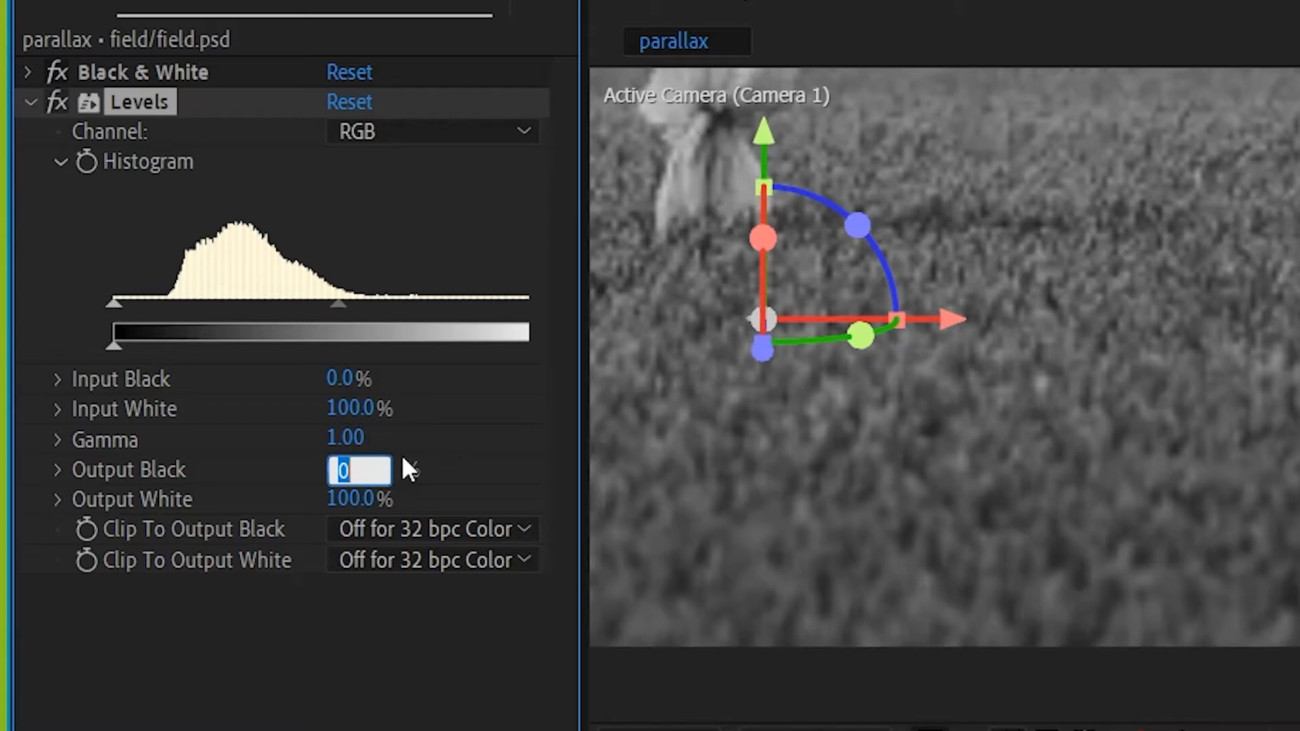
text(4)
key(Return)
click(362, 494)
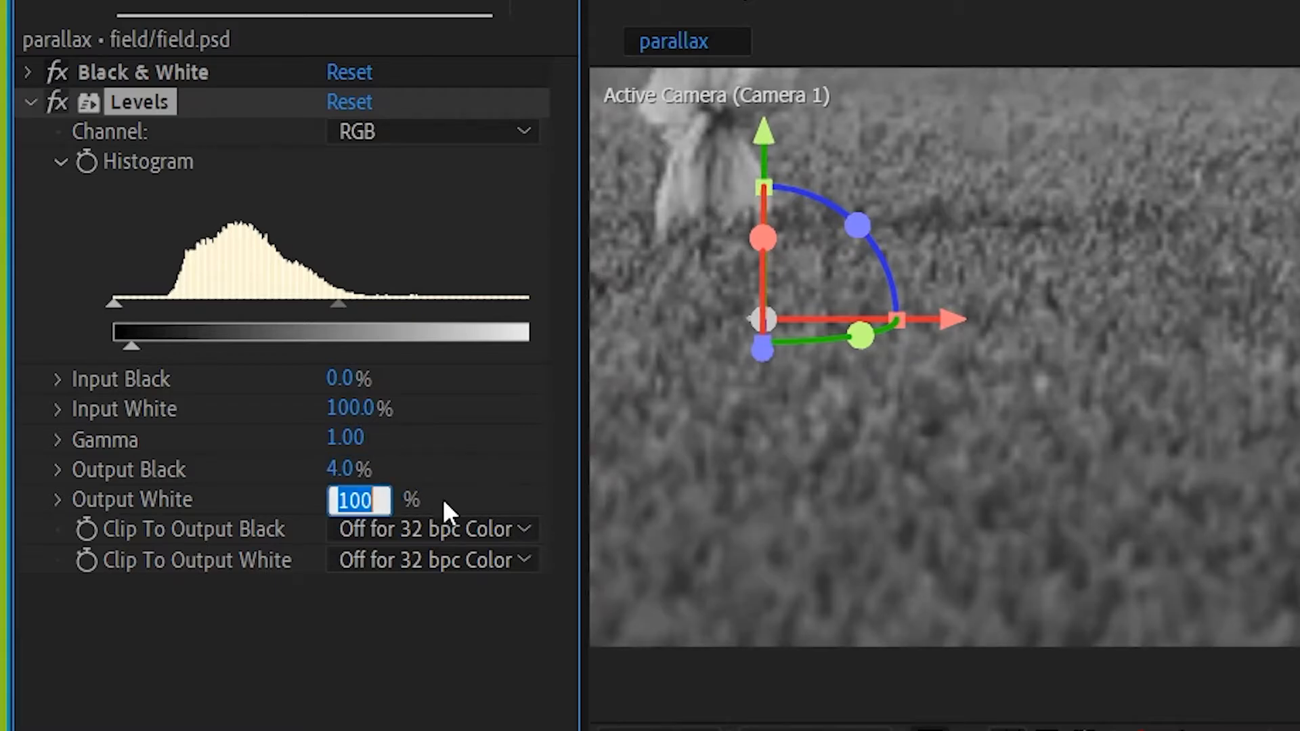
text(100)
click(754, 196)
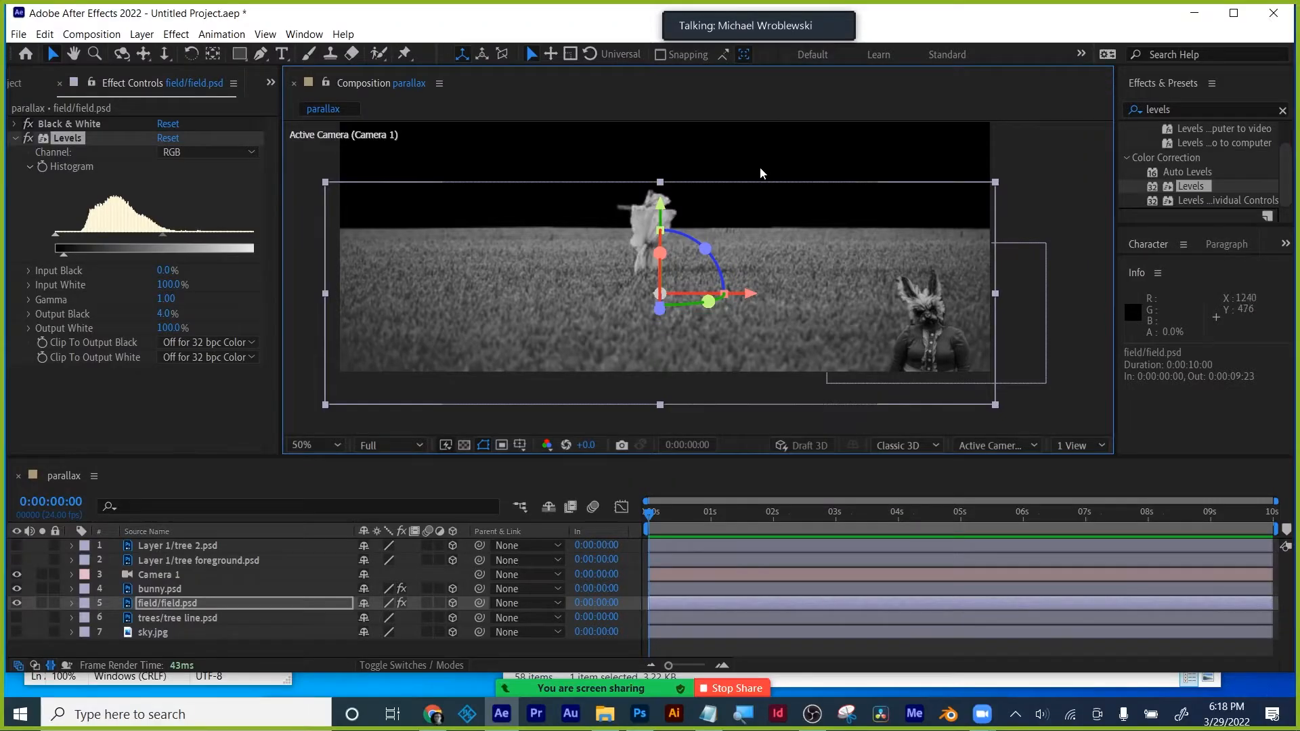
click(209, 680)
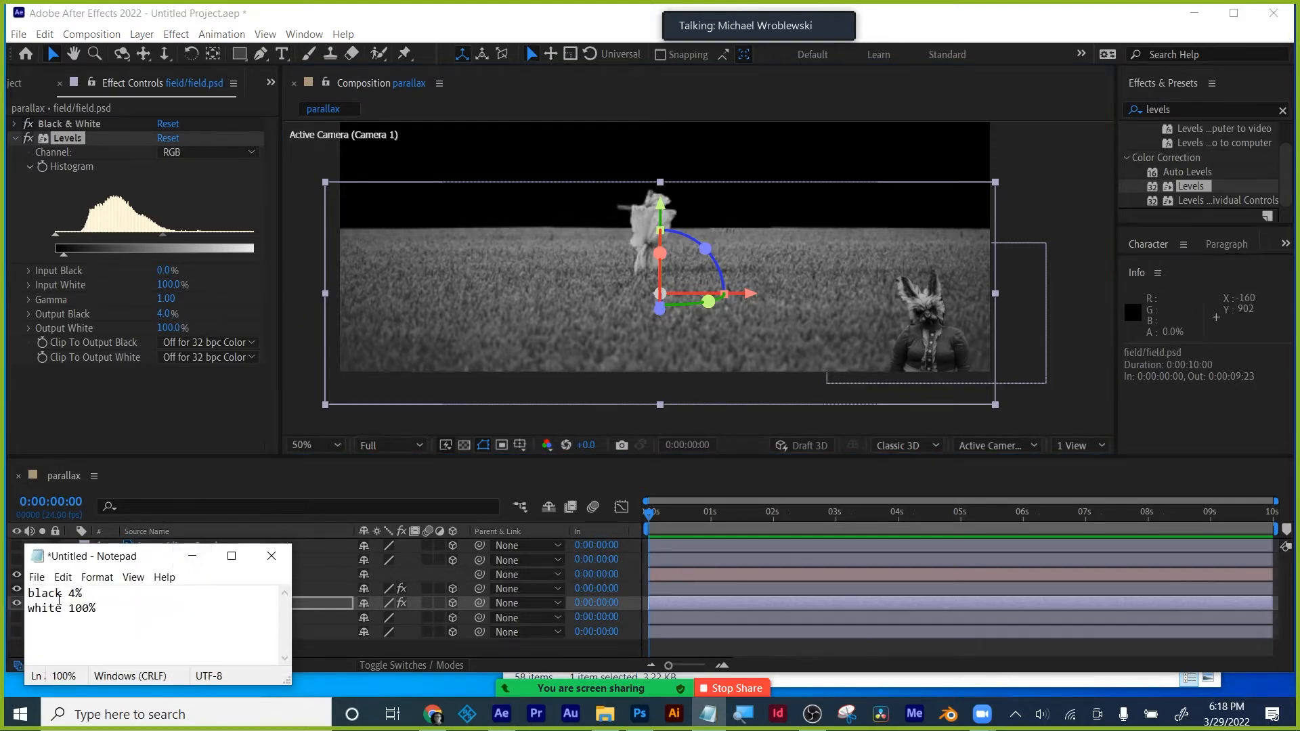
click(93, 412)
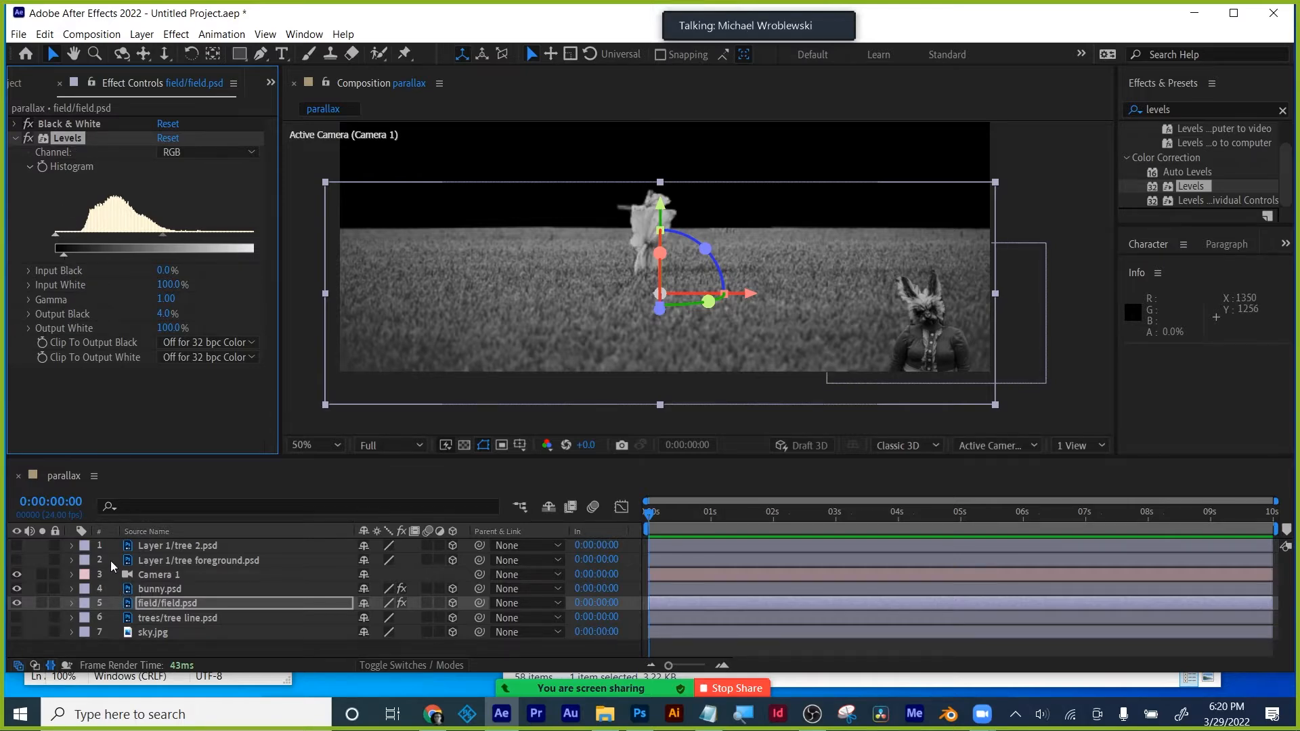
- Show the foreground tree and paste the bunny's Black & White and Levels effects onto it
click(17, 561)
click(169, 560)
click(149, 589)
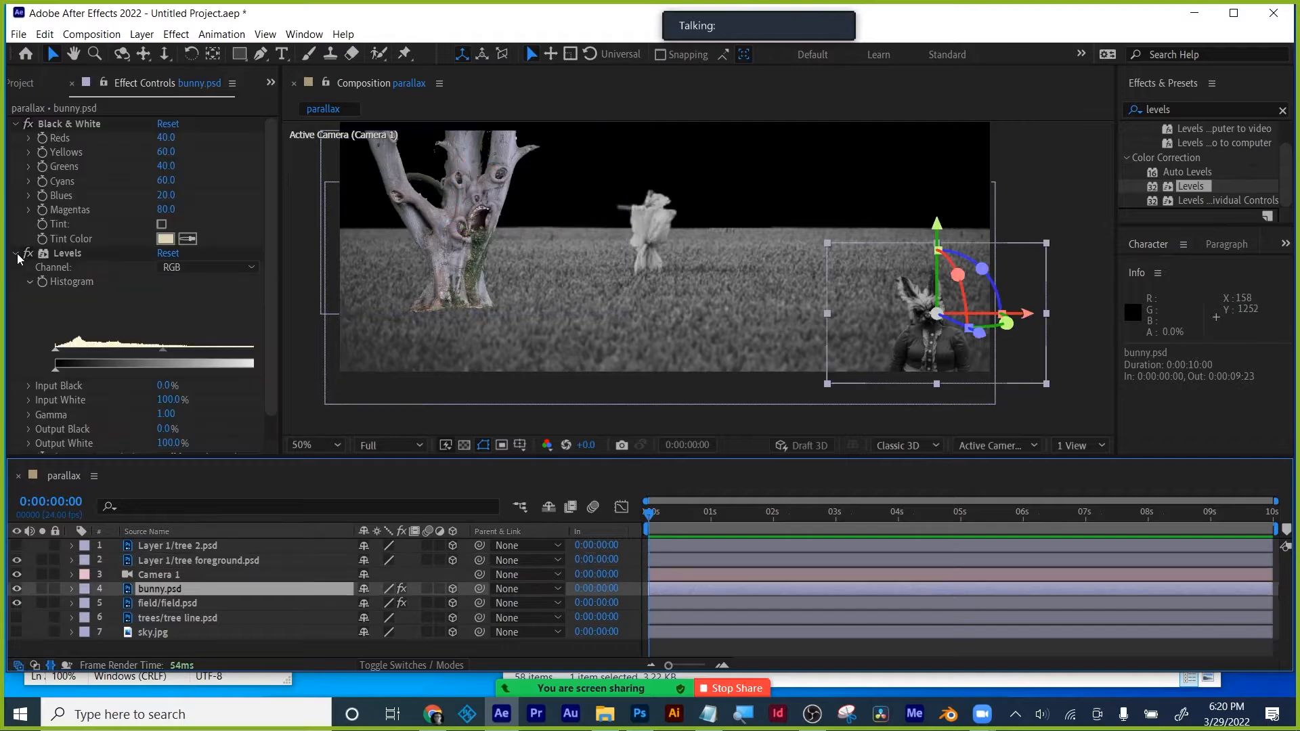
click(112, 350)
click(149, 559)
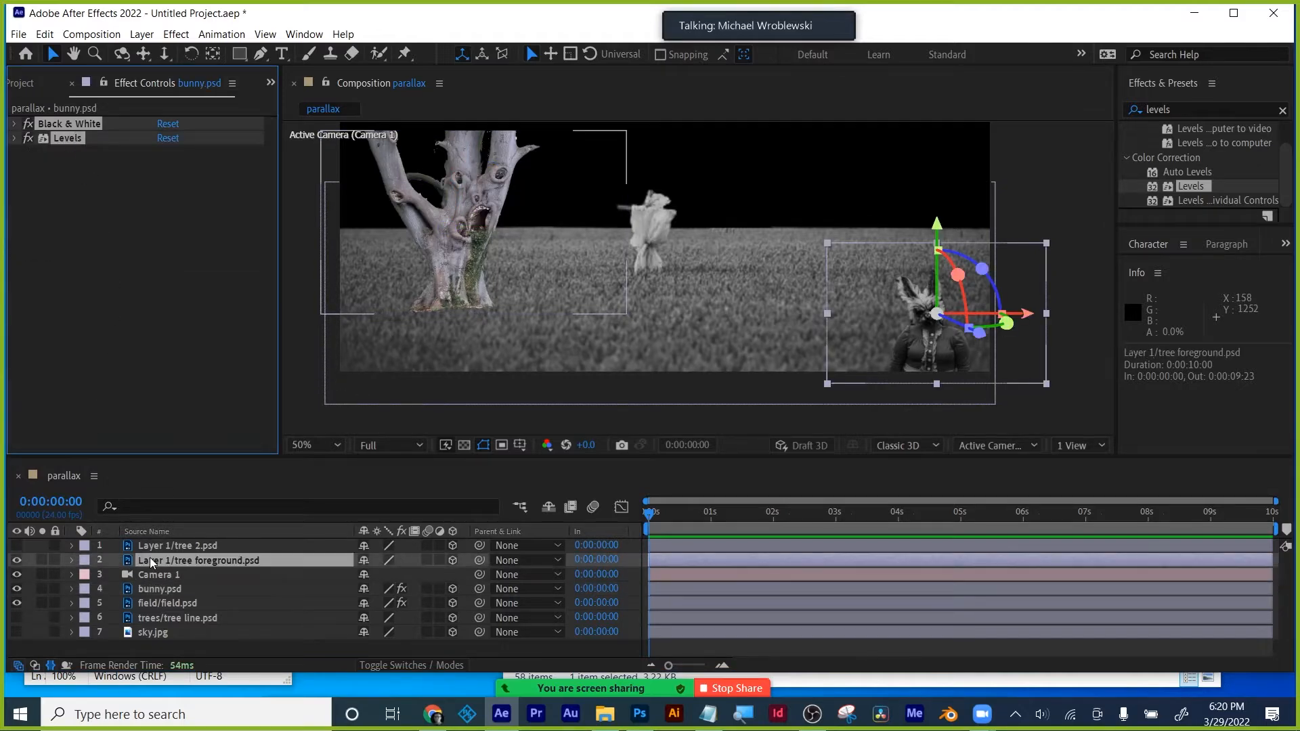
key(ctrl+v)
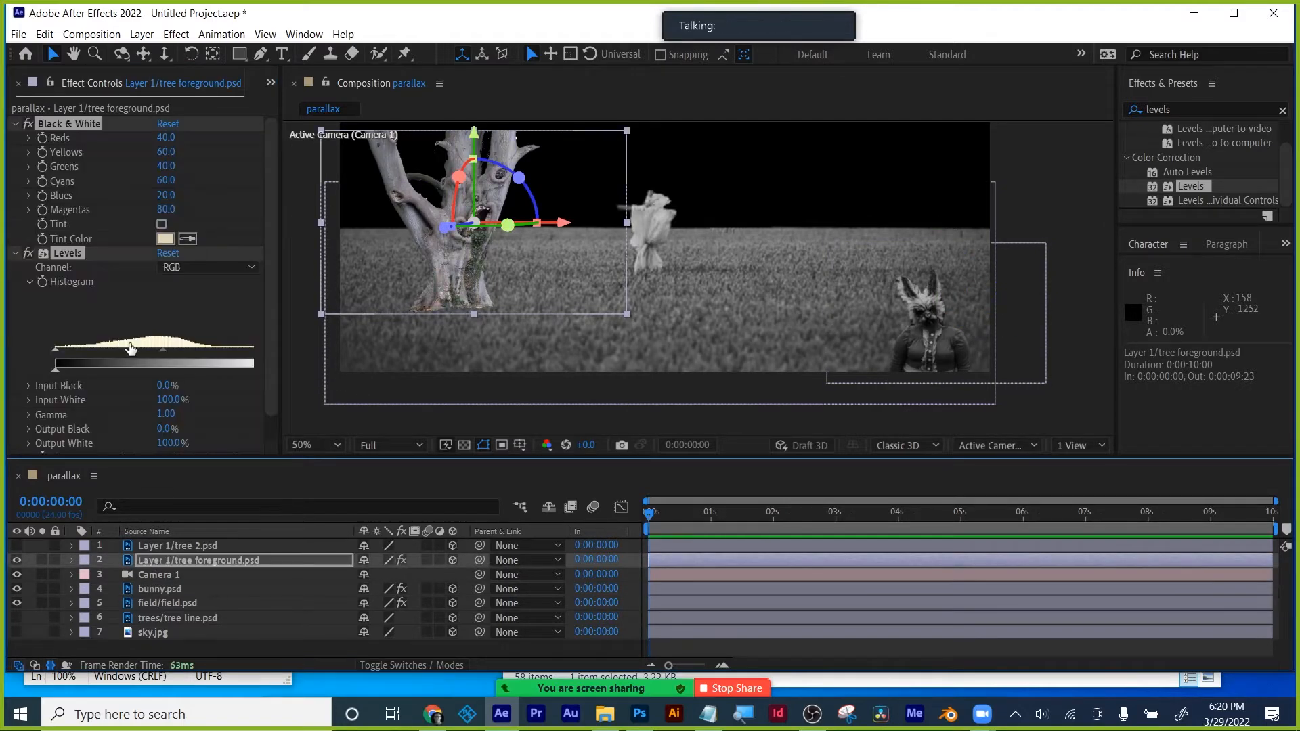
- Copy the foreground tree's Black & White and Levels effects and paste them onto tree 2
click(299, 392)
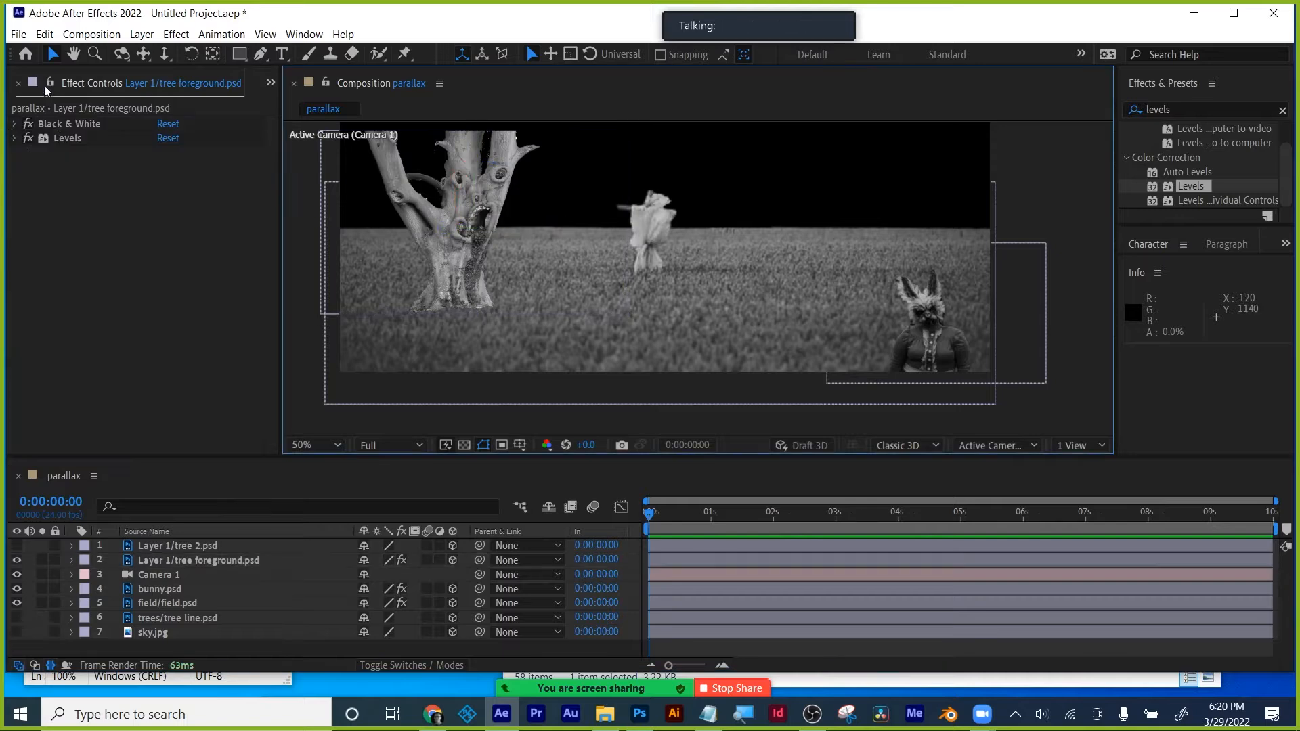
click(60, 128)
click(59, 139)
click(70, 233)
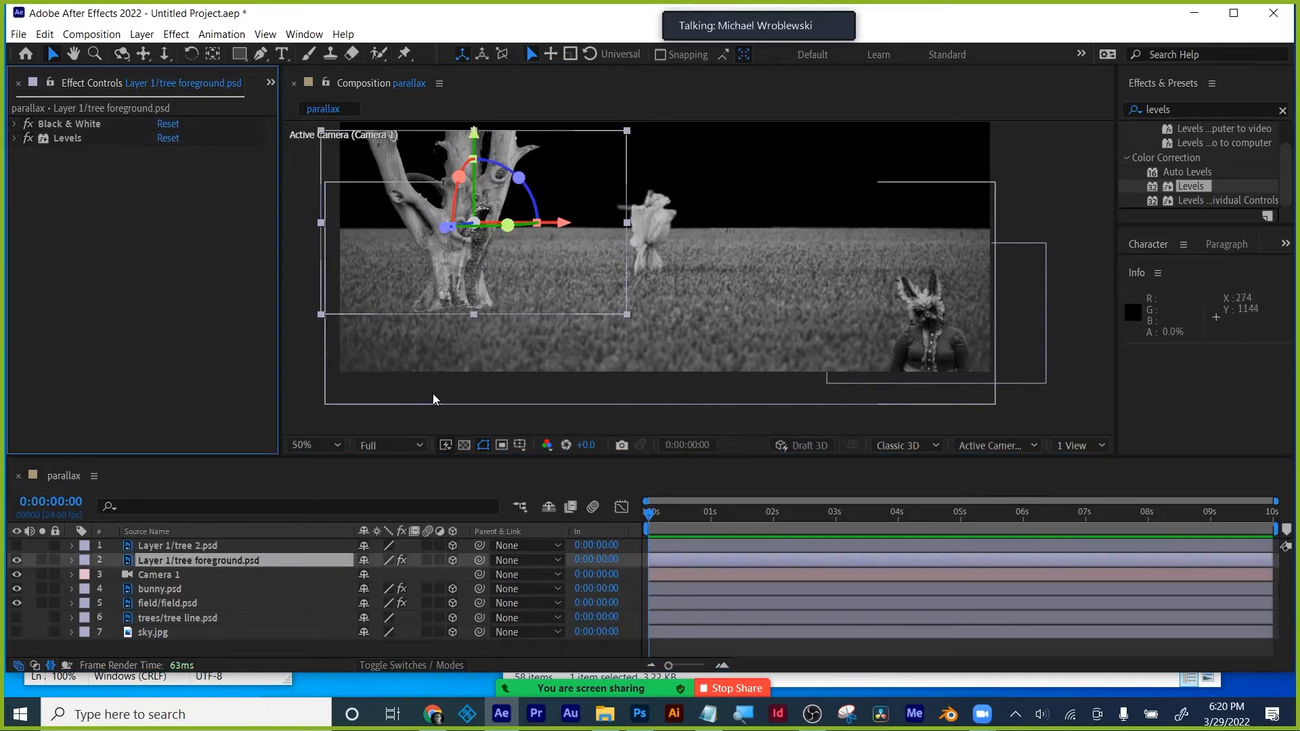
click(434, 414)
click(453, 245)
click(14, 138)
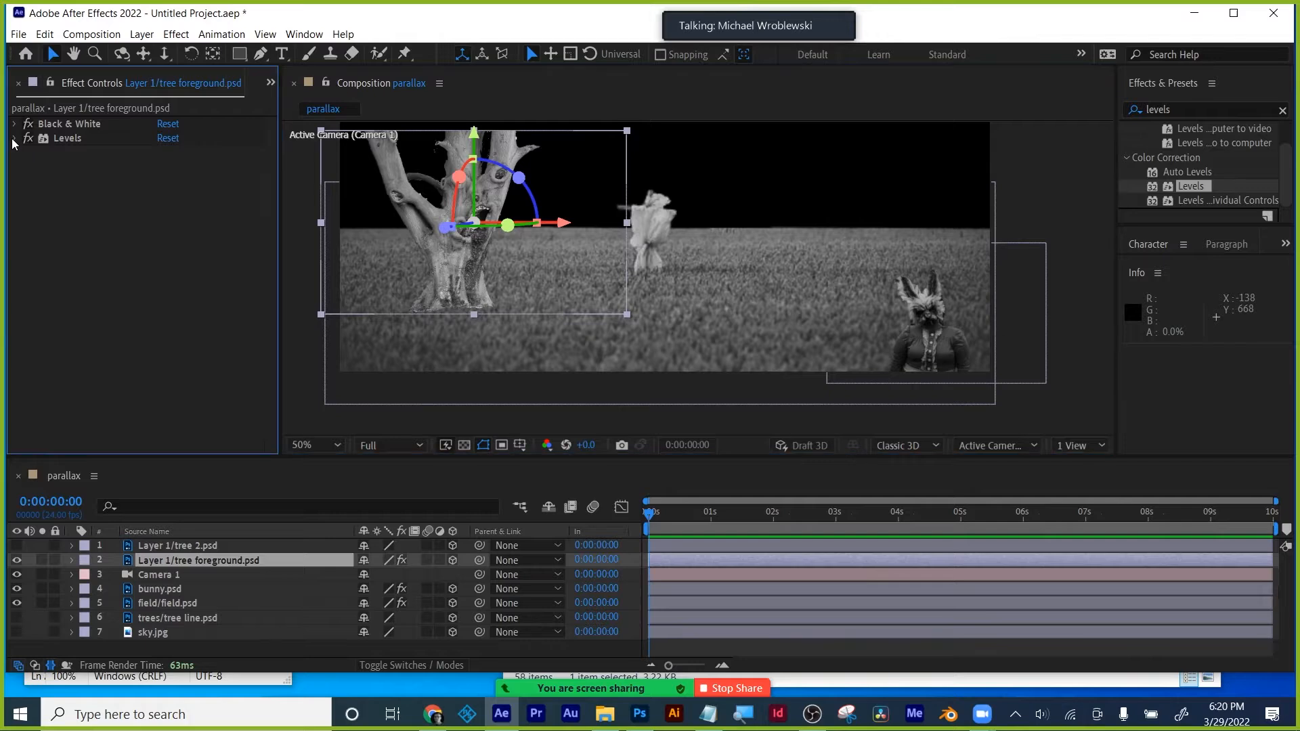
click(64, 399)
click(17, 545)
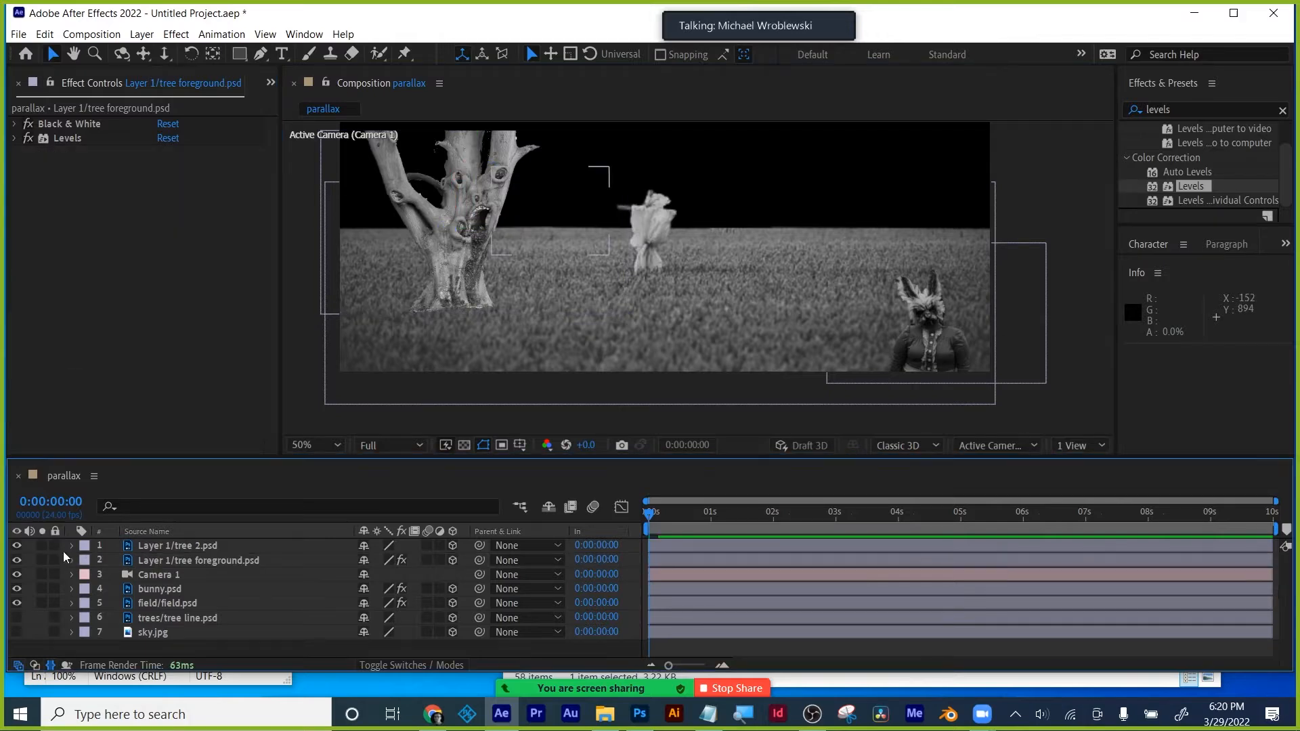
click(158, 546)
key(ctrl+v)
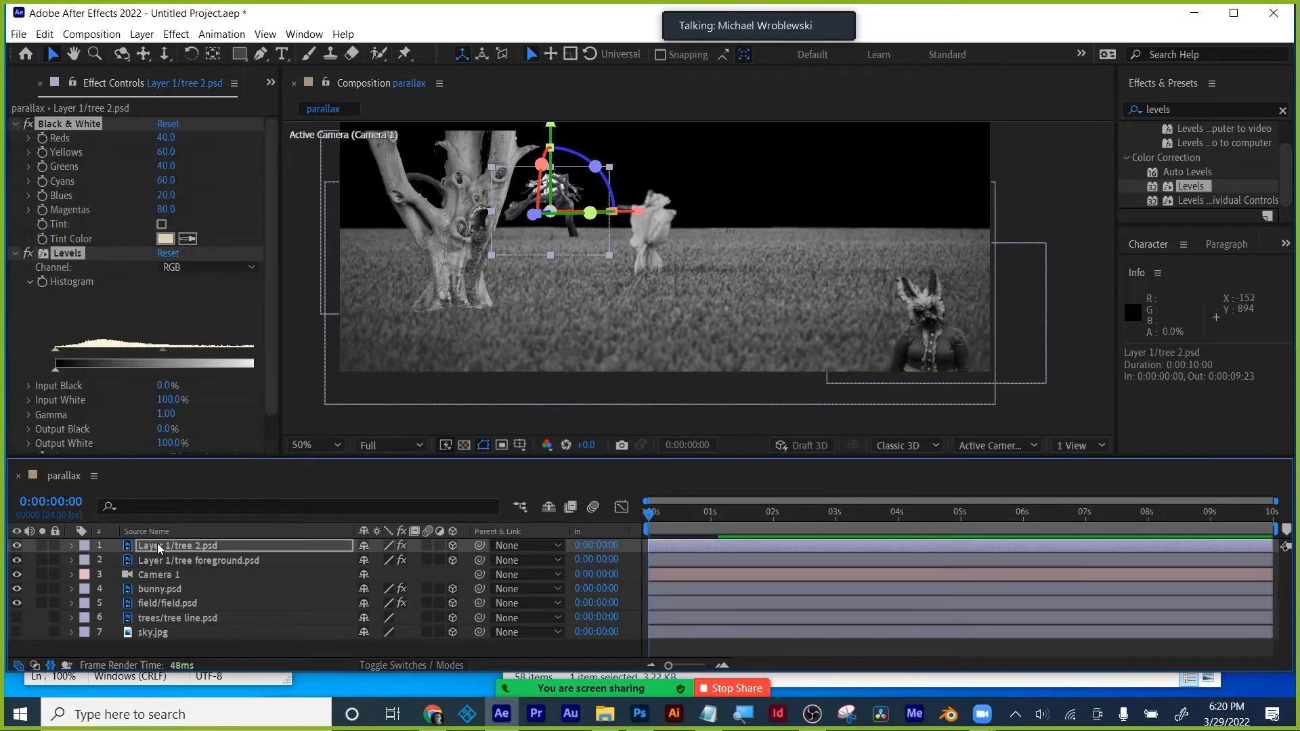
click(491, 421)
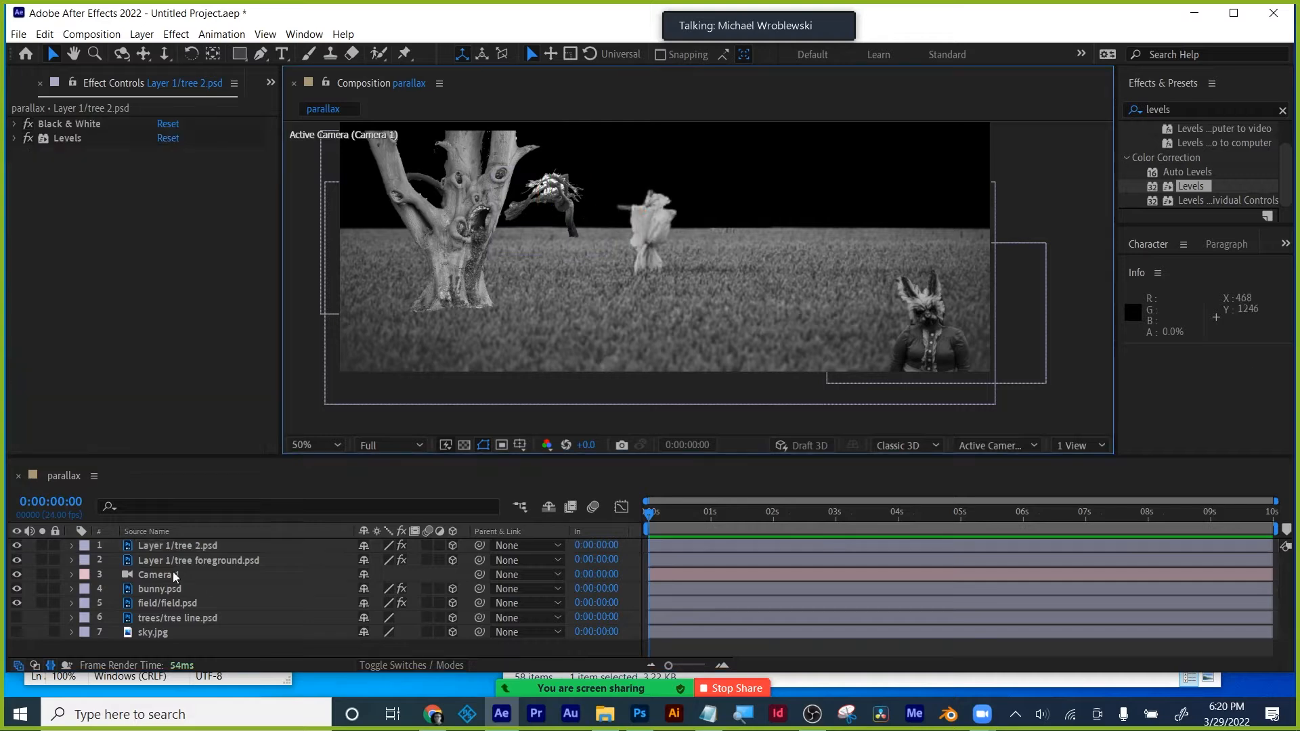
- Turn on the tree line layer and expand its pasted Levels settings
click(16, 617)
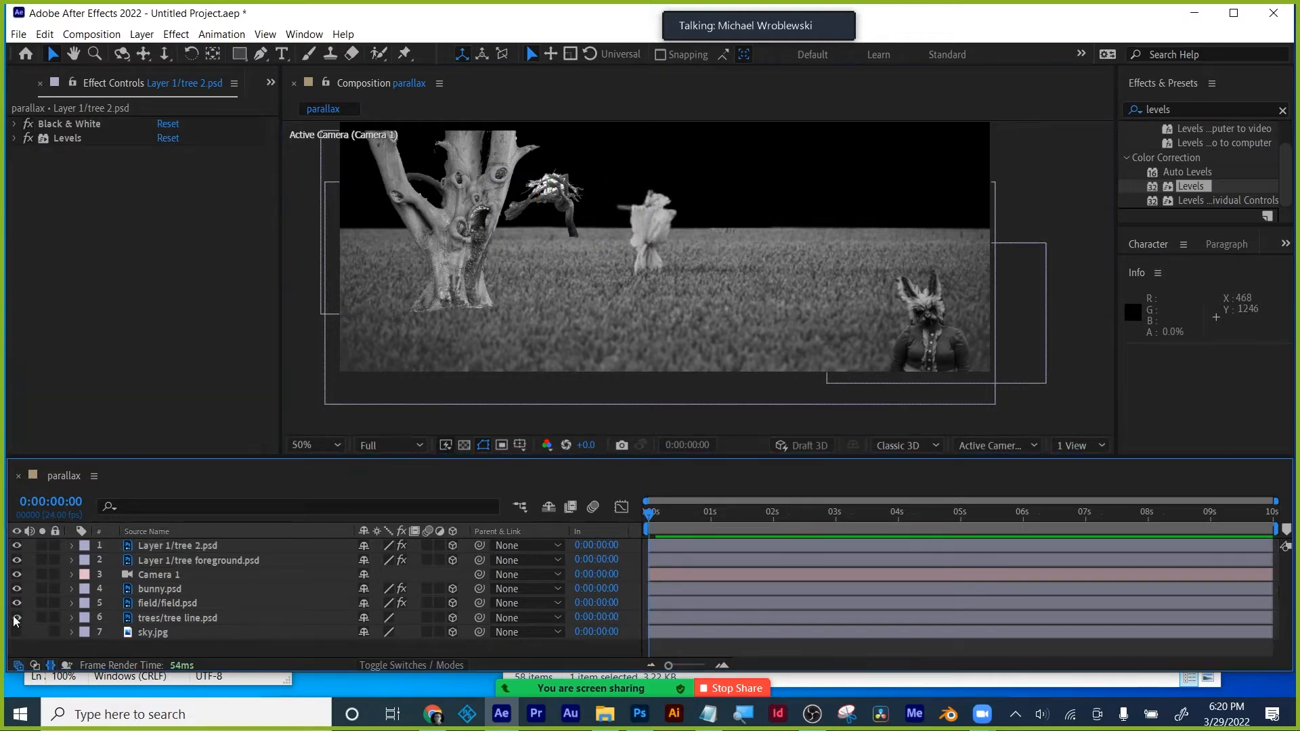
click(17, 617)
click(169, 616)
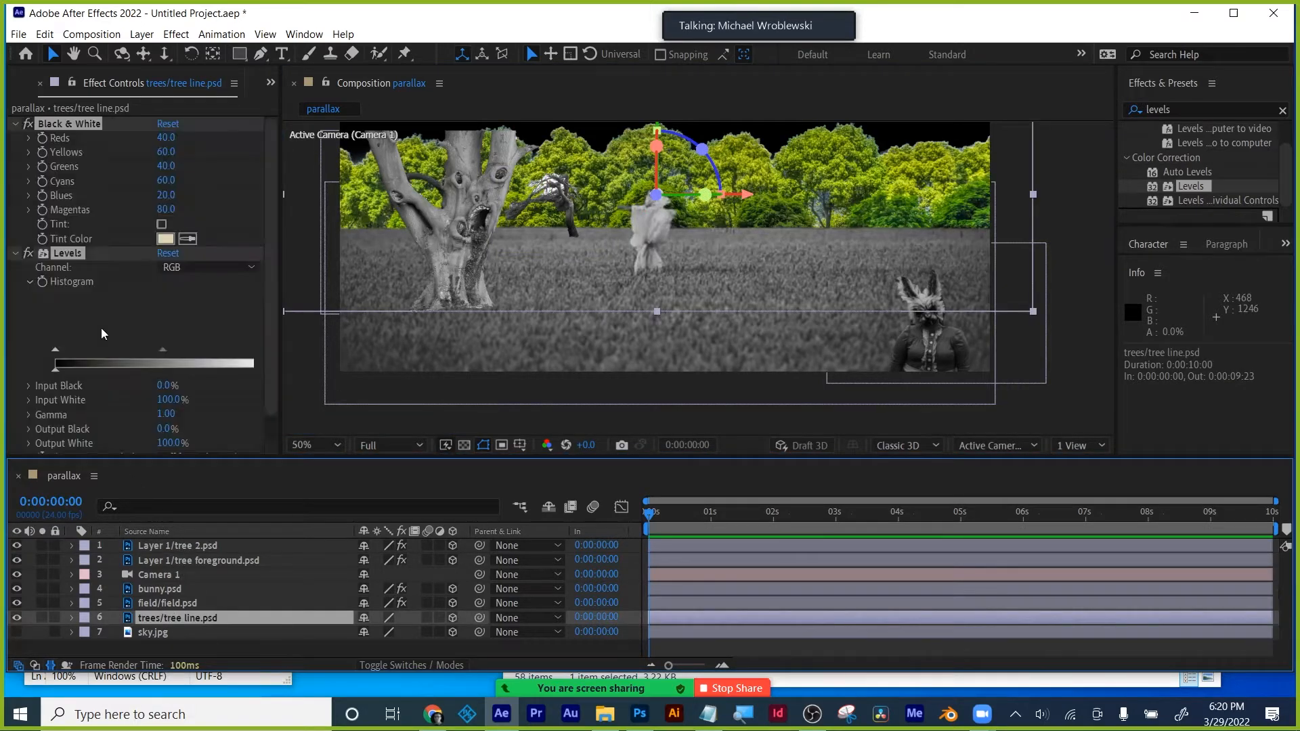
click(15, 125)
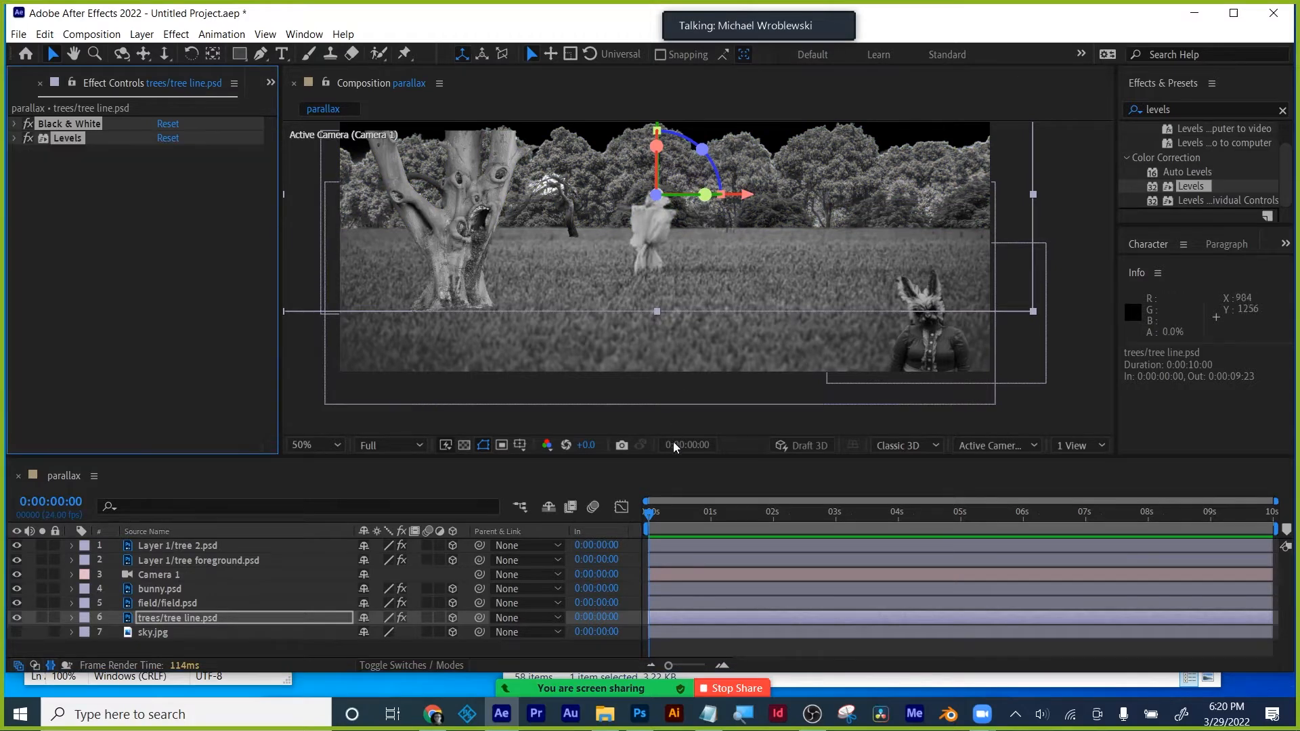
click(30, 137)
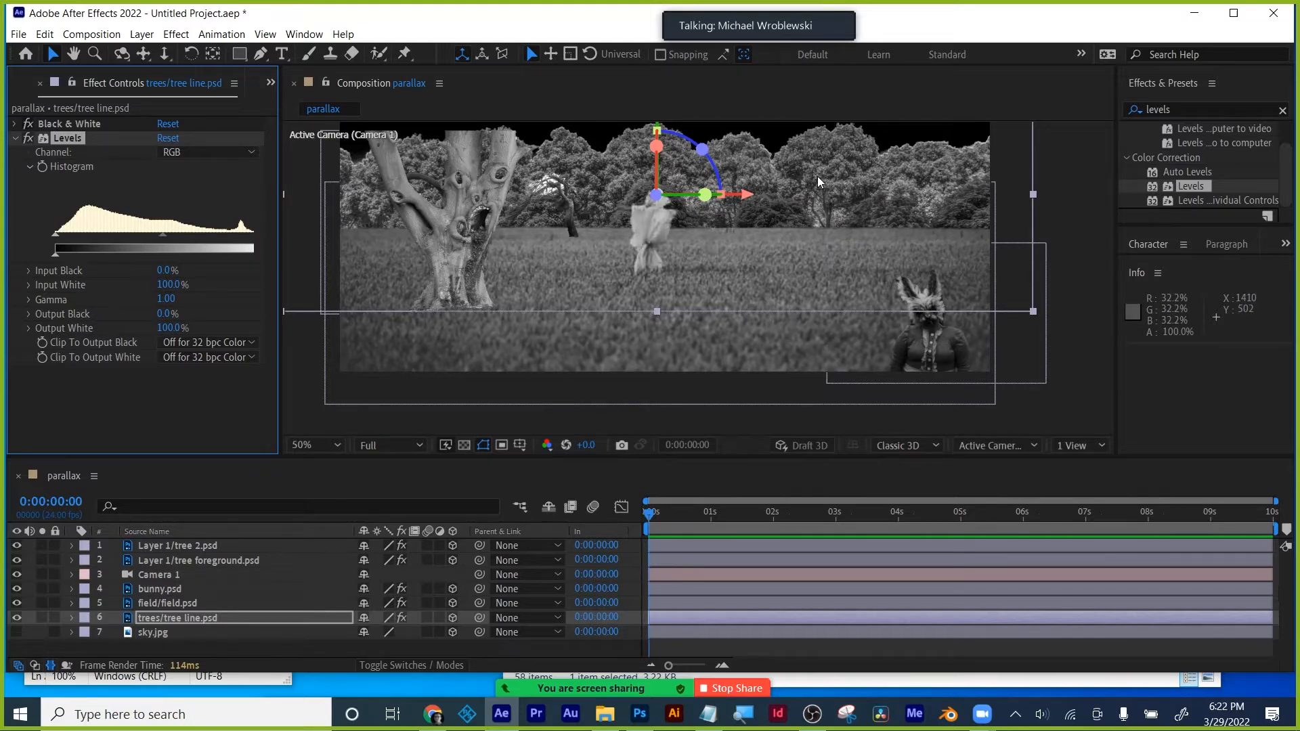
- Trial the tree line's Levels output black and reset the field's output black to zero
mouse_move(54, 255)
mouse_down()
mouse_move(83, 255)
mouse_move(55, 255)
mouse_up()
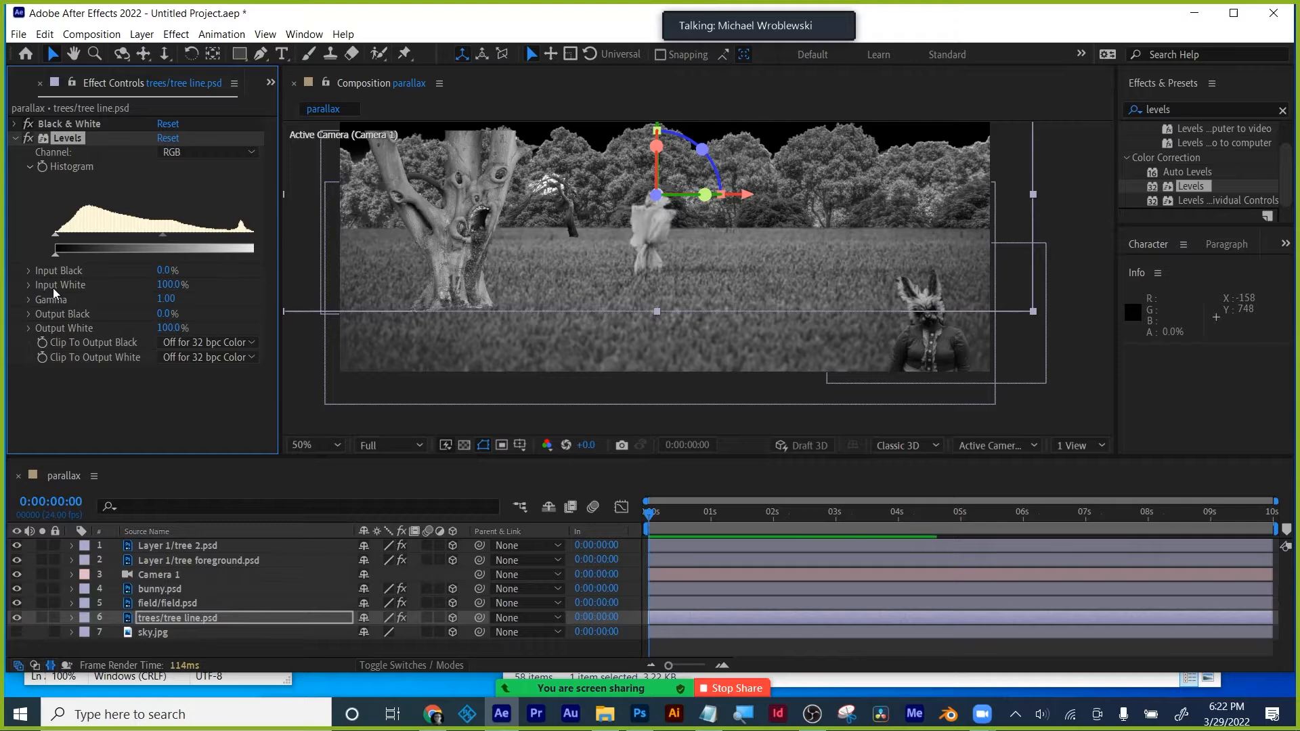
click(159, 603)
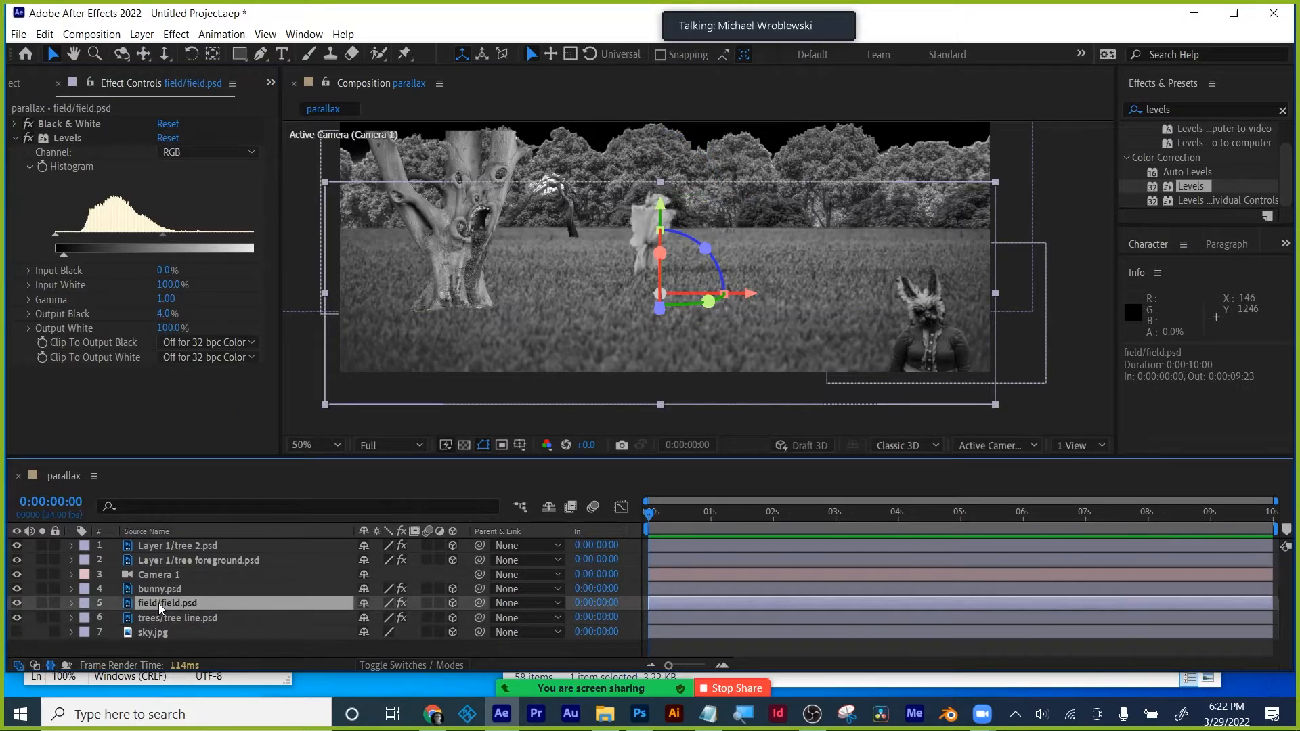
drag(63, 257, 47, 255)
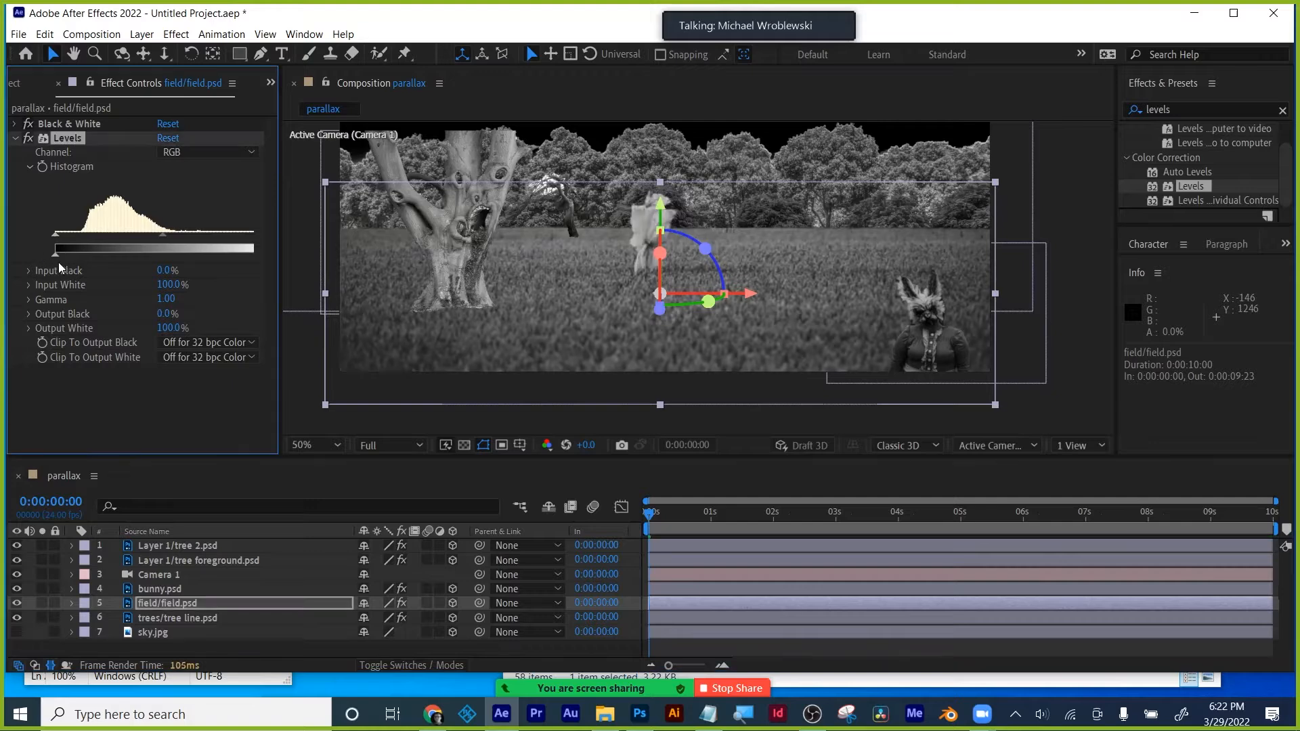
click(153, 547)
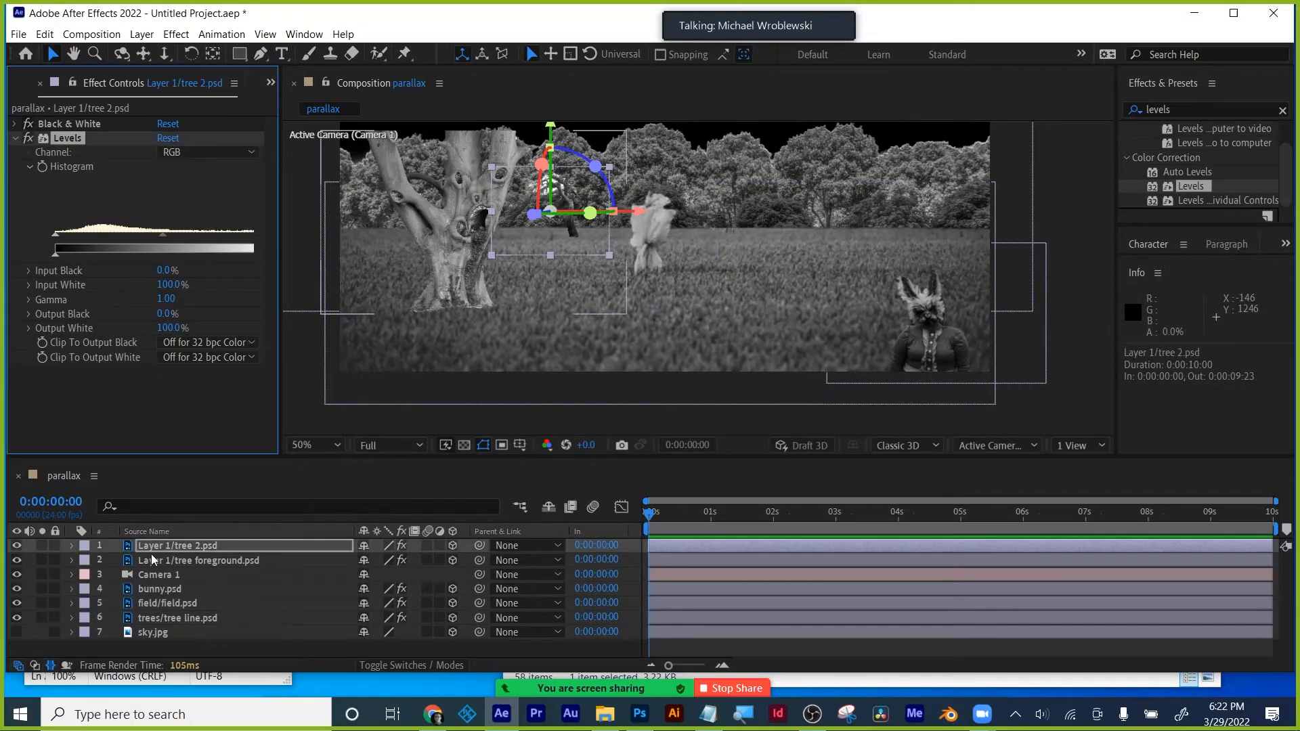
click(153, 618)
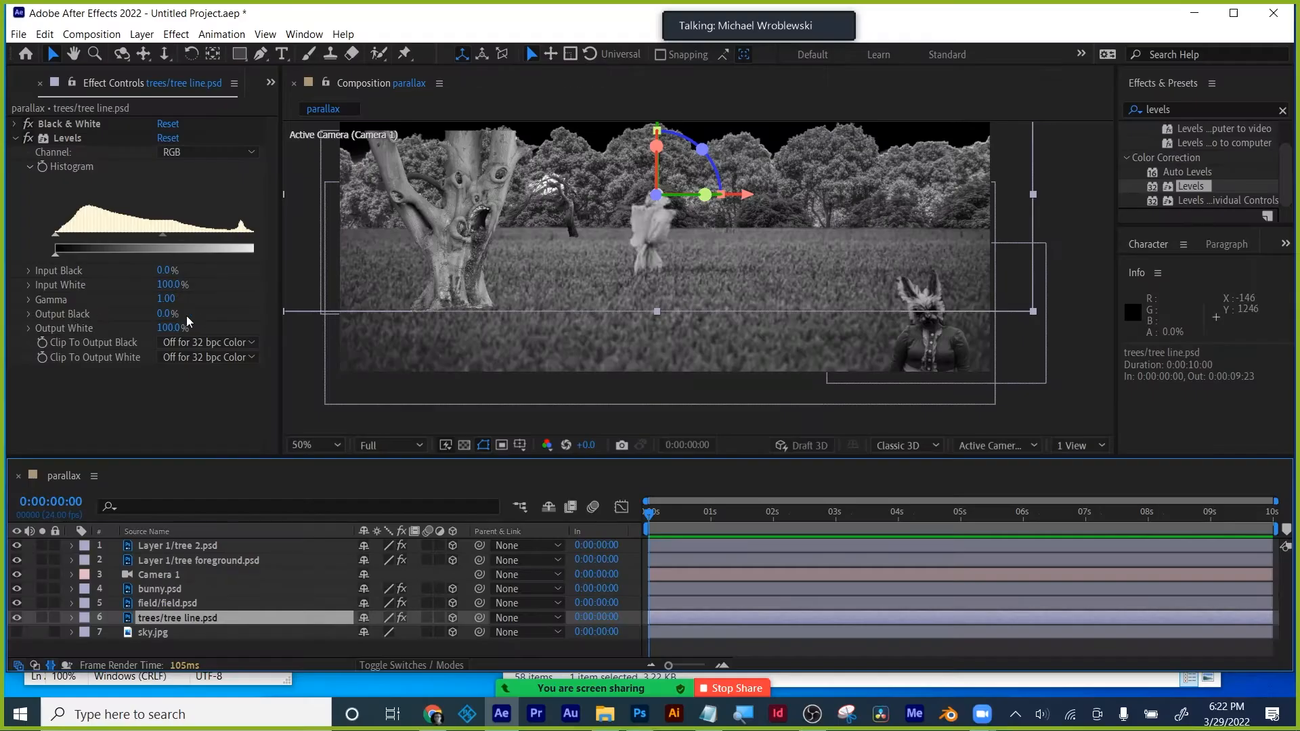
- Set the tree line's Levels Output Black to 4% and adjust its midtone gamma
click(183, 315)
text(4)
key(Return)
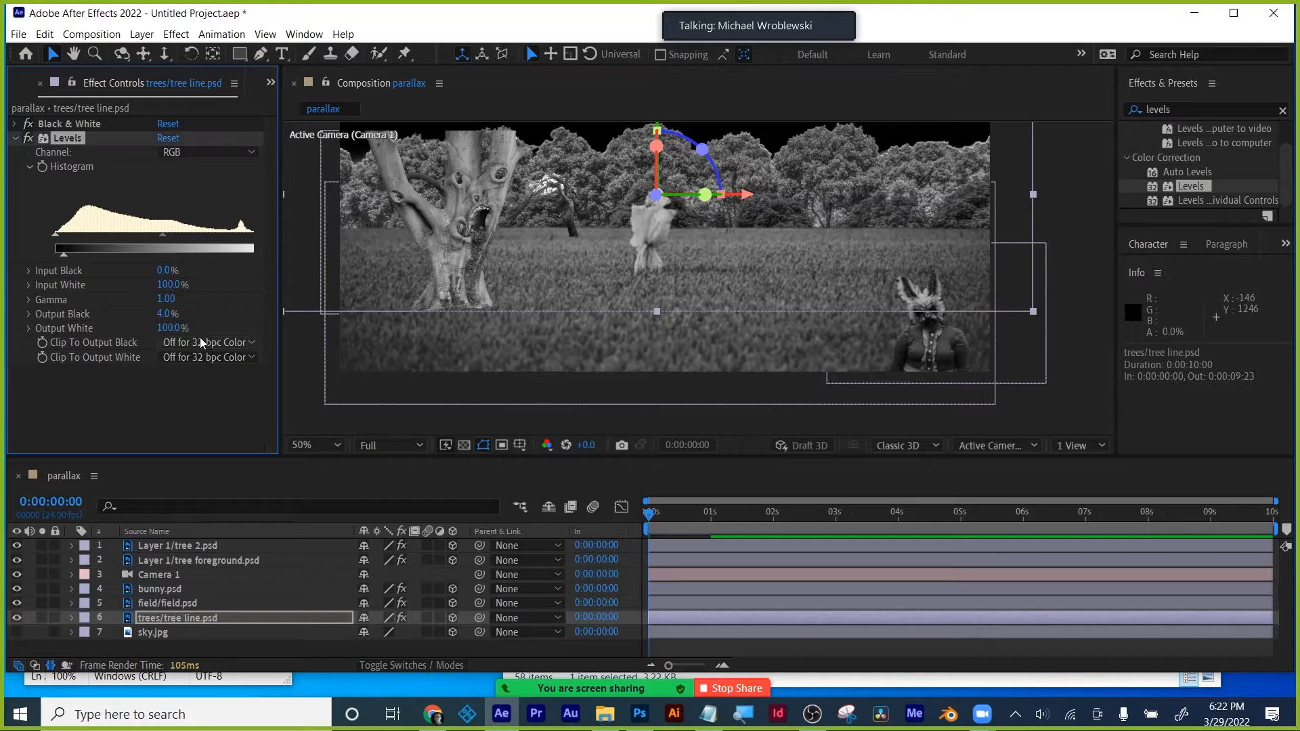
mouse_move(161, 234)
mouse_down()
mouse_move(134, 232)
mouse_move(192, 231)
mouse_move(130, 238)
mouse_move(176, 236)
mouse_up()
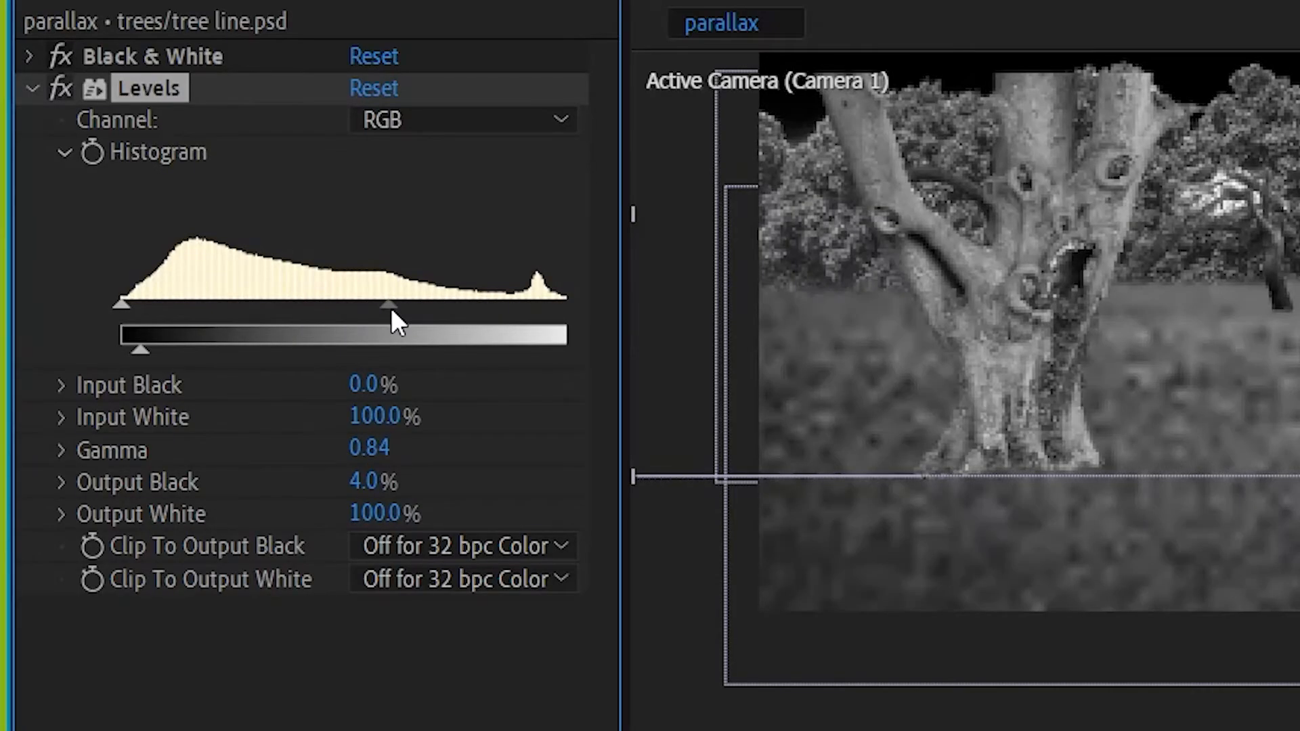
drag(391, 307, 331, 311)
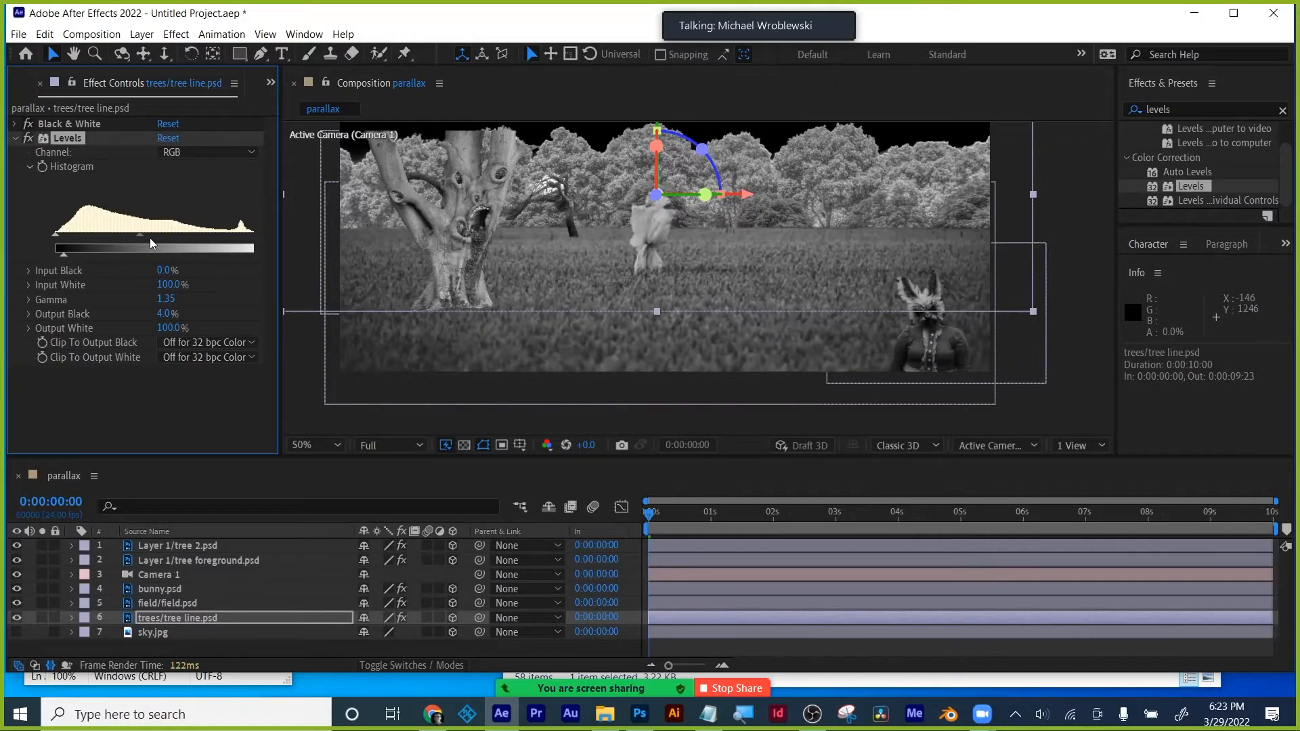
drag(149, 238, 193, 237)
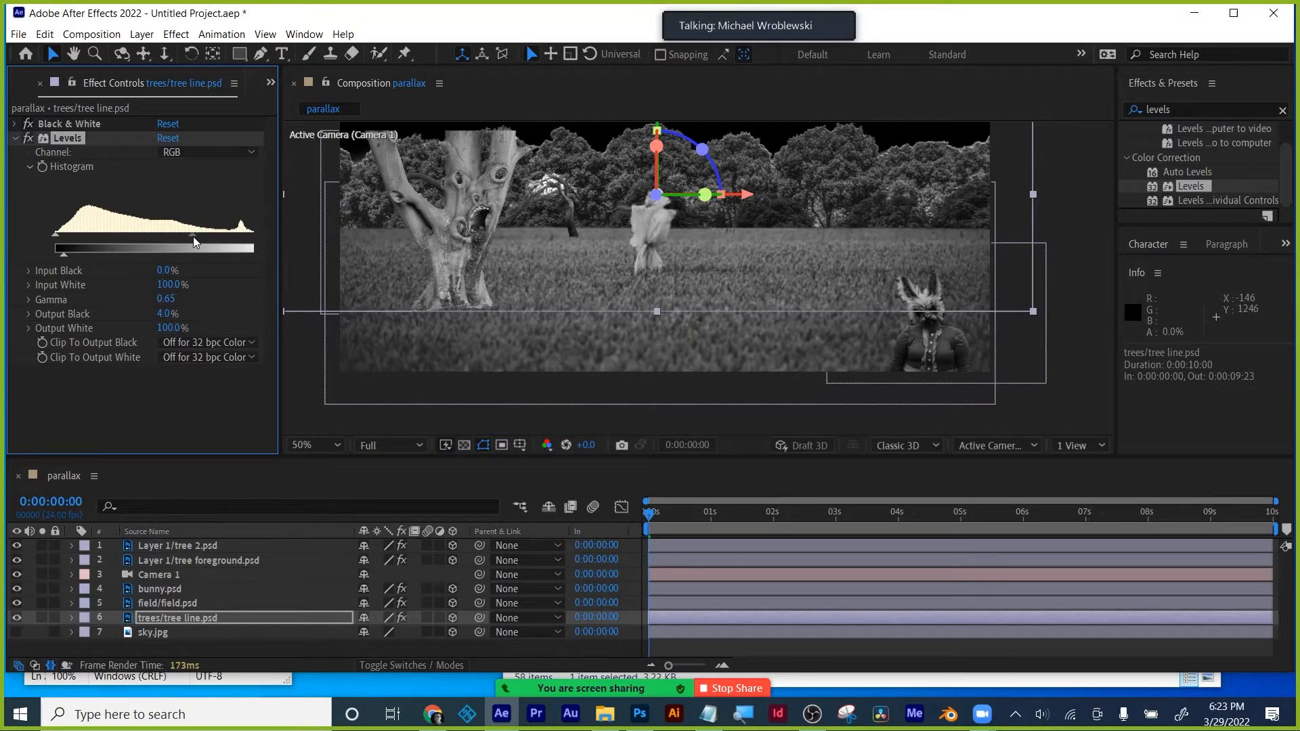
- Set the field's Levels Output Black to 4% and gamma to 0.91
click(157, 602)
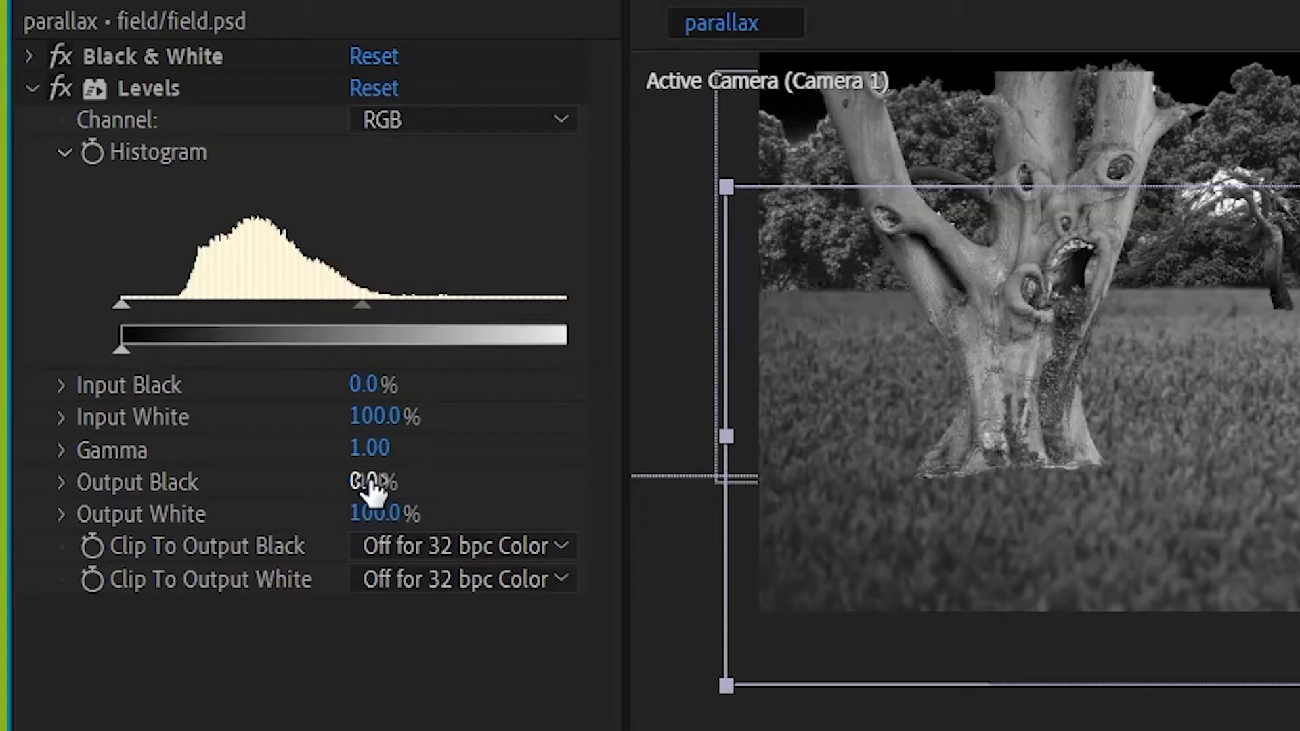
click(168, 313)
text(4)
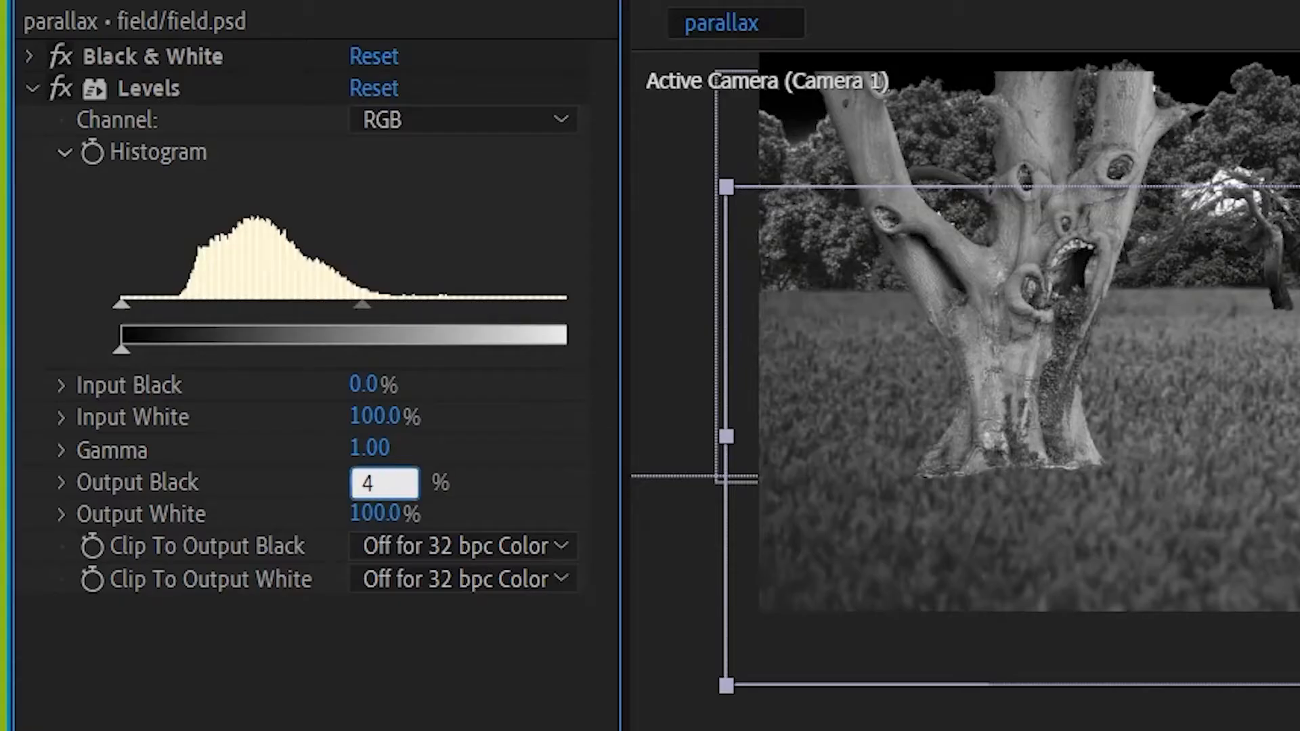
key(Return)
mouse_move(365, 305)
mouse_down()
mouse_move(303, 305)
mouse_move(398, 305)
mouse_move(382, 306)
mouse_up()
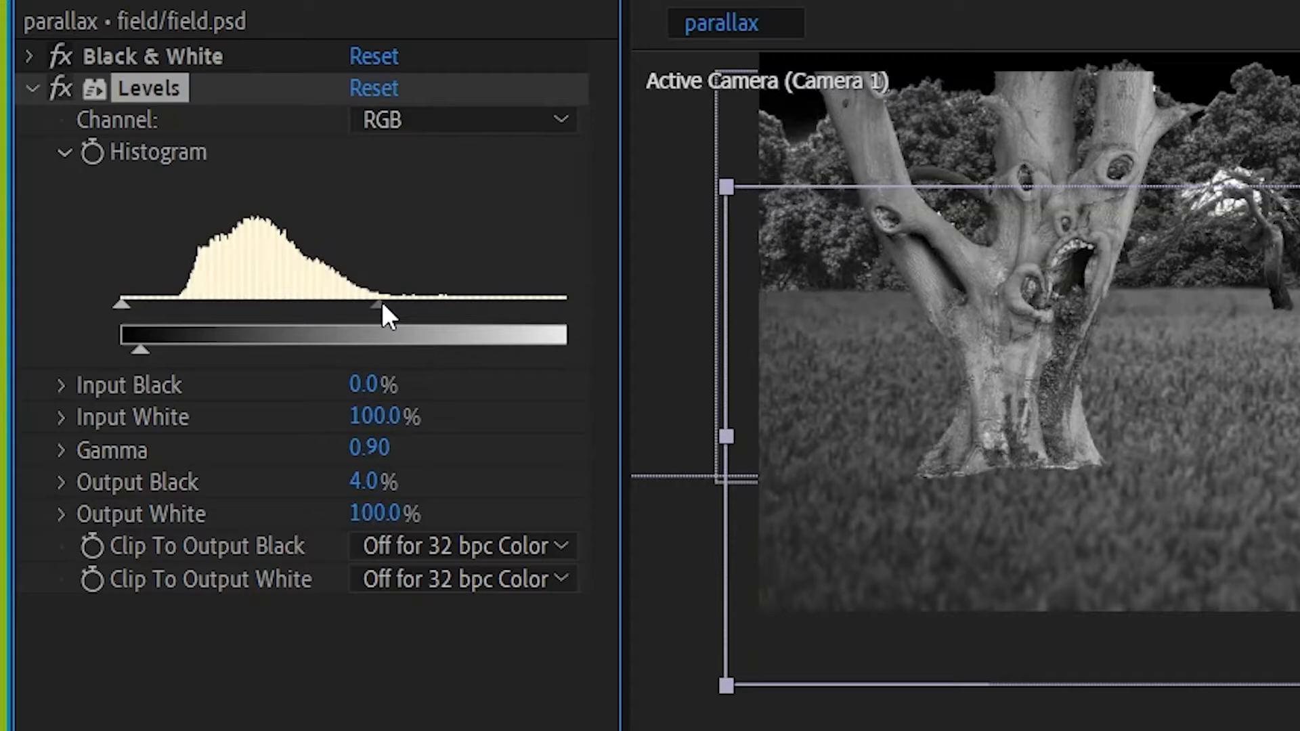
drag(382, 306, 380, 307)
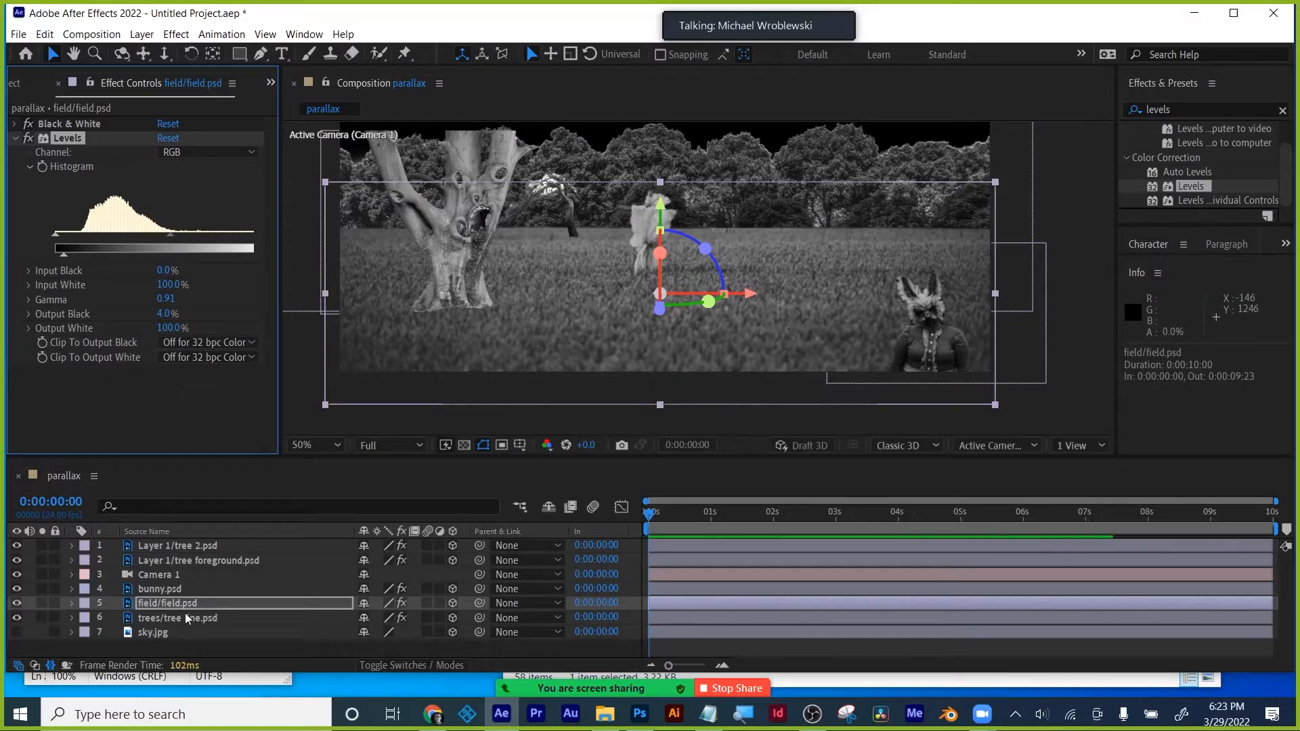
- Set the foreground tree's Levels Output Black to 4% and gamma to 0.70
click(145, 588)
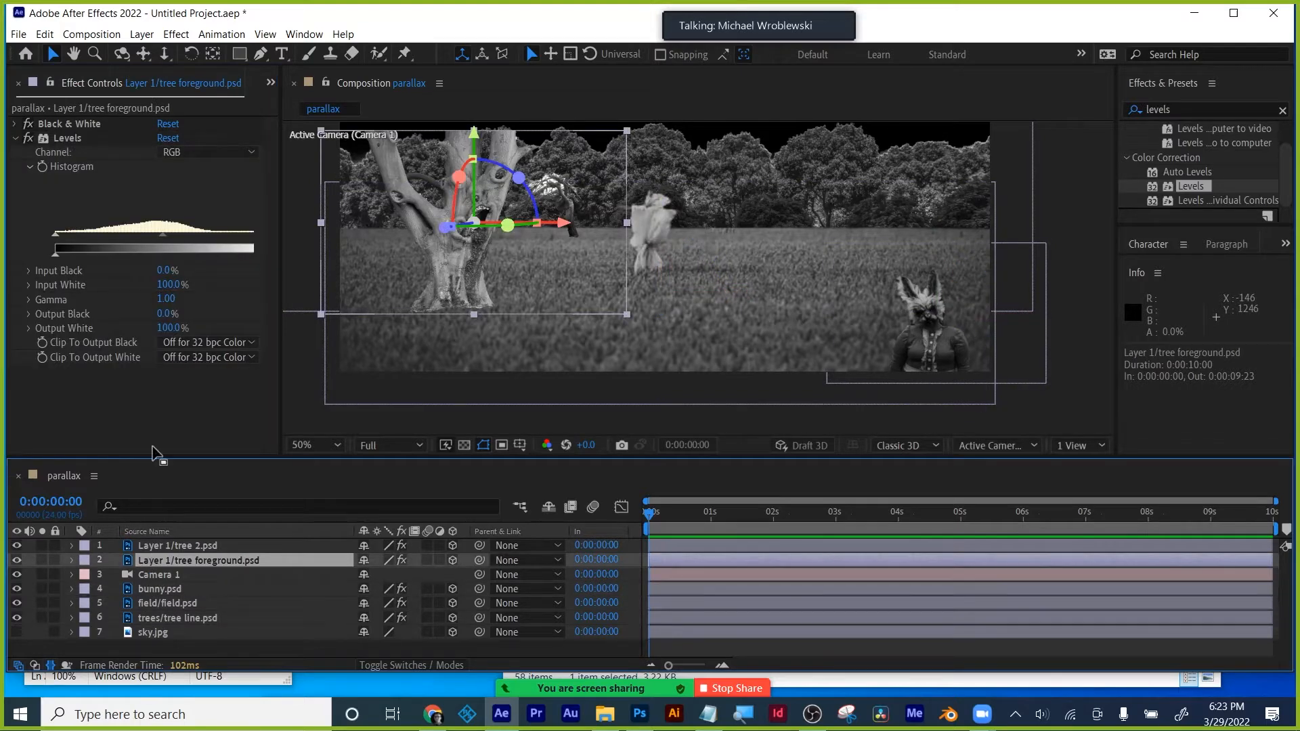
click(165, 315)
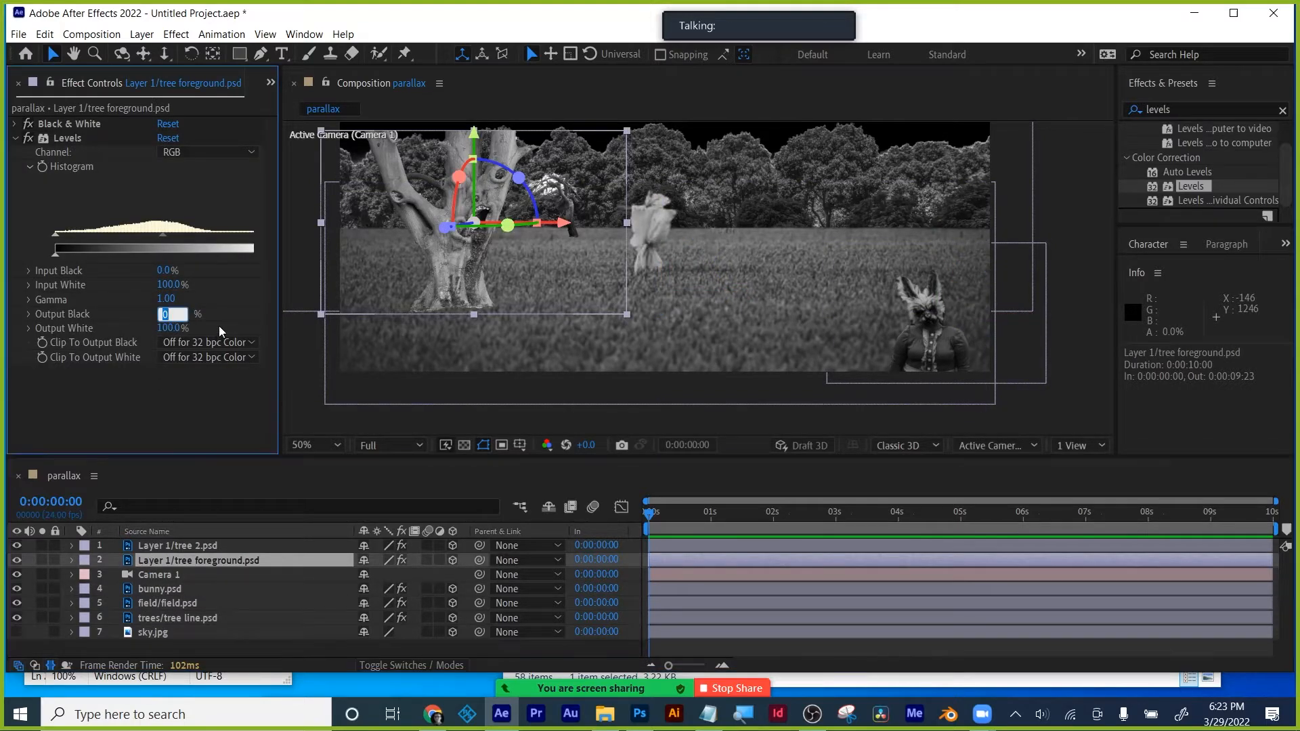
text(4)
key(Return)
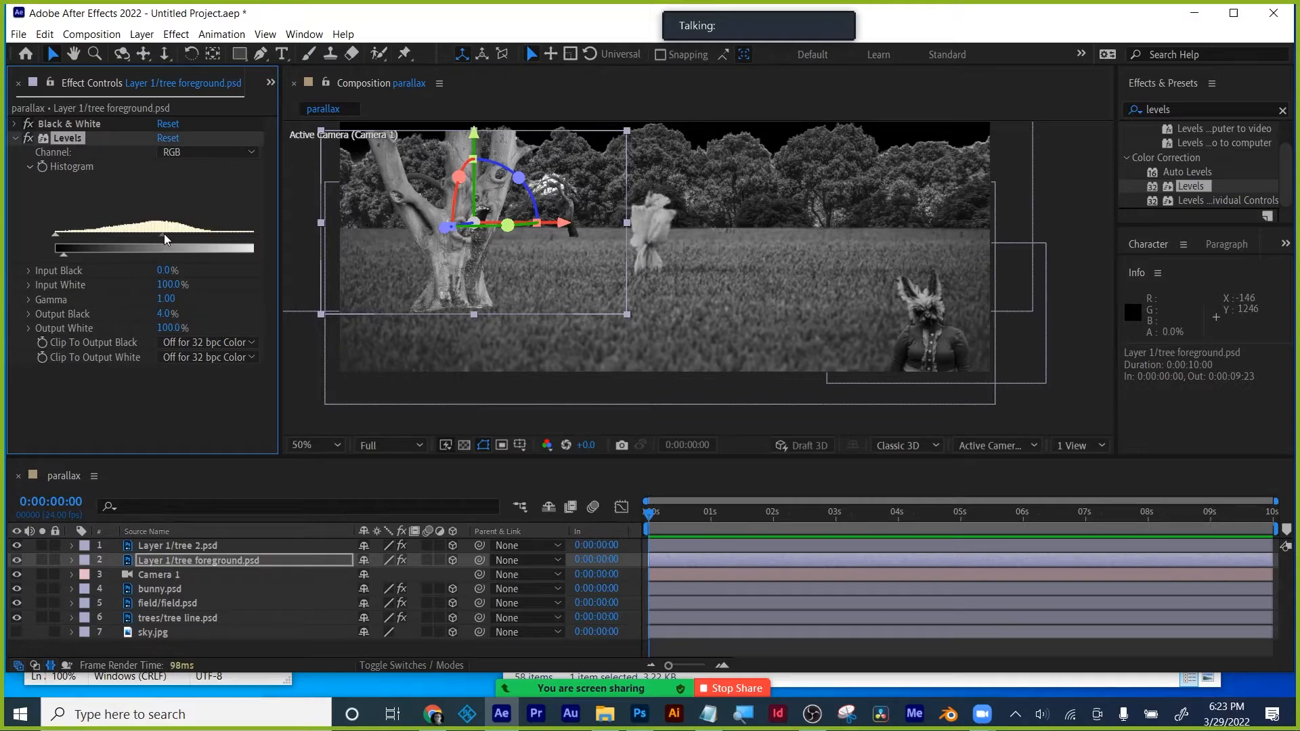
mouse_move(164, 233)
mouse_down()
mouse_move(131, 236)
mouse_move(152, 234)
mouse_up()
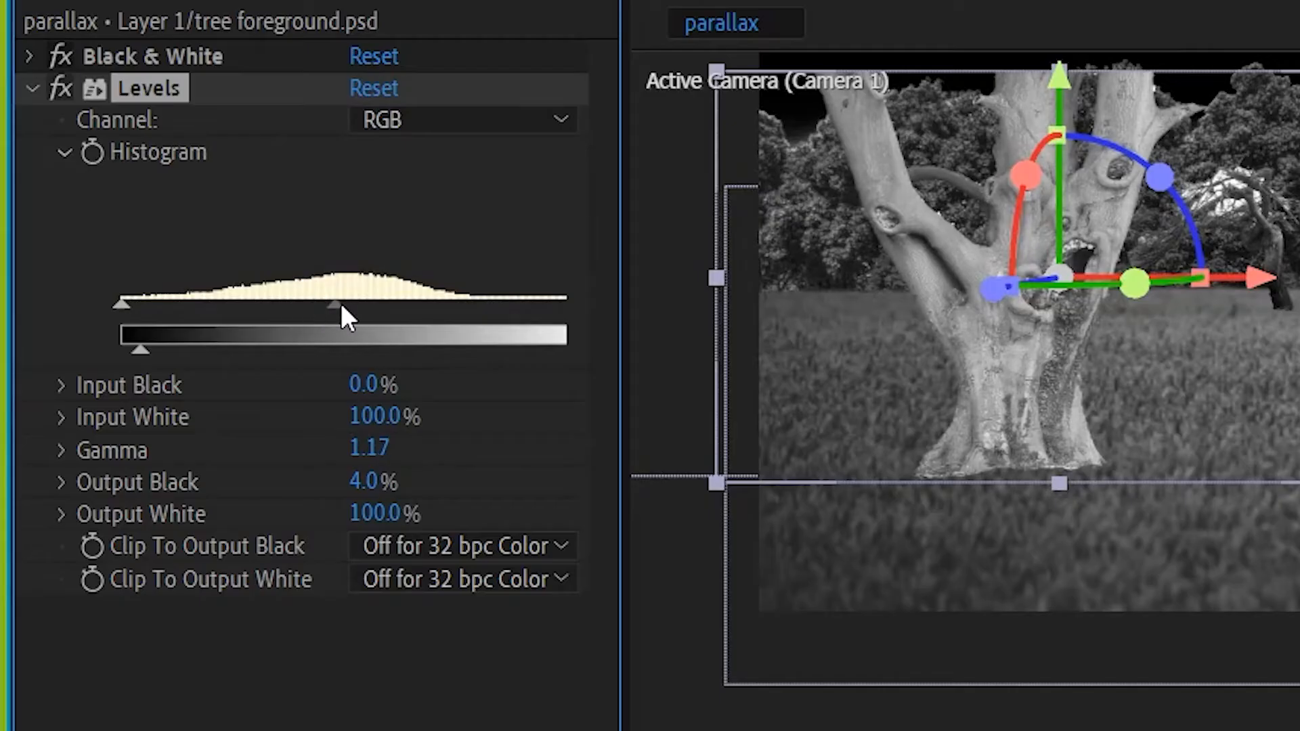
drag(340, 303, 420, 304)
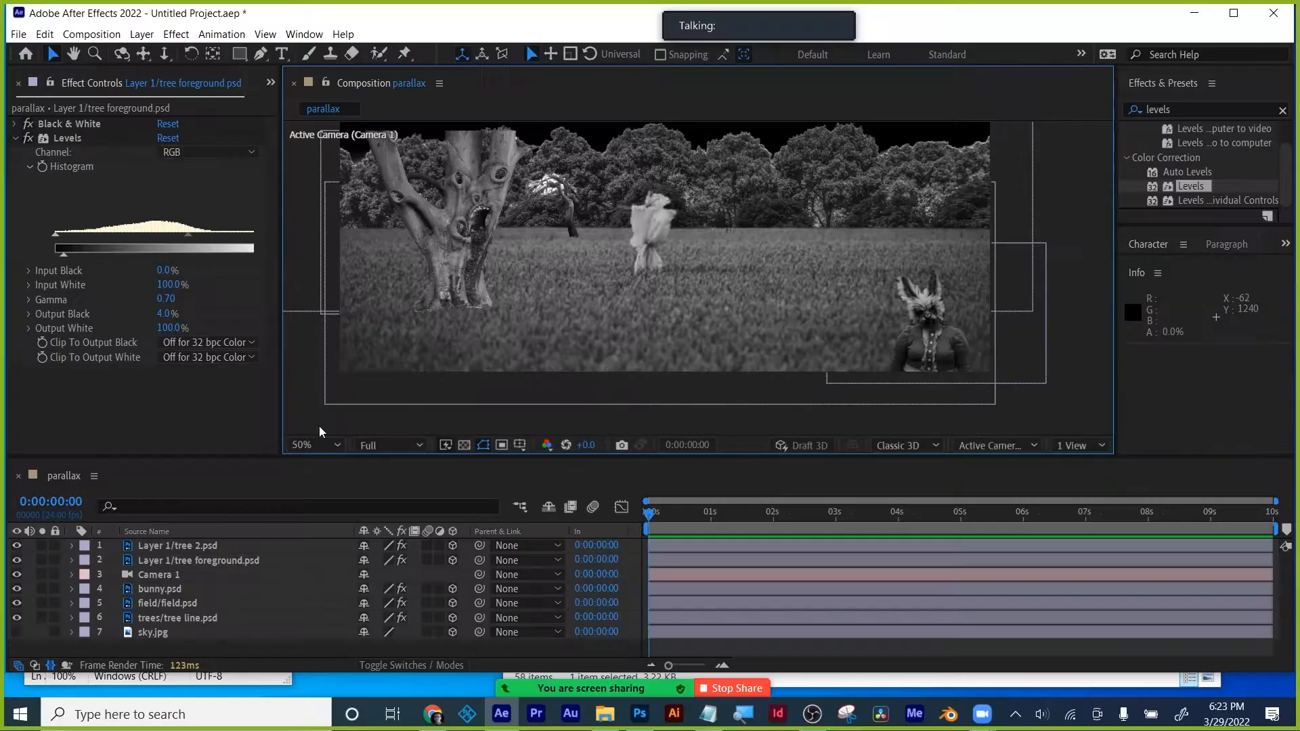
- Set tree 2's Levels Output Black to 4% and brighten its midtones
click(165, 547)
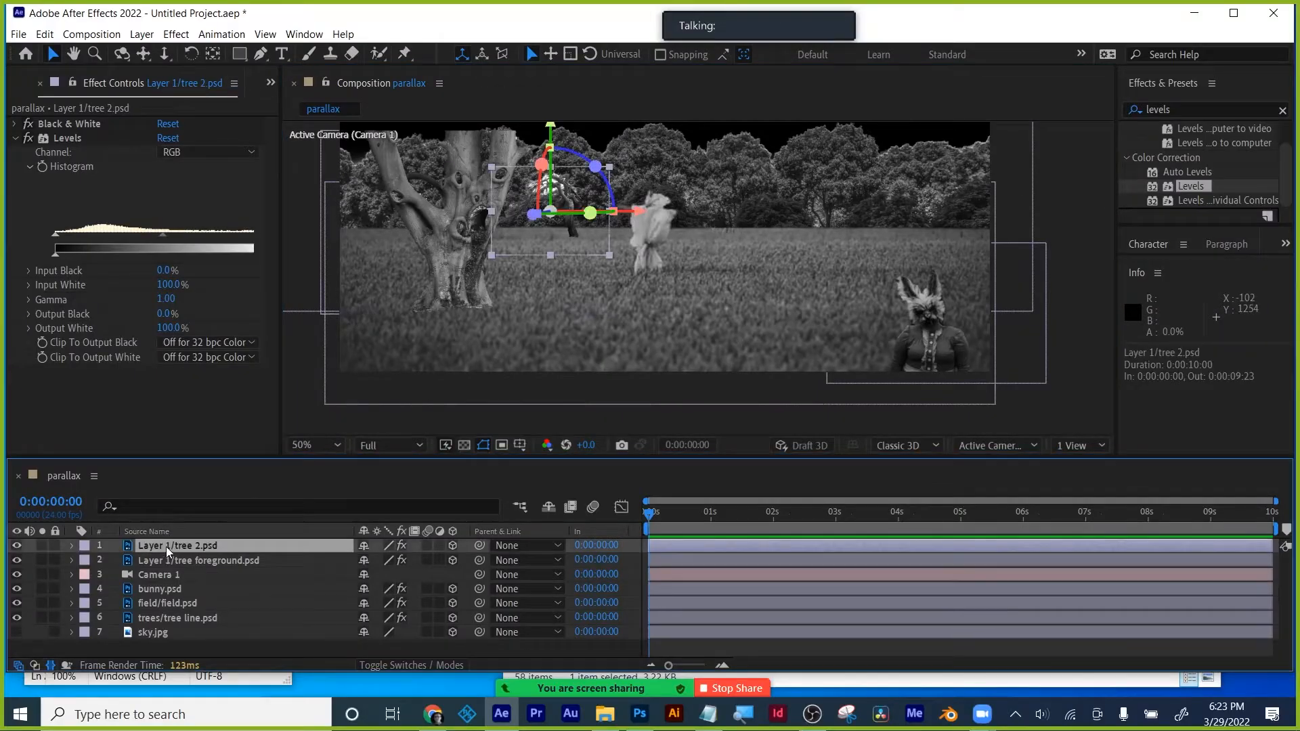
click(166, 314)
text(4)
key(Return)
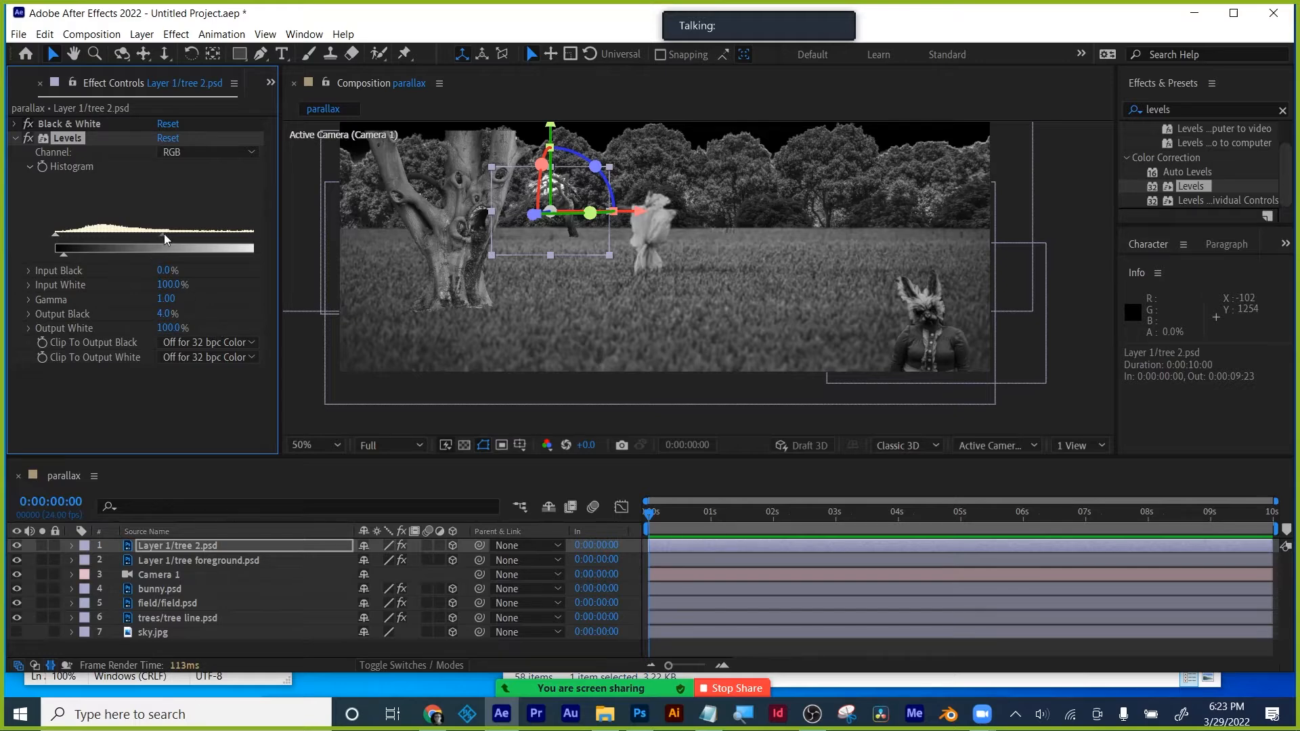
mouse_move(164, 233)
mouse_down()
mouse_move(145, 234)
mouse_move(159, 234)
mouse_up()
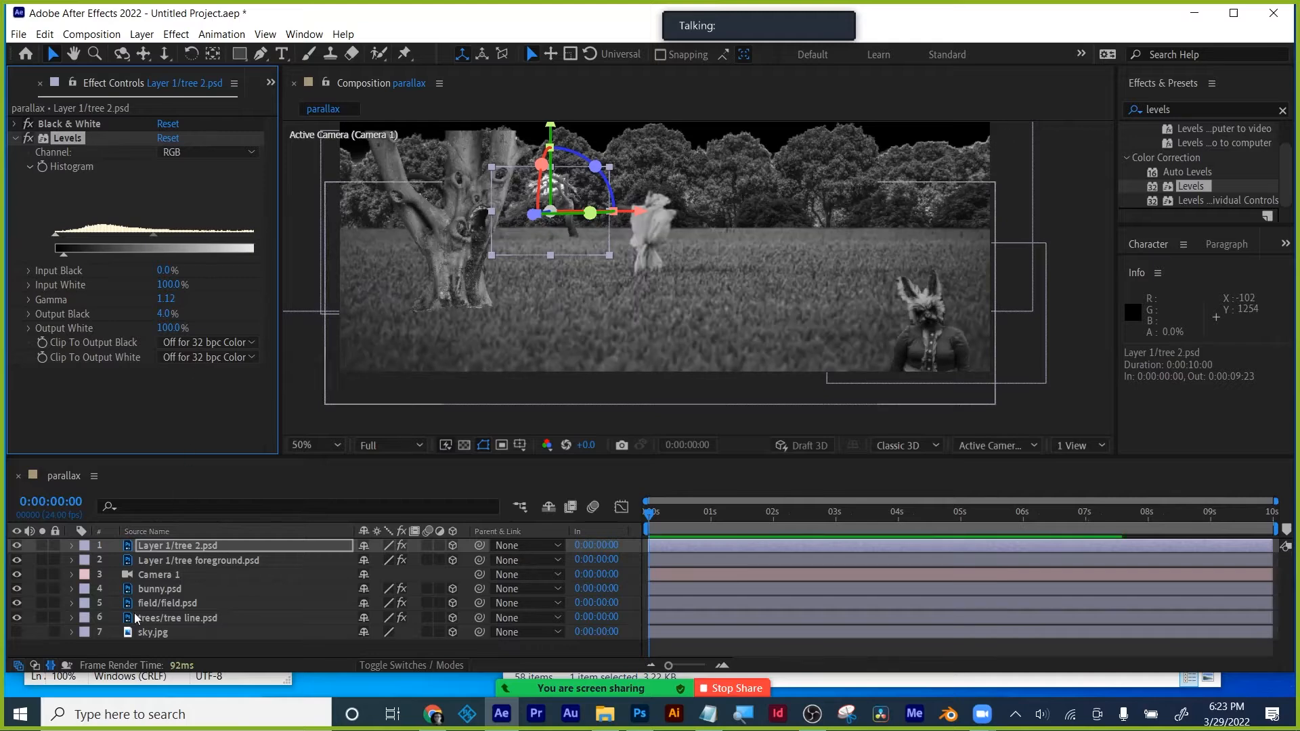
- Make sky.jpg visible and paste the Black & White and Levels effects onto it
click(17, 633)
click(160, 631)
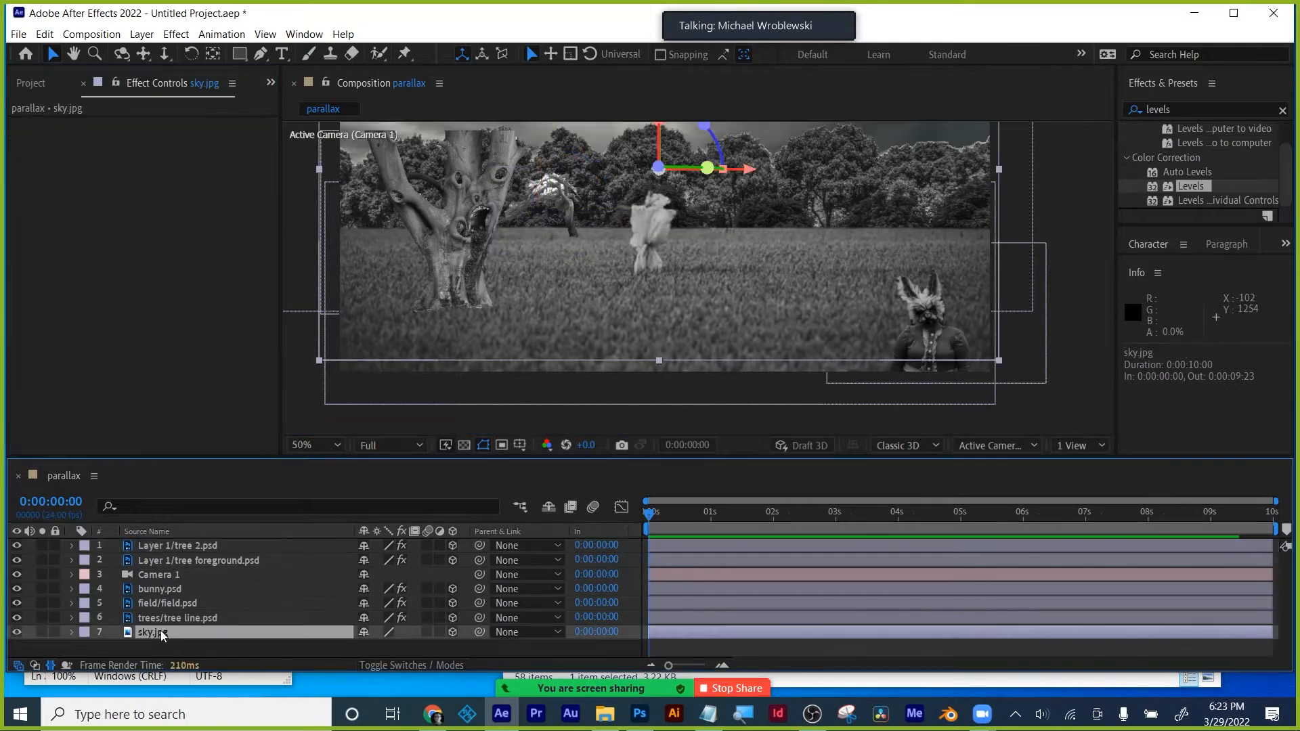
key(ctrl+v)
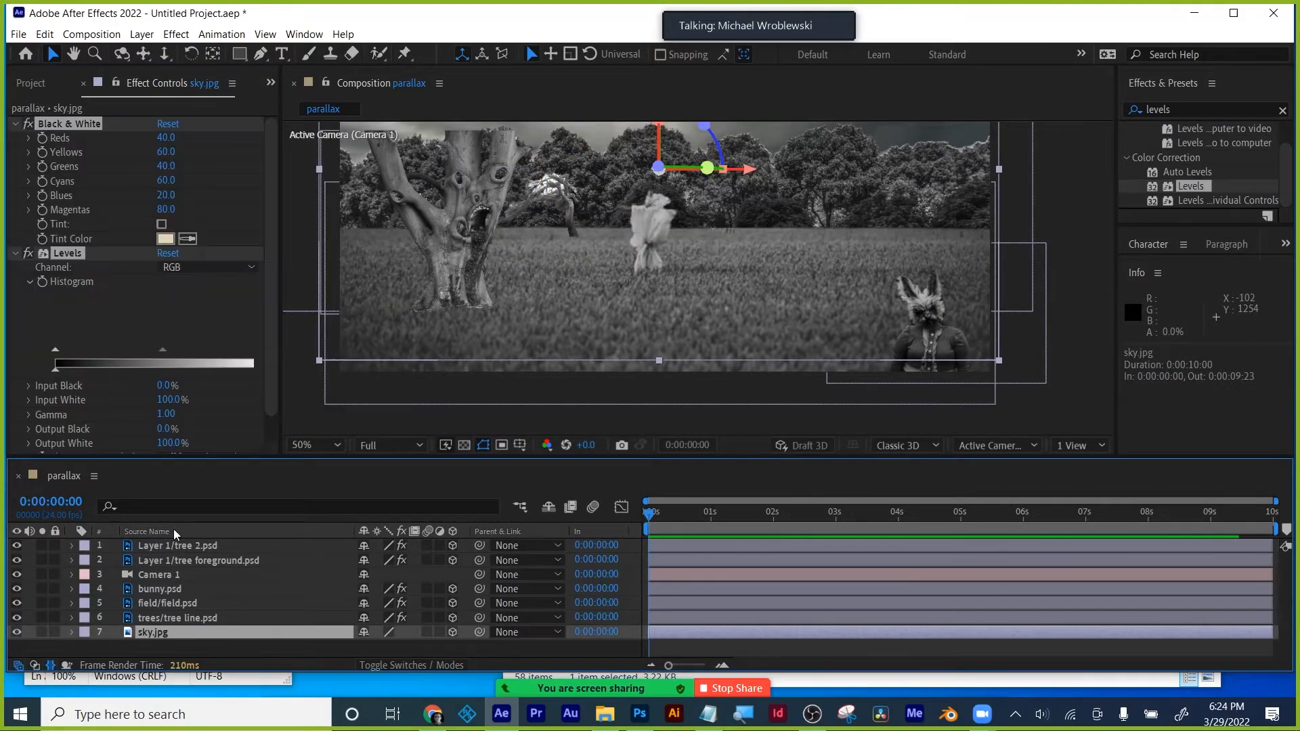
key(Return)
- Set the sky's Levels Output Black to 4% and lower its gamma to 0.39
scroll(274, 352, down, 1)
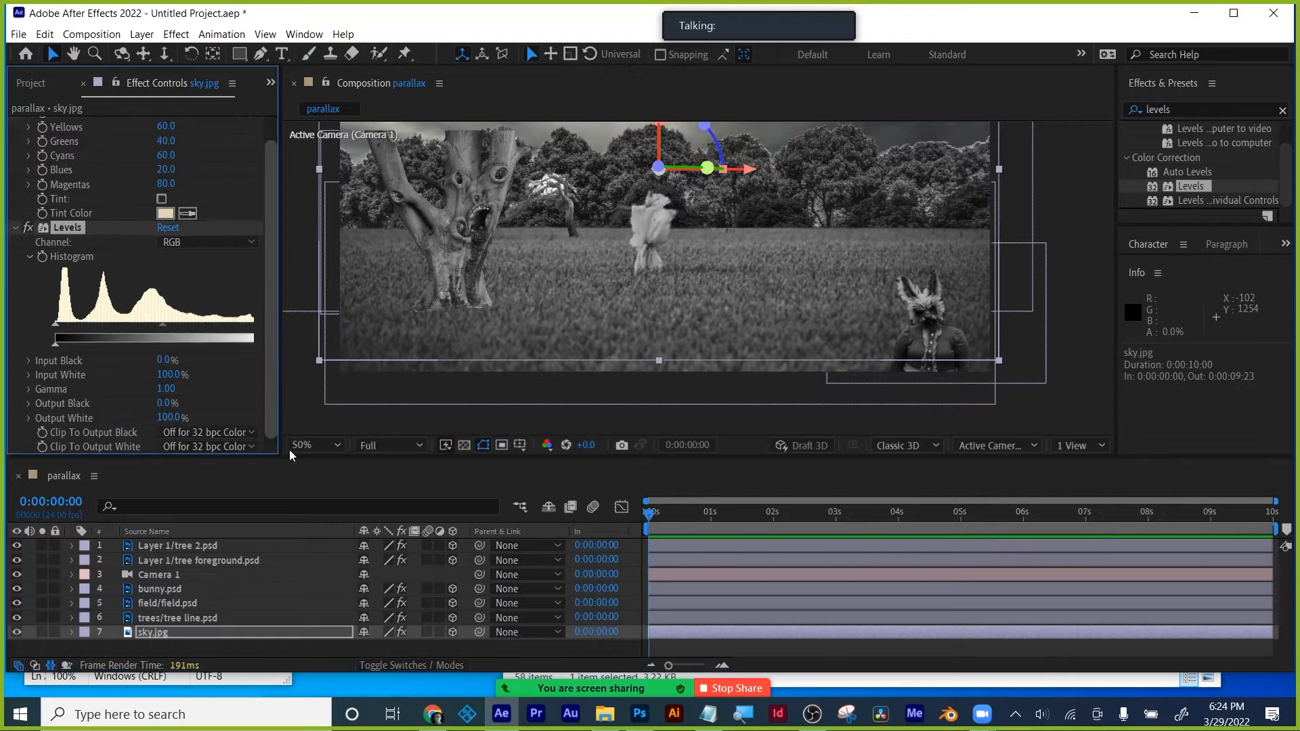
click(165, 403)
text(40)
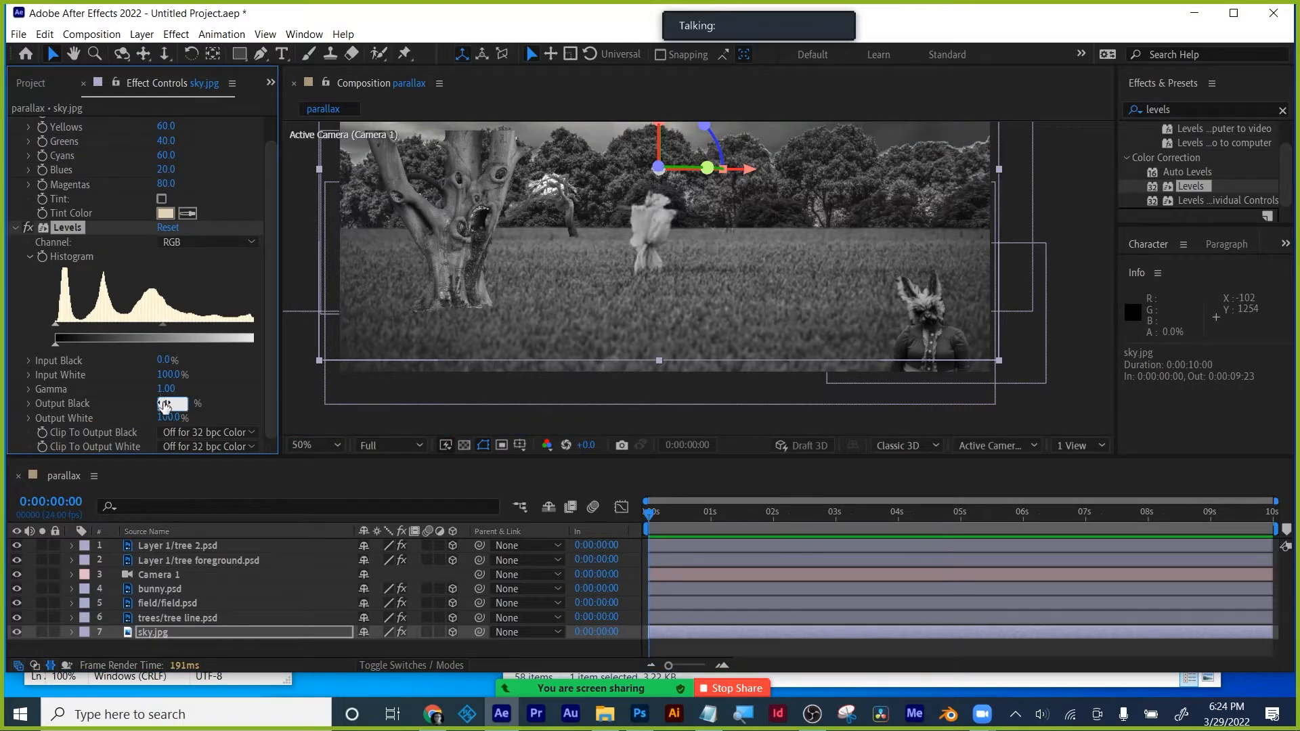
key(Return)
key(comma)
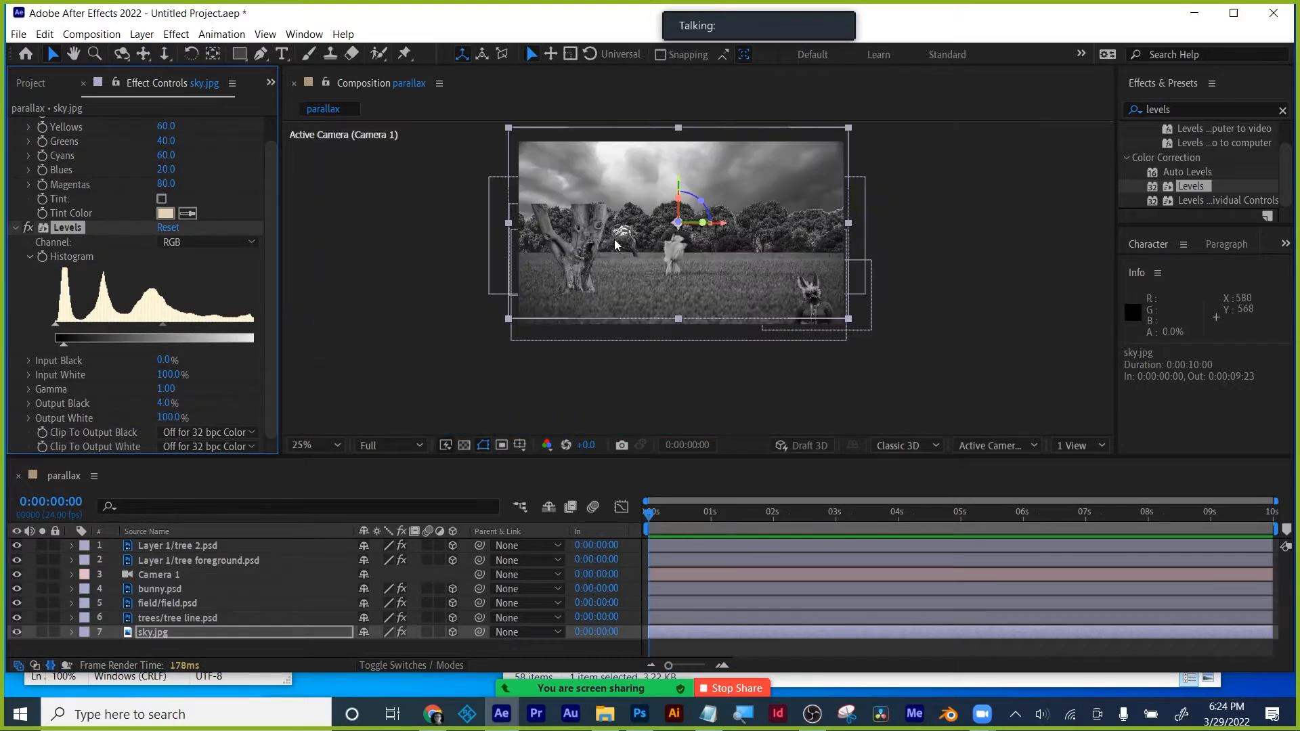
drag(161, 326, 183, 326)
drag(409, 509, 490, 497)
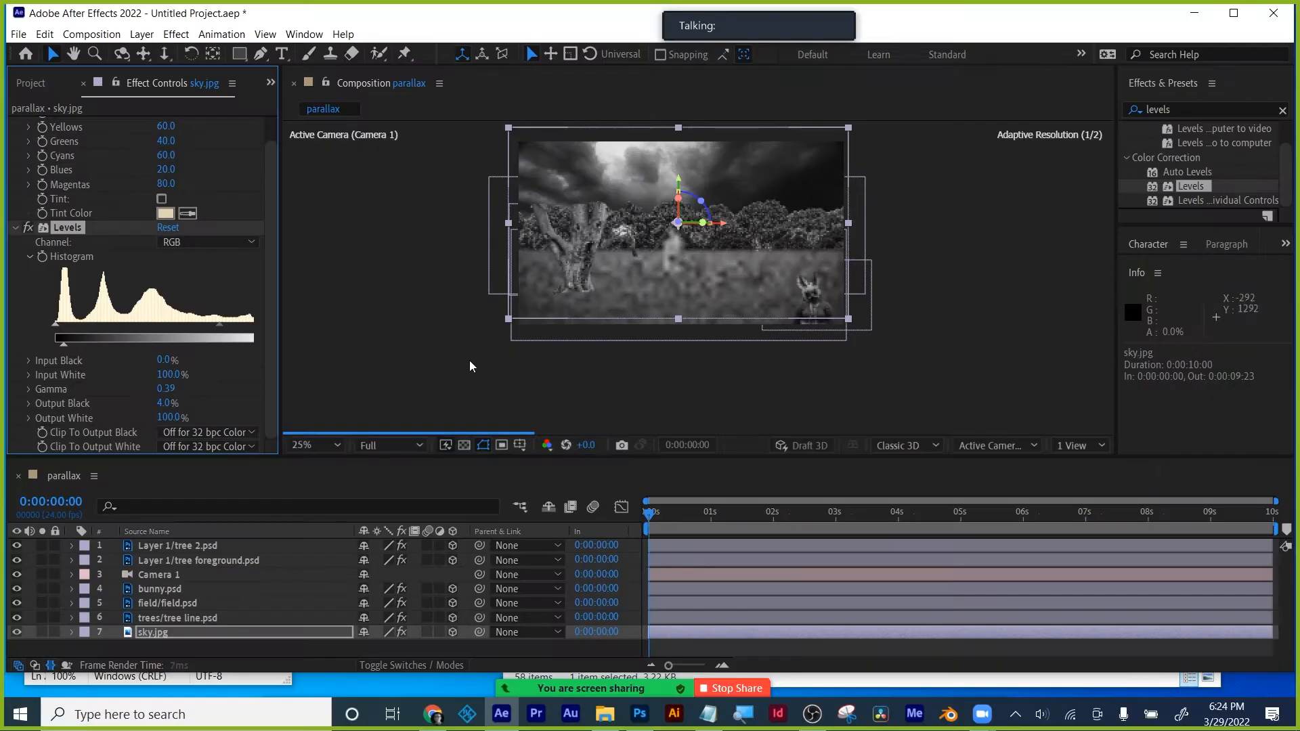
- Fit the composition in the viewer and collapse the Levels and Black & White settings
click(340, 444)
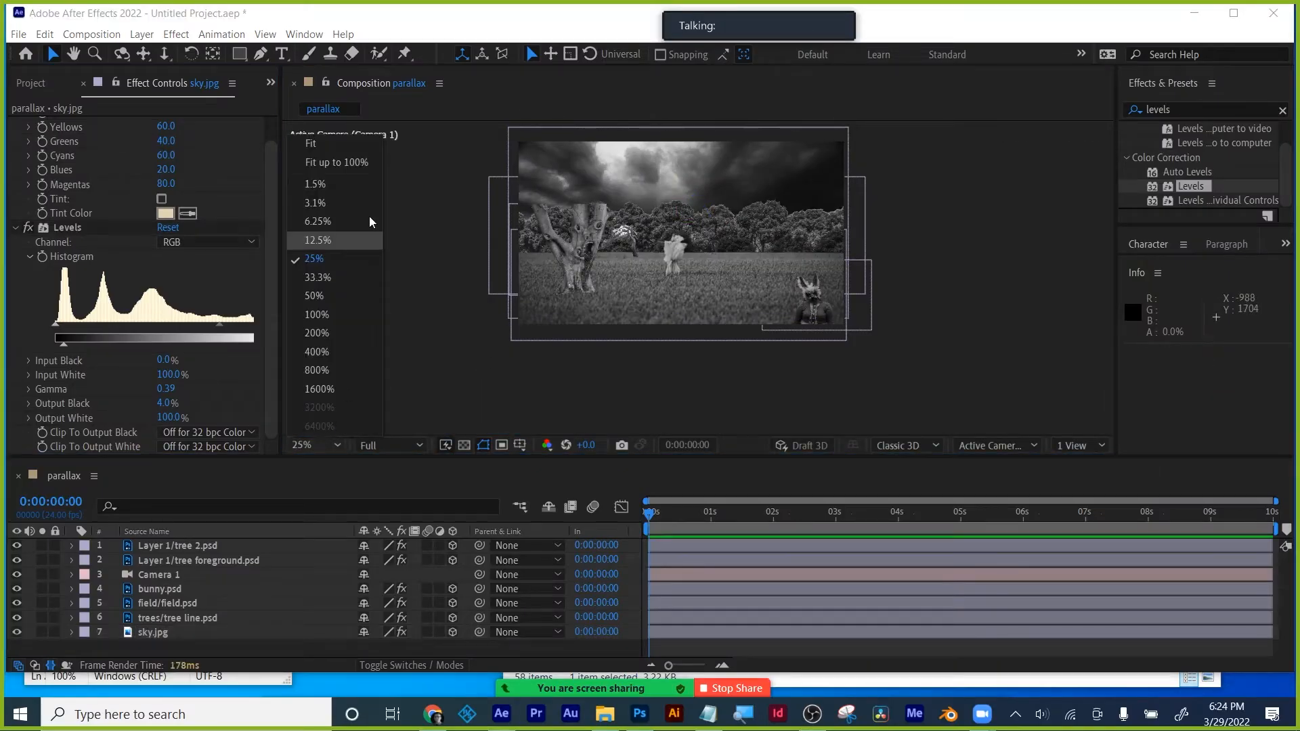
click(357, 140)
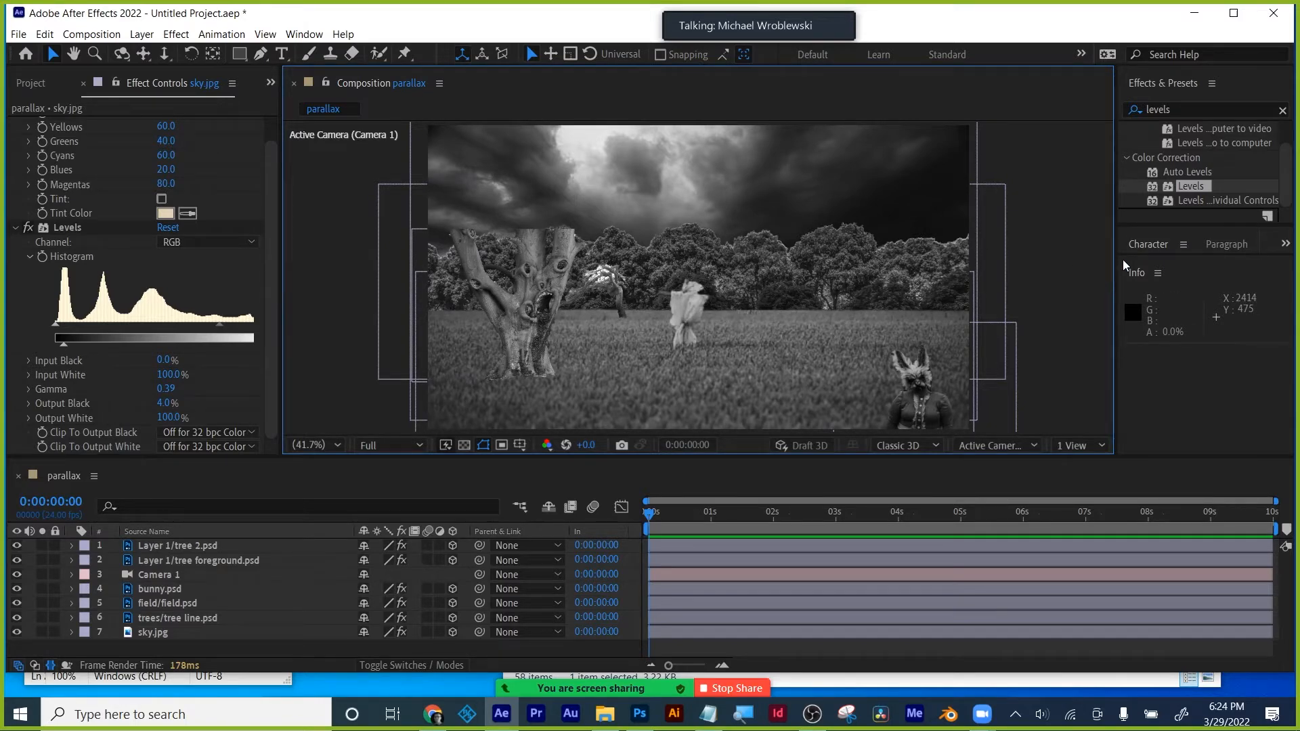
click(15, 228)
click(17, 125)
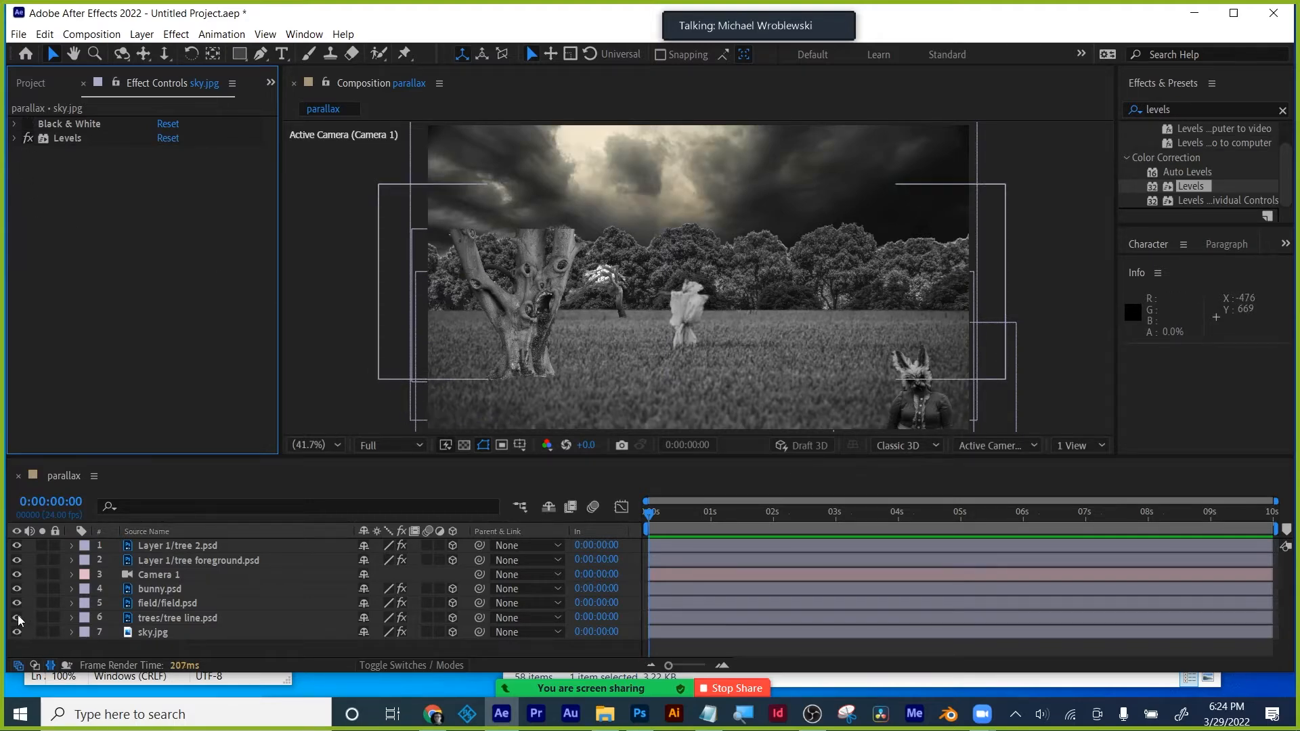
- Turn off Black & White on the tree line, field and bunny layers
click(156, 617)
click(28, 123)
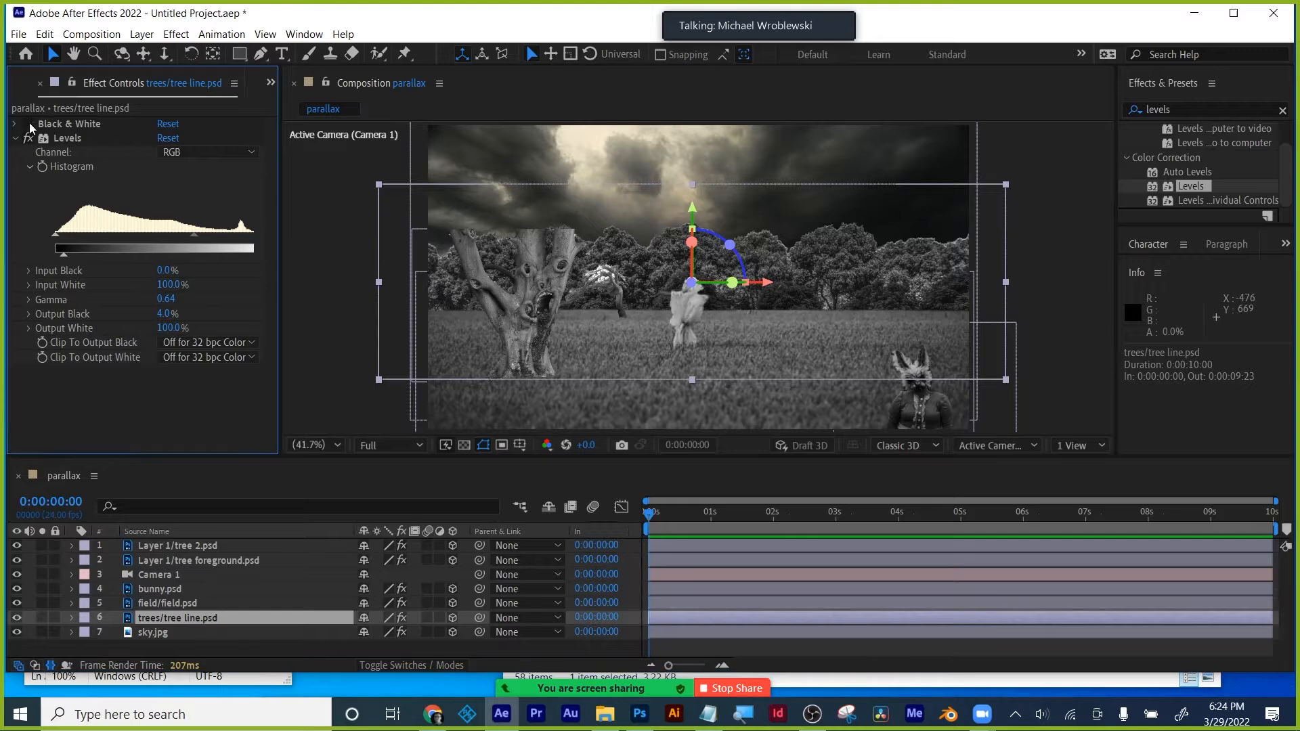
click(15, 138)
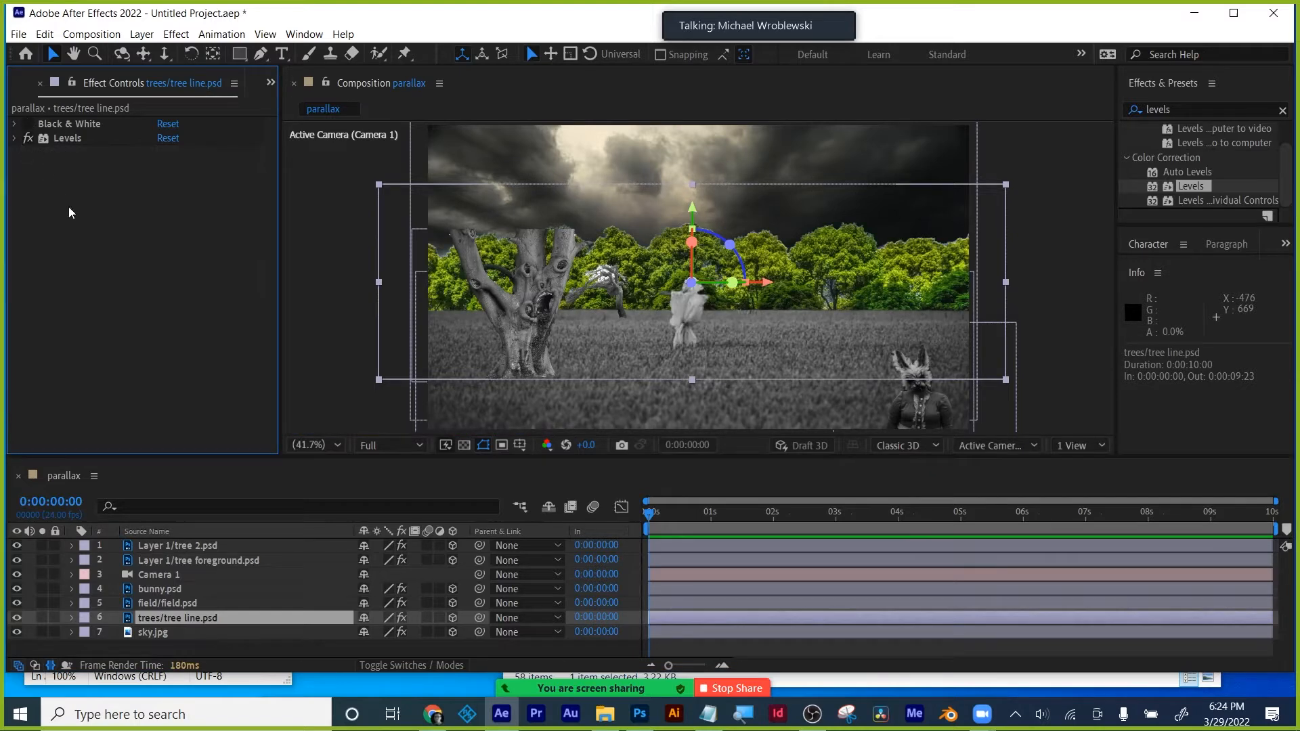
click(161, 599)
click(28, 123)
click(15, 137)
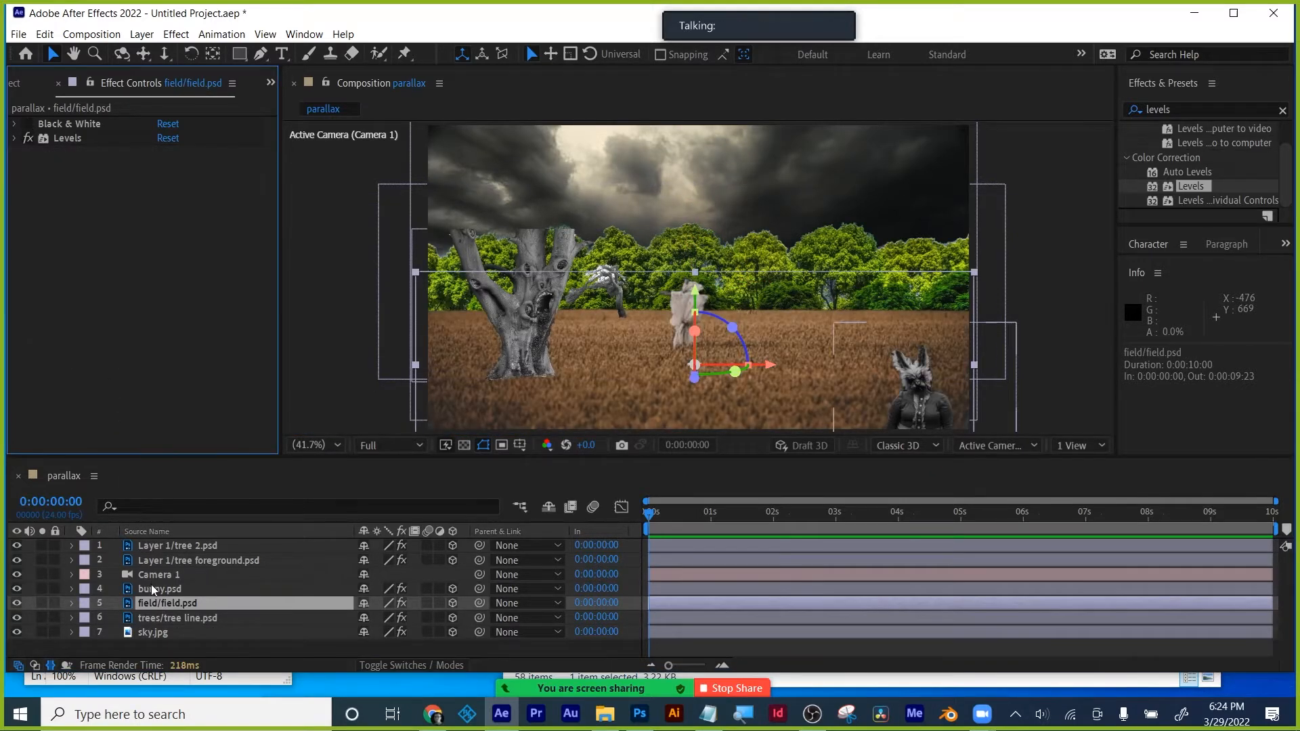
click(153, 586)
click(27, 123)
click(161, 558)
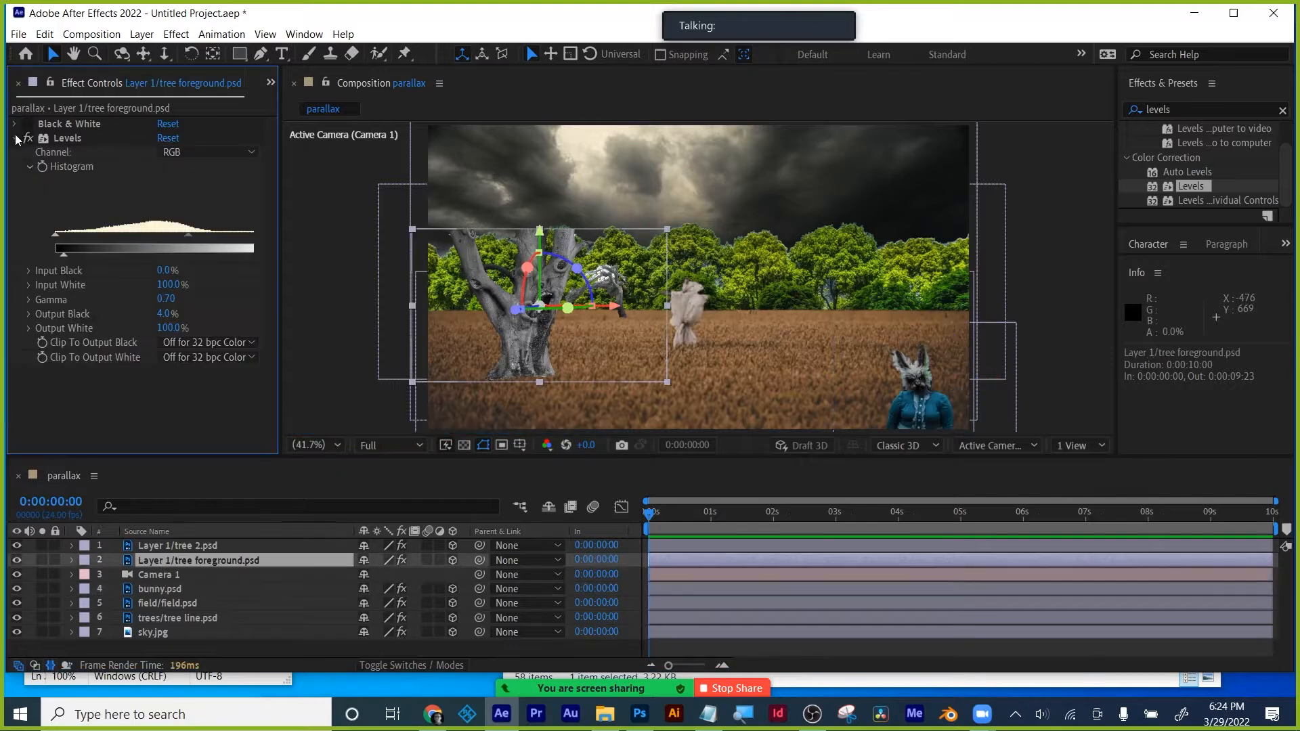
click(161, 544)
click(15, 137)
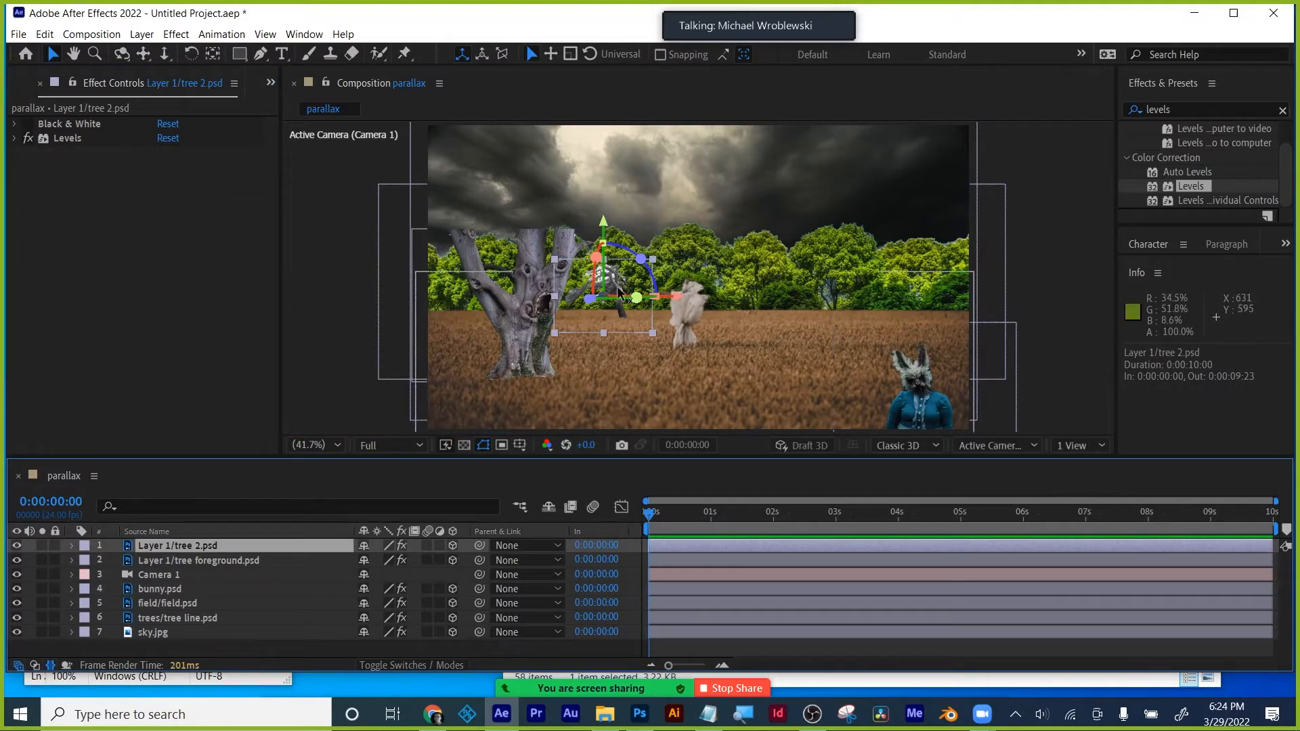
- Apply the Hue/Saturation effect to the tree line layer
click(155, 618)
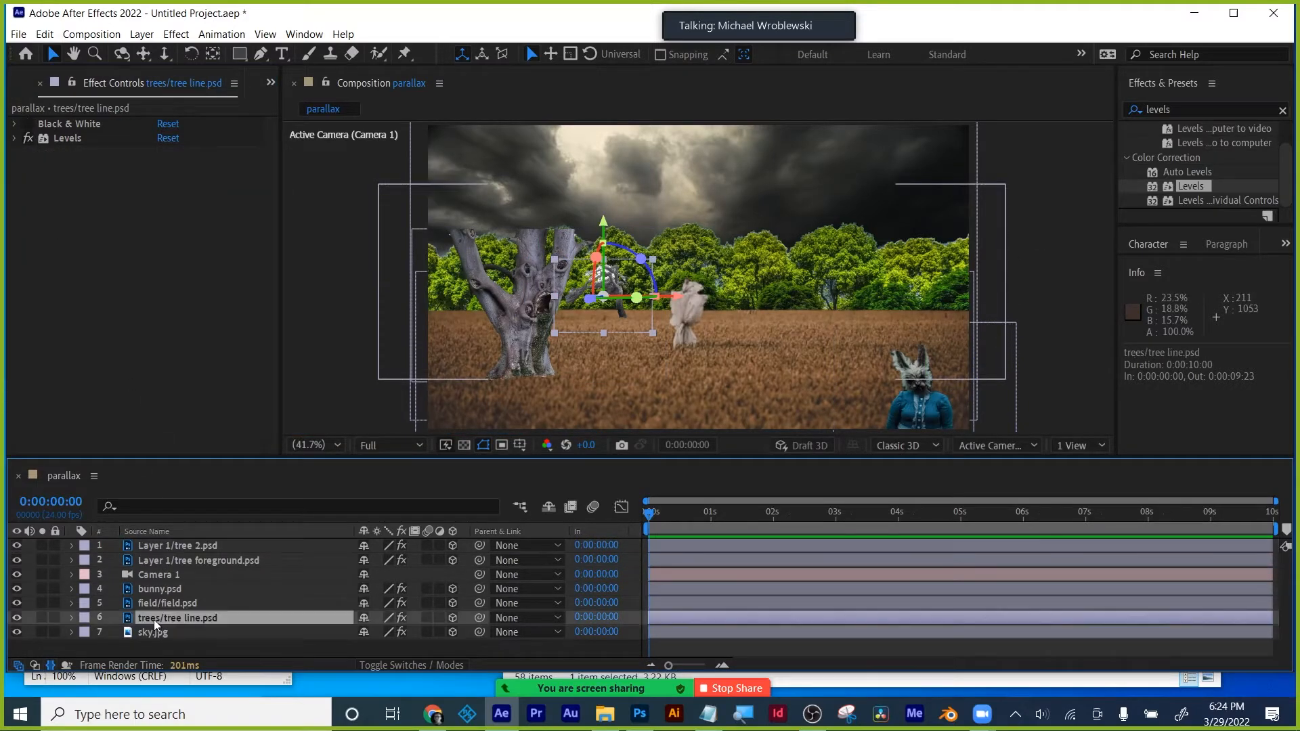
click(1198, 107)
text(hue)
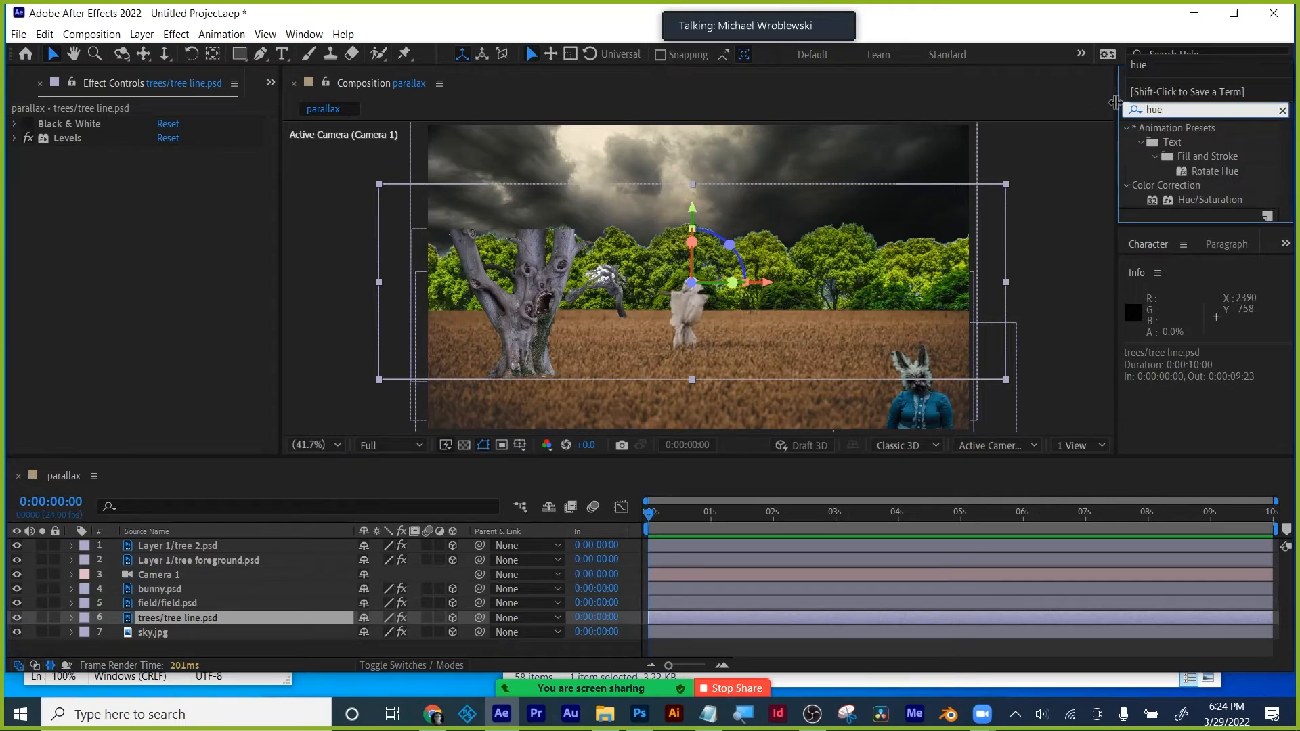
click(1187, 200)
drag(1187, 200, 201, 621)
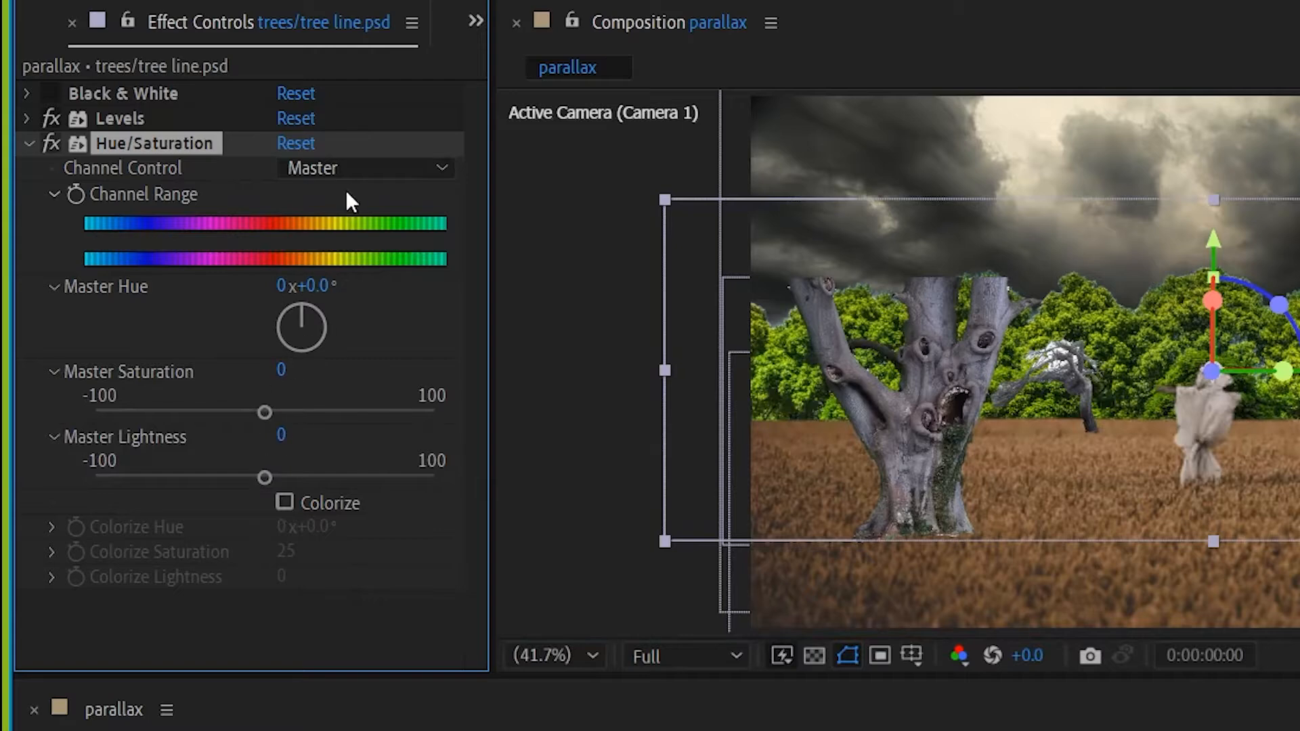
- Lower the tree line's Greens saturation and its Yellows saturation to -72
click(345, 168)
click(351, 283)
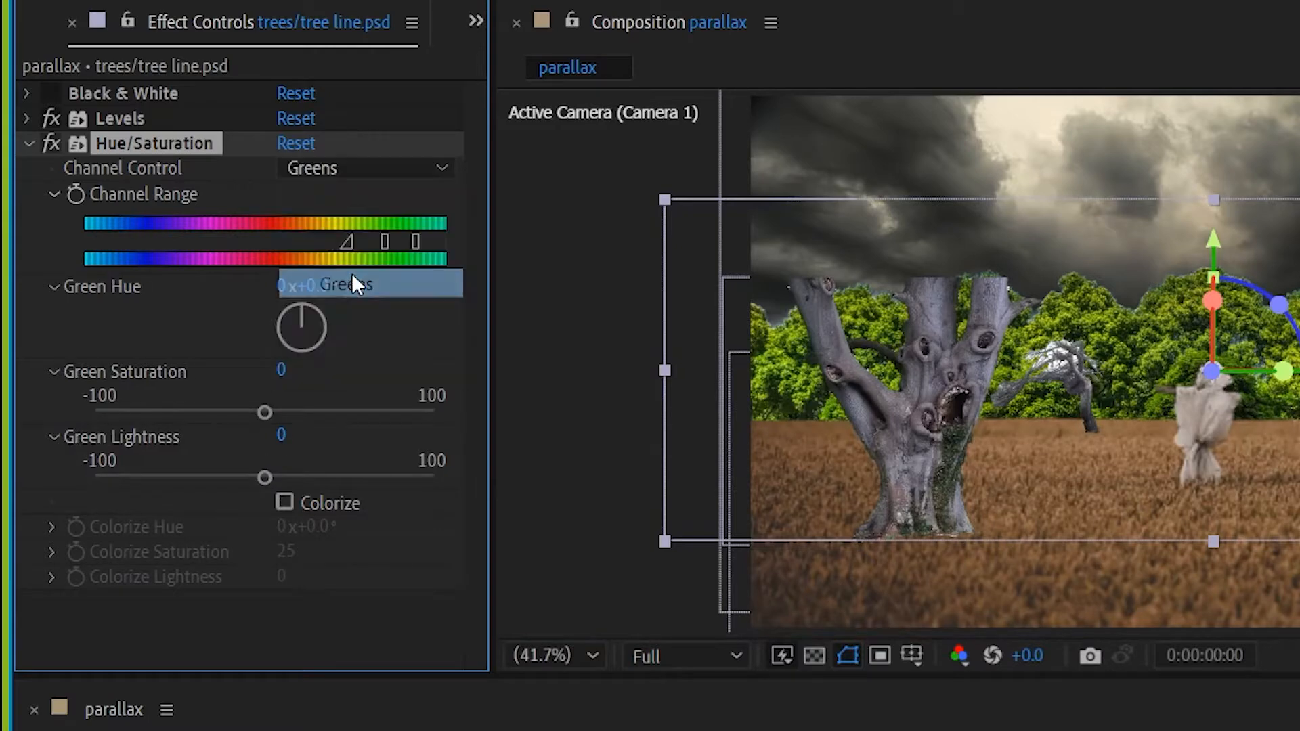
drag(264, 412, 129, 423)
click(327, 169)
click(325, 252)
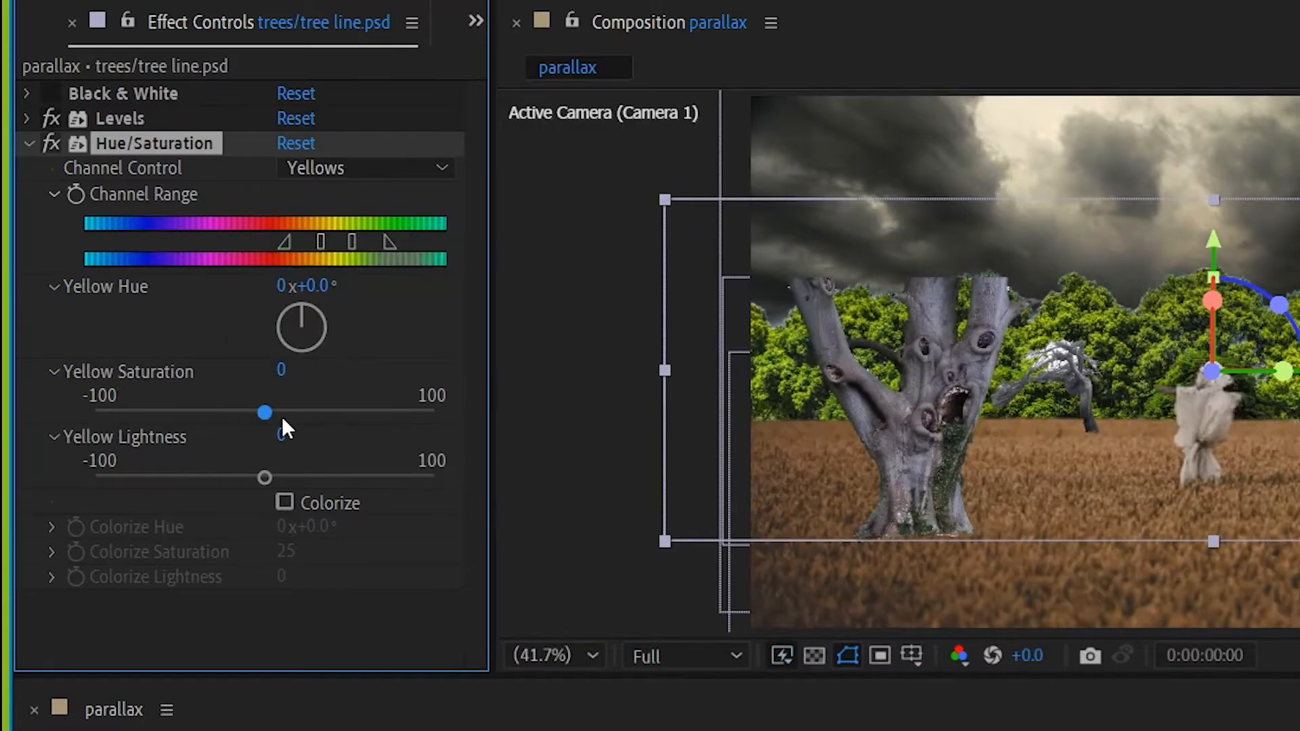
drag(266, 412, 144, 414)
click(534, 553)
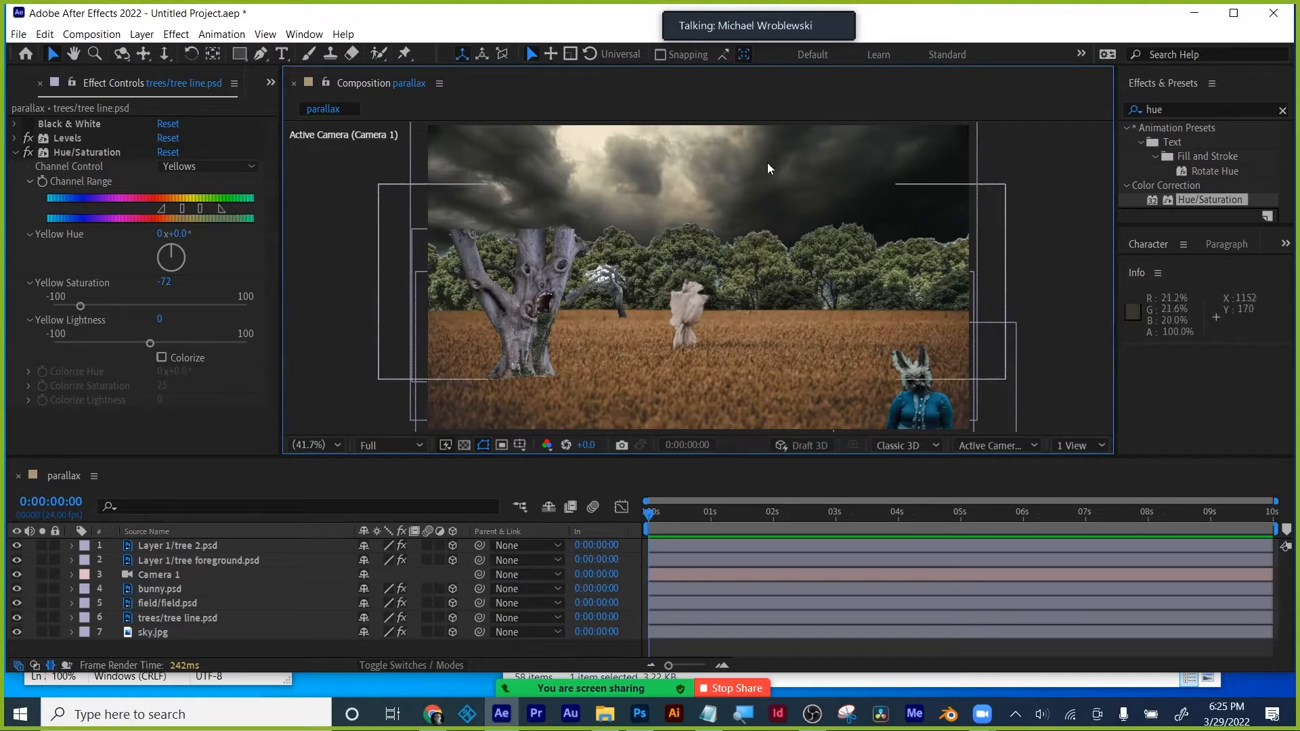
click(152, 631)
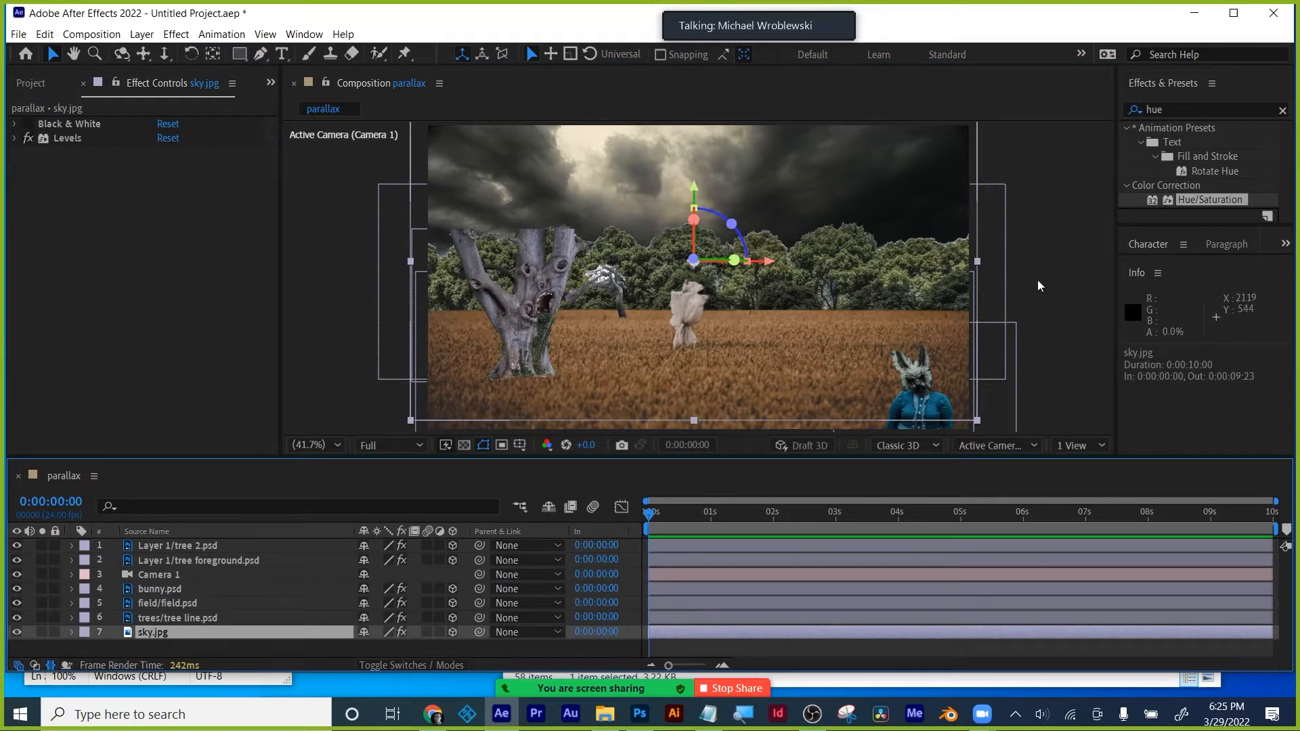
- Add Hue/Saturation to sky.jpg with Master Saturation -23
drag(1208, 195, 185, 631)
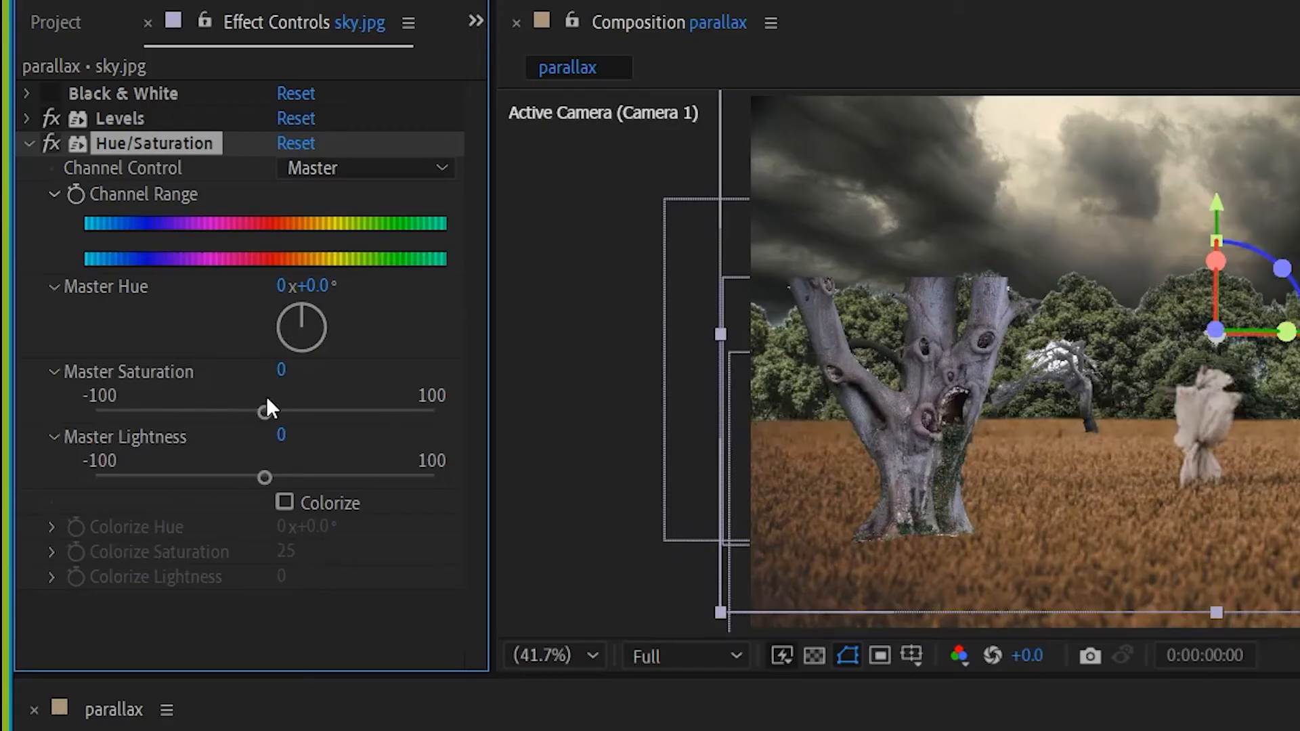
drag(261, 413, 228, 420)
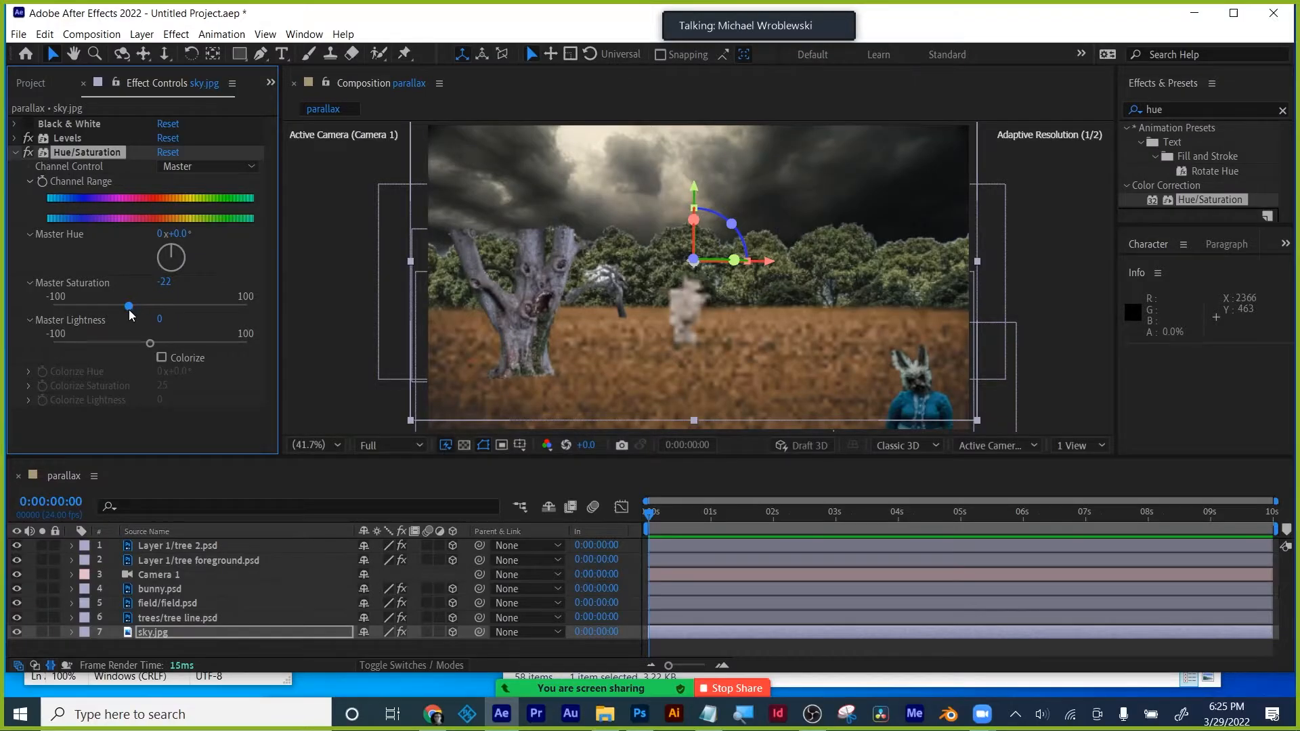
drag(129, 310, 128, 310)
click(314, 411)
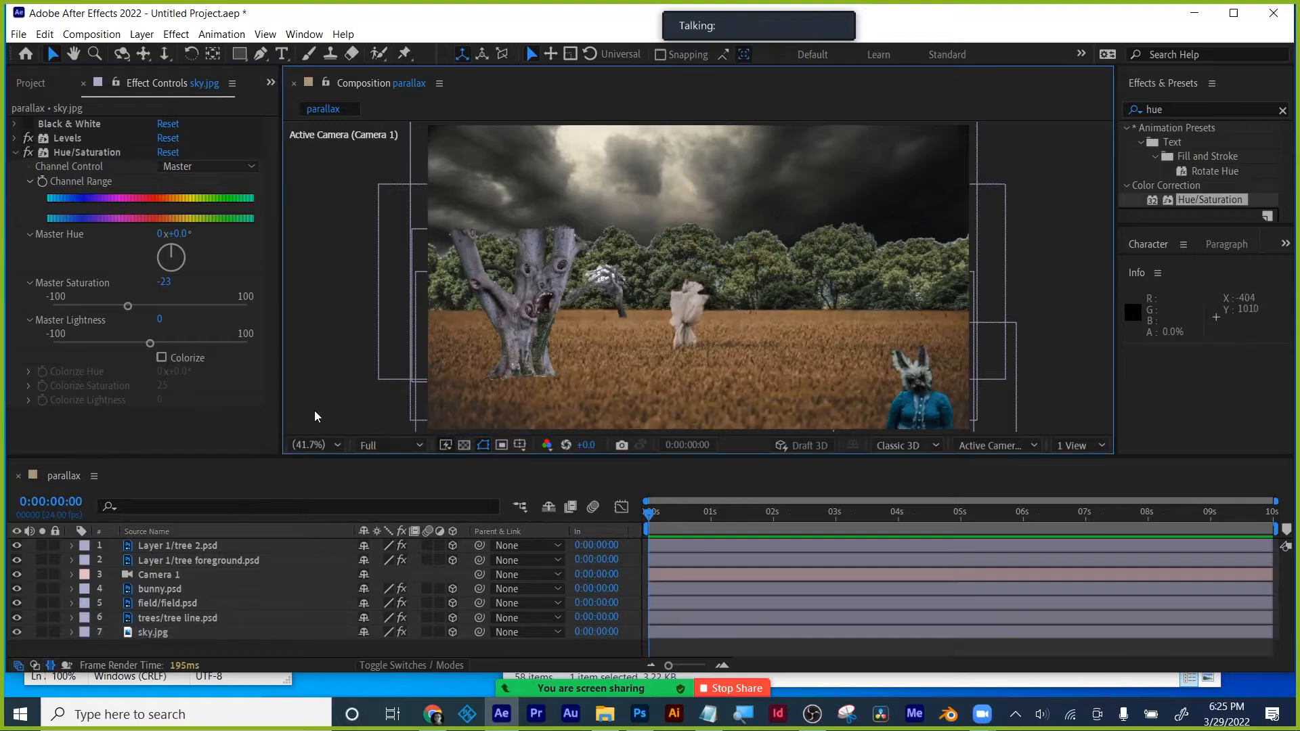
click(15, 152)
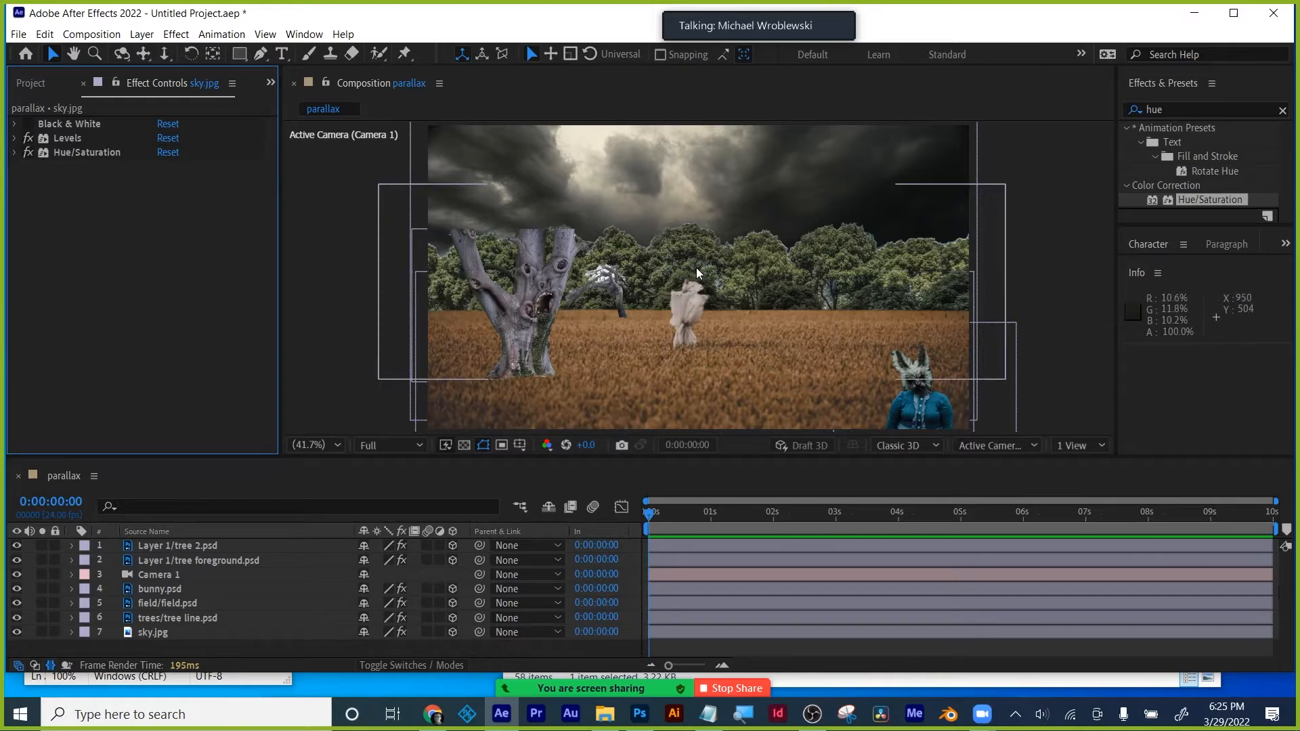
- Add a Gaussian Blur to sky.jpg with Blurriness 45
click(154, 634)
drag(1174, 109, 1085, 105)
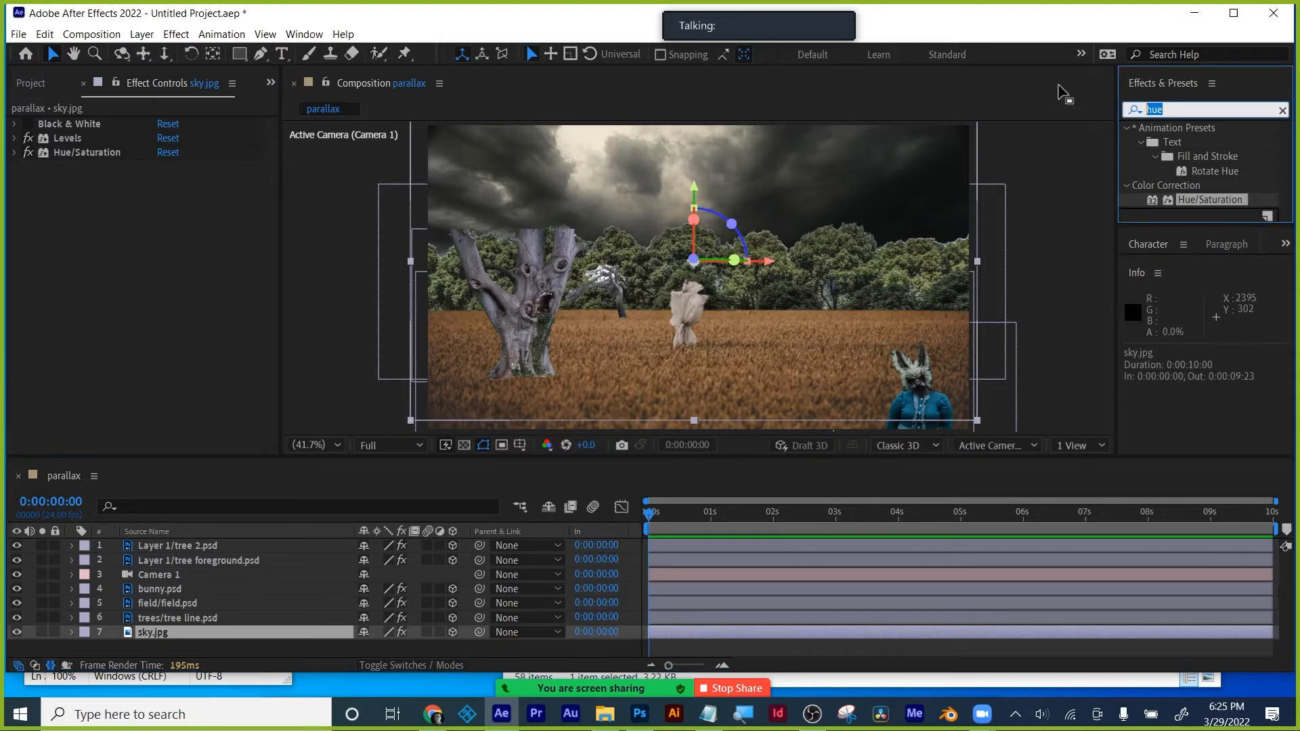
text(gaus)
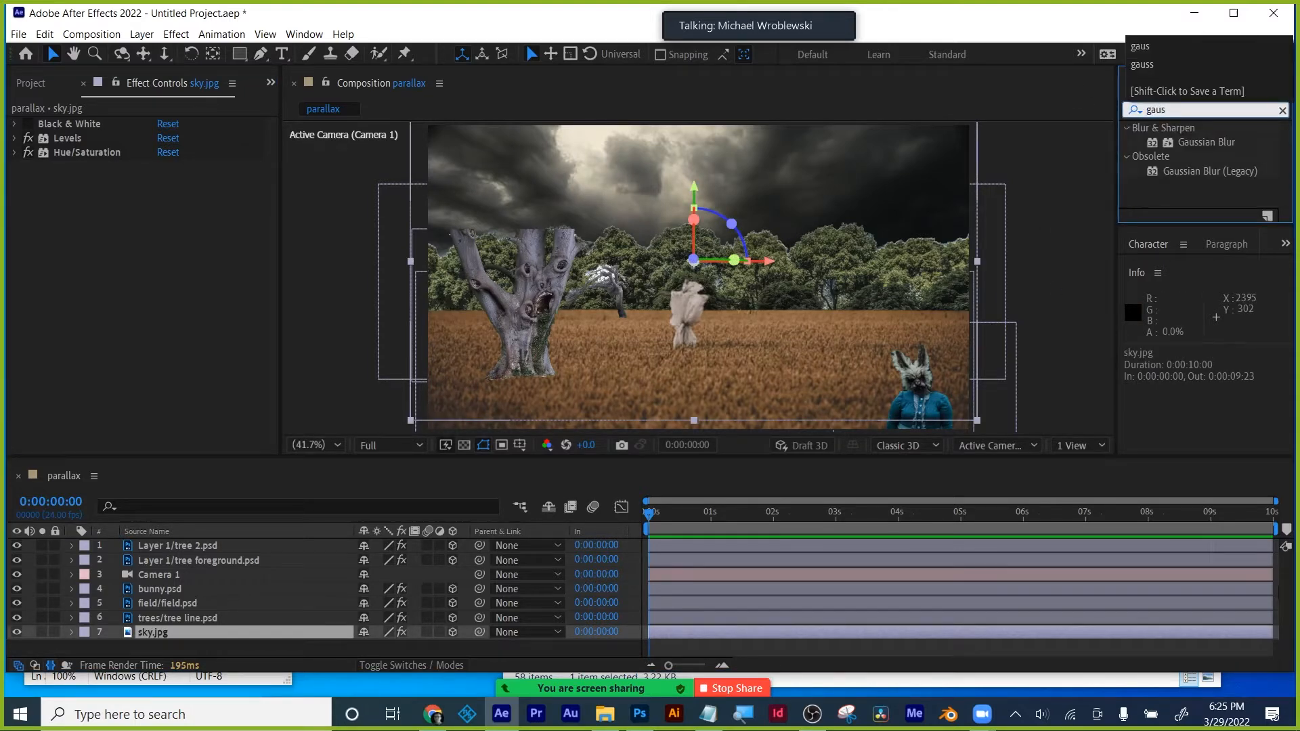
drag(1204, 142, 167, 631)
drag(163, 180, 298, 174)
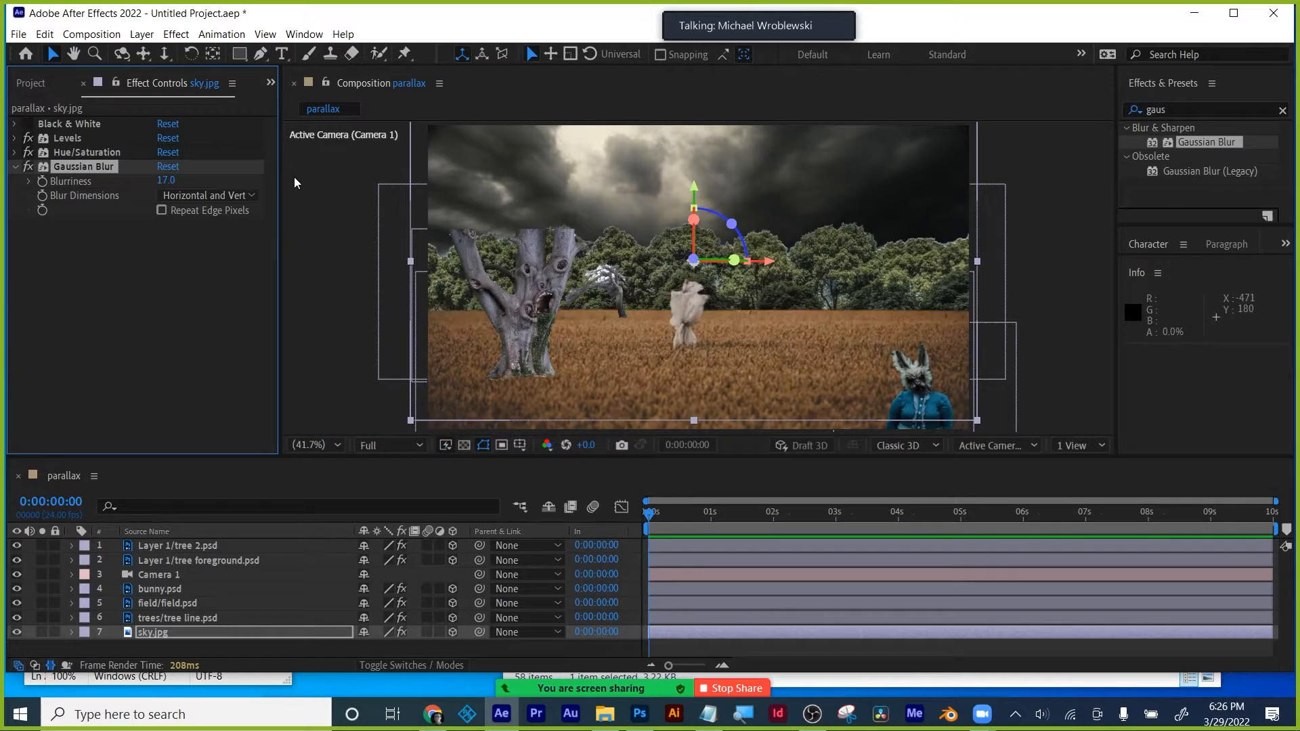
drag(170, 179, 250, 181)
click(168, 181)
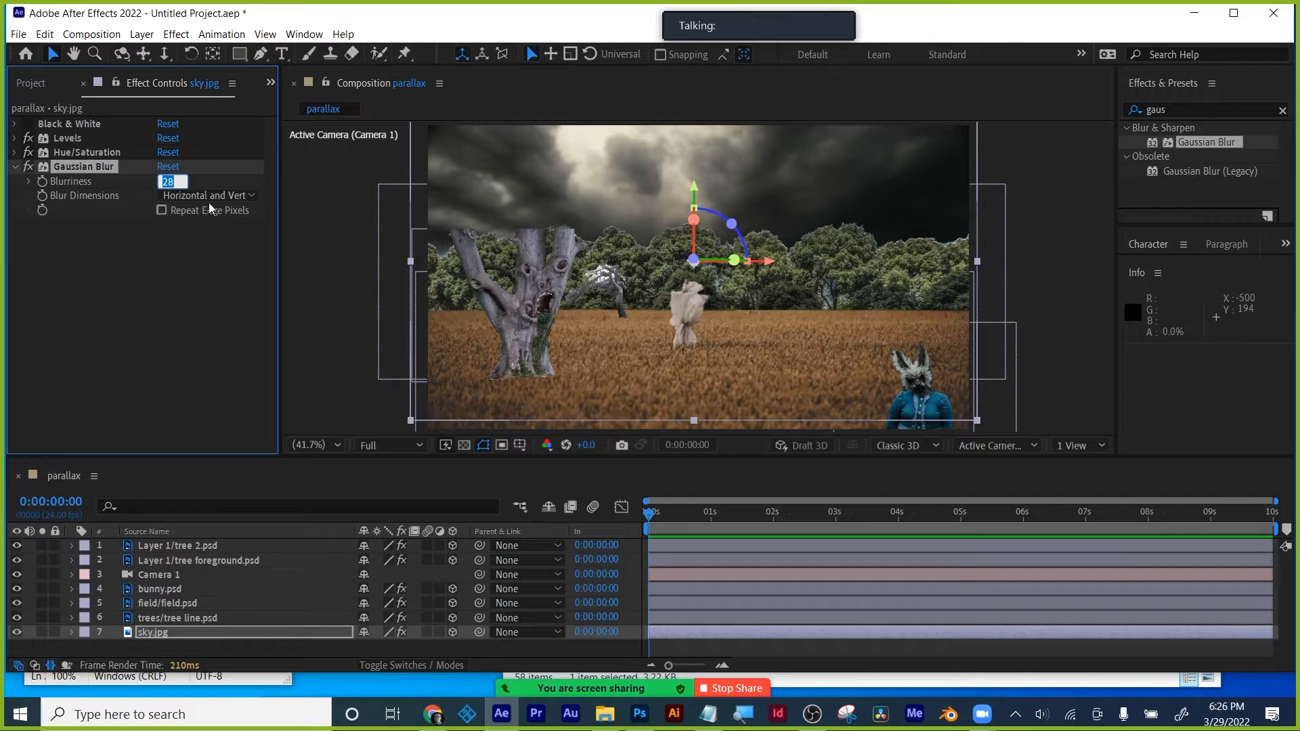
text(45)
key(Return)
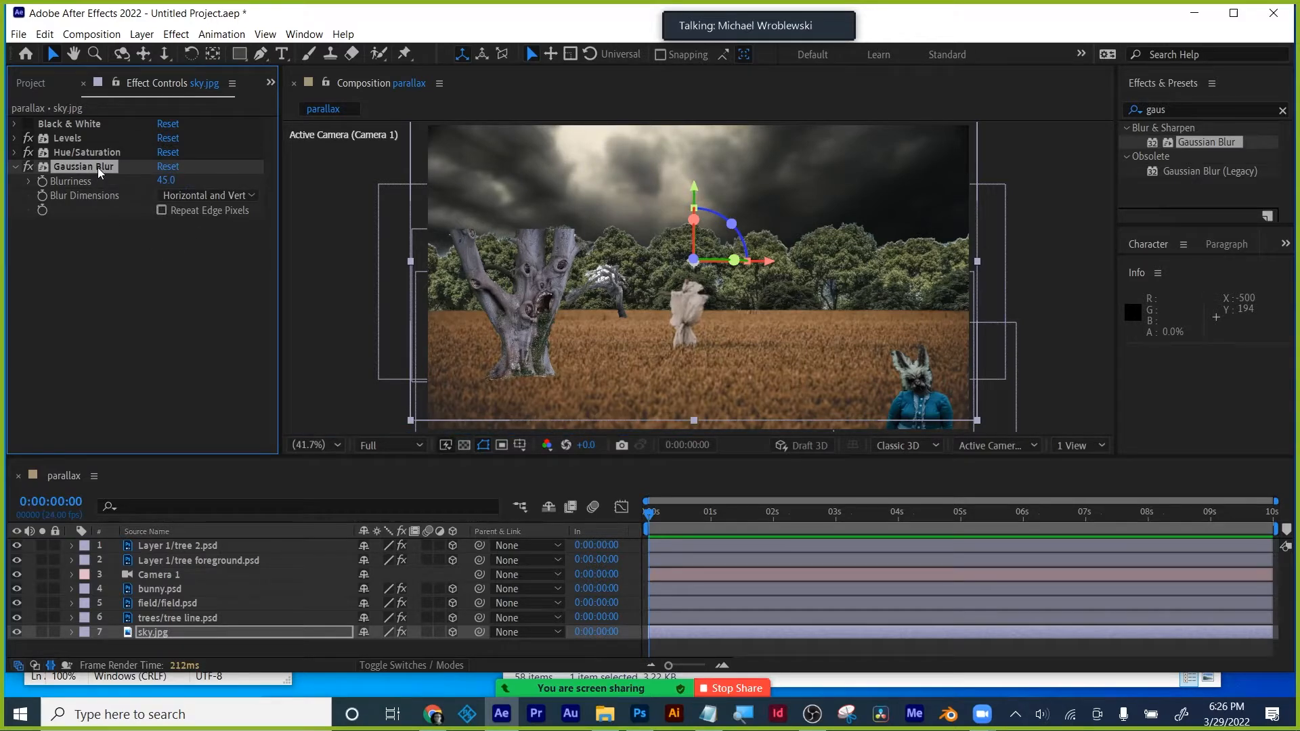
- Paste a Gaussian Blur onto the tree line with Blurriness 30
click(178, 616)
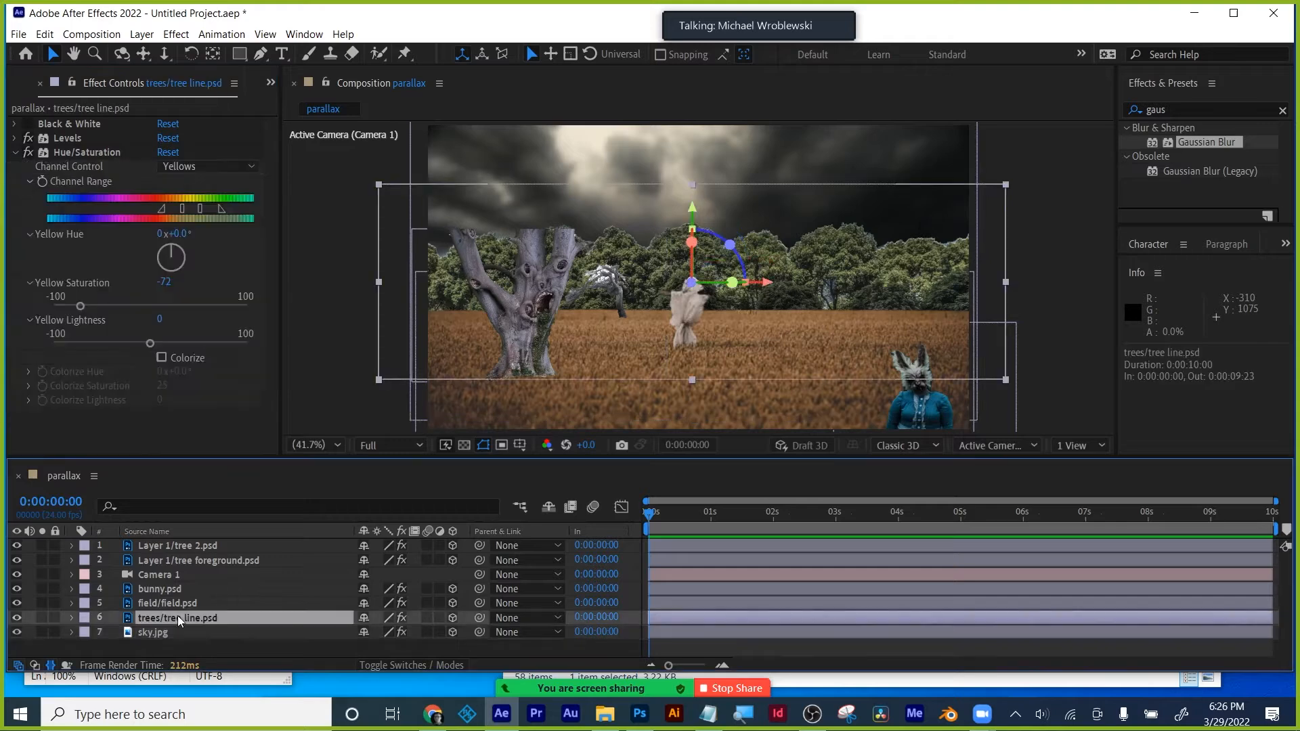
key(ctrl+v)
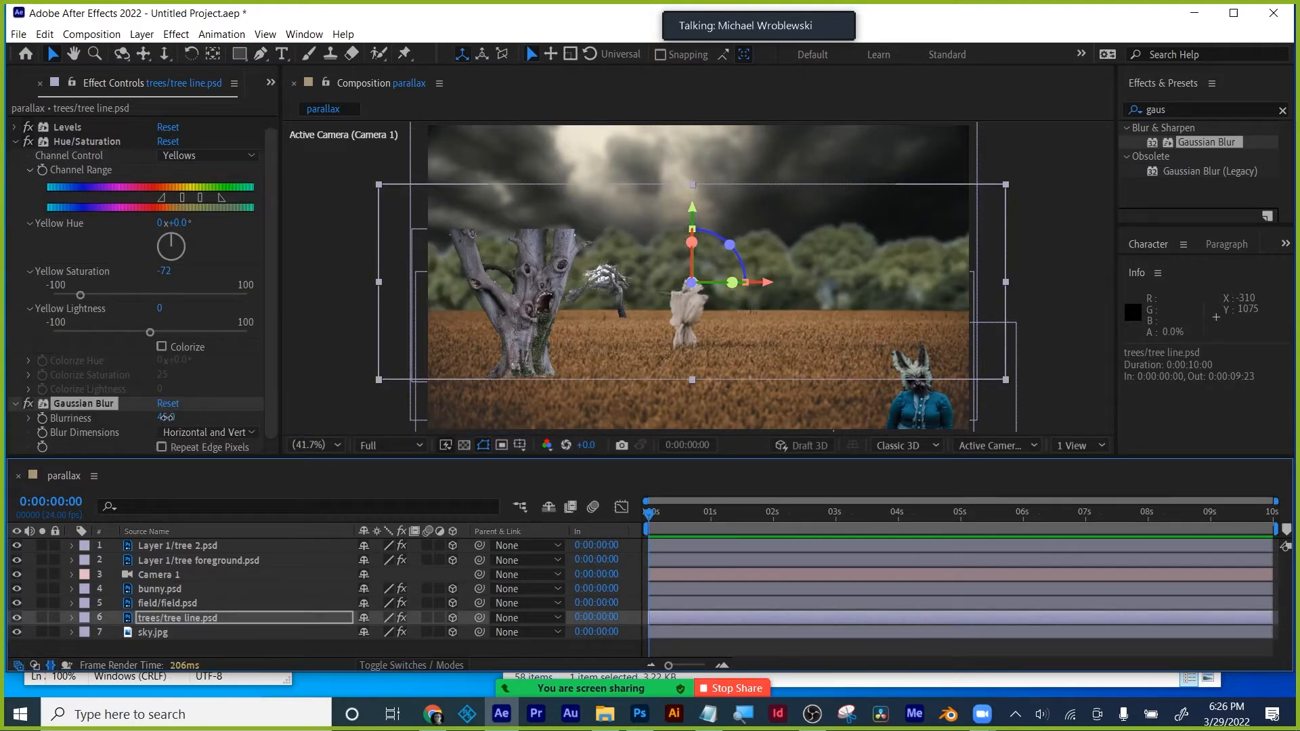
click(166, 417)
text(30)
key(Return)
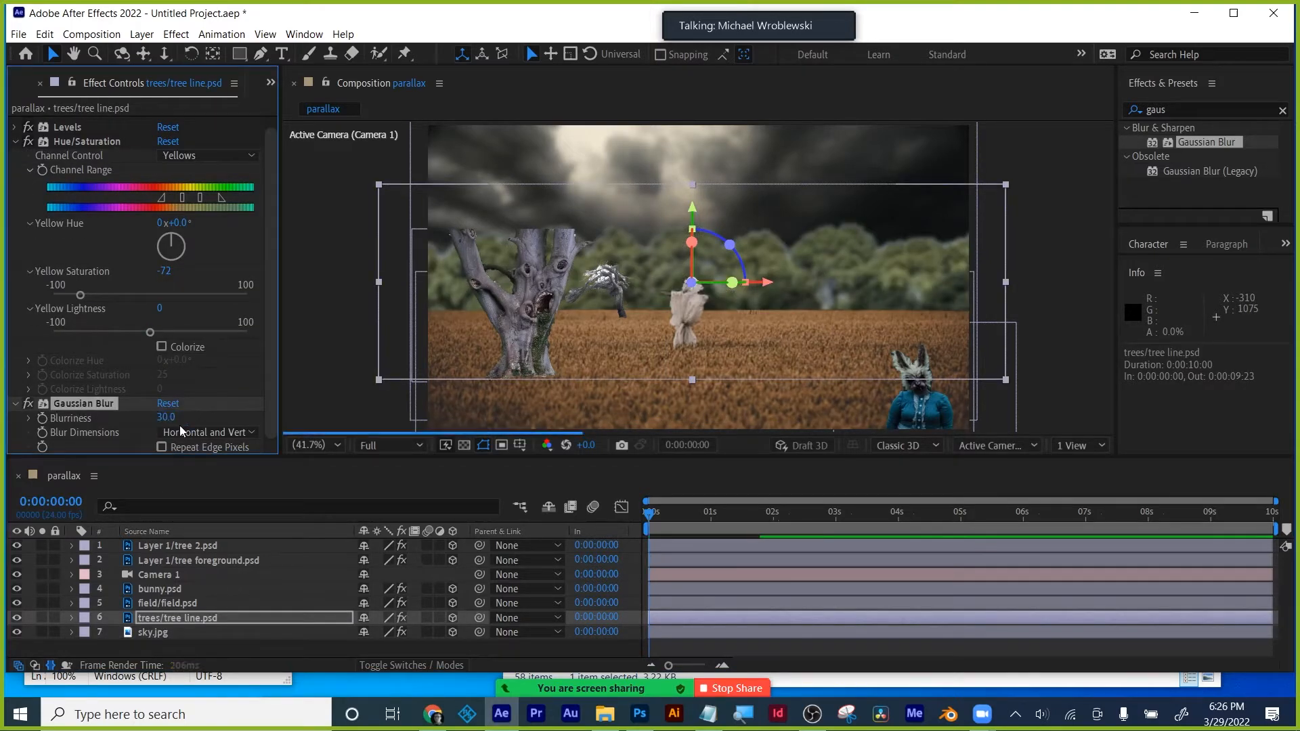
- Give the tree foreground layer a Gaussian Blur of 15
click(152, 607)
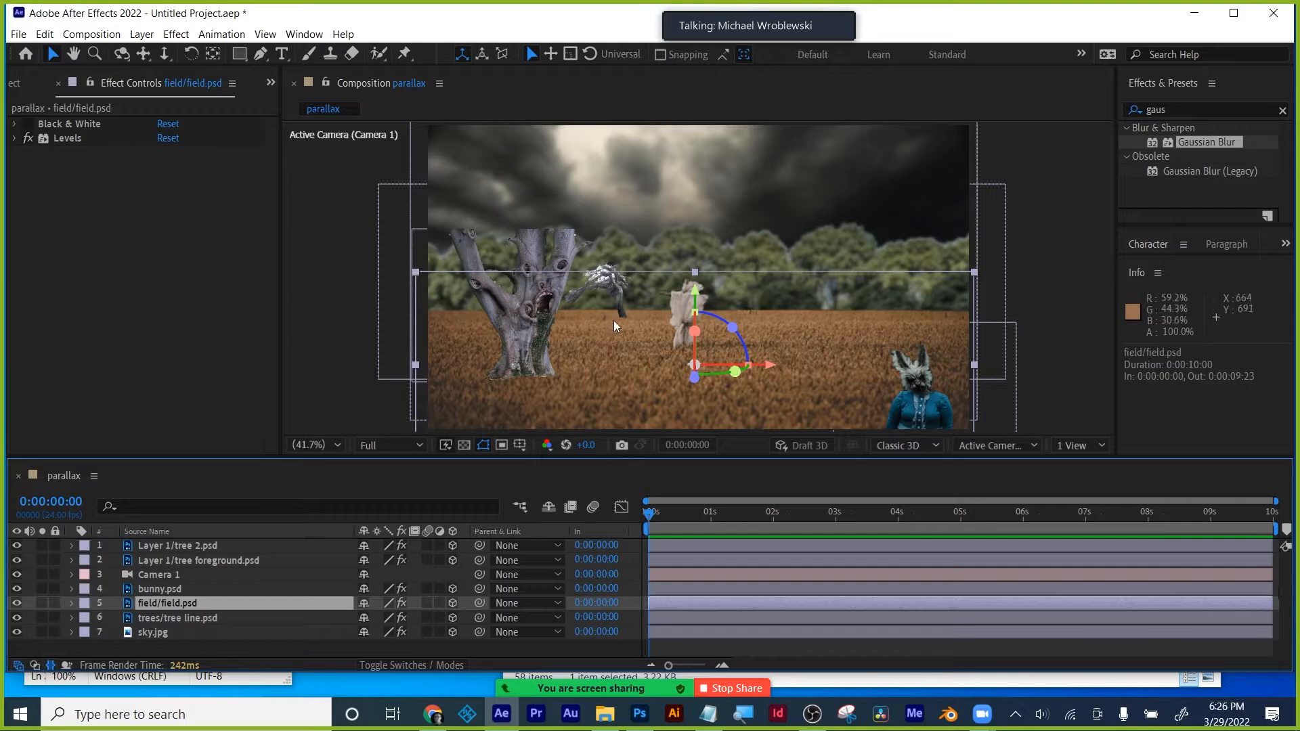
click(180, 620)
click(190, 560)
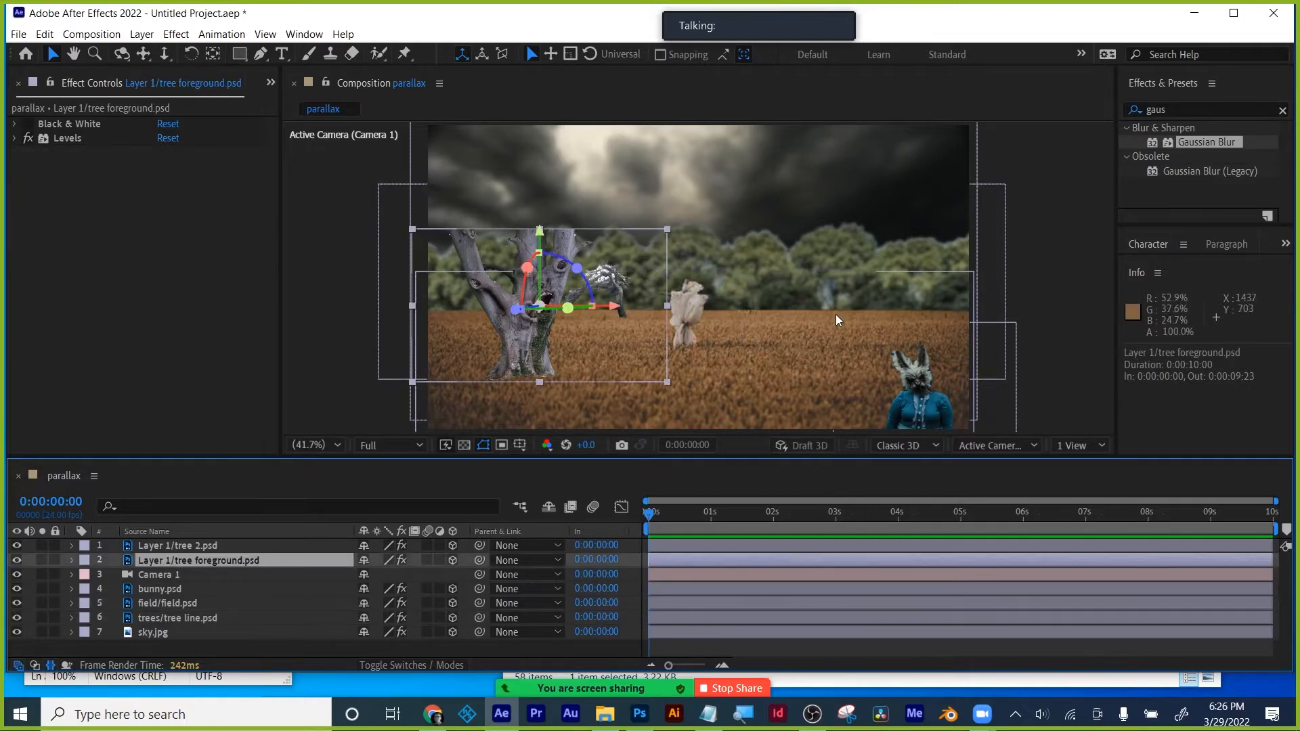
drag(131, 210, 131, 209)
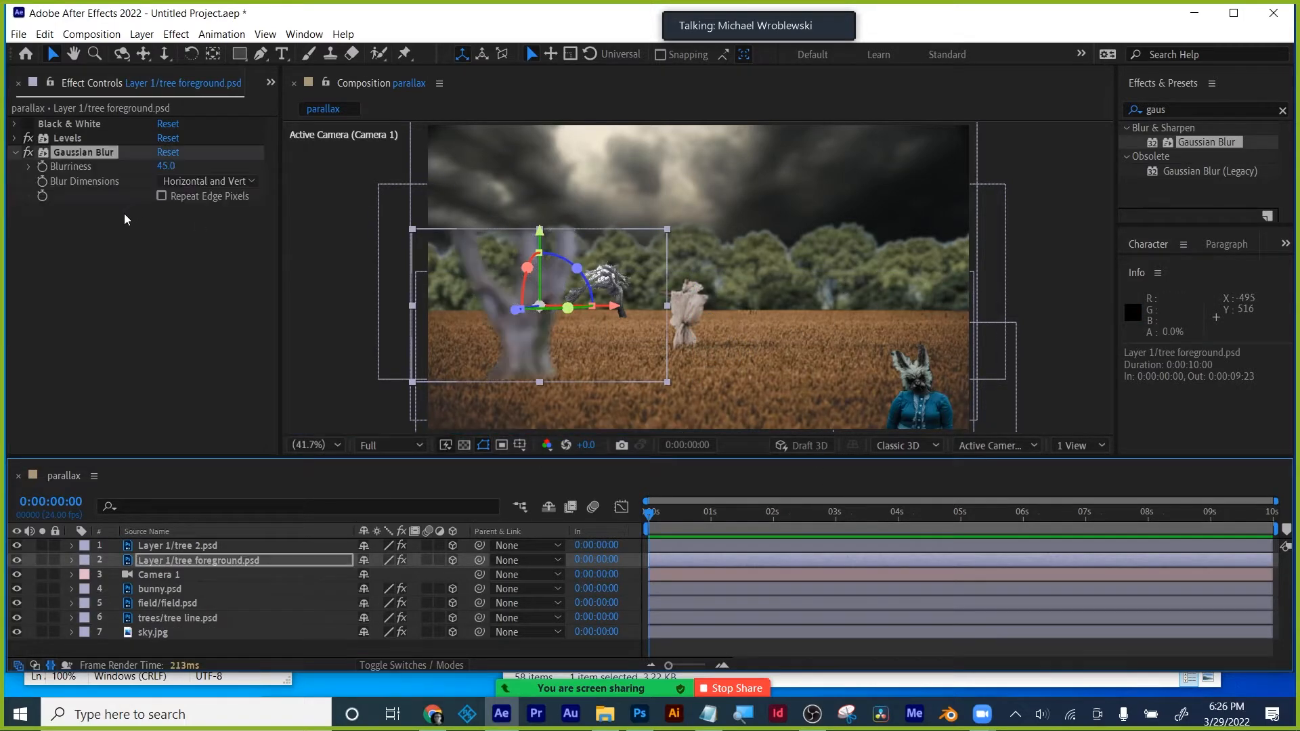
click(173, 167)
text(15)
key(Return)
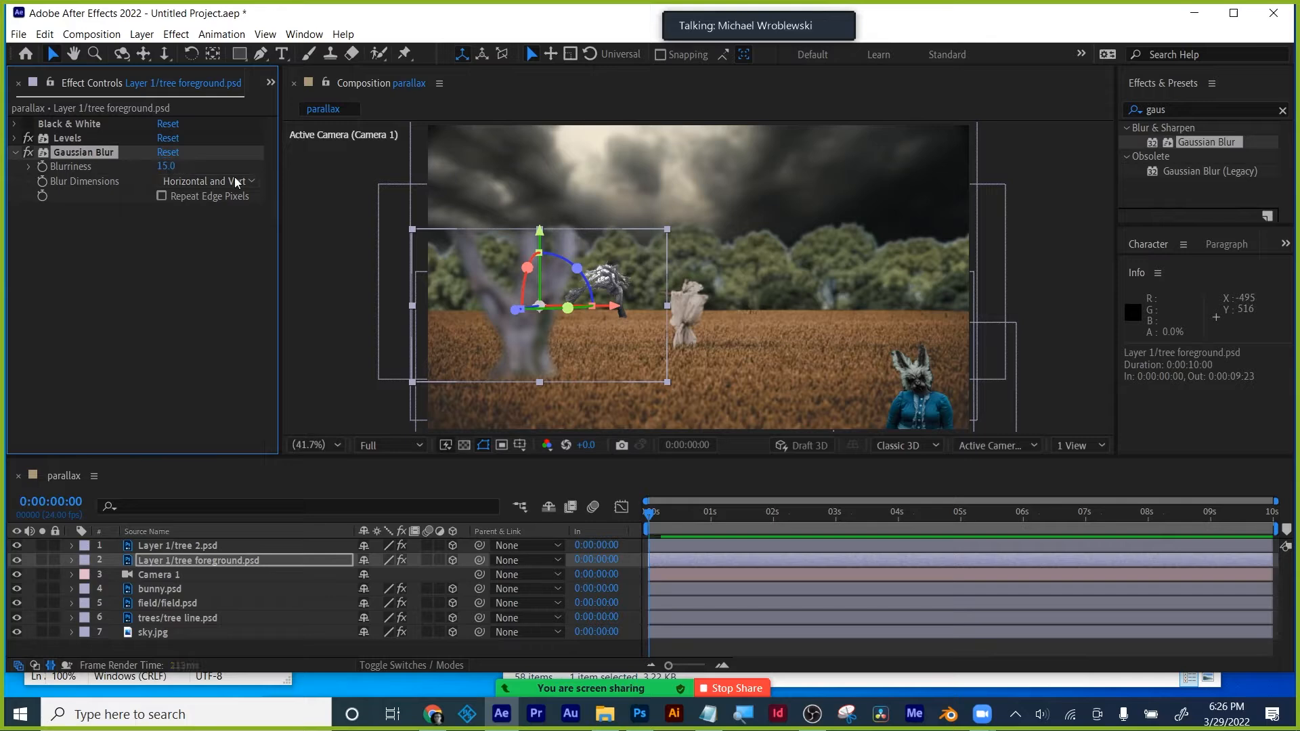
click(378, 434)
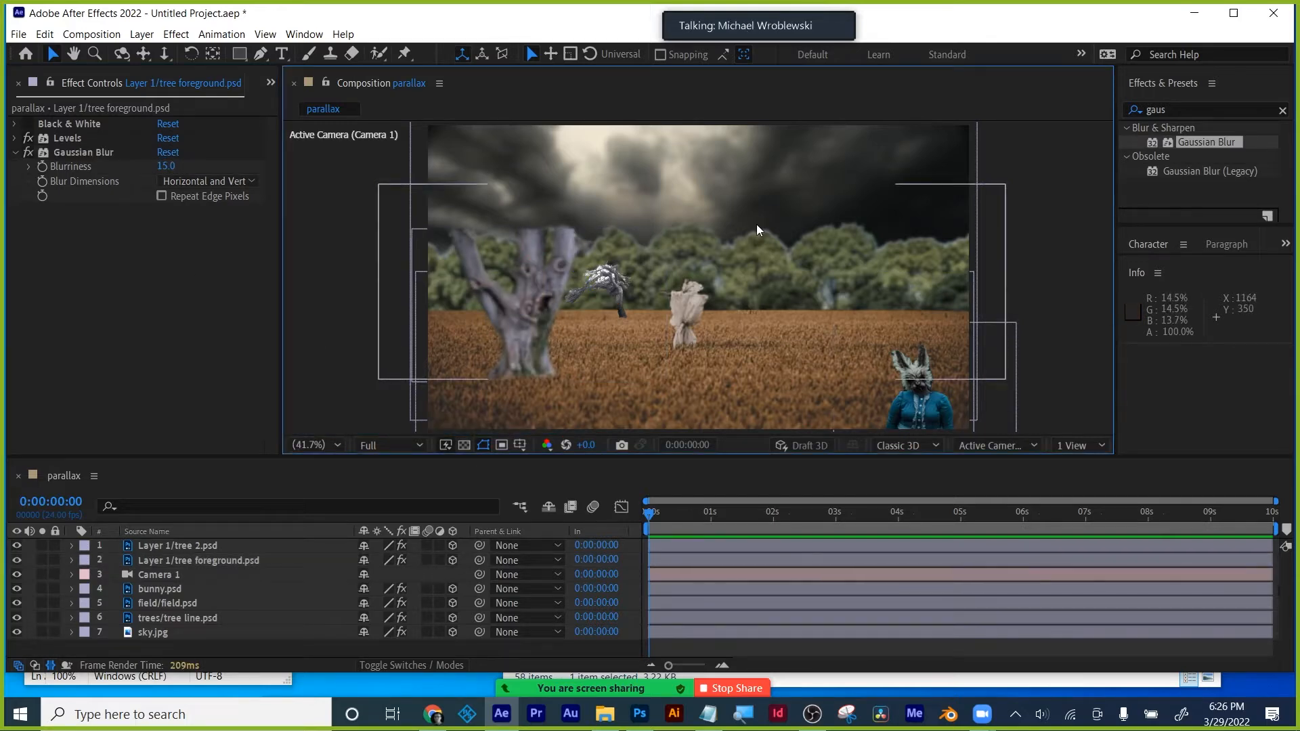
- Give tree 2 a Gaussian Blur of 25 and save the project as Scene.aep
click(614, 288)
click(149, 616)
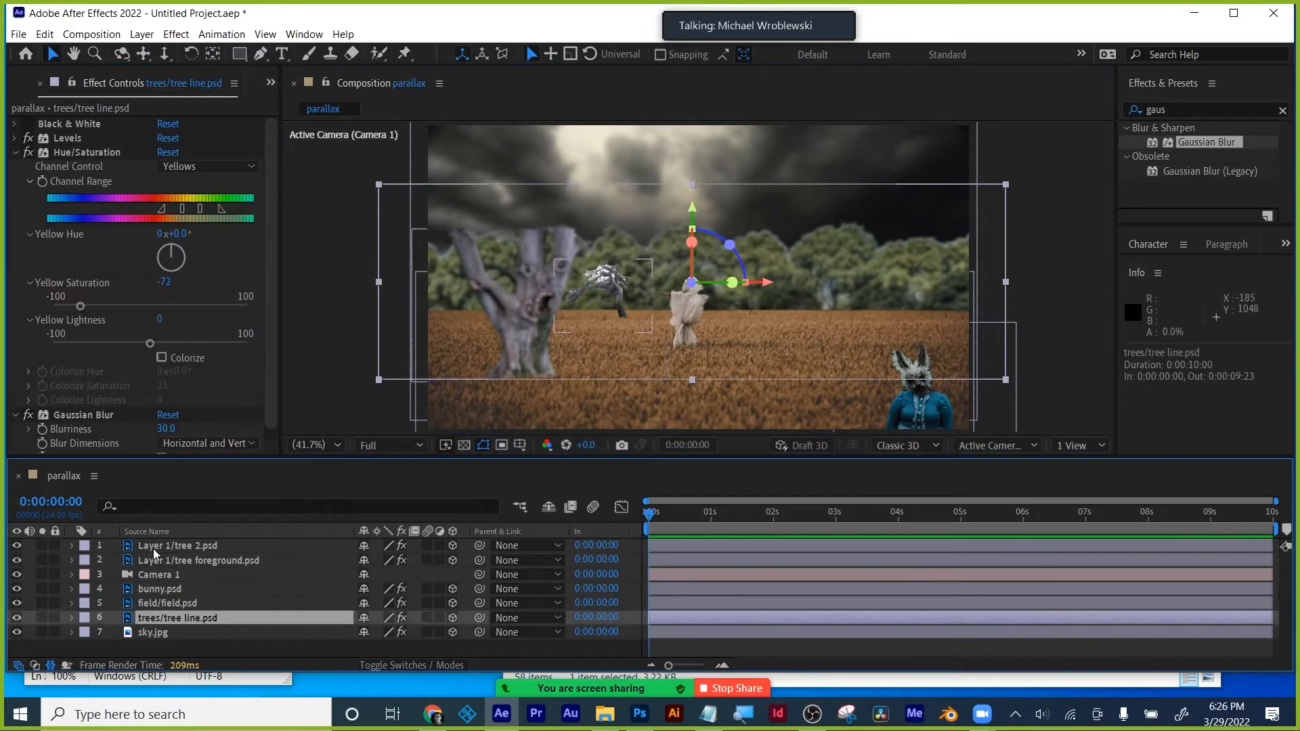
click(155, 547)
key(ctrl+v)
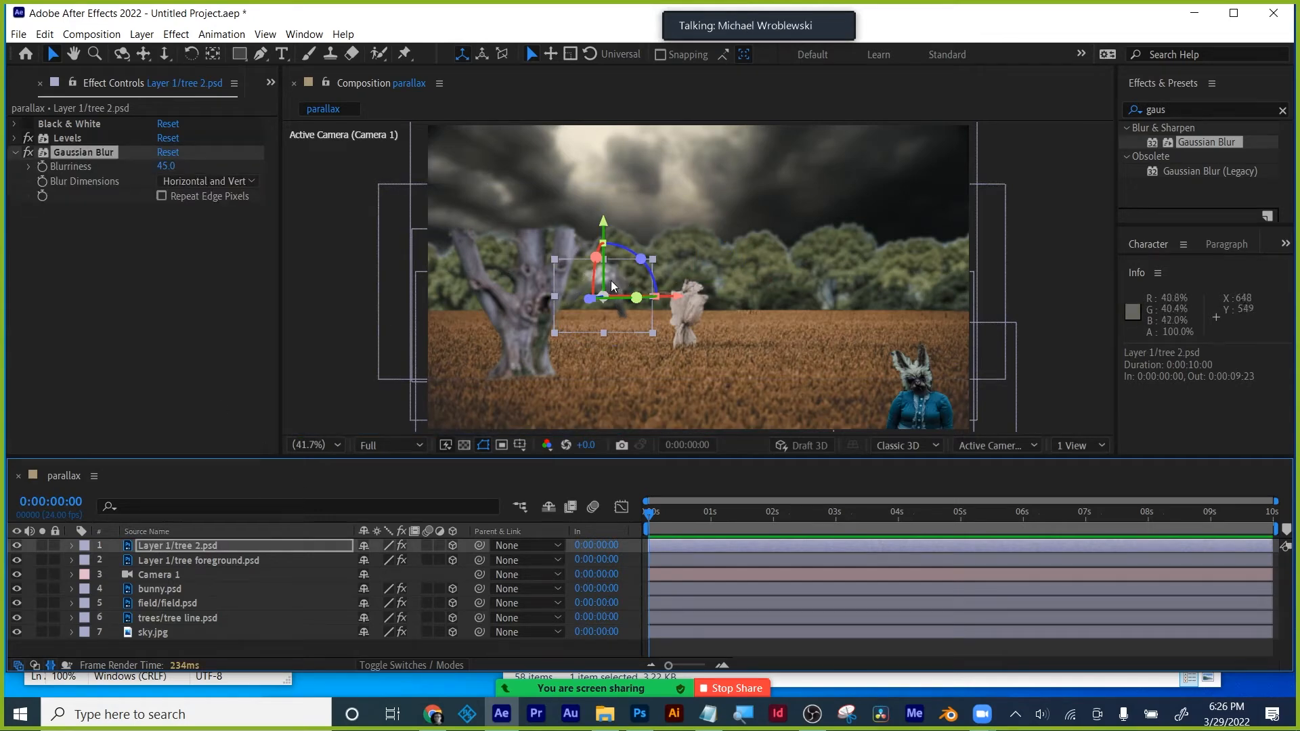
click(166, 166)
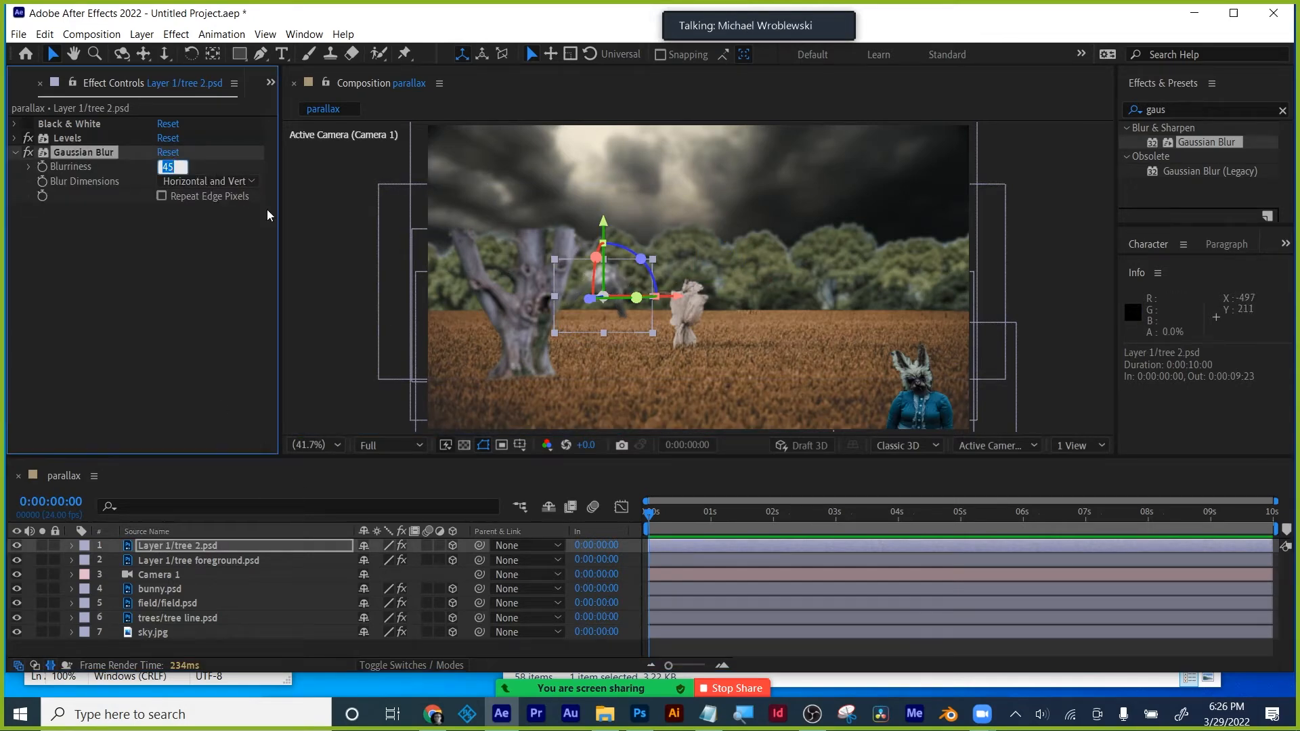
text(25)
key(Return)
click(333, 263)
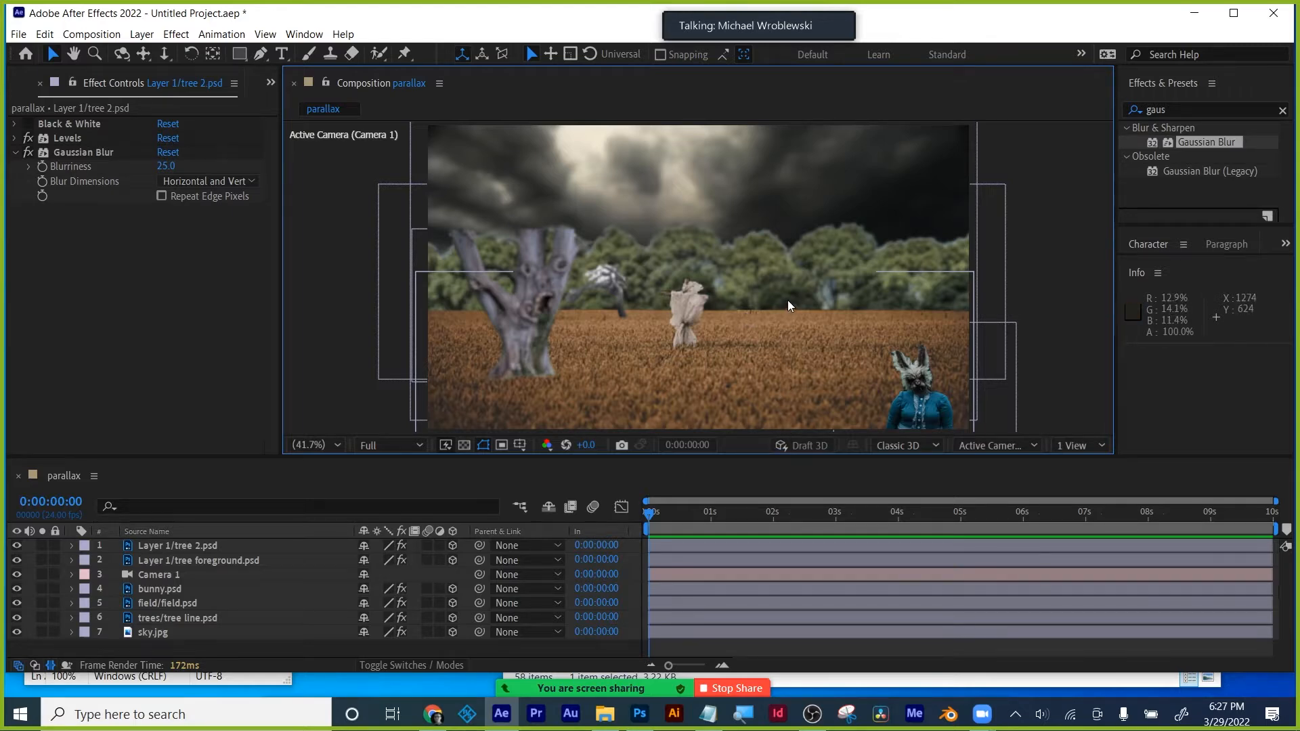
key(ctrl+s)
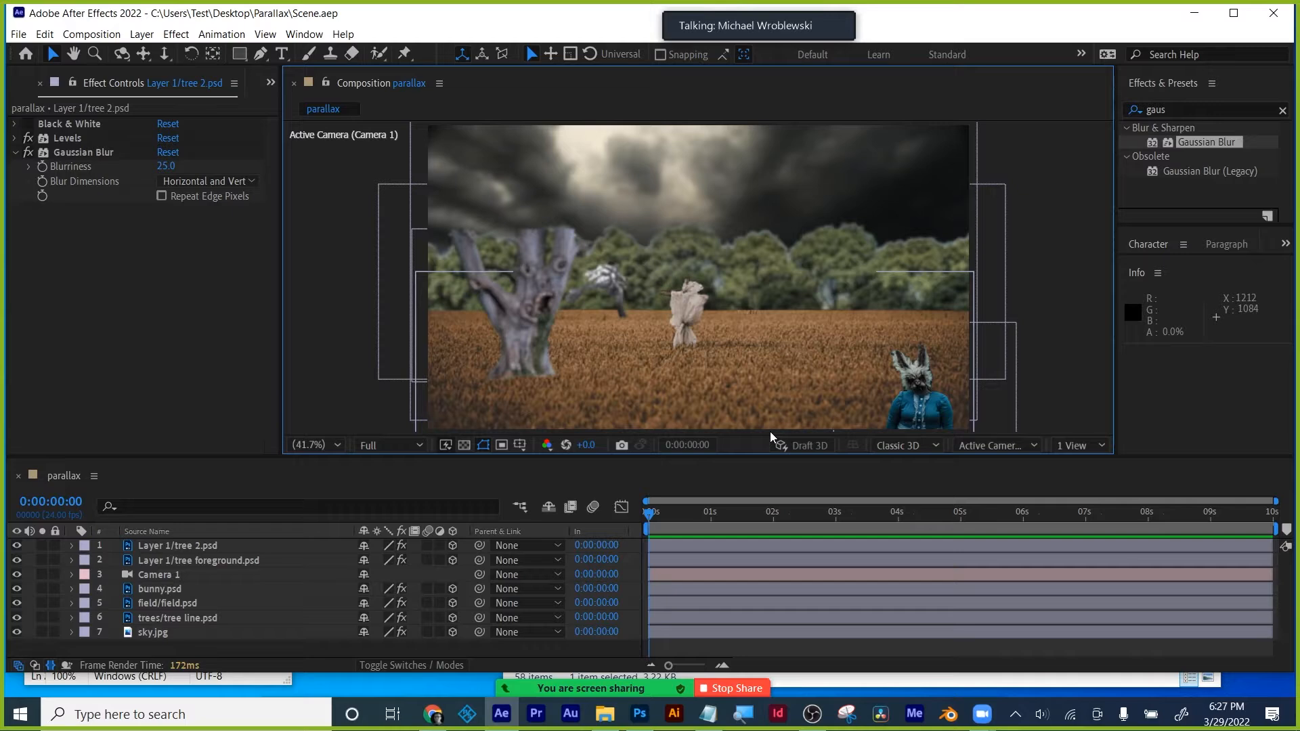
- Create a new black solid and apply Gradient Ramp to it
click(154, 39)
mouse_move(154, 55)
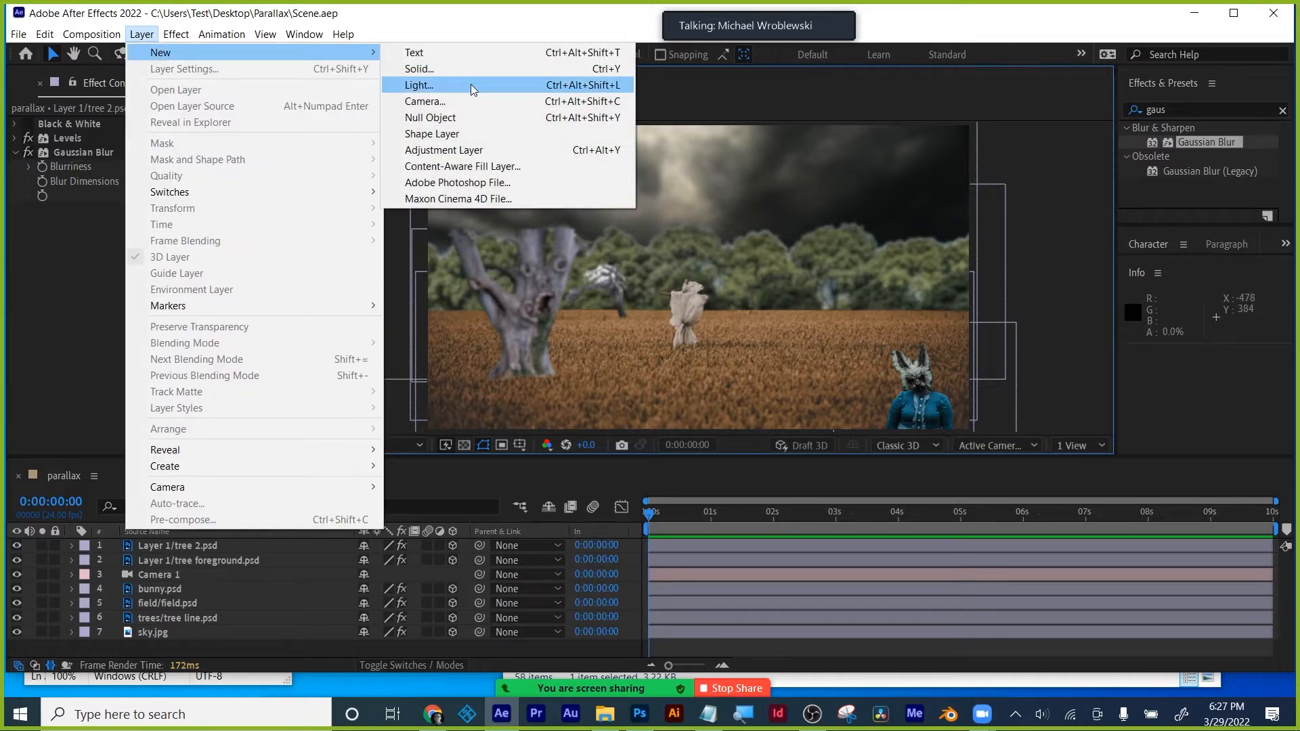
click(472, 71)
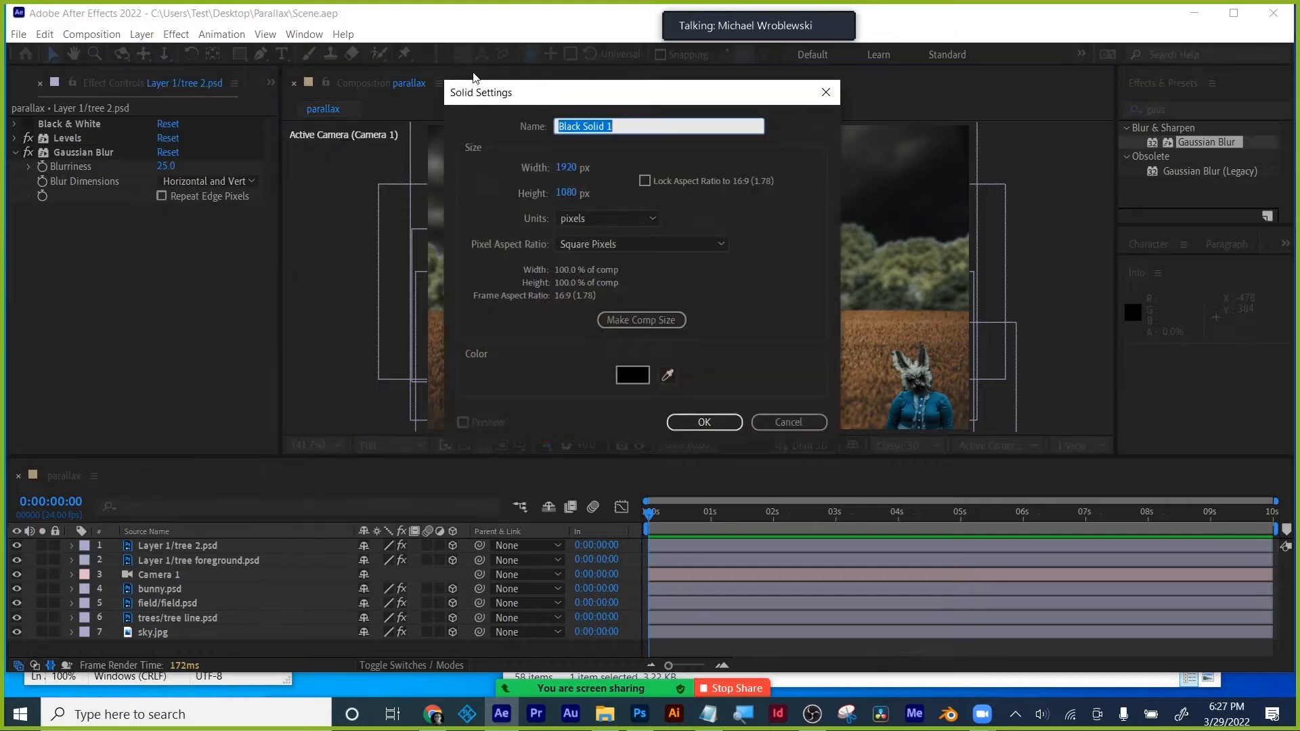
click(704, 422)
click(1191, 109)
text(ramp)
drag(1209, 143, 789, 541)
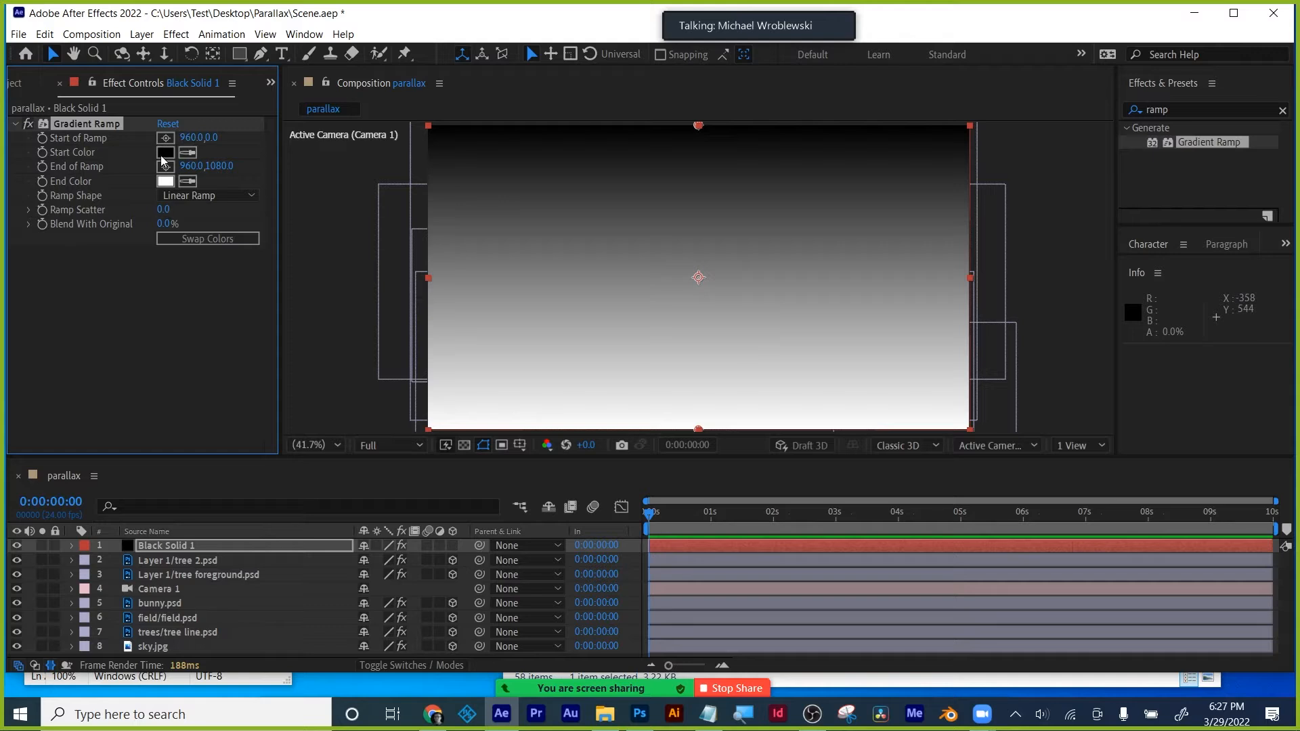
- Move the black solid to the bottom of the stack and add Camera Lens Blur to the field
drag(197, 461, 197, 410)
drag(164, 494, 112, 607)
click(154, 550)
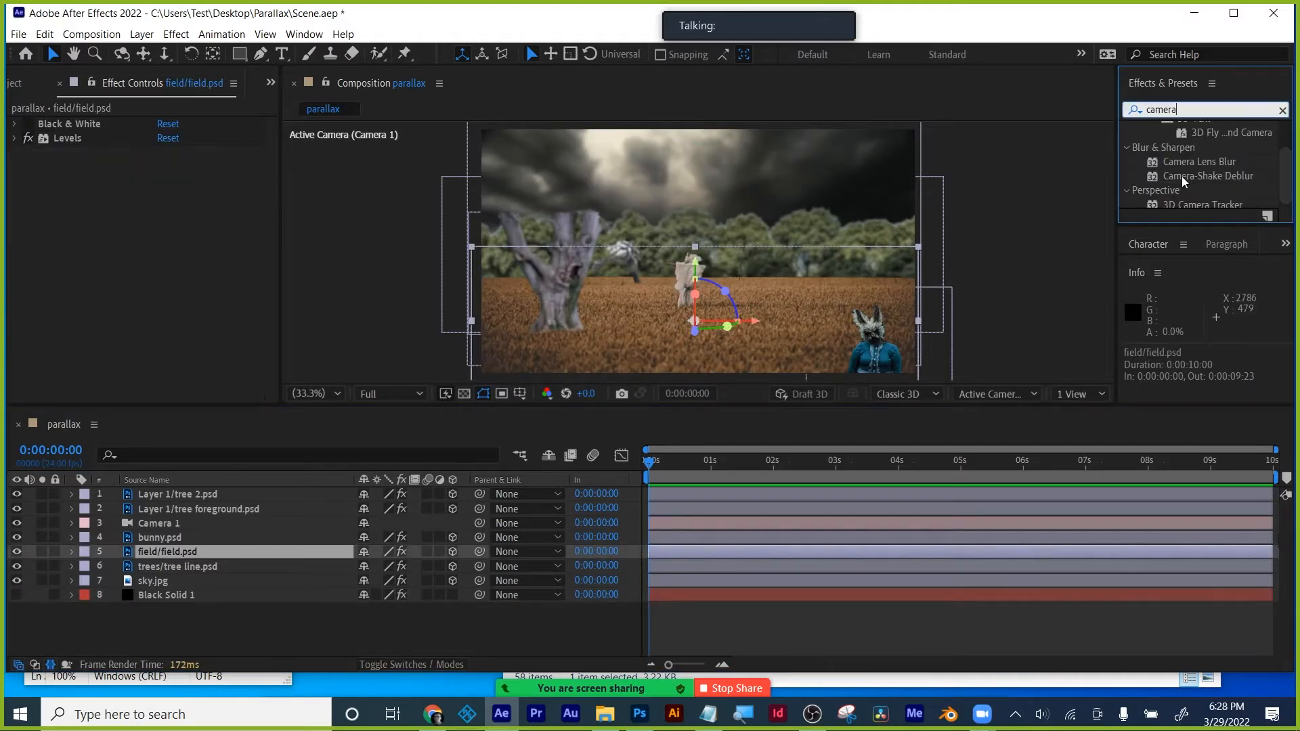
drag(1188, 163, 170, 554)
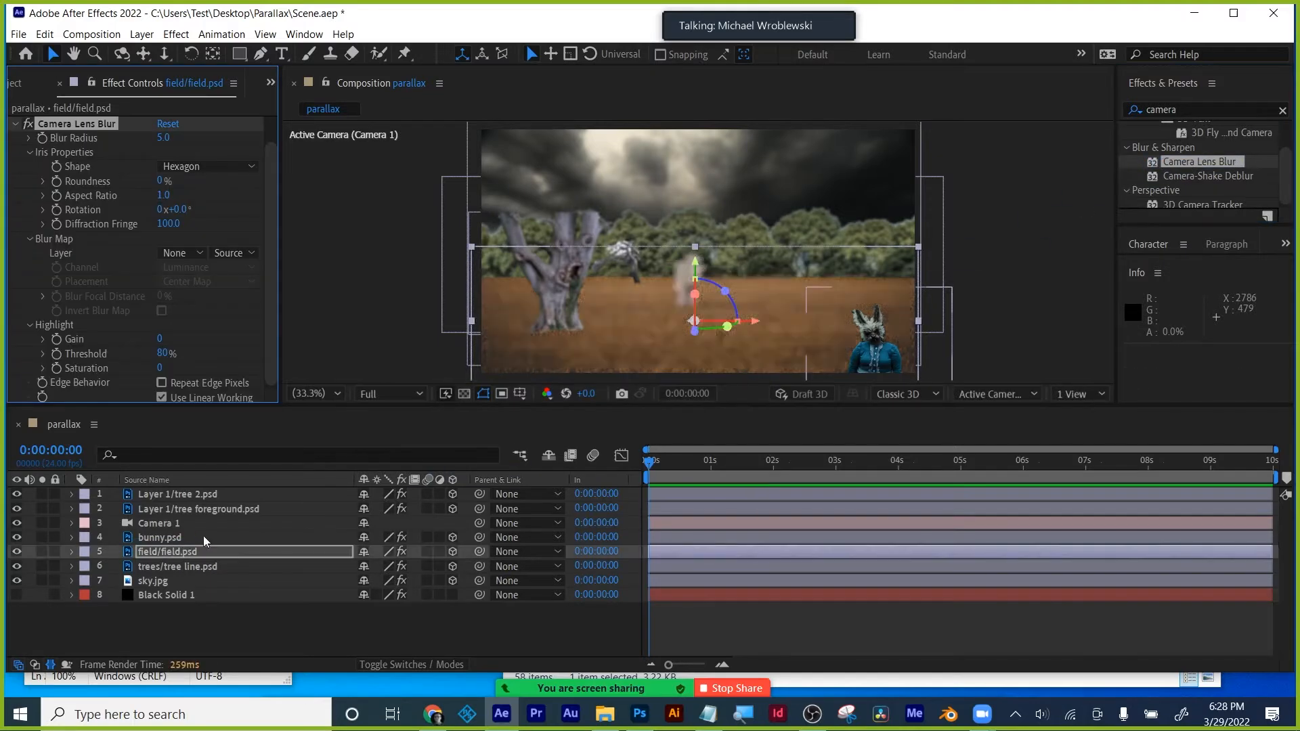
- Rename the gradient solid to 'graient'
click(152, 596)
key(Return)
text(graient)
key(Return)
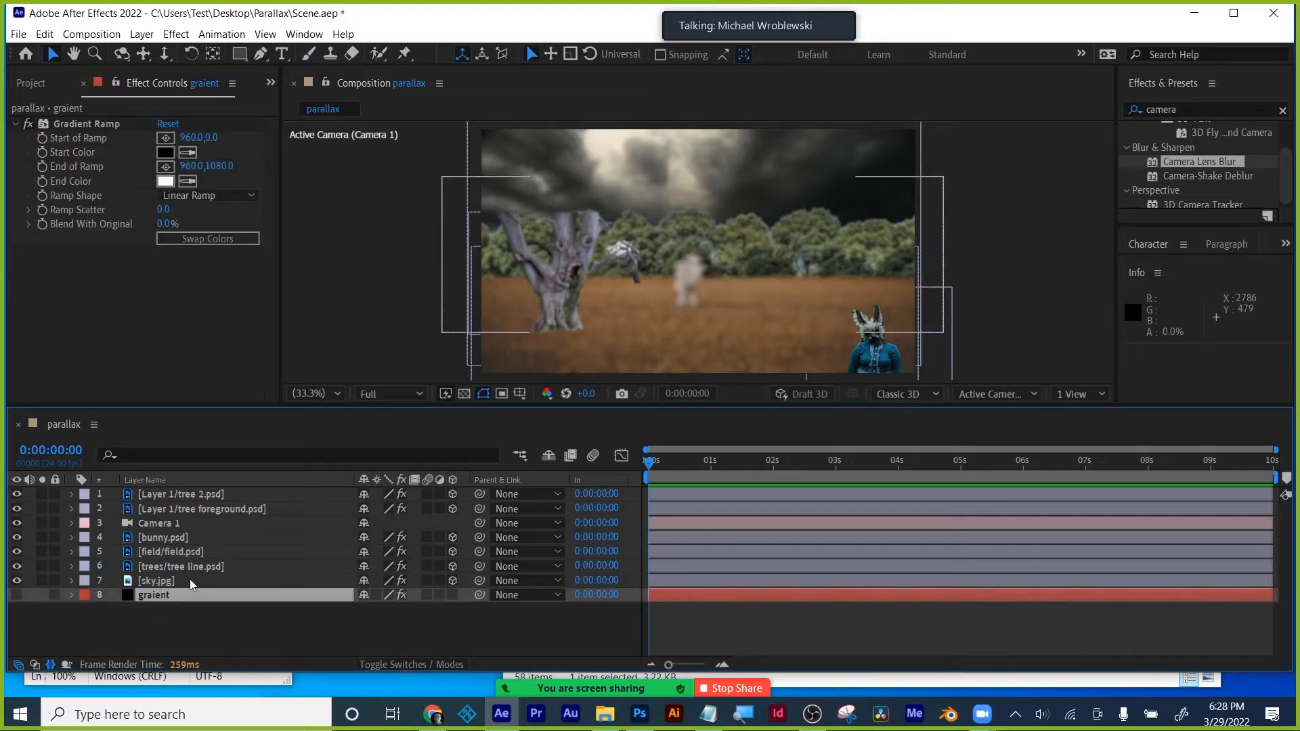
- Set the field's Camera Lens Blur map layer to graient using its Effects & Masks
click(162, 550)
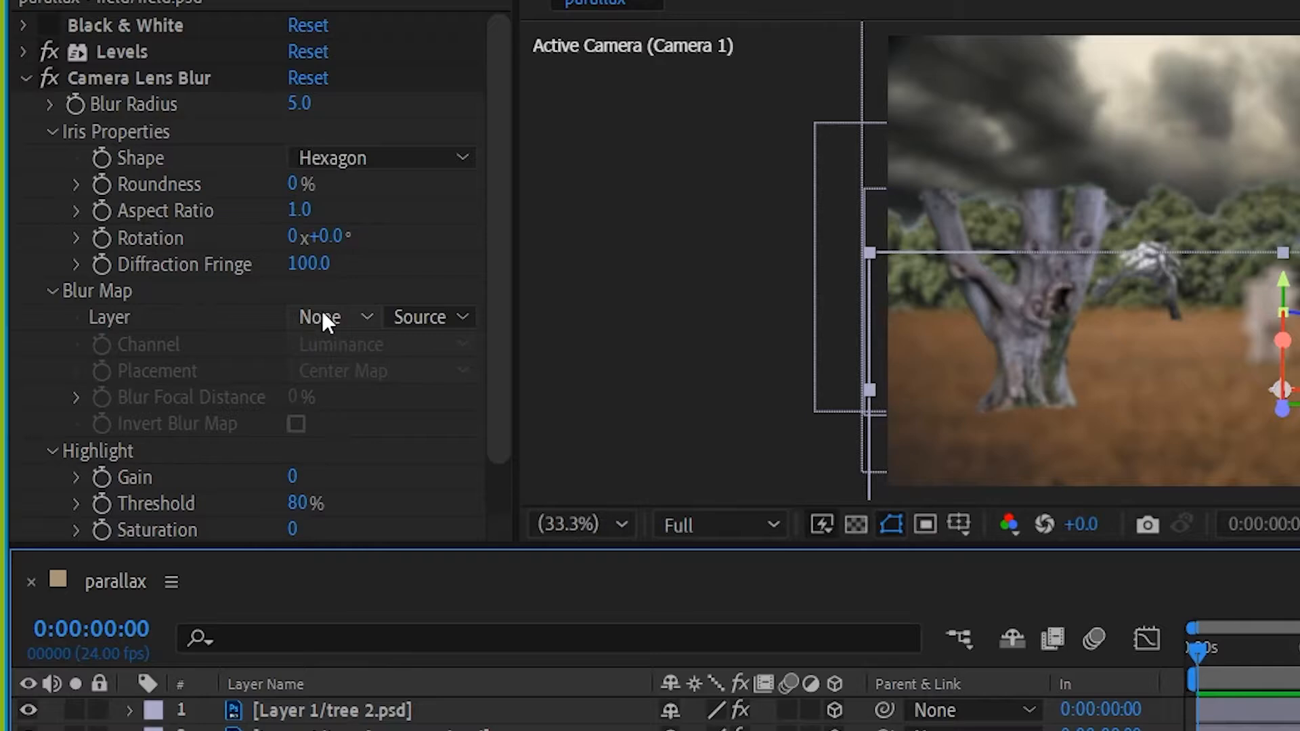
click(322, 317)
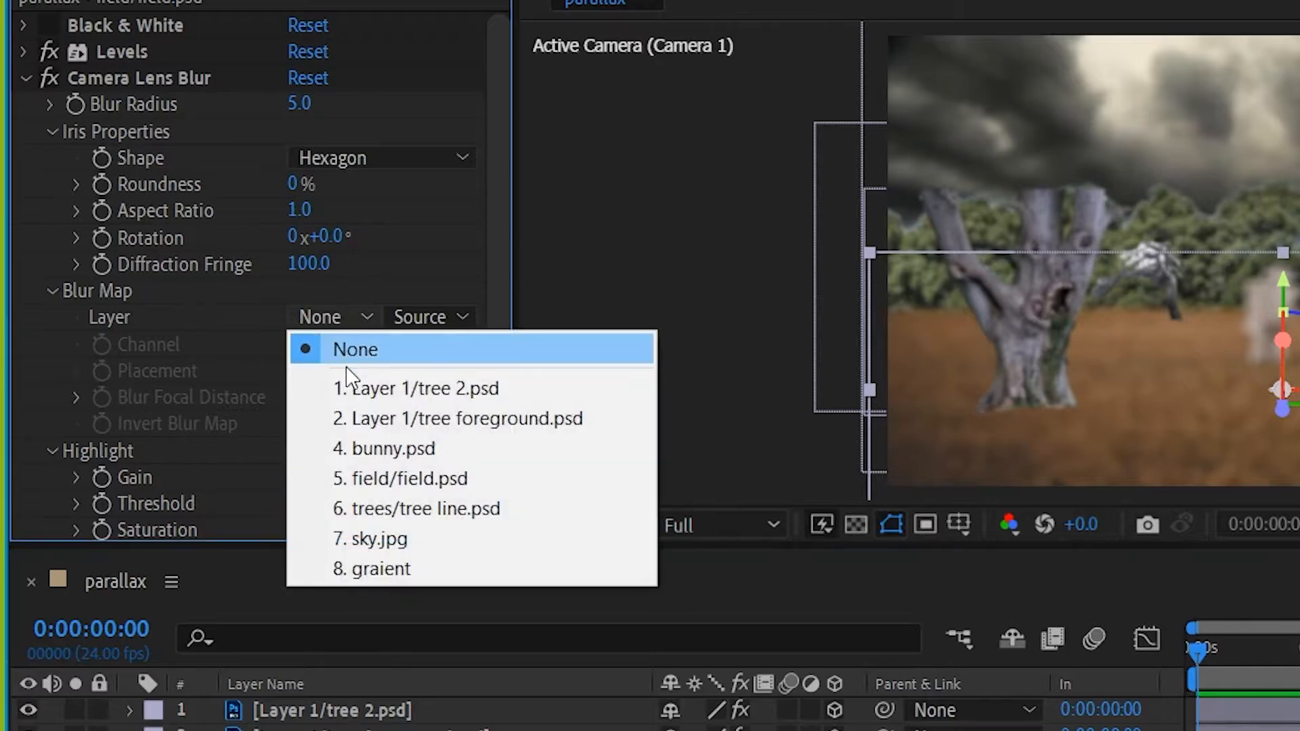
click(379, 568)
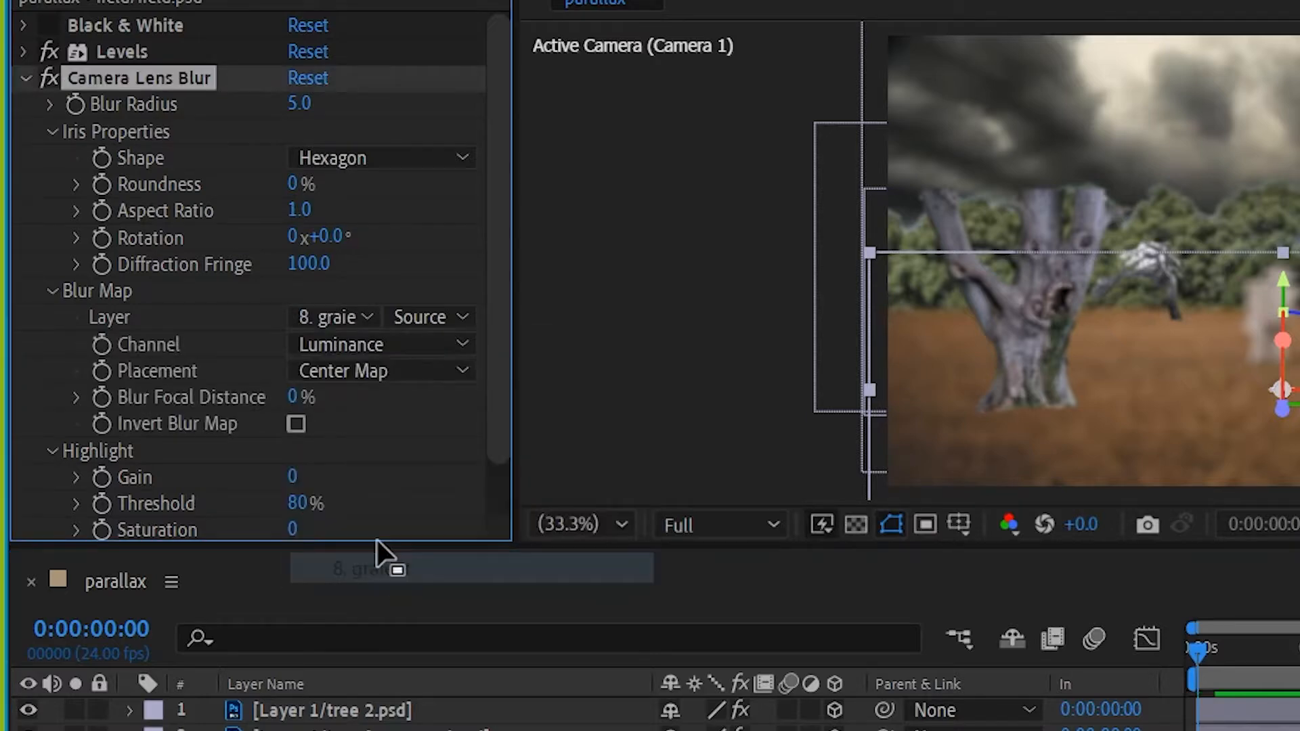
click(428, 316)
click(453, 414)
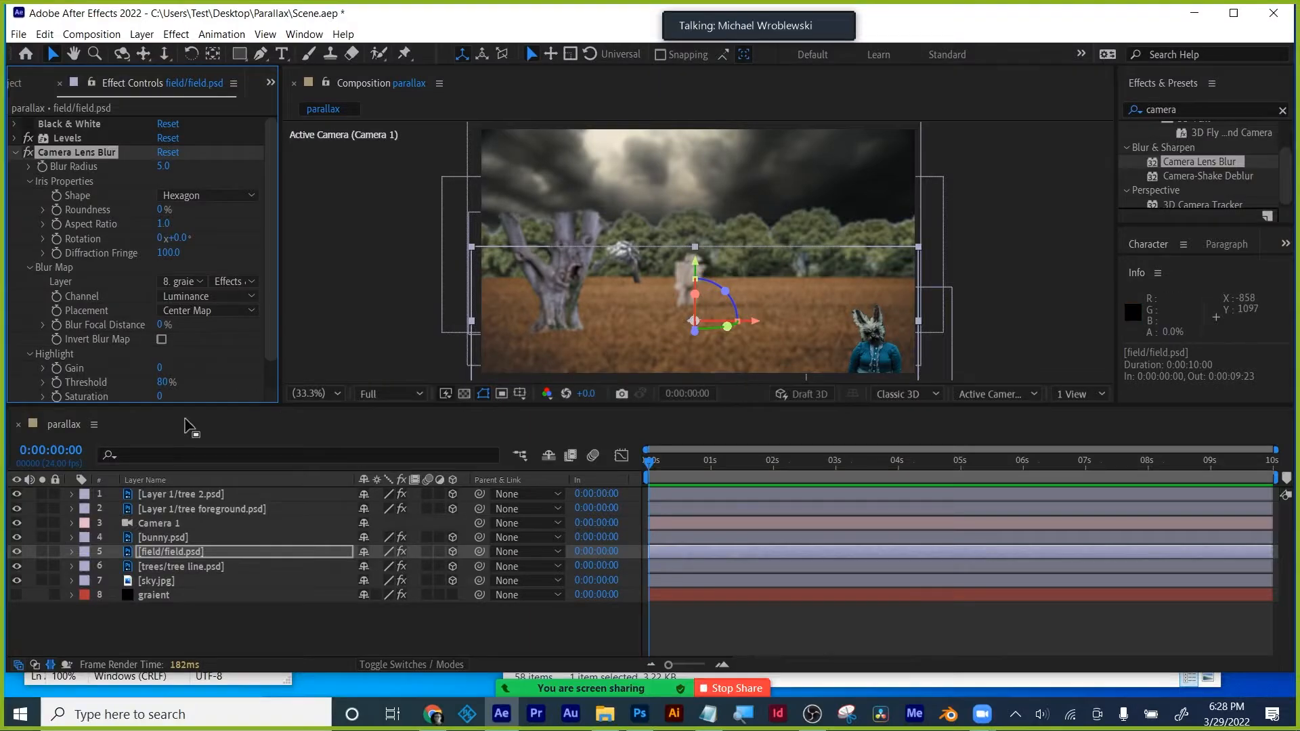
click(155, 595)
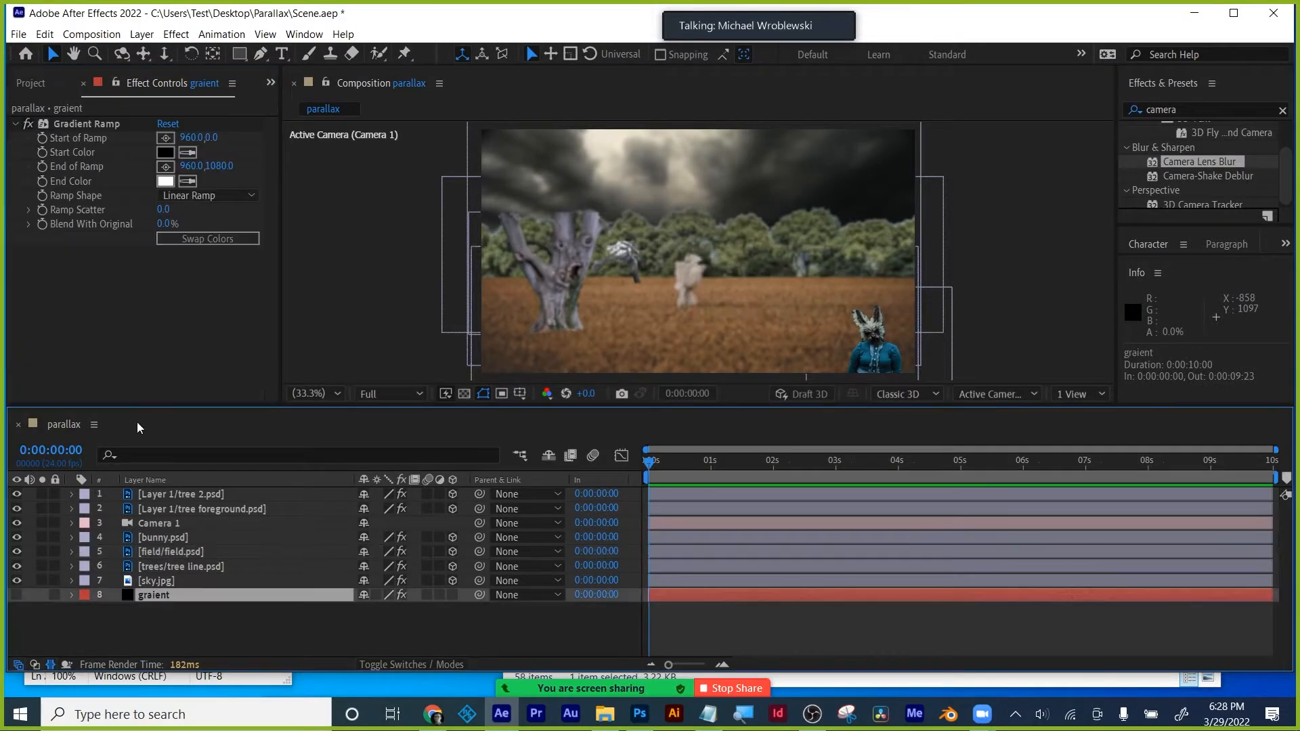
- Position graient's Gradient Ramp from start 960,179.5 at the top to end 960,1473 at the bottom
drag(198, 172, 48, 188)
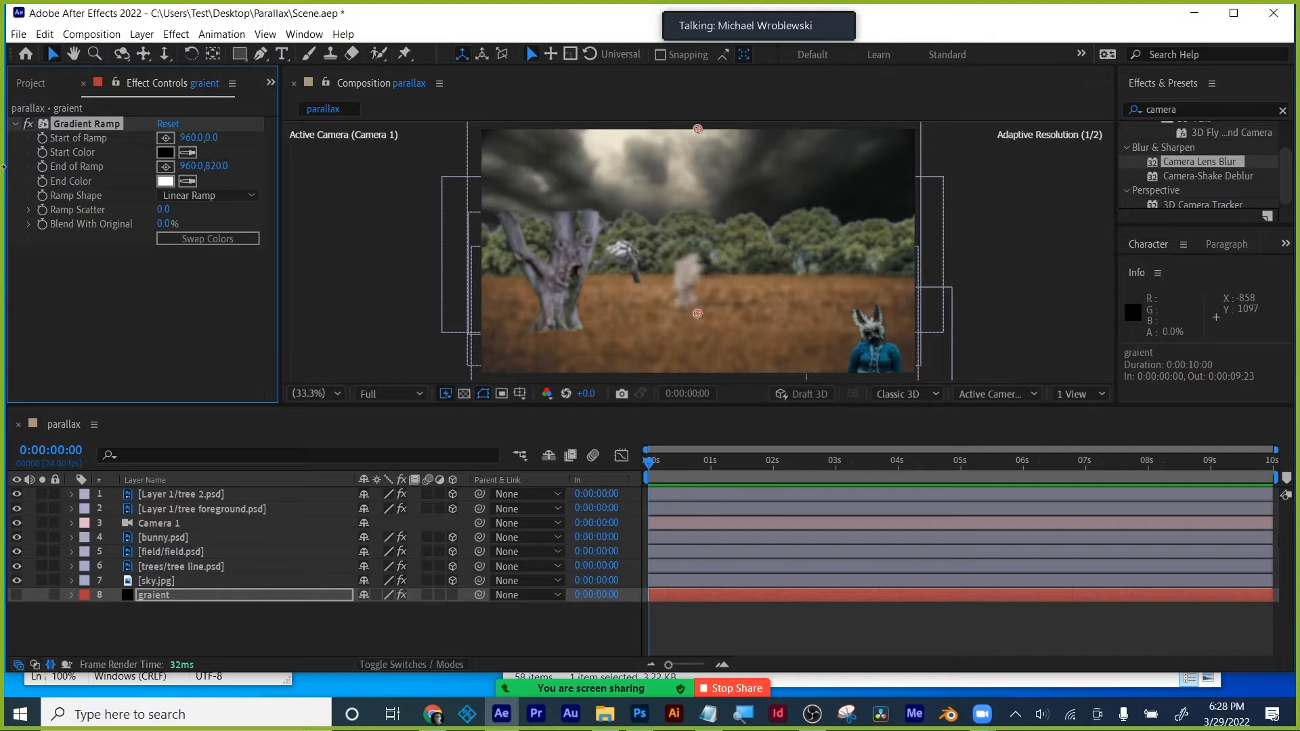
drag(698, 315, 702, 450)
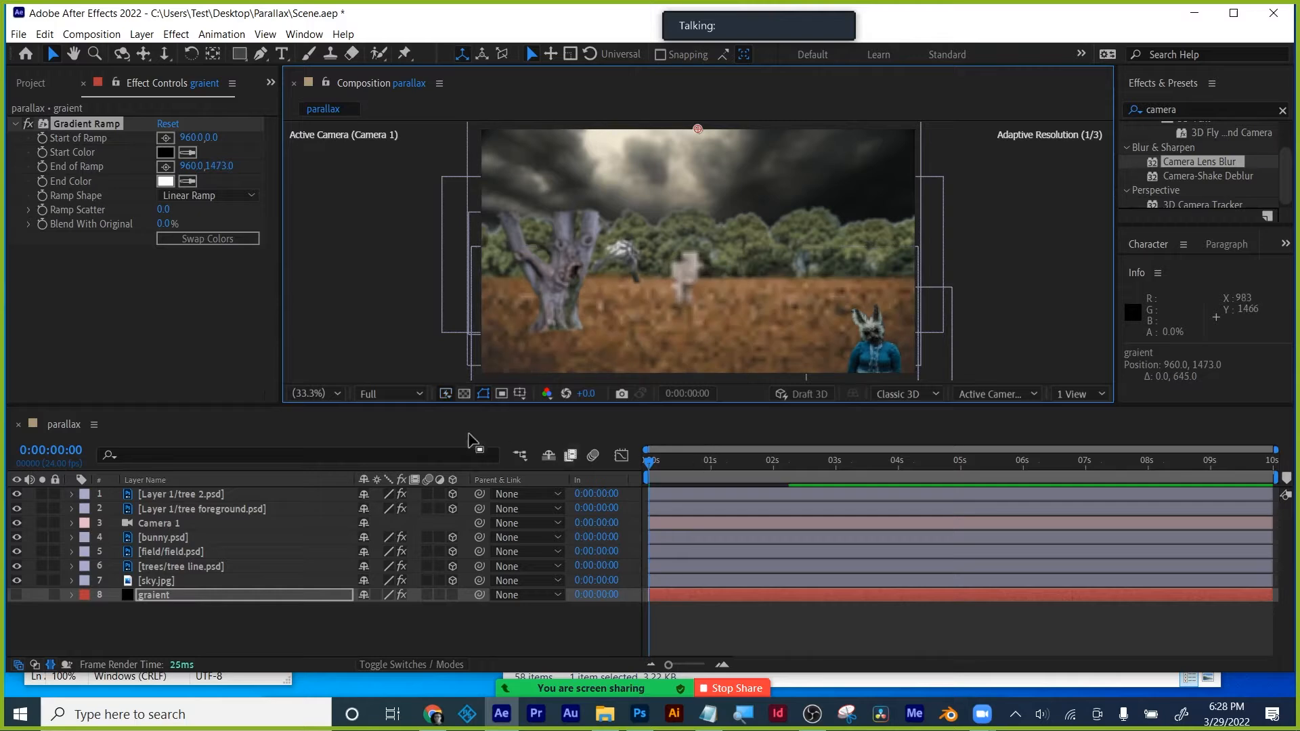
drag(593, 407, 857, 511)
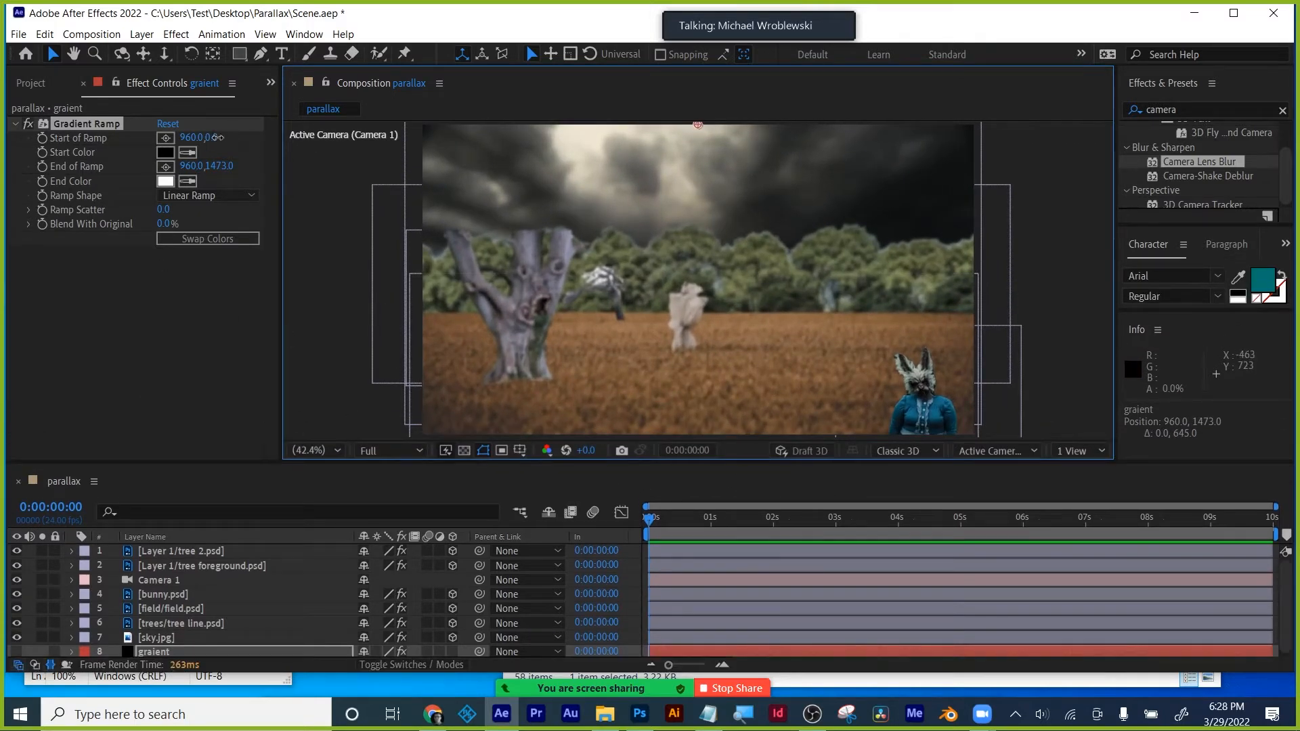
drag(216, 137, 482, 175)
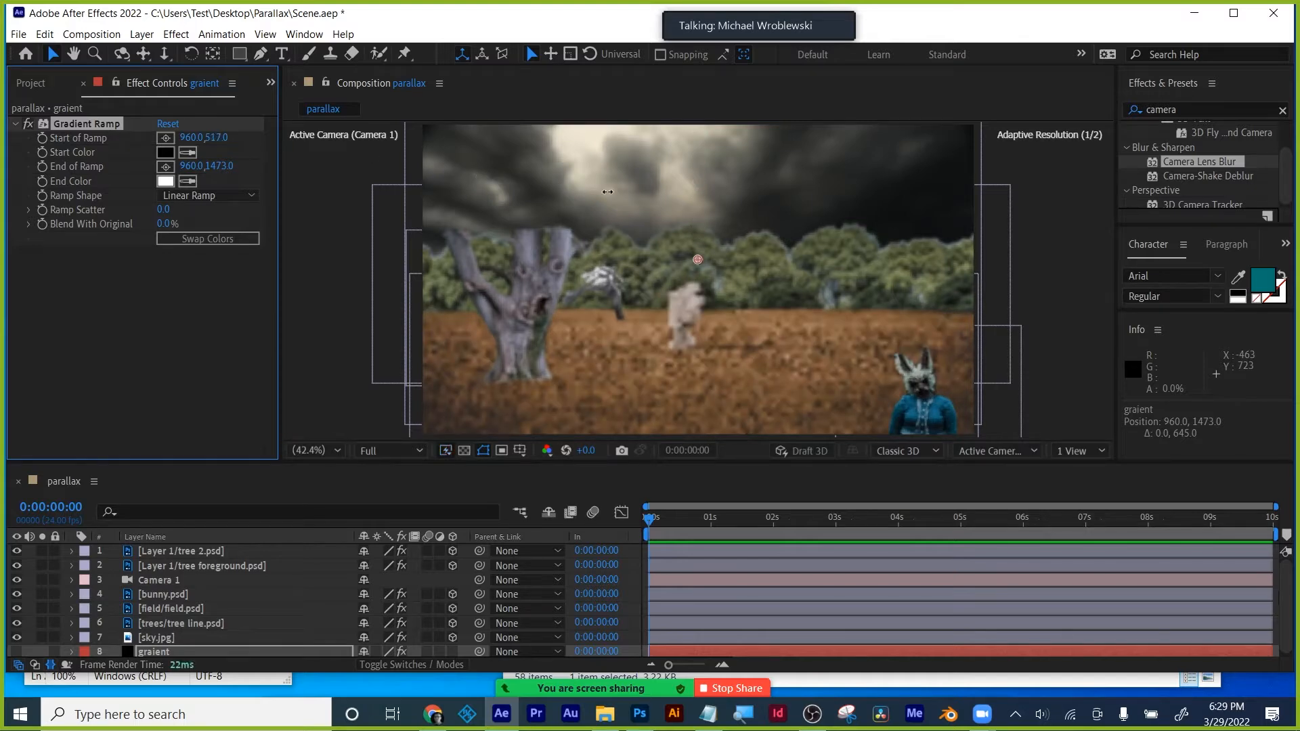
drag(607, 192, 656, 196)
drag(743, 197, 765, 203)
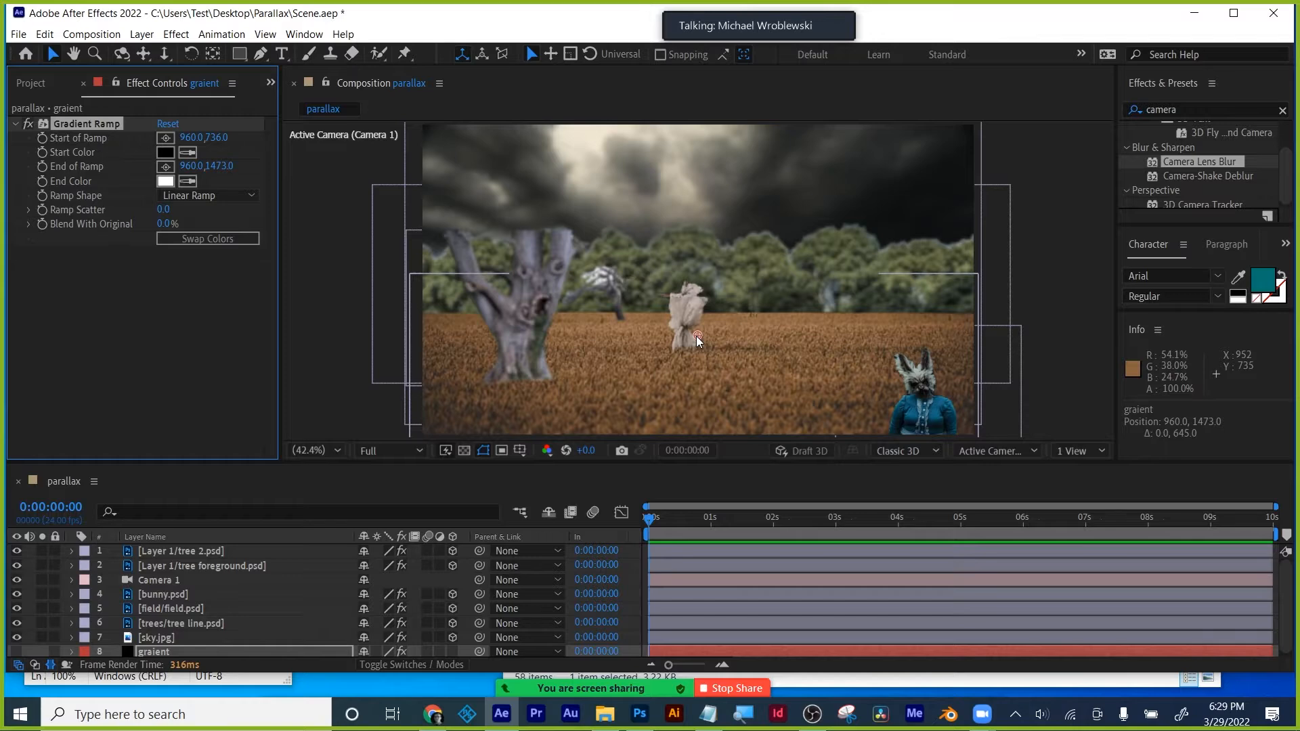
drag(696, 335, 704, 225)
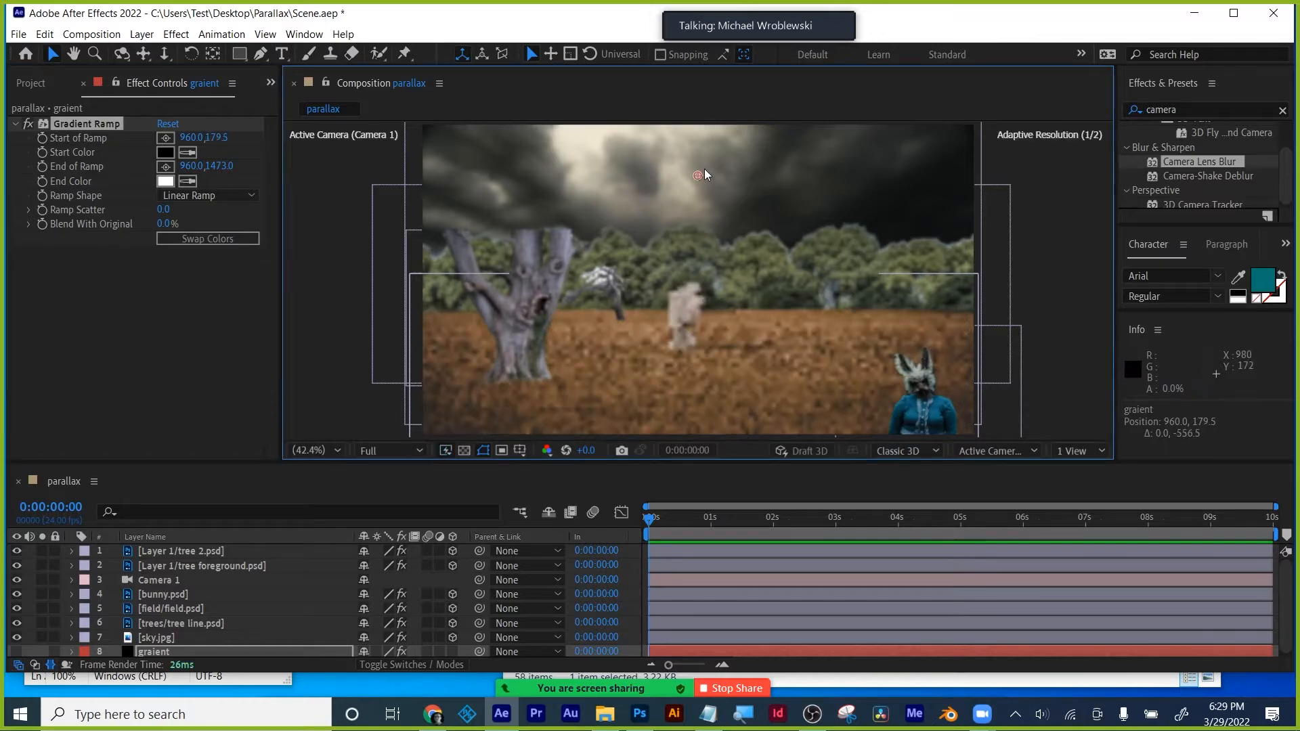
drag(704, 174, 704, 136)
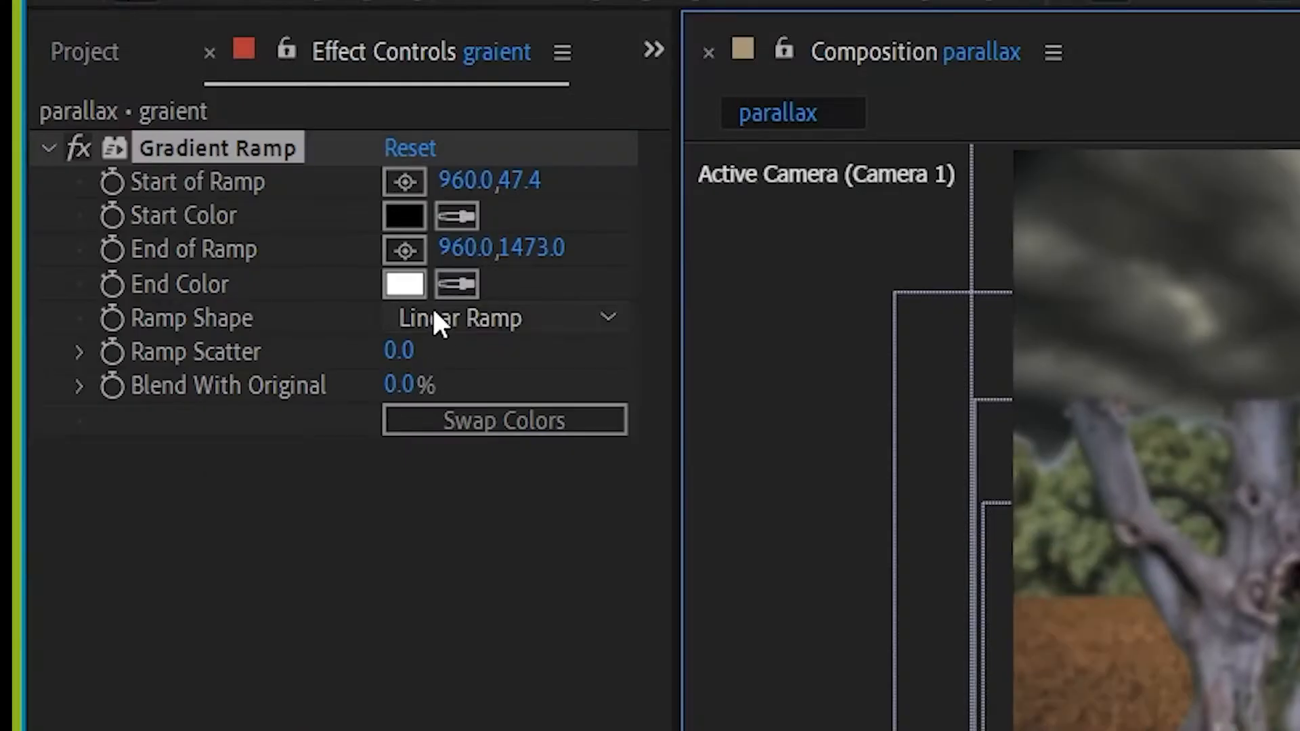
- Swap the gradient colours to white-to-black and nudge the ramp start and end points
click(519, 421)
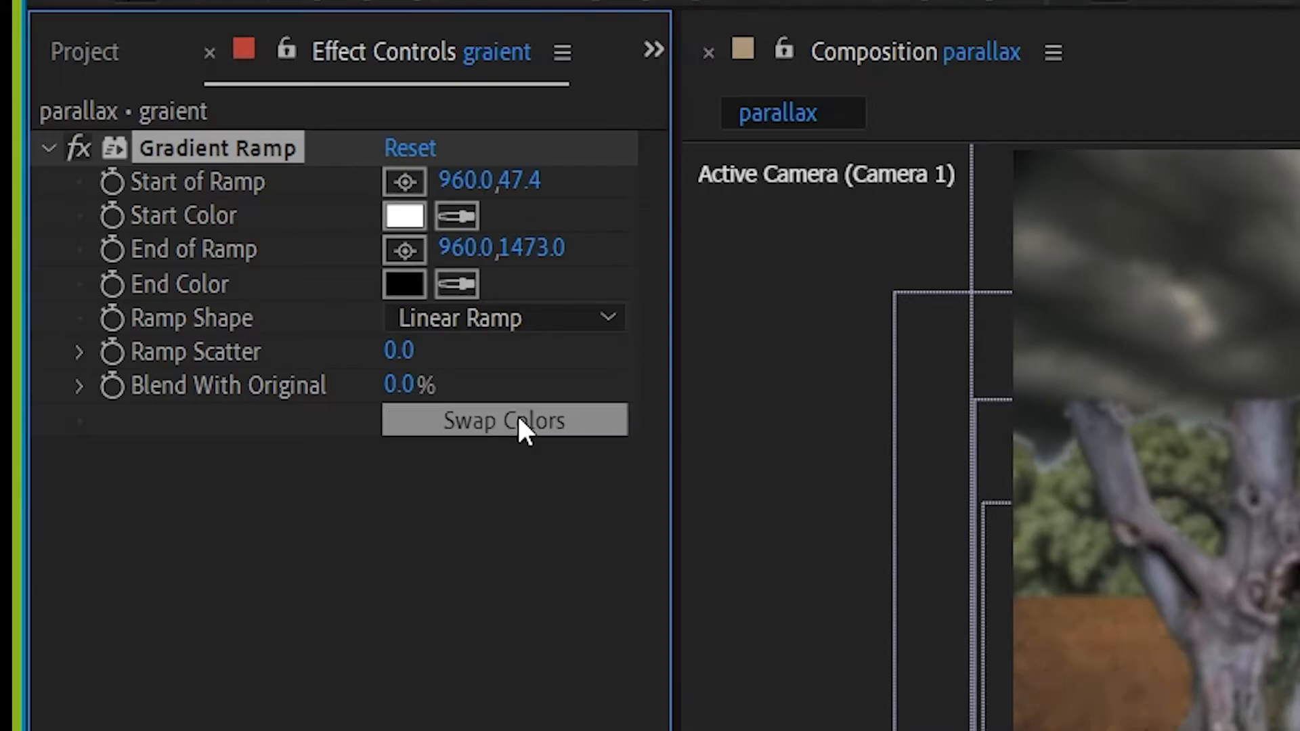
mouse_move(698, 139)
mouse_down()
mouse_move(707, 298)
mouse_move(712, 158)
mouse_up()
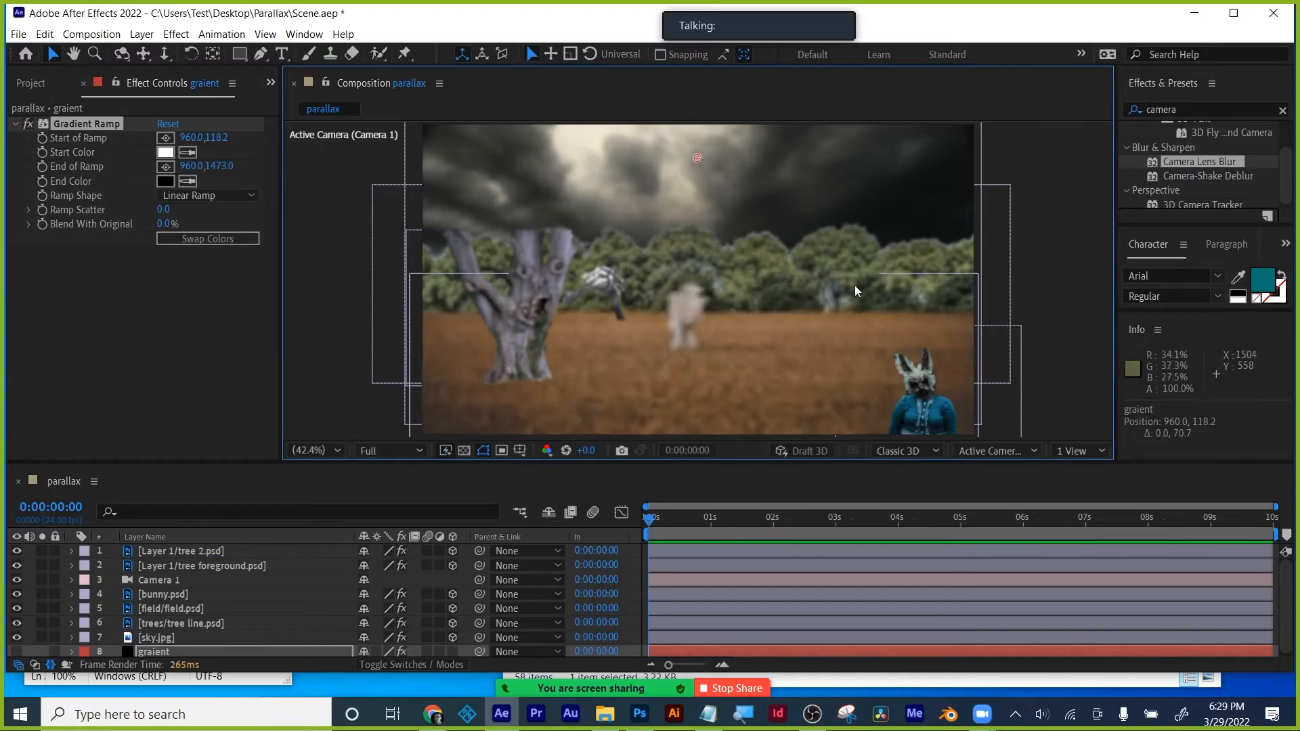
scroll(854, 287, down, 2)
drag(697, 436, 712, 344)
scroll(748, 355, up, 2)
key(space)
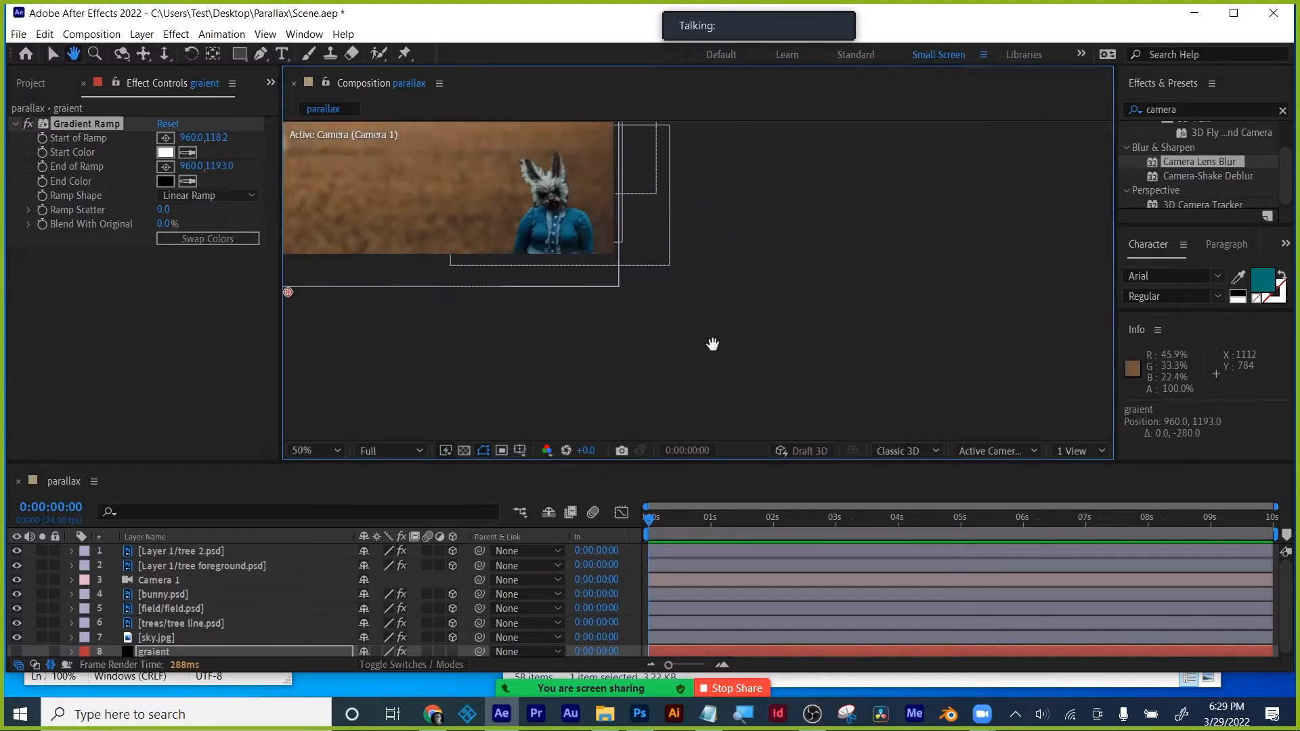
scroll(736, 334, down, 2)
scroll(737, 334, up, 2)
- Set Ramp Scatter to 500 and drag the ramp start above the frame to 960,-27.8
click(163, 209)
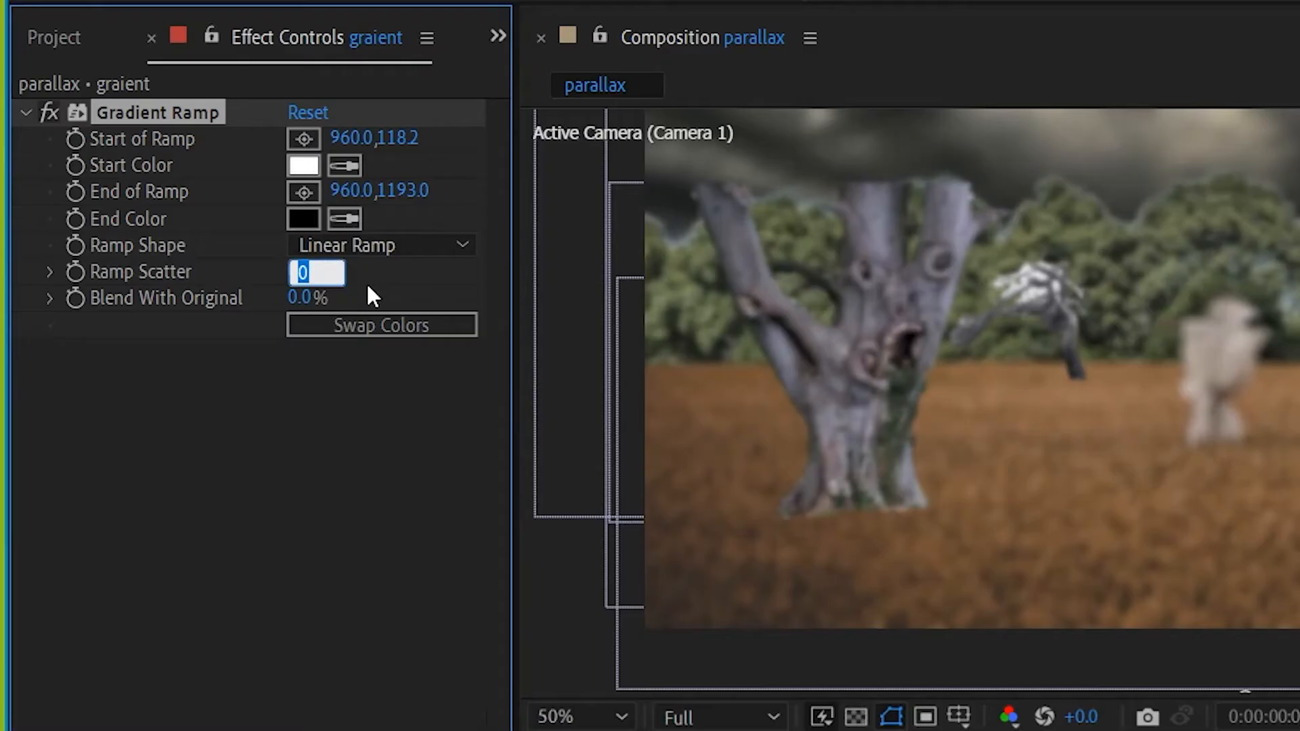
text(500)
key(Return)
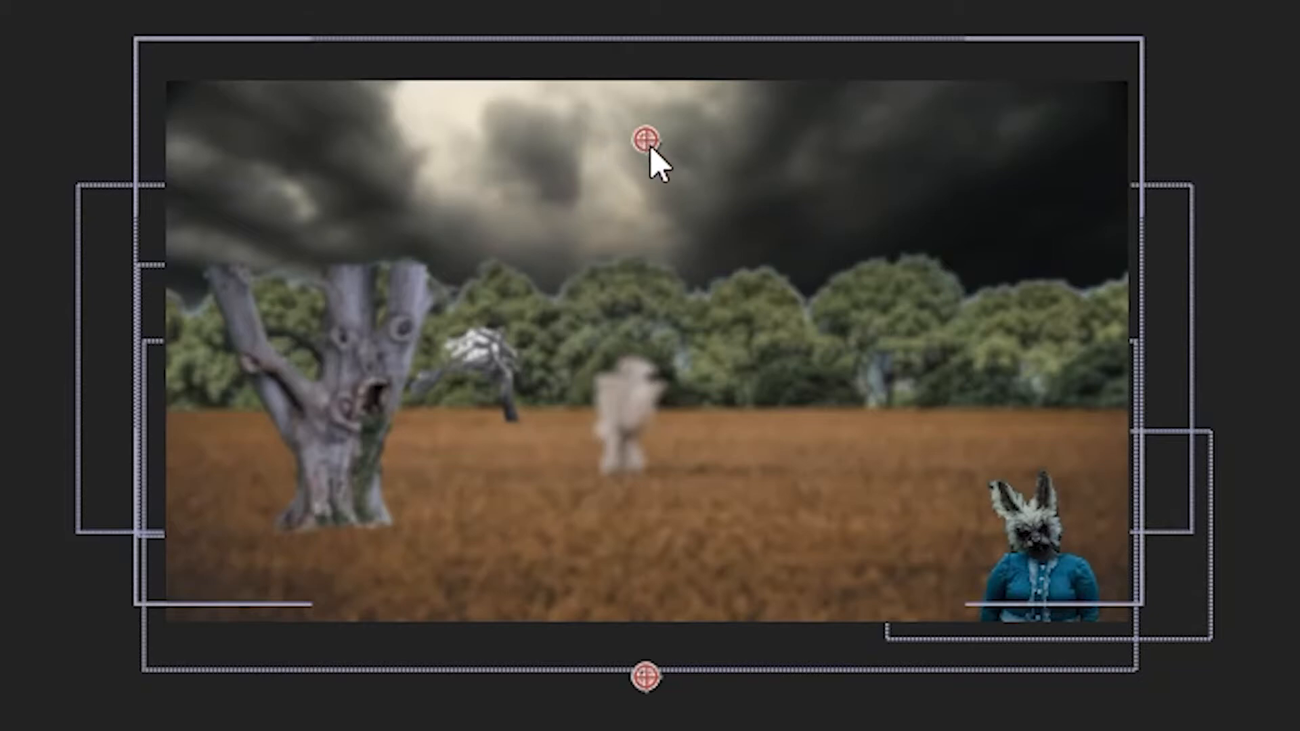
drag(650, 145, 660, 452)
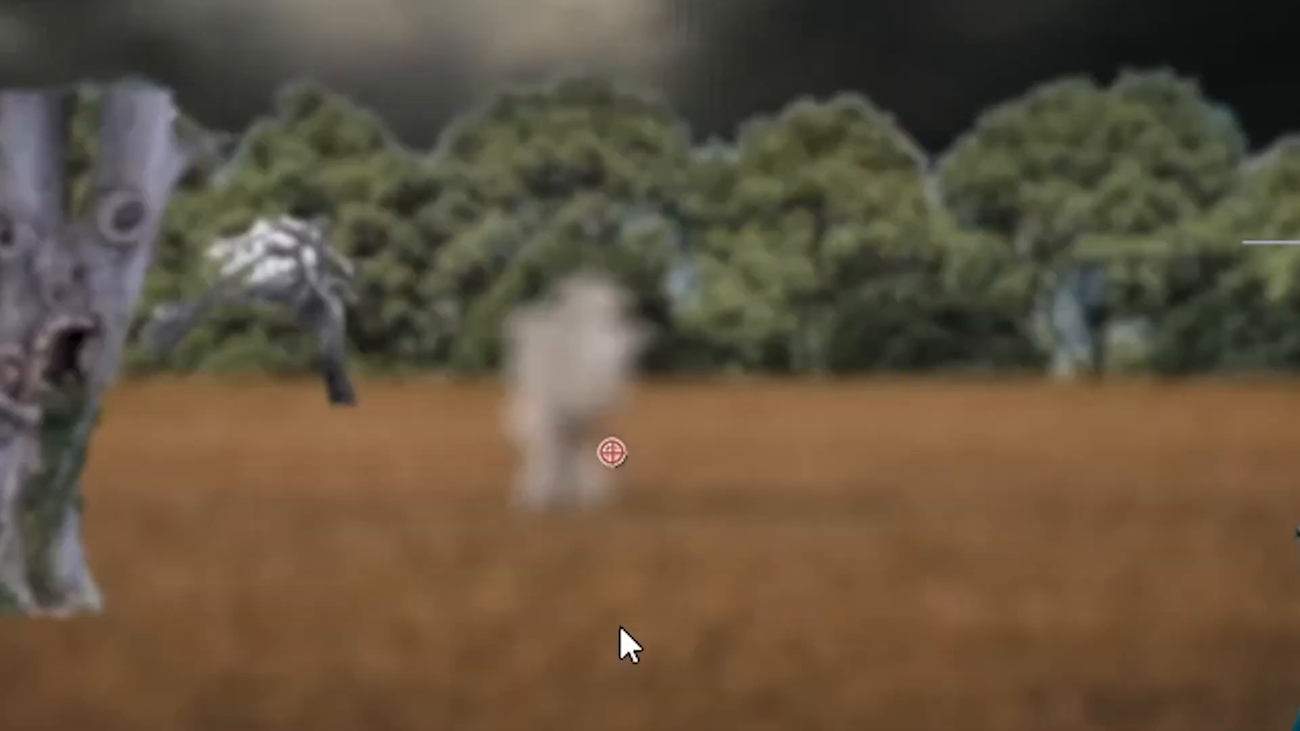
drag(616, 452, 612, 80)
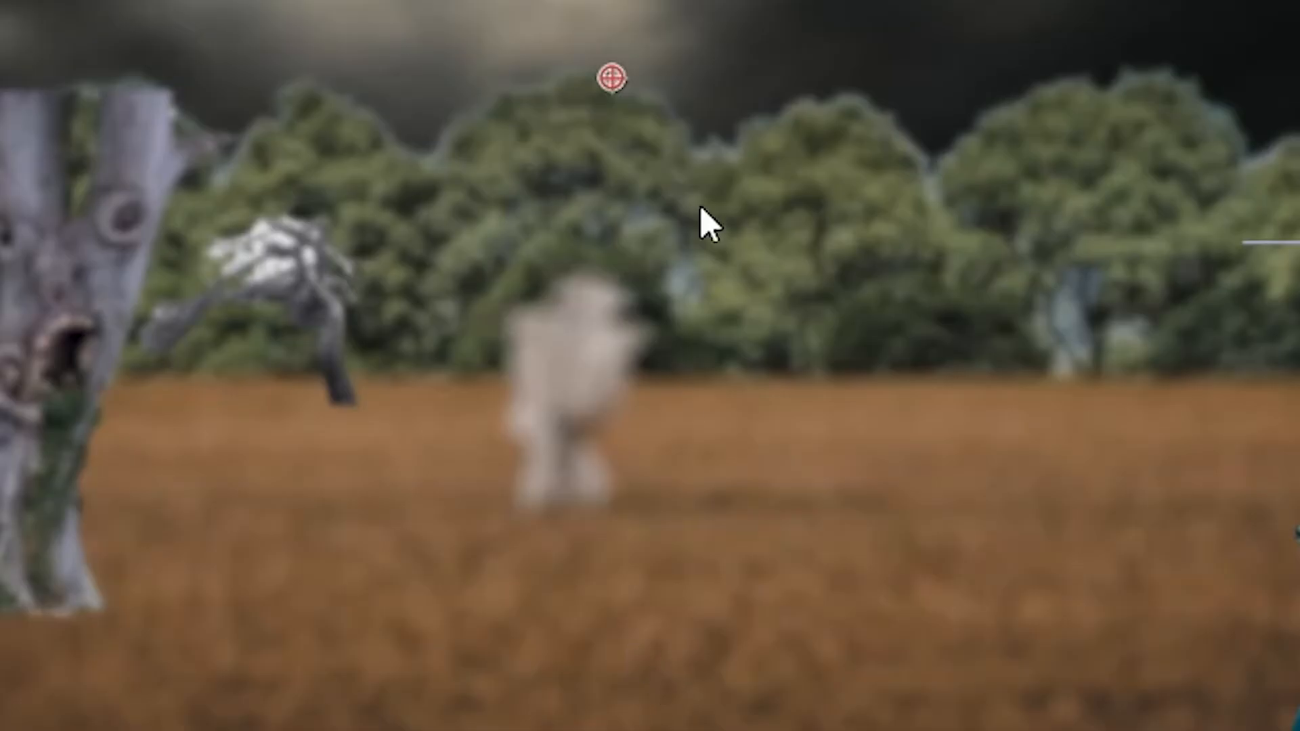
drag(616, 70, 617, 0)
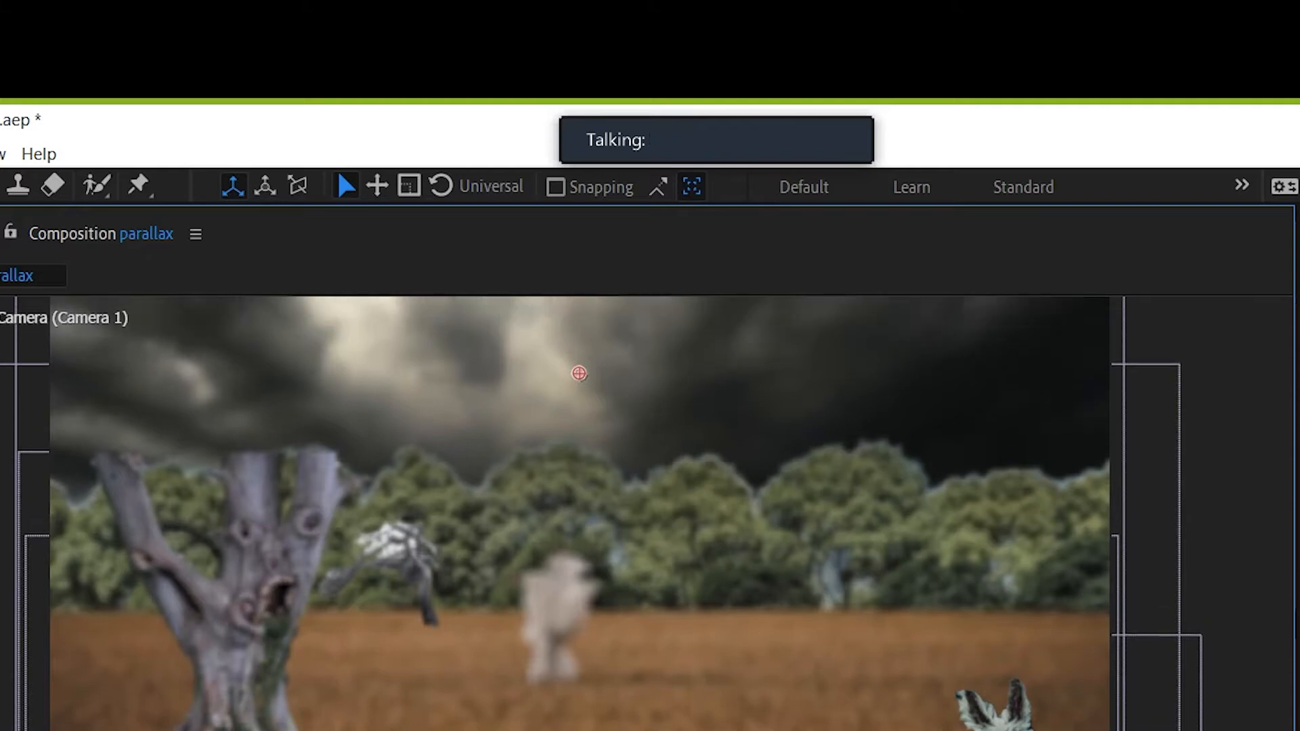
drag(583, 367, 574, 297)
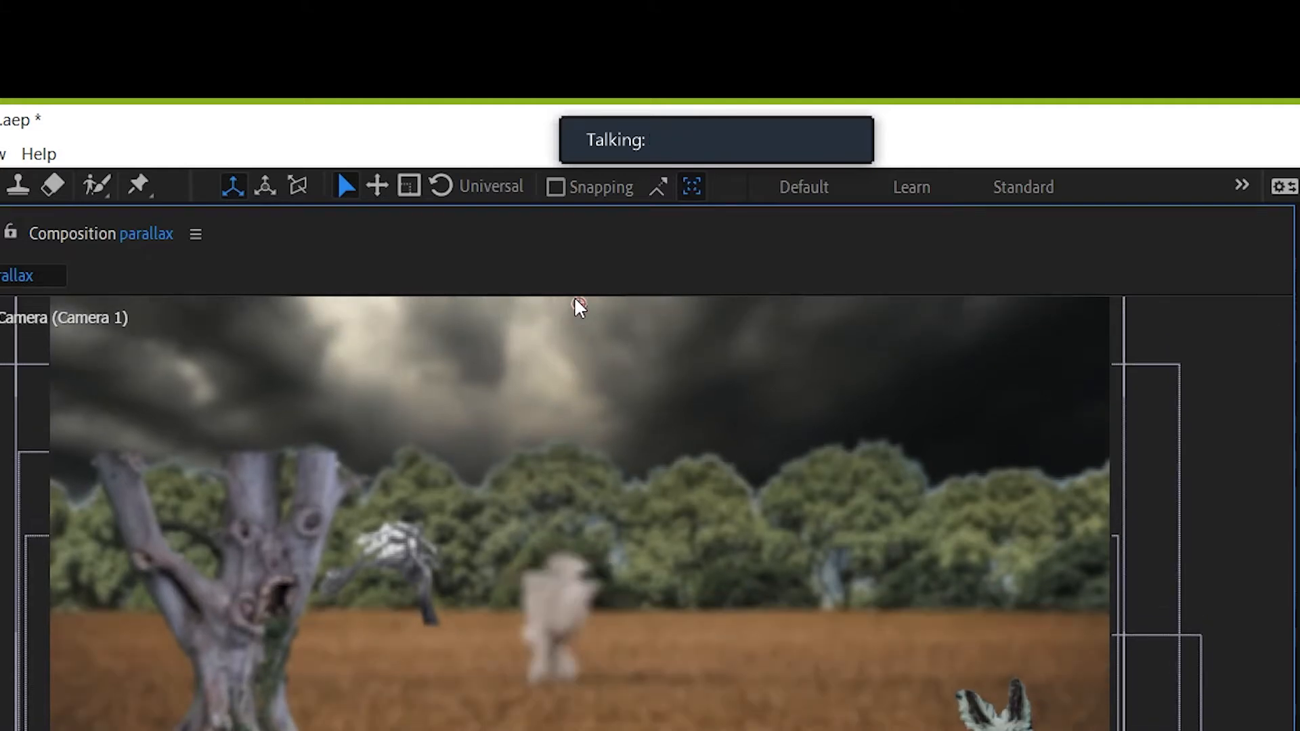
drag(579, 306, 581, 273)
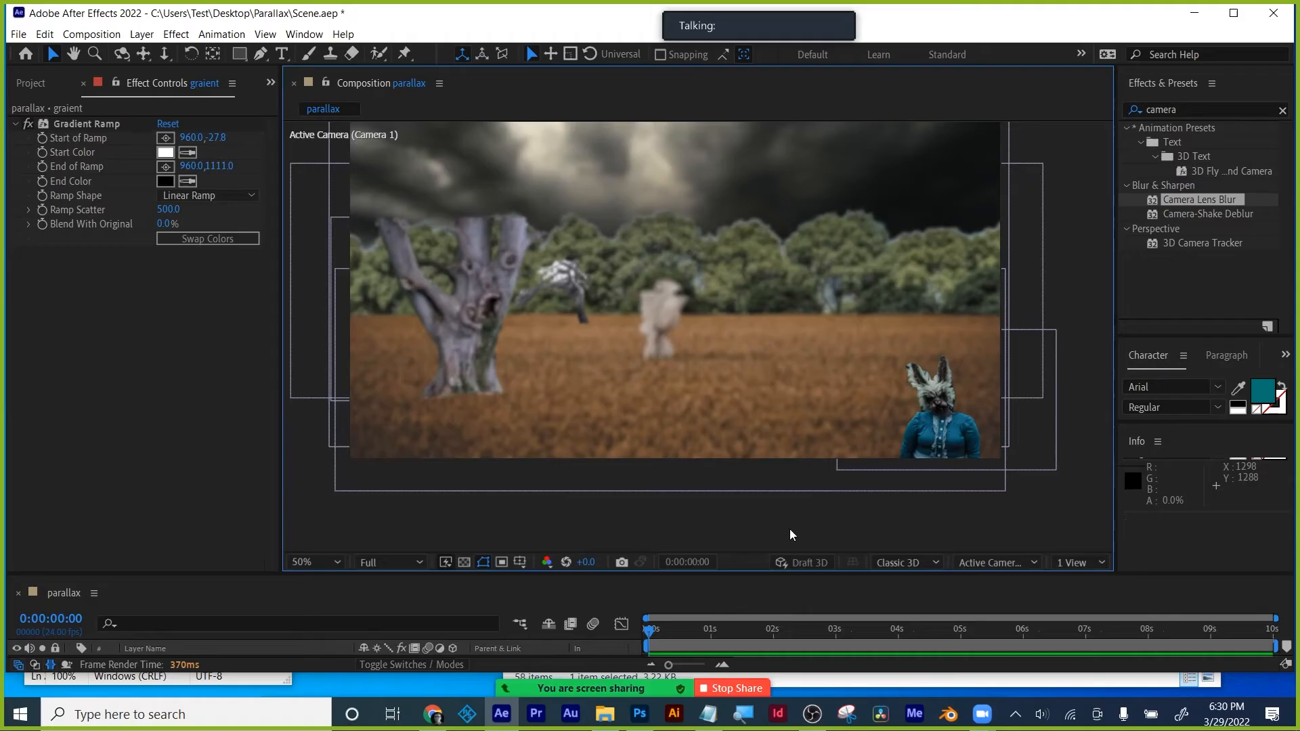
- Toggle the Gradient Ramp off and on to compare the depth blur
drag(1037, 263, 1033, 319)
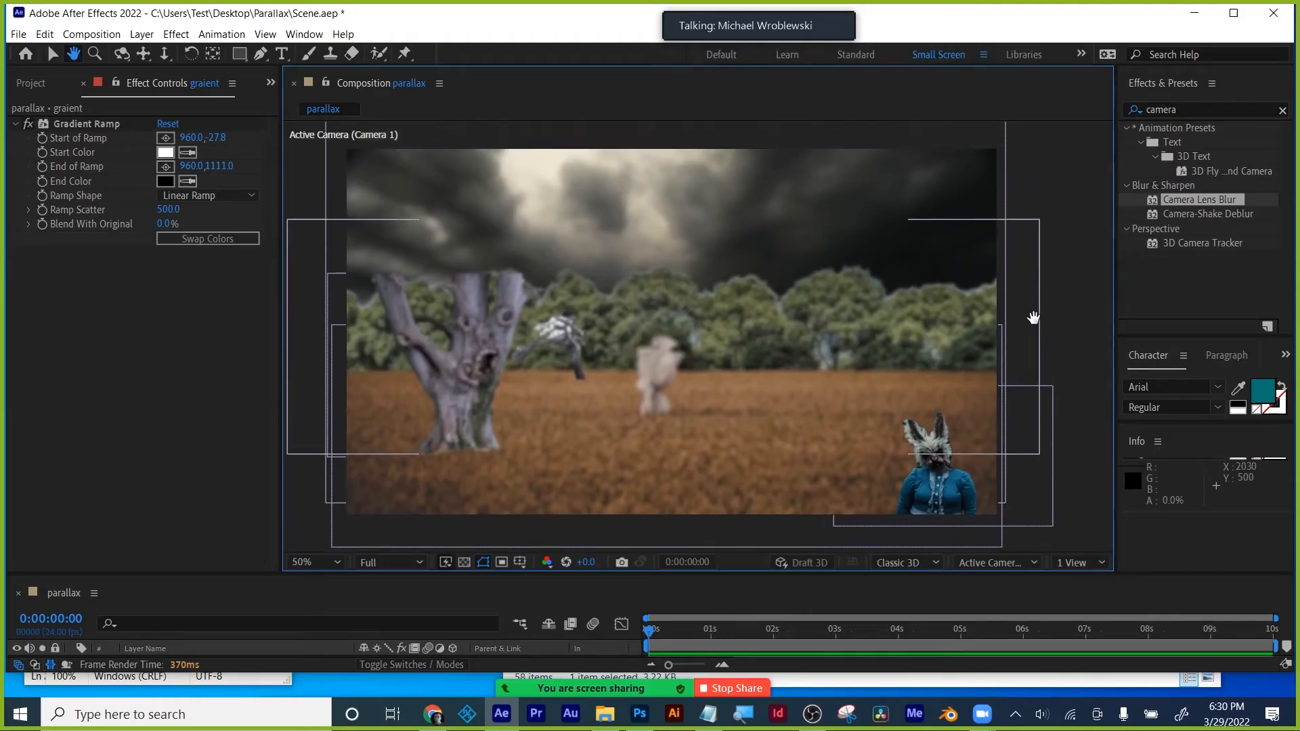
click(30, 123)
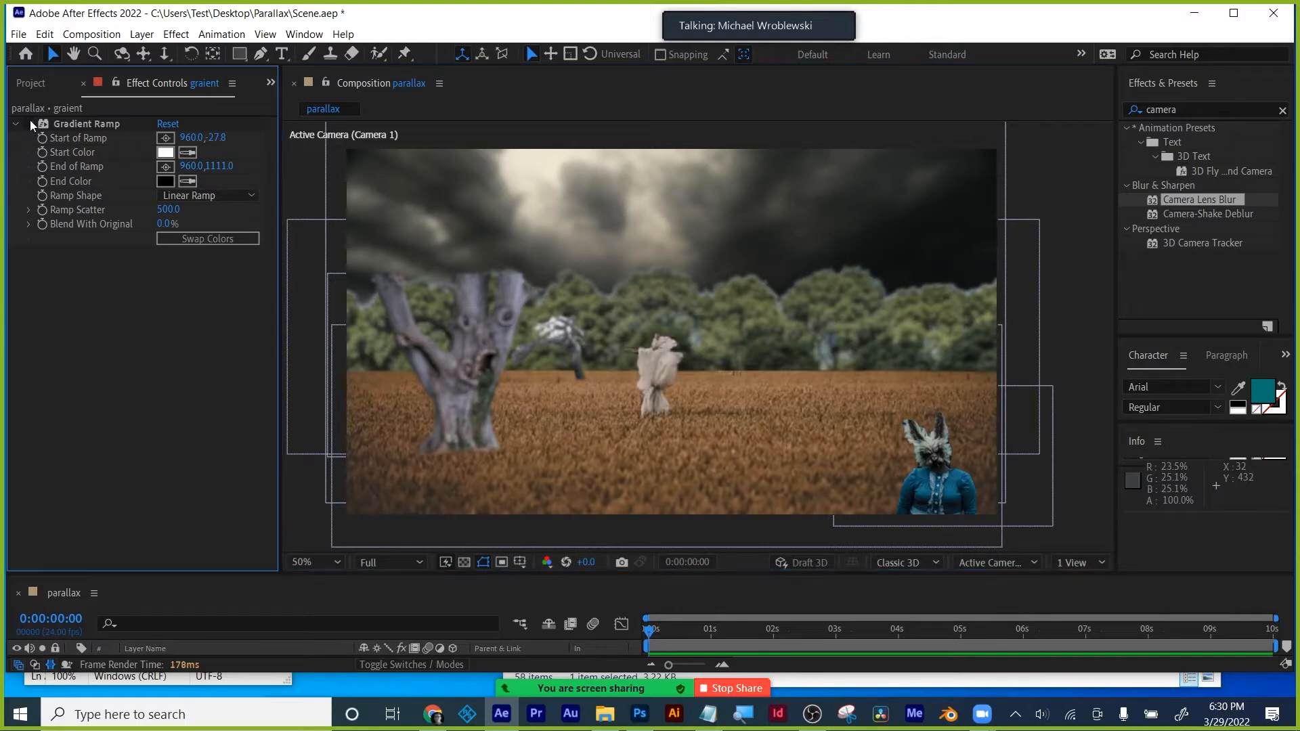
click(30, 122)
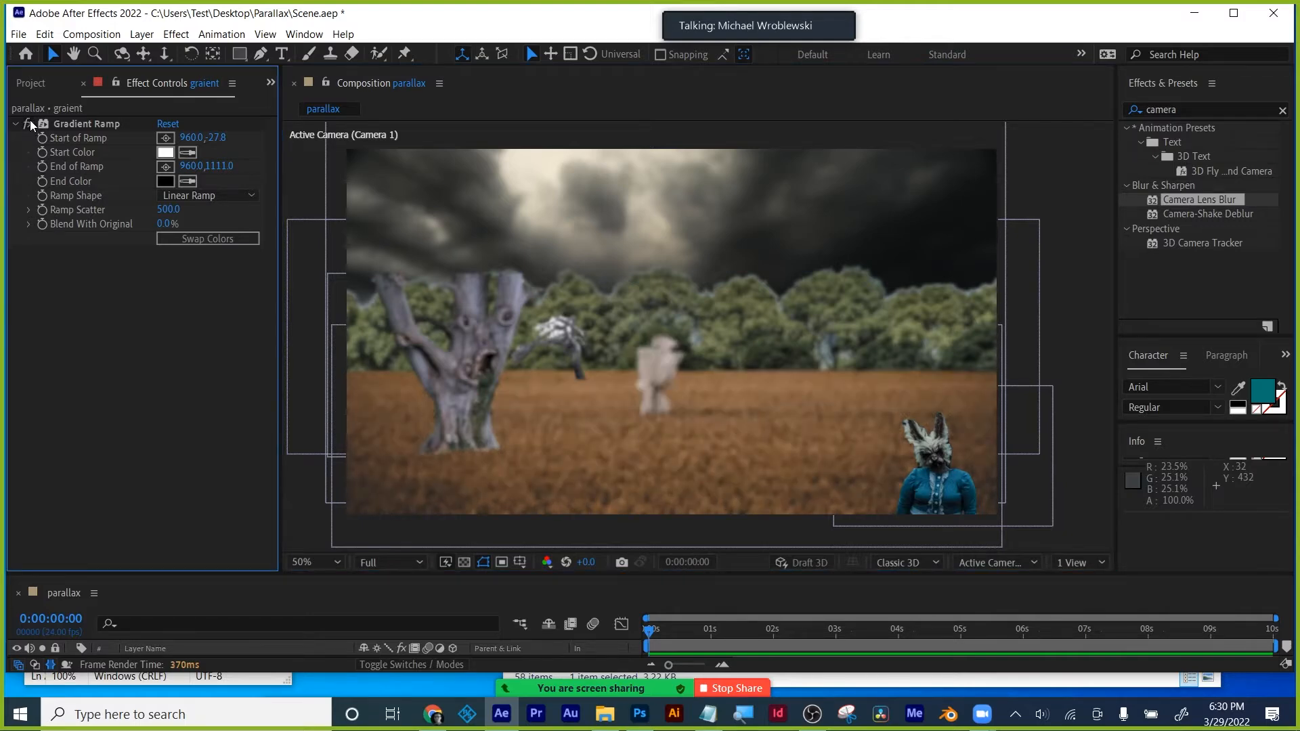
click(30, 122)
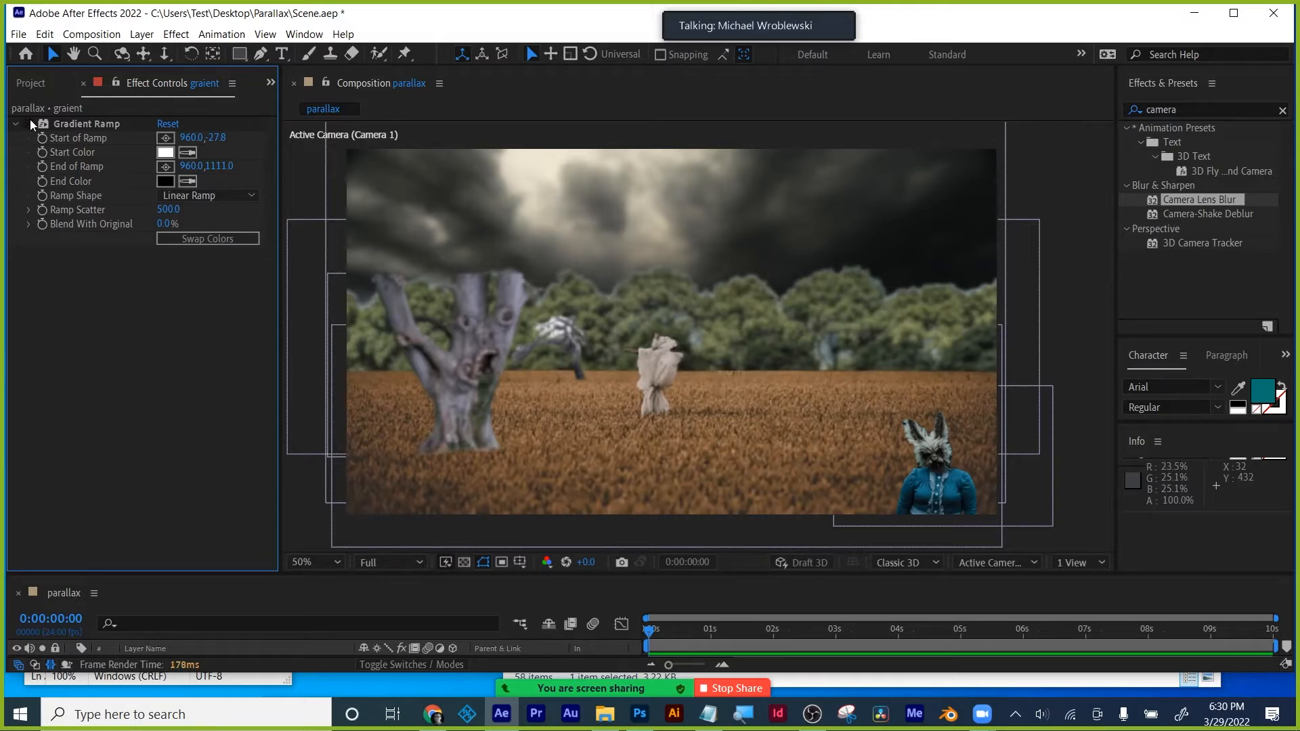
click(29, 121)
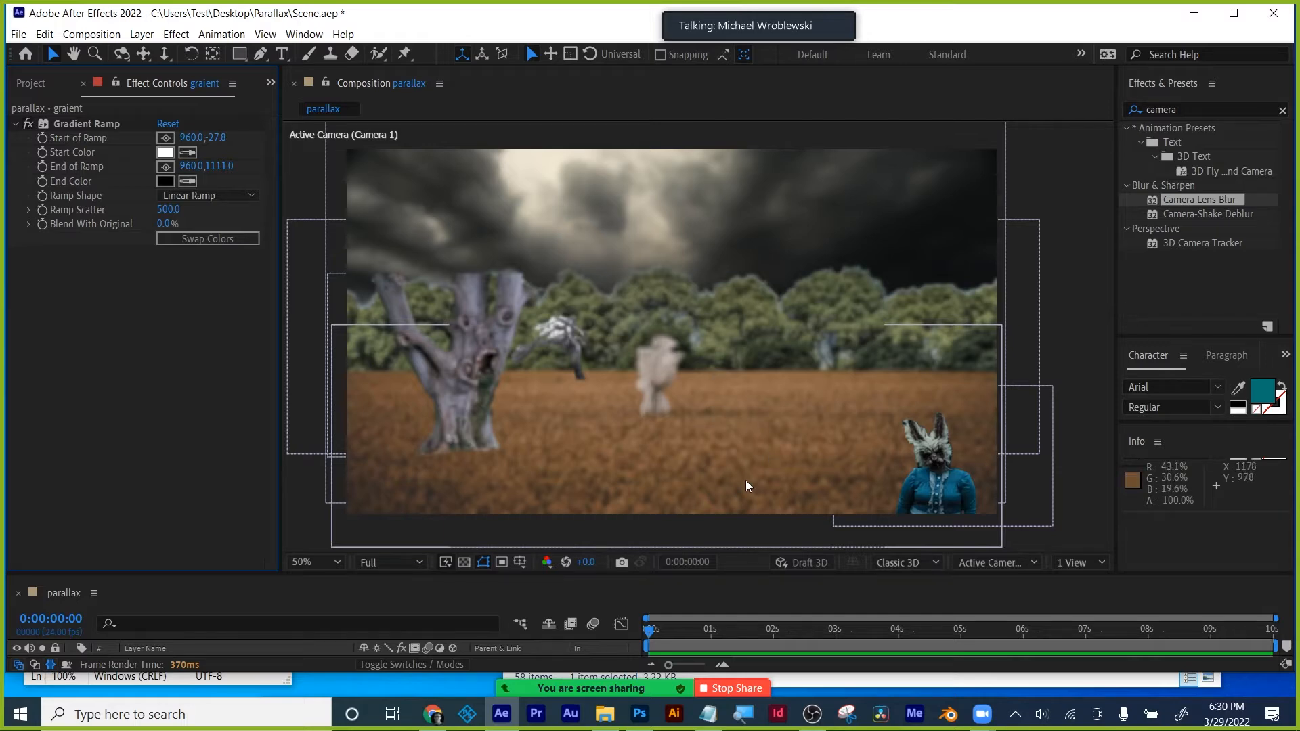
- Raise the Gradient Ramp's end point to 960,967
mouse_move(749, 481)
mouse_down()
mouse_move(749, 449)
mouse_move(749, 479)
mouse_up()
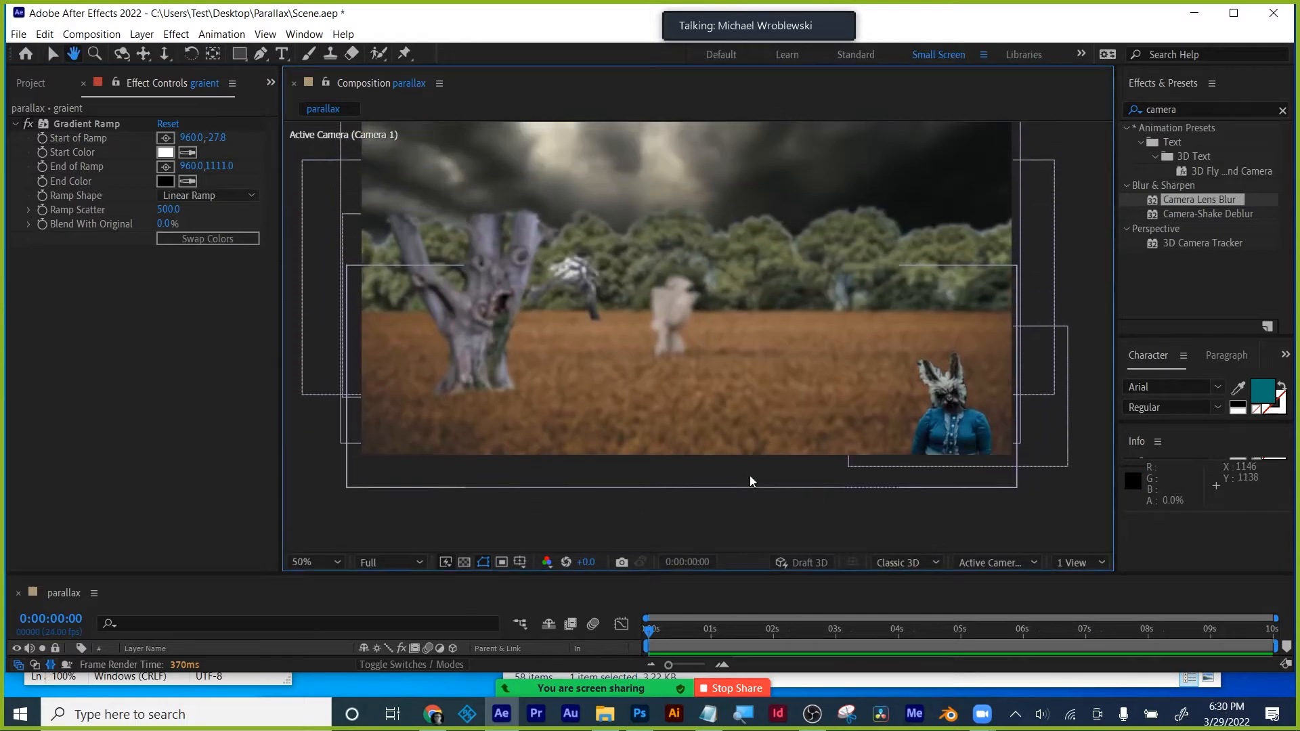
click(71, 125)
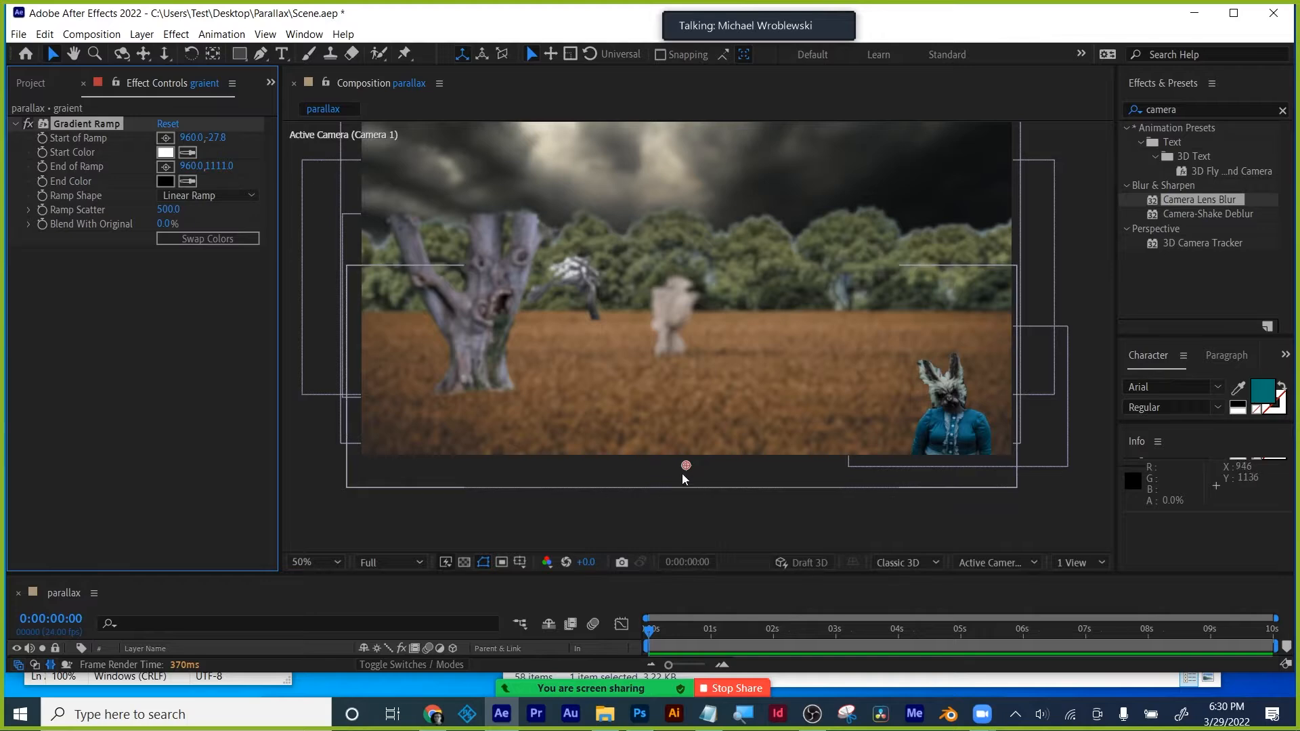
drag(684, 466, 685, 431)
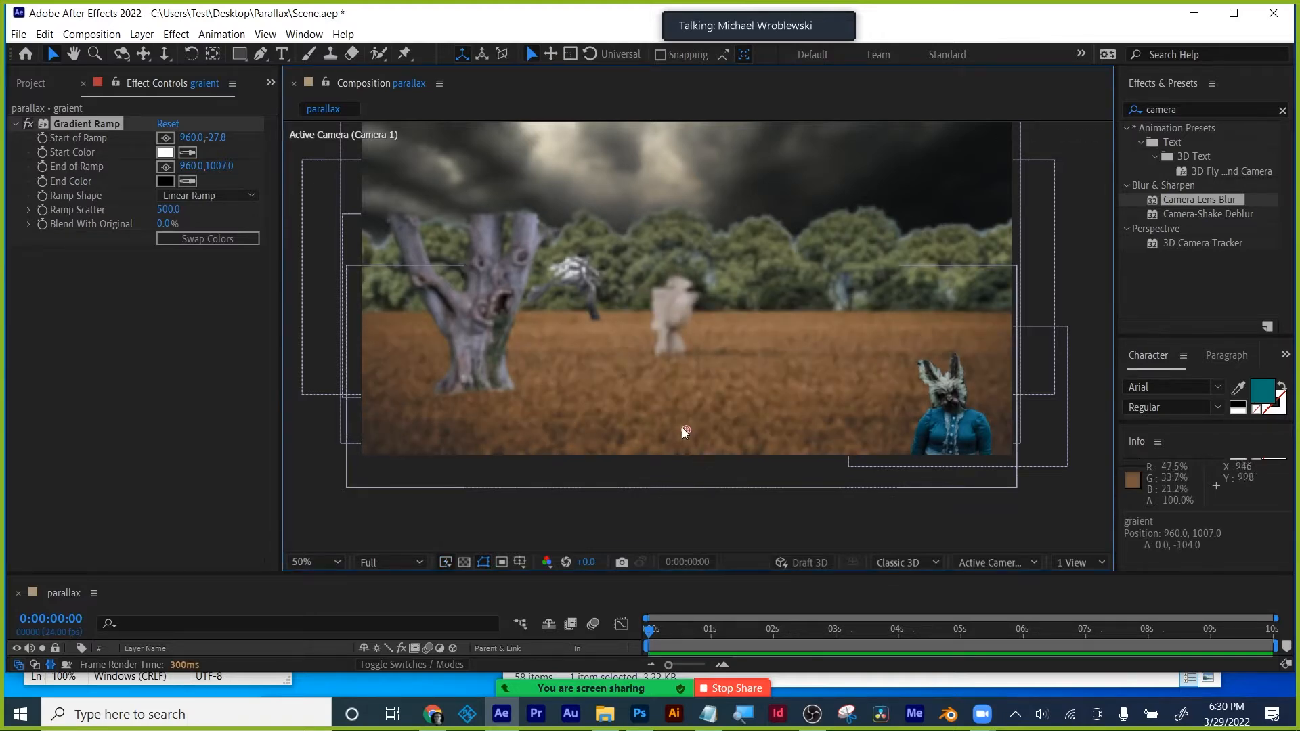
drag(685, 426, 686, 417)
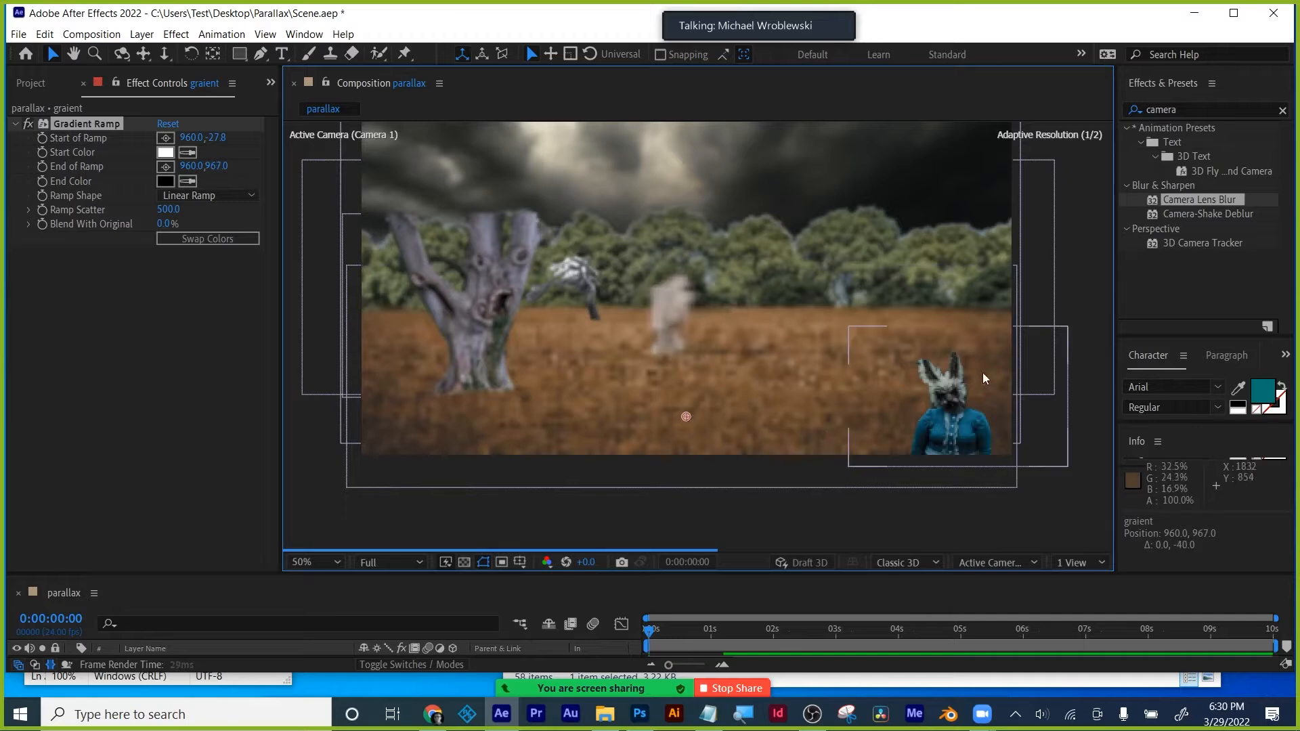
drag(1060, 287, 1062, 286)
click(1045, 528)
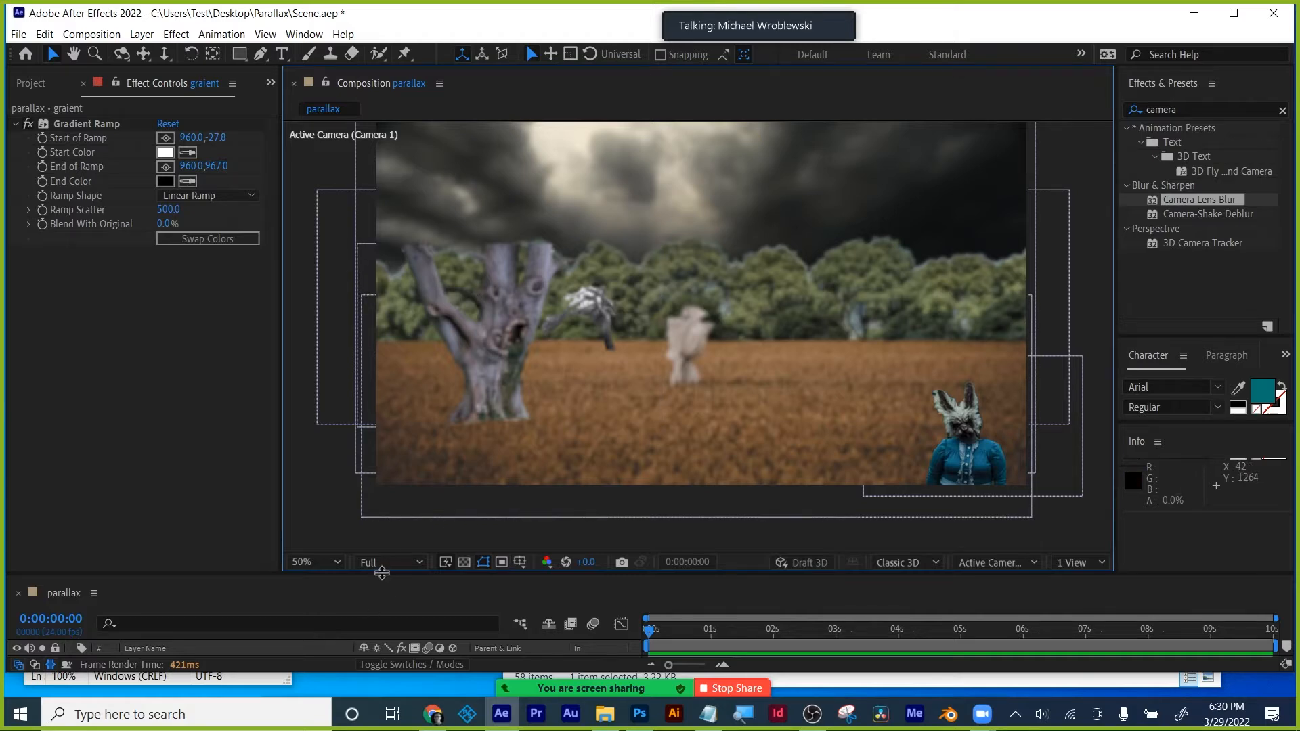
- Enlarge the timeline, bring up the Project panel's files, and save the project
drag(382, 573, 382, 490)
key(comma)
key(comma)
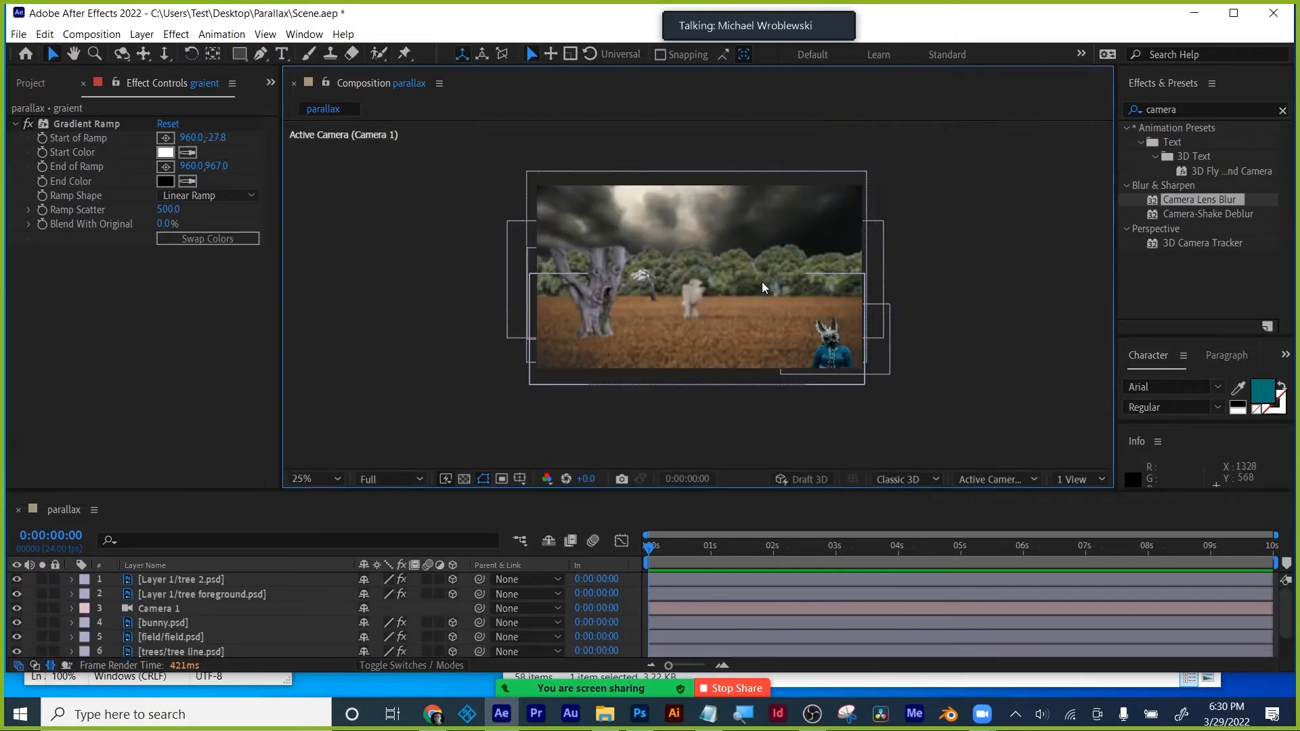
key(period)
key(period)
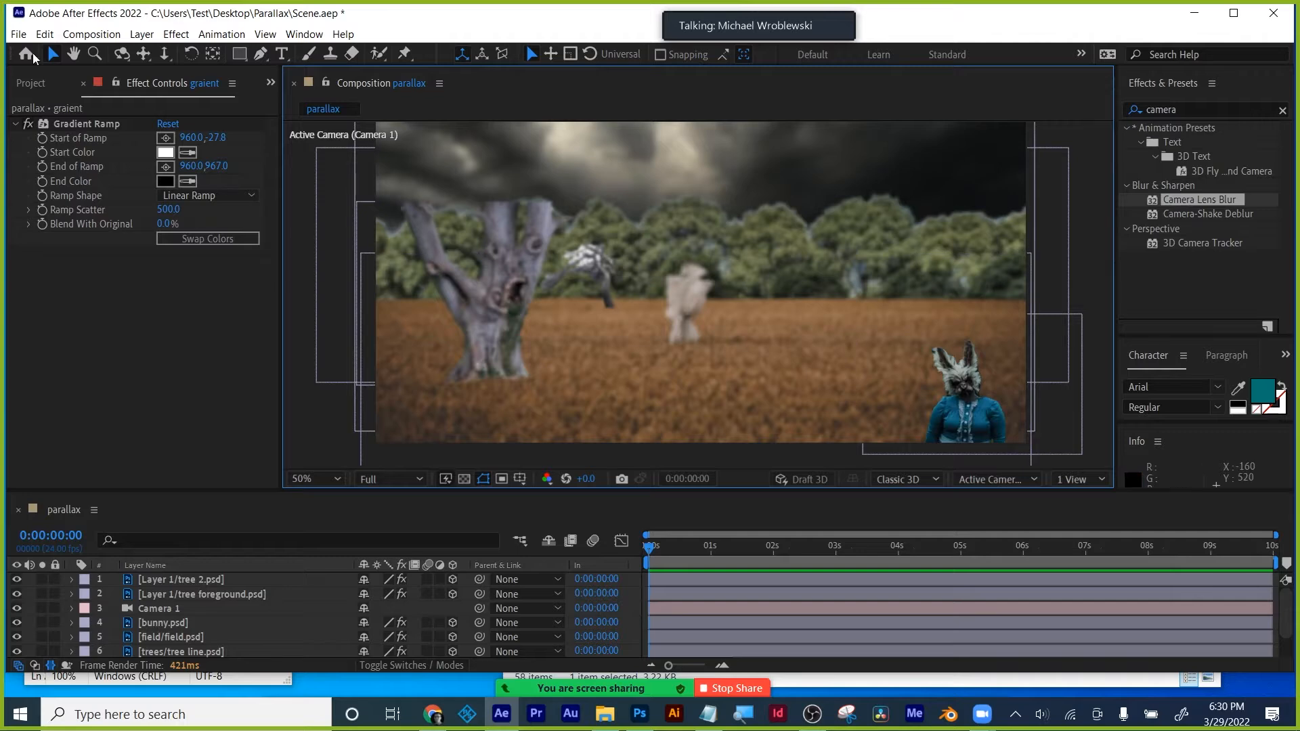
click(31, 82)
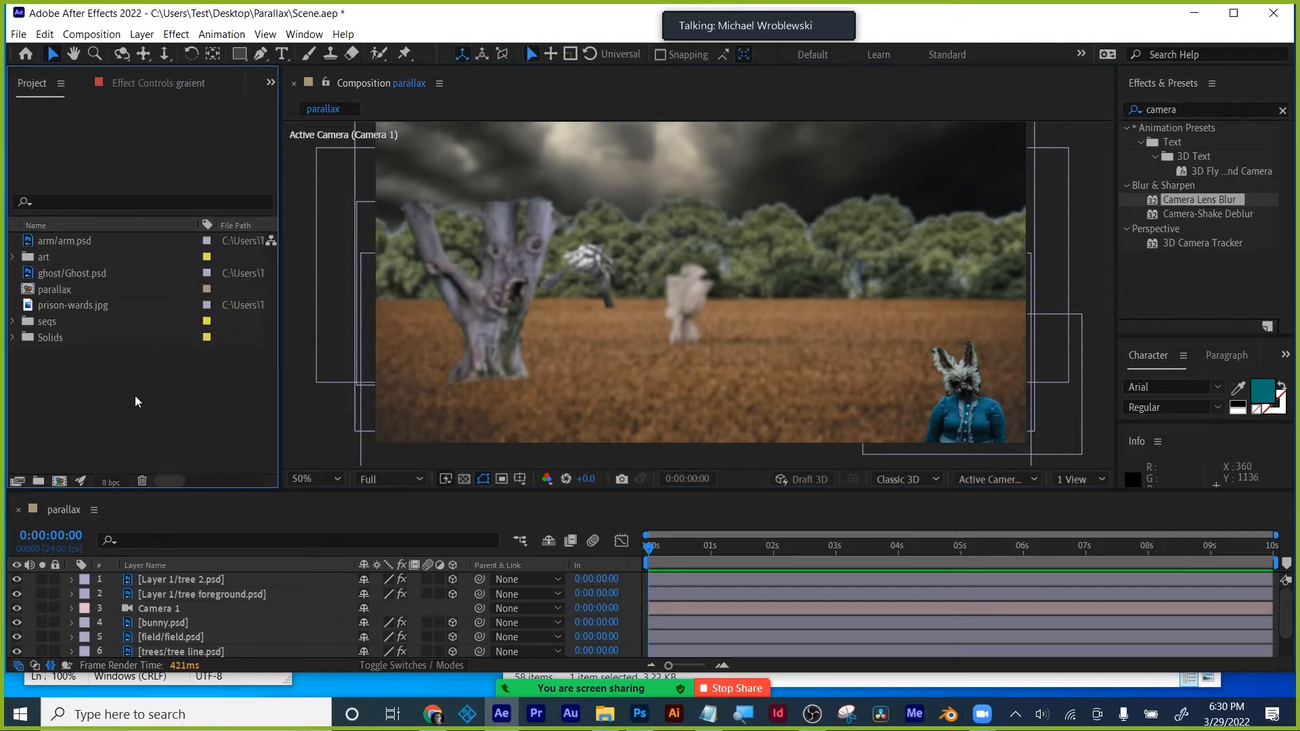
key(ctrl+s)
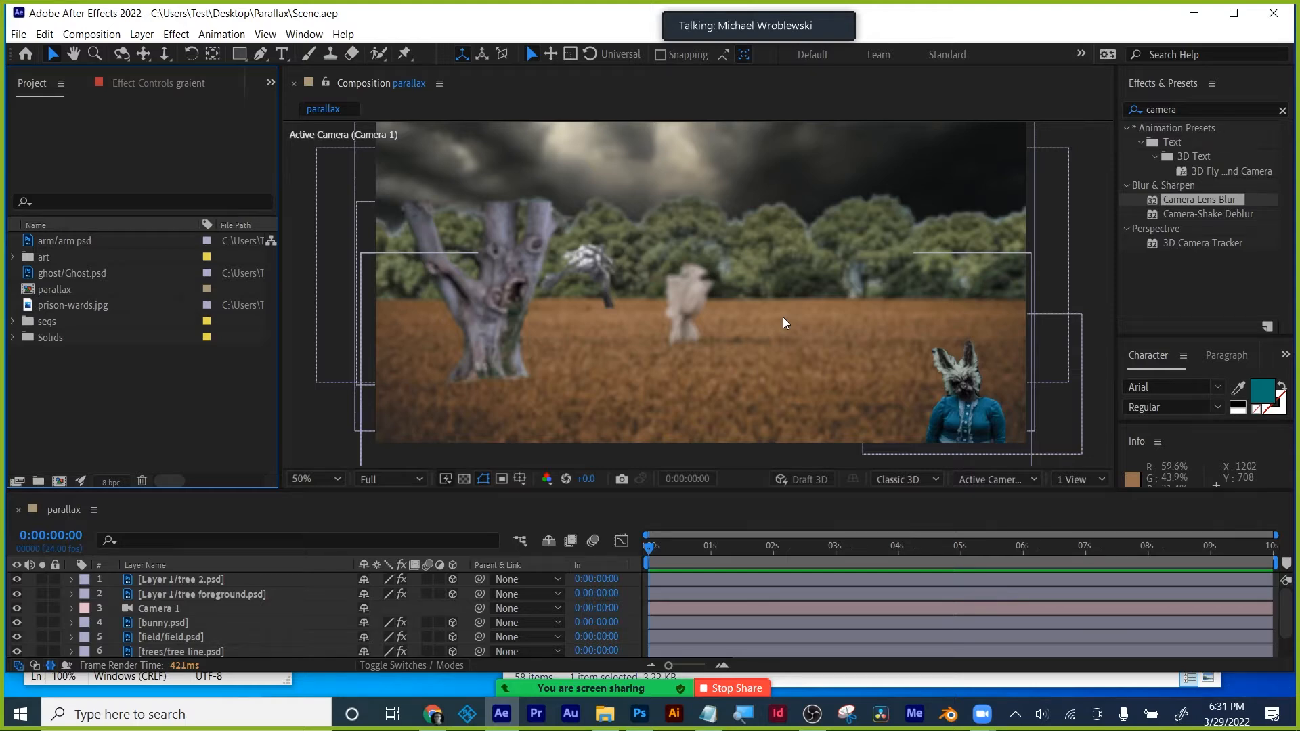
- Try orbiting Camera 1 around the tree, then undo to restore its original framing
click(120, 55)
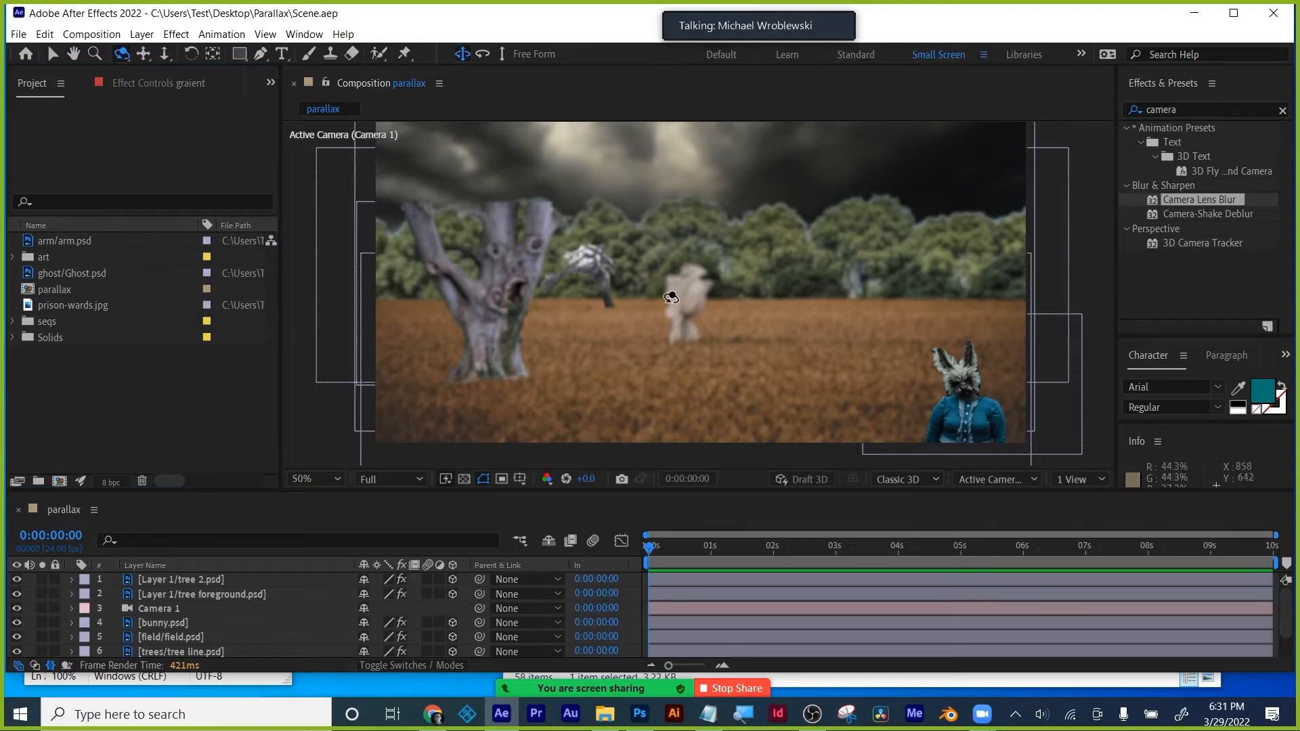
drag(712, 312, 721, 319)
key(ctrl+z)
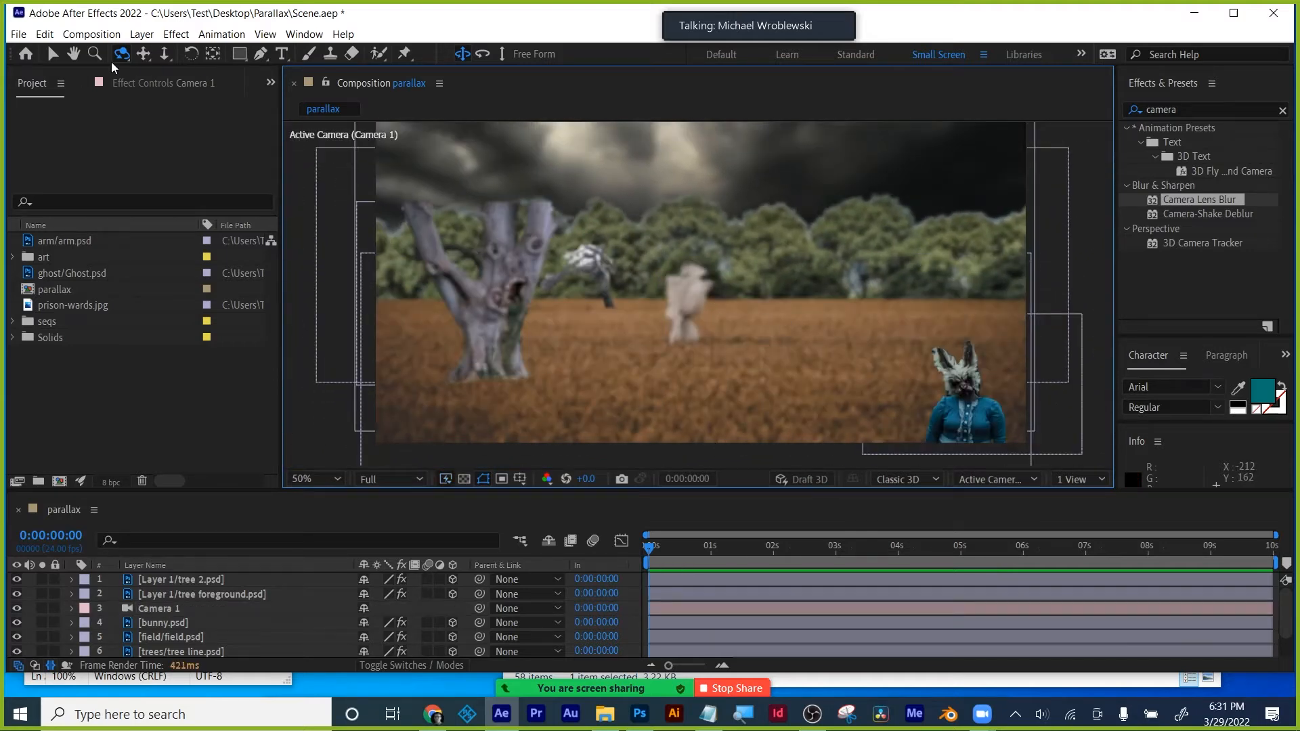
- Return to the Selection tool, save the project, and select the tree foreground layer
click(55, 53)
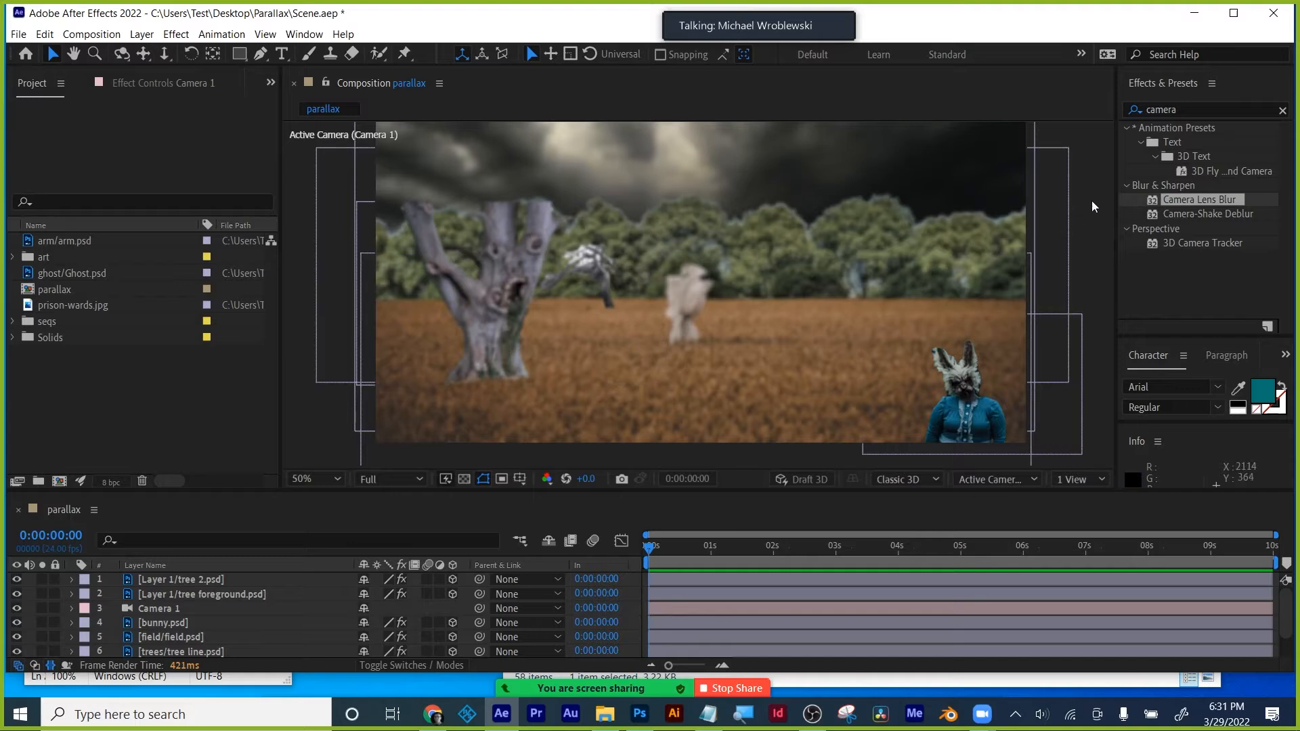
key(ctrl+s)
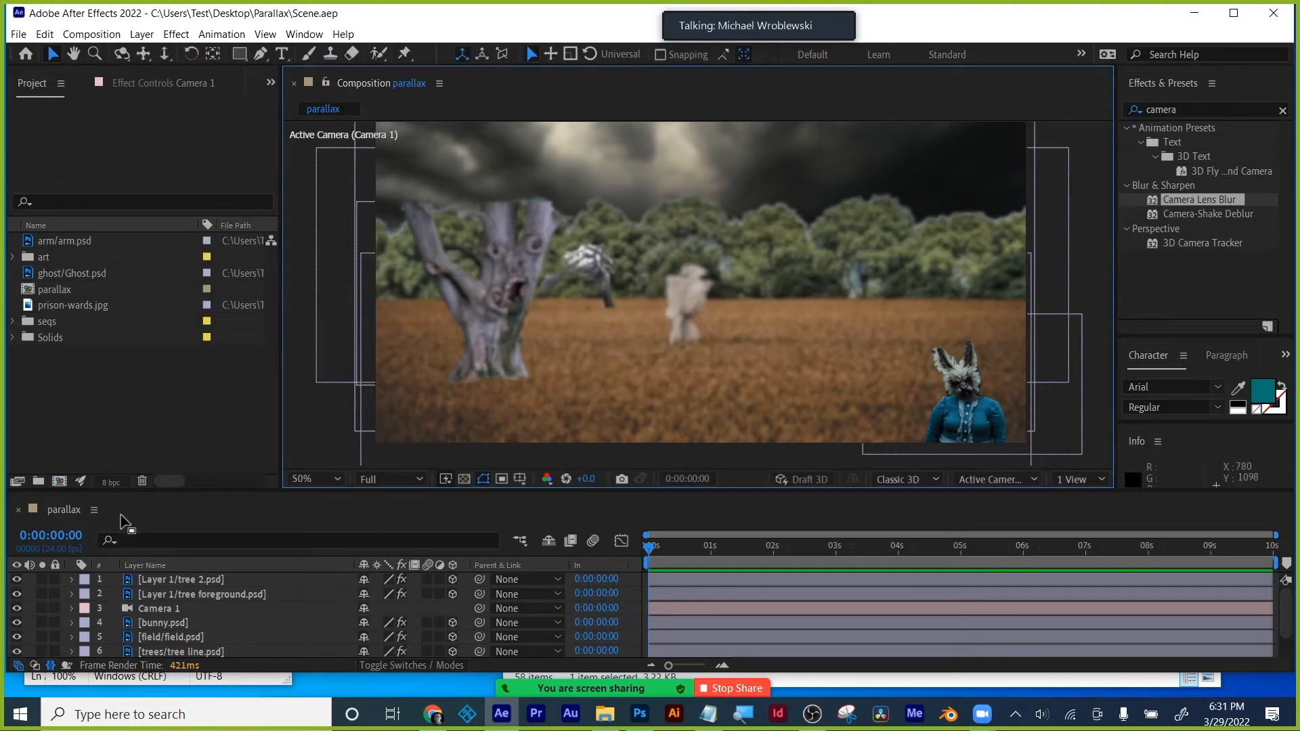
click(160, 594)
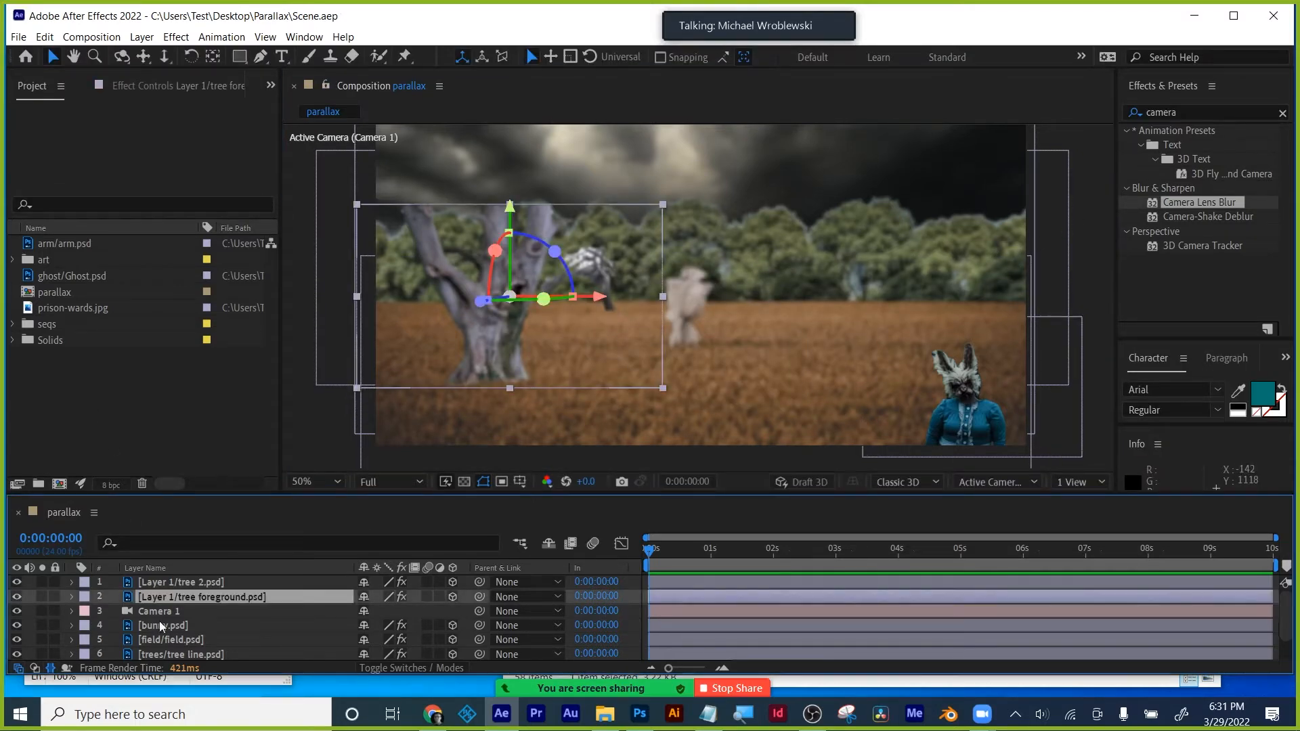
- Create a new solid layer named 'particle grave 1'
click(142, 37)
mouse_move(155, 55)
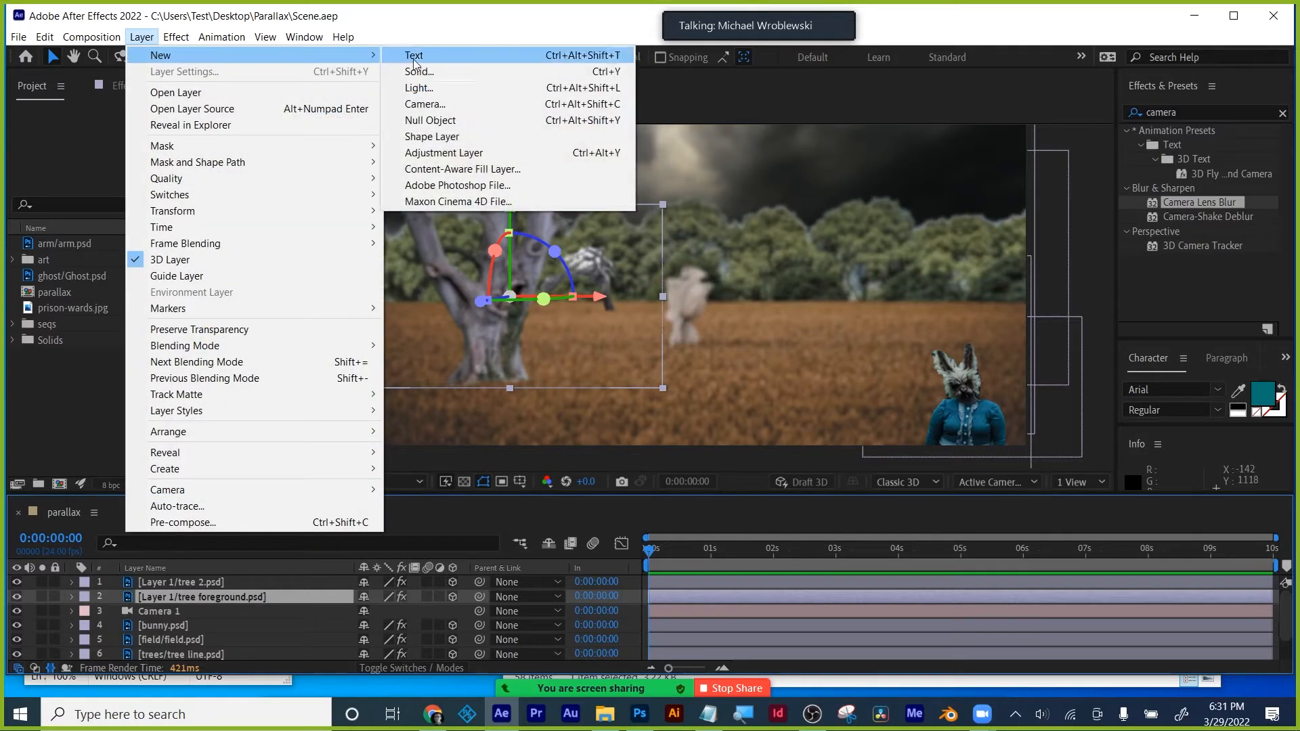
click(466, 68)
text(particle grave 1)
click(720, 421)
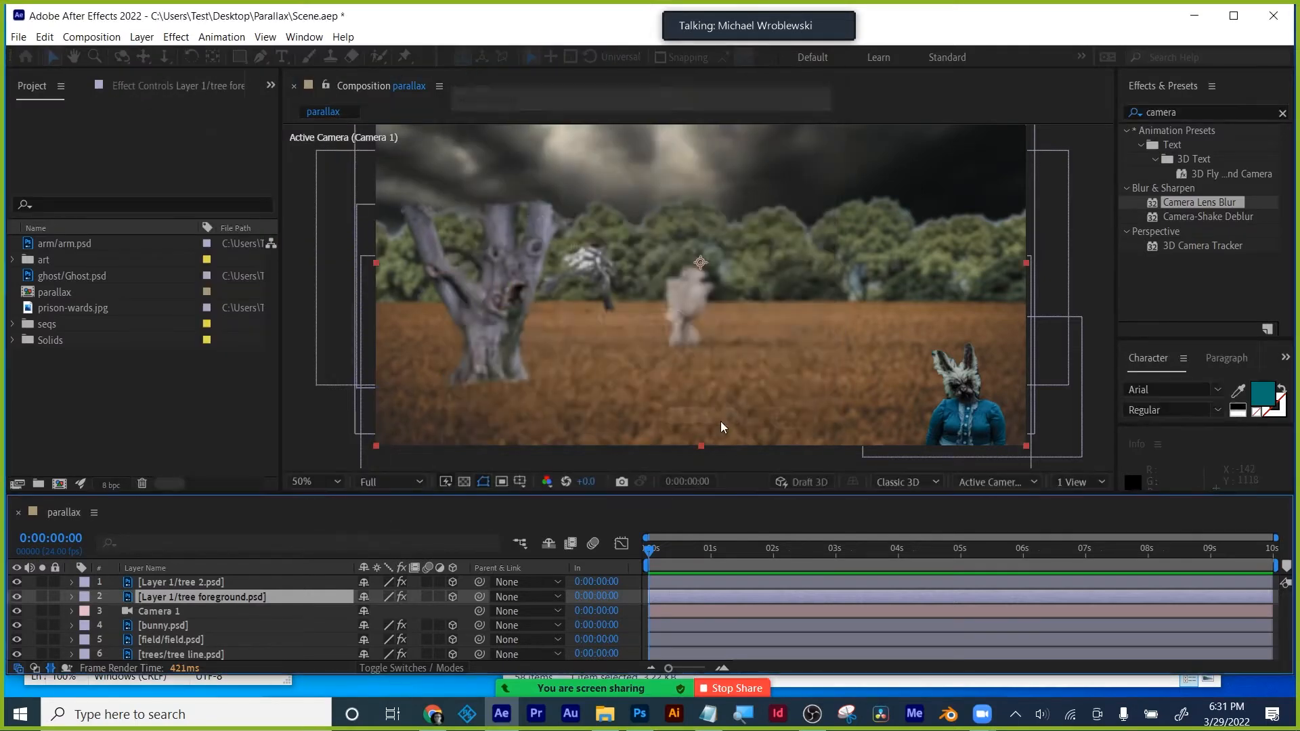
- Restack layers so bunny is on top and particle grave 1 sits just below Camera 1
drag(192, 603, 203, 579)
scroll(202, 593, down, 3)
drag(225, 494, 226, 347)
drag(187, 437, 188, 494)
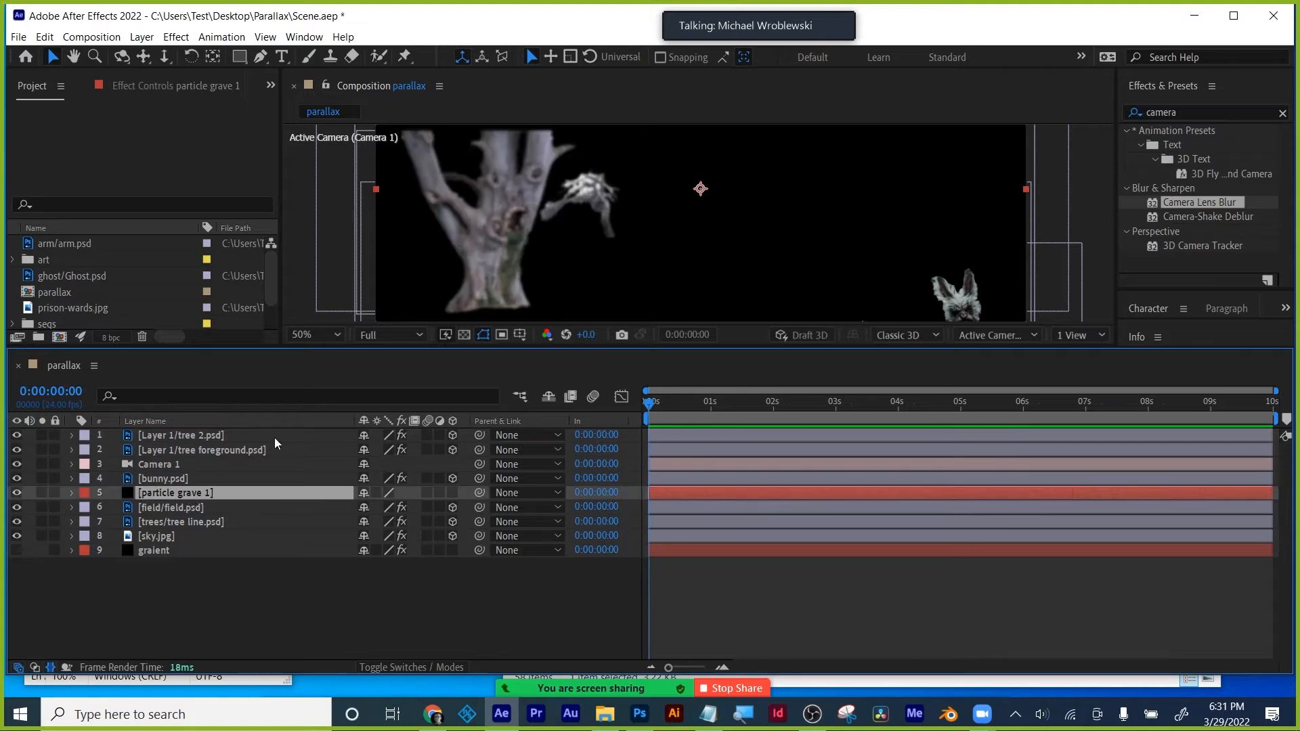
drag(646, 355, 646, 445)
drag(160, 568, 163, 521)
mouse_move(158, 585)
mouse_down()
mouse_move(161, 619)
mouse_move(161, 579)
mouse_up()
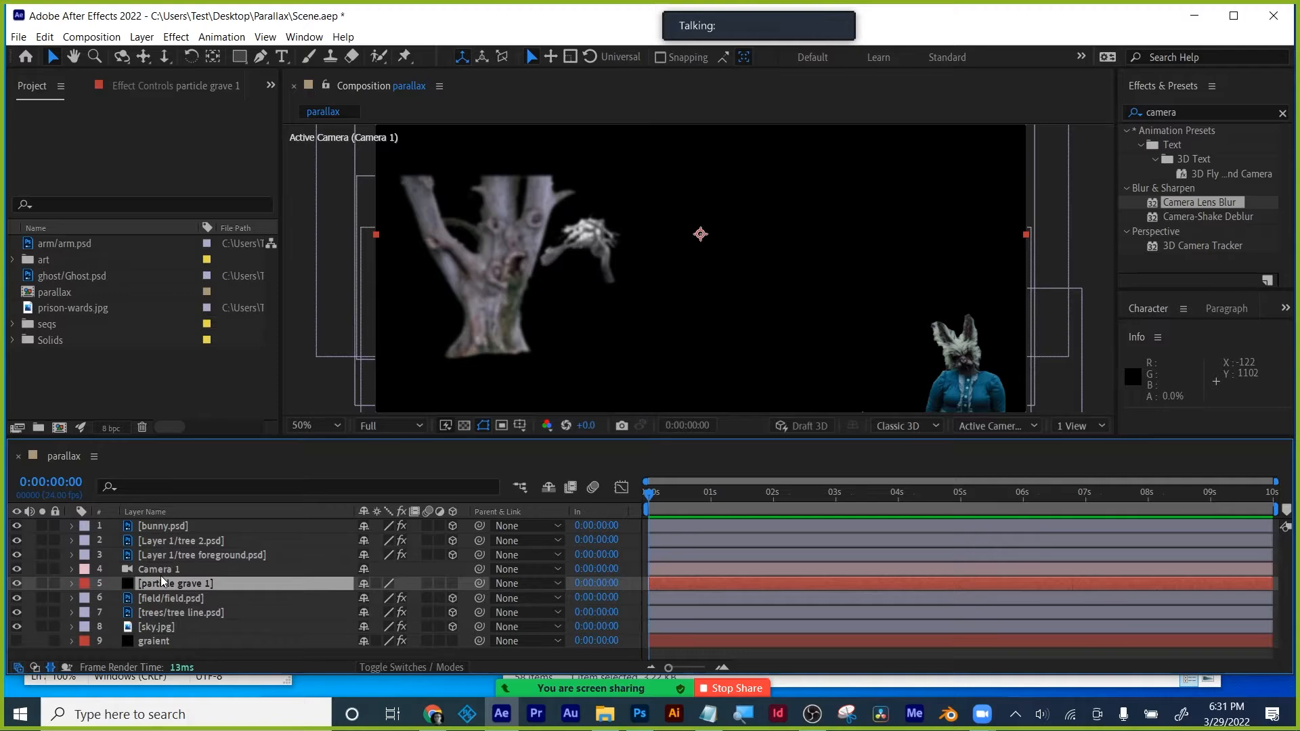
key(ctrl+5)
- Apply CC Particle World to the particle grave 1 layer
text(part)
click(1184, 158)
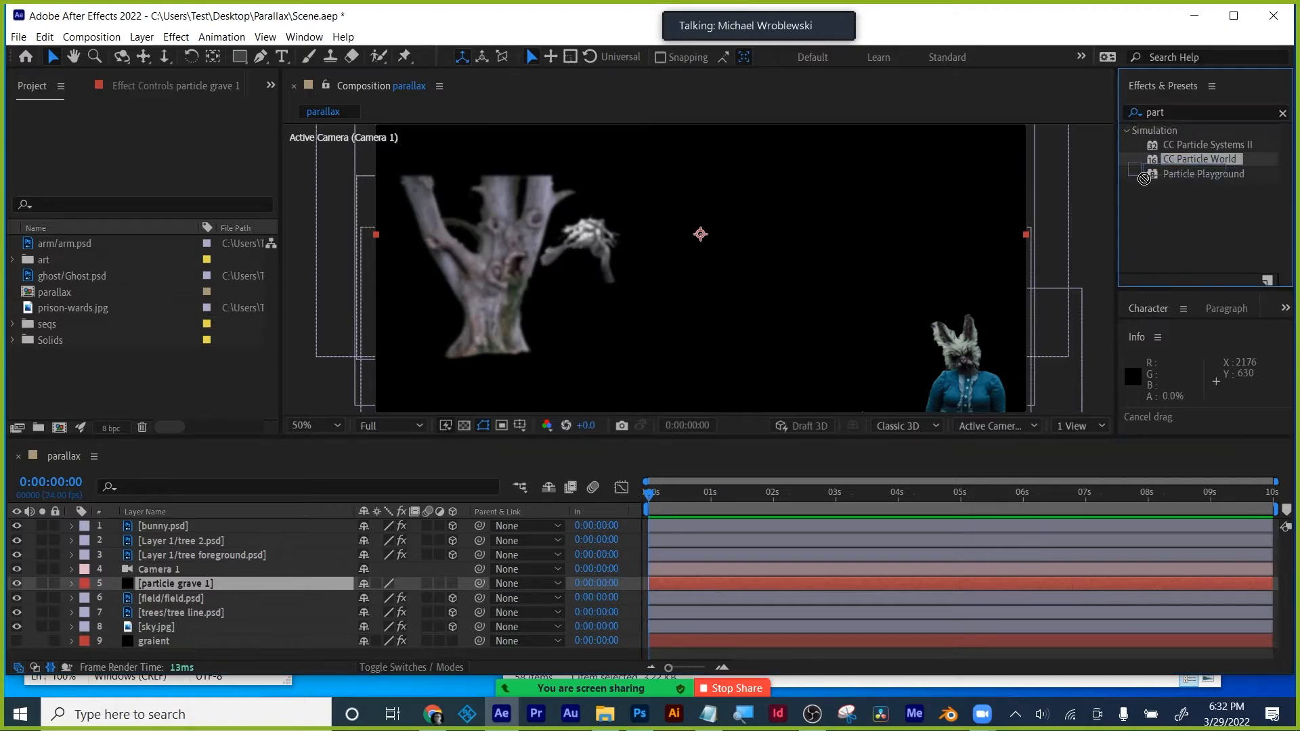
drag(1184, 159, 758, 583)
click(700, 302)
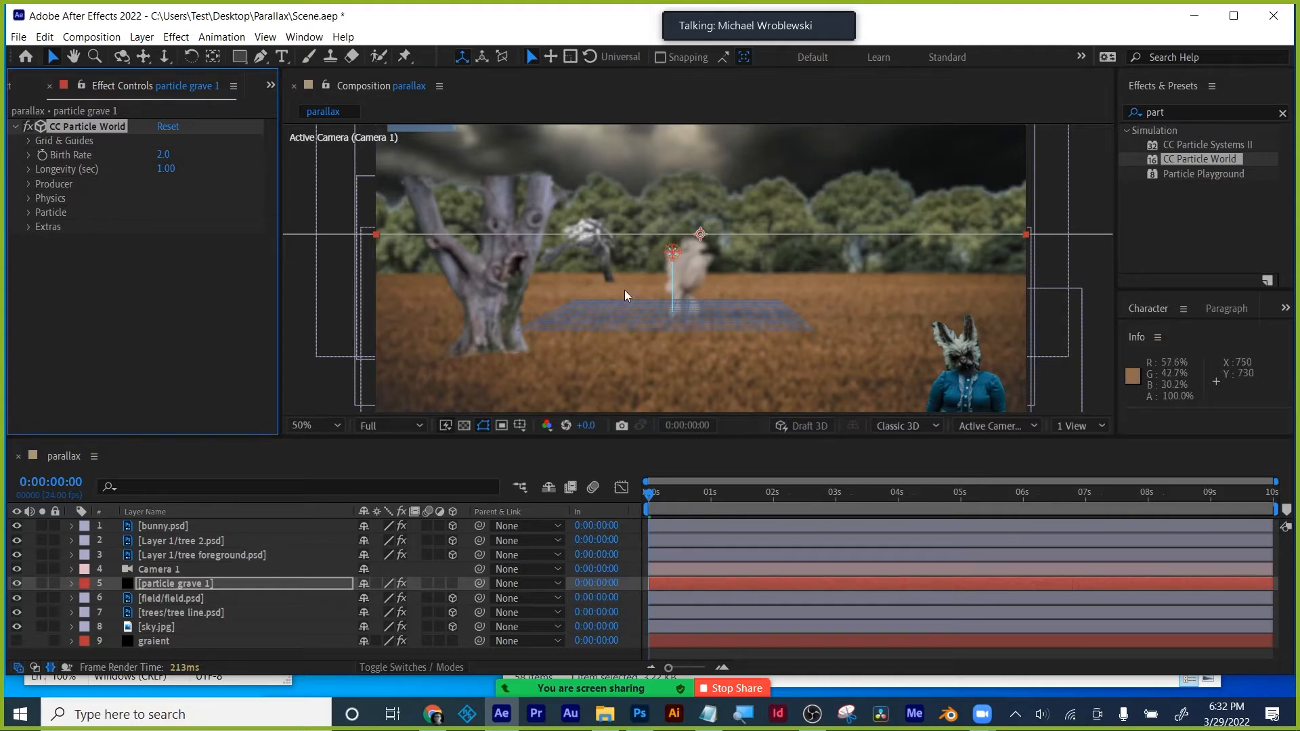
- Try rotating the effect camera under Extras, then undo and collapse those settings
click(29, 227)
click(42, 241)
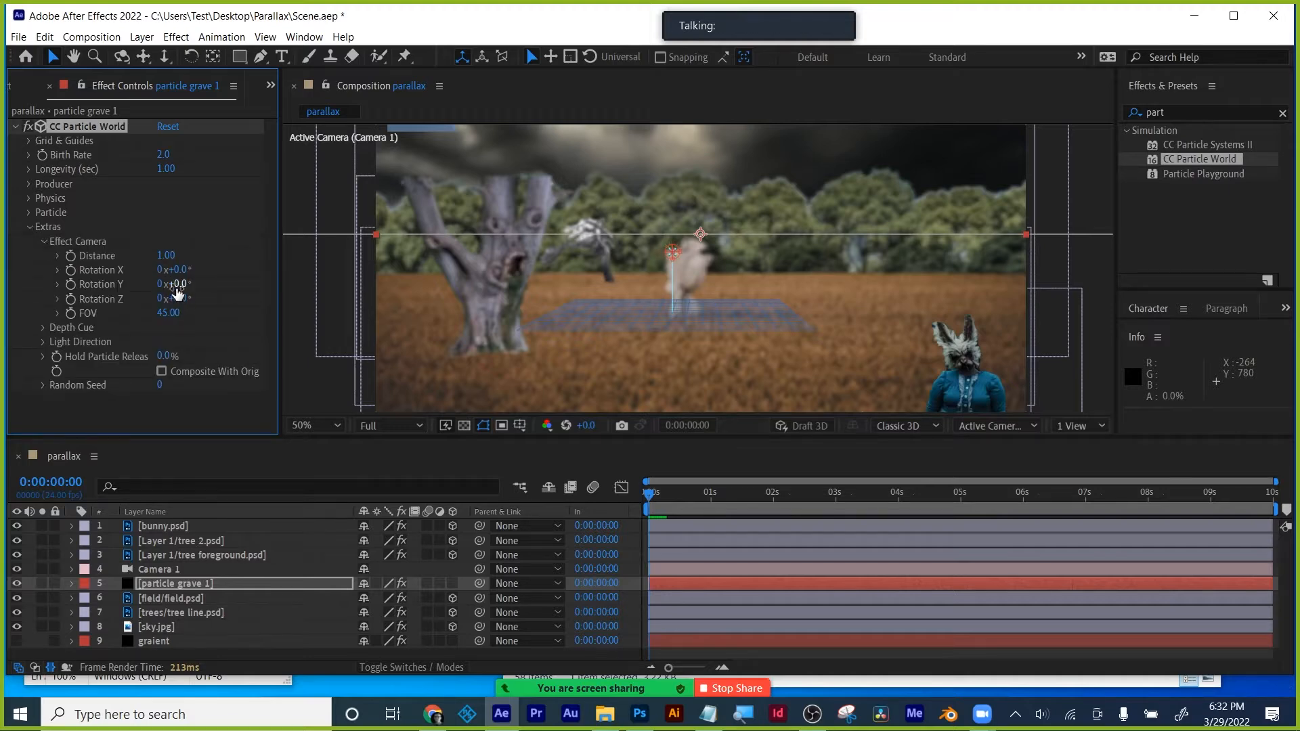
drag(176, 287, 294, 277)
key(ctrl+z)
click(43, 241)
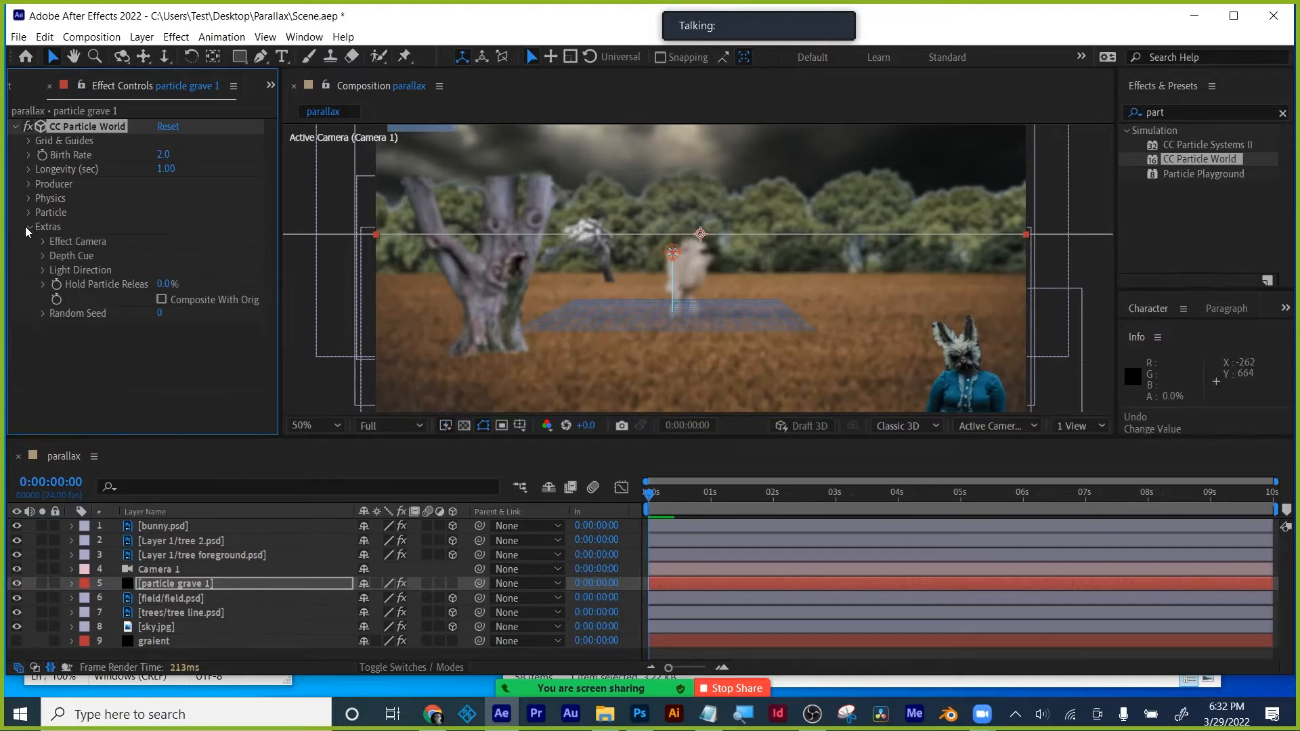
click(29, 227)
- Review Grid & Guides and Effect Camera settings, keep Rotation Y at 0, and preview the particles
click(29, 141)
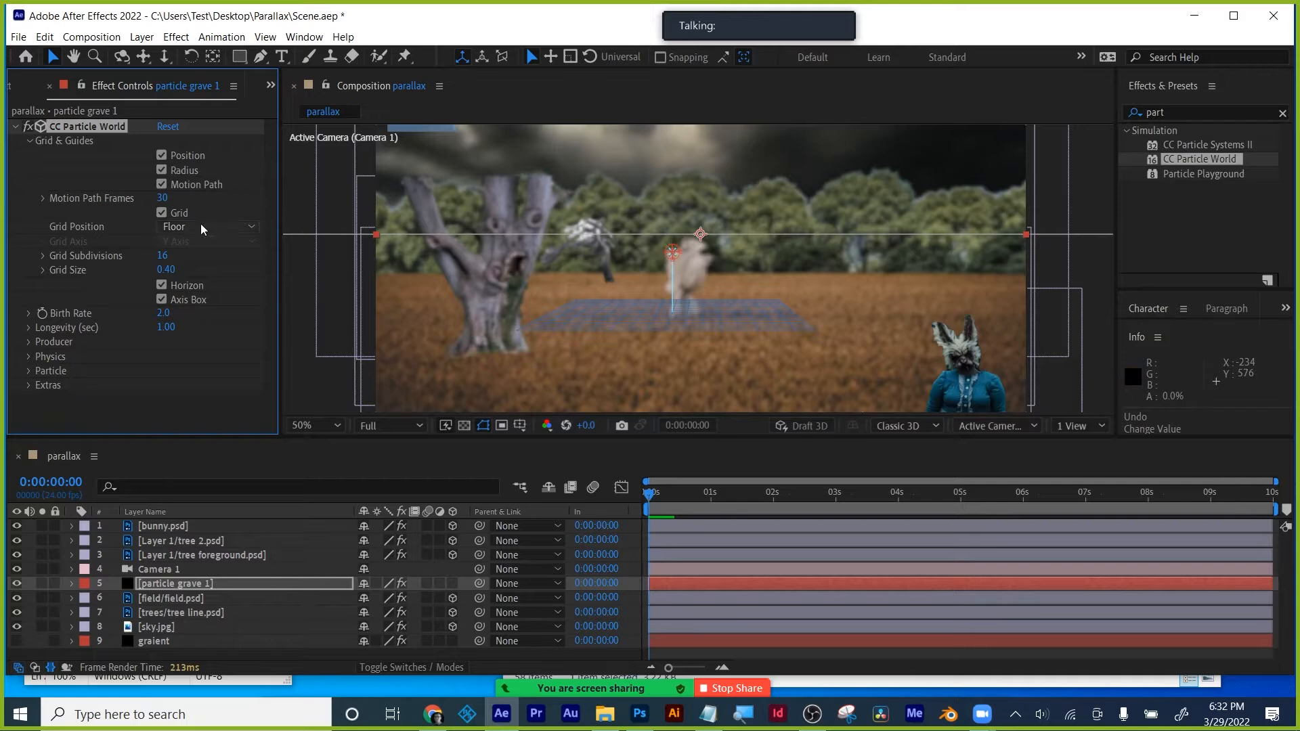
click(29, 385)
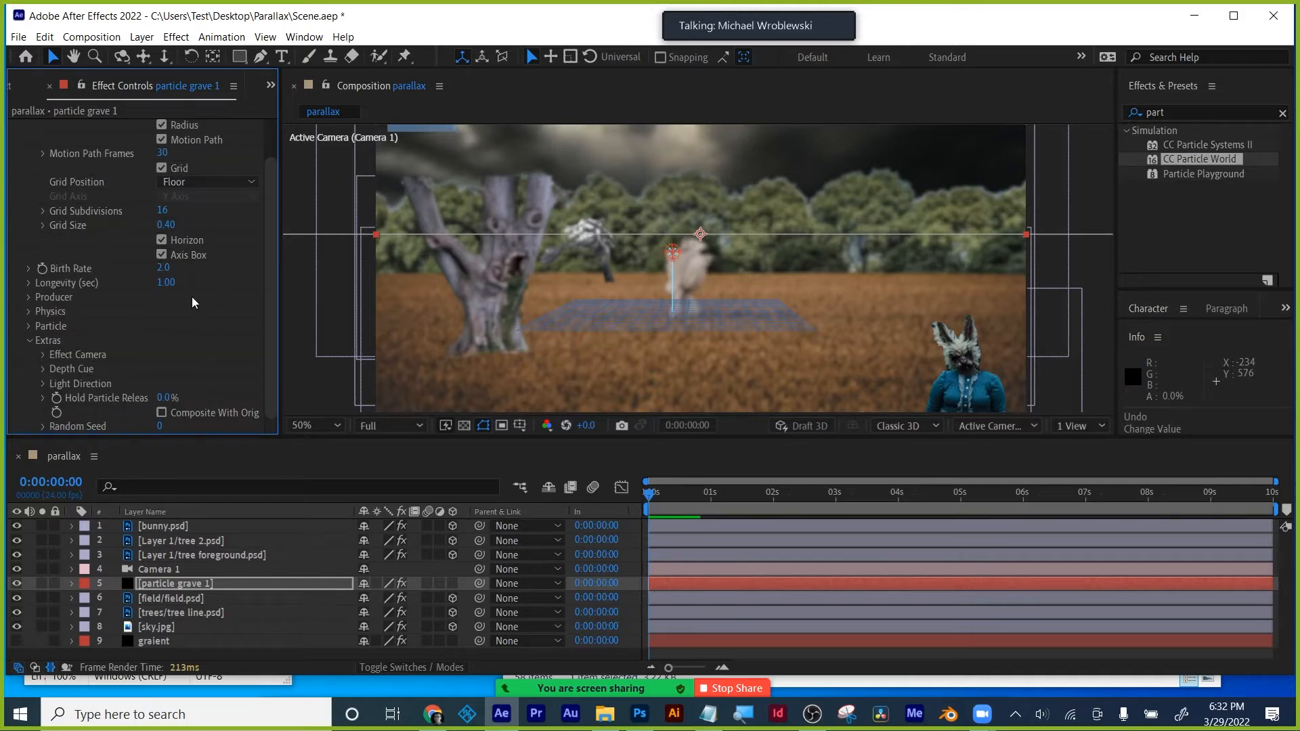
click(42, 354)
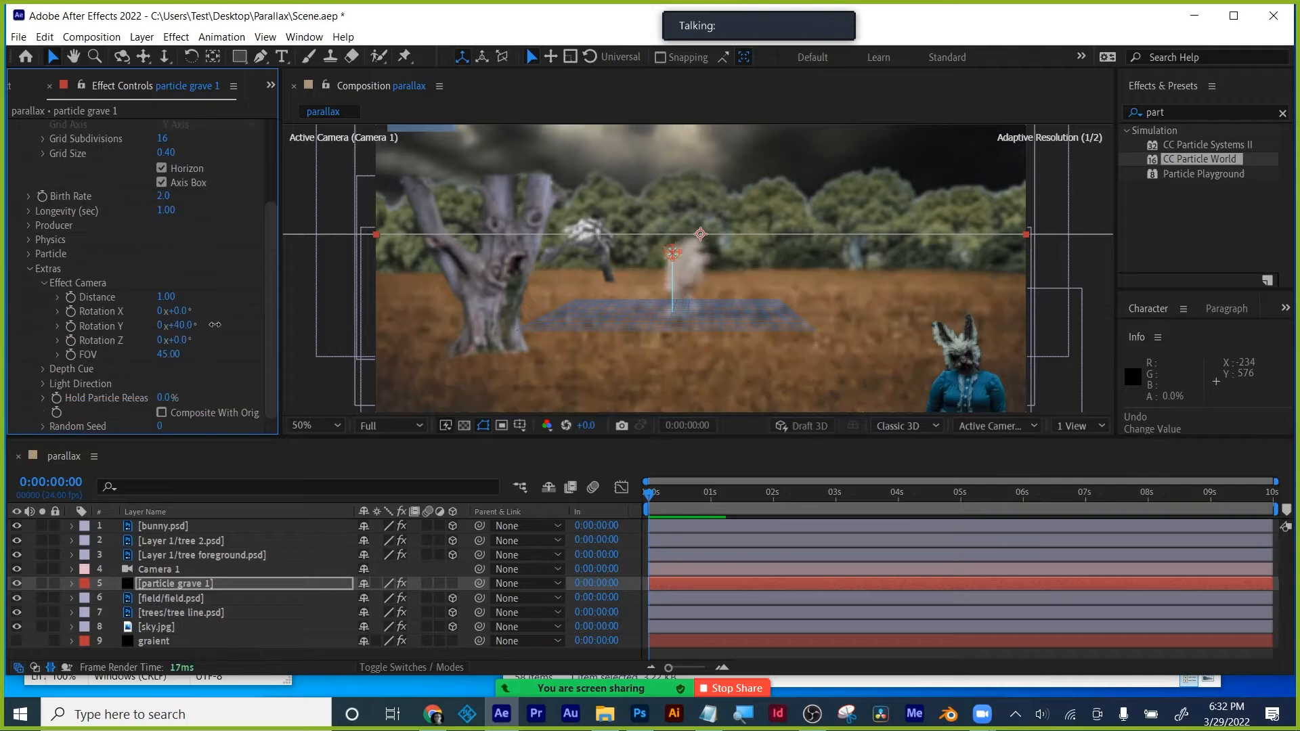
key(ctrl+z)
scroll(37, 167, up, 4)
click(30, 140)
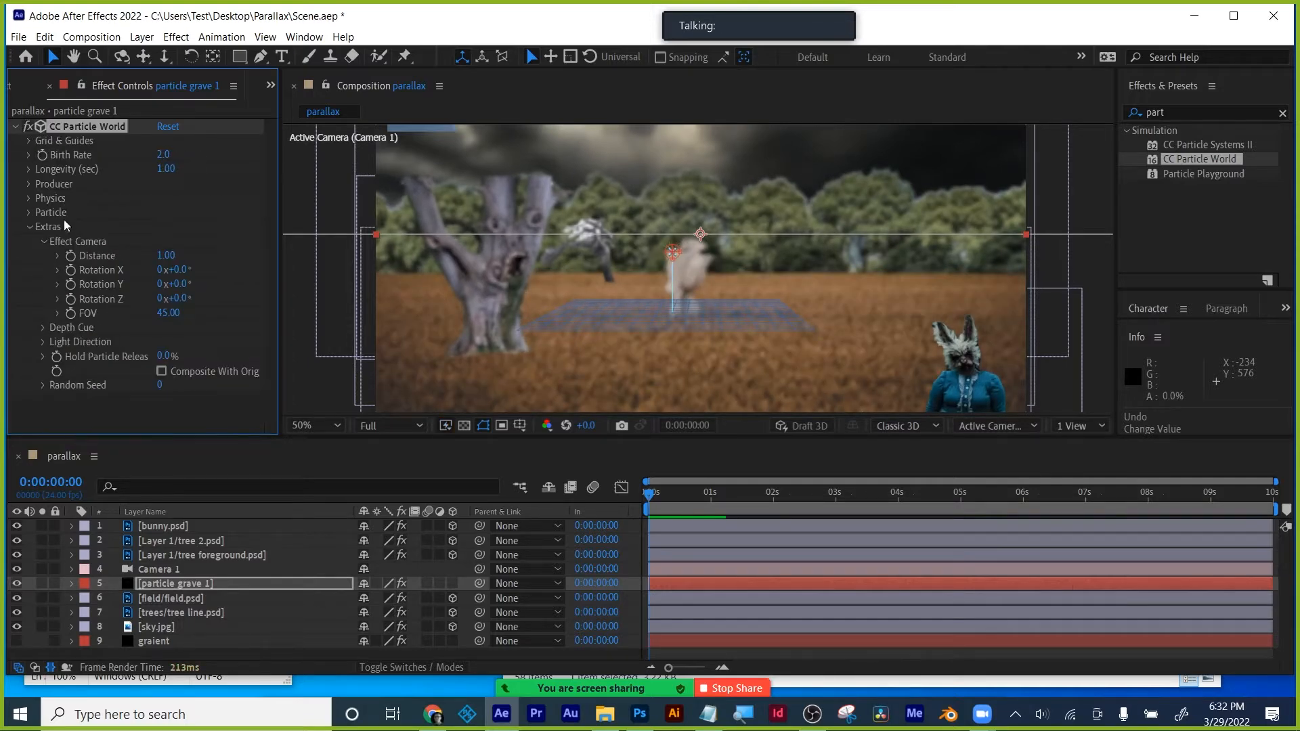
key(space)
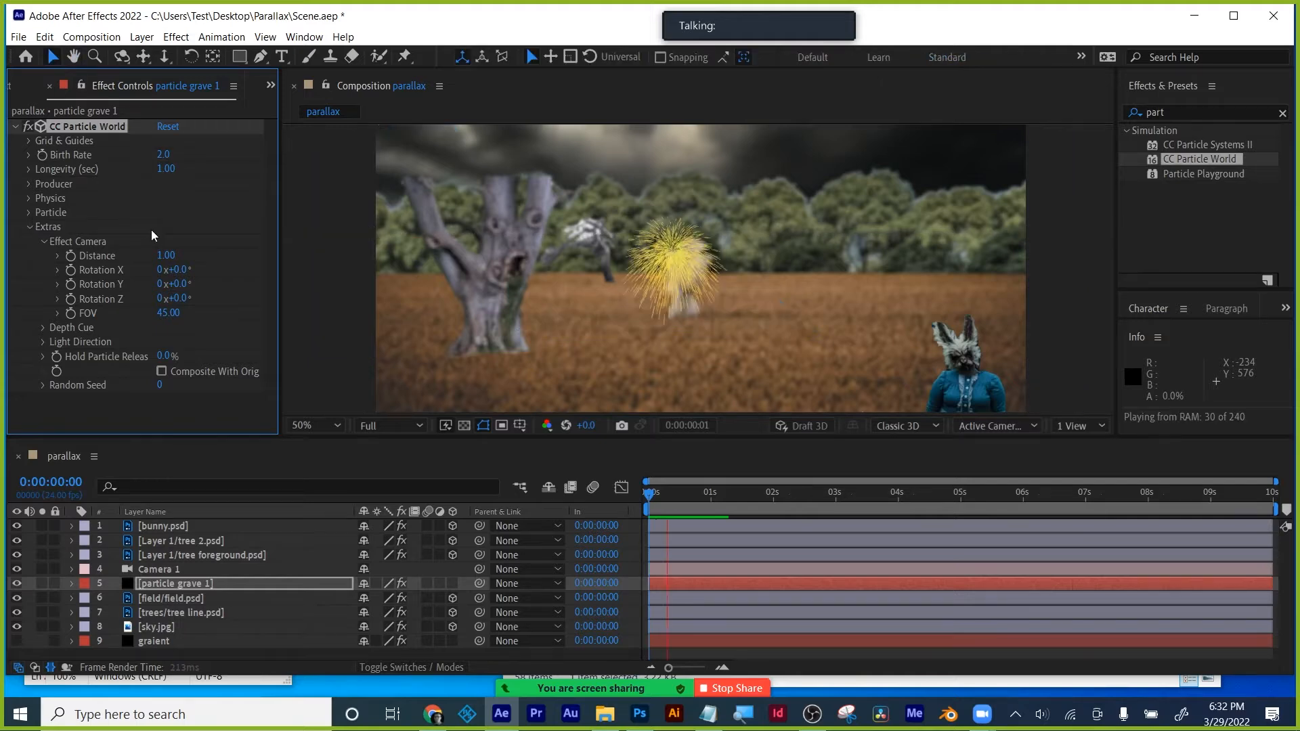
key(space)
- Reposition the emitter and reshape its Producer radii into a wide flat sheet (Radius Y 0, Radius Z 1.365)
drag(672, 251, 711, 248)
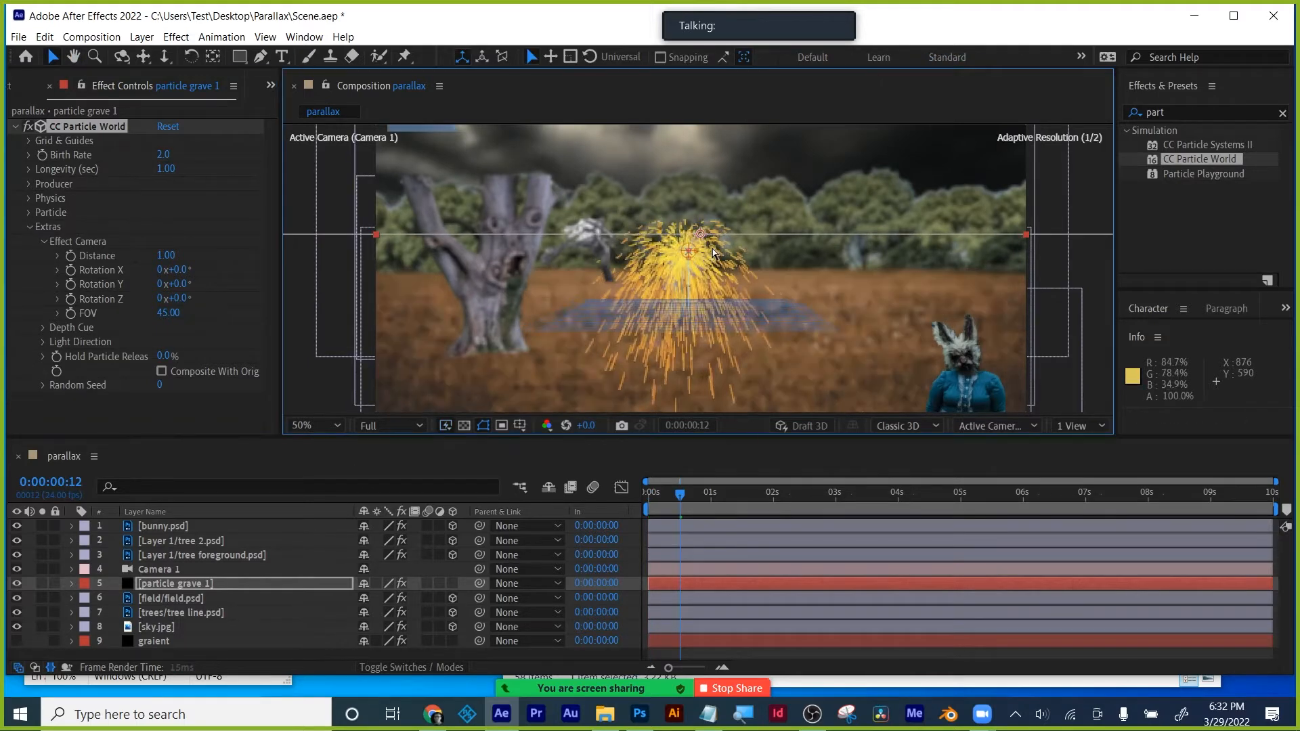
click(29, 183)
drag(166, 243, 332, 240)
drag(183, 256, 288, 258)
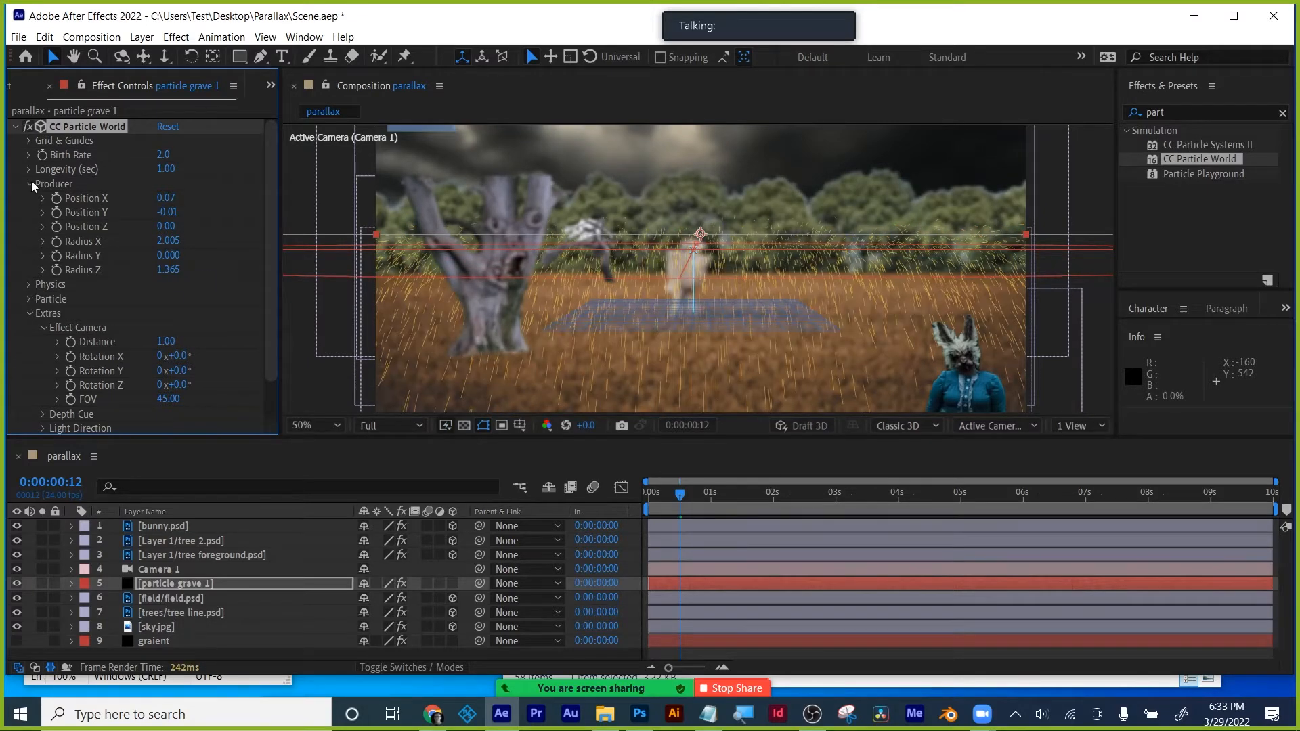
- Set particle Longevity to 25 and review the available Particle Type options
click(165, 169)
text(25)
key(Return)
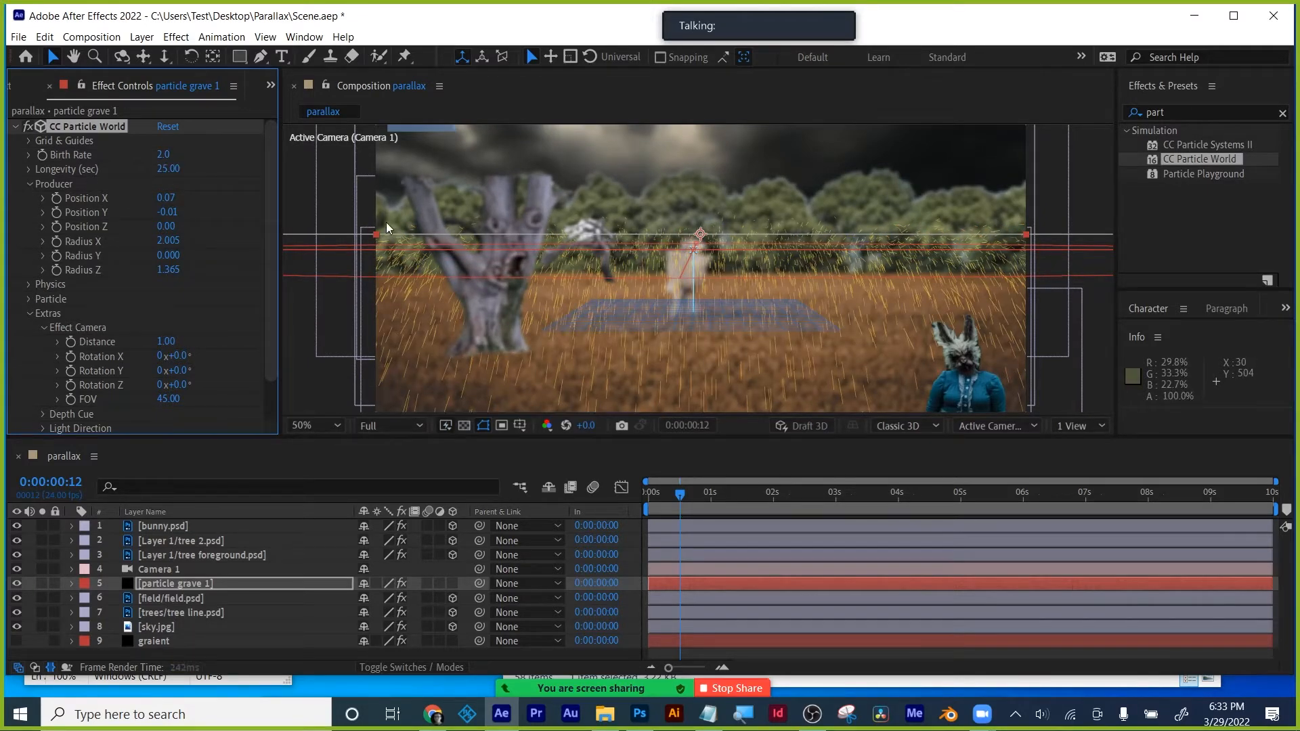
click(30, 184)
click(27, 213)
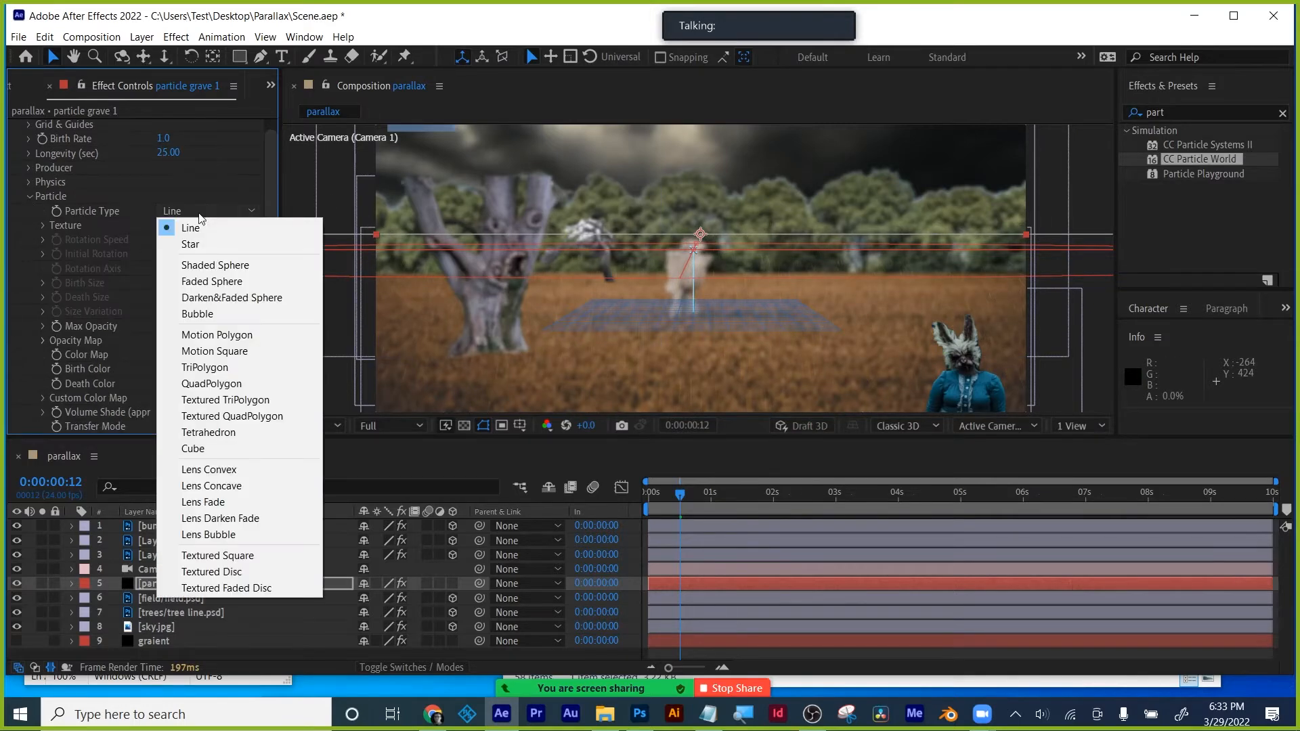
click(35, 196)
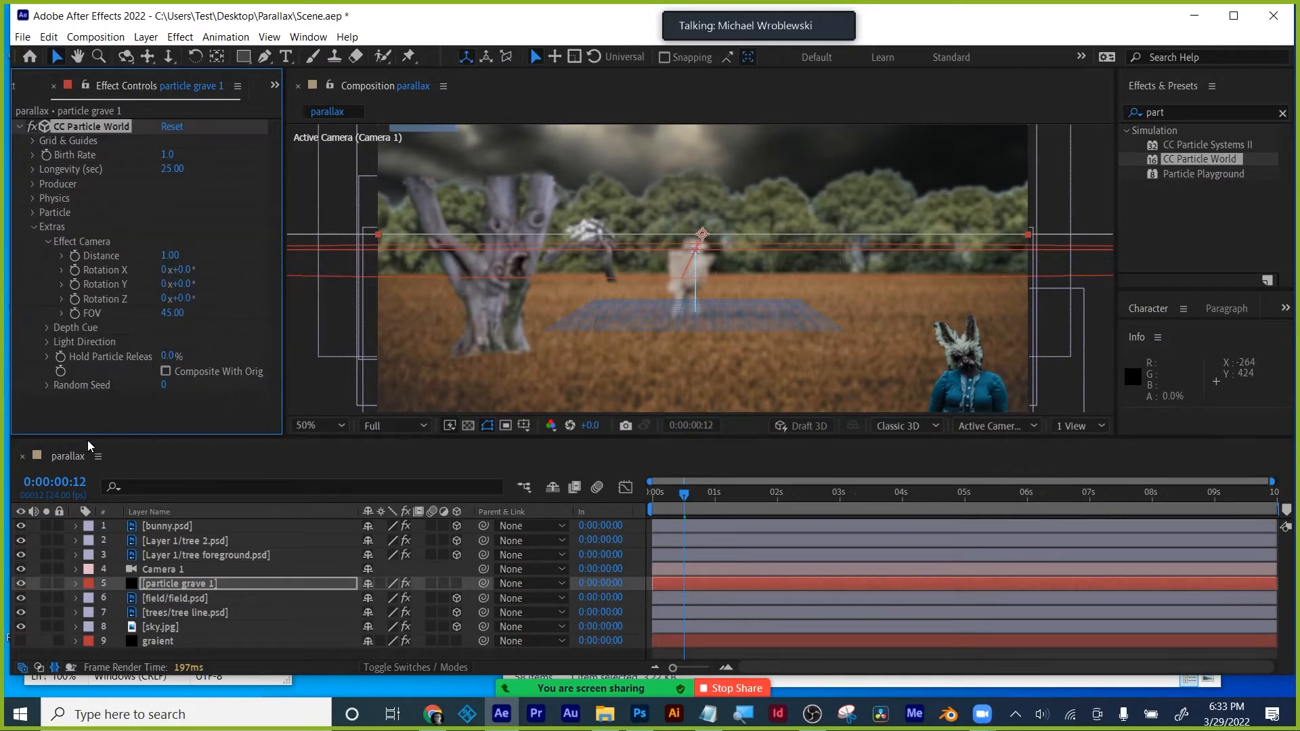
click(30, 86)
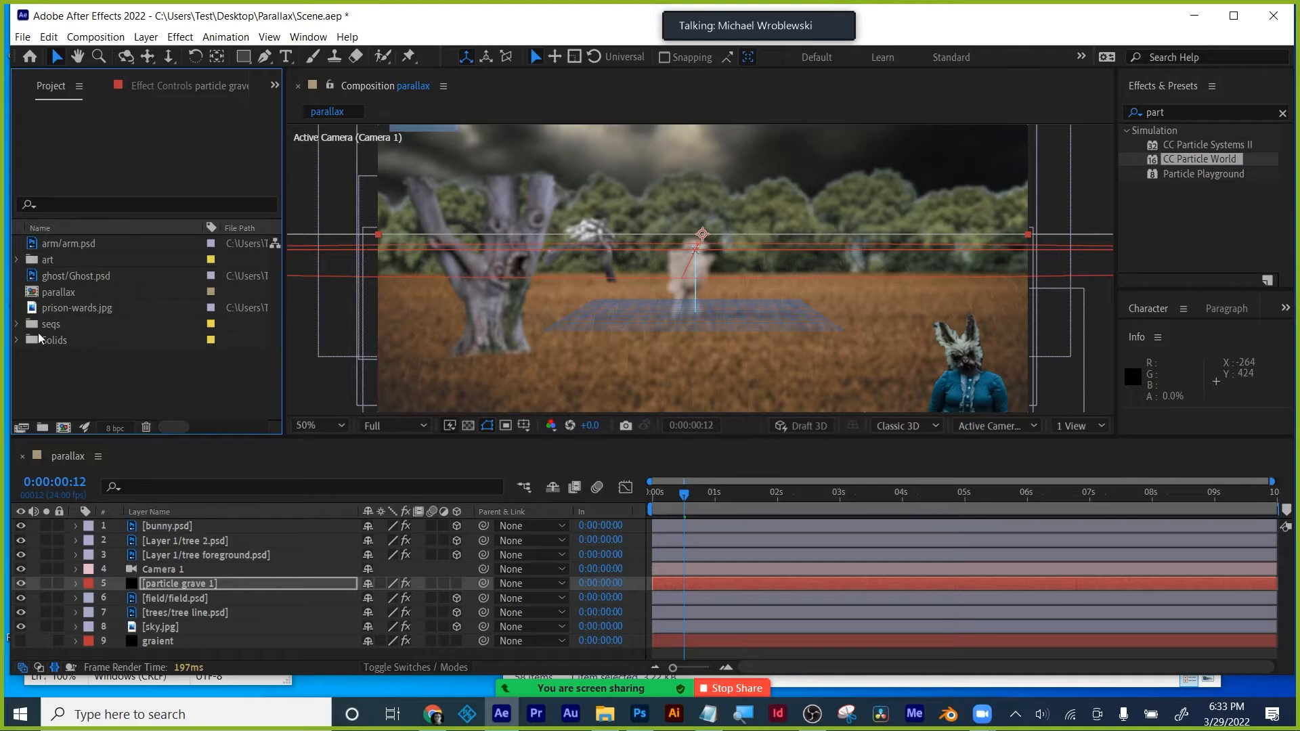
- Open the grave1 composition from the seqs folder and check its composition settings without changes
click(17, 325)
double_click(72, 340)
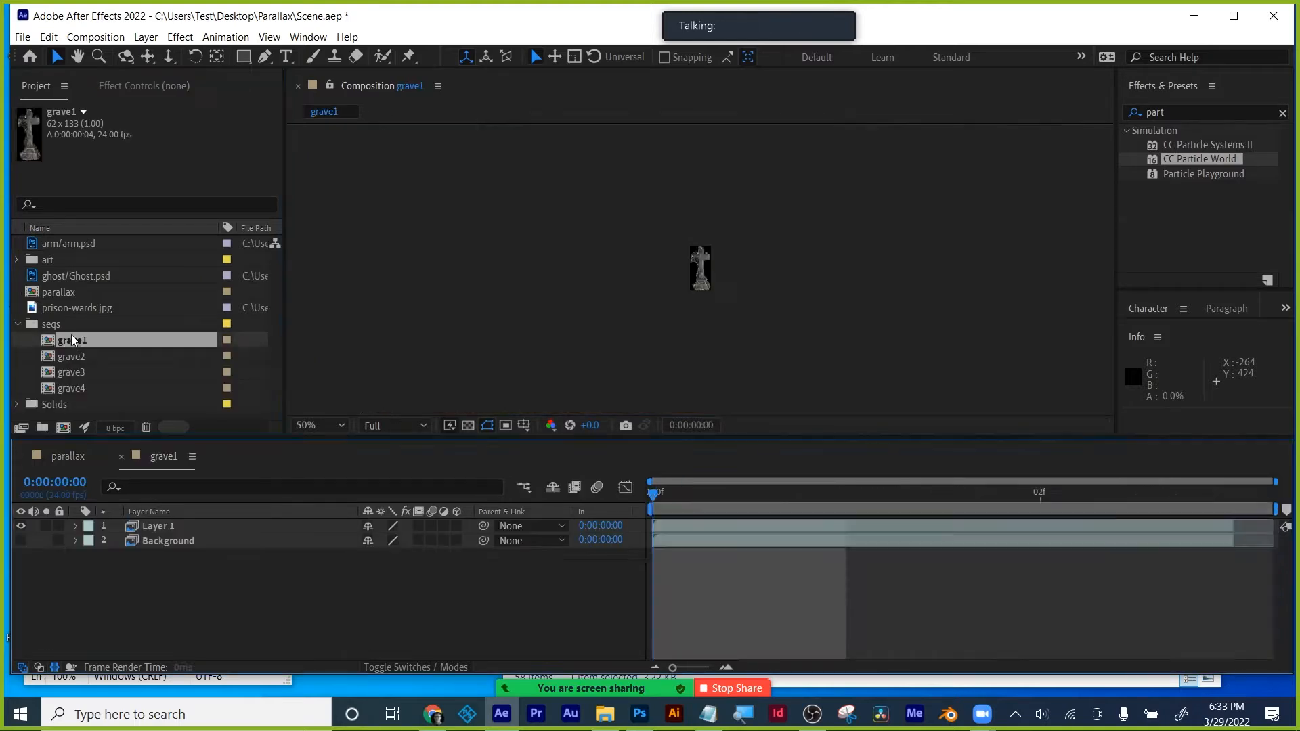
scroll(731, 290, up, 4)
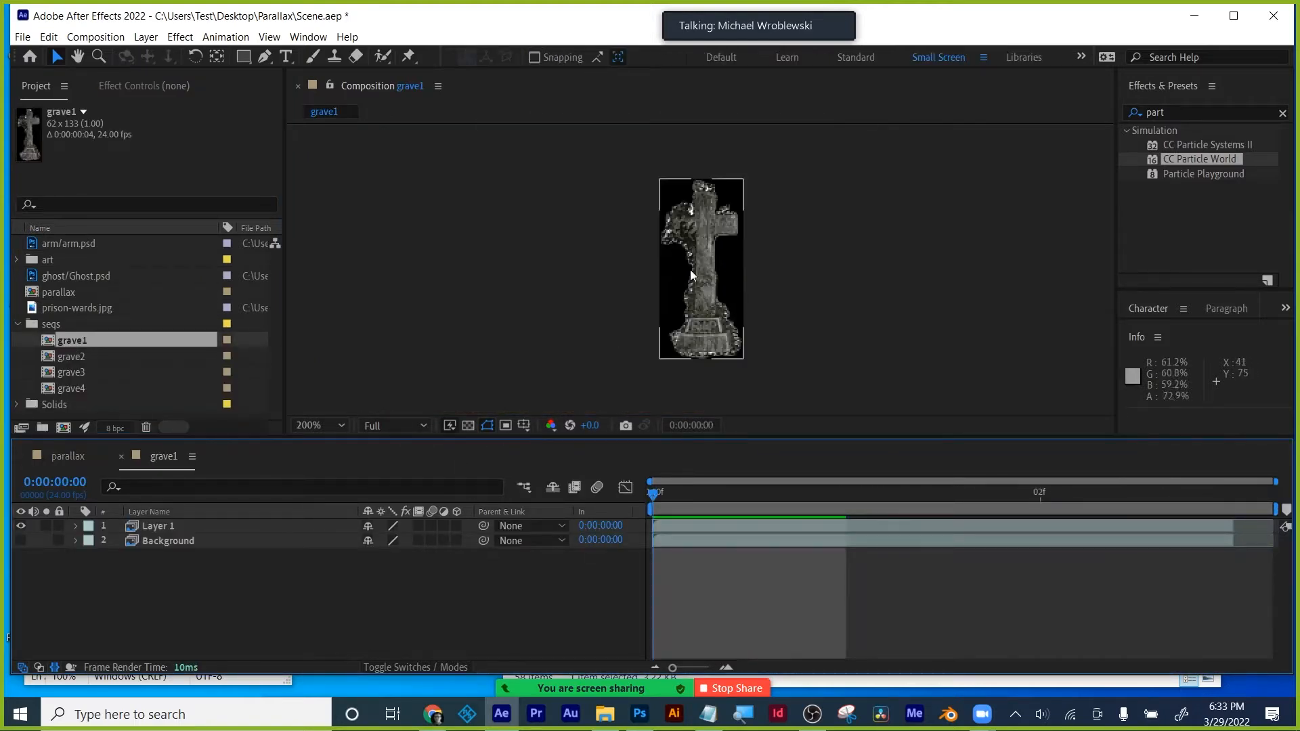
click(116, 38)
click(124, 76)
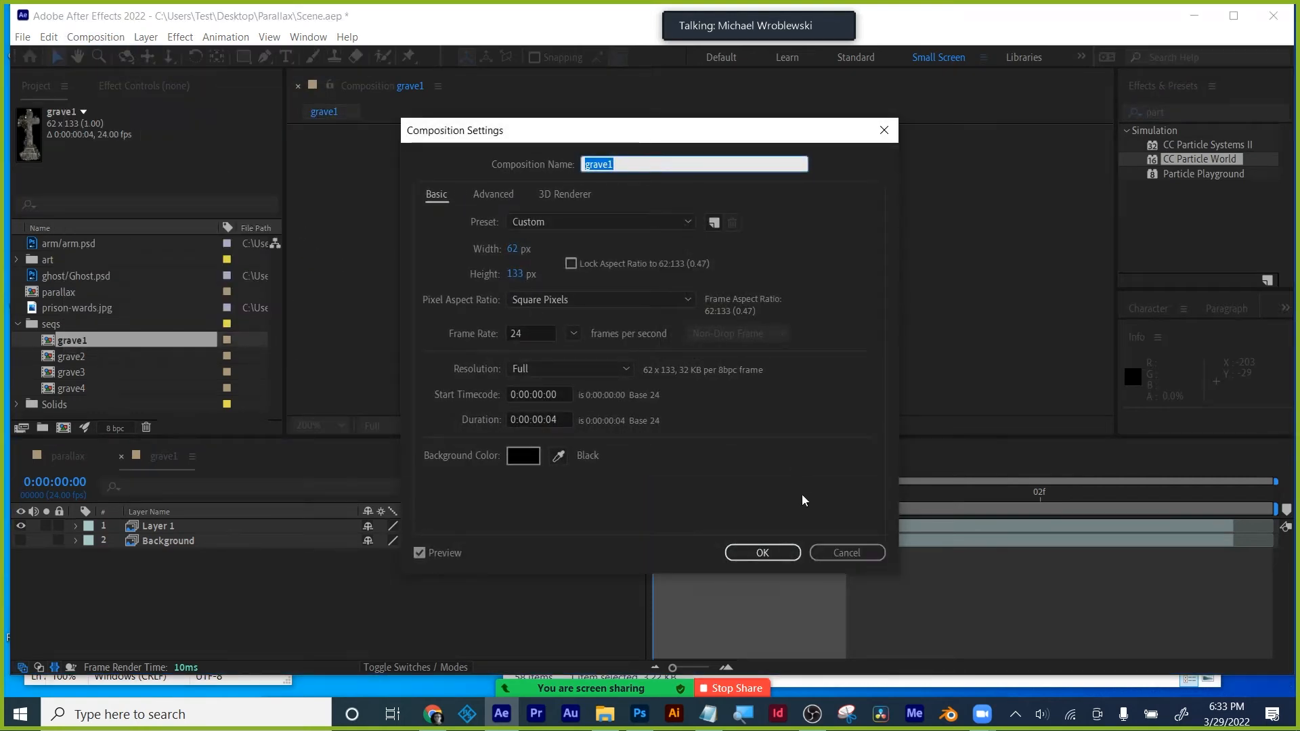
click(778, 551)
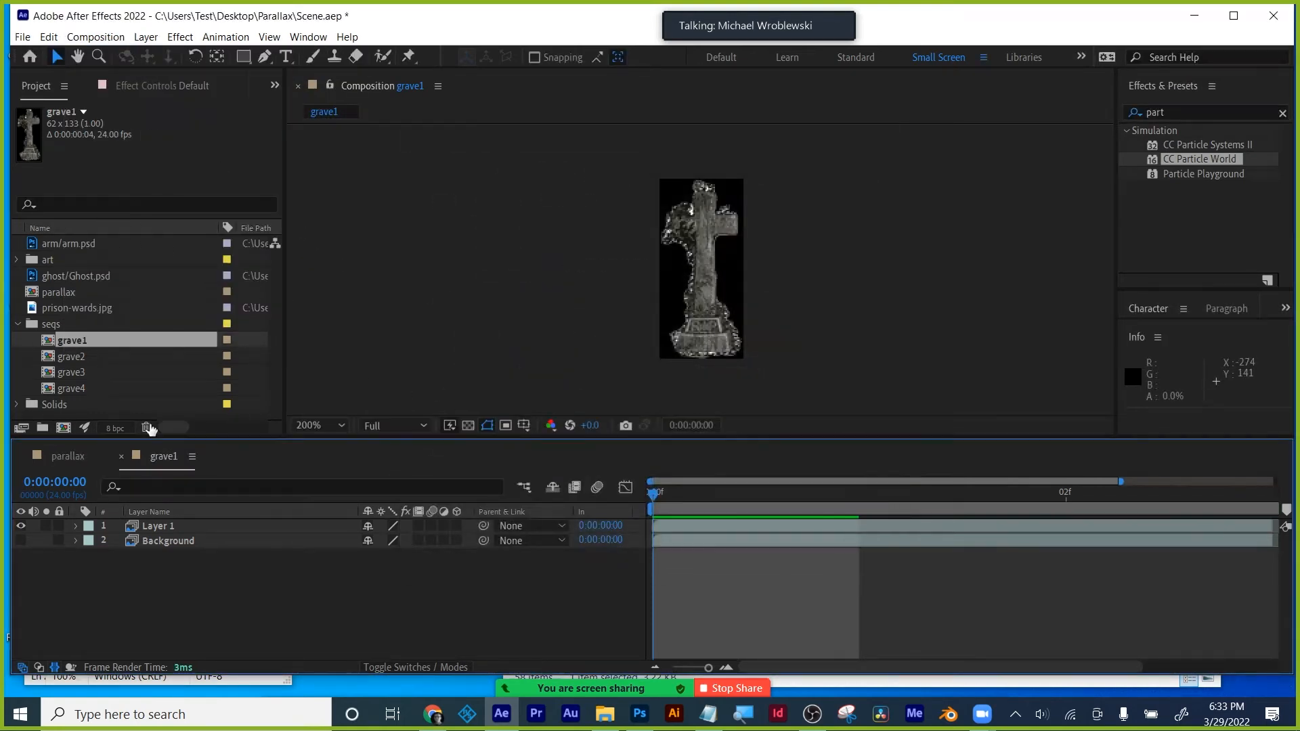
click(123, 458)
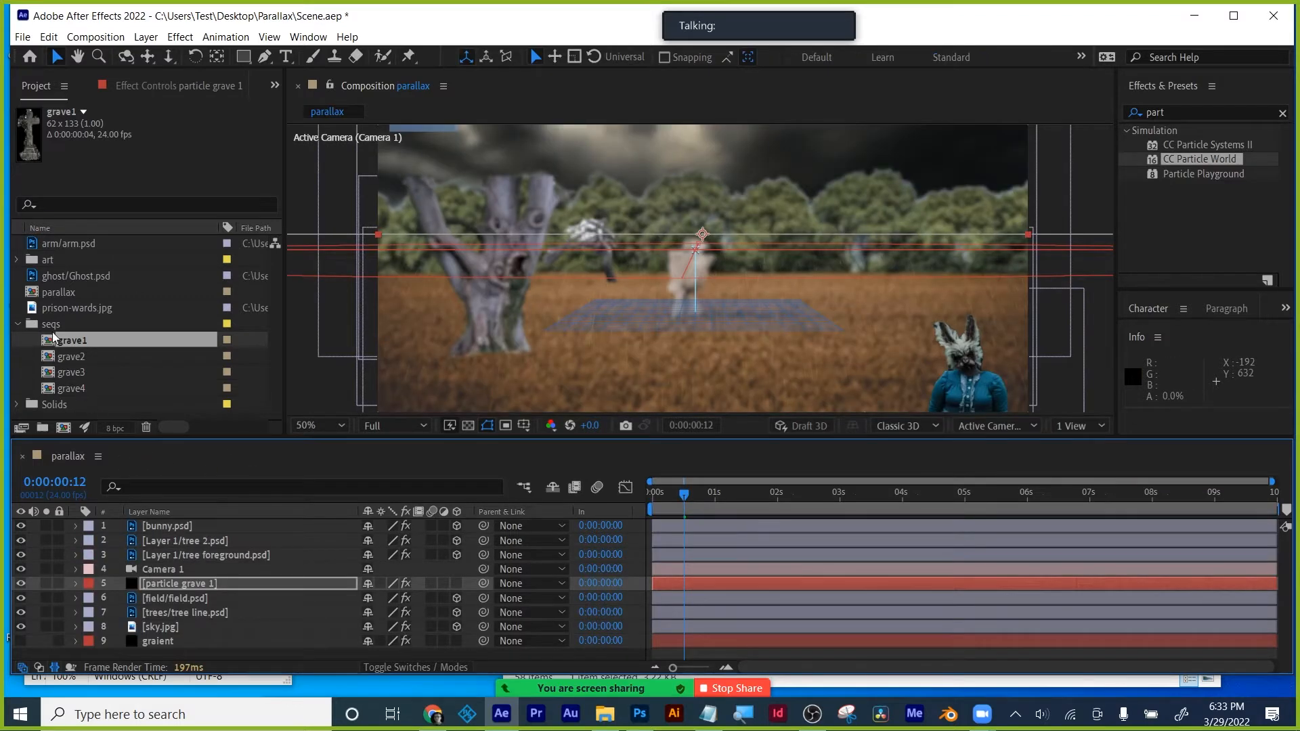
- Add grave1 through grave4 to the parallax comp and show particle grave 1's effect settings
shift+click(76, 390)
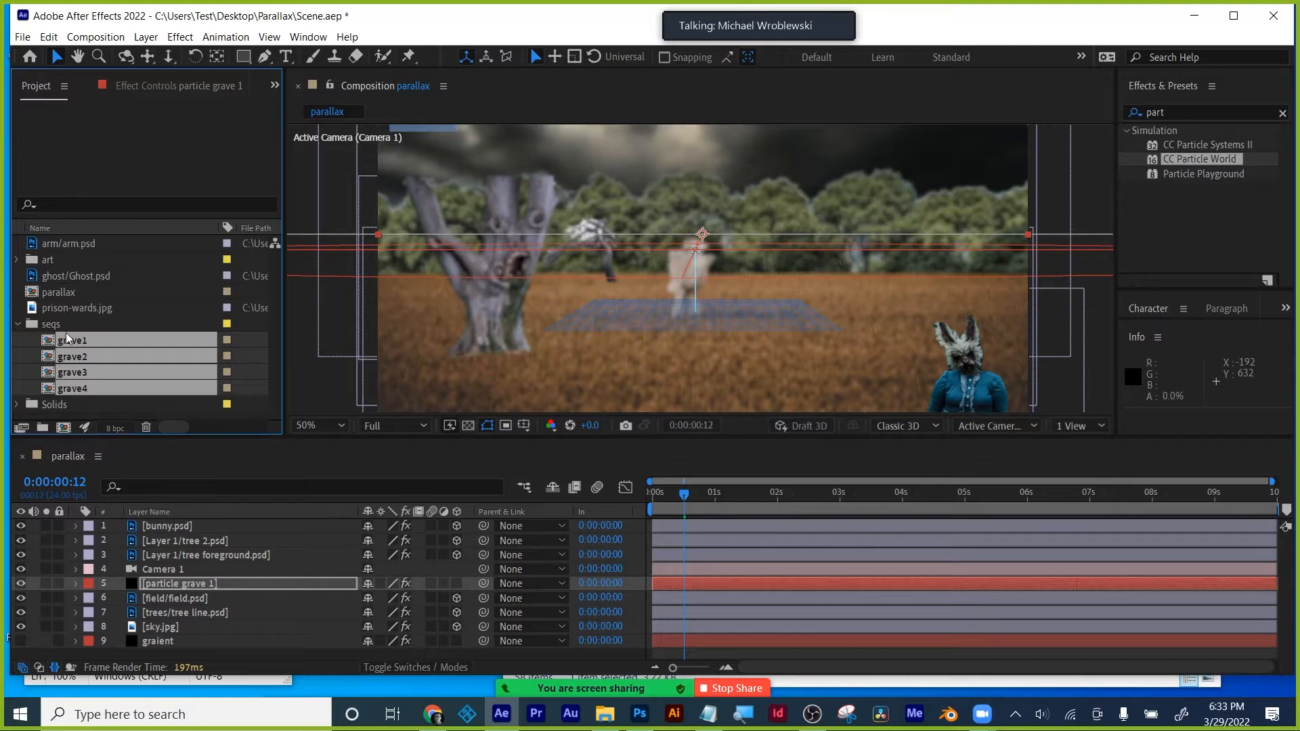
drag(68, 337, 193, 627)
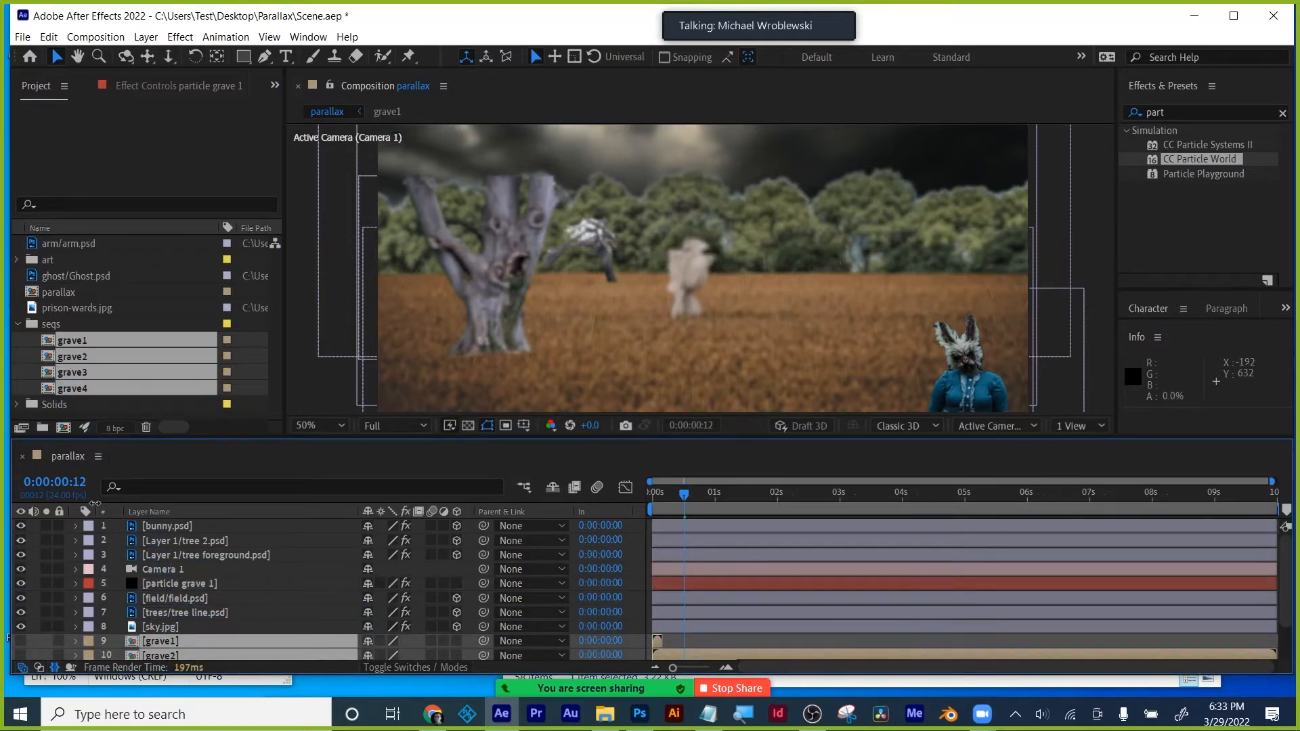
click(18, 323)
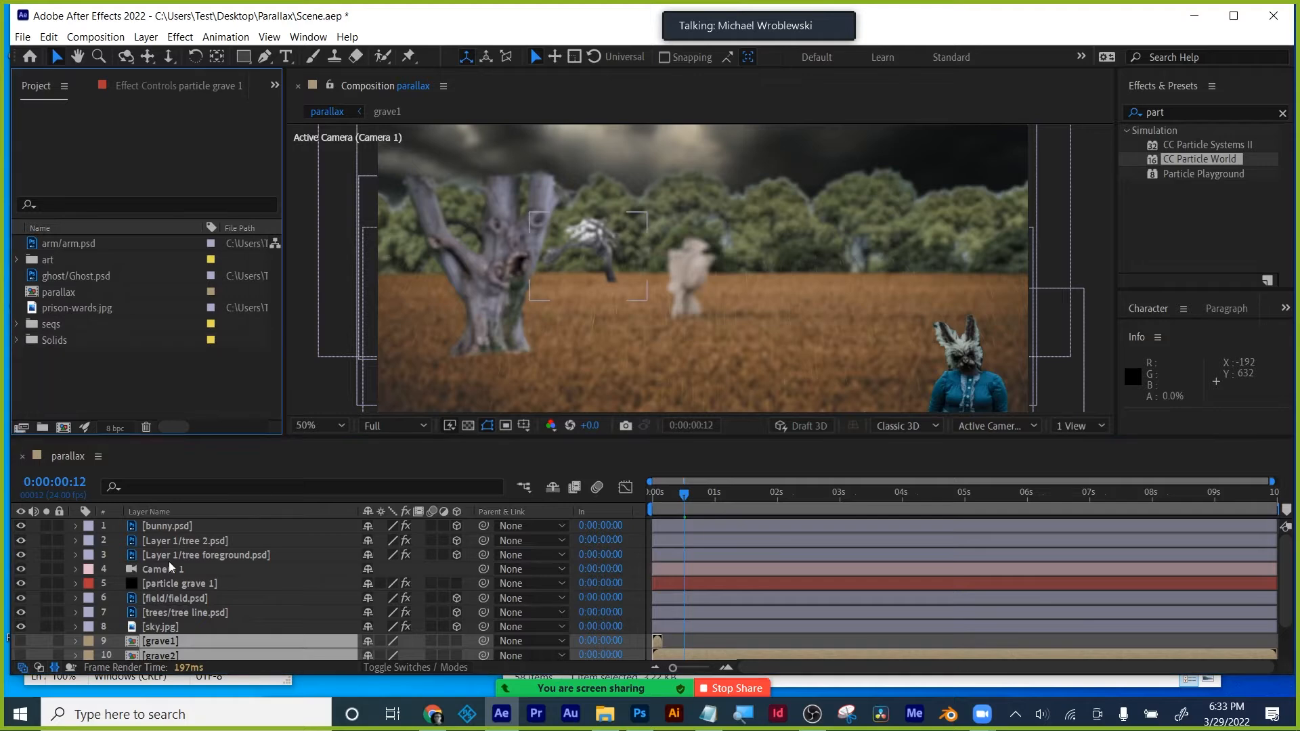
click(161, 580)
click(149, 83)
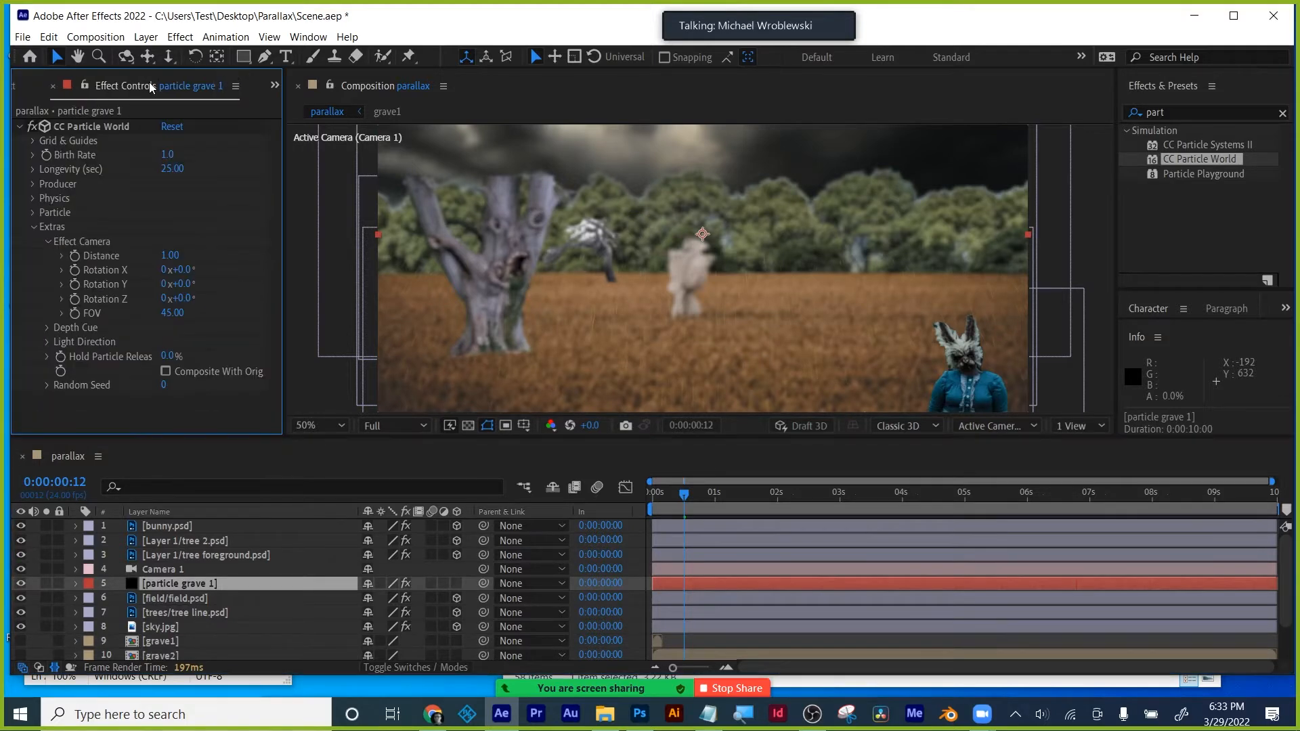
- Set Particle Type to Textured Square with birth size 2.670 and death size 1.910
click(33, 212)
click(201, 210)
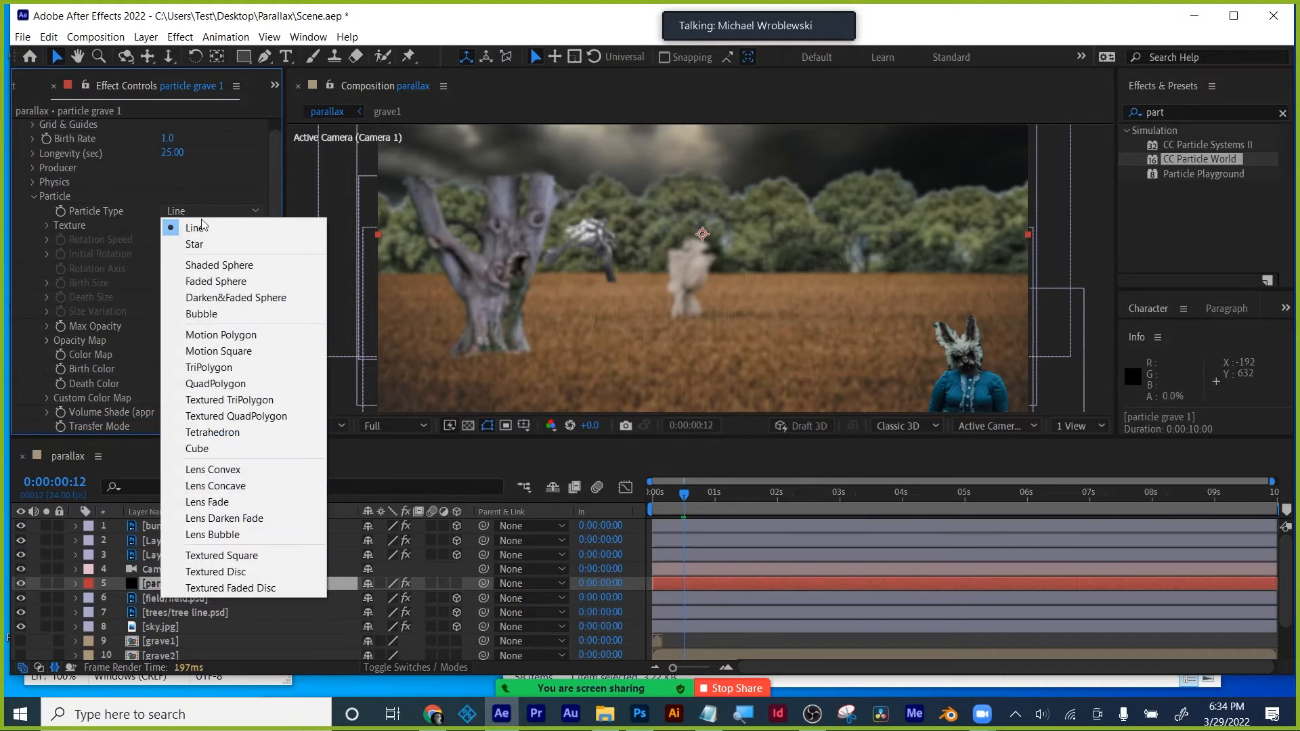
click(227, 556)
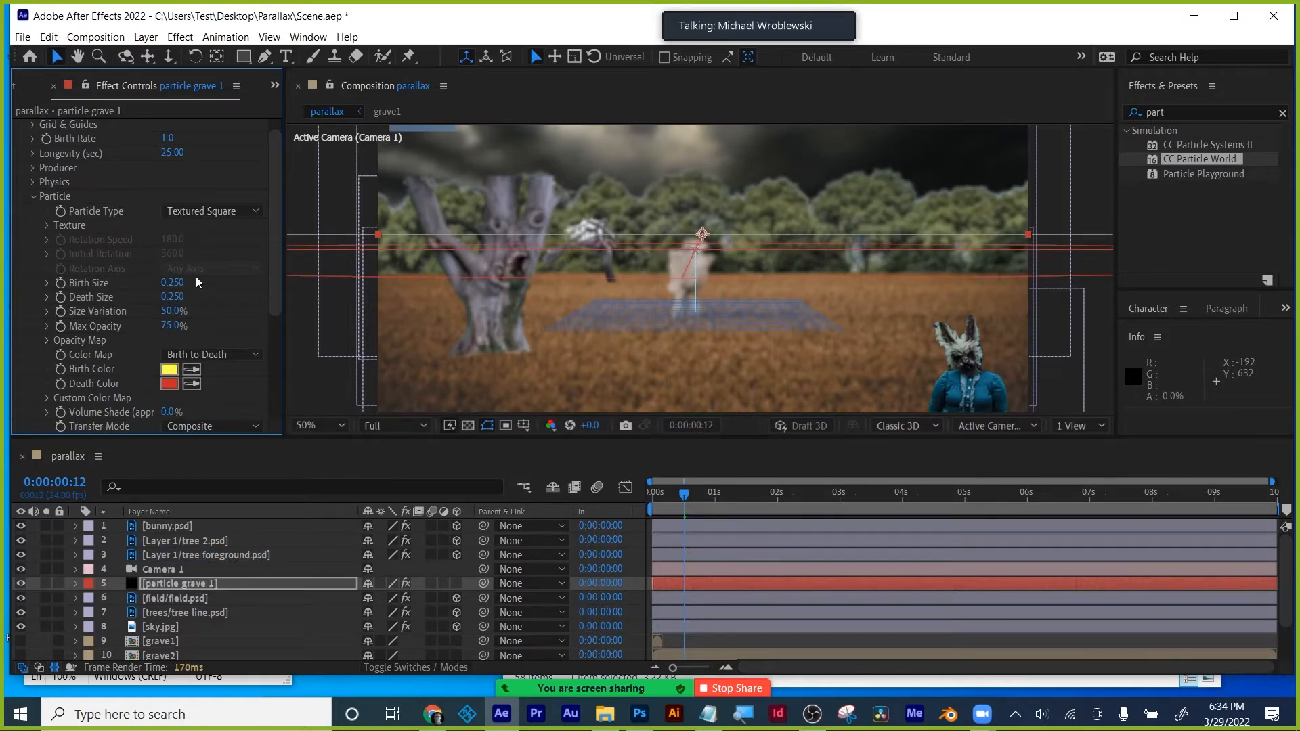
drag(173, 282, 212, 281)
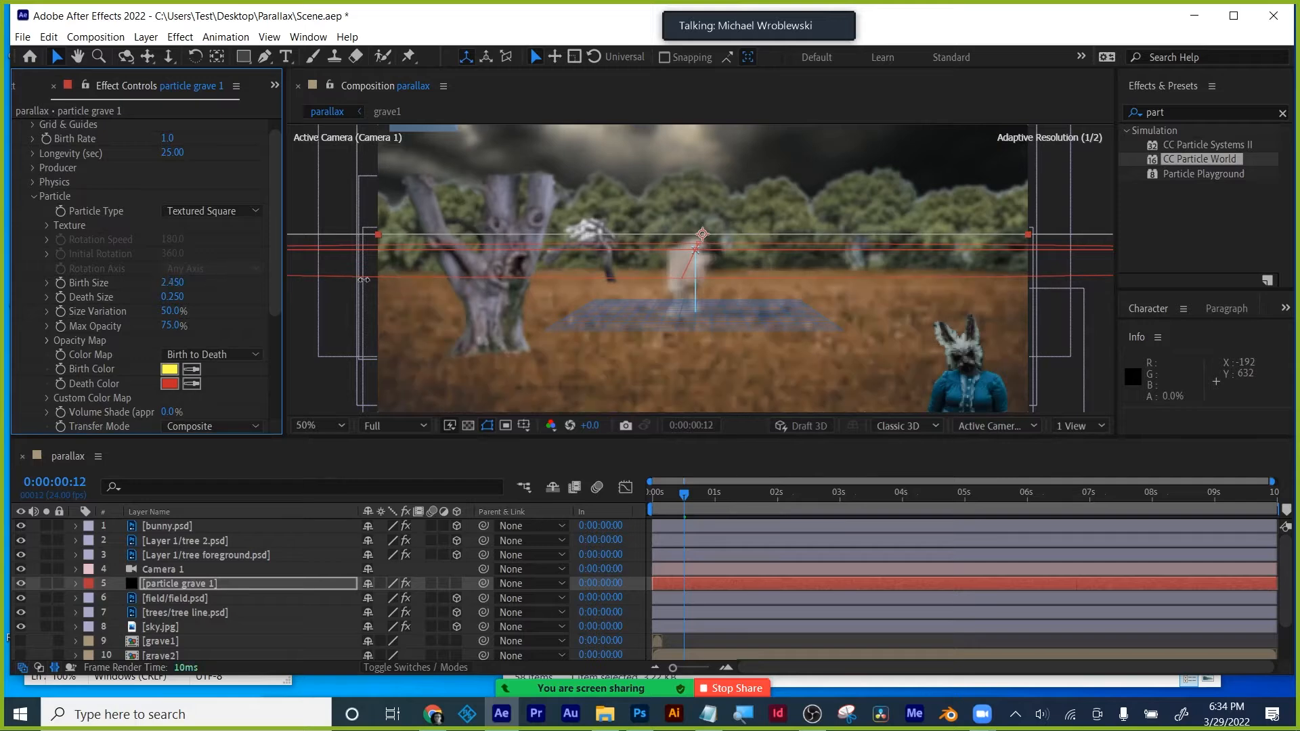
drag(364, 279, 378, 279)
drag(180, 297, 295, 277)
- Texture the particles with grave1 including effects and masks, and raise birth size to 7.790
click(46, 225)
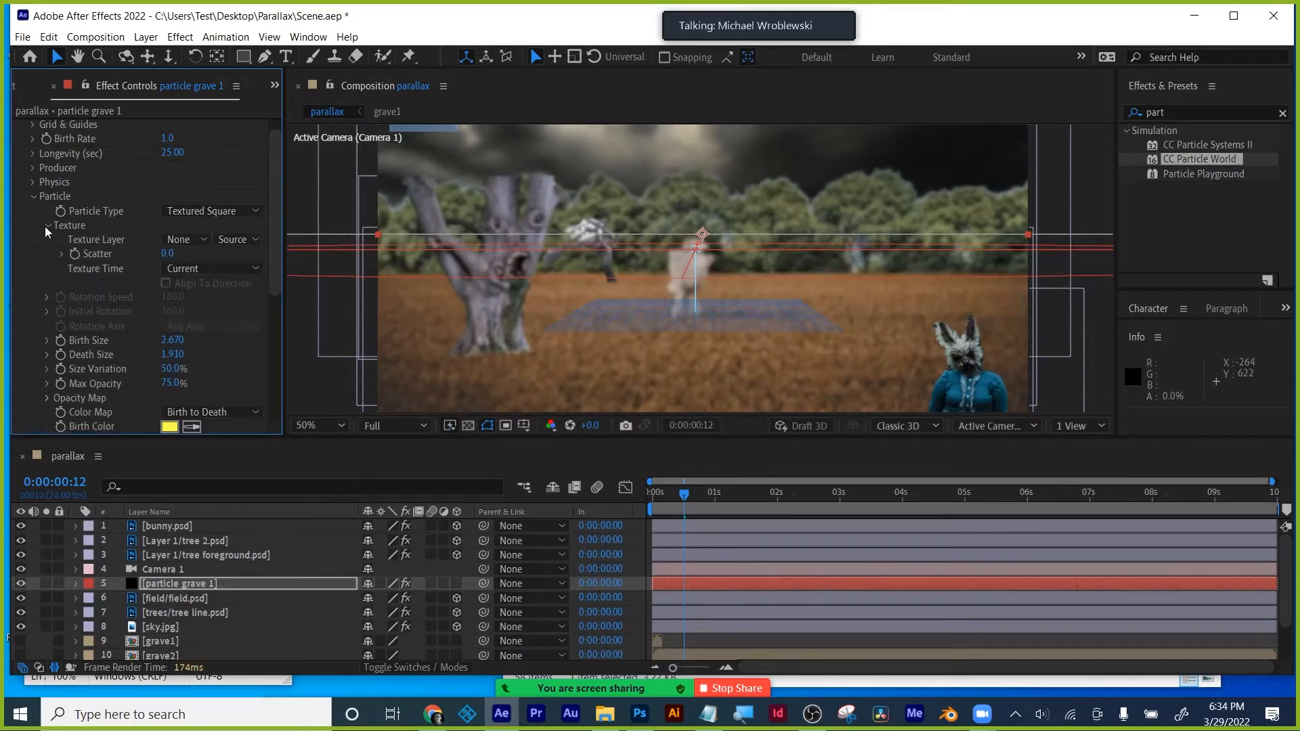
click(183, 238)
click(203, 389)
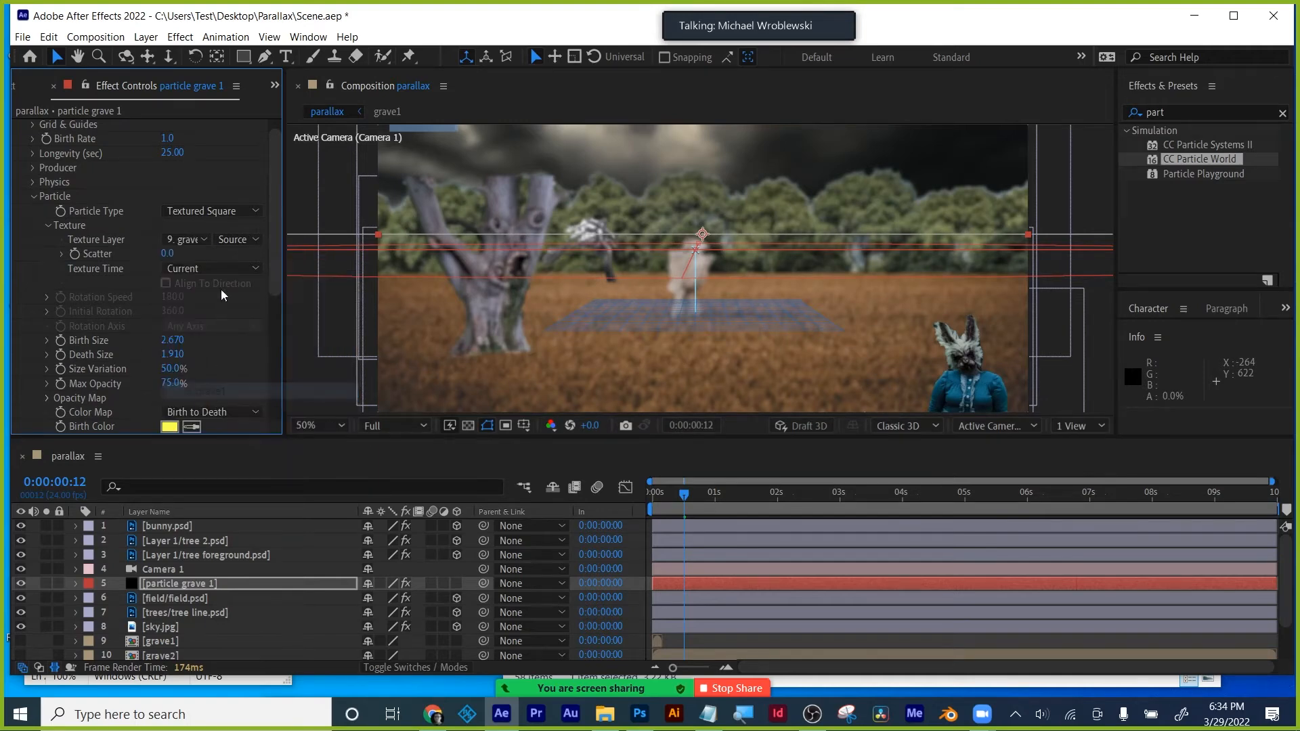
click(232, 239)
click(244, 290)
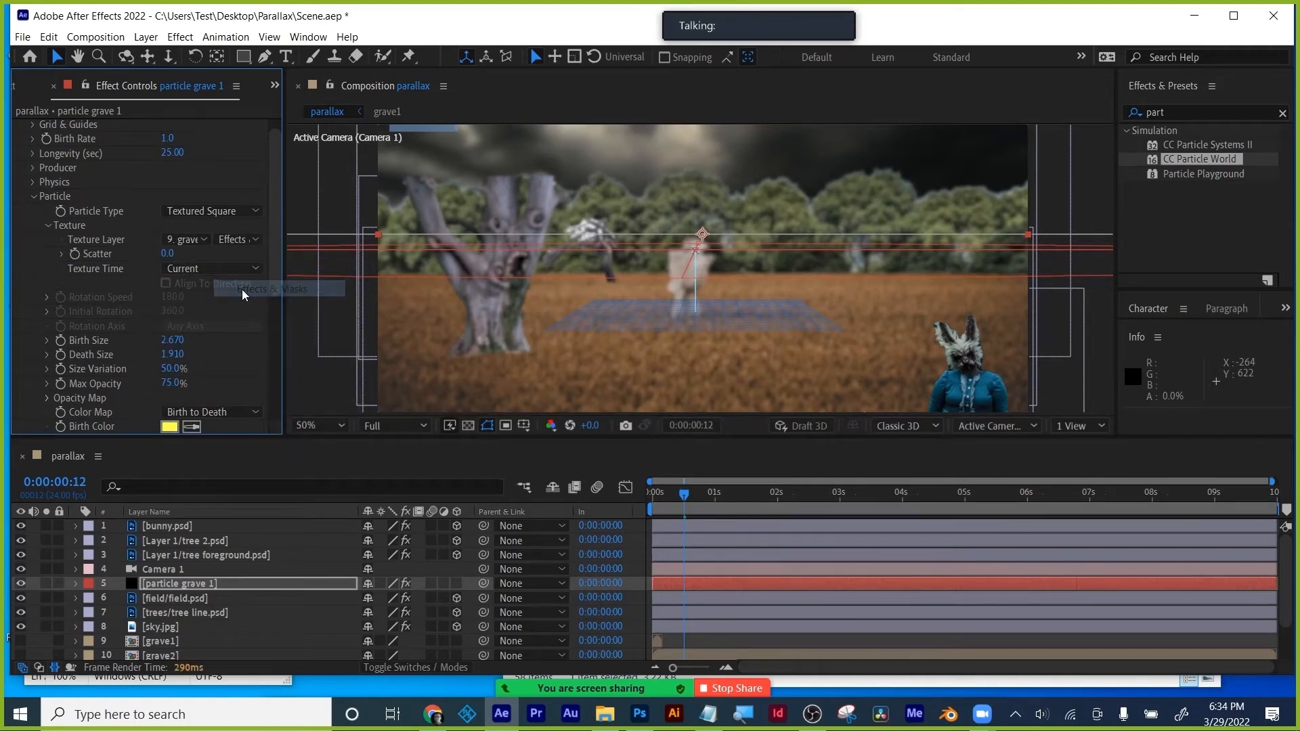
drag(174, 341, 785, 314)
- Make both the particle birth colour and death colour white
scroll(785, 314, down, 2)
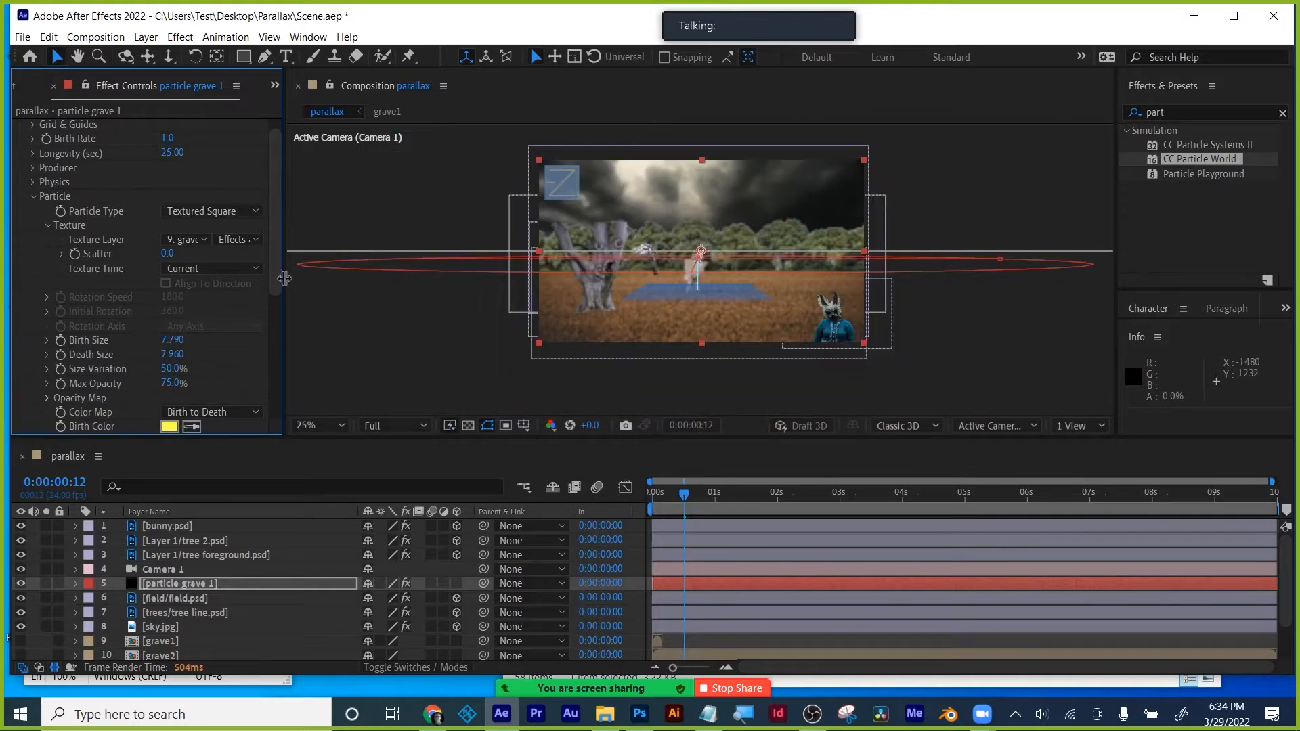
scroll(169, 305, down, 5)
click(171, 295)
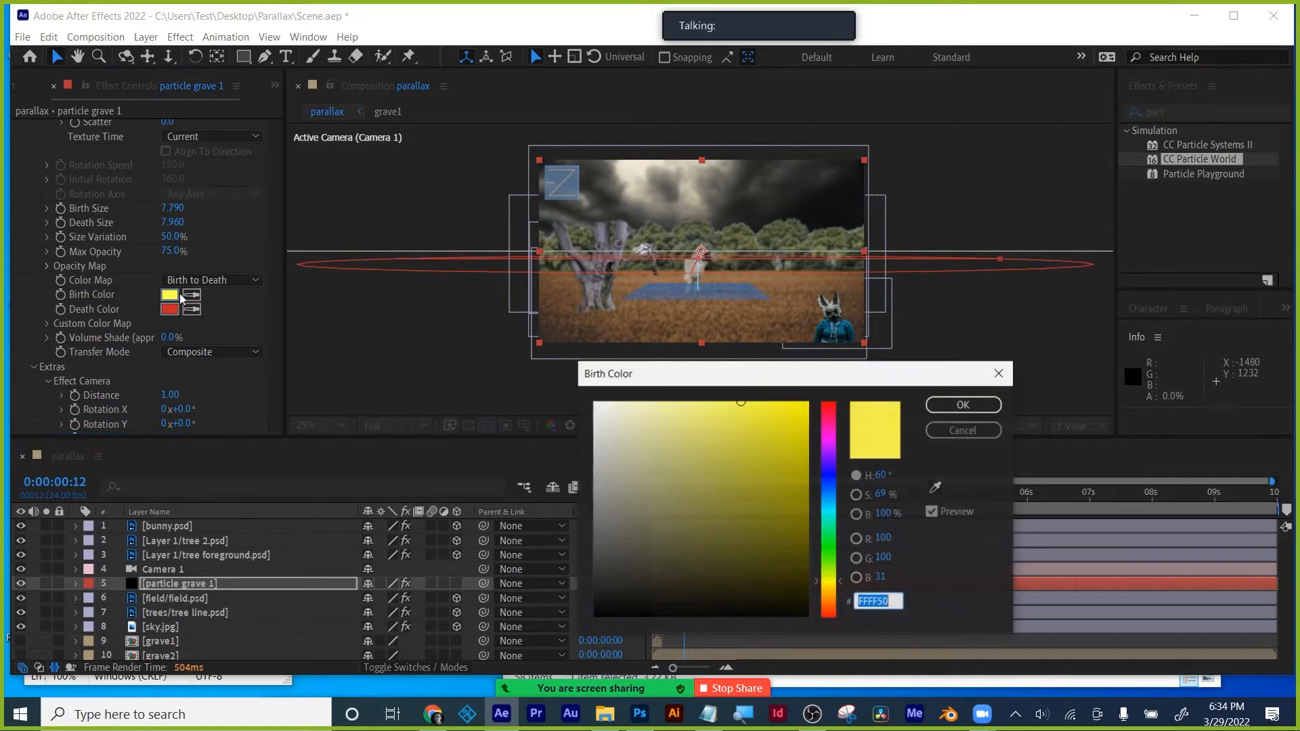
drag(600, 435, 575, 394)
click(938, 410)
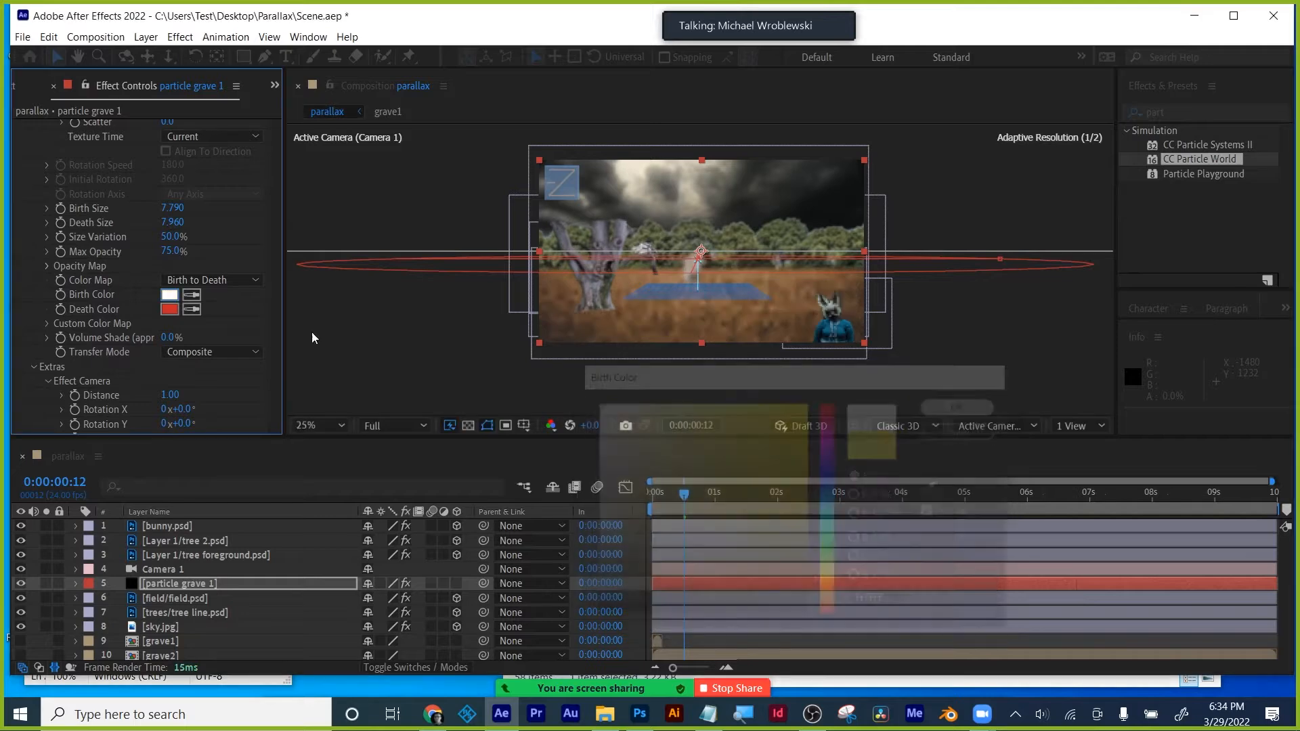
click(170, 309)
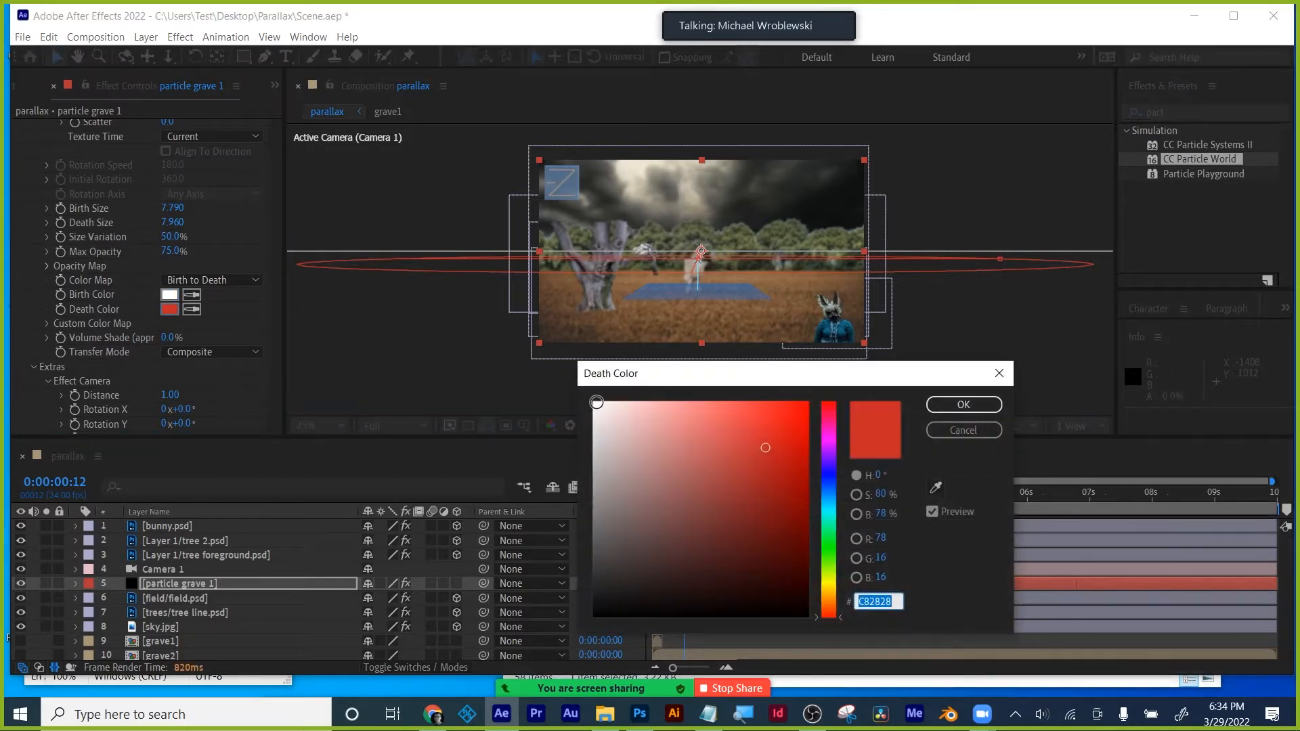
click(597, 402)
click(963, 404)
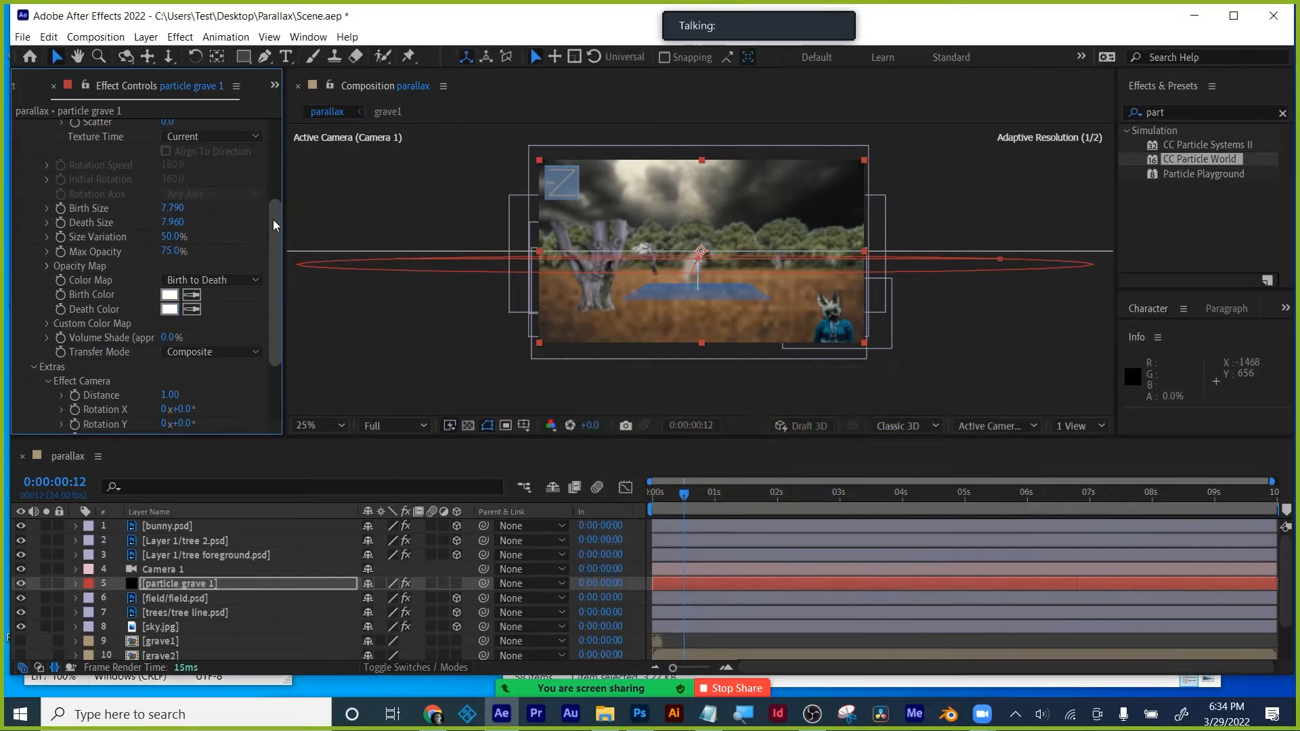
- Raise the particle Birth Rate to 31 and set preview resolution to Quarter
drag(274, 219, 271, 124)
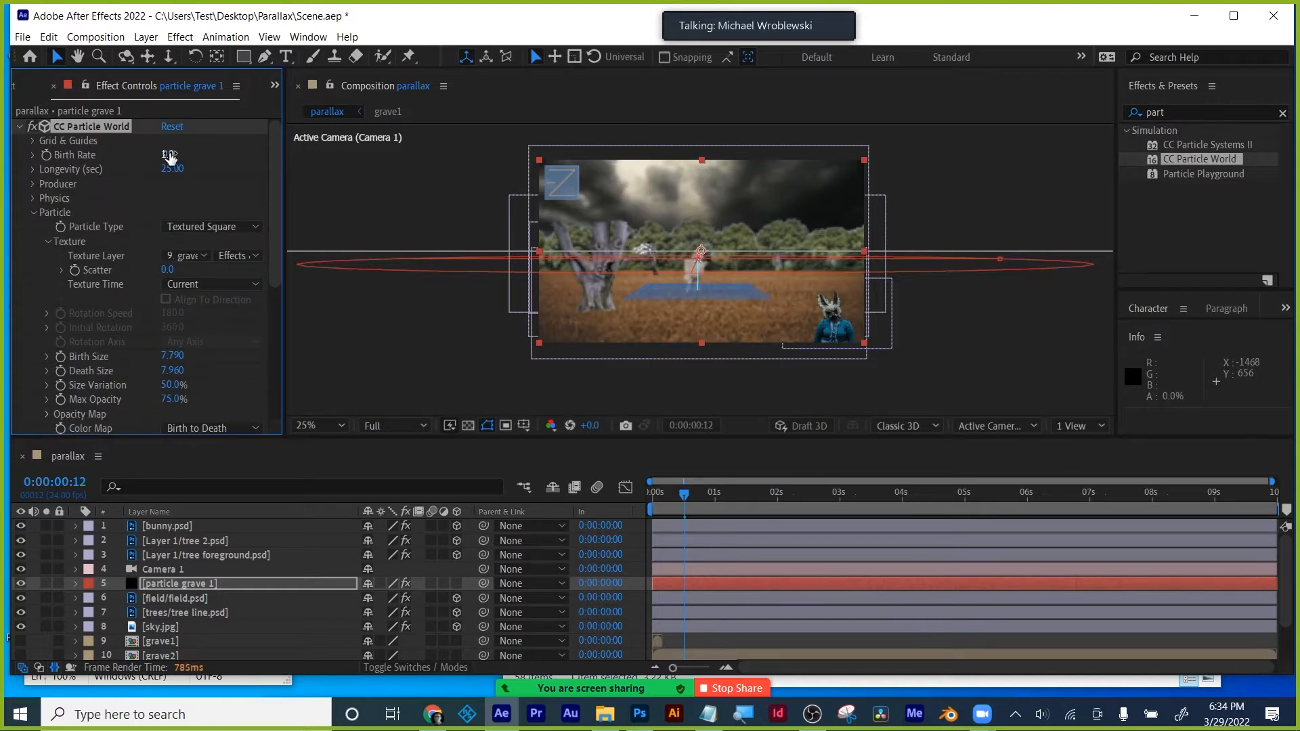
drag(170, 156, 303, 144)
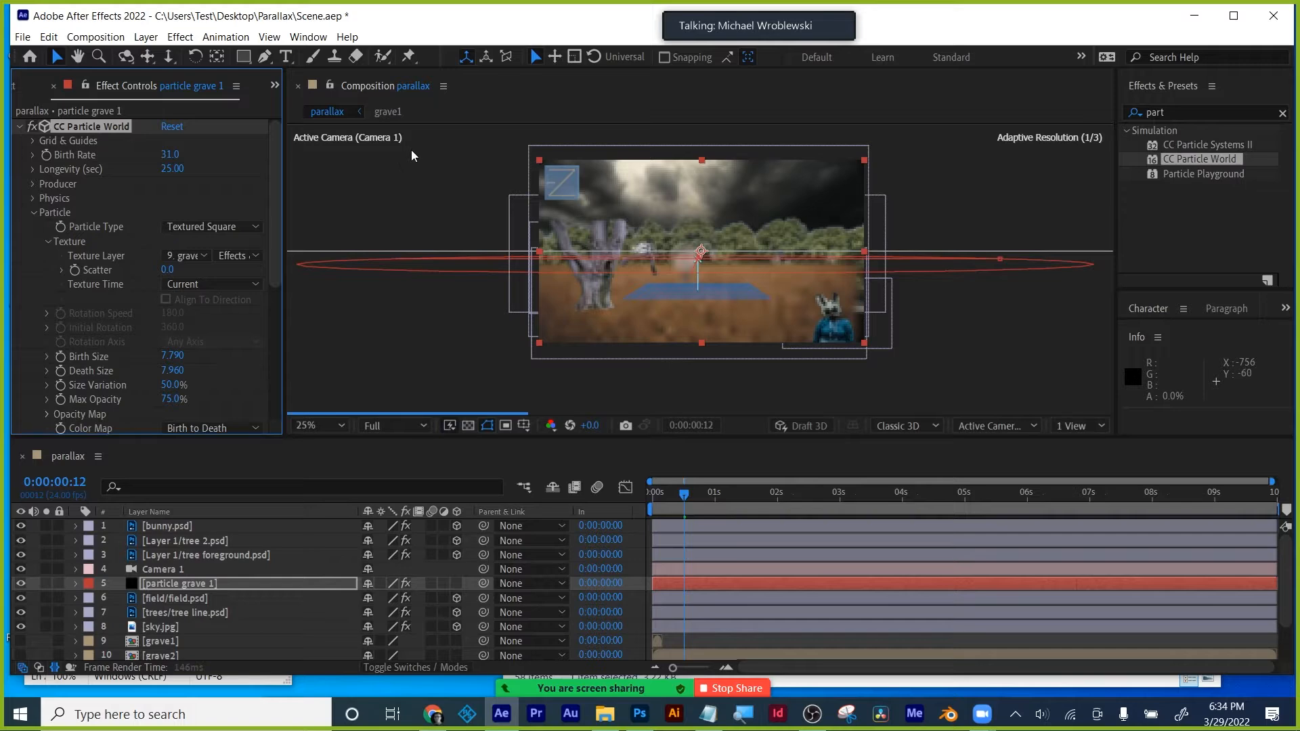
click(406, 427)
click(396, 525)
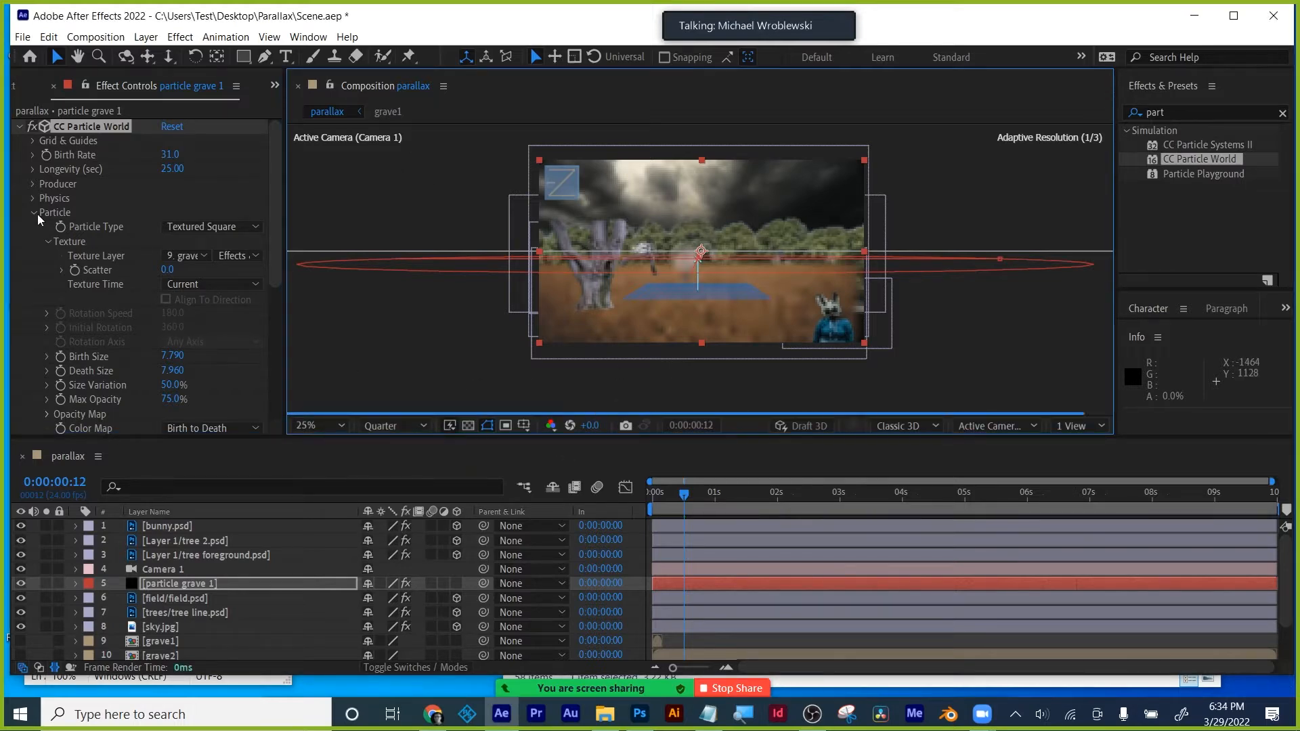
- Narrow the emitter's Radius X to 1.255 and switch the texture layer source back to Source
click(33, 184)
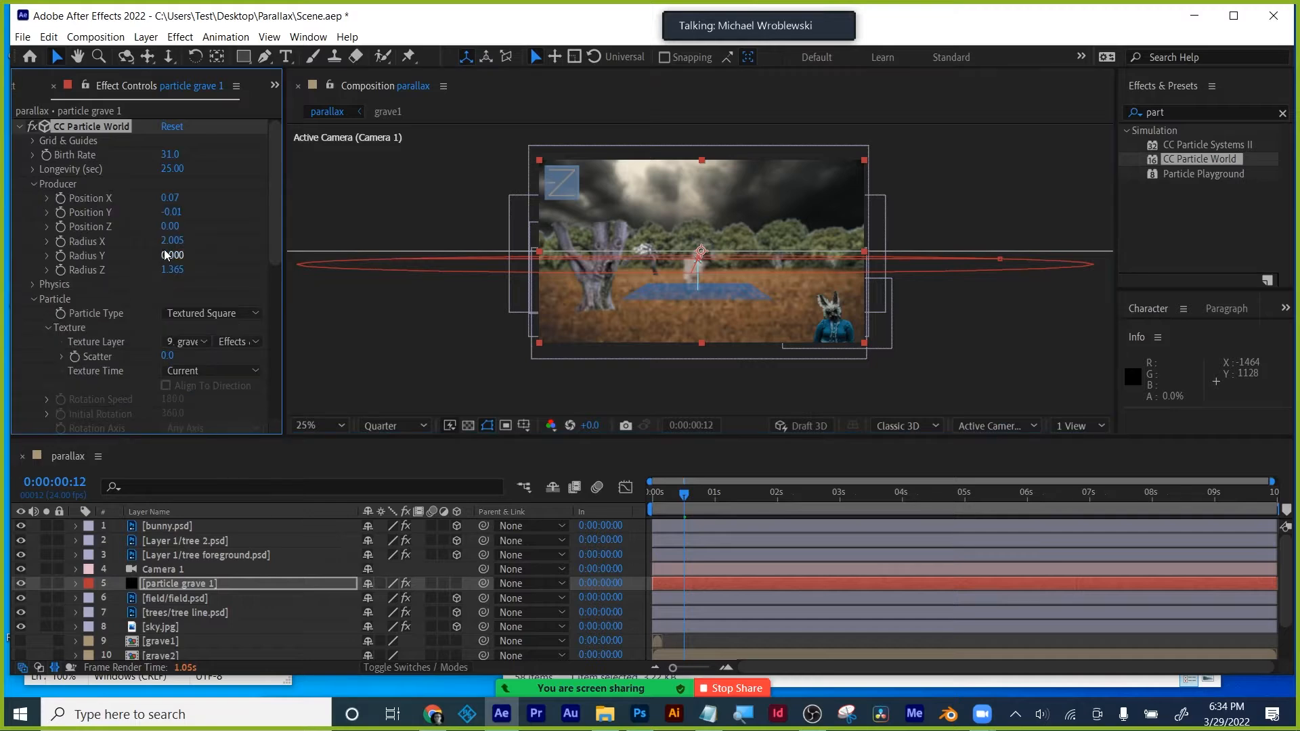
drag(157, 240, 111, 242)
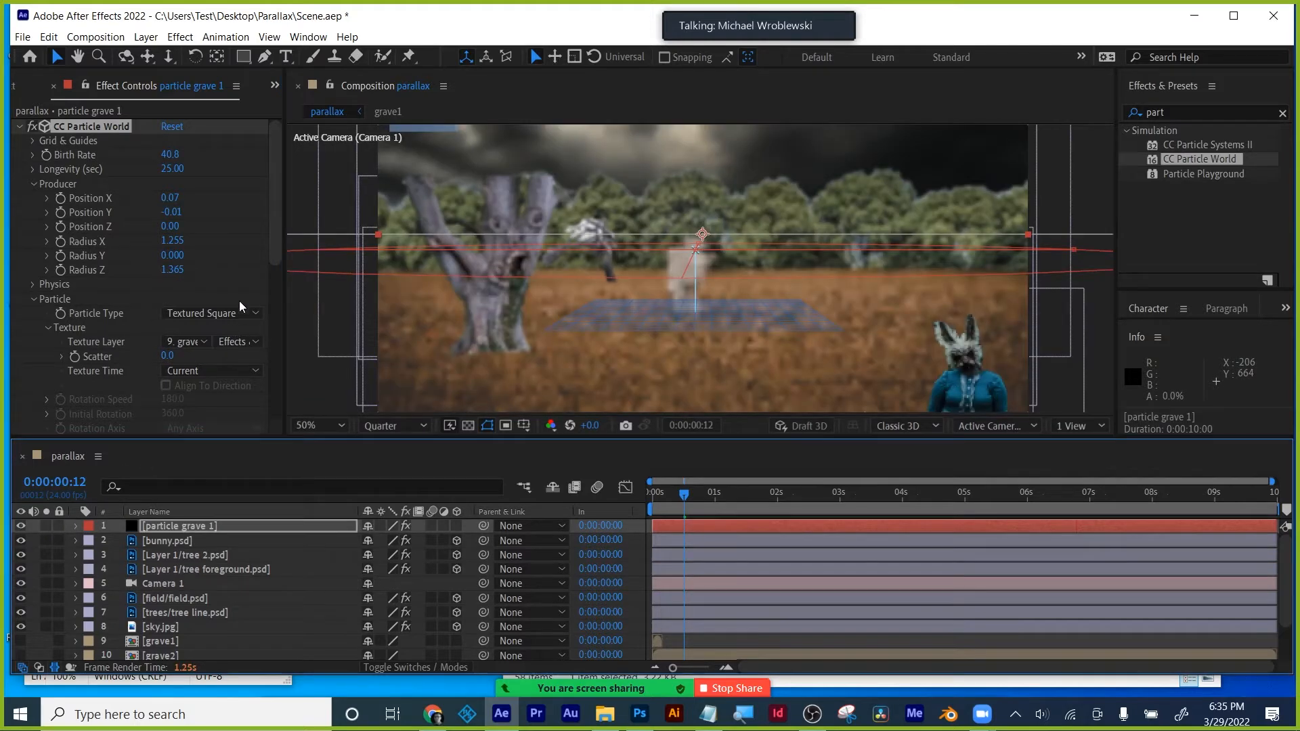
click(237, 347)
click(245, 360)
drag(275, 159, 272, 364)
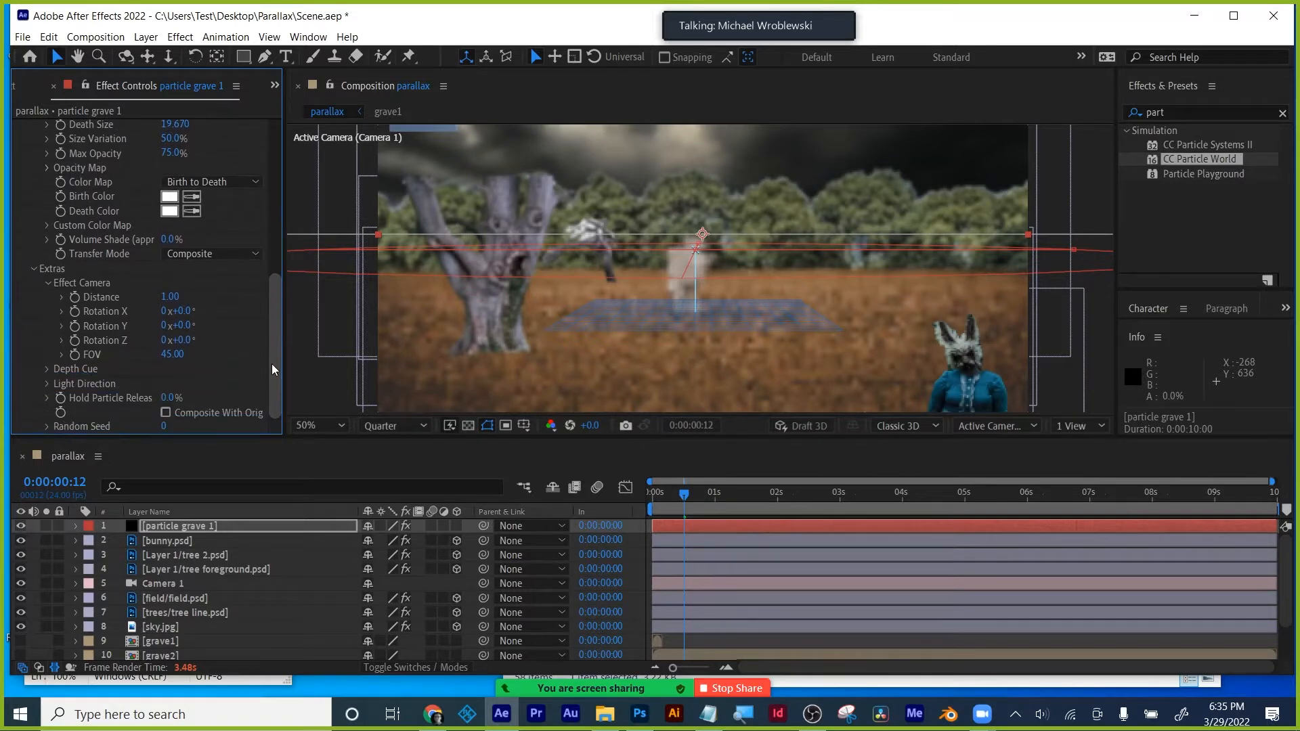
scroll(92, 315, up, 10)
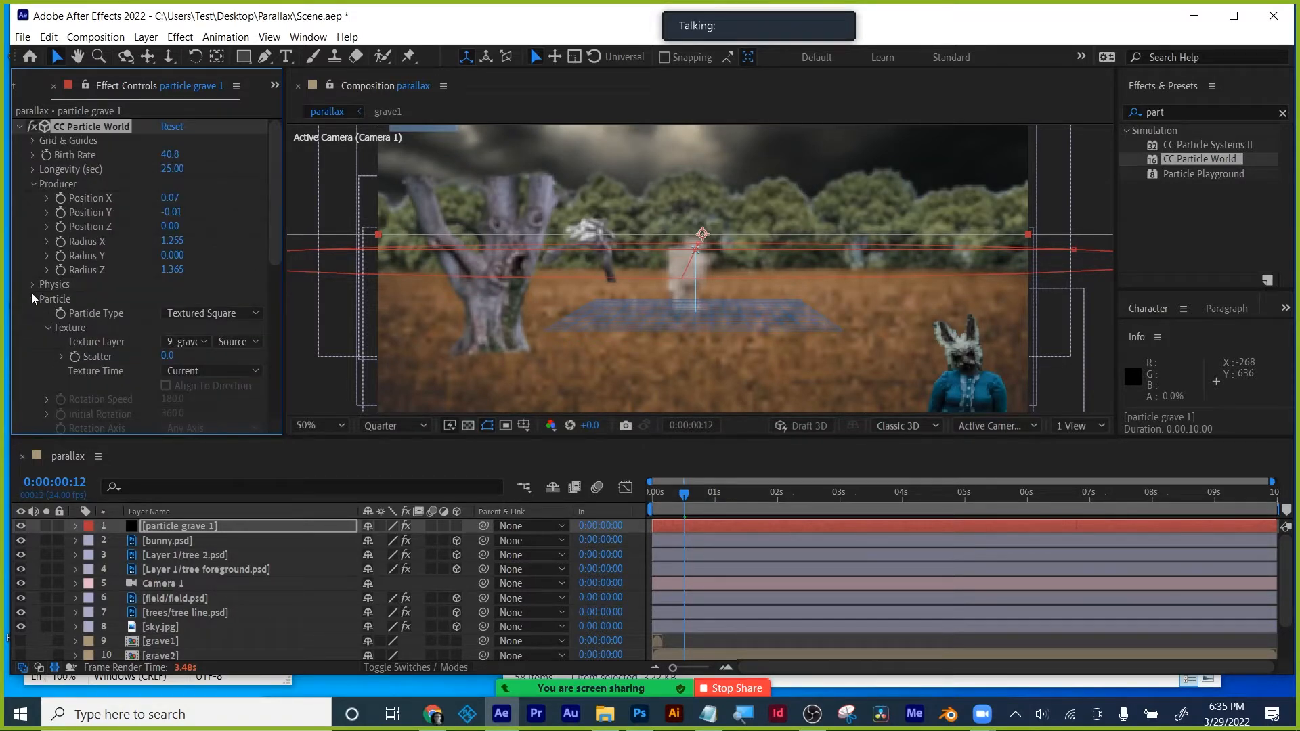
- Set Physics Resistance to 50, Velocity to 0.42, and Extra and Extra Angle to 0
click(28, 285)
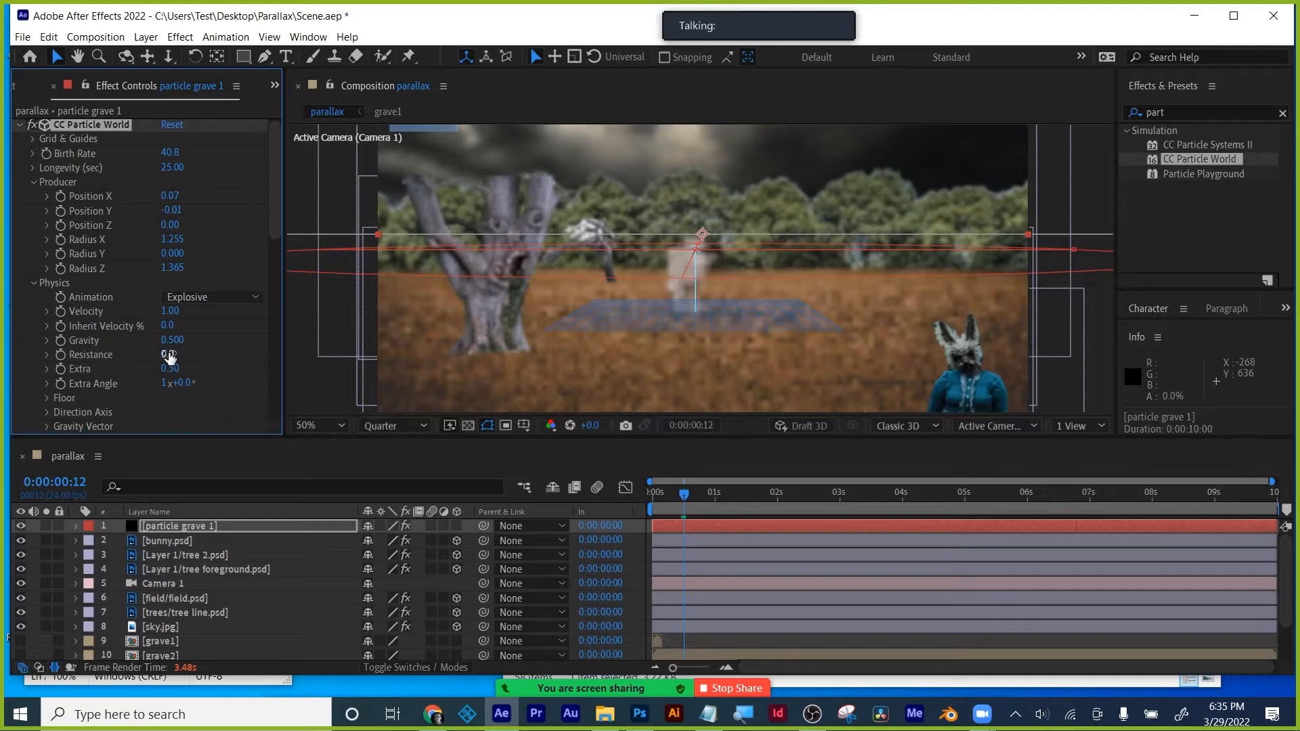
drag(169, 356, 502, 339)
drag(174, 312, 135, 323)
click(175, 370)
text(0)
click(183, 384)
text(0)
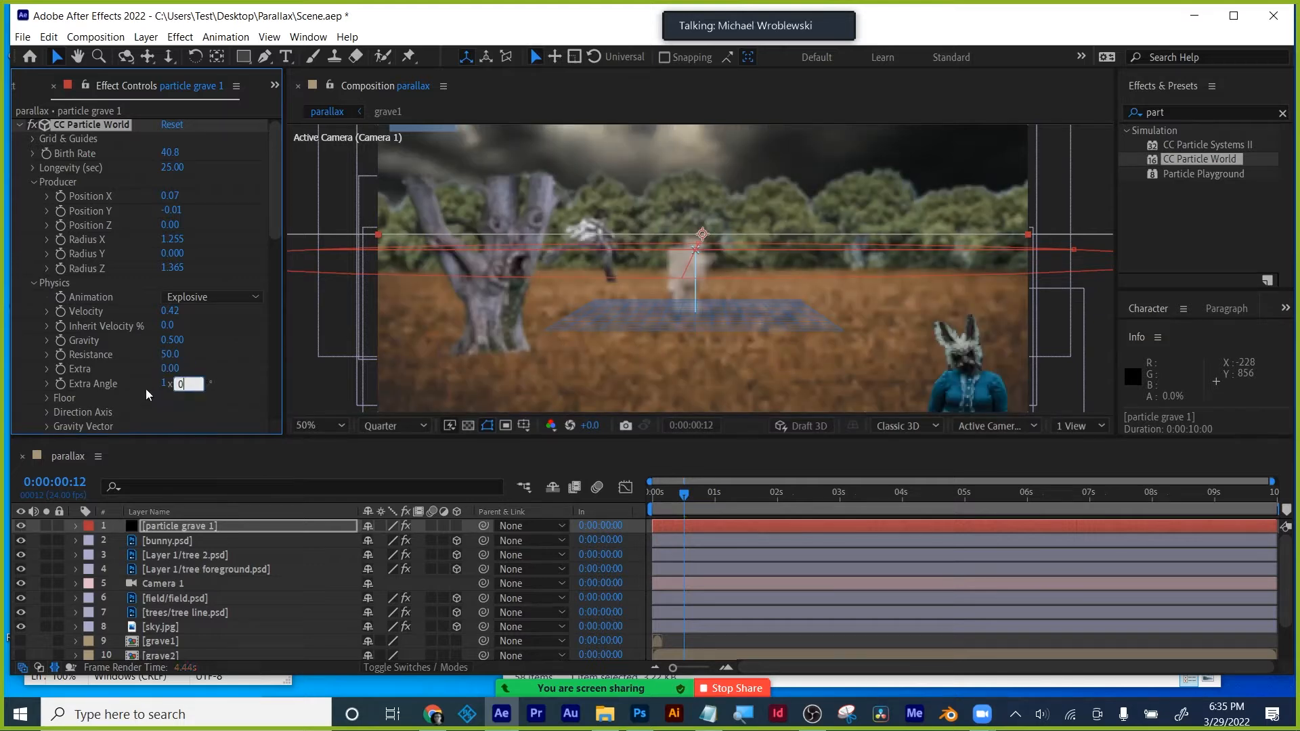
click(164, 383)
text(0)
click(42, 270)
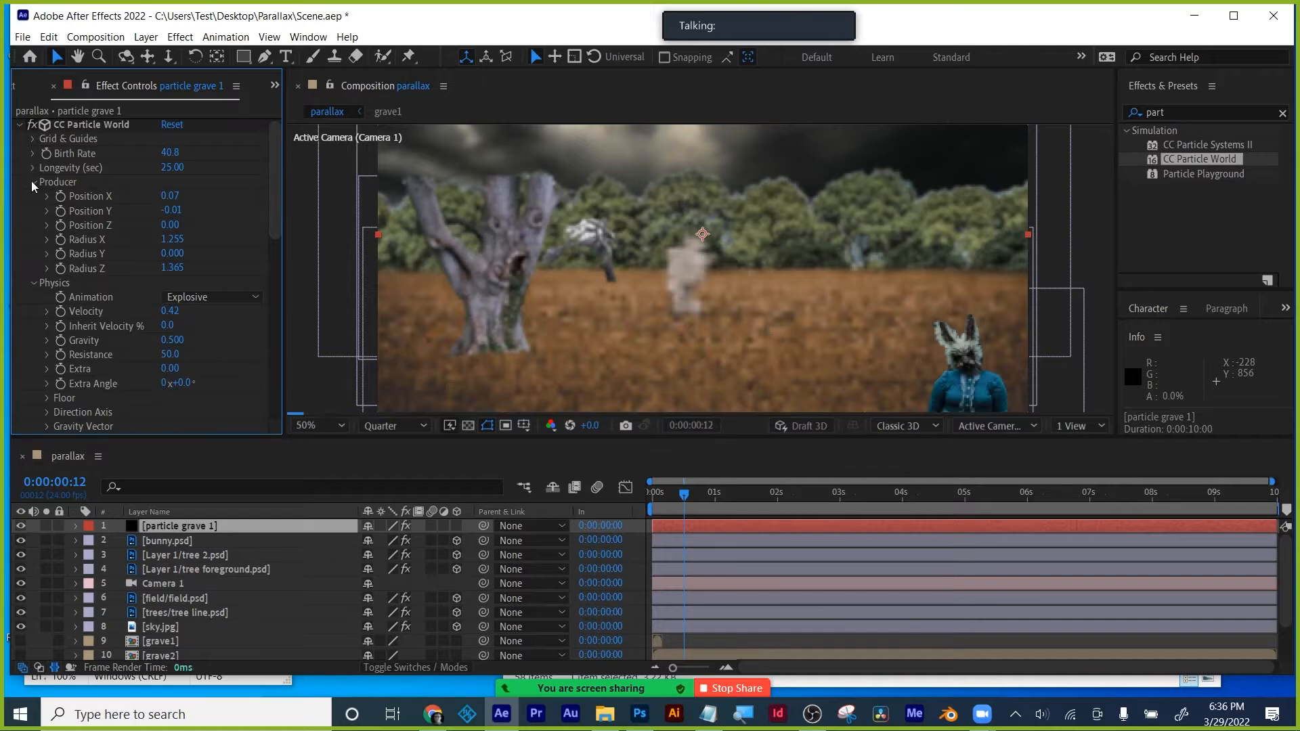
click(31, 180)
click(35, 197)
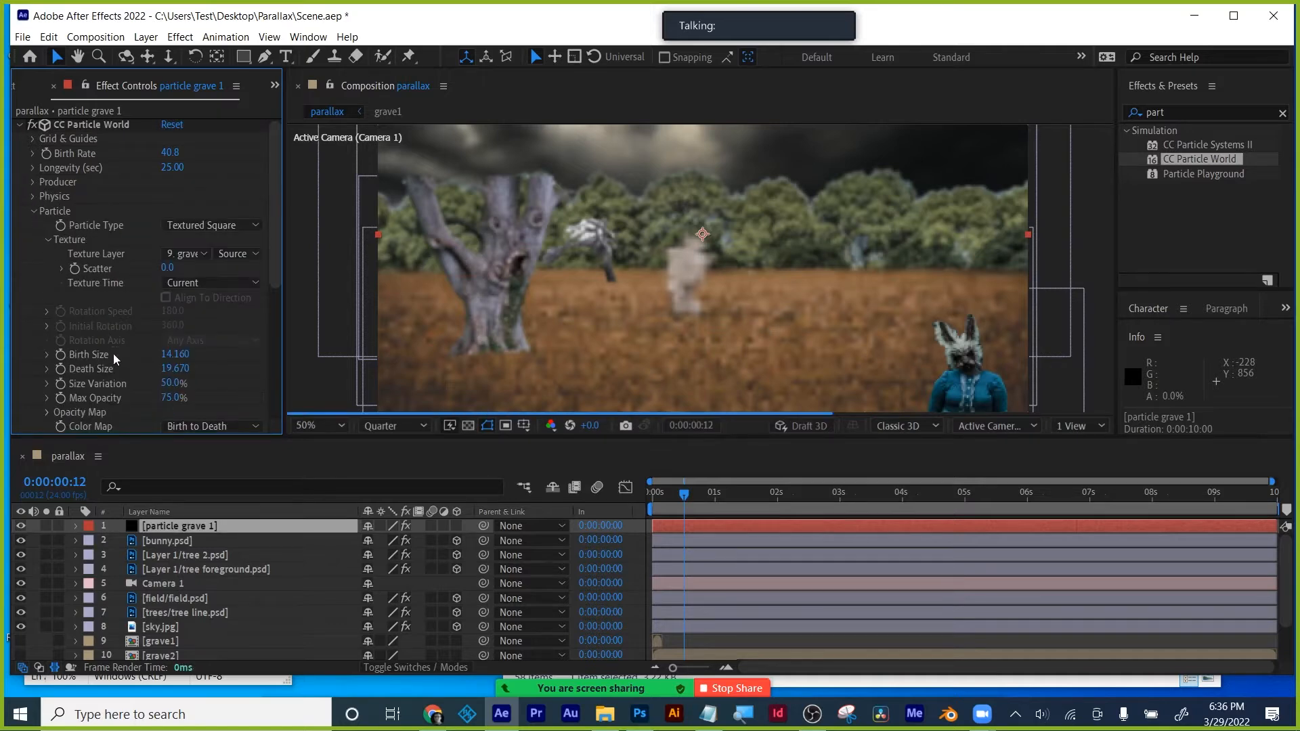
- Raise Size Variation and Max Opacity to 100% and flatten the Opacity Map at full opacity
click(46, 239)
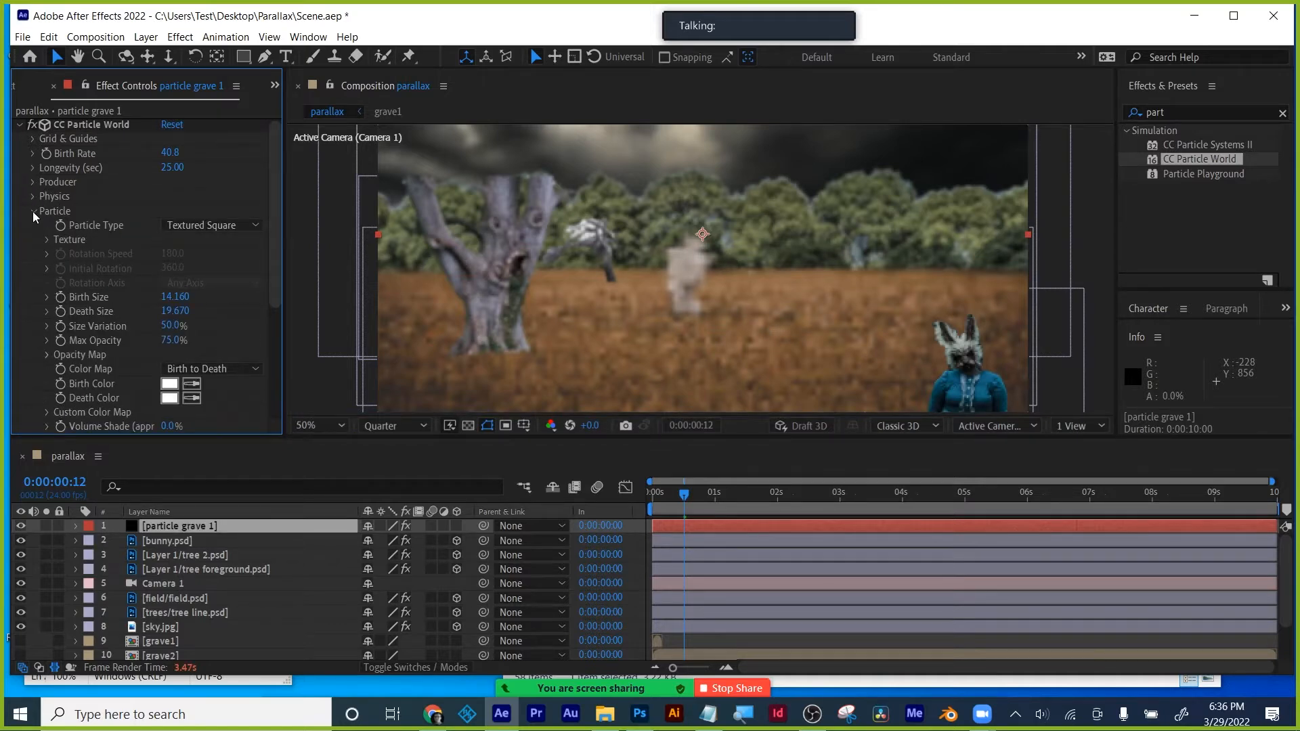
scroll(33, 211, down, 1)
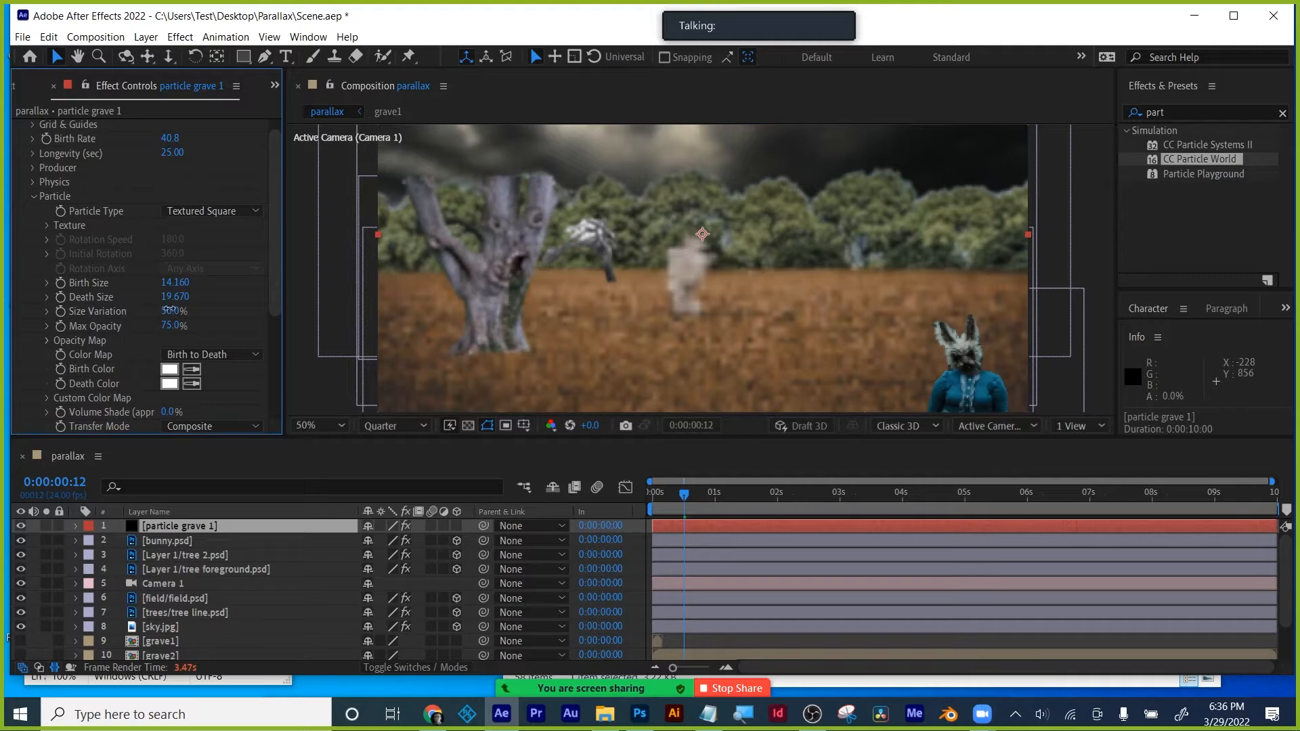
drag(169, 310, 289, 315)
drag(169, 326, 306, 339)
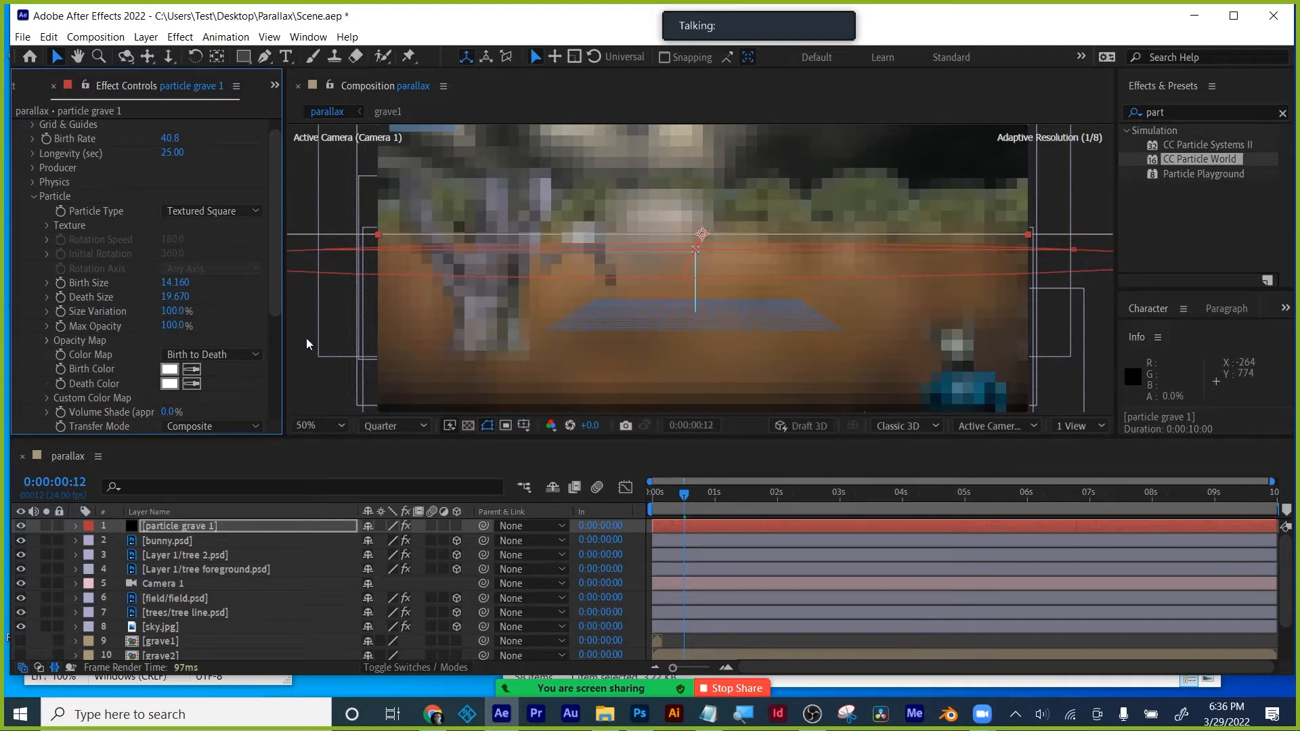
click(46, 341)
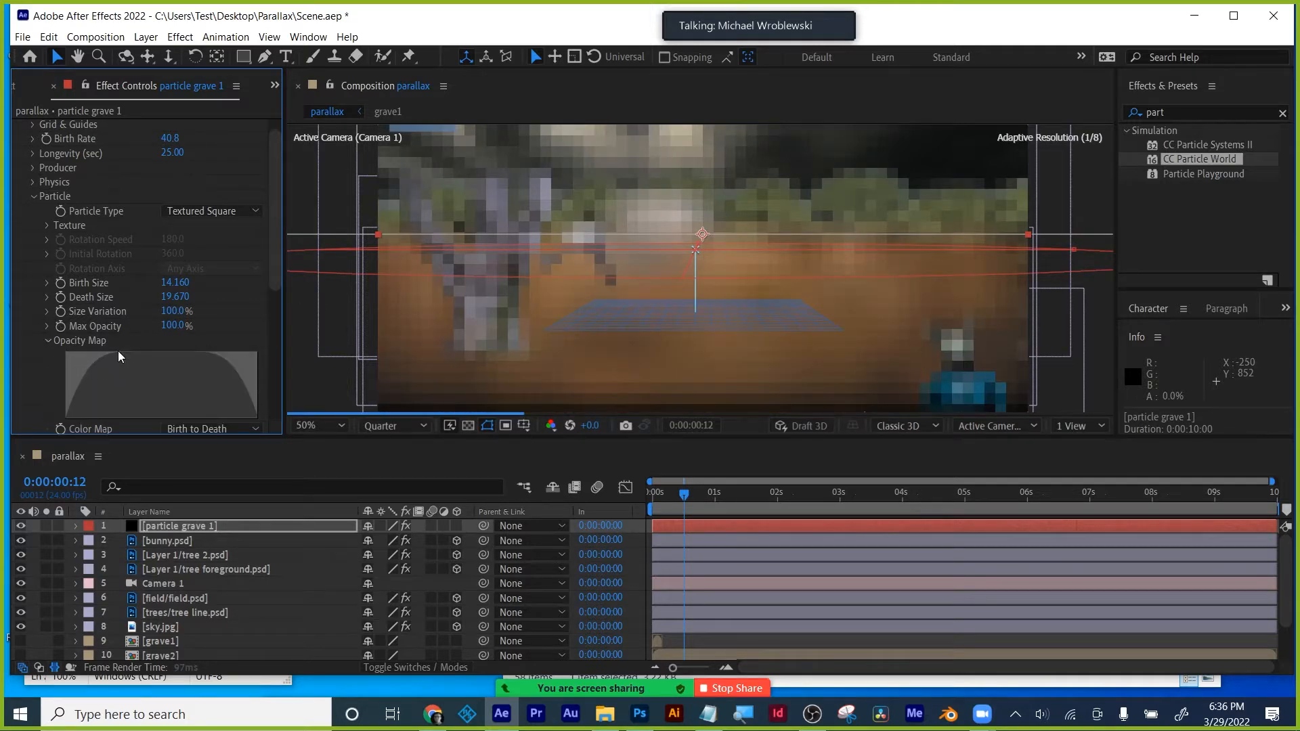
drag(103, 361, 353, 352)
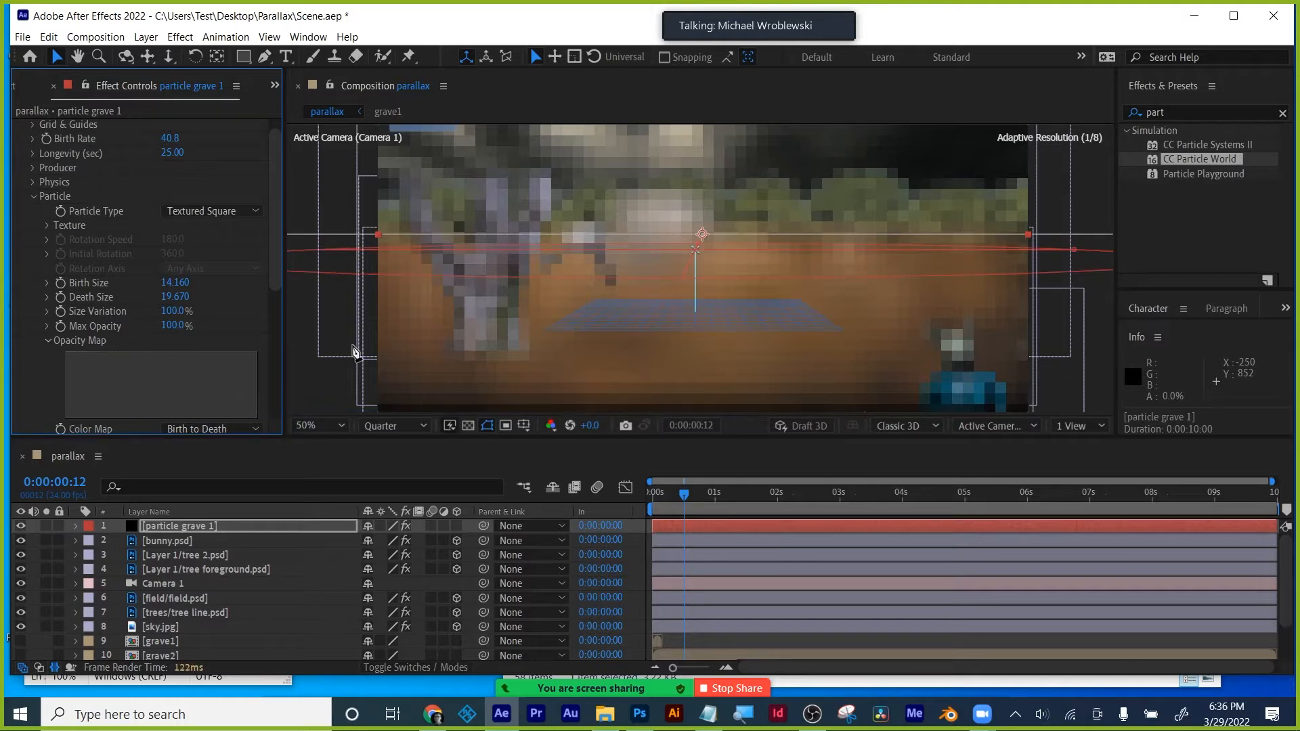
scroll(279, 279, down, 2)
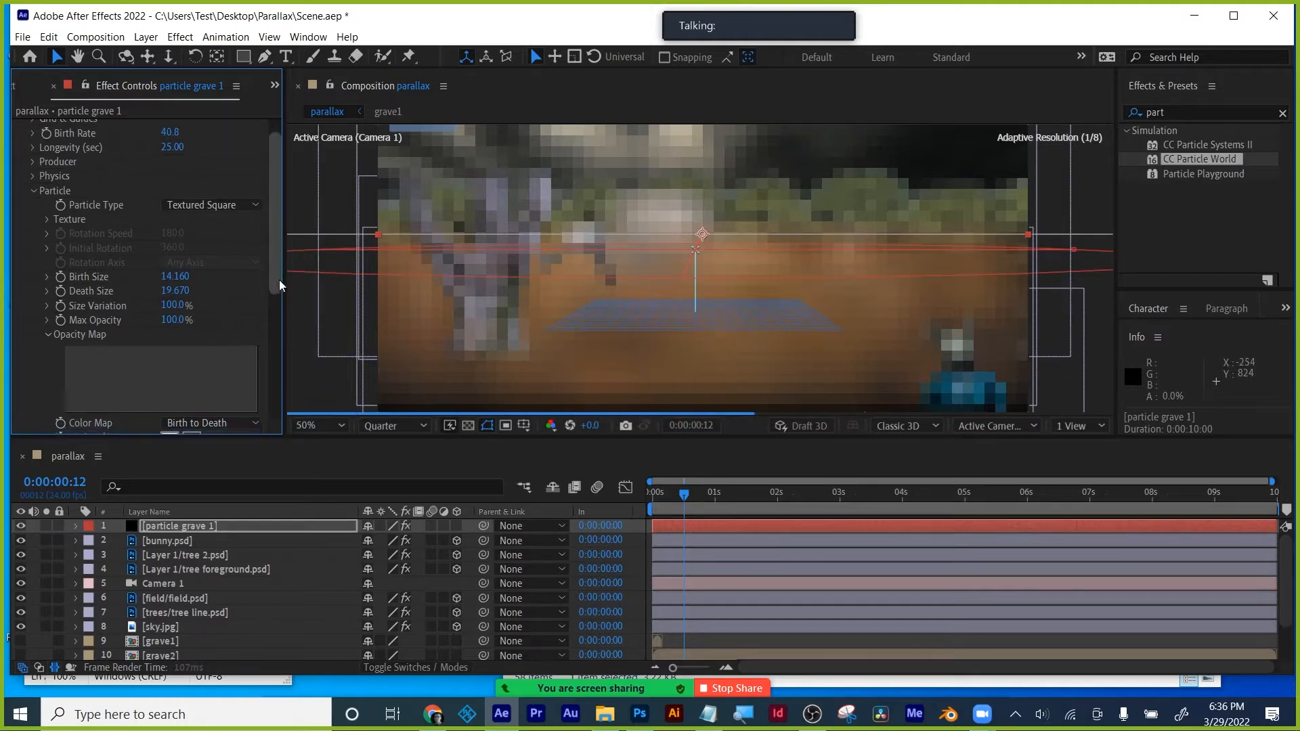
scroll(280, 285, down, 1)
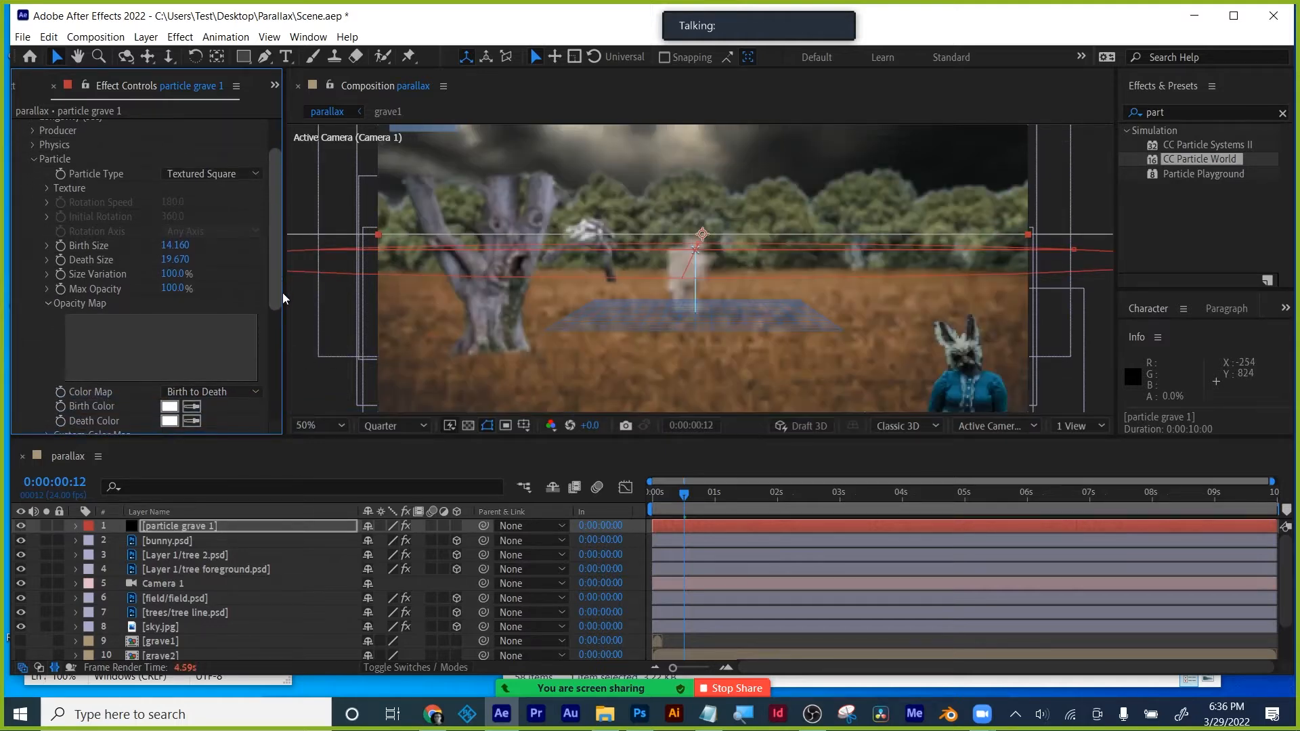
click(163, 526)
scroll(278, 379, down, 8)
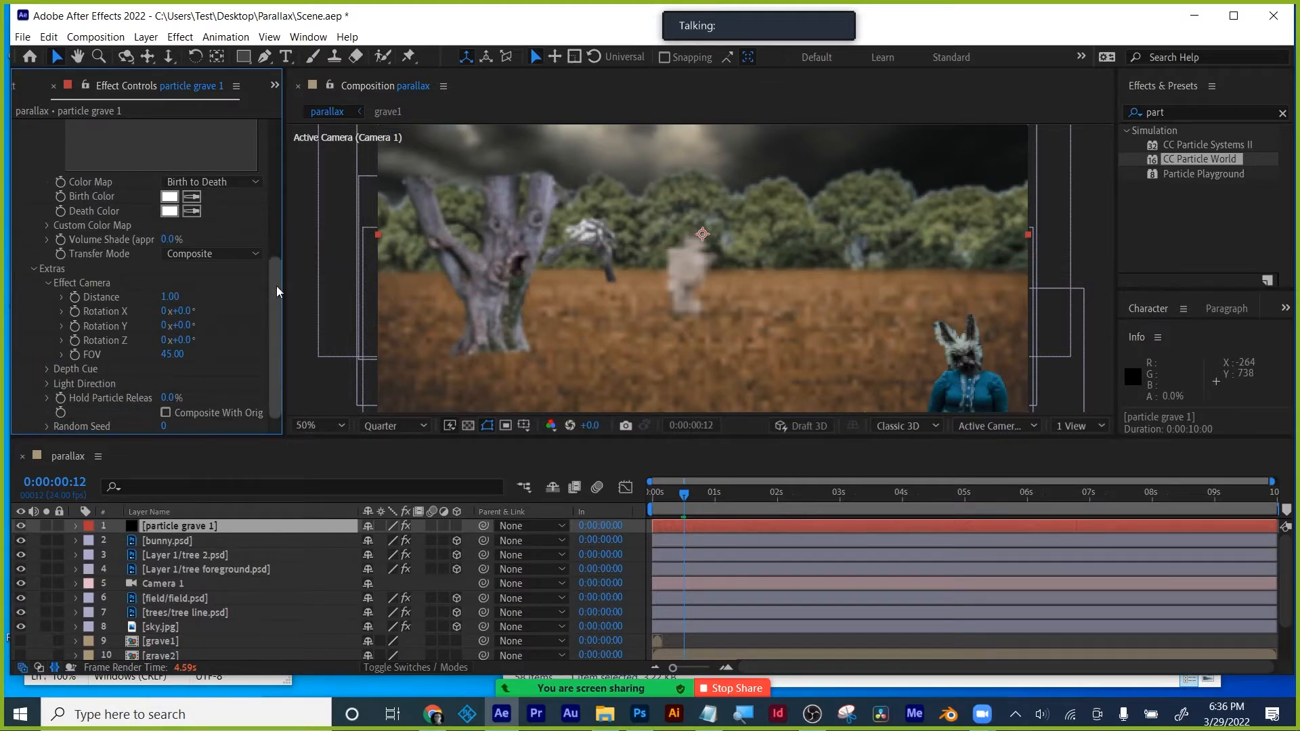
drag(276, 286, 277, 155)
- Try making particle grave 1 a 3D layer, then revert it to 2D
key(ctrl+z)
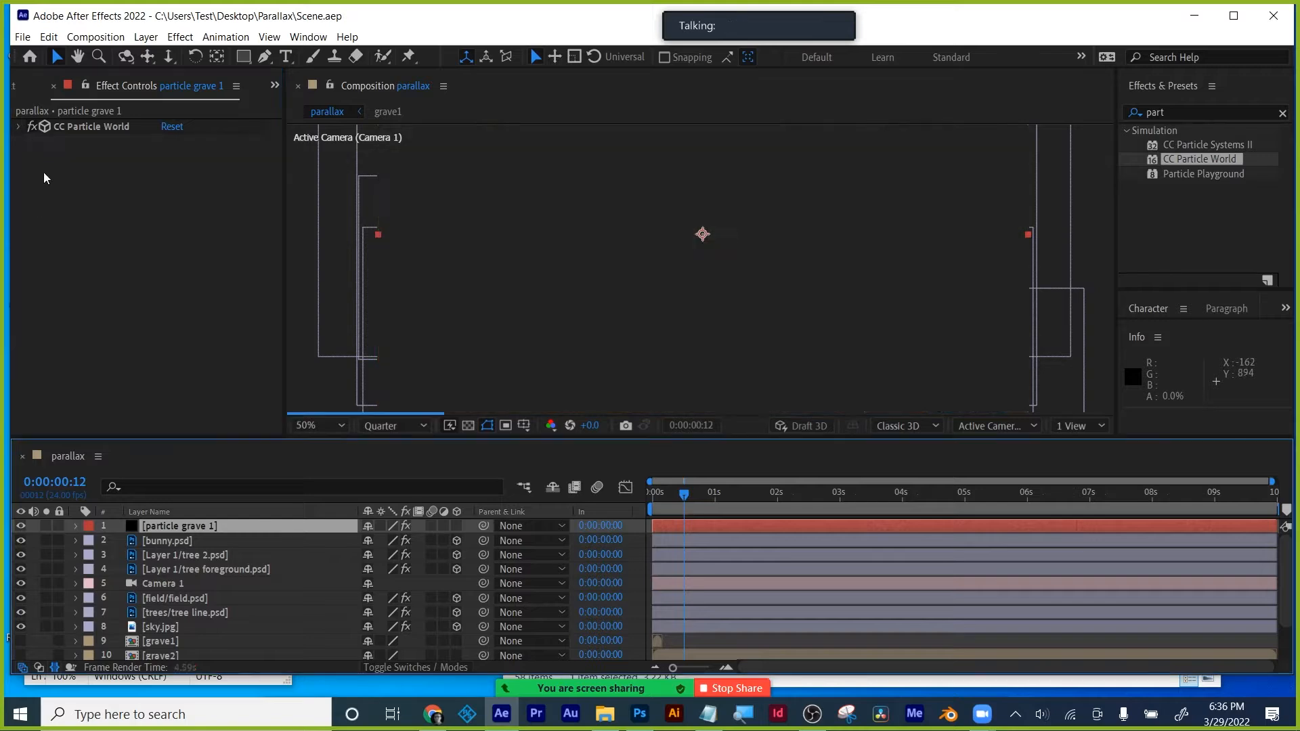
click(188, 513)
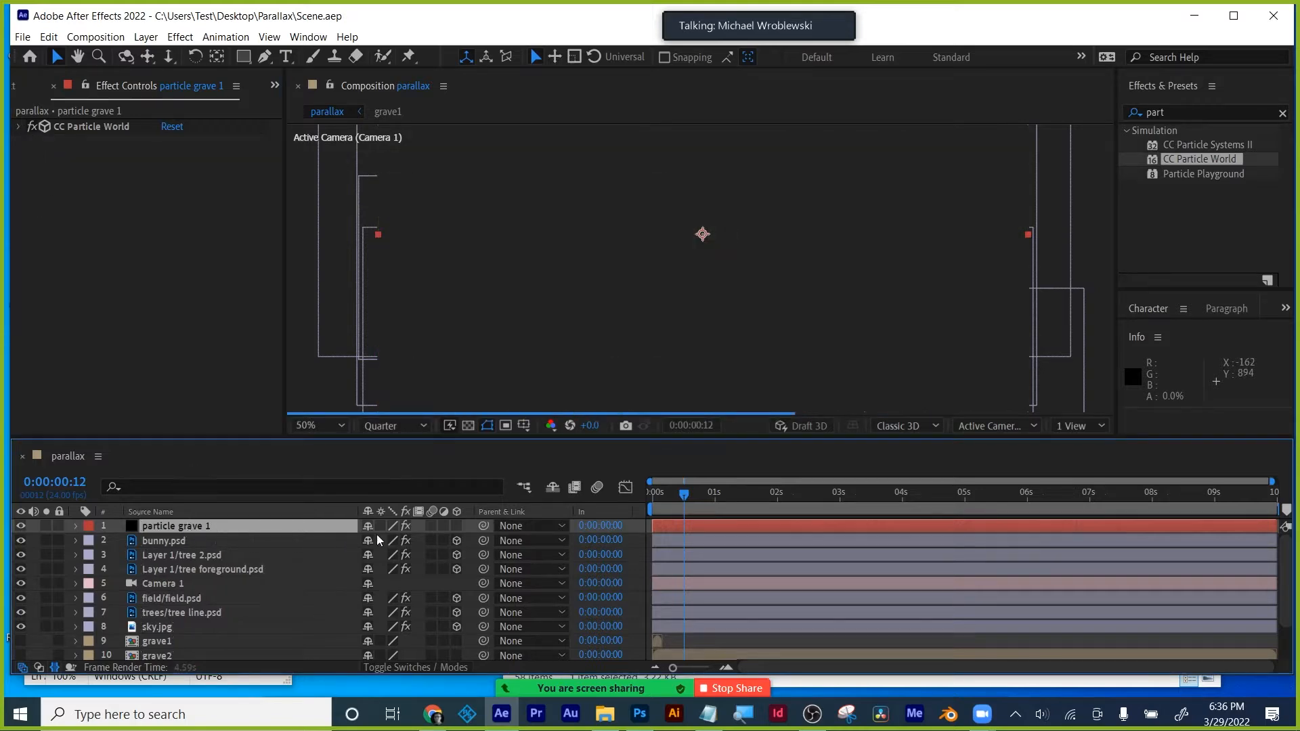
click(456, 527)
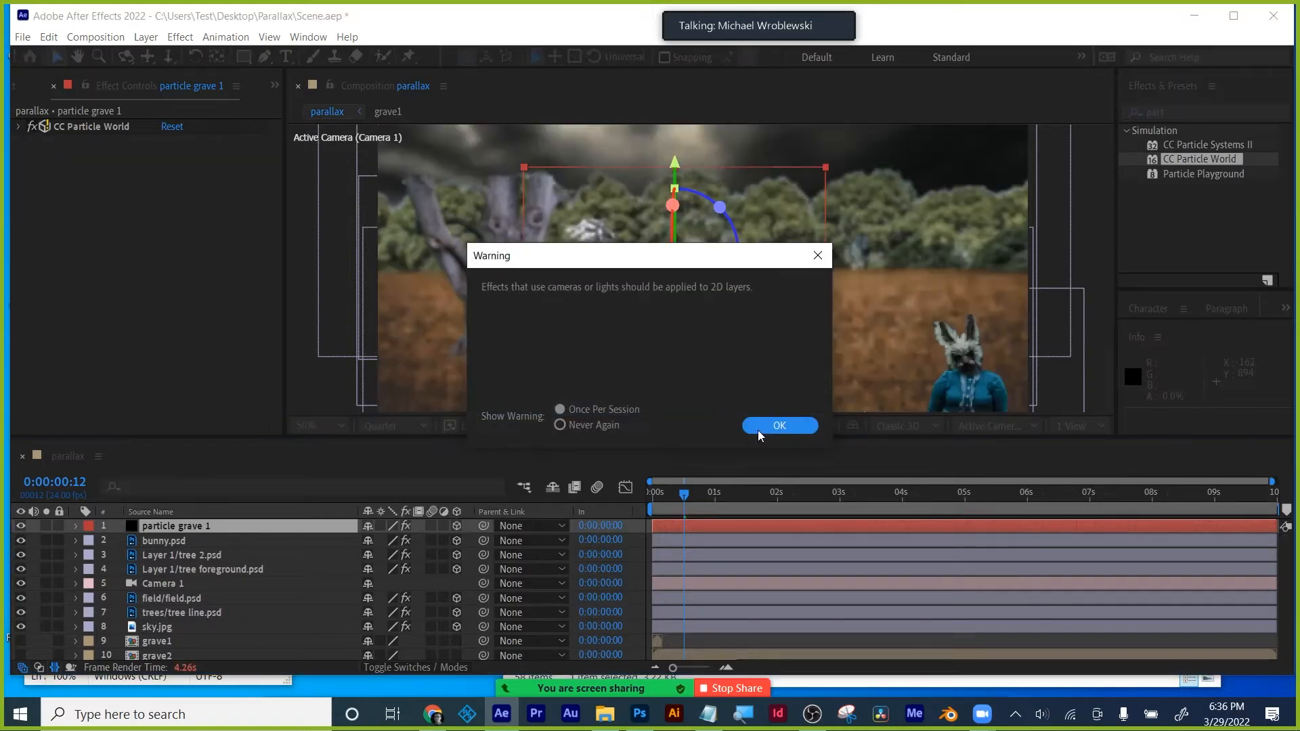
click(773, 426)
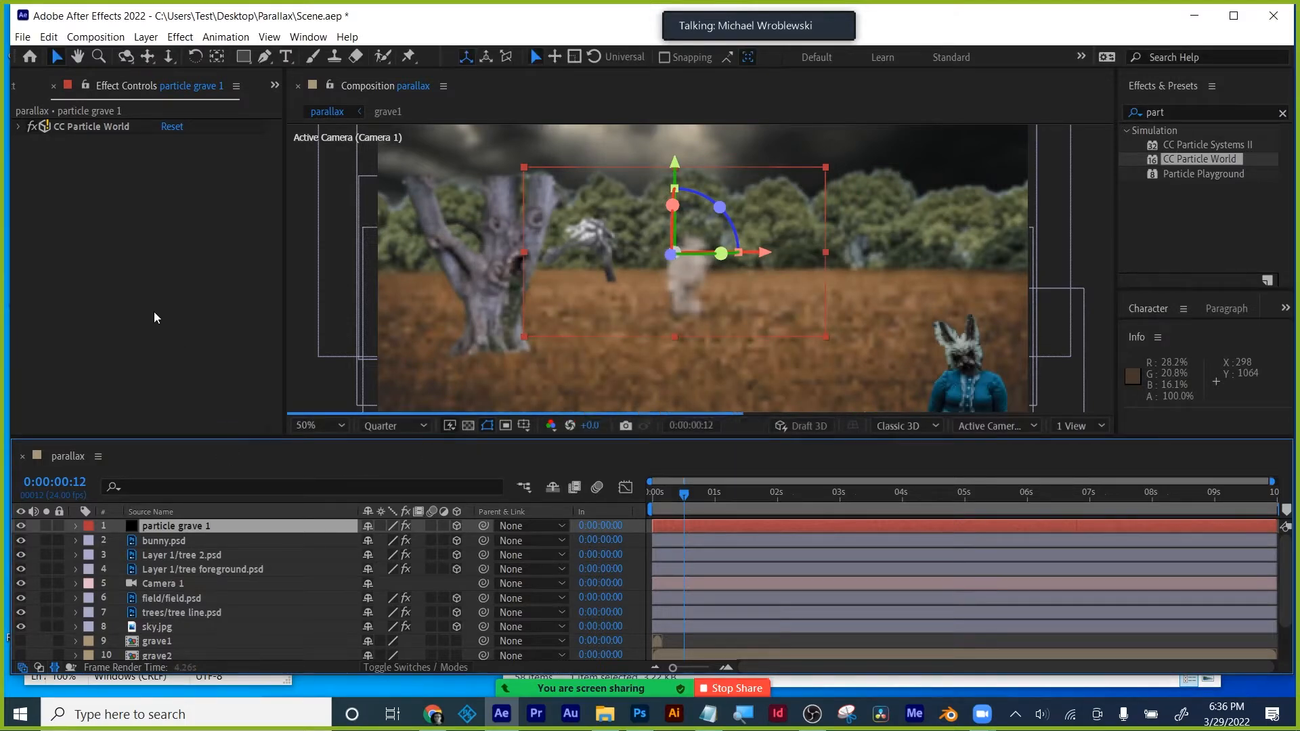
click(67, 126)
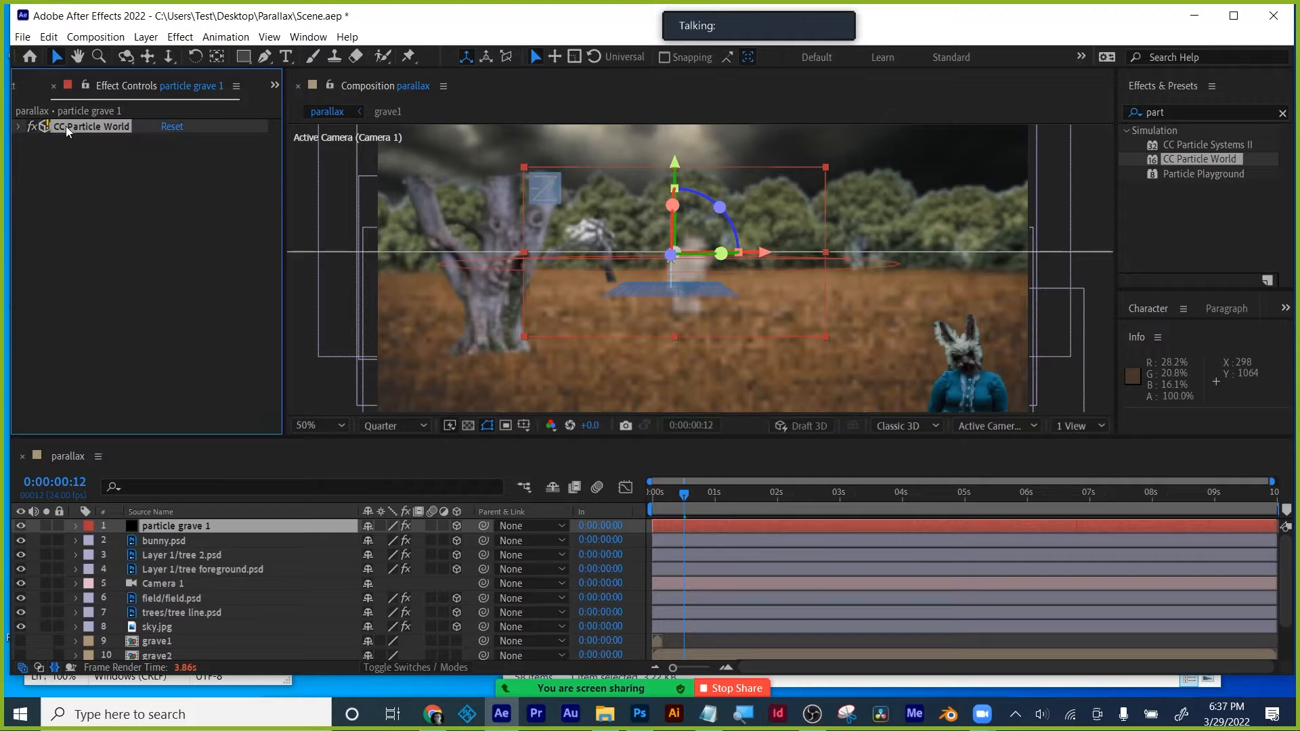
click(457, 526)
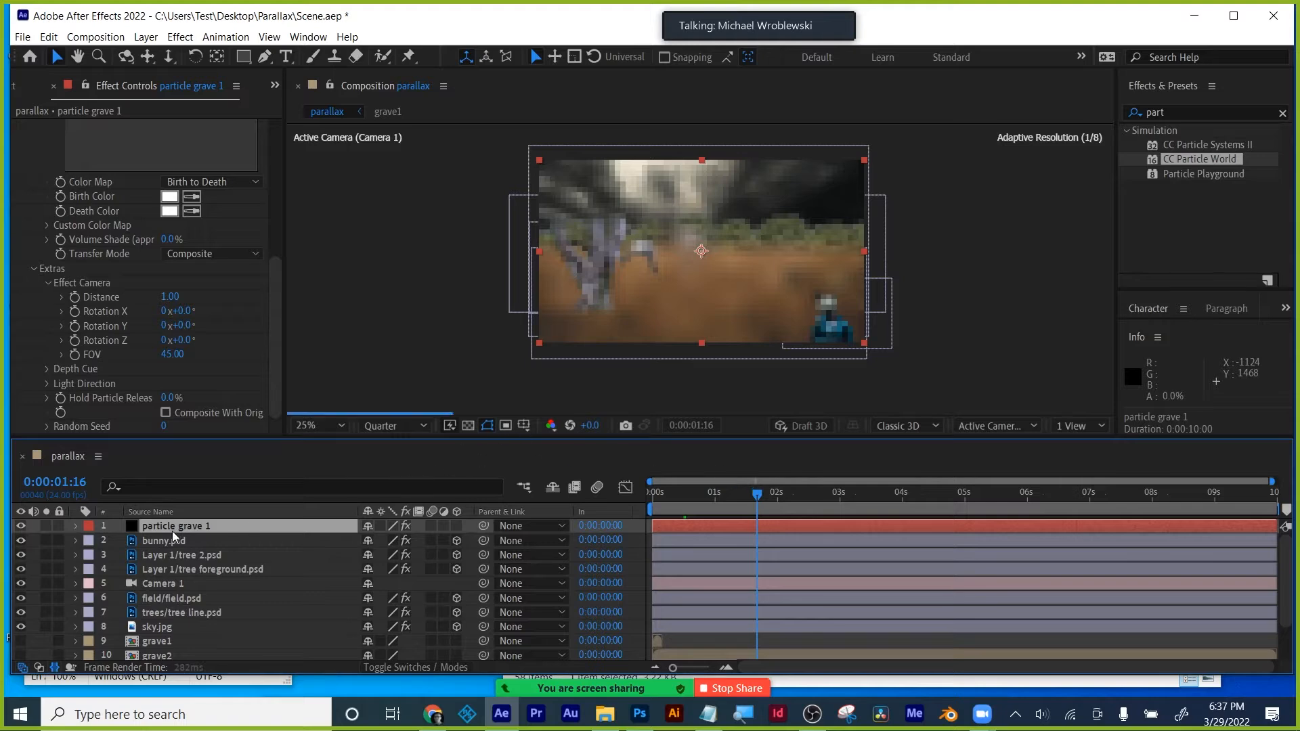
- Place particle grave 1 below Camera 1 and move both together to the top of the stack
drag(172, 527, 158, 571)
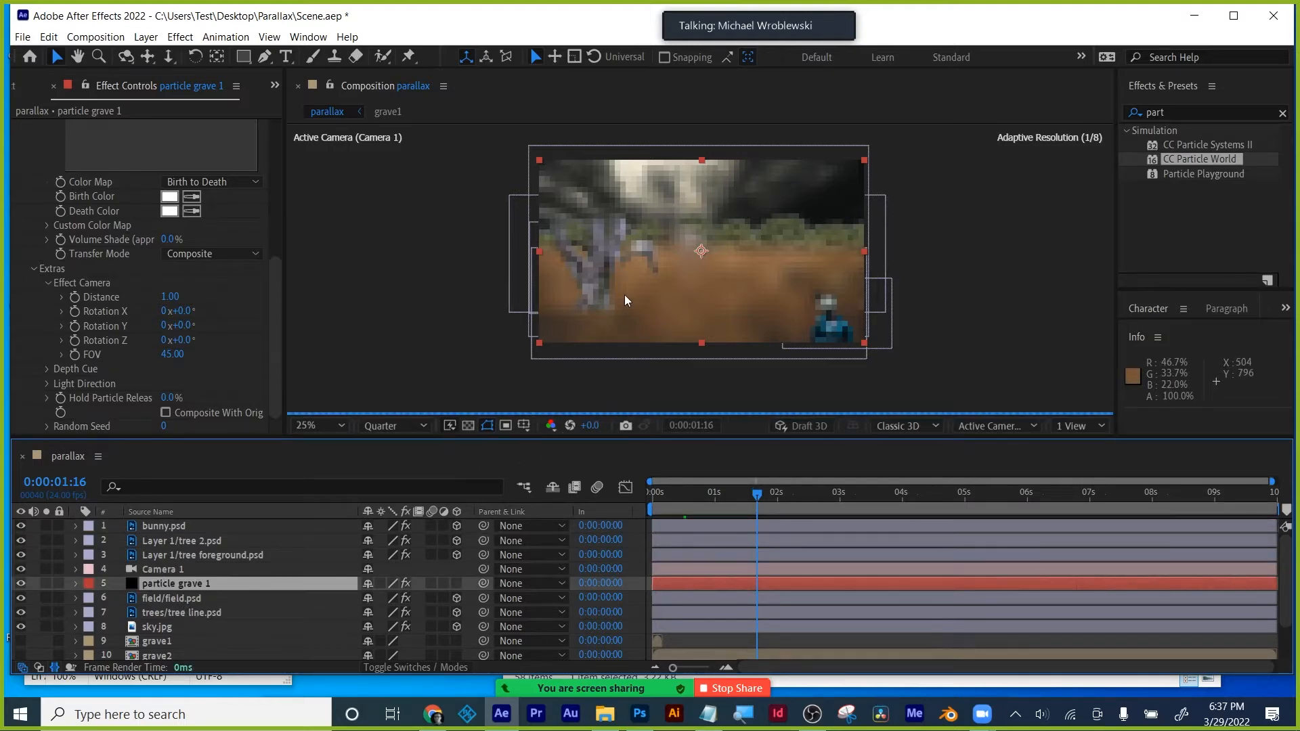
key(period)
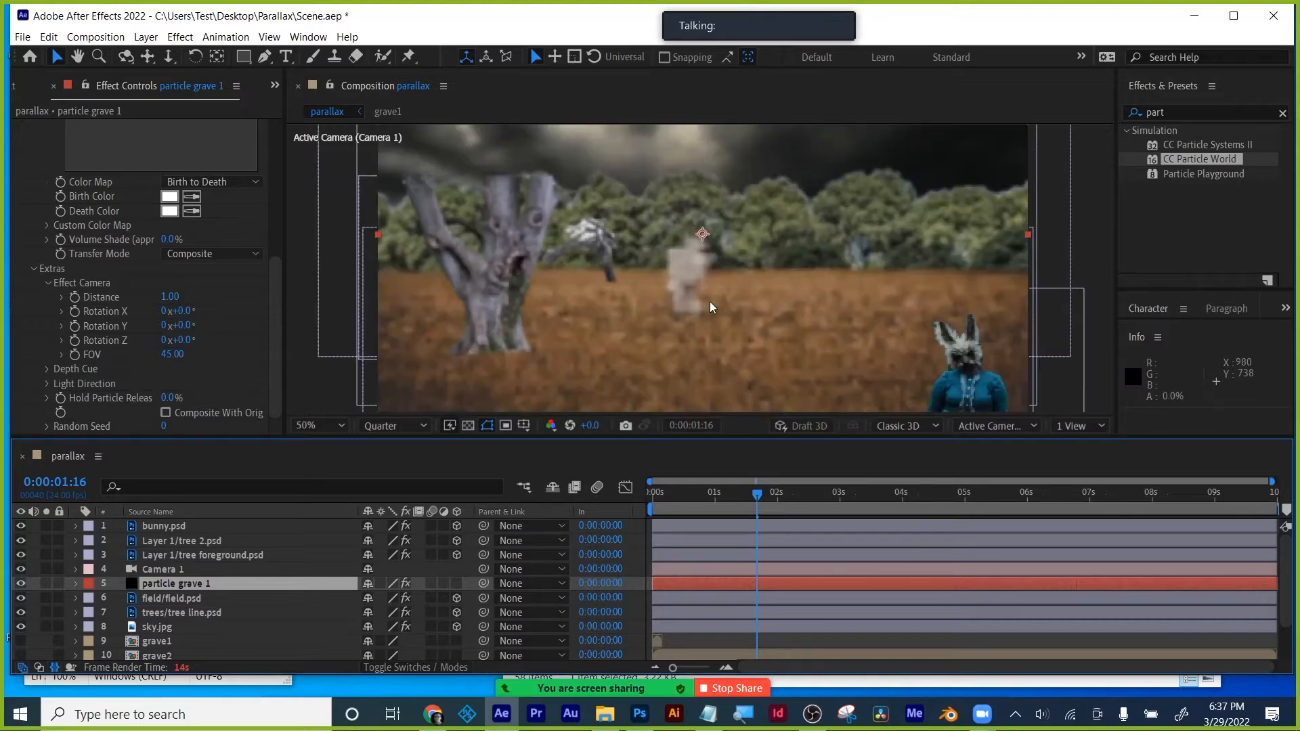
ctrl+click(156, 570)
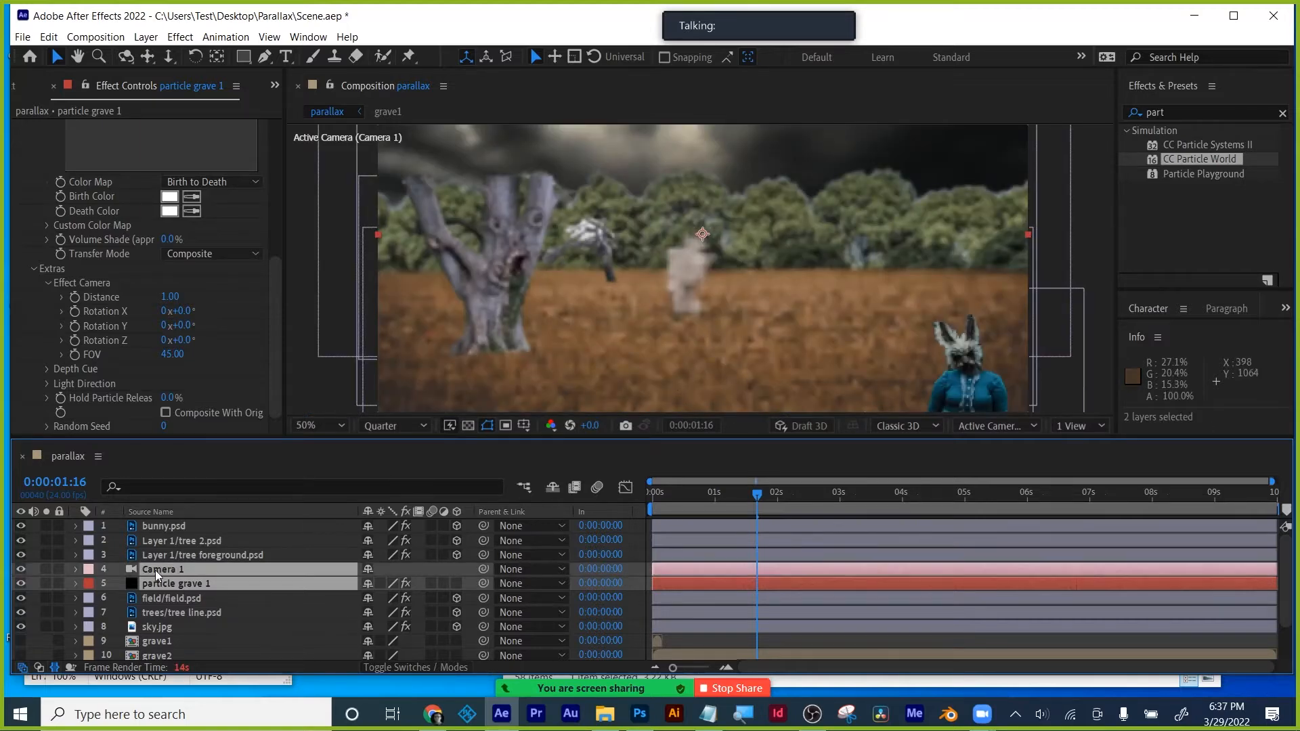
drag(156, 570, 185, 539)
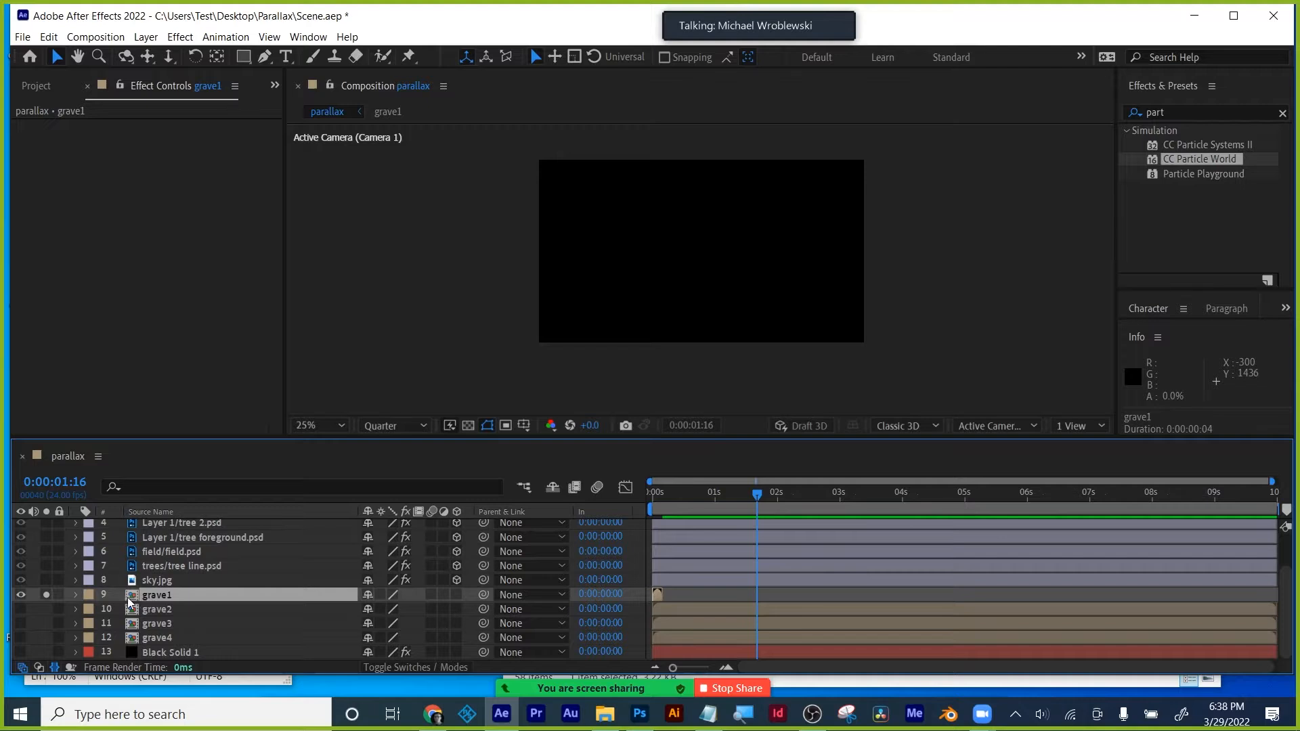
- Inside grave1, freeze Layer 1 on frame 0:00:00:01
double_click(152, 599)
click(138, 529)
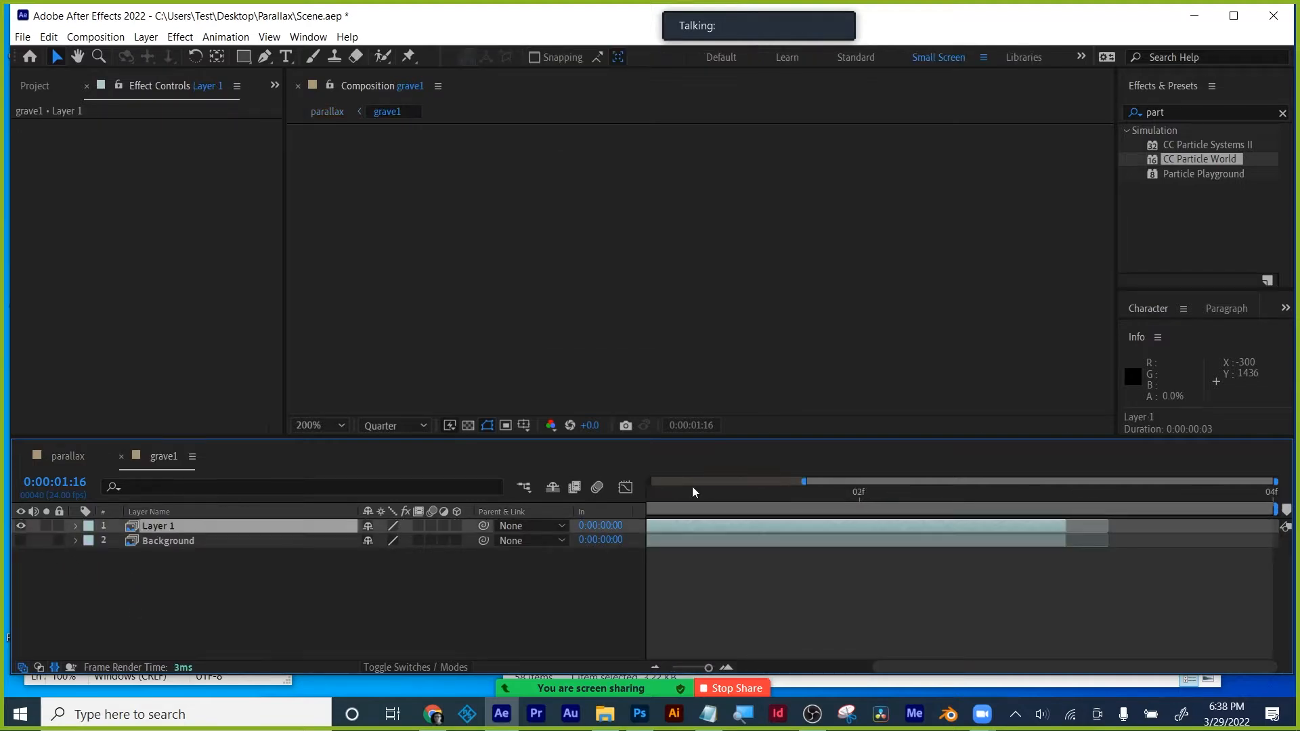
drag(683, 493, 787, 493)
key(minus)
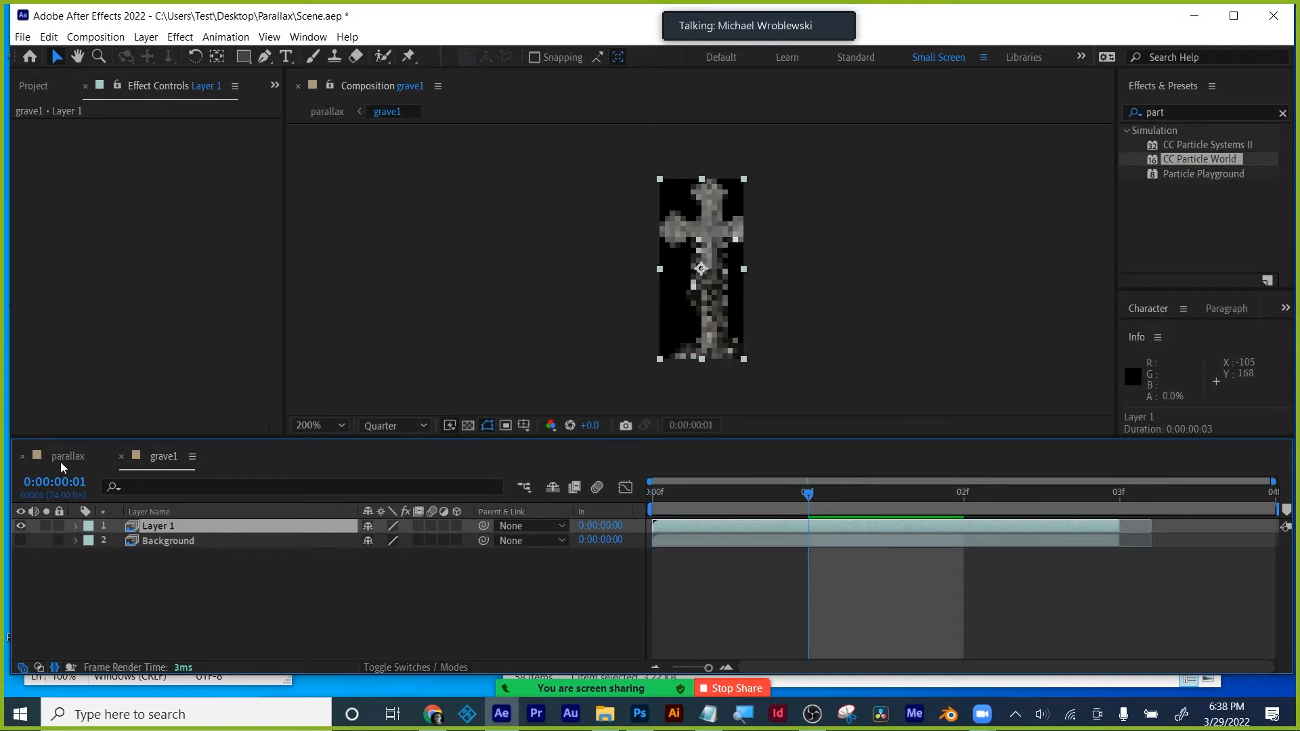
right_click(821, 532)
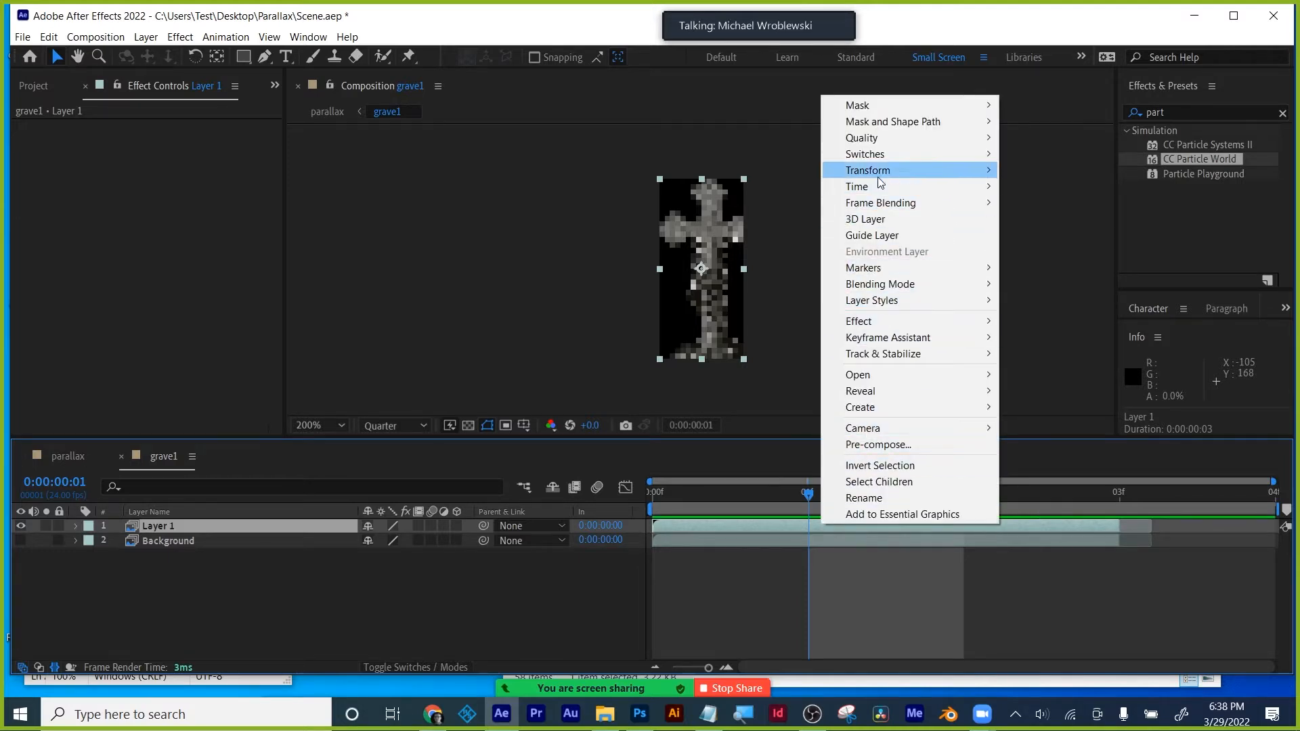
mouse_move(876, 185)
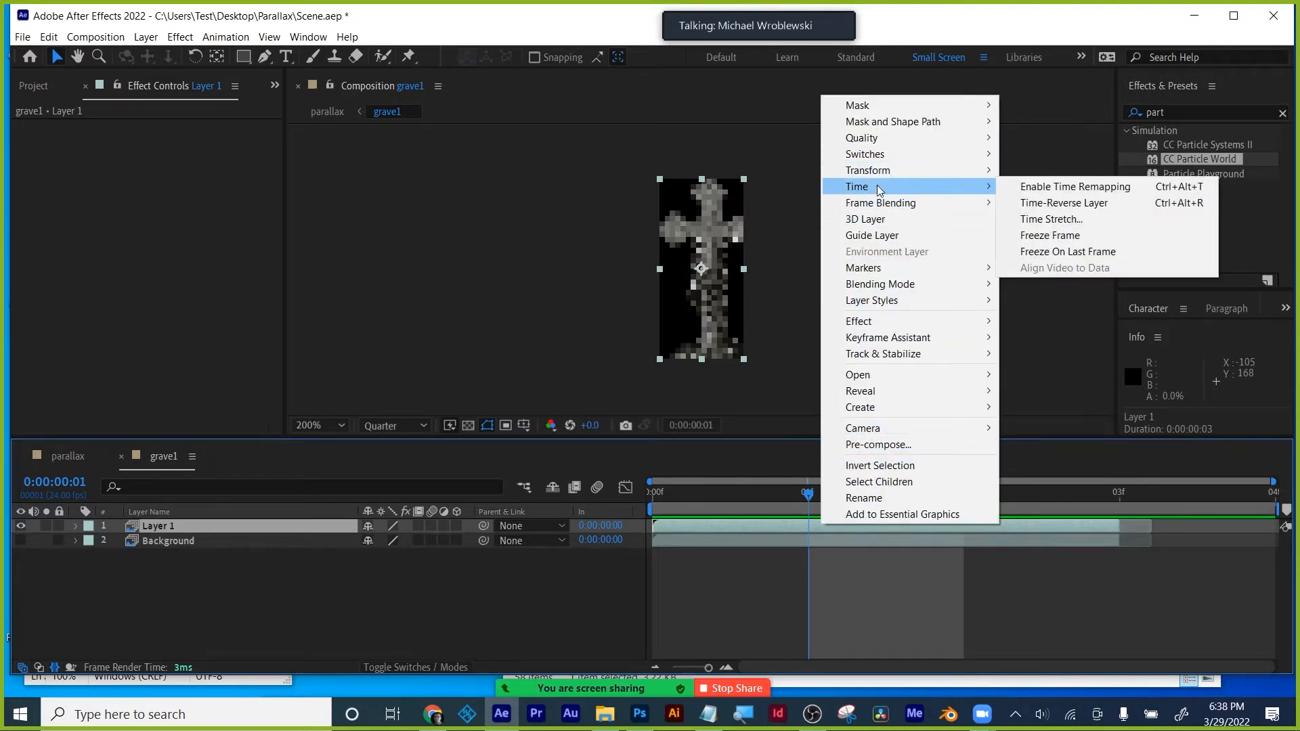
click(1063, 237)
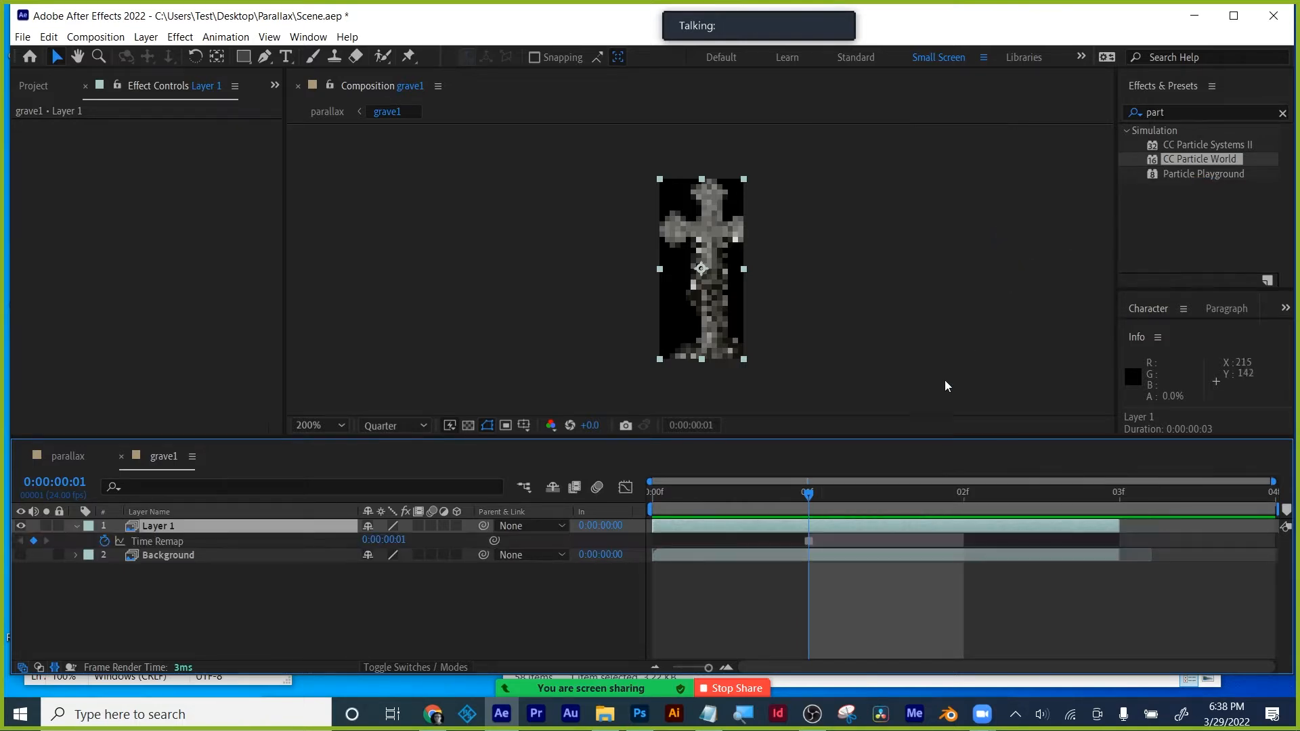
- Extend Layer 1 and Background to the end of the comp and preview the animation
mouse_move(769, 490)
mouse_down()
mouse_move(616, 493)
mouse_move(1097, 486)
mouse_move(768, 488)
mouse_up()
drag(1123, 525, 1261, 525)
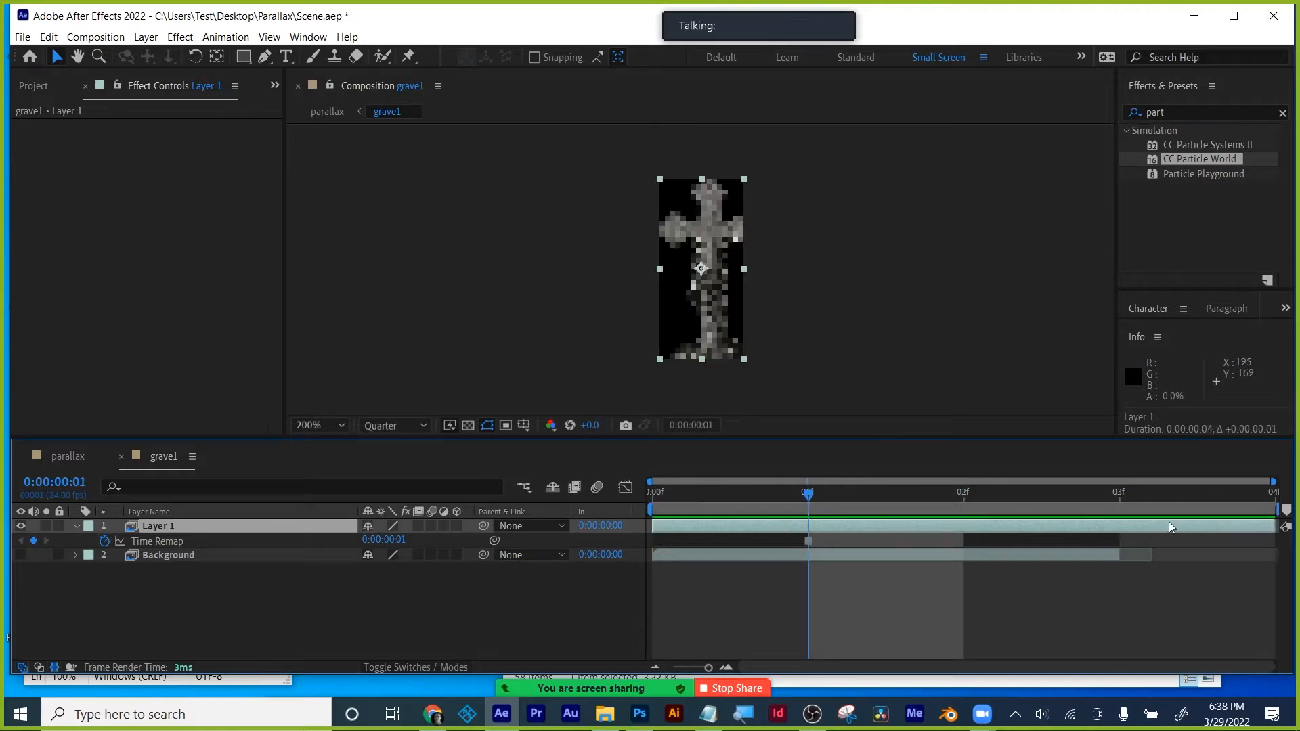
drag(690, 667, 670, 668)
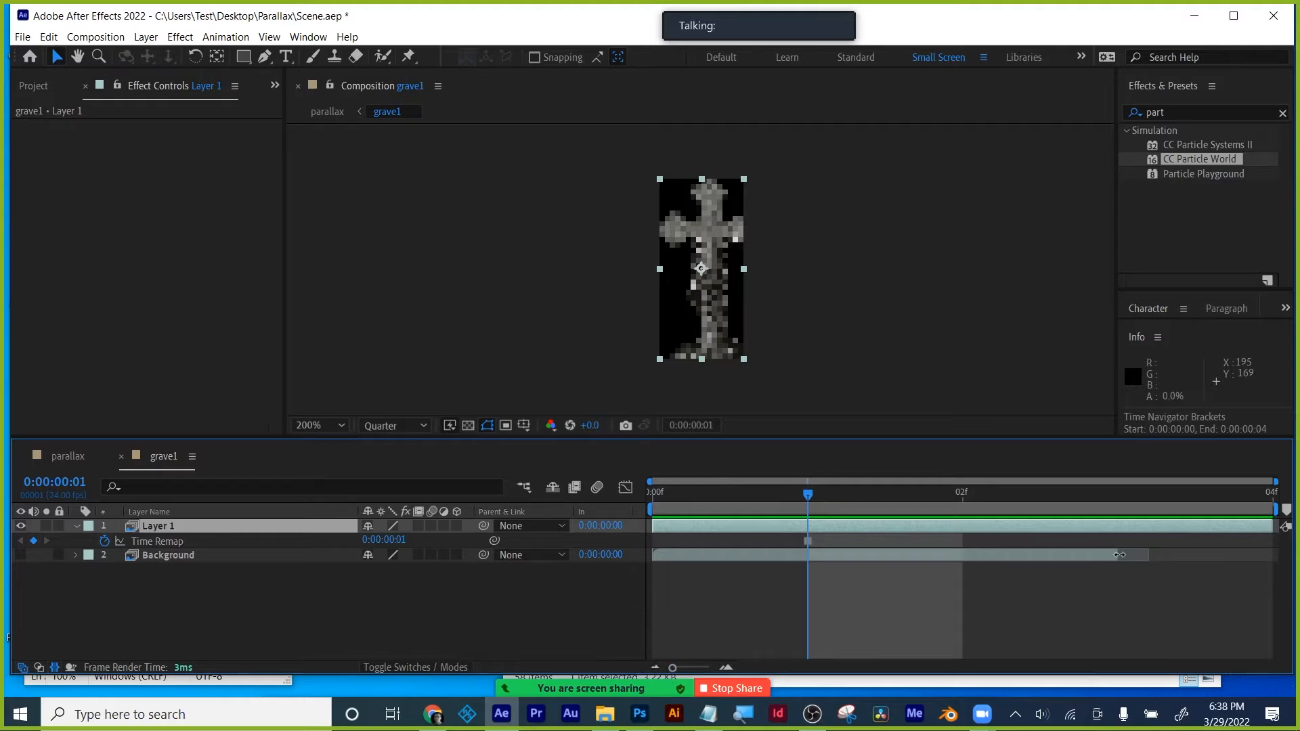
drag(1119, 555, 1286, 555)
key(space)
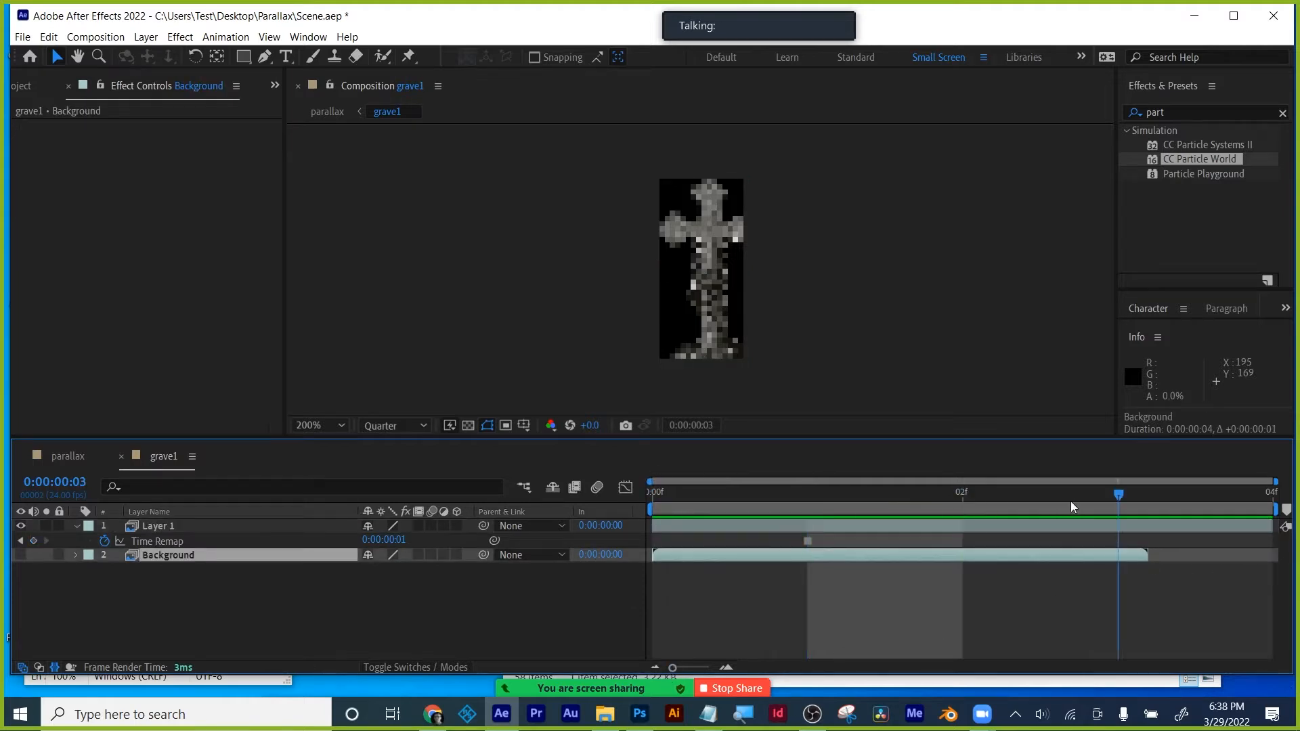
click(96, 37)
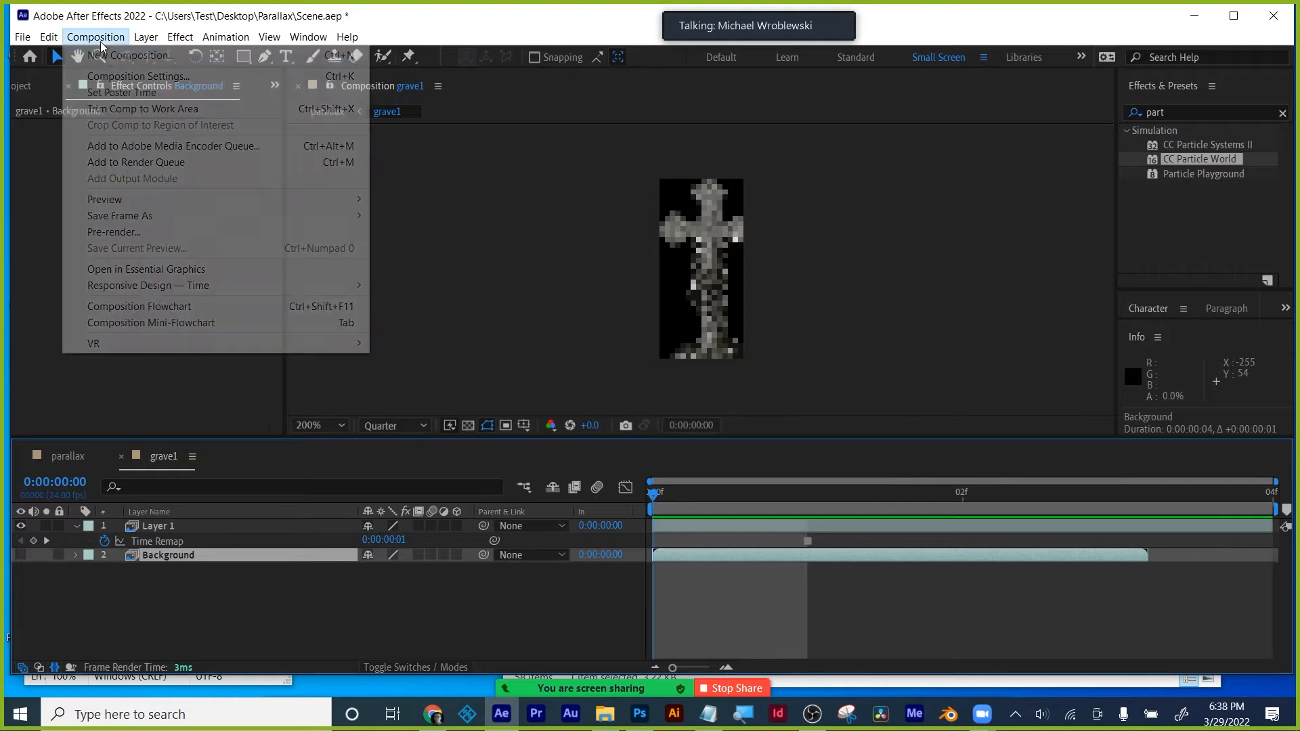
- Set the grave1 composition's duration to 15 seconds
click(135, 76)
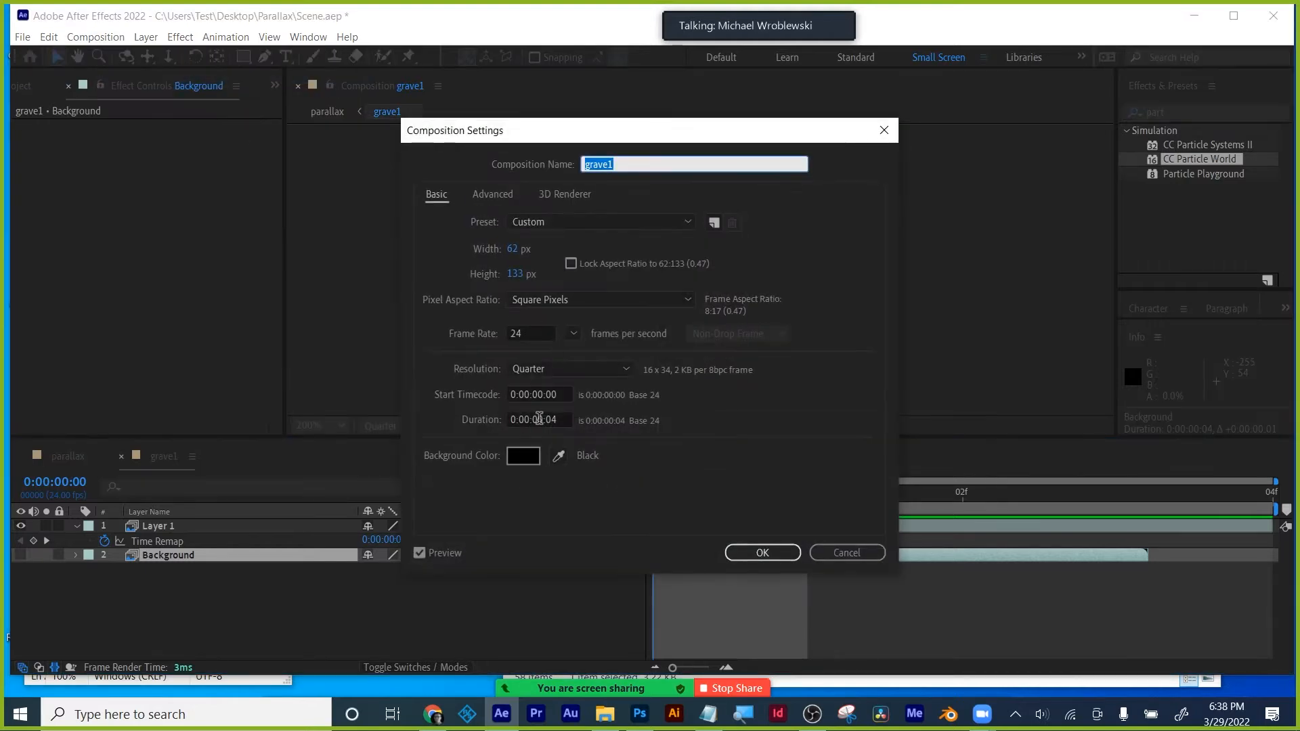
click(544, 419)
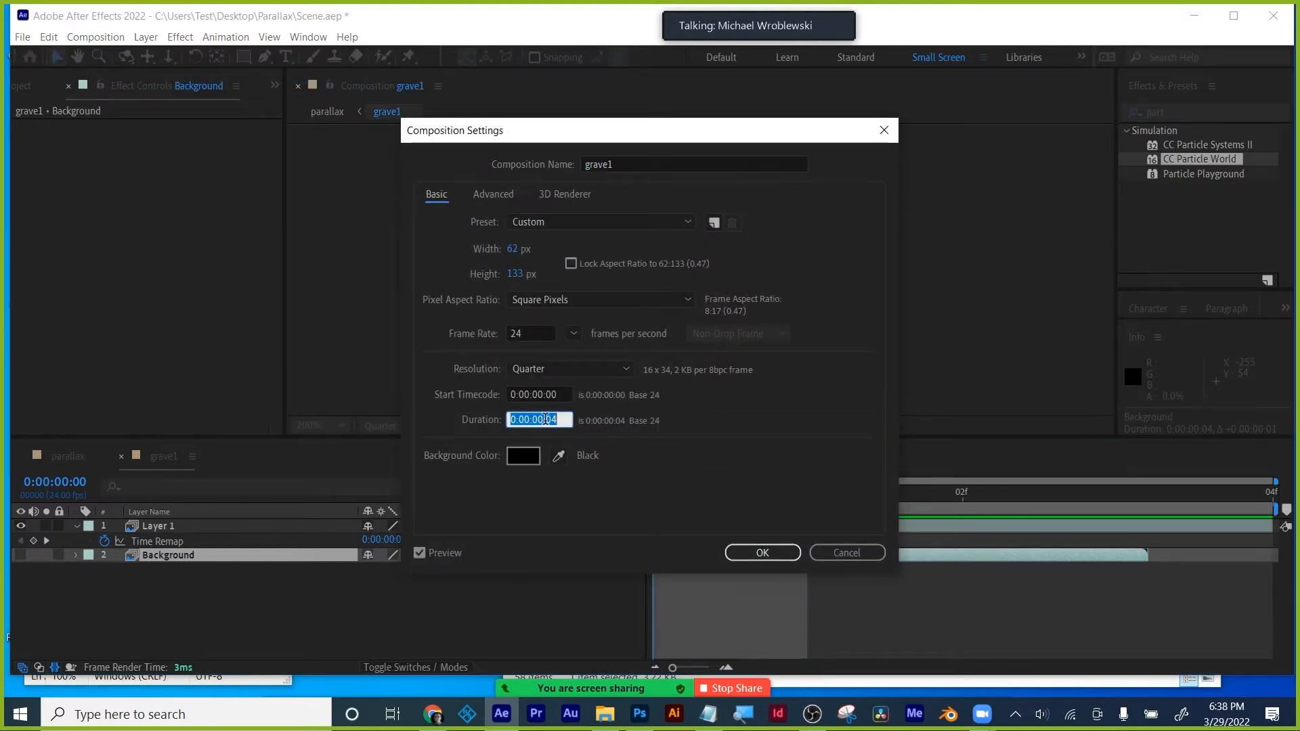
text(15:)
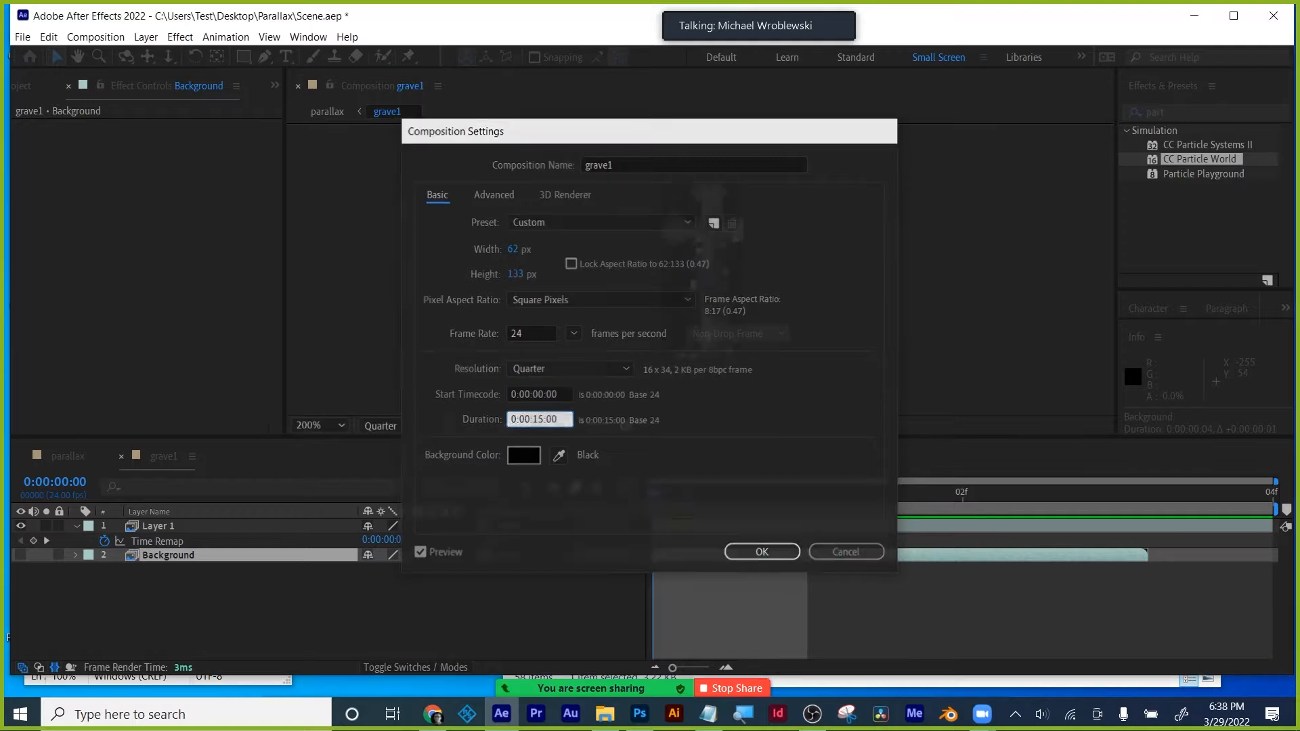
key(Return)
- Stretch Layer 1's out point across the full 15 seconds, preview it, and save the project
drag(709, 667, 634, 674)
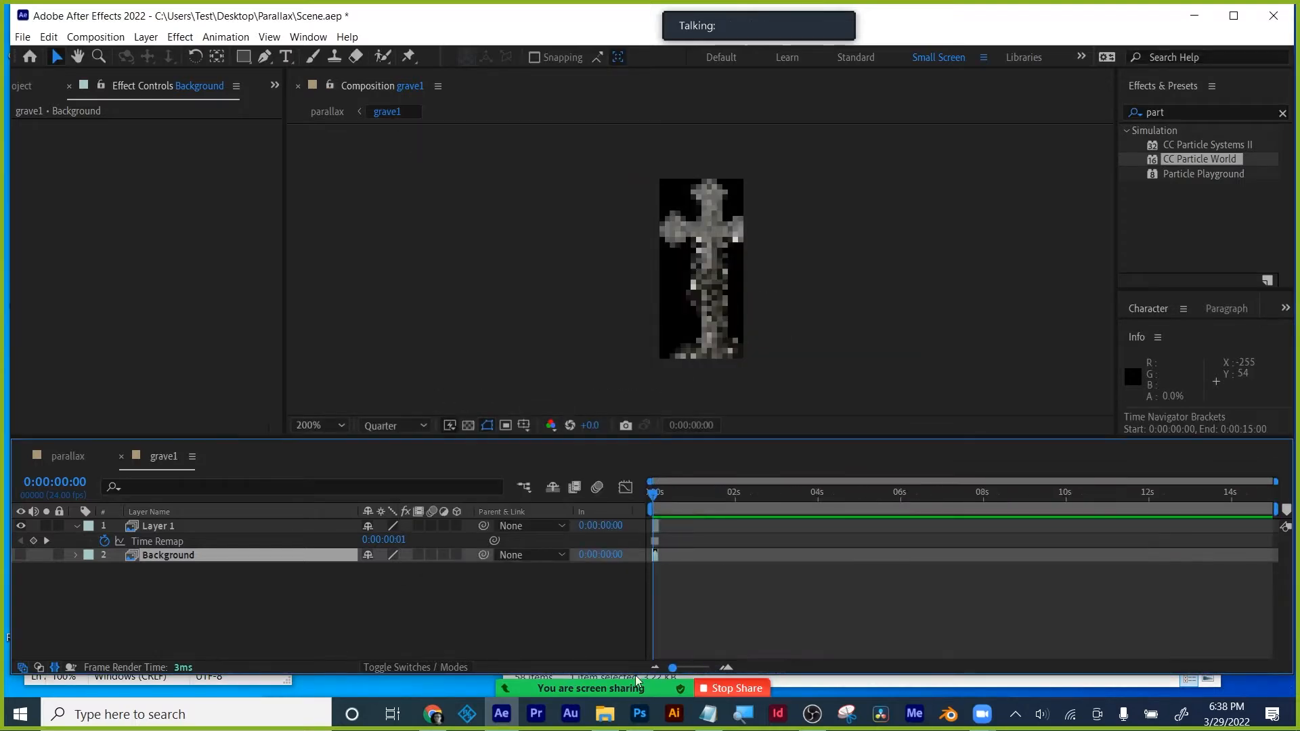
drag(658, 527, 1295, 534)
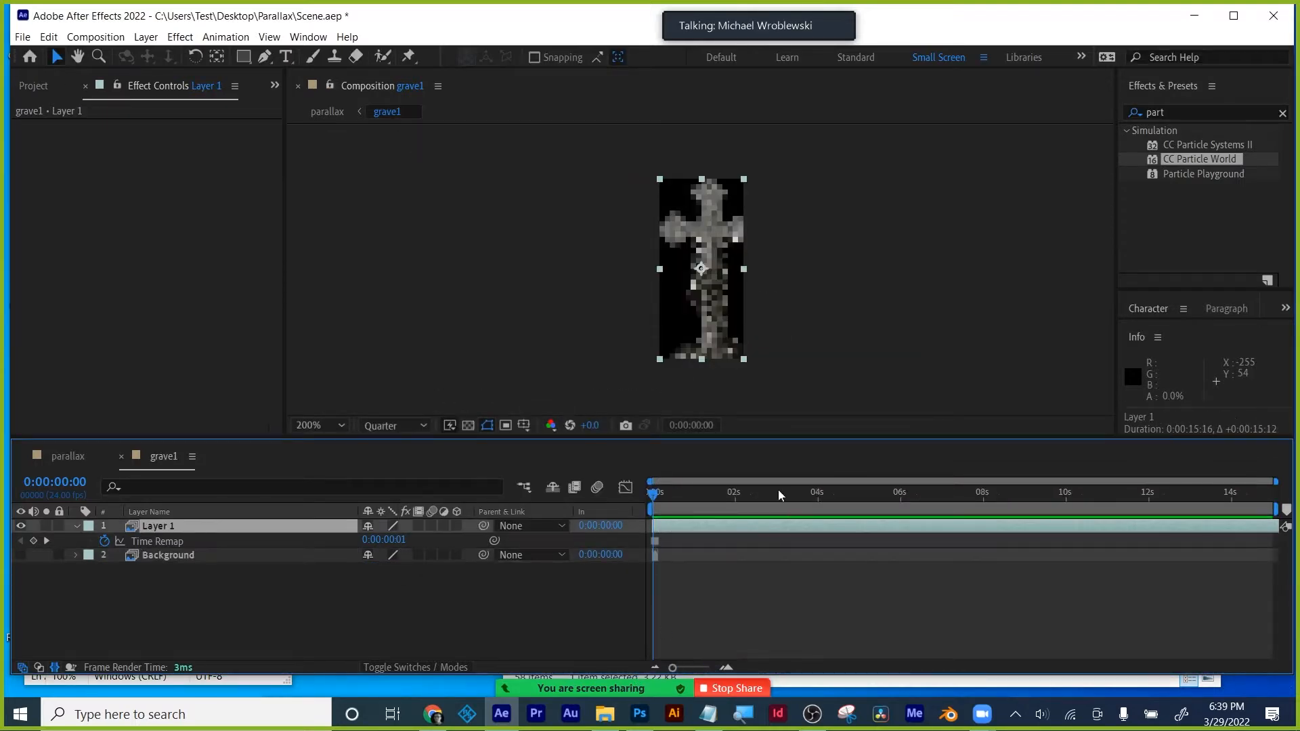
drag(653, 490, 604, 470)
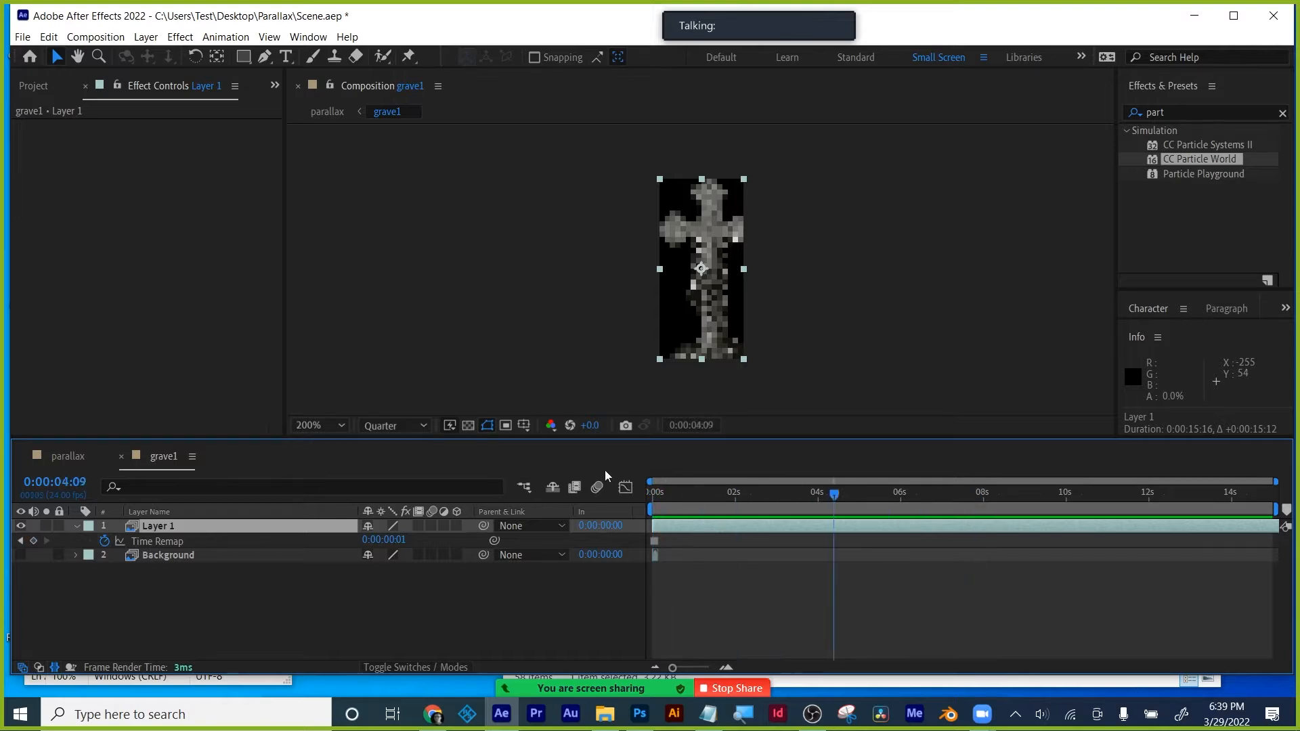
key(ctrl+s)
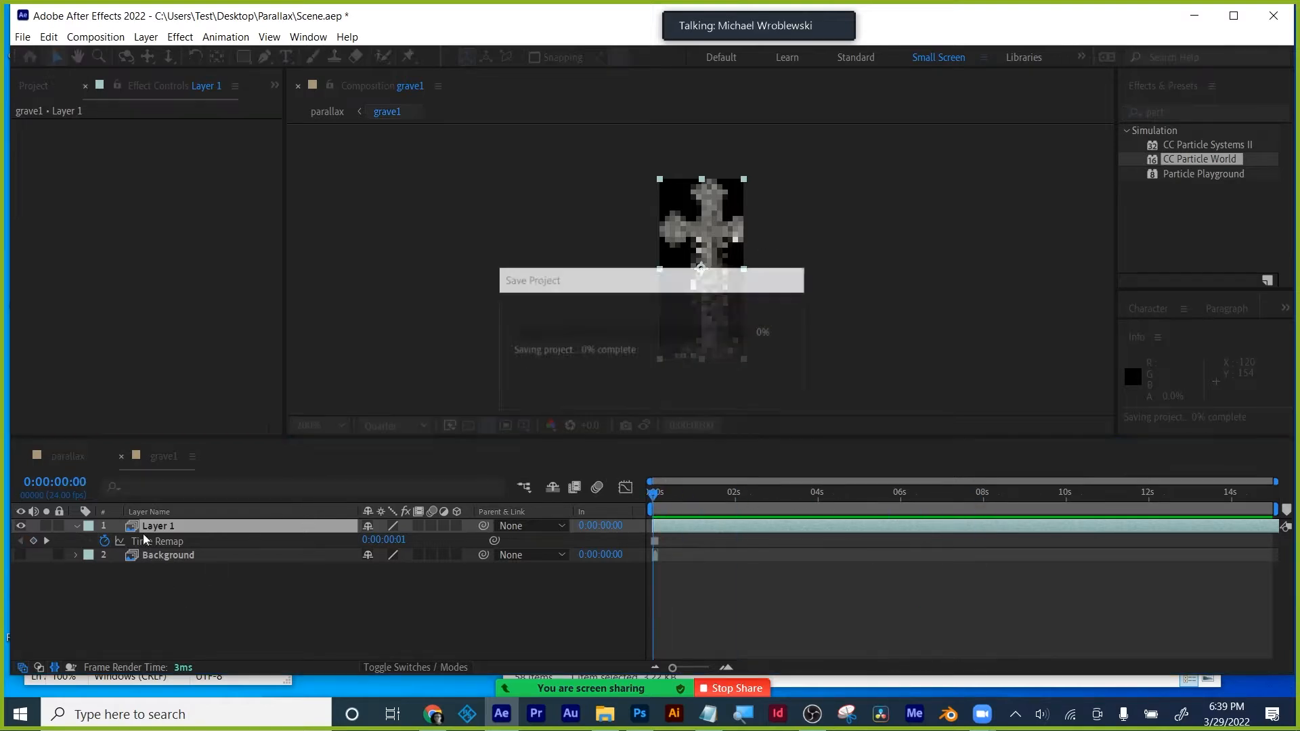
- Back in the parallax comp, unsolo and hide the grave1 layer
click(70, 457)
click(652, 371)
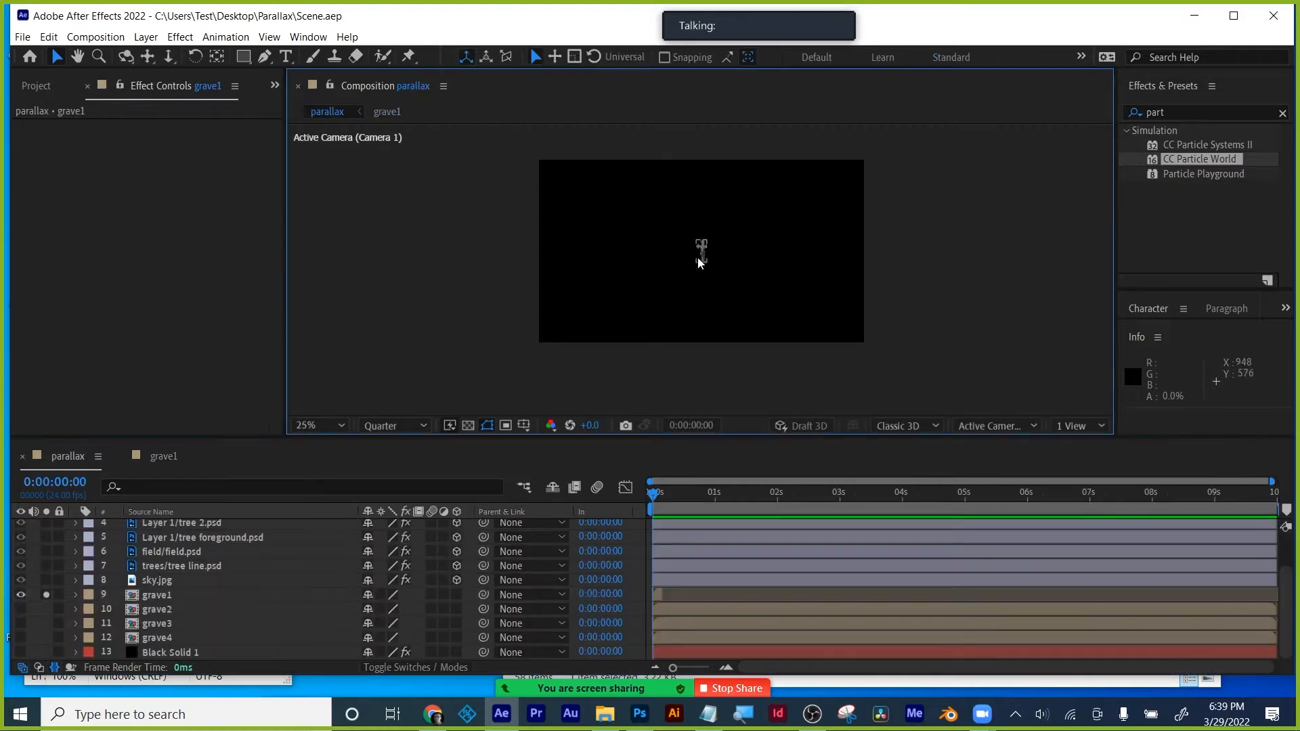
click(46, 594)
click(21, 595)
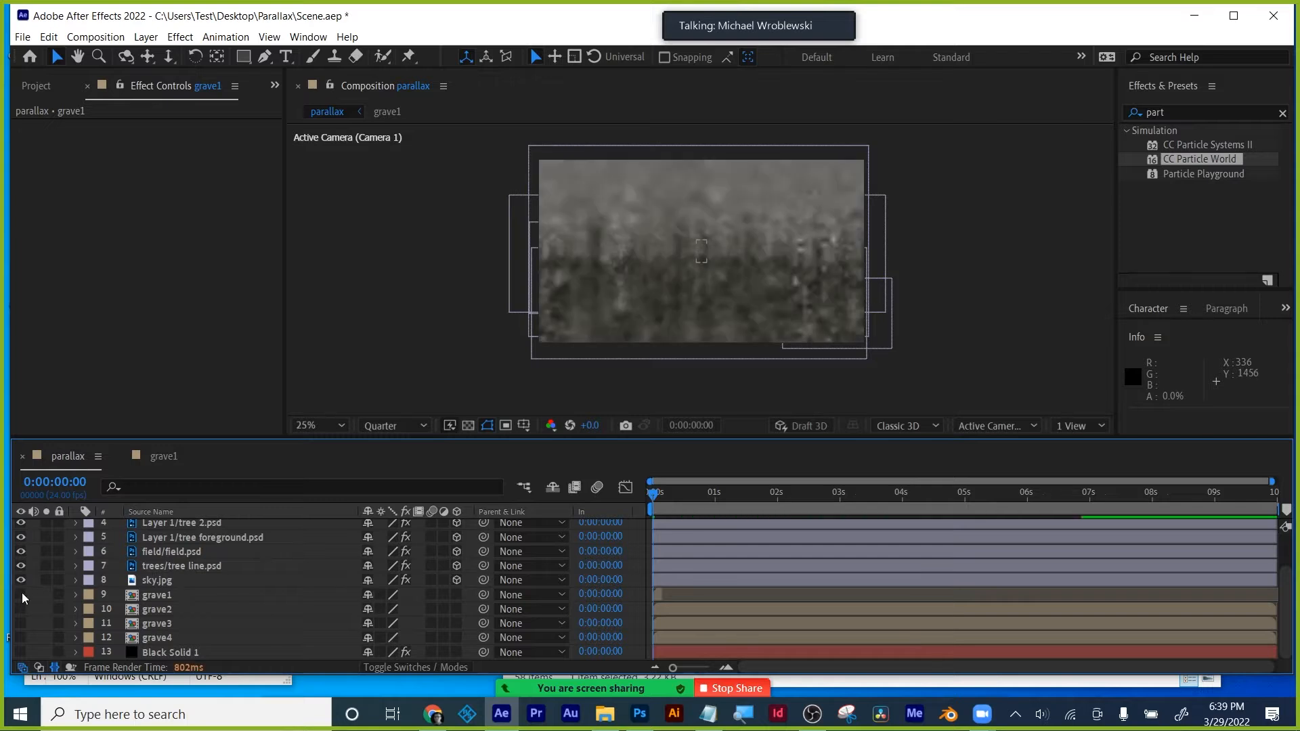
- Scrub particle grave 1's CC Particle World Birth Rate to 36.3
scroll(122, 588, up, 3)
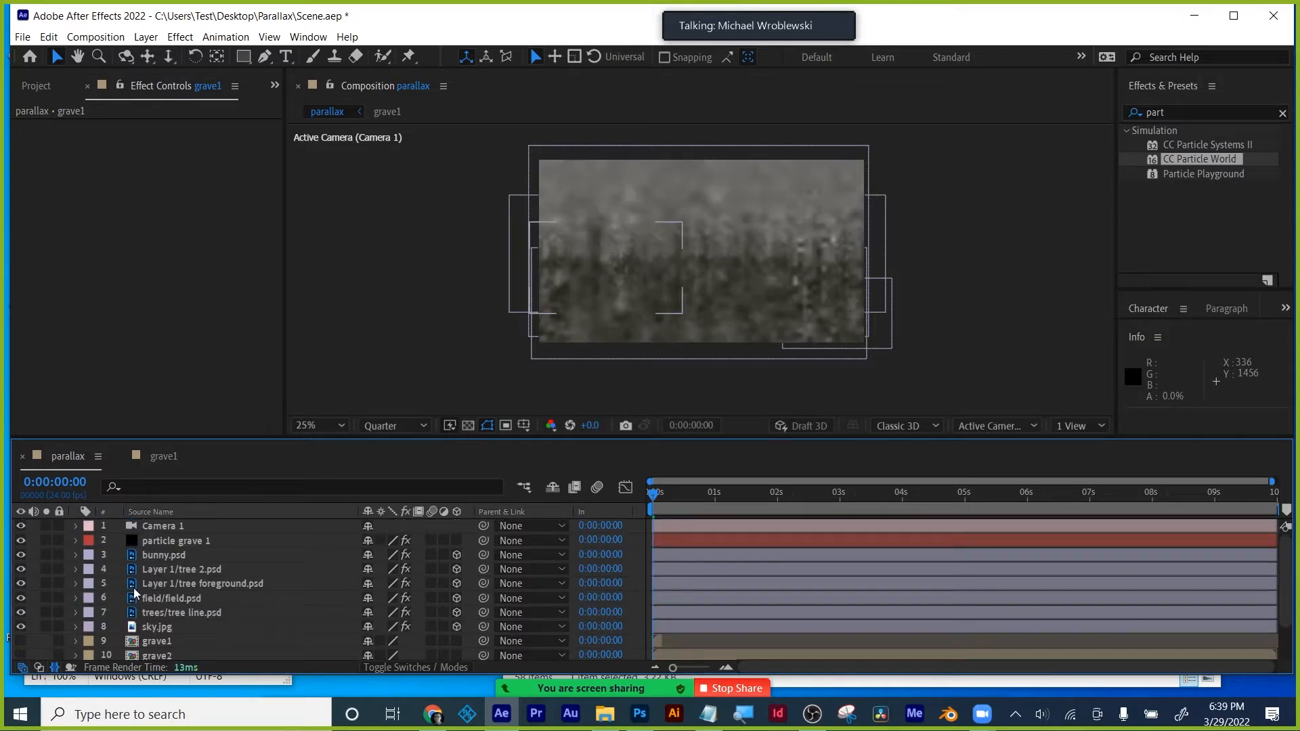
click(160, 539)
mouse_move(166, 155)
mouse_down()
mouse_move(138, 164)
mouse_move(150, 162)
mouse_up()
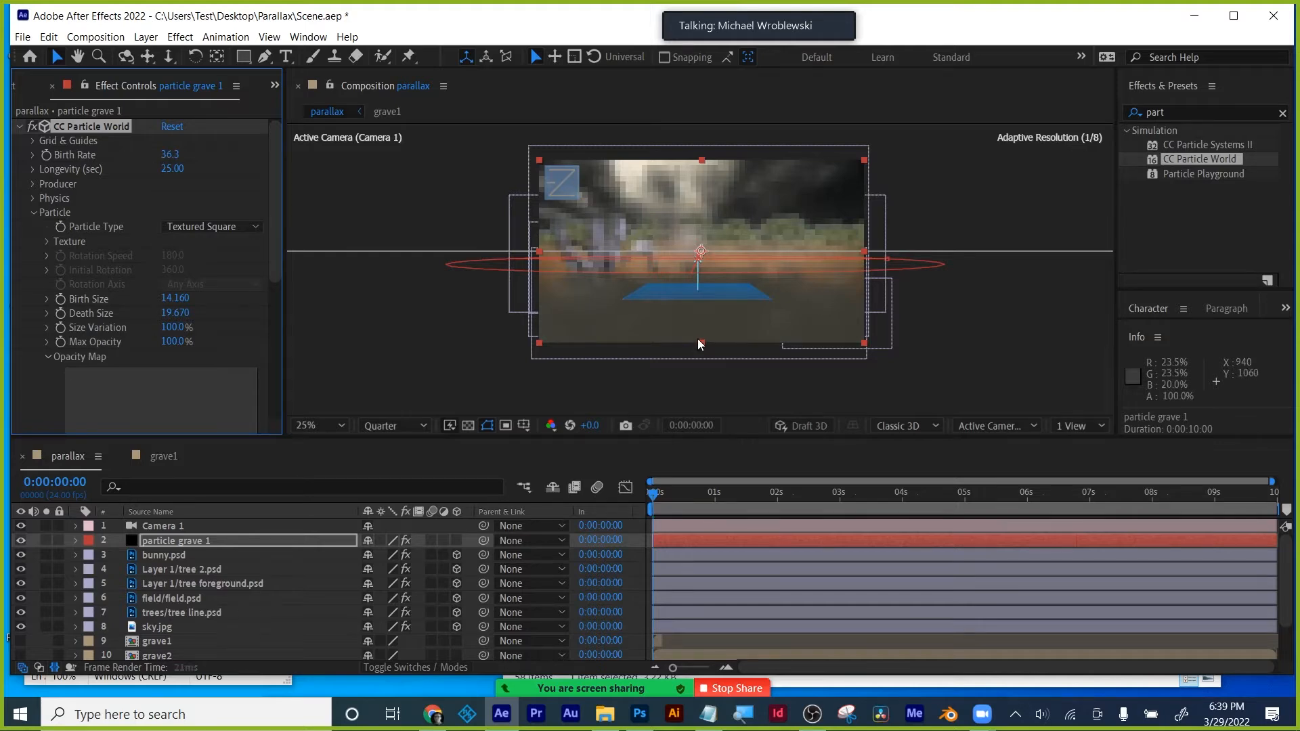
- Set particle grave 1's Birth Size and Death Size both to 1
drag(183, 299, 162, 299)
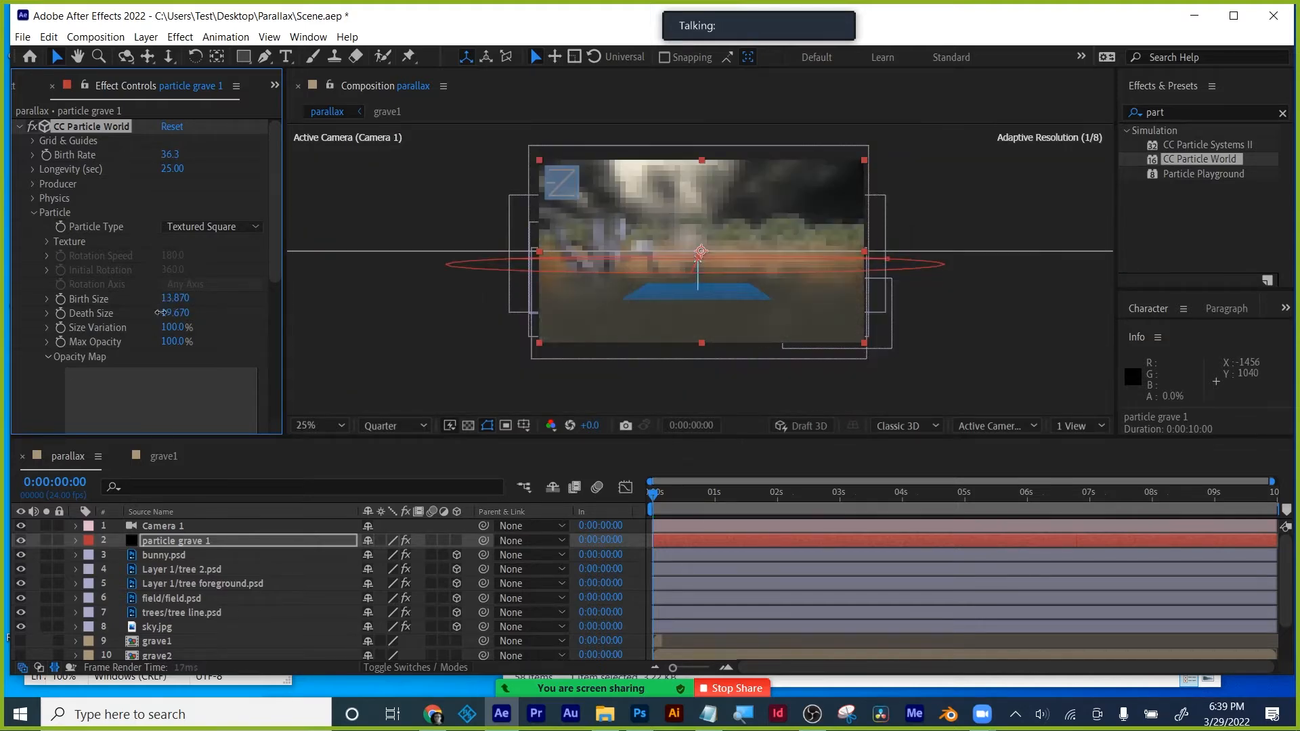
click(184, 299)
text(1)
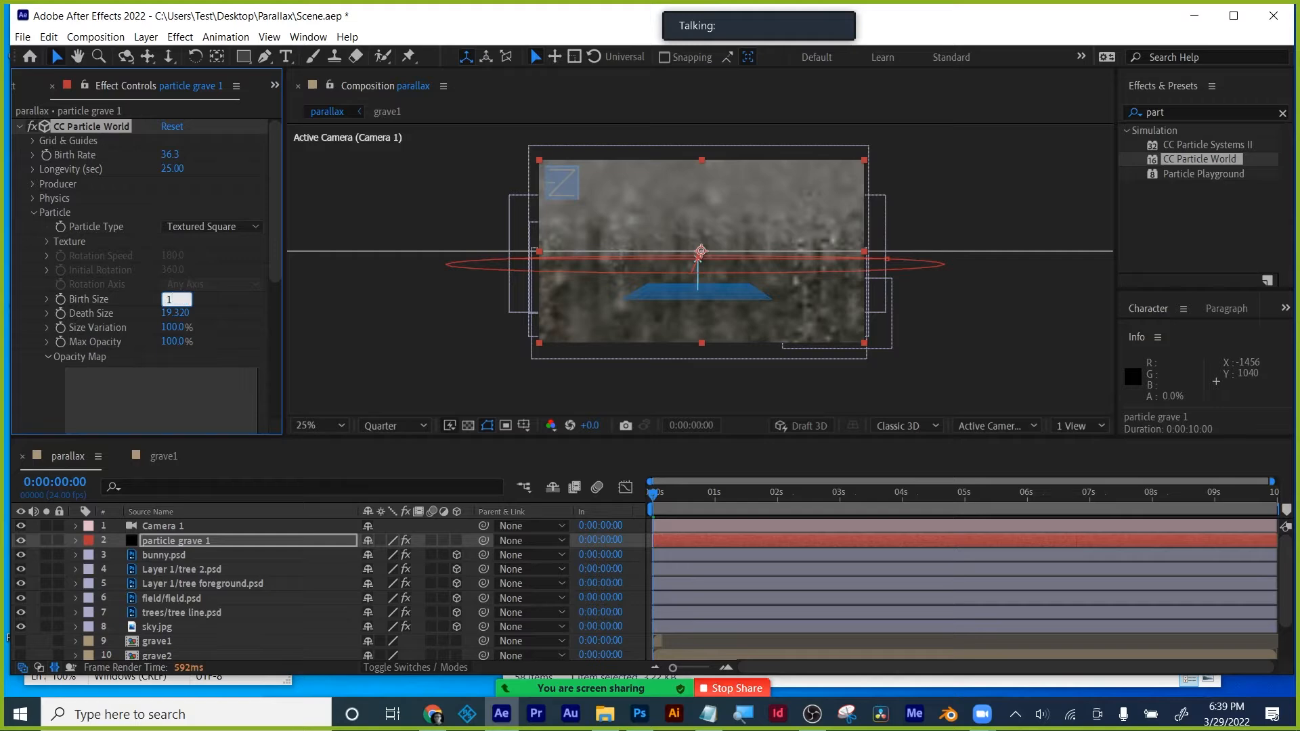
key(Tab)
text(1)
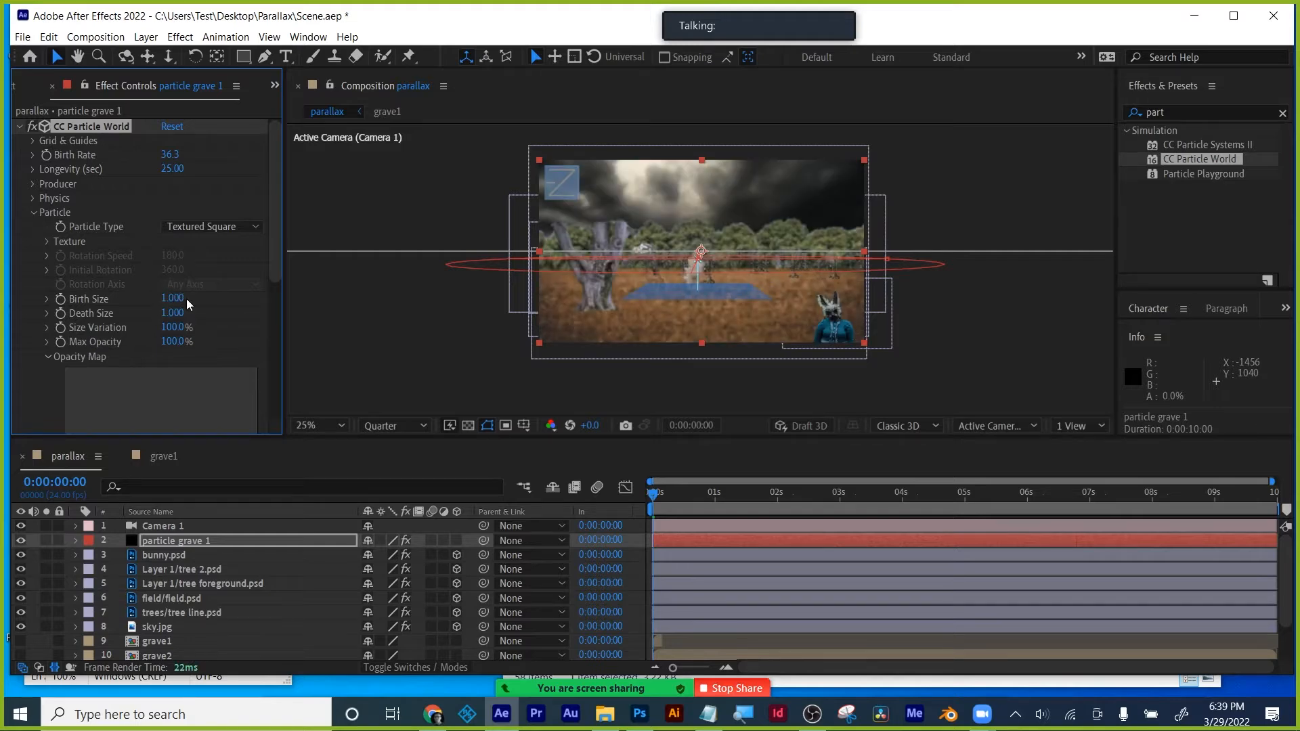
key(Return)
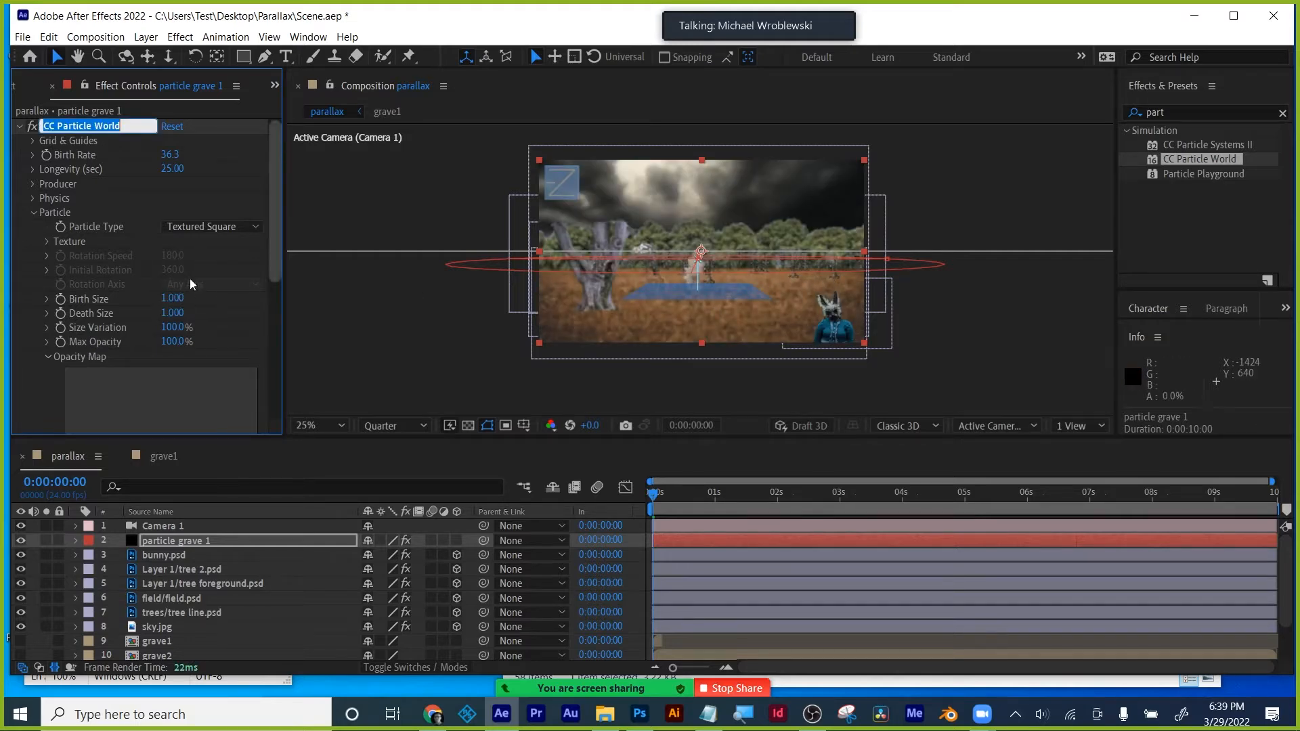
- Deselect the particle layer and zoom the viewer from 25% to 50%
click(717, 385)
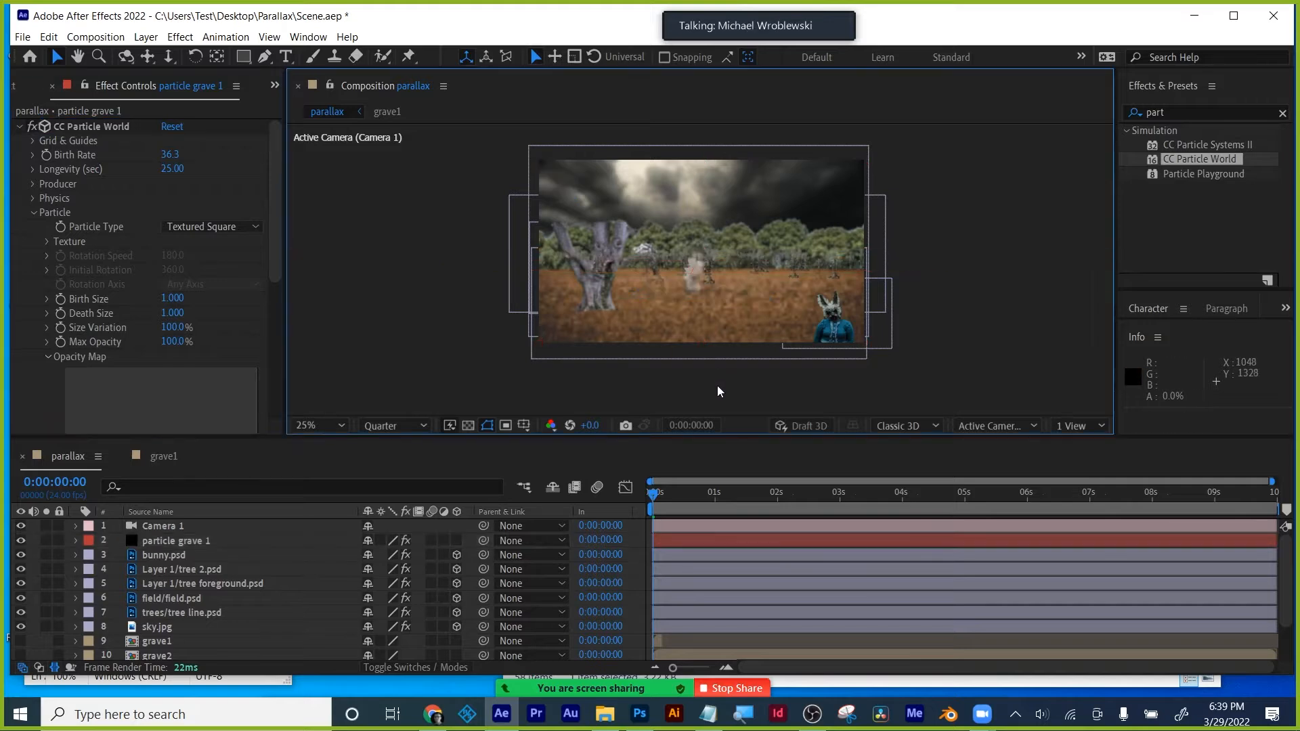
scroll(770, 311, up, 2)
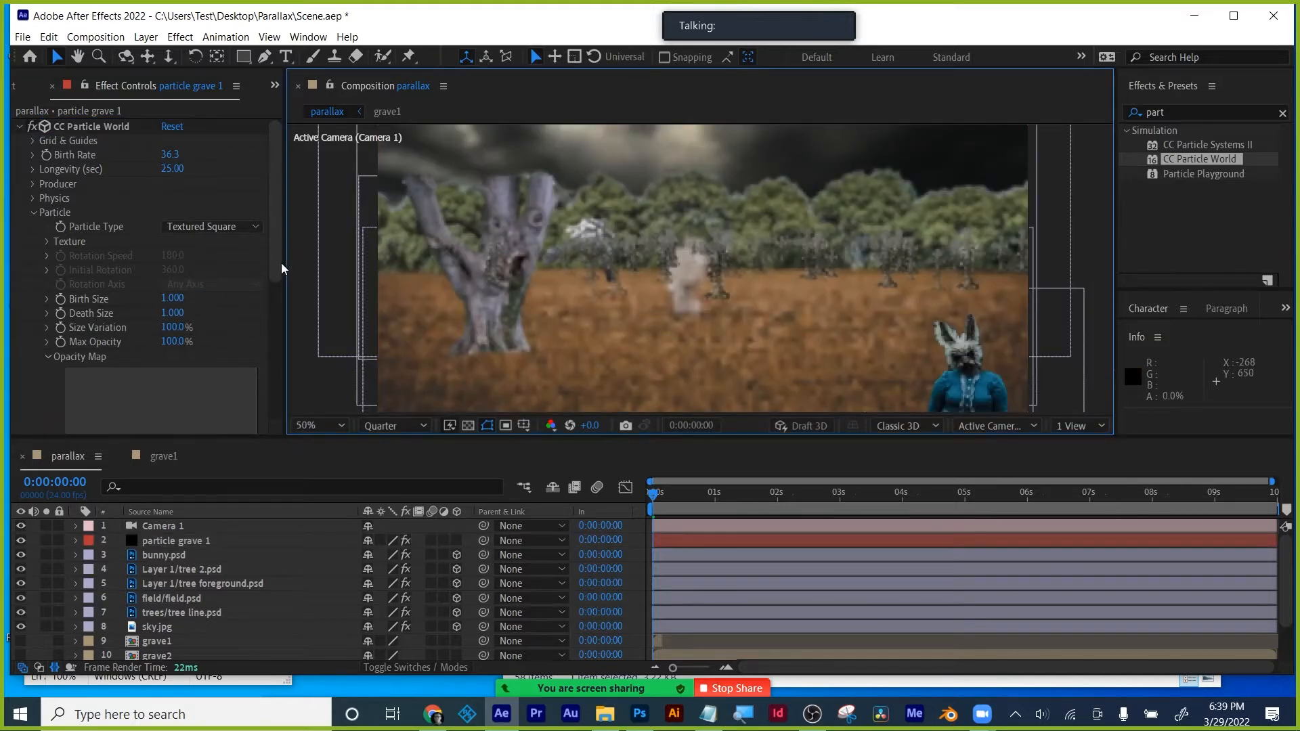
drag(278, 254, 281, 187)
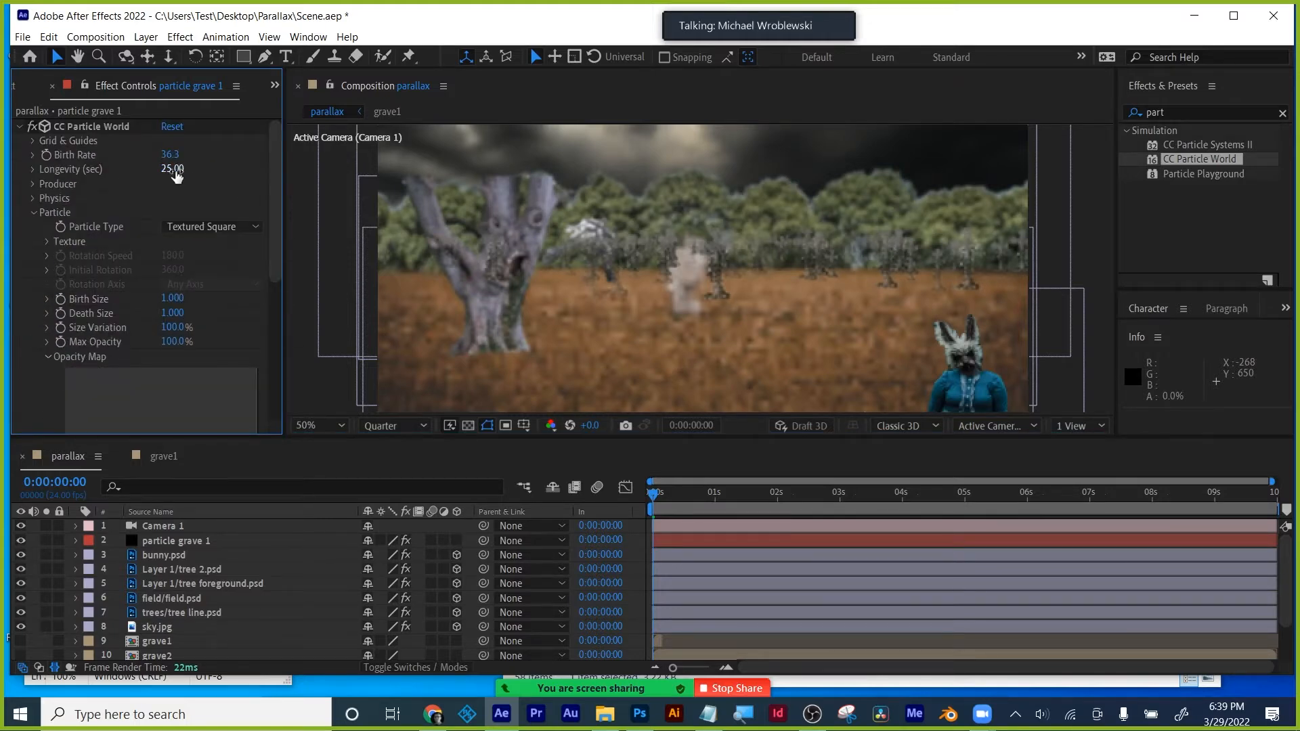
- Expand the Producer settings, raise Position Y to 0.12, try Birth Rate 15, and widen Radius X
click(35, 214)
click(34, 184)
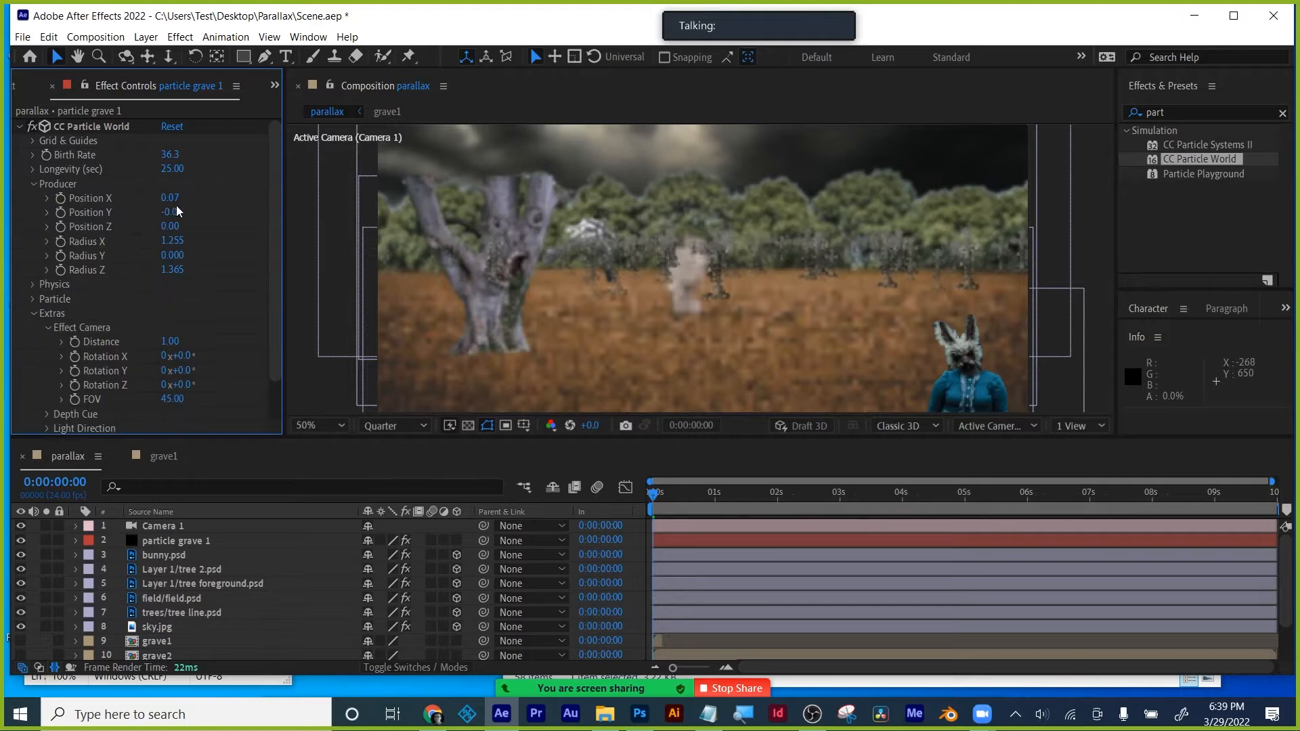
drag(170, 211, 193, 206)
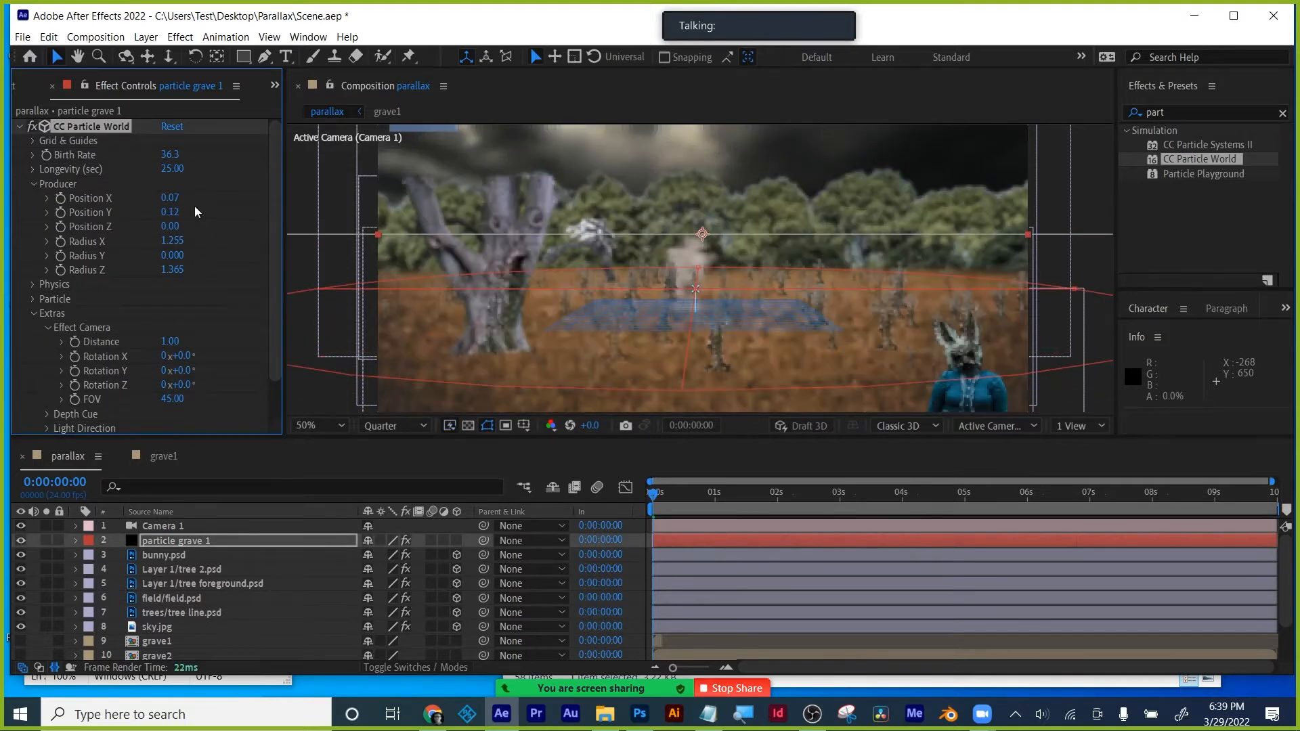
click(170, 155)
text(15)
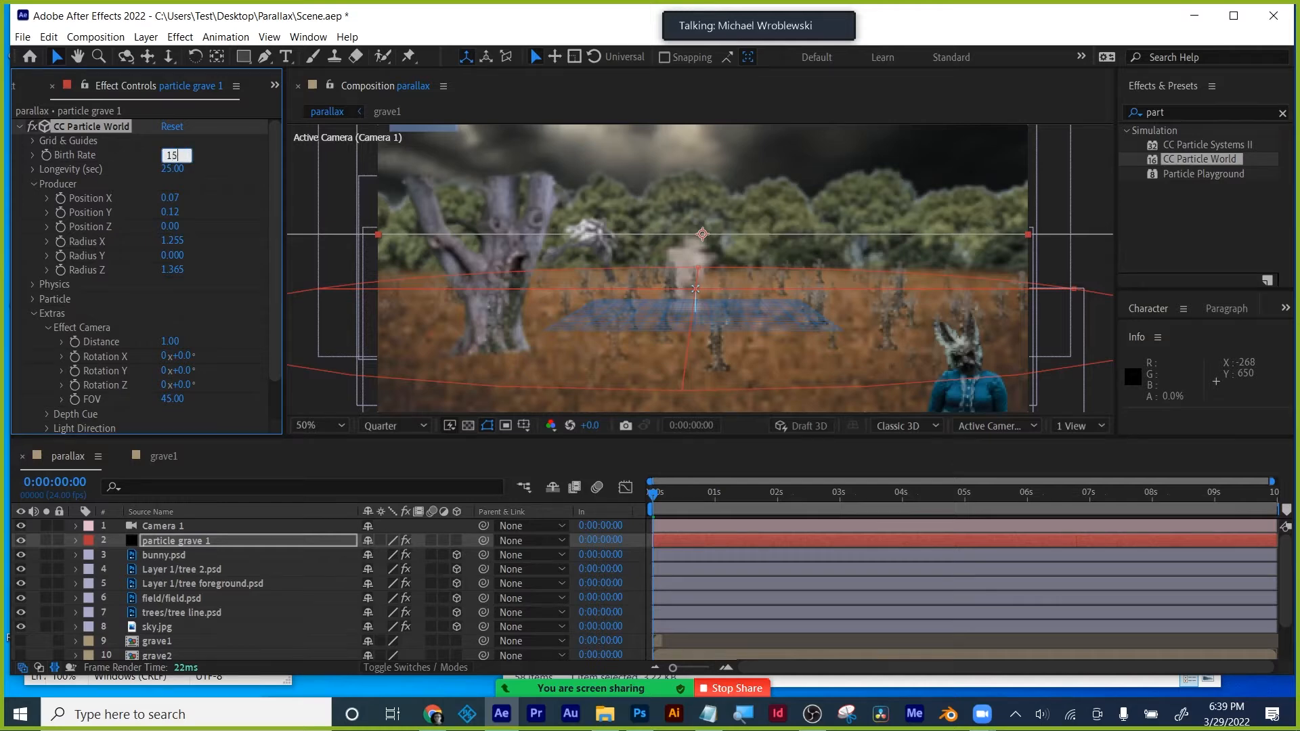
key(Return)
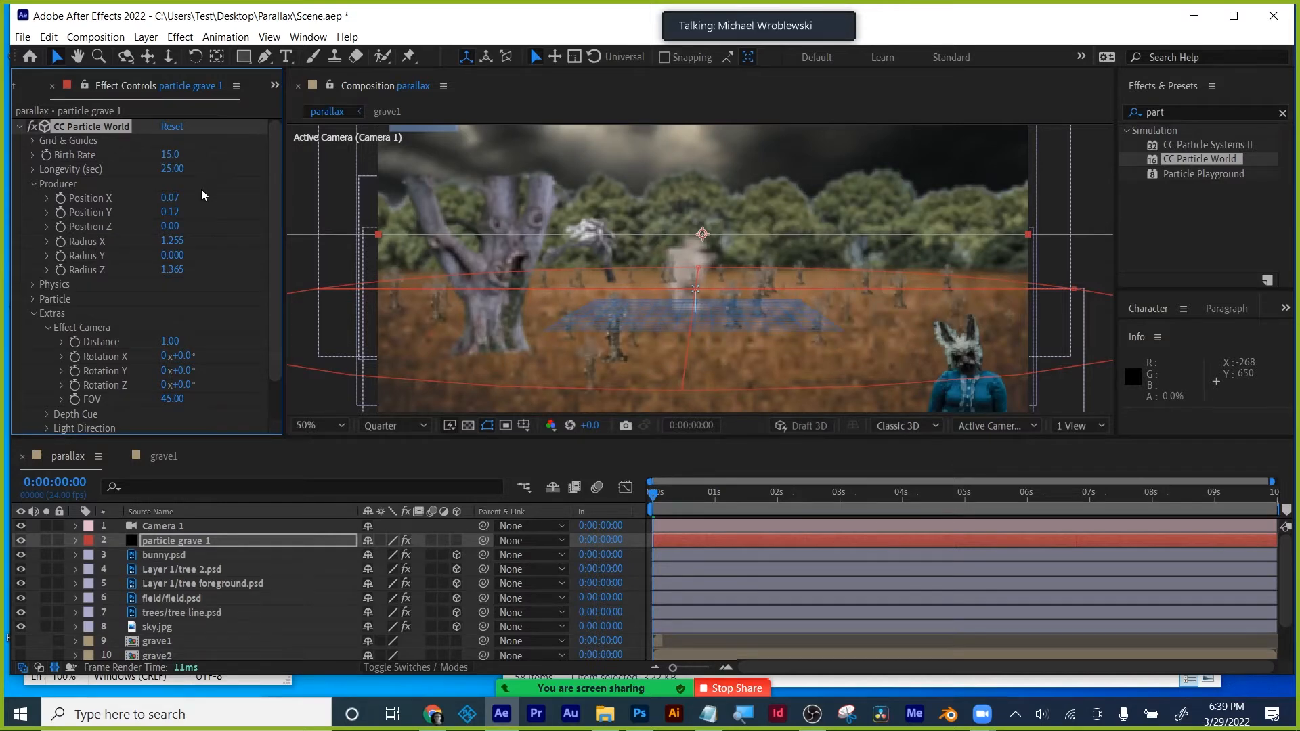
drag(172, 240, 220, 240)
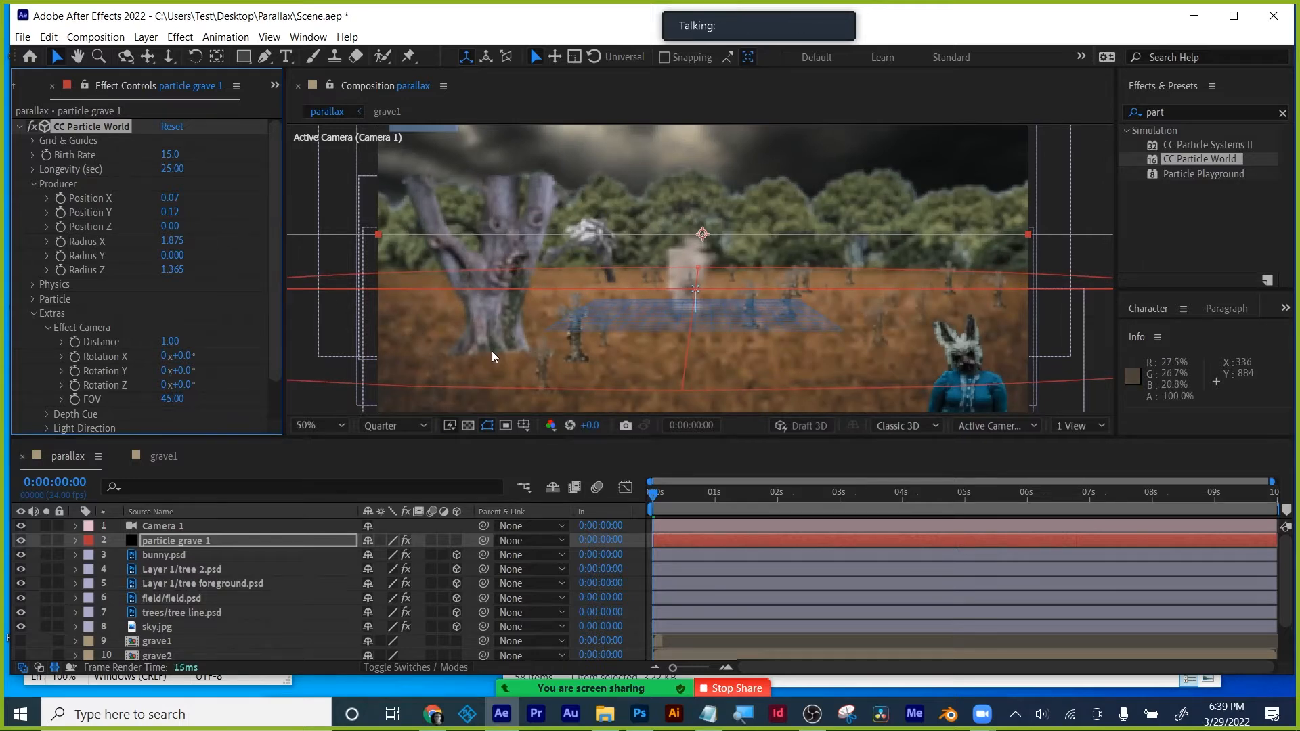
- Lower Birth Rate to 8, set Radius Z to 1.605 and Radius X to 2.315
click(1072, 171)
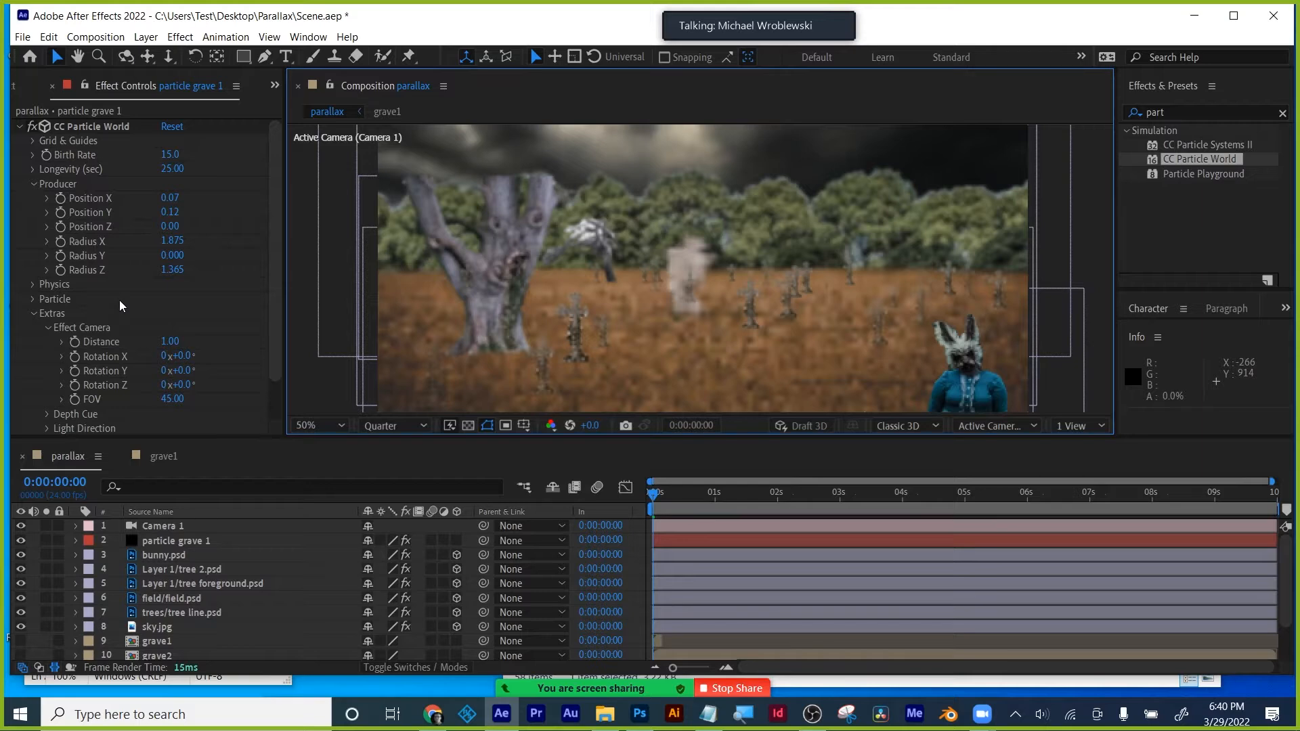
click(170, 155)
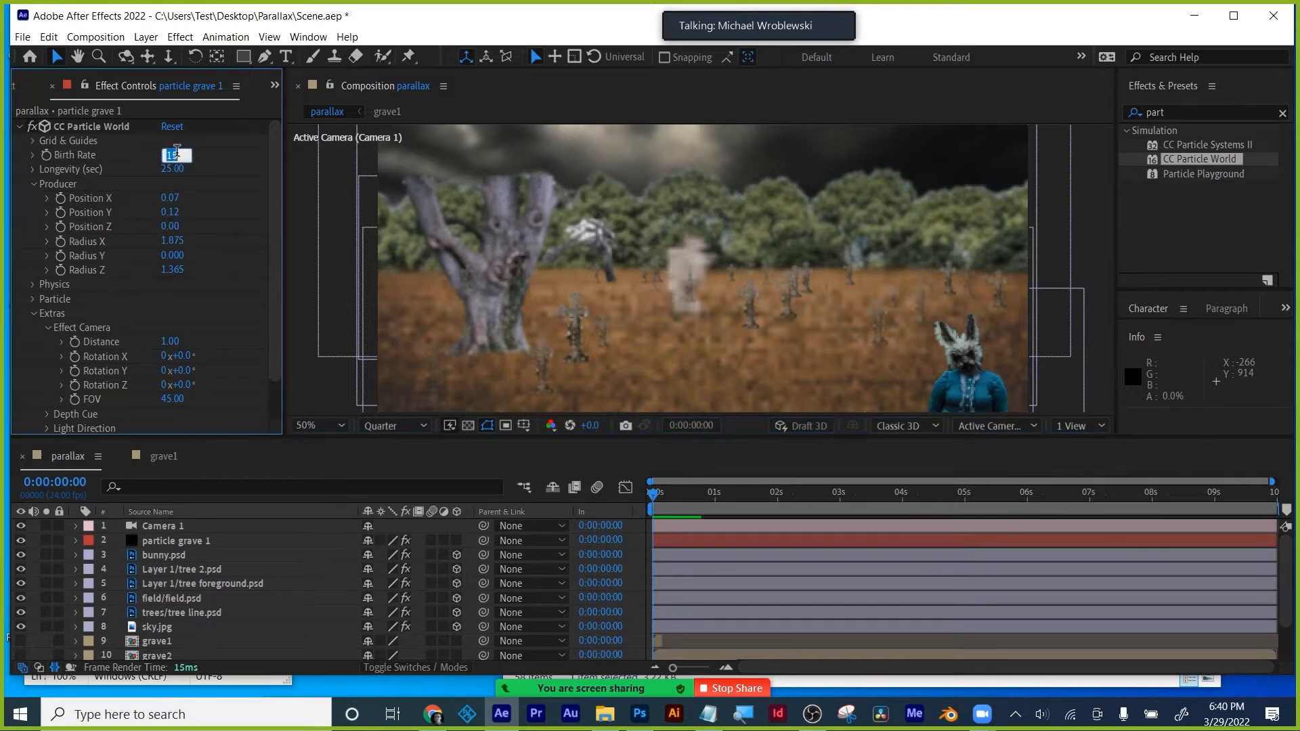
key(Return)
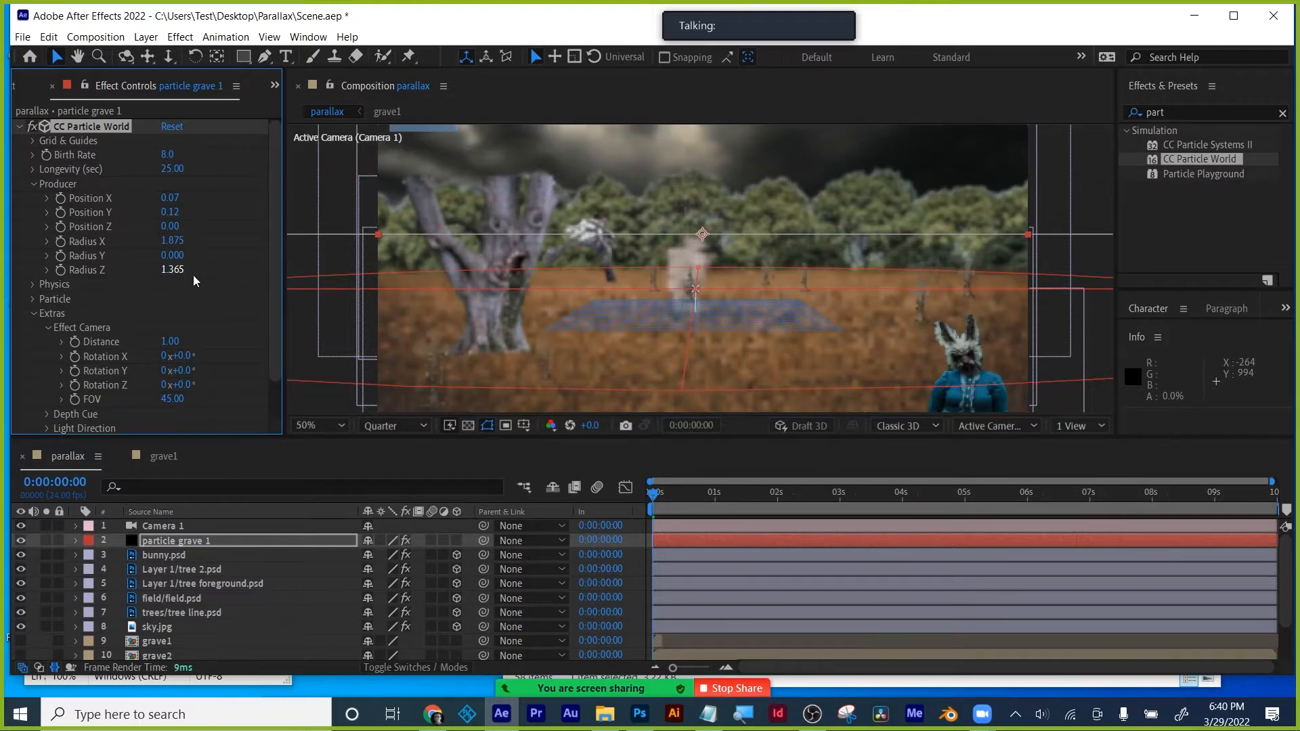
drag(175, 272, 207, 269)
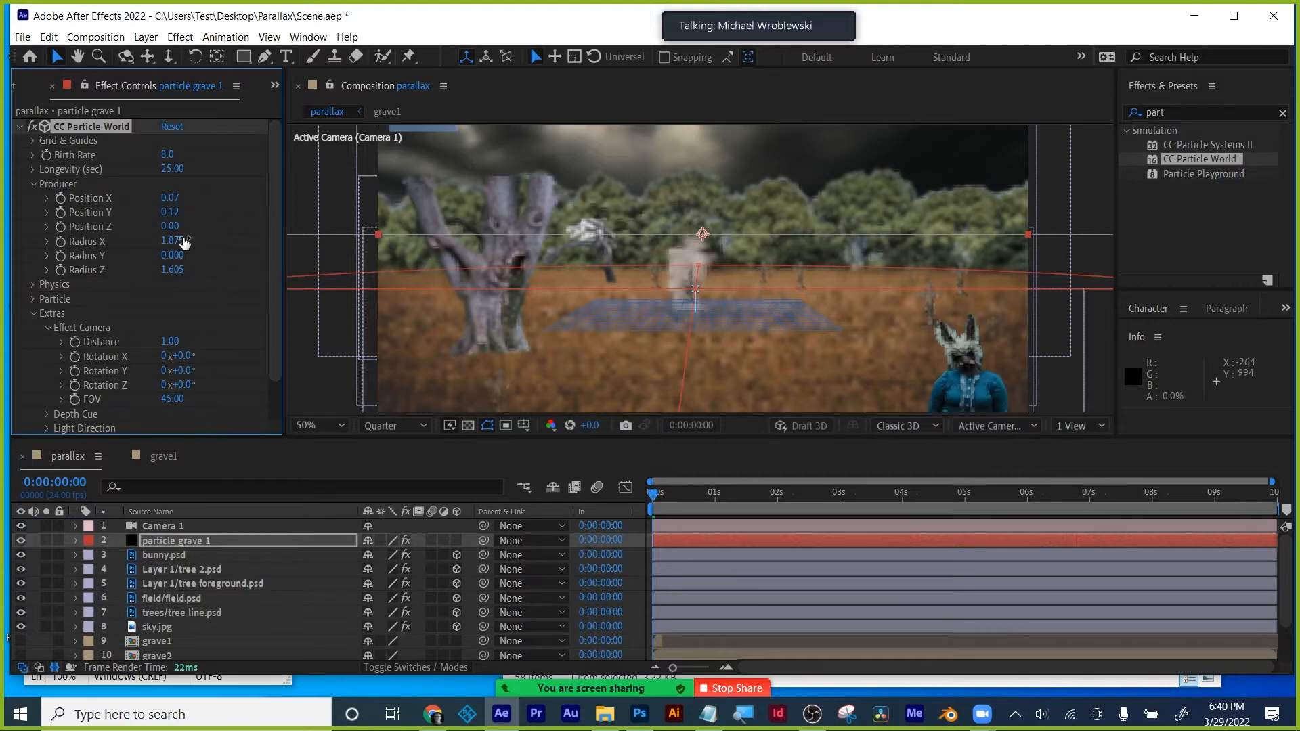
drag(169, 240, 208, 235)
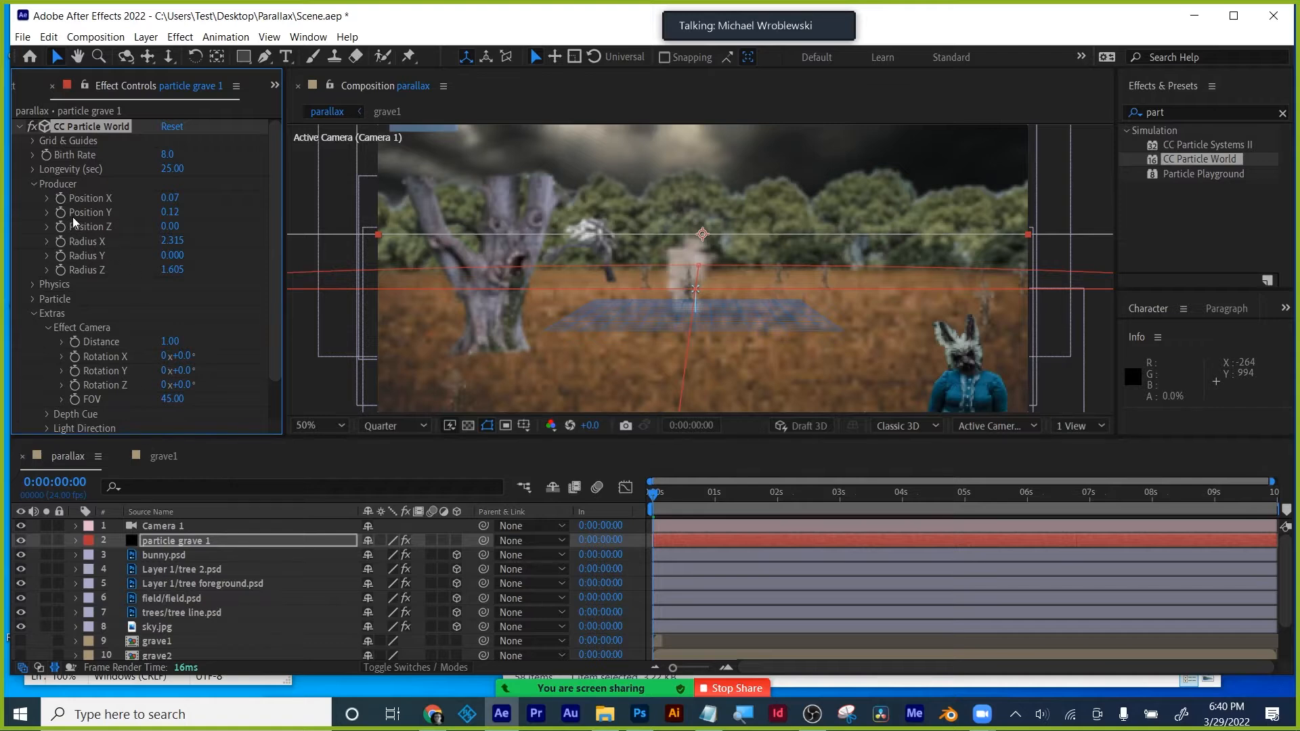
click(20, 128)
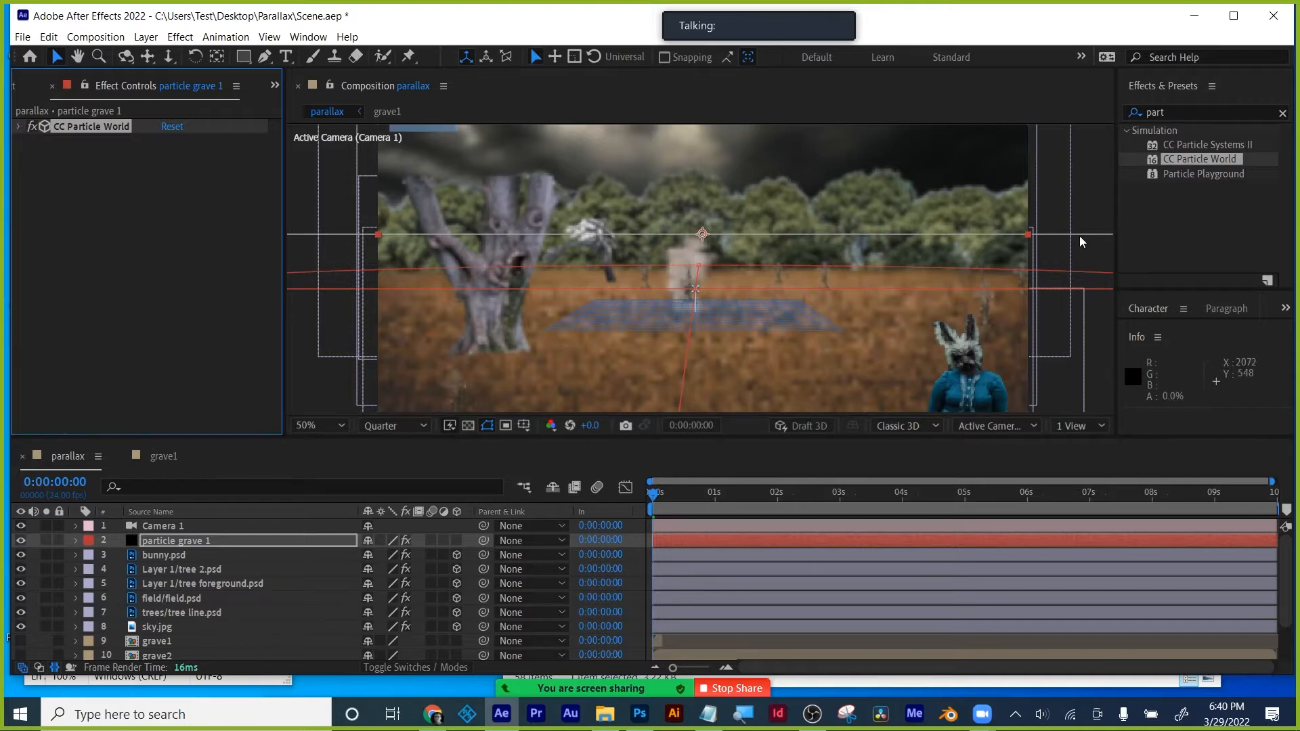
- Duplicate particle grave 1 and set the copy's Texture Layer to 11. grave2
click(1041, 201)
click(179, 540)
key(ctrl+d)
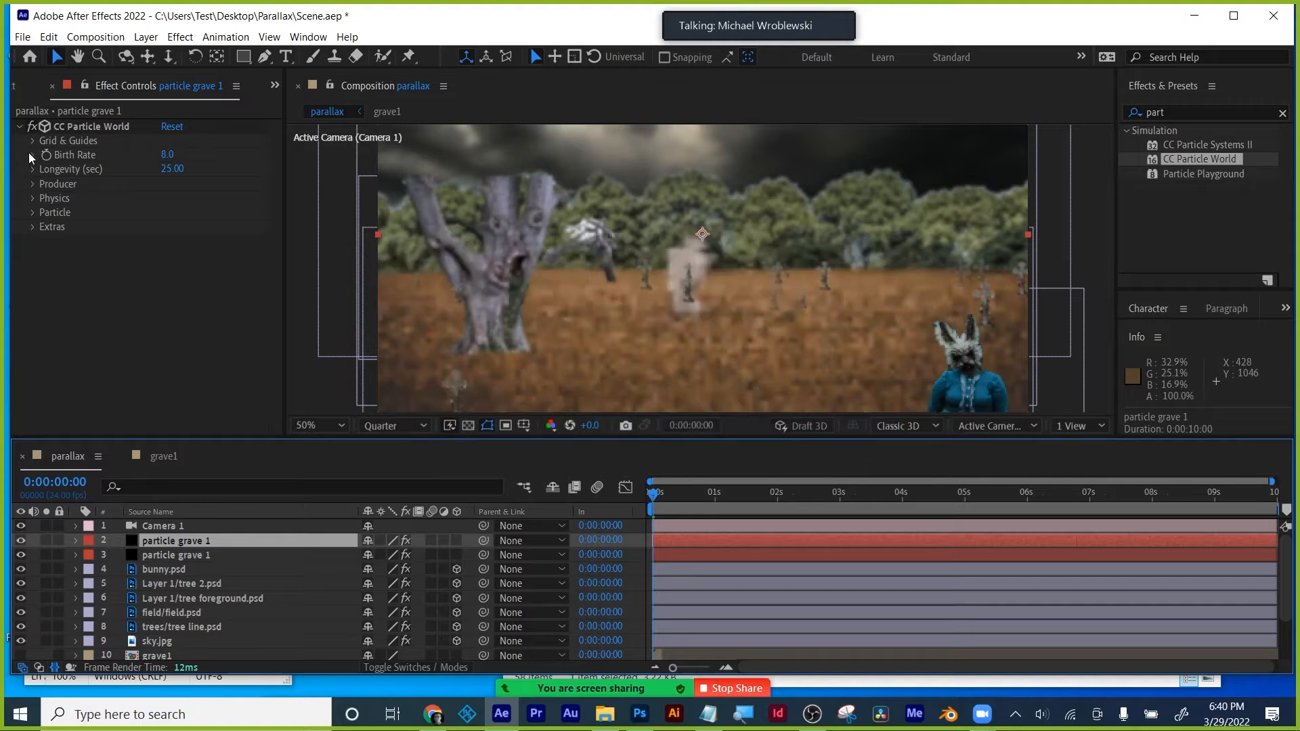
click(31, 212)
scroll(210, 245, down, 3)
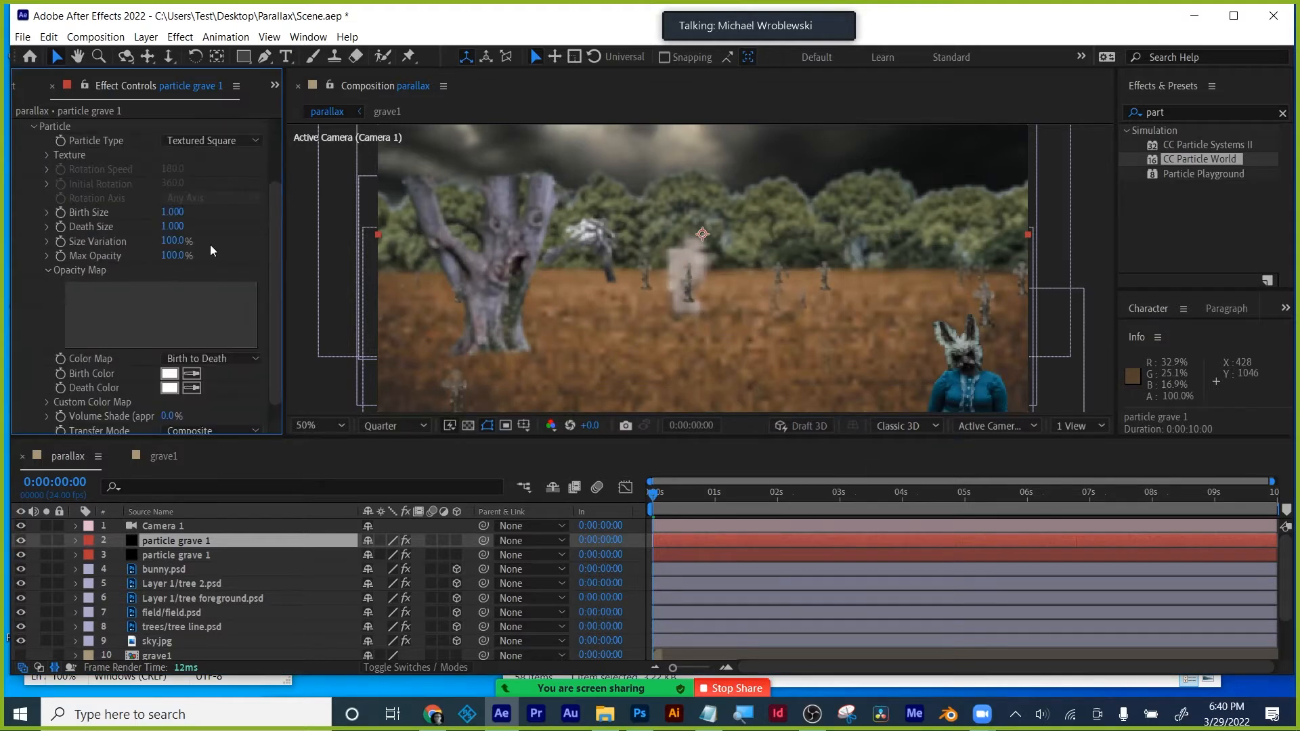
click(47, 154)
click(193, 169)
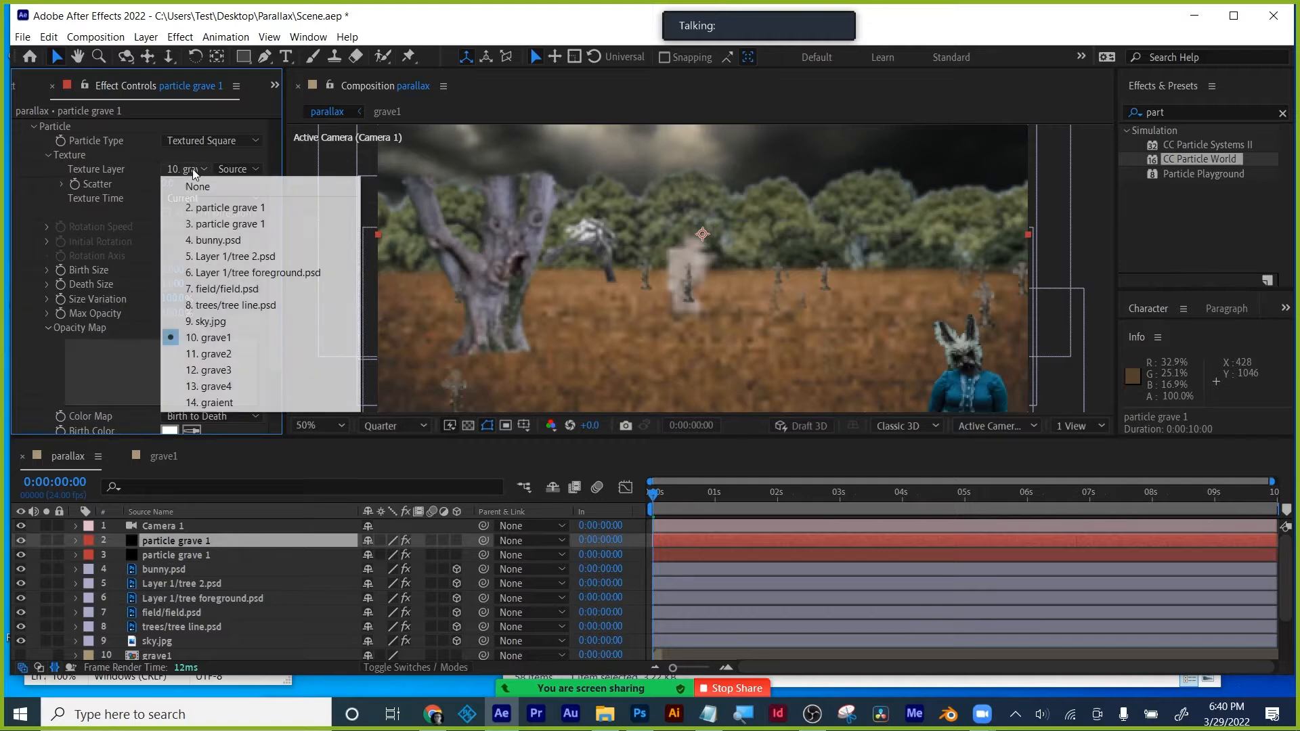
click(223, 354)
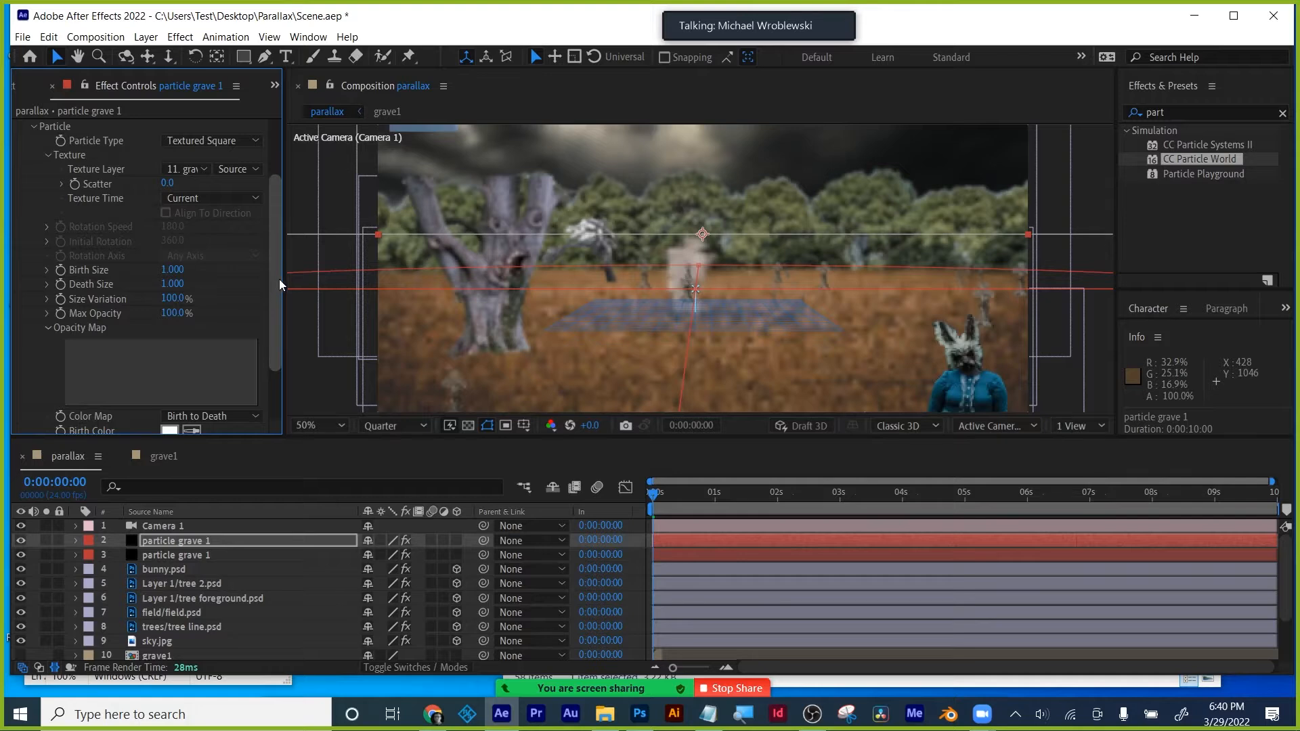
- Change the copy's Random Seed to 390 under Extras
scroll(215, 348, down, 3)
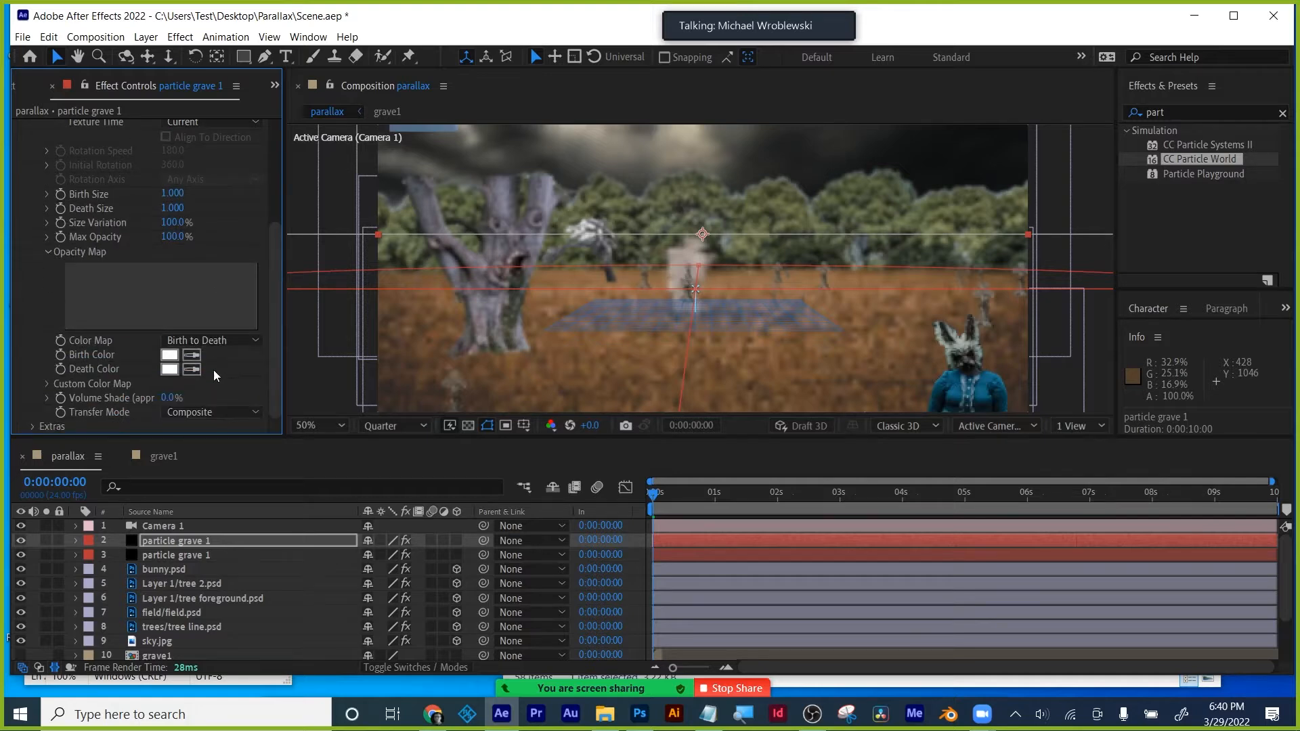
click(31, 425)
drag(167, 429, 197, 424)
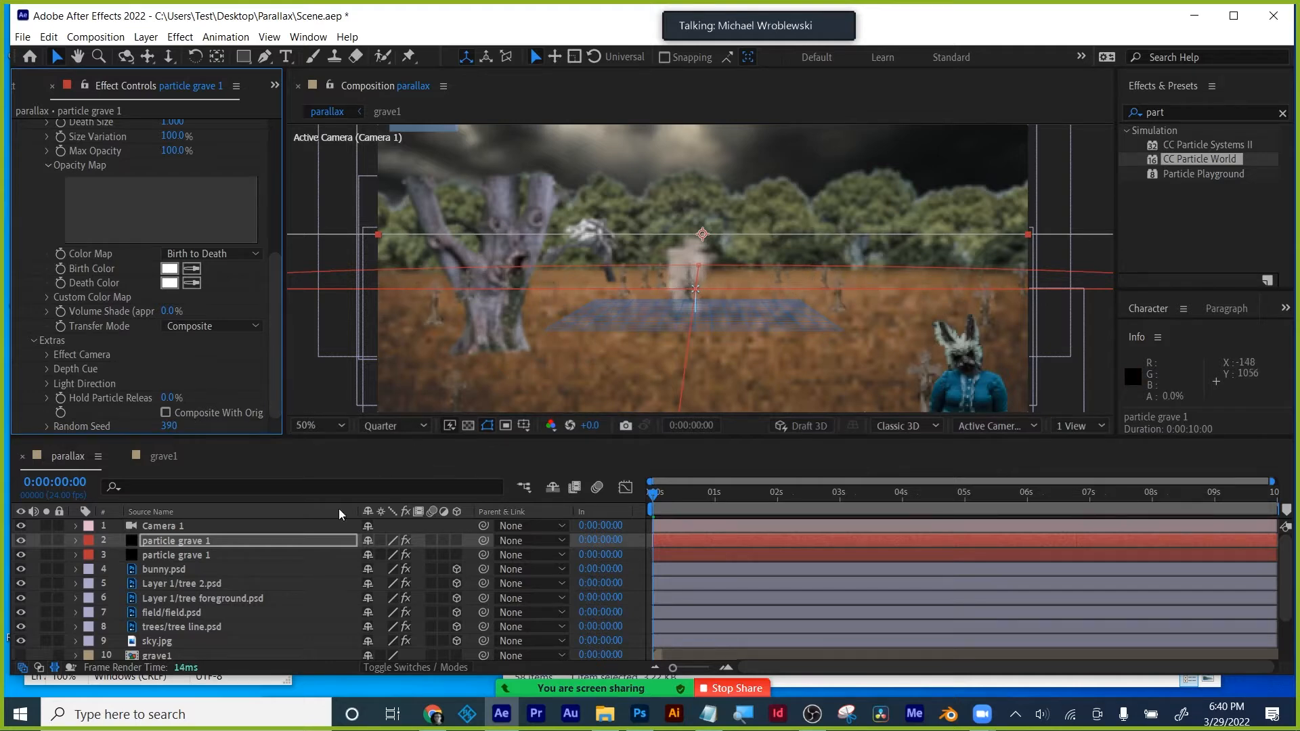
scroll(194, 609, down, 3)
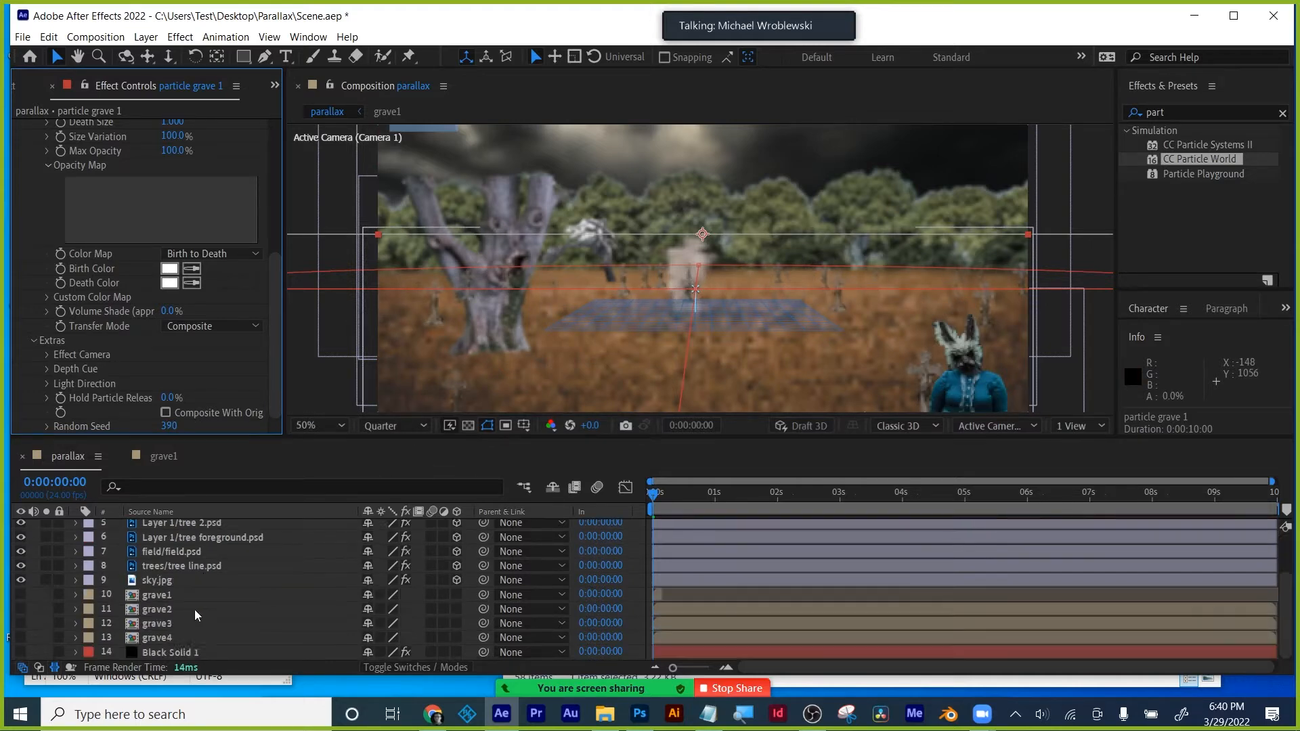
- Inspect the grave2 and grave3 precomps, then close them and return to the parallax comp
double_click(156, 612)
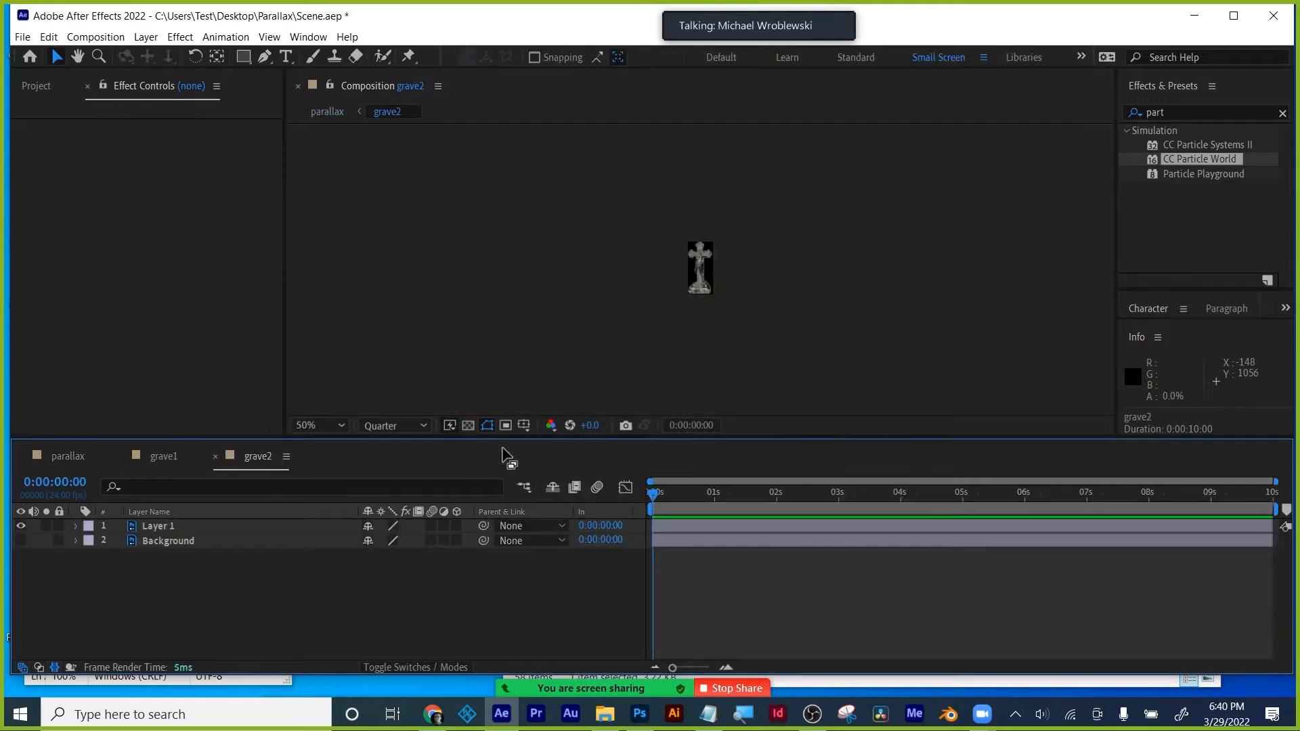
mouse_move(654, 493)
mouse_down()
mouse_move(1212, 493)
mouse_move(653, 494)
mouse_up()
click(164, 456)
click(252, 456)
click(80, 457)
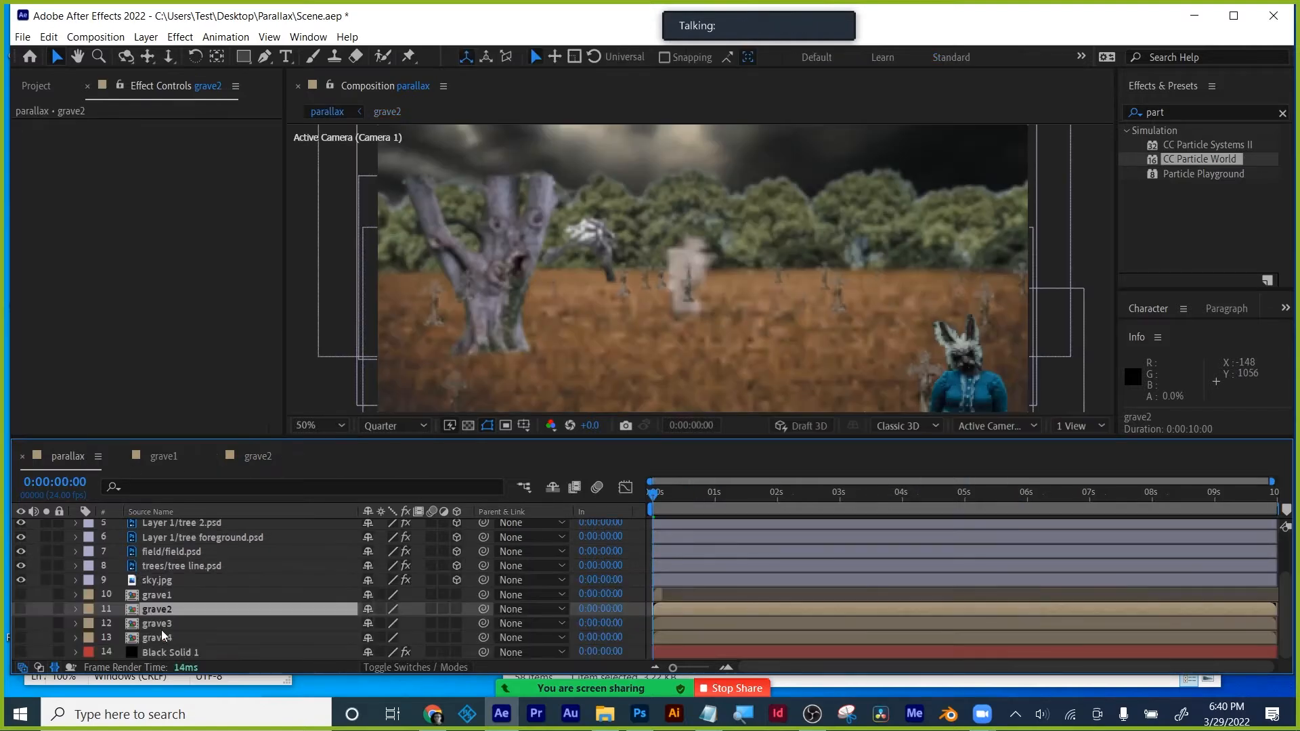
double_click(160, 624)
drag(692, 496, 655, 503)
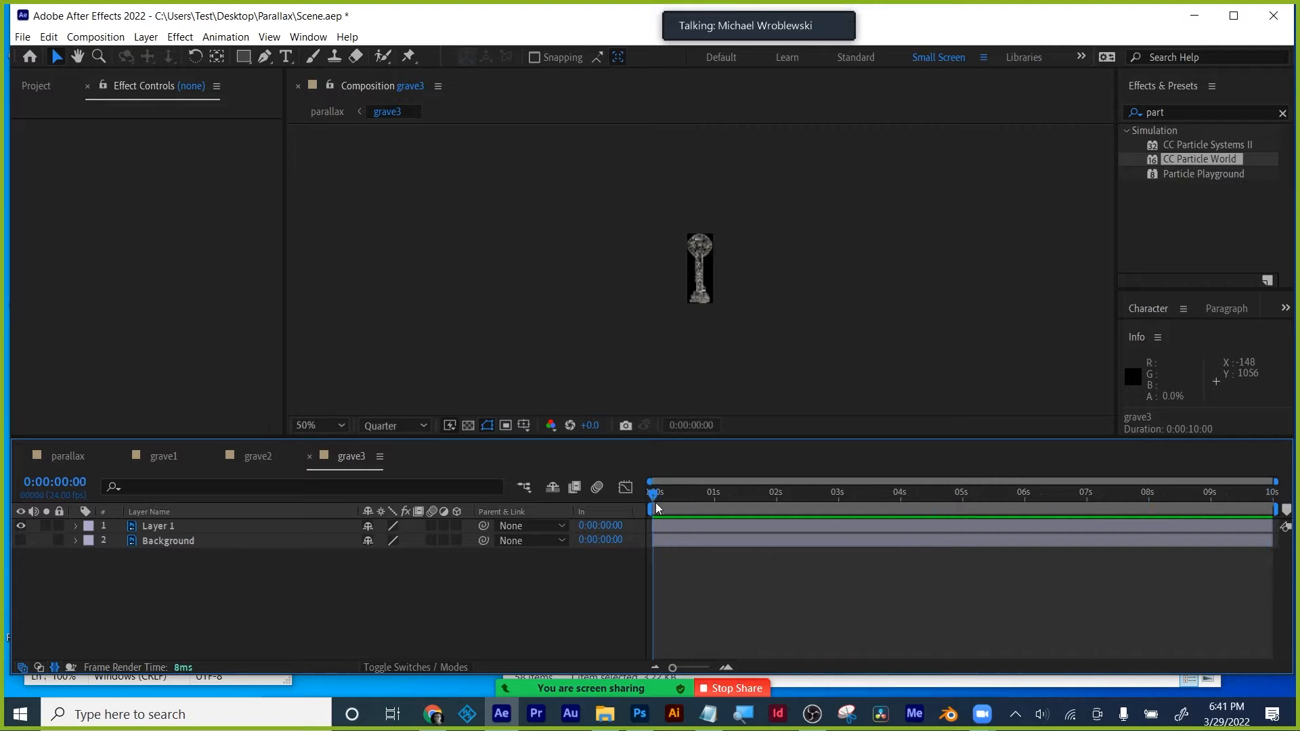
click(309, 457)
click(216, 457)
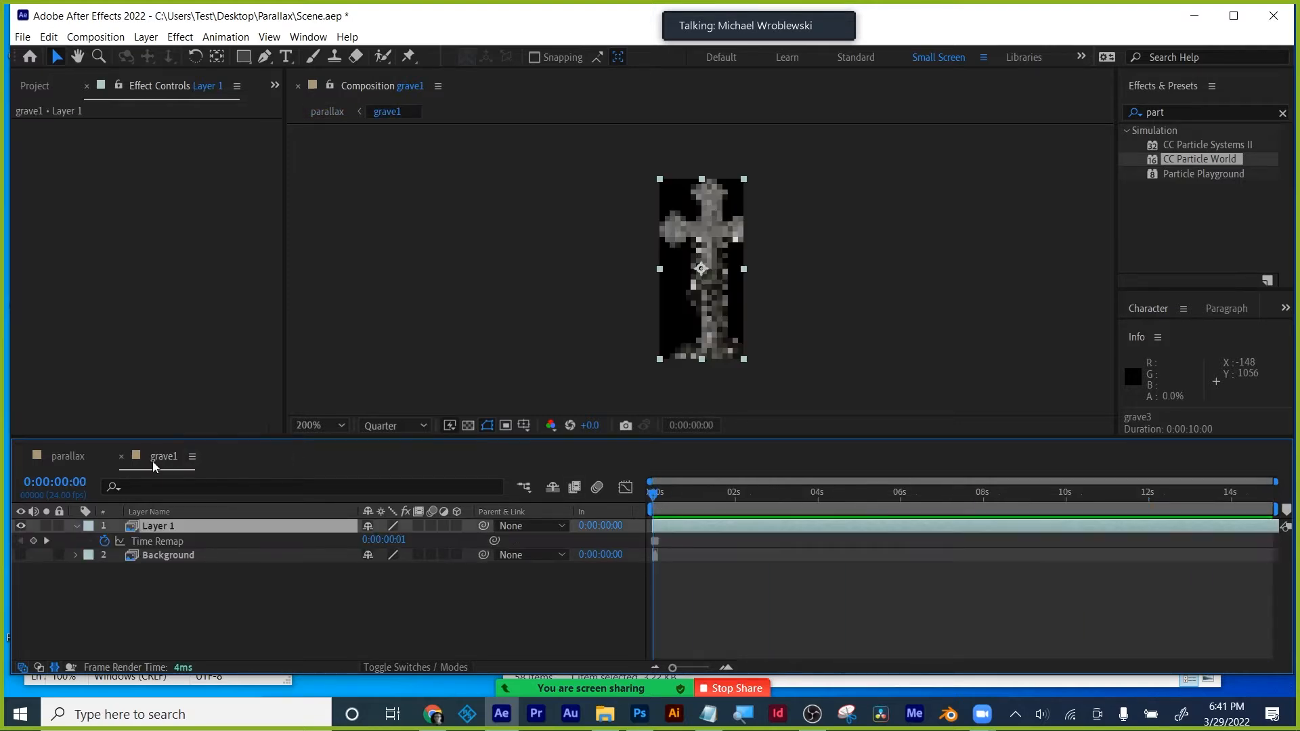
click(122, 457)
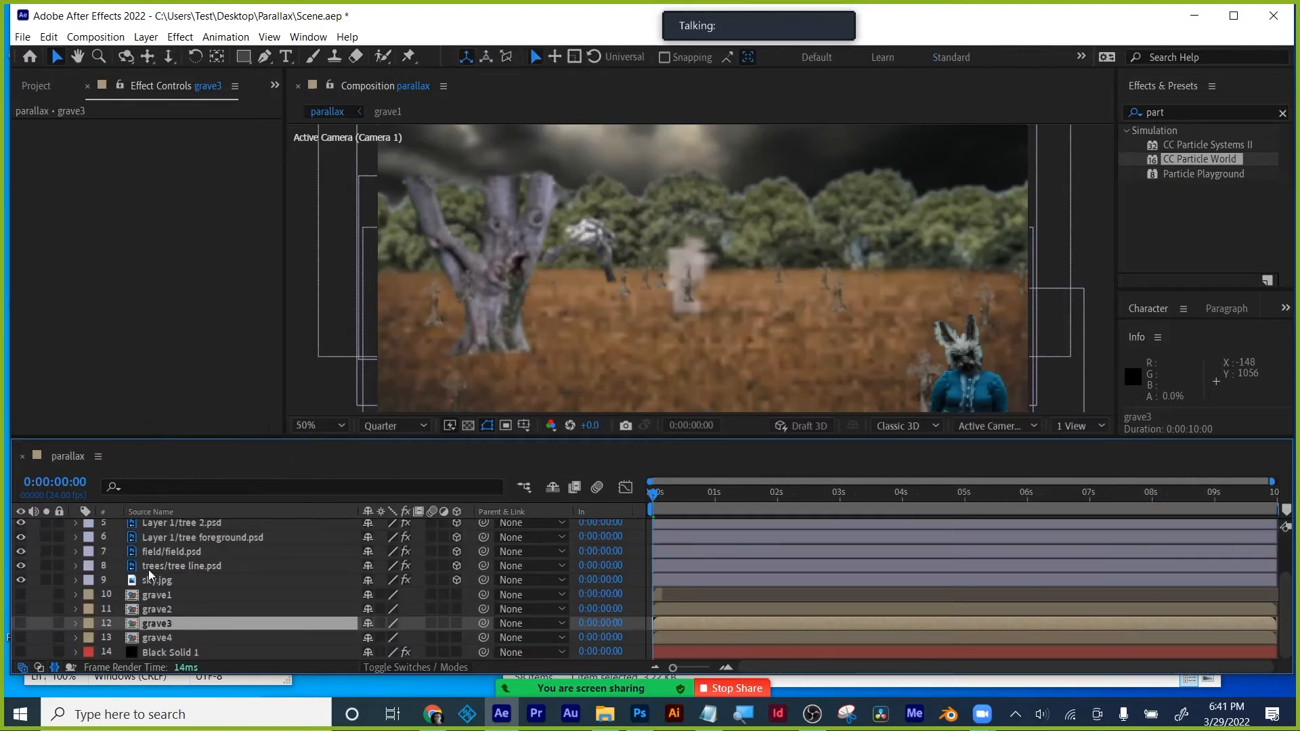
- Give the particle copy grave3 as its texture and a new Random Seed, then choose the Camera Dolly tool
scroll(159, 551, up, 2)
click(168, 541)
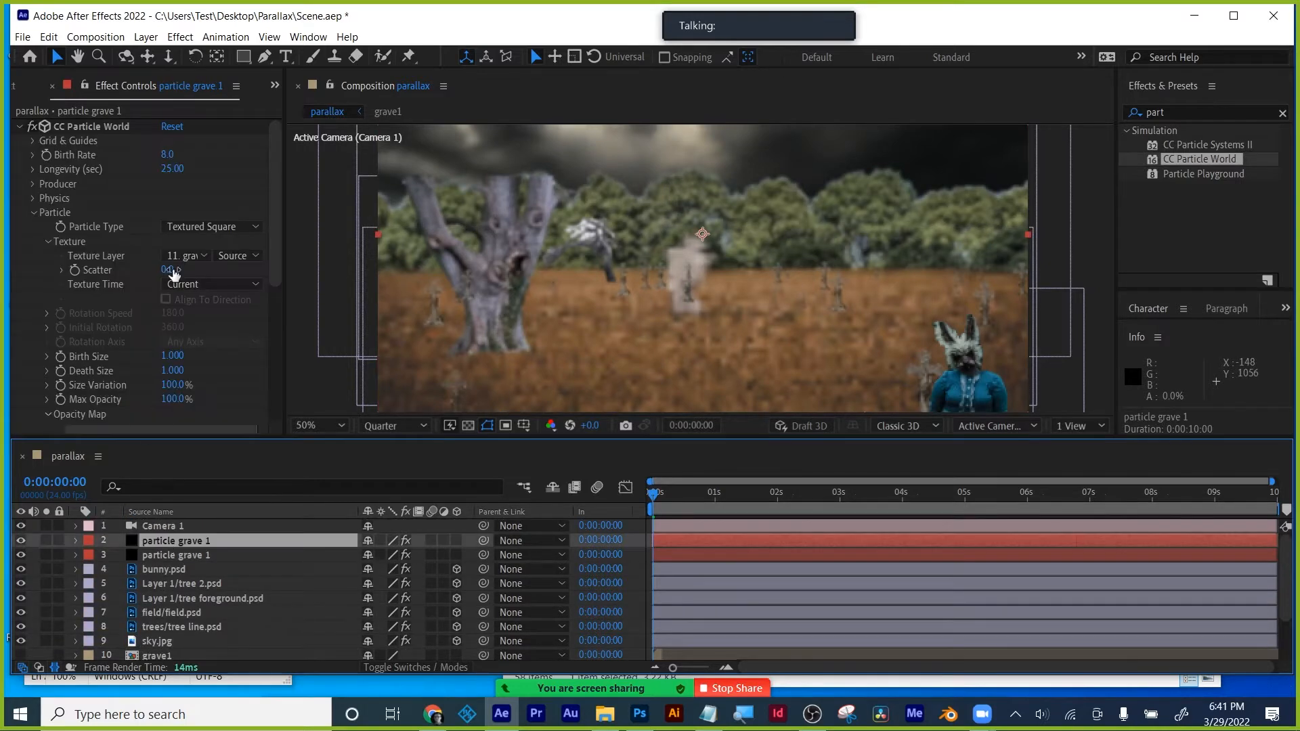
click(193, 255)
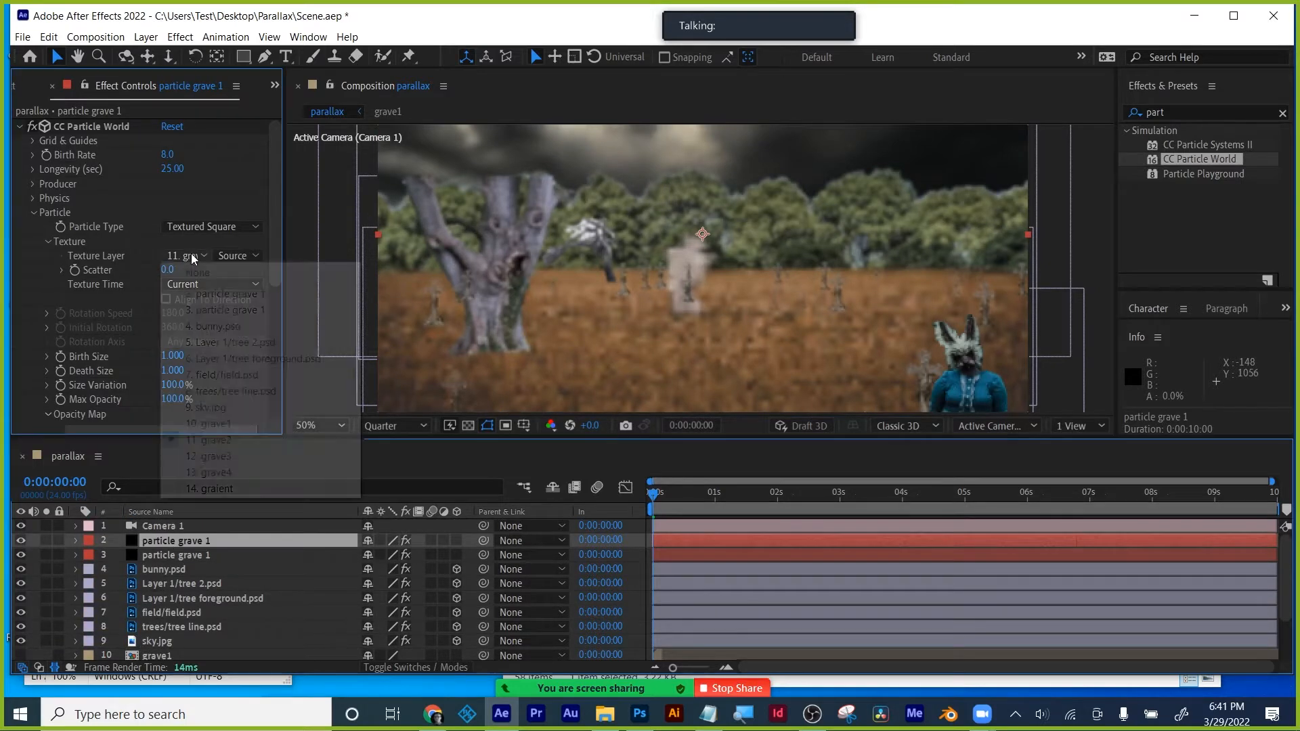
click(227, 457)
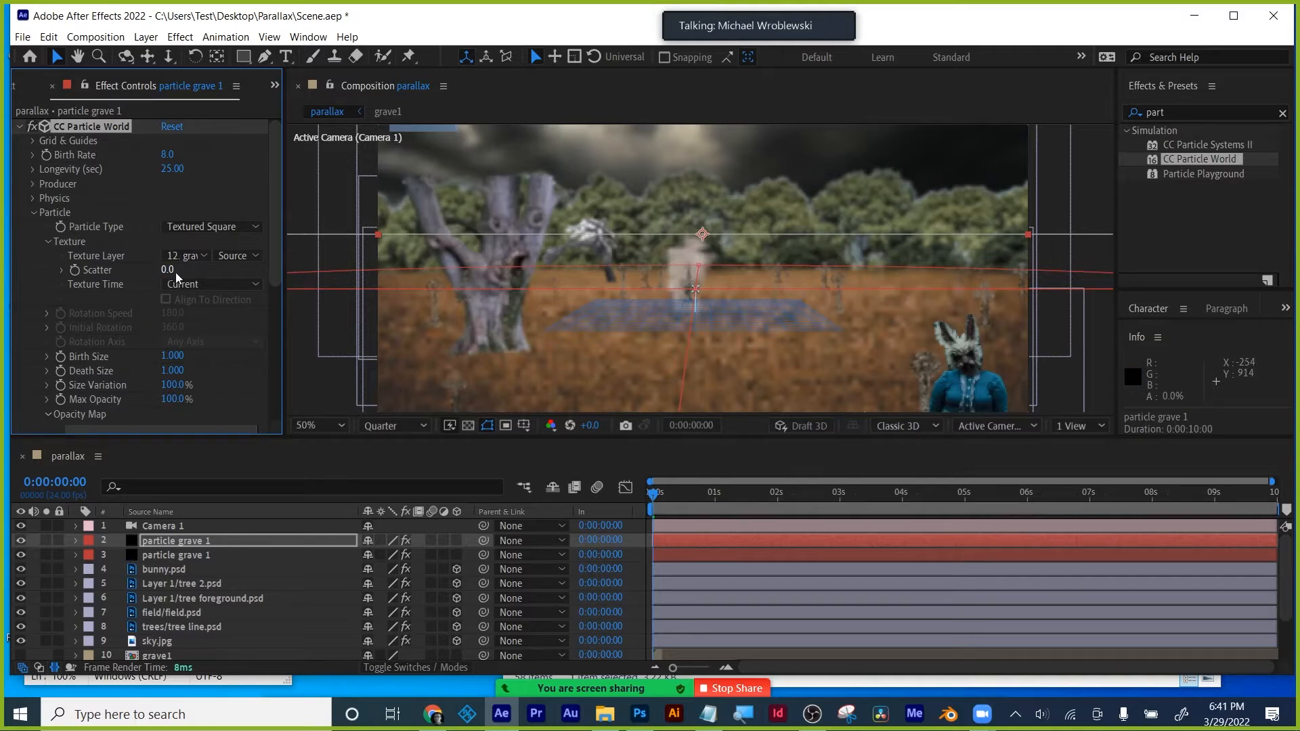
drag(282, 270, 275, 478)
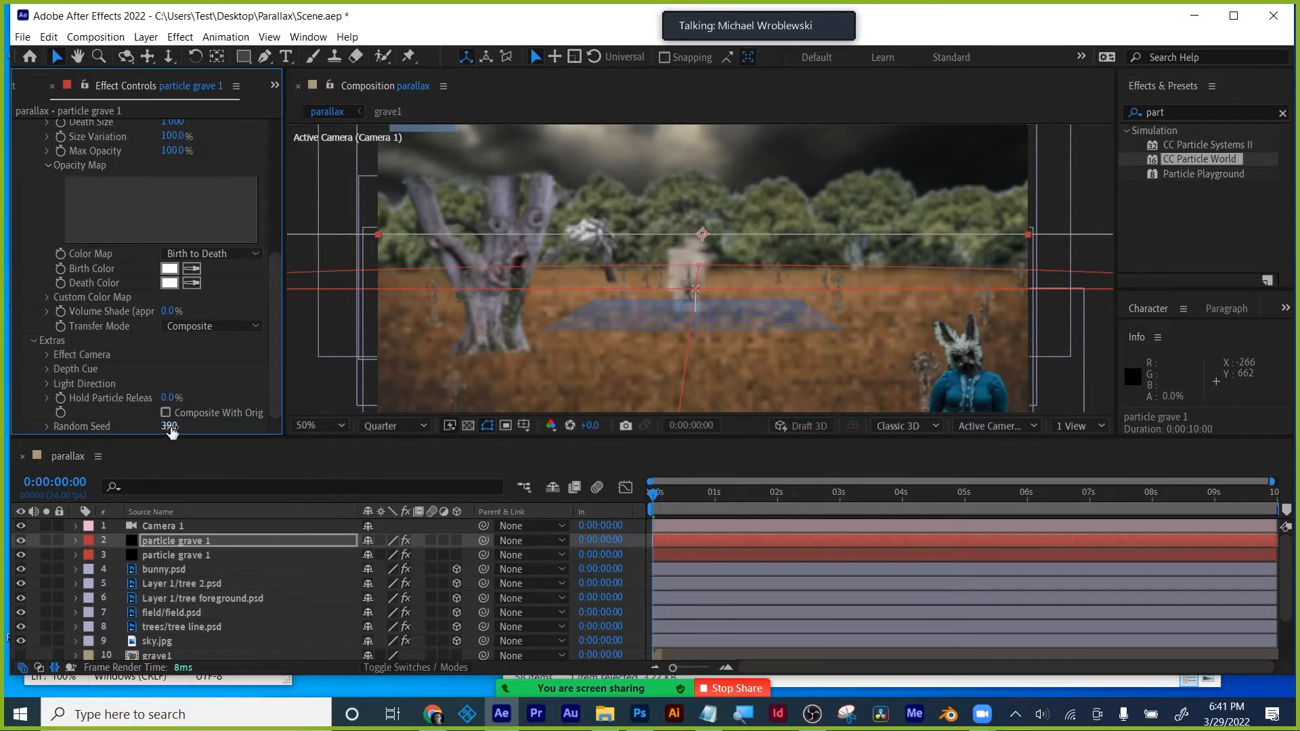
drag(169, 425, 196, 423)
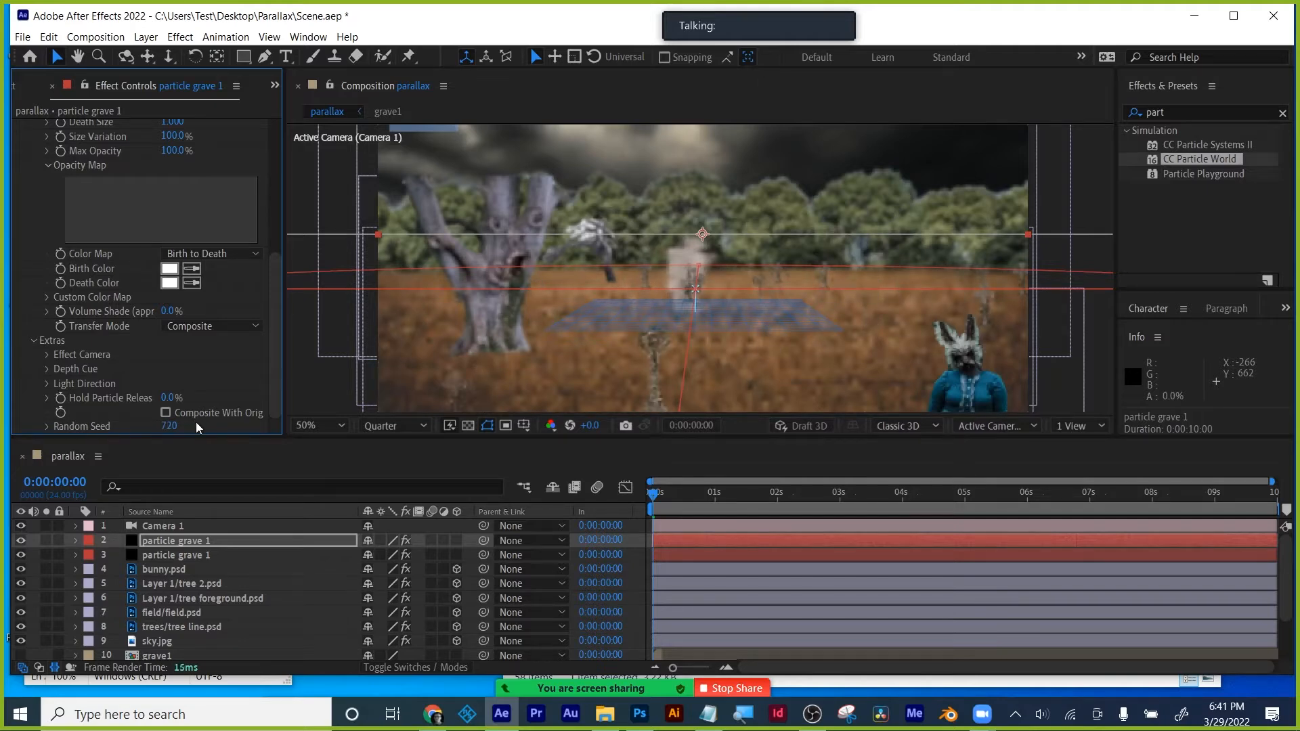
click(1102, 178)
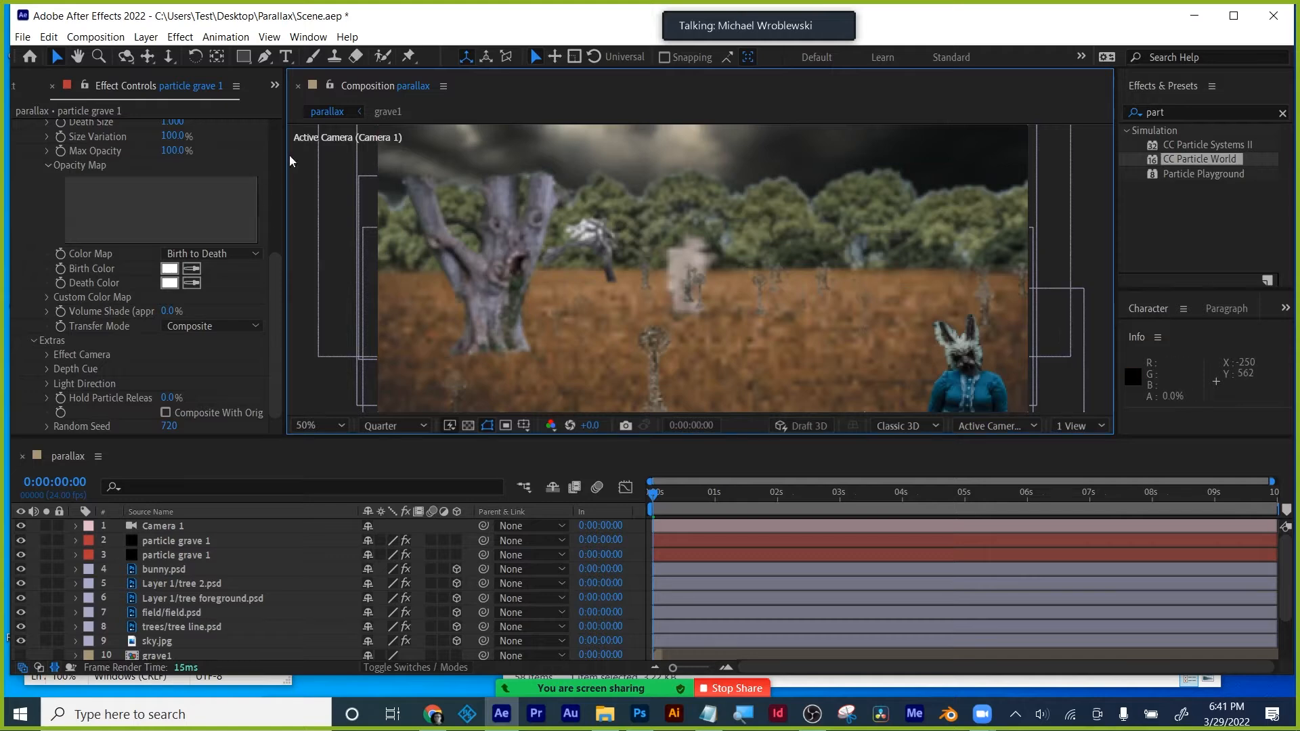
click(169, 56)
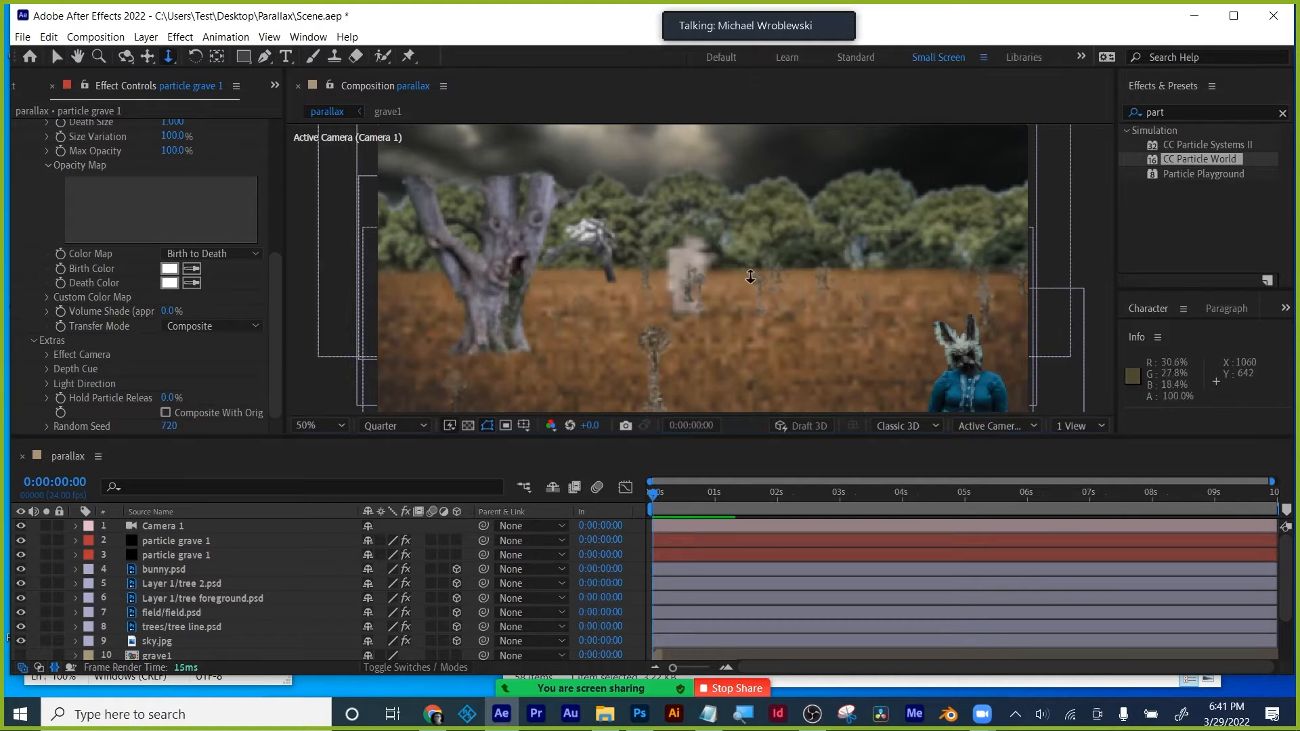
- Dolly Camera 1 toward the scene, then orbit it around the parallax layers
drag(753, 340, 834, 318)
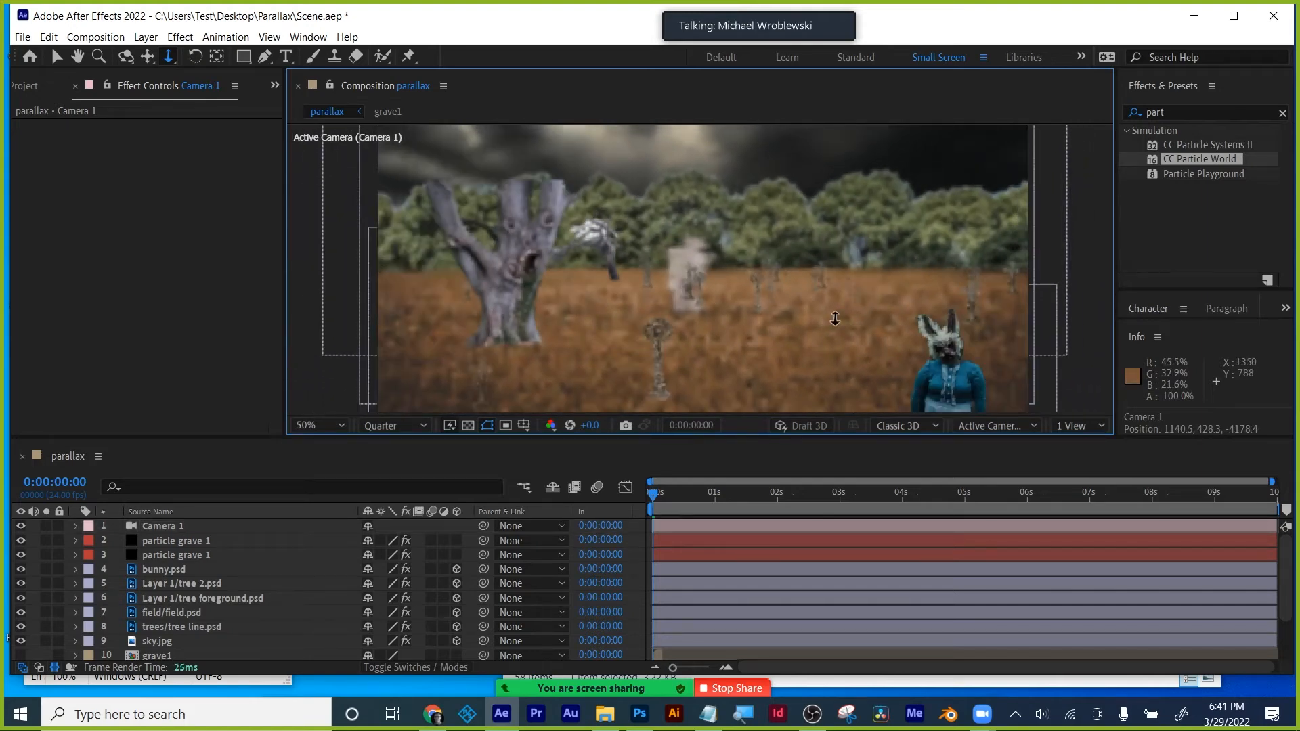
click(126, 57)
drag(723, 376, 580, 320)
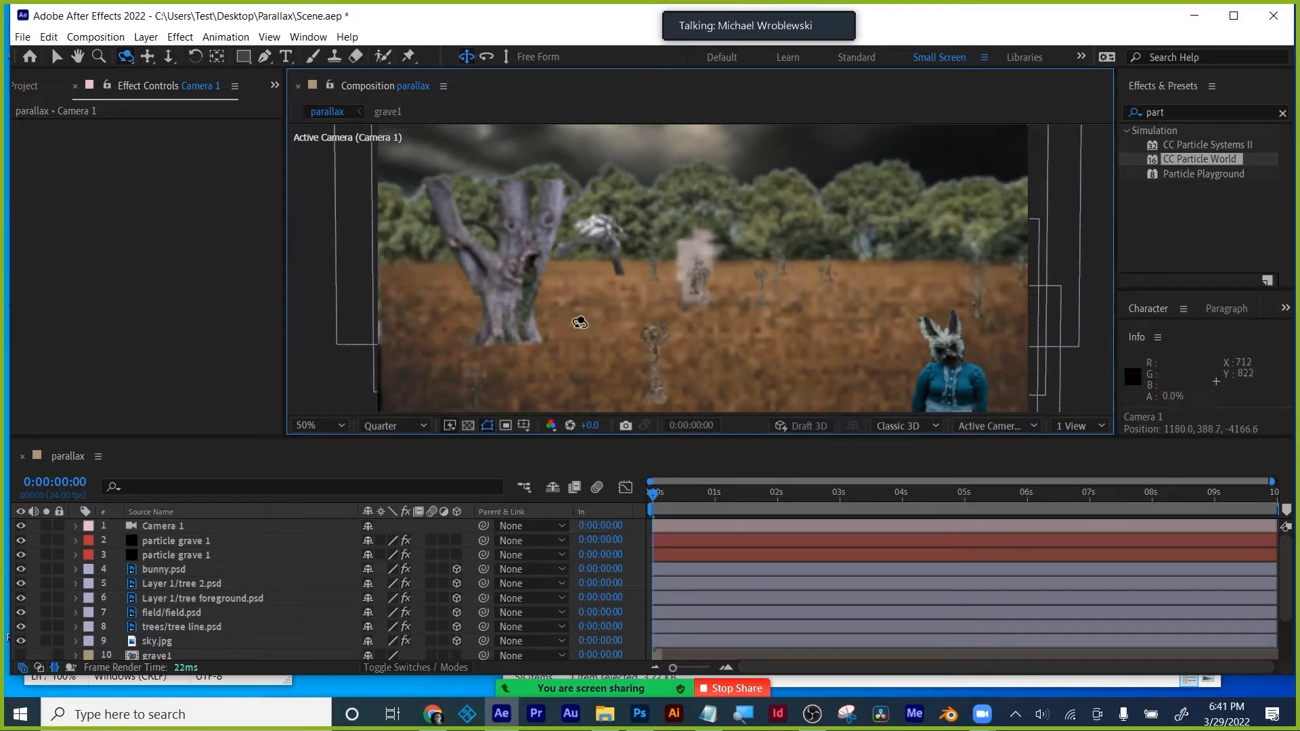
- Create a new 1920×1080 composition, Comp 1
click(27, 86)
click(74, 307)
key(ctrl+n)
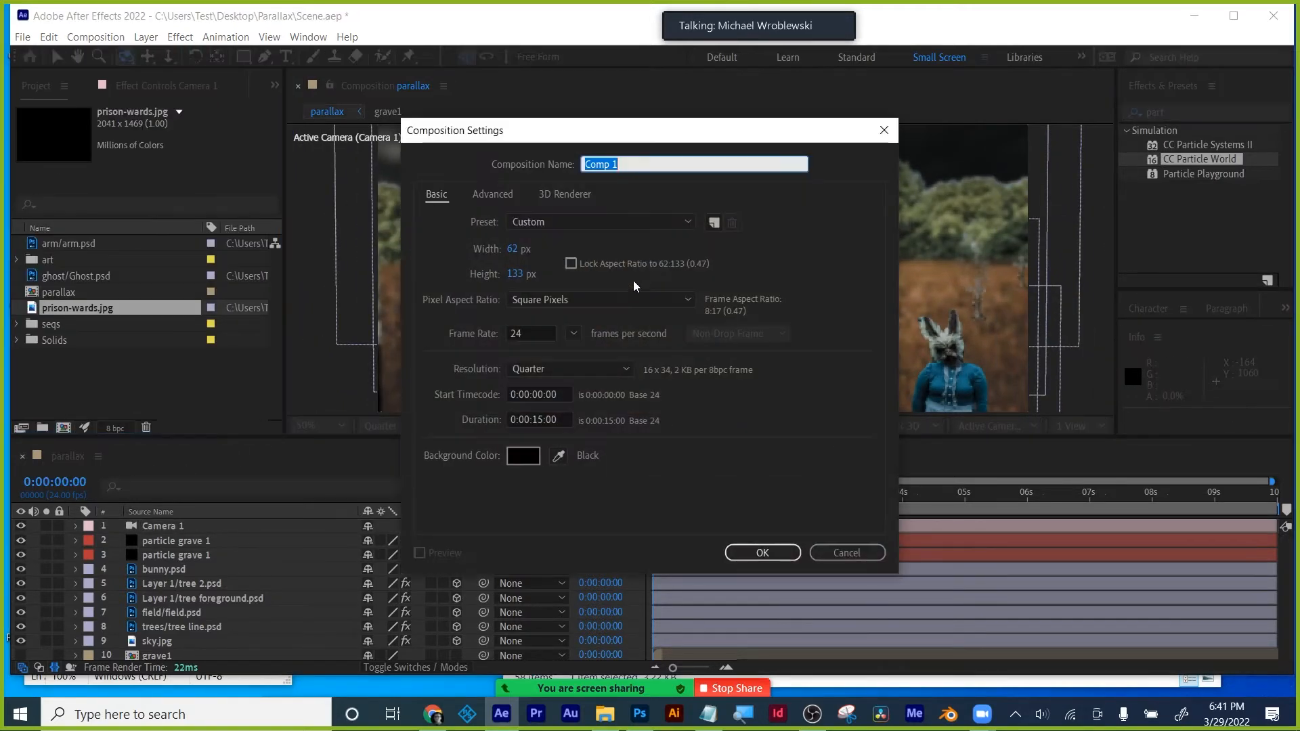
click(513, 249)
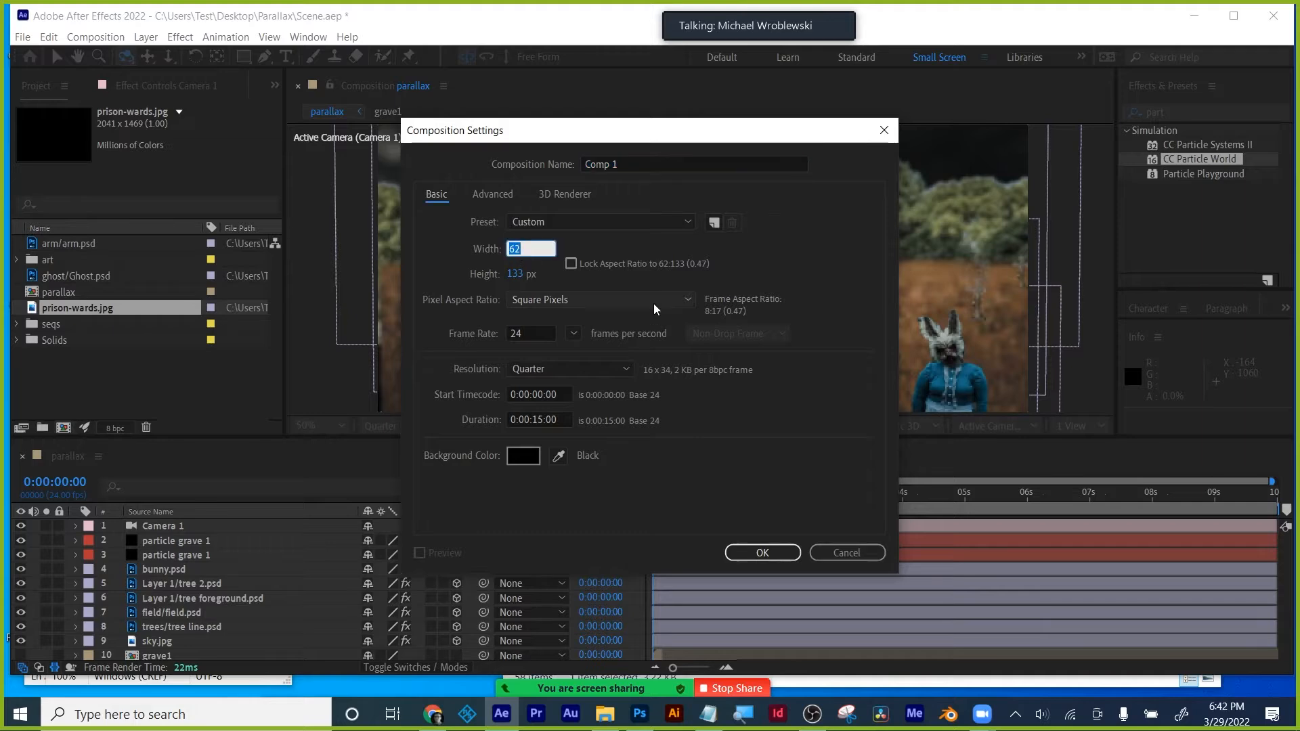
text(1920)
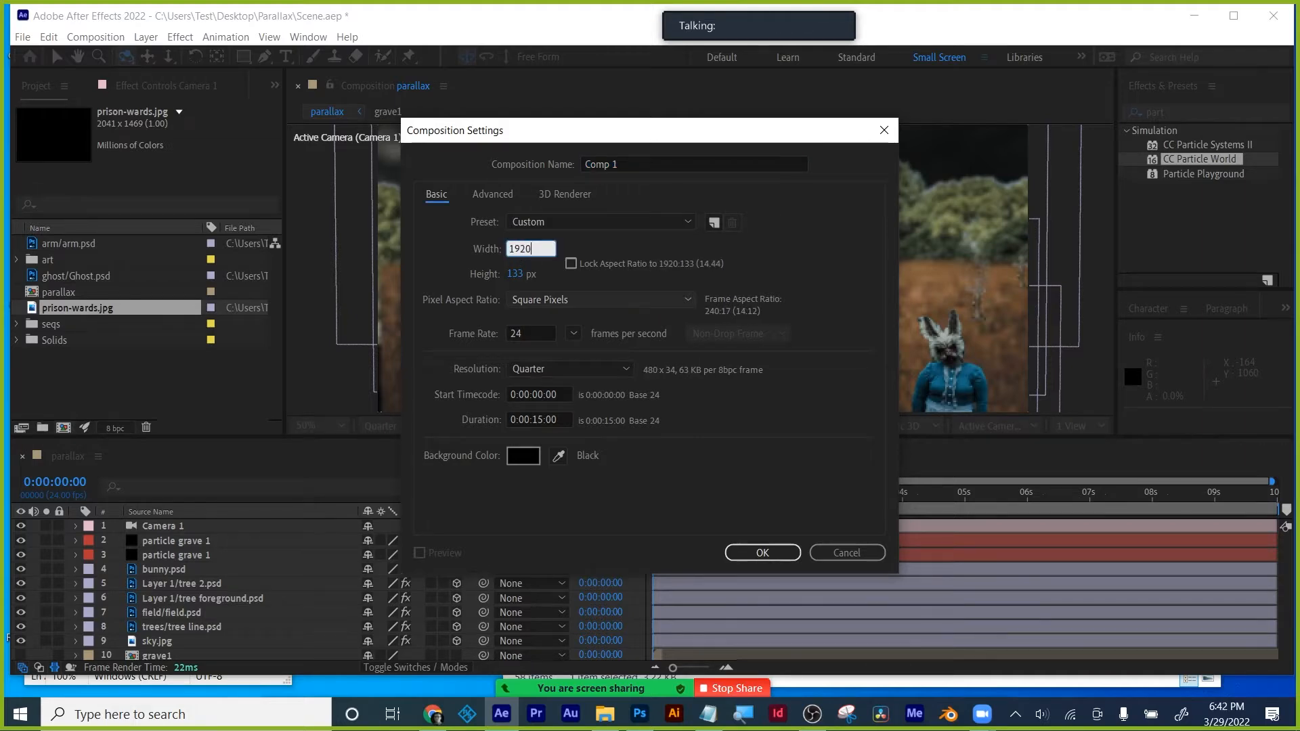
key(Tab)
text(1080)
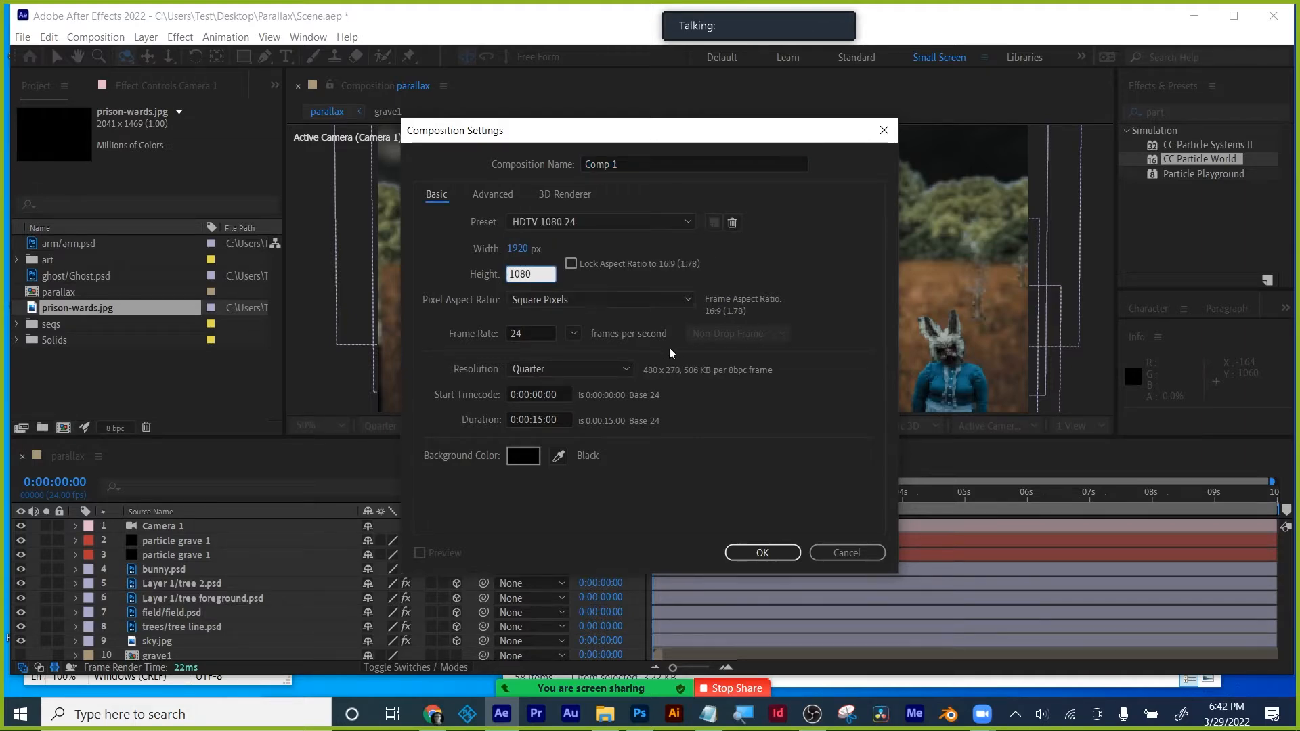
click(762, 553)
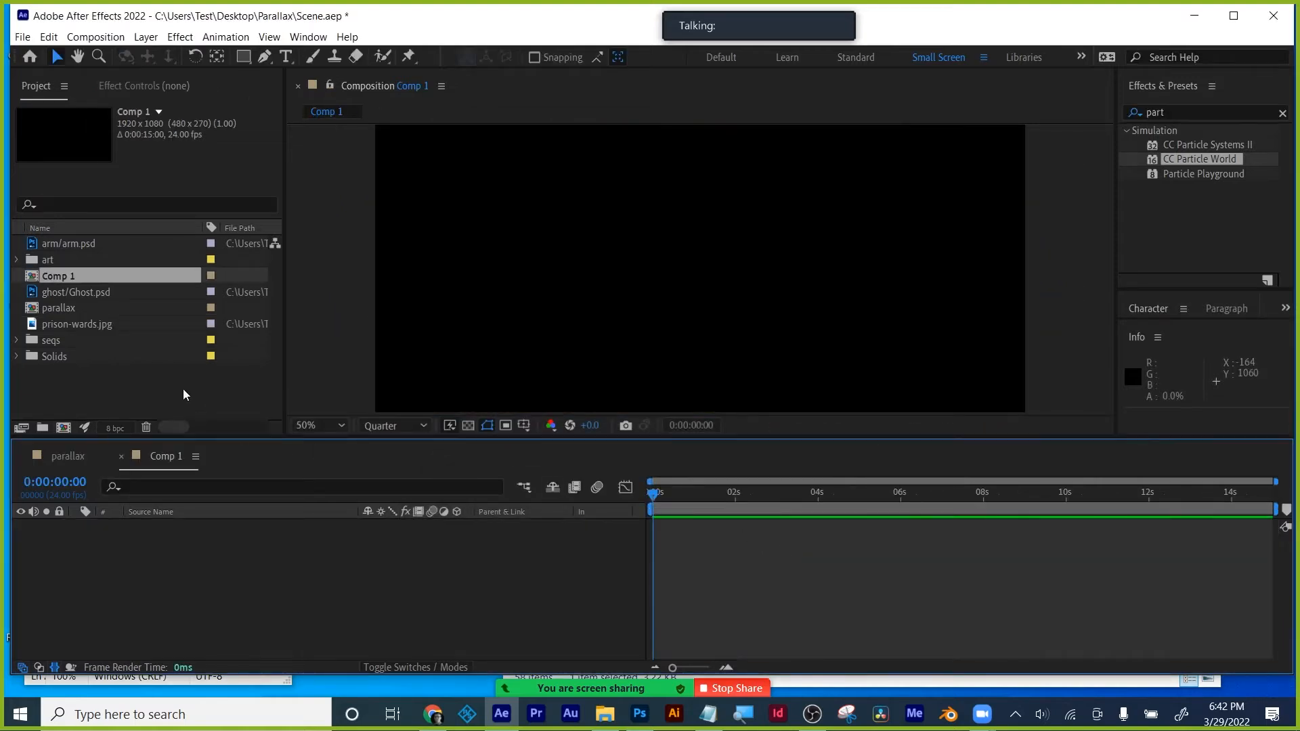
- Place prison-wards.jpg into Comp 1 and enlarge the viewer area
click(72, 325)
drag(72, 326, 201, 532)
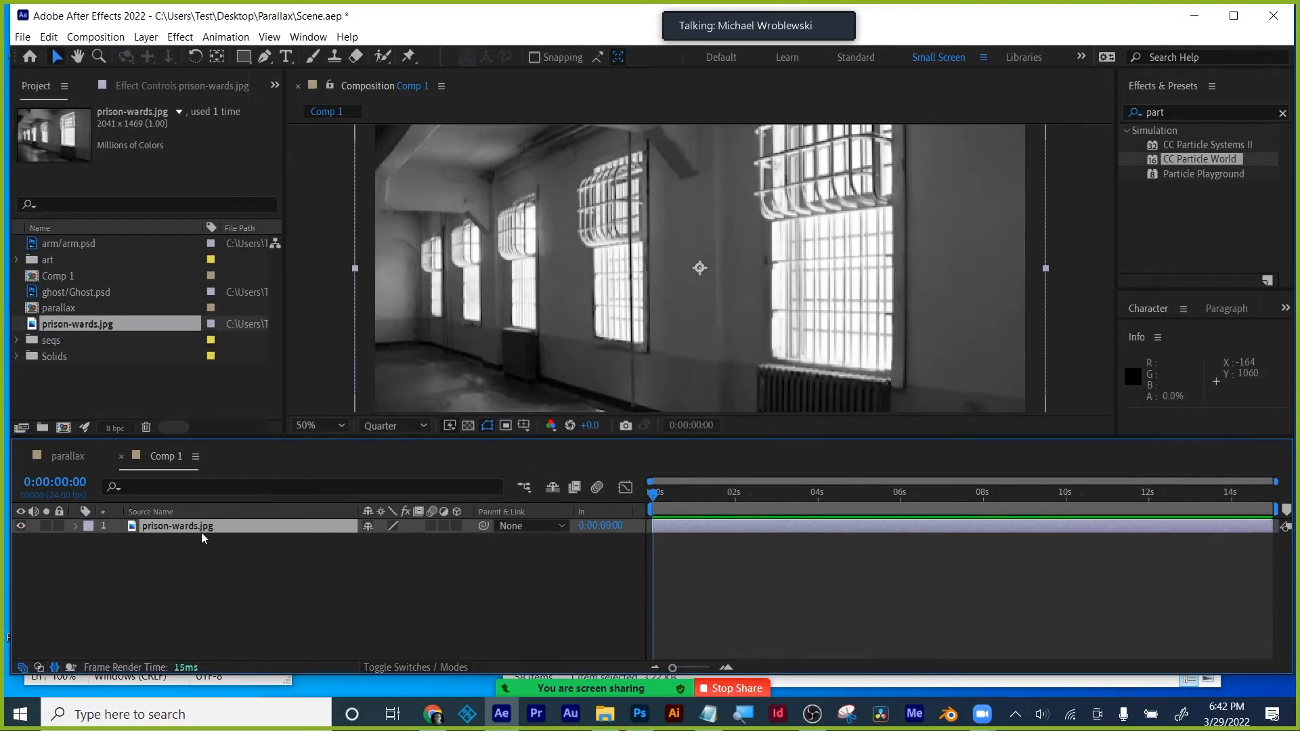
scroll(813, 346, down, 2)
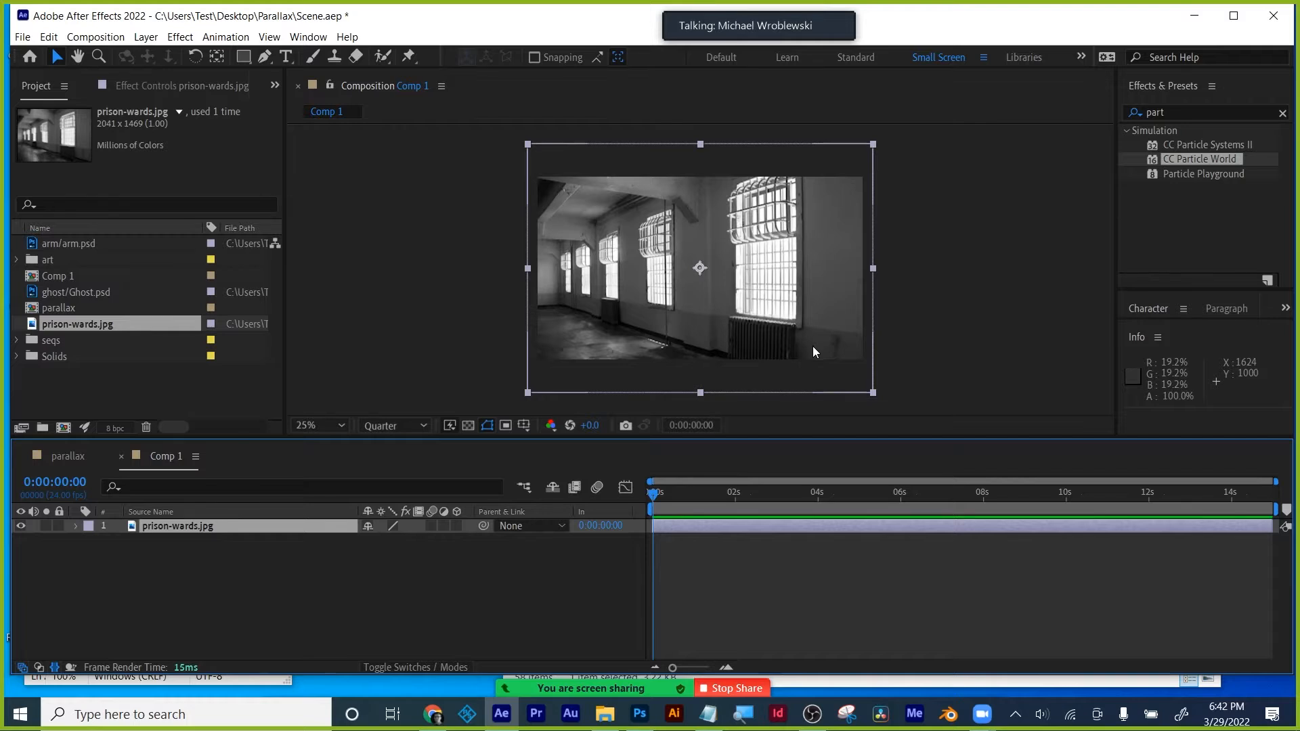
drag(819, 438, 819, 525)
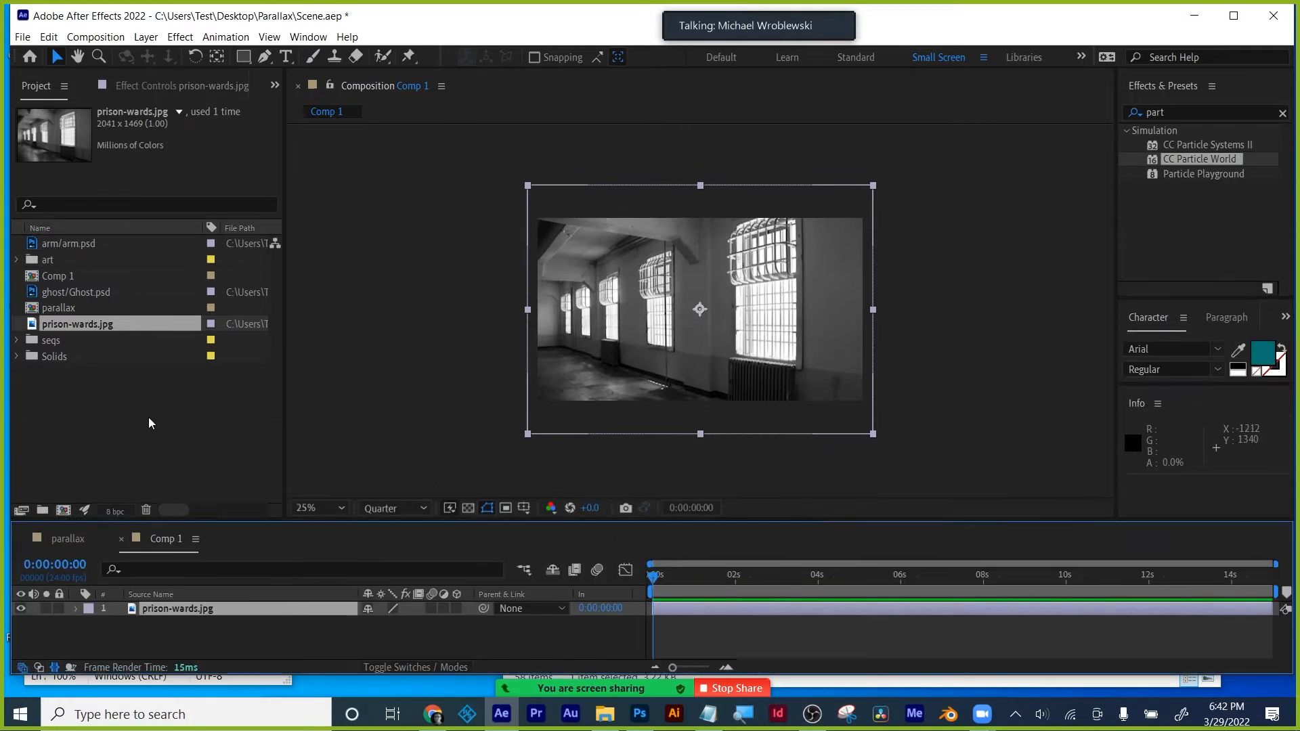
click(94, 385)
- Add Ghost.psd above the photo and move it left to Position 612, 496
drag(60, 295, 187, 610)
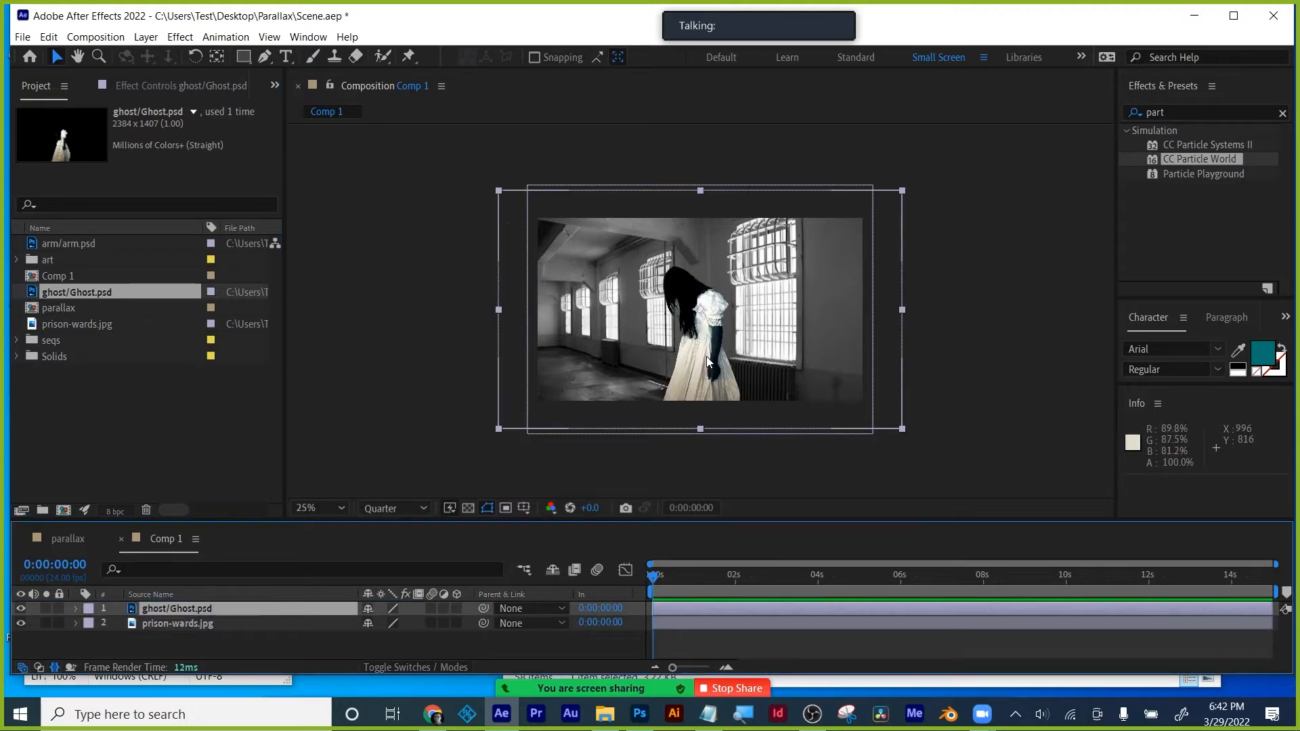
drag(703, 351, 643, 348)
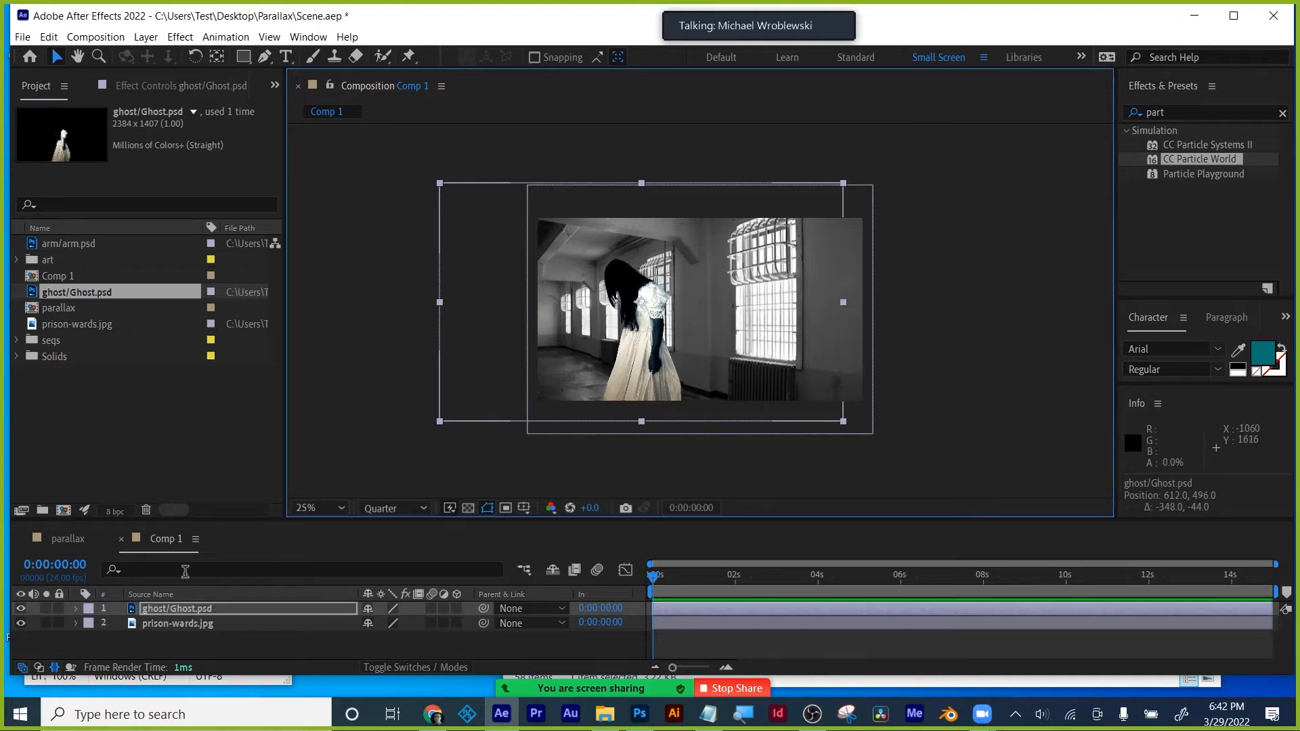
click(141, 639)
key(period)
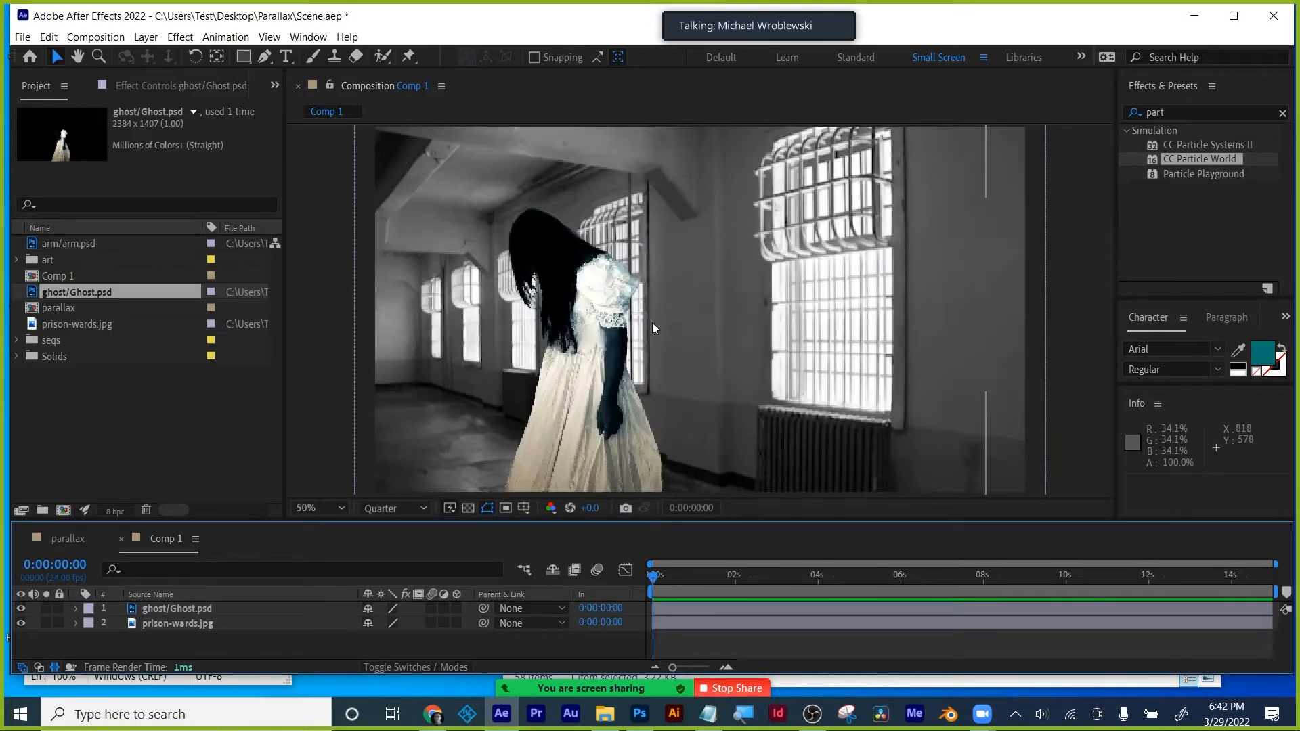
click(170, 609)
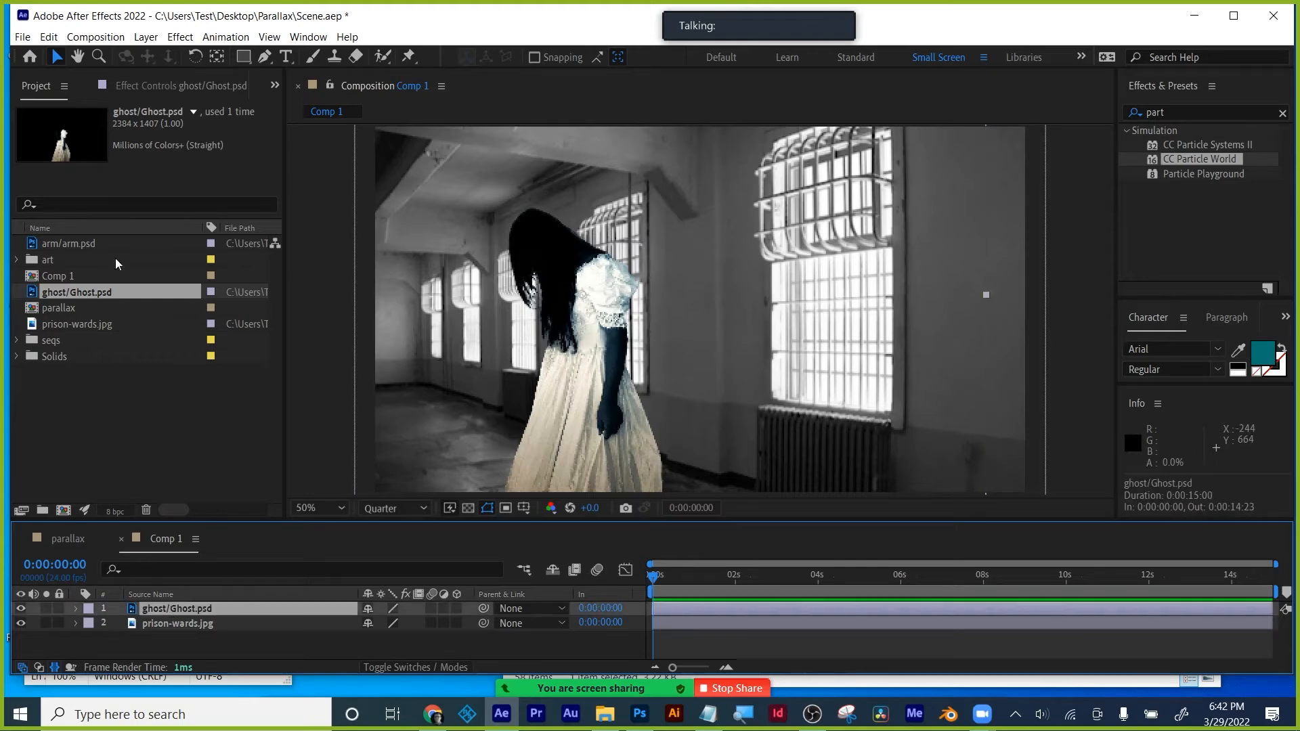
click(65, 543)
- Copy the Black & White and Levels effects from the tree 2 layer, then return to Comp 1
scroll(192, 631, down, 3)
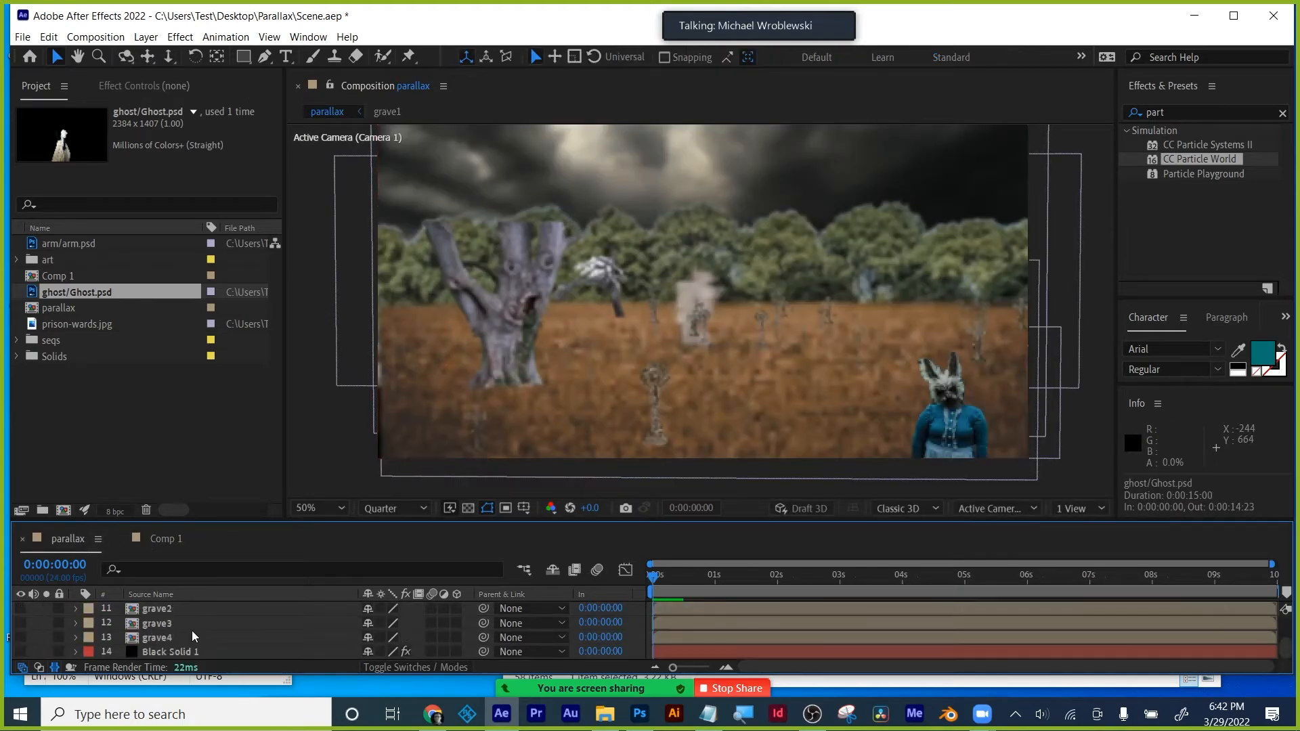
scroll(156, 639, up, 3)
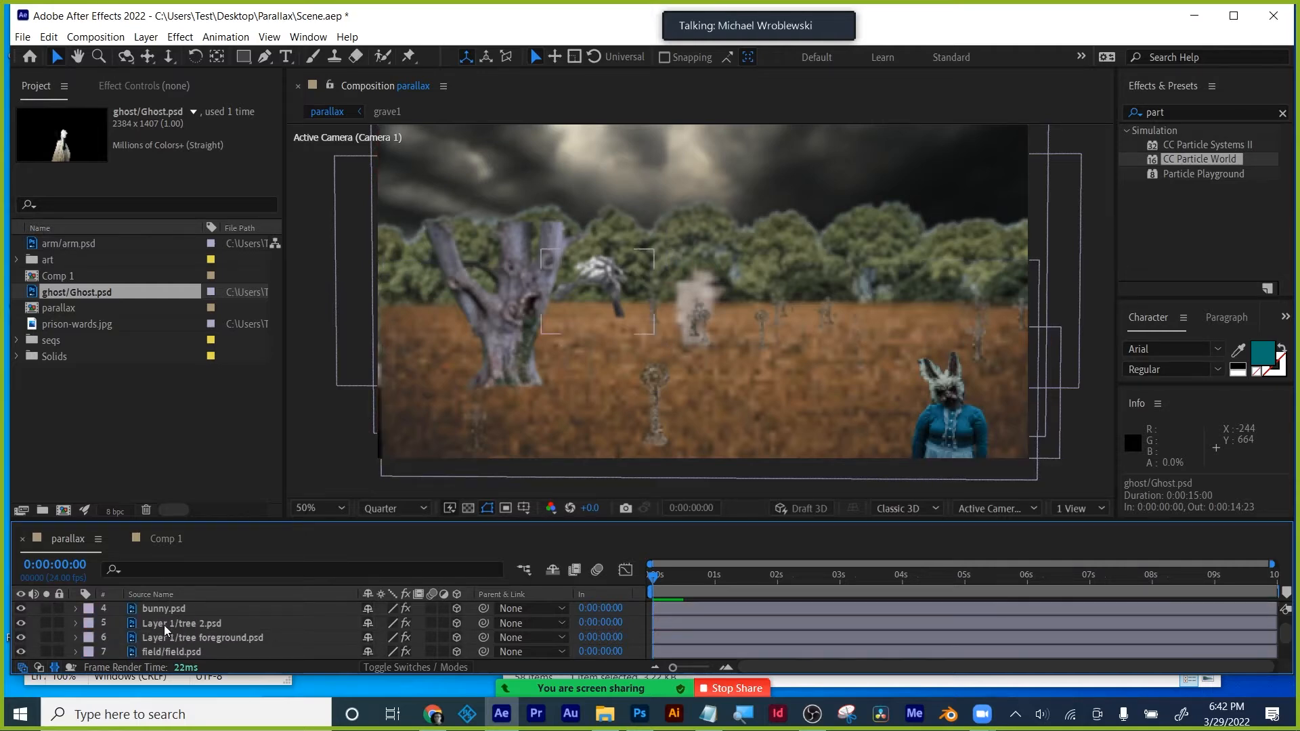
click(164, 623)
click(135, 86)
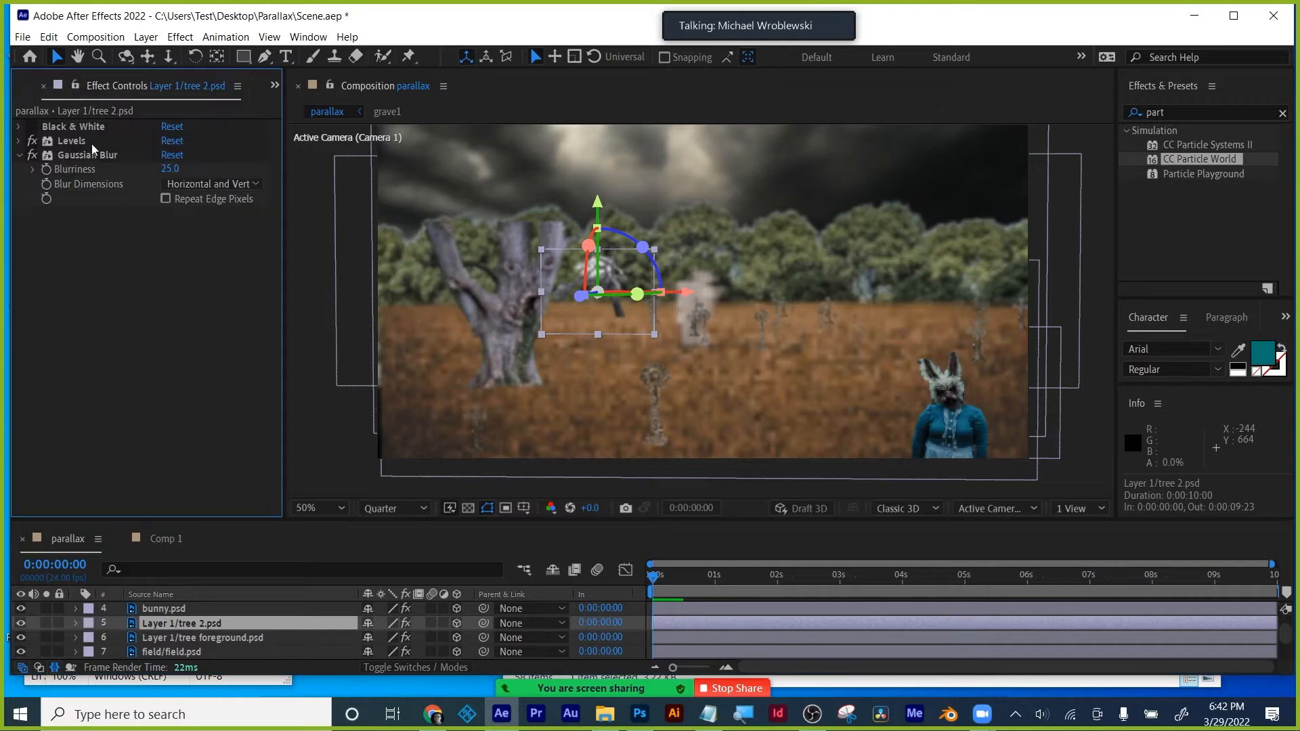
click(72, 140)
click(72, 128)
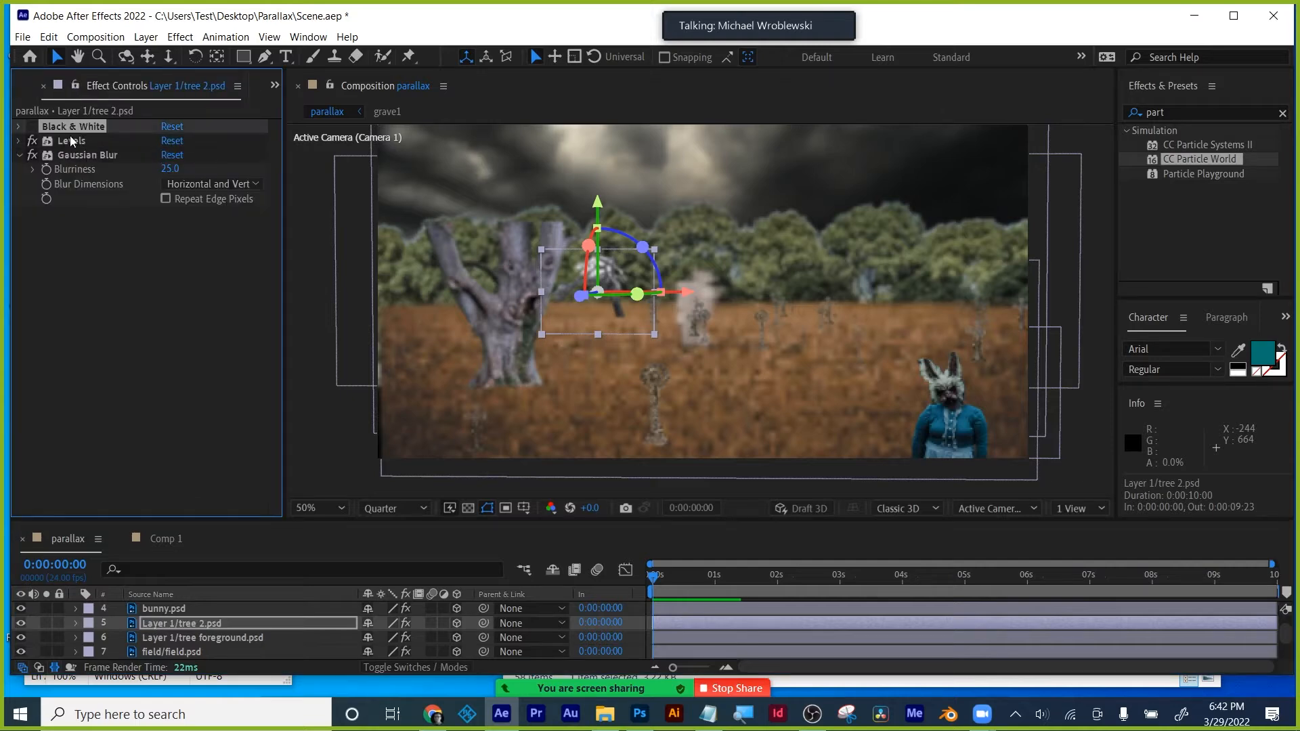
shift+click(83, 140)
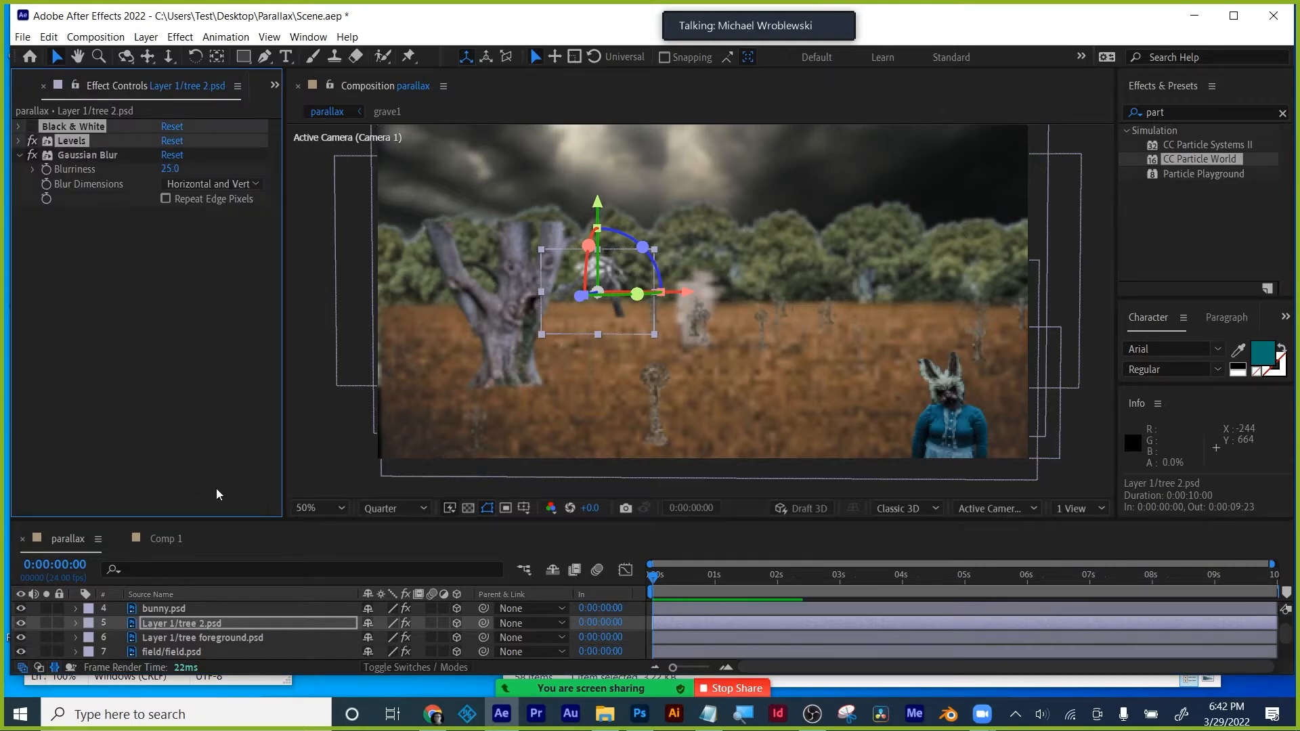
click(171, 539)
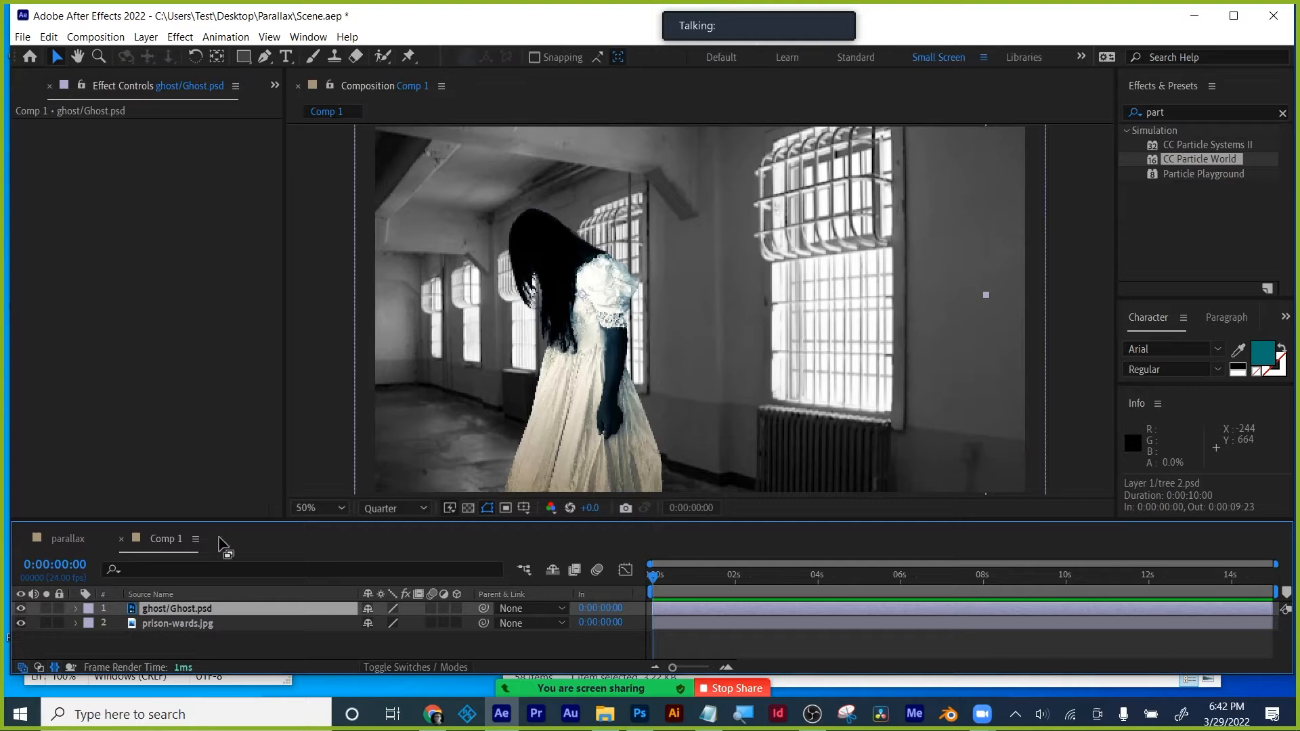
- Toggle off the ghost's Levels effect and check Info readouts in HSB, then Percent
click(176, 607)
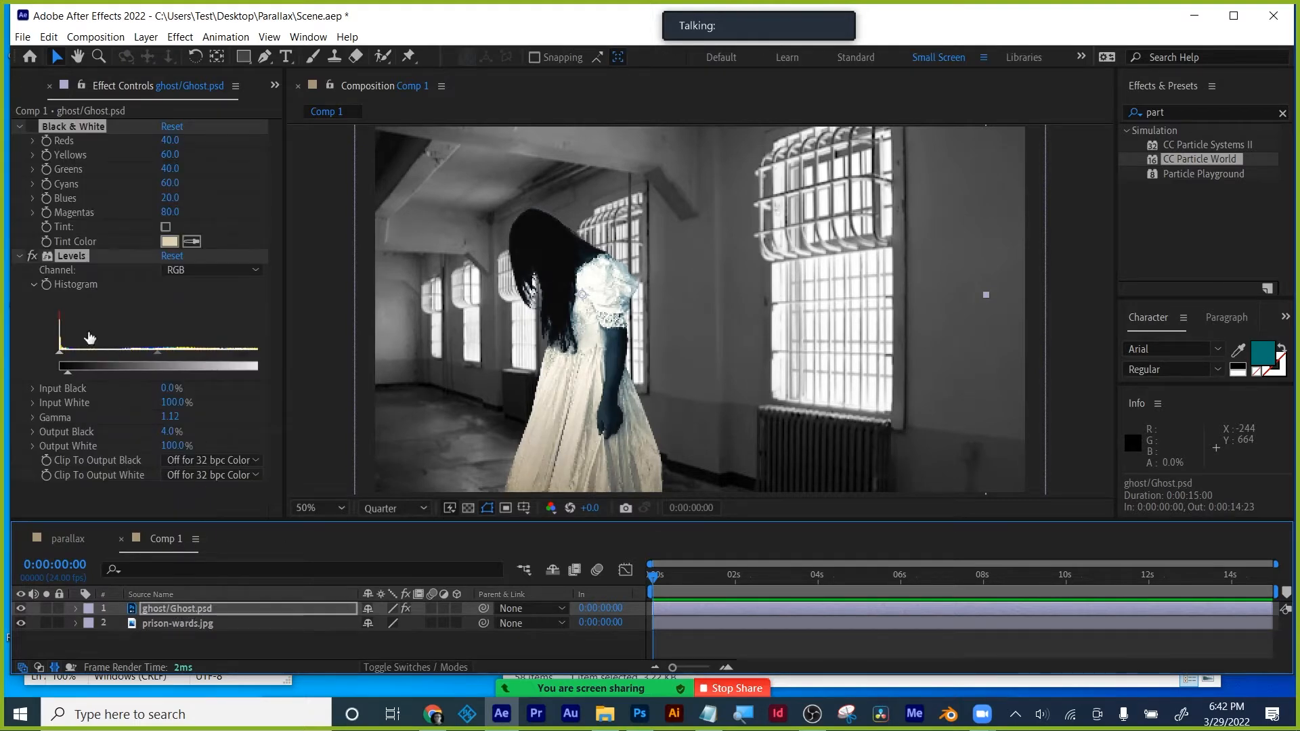
click(34, 255)
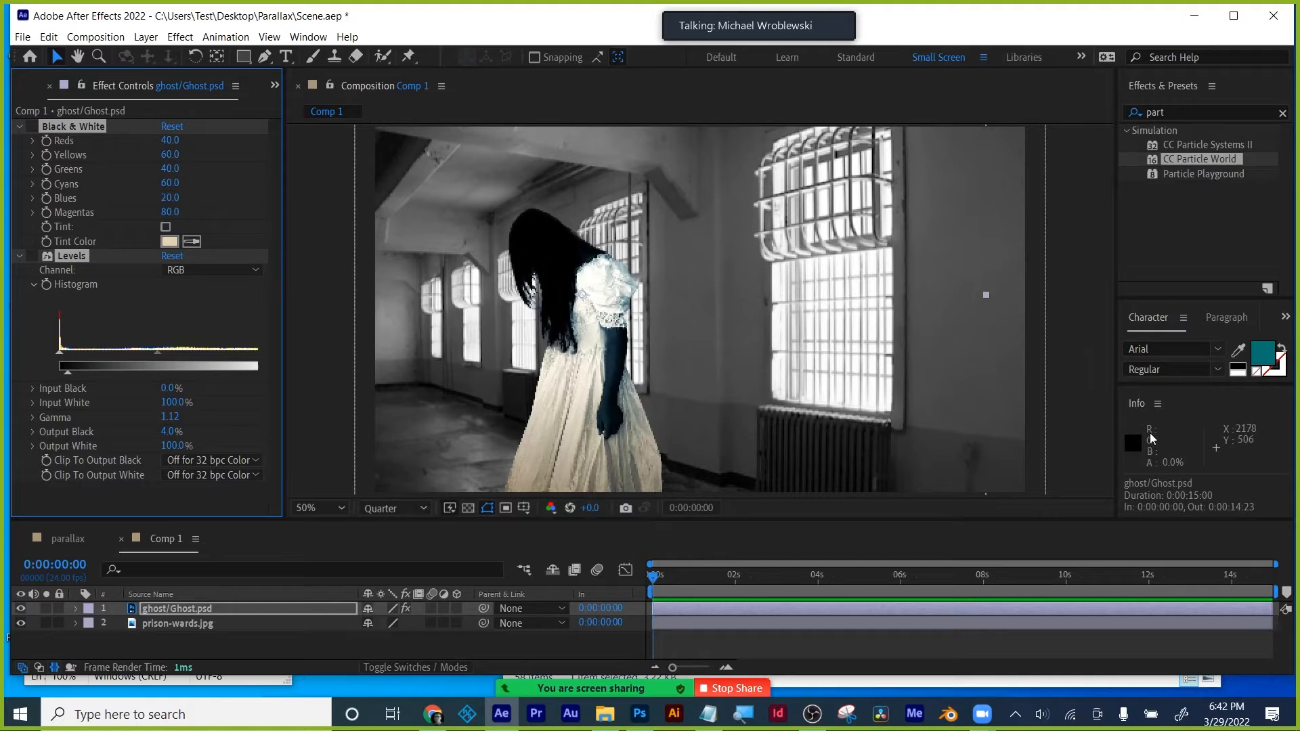
click(1157, 404)
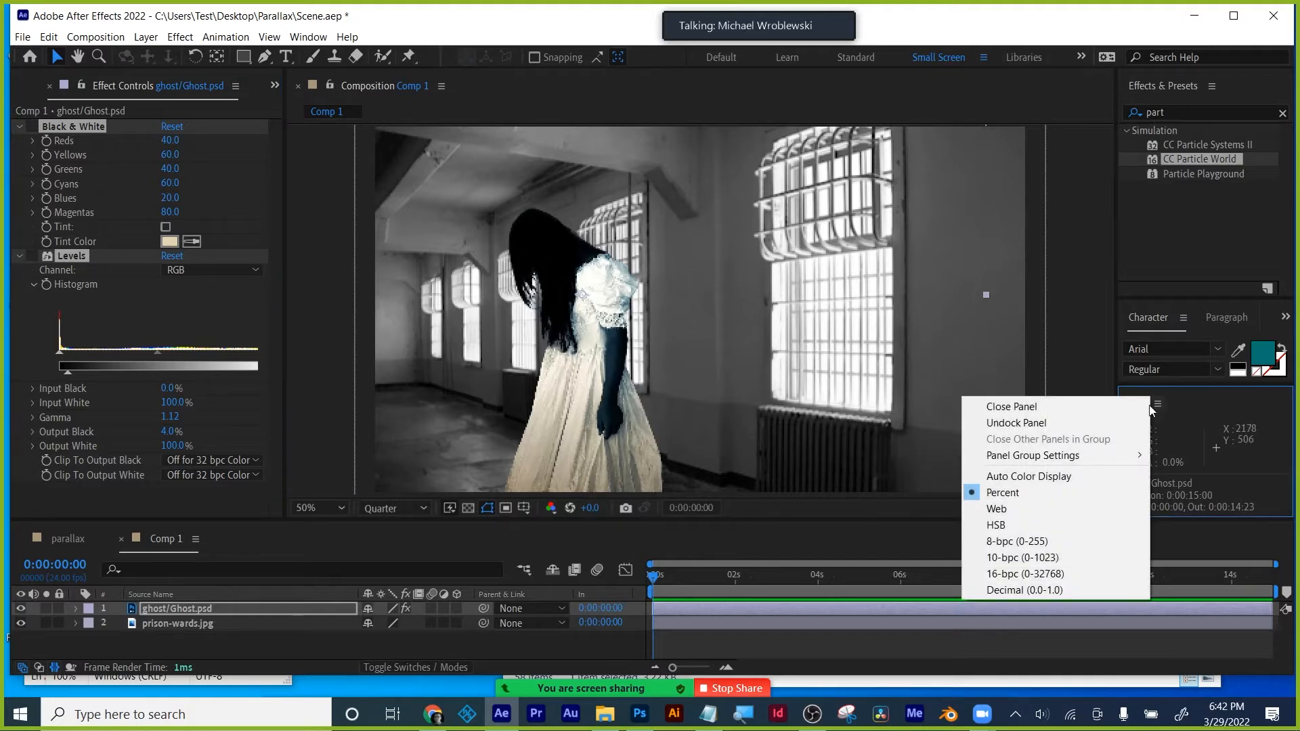
click(1053, 525)
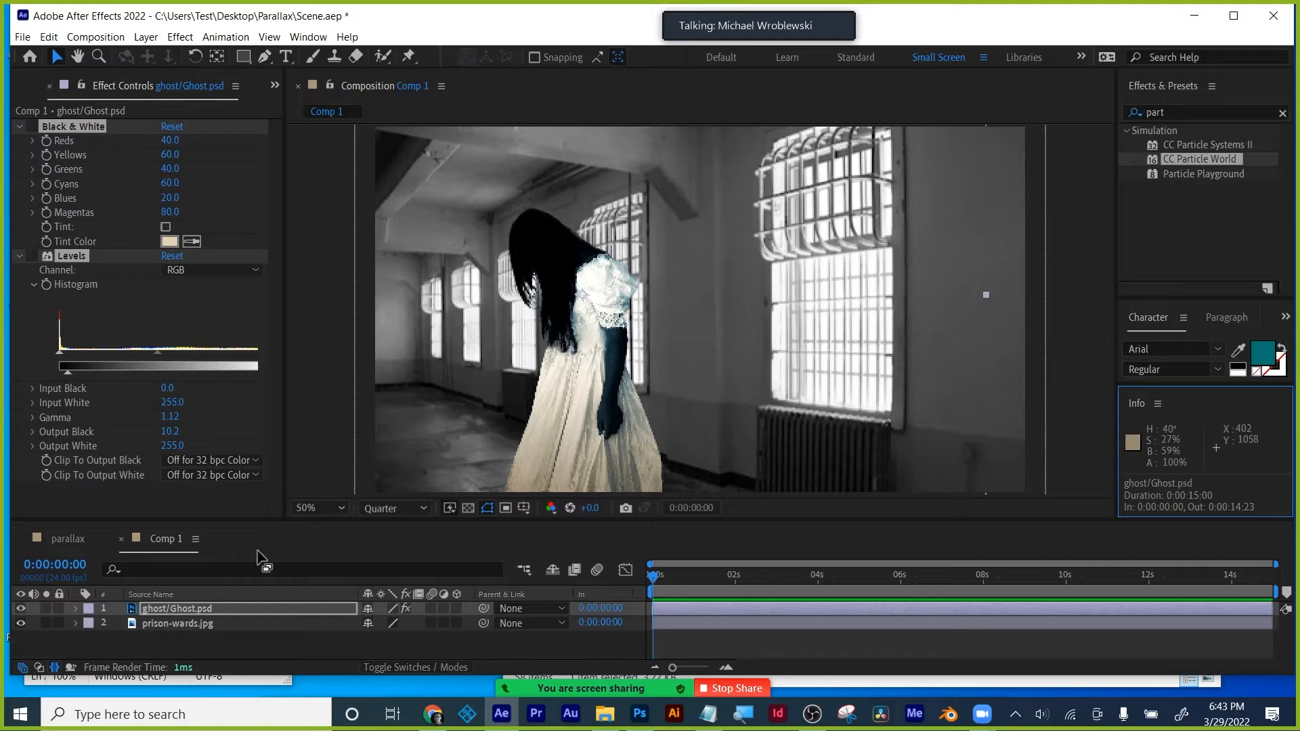
click(1157, 404)
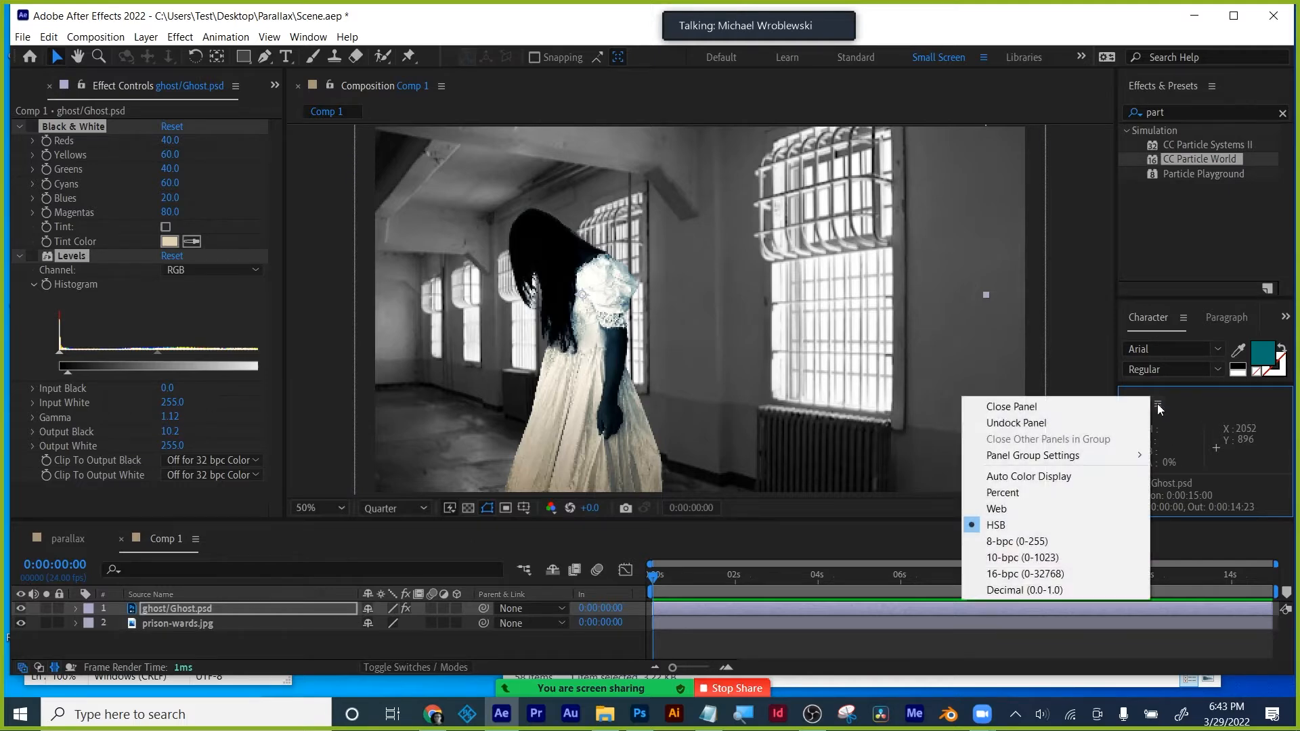
click(1046, 492)
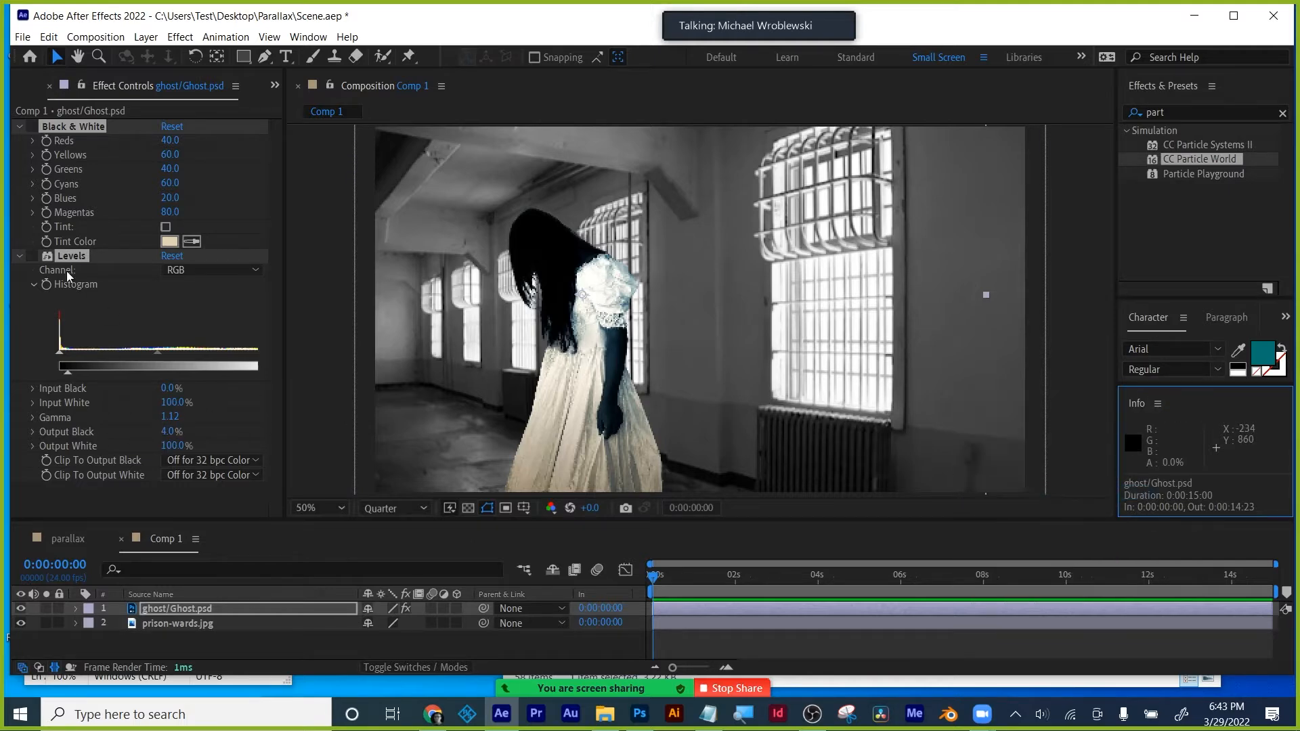
- Collapse the ghost's effects and select the prison-wards.jpg layer
ctrl+click(20, 256)
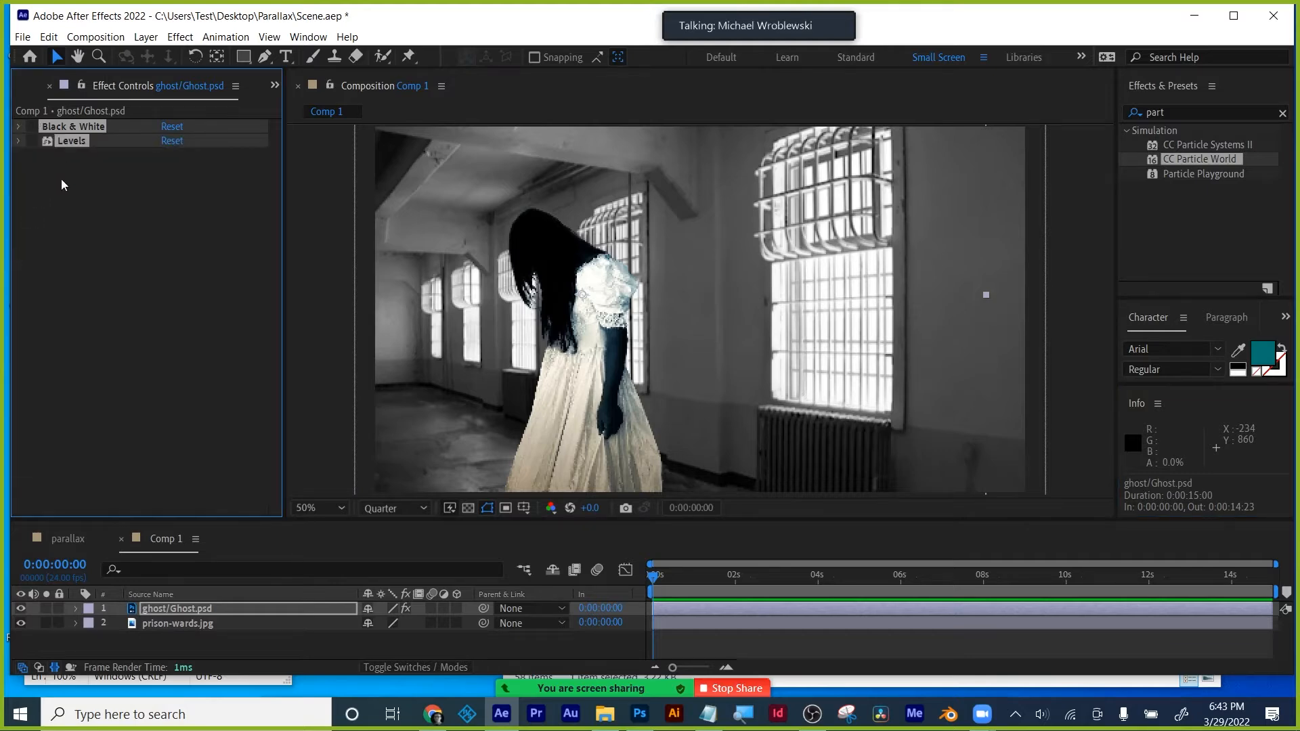
click(61, 179)
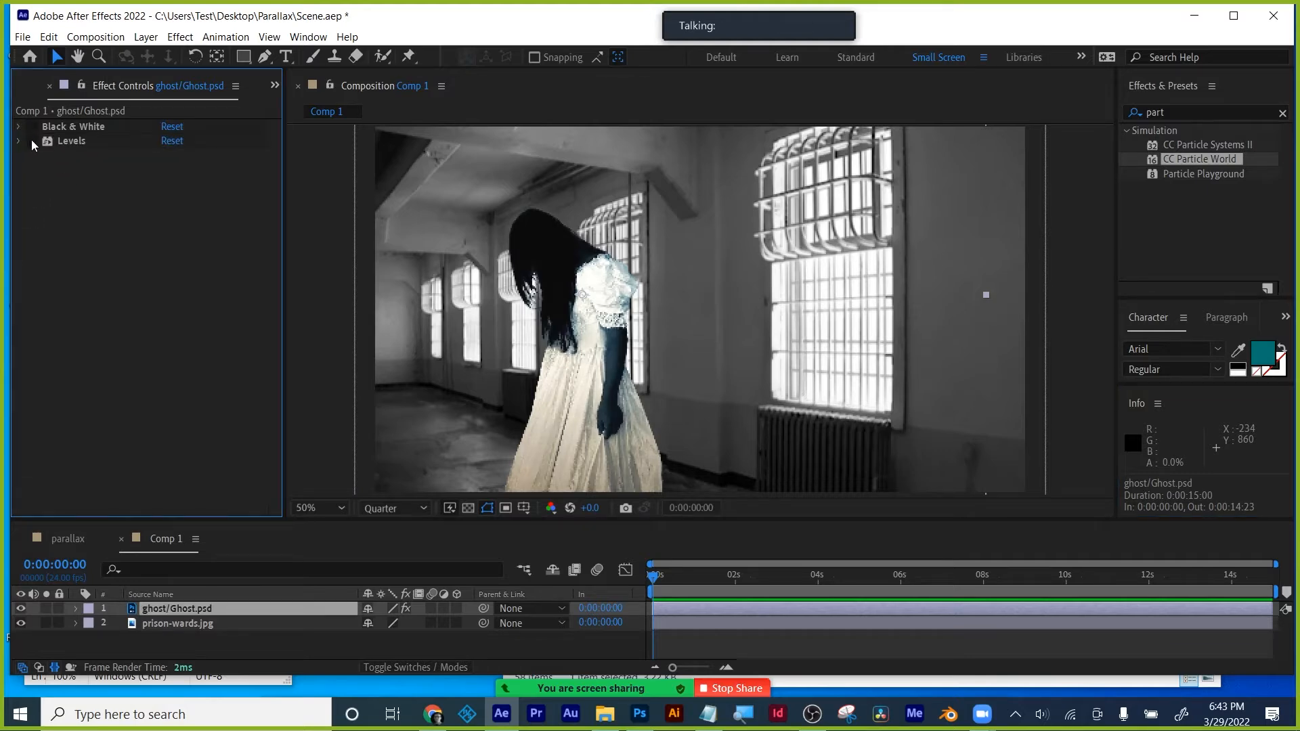
click(161, 625)
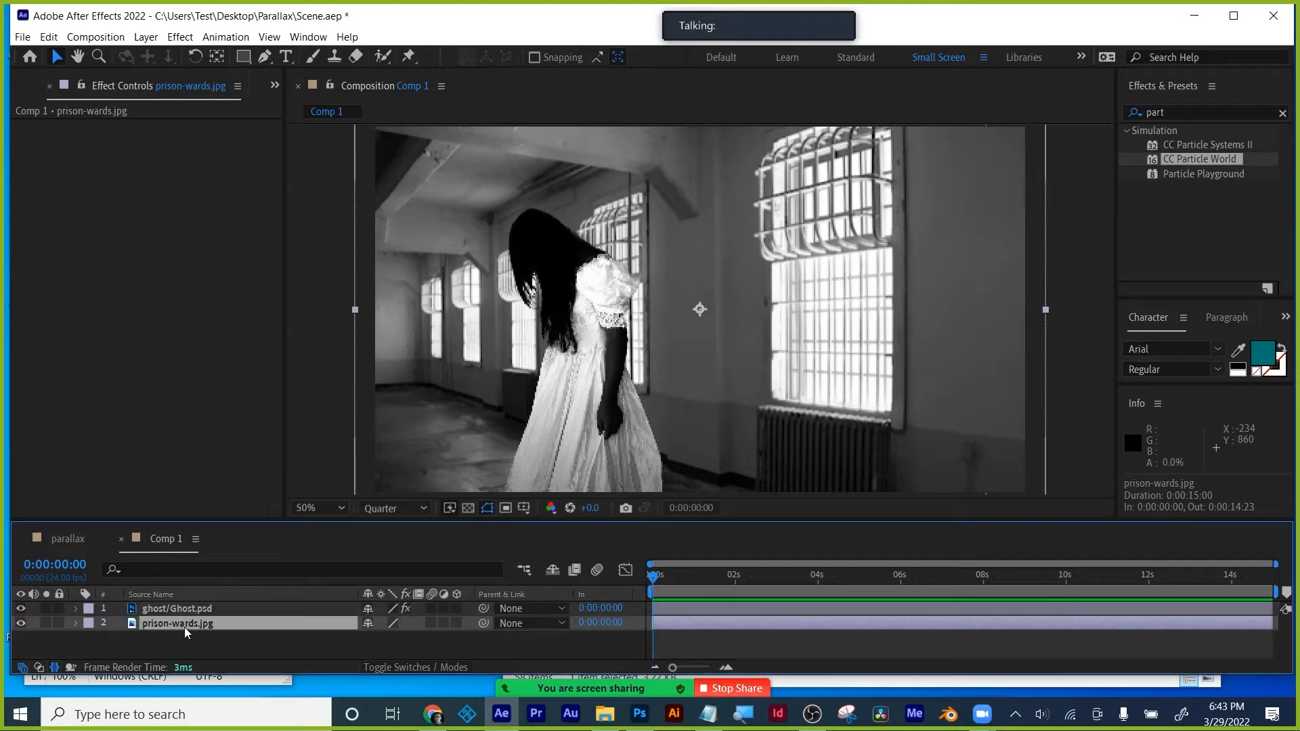
- Paste Black & White and Levels onto the prison photo, setting Output Black to 0 and adjusting gamma
key(ctrl+v)
click(34, 126)
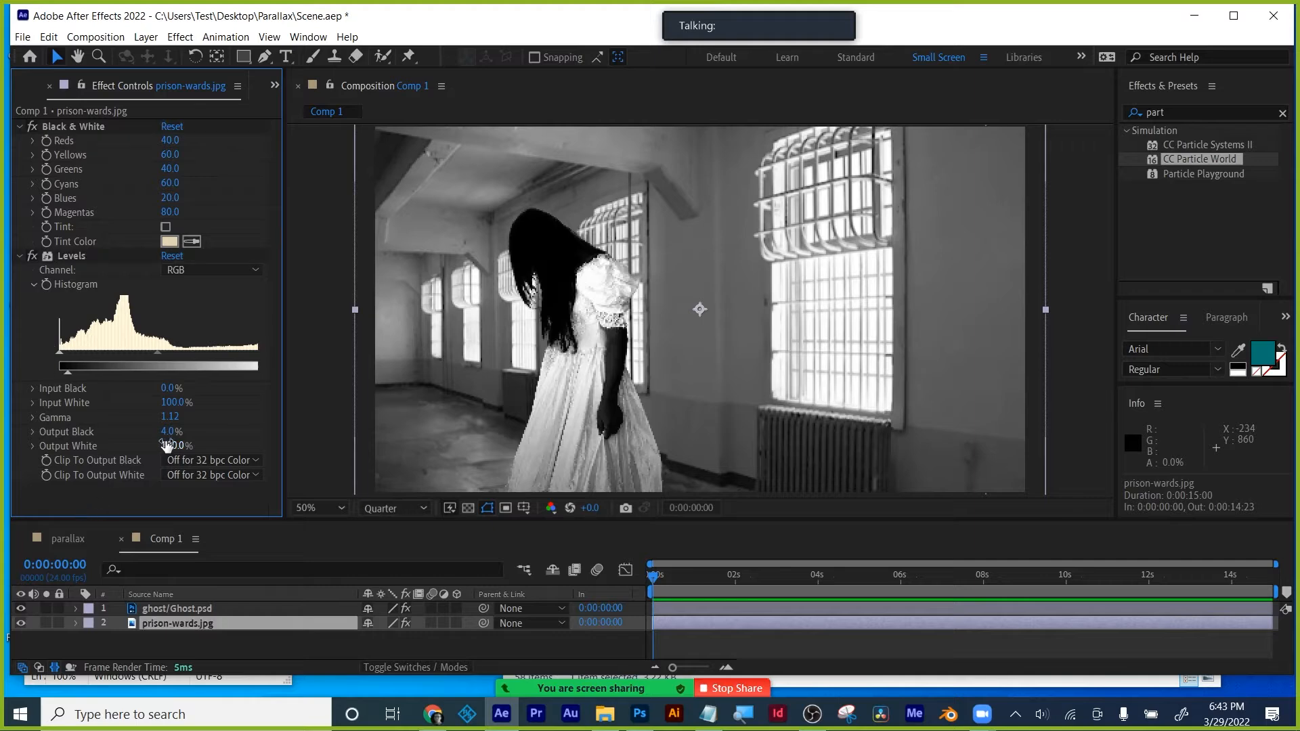
mouse_move(170, 431)
mouse_down()
mouse_move(203, 434)
mouse_move(174, 434)
mouse_up()
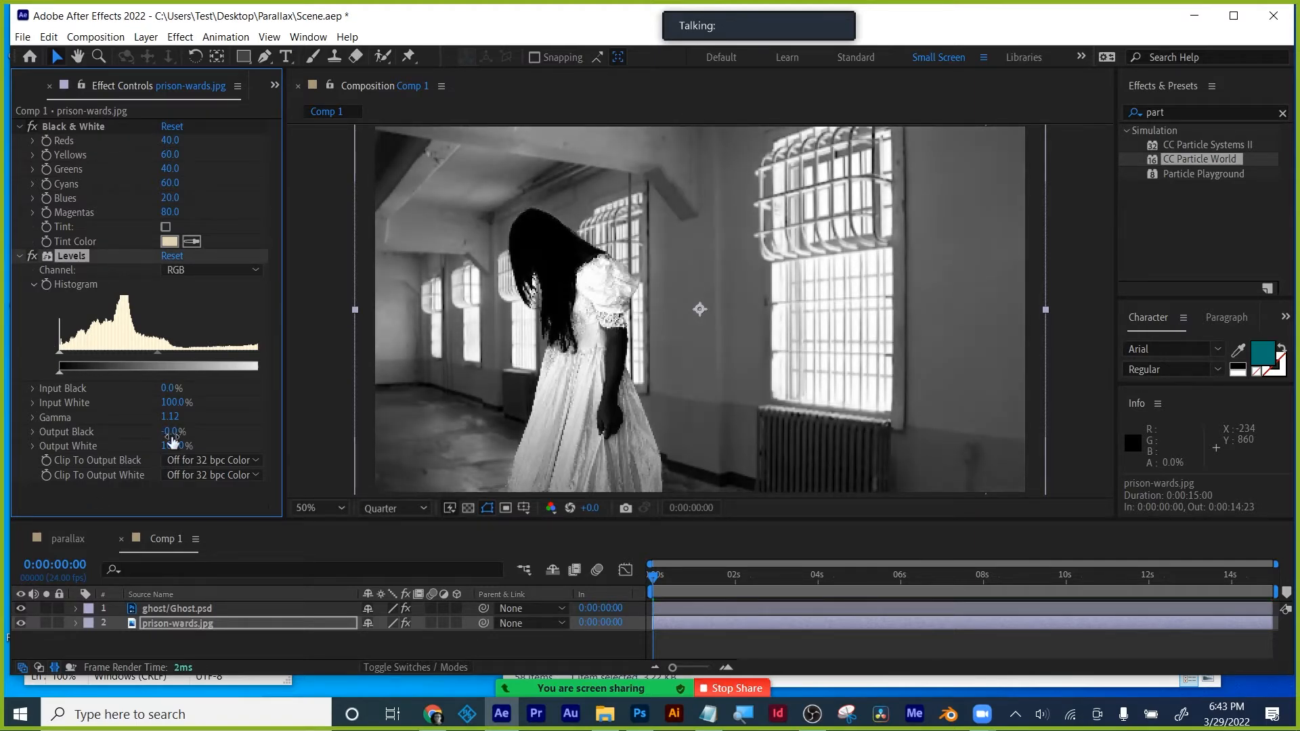
click(171, 434)
text(0)
key(Return)
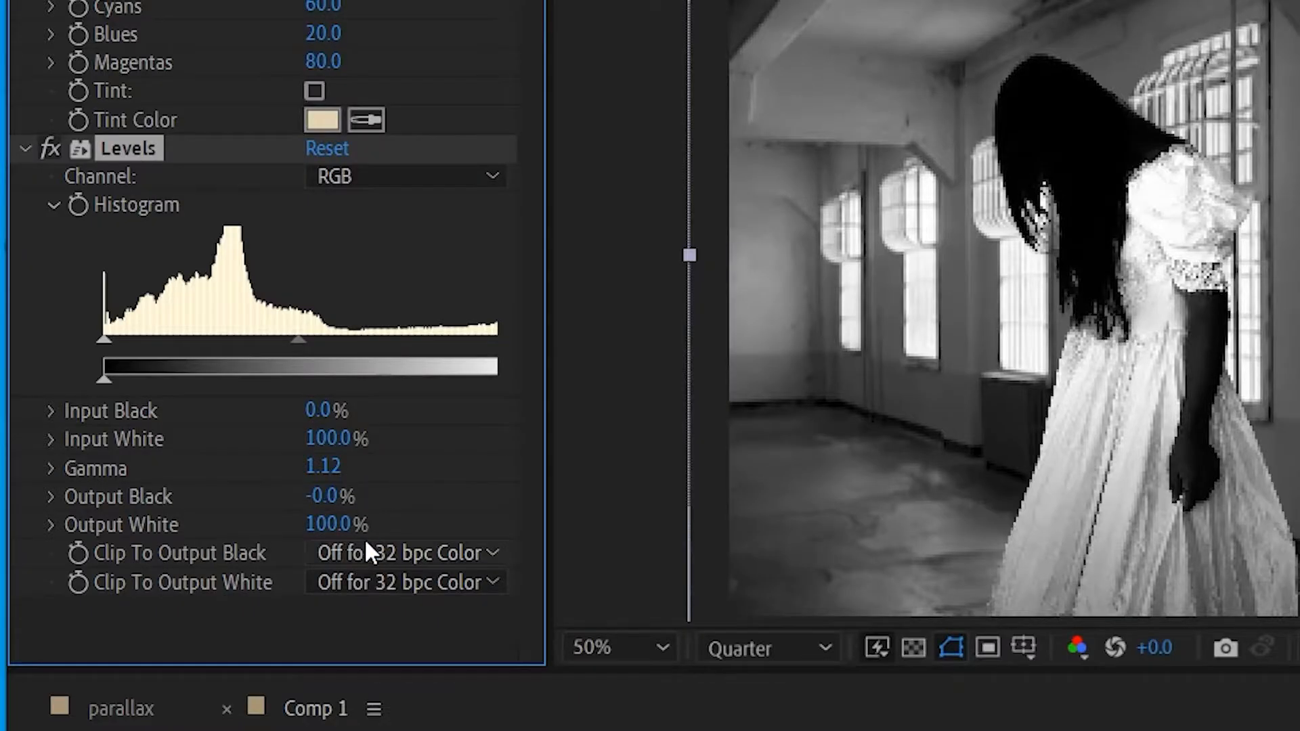
mouse_move(300, 342)
mouse_down()
mouse_move(267, 347)
mouse_move(323, 359)
mouse_move(319, 344)
mouse_up()
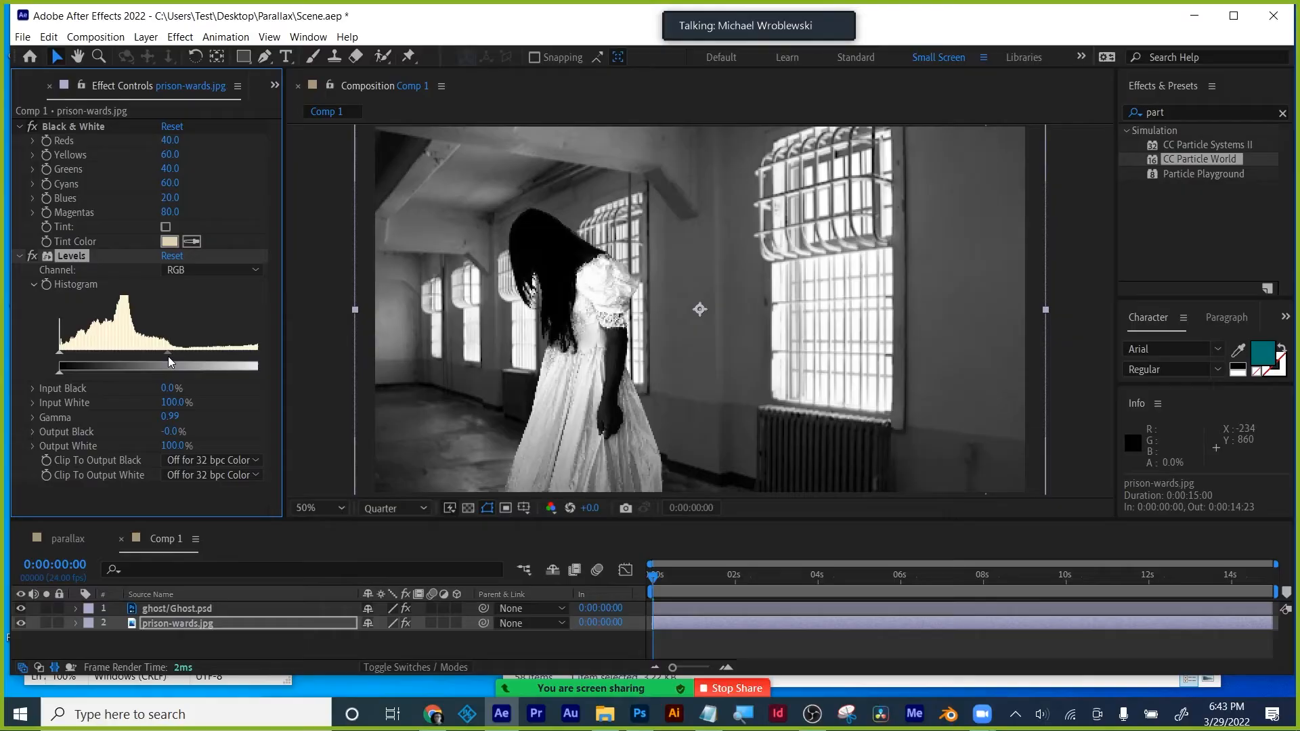
- Turn off the ghost's Black & White effect so it keeps its original colour
click(32, 125)
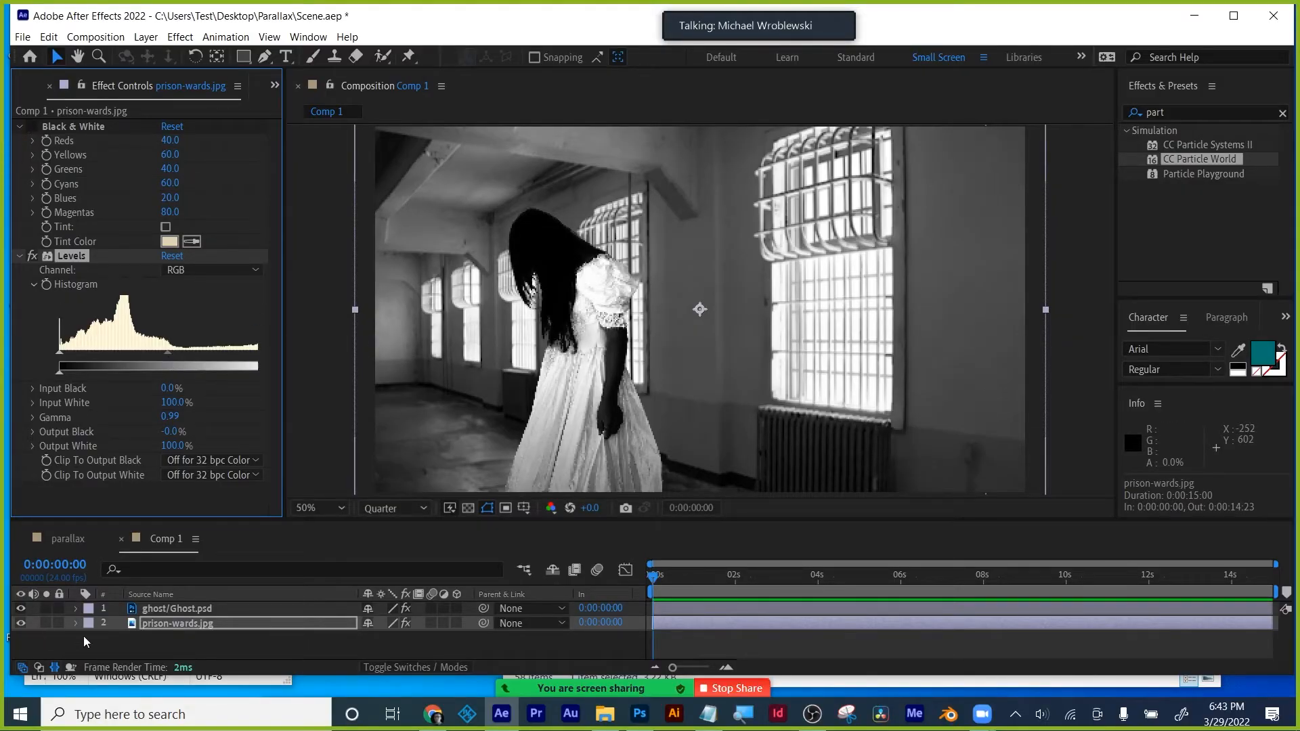
click(180, 611)
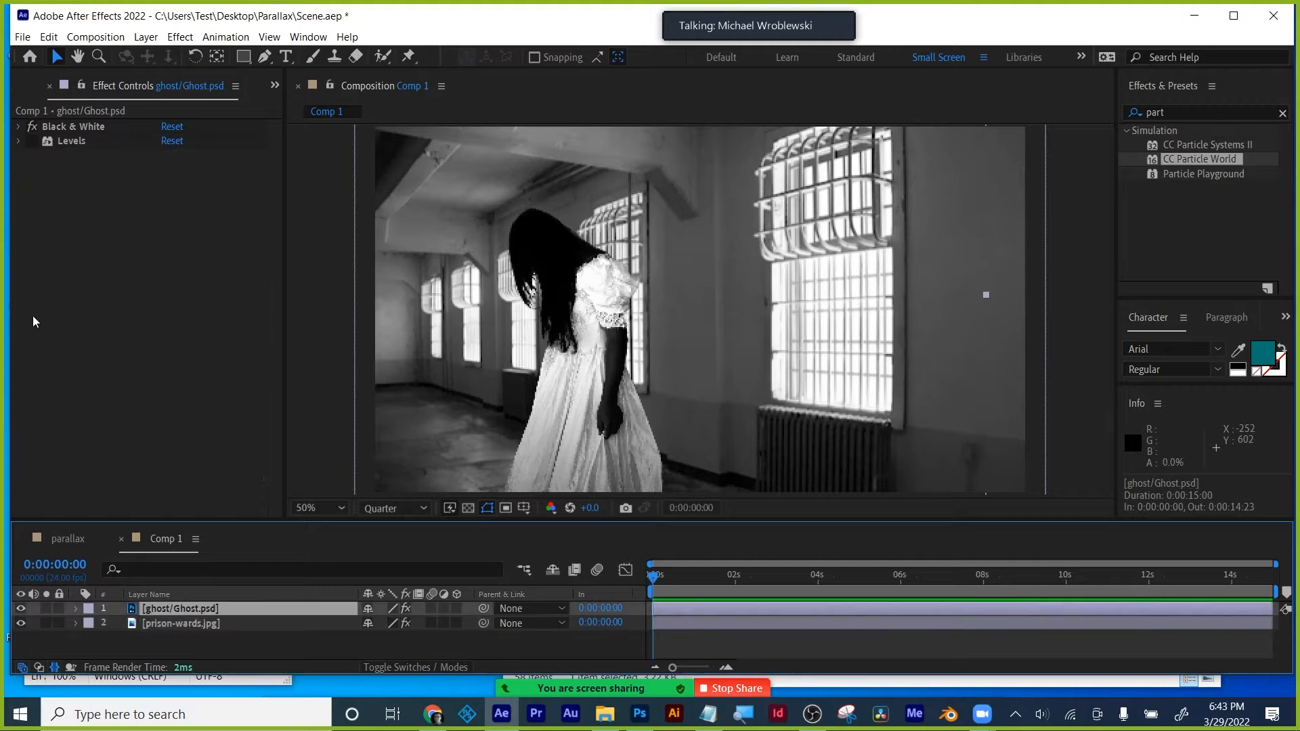
click(31, 126)
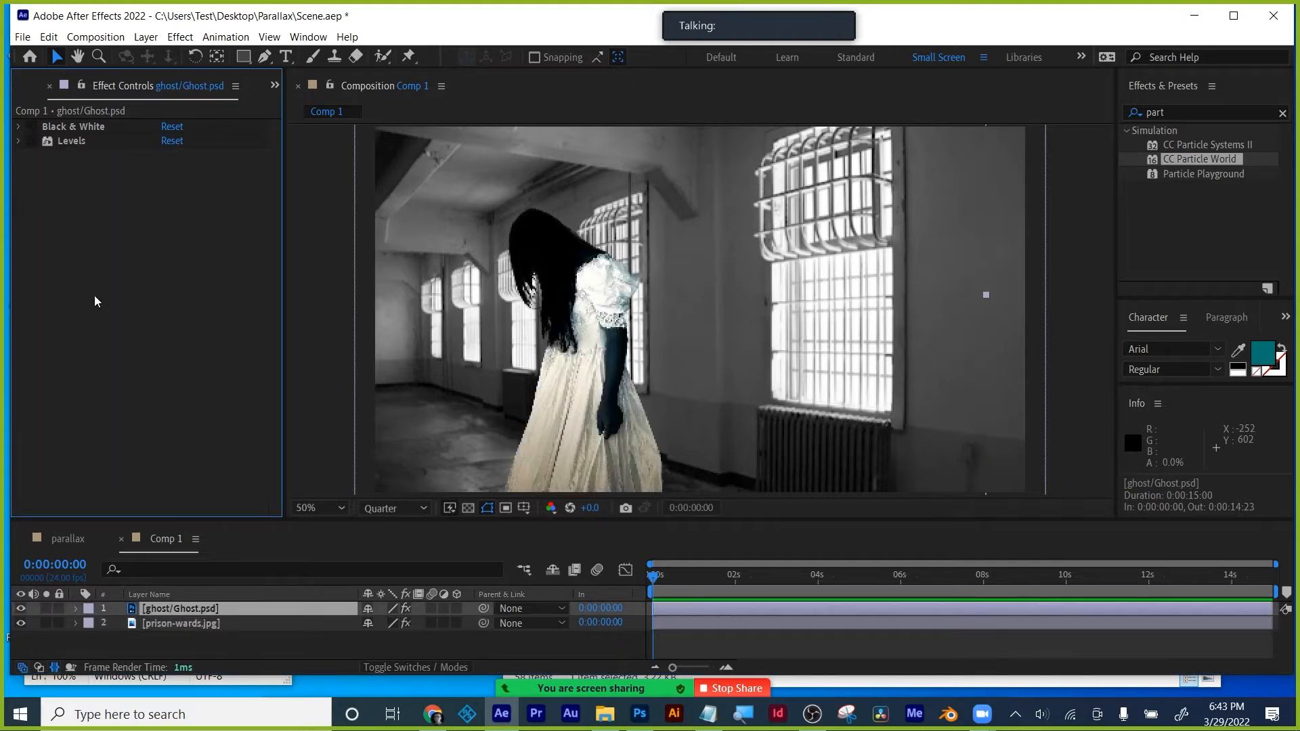
click(151, 644)
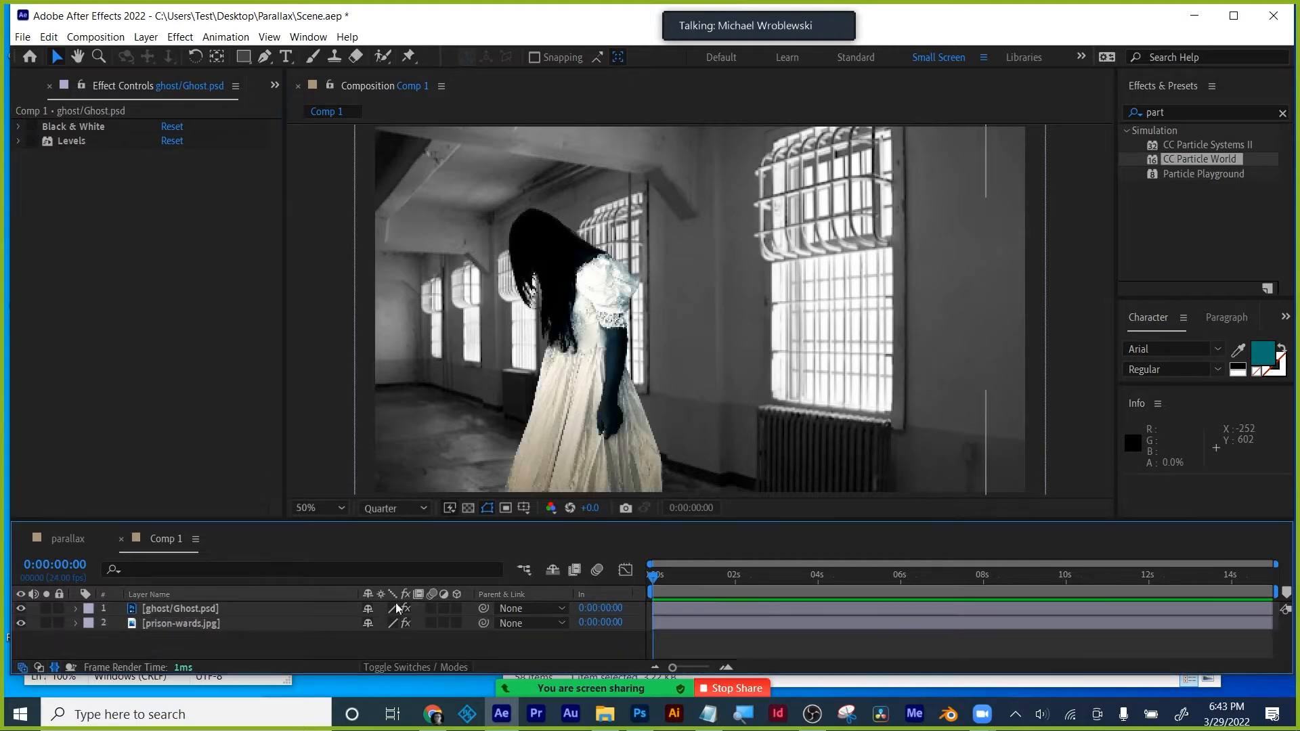
- Add arm.psd from the Project panel to Comp 1 as the top layer
key(comma)
key(comma)
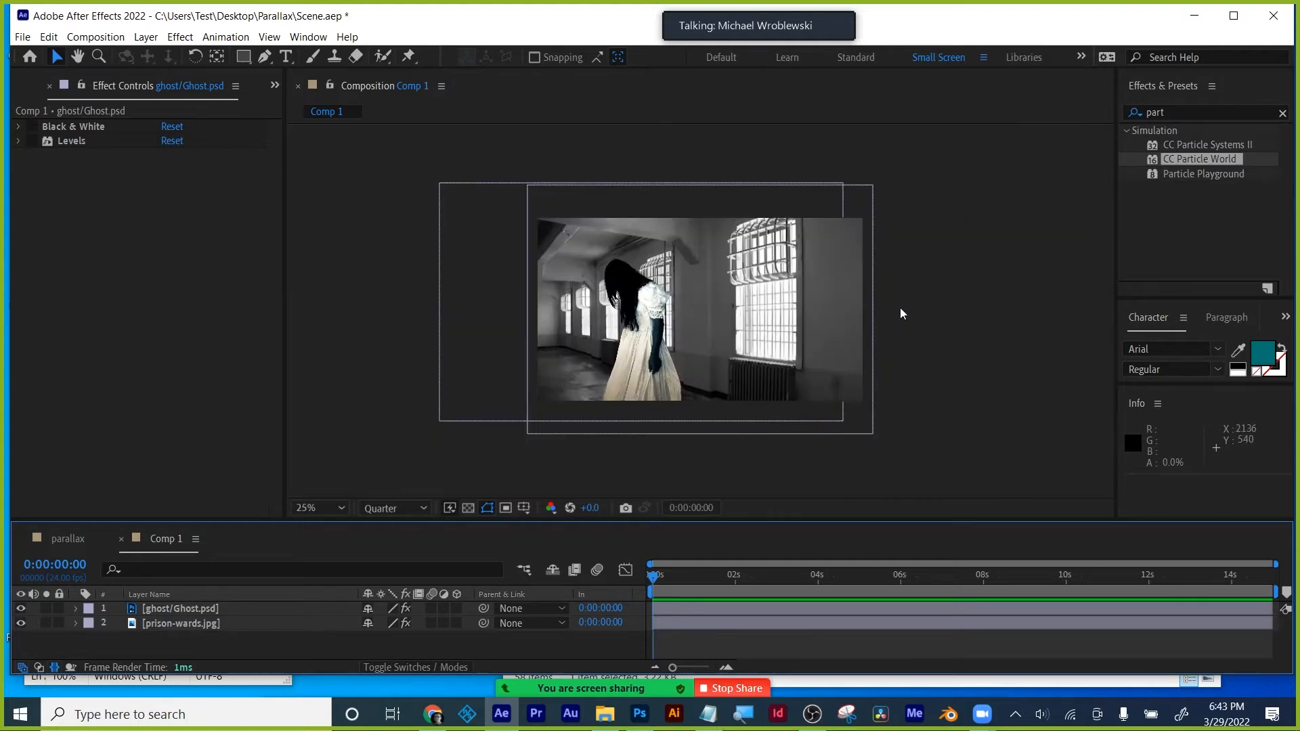
key(ctrl+0)
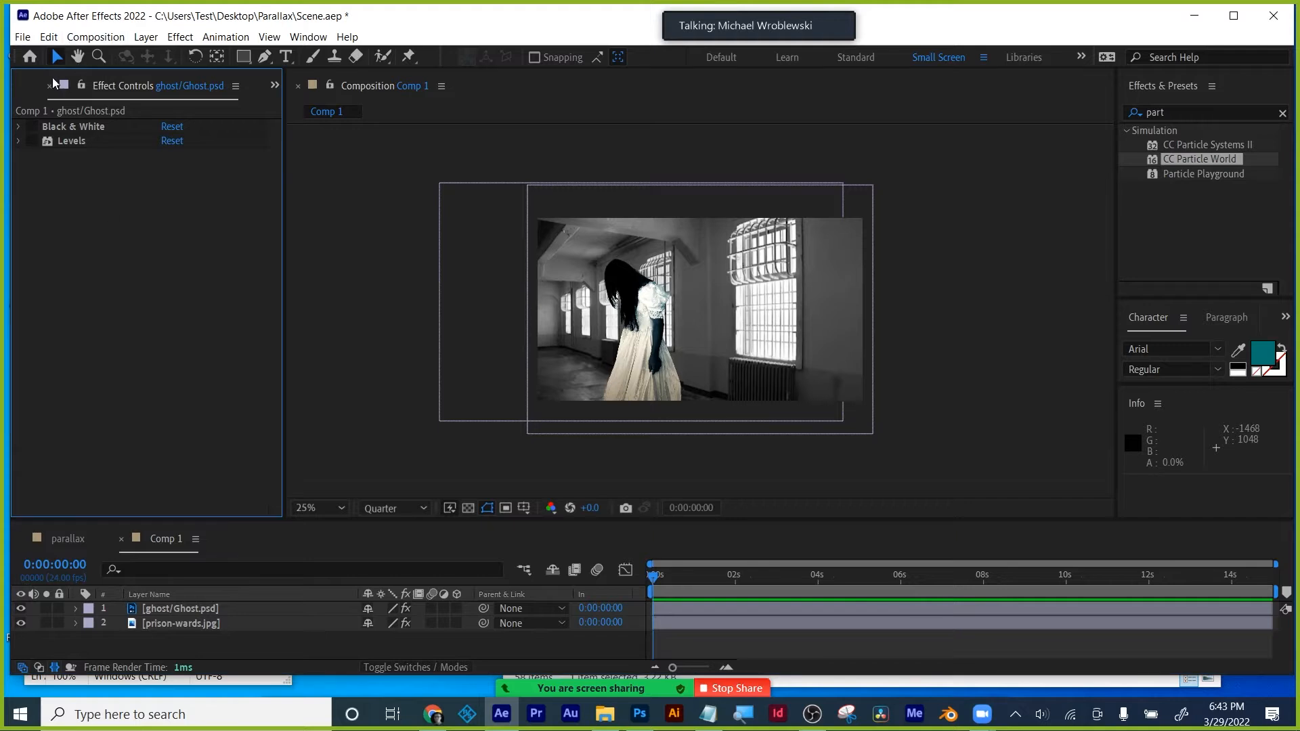
click(51, 244)
drag(52, 242, 139, 607)
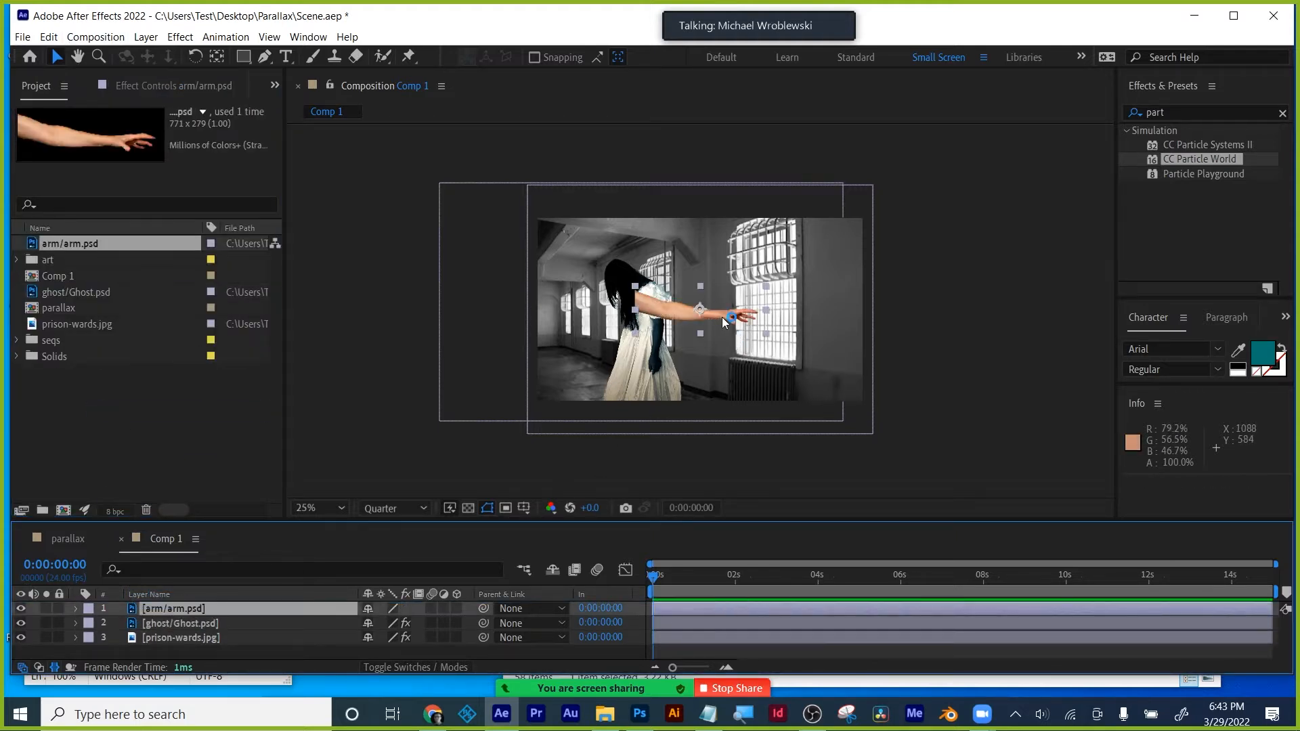
- Mirror arm.psd horizontally by setting its Scale X to -100
key(s)
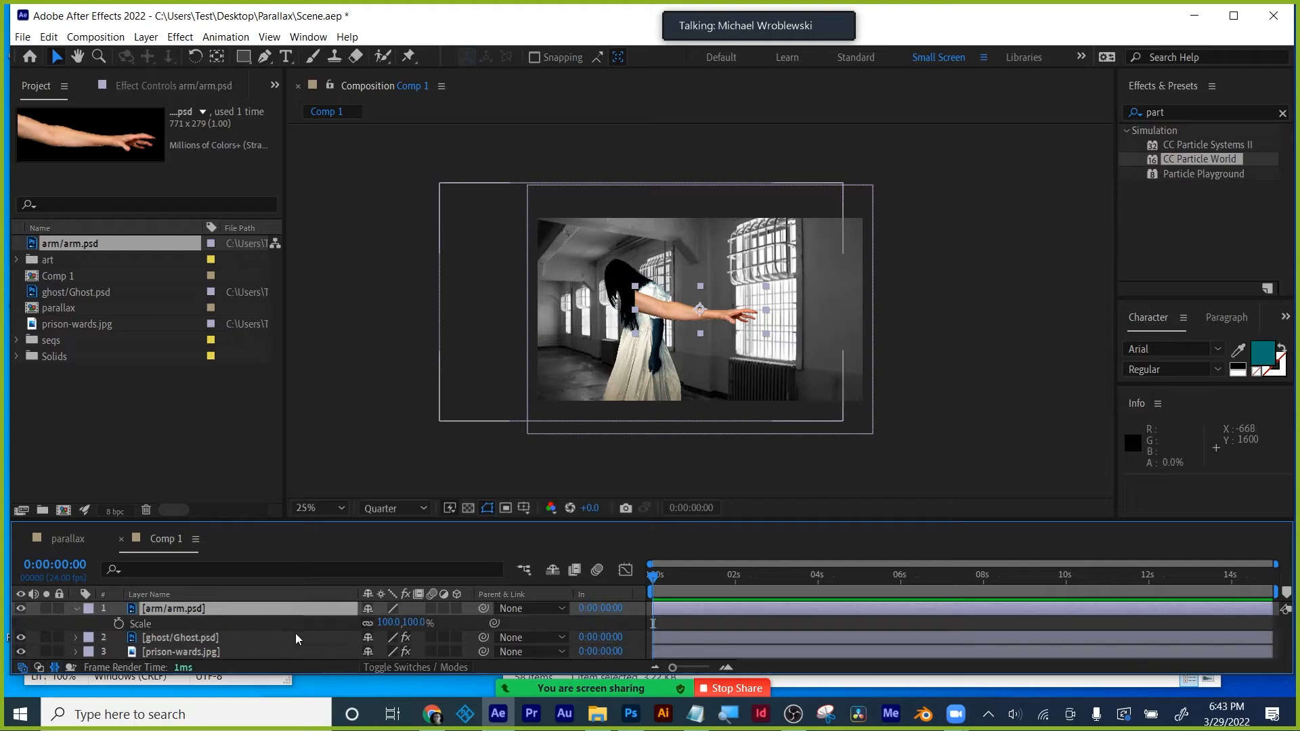
click(386, 623)
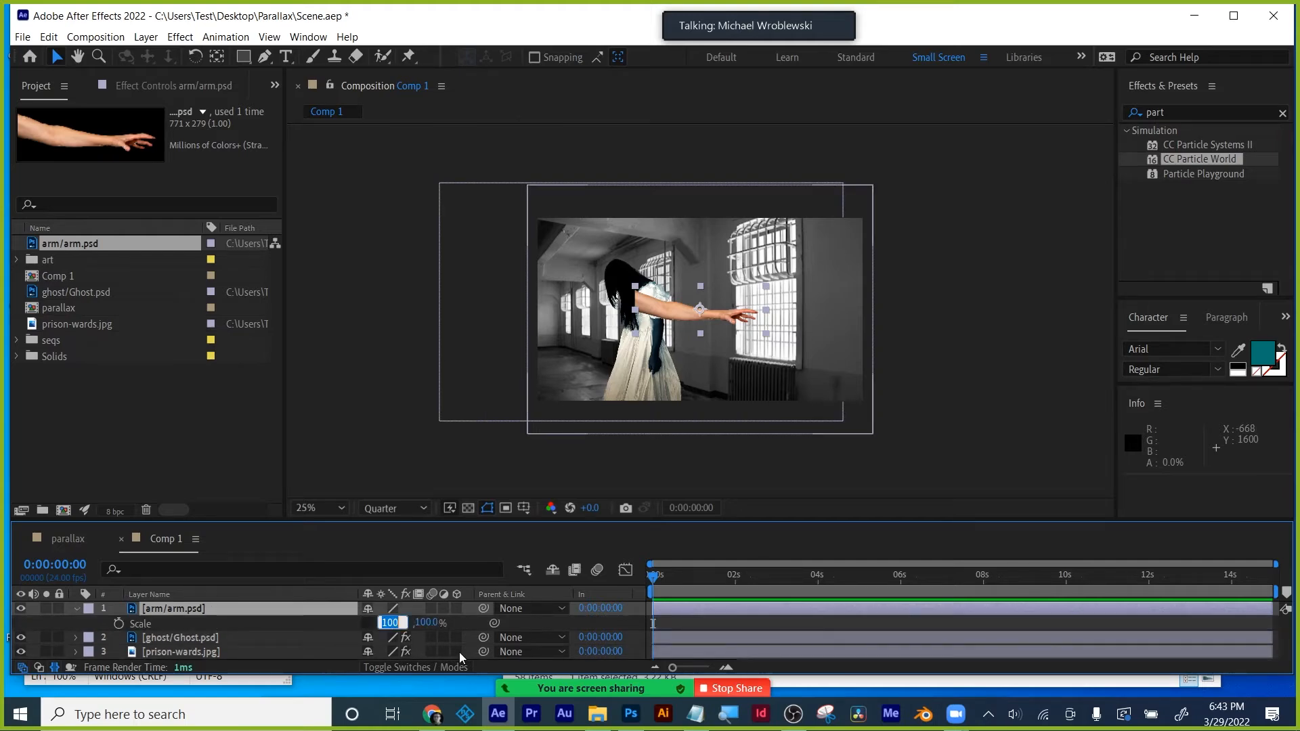
text(-100)
key(Return)
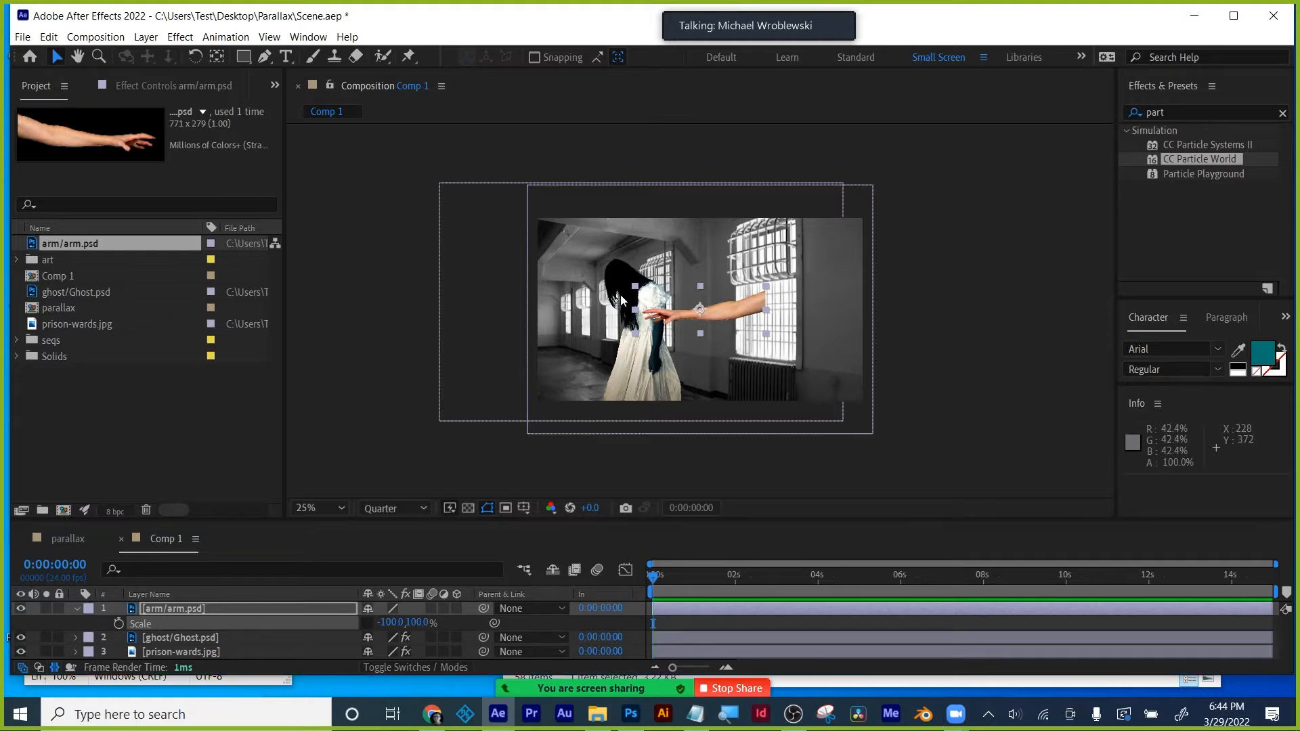
- Move the arm to 724, 268 over the ghost's head and paste the copied effects onto it
drag(706, 316, 662, 269)
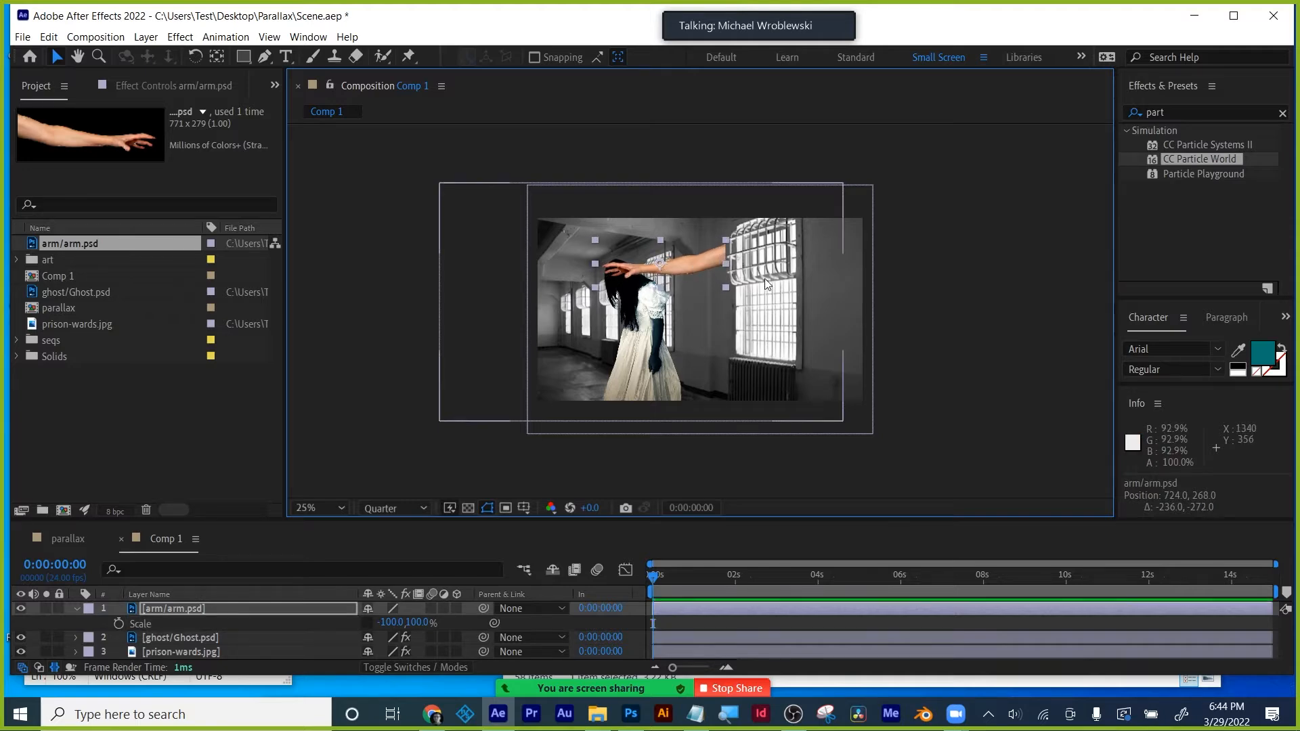
key(period)
key(period)
click(177, 606)
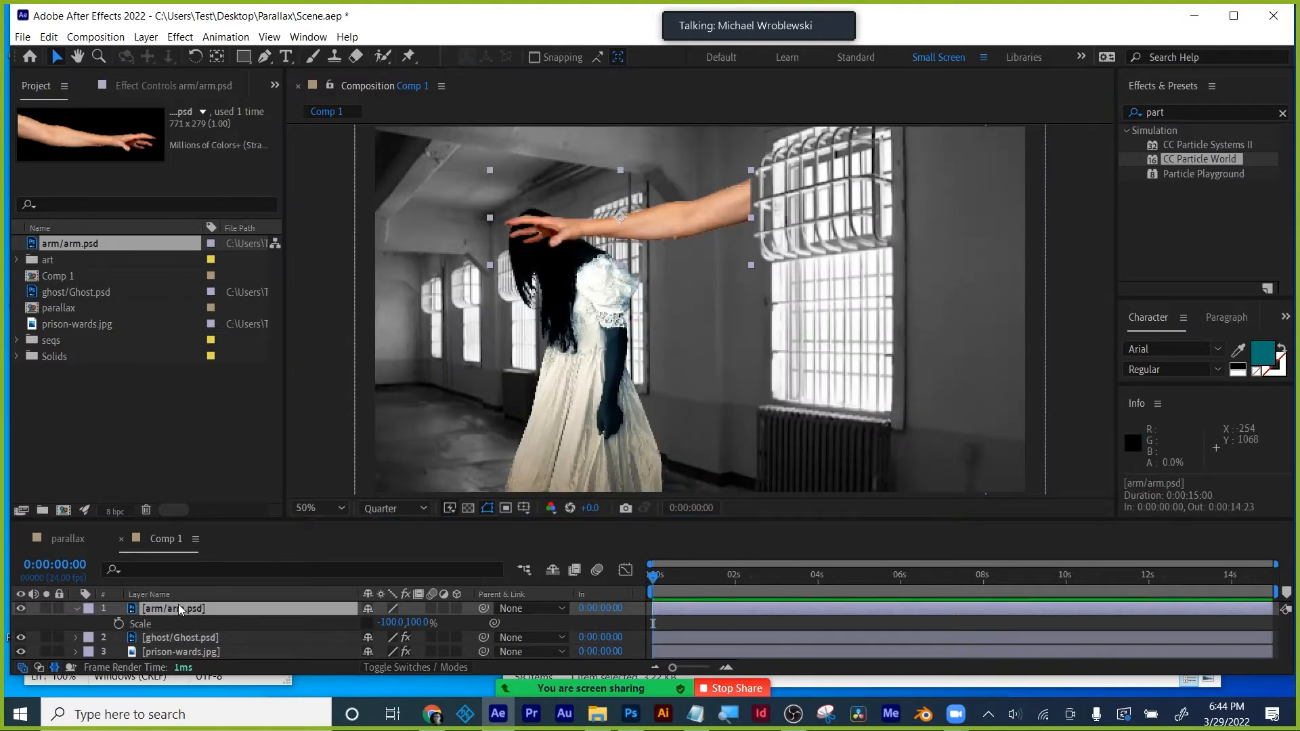
key(ctrl+v)
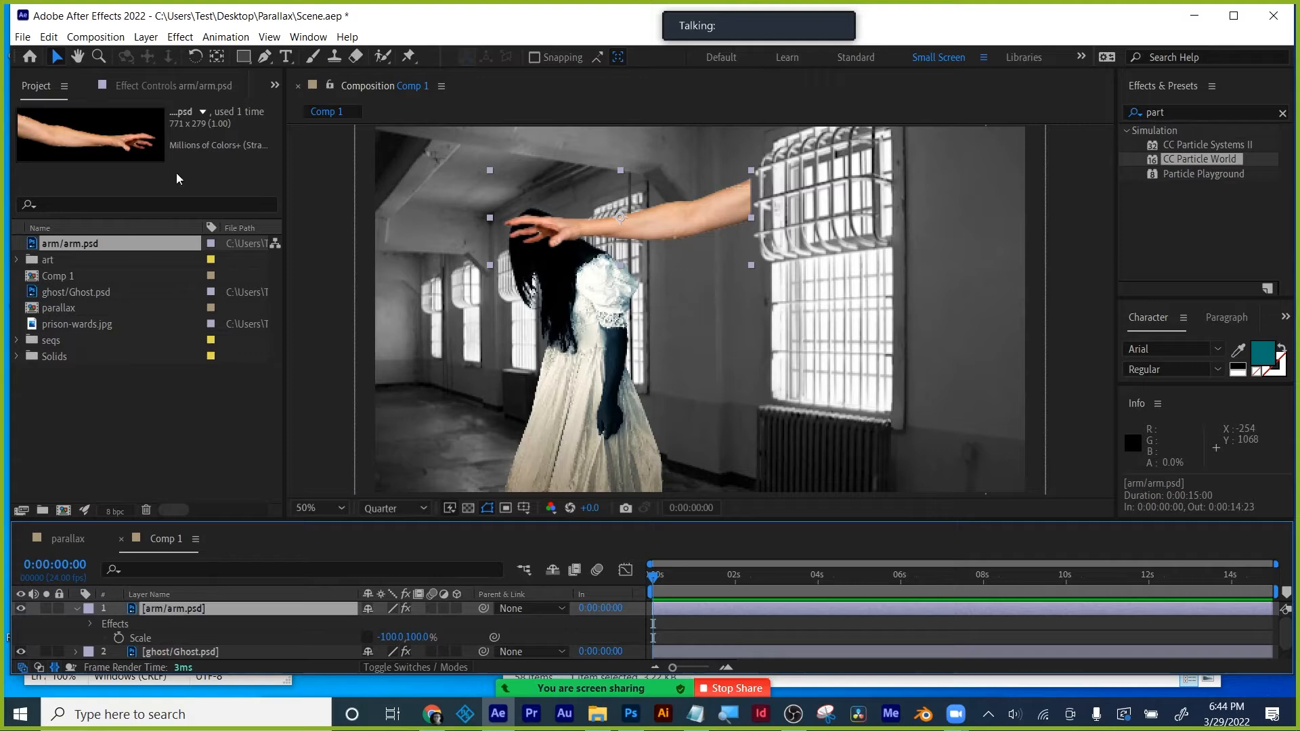
- Darken the arm with Levels Output Black 0 and Gamma 0.47
click(156, 84)
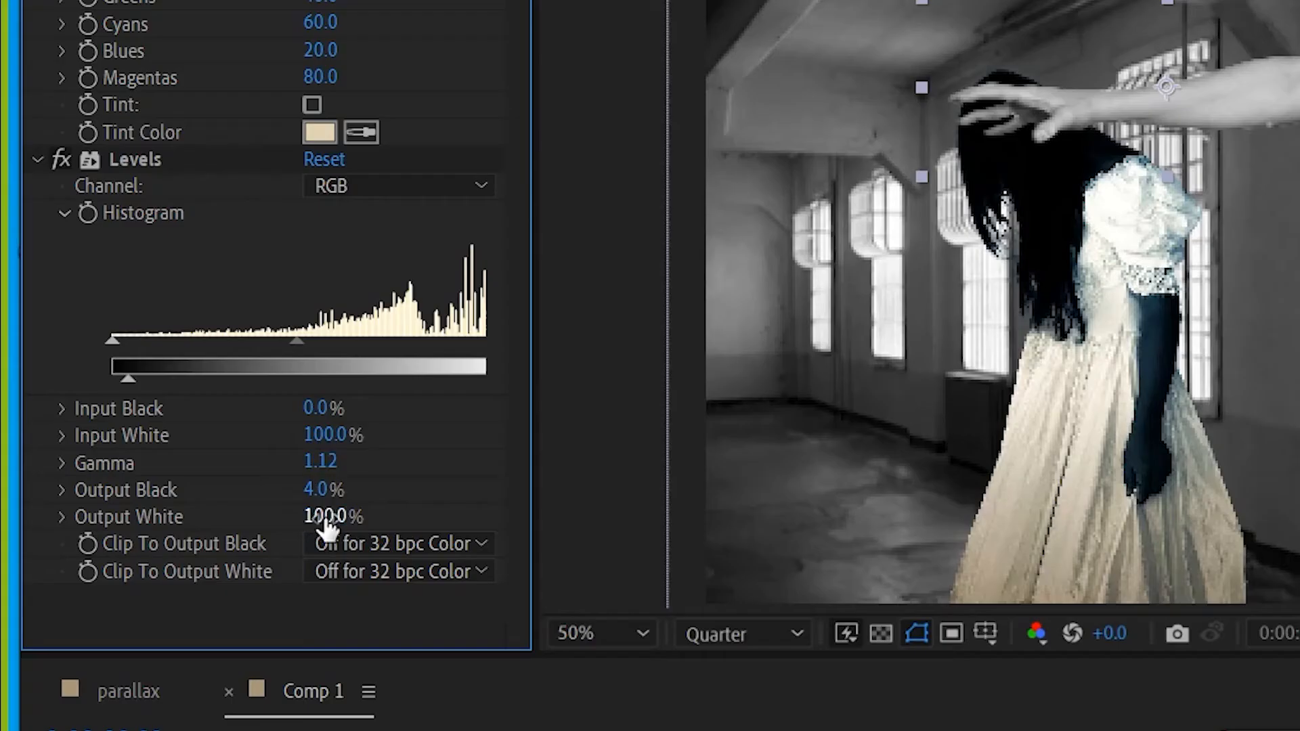
drag(322, 488, 244, 487)
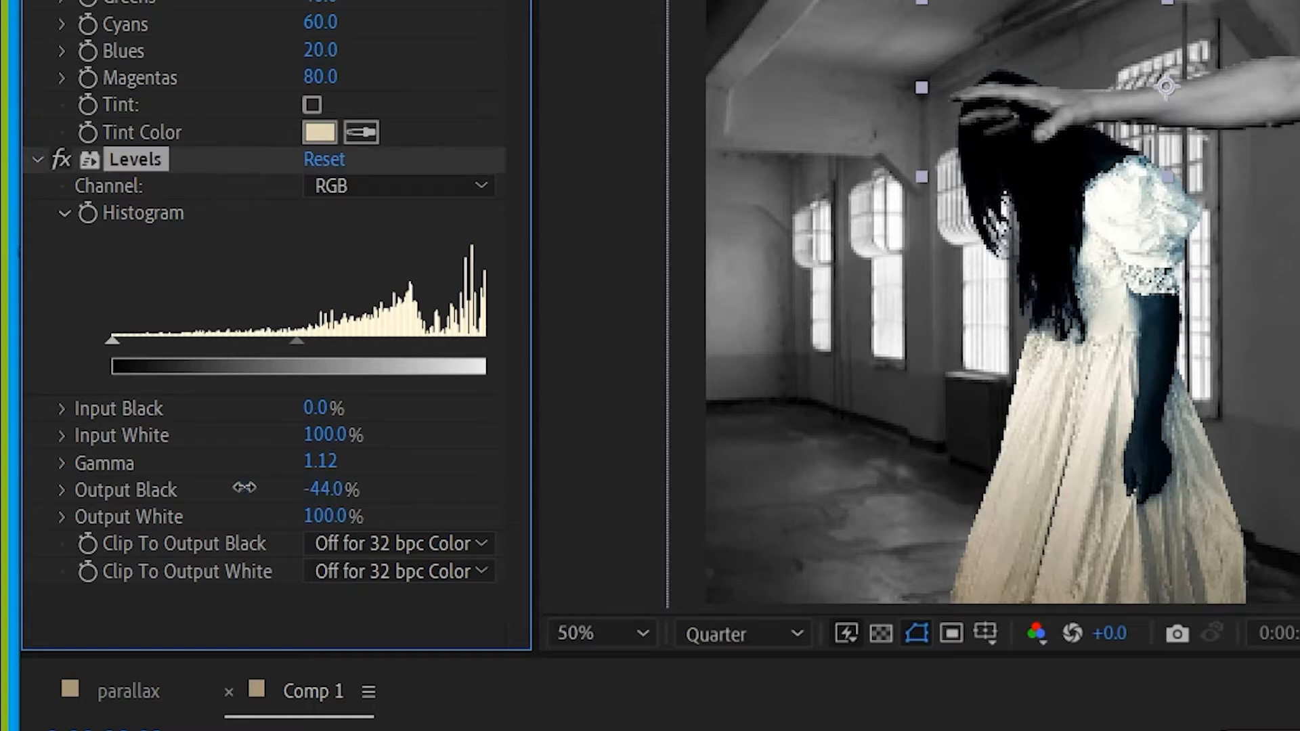
click(322, 489)
text(0)
key(Return)
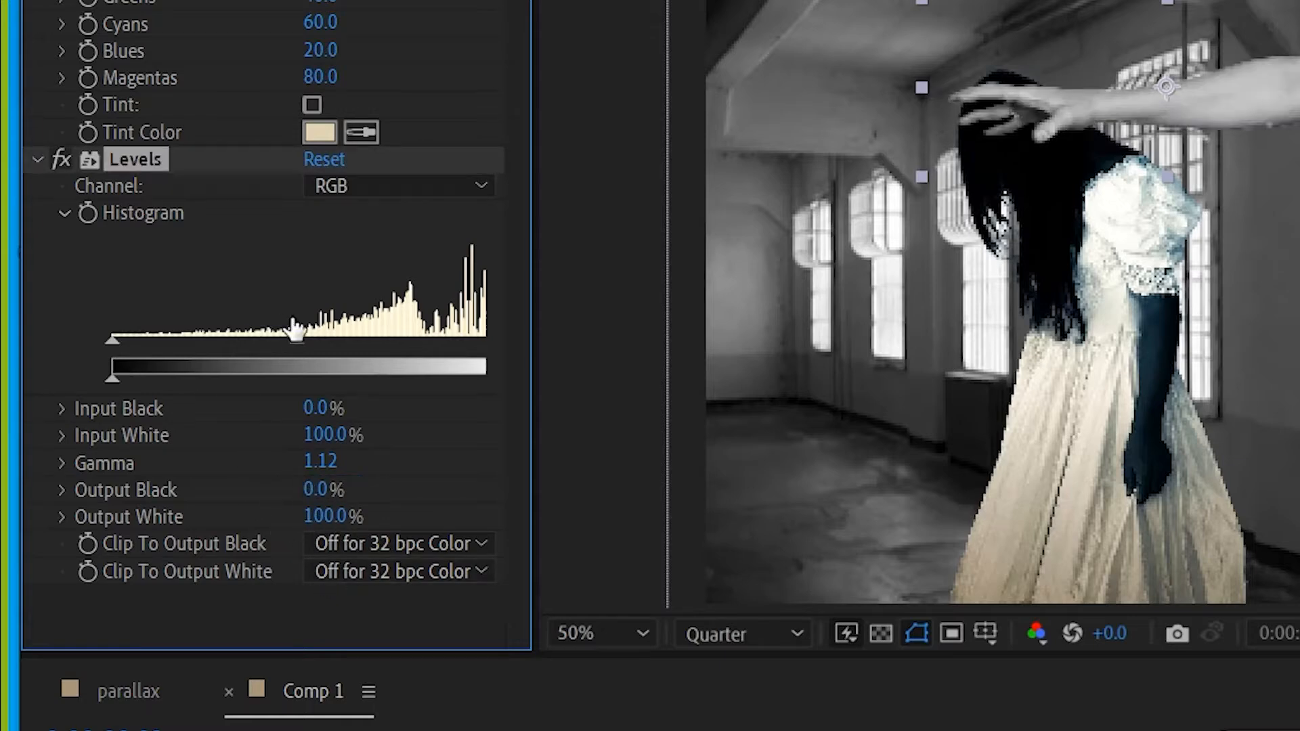
drag(299, 341, 404, 347)
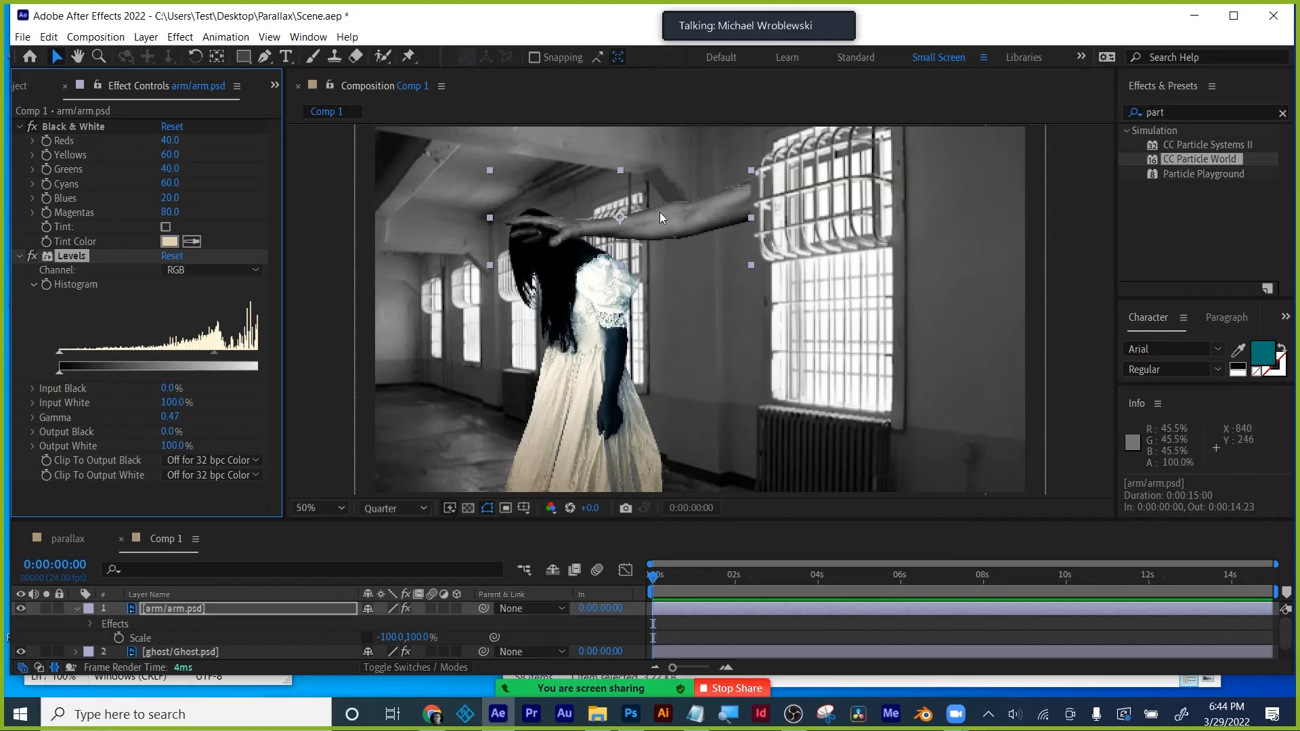
- Move the ghost left to 312, 498 beneath the hand and show layer source names
drag(609, 352, 486, 373)
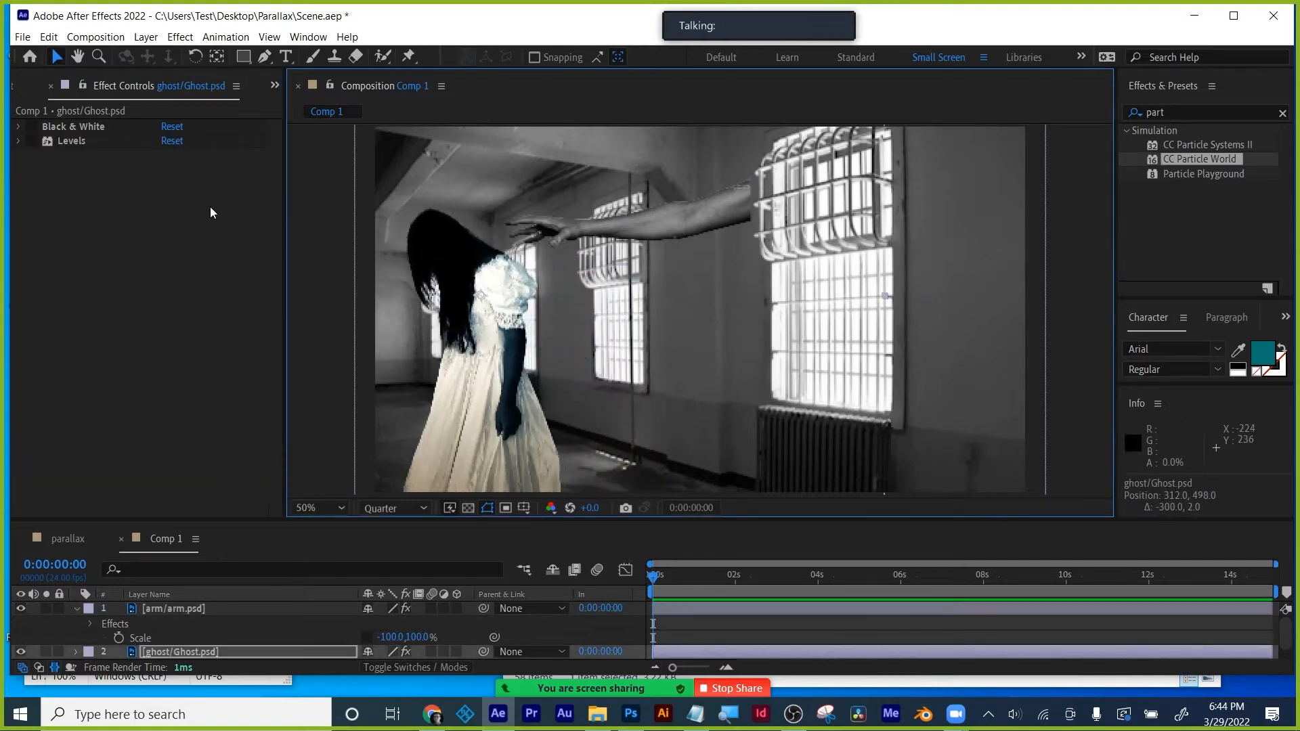
click(162, 595)
click(169, 609)
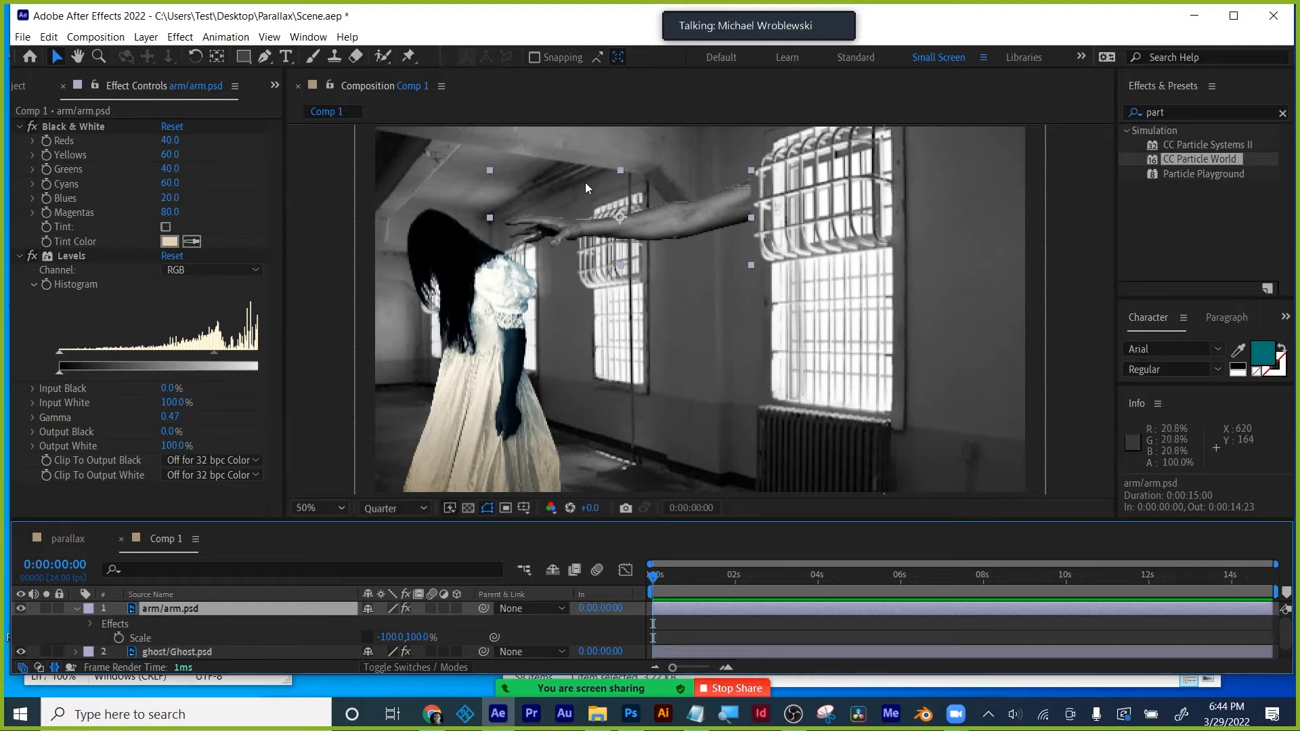
- Keyframe the arm's Position at frame 20 at 724, 268
key(p)
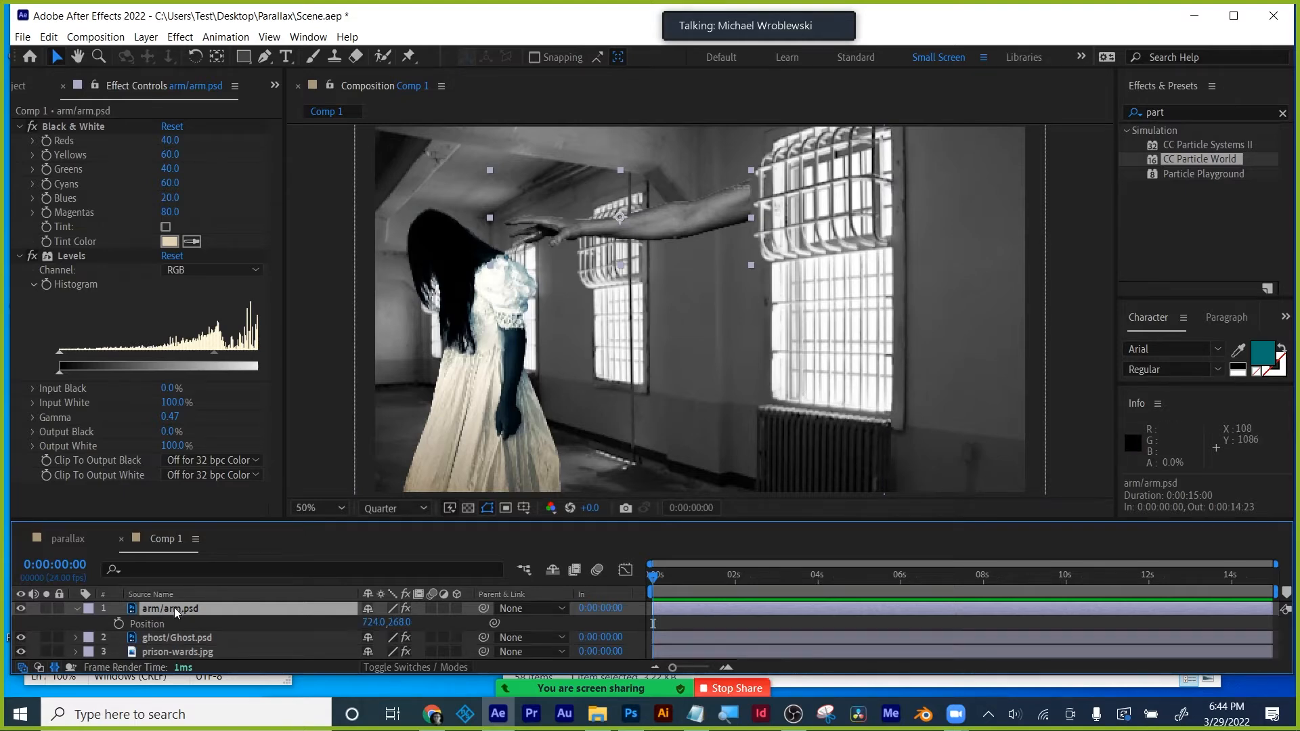
click(118, 623)
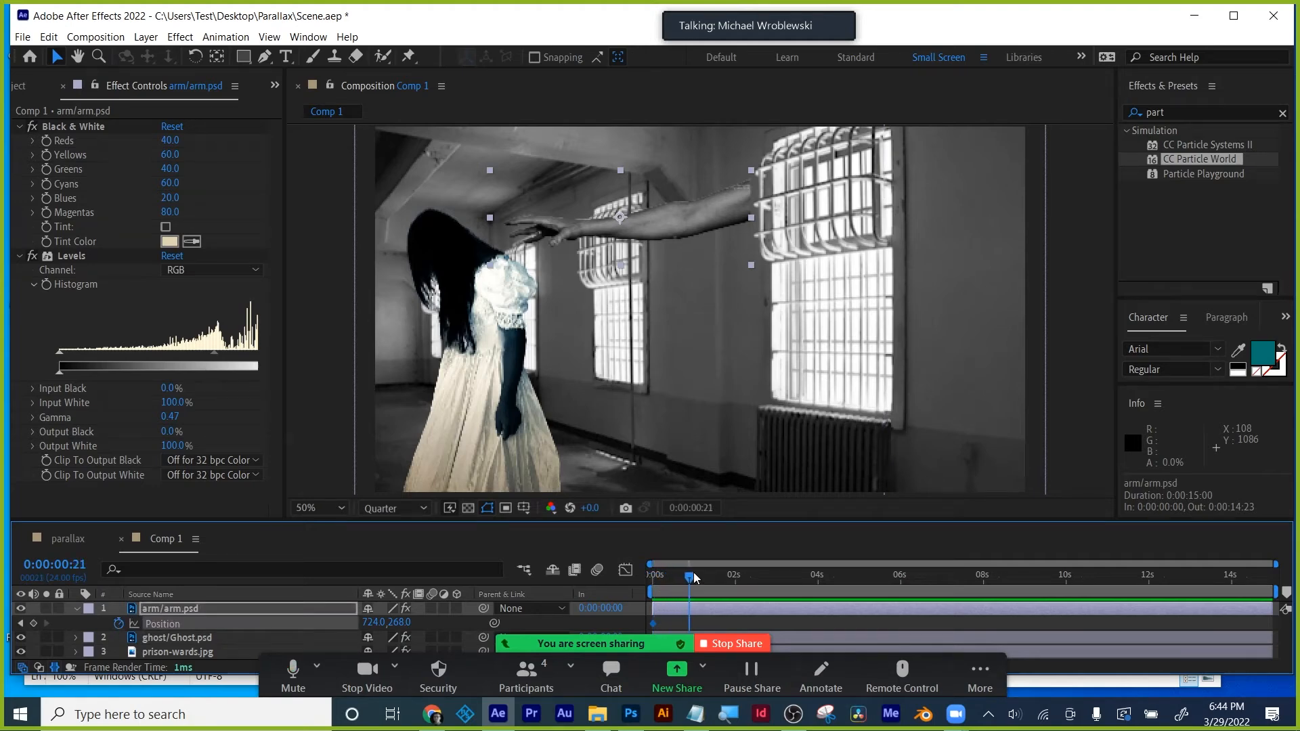
drag(693, 577, 691, 578)
click(33, 623)
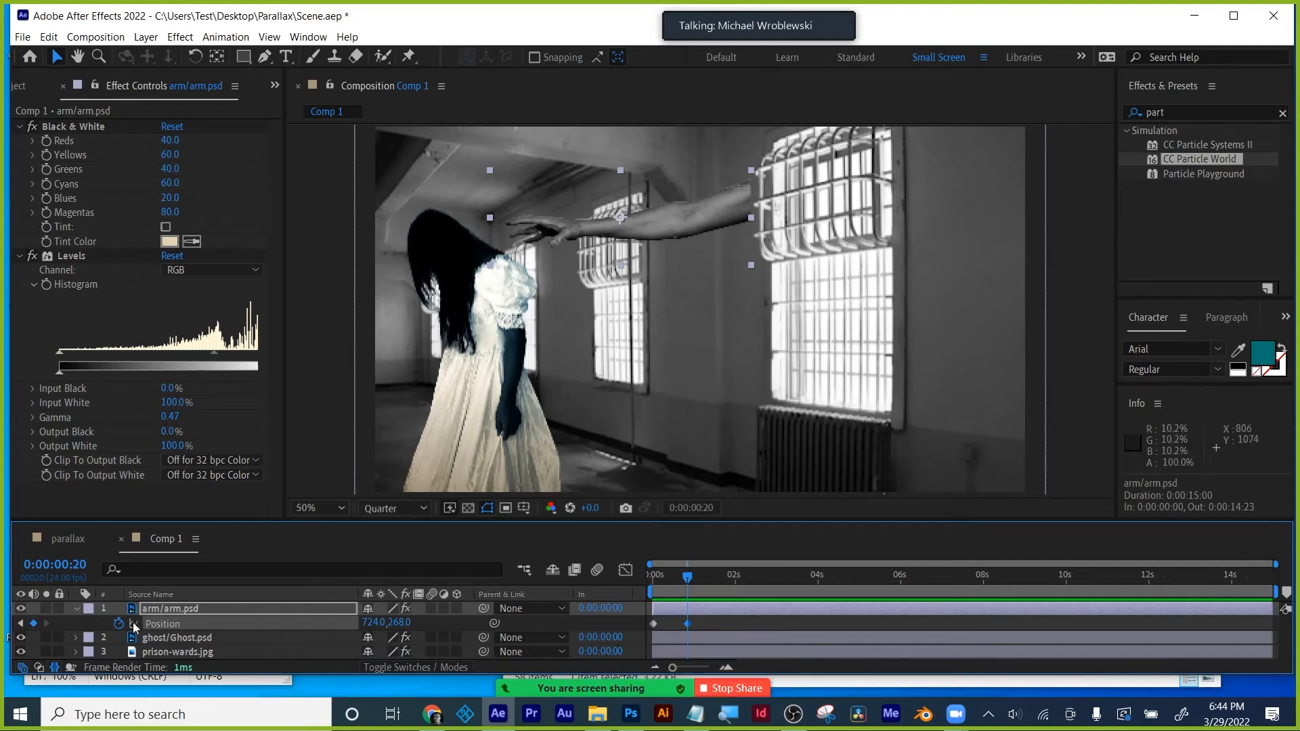
- At frame 0, push the arm's Position X to 1413 into the wall and preview the slide
click(21, 623)
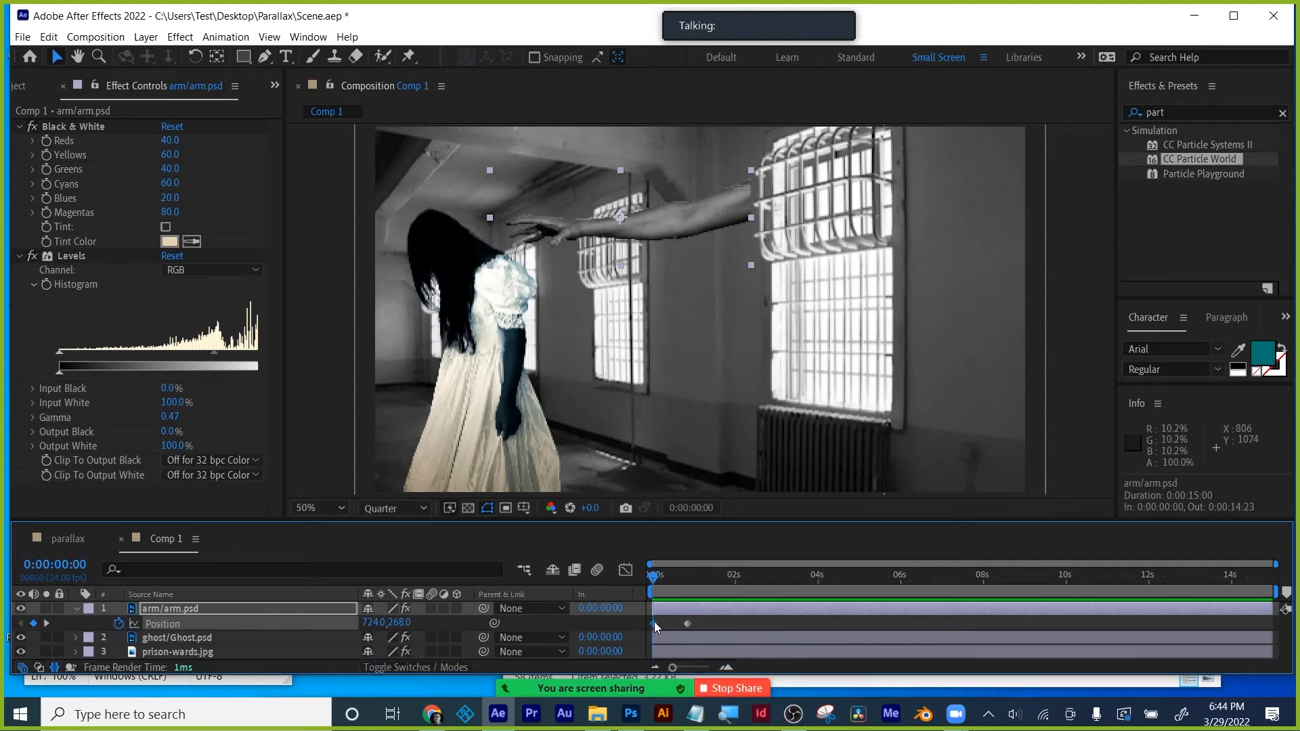
click(653, 622)
drag(377, 628, 956, 620)
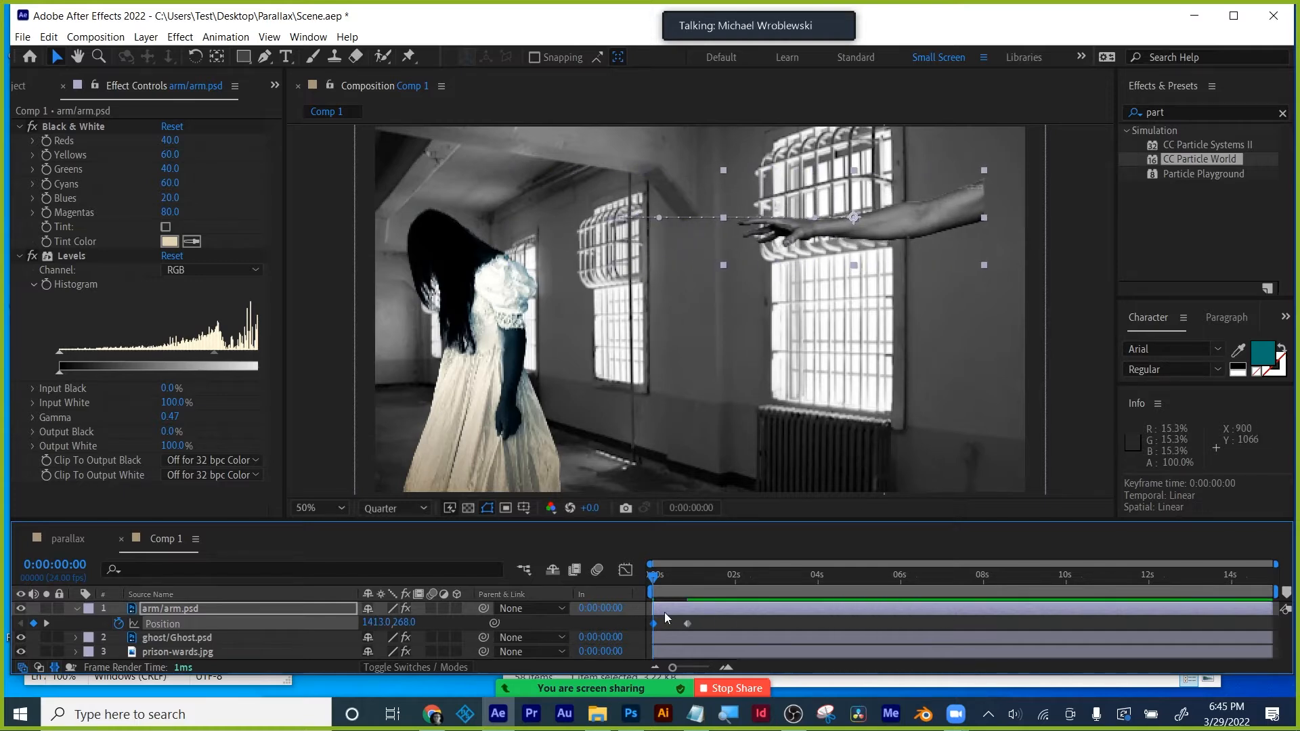
mouse_move(657, 580)
mouse_down()
mouse_move(707, 576)
mouse_move(654, 572)
mouse_move(671, 573)
mouse_up()
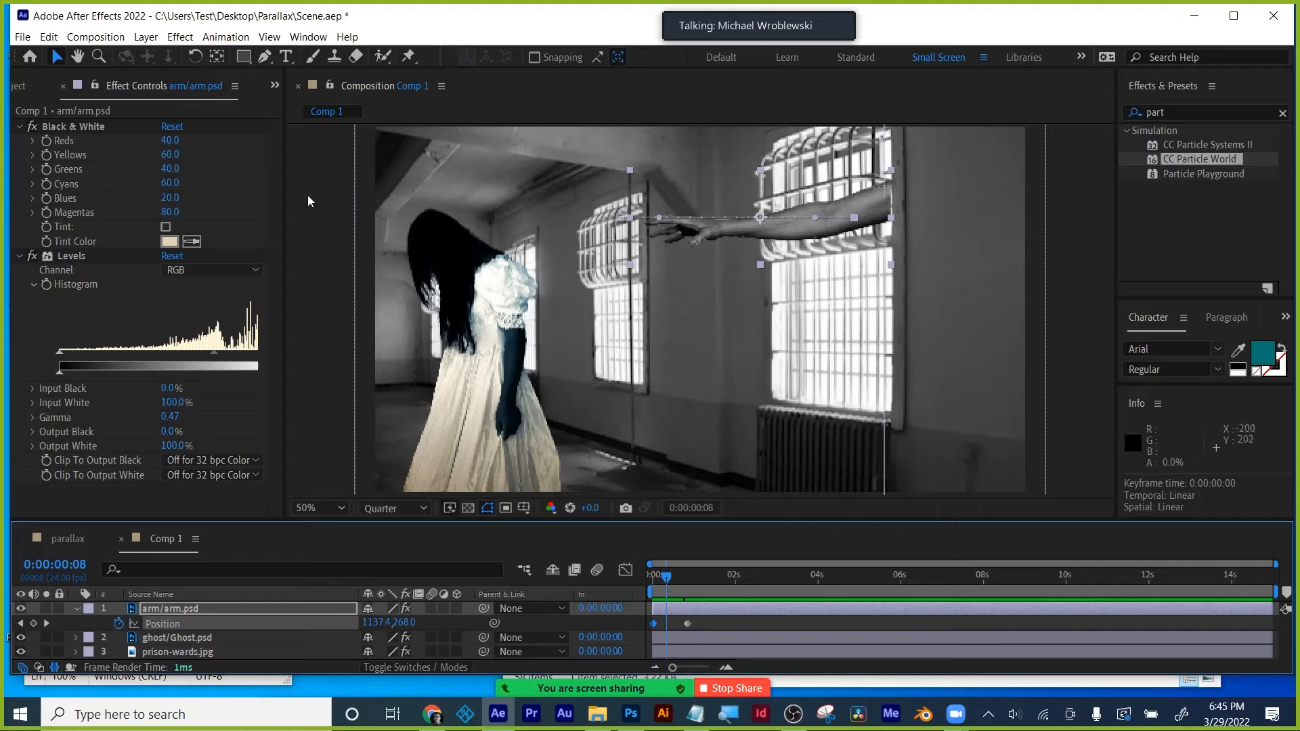
click(170, 610)
click(264, 56)
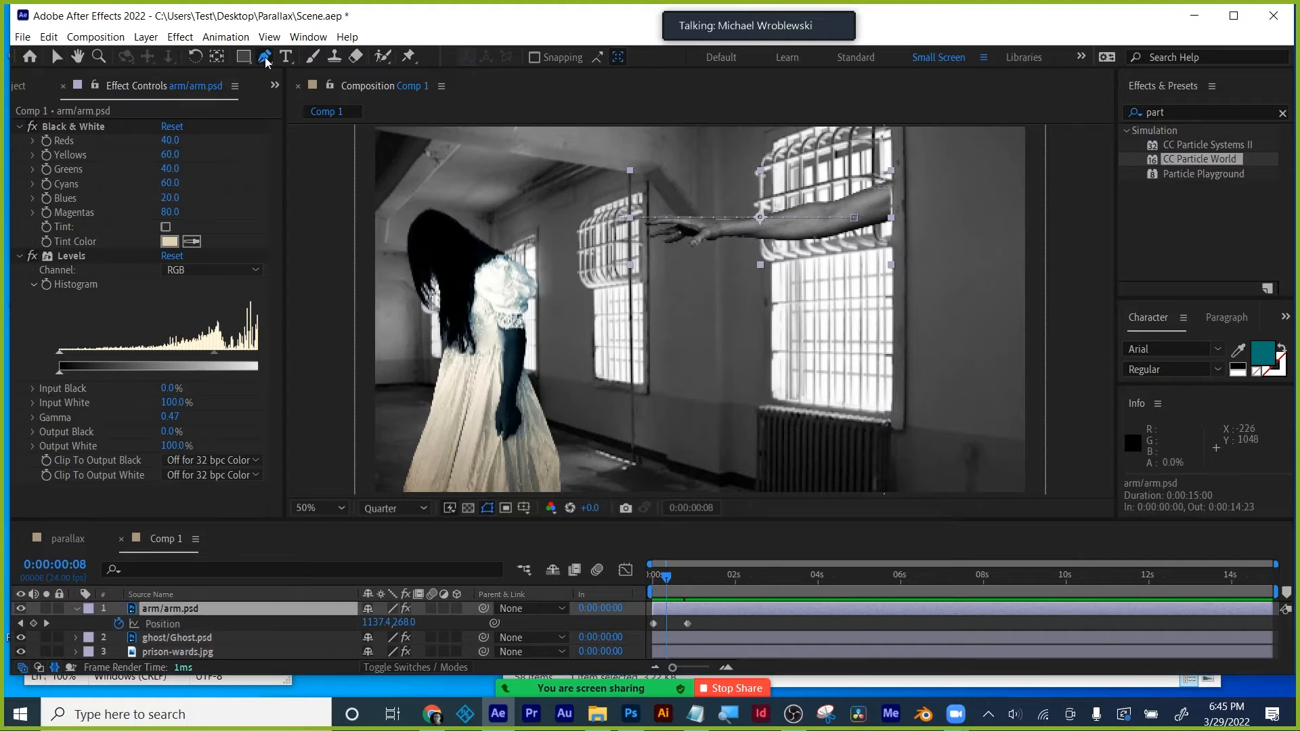
- Draw a four-point mask on the arm and set its mode to Subtract
click(720, 186)
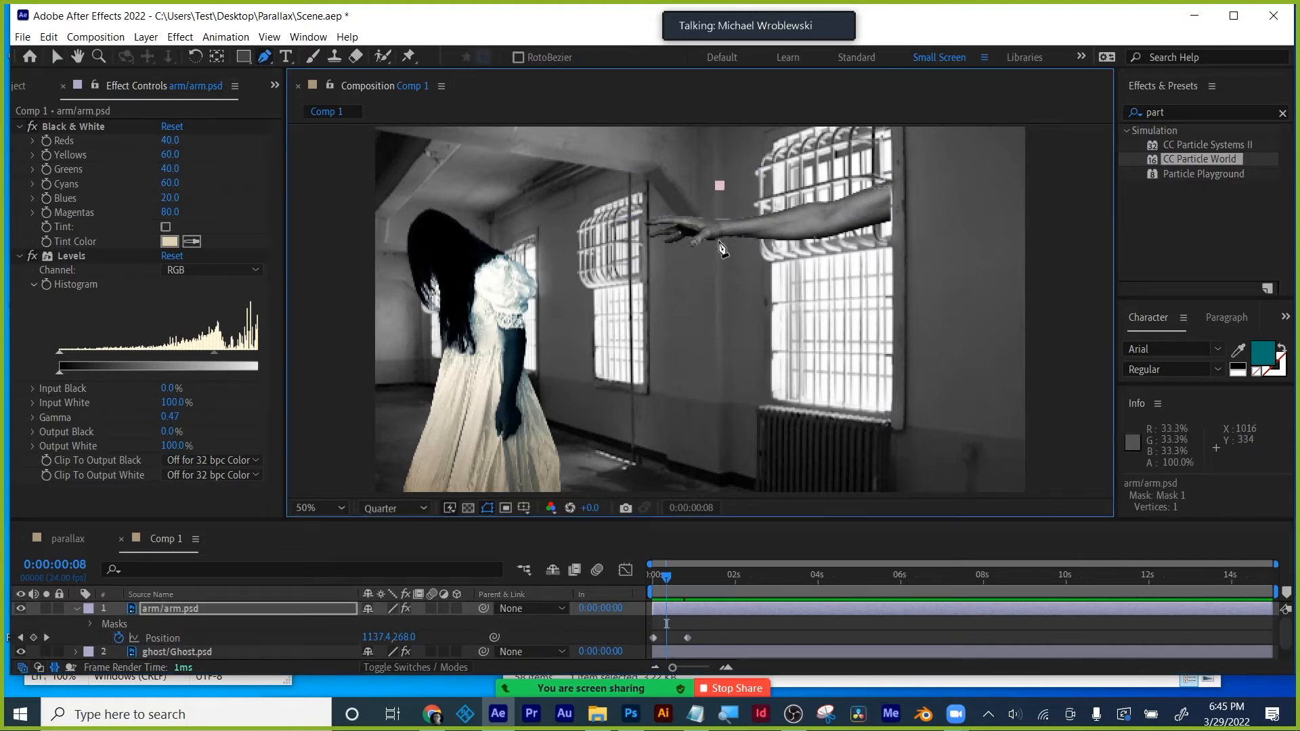
click(721, 268)
click(756, 268)
click(753, 180)
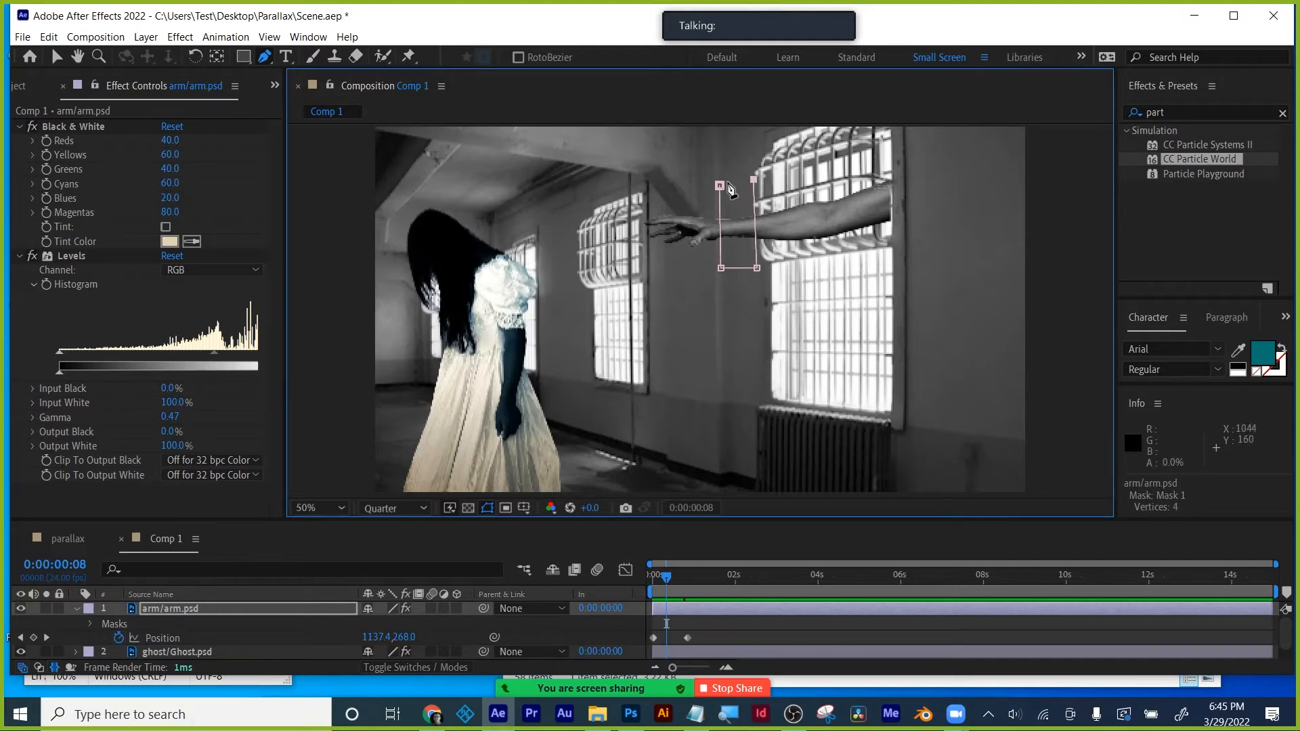
click(720, 186)
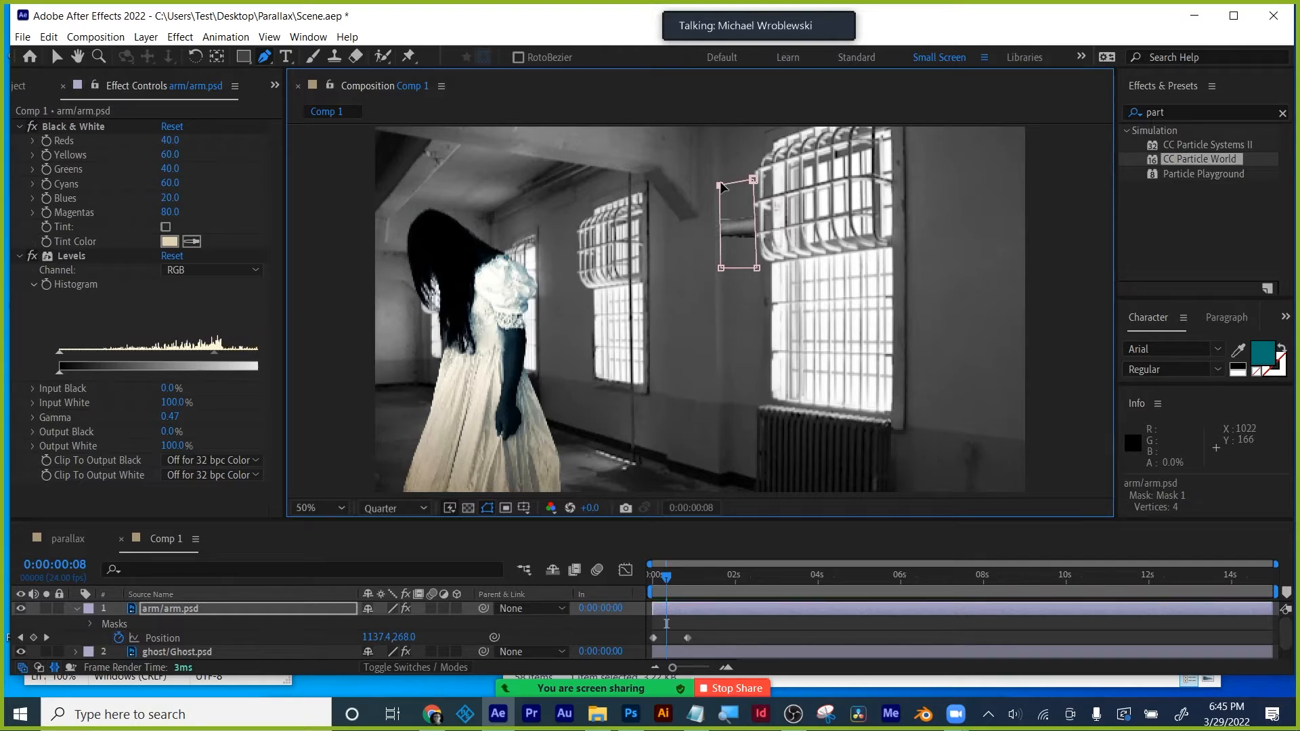
key(m)
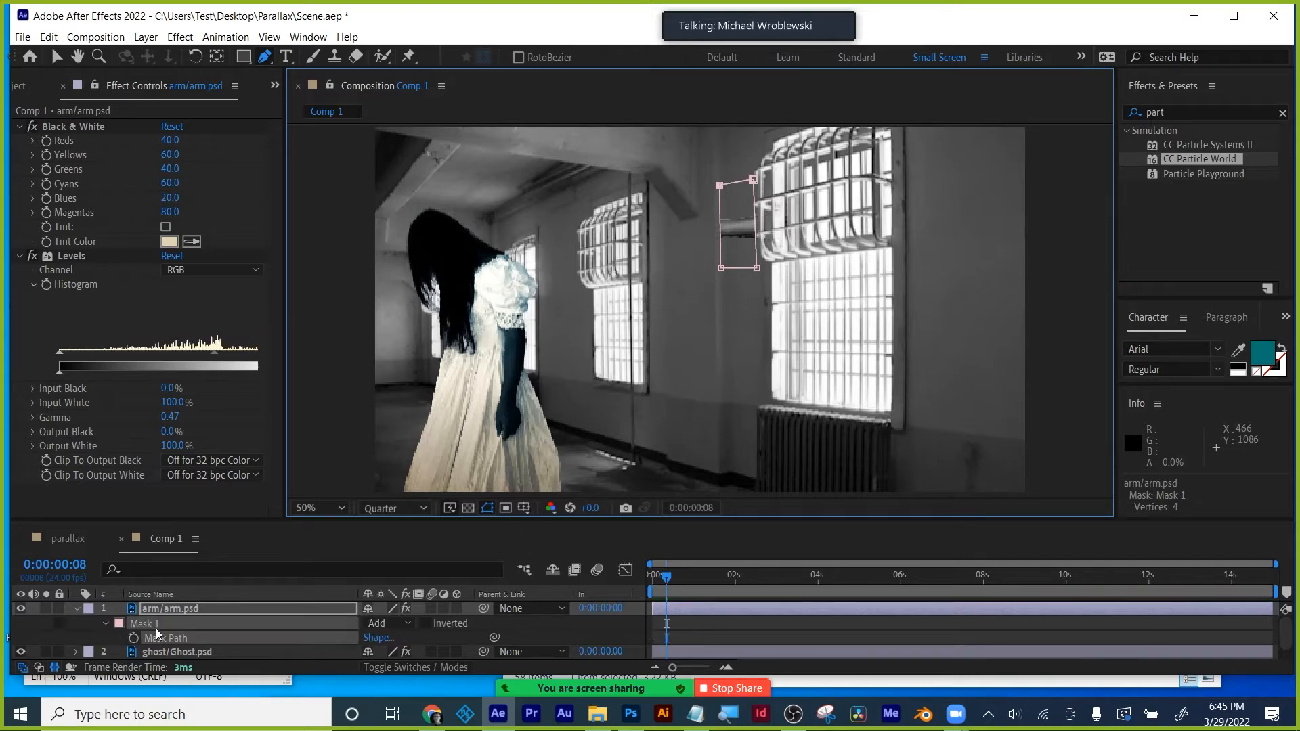
click(369, 624)
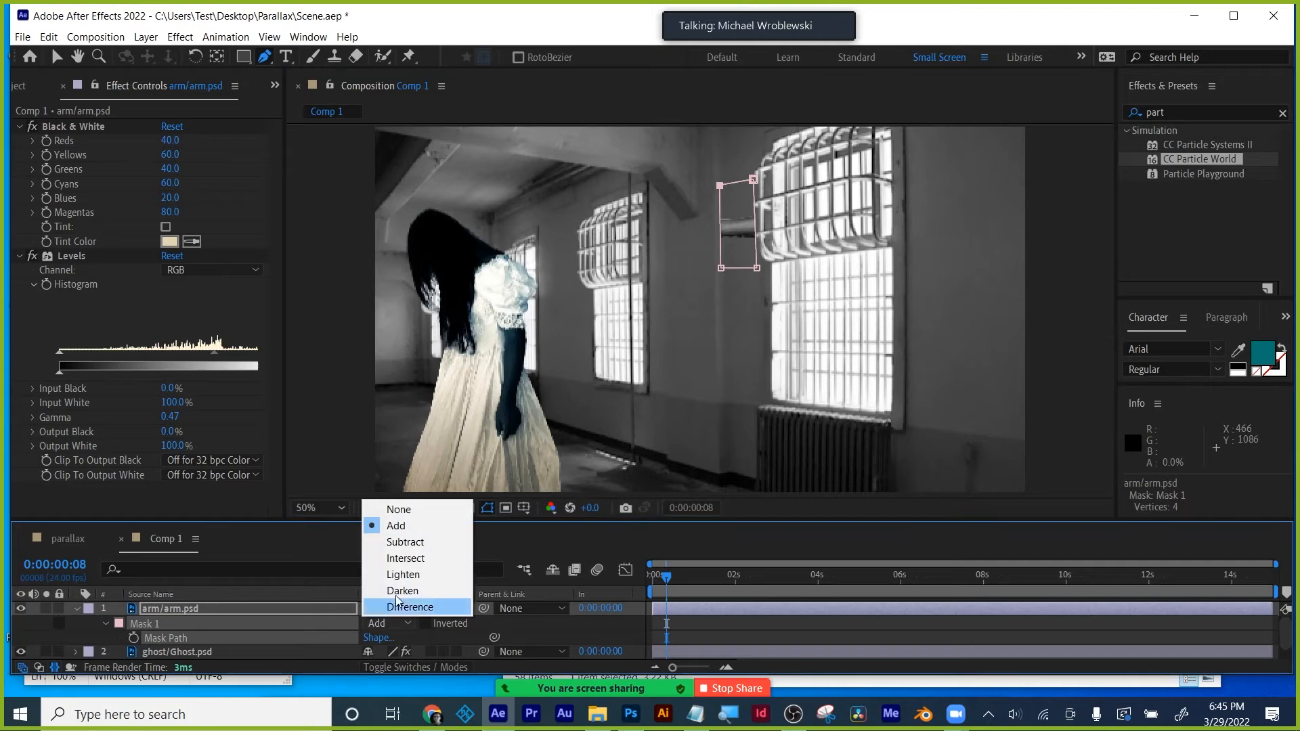
click(400, 543)
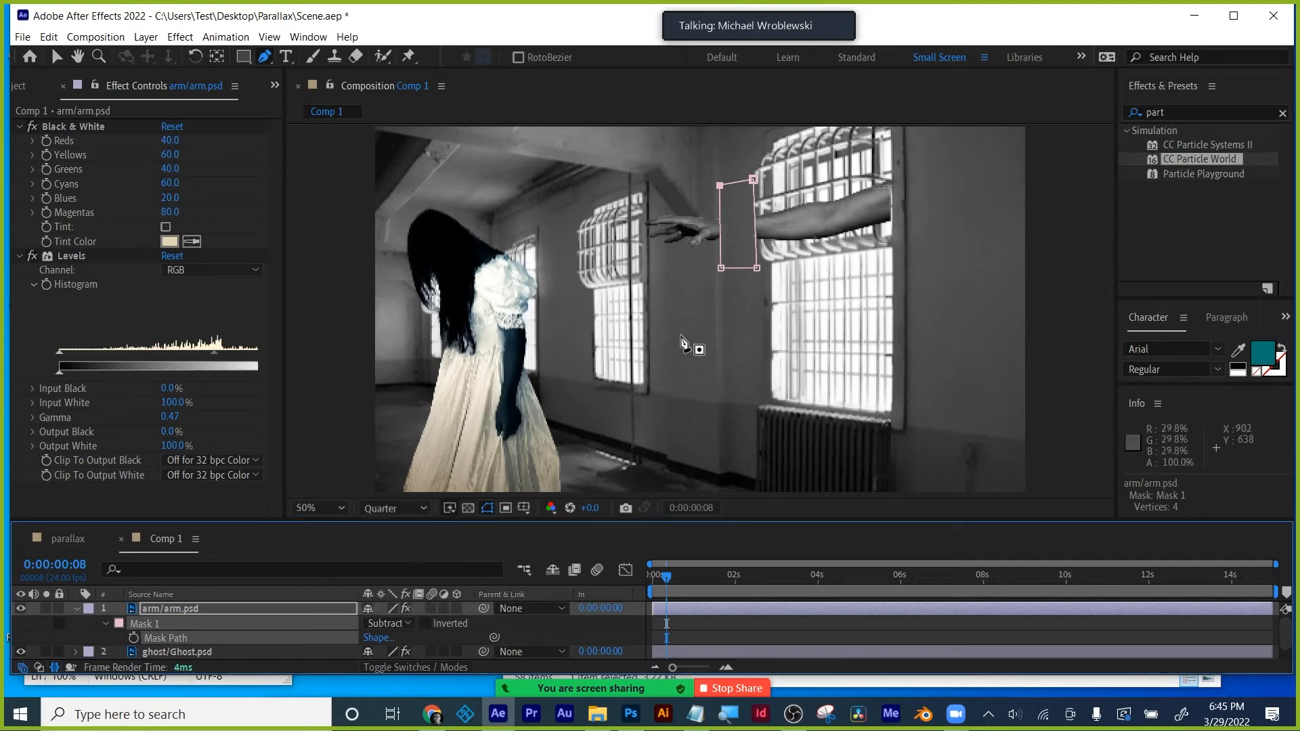
- Stretch the mask's right-hand corners over the window, then undo the mask edits
drag(753, 177, 941, 166)
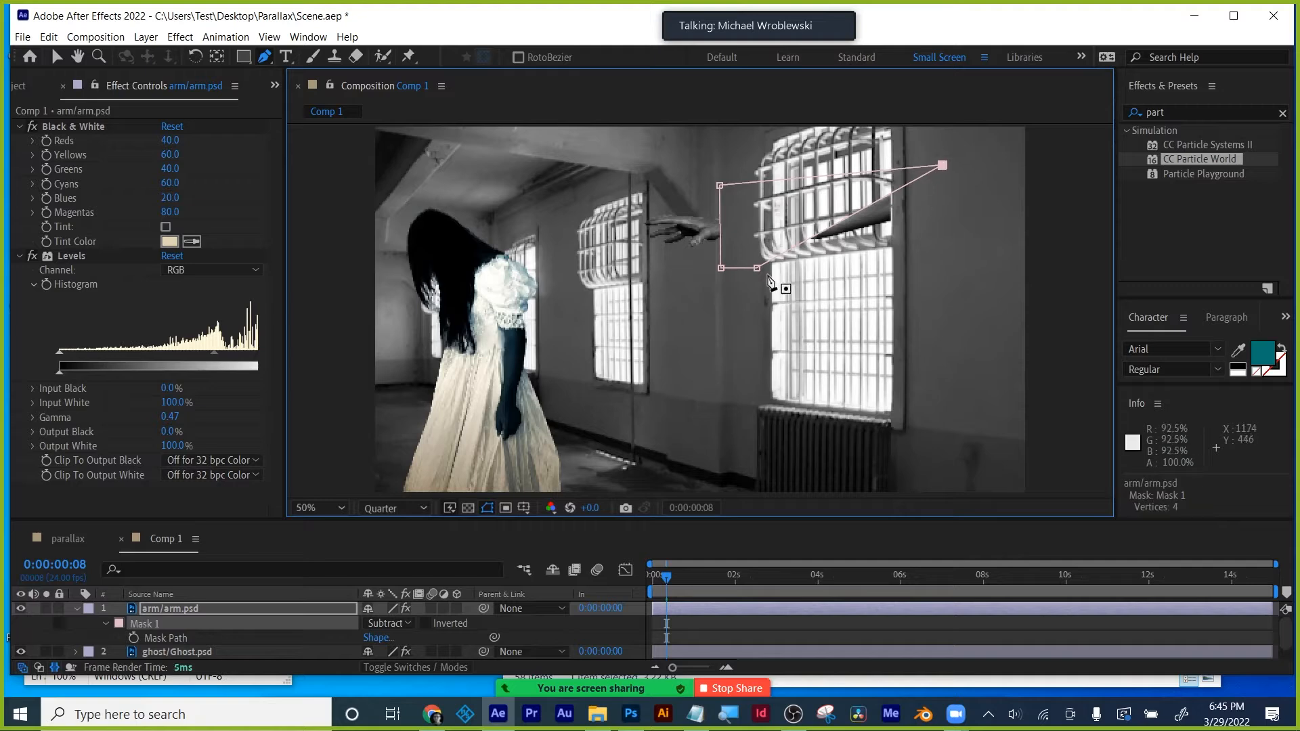
drag(756, 268, 938, 268)
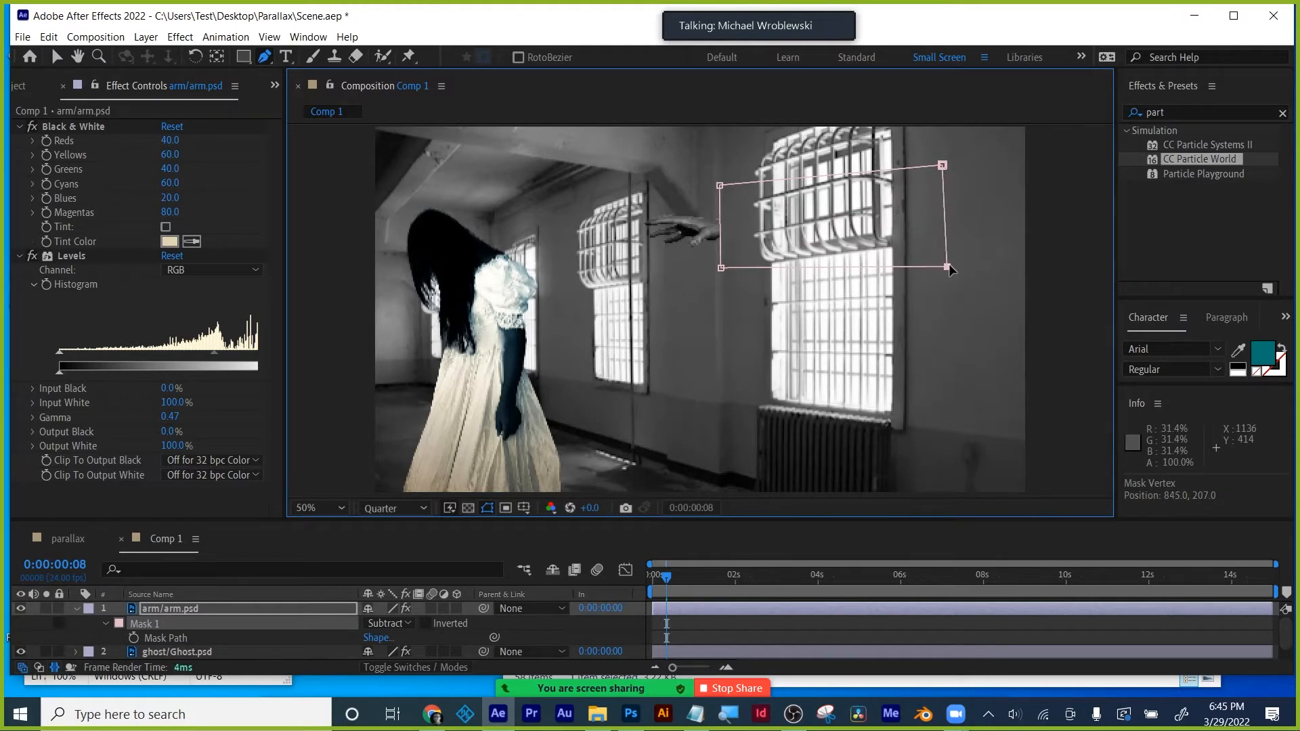
drag(667, 577, 648, 581)
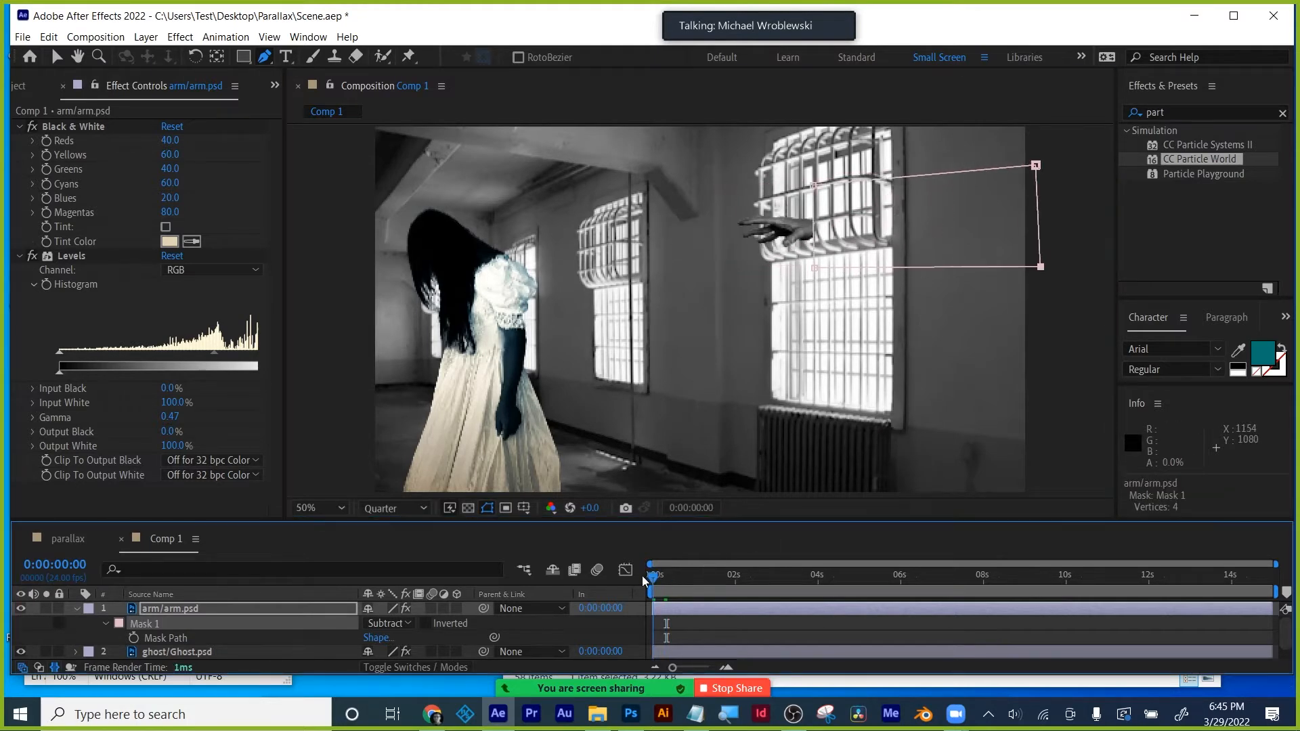
click(667, 575)
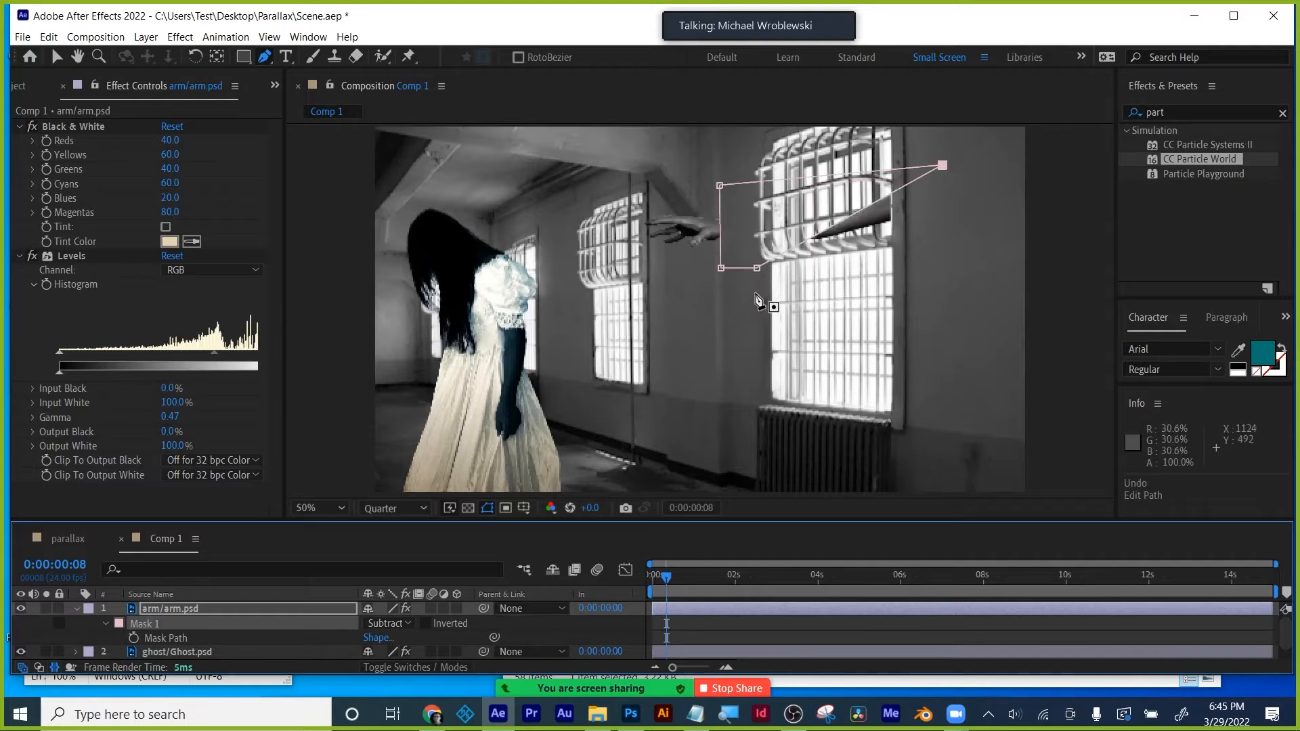
key(ctrl+z)
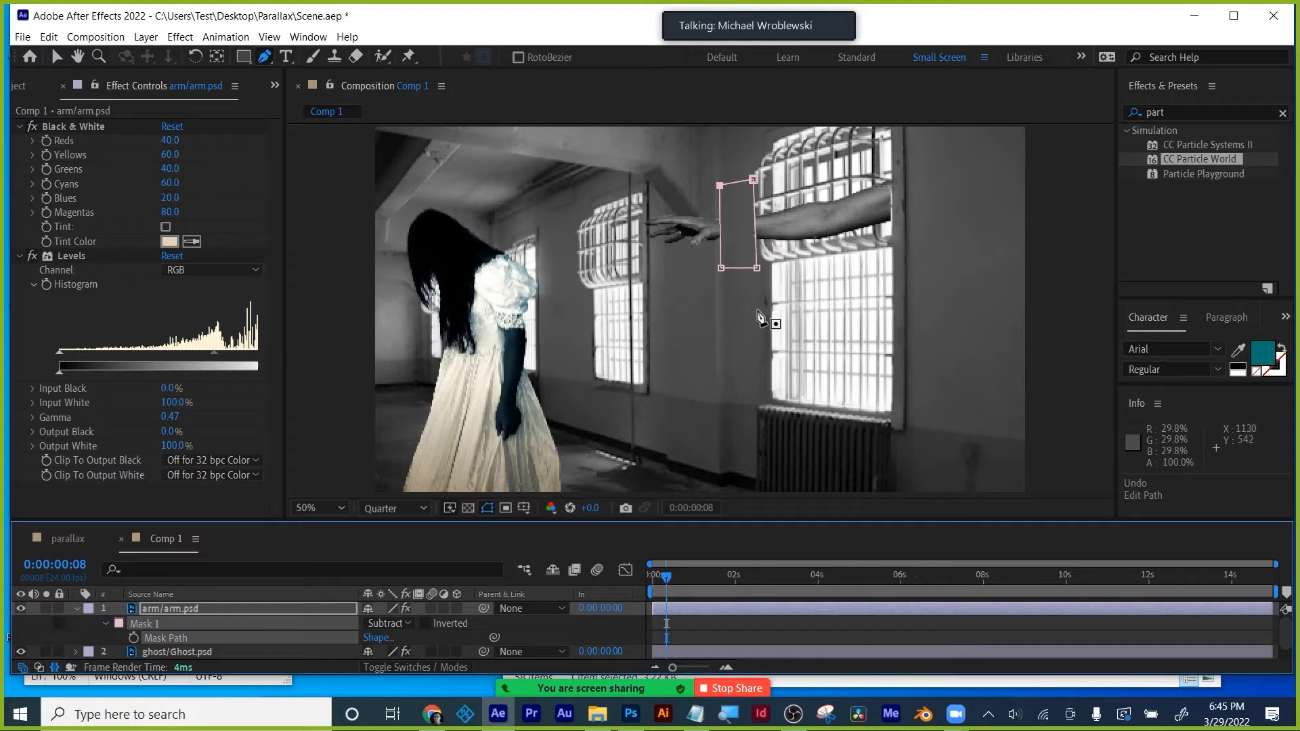
key(ctrl+z)
key(ctrl+z)
key(ctrl+z)
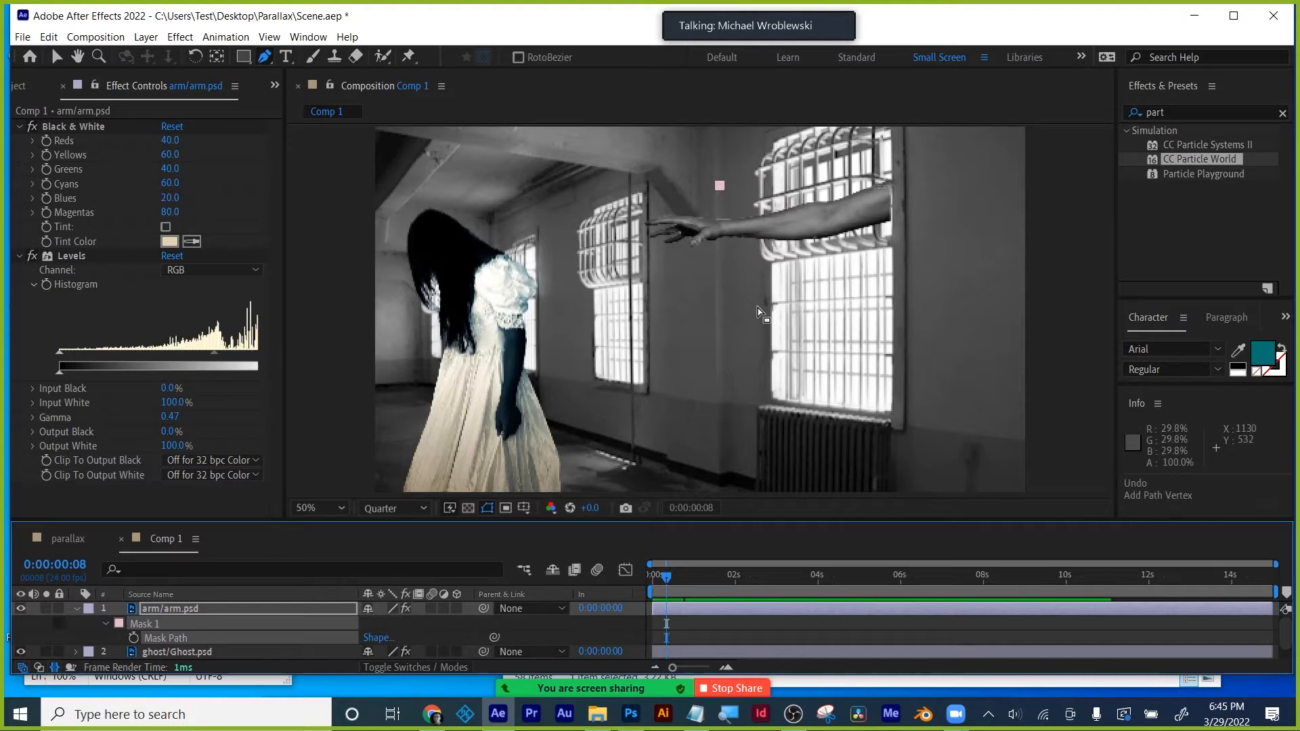
- Pre-compose the arm layer as 'arm pc', moving all attributes into the new composition
right_click(164, 608)
click(213, 528)
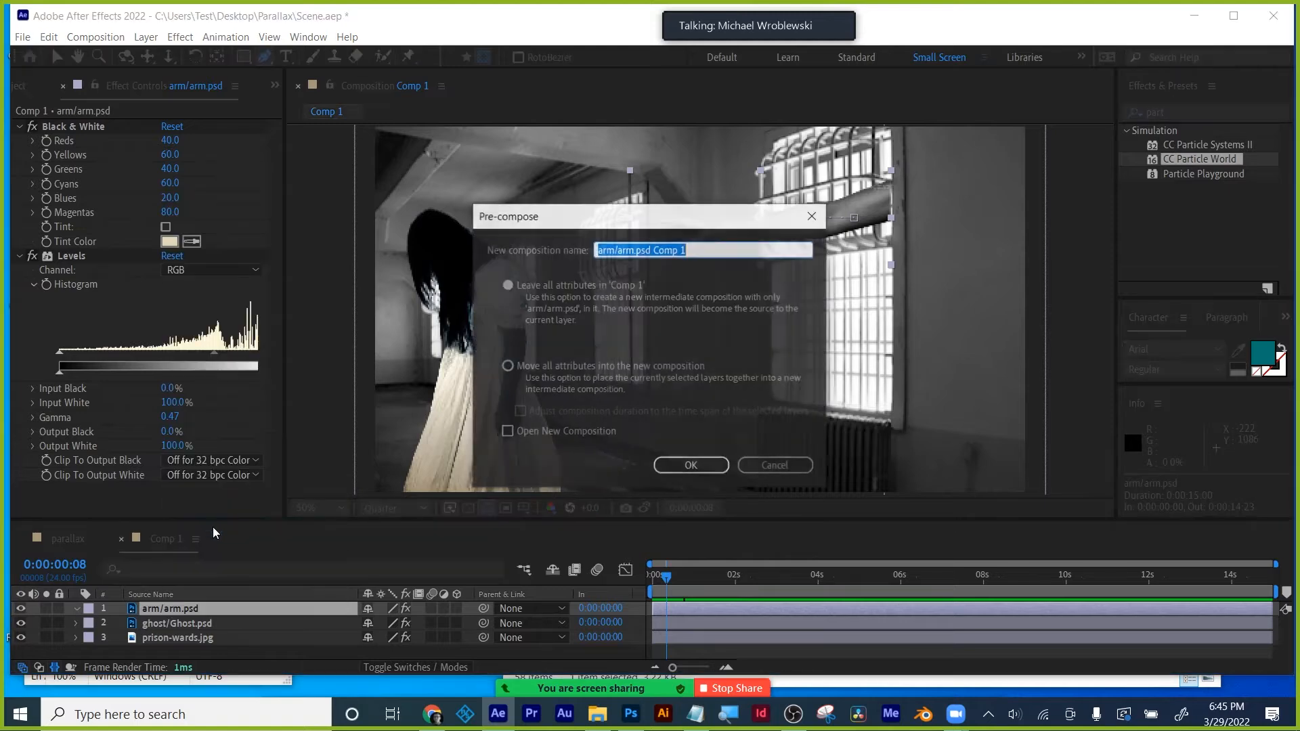
text(ar)
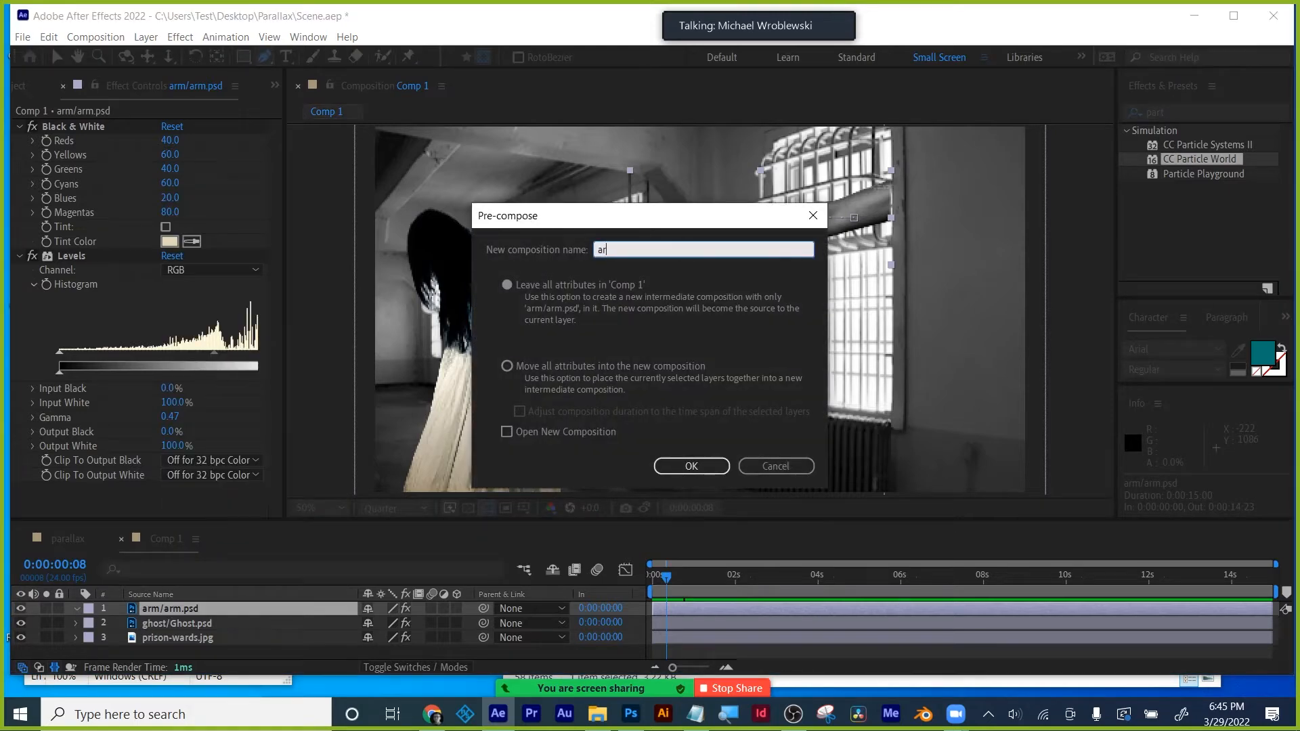
text(m pc)
click(507, 366)
click(697, 465)
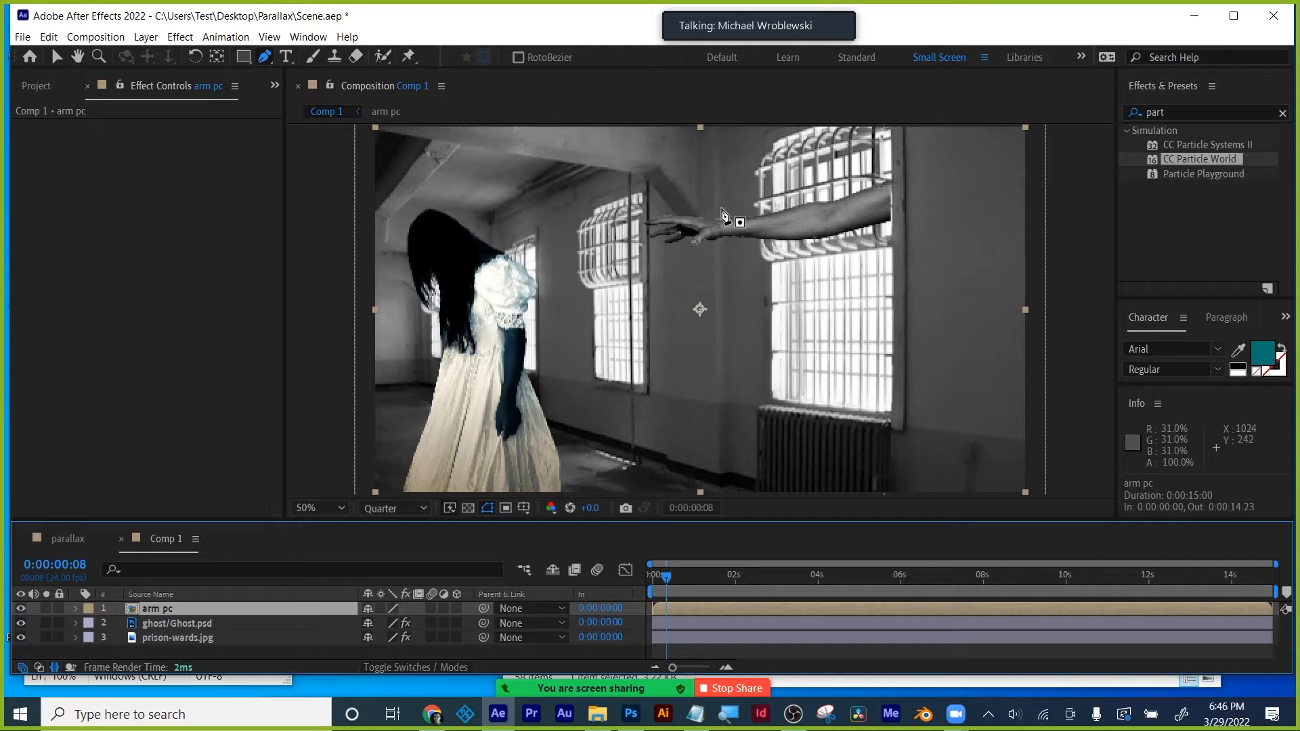
- Draw a five-point mask on arm pc and set its mode to Subtract
click(725, 204)
click(723, 266)
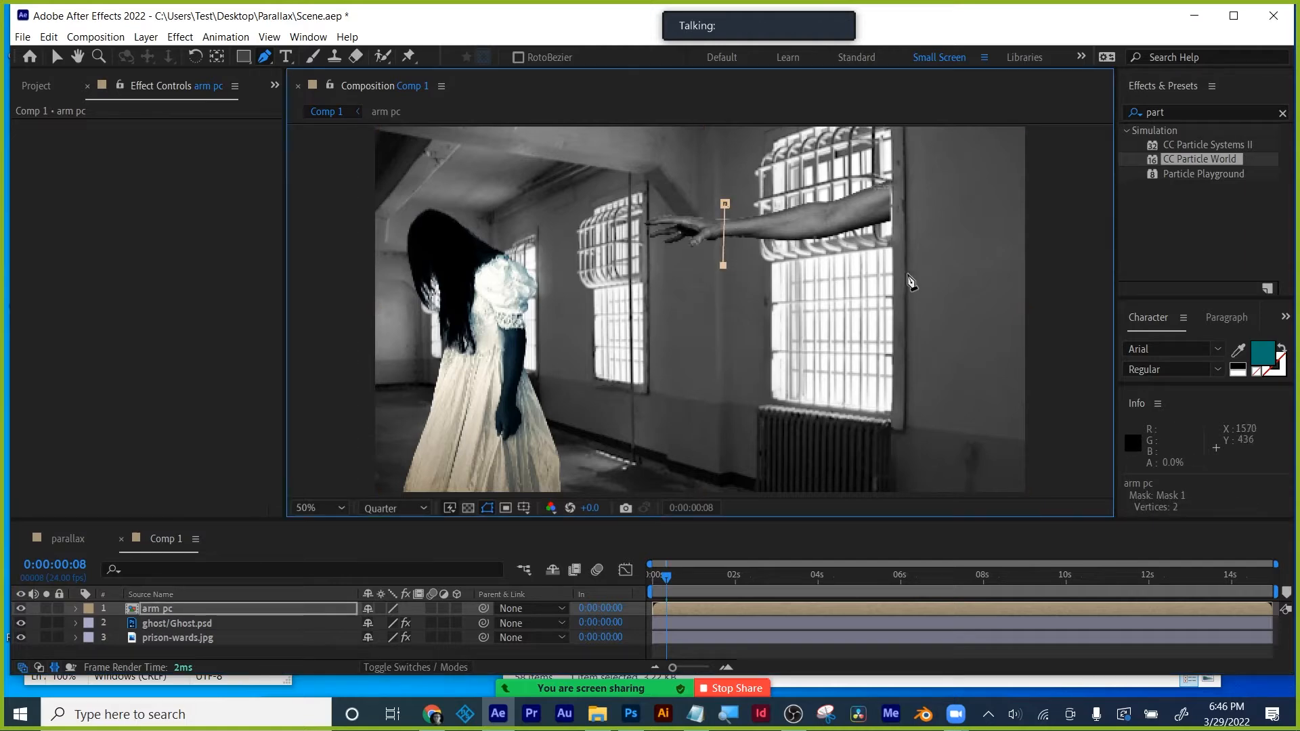
click(946, 267)
click(943, 165)
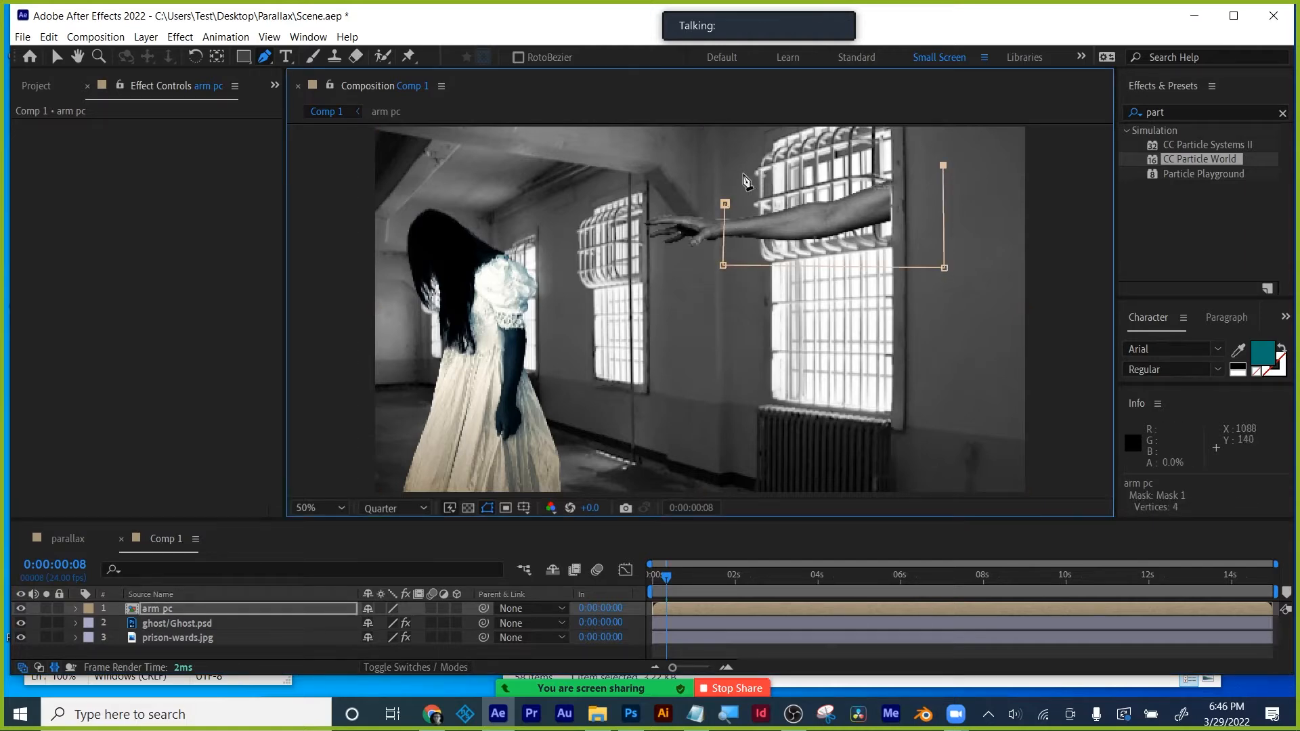
click(726, 171)
click(725, 205)
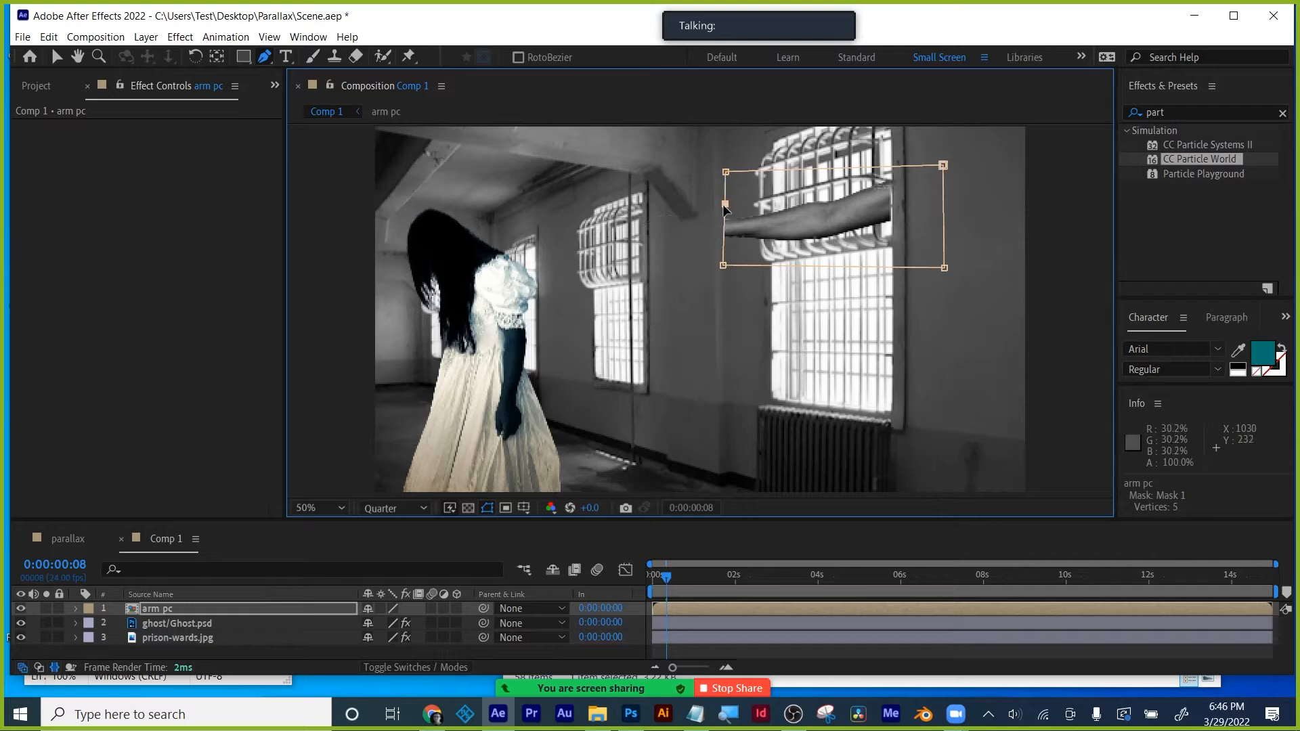
key(m)
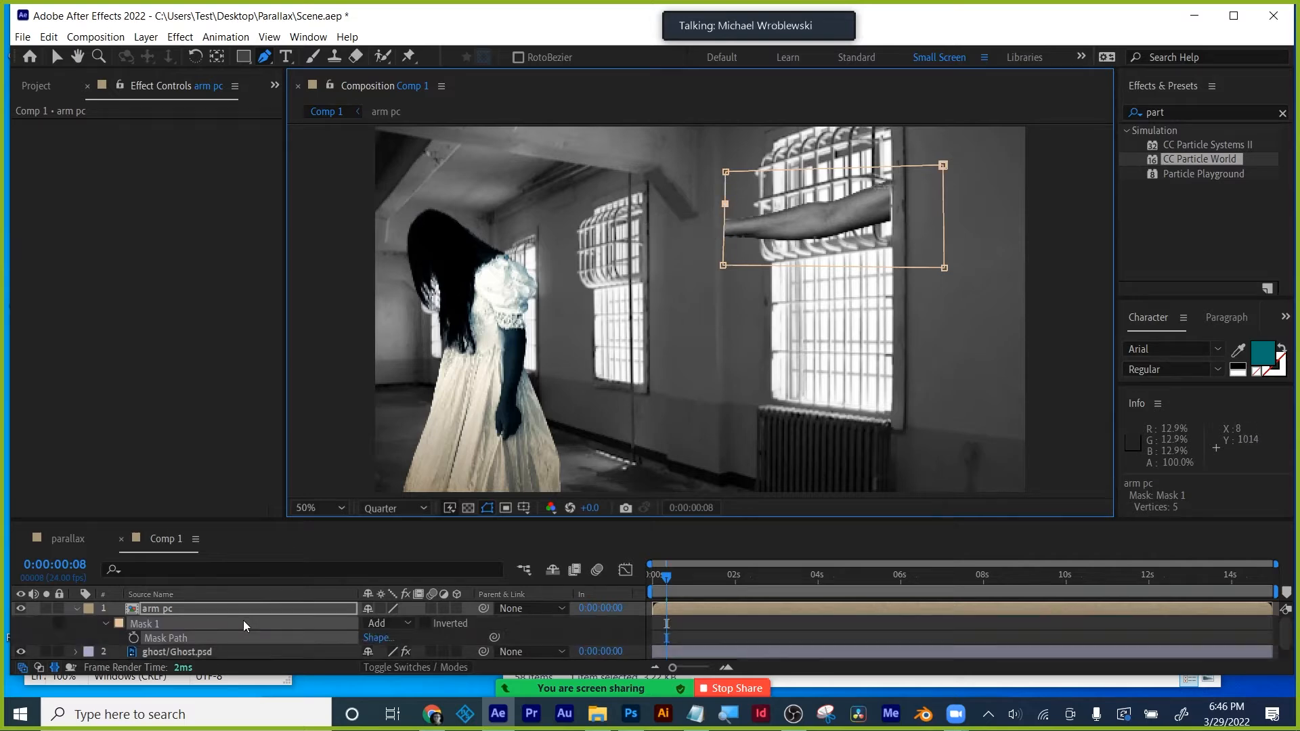
click(386, 623)
click(402, 548)
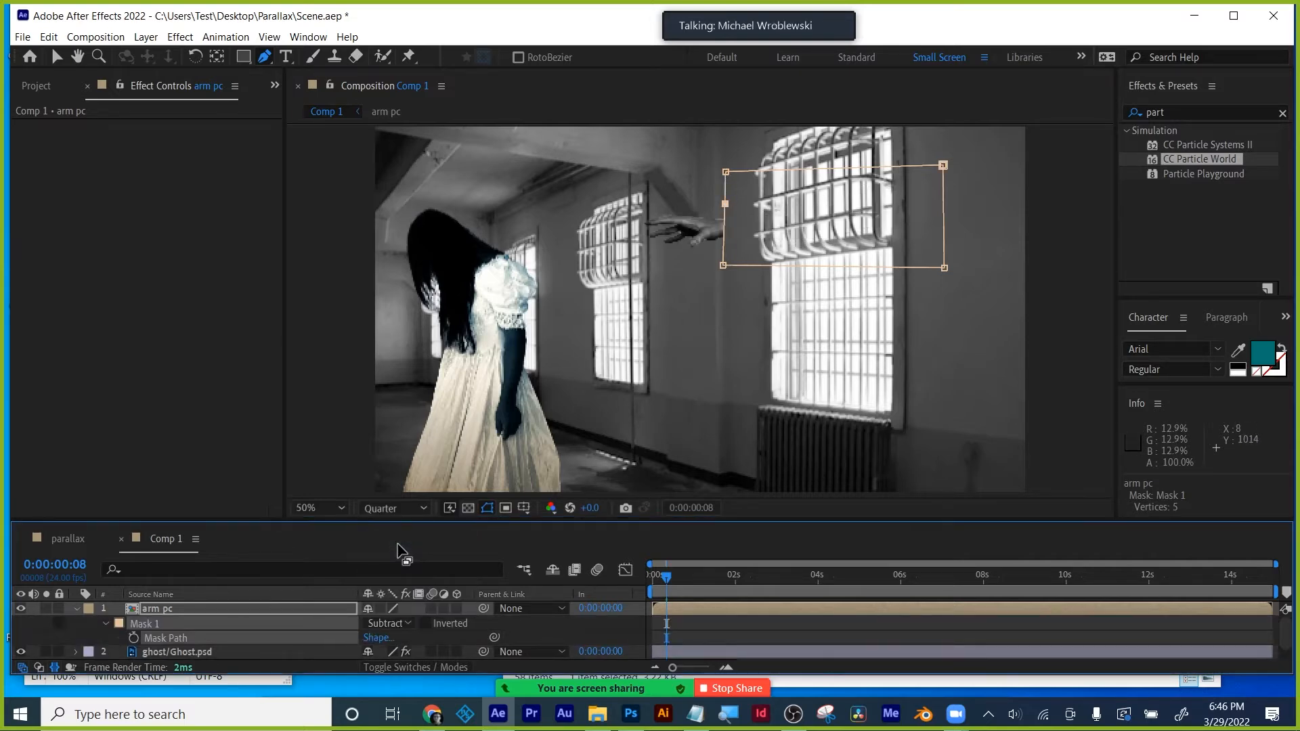
- Extend the mask's top-right corner further right and feather it by 27 pixels
drag(668, 584, 646, 583)
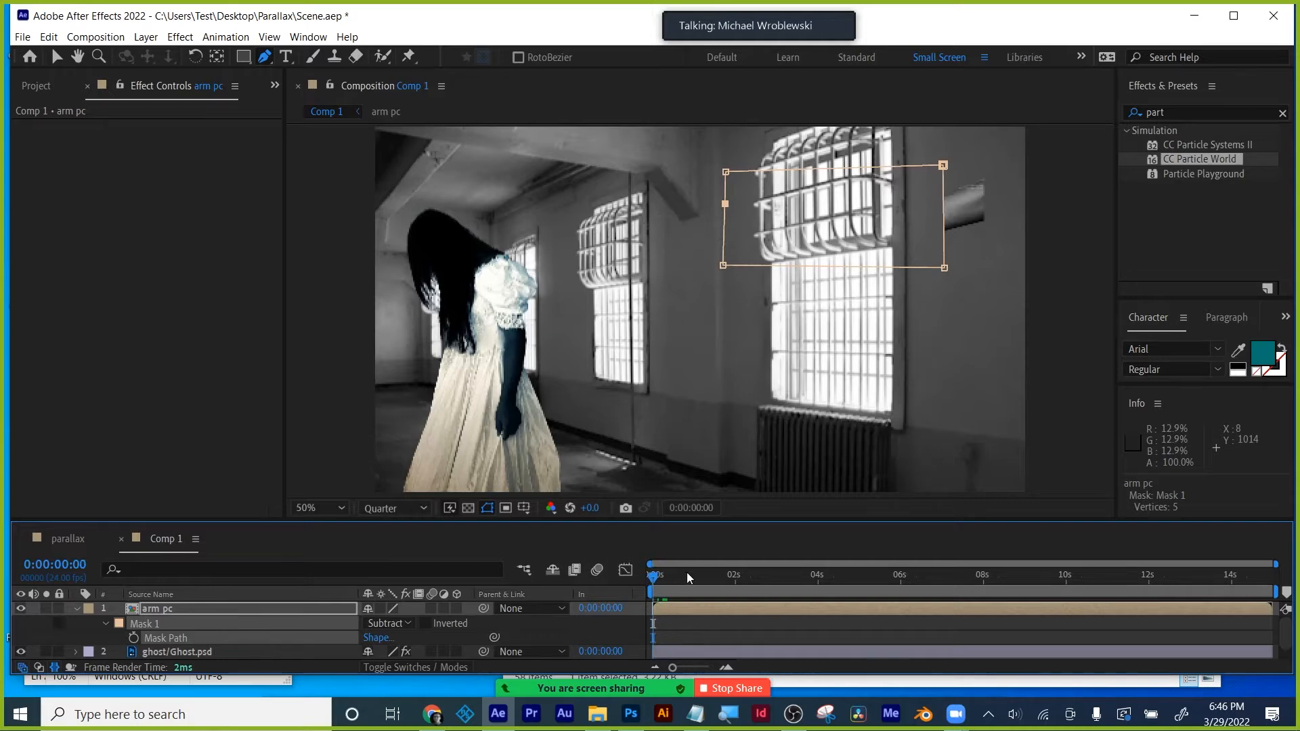
drag(944, 167, 1034, 161)
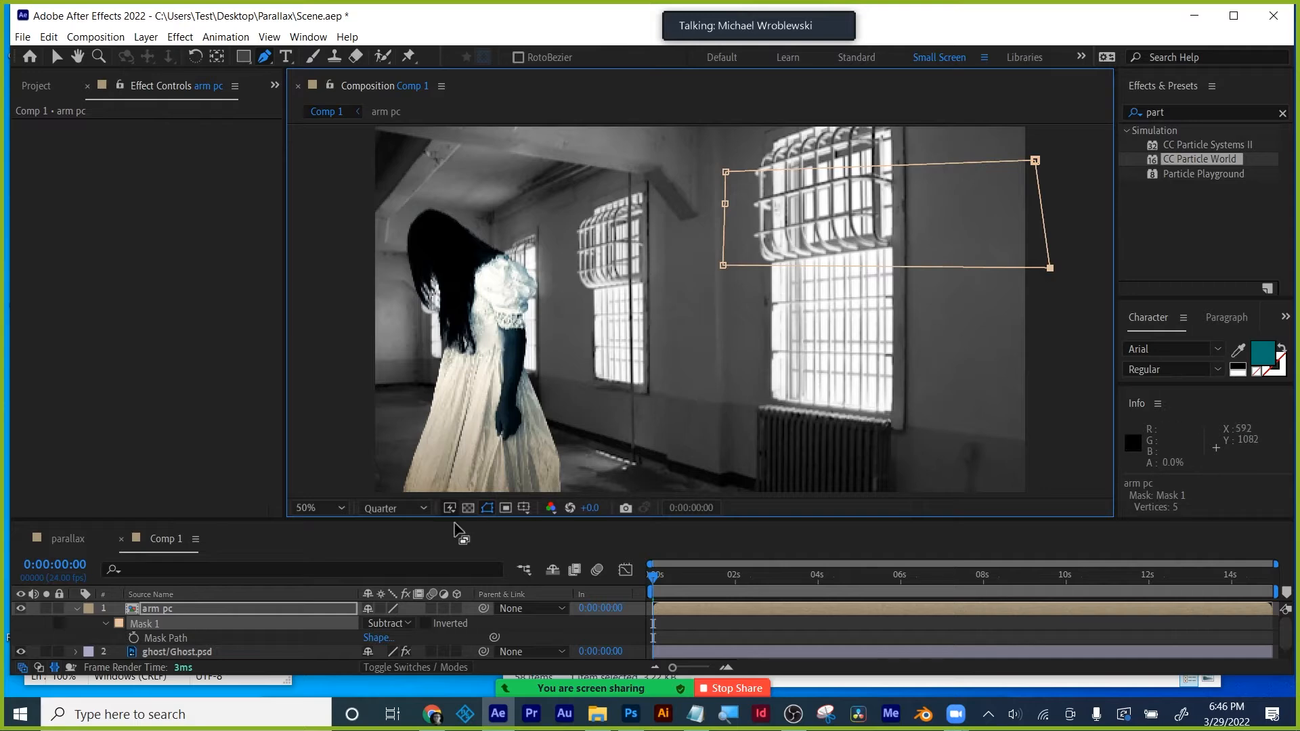
click(487, 508)
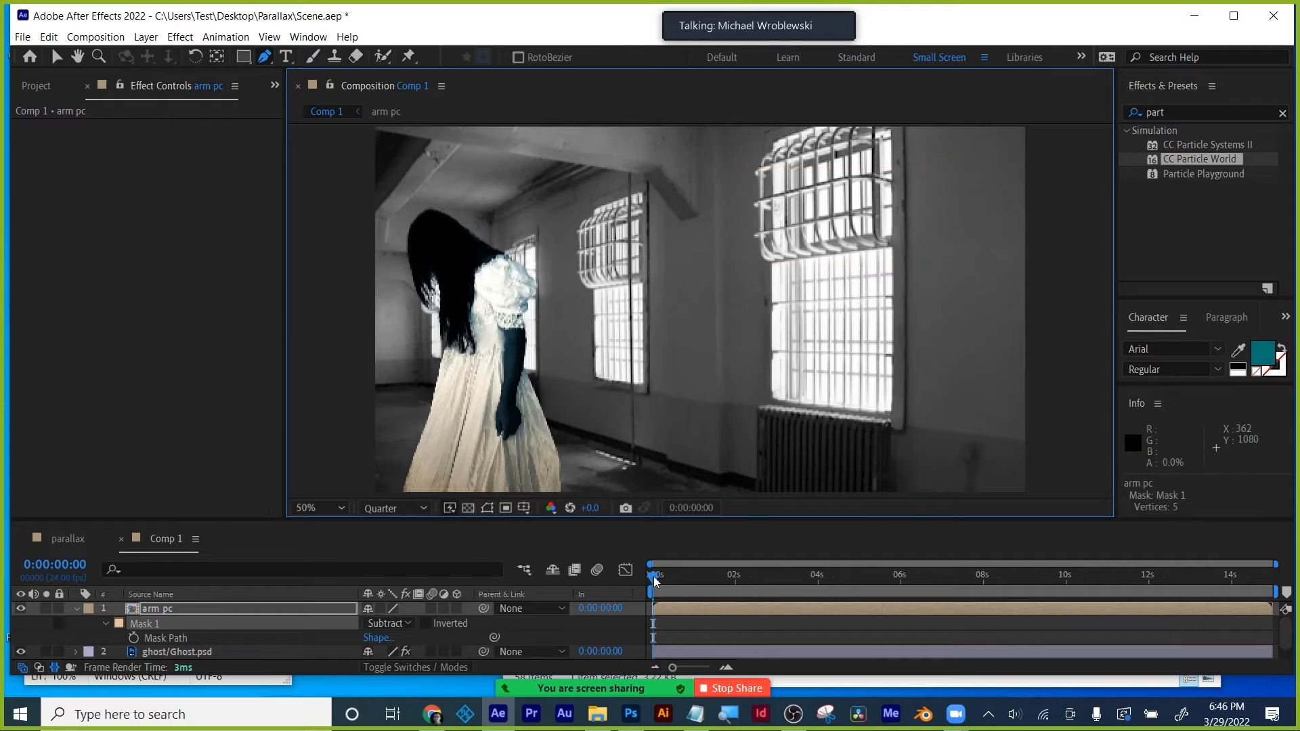
mouse_move(654, 580)
mouse_down()
mouse_move(704, 582)
mouse_move(650, 583)
mouse_move(663, 583)
mouse_up()
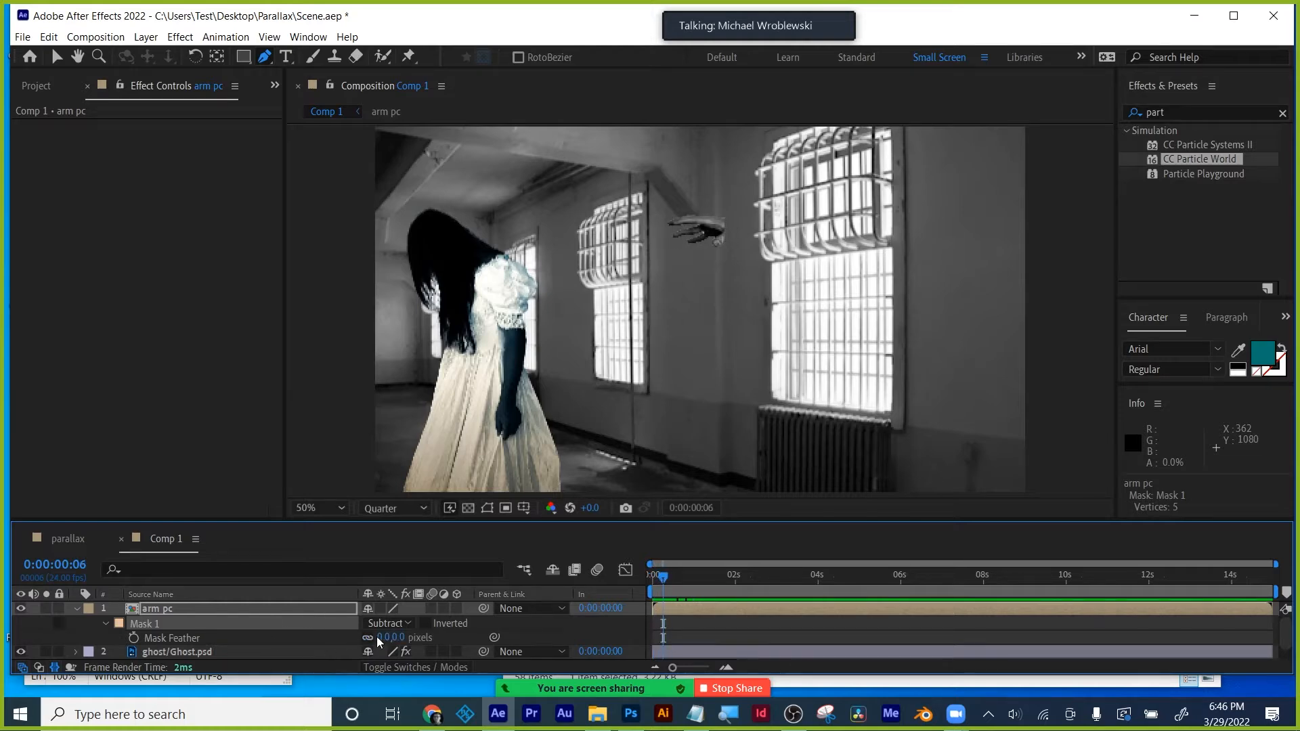
drag(400, 638, 407, 633)
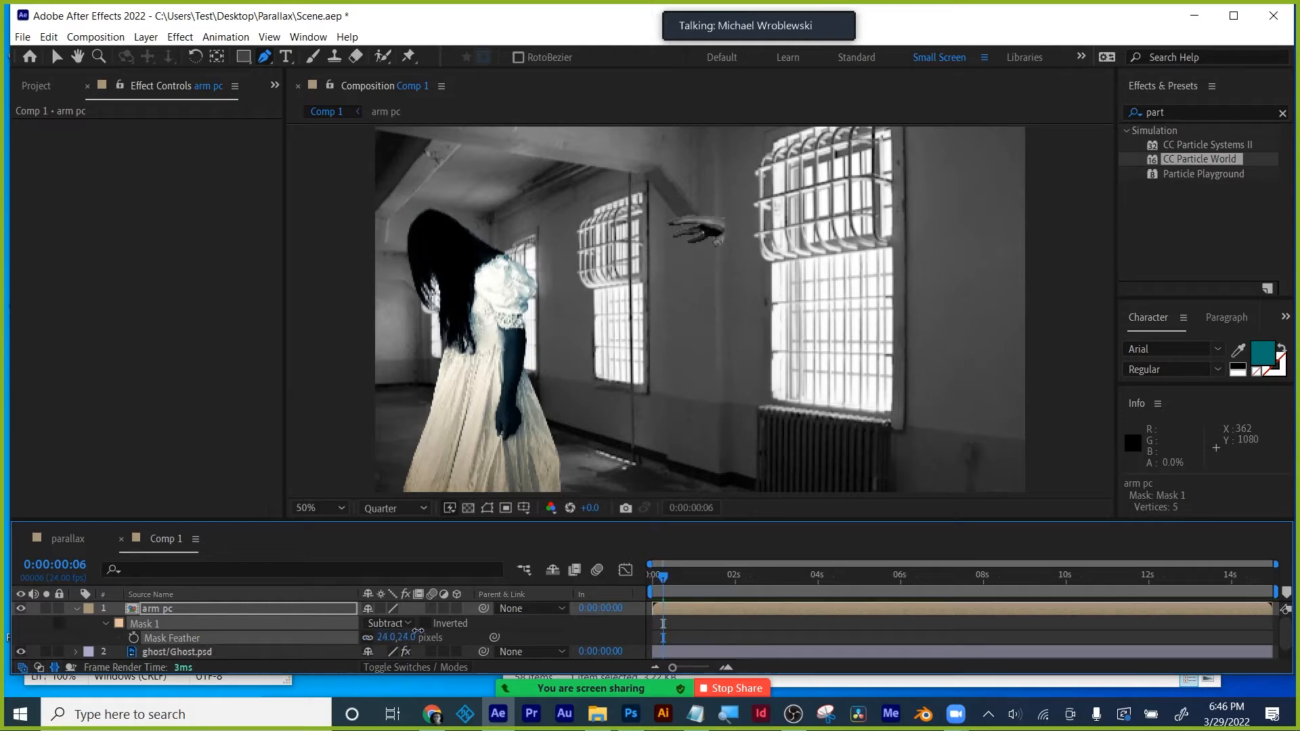
drag(664, 577, 696, 574)
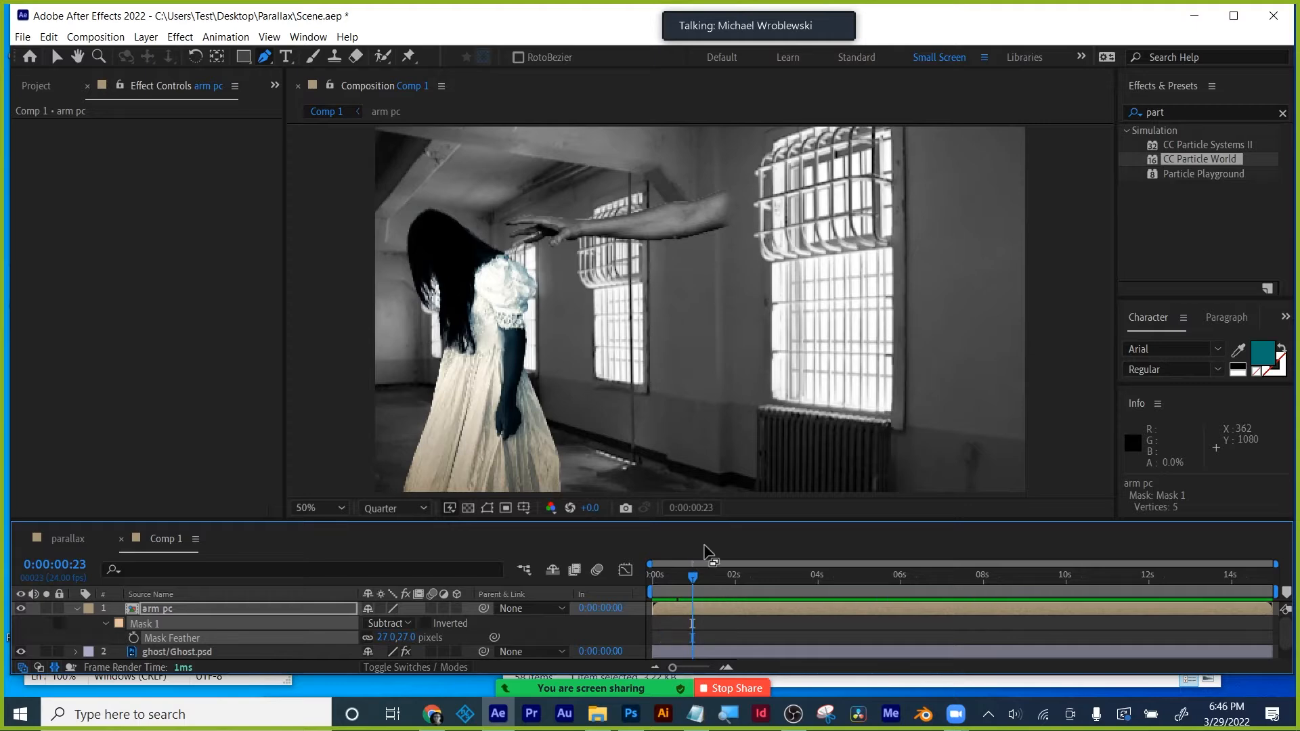
- Scrub the timeline to inspect the arm emerging from the wall
click(698, 608)
scroll(674, 337, up, 2)
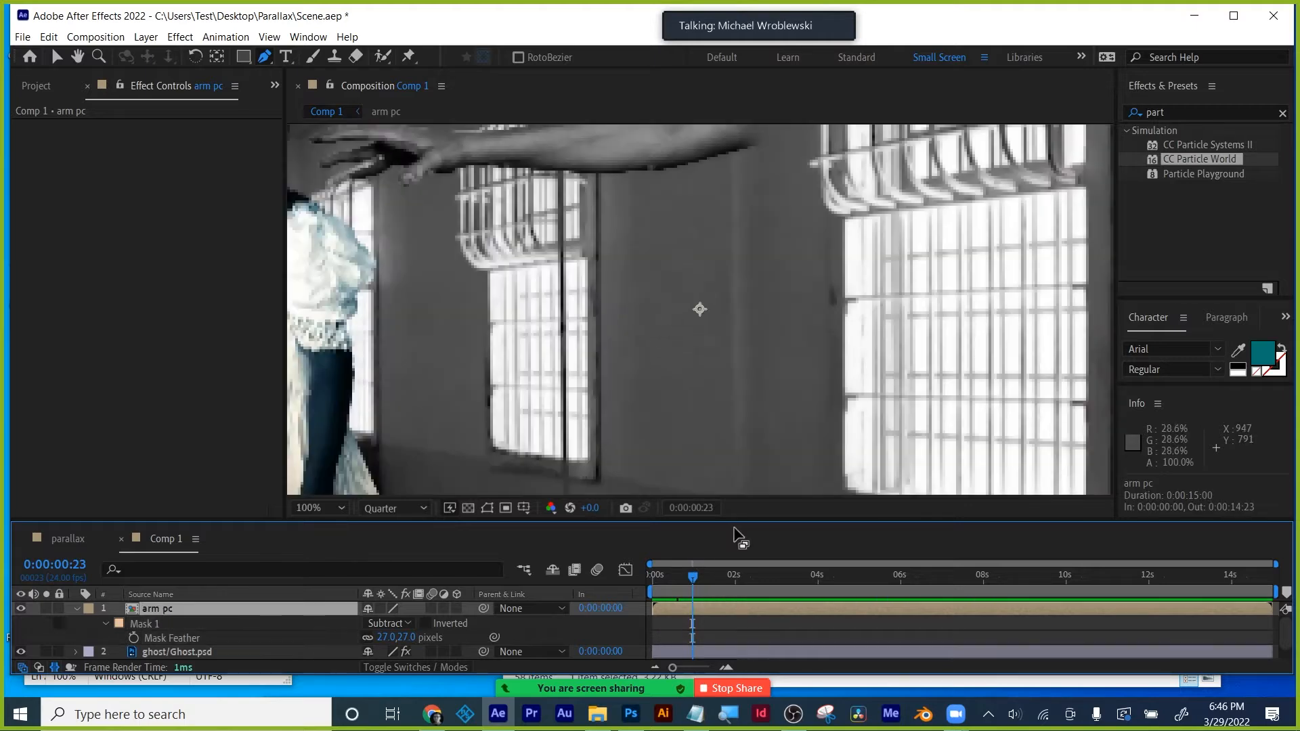
drag(692, 577, 668, 577)
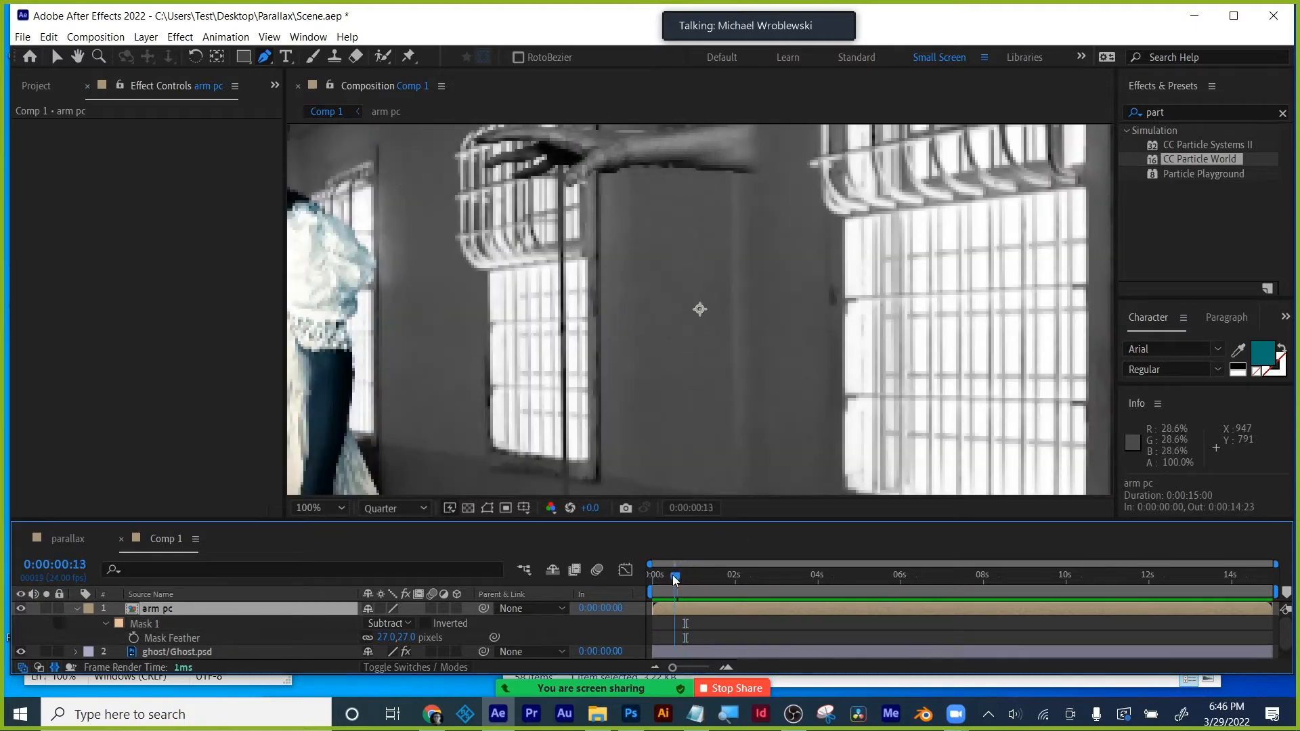
scroll(732, 331, down, 2)
scroll(731, 330, up, 2)
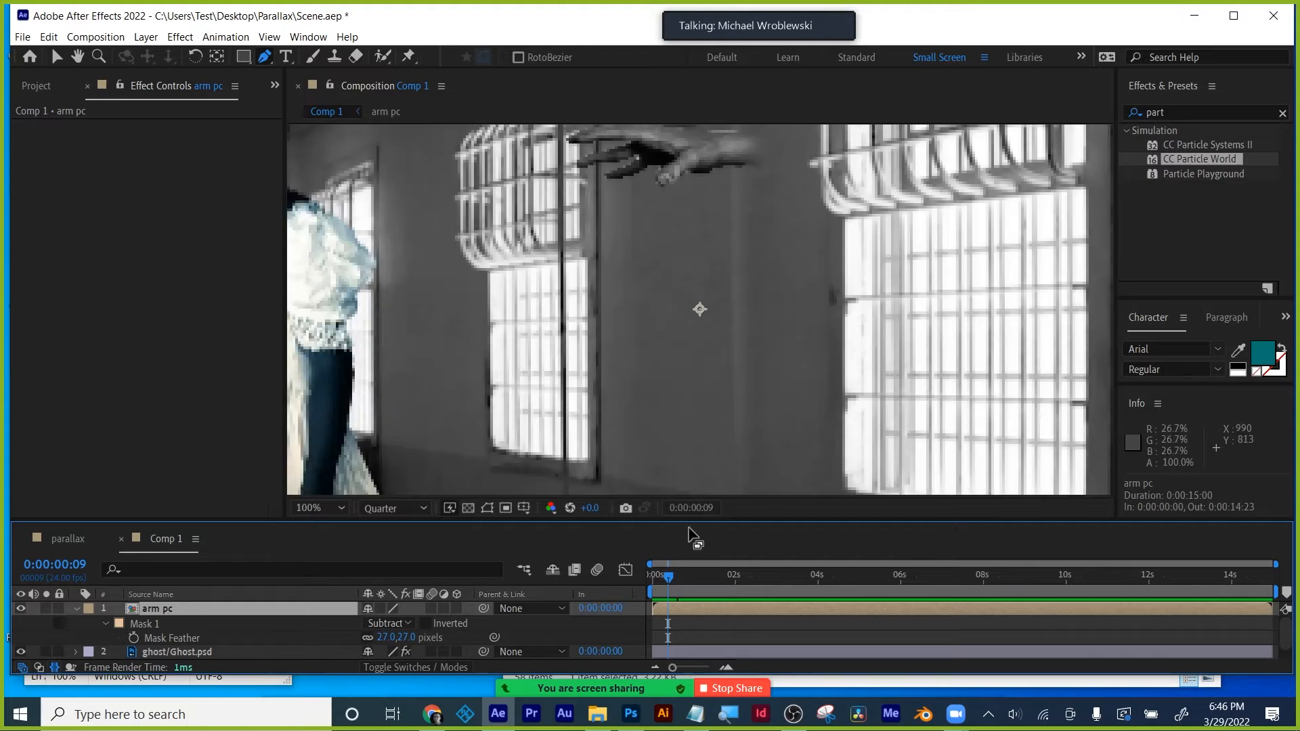
drag(670, 576, 728, 577)
scroll(719, 366, down, 2)
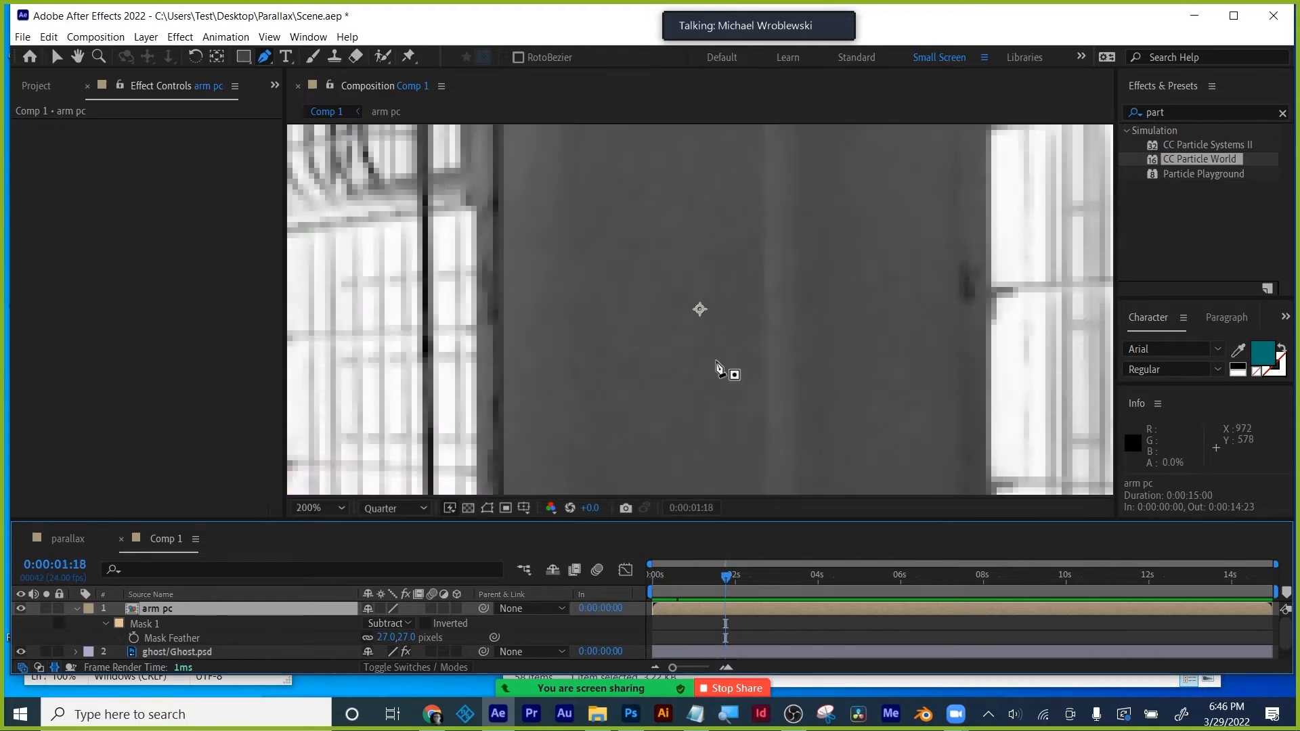
- Place a trial puppet pin on the arm, then delete the Puppet effect
click(408, 58)
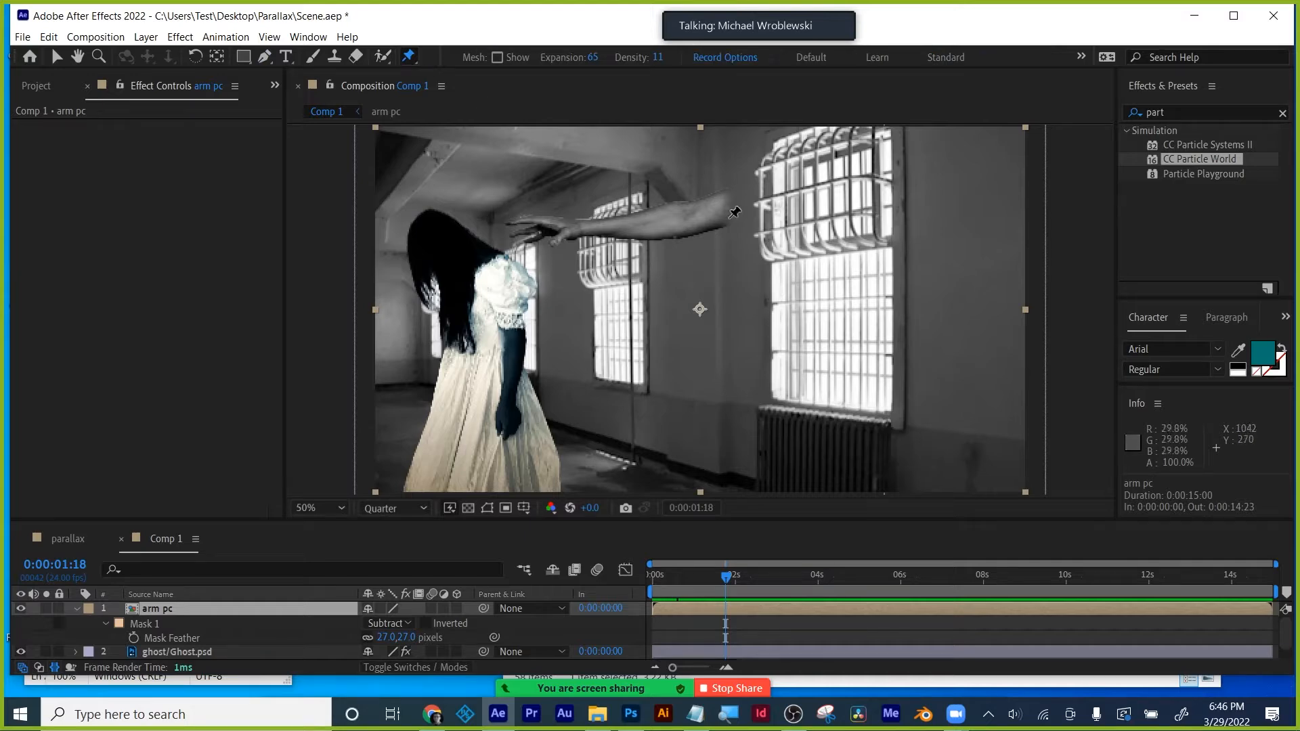
click(792, 193)
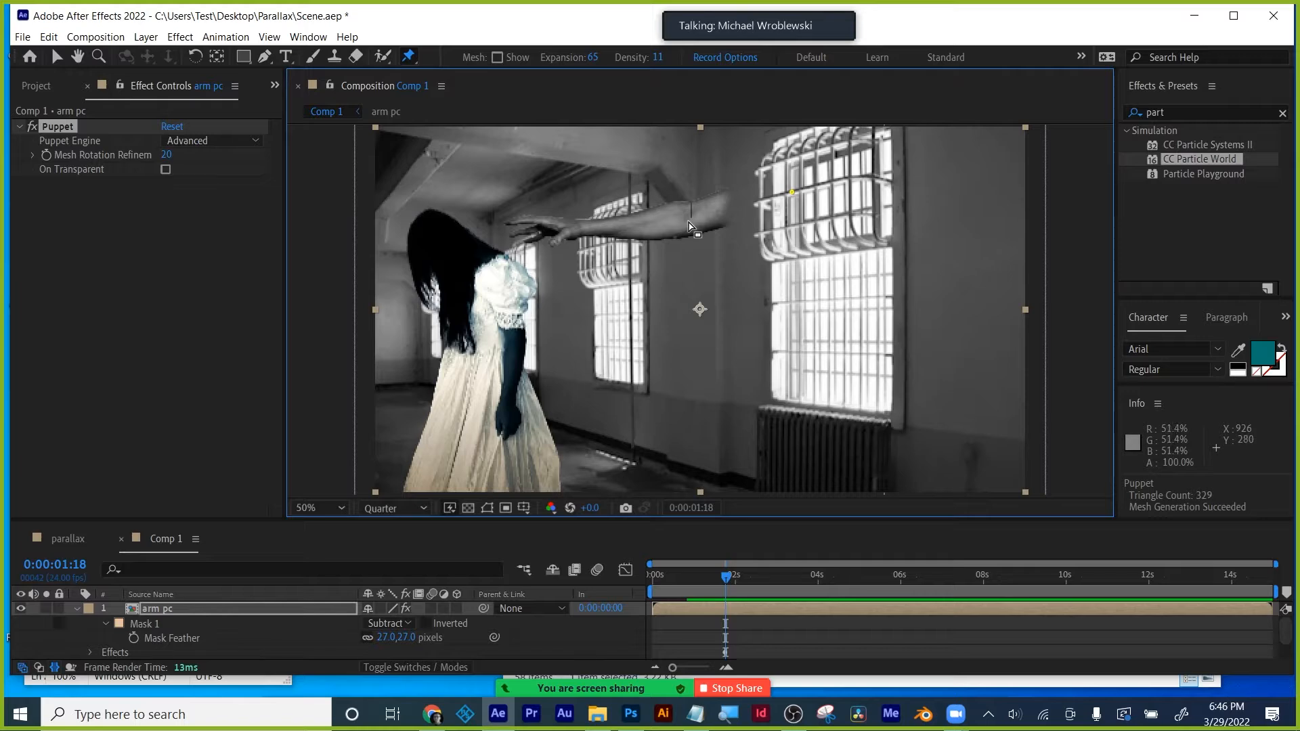
click(54, 122)
key(Return)
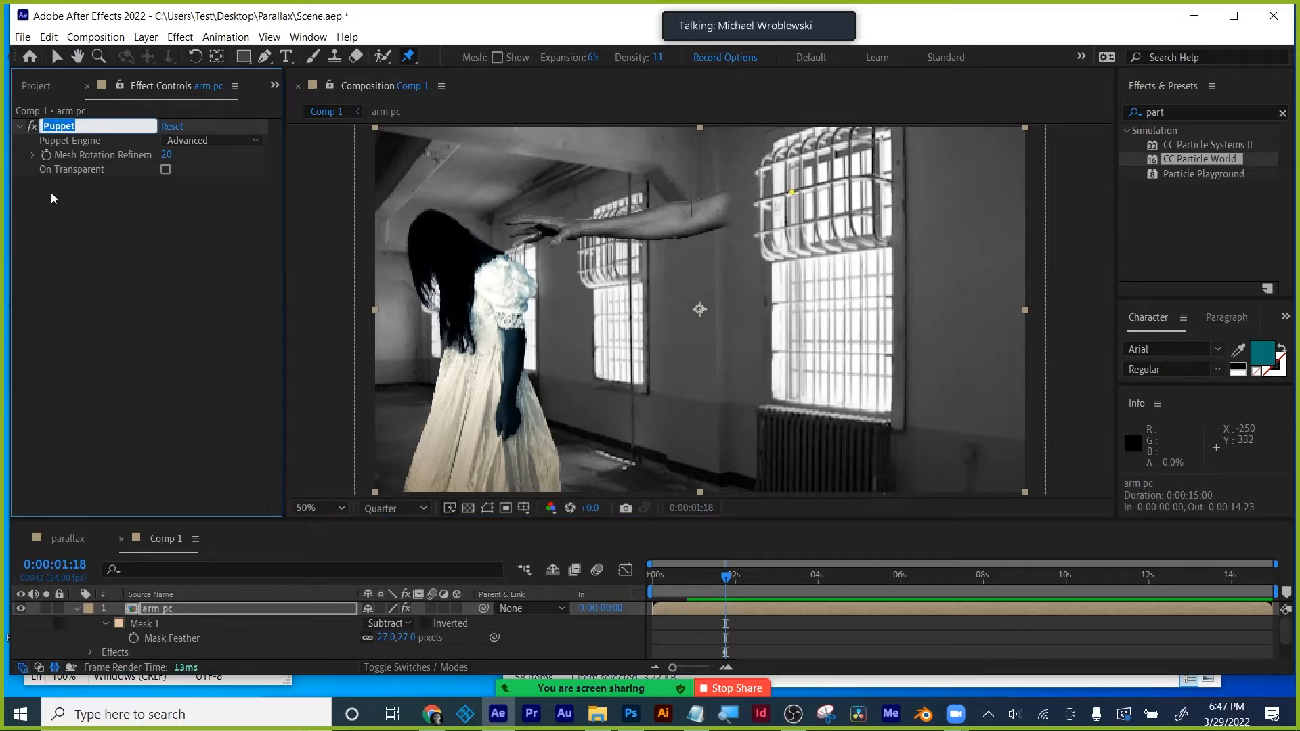
click(55, 332)
click(62, 127)
key(Delete)
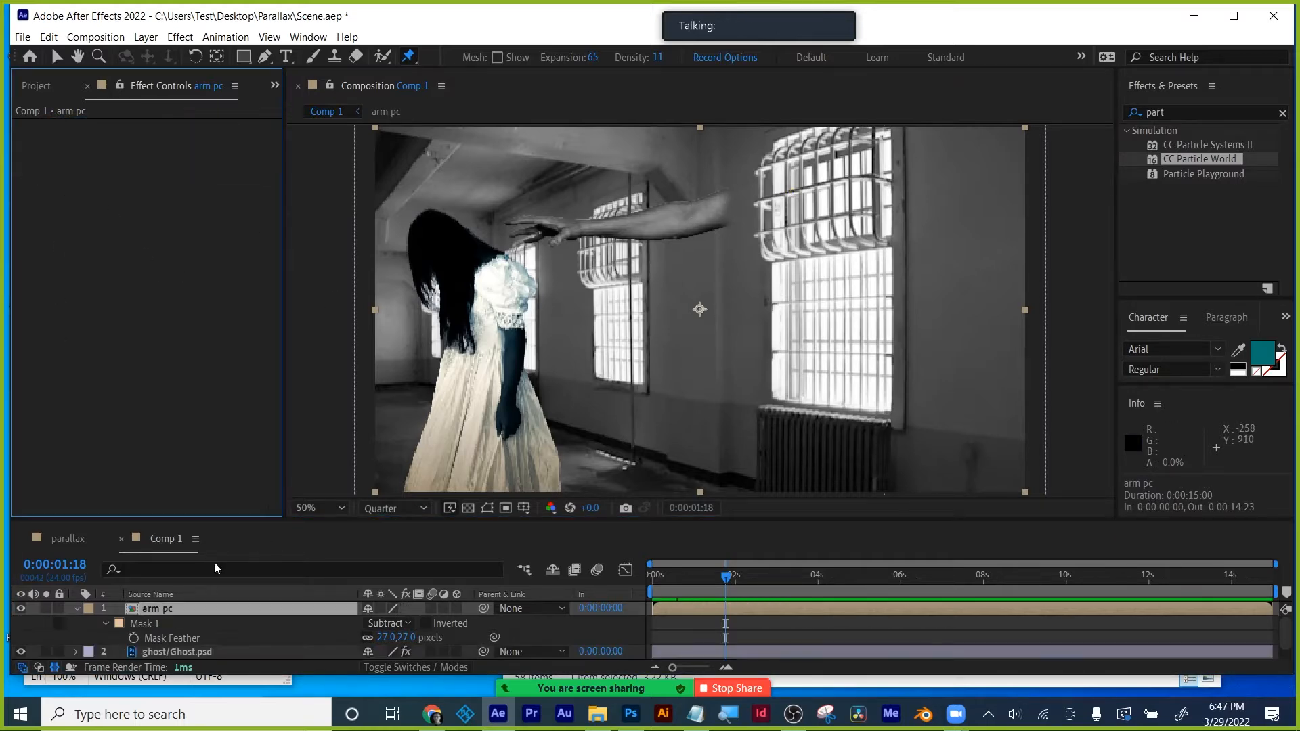
click(215, 562)
key(u)
click(574, 226)
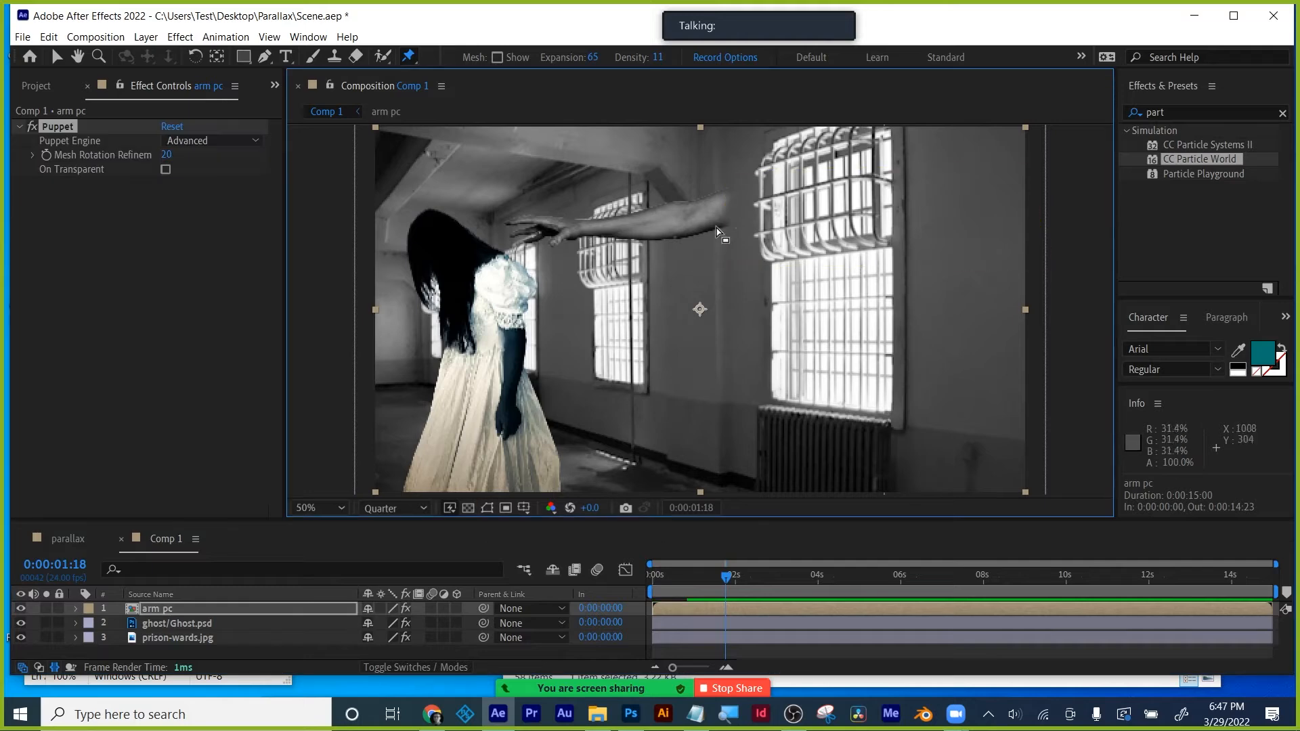
click(59, 127)
key(Delete)
- Pre-compose arm pc as 'Arm test', moving all attributes into the new composition
right_click(152, 608)
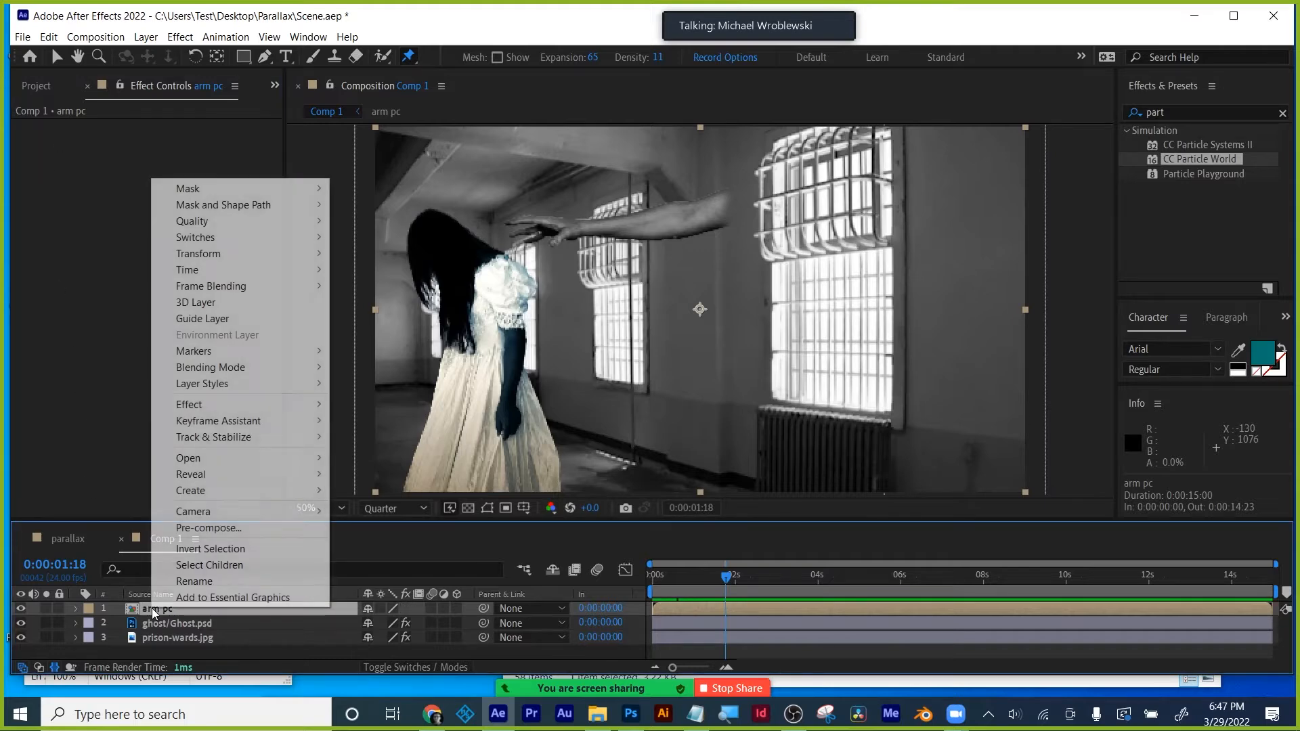
click(193, 530)
text(Arm test)
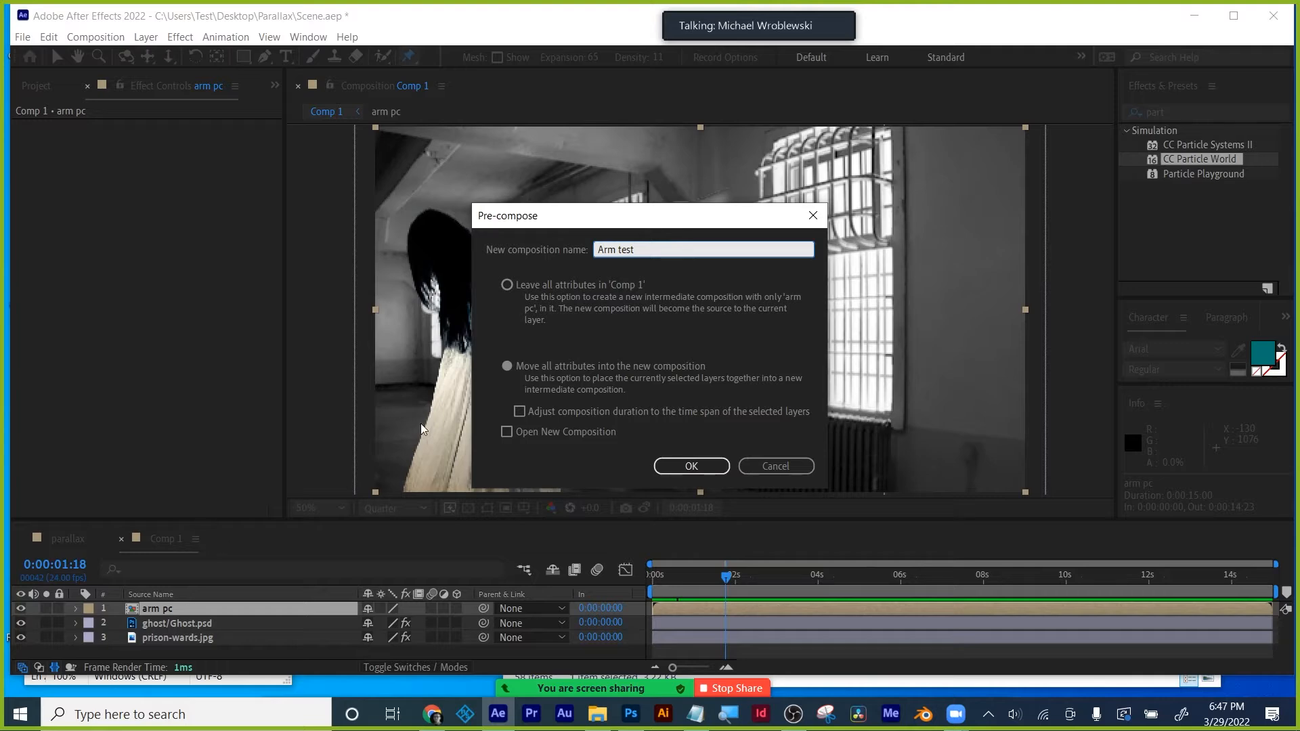
click(506, 366)
click(690, 466)
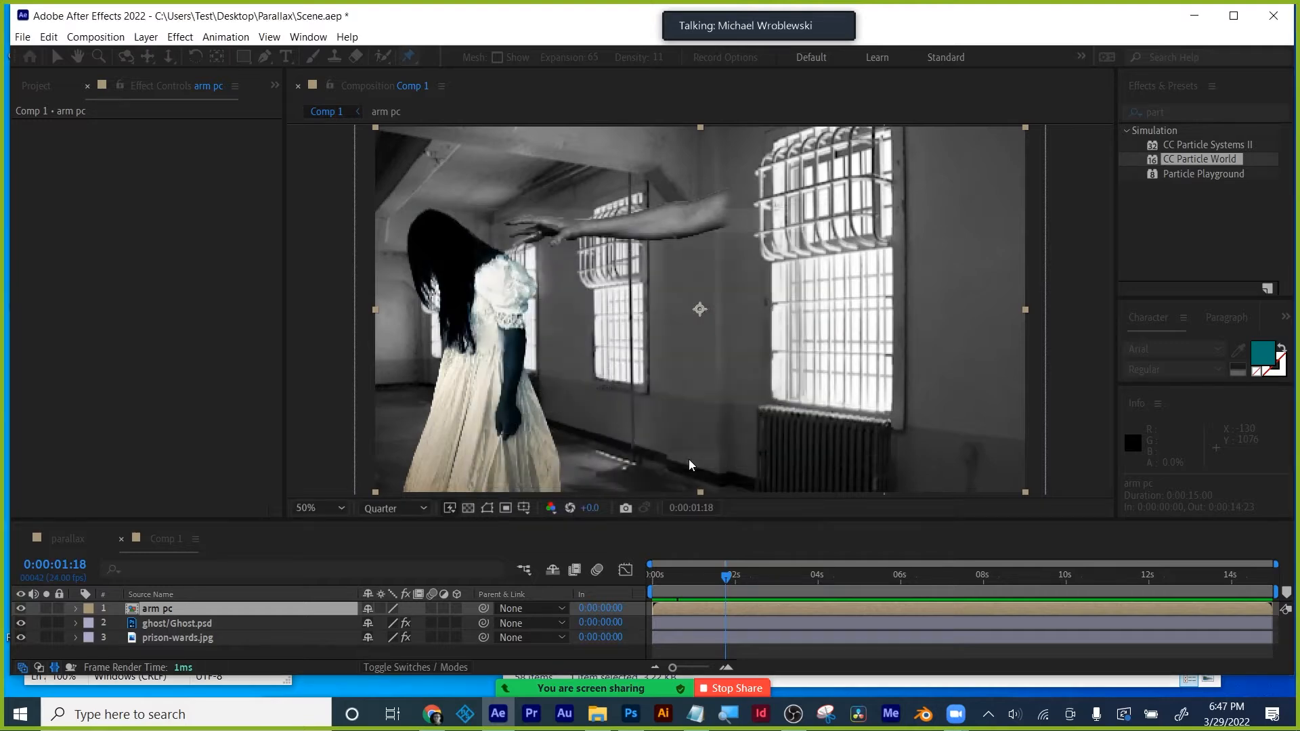
- Puppet-pin the Arm test arm near the shoulder and wrist
click(821, 184)
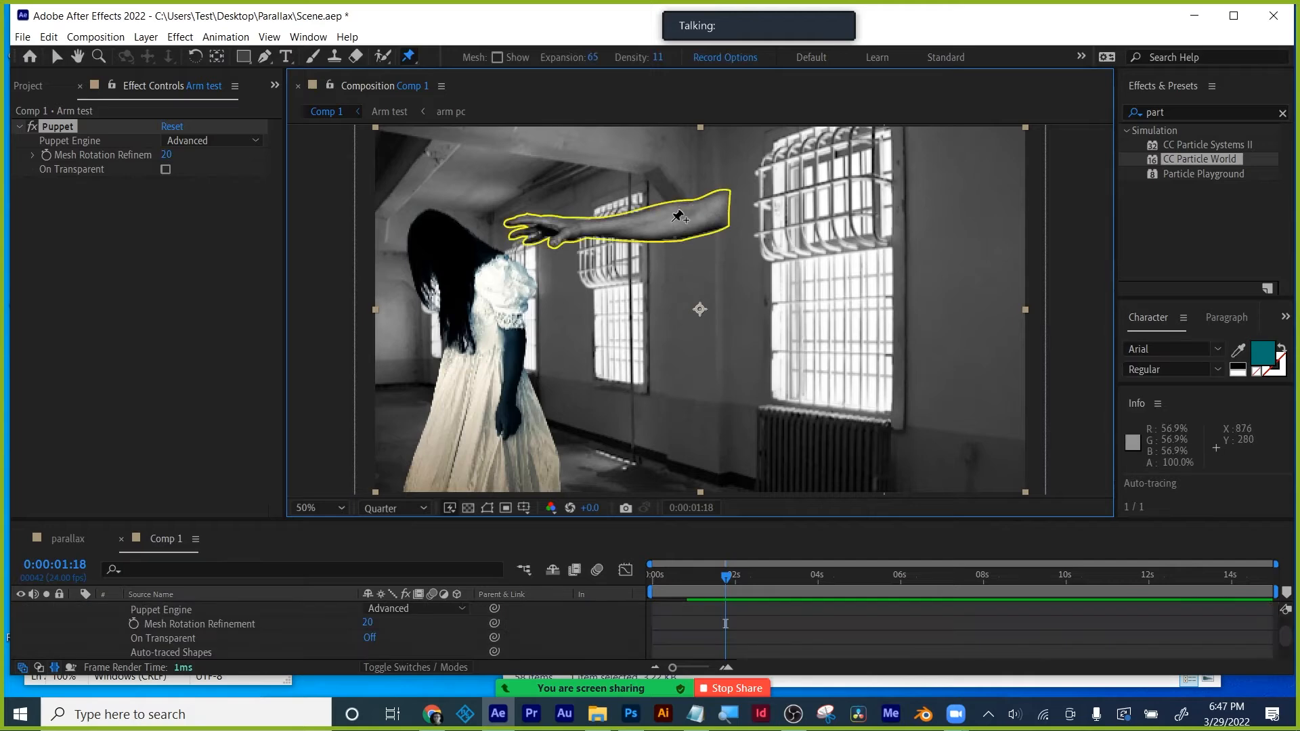
click(721, 208)
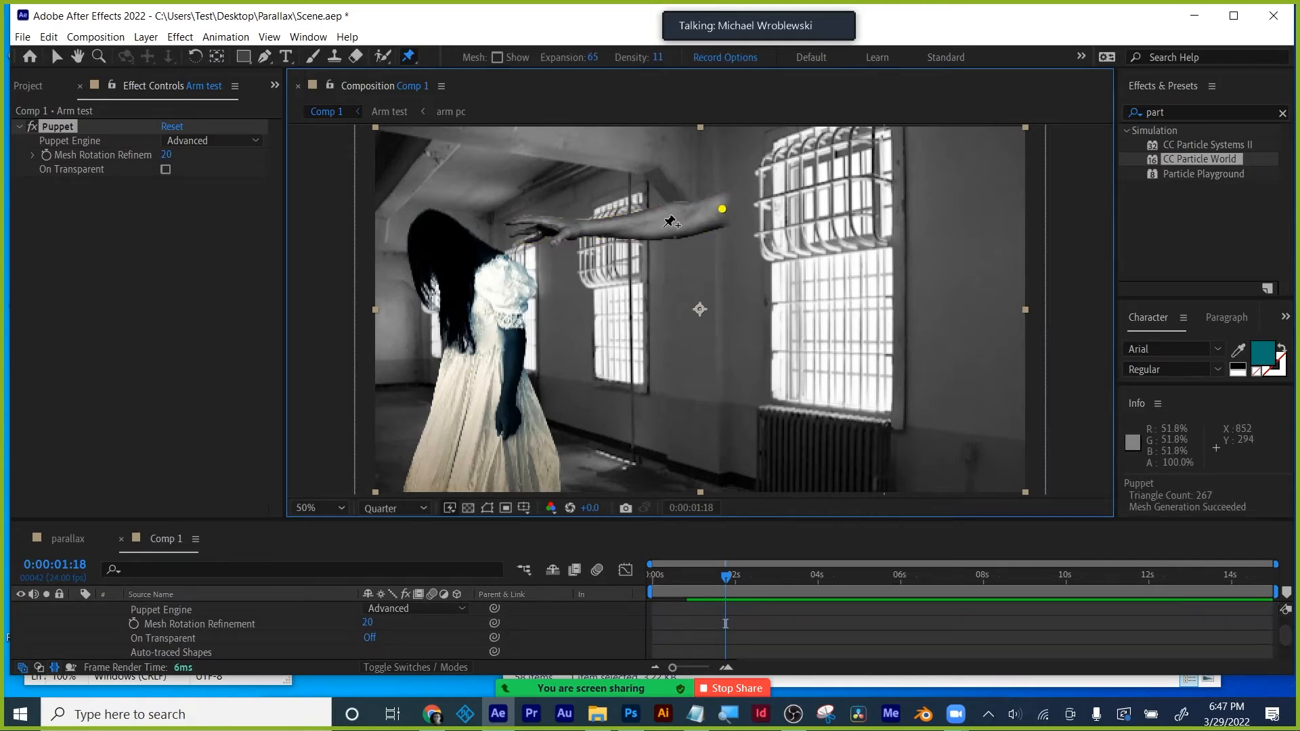
click(585, 229)
scroll(576, 229, up, 1)
drag(571, 233, 673, 362)
scroll(674, 364, up, 1)
scroll(570, 327, up, 1)
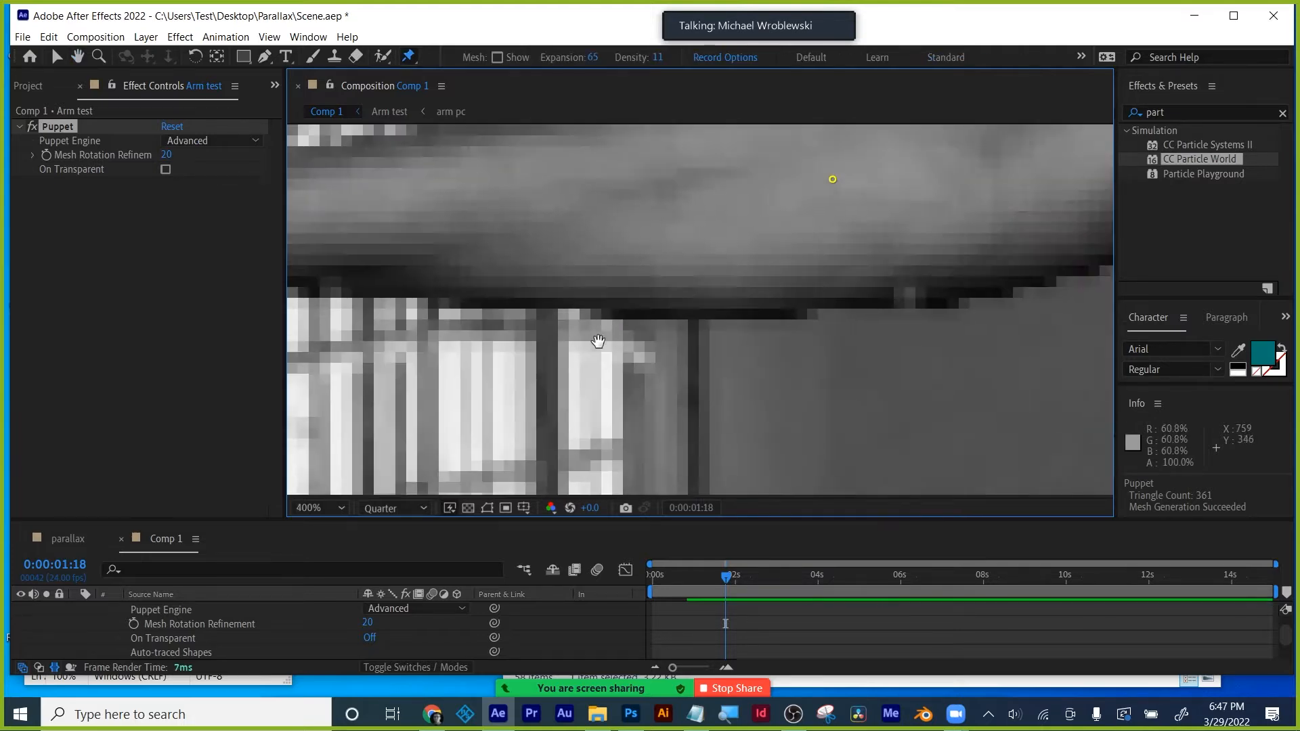
drag(598, 342, 1151, 360)
scroll(707, 333, down, 2)
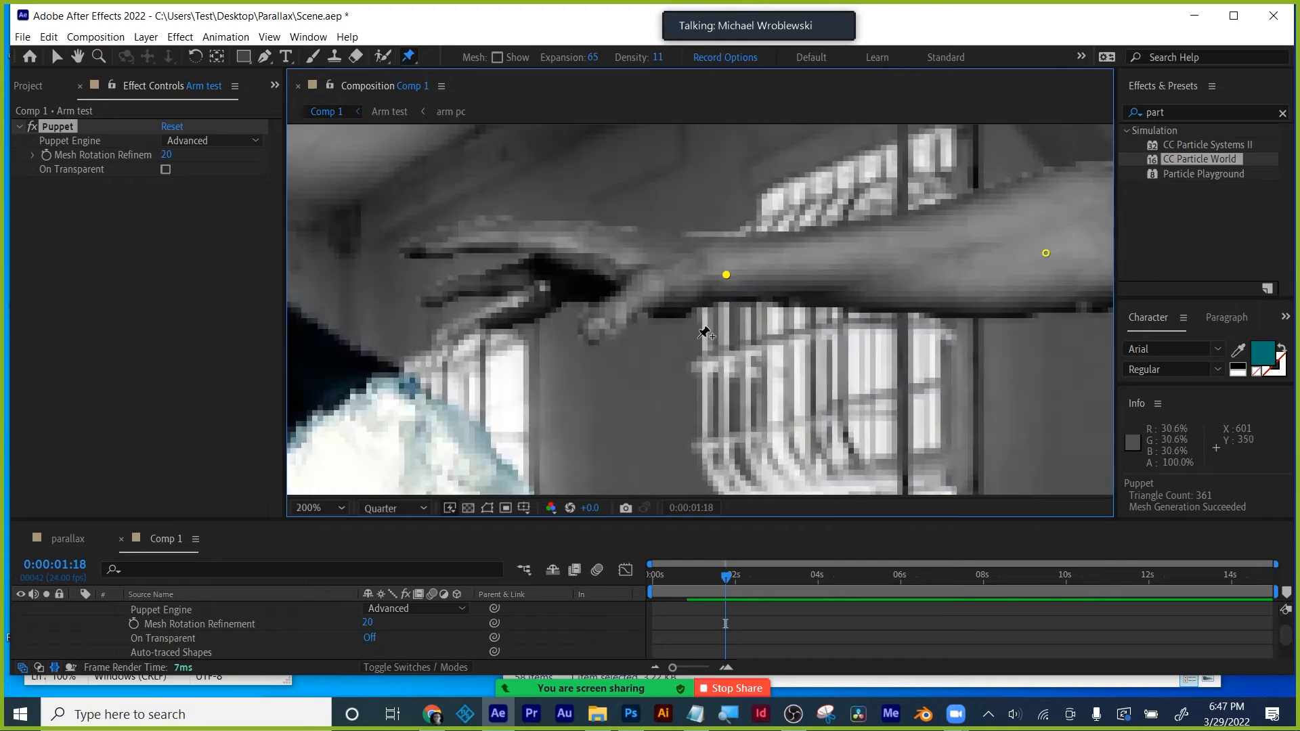
- Add puppet pins across the hand and on each finger and fingertip
click(677, 301)
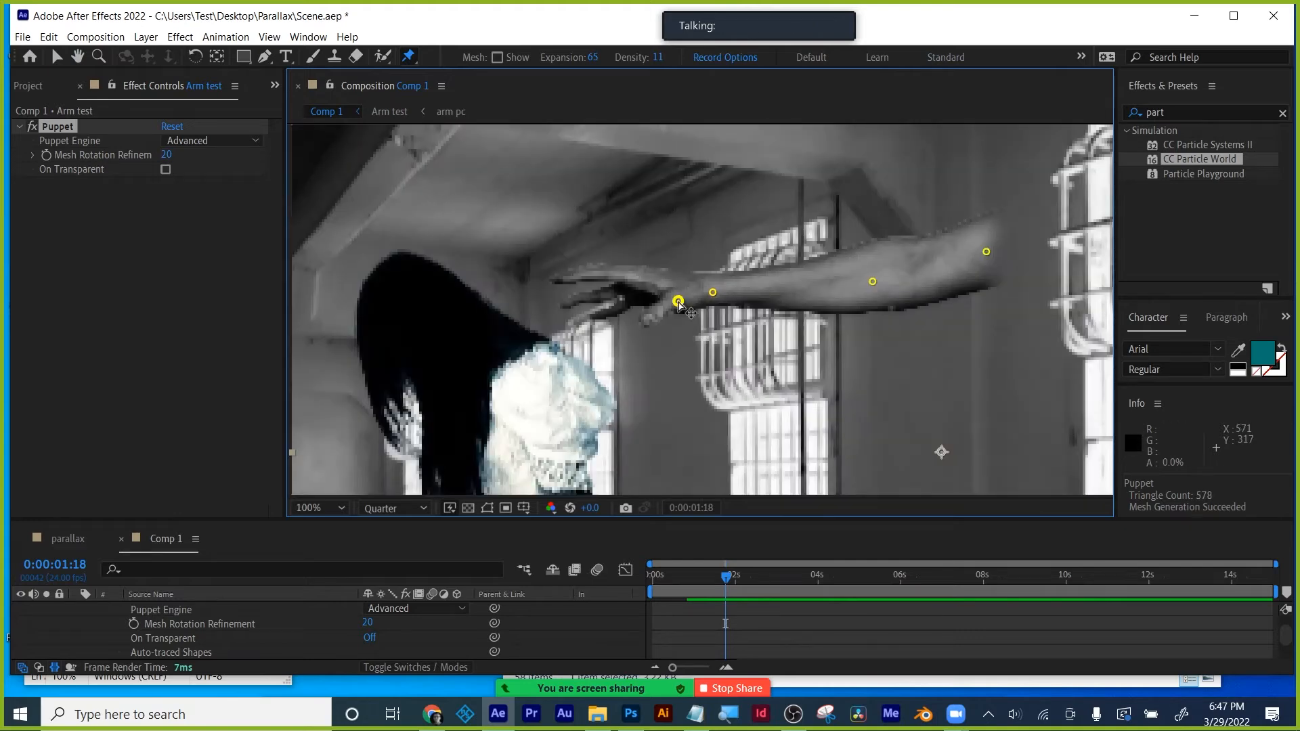
click(647, 322)
click(624, 302)
click(572, 325)
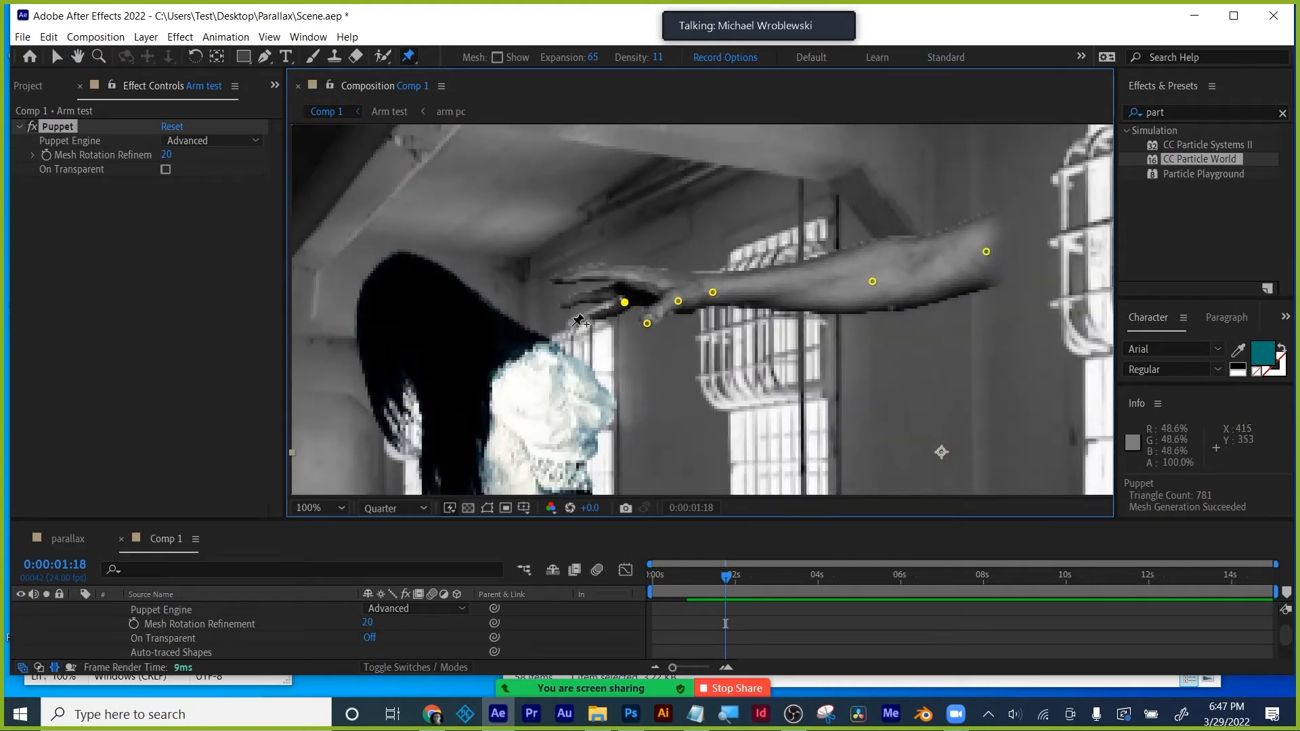
click(614, 290)
click(591, 295)
click(568, 303)
click(614, 274)
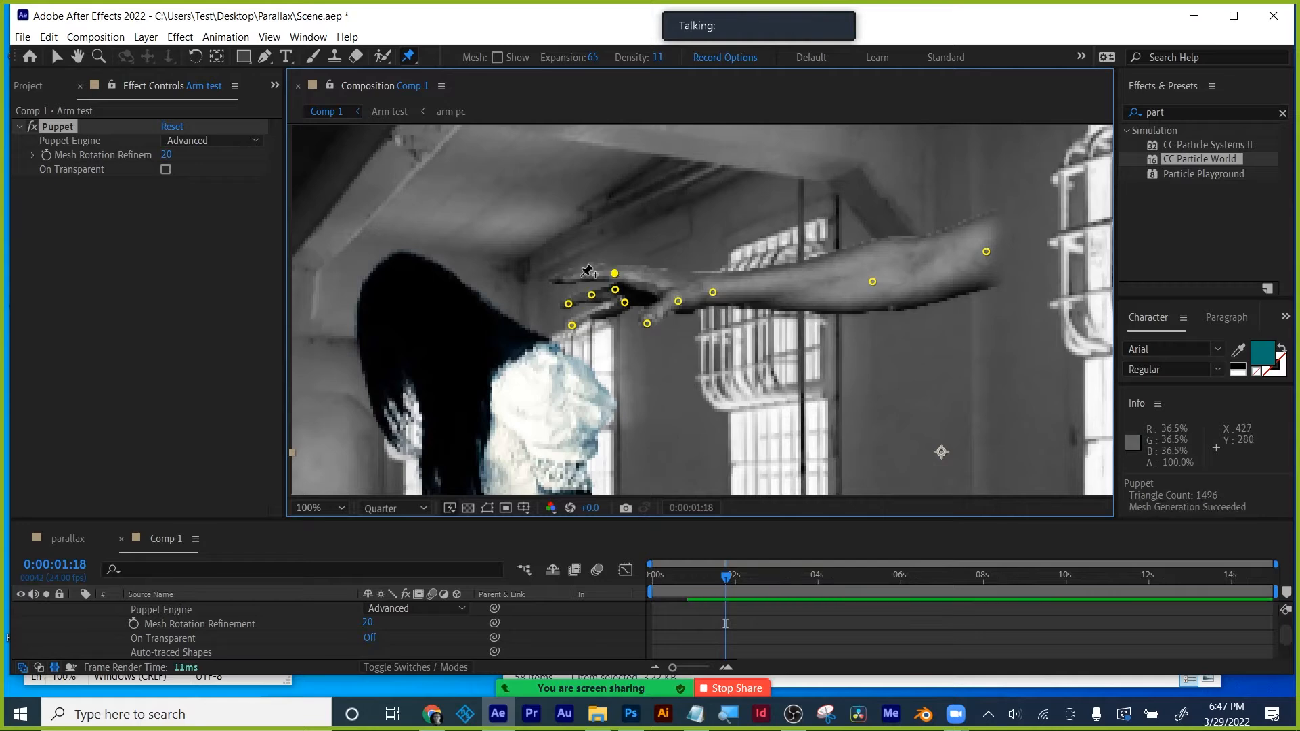
click(580, 276)
click(554, 279)
key(comma)
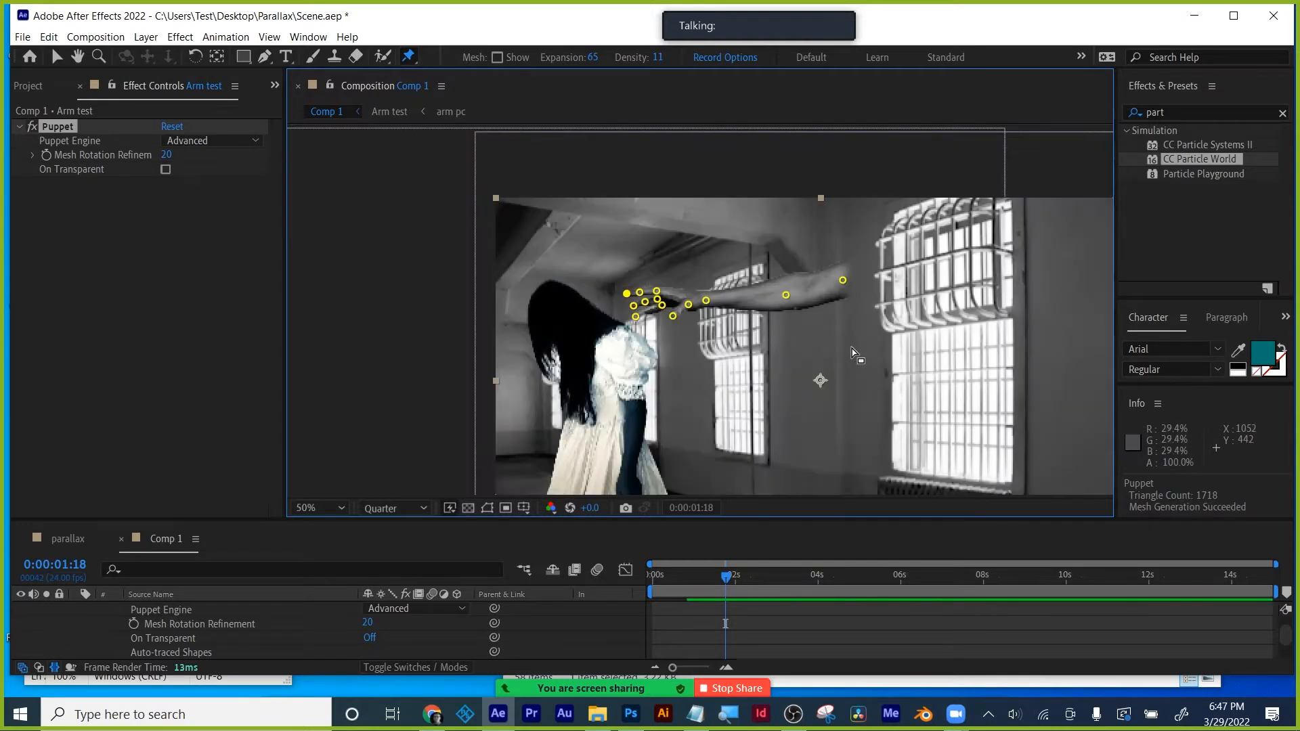
- Preview the pinned arm at different times, including 0:14 and 0:00:01:20
click(725, 582)
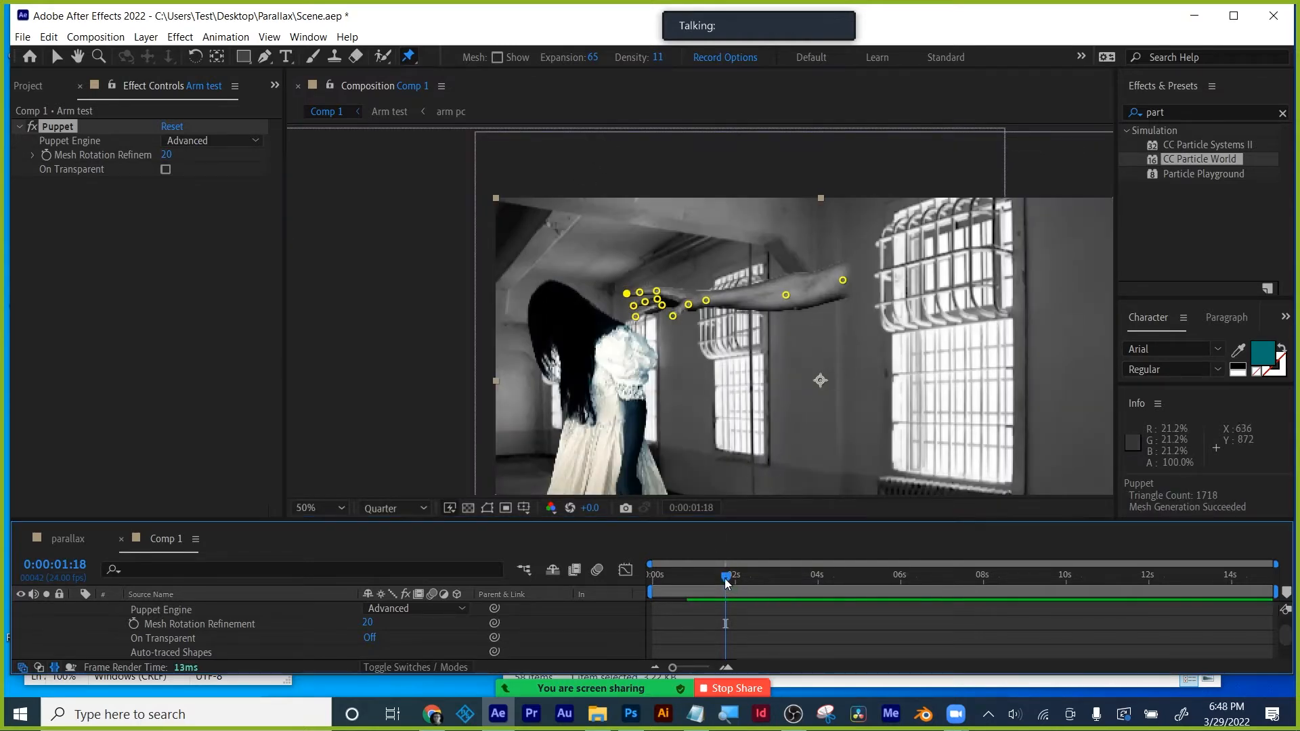
drag(738, 580, 704, 583)
drag(243, 520, 244, 405)
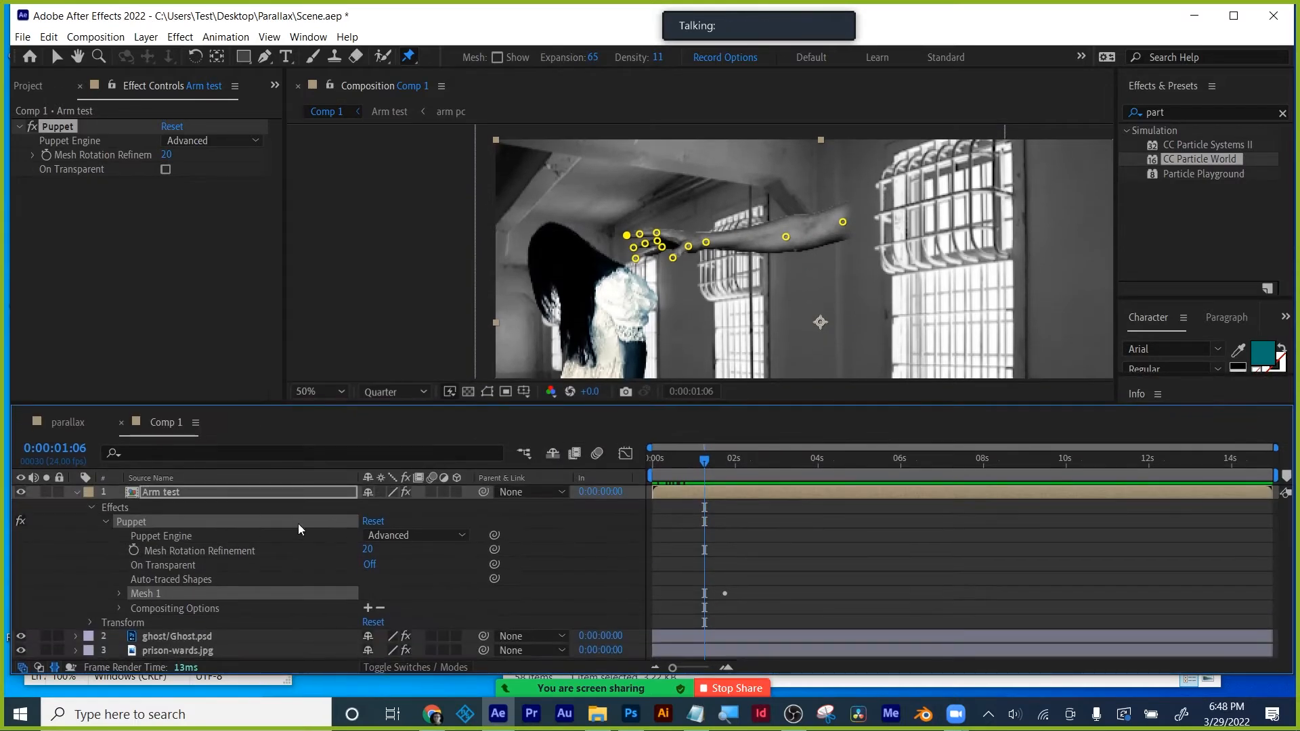
click(641, 234)
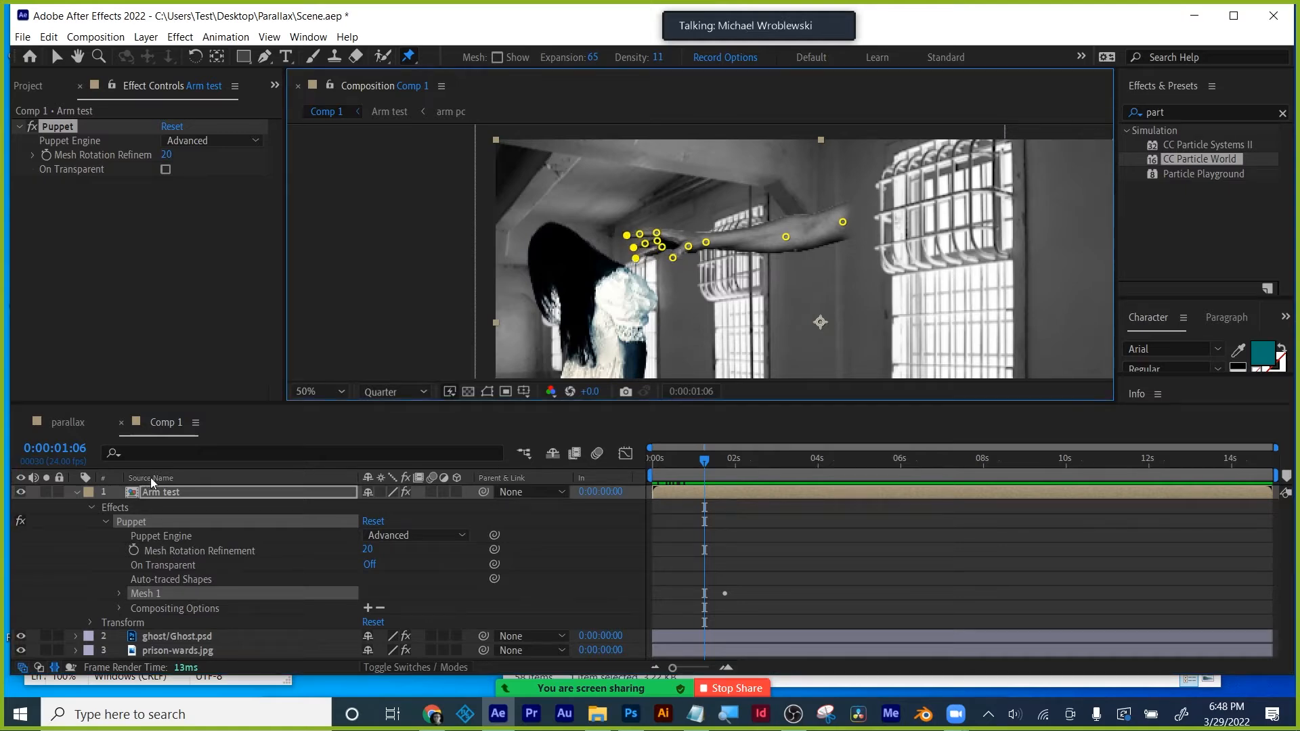
click(164, 495)
mouse_move(704, 459)
mouse_down()
mouse_move(677, 459)
mouse_move(728, 455)
mouse_up()
click(180, 521)
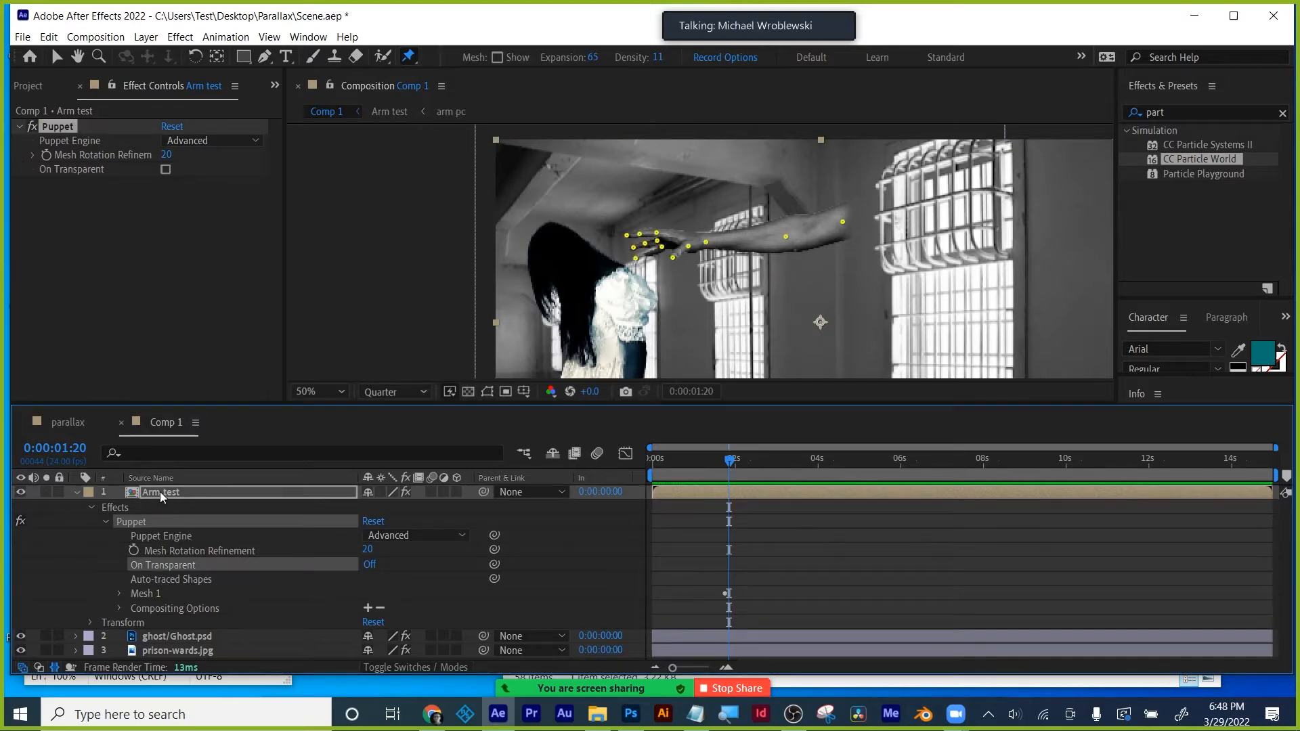
- Delete the Puppet effect from Arm test and return to the parallax composition
click(160, 491)
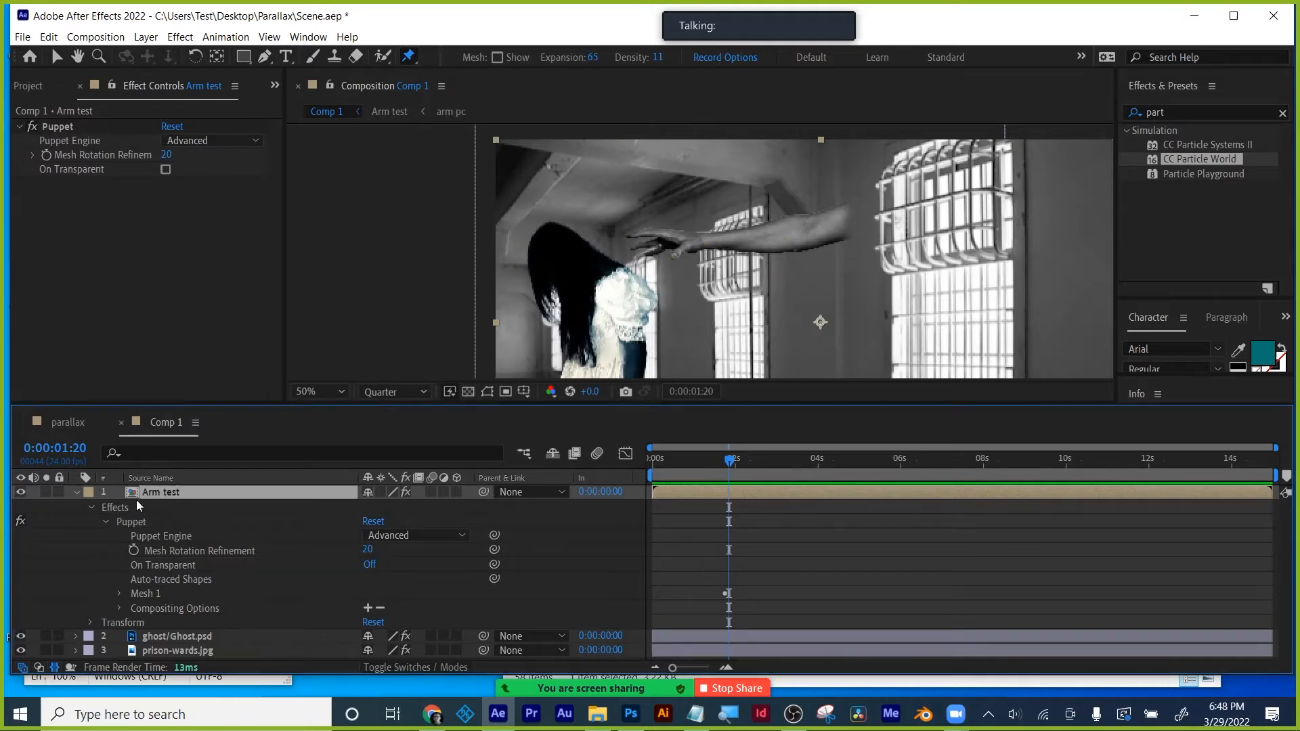
click(59, 124)
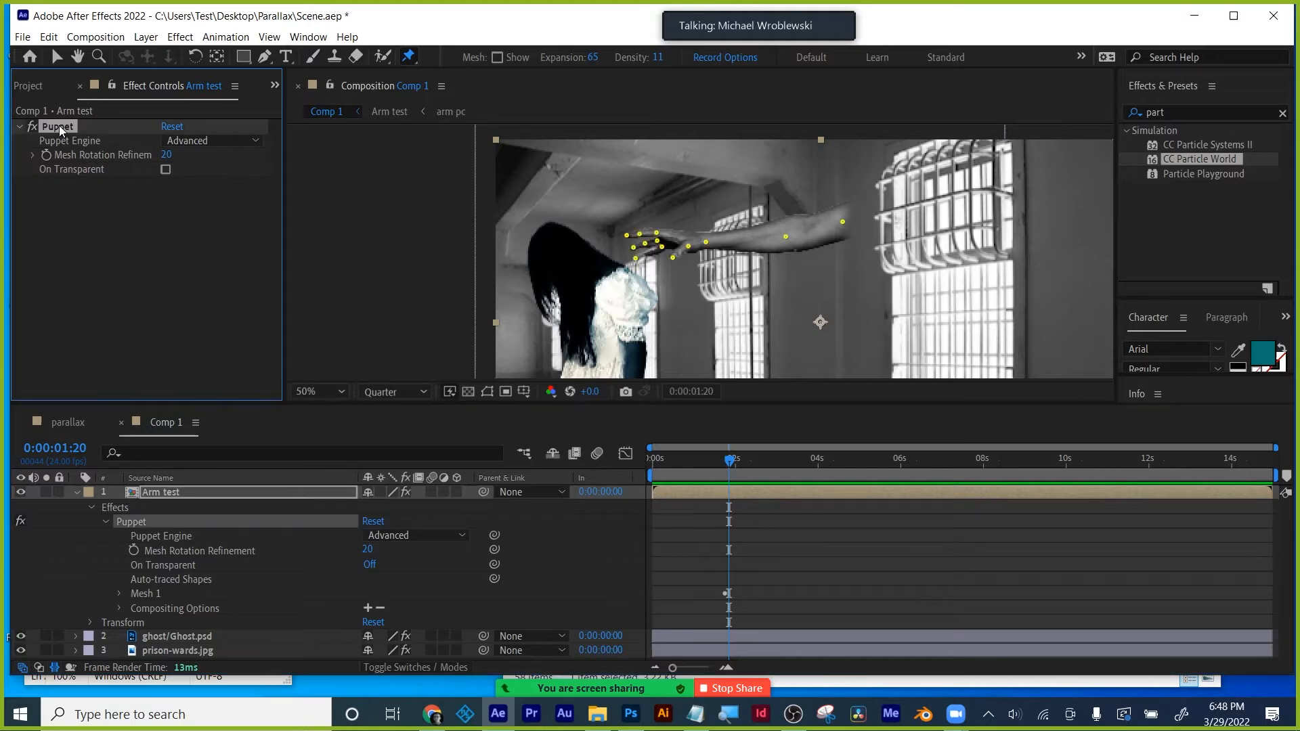
key(Delete)
click(67, 428)
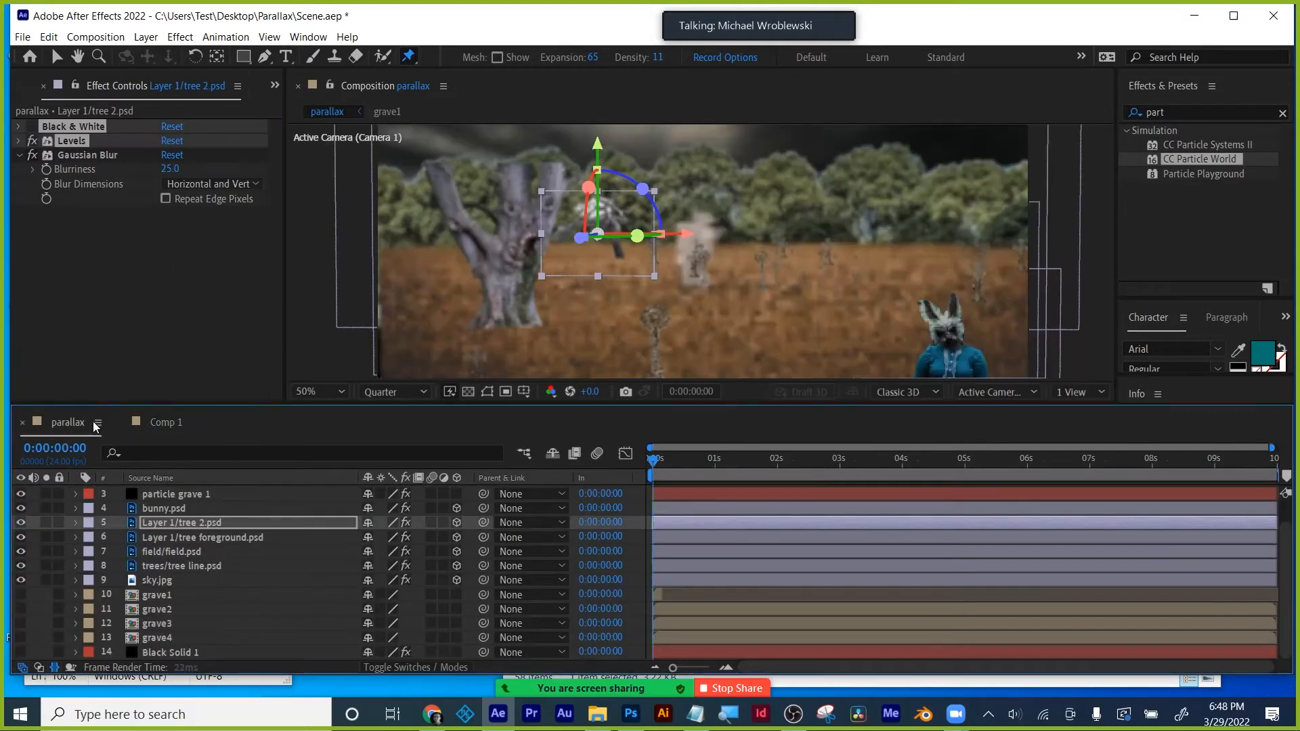
- From Comp 1, open Arm test and then arm pc, with the arm centred in an enlarged viewer
click(164, 428)
double_click(154, 493)
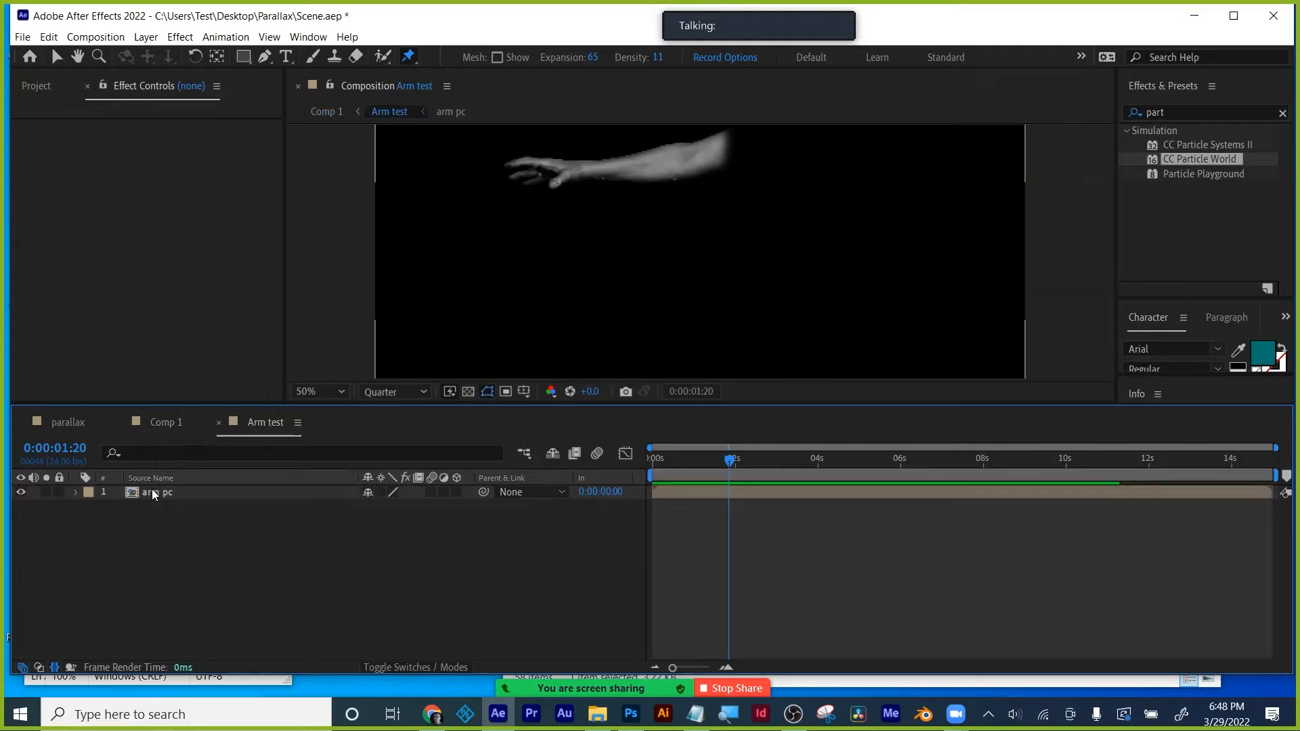
double_click(153, 494)
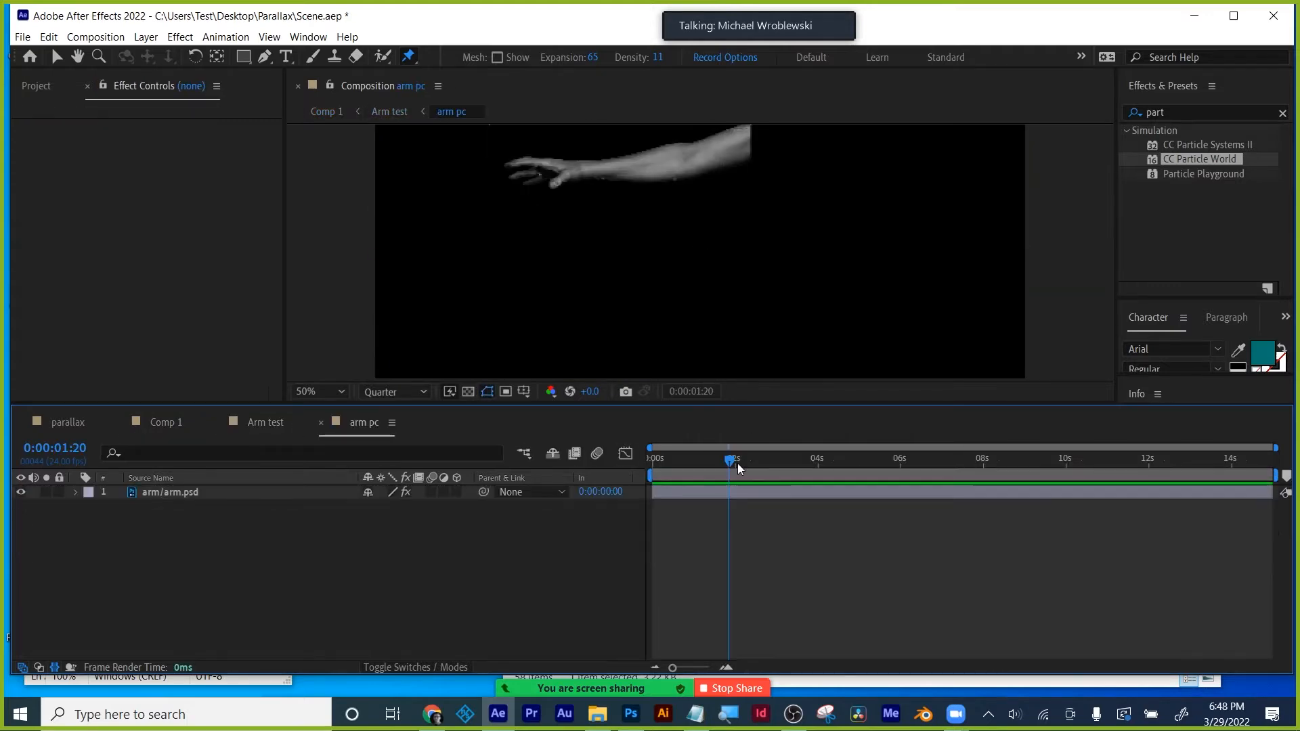
mouse_move(732, 465)
mouse_down()
mouse_move(647, 468)
mouse_move(749, 467)
mouse_up()
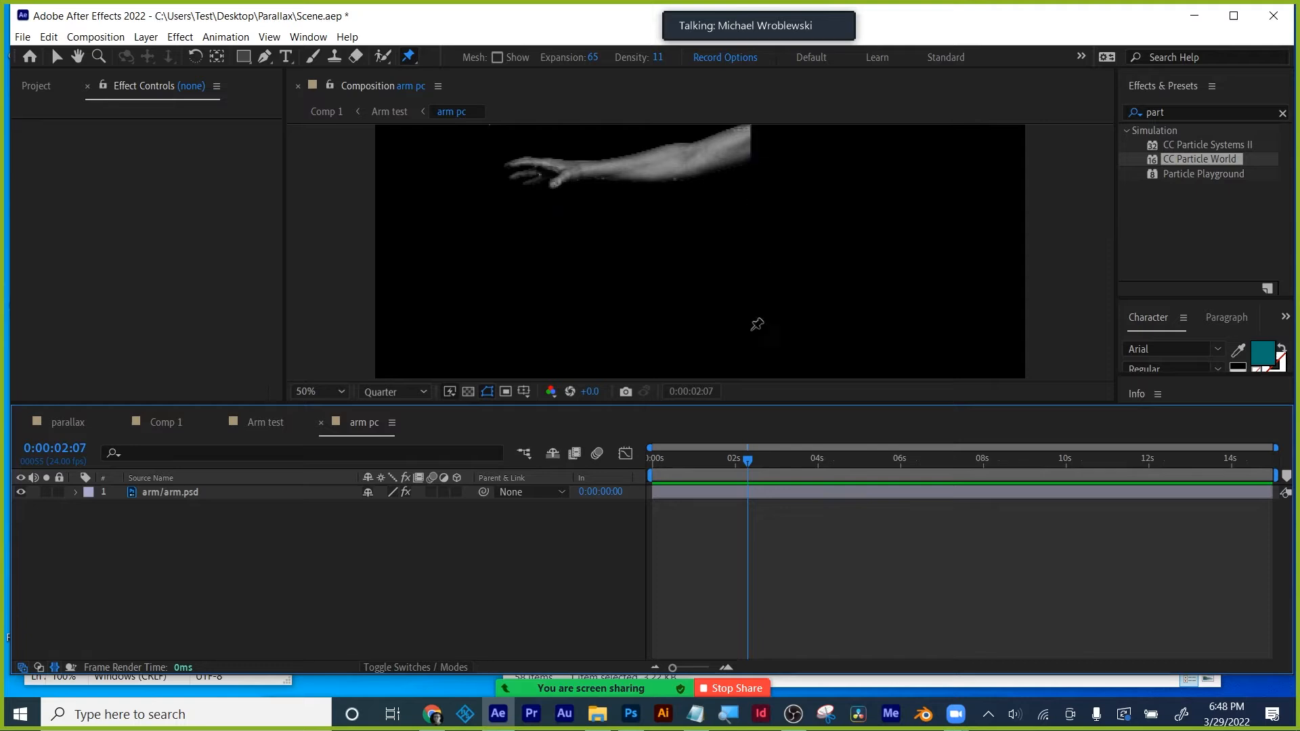
mouse_move(732, 465)
mouse_down()
mouse_move(671, 462)
mouse_move(717, 461)
mouse_up()
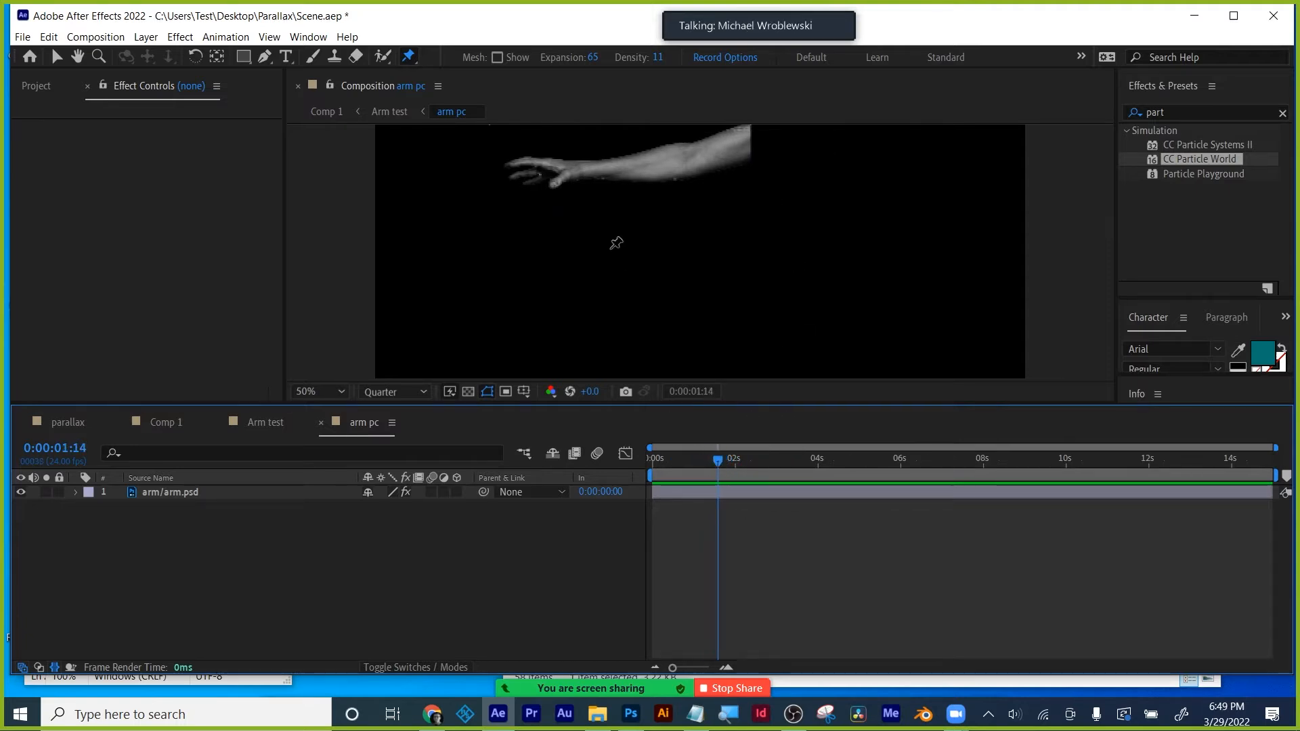
scroll(626, 232, up, 2)
drag(750, 405, 766, 614)
mouse_move(626, 275)
mouse_down()
mouse_move(652, 302)
mouse_move(624, 278)
mouse_up()
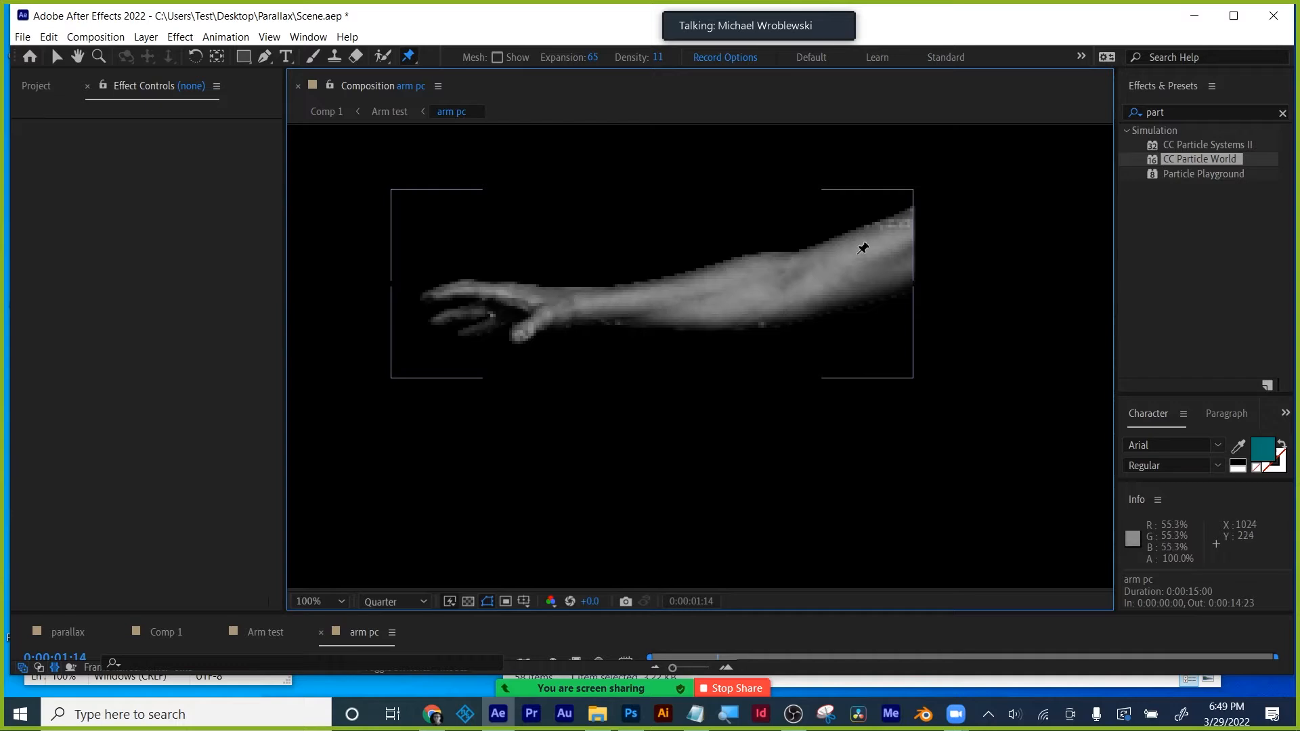
- Place puppet pins on the upper arm, near the wrist, the wrist and the base of the hand
click(904, 242)
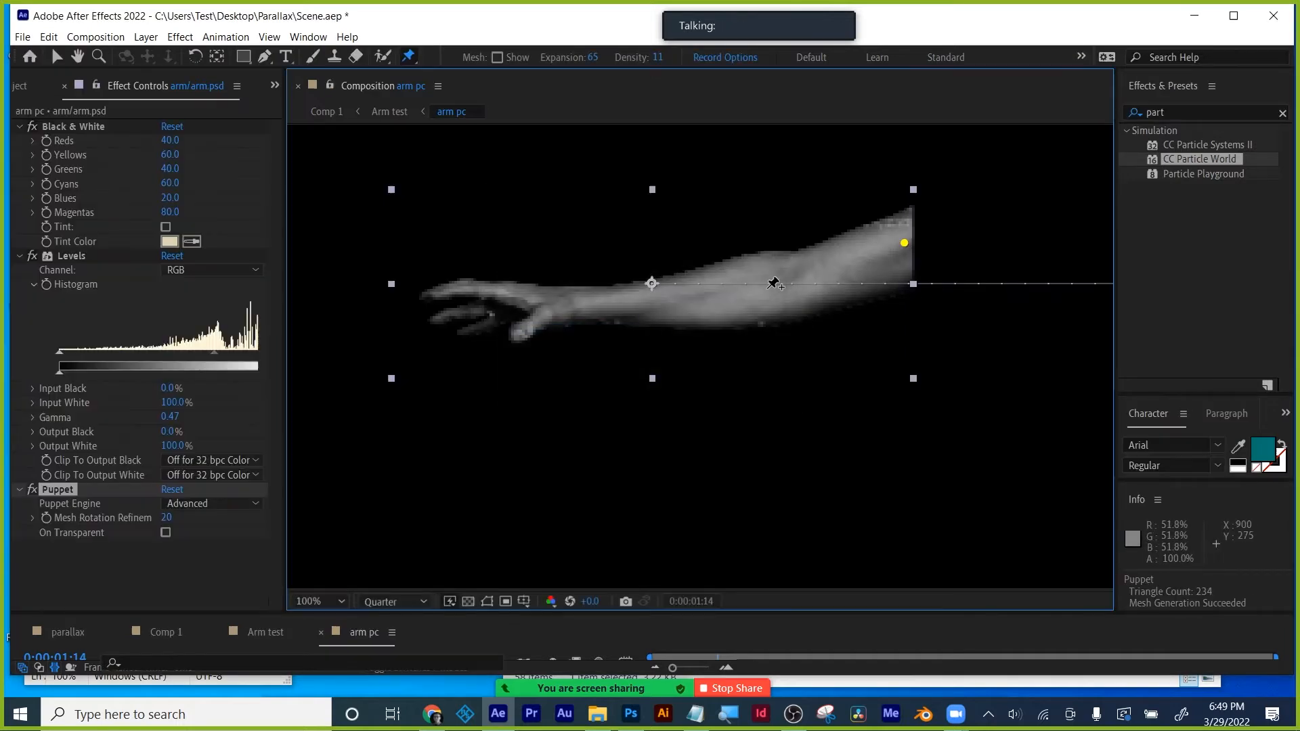
click(587, 305)
click(549, 314)
click(514, 339)
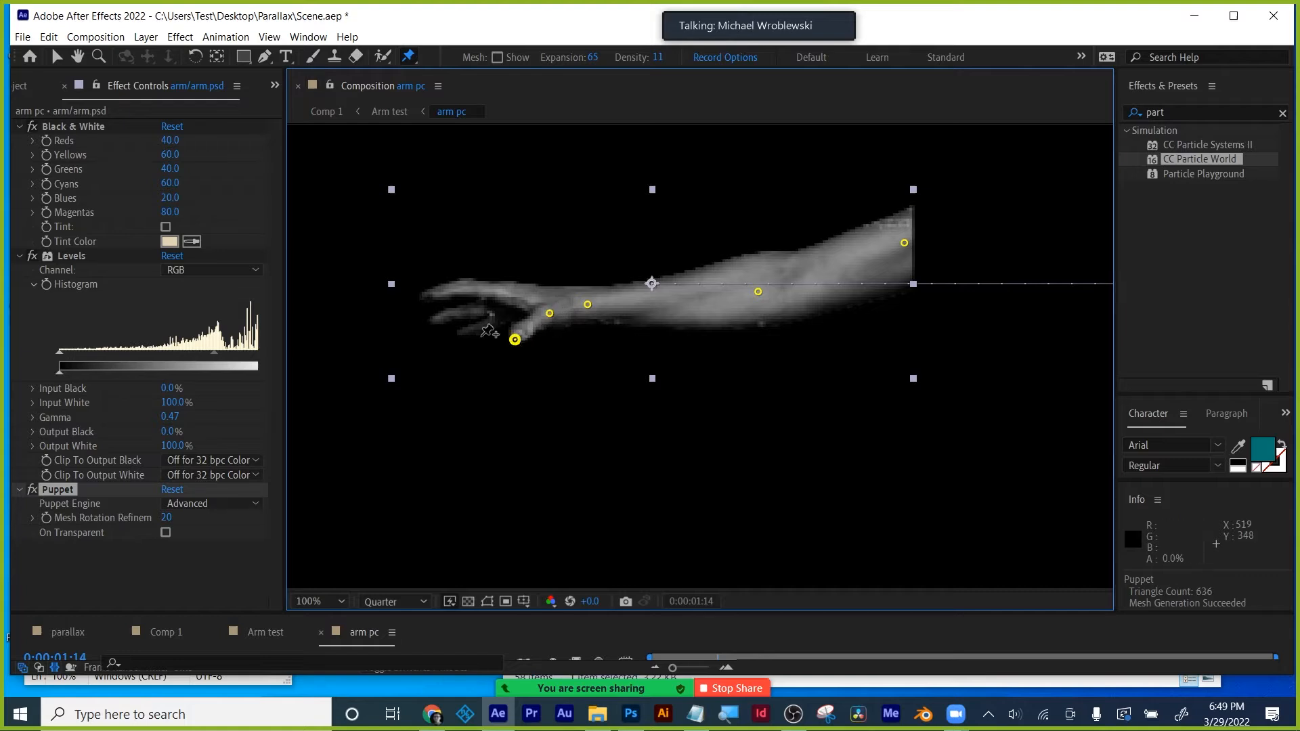
- Add puppet pins along every finger and on each fingertip
click(461, 335)
click(488, 323)
click(504, 318)
click(481, 310)
click(461, 313)
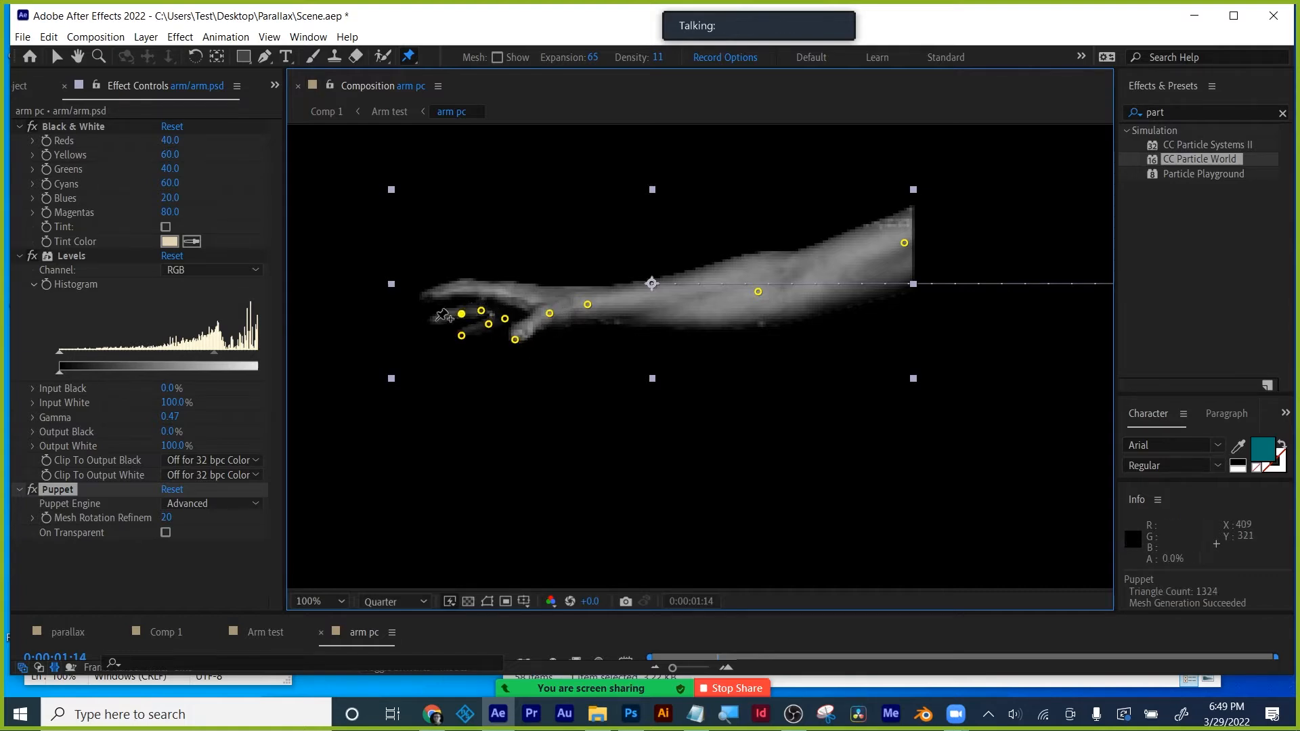
click(435, 321)
click(427, 292)
click(460, 291)
click(495, 291)
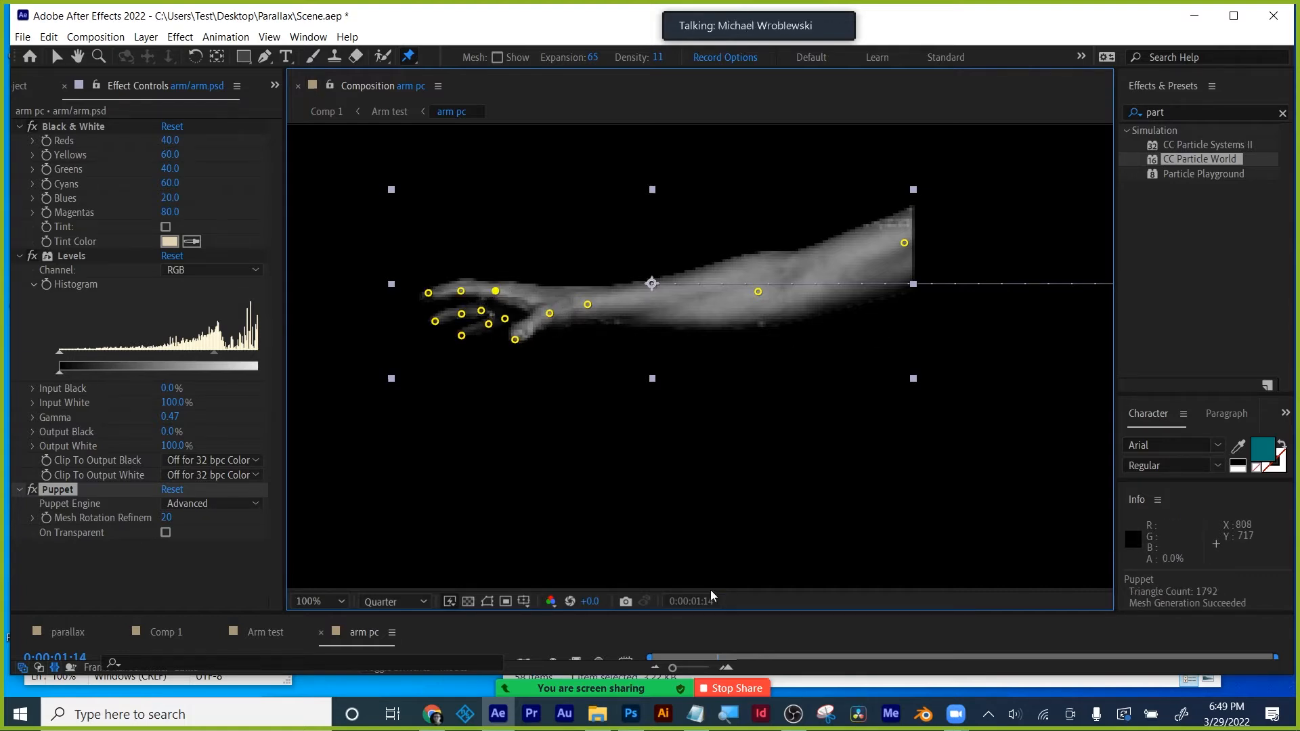
drag(754, 612, 735, 490)
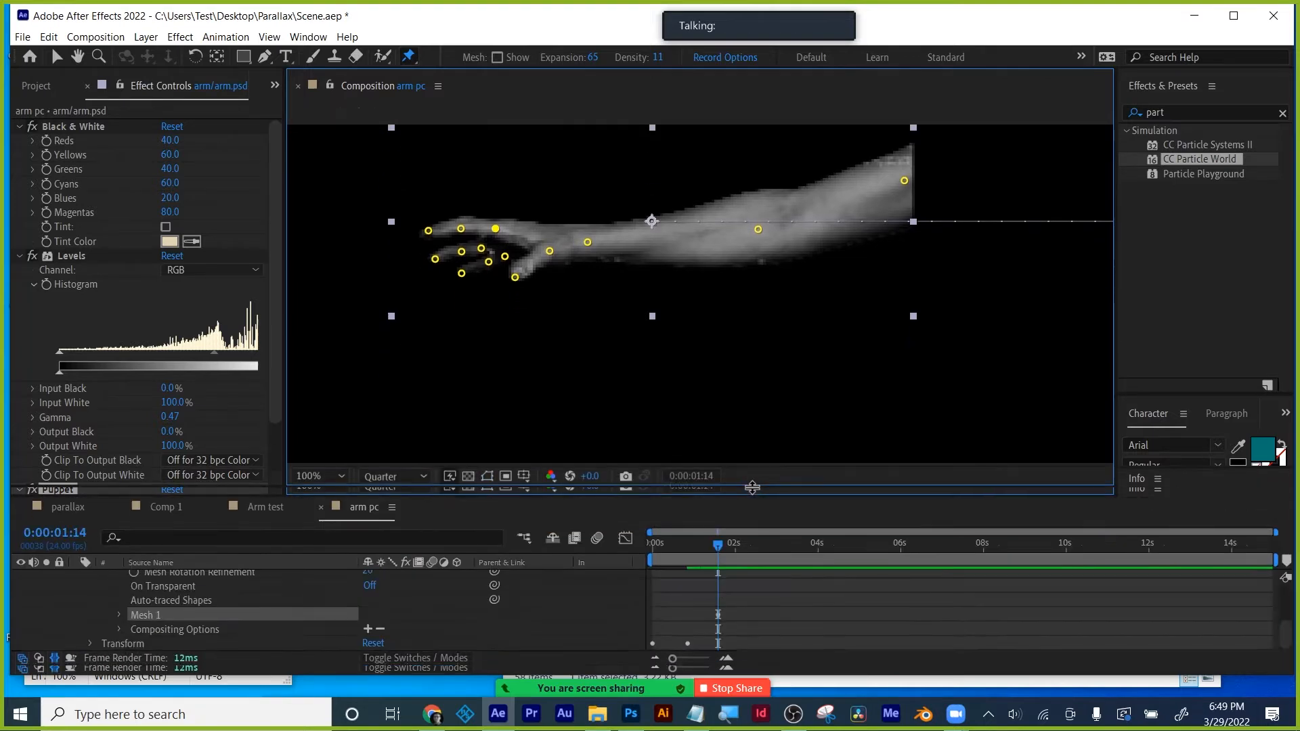
- At 0:00:02:04, zoom the viewer to 200% on the hand with a transparency checkerboard
click(720, 547)
drag(736, 546, 744, 546)
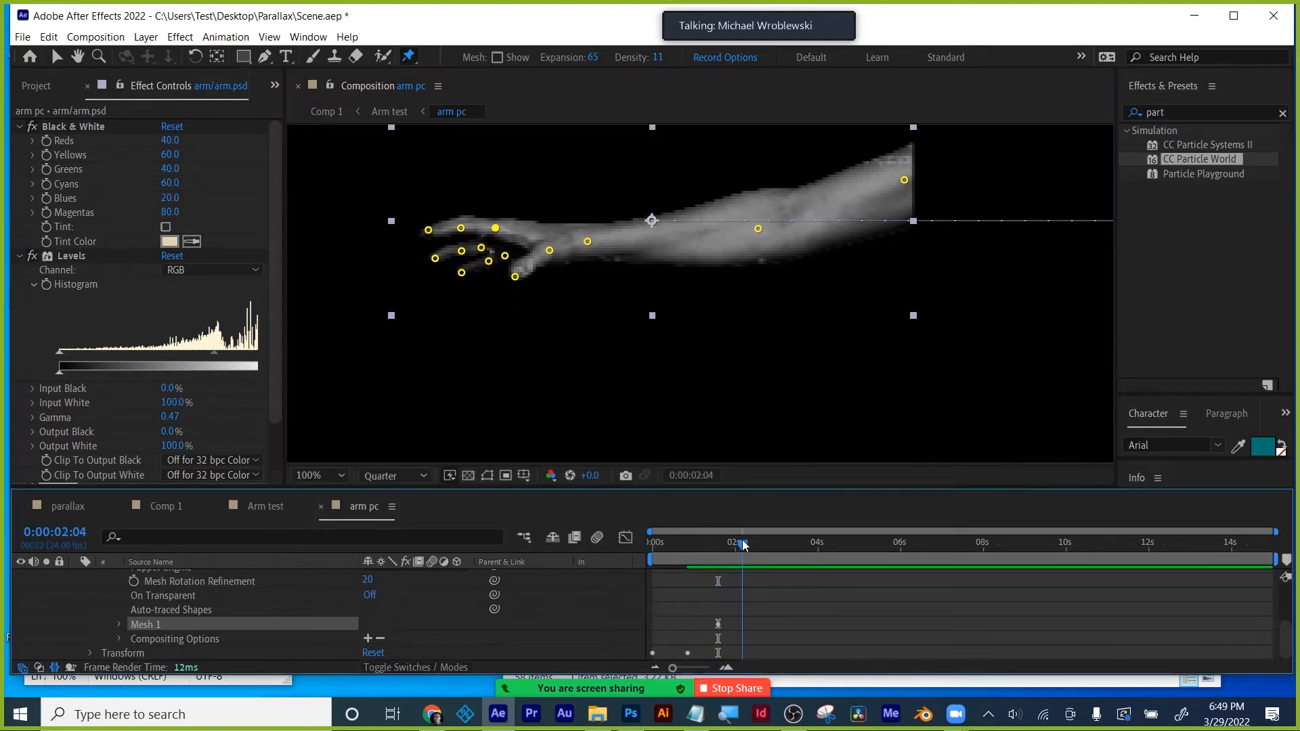
key(period)
drag(488, 264, 545, 298)
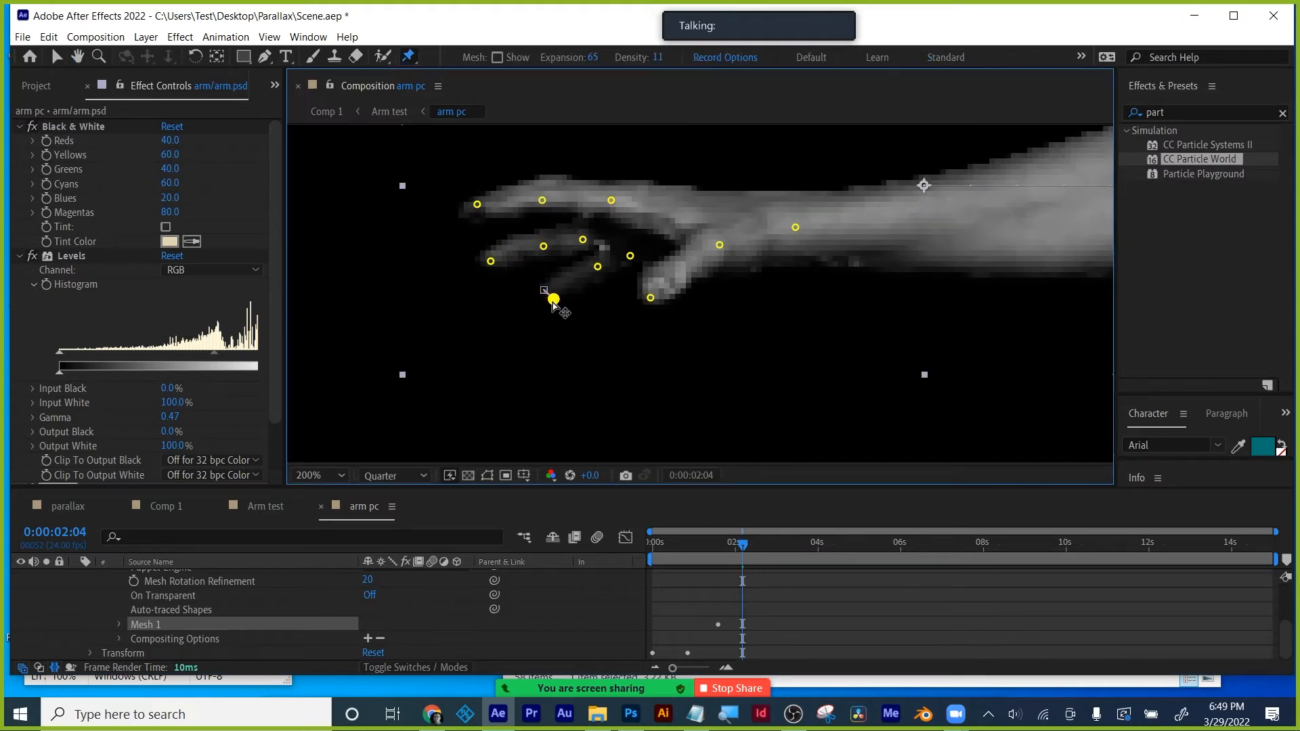
click(469, 475)
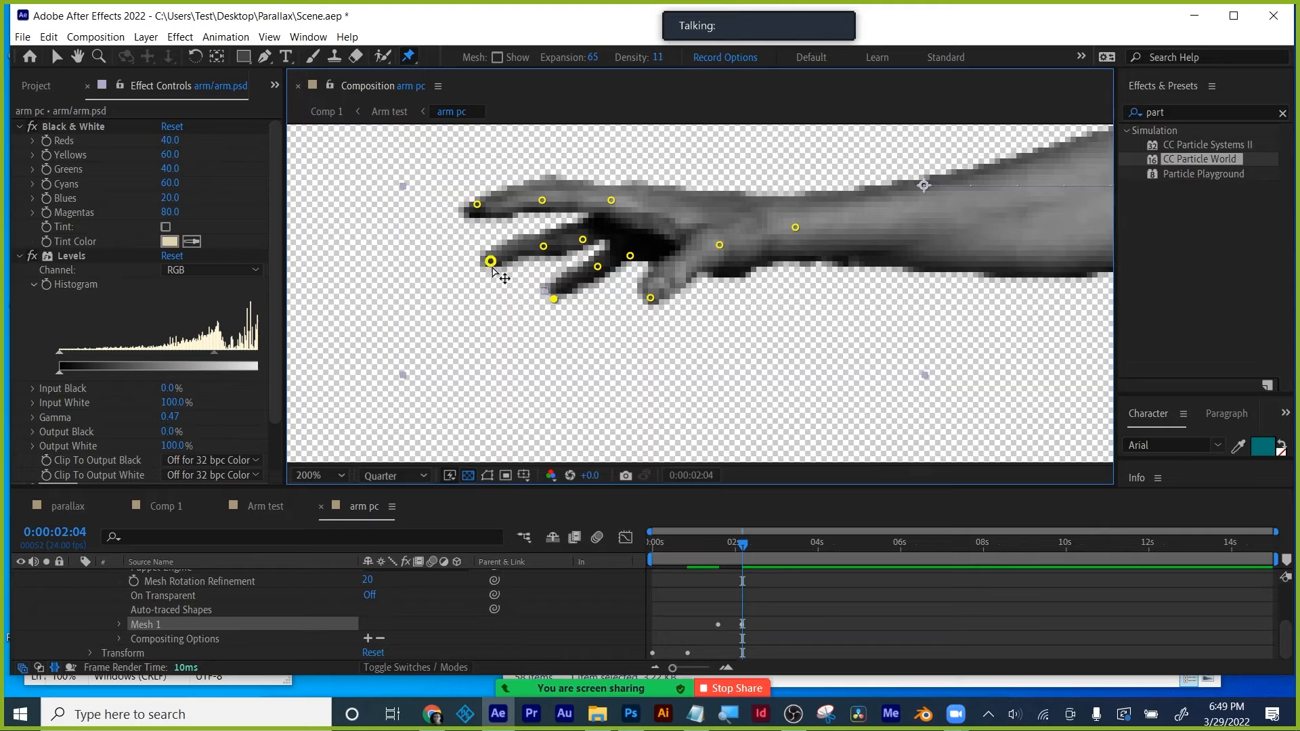
- Bend a finger and fingertip downward and adjust a hand pin
drag(493, 266, 500, 281)
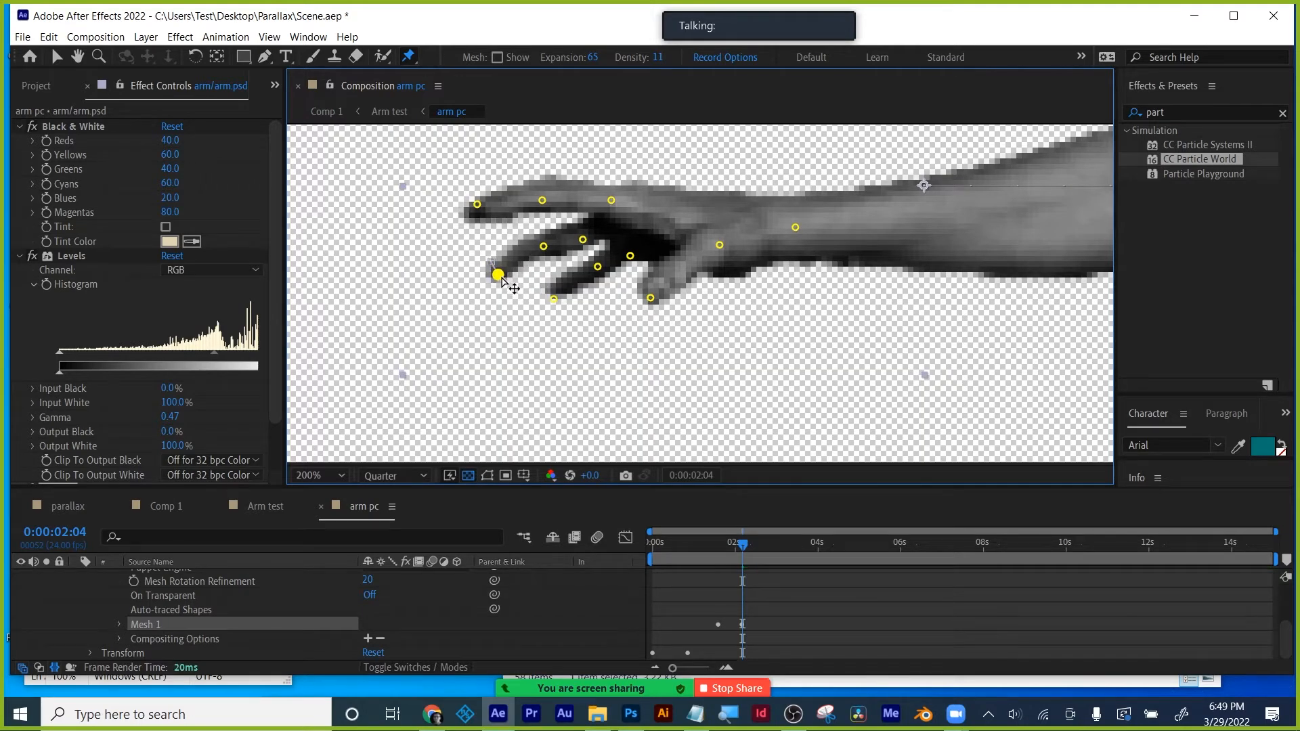
click(477, 206)
drag(478, 206, 479, 220)
drag(651, 297, 641, 294)
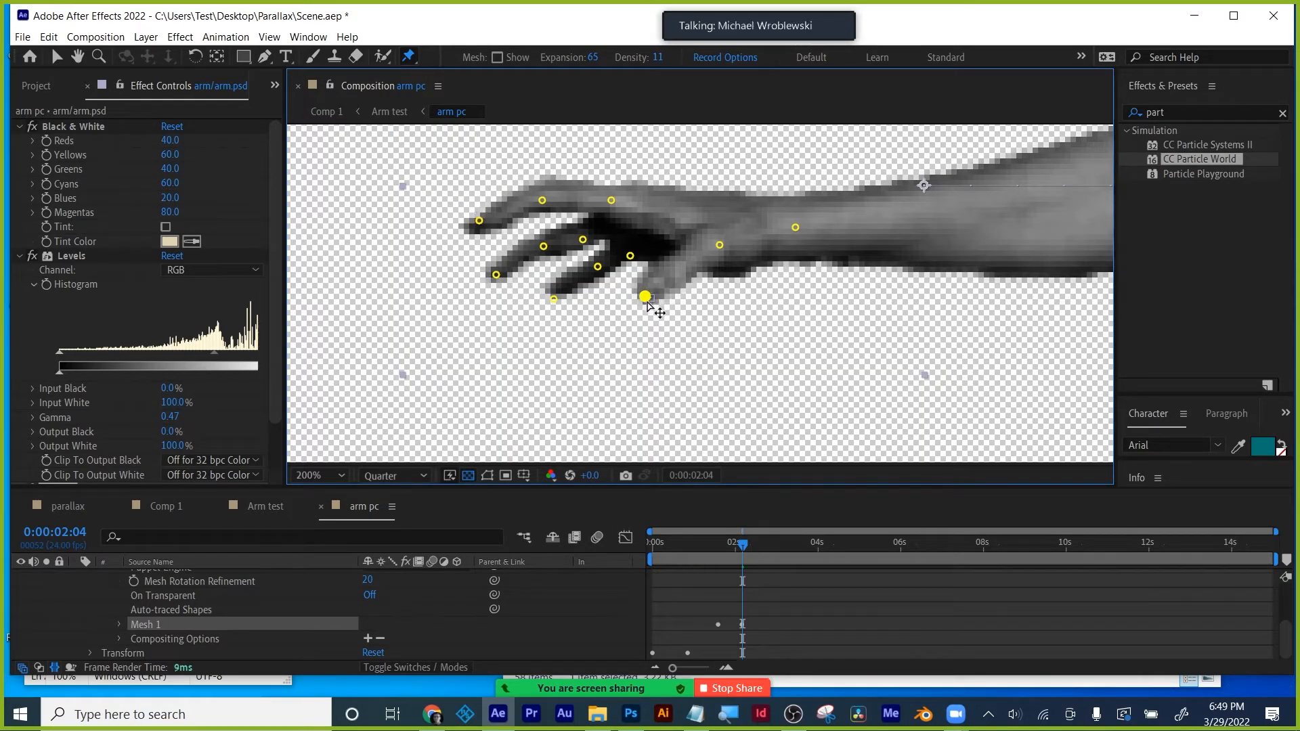
- Lower the forearm pin to flex the arm, then scrub back to check the pose
scroll(805, 308, down, 1)
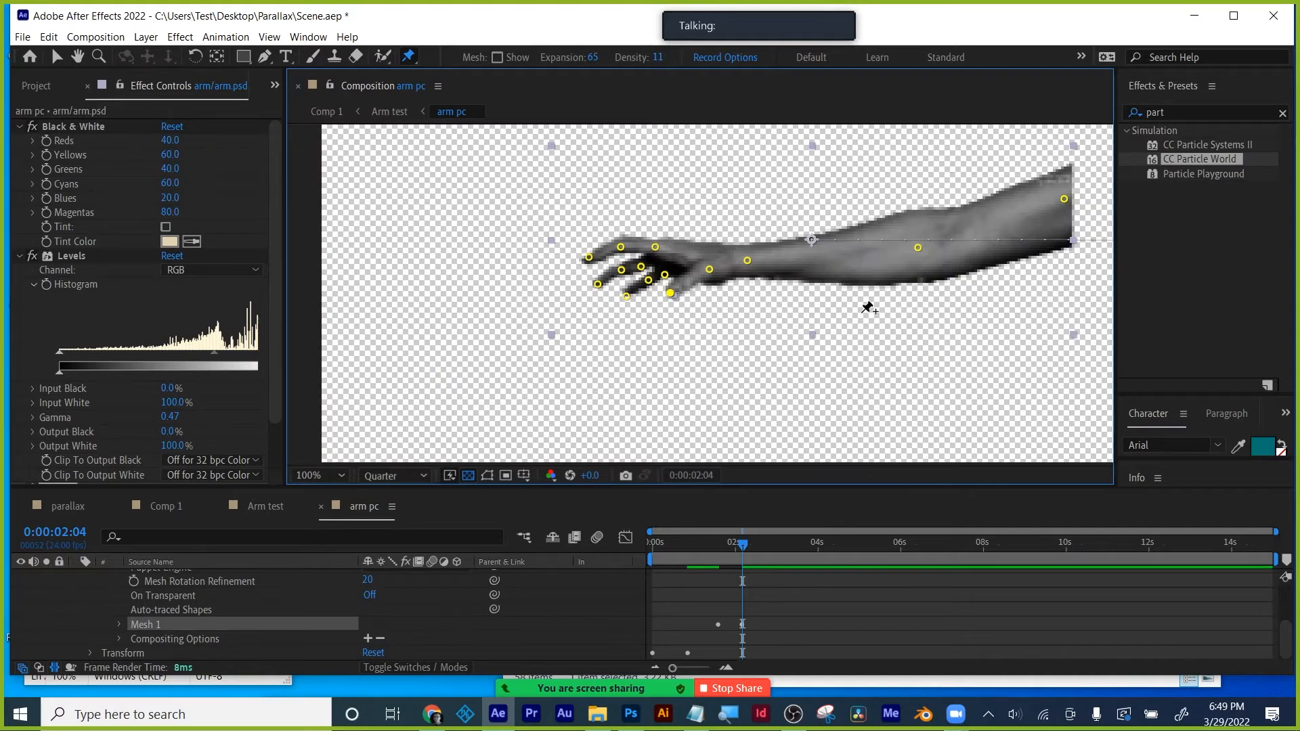
key(space)
drag(867, 308, 841, 315)
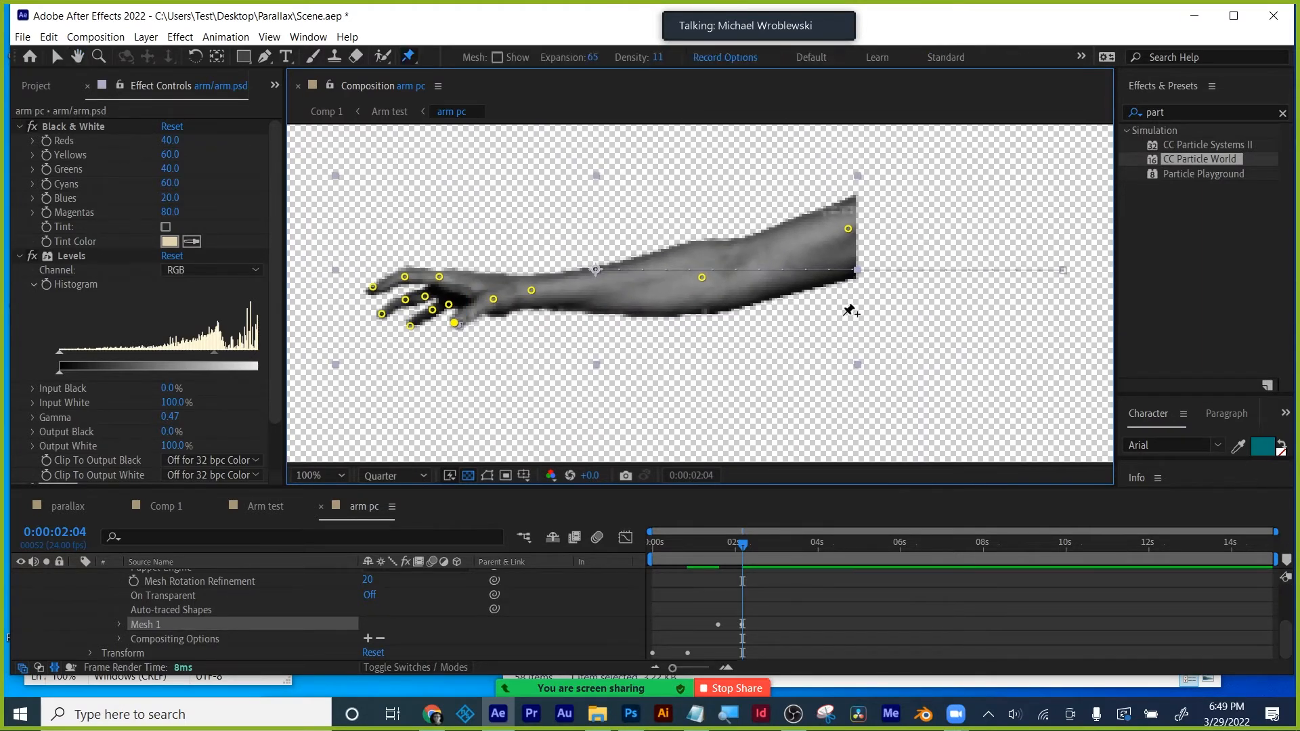
click(704, 279)
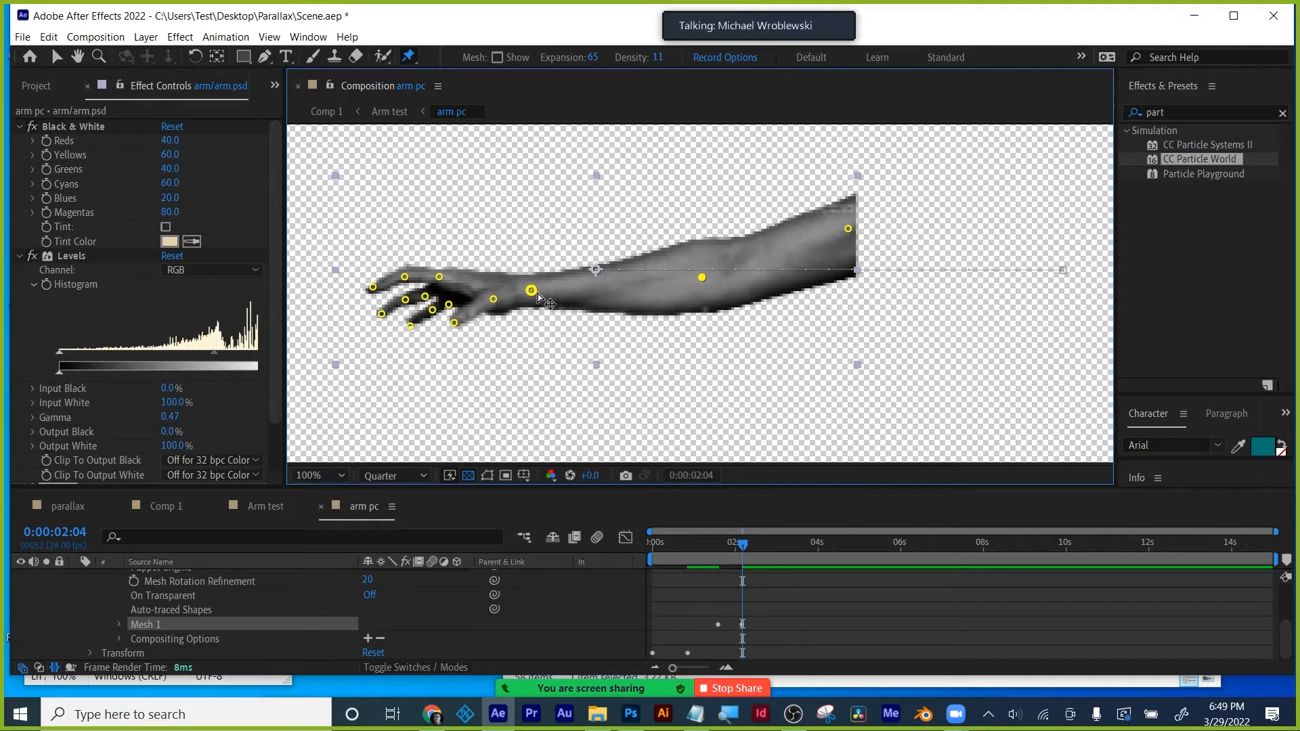
drag(533, 296, 536, 308)
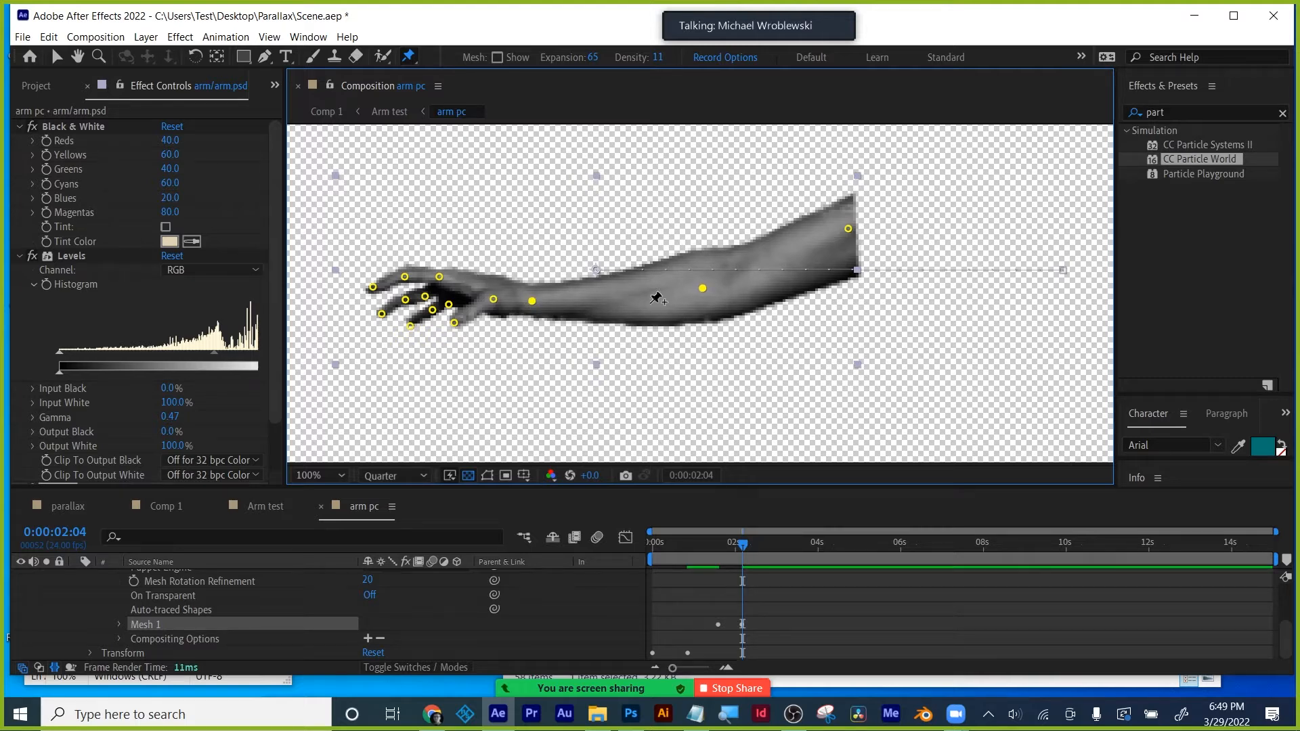
drag(743, 546, 676, 545)
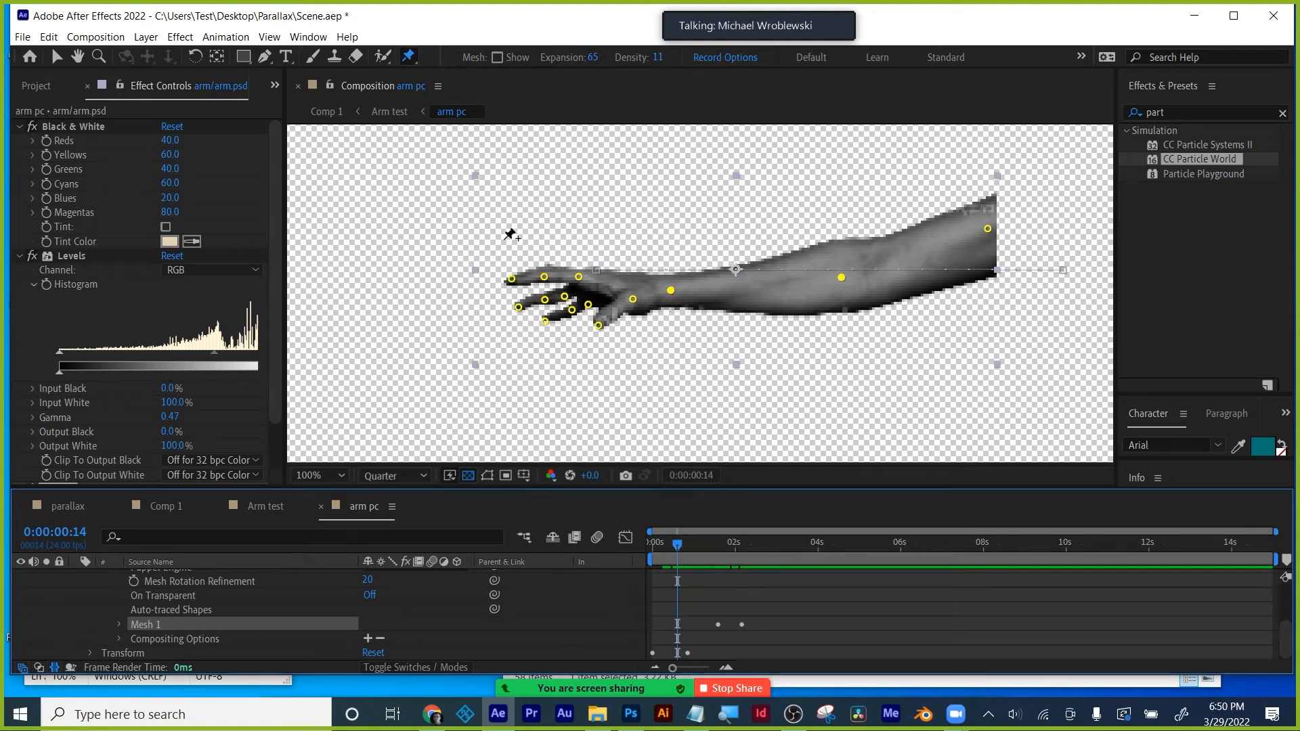
- At 0:00:00:14, drop all arm pins and then the hand pins down-right, undoing the last hand nudge
drag(409, 175, 868, 410)
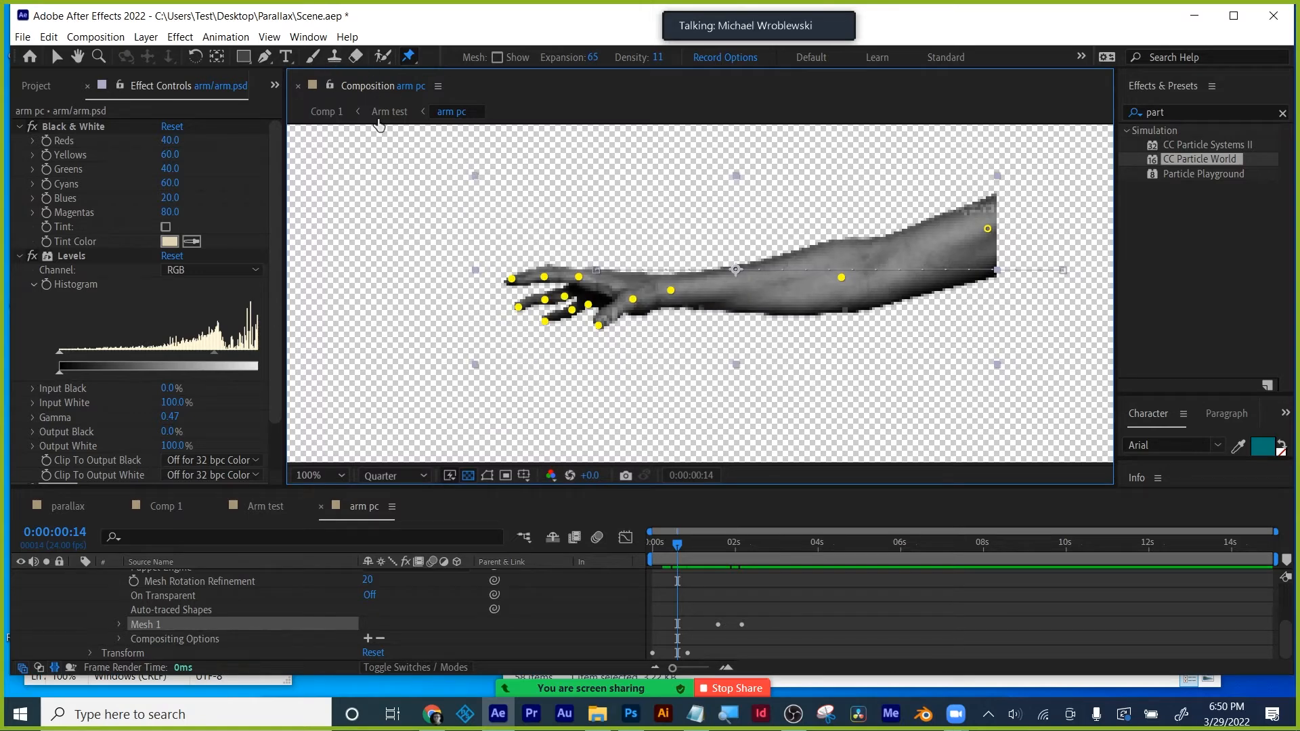
drag(512, 284, 525, 309)
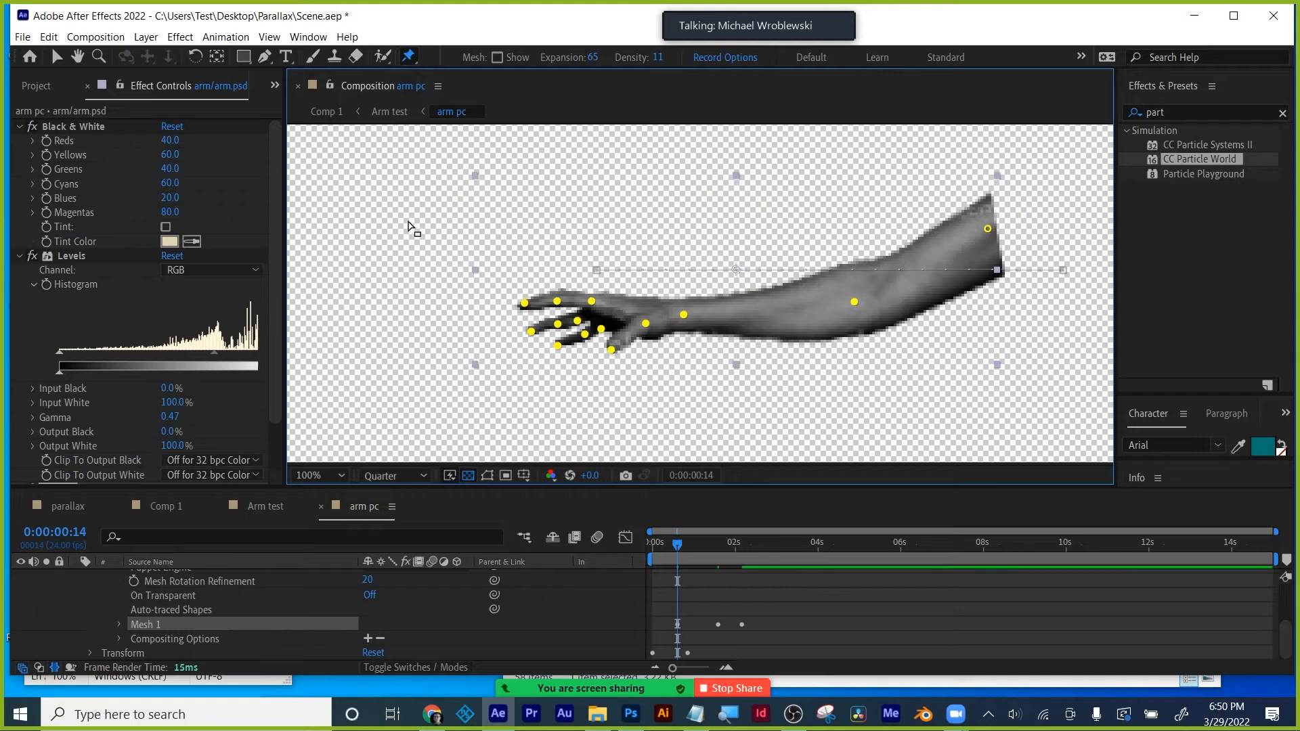
drag(408, 219, 734, 406)
drag(525, 305, 538, 335)
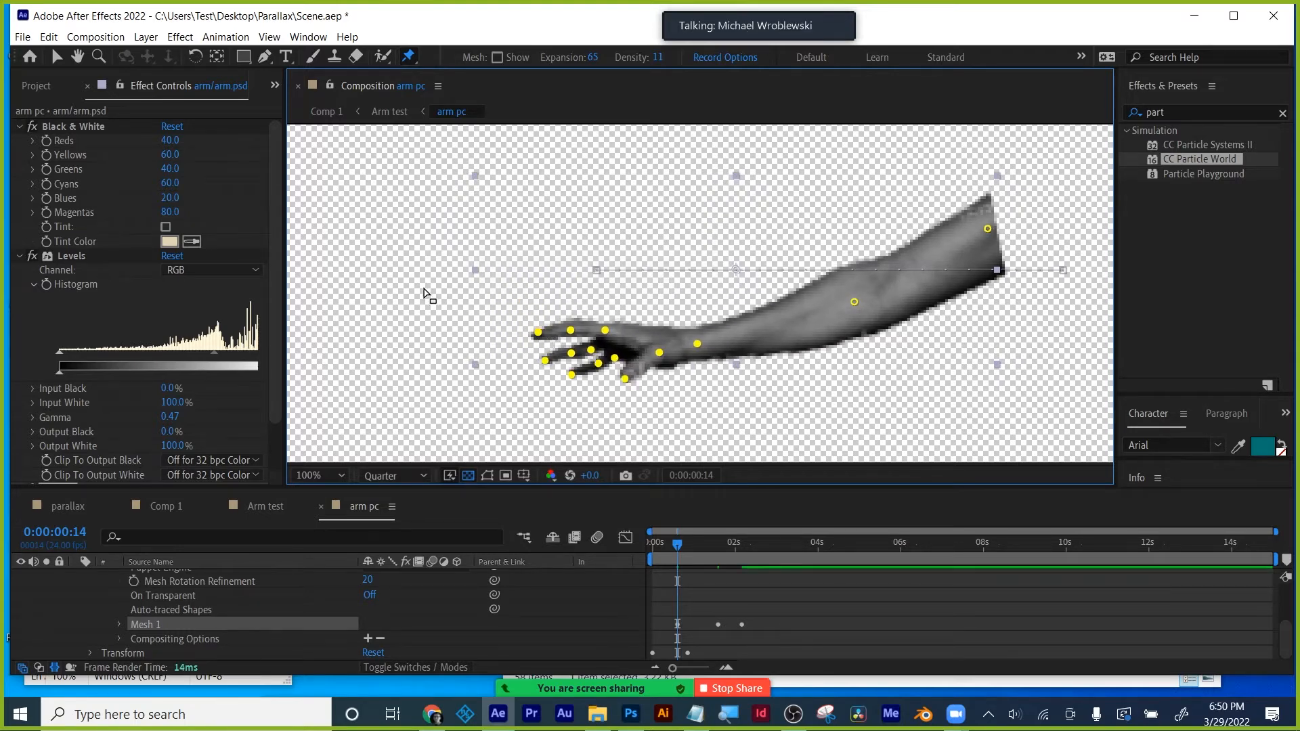
drag(444, 296, 641, 407)
drag(539, 334, 545, 351)
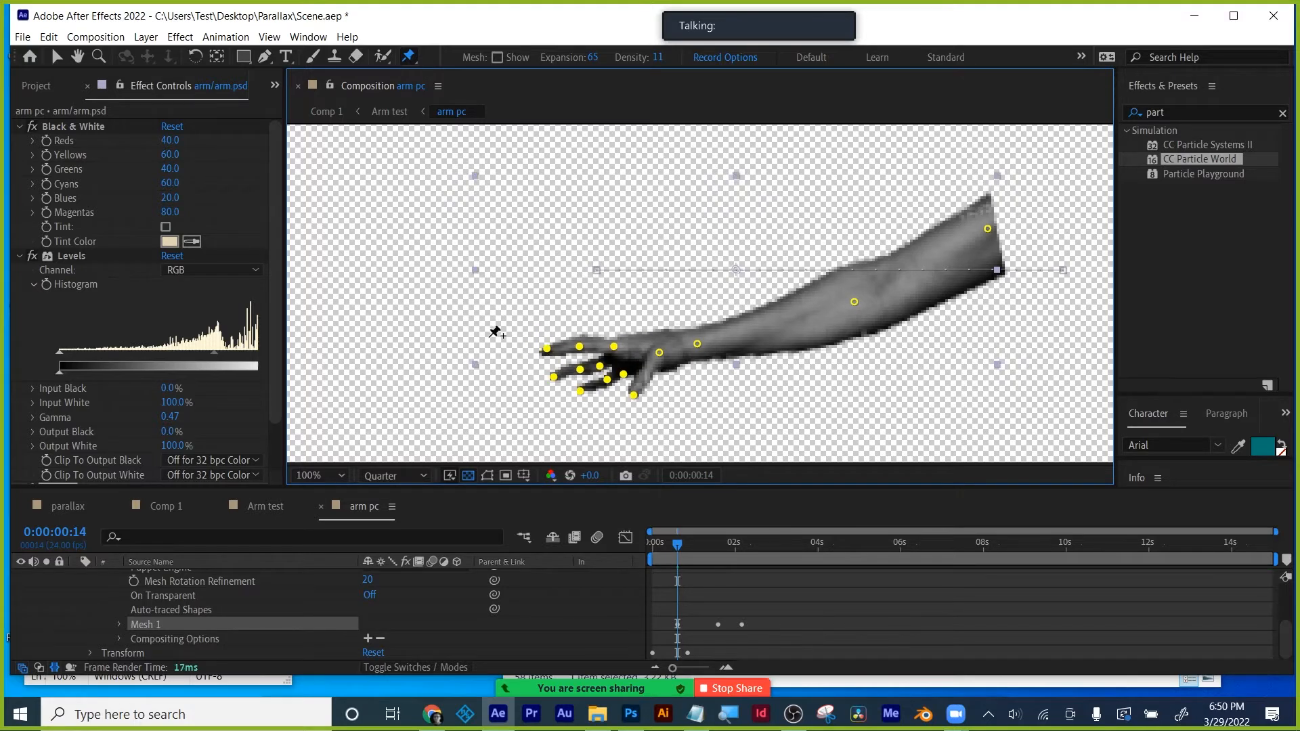
key(ctrl+z)
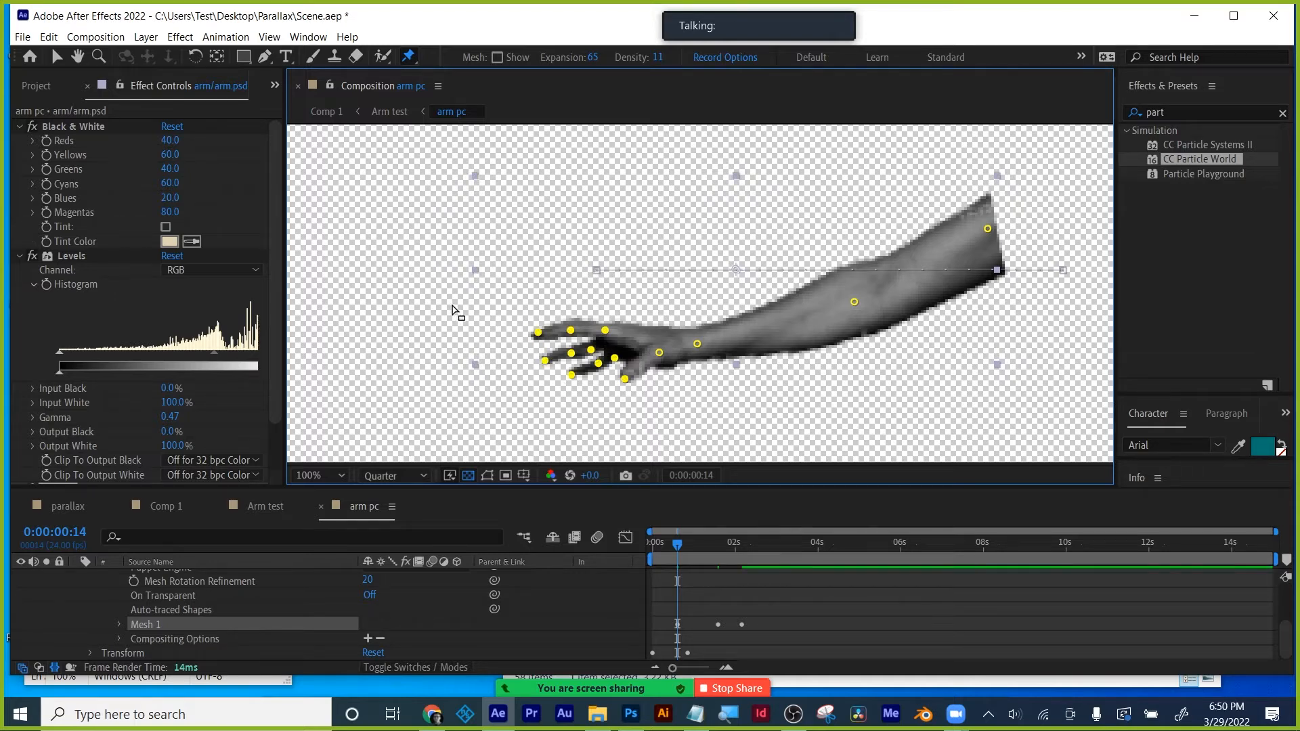
- Curl the five fingertip pins down-right and scrub the first second to check the motion
drag(441, 302, 582, 427)
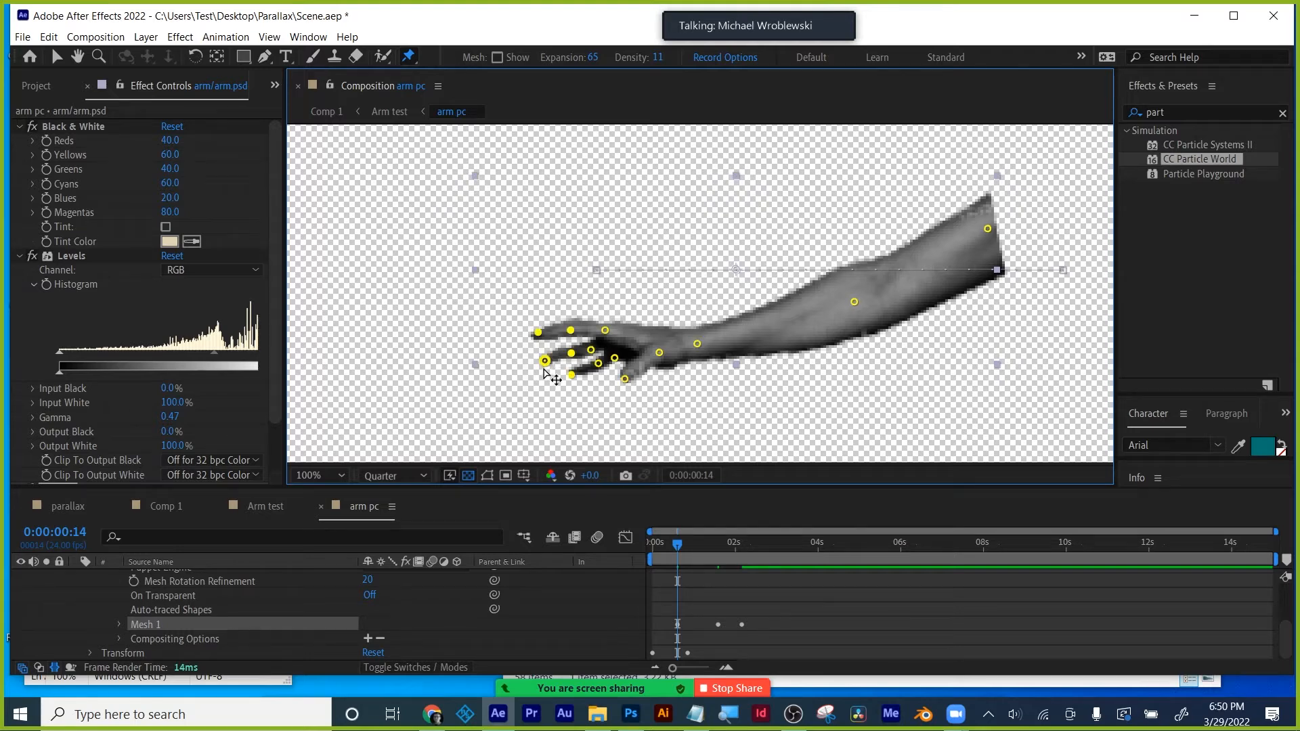
drag(546, 367, 550, 372)
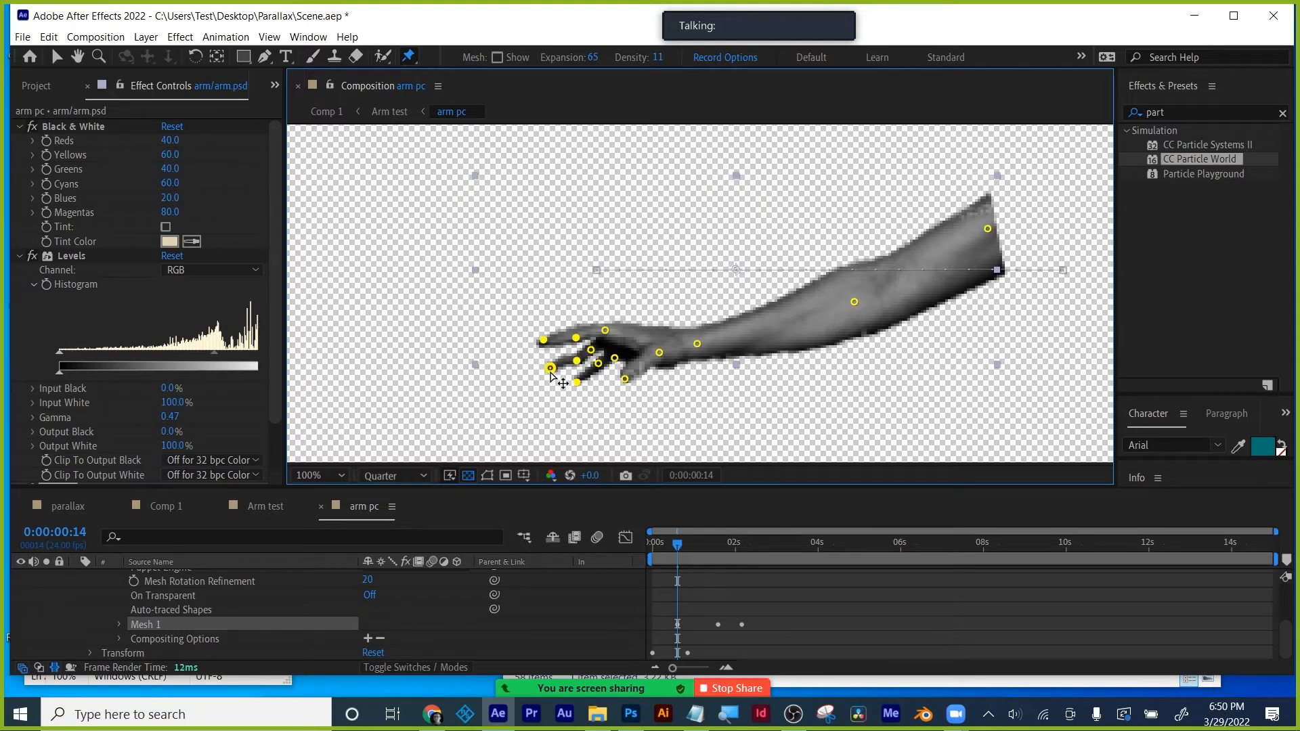
drag(668, 546, 635, 526)
- Switch to Comp 1, deselect the Arm test layer and play a preview
click(264, 506)
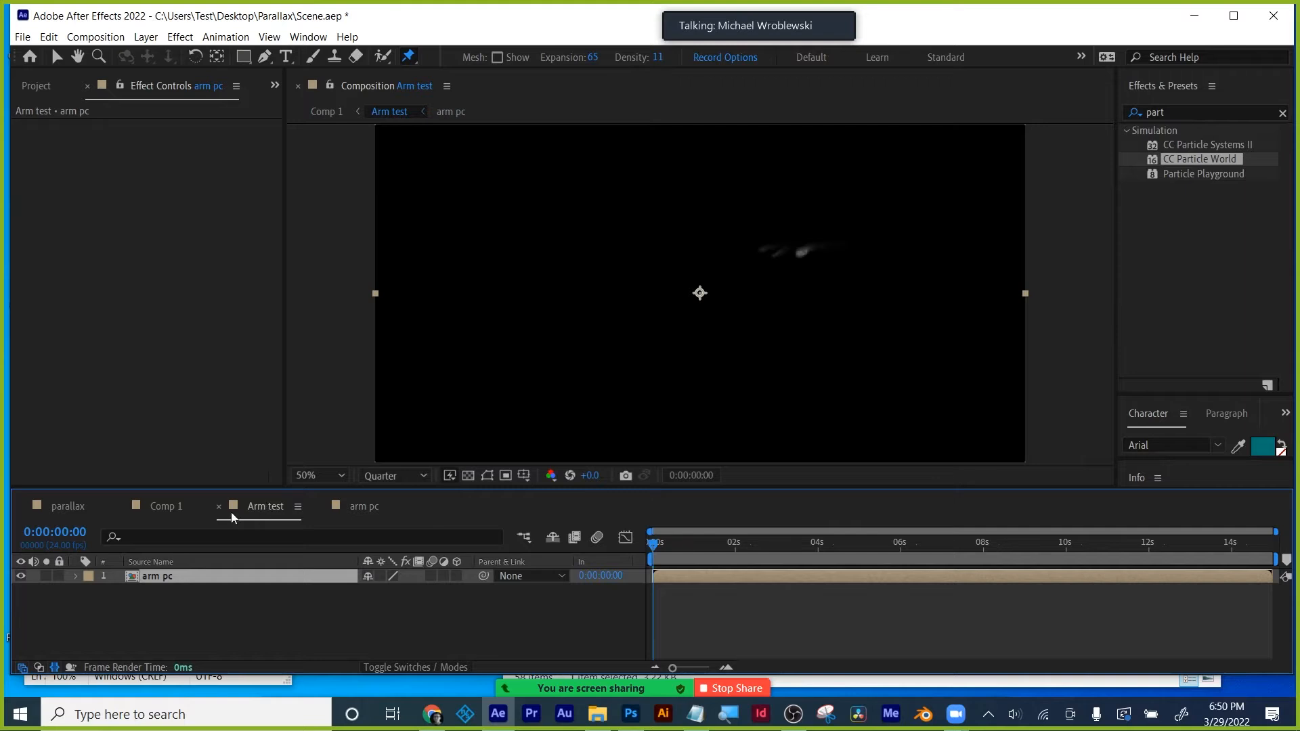
click(166, 506)
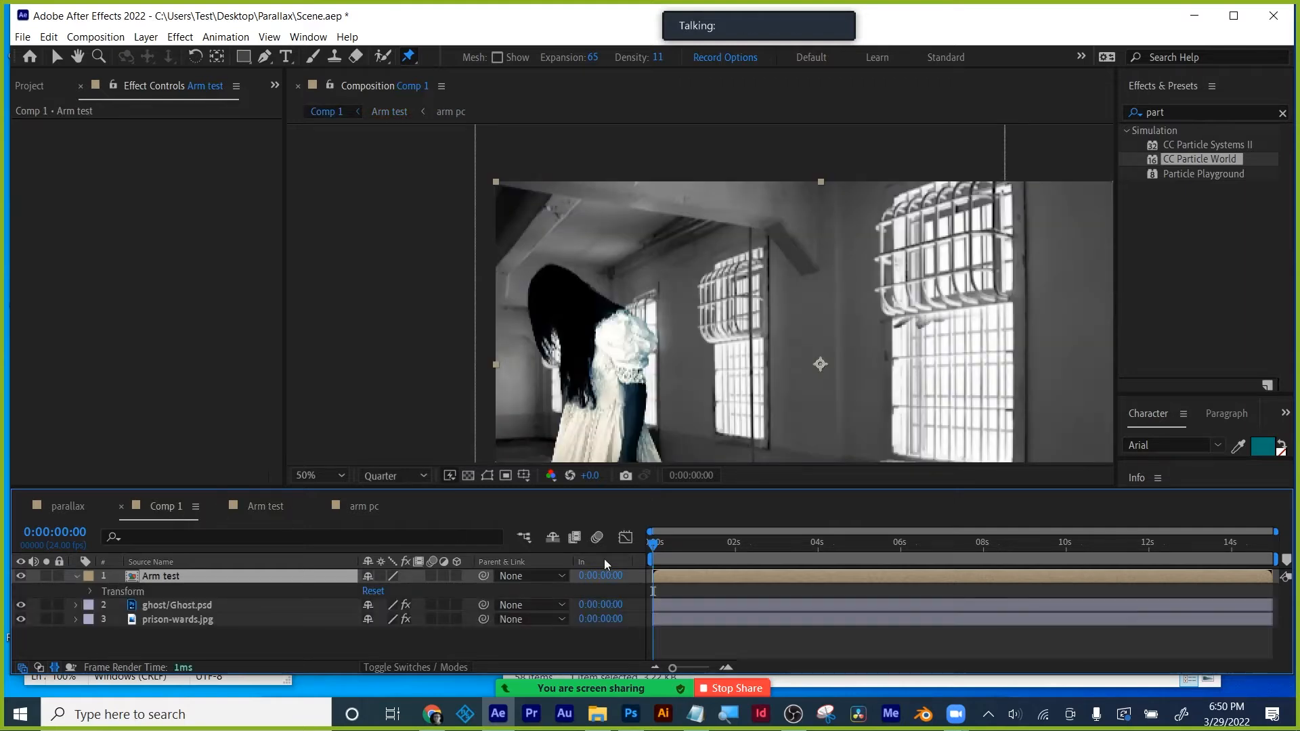
click(686, 650)
key(space)
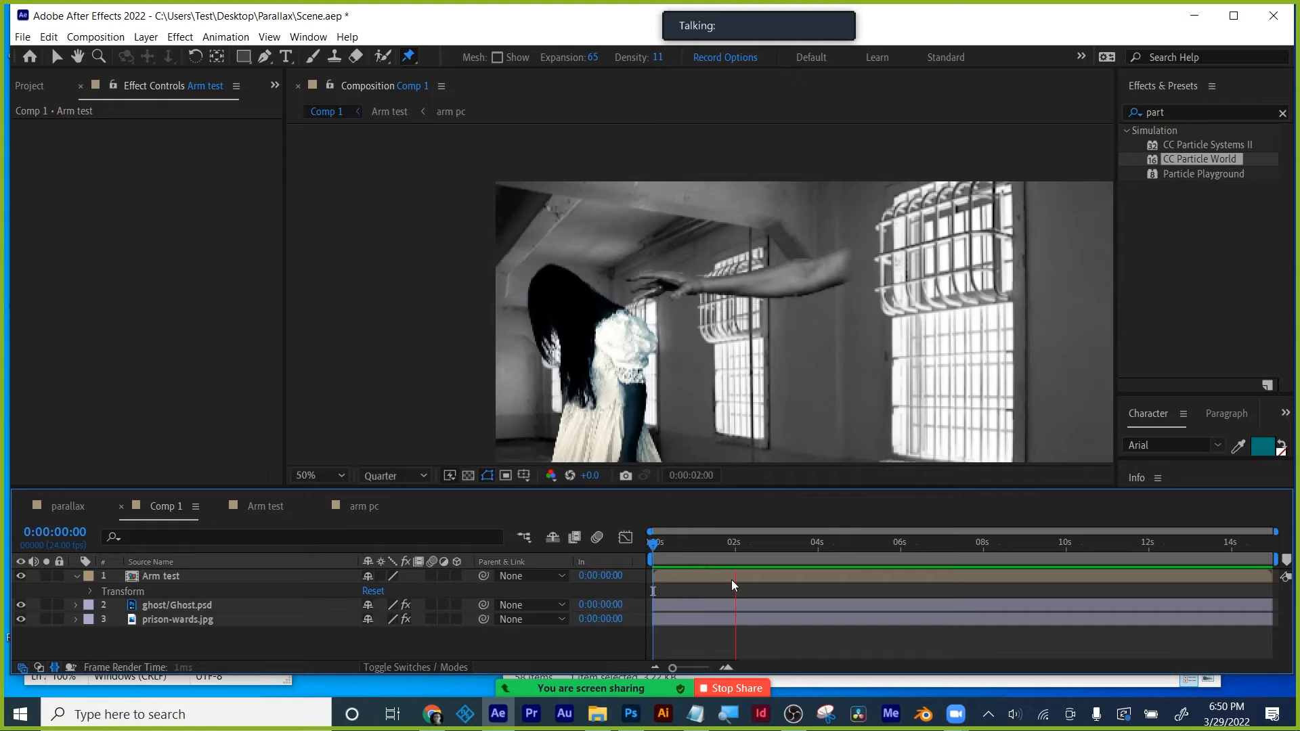
- Stop, return to the start, and open the Arm test composition from its layer
drag(703, 545, 687, 547)
drag(658, 546, 652, 546)
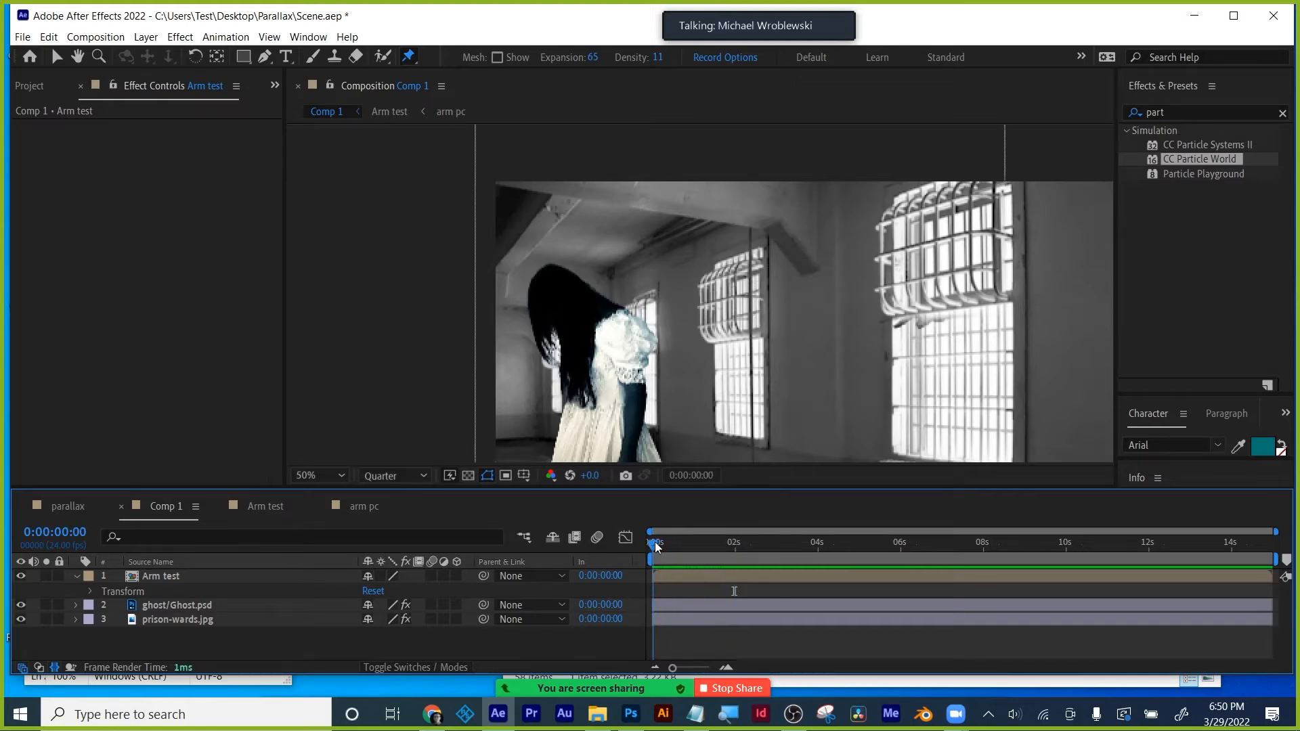
click(159, 576)
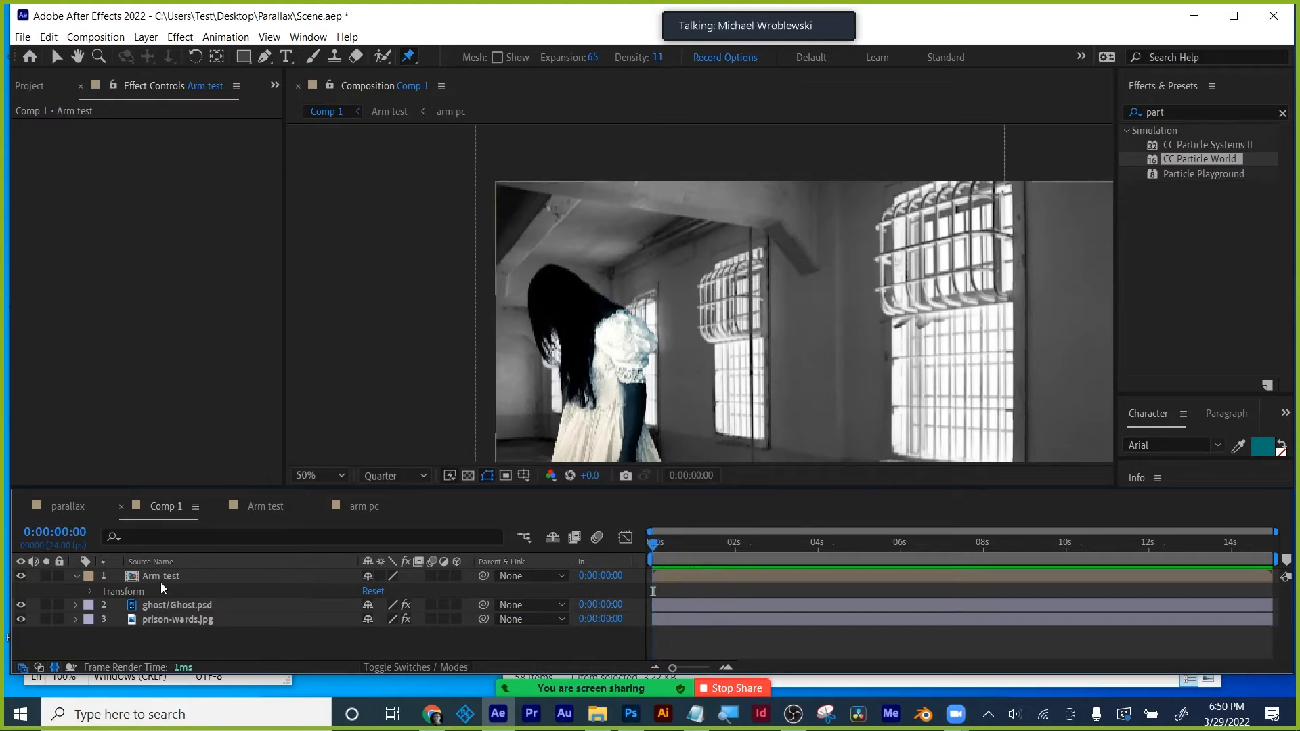
click(261, 516)
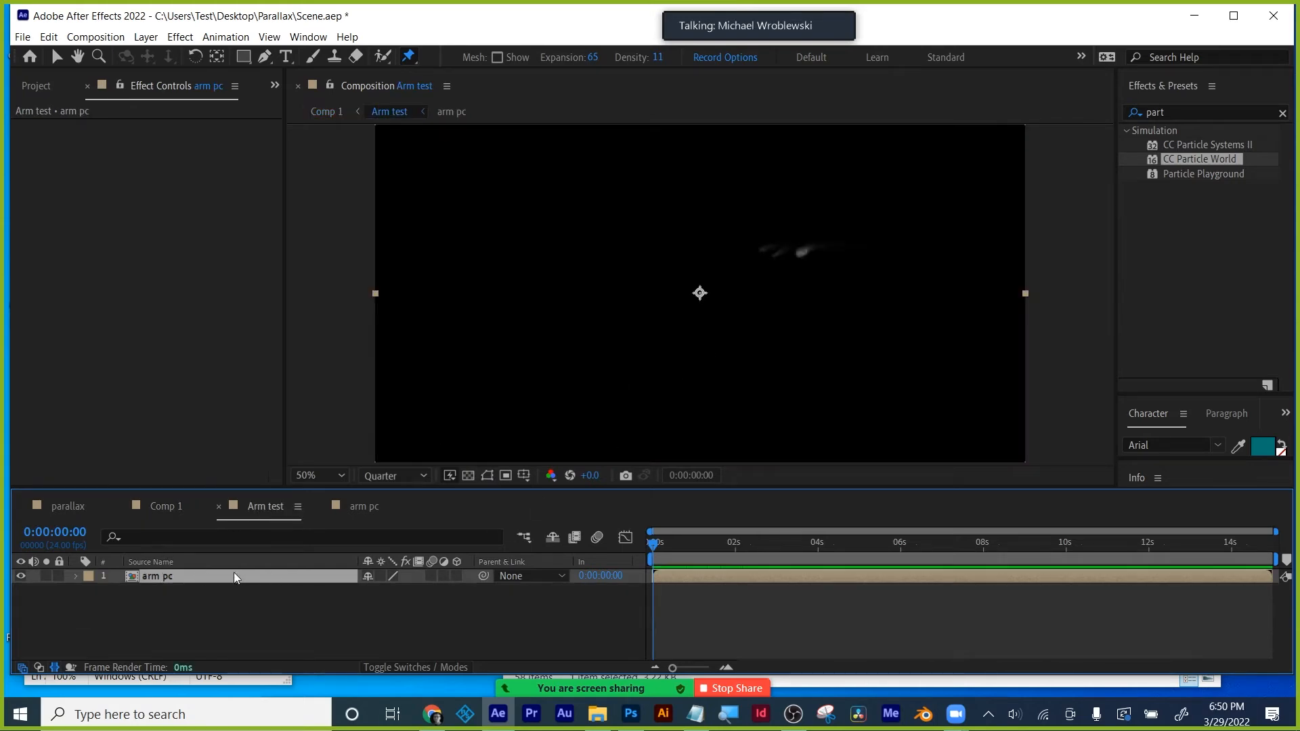
- Pull Mask 1's bottom-left vertex on the arm pc layer down and left
key(m)
click(150, 593)
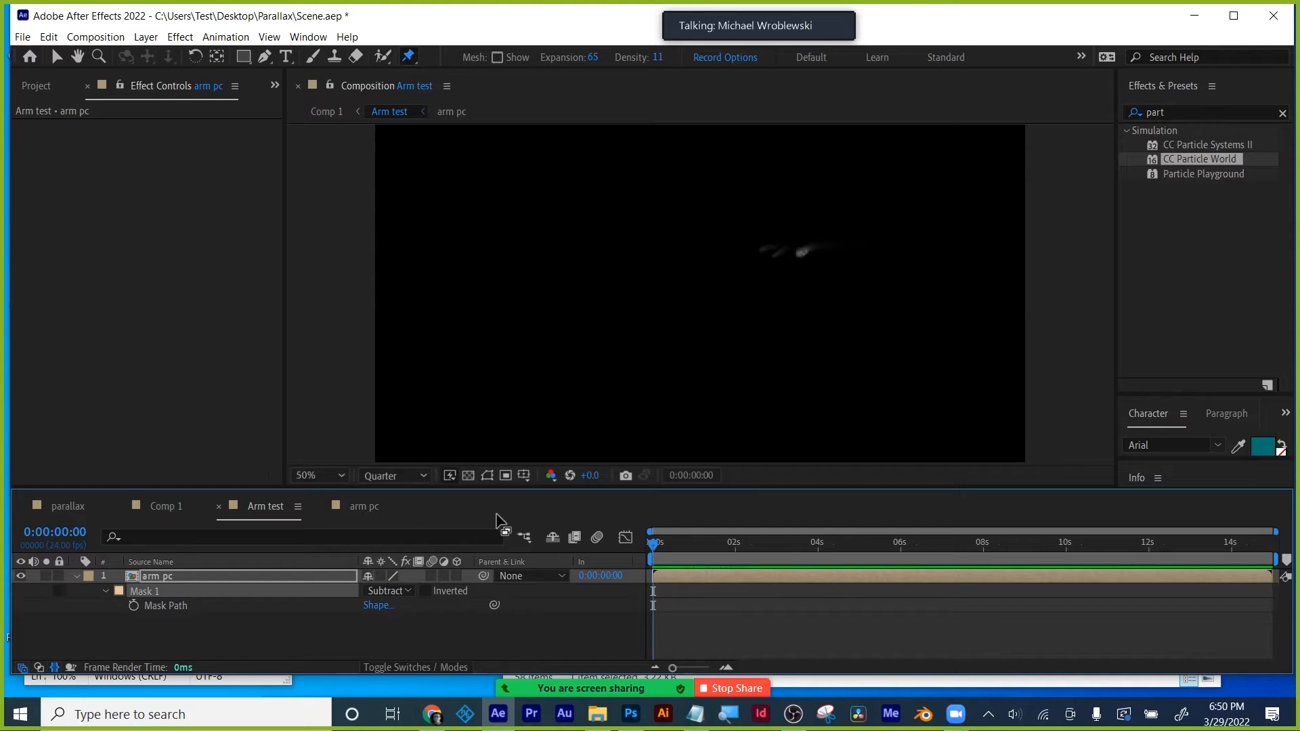
click(487, 475)
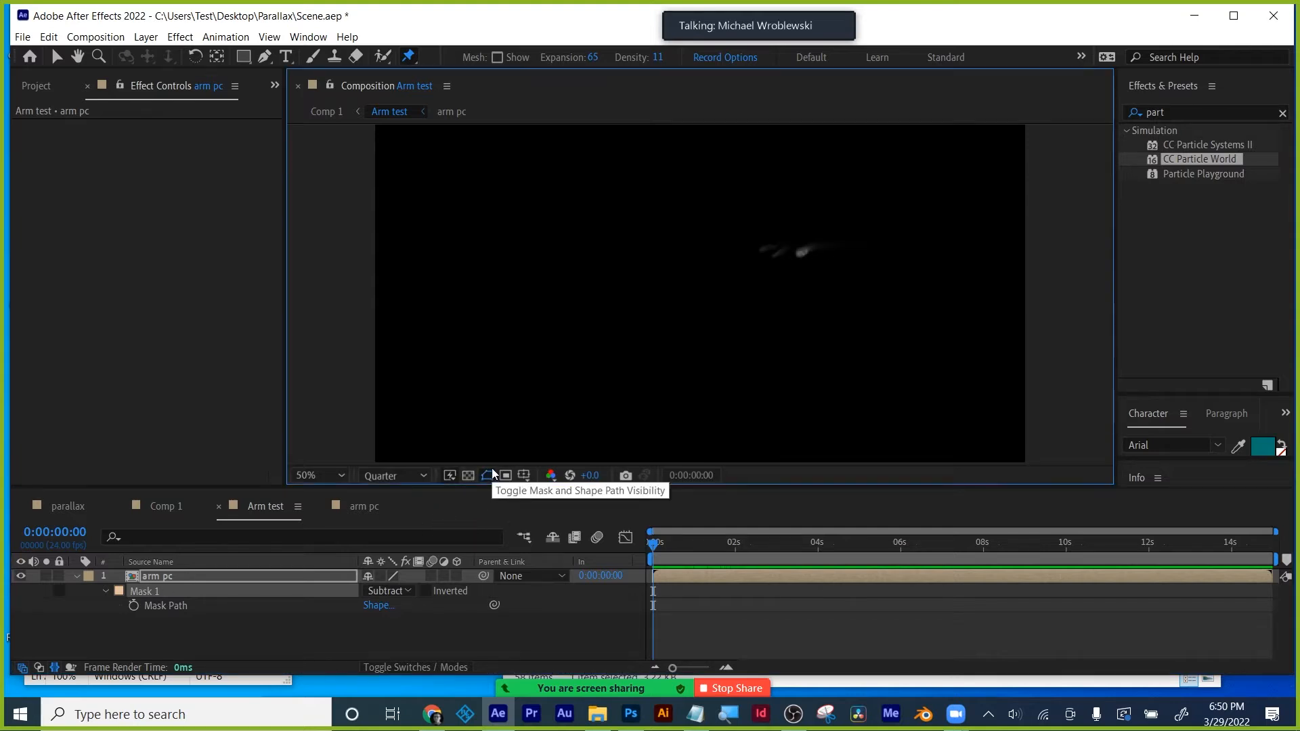
click(57, 58)
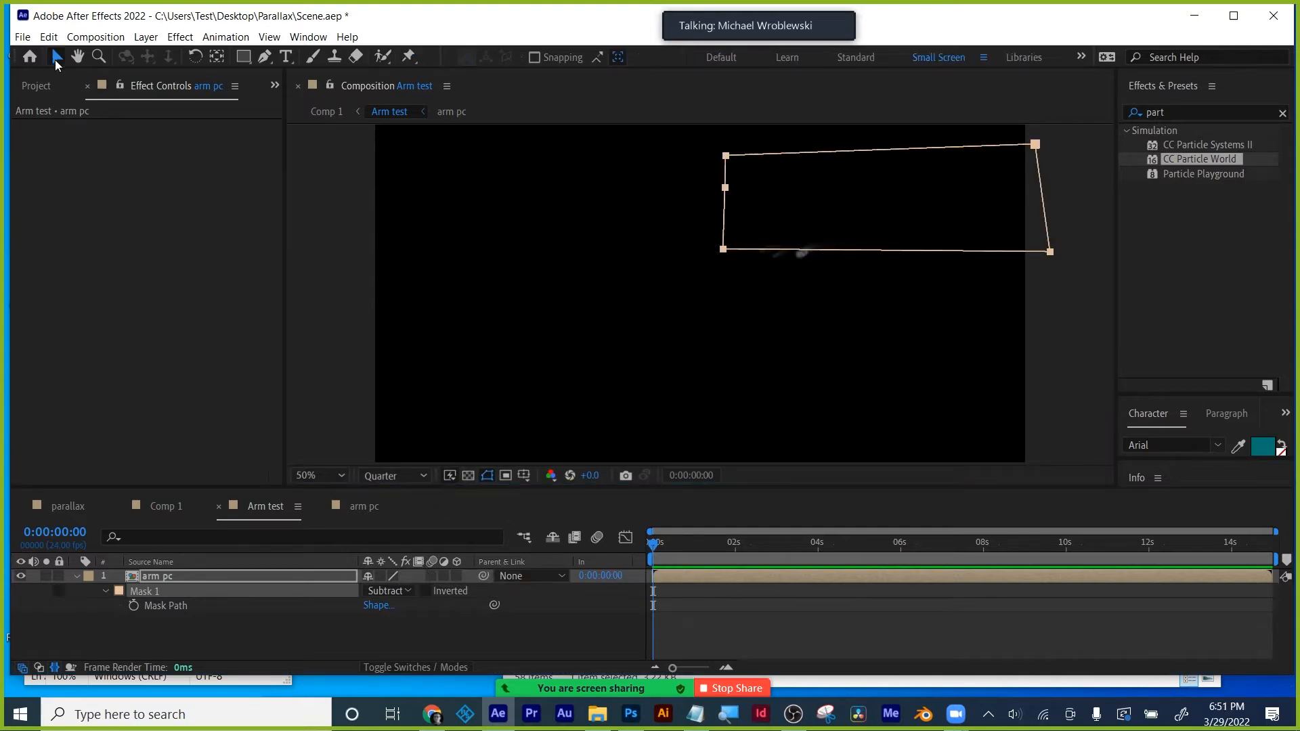
drag(721, 257, 712, 275)
key(ctrl+z)
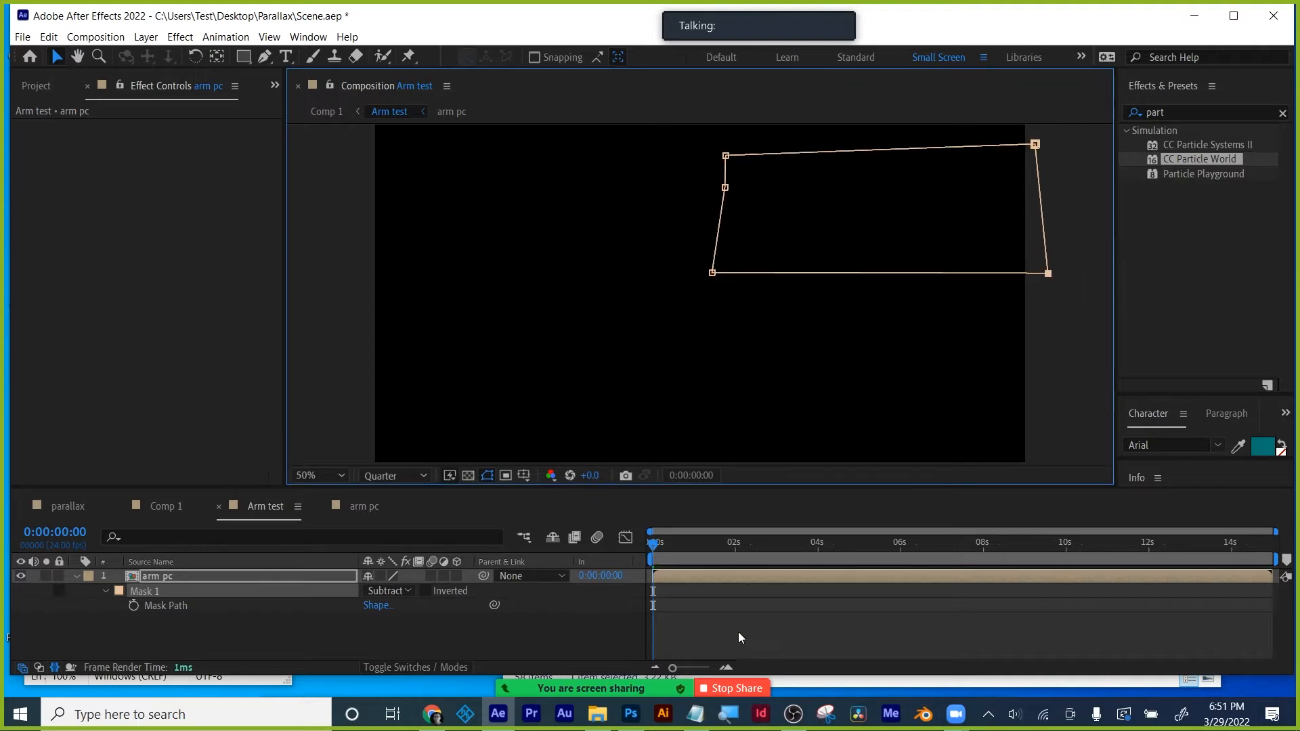
click(738, 632)
- Preview Arm test, then play Comp 1 from the start to watch the arm reach in
key(space)
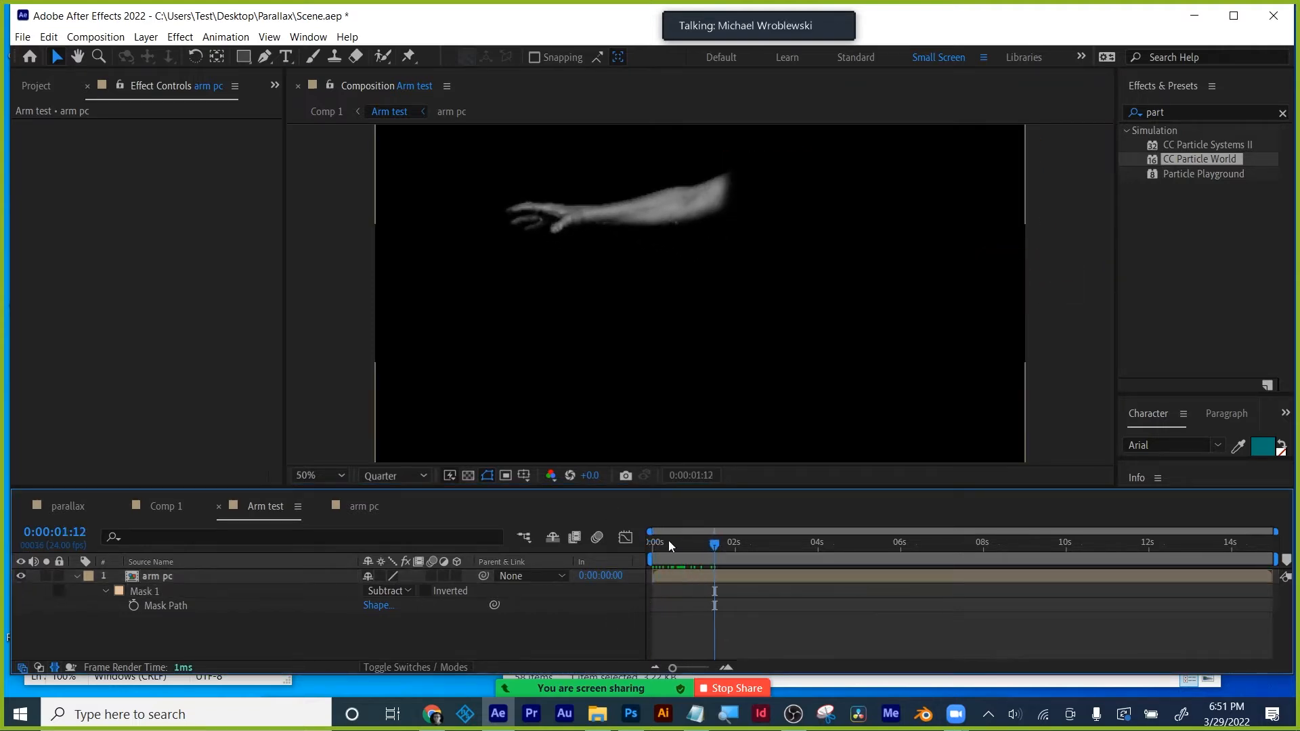
click(169, 504)
drag(704, 548, 640, 551)
key(space)
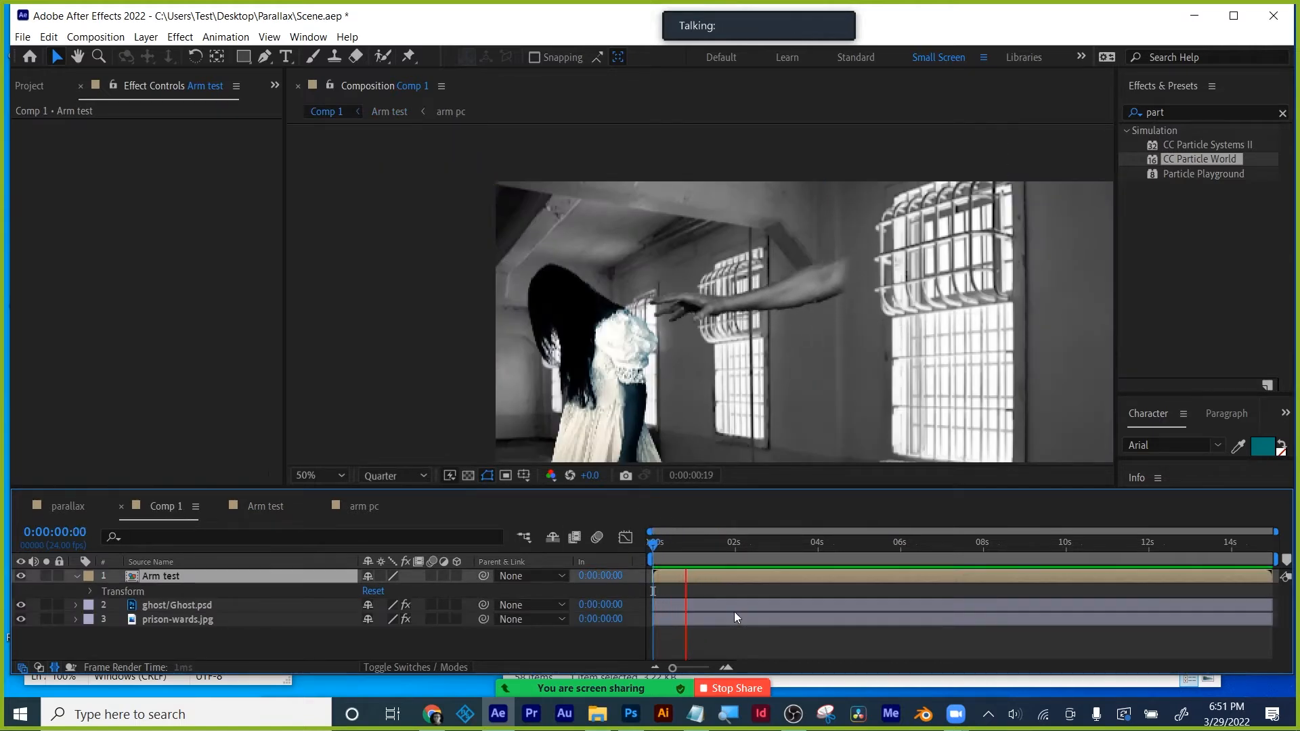
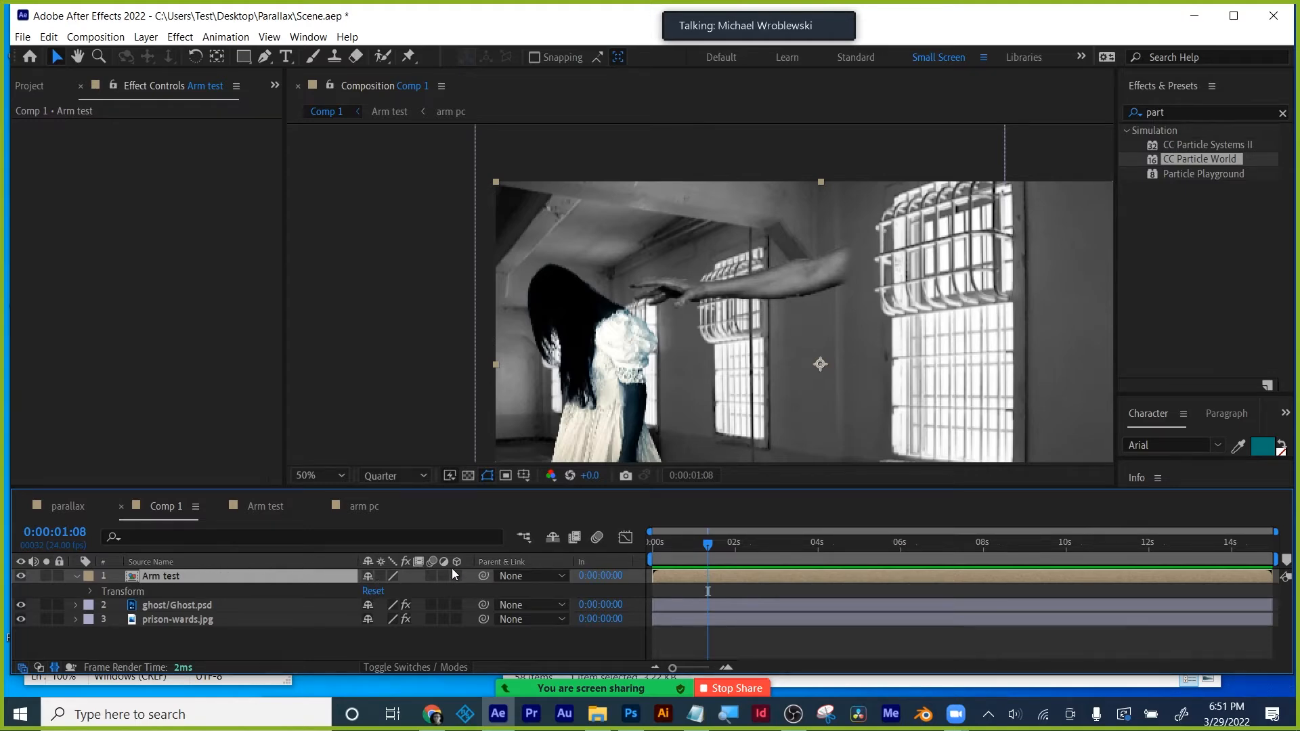
- Search the effects for 'drop' and apply Drop Shadow to the Arm test layer
key(ctrl+d)
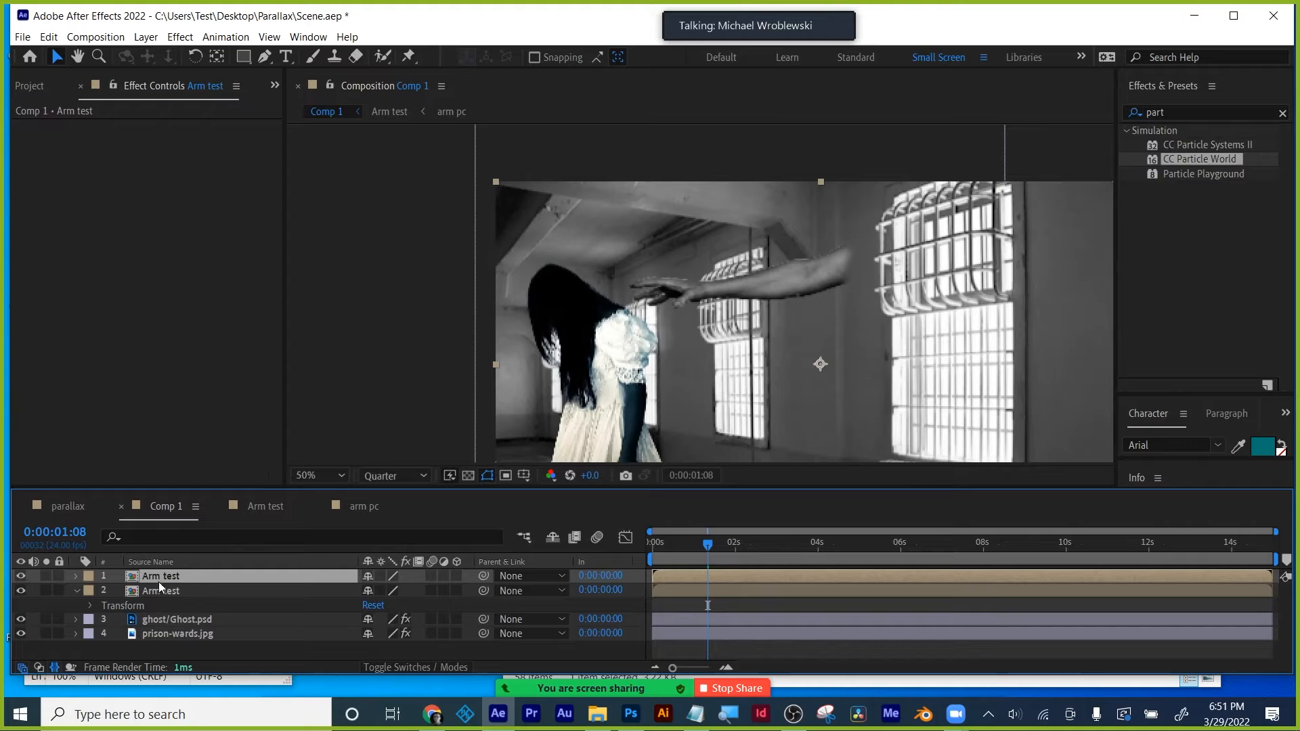
key(Delete)
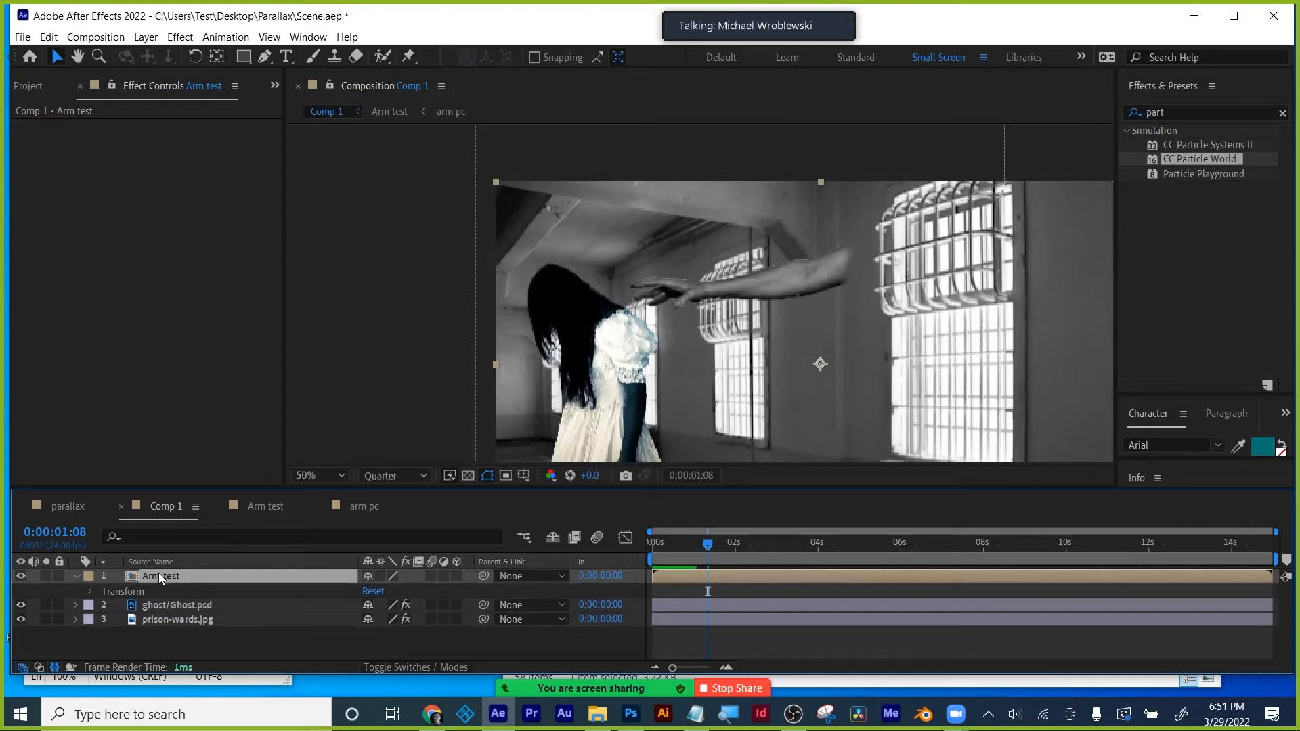
click(1183, 112)
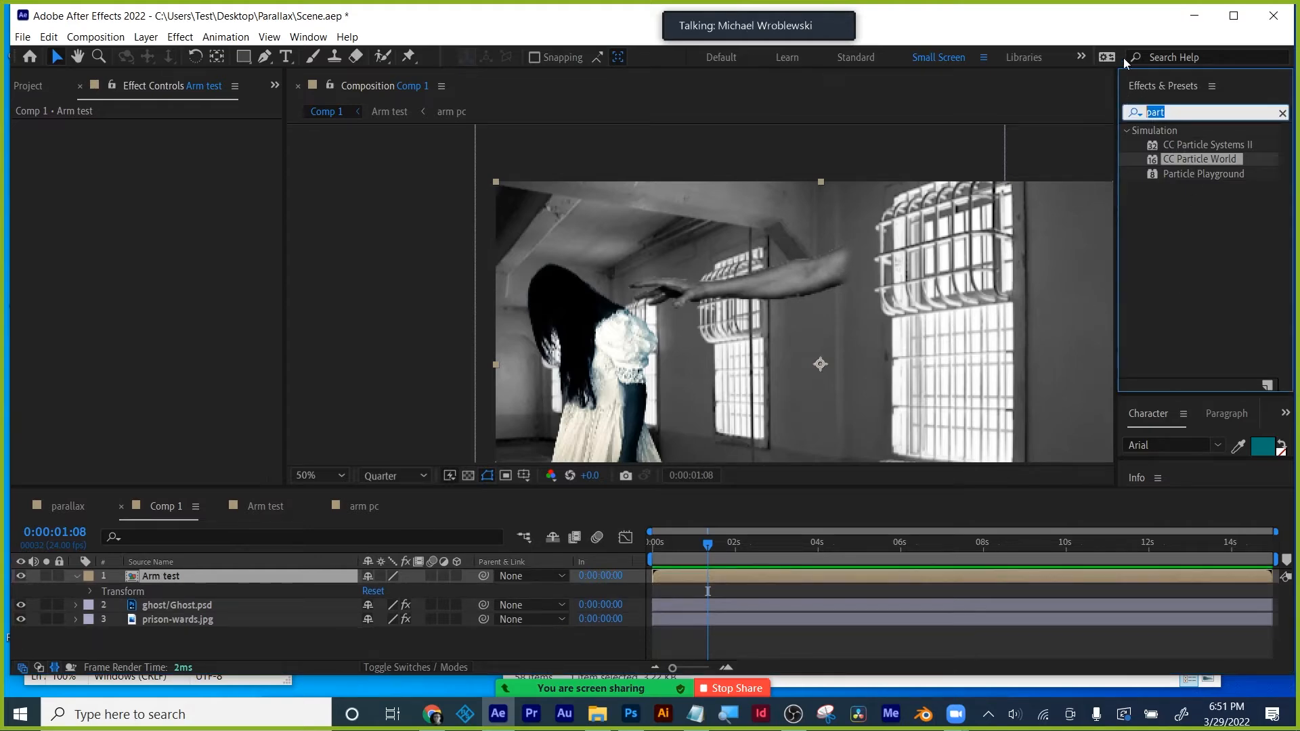
text(drop)
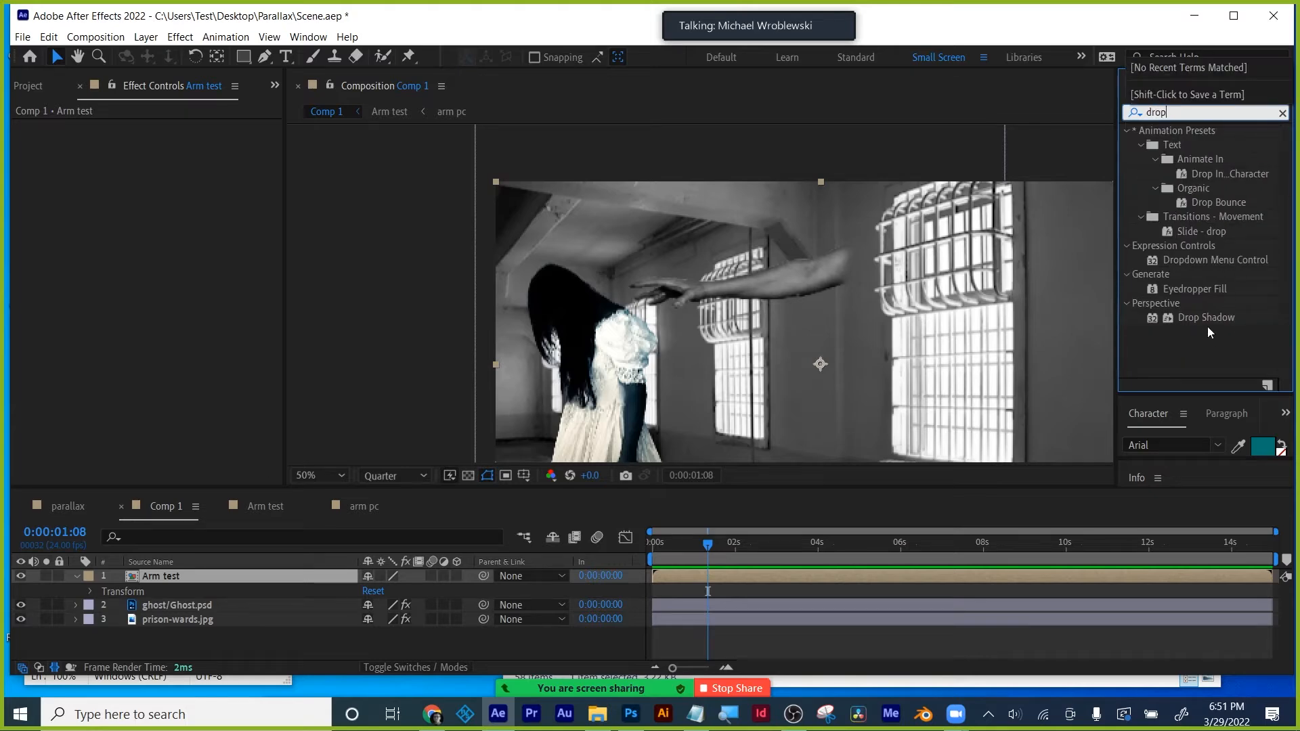
drag(1208, 318, 794, 577)
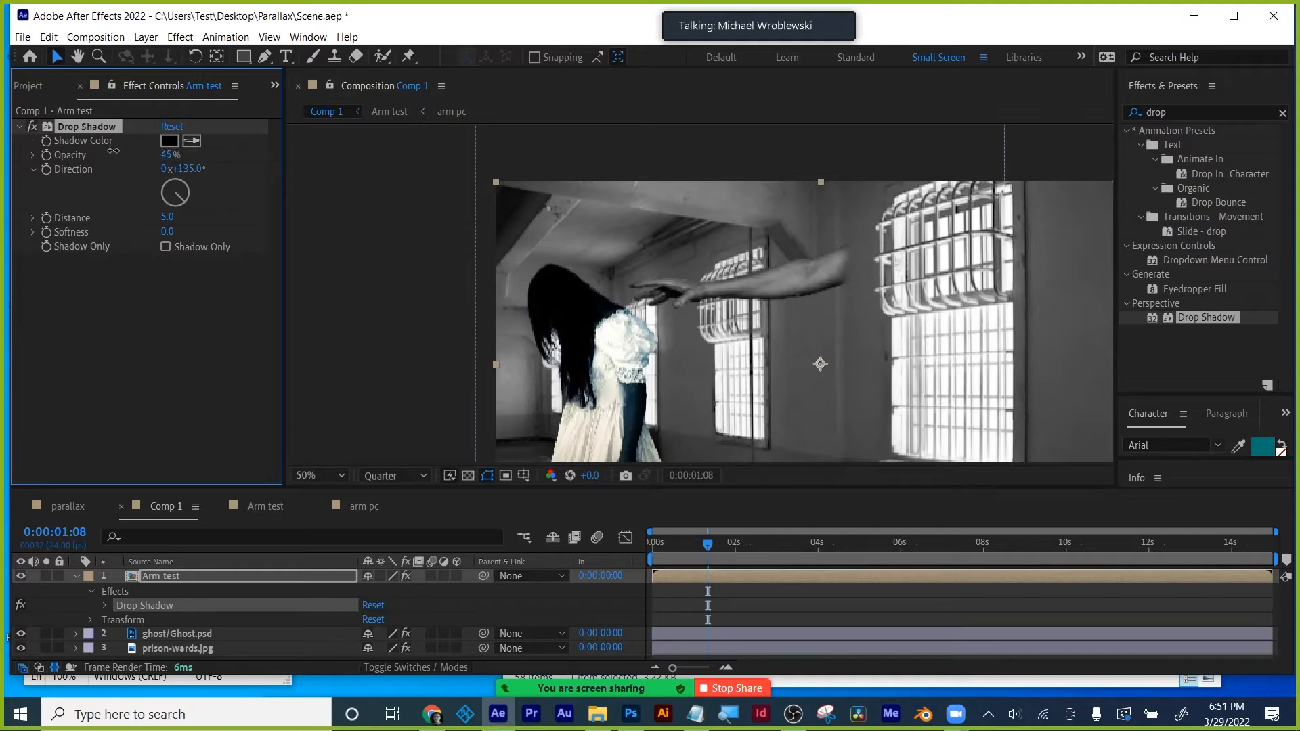
- Set the Drop Shadow opacity to 77%, keeping Shadow Only off so the arm stays visible
drag(113, 150, 222, 149)
mouse_move(181, 196)
mouse_down()
mouse_move(174, 184)
mouse_move(180, 221)
mouse_up()
key(ctrl+z)
key(ctrl+z)
click(165, 247)
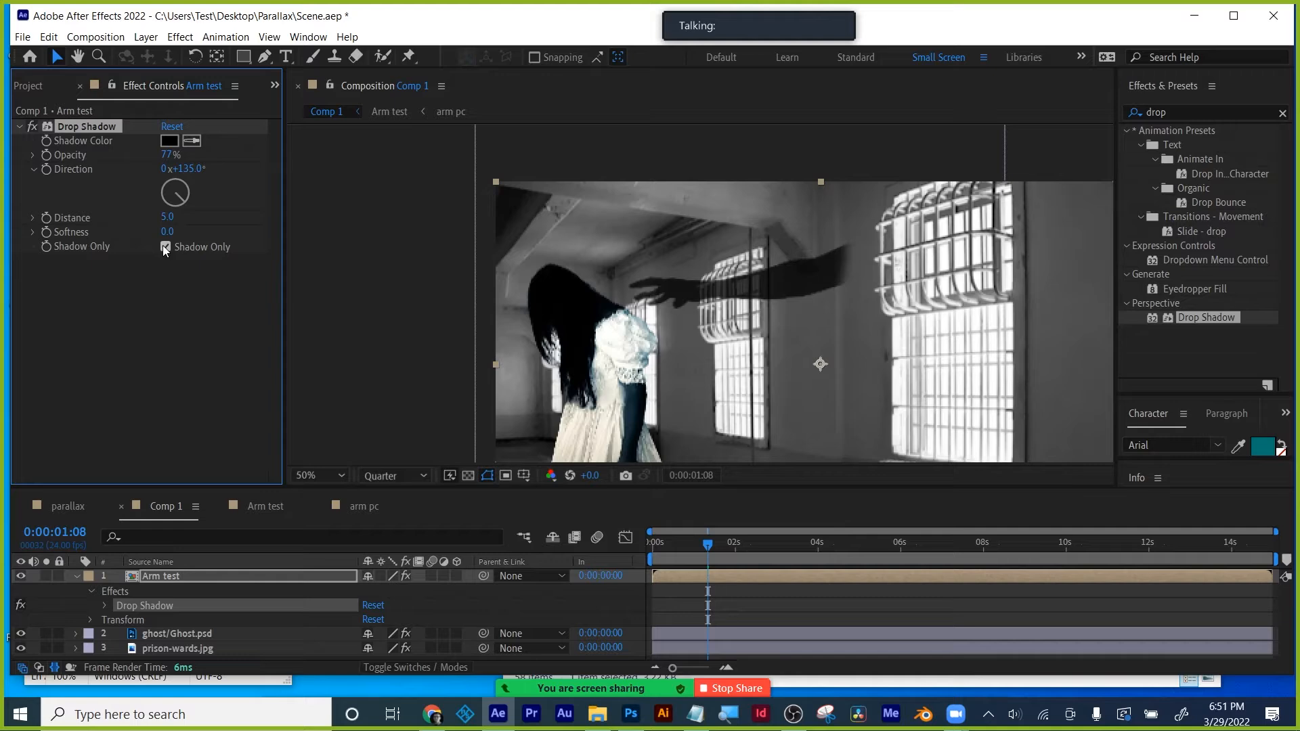
click(164, 248)
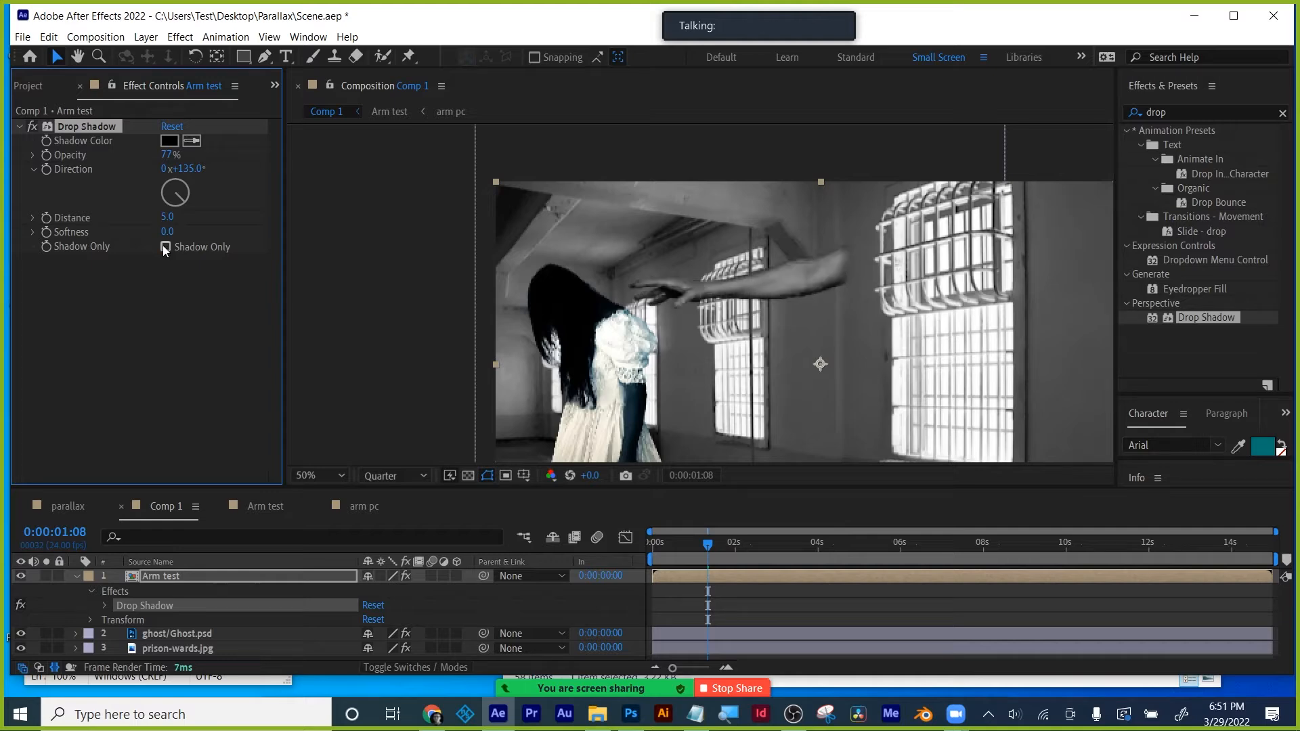
click(20, 127)
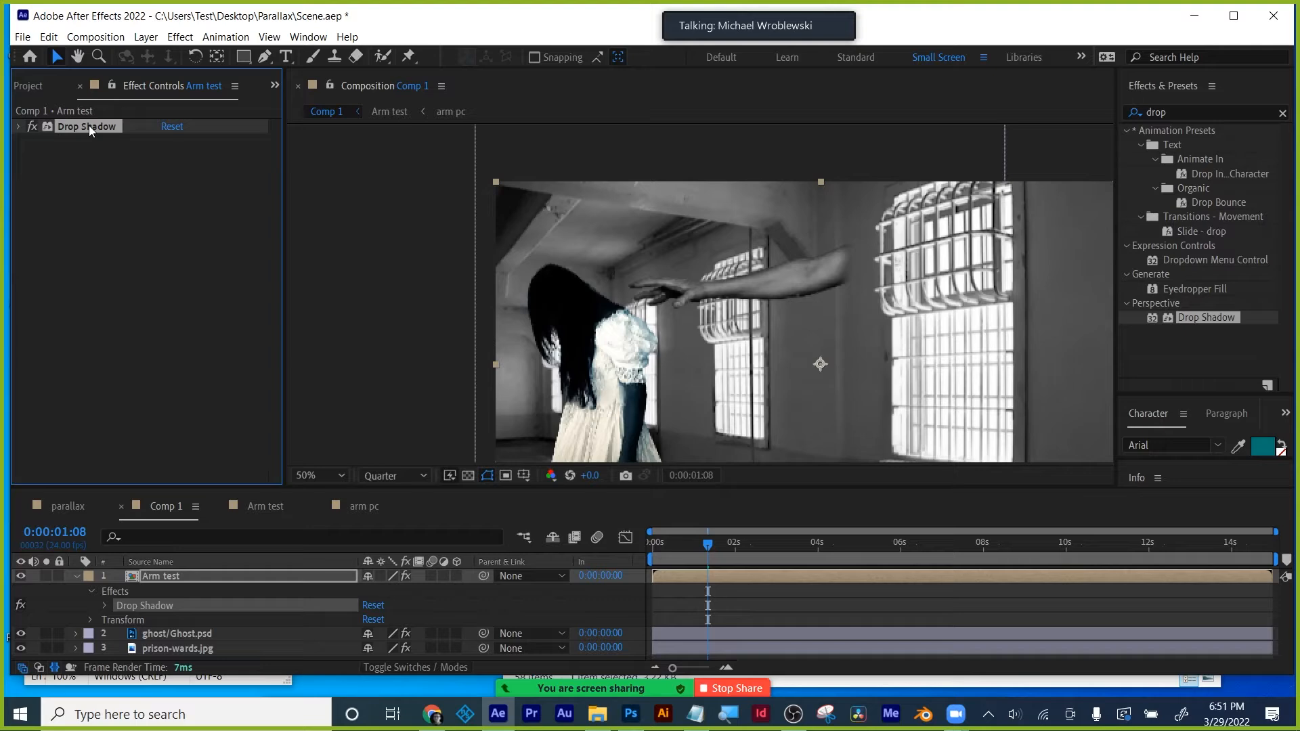
- Try a duplicate Drop Shadow 2 effect, then delete it and reselect the Arm test layer
key(ctrl+d)
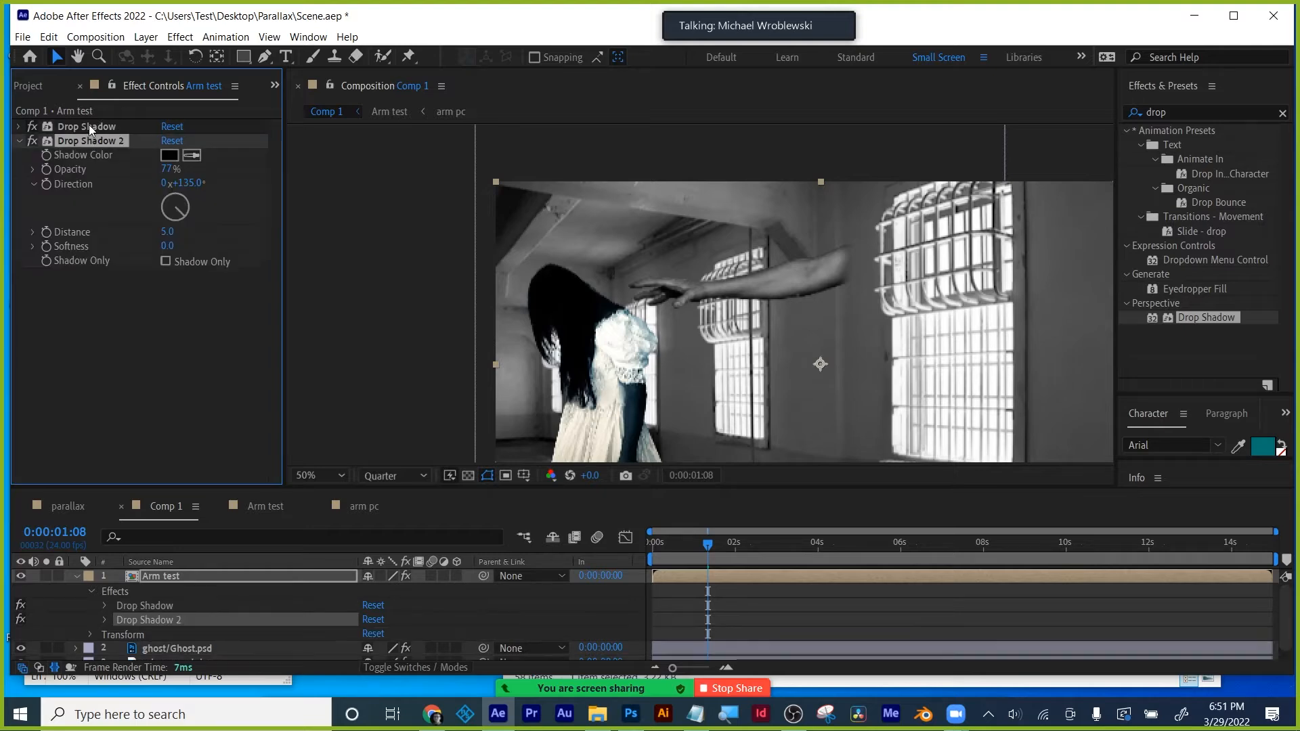
click(166, 262)
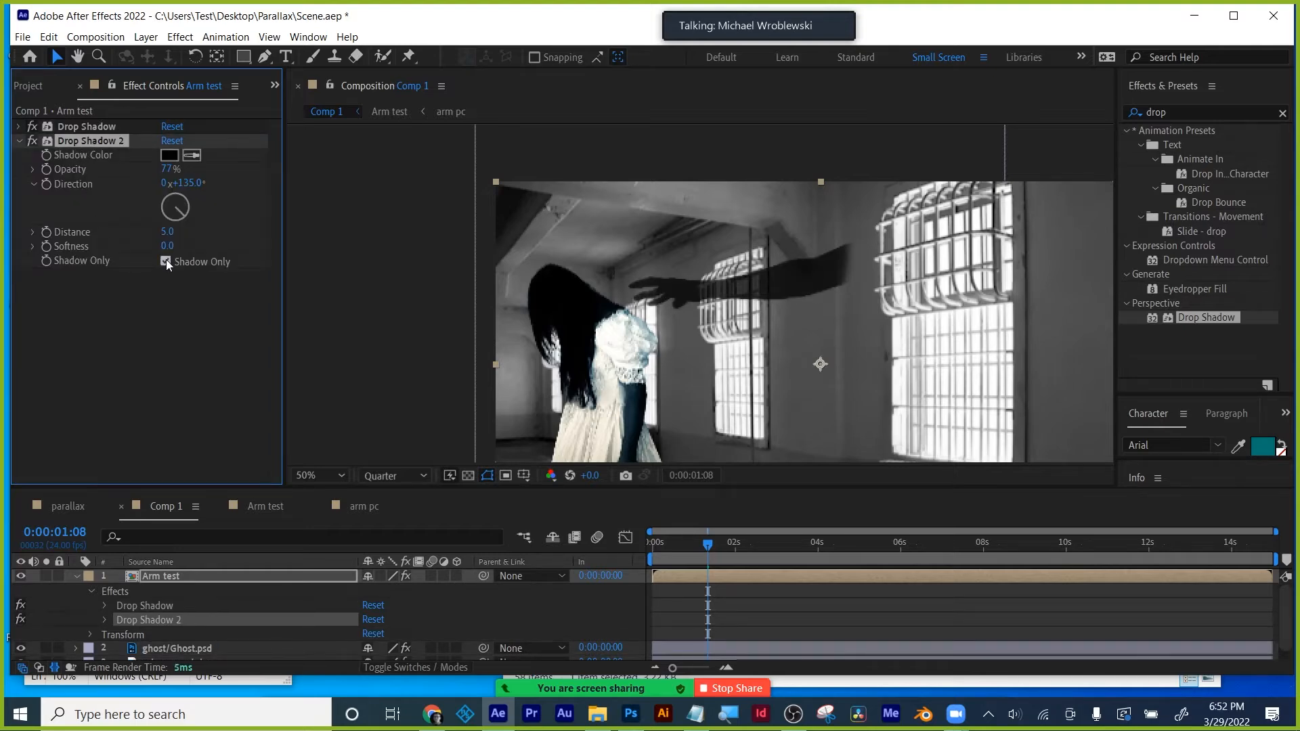
click(165, 261)
key(Delete)
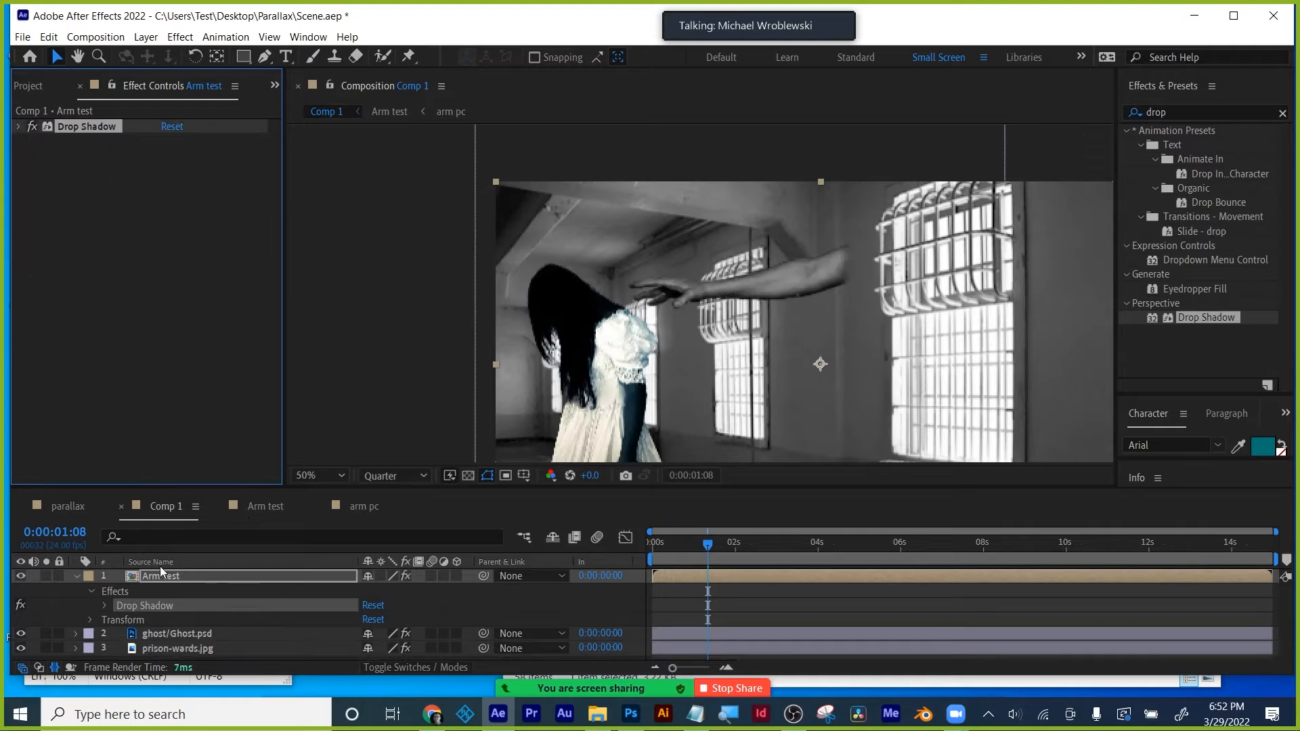
click(161, 574)
- Duplicate Arm test, set the copy to Shadow Only, and move it below the original
key(ctrl+d)
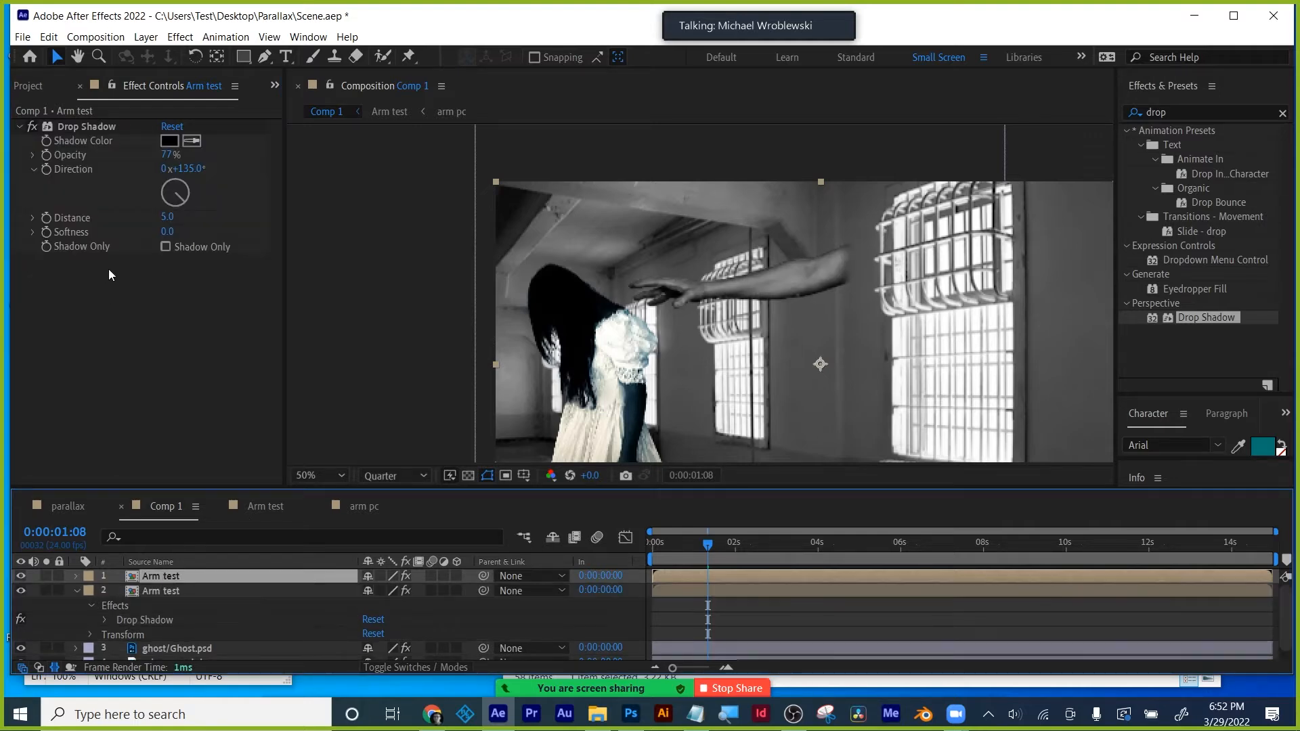
click(164, 247)
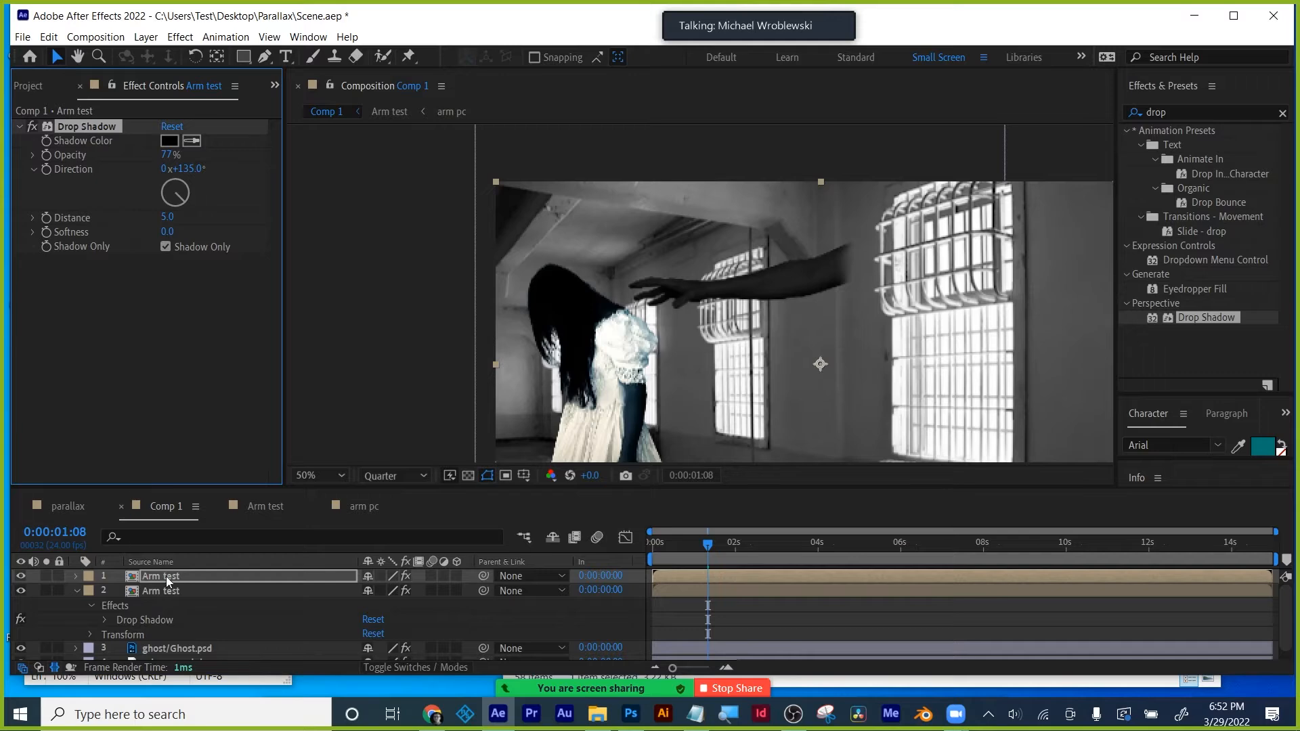
click(76, 590)
drag(160, 574, 166, 595)
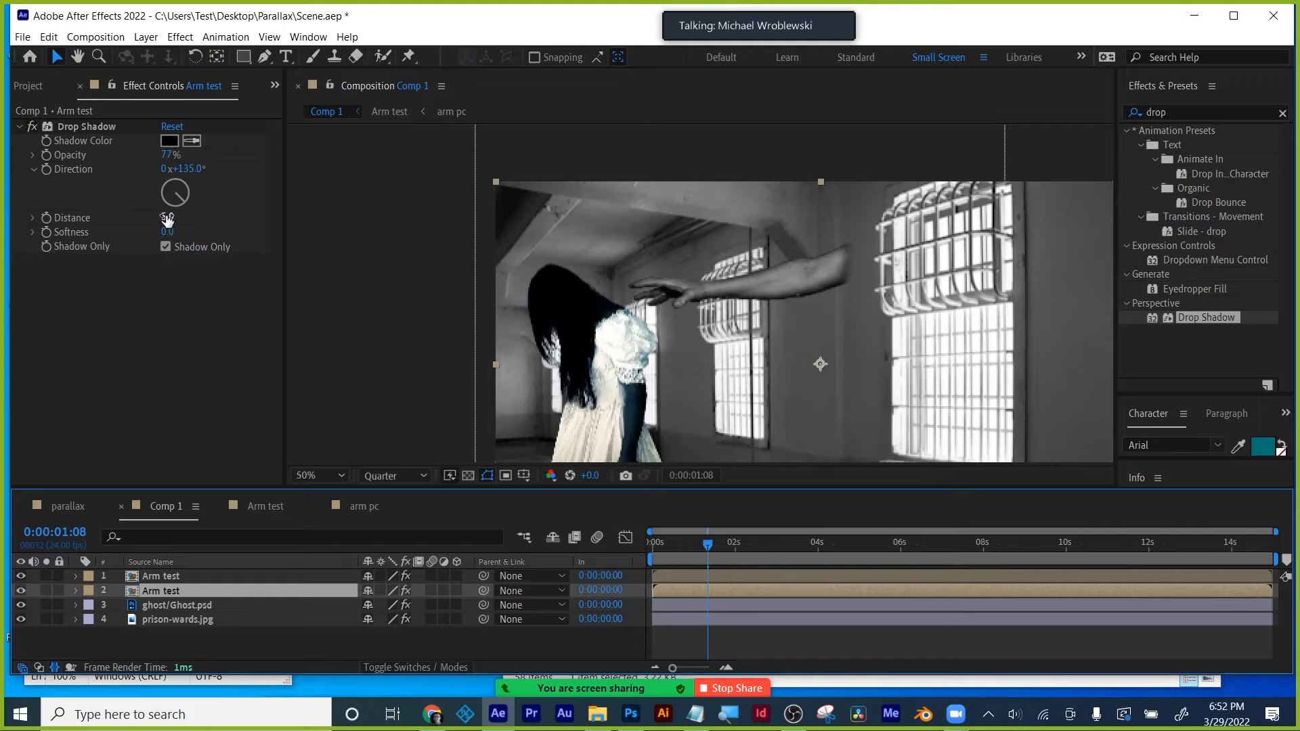
- Give the shadow copy distance 34, softness 57 and 72% opacity, then preview the motion
drag(166, 216, 189, 231)
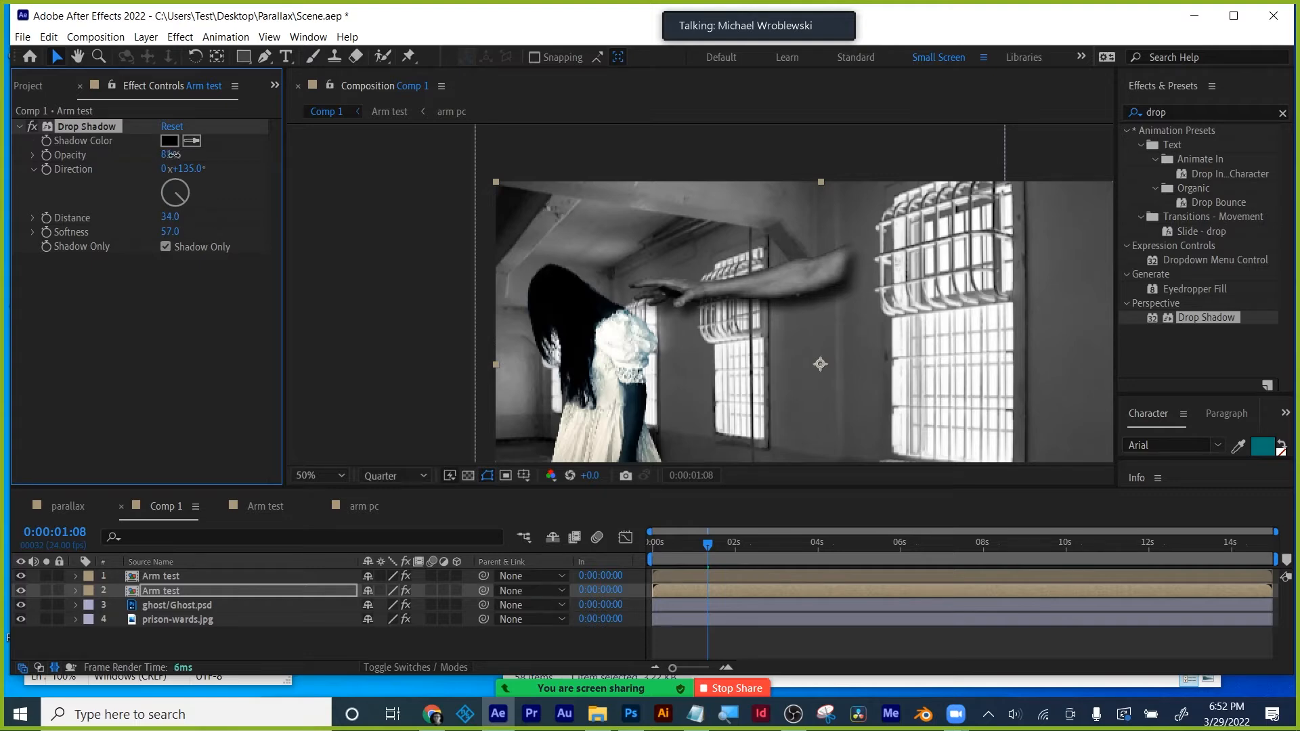
drag(194, 155, 504, 225)
key(ctrl+z)
mouse_move(707, 545)
mouse_down()
mouse_move(650, 545)
mouse_move(709, 541)
mouse_move(721, 526)
mouse_up()
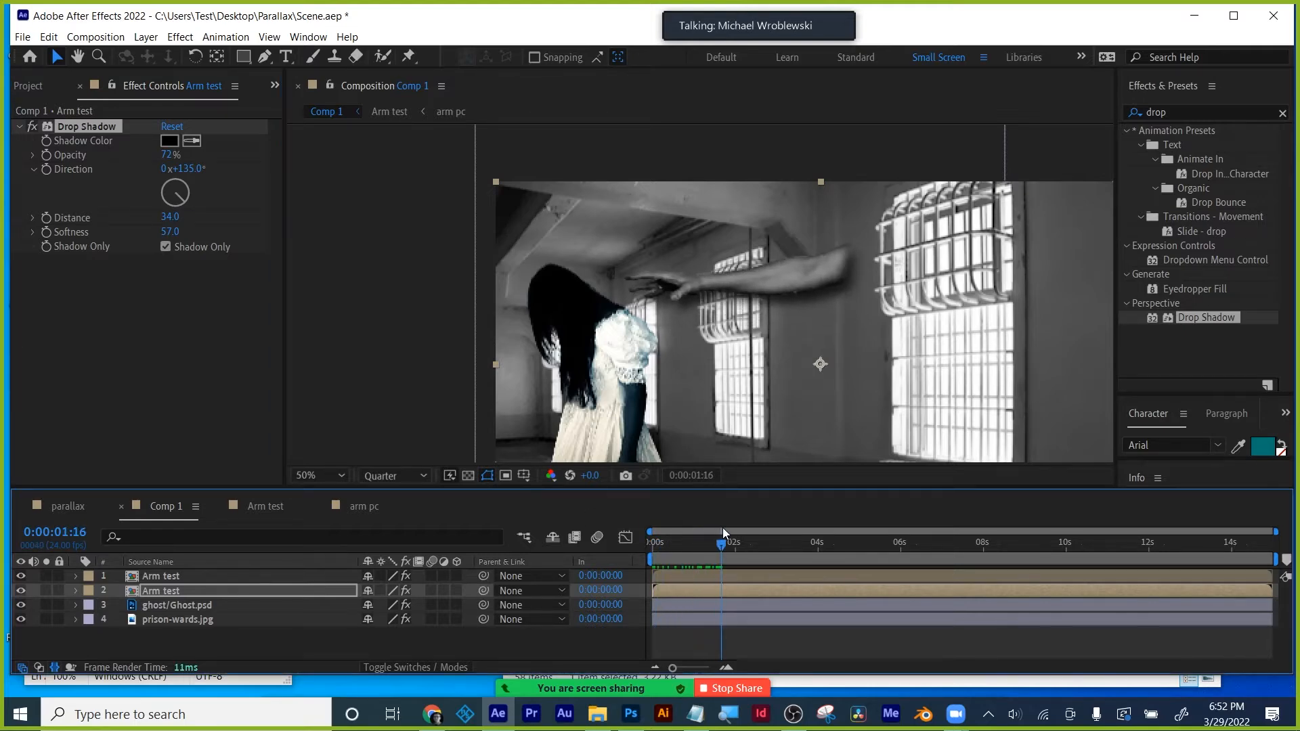
click(164, 590)
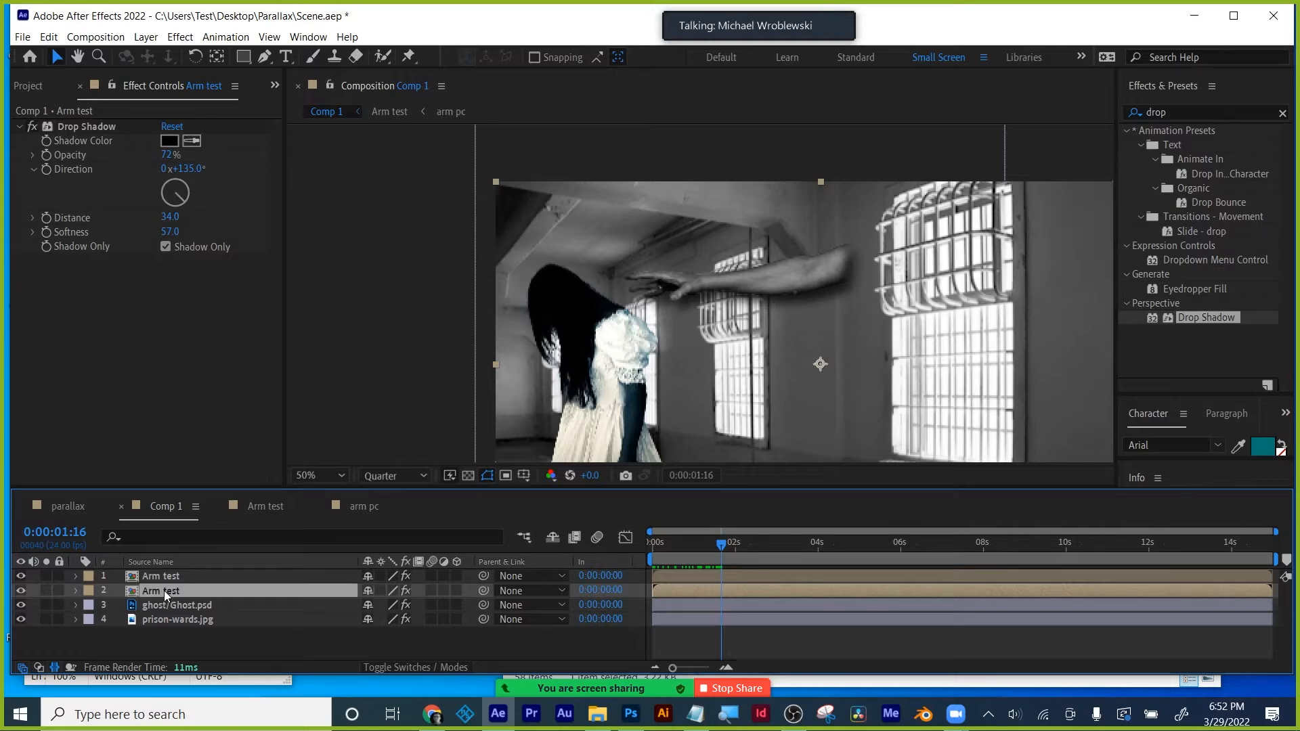
click(1168, 112)
- Clear the 'drop' search, expand Distort, and apply Bezier Warp to the shadow layer
key(BackSpace)
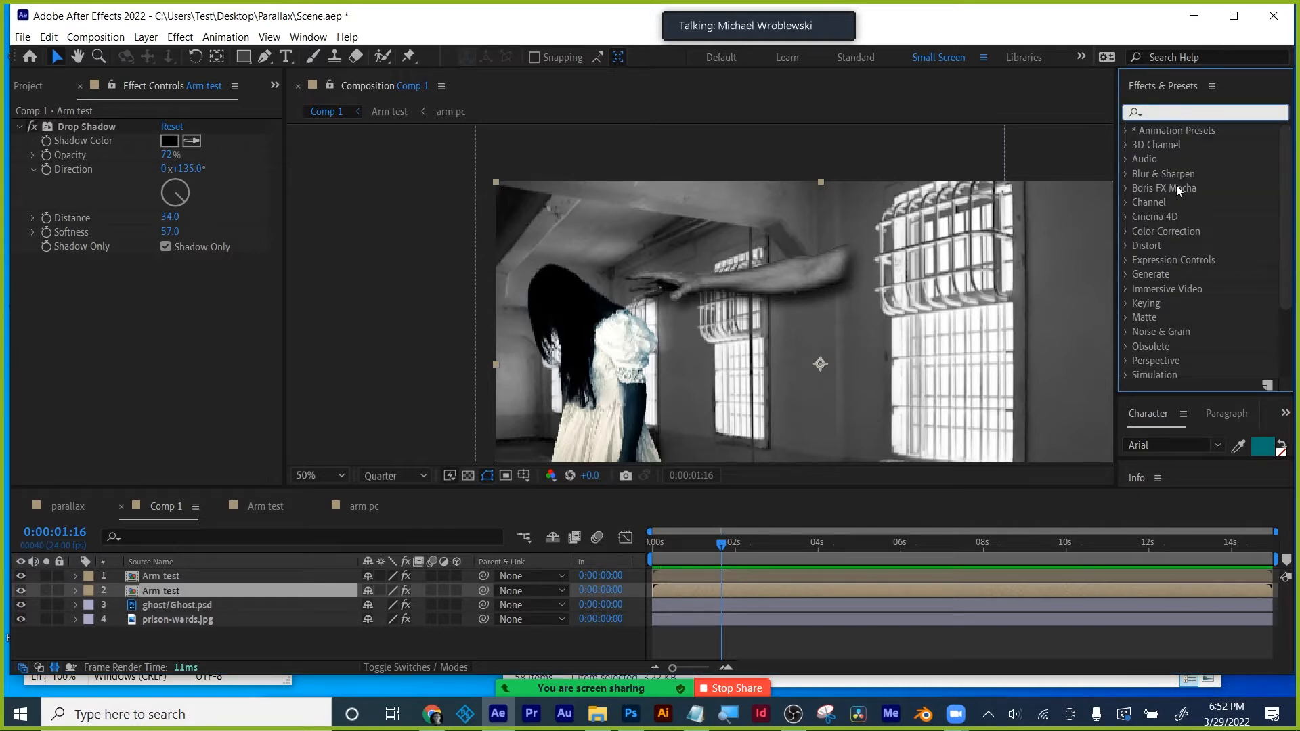
click(1126, 247)
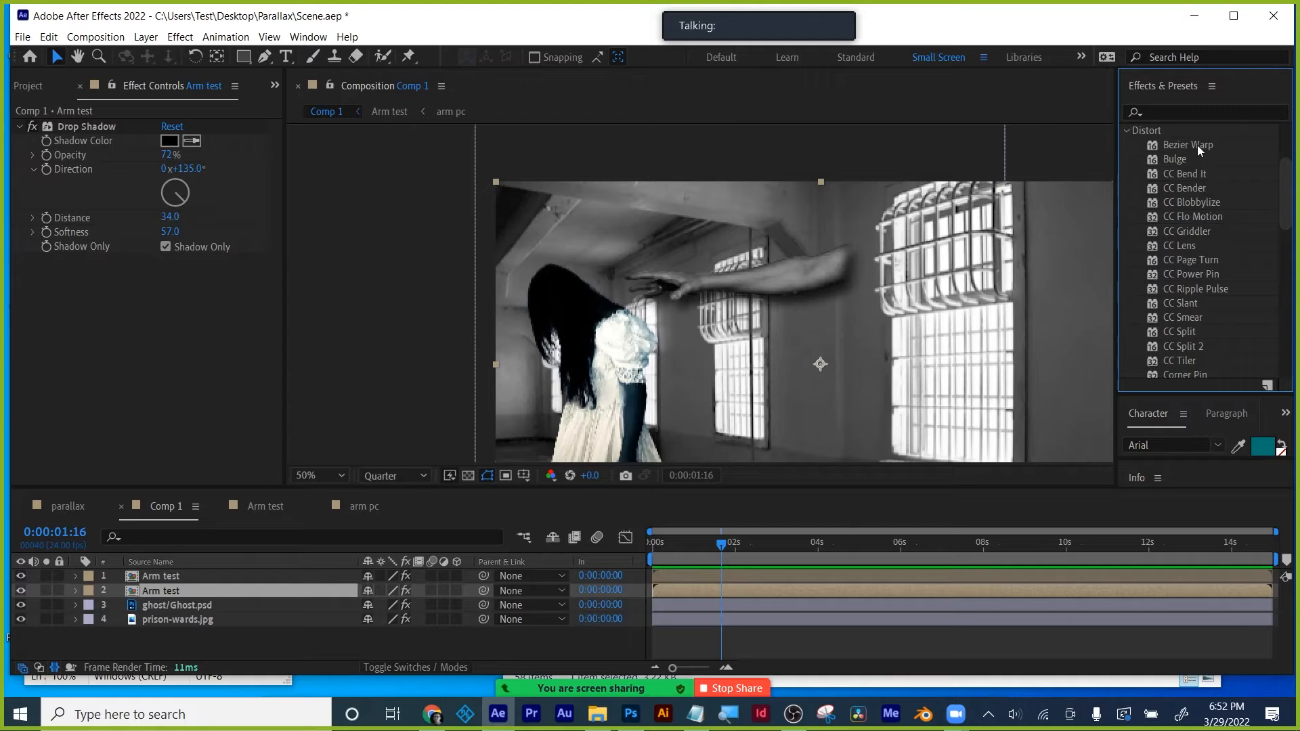
drag(1196, 145, 763, 588)
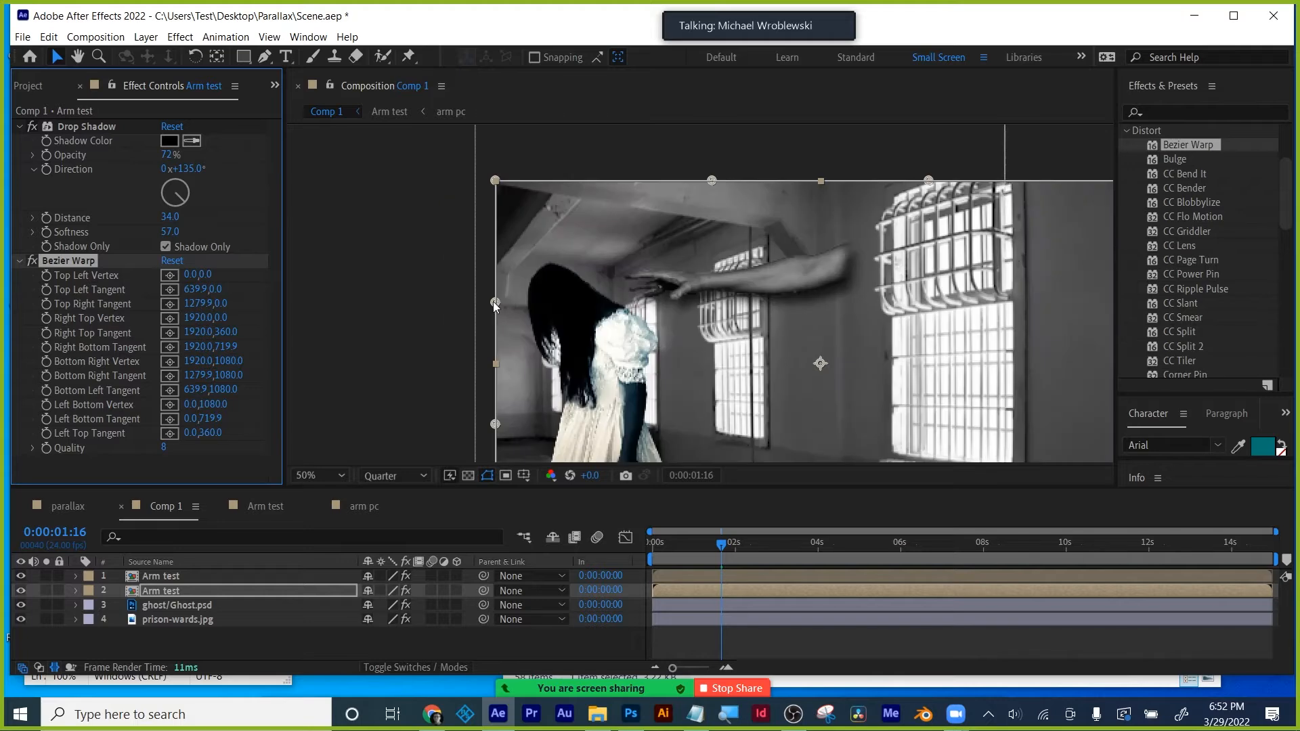
- Try warping the shadow layer's corners and edges, then delete the Bezier Warp effect
drag(493, 302, 504, 347)
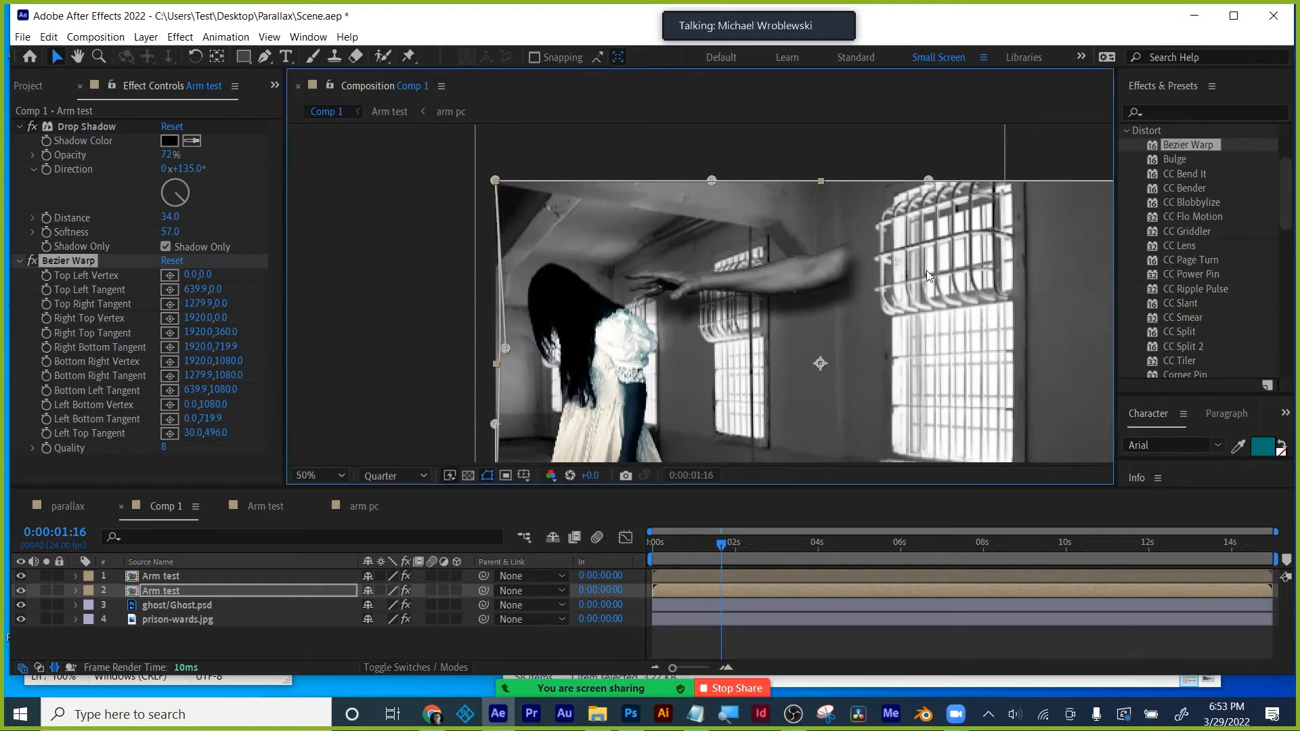
scroll(926, 270, down, 2)
drag(922, 238, 890, 299)
drag(597, 419, 690, 416)
drag(596, 236, 615, 277)
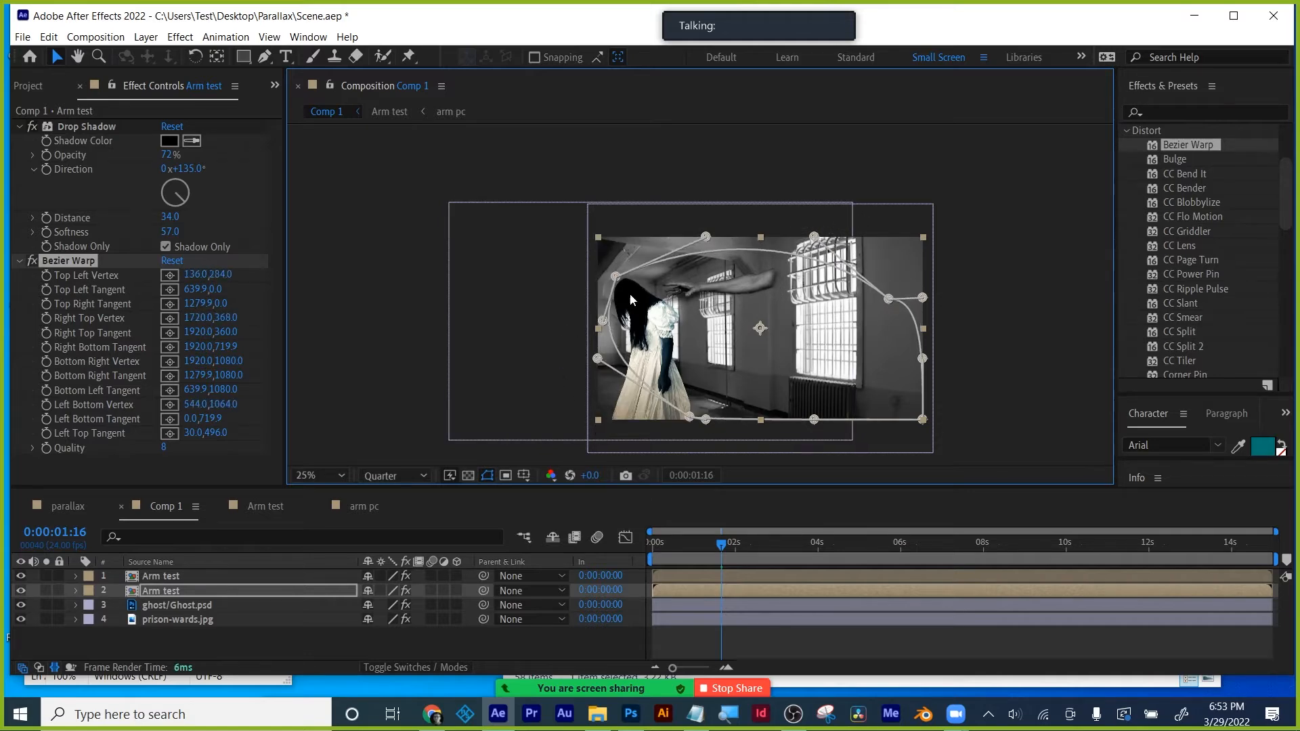
click(79, 260)
key(Delete)
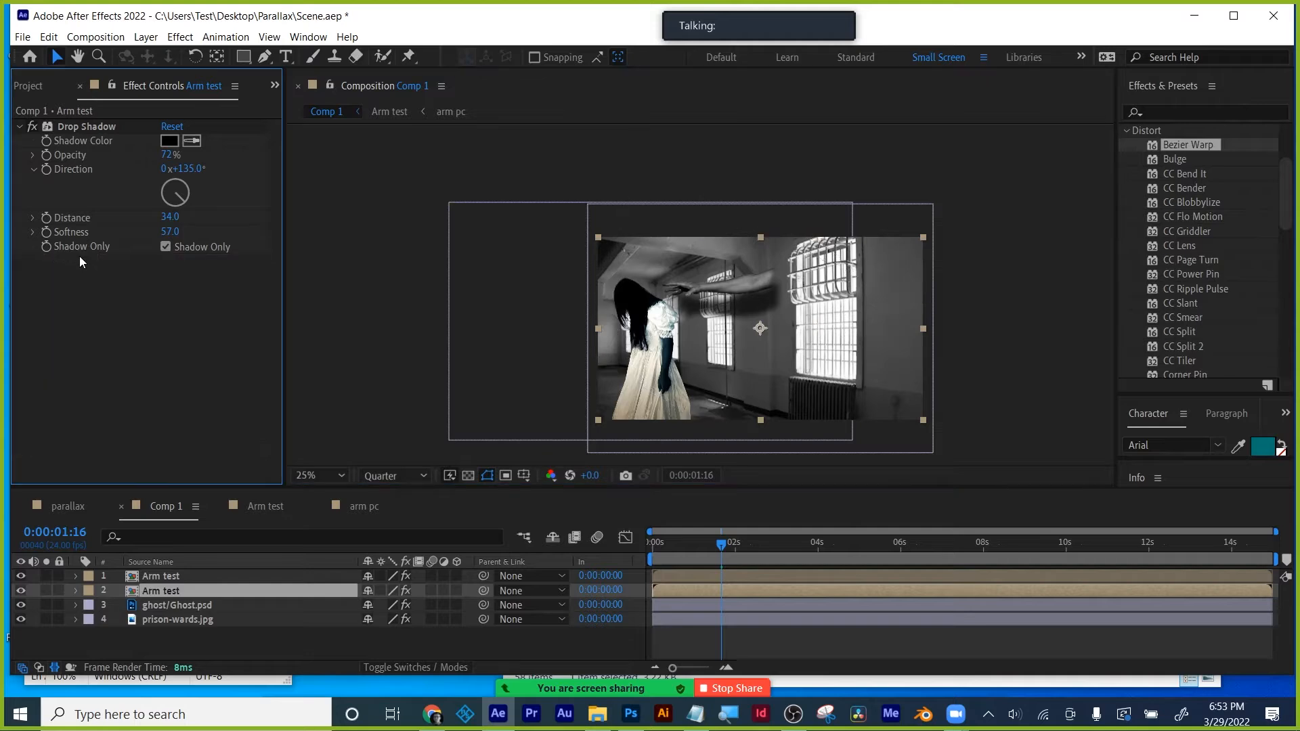
- Rotate the shadow layer to -45°, reposition it, and scale it to 64%
key(r)
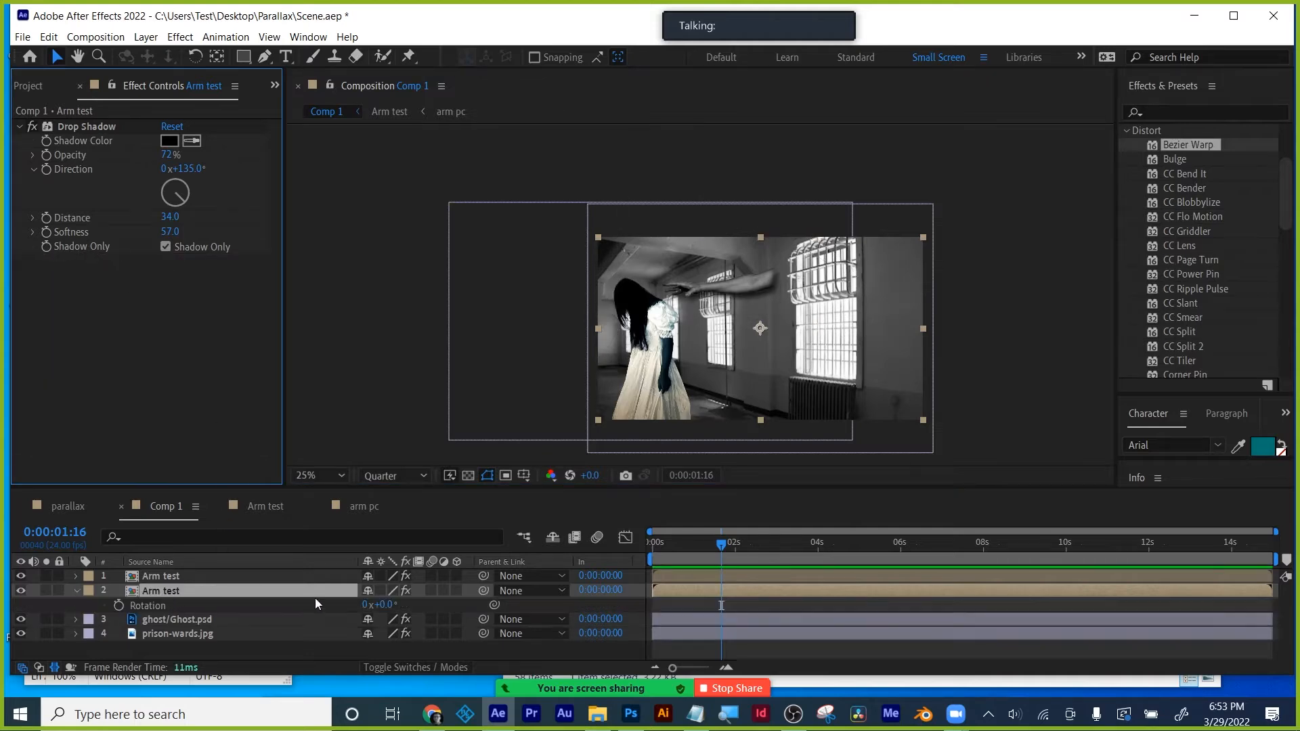
drag(382, 605, 352, 606)
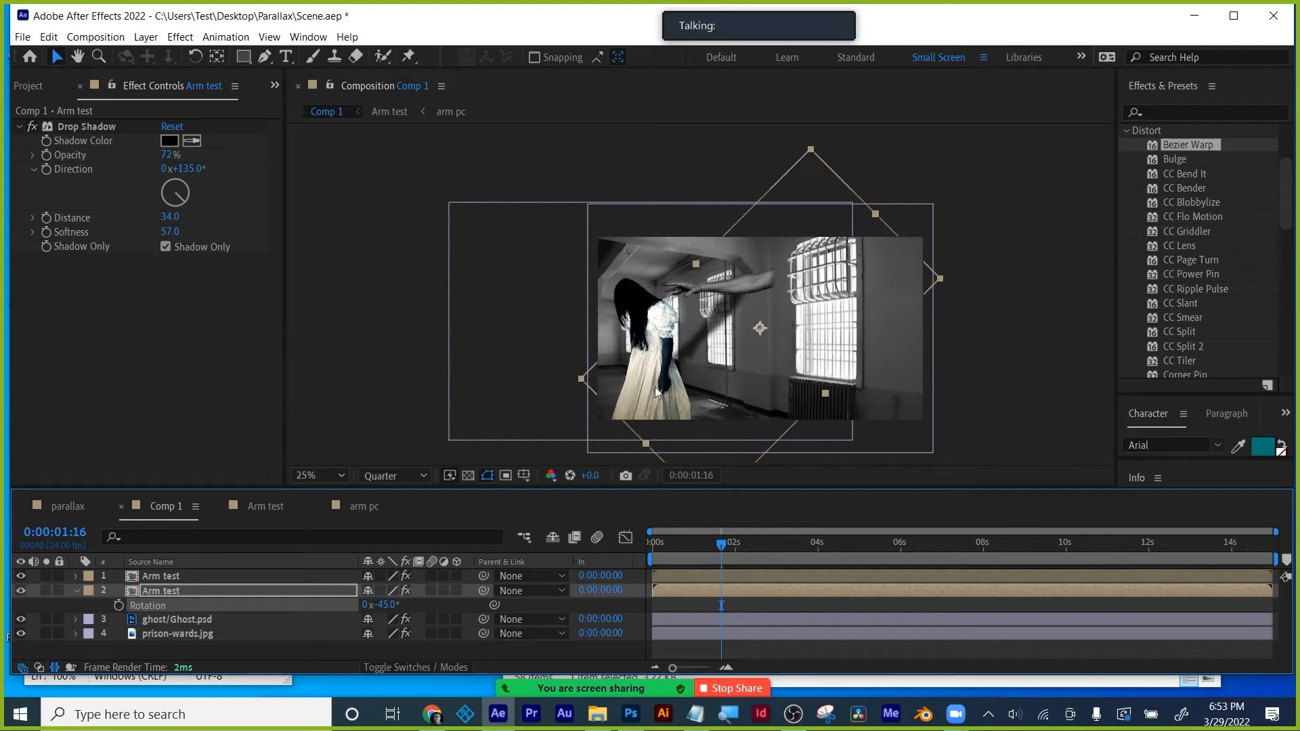
scroll(777, 299, up, 4)
scroll(774, 306, down, 2)
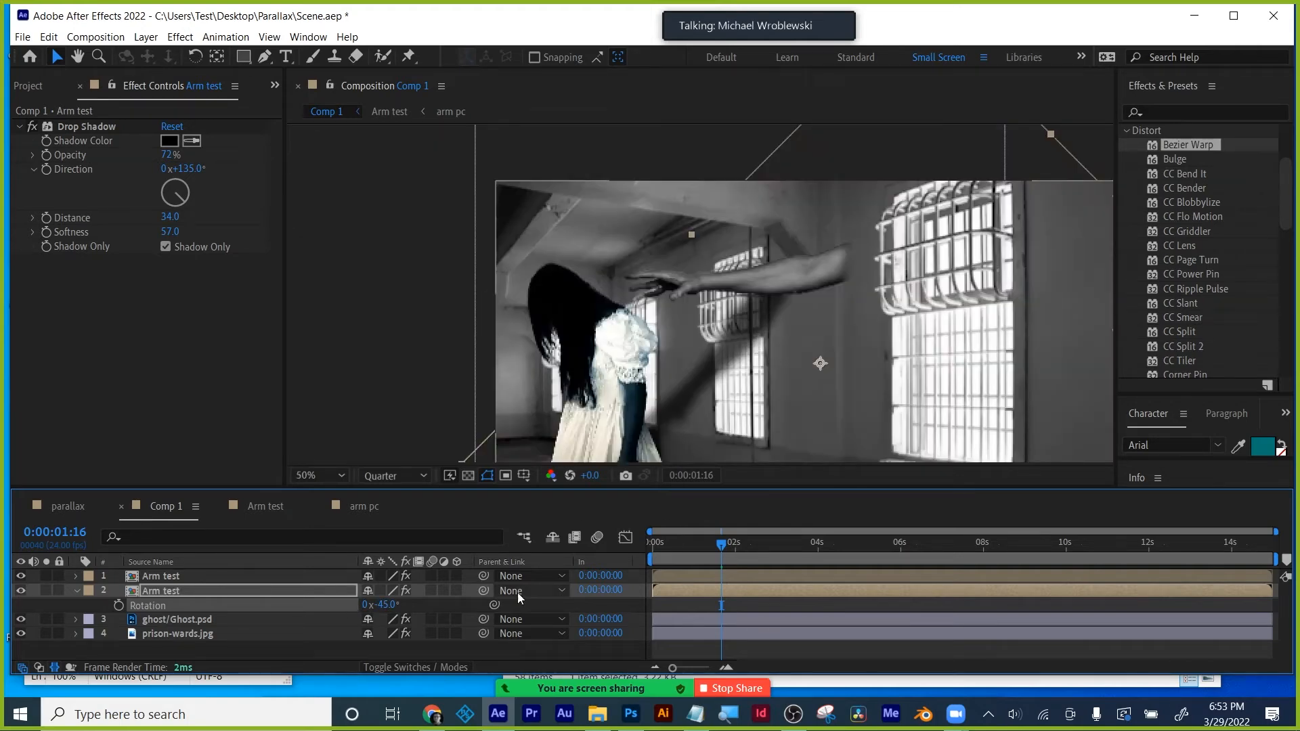
key(p)
drag(372, 605, 549, 606)
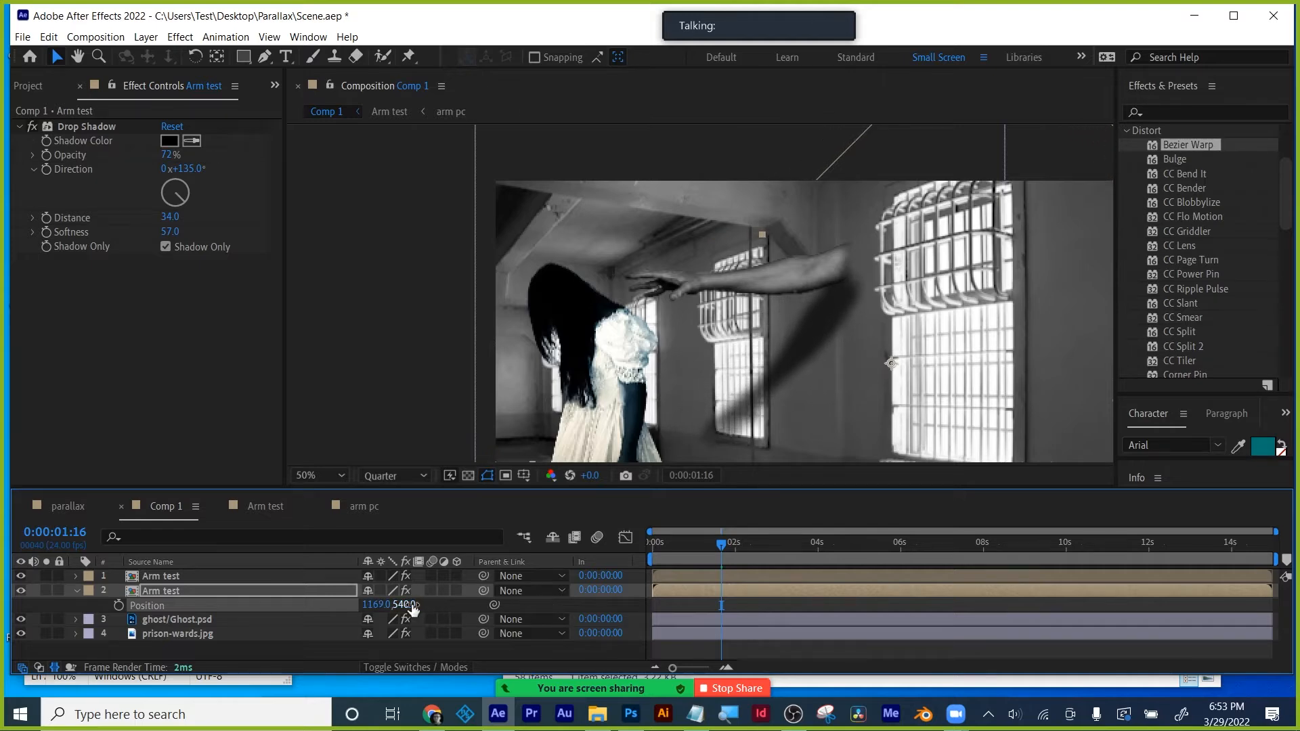
drag(408, 604, 380, 605)
key(s)
drag(813, 355, 802, 323)
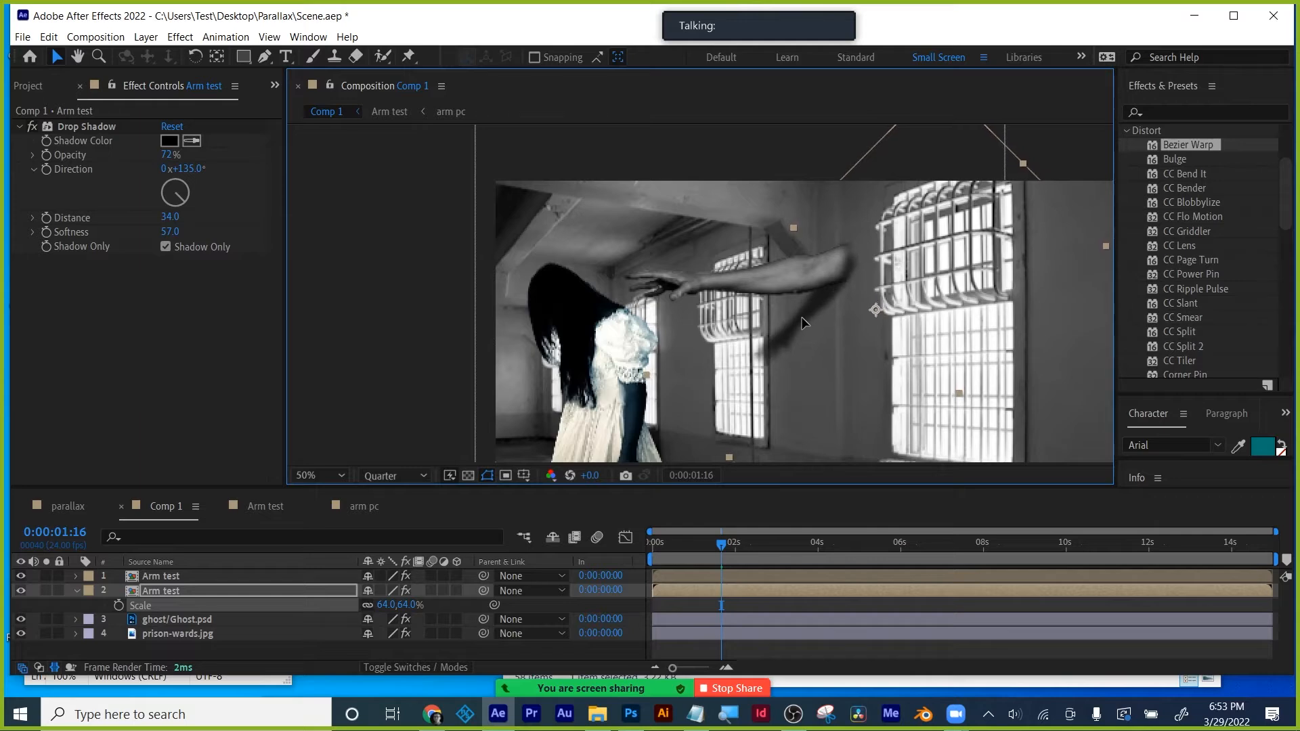
- Preview the shadow arm and shift the layer's start to 0:00:00:12
drag(721, 544, 674, 548)
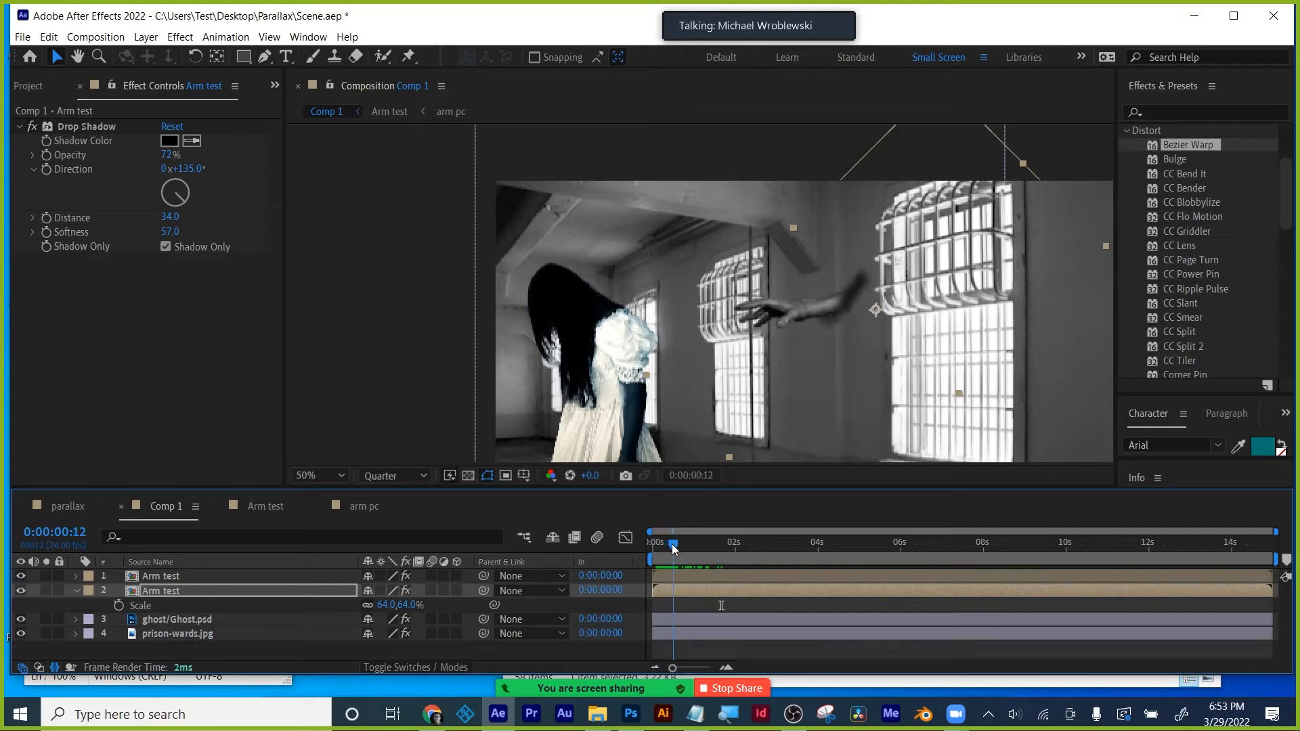
drag(653, 593, 670, 592)
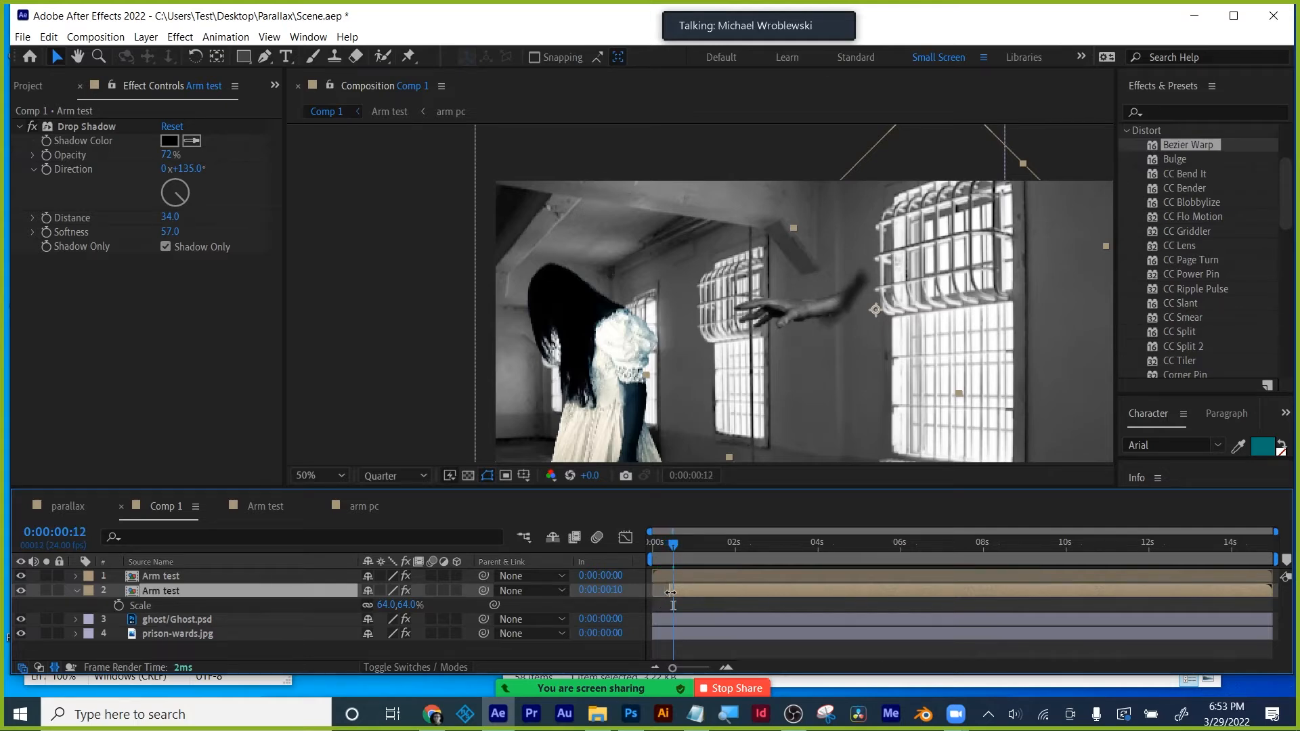
click(696, 607)
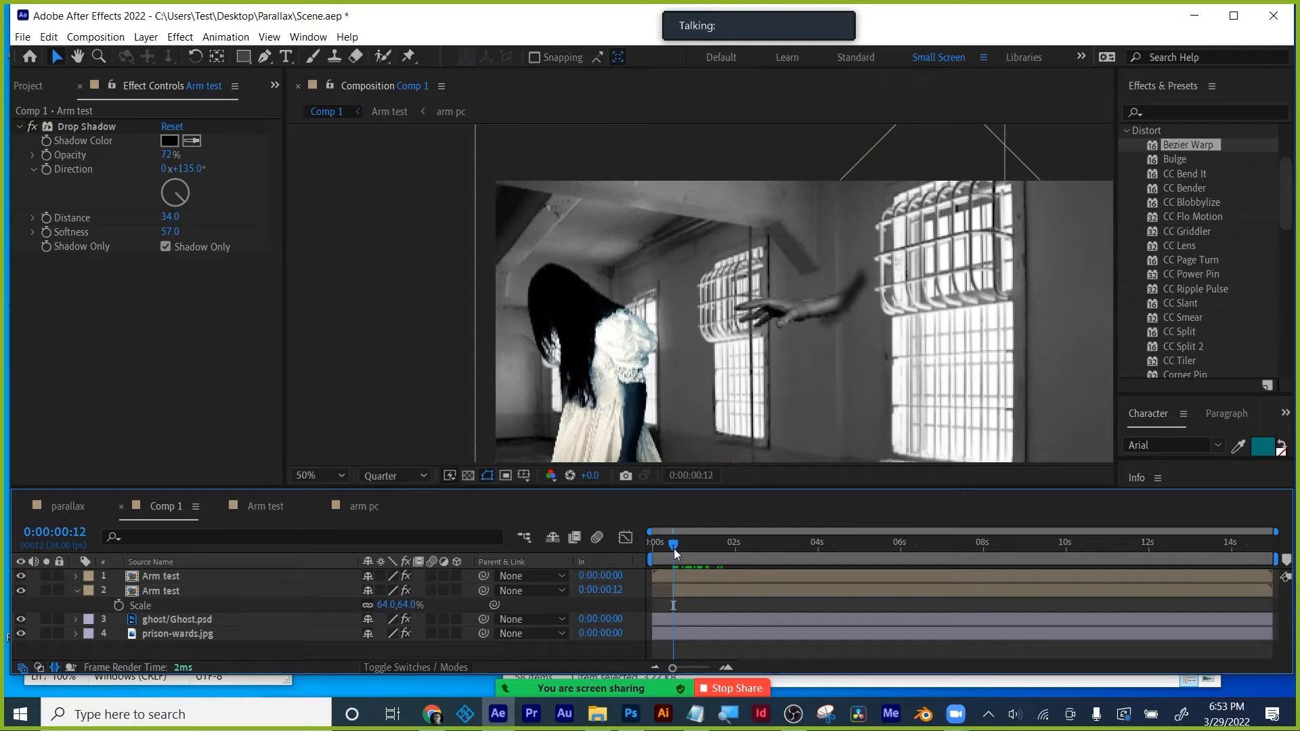
mouse_move(673, 548)
mouse_down()
mouse_move(655, 547)
mouse_move(798, 544)
mouse_move(680, 547)
mouse_up()
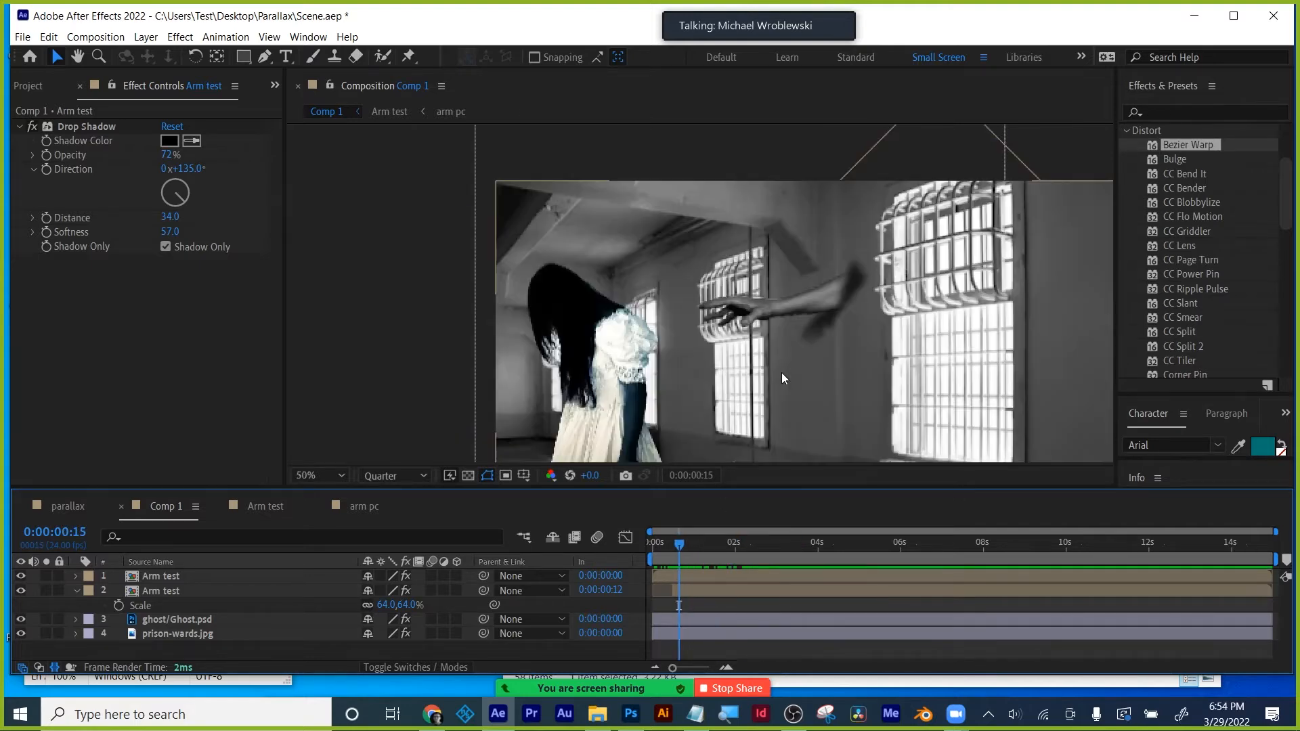
click(682, 543)
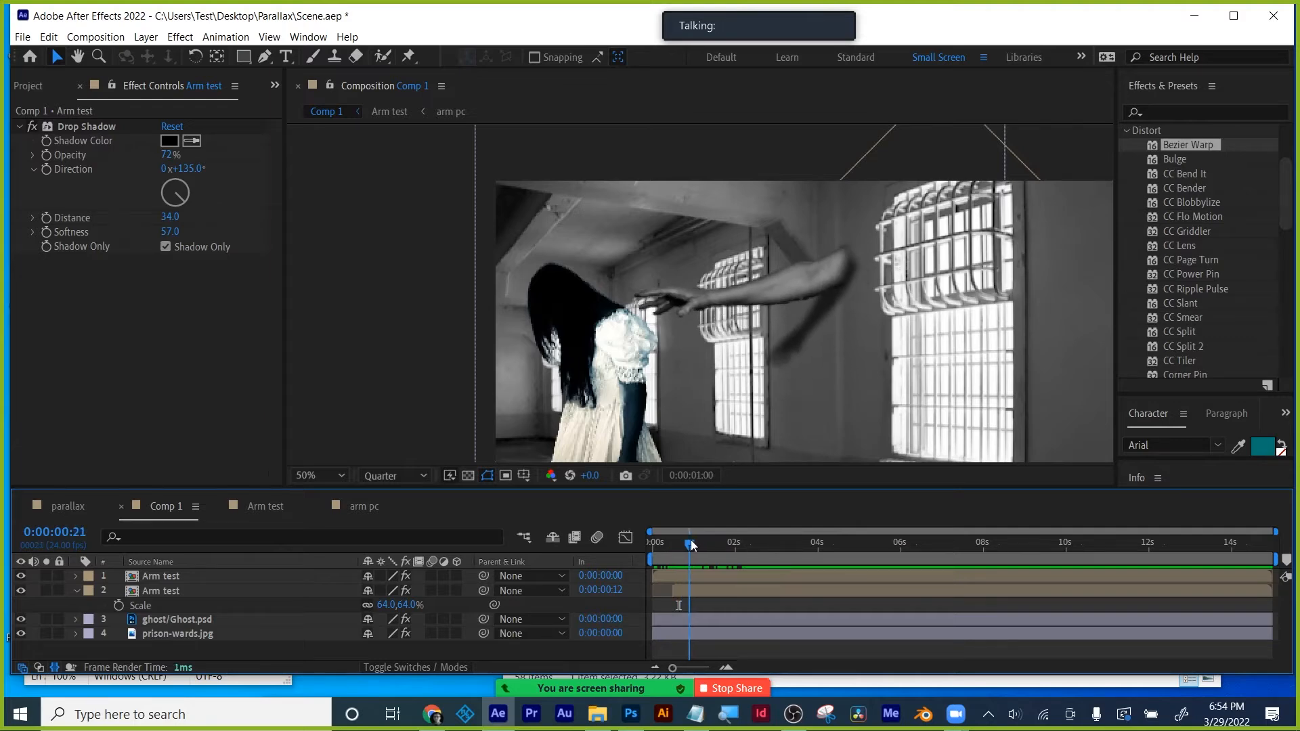
drag(682, 543, 677, 545)
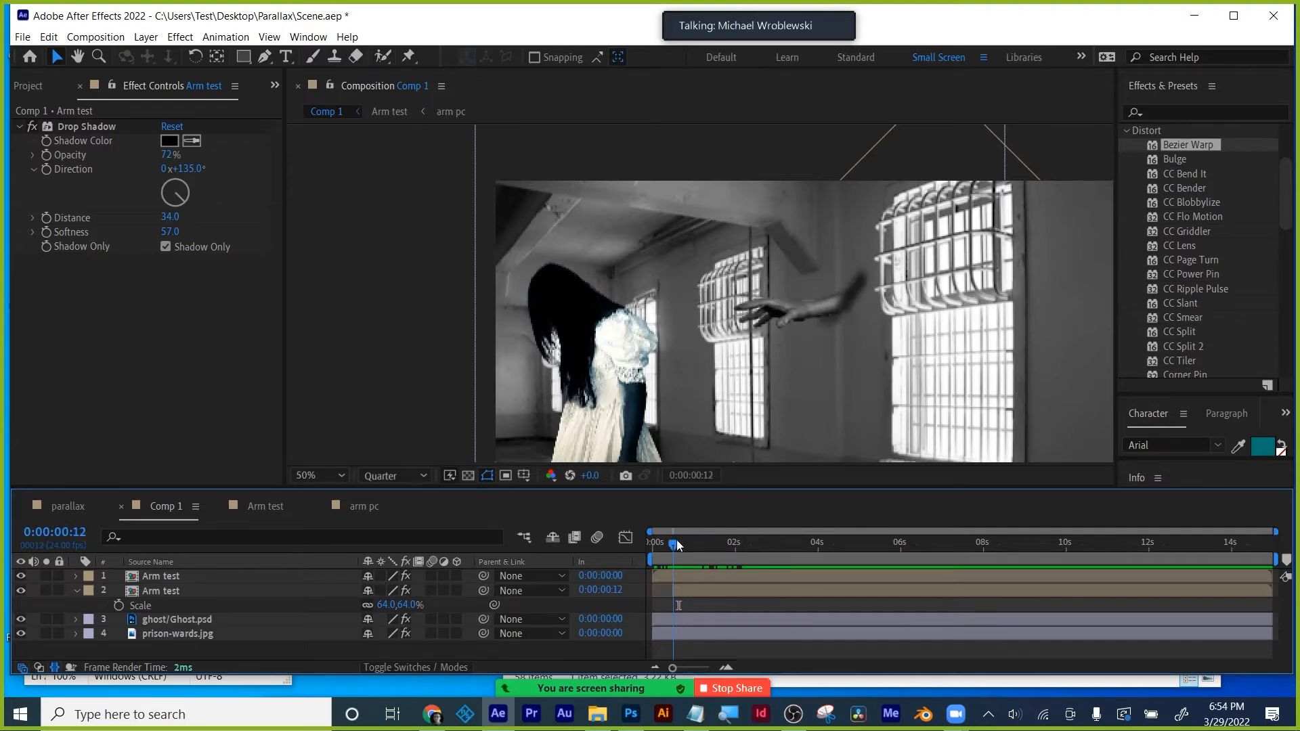
click(693, 588)
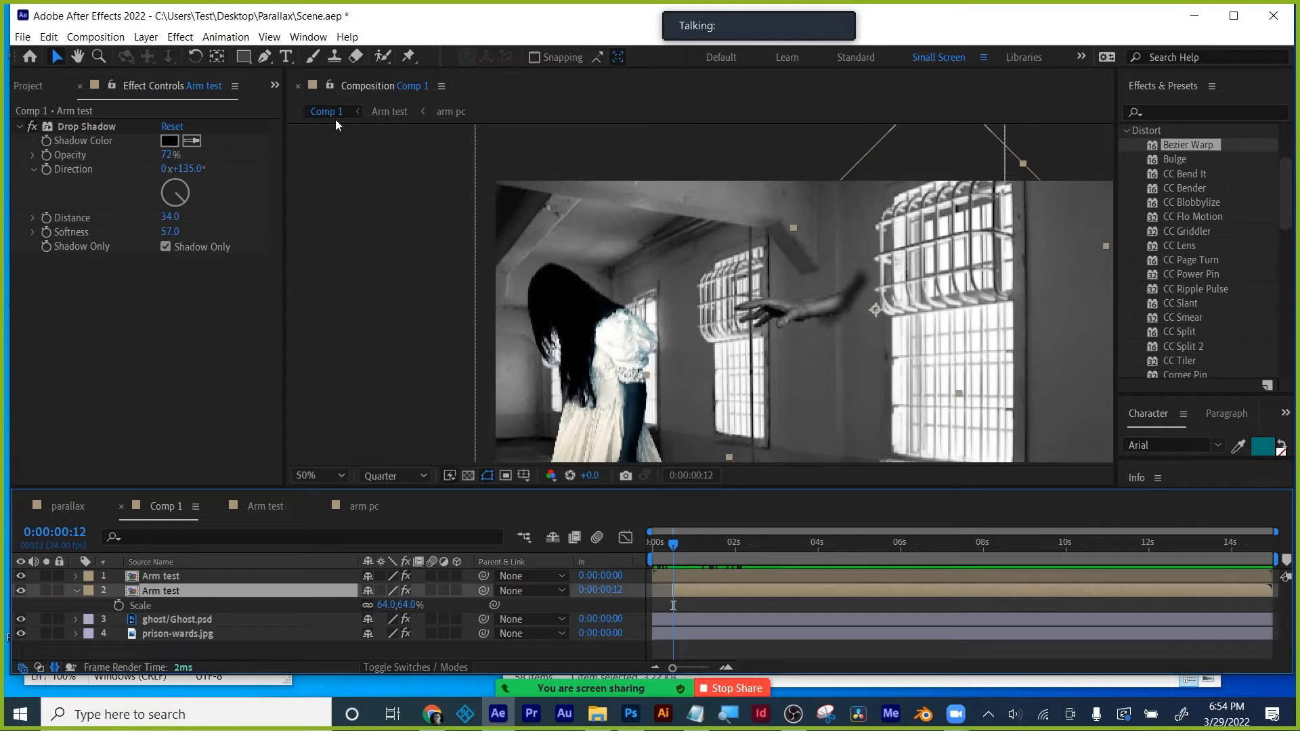
- Draw a closed Pen mask around the right-hand window area on the lower Arm test layer
click(265, 57)
click(833, 281)
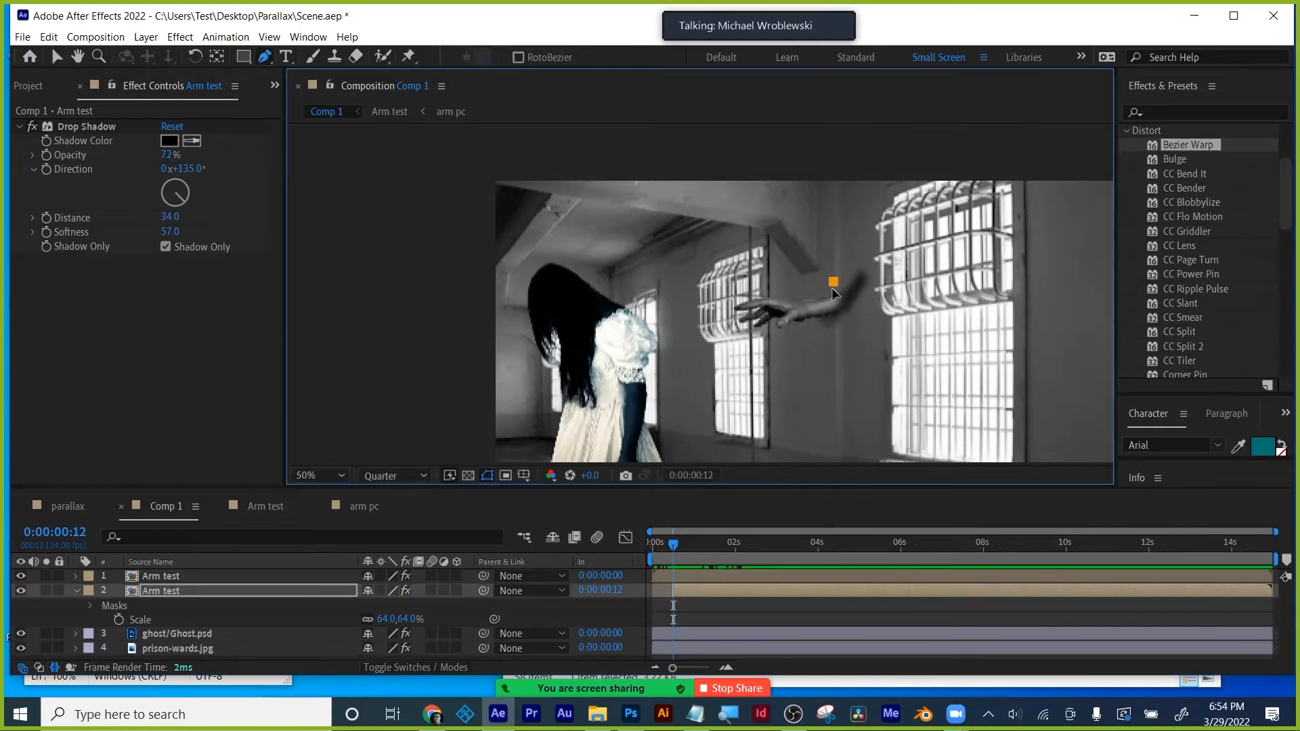
click(836, 324)
click(836, 354)
click(935, 345)
click(951, 237)
click(852, 222)
click(833, 282)
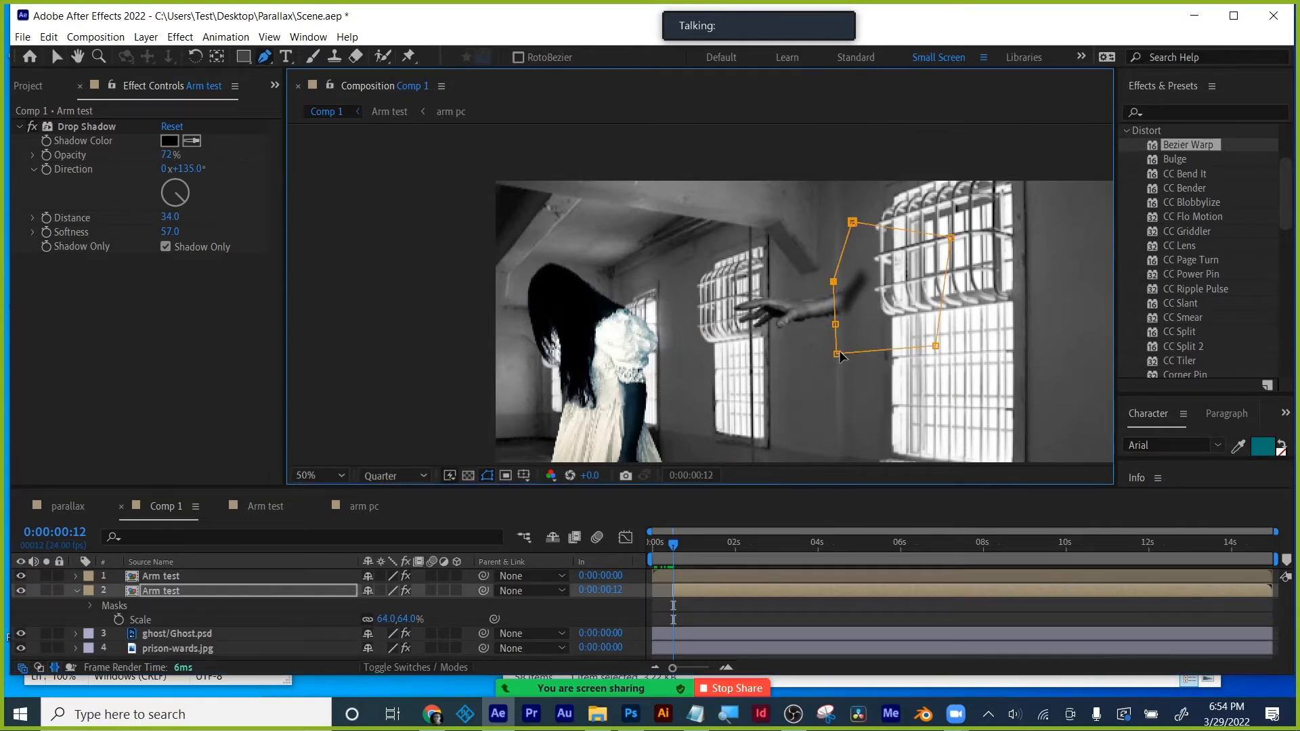
drag(840, 355, 861, 339)
- Set Mask 1 to Subtract and add a Mask Path keyframe at this frame
key(m)
click(398, 605)
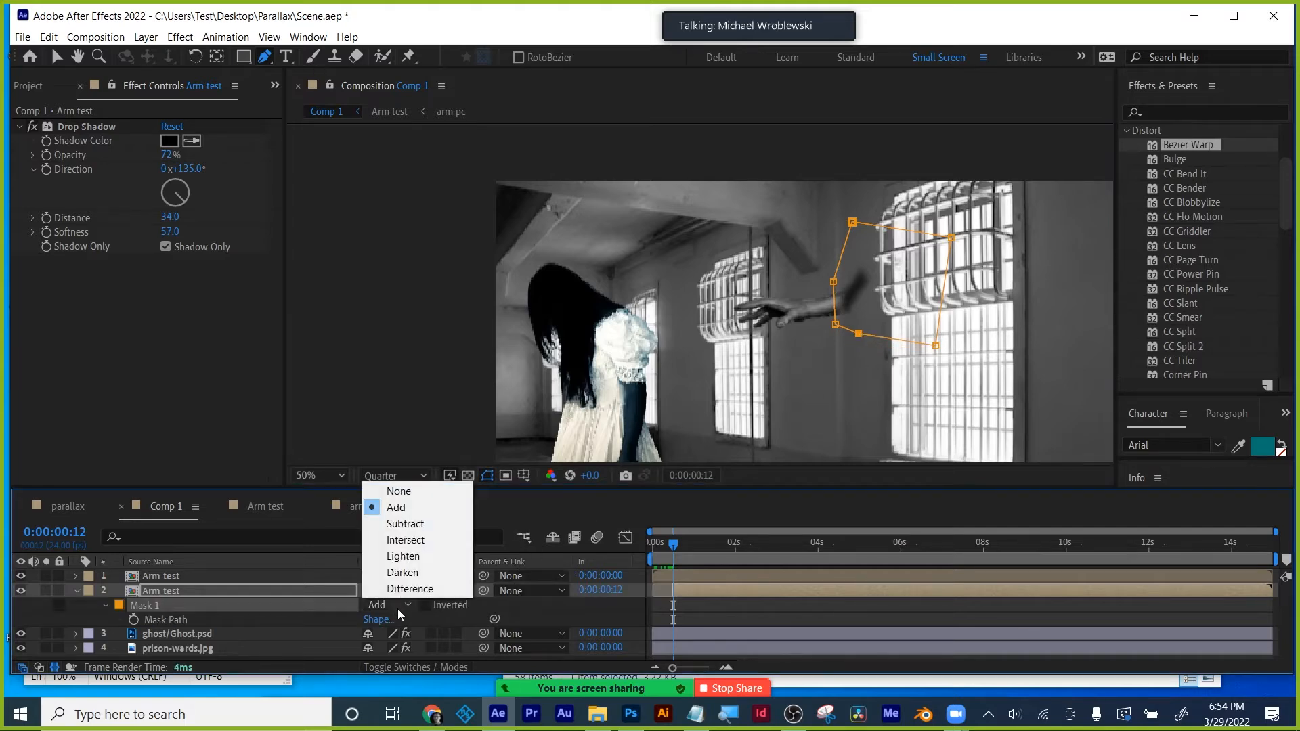
click(404, 523)
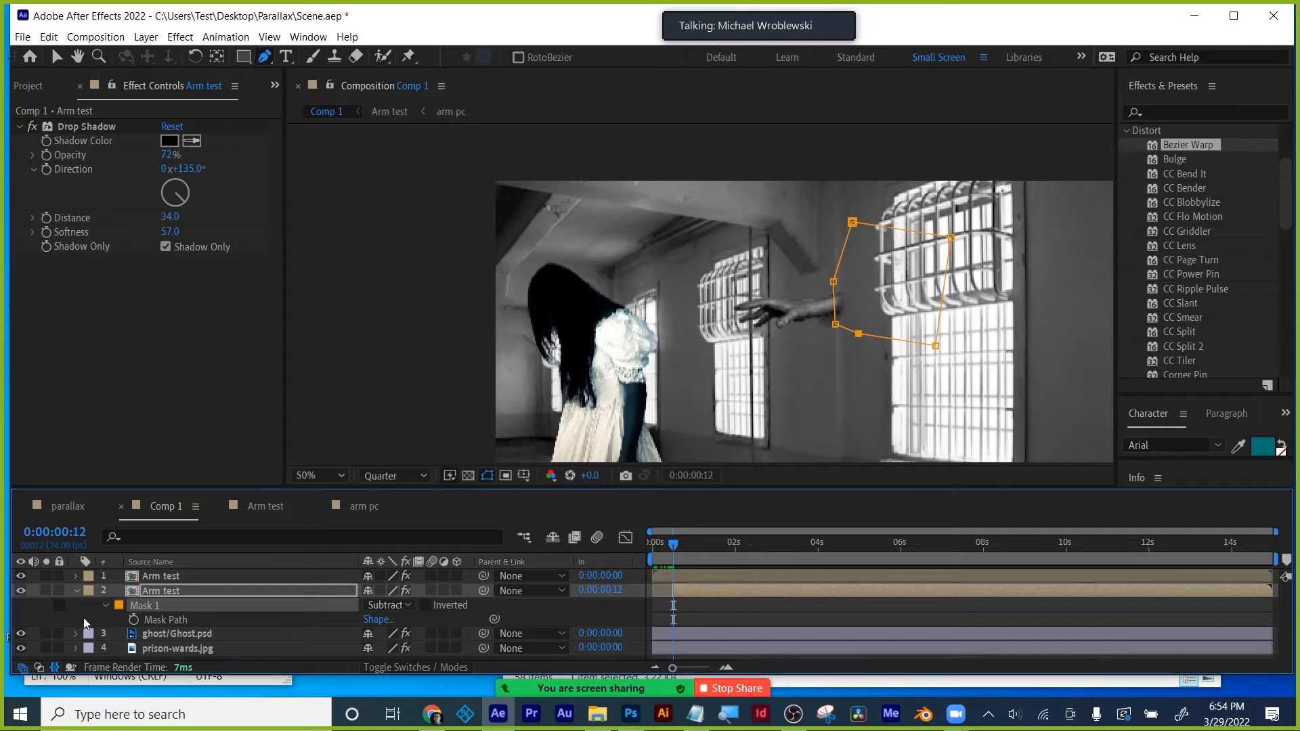
click(134, 620)
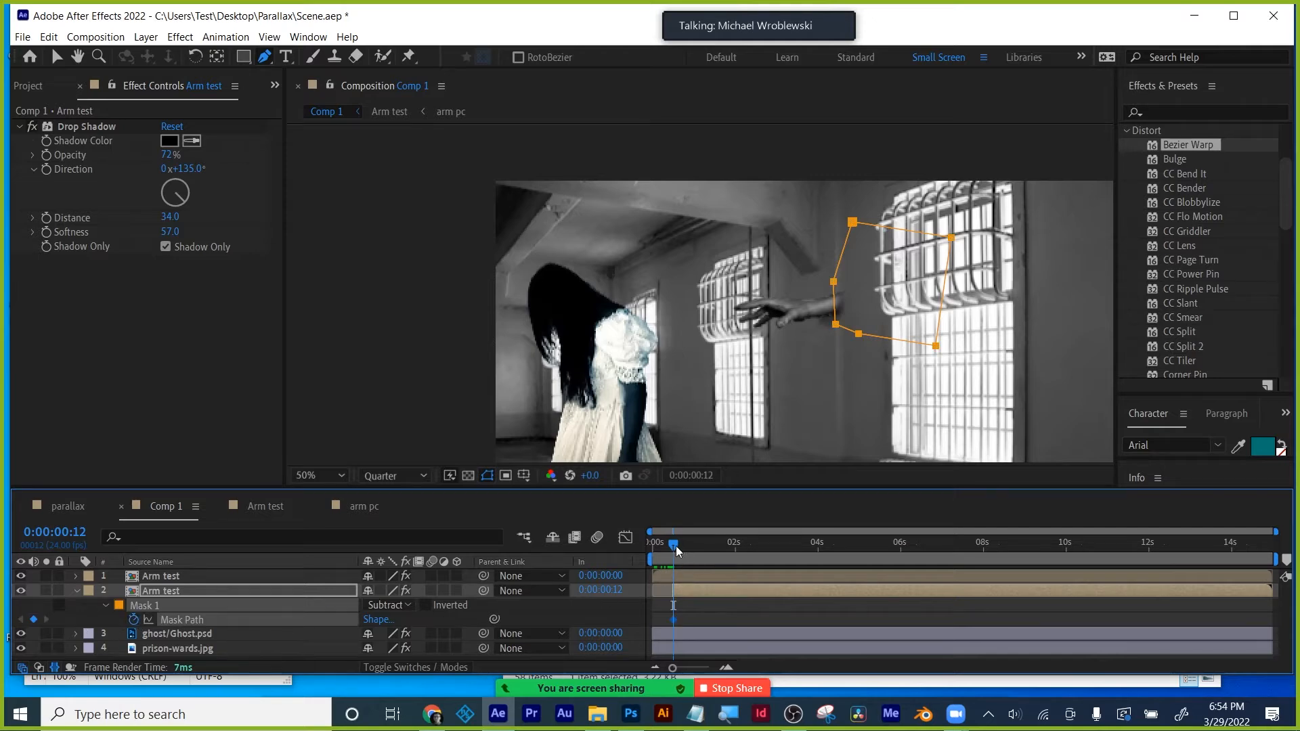
click(488, 476)
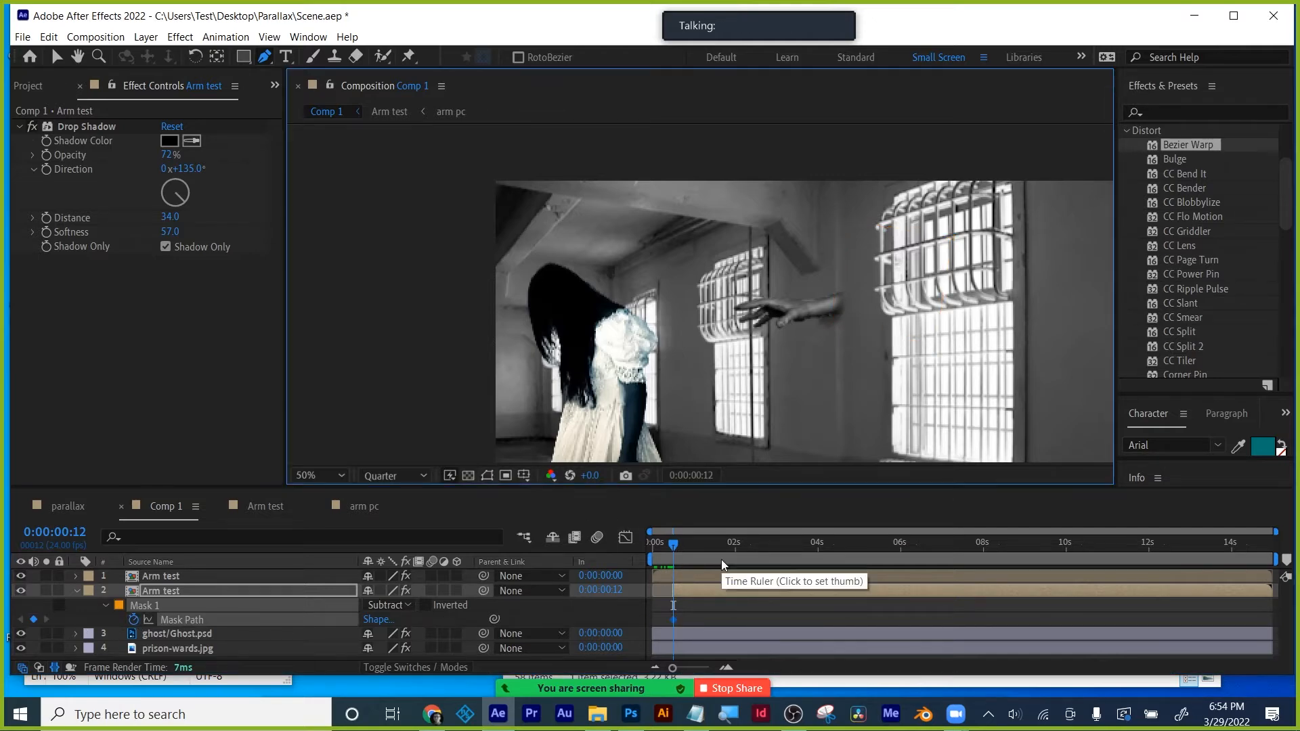
- Preview the arm animation through two seconds and zoom out to 25% to see the full frame
click(674, 546)
drag(674, 545, 721, 552)
scroll(763, 367, down, 2)
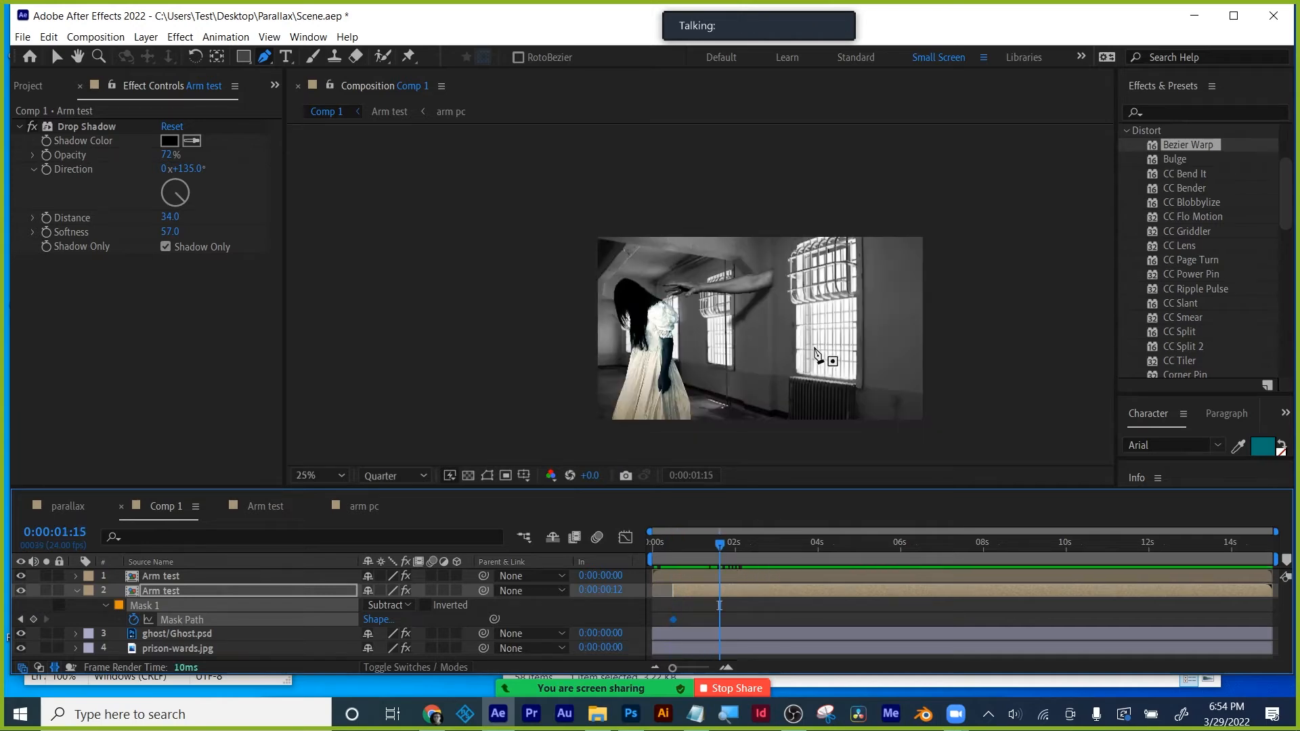
scroll(824, 352, up, 2)
drag(824, 348, 696, 278)
key(comma)
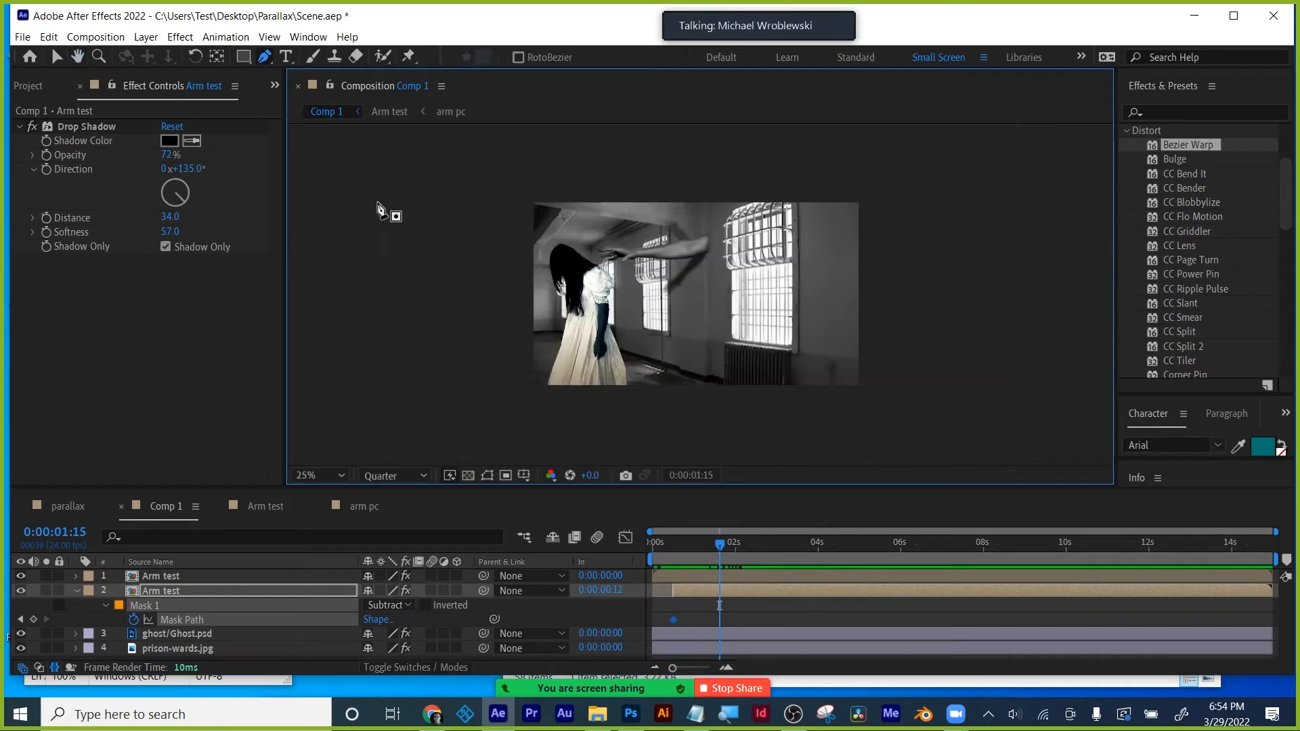
key(g)
click(148, 562)
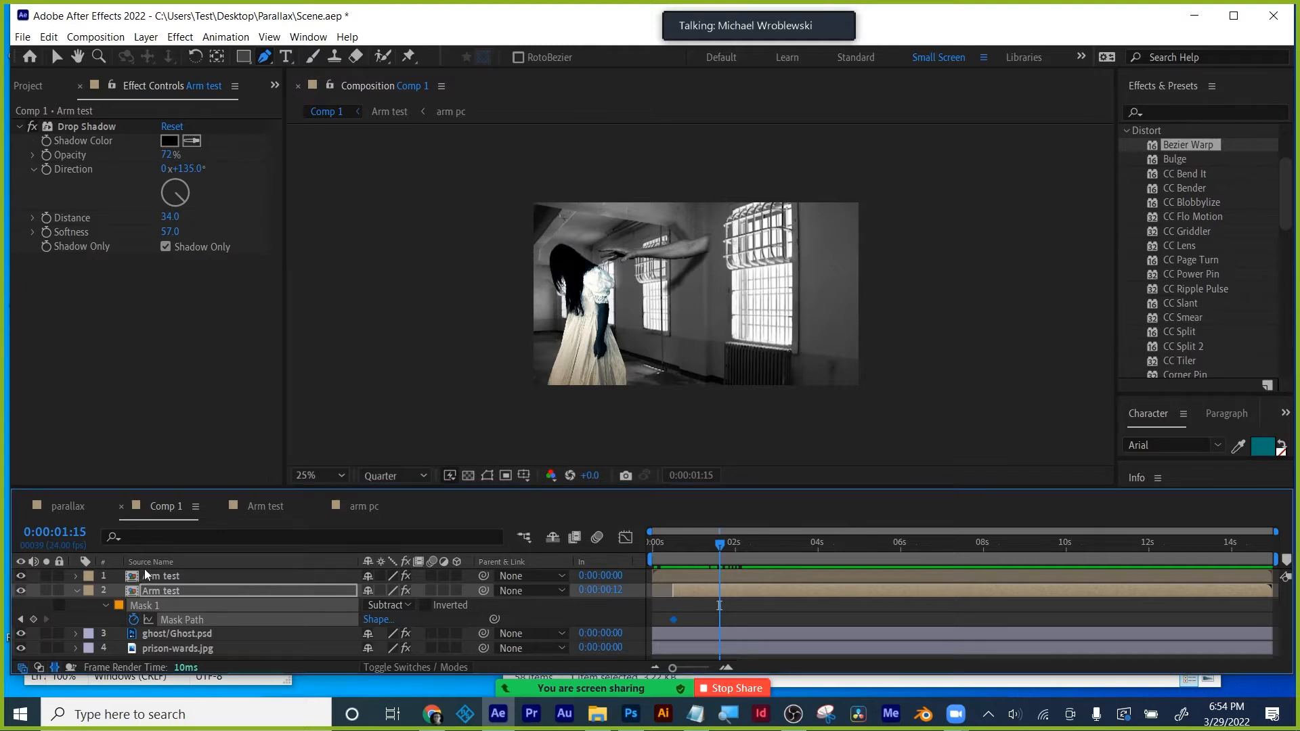
- Save the project with Ctrl+S and collapse the lower Arm test layer's properties
key(ctrl+s)
click(179, 577)
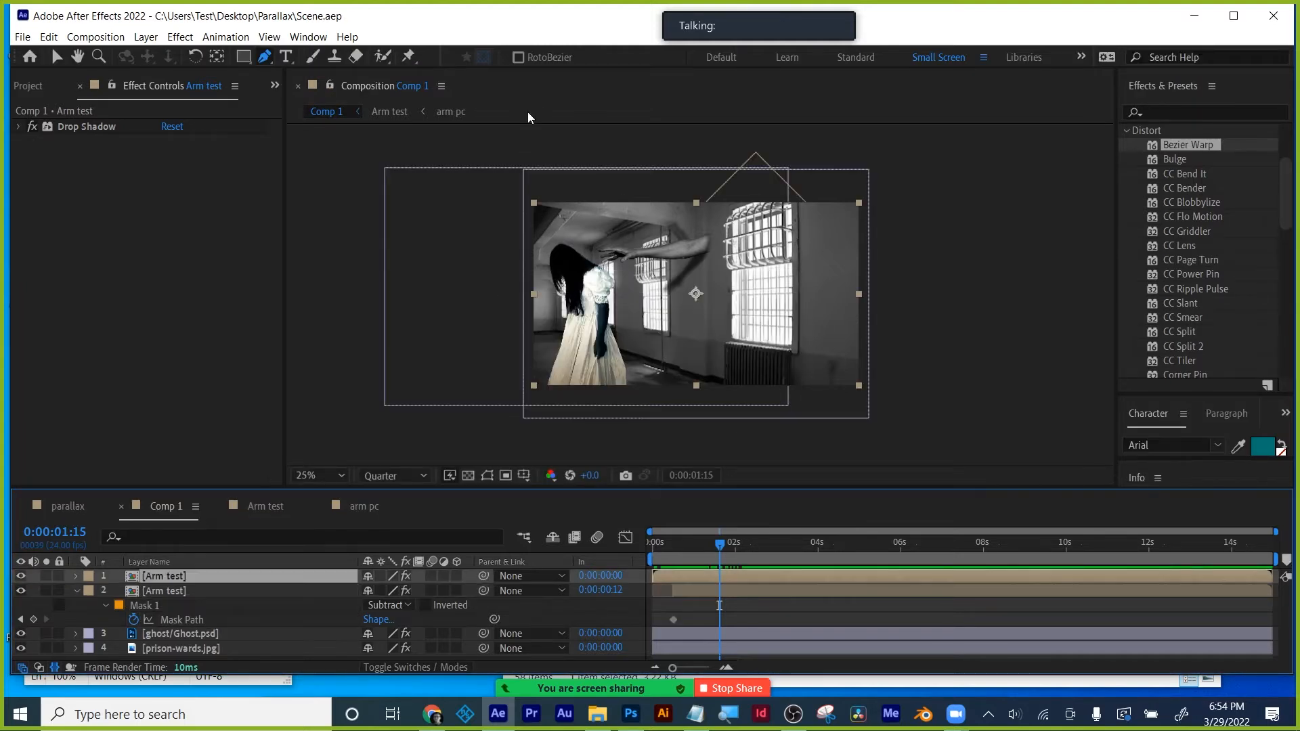
click(35, 86)
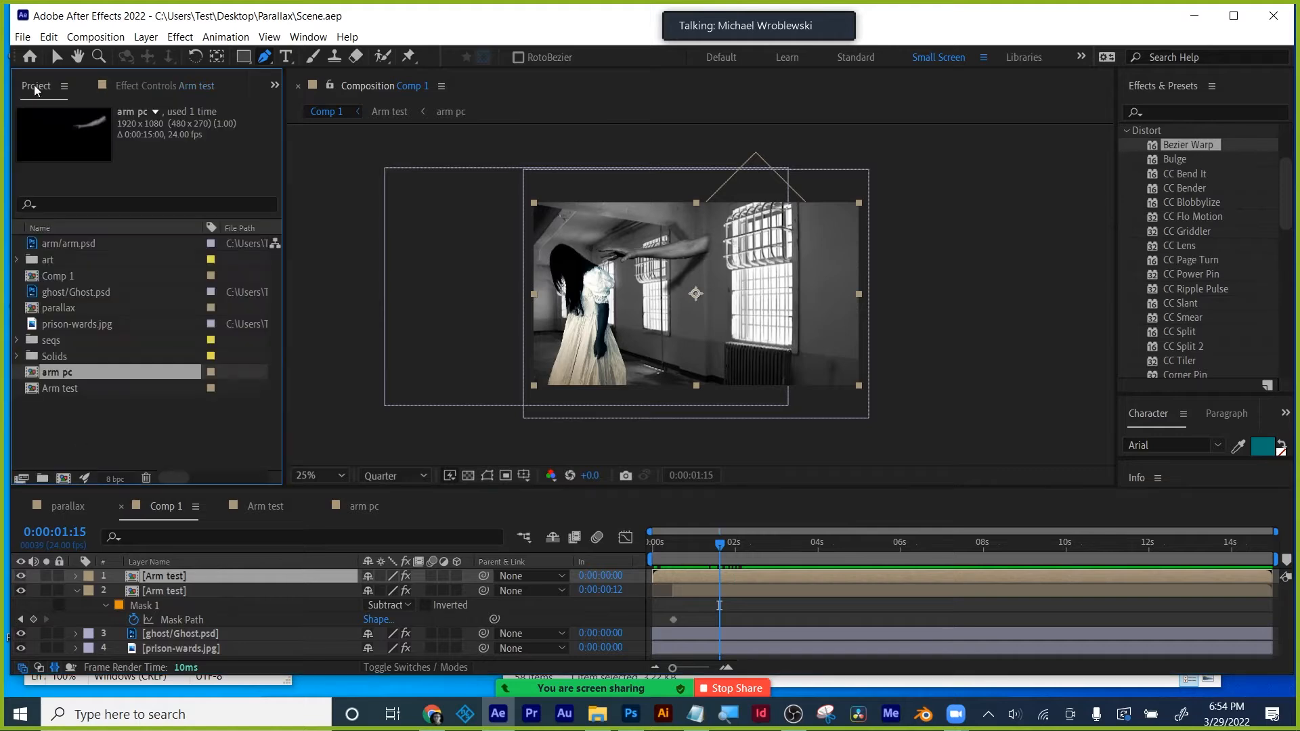
click(118, 37)
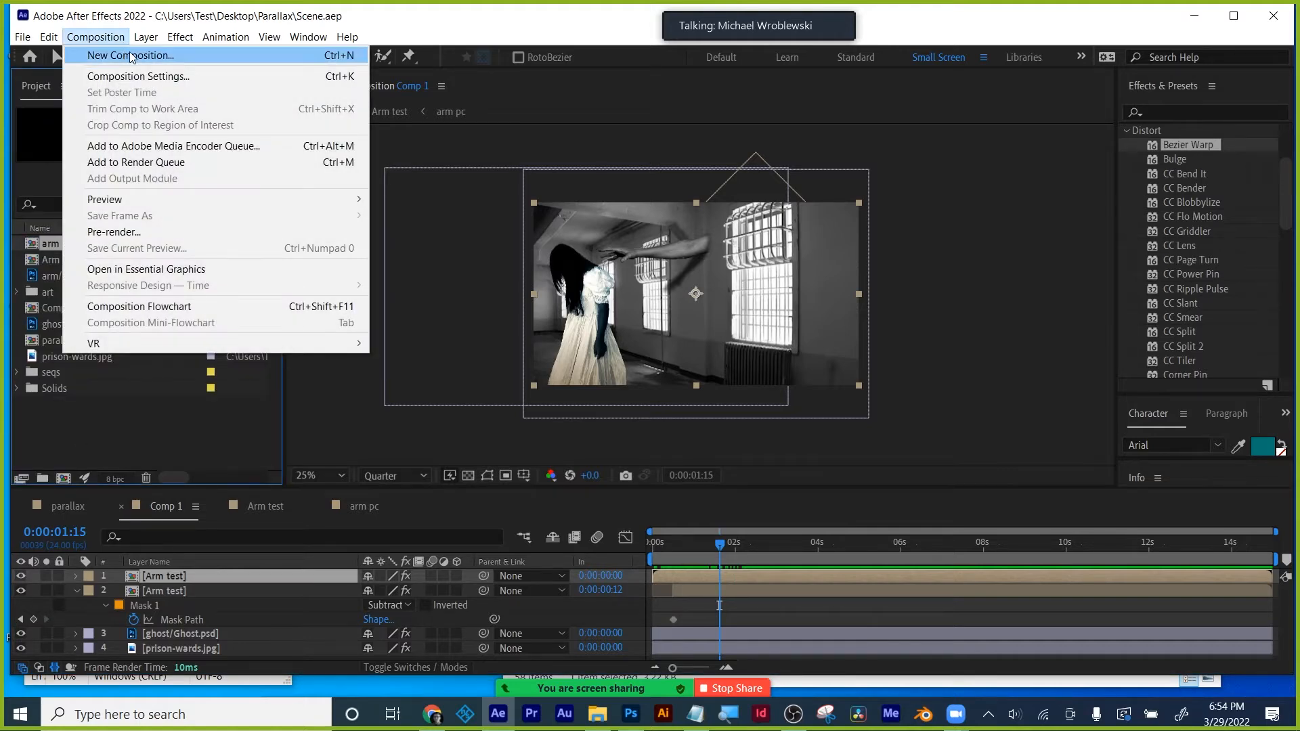
key(Escape)
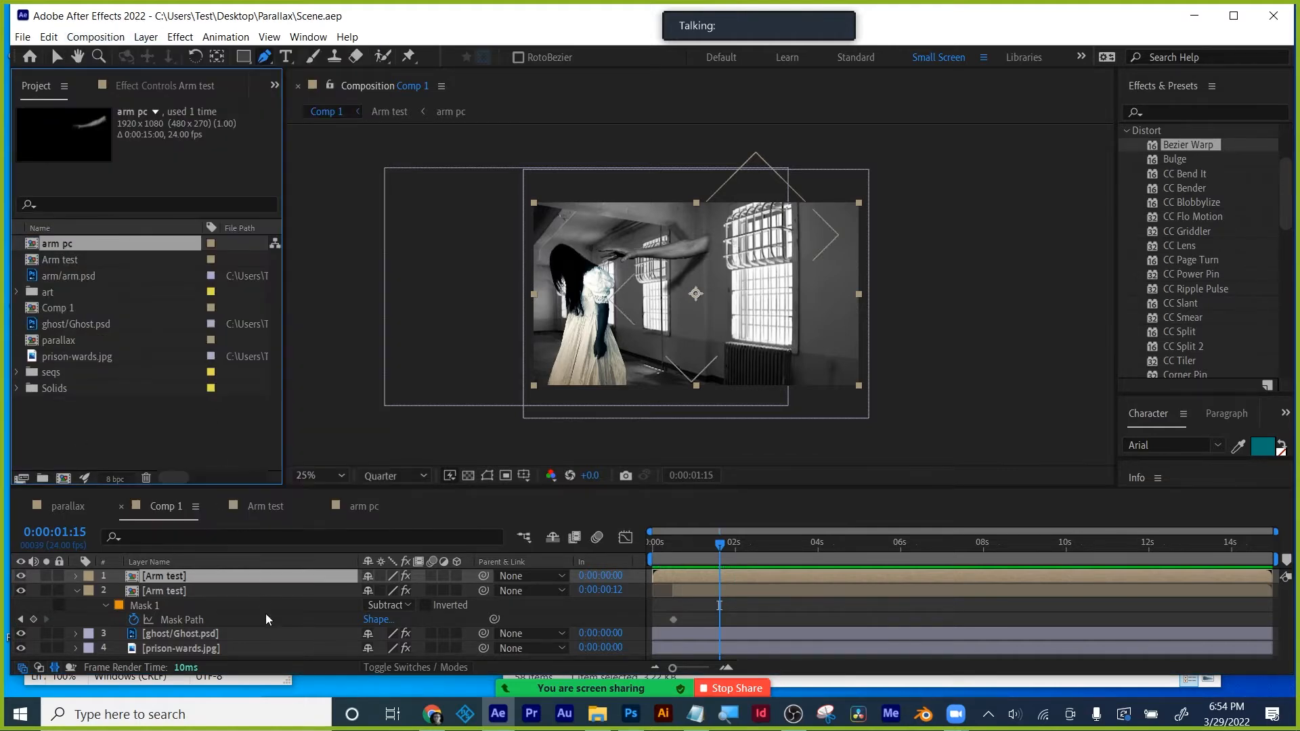
click(172, 607)
click(75, 590)
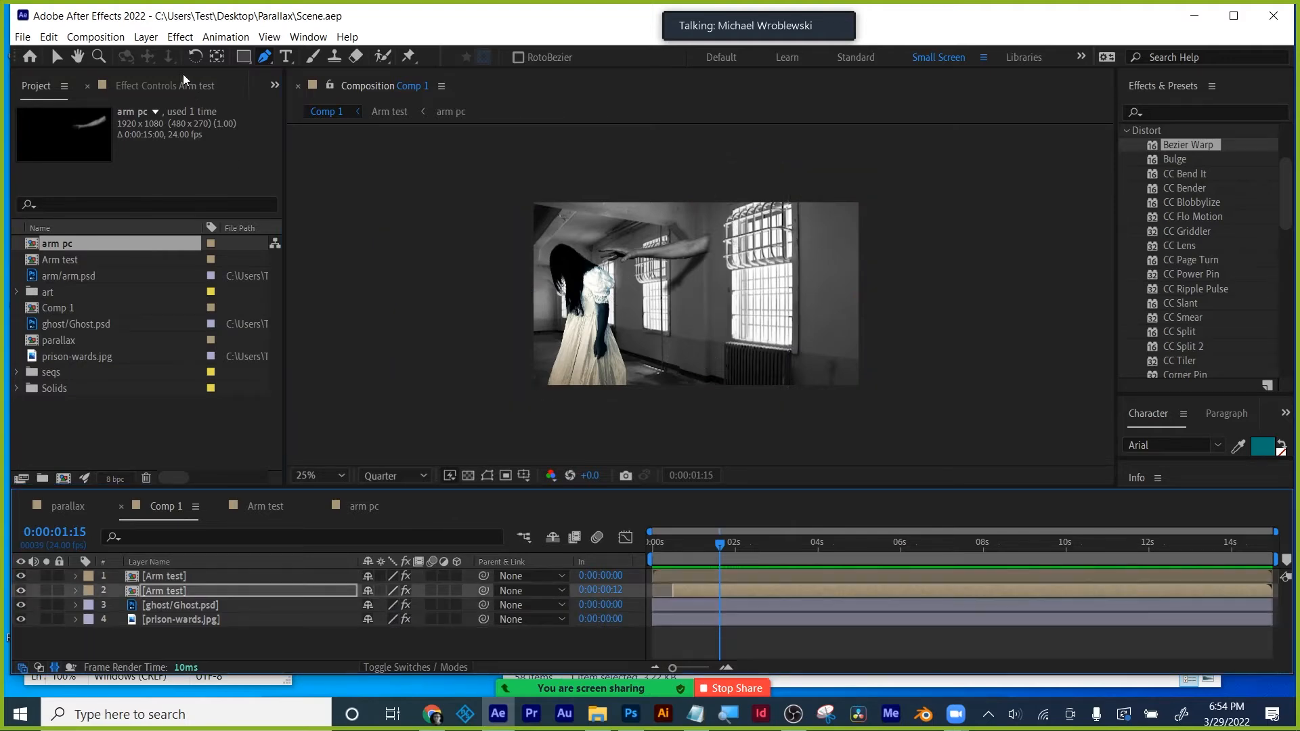
click(147, 39)
- Create a 1920×1080 Black Solid 2 layer through Layer > New > Solid and hide it
mouse_move(284, 57)
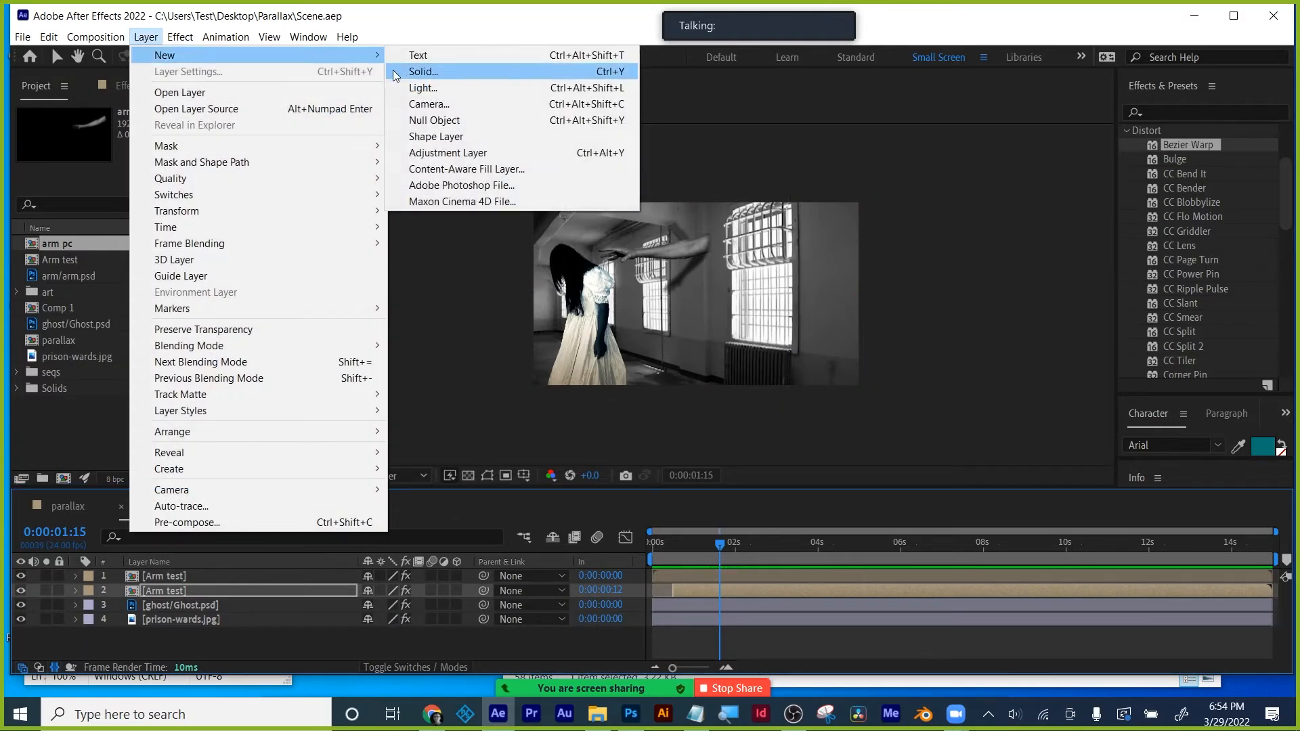
click(423, 71)
click(683, 420)
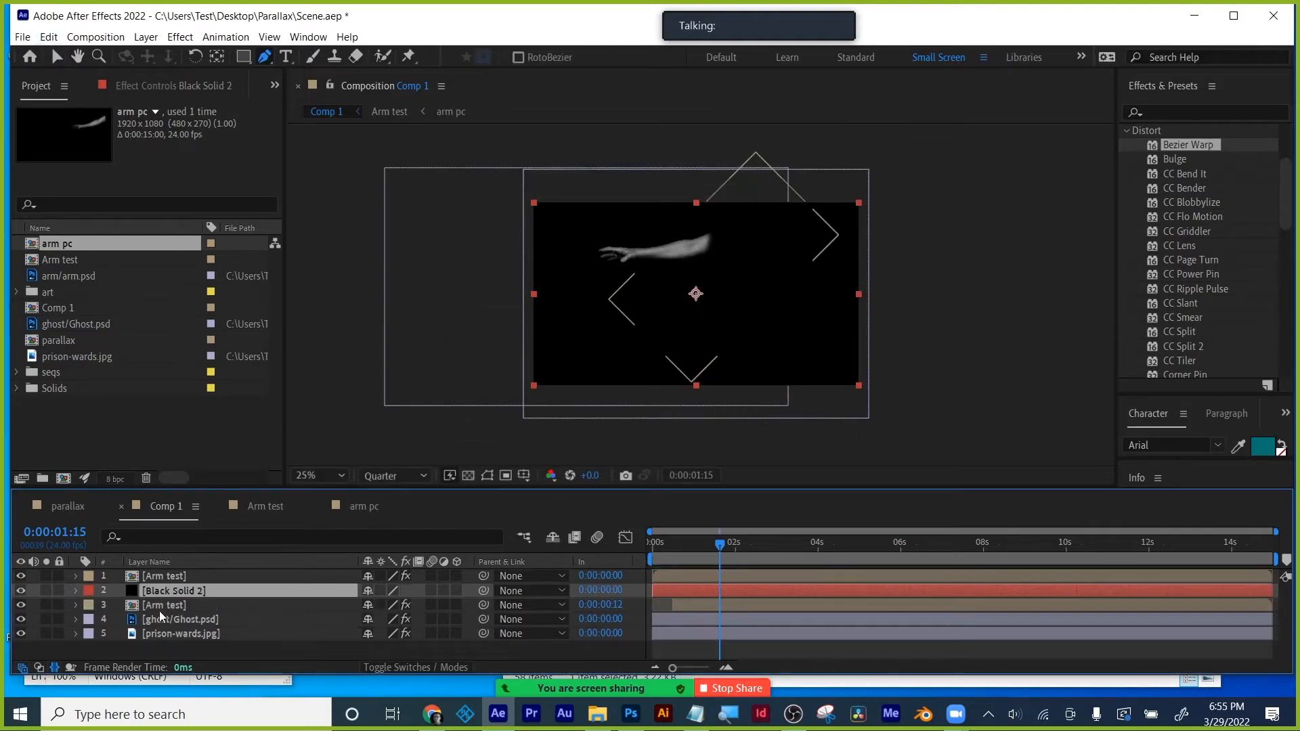
click(21, 592)
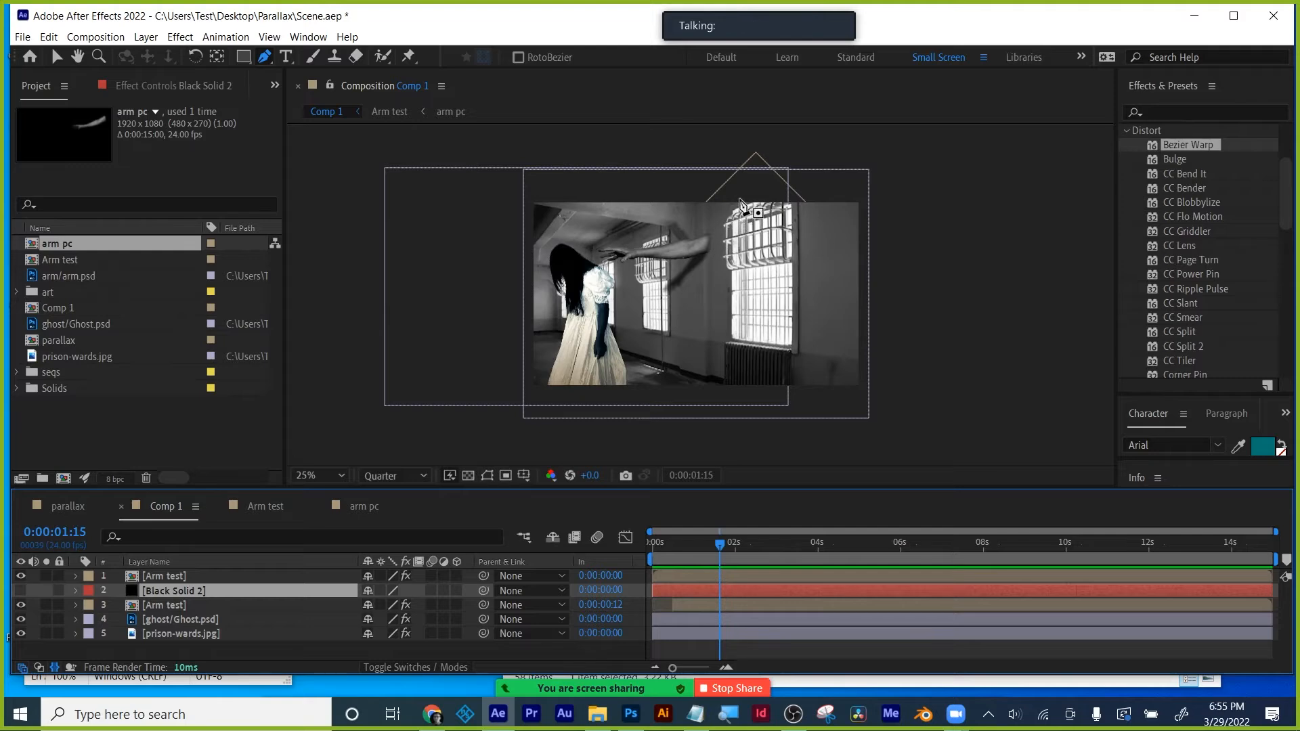
- Draw a Pen mask on Black Solid 2 around the right barred window
click(740, 199)
click(712, 223)
click(713, 279)
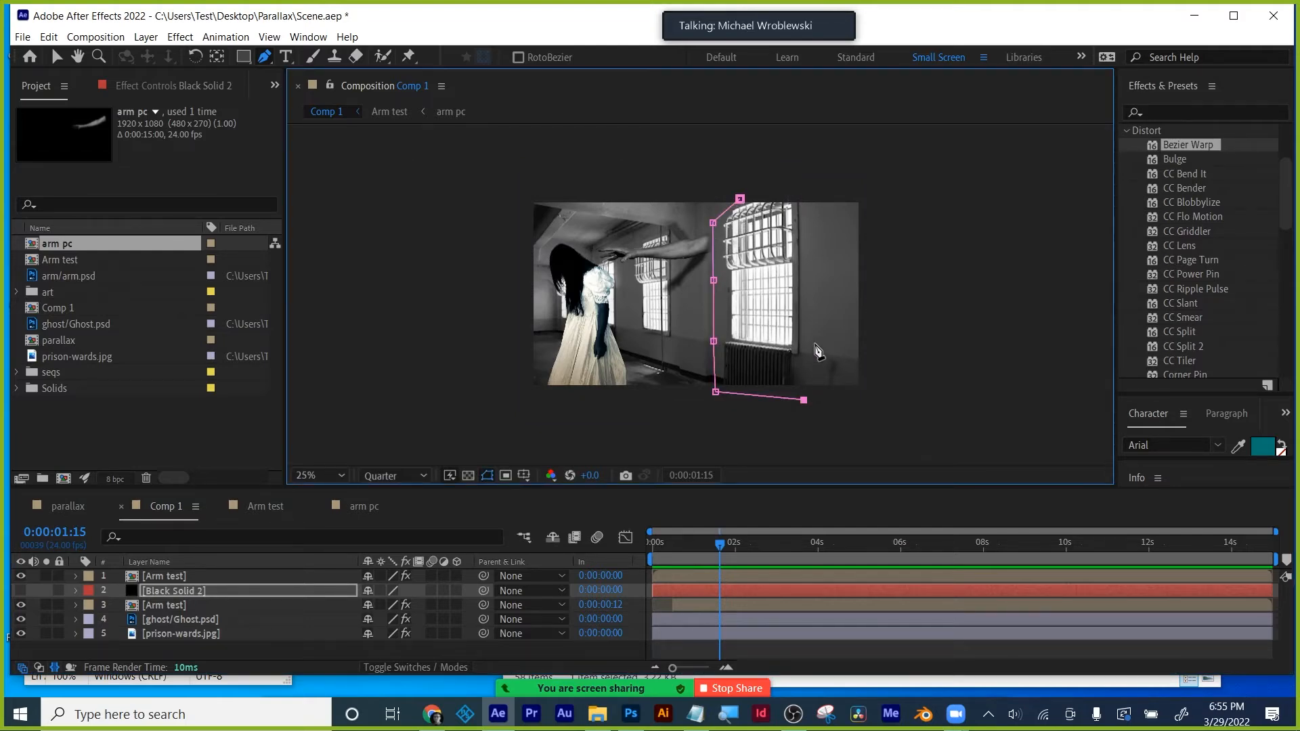
click(815, 343)
click(814, 316)
click(809, 201)
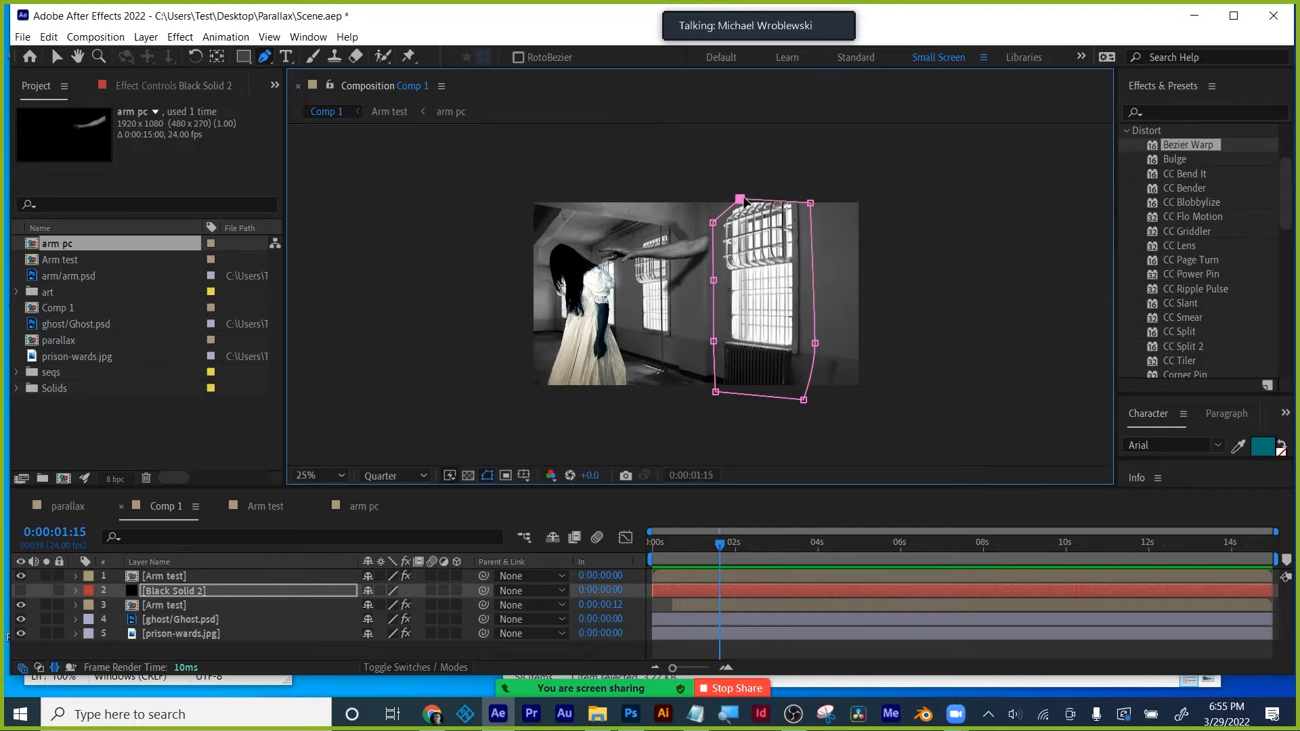
- Draw a second mask on Black Solid 2 around the left window
click(625, 236)
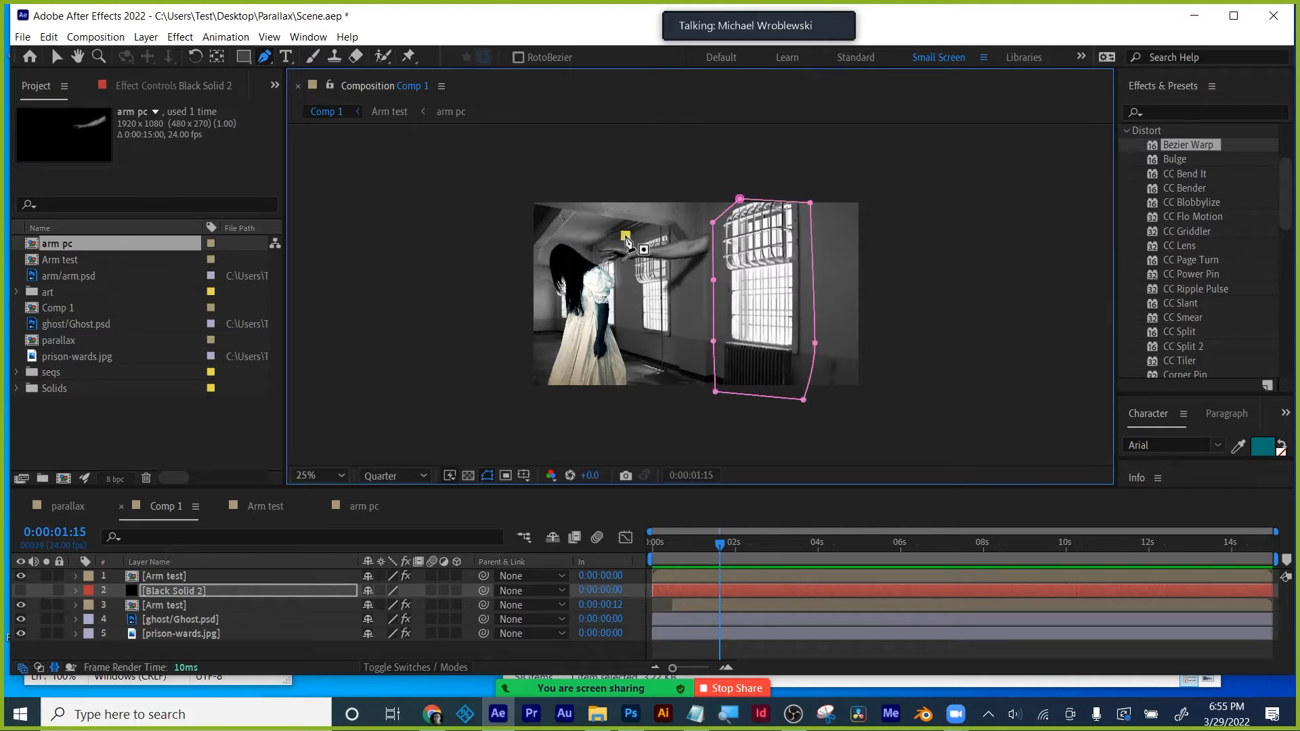
drag(635, 314, 633, 323)
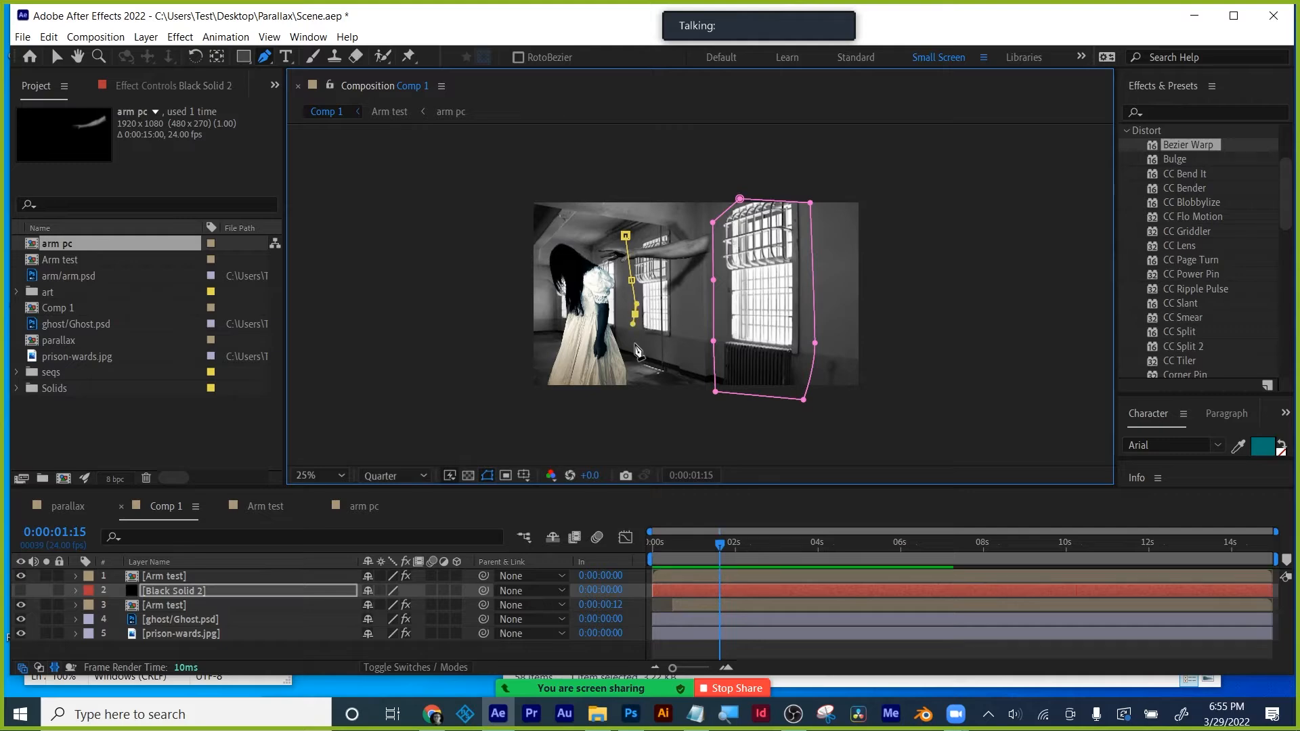
click(674, 344)
click(679, 298)
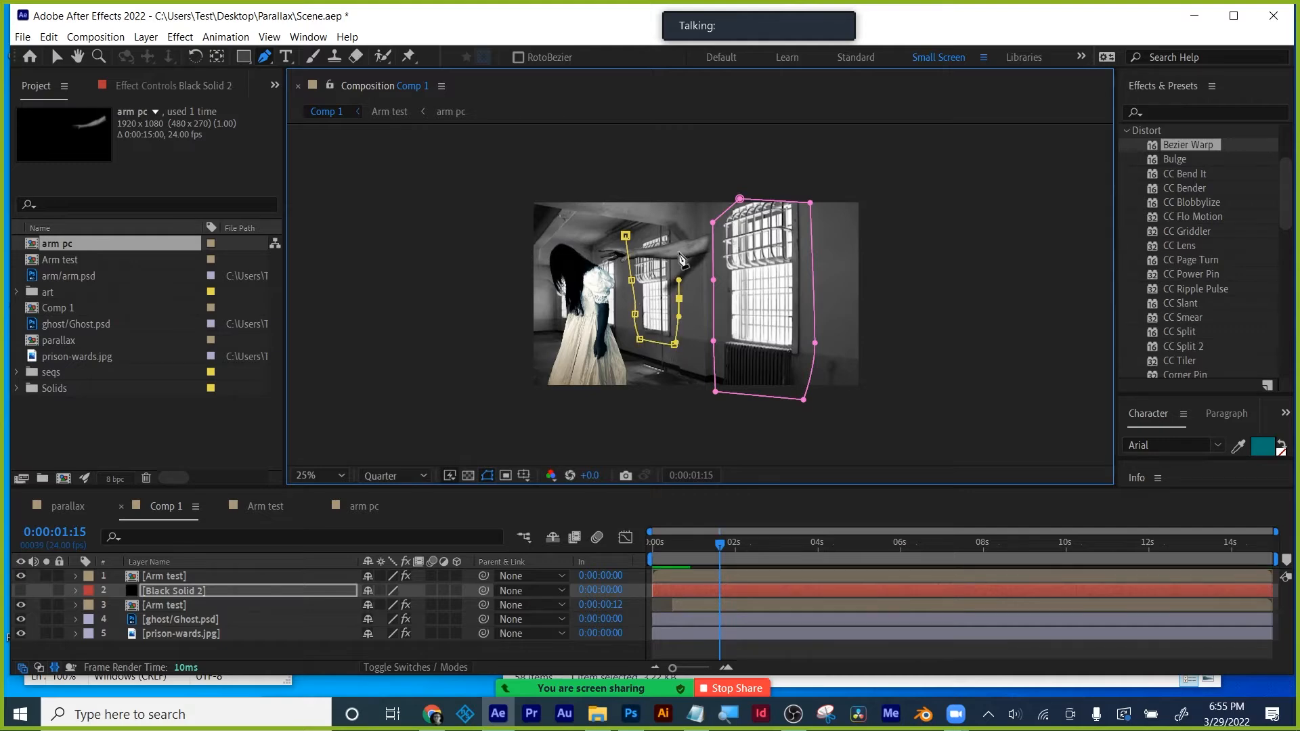
click(679, 237)
click(646, 231)
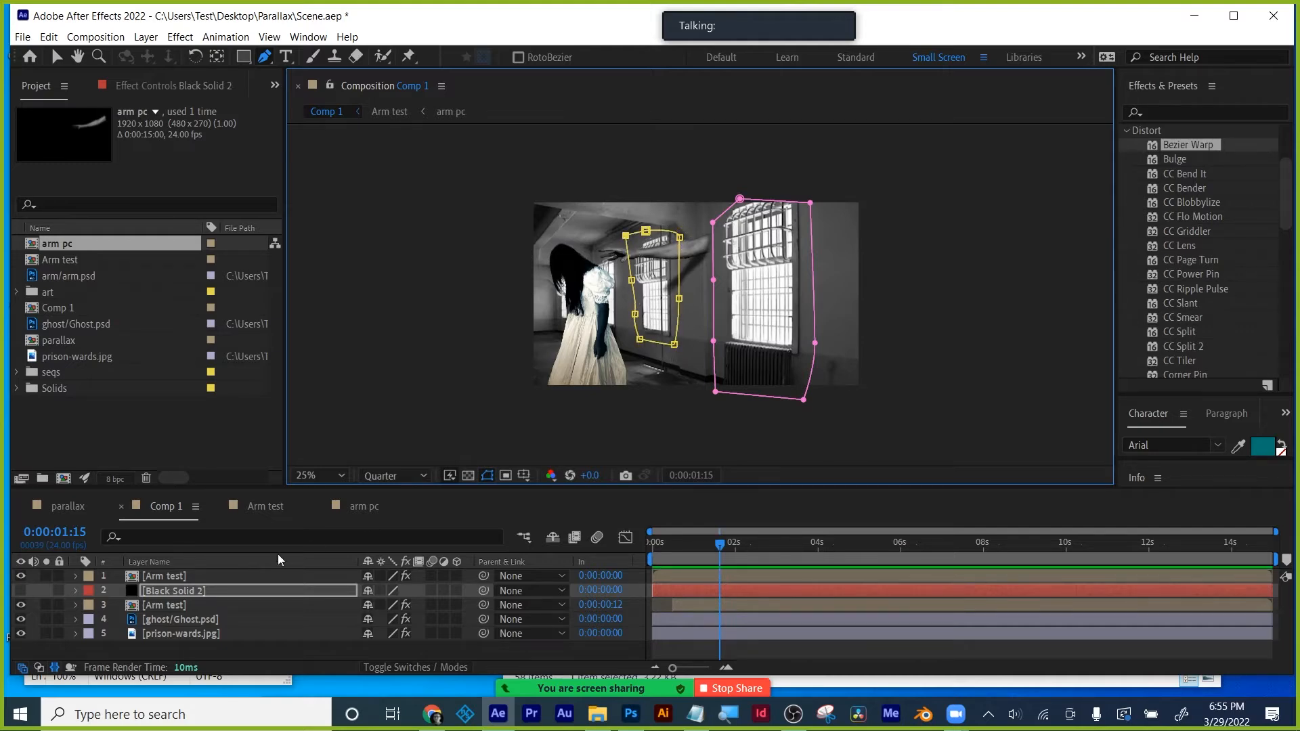
- Back in Comp 1, move Black Solid 2 below the lower Arm test layer
key(KP_Enter)
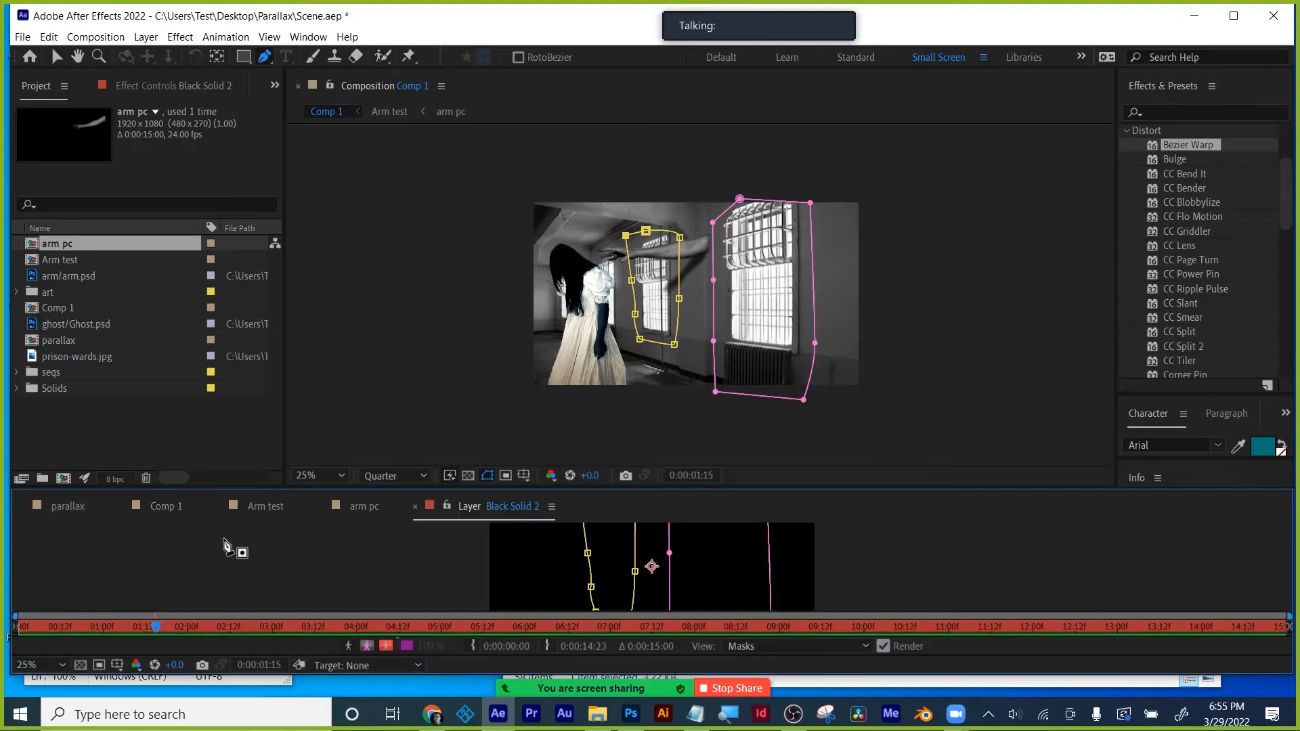
click(415, 506)
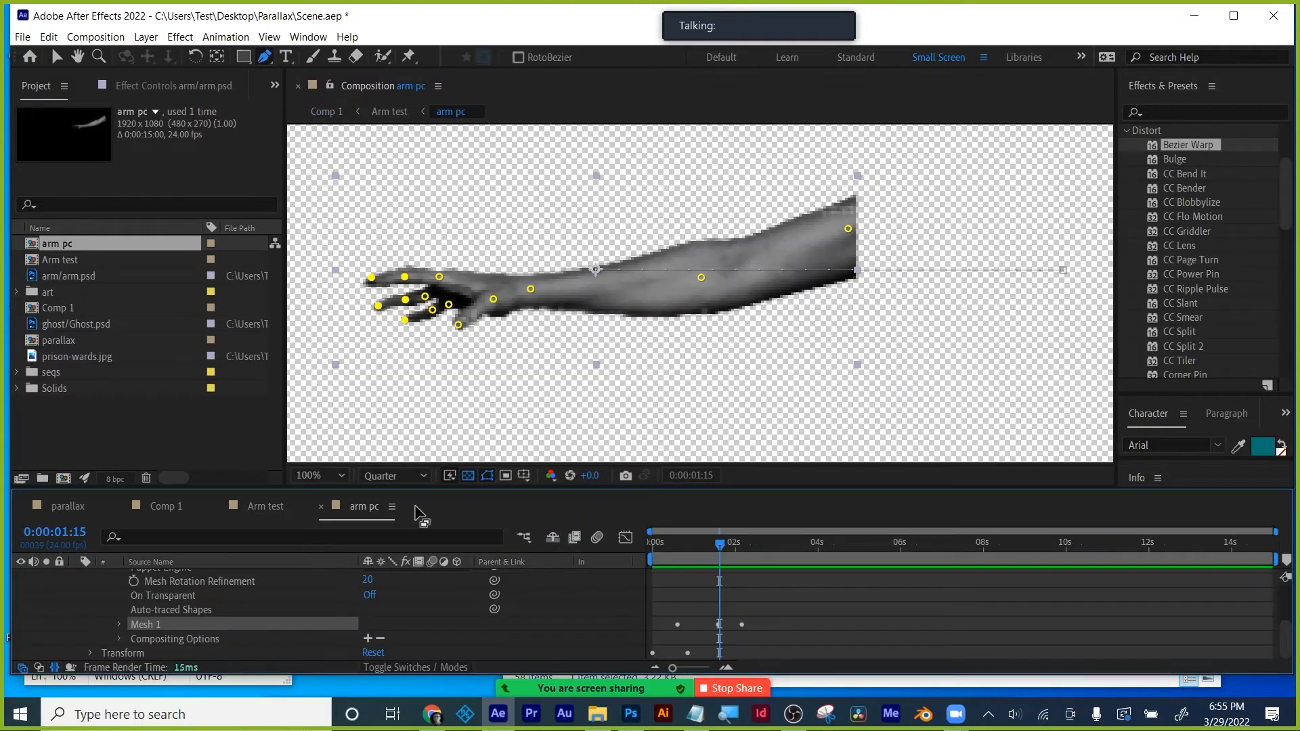
click(250, 505)
click(185, 506)
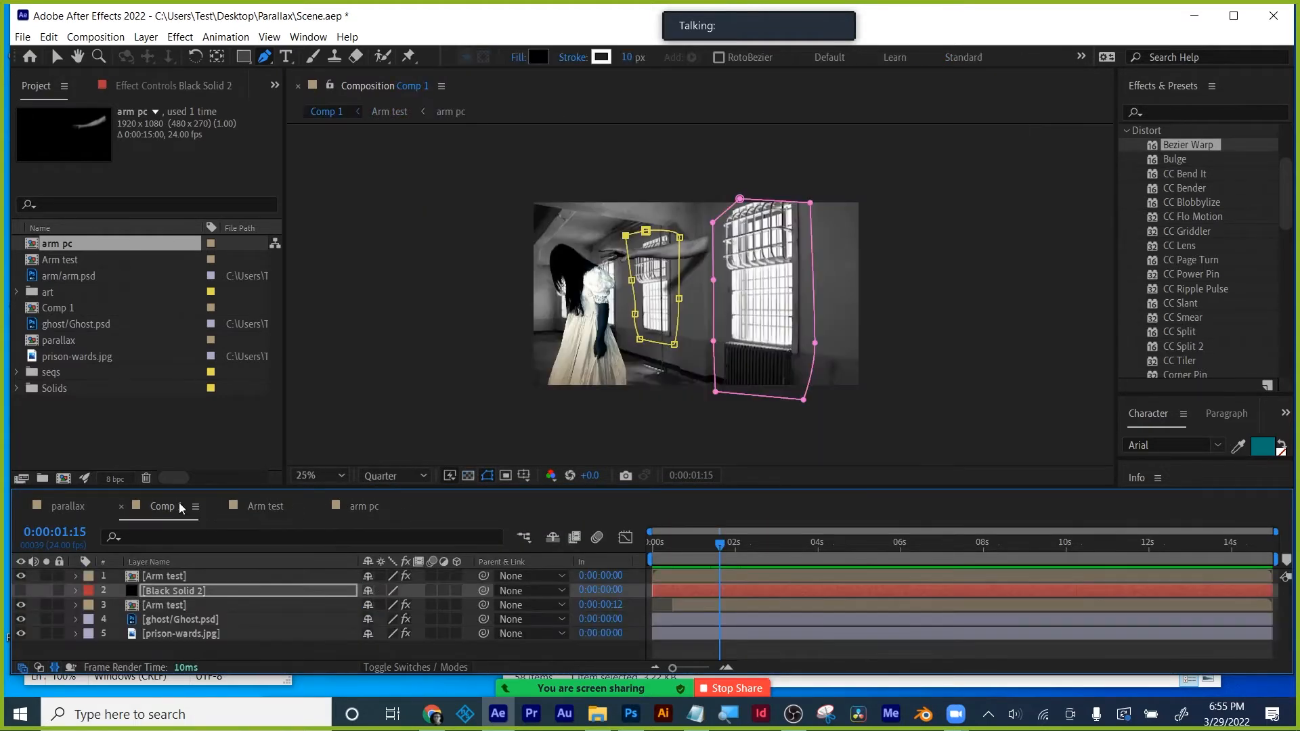
drag(170, 596, 170, 612)
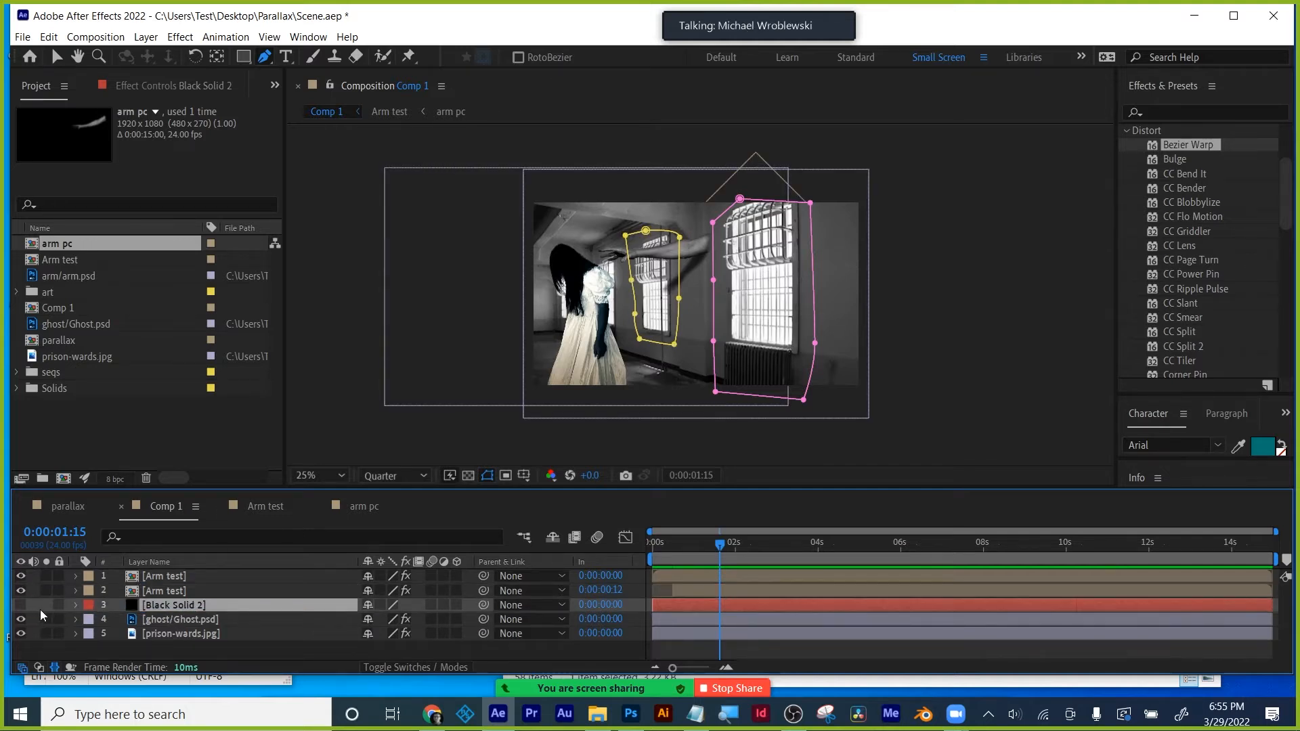
- Turn Black Solid 2 back on and set both Mask 1 and Mask 2 to Subtract
click(21, 605)
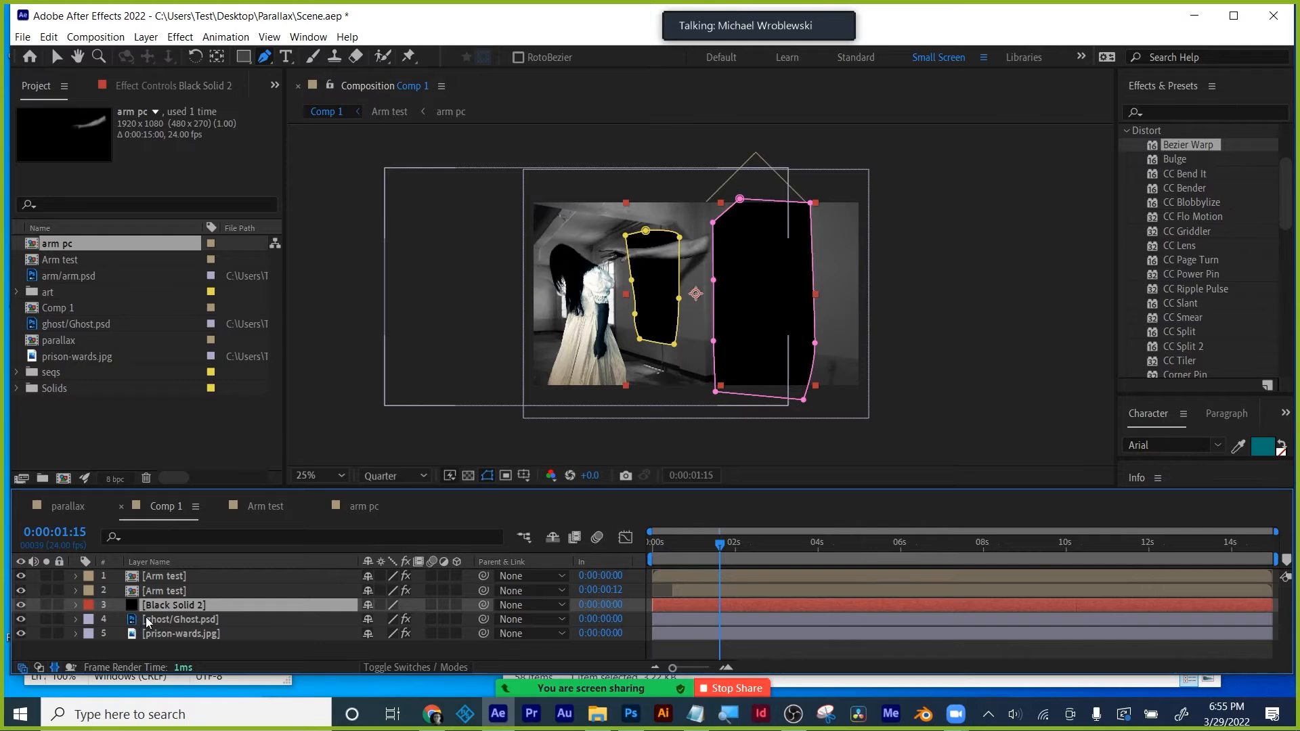
key(m)
click(386, 621)
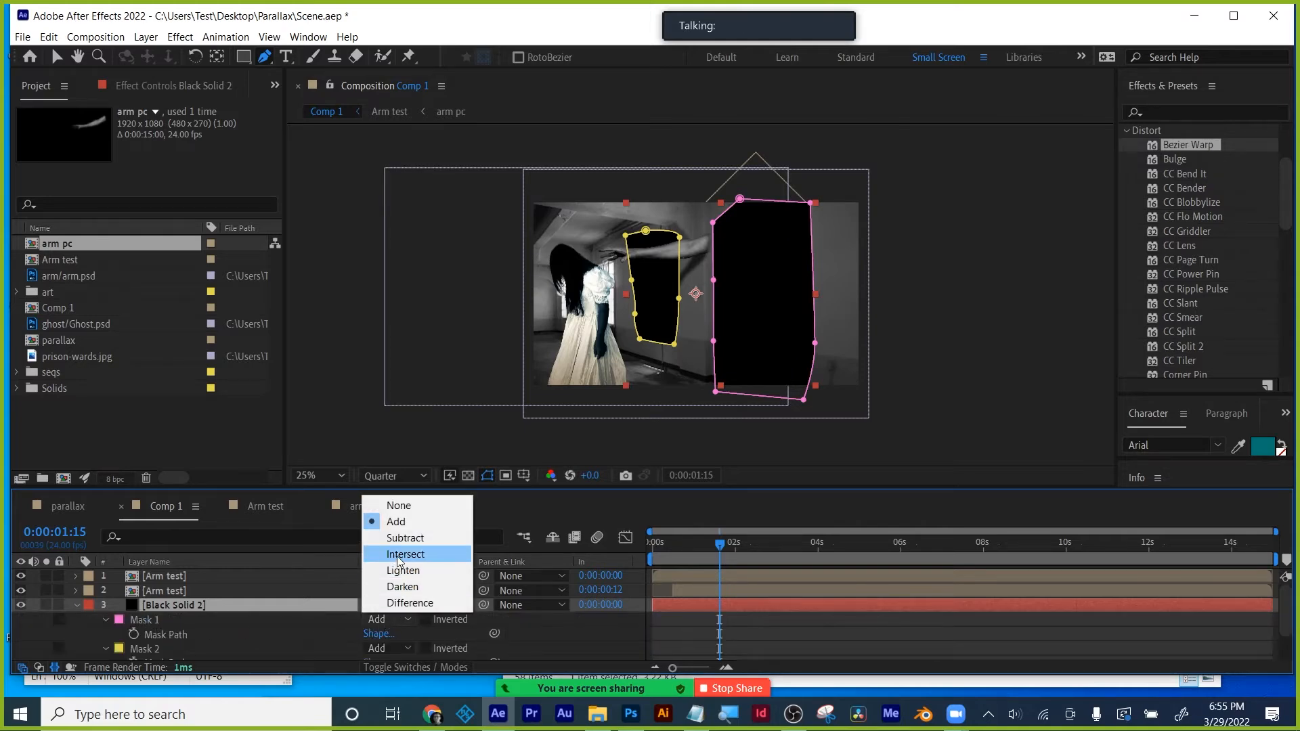
click(388, 537)
click(389, 649)
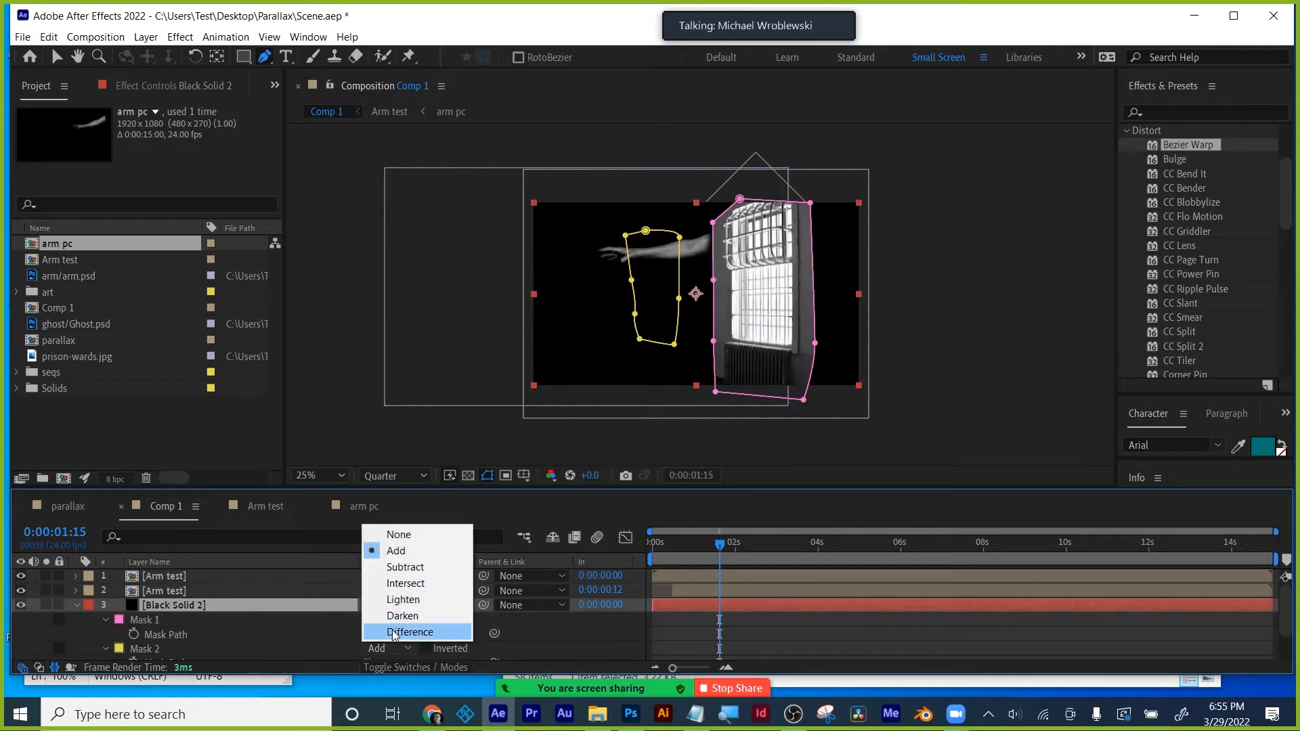
click(387, 569)
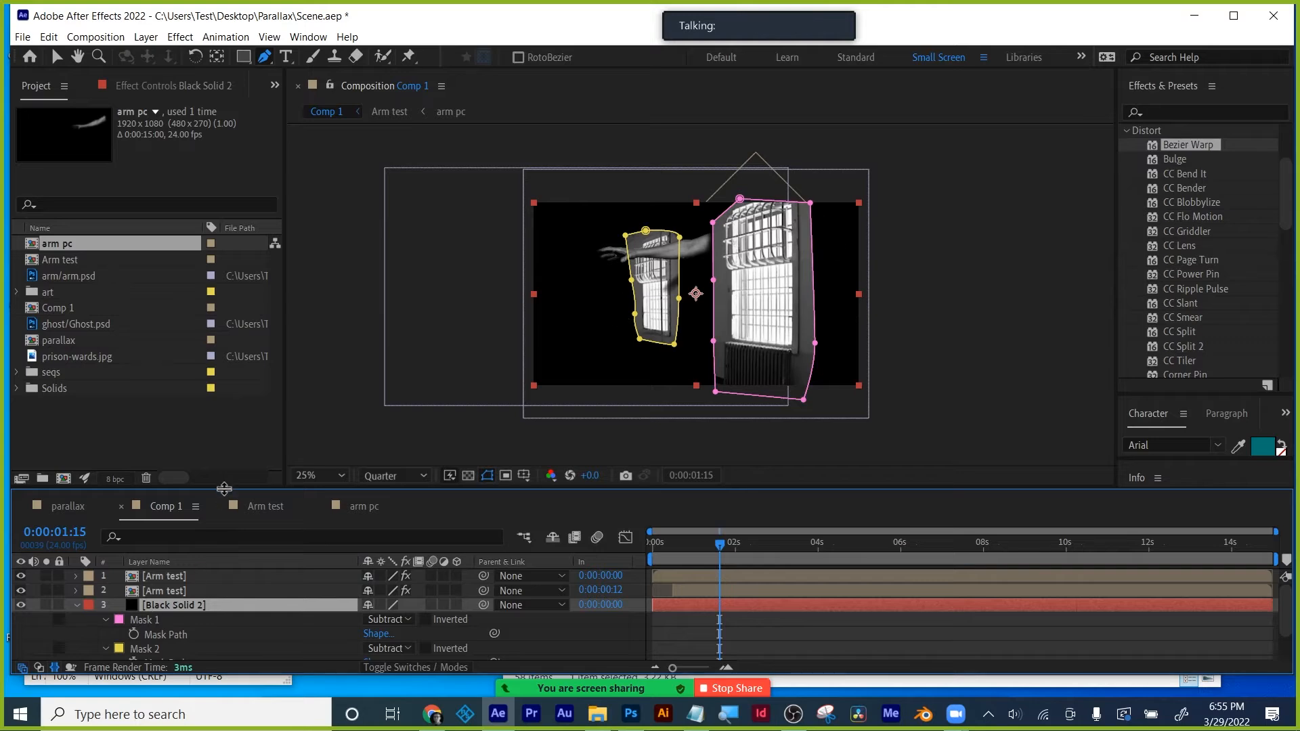
- Feather both window masks to 243 pixels
drag(225, 488, 224, 426)
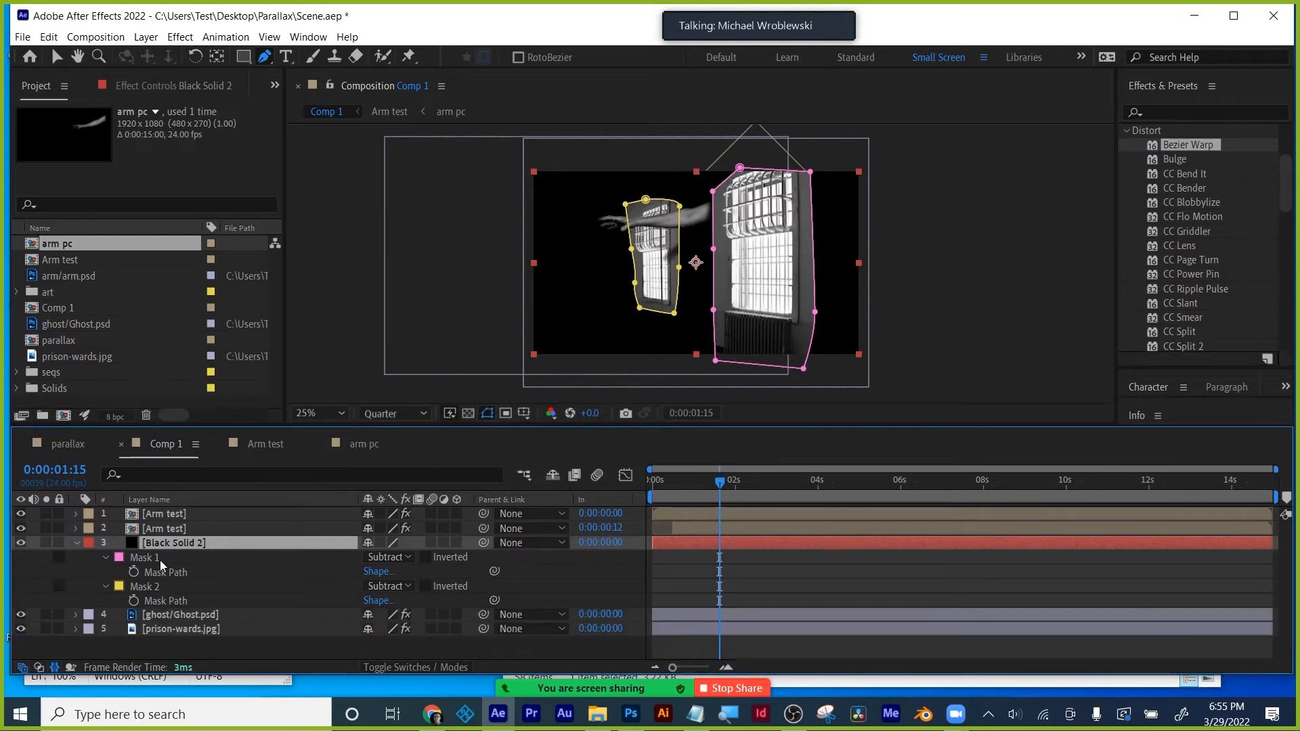
click(160, 559)
key(f)
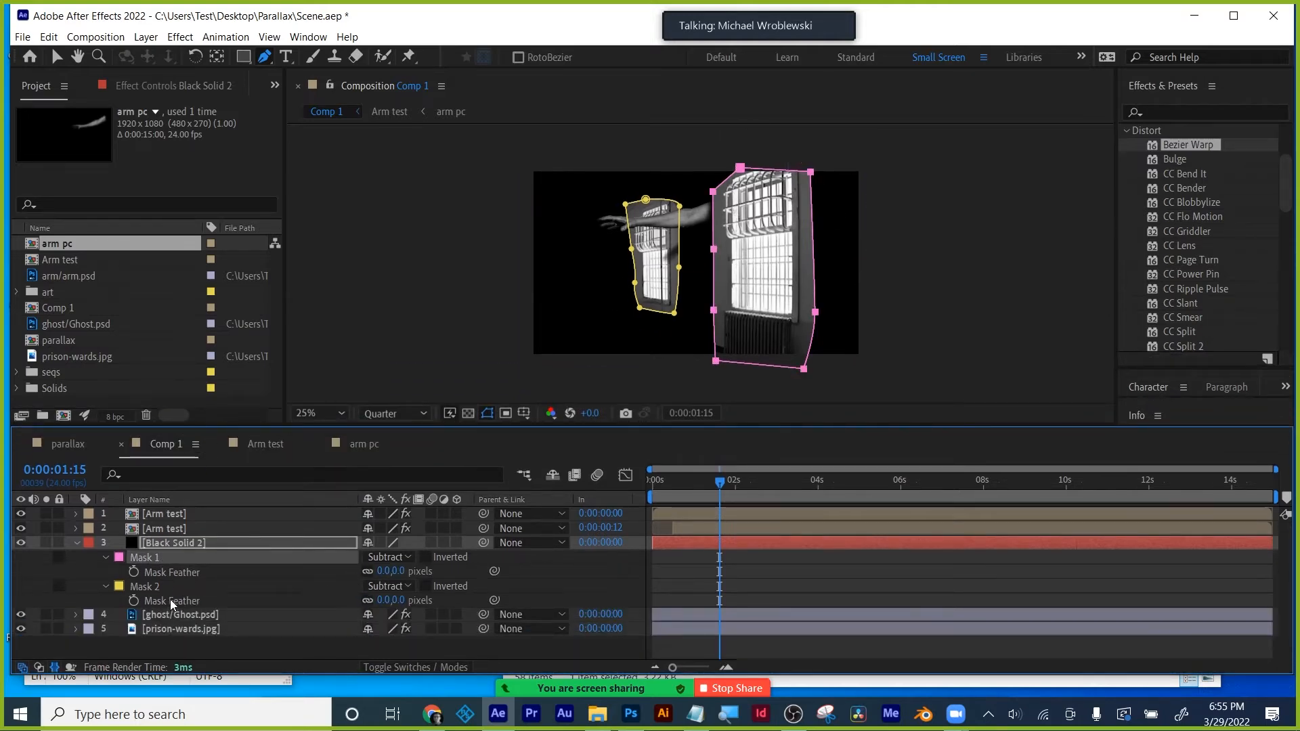
shift+click(137, 586)
drag(384, 570, 561, 560)
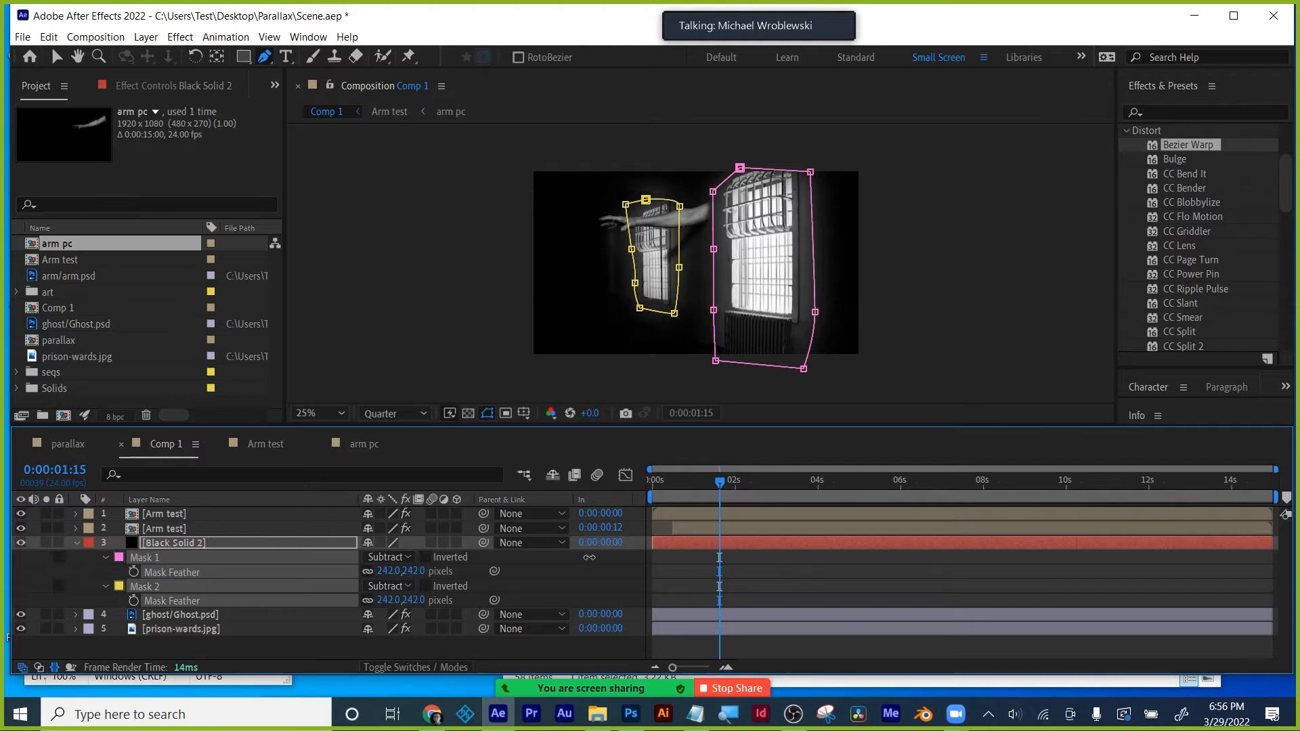
click(815, 567)
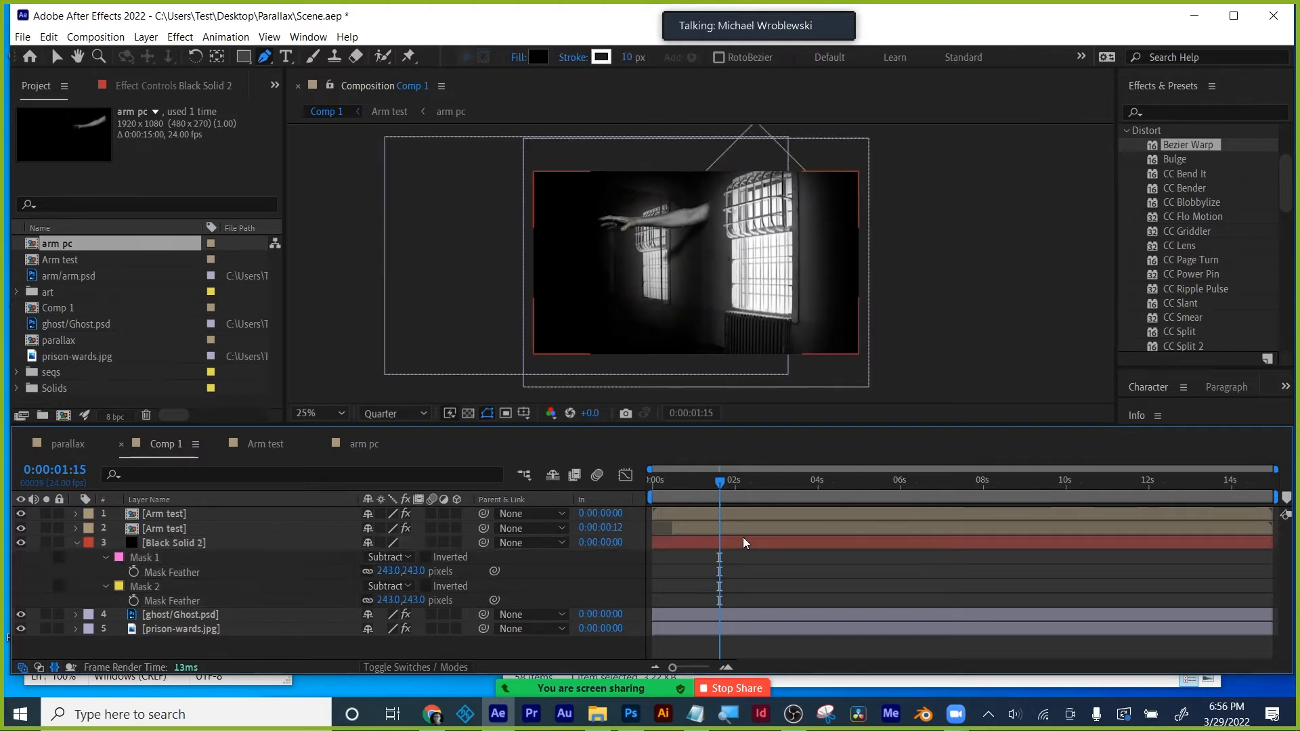
- Lower Black Solid 2's opacity to 44% so the scene shows through
click(176, 544)
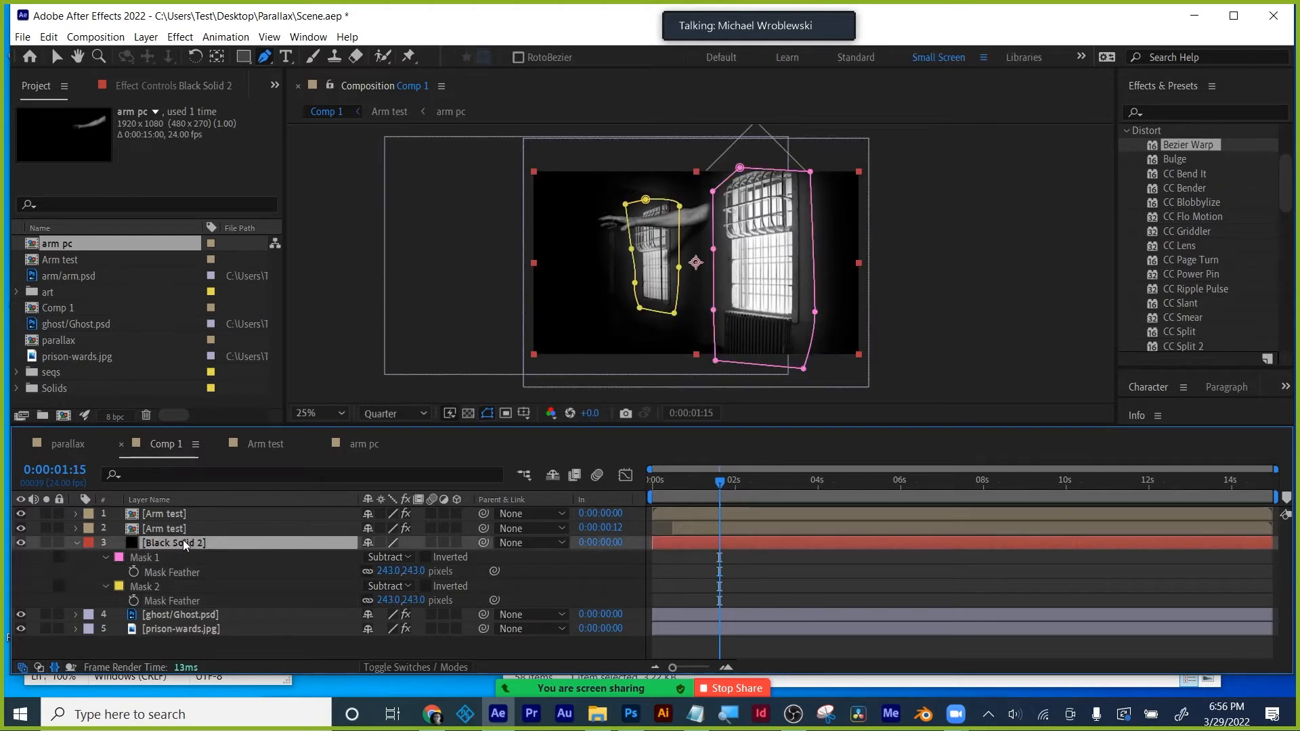
key(t)
mouse_move(371, 561)
mouse_down()
mouse_move(390, 558)
mouse_move(354, 560)
mouse_up()
- Add a wiggle(3,300) expression to Black Solid 2's Opacity
click(662, 594)
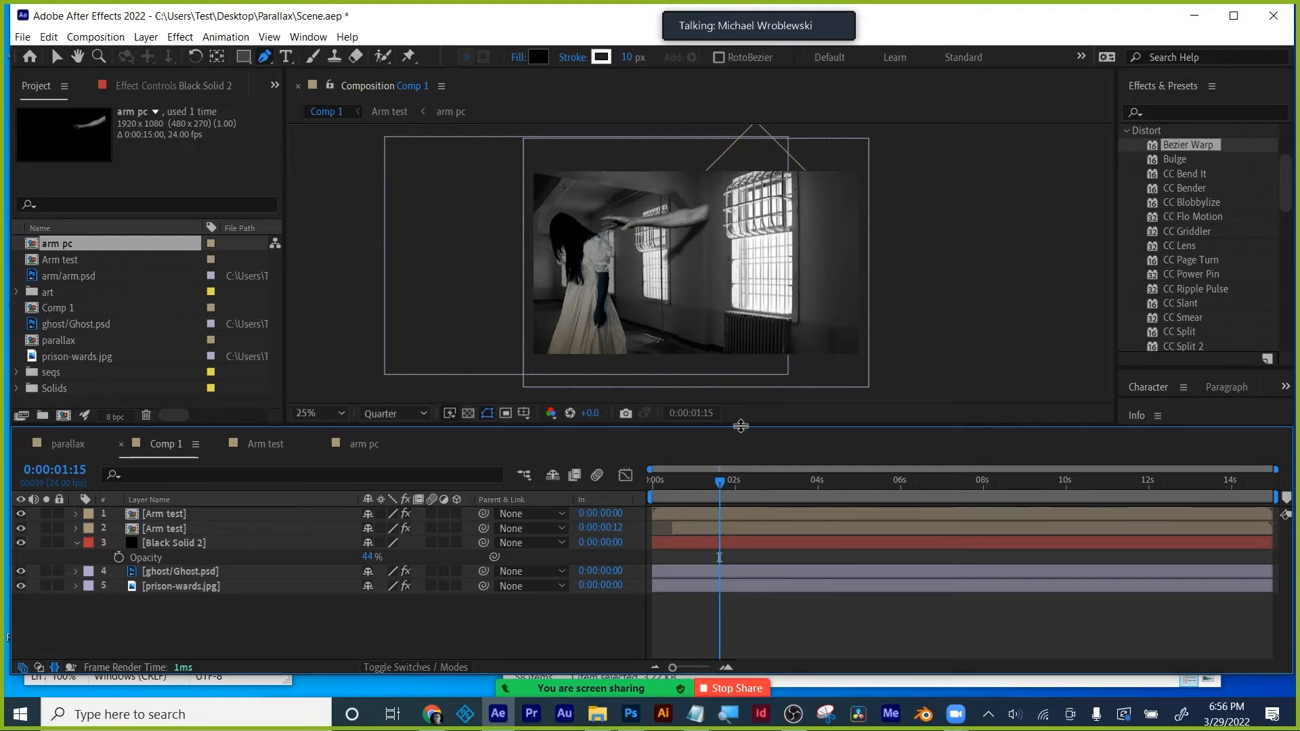
drag(737, 426, 735, 486)
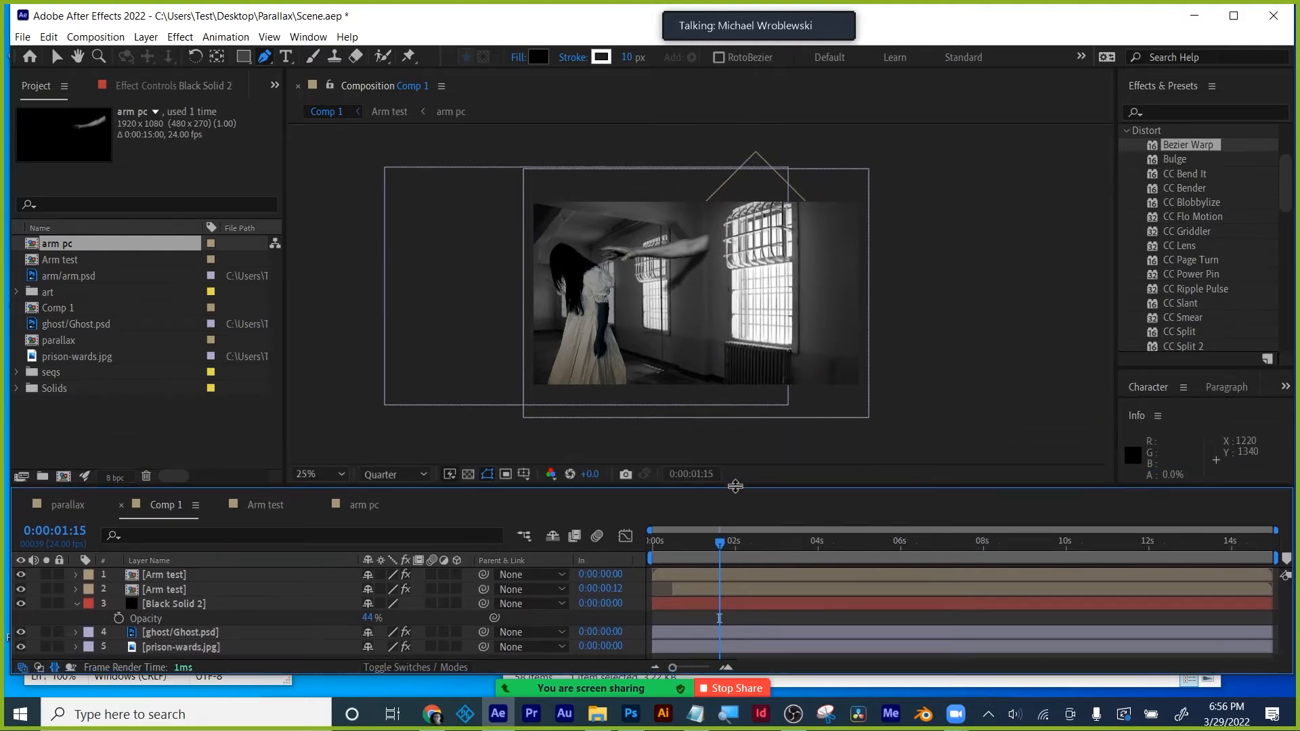
alt+click(116, 617)
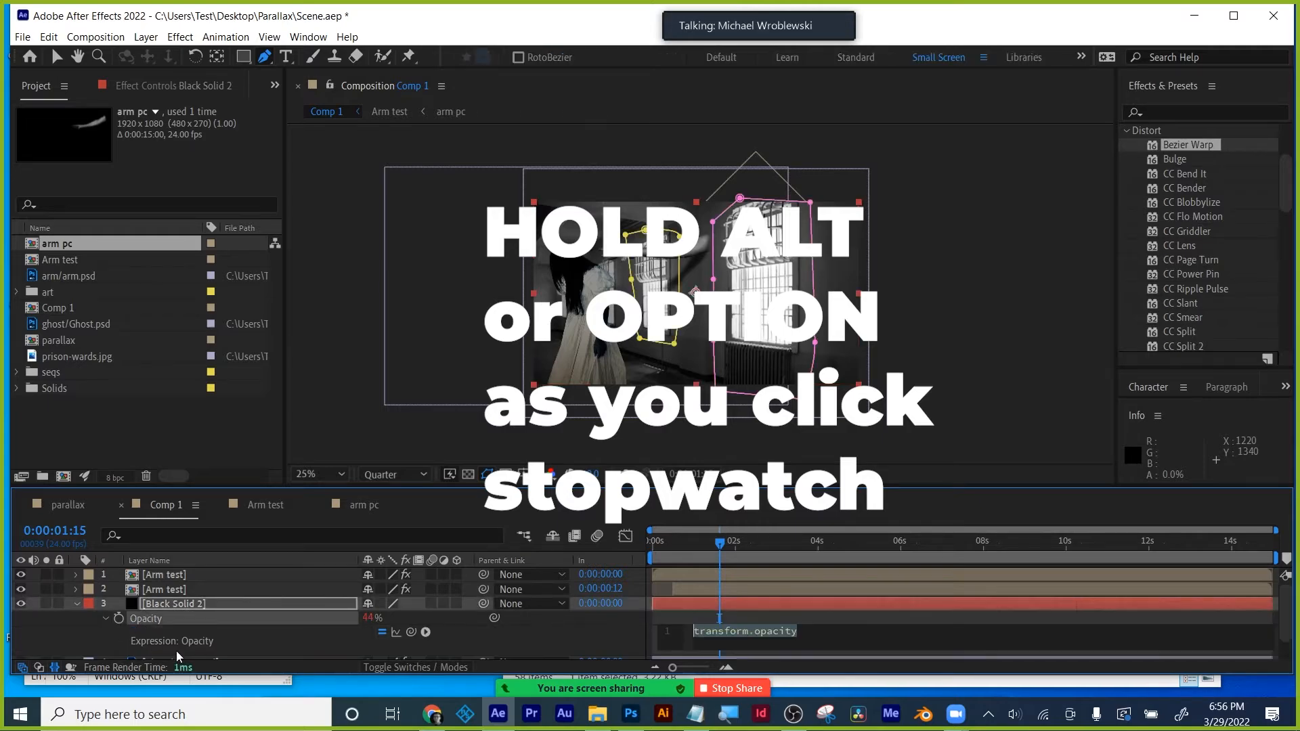
text(wigg)
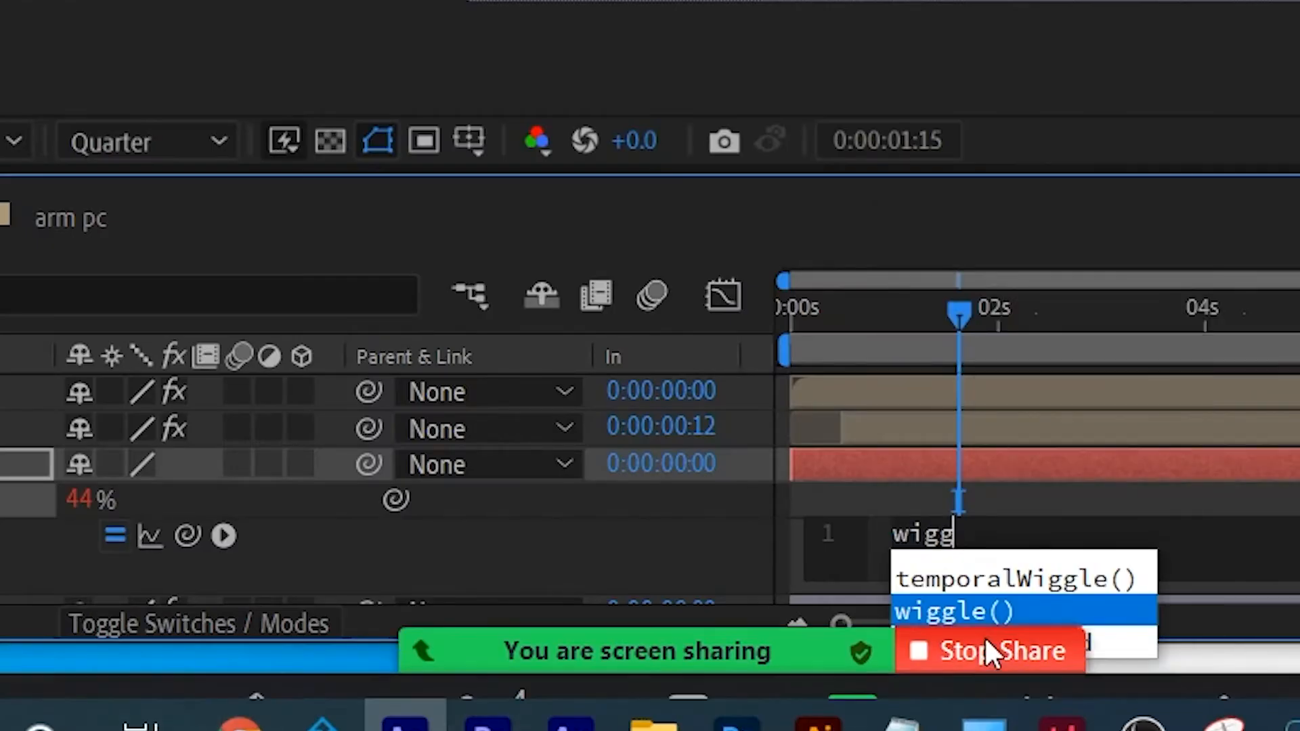
key(Return)
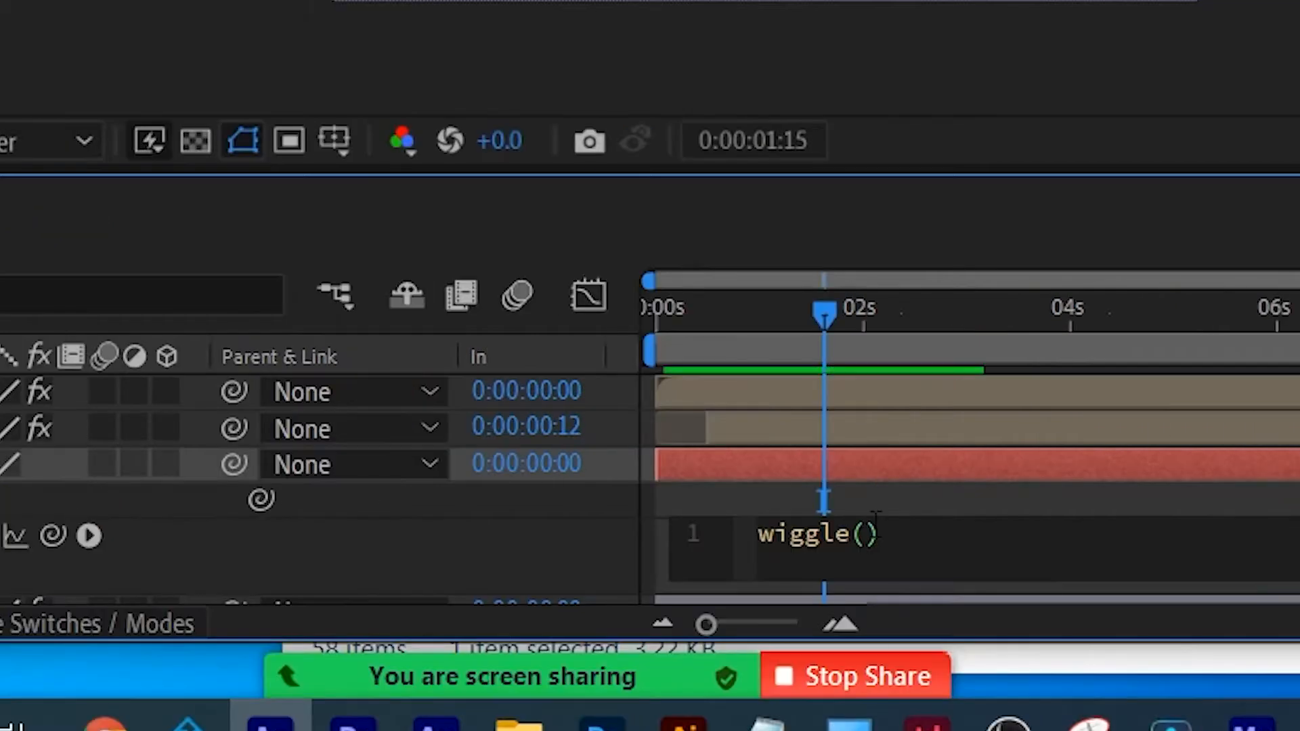
text(3,)
text(300)
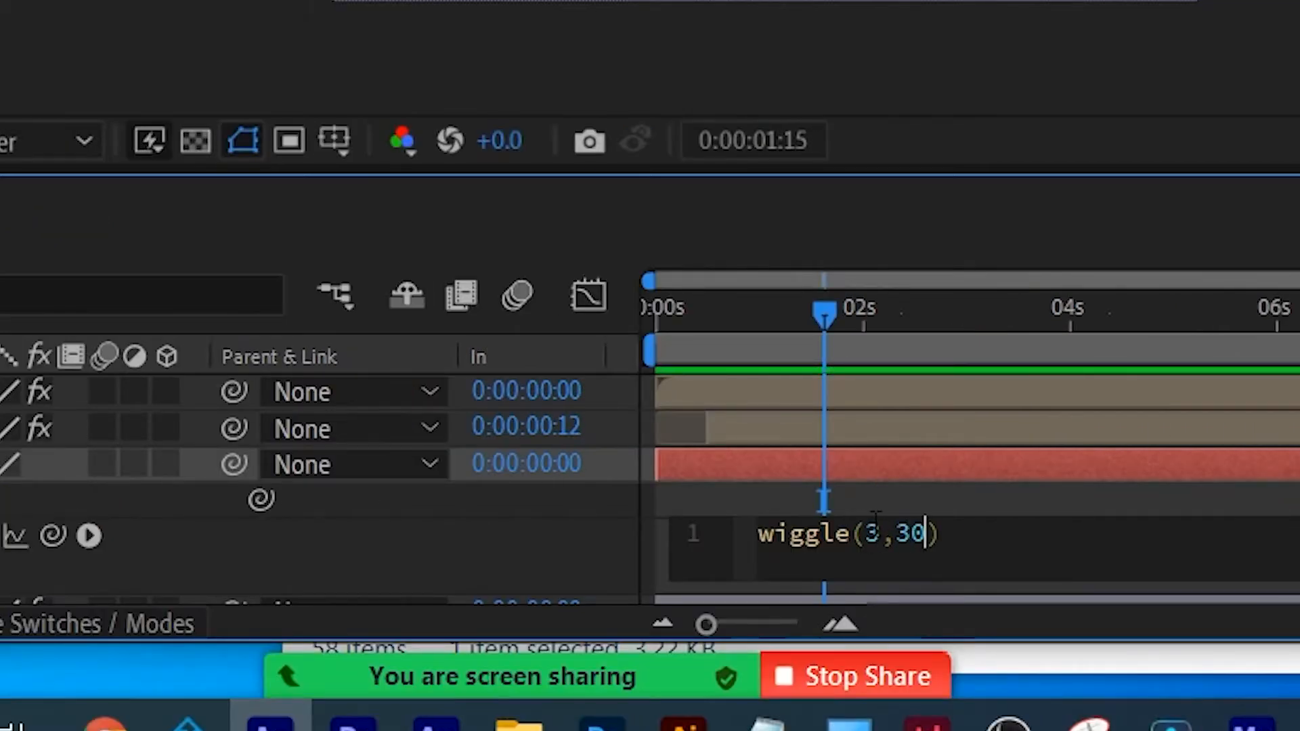
click(1054, 510)
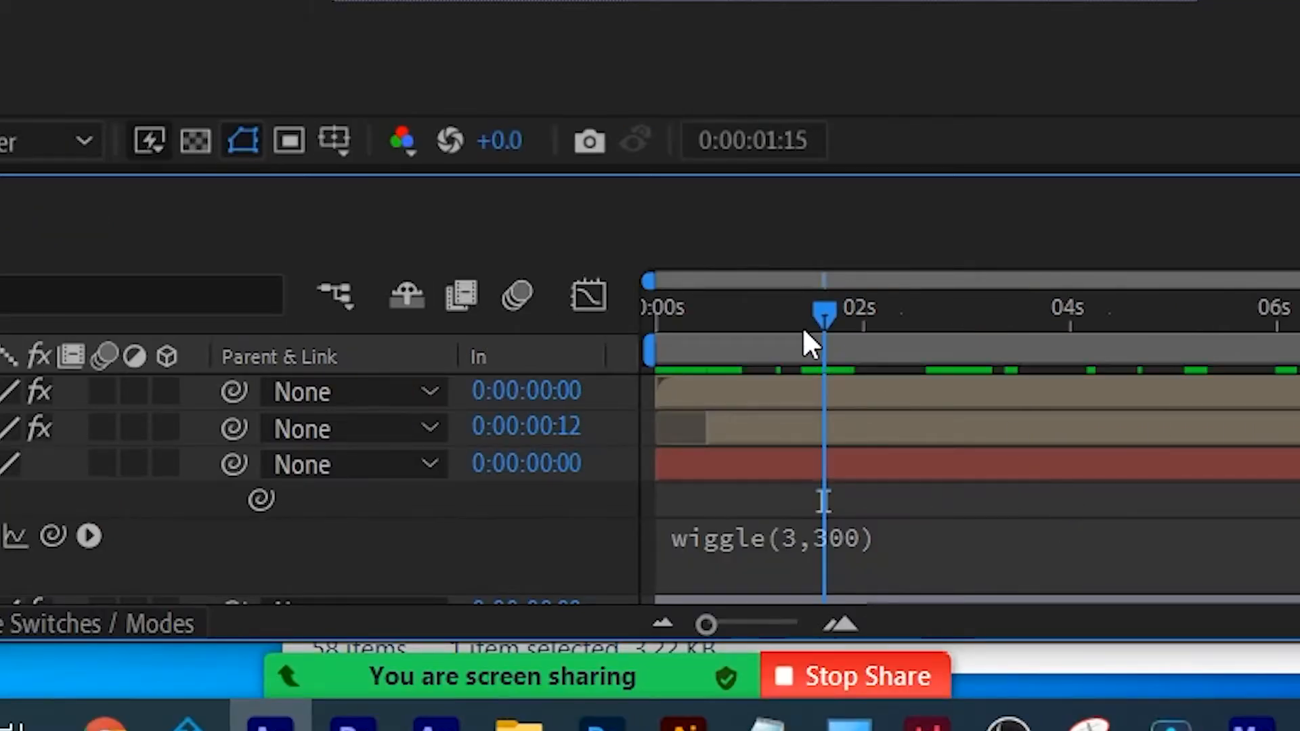
- Preview the flickering overlay from the start, then collapse and select Black Solid 2
drag(803, 325, 594, 314)
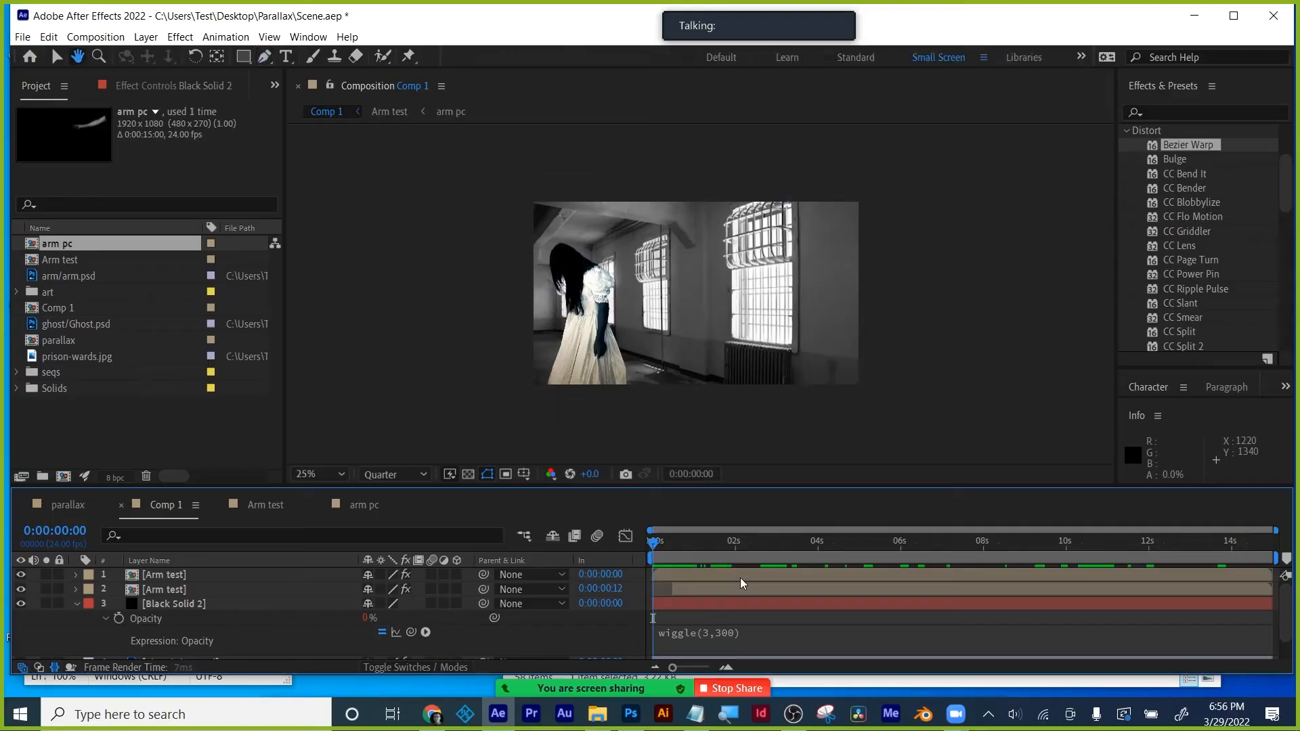
key(g)
key(space)
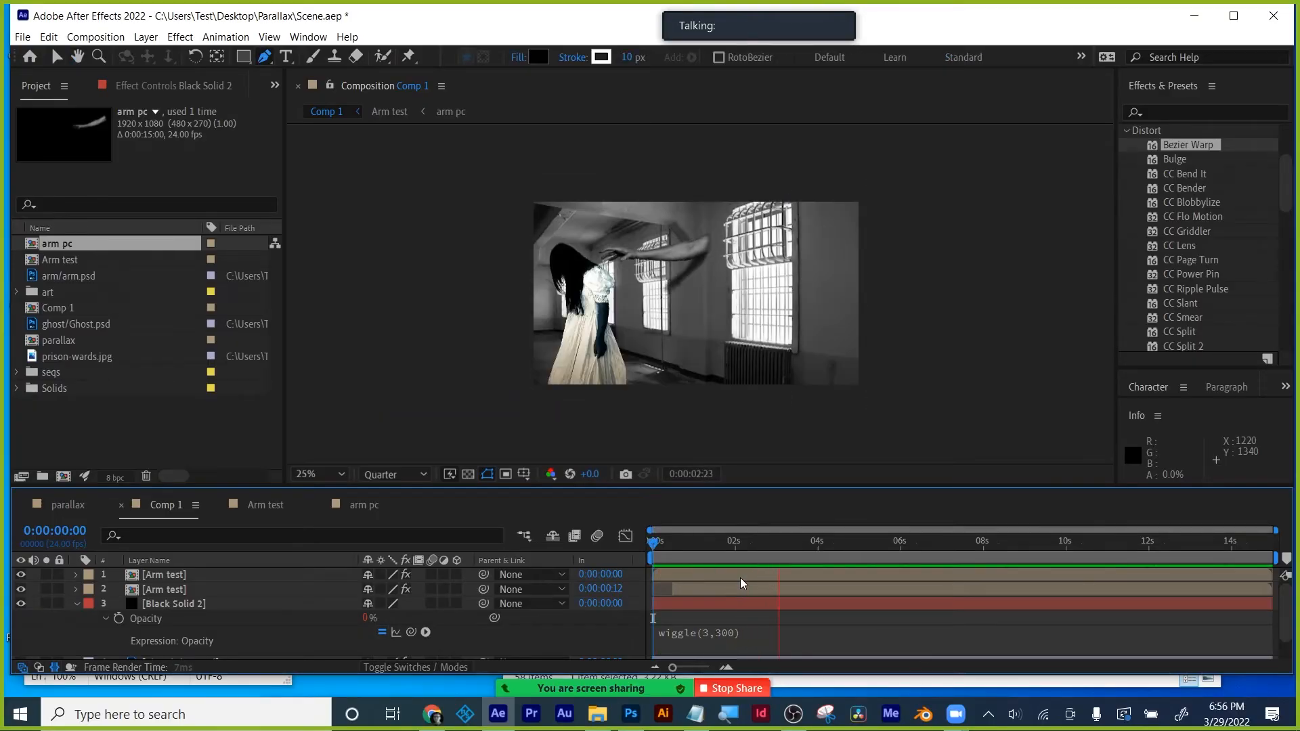
key(space)
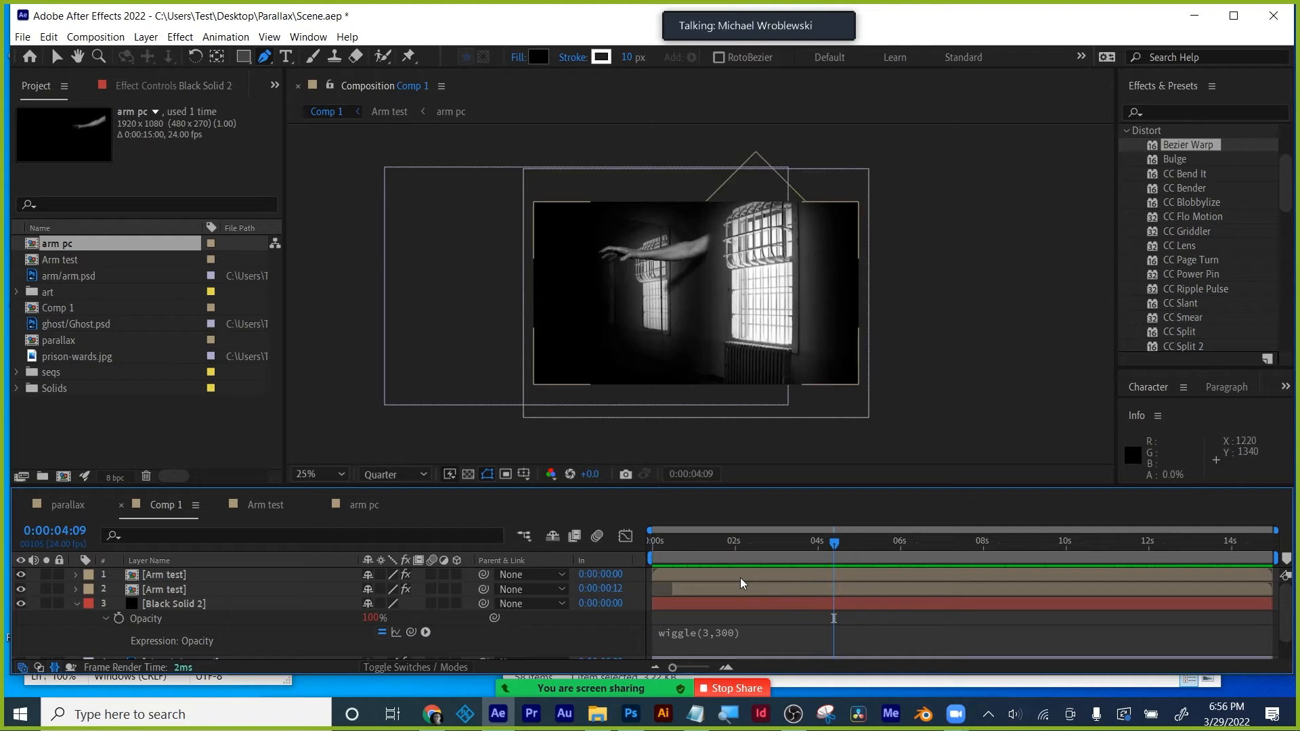
click(76, 603)
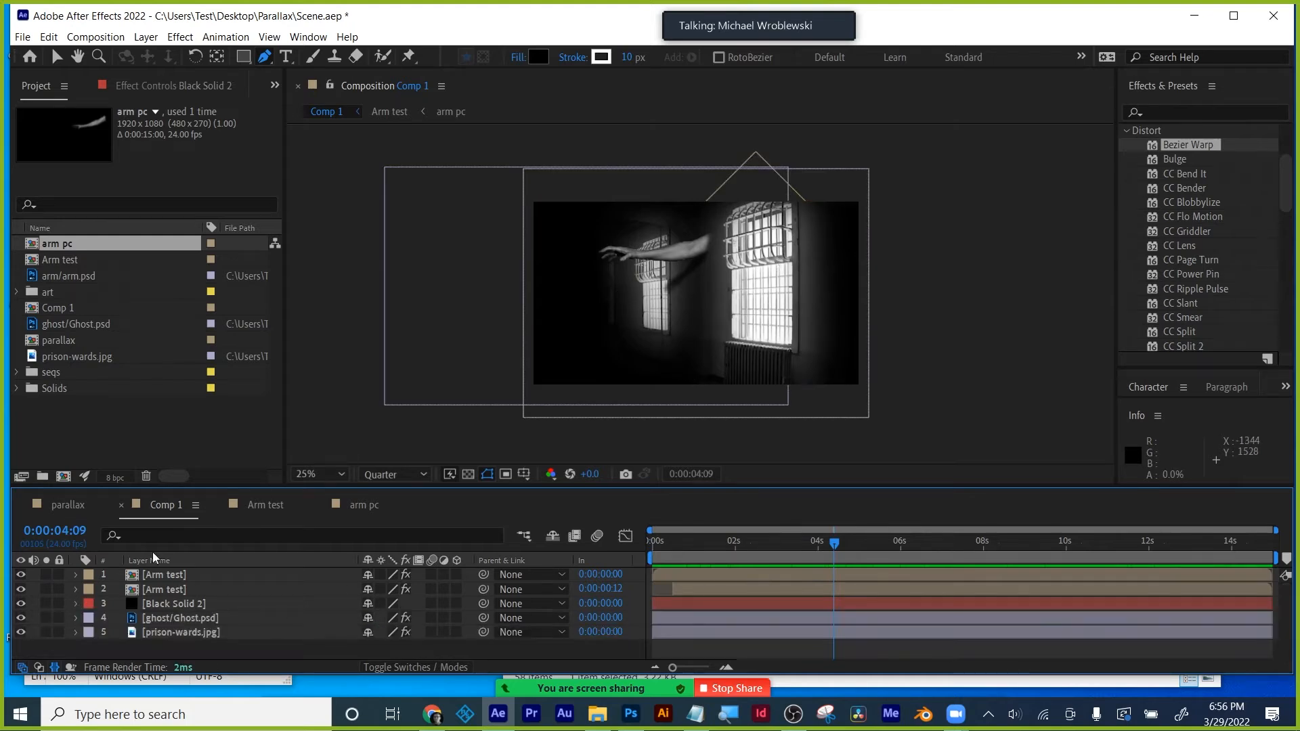
click(175, 604)
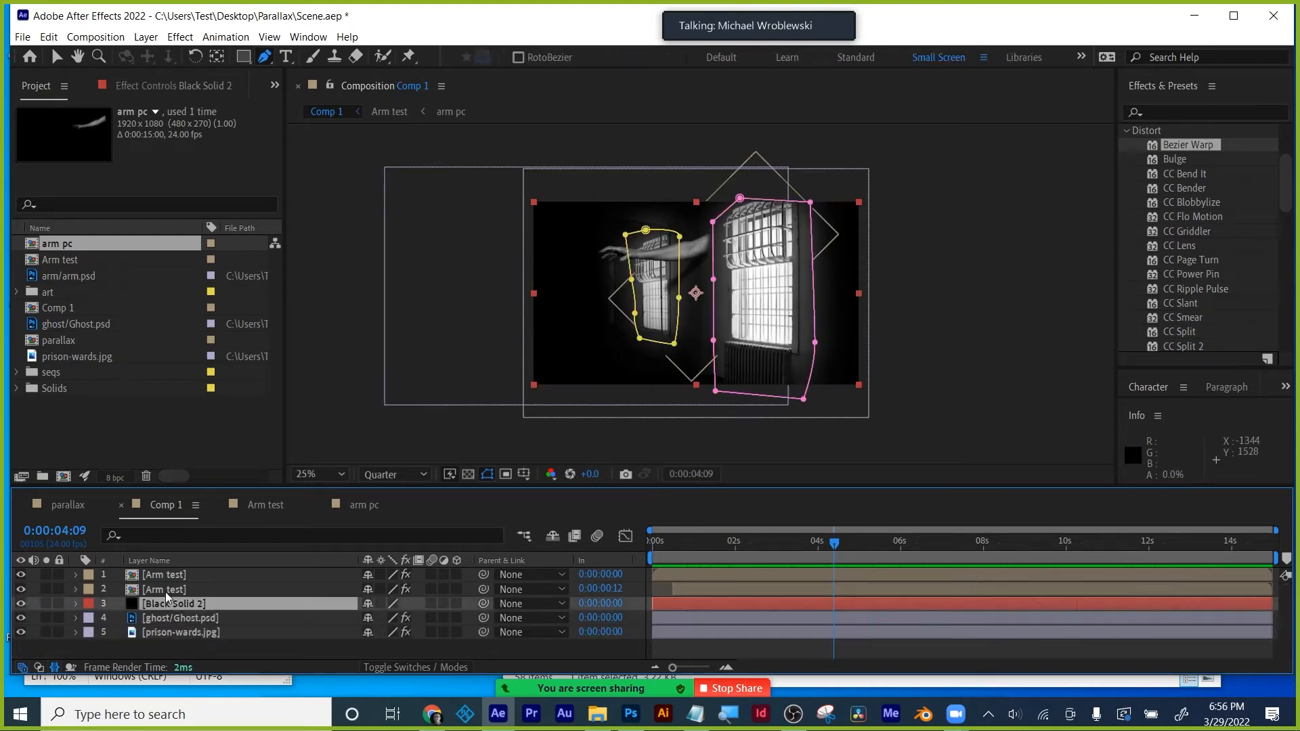
- Search Effects & Presets for 'light' and apply CC Light Rays to prison-wards.jpg
click(169, 632)
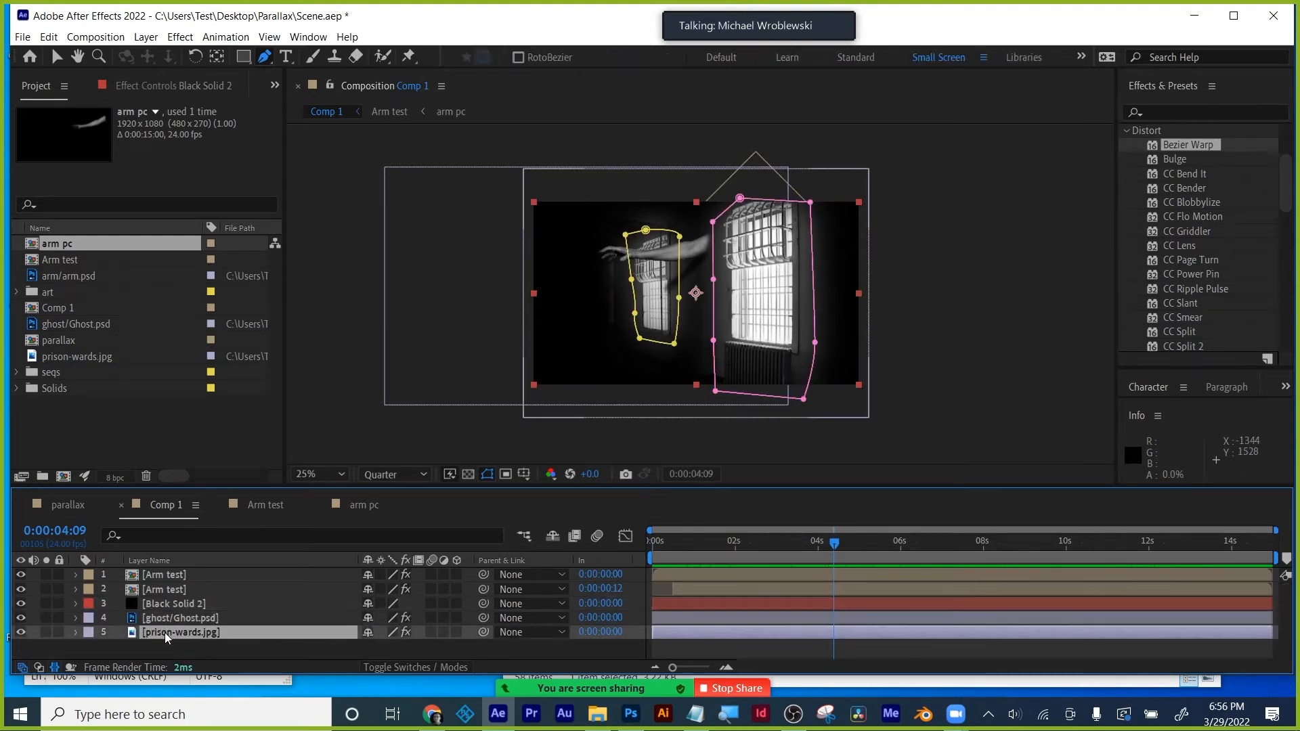
click(1167, 102)
click(1177, 109)
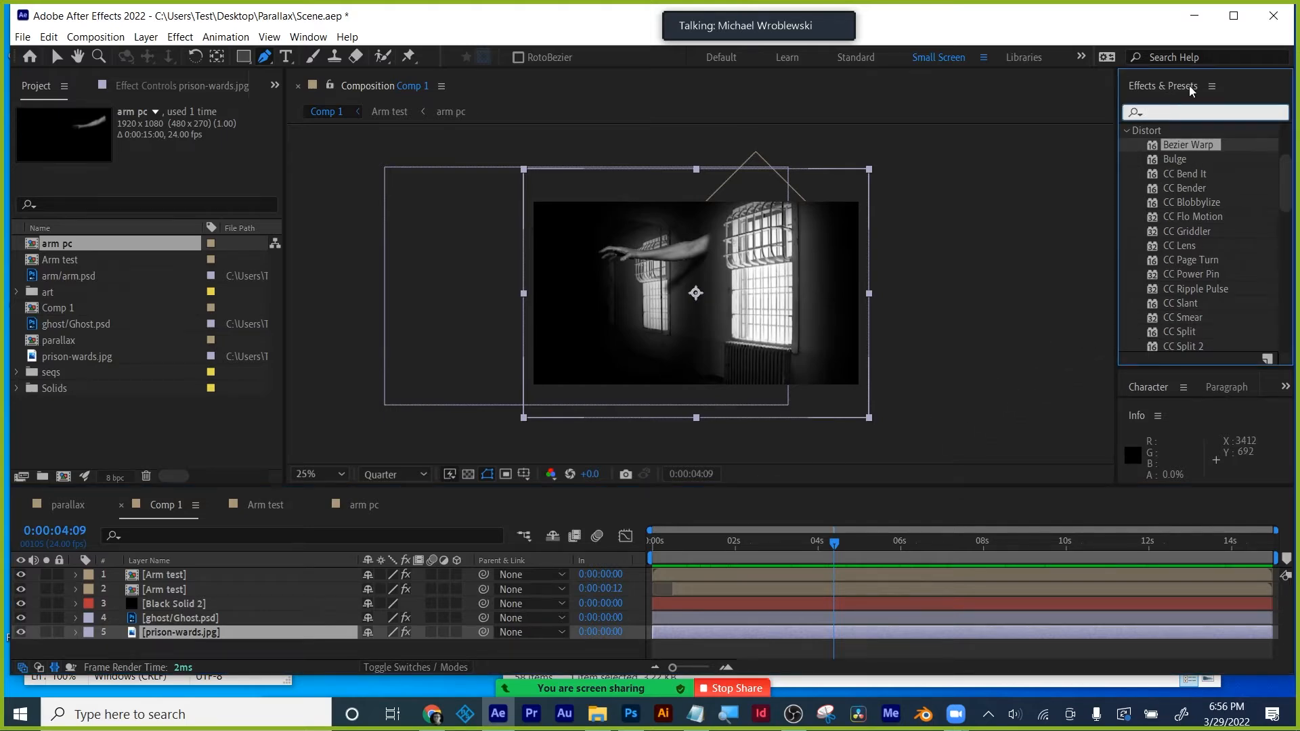
text(light)
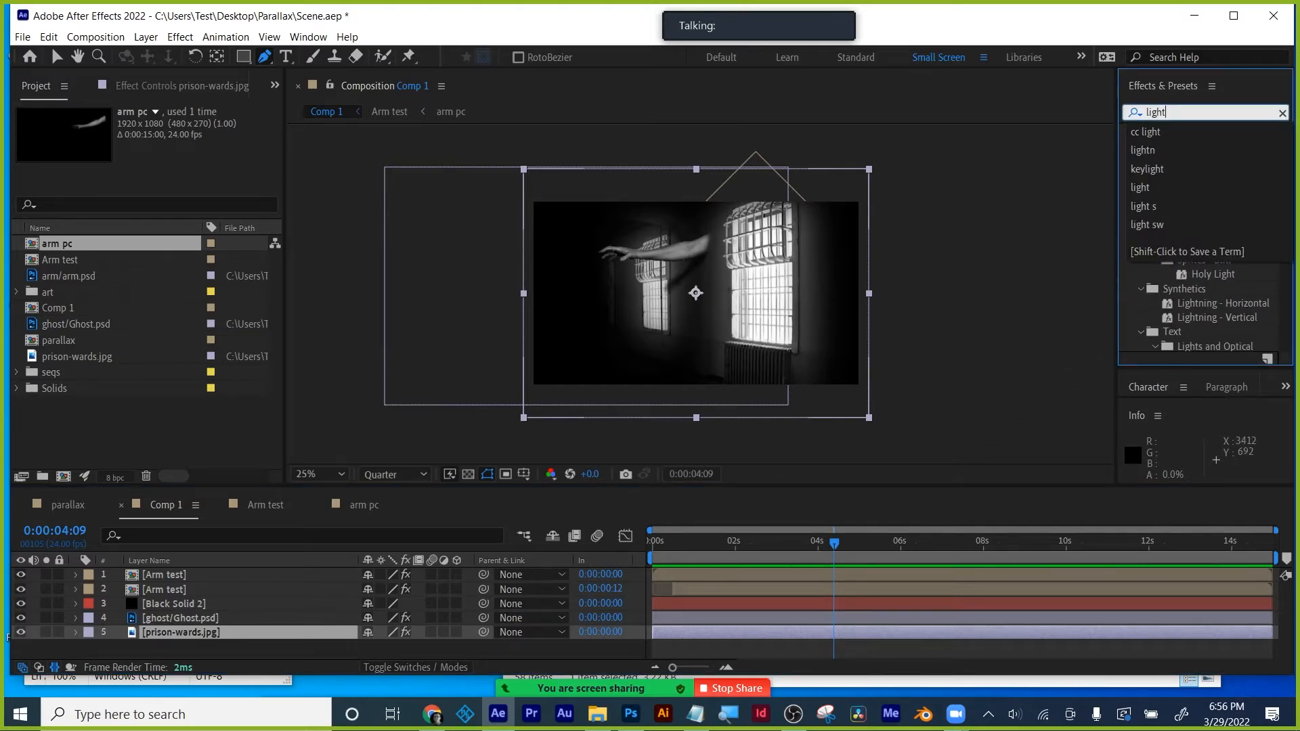
click(1086, 297)
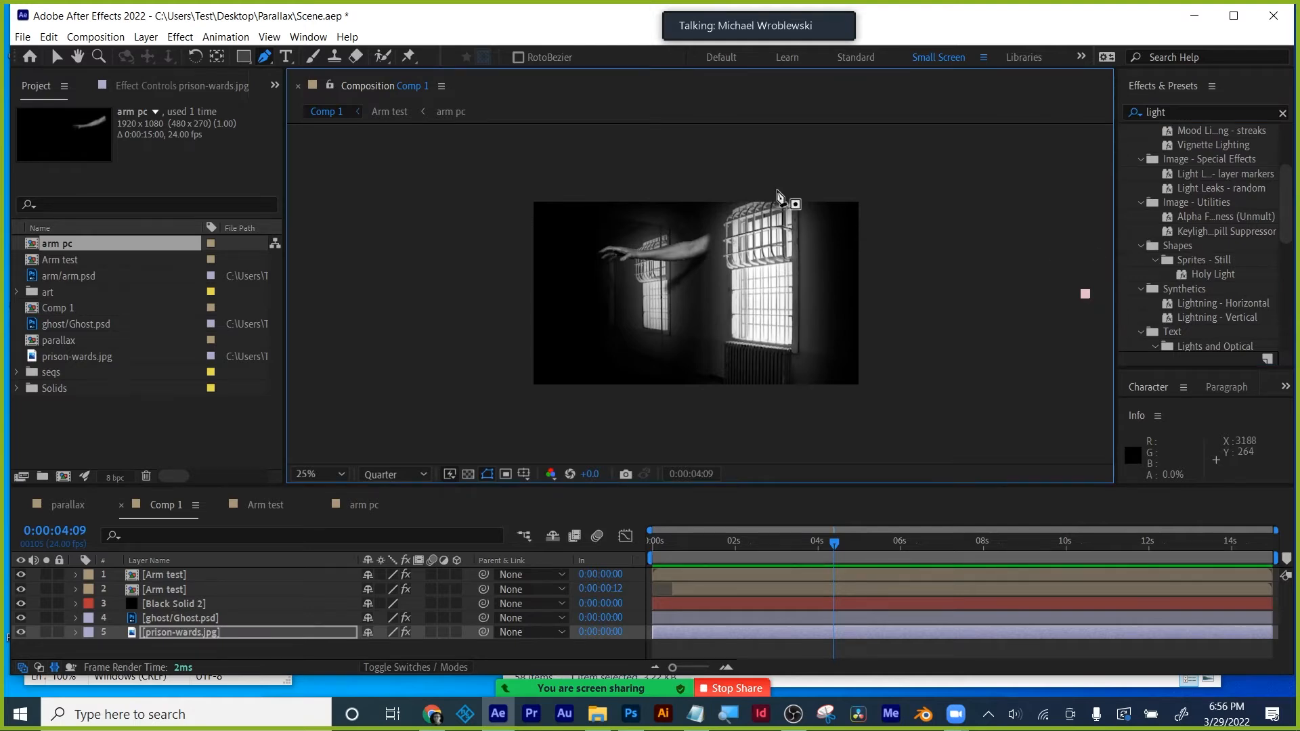
key(ctrl+z)
click(57, 57)
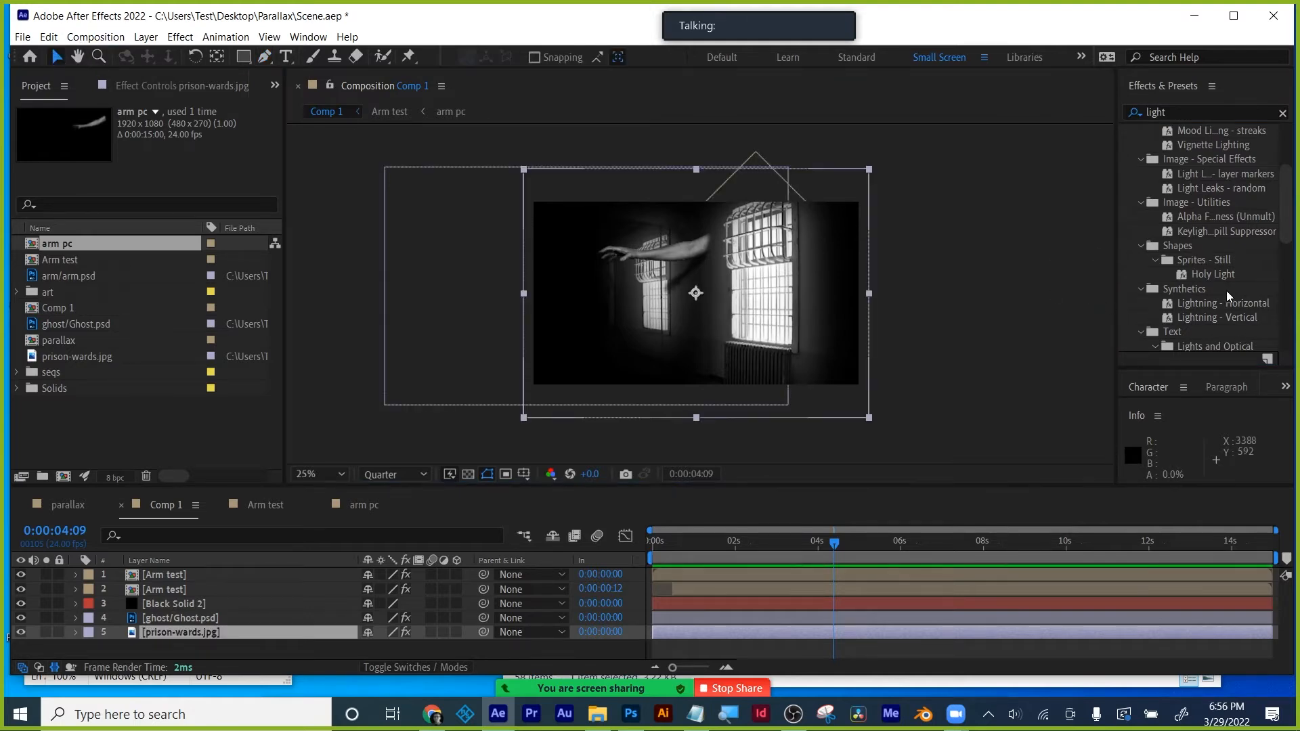
scroll(1173, 206, down, 5)
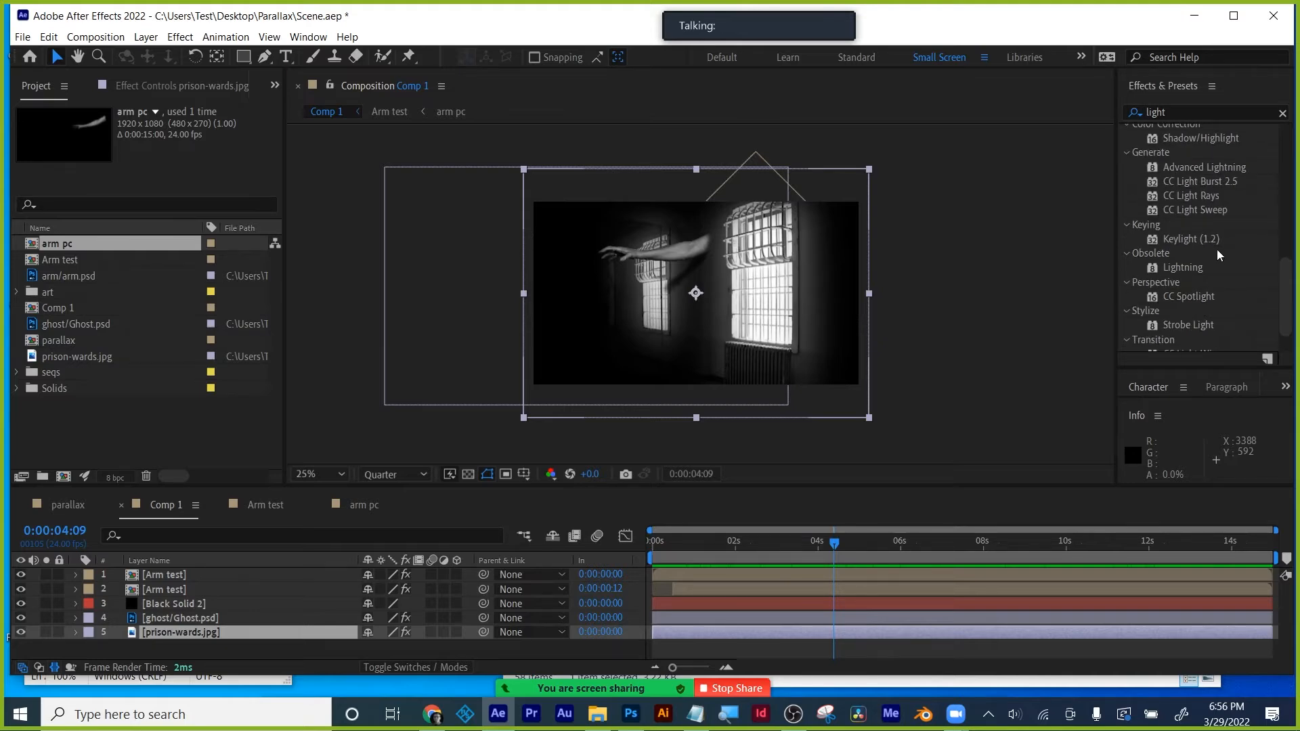
click(1208, 180)
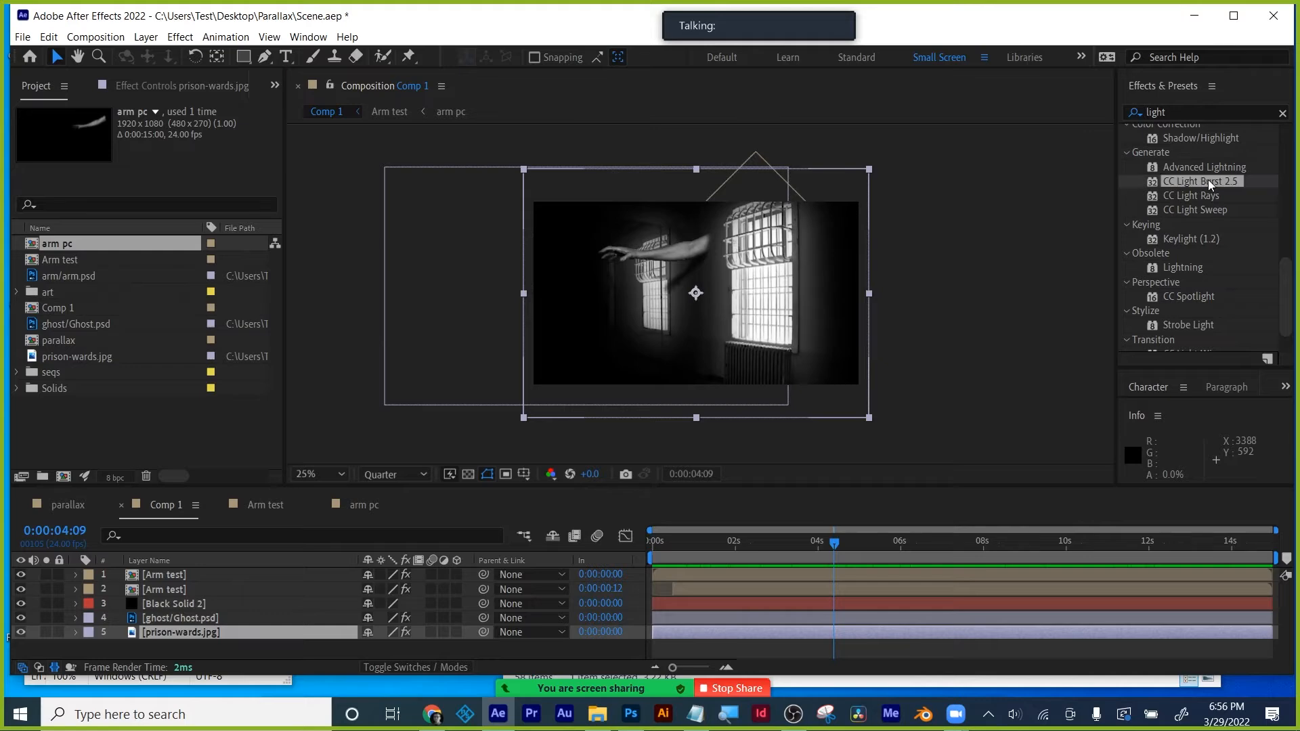
drag(1201, 194, 806, 631)
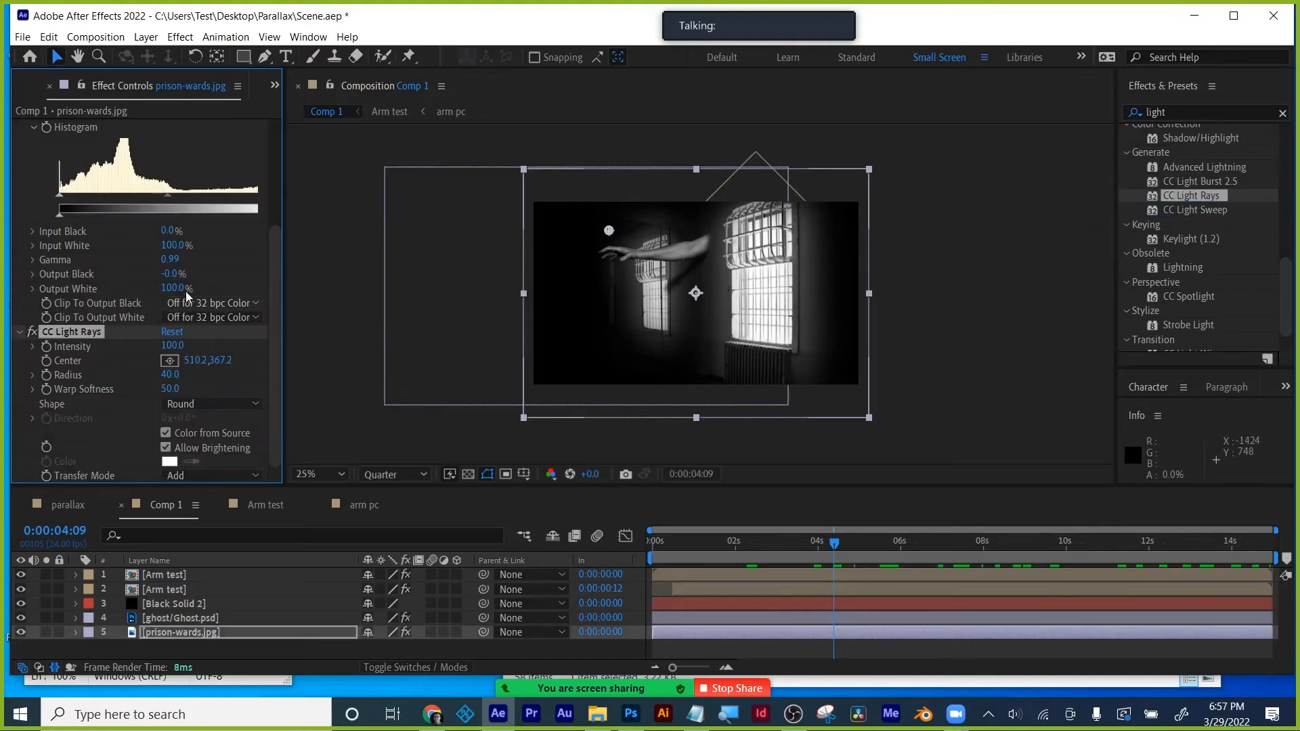
- Set CC Light Rays radius to 83, Warp Softness 123, shift its centre, Shape Square, intensity 100
scroll(39, 188, up, 4)
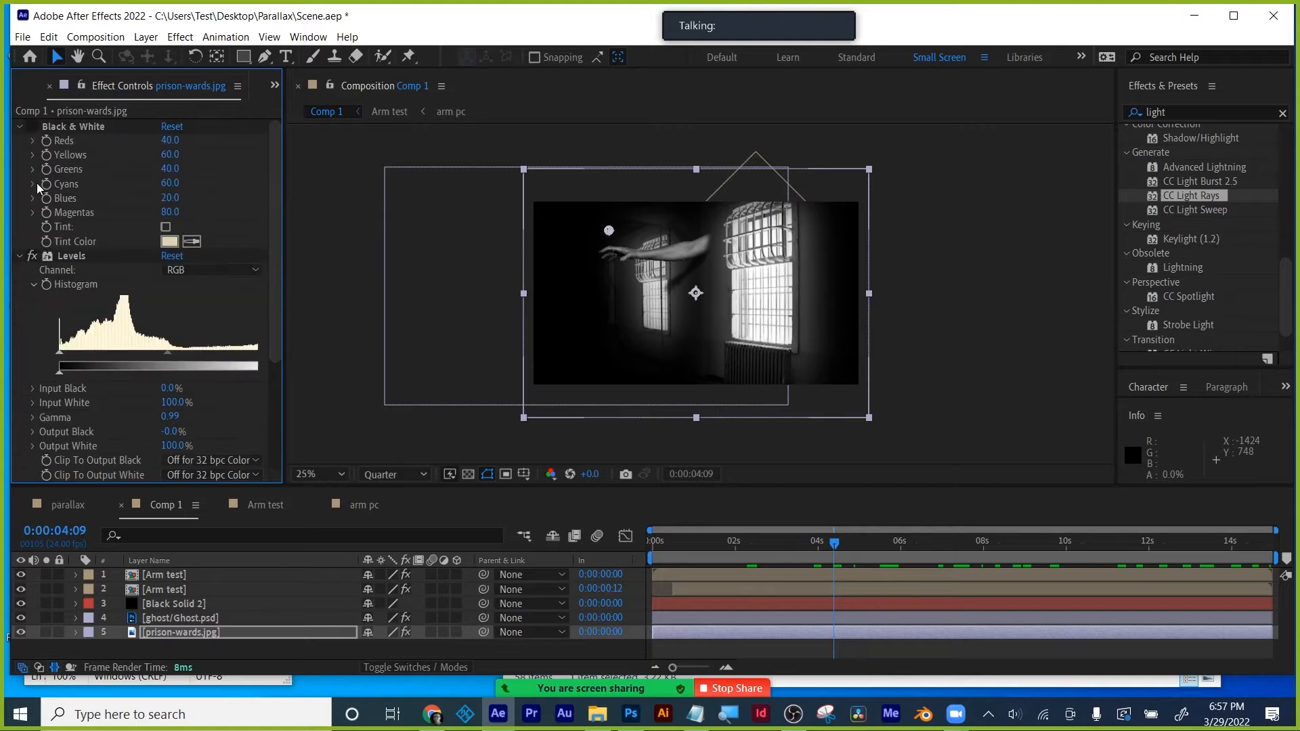
click(19, 127)
click(20, 141)
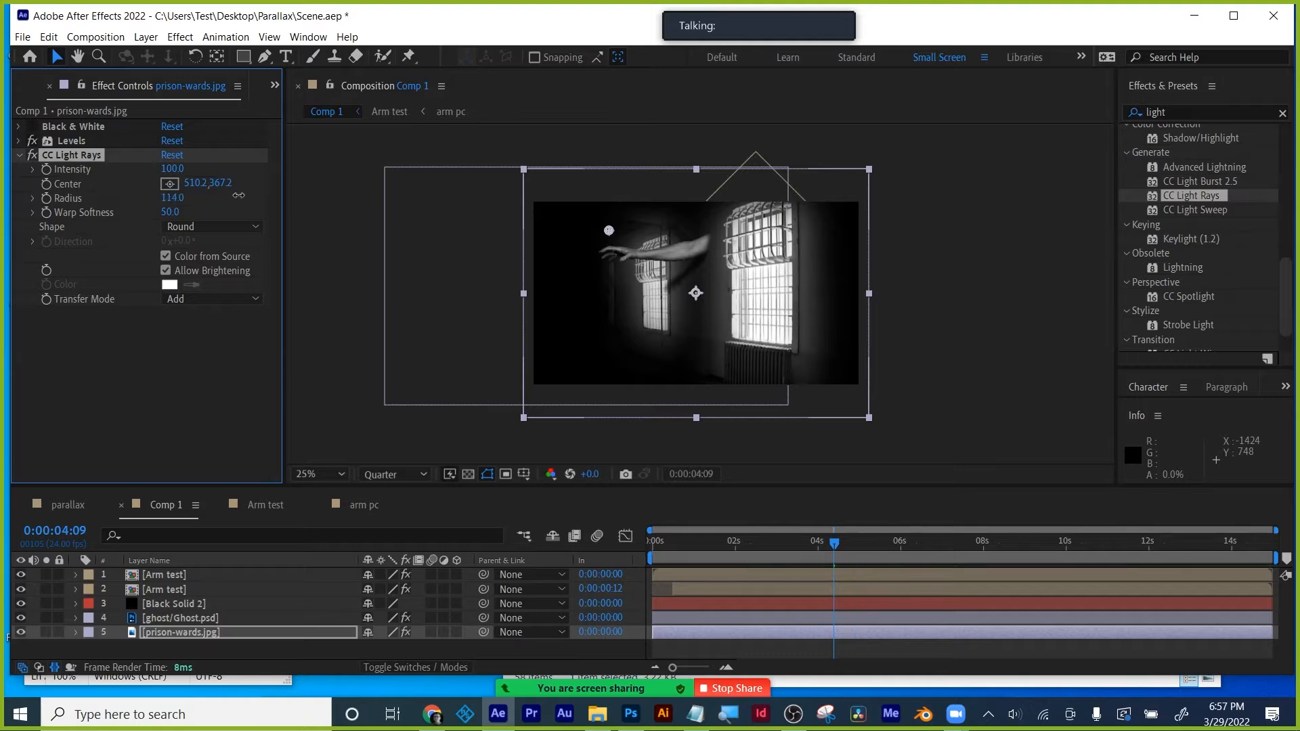
drag(332, 195, 927, 244)
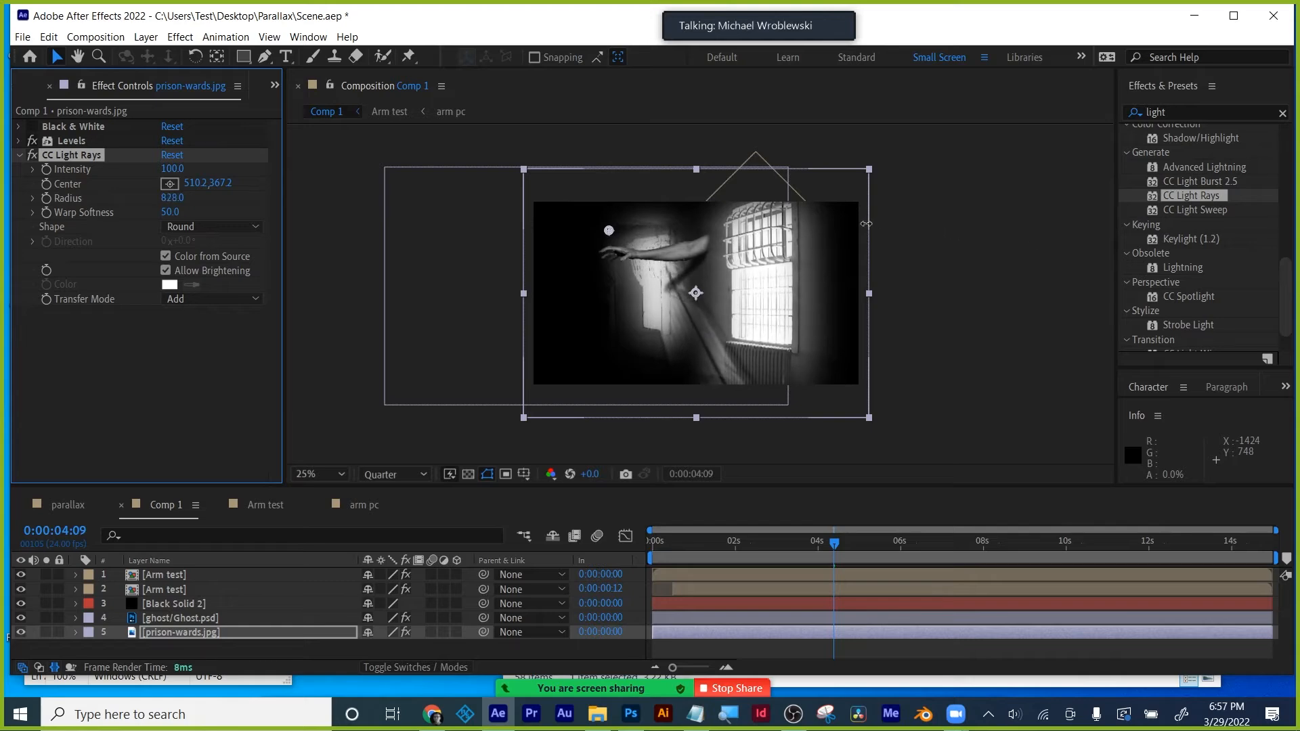
drag(170, 211, 523, 211)
mouse_move(616, 301)
mouse_down()
mouse_move(563, 298)
mouse_move(720, 287)
mouse_move(575, 290)
mouse_move(615, 289)
mouse_up()
click(210, 227)
click(197, 260)
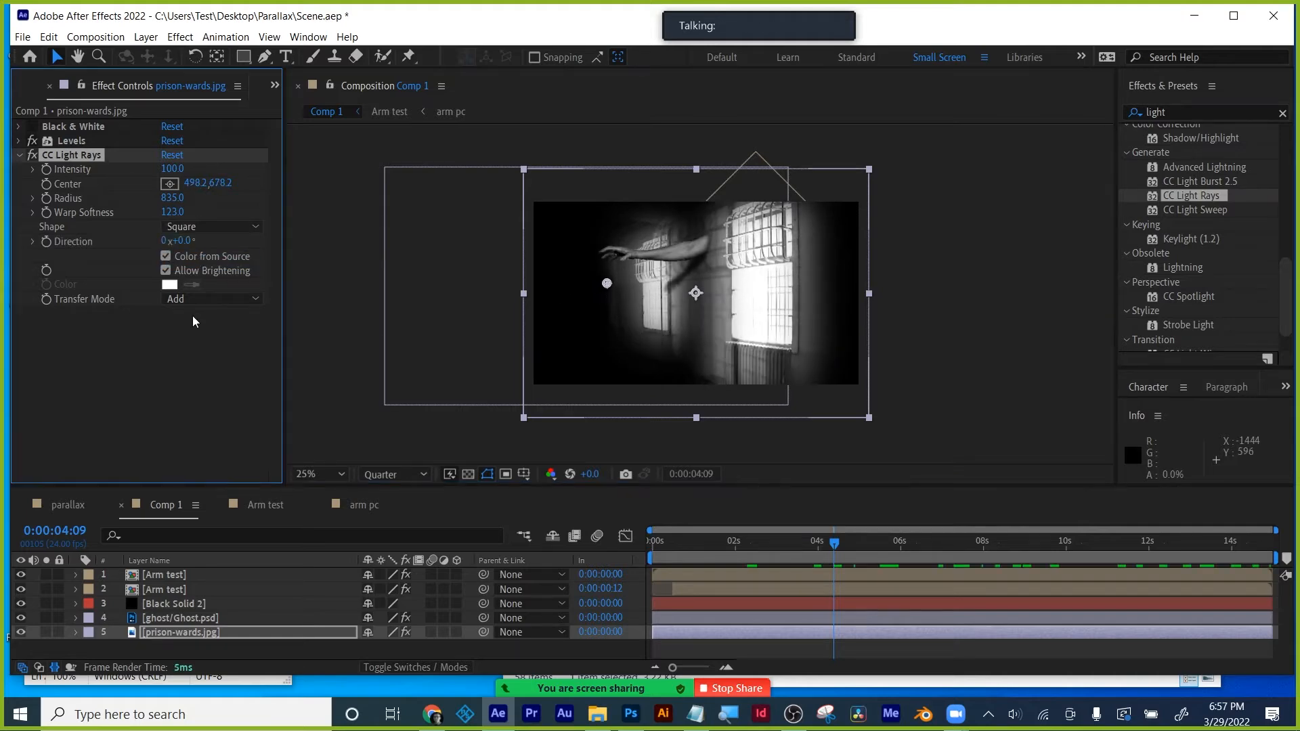
drag(172, 168, 202, 190)
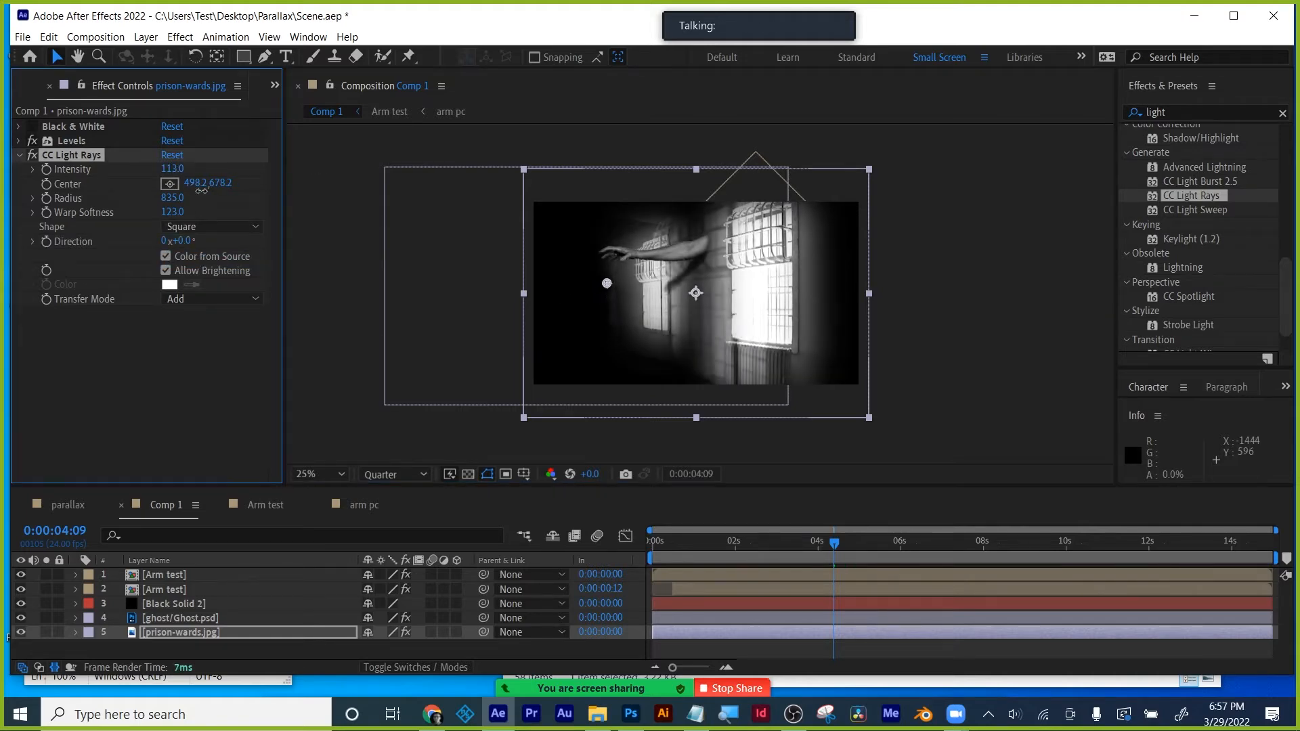
key(ctrl+z)
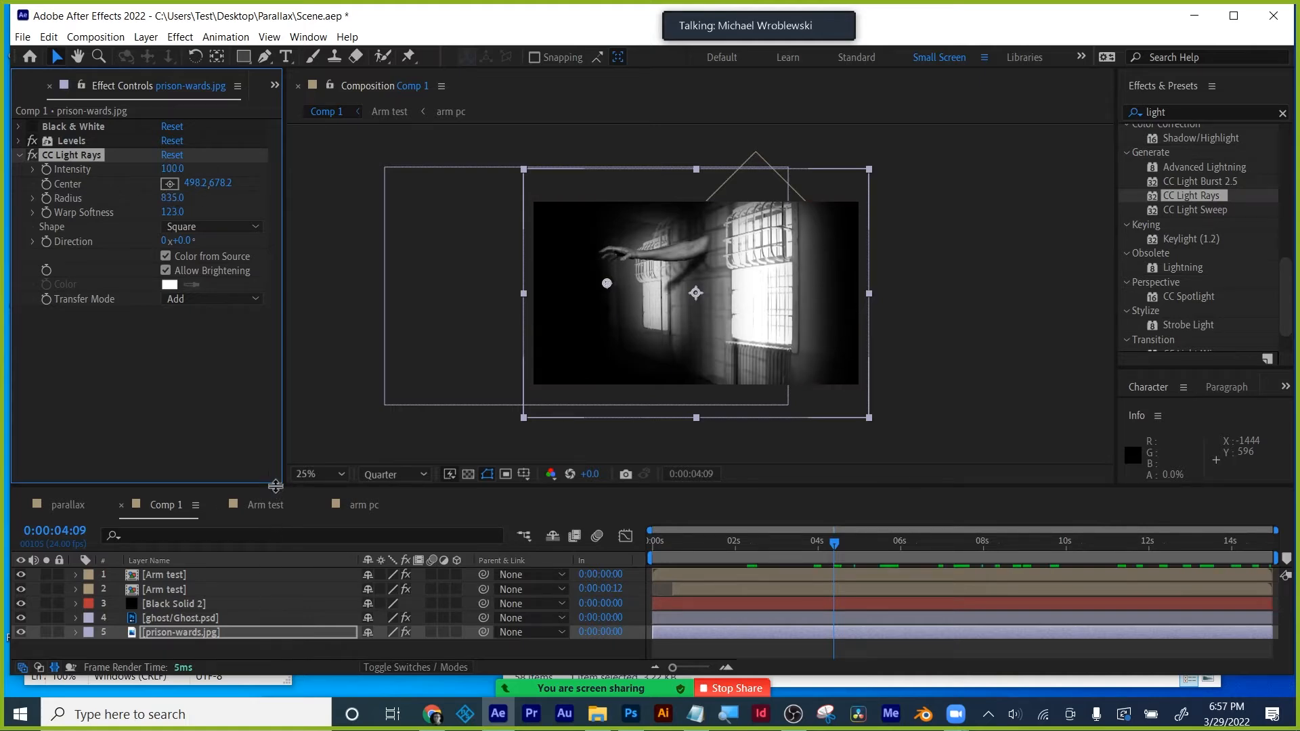
- Enlarge the timeline and reveal only prison-wards.jpg's Opacity property
drag(259, 486, 259, 420)
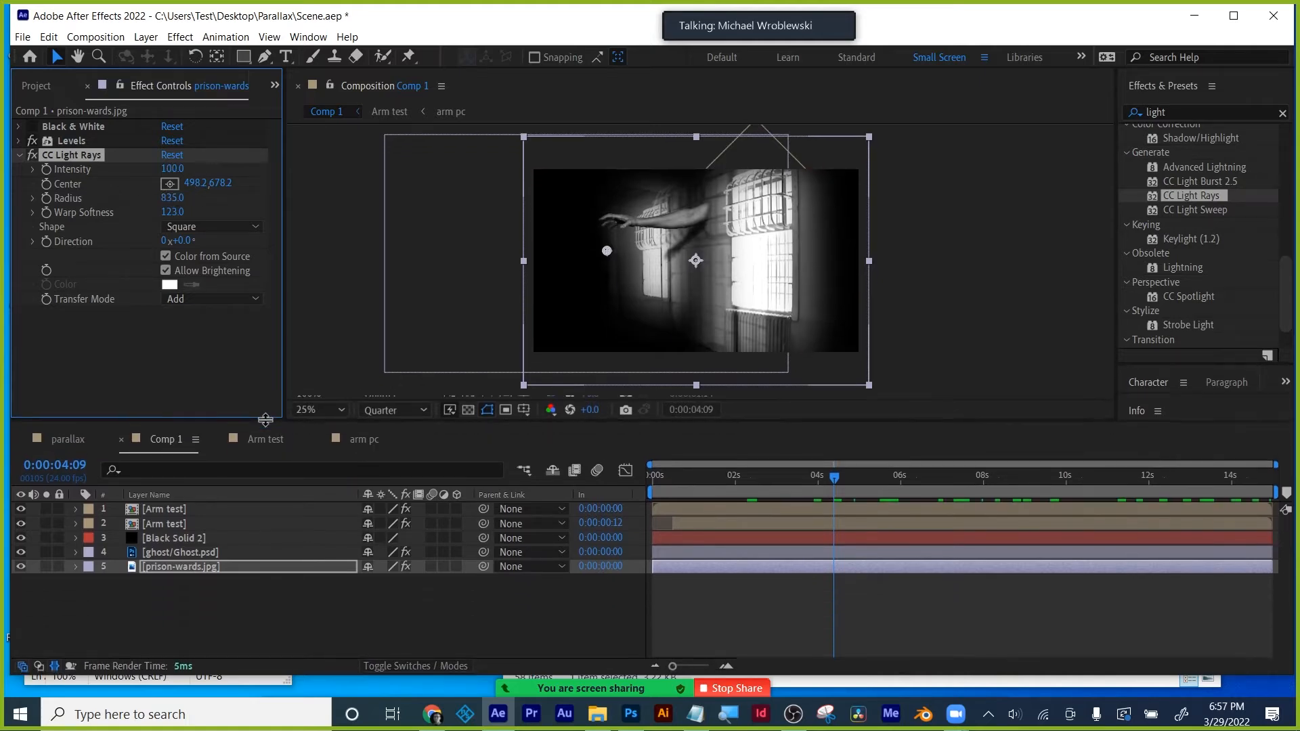
click(191, 566)
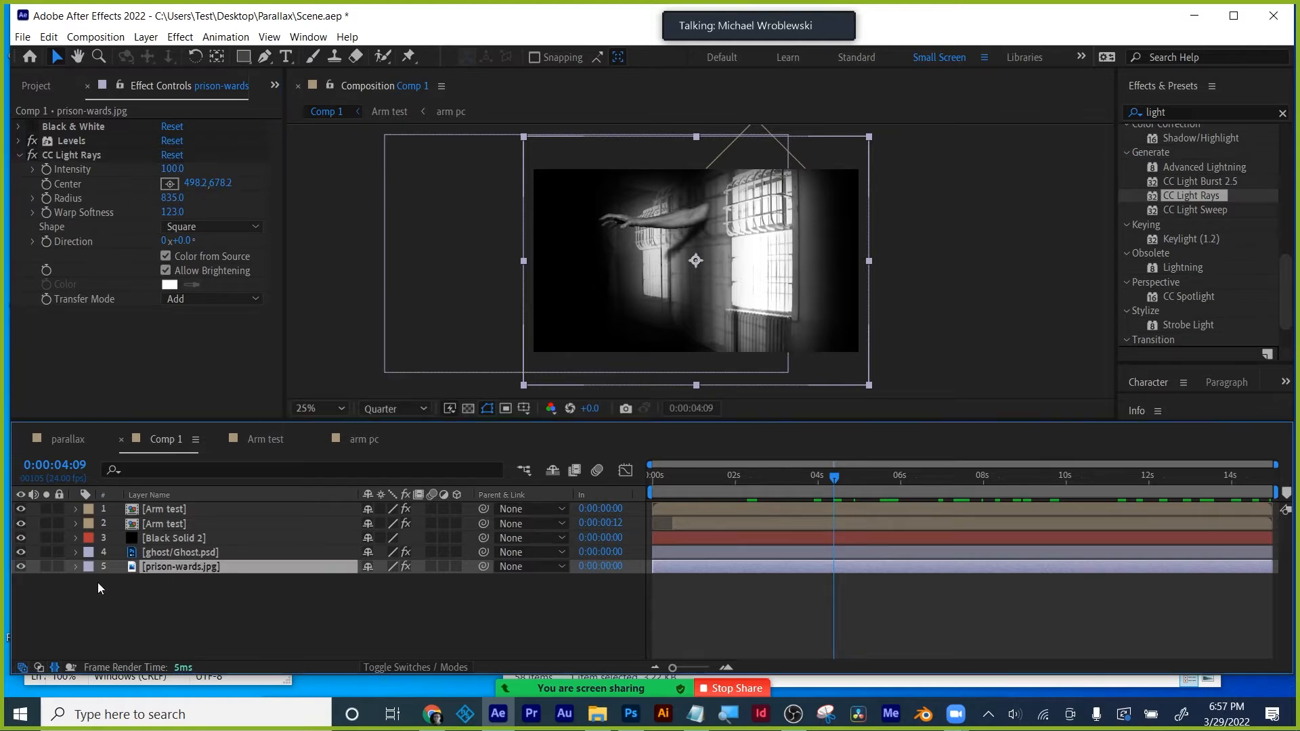
click(77, 567)
key(t)
- Reveal Black Solid 2's Opacity and its wiggle expression
click(78, 566)
click(176, 538)
key(t)
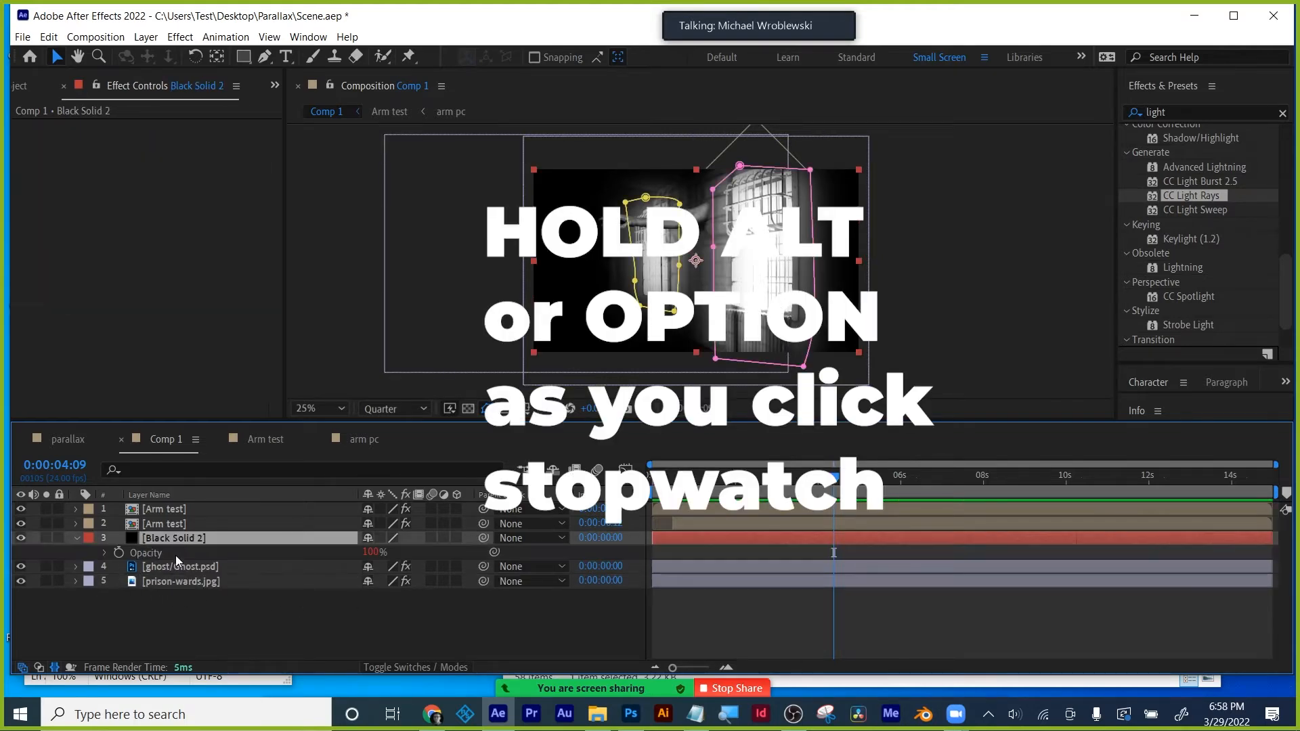
click(105, 552)
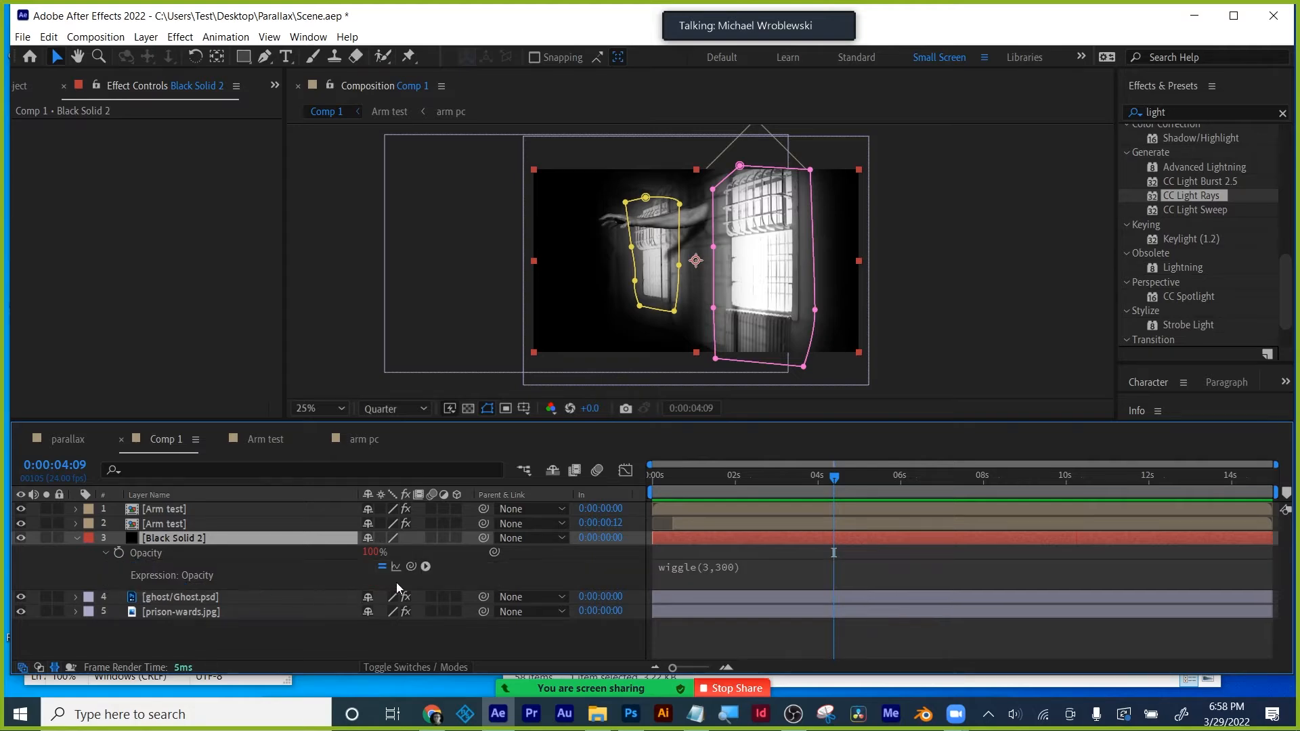
- Pick-whip an expression on prison-wards' Light Rays Intensity to Black Solid 2's Opacity, then preview
click(162, 611)
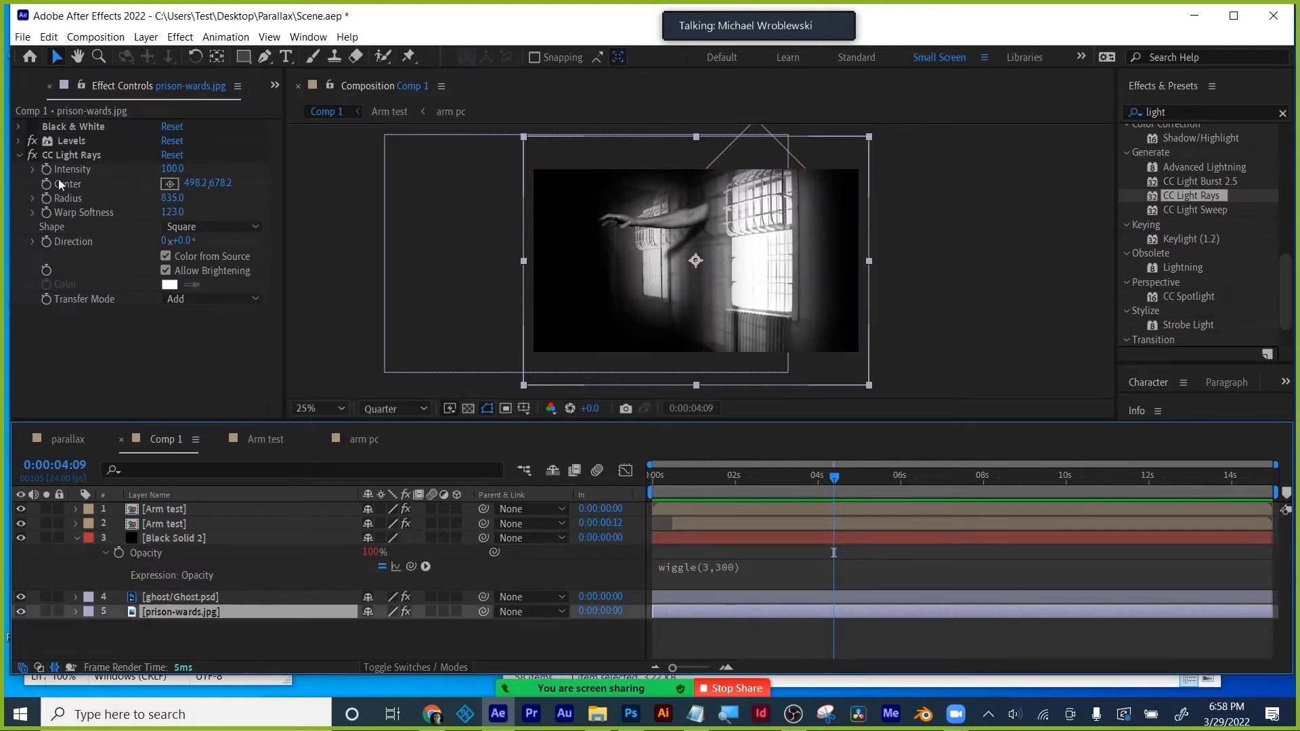
alt+click(42, 169)
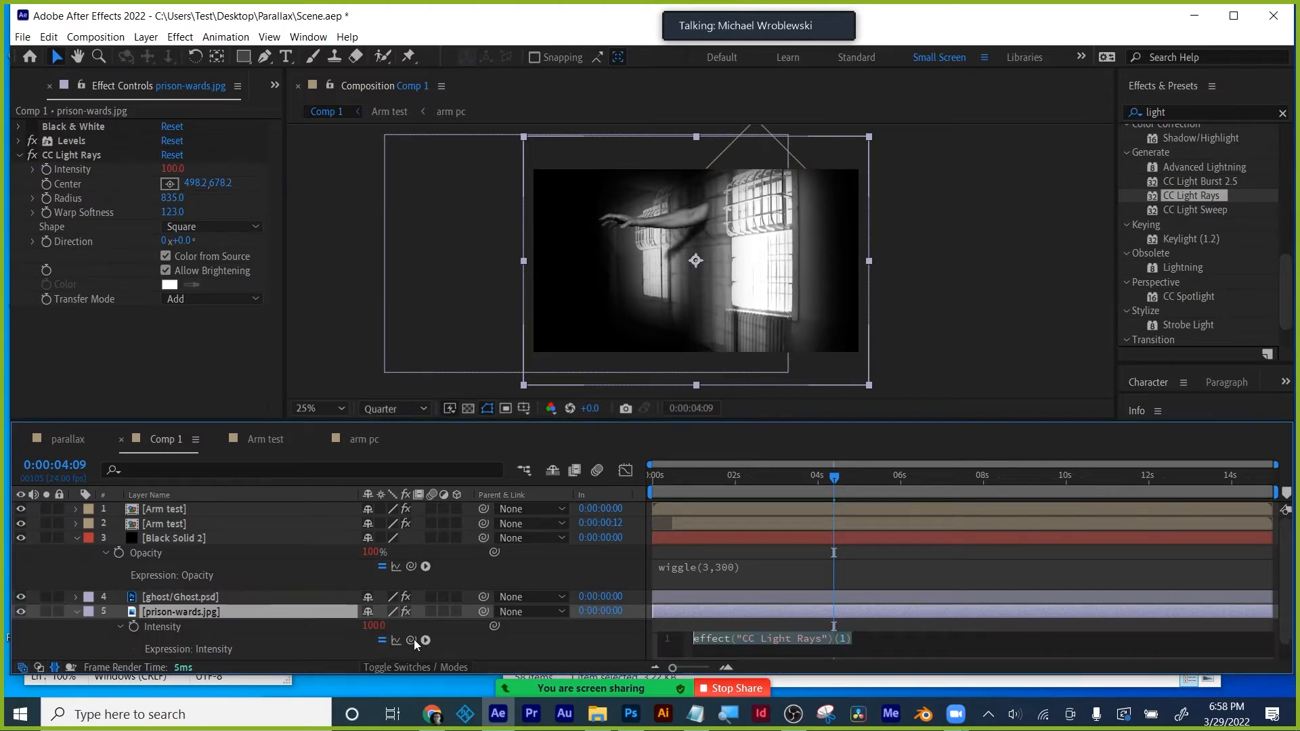
drag(411, 639, 149, 553)
click(821, 476)
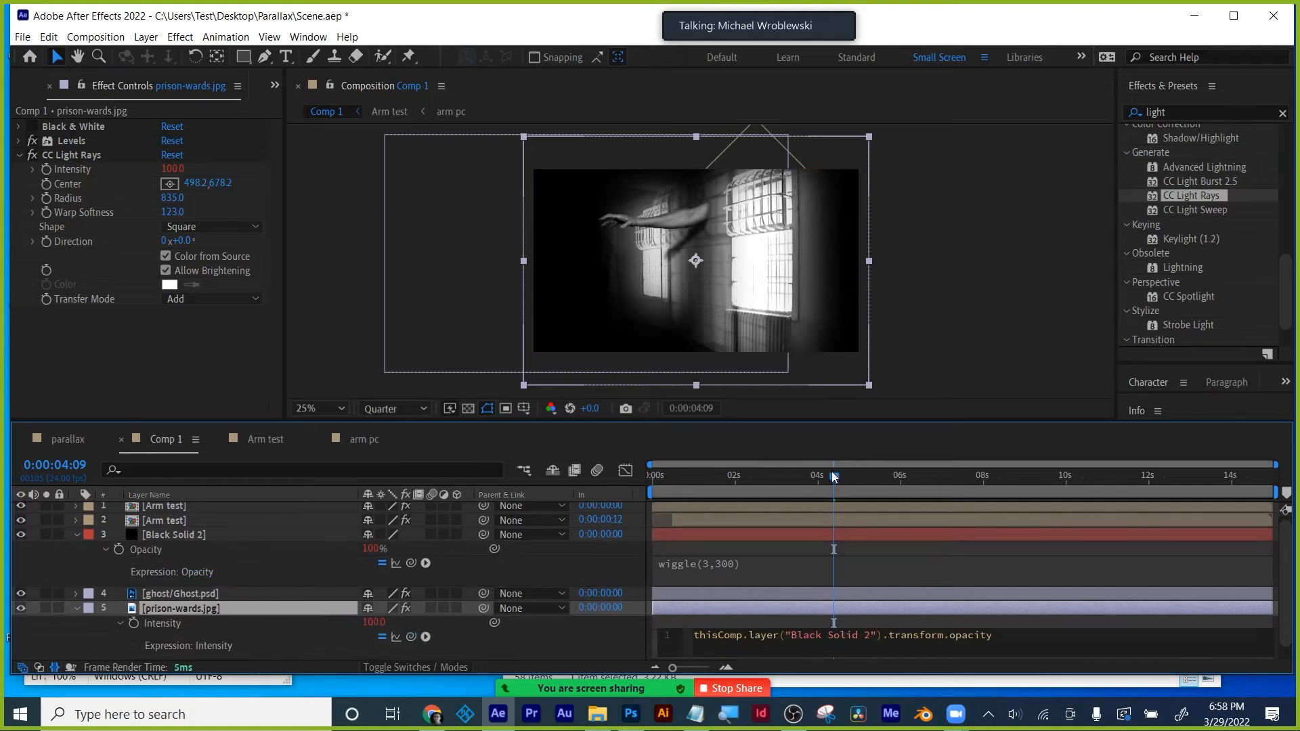
drag(779, 481, 867, 482)
key(space)
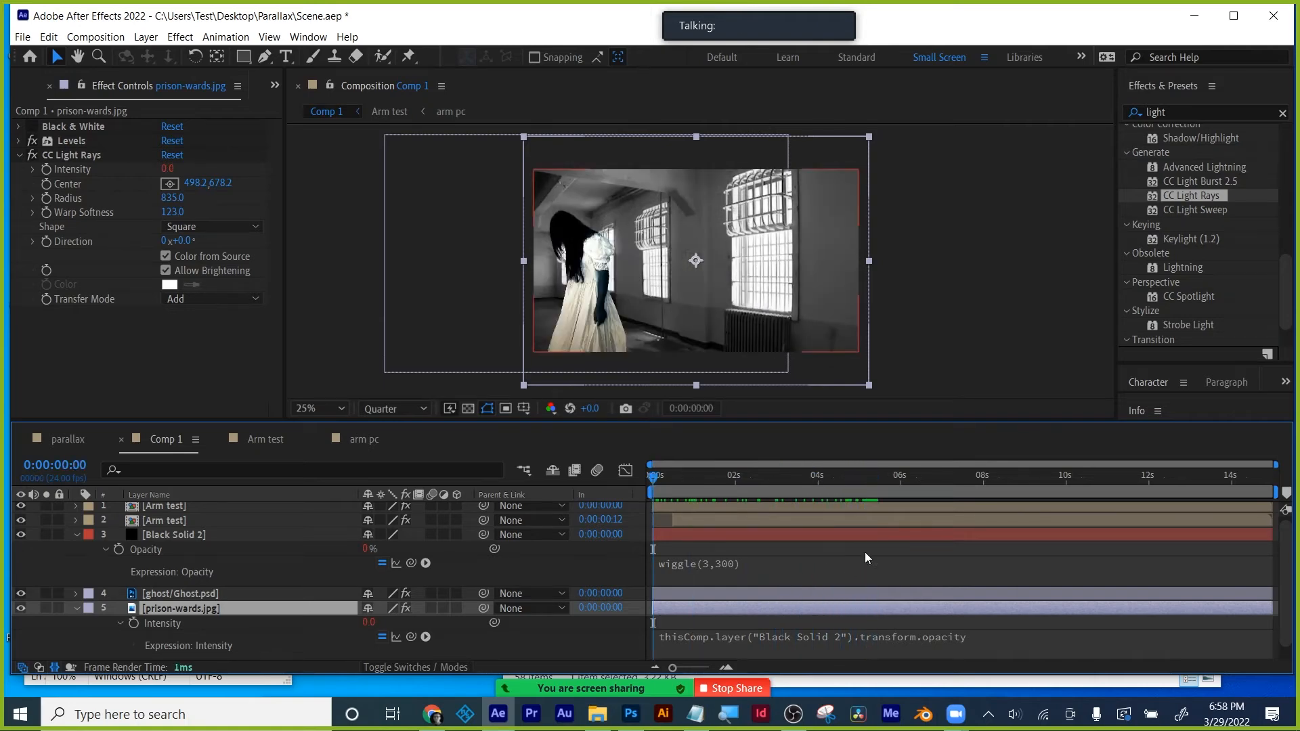
- Play a preview of the flickering light rays, then return toward the start
click(872, 547)
key(space)
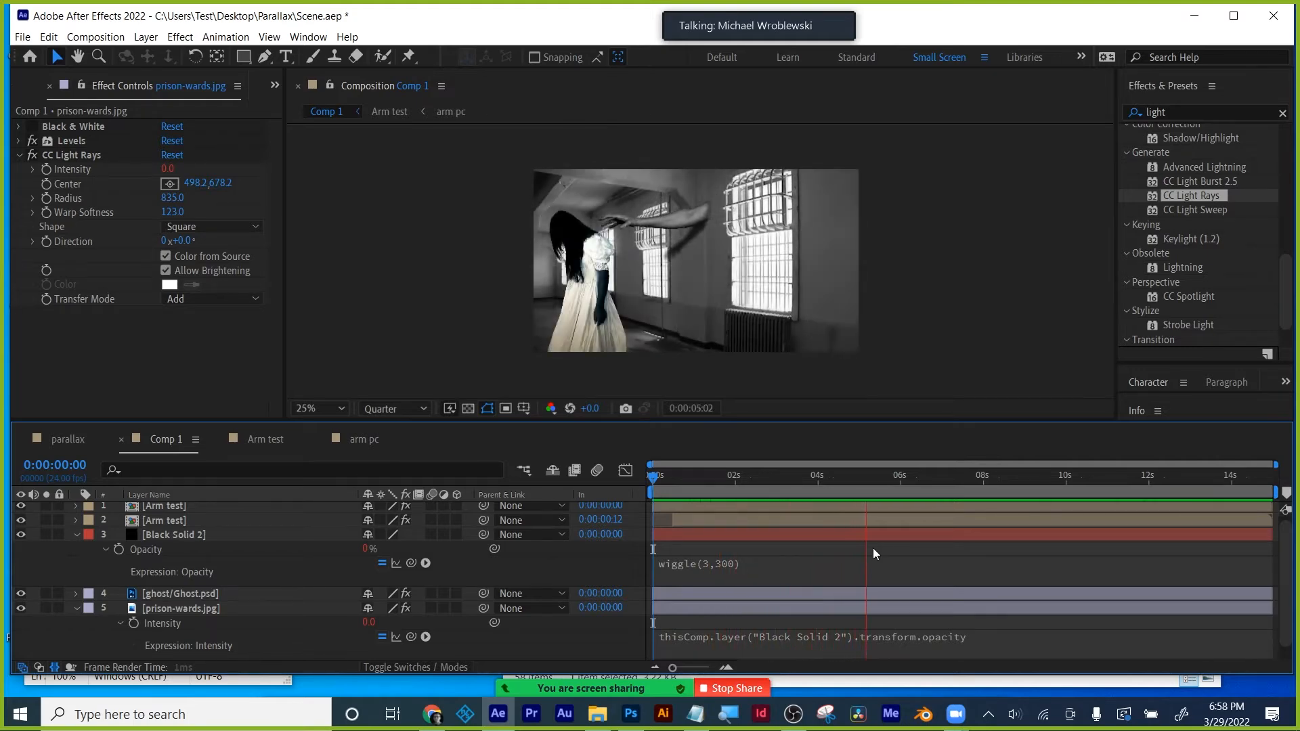
key(space)
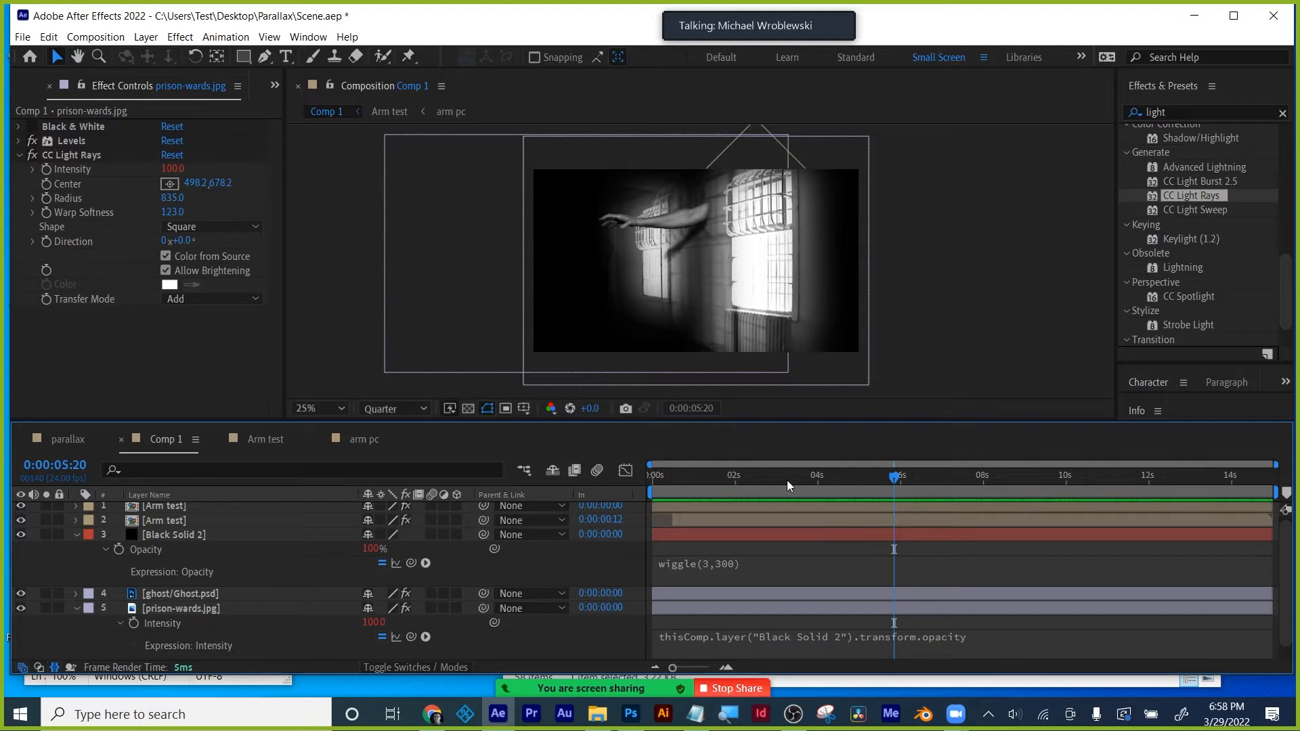
drag(786, 481, 650, 475)
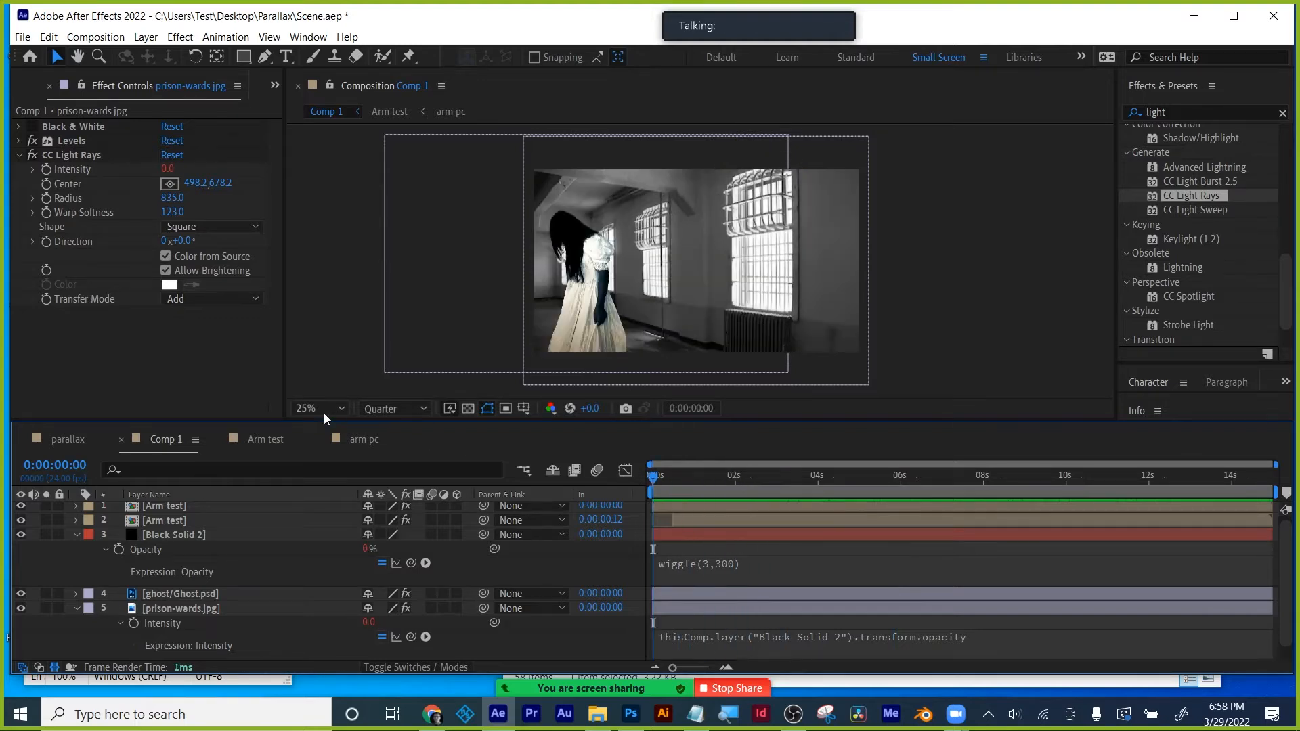
- Set viewer magnification to Fit, enlarge the Composition panel, replay the preview and save
click(321, 405)
click(320, 111)
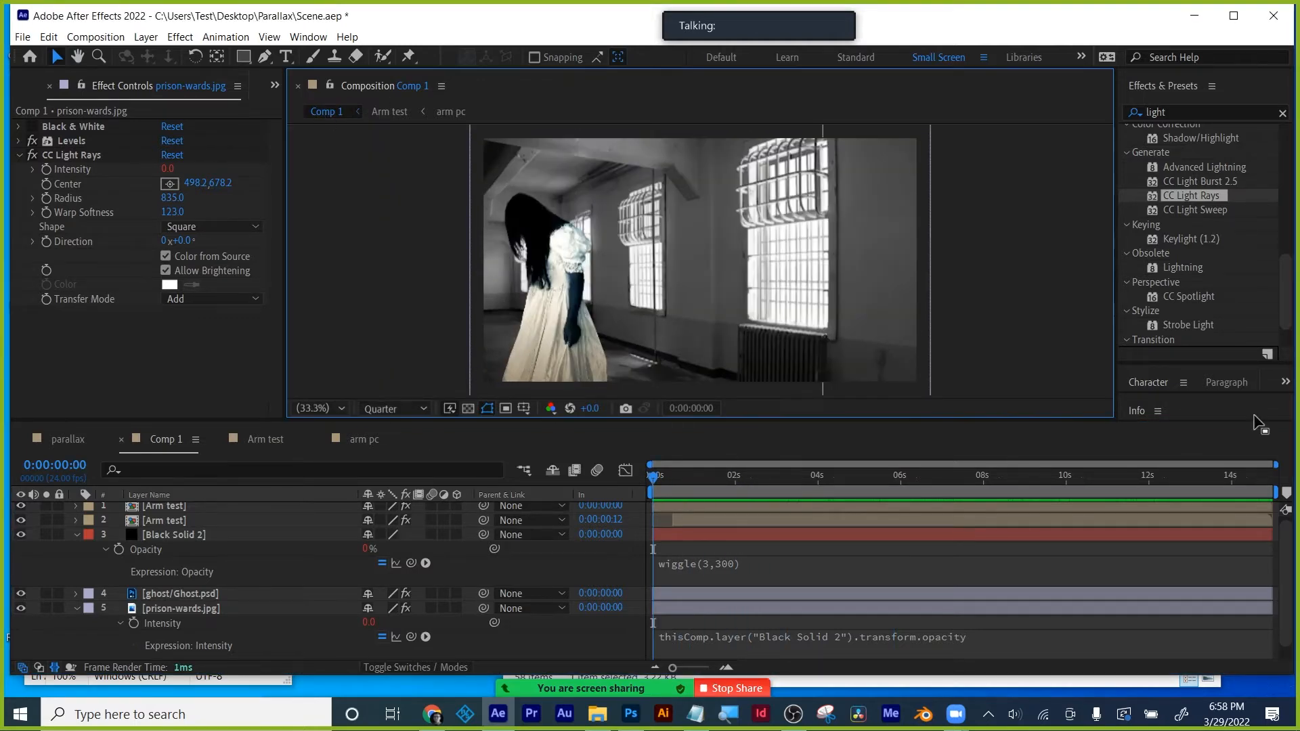
drag(906, 420, 907, 539)
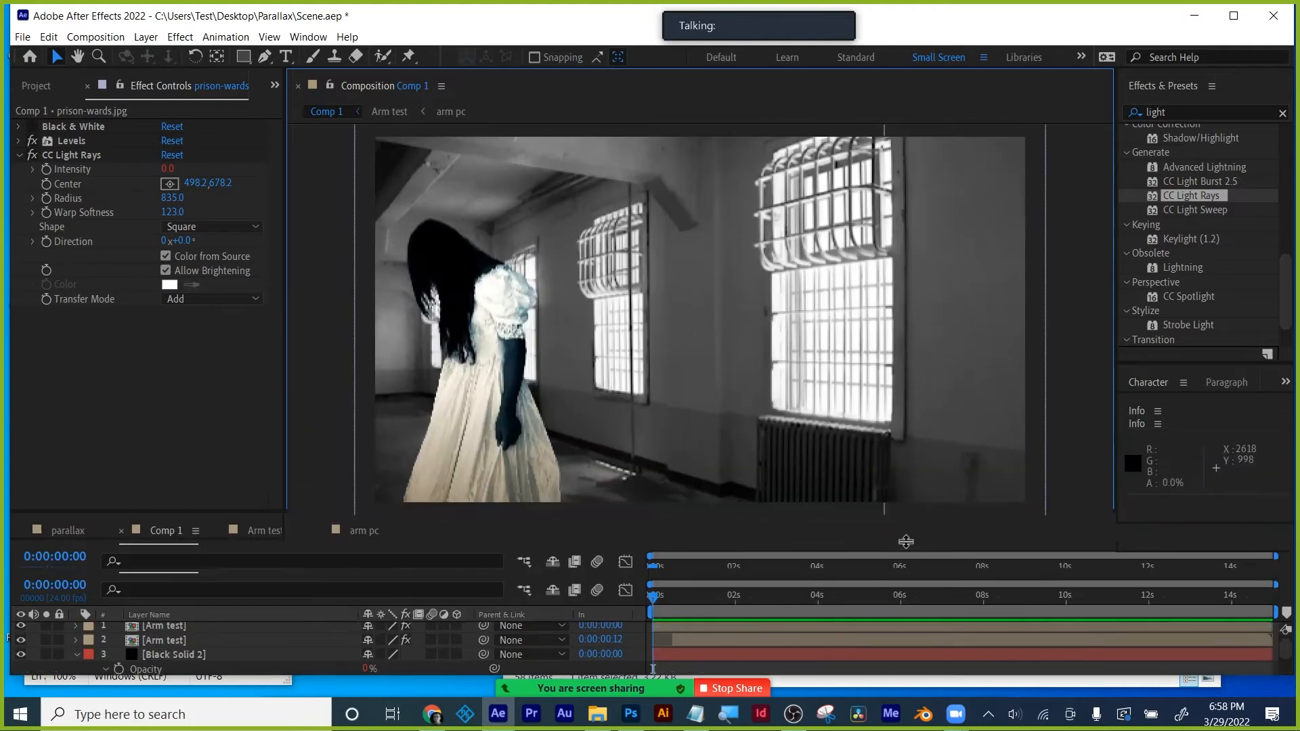
key(space)
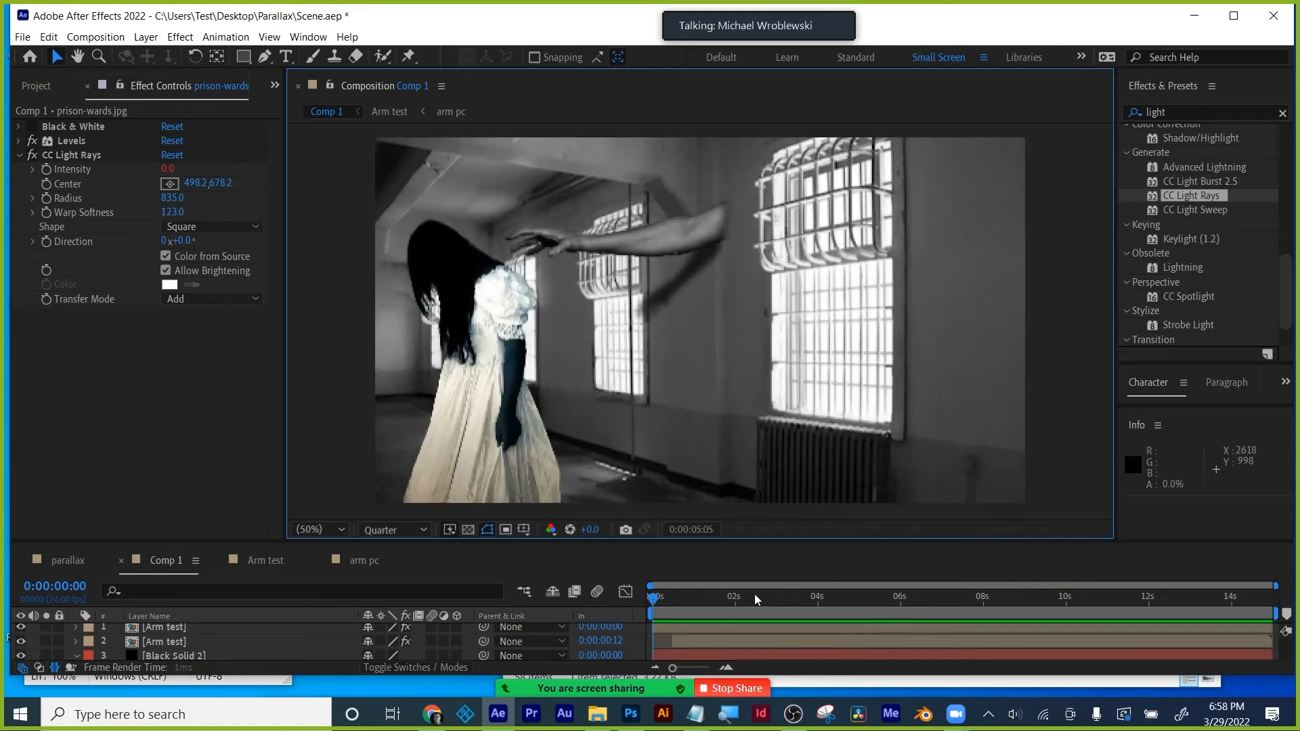
drag(754, 596, 736, 575)
key(ctrl+s)
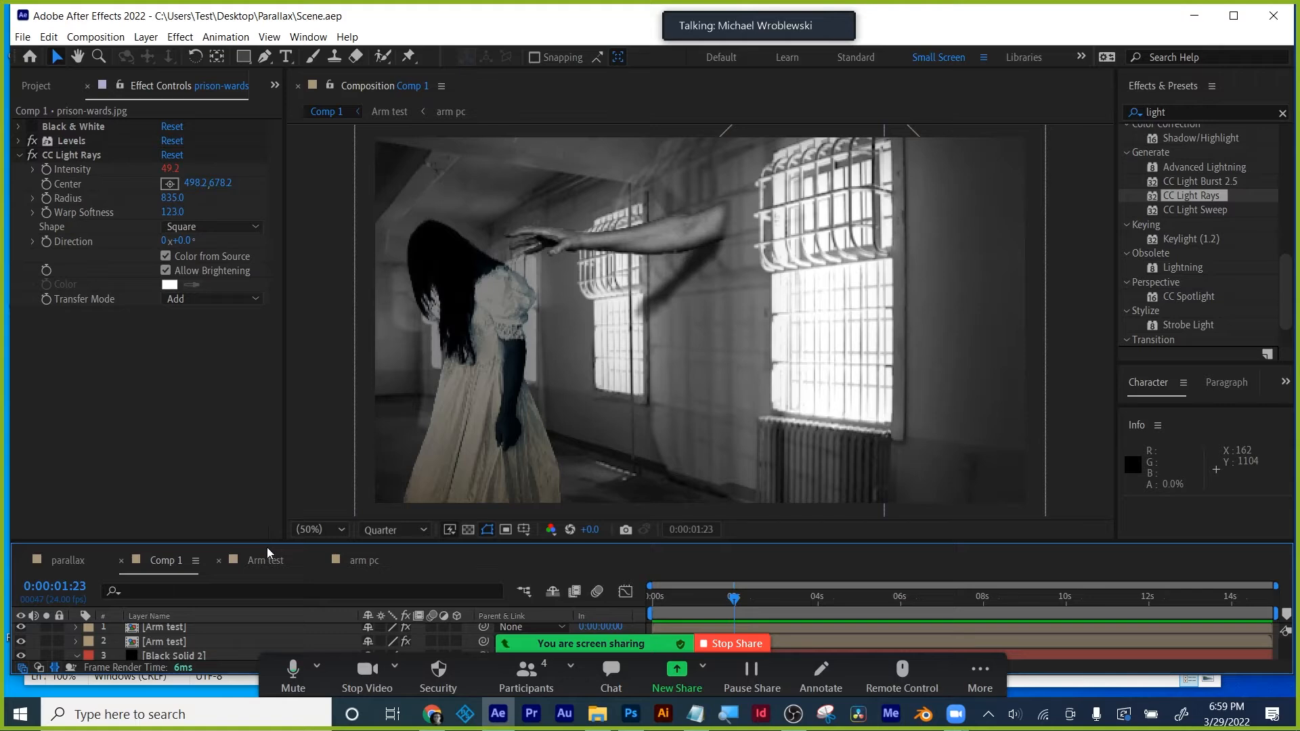
- Collapse Black Solid 2 and prison-wards.jpg, select ghost/Ghost.psd, and zoom the viewer to 33.3%
drag(269, 541, 268, 435)
click(76, 551)
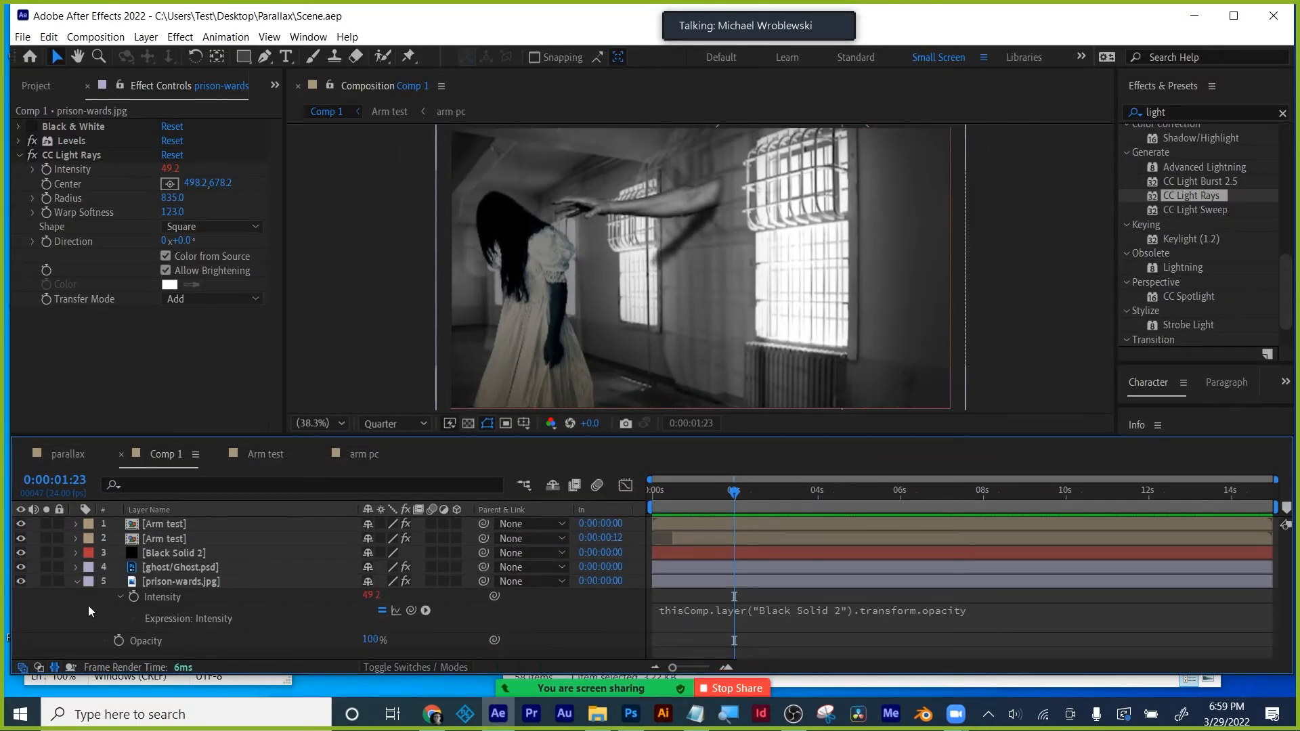
click(75, 582)
click(193, 568)
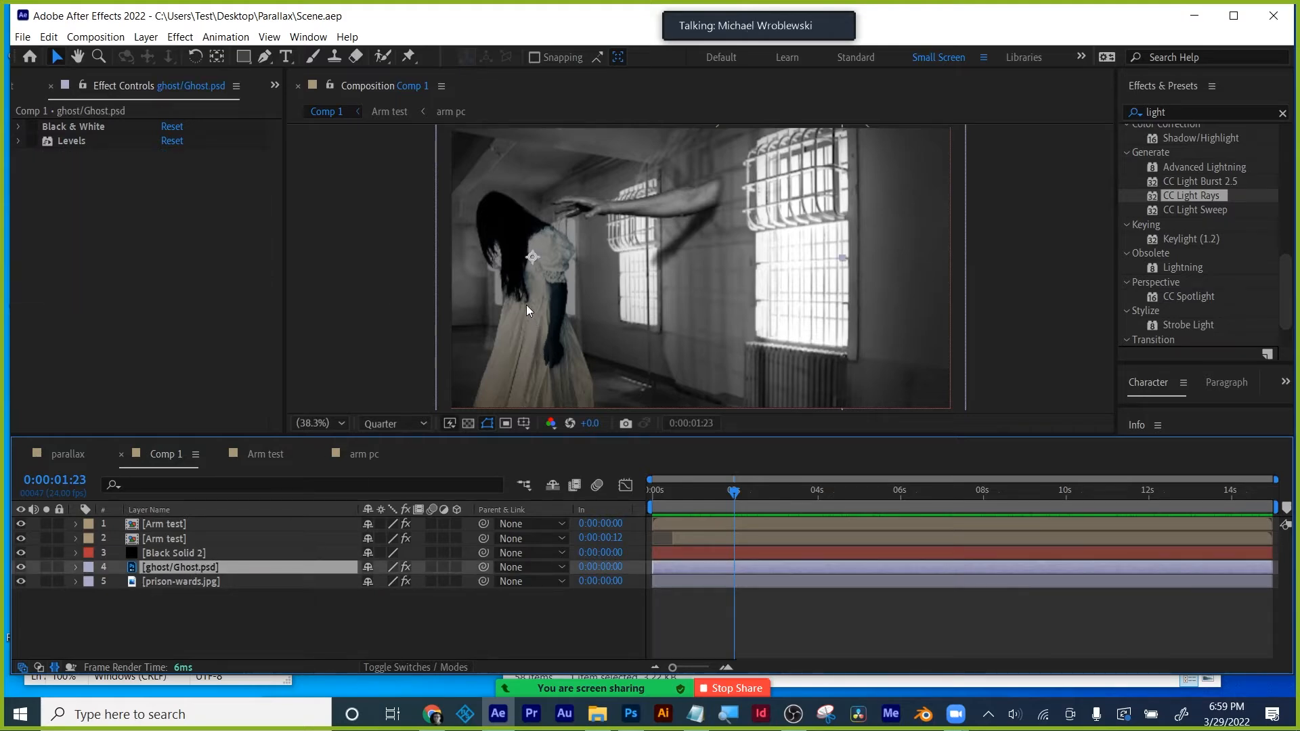
key(comma)
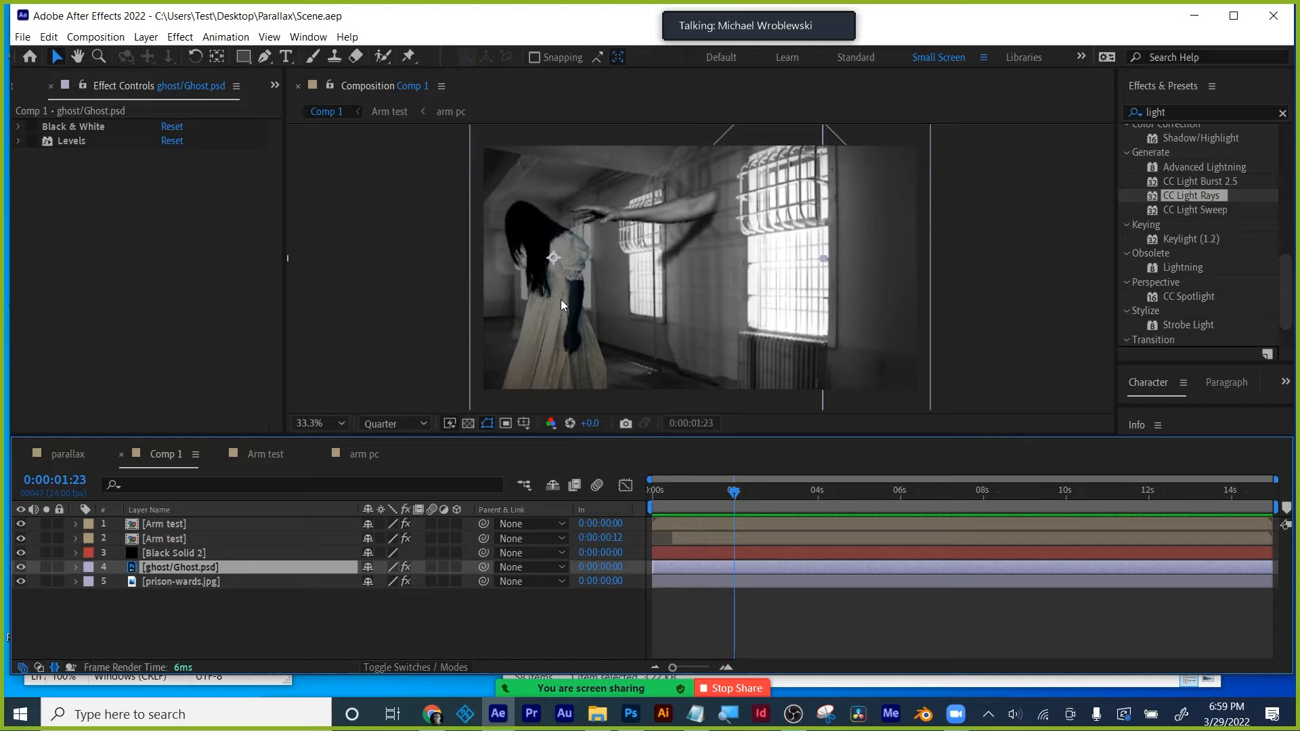
- Apply Turbulent Displace from a 'turb' search to the ghost layer, then delete it
click(1186, 106)
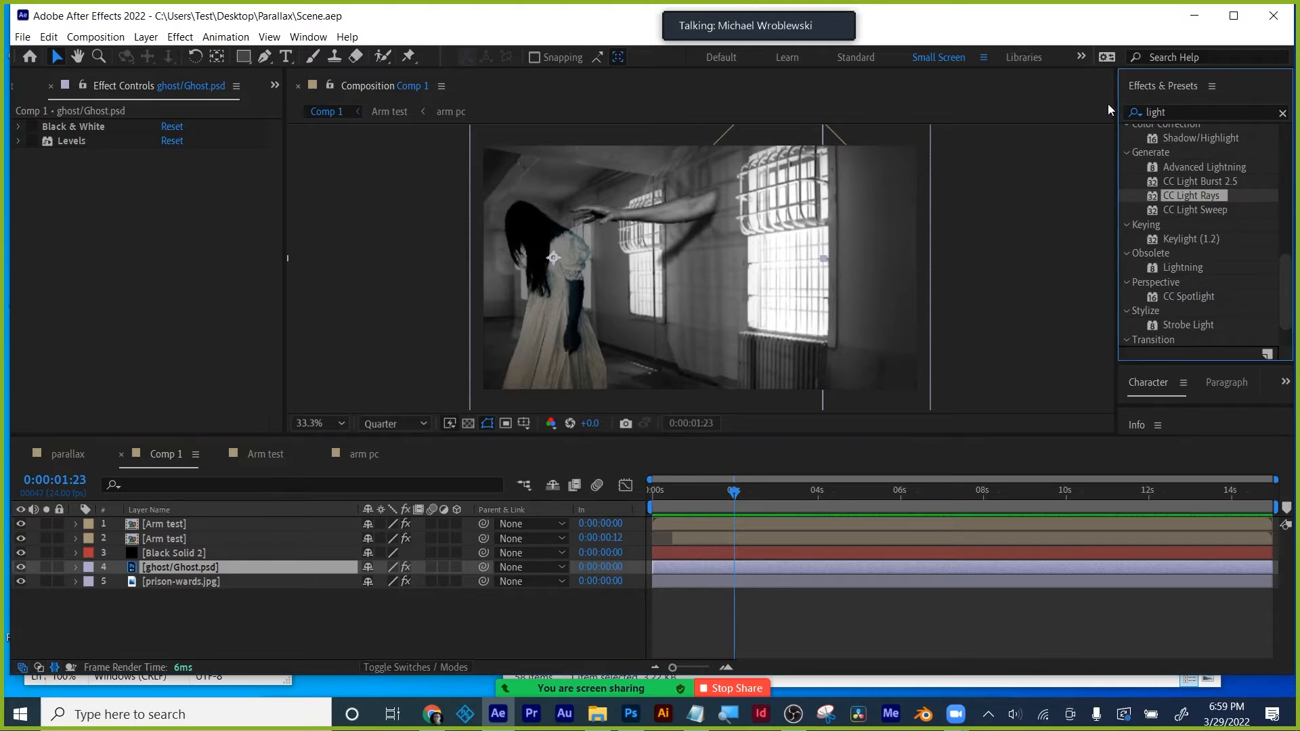
click(1125, 110)
text(turb)
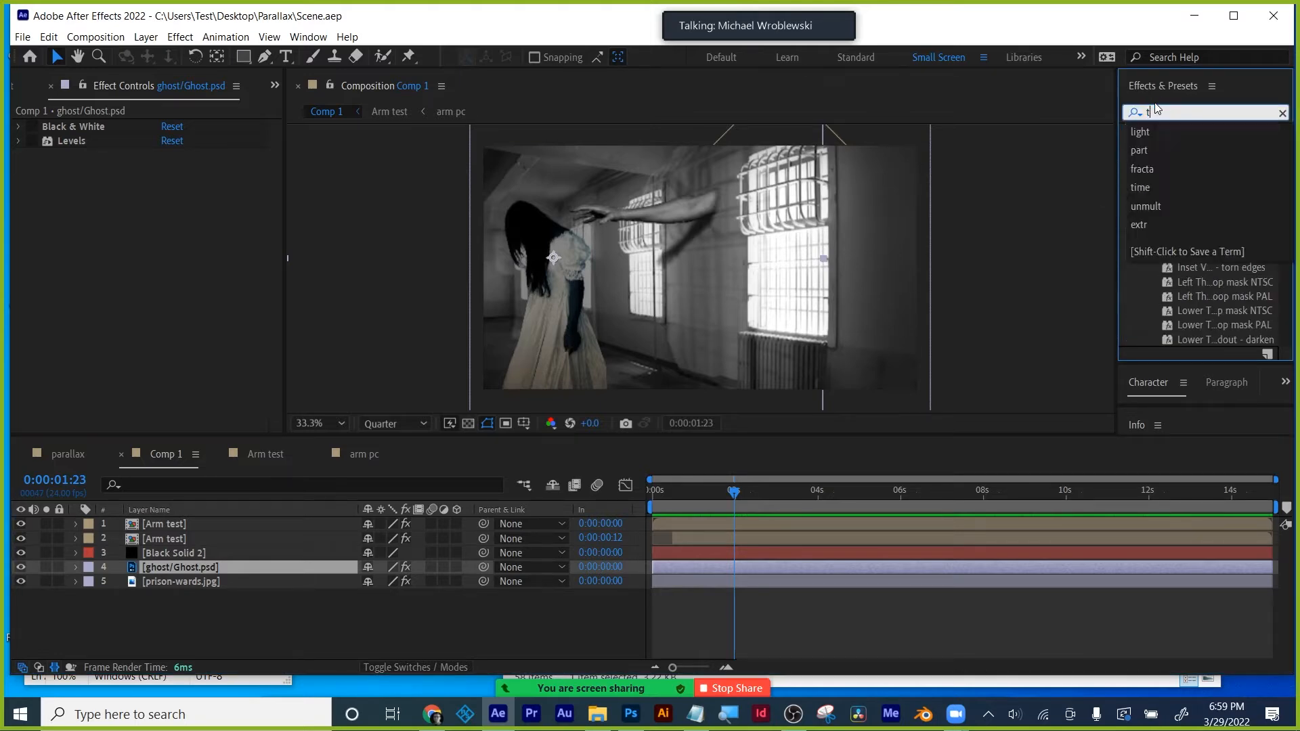
drag(1214, 150, 214, 564)
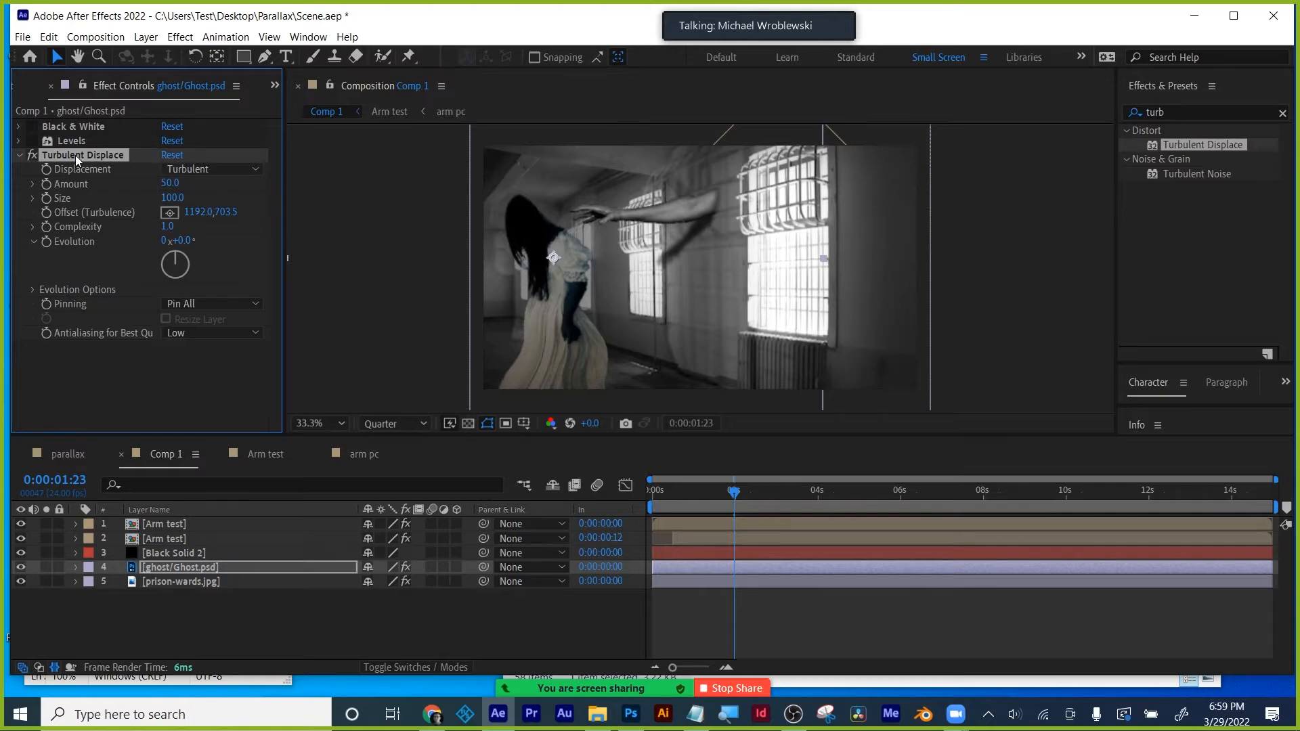
key(Delete)
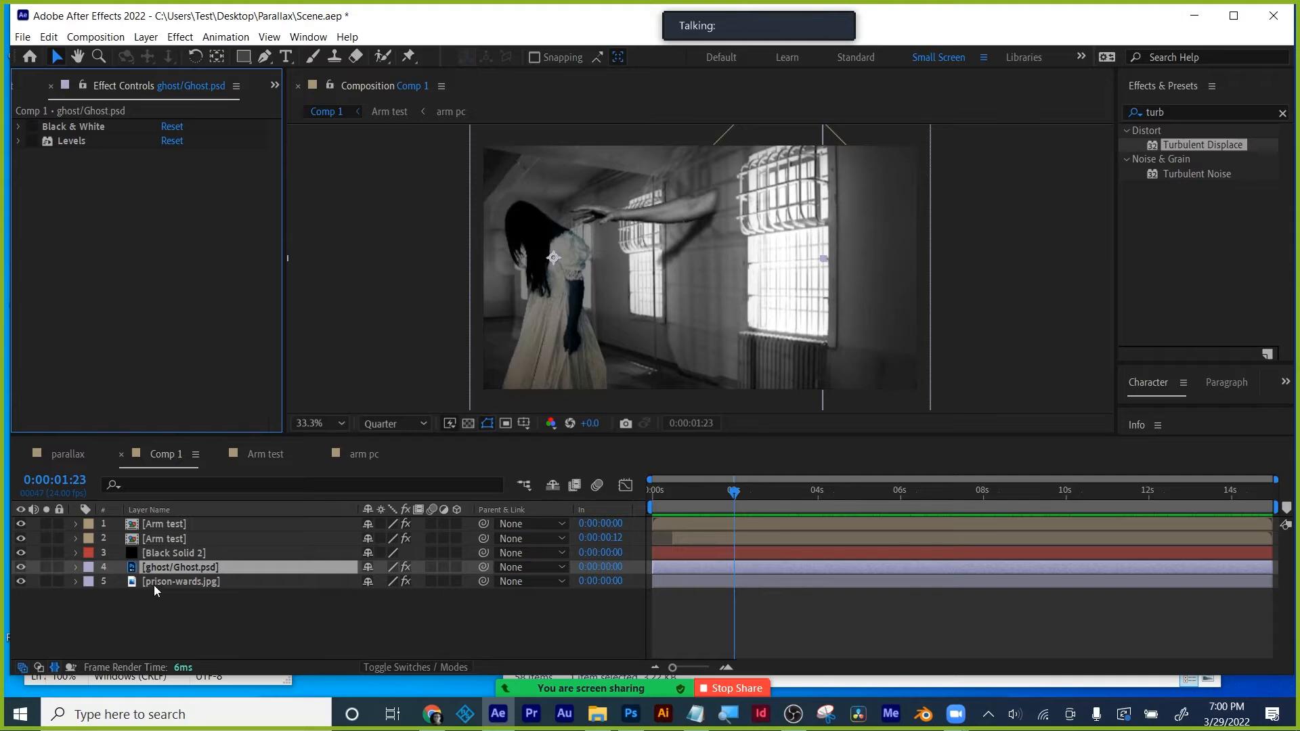
click(173, 571)
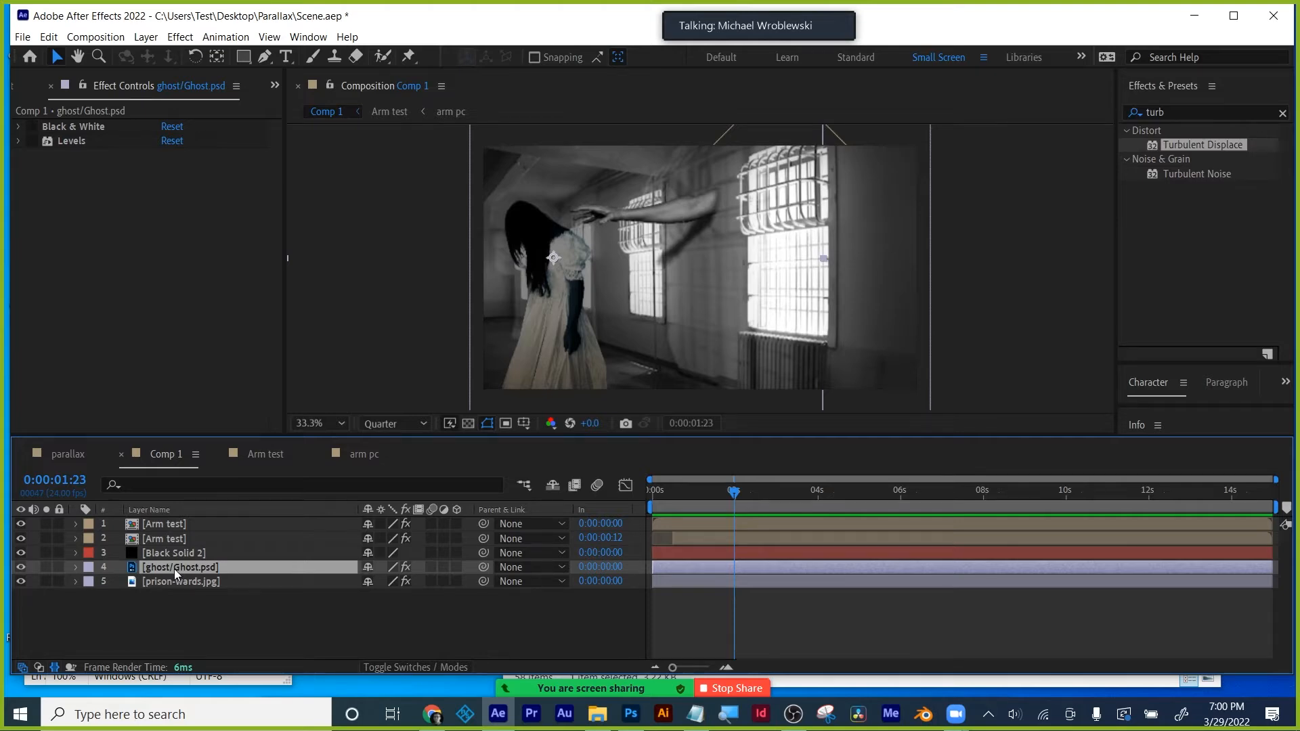
- Duplicate the ghost layer and collapse its Levels and Black & White settings
key(ctrl+d)
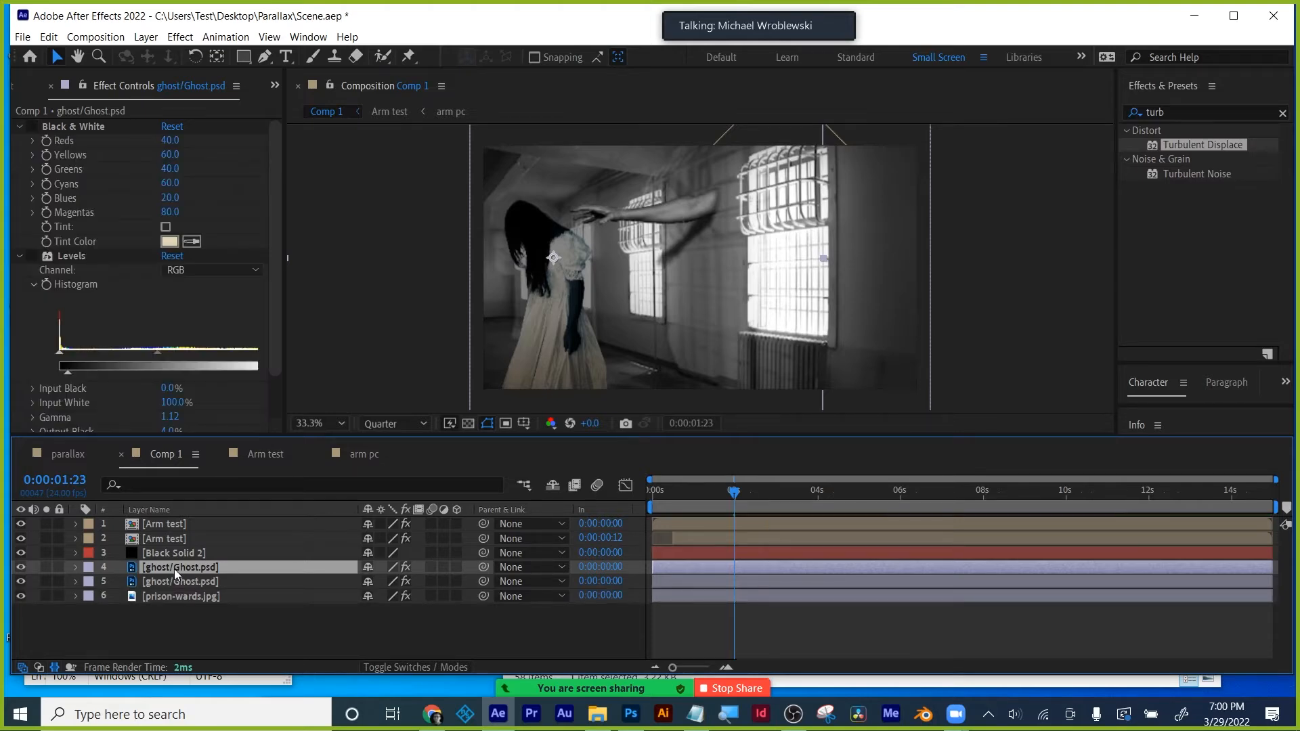
click(19, 257)
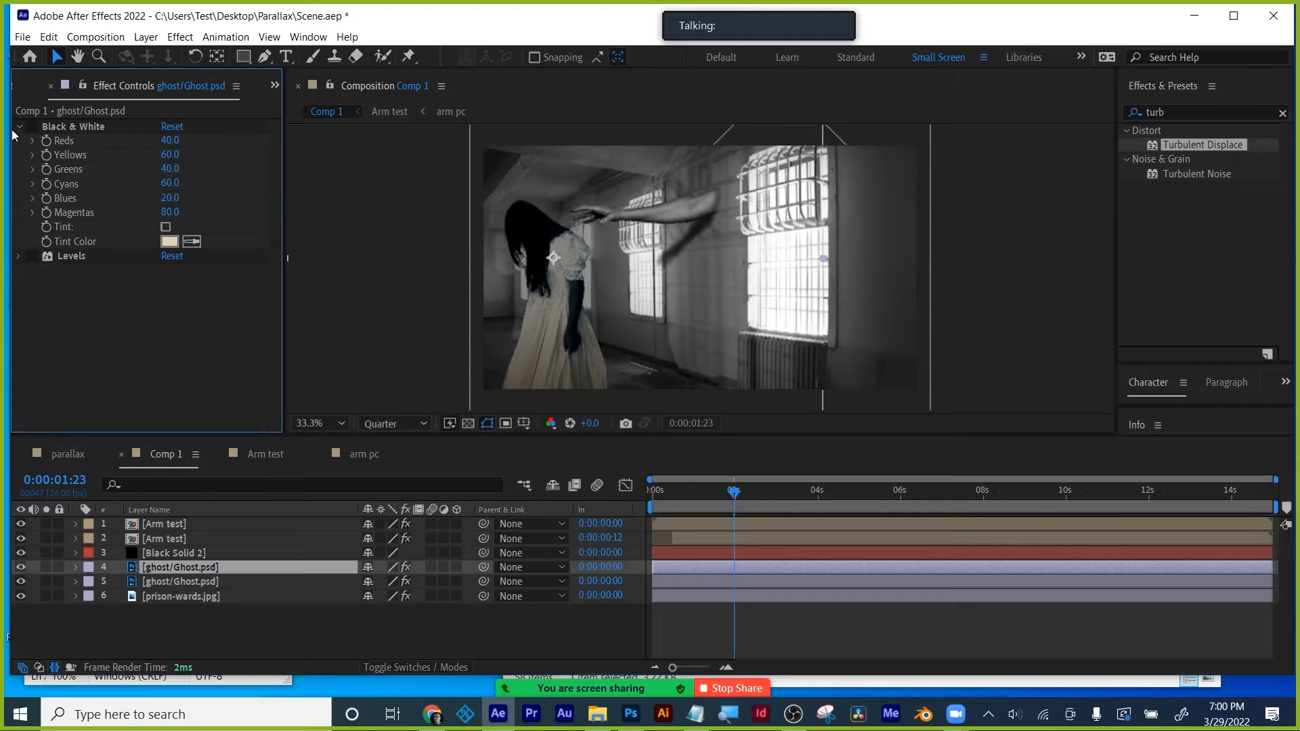
click(20, 124)
- Draw a closed Pen mask around the ghost's arm, hand and hair
click(264, 56)
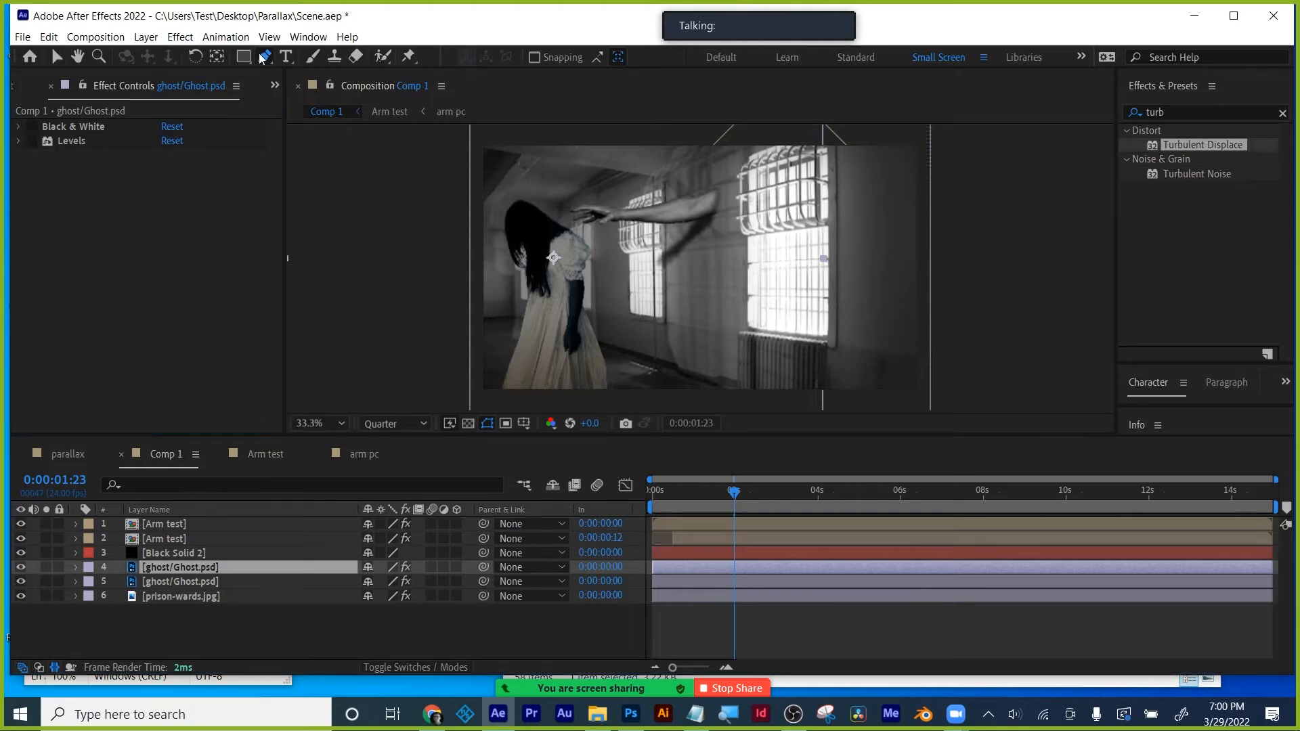
click(457, 227)
click(486, 273)
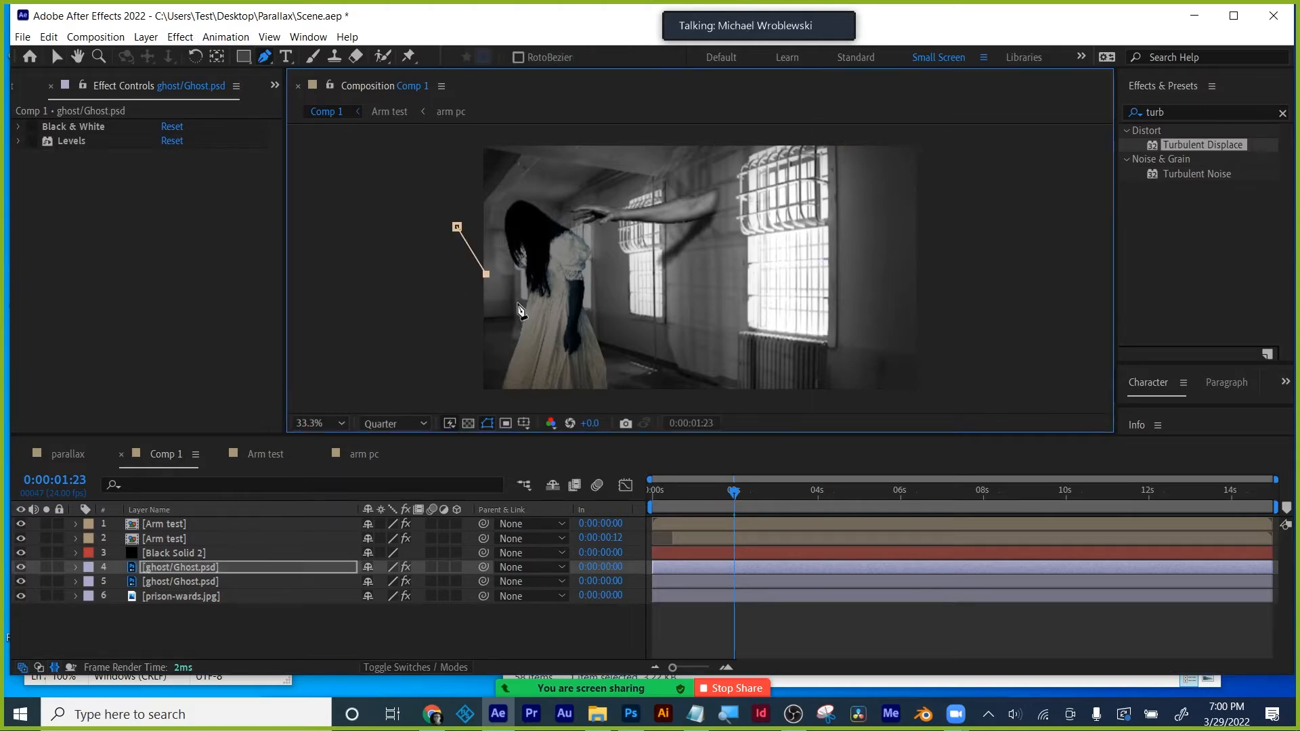
click(530, 303)
click(560, 259)
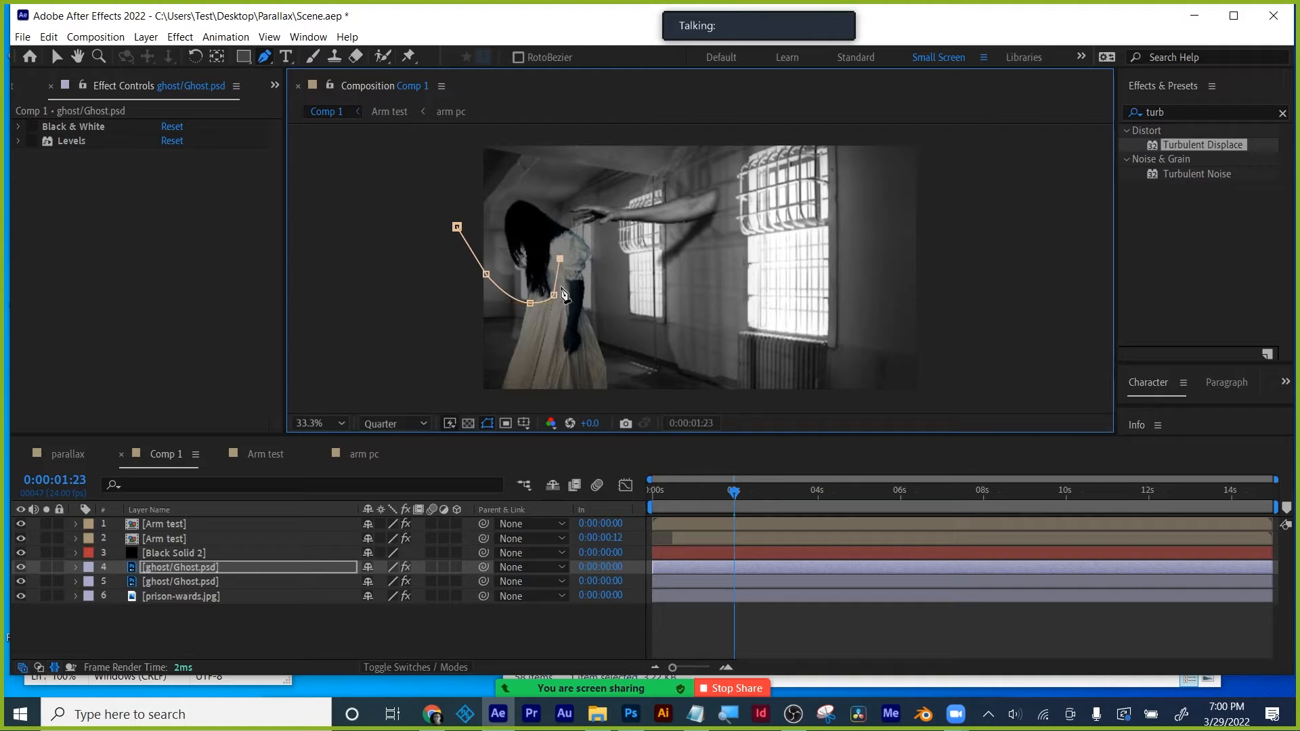
click(563, 294)
click(561, 333)
click(560, 353)
click(576, 356)
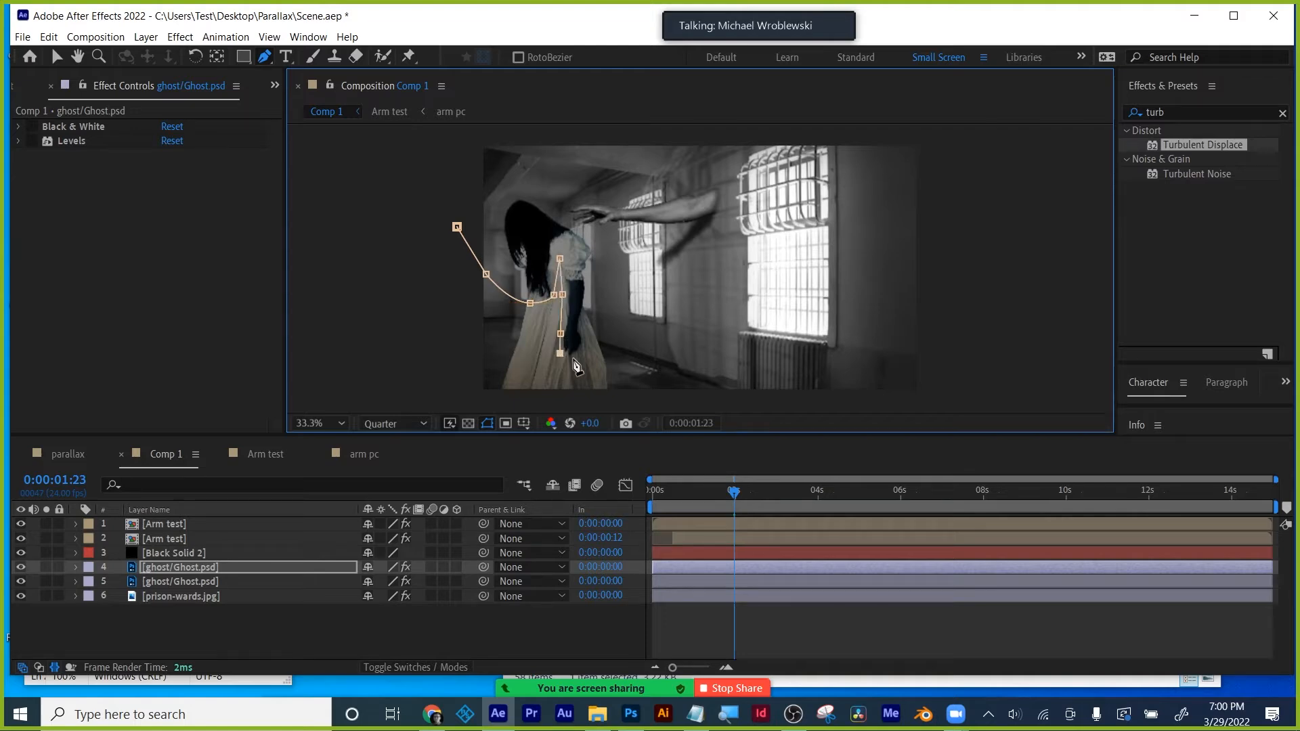
click(586, 344)
click(585, 317)
click(593, 277)
click(544, 182)
click(497, 193)
click(457, 227)
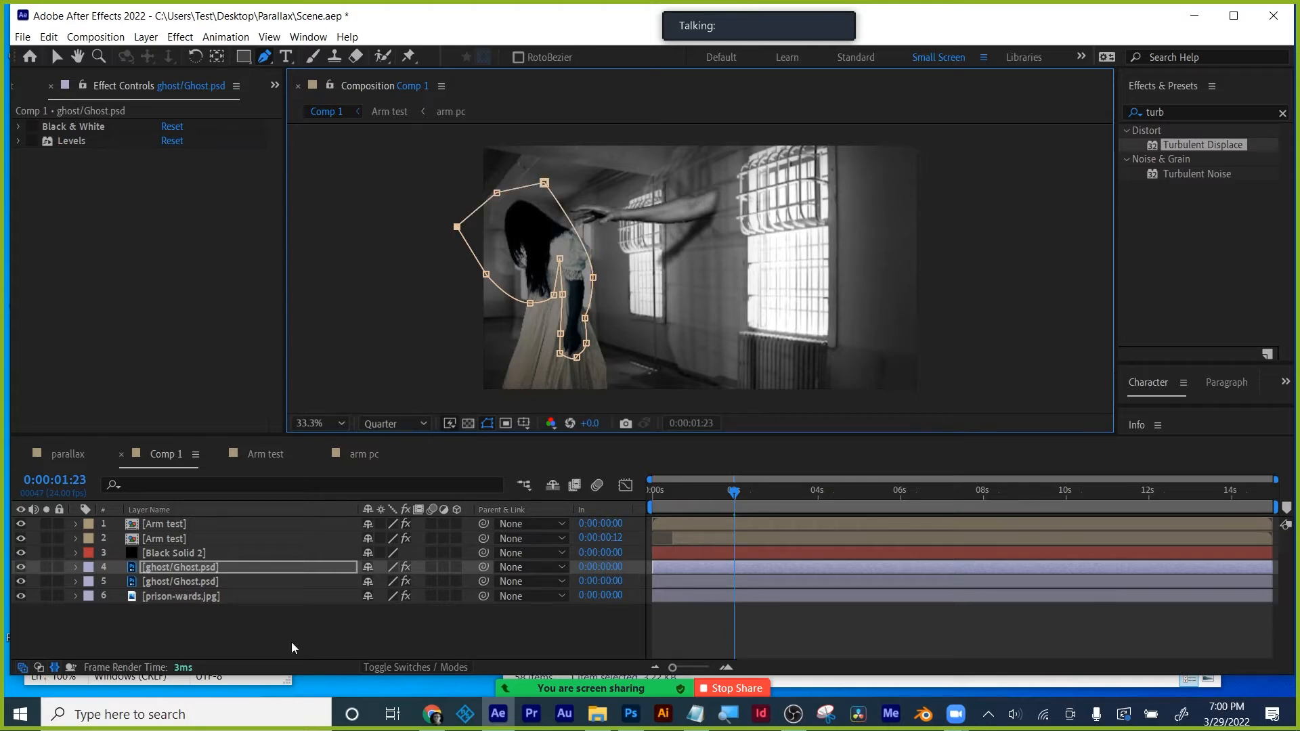
- Set Mask 1 to Subtract with 3-pixel feather, and apply Turbulent Displace to the layer
key(m)
click(380, 582)
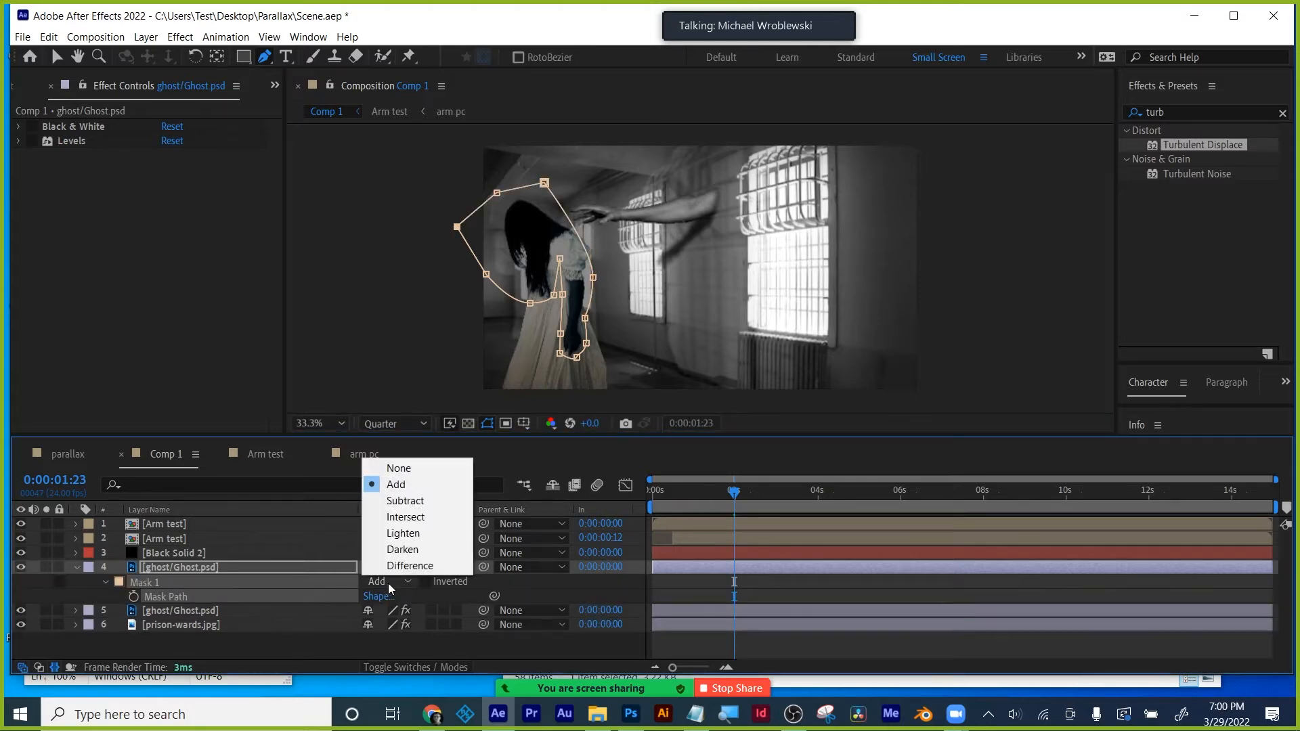
click(401, 504)
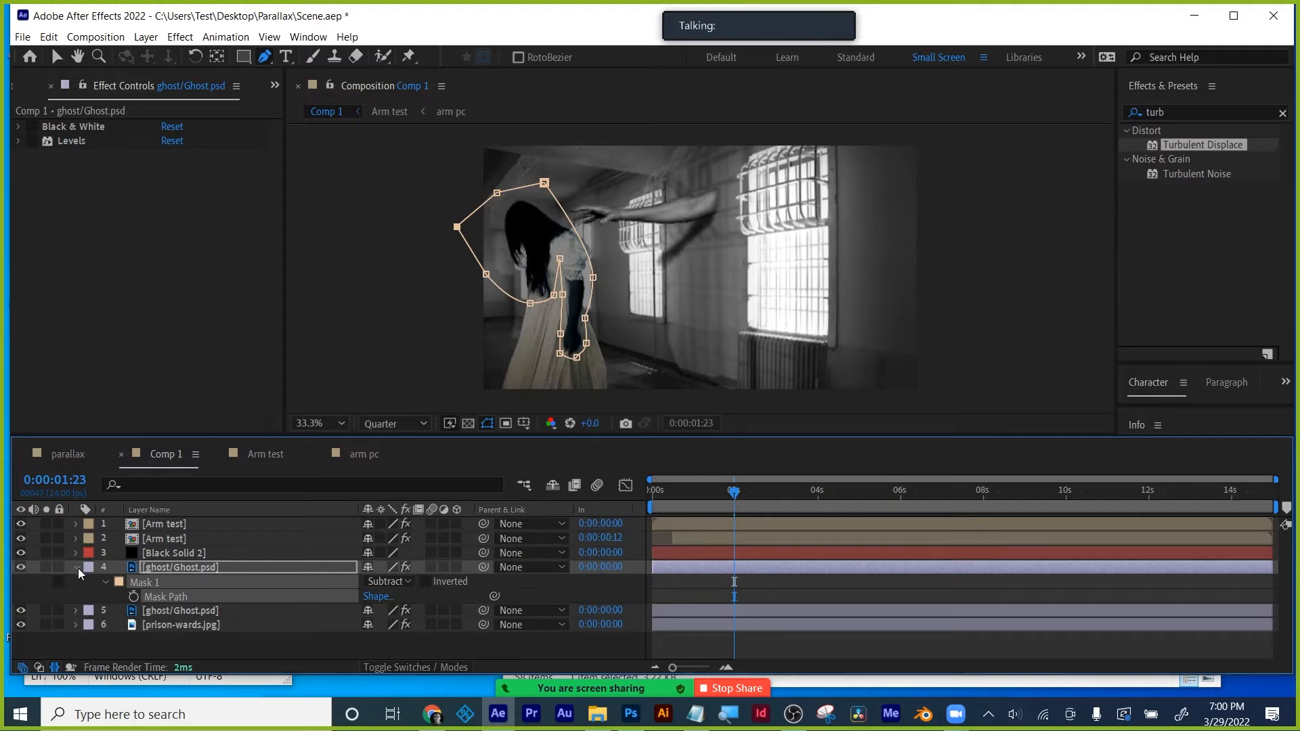
key(f)
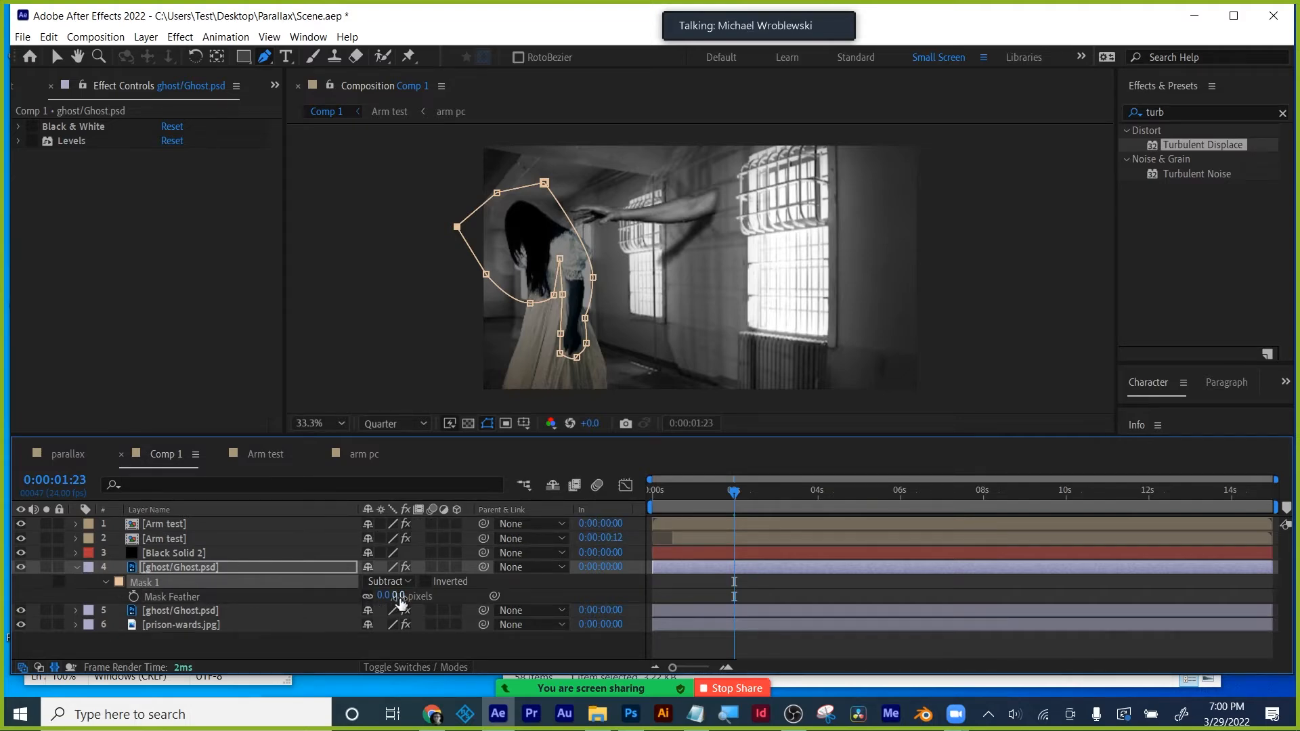
drag(399, 598, 403, 597)
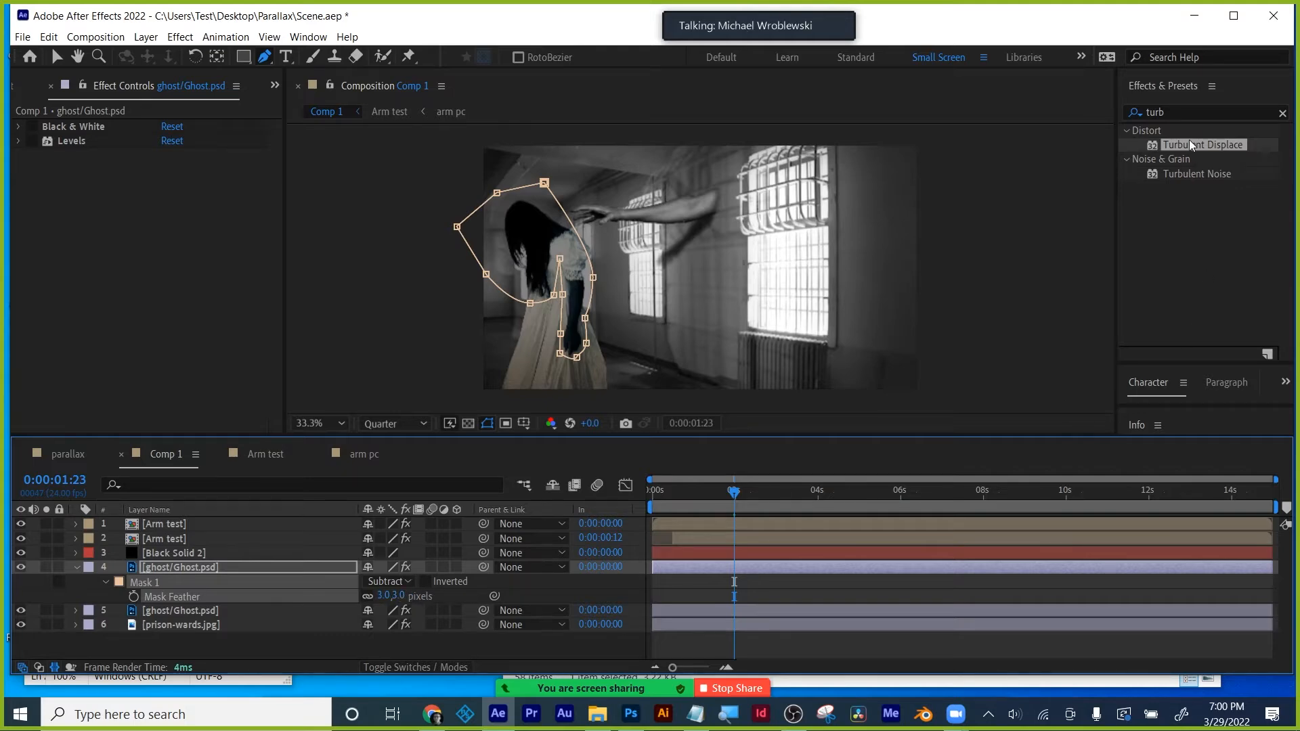
drag(1200, 149, 762, 566)
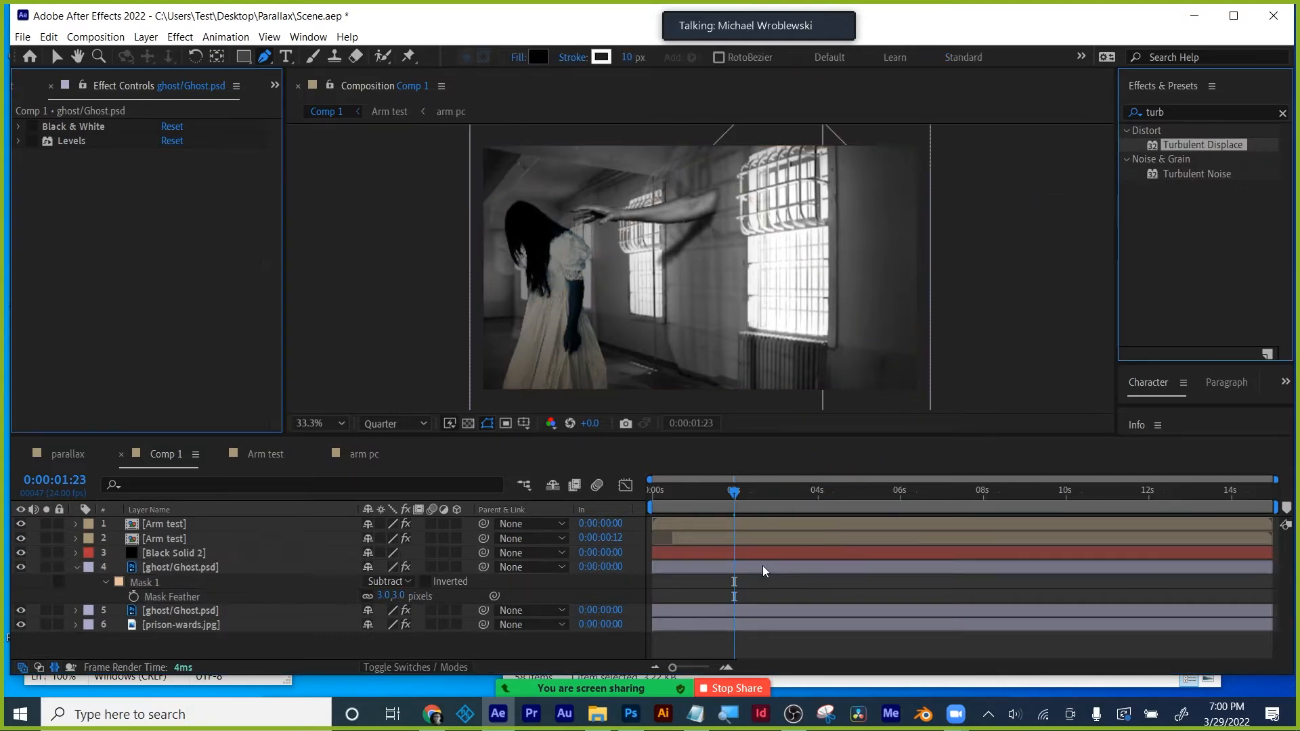
- Lower Turbulent Displace to Amount 26 and Size 111, and drive Evolution with time*150
click(305, 652)
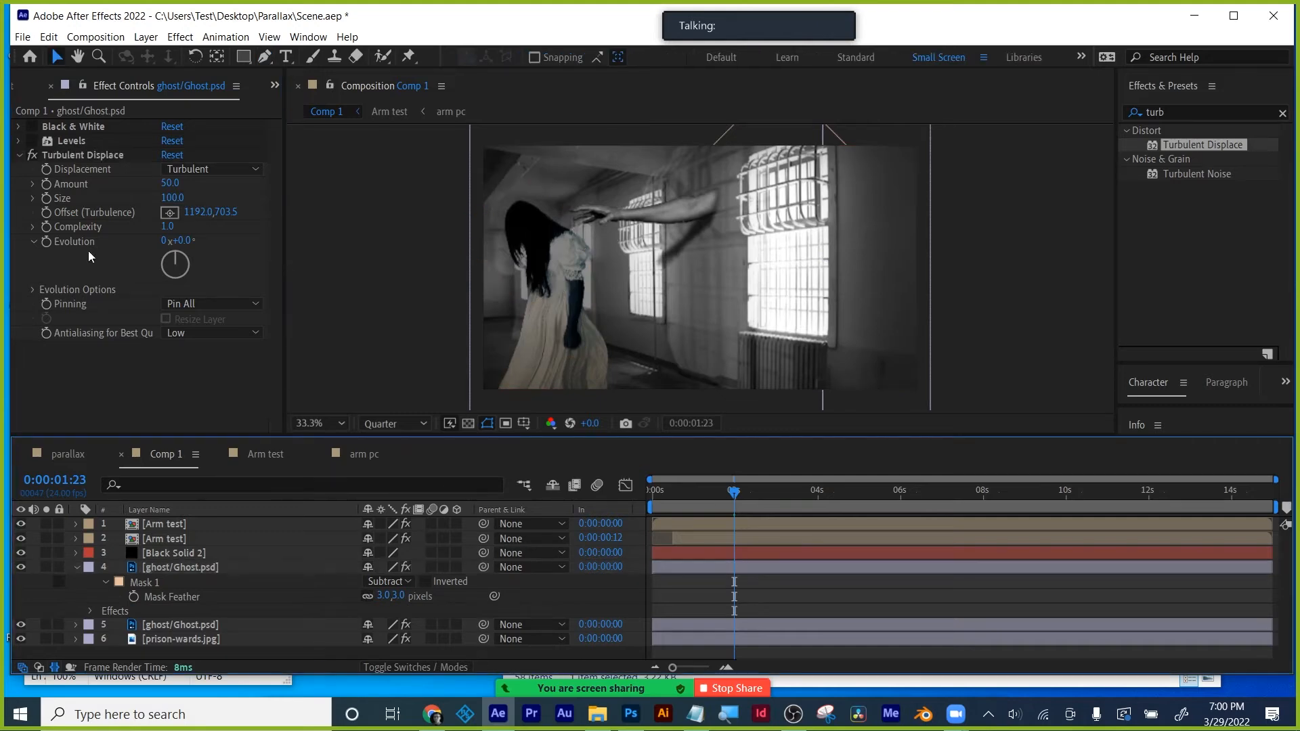
mouse_move(170, 184)
mouse_down()
mouse_move(142, 188)
mouse_move(178, 188)
mouse_up()
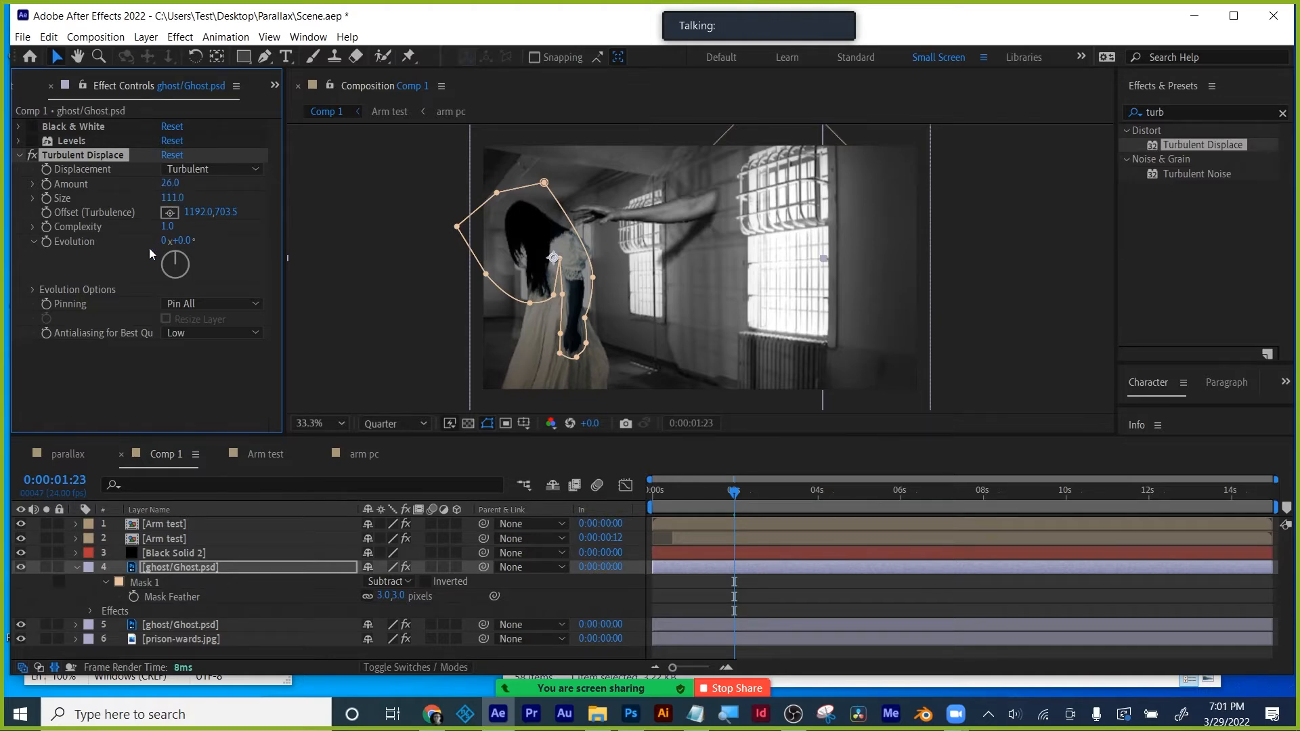
alt+click(47, 242)
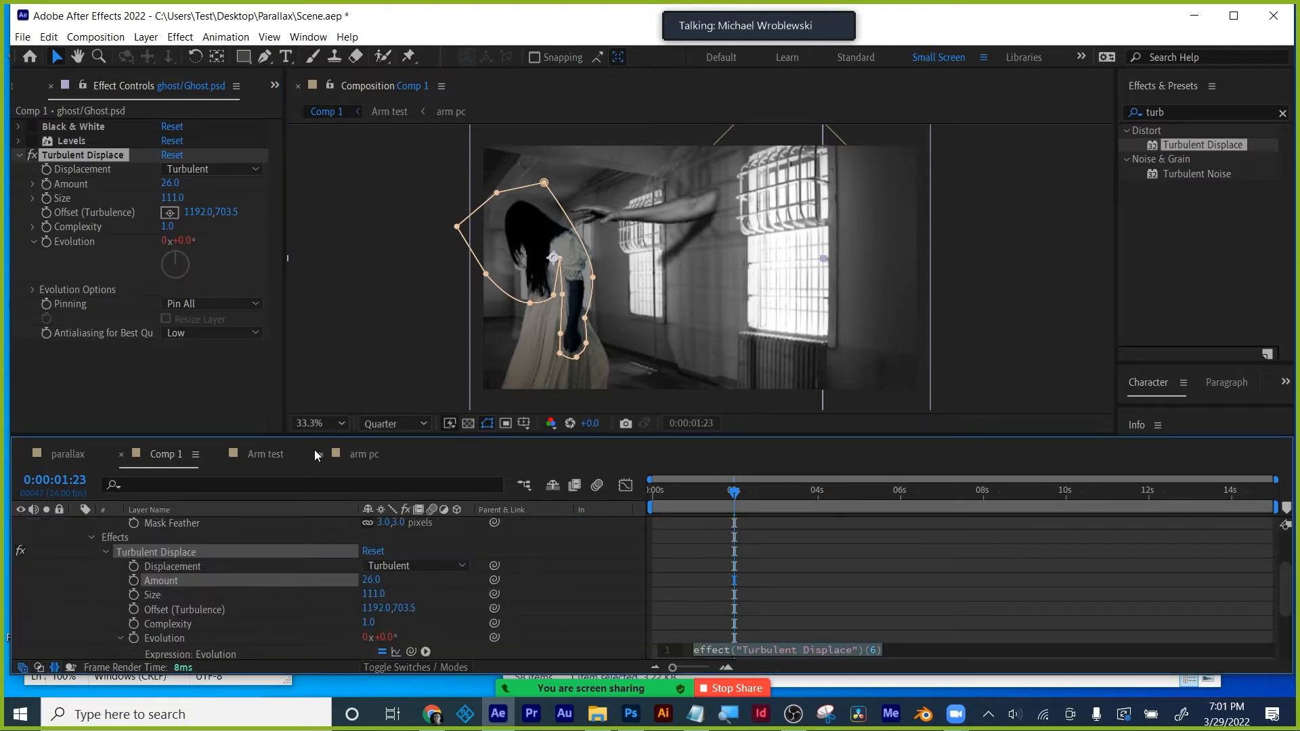
text(time)
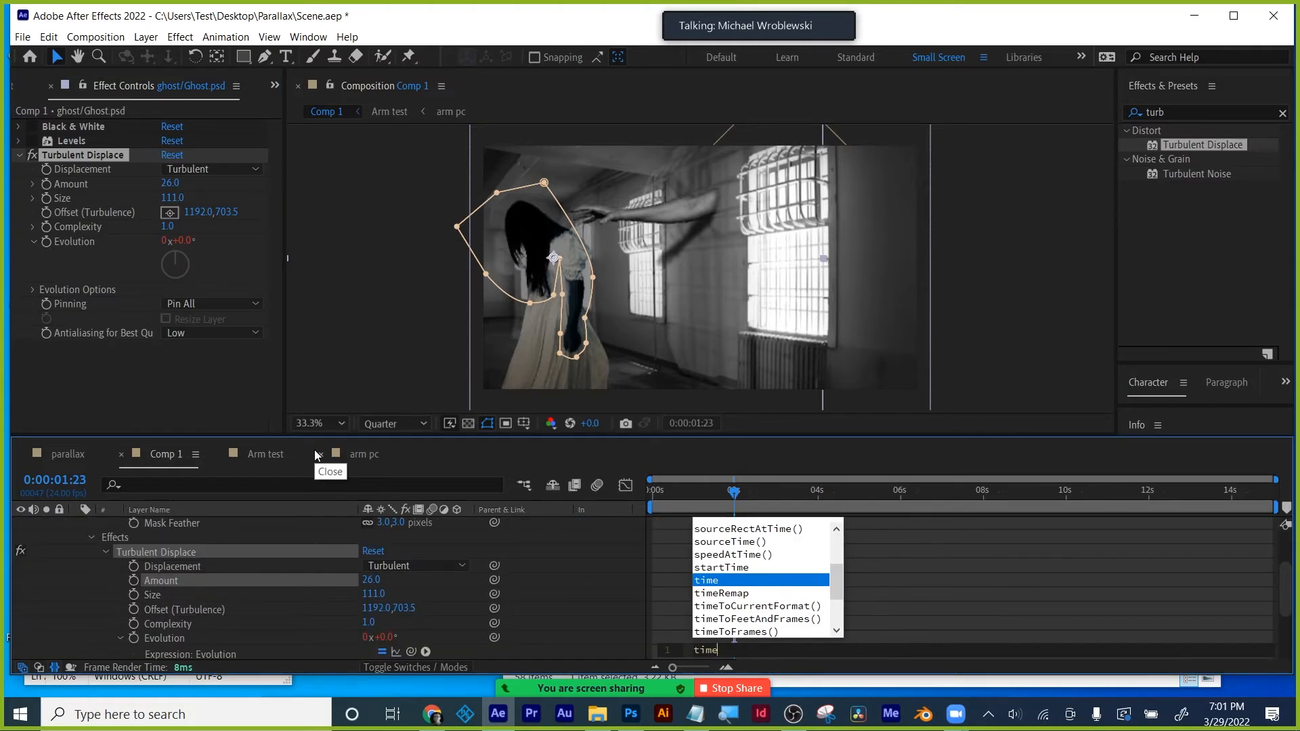
text(*)
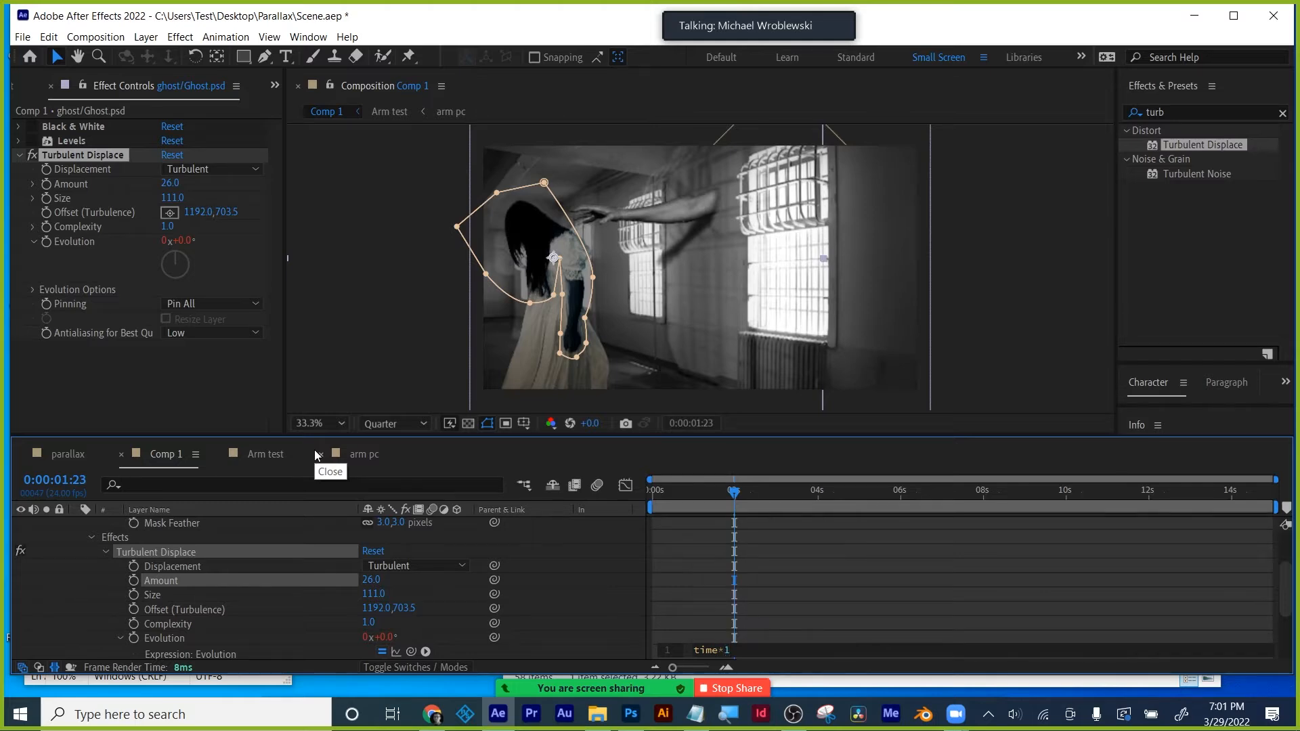
click(875, 579)
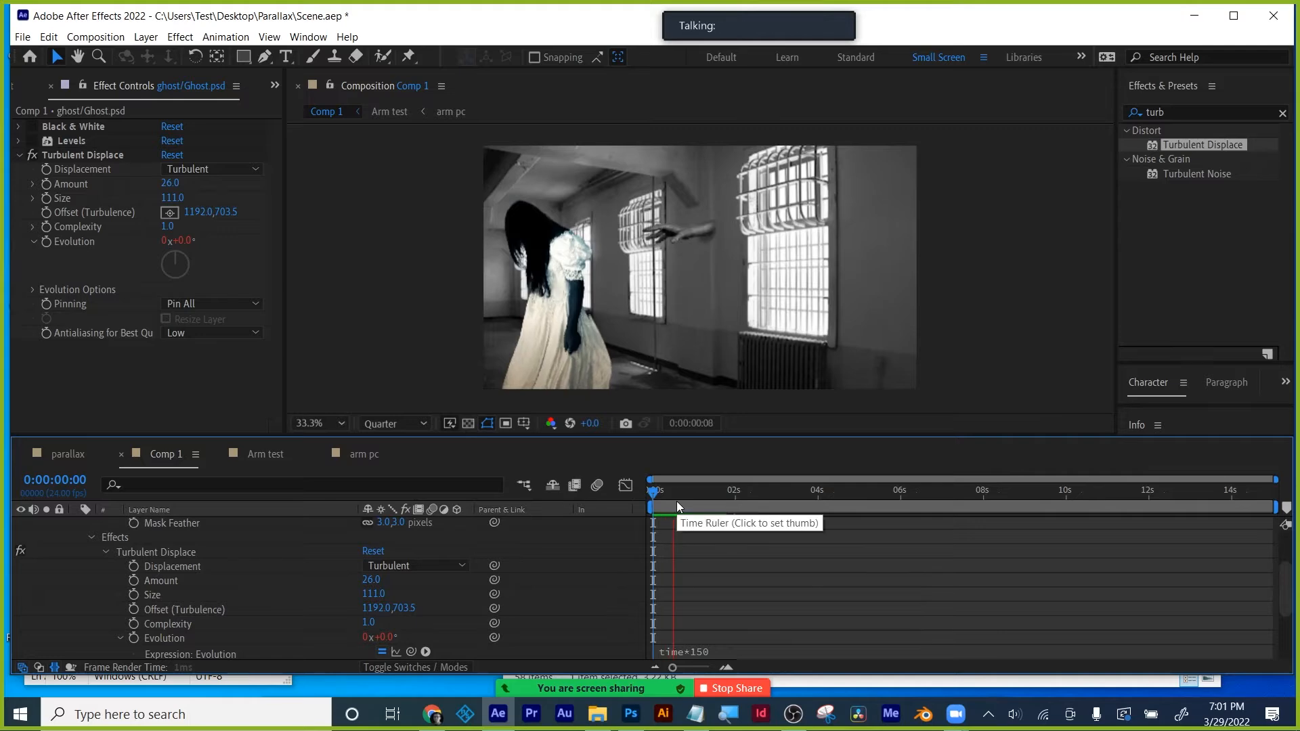
key(Home)
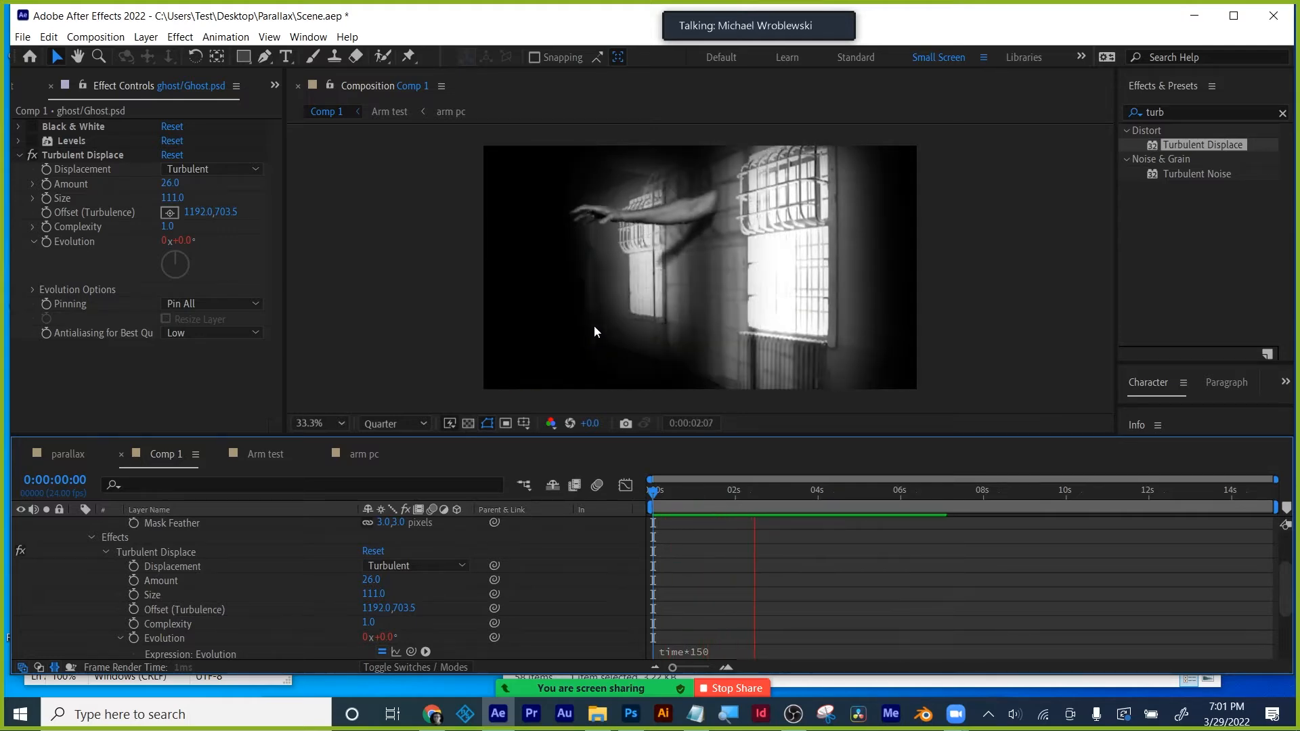
- Stop the preview, zoom in, and pull a Mask 1 vertex in around the ghost's hand
key(space)
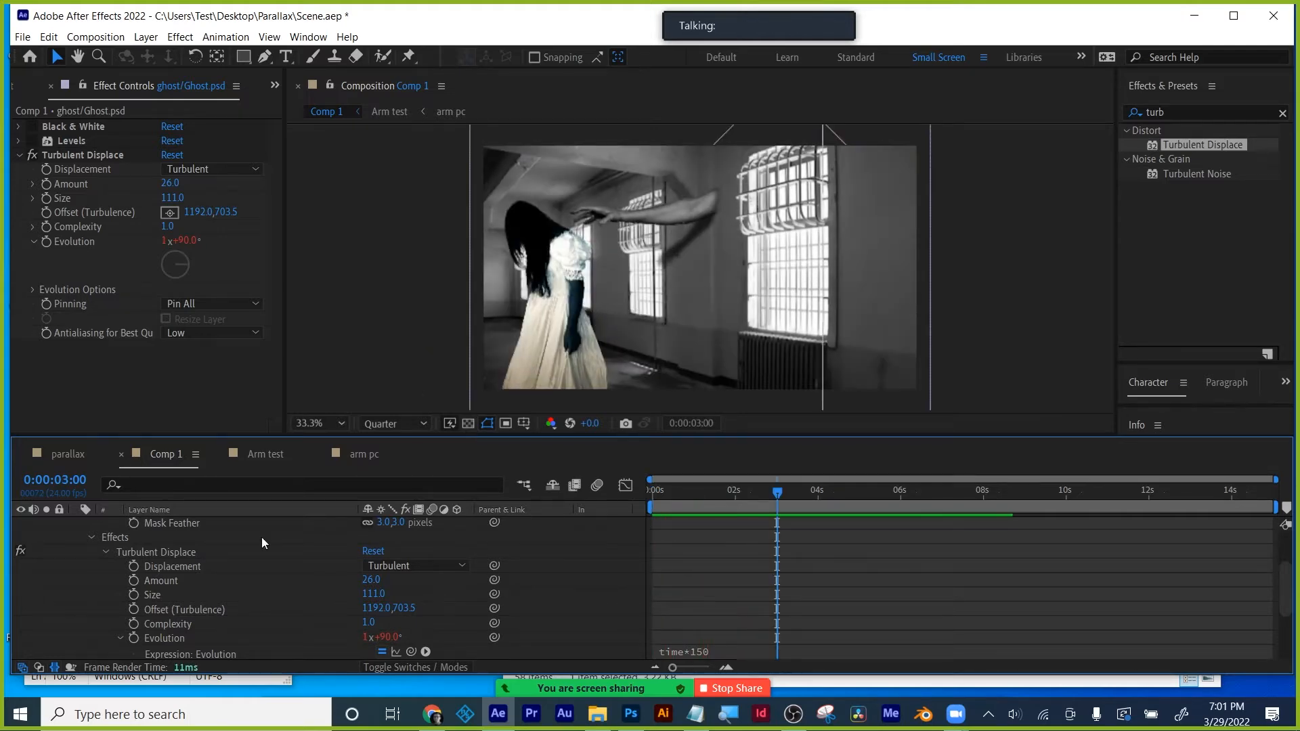
scroll(161, 578, up, 1)
scroll(161, 578, up, 1)
click(168, 563)
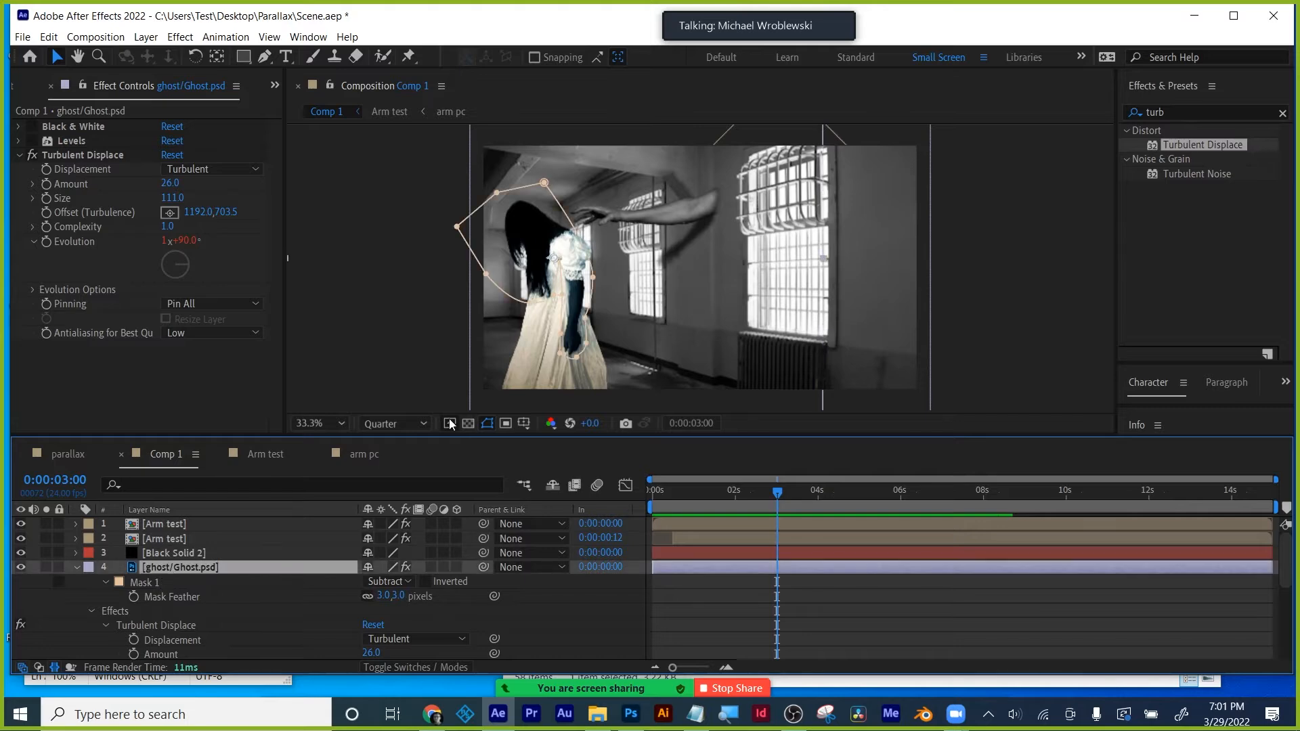
scroll(581, 345, up, 3)
click(582, 253)
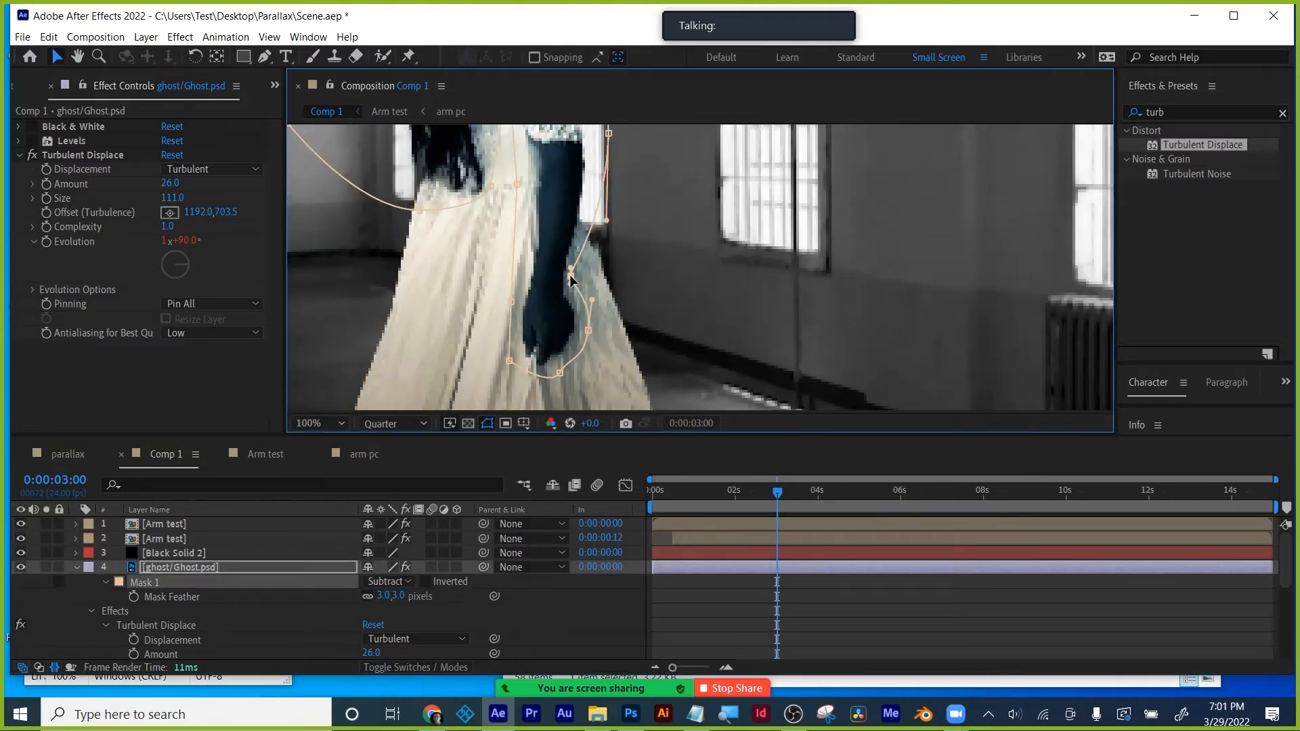
drag(587, 329, 575, 335)
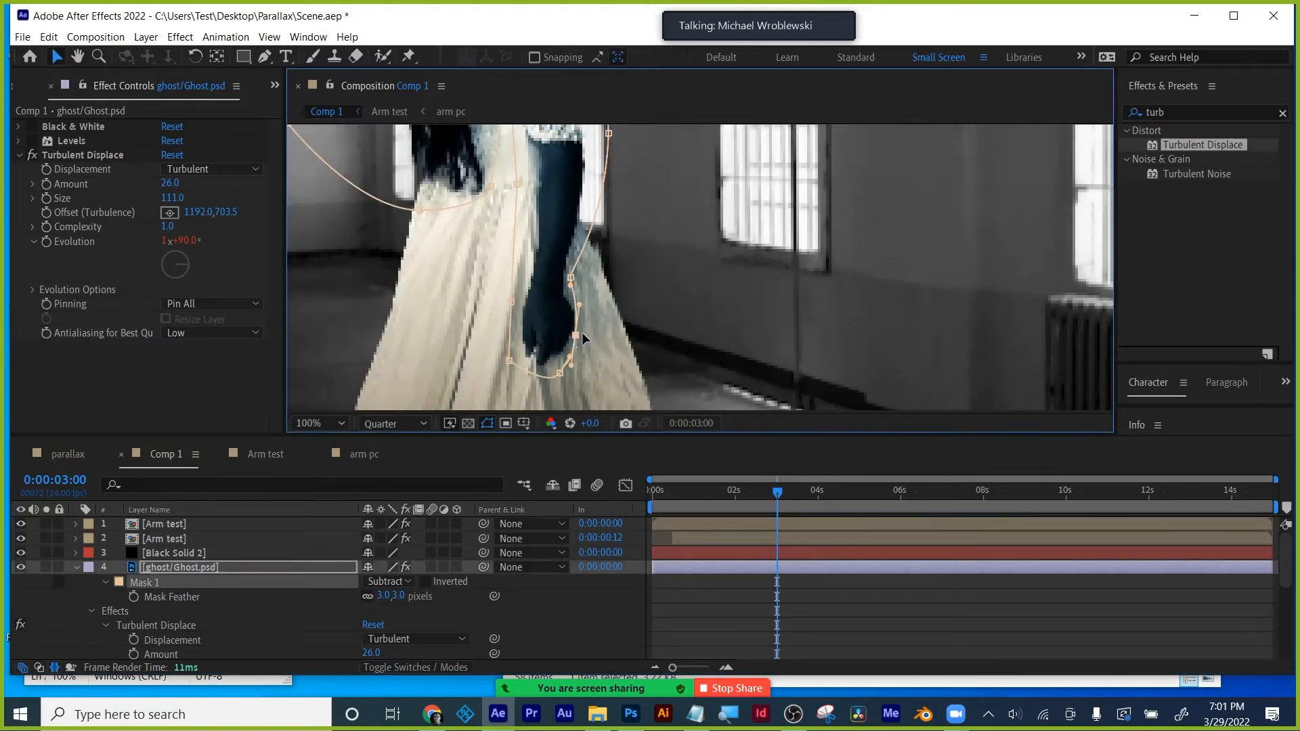
- Set the viewer to Fit and scrub the timeline to review the animated Evolution distortion
drag(642, 206, 640, 334)
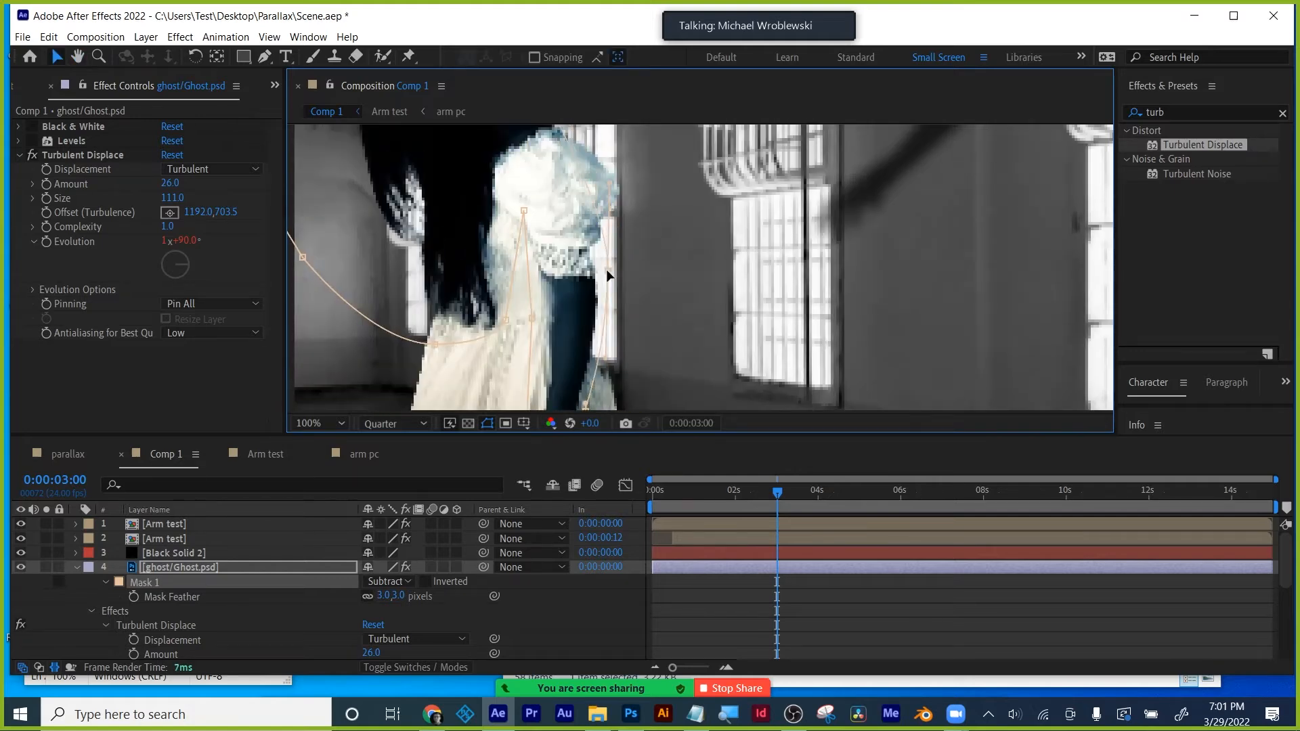
scroll(677, 278, down, 2)
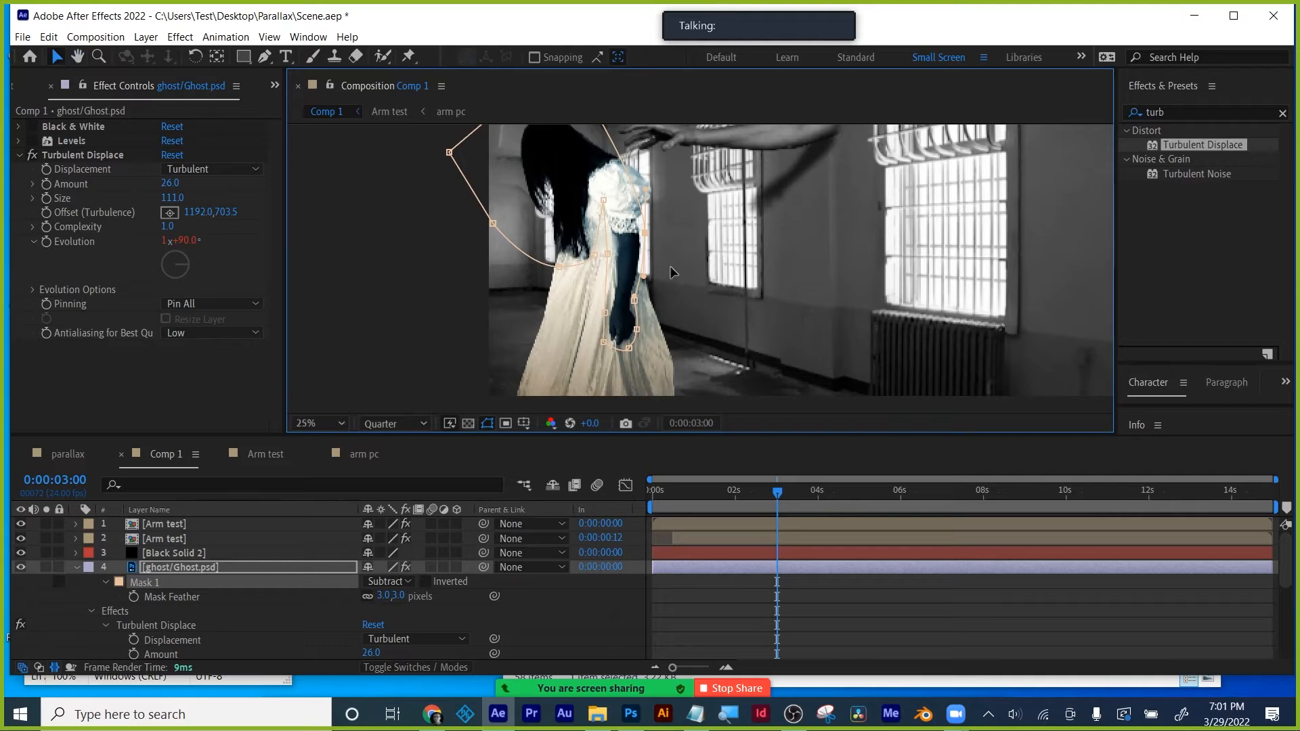
scroll(678, 277, down, 2)
scroll(678, 277, up, 2)
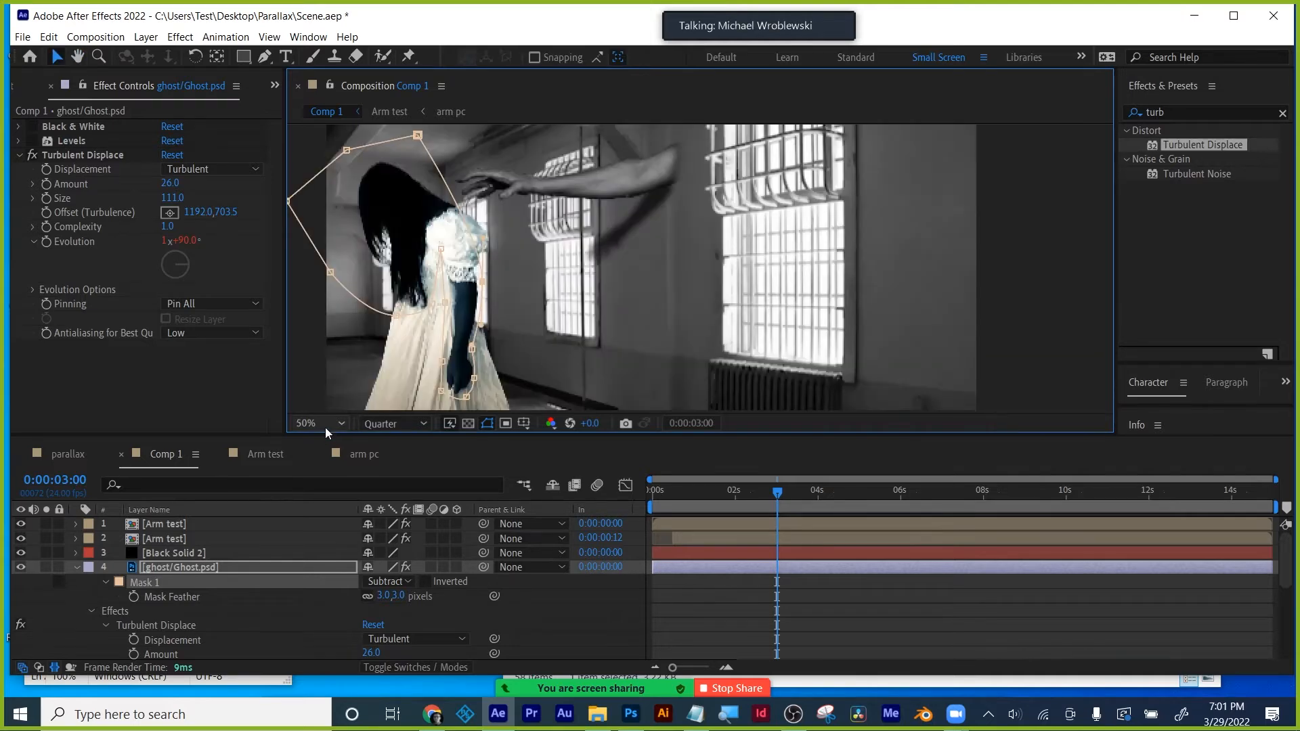
click(324, 425)
click(331, 127)
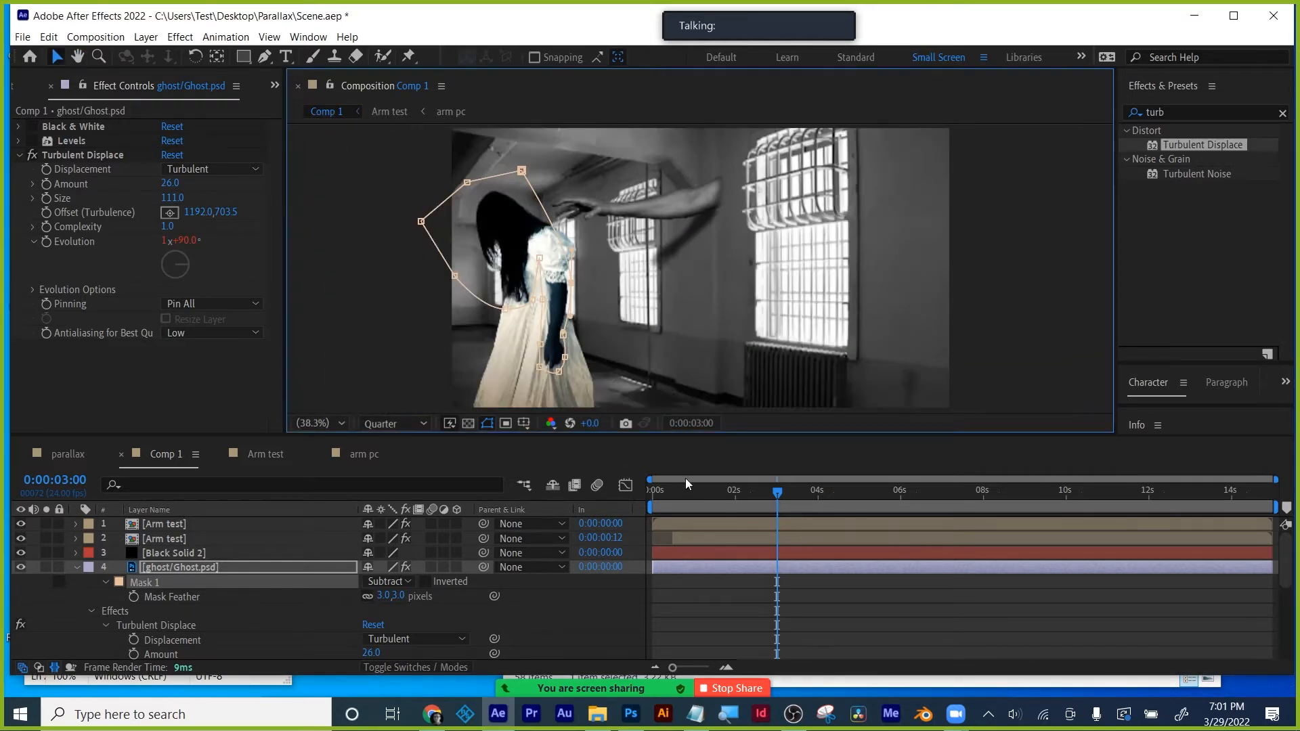
drag(653, 494, 920, 494)
click(787, 596)
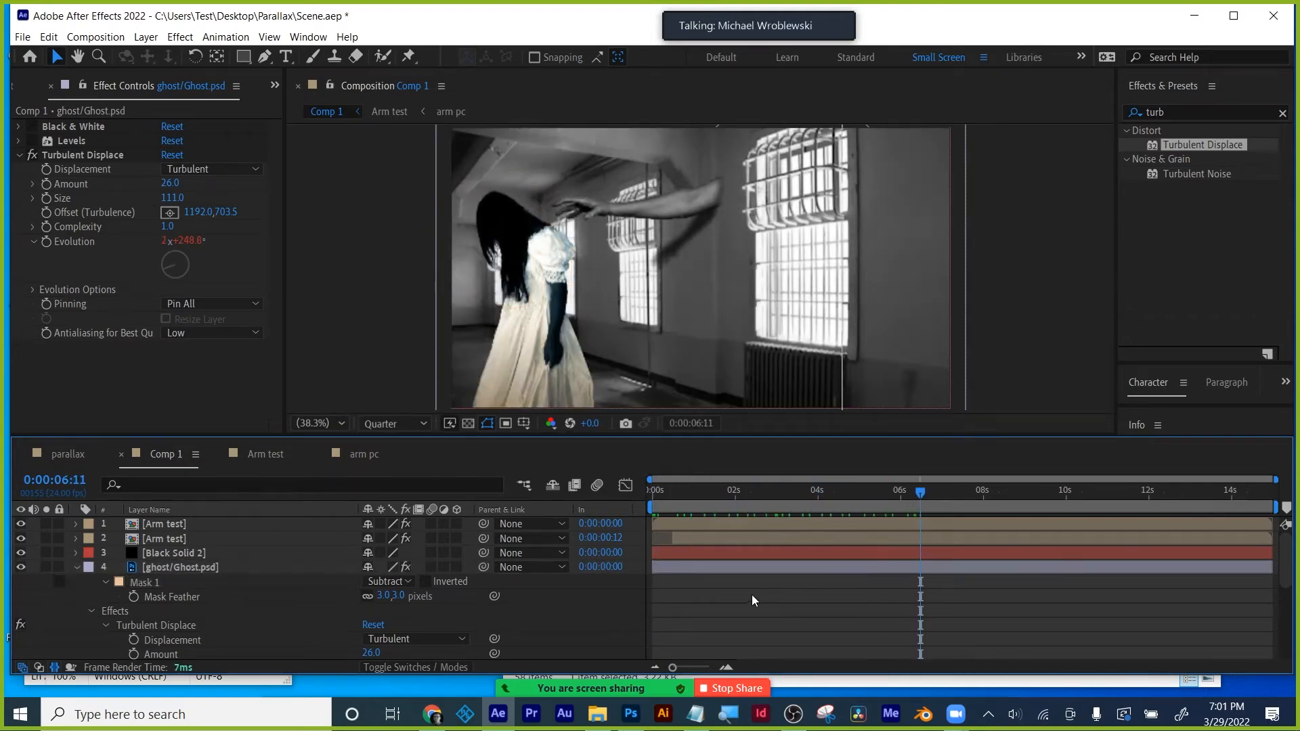
drag(716, 494, 814, 497)
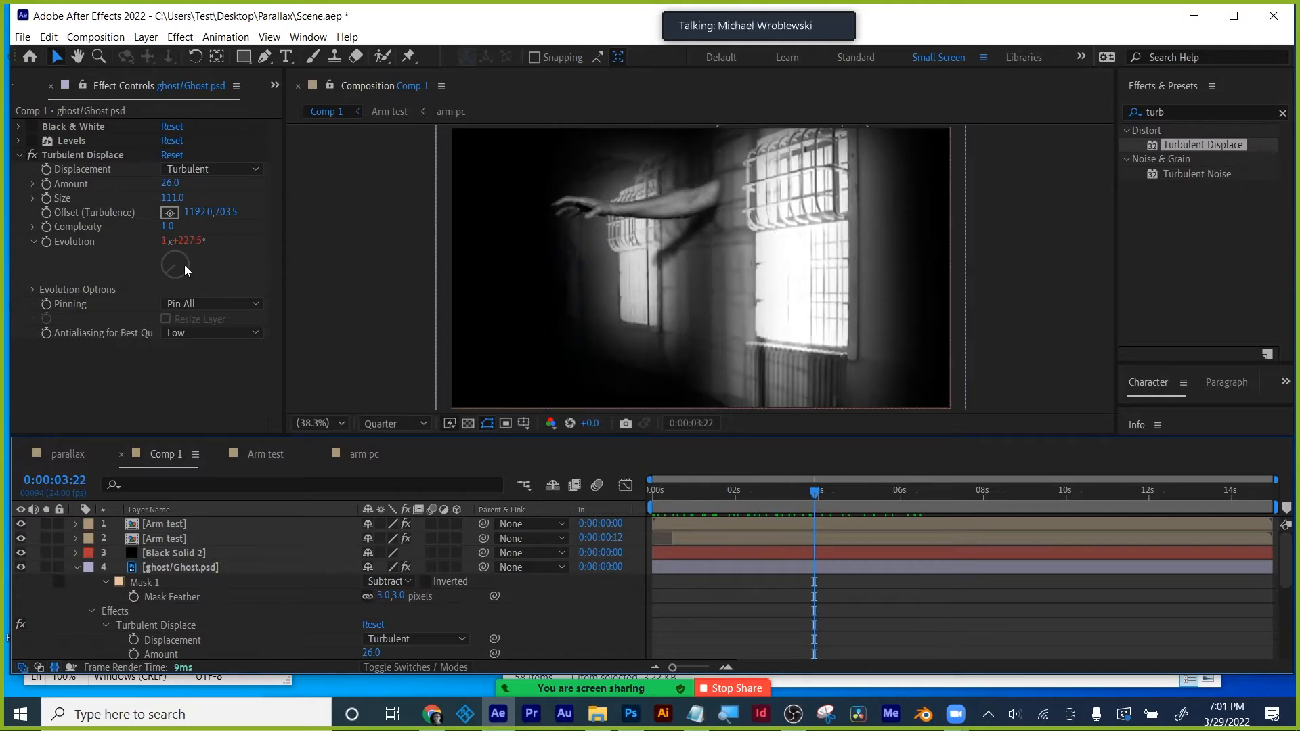
- Nudge the turbulence Offset, try Complexity 3.0, and play back from near the start
drag(197, 216, 186, 215)
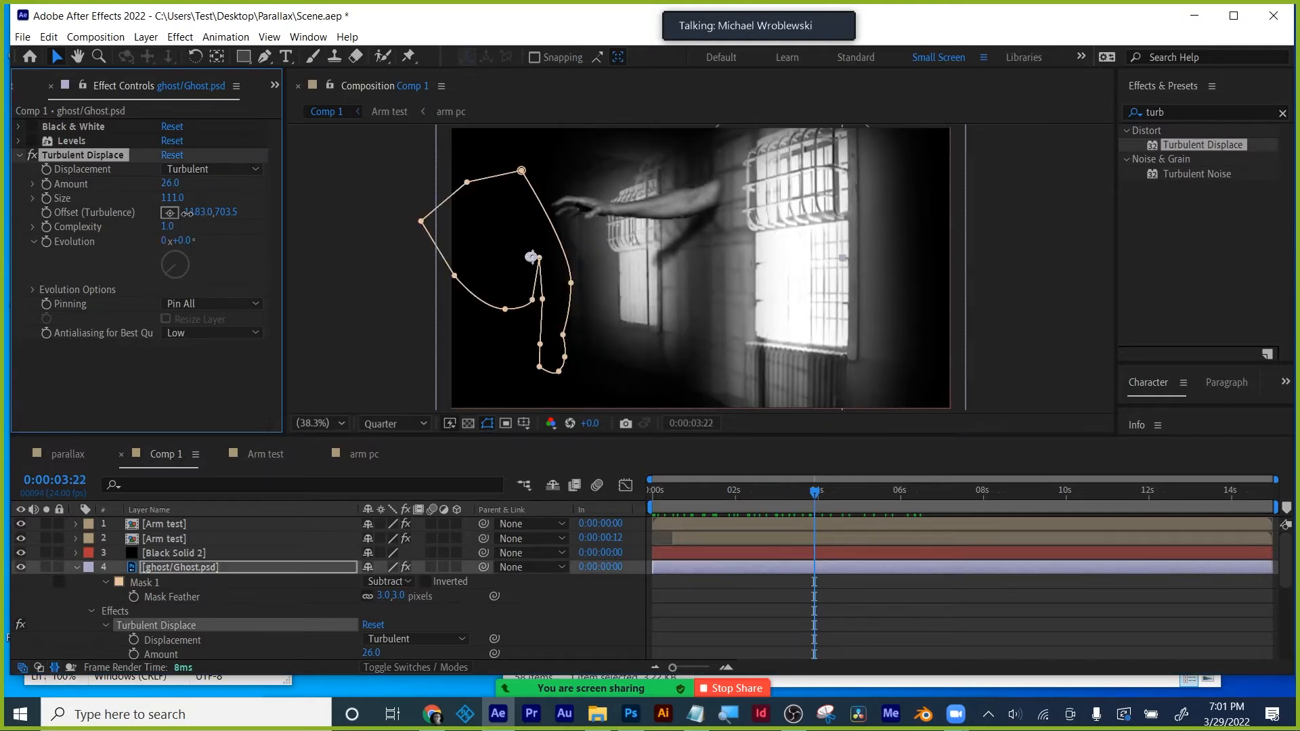
mouse_move(715, 482)
mouse_down()
mouse_move(685, 490)
mouse_move(714, 490)
mouse_up()
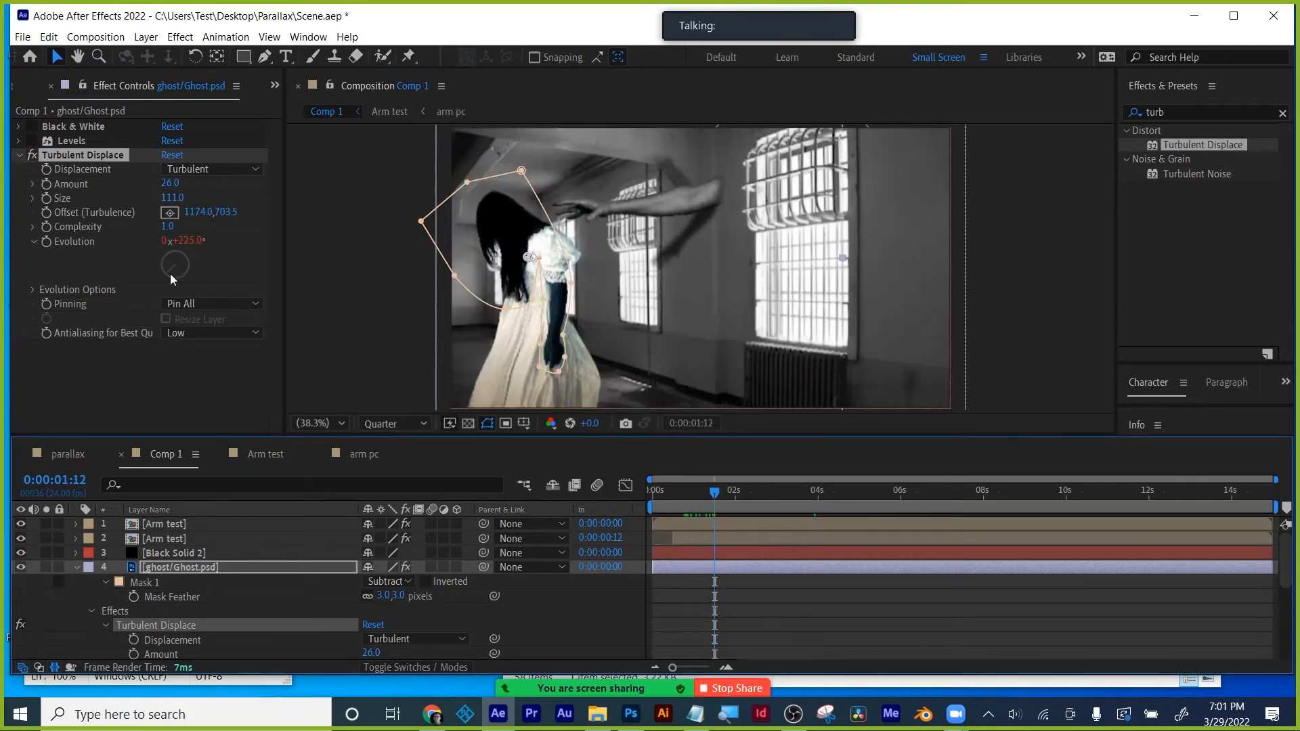
drag(184, 212, 320, 216)
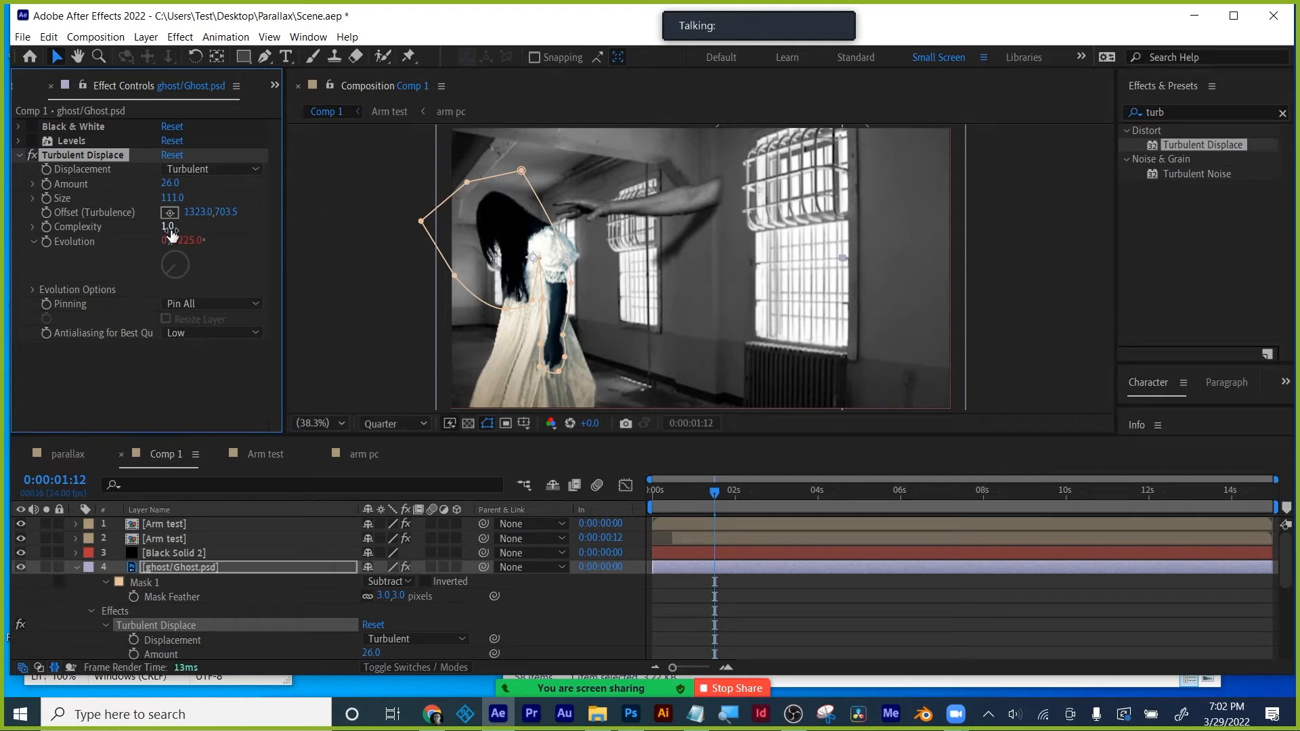
drag(170, 231, 226, 224)
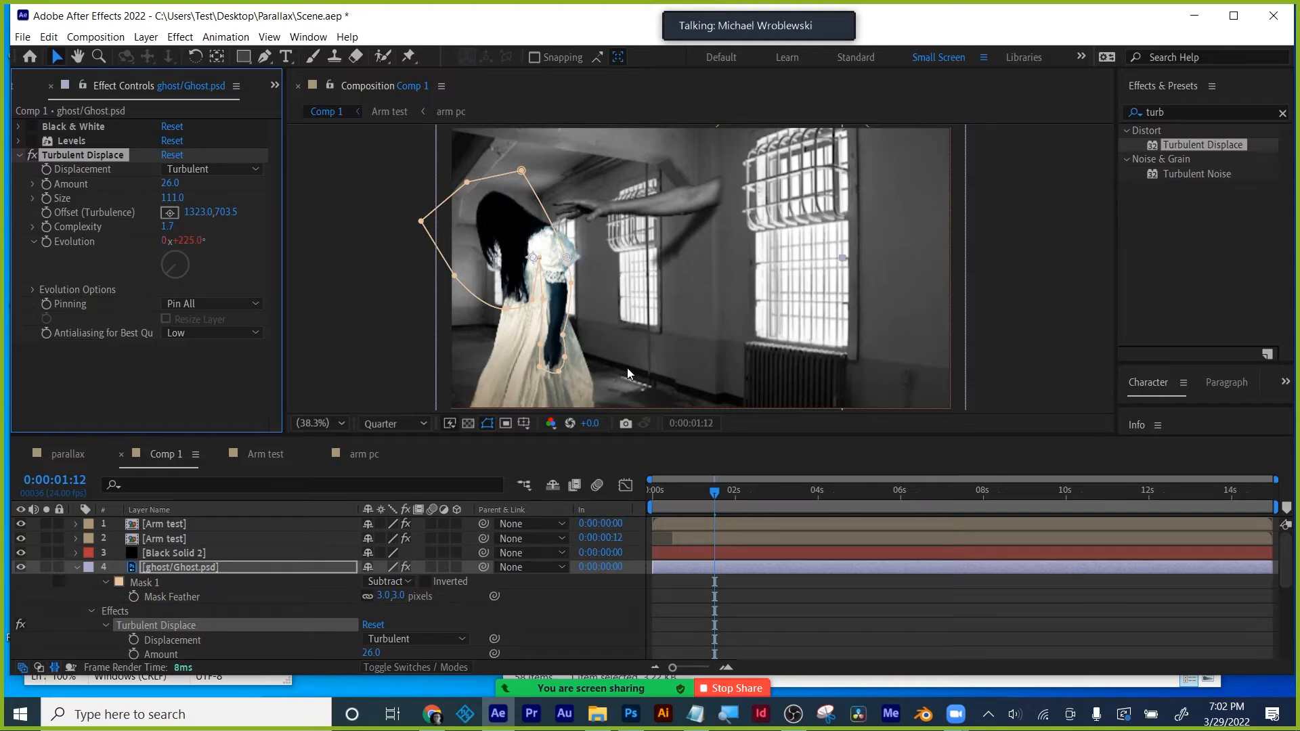
click(169, 228)
text(3)
click(195, 358)
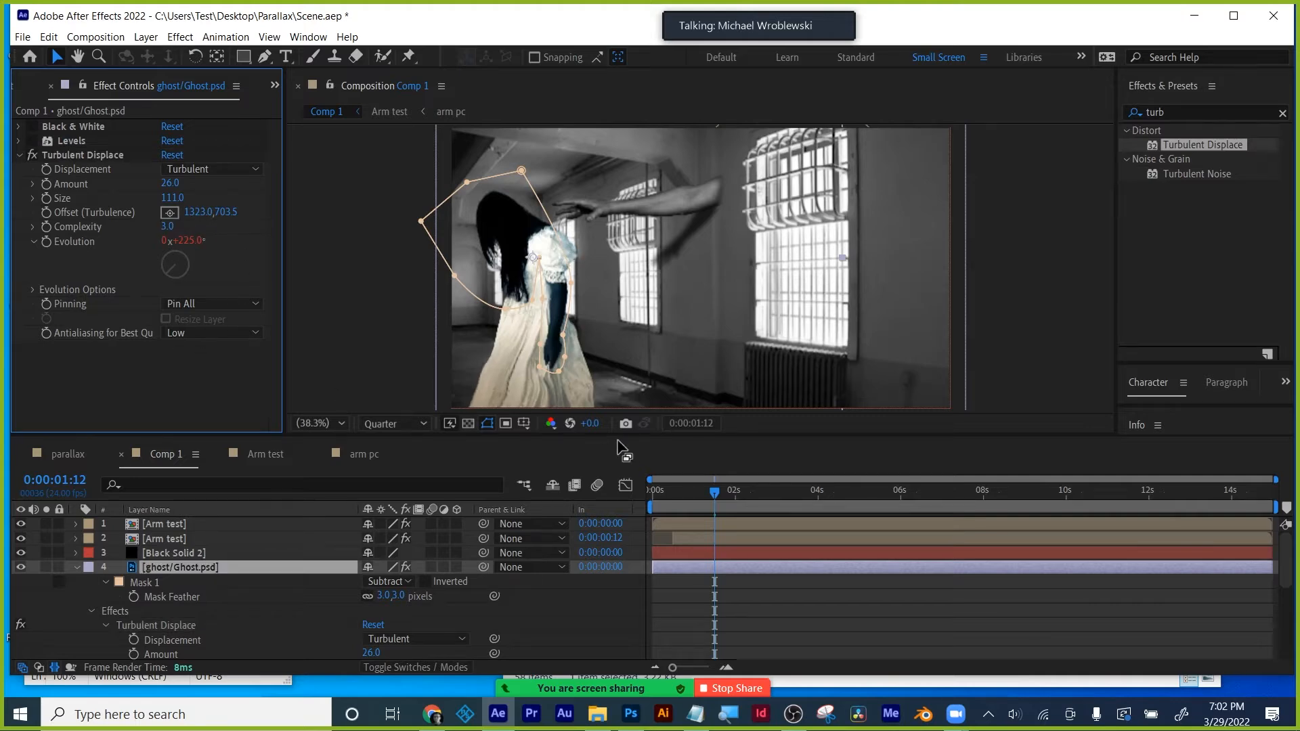
click(663, 495)
key(space)
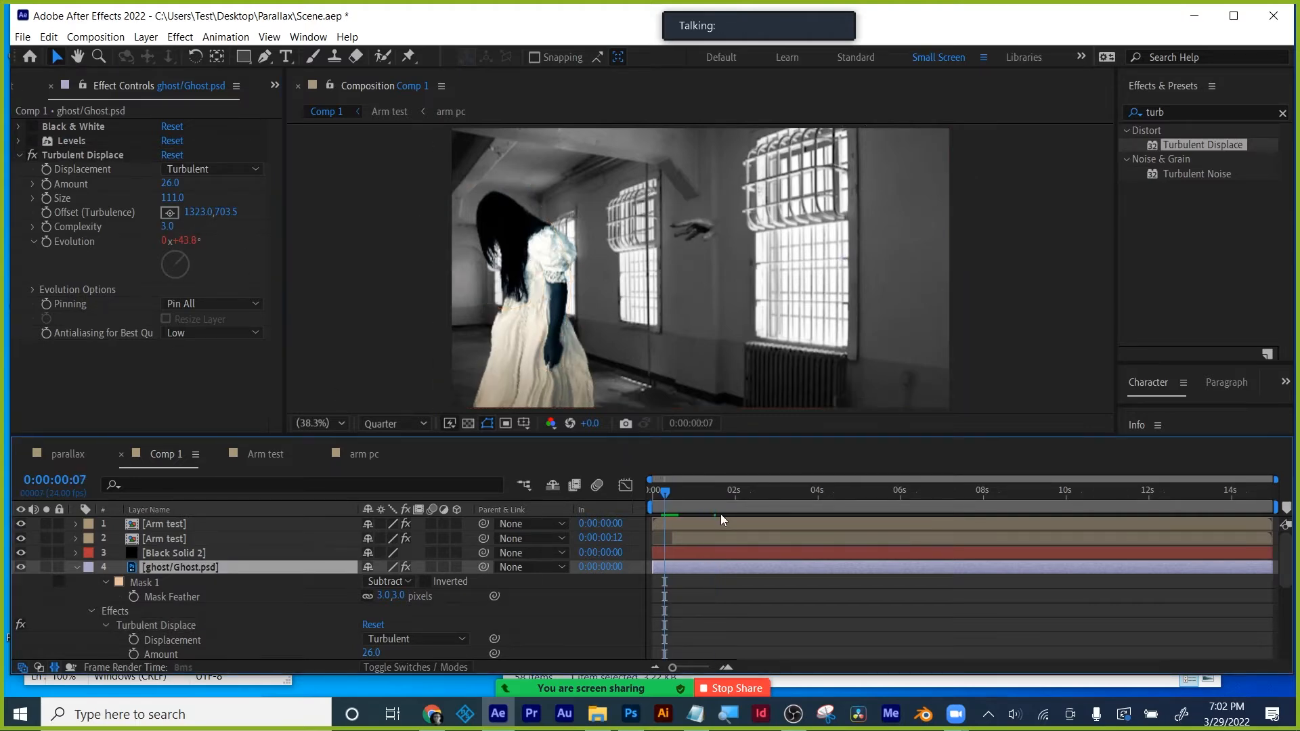
- Set Turbulent Displace Complexity to 1.4, deselect the ghost, and scrub to about three seconds
click(168, 227)
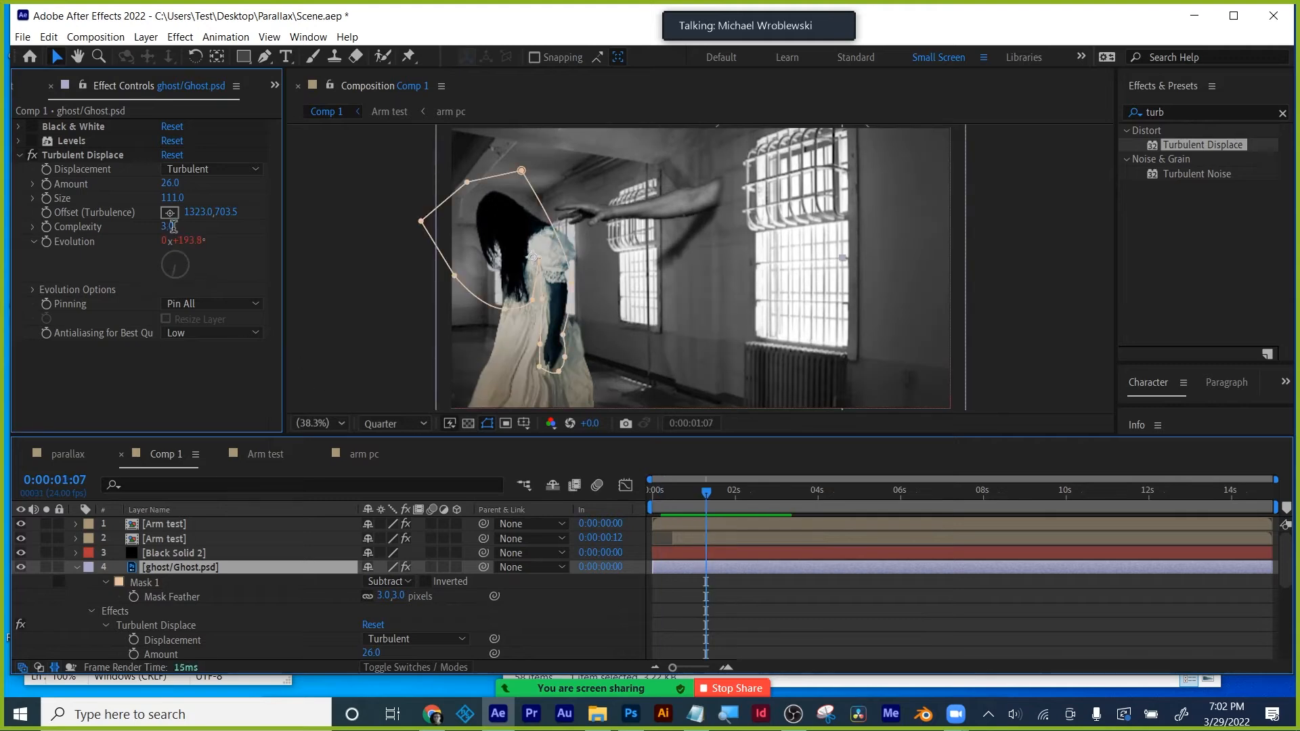
text(1.4)
key(Return)
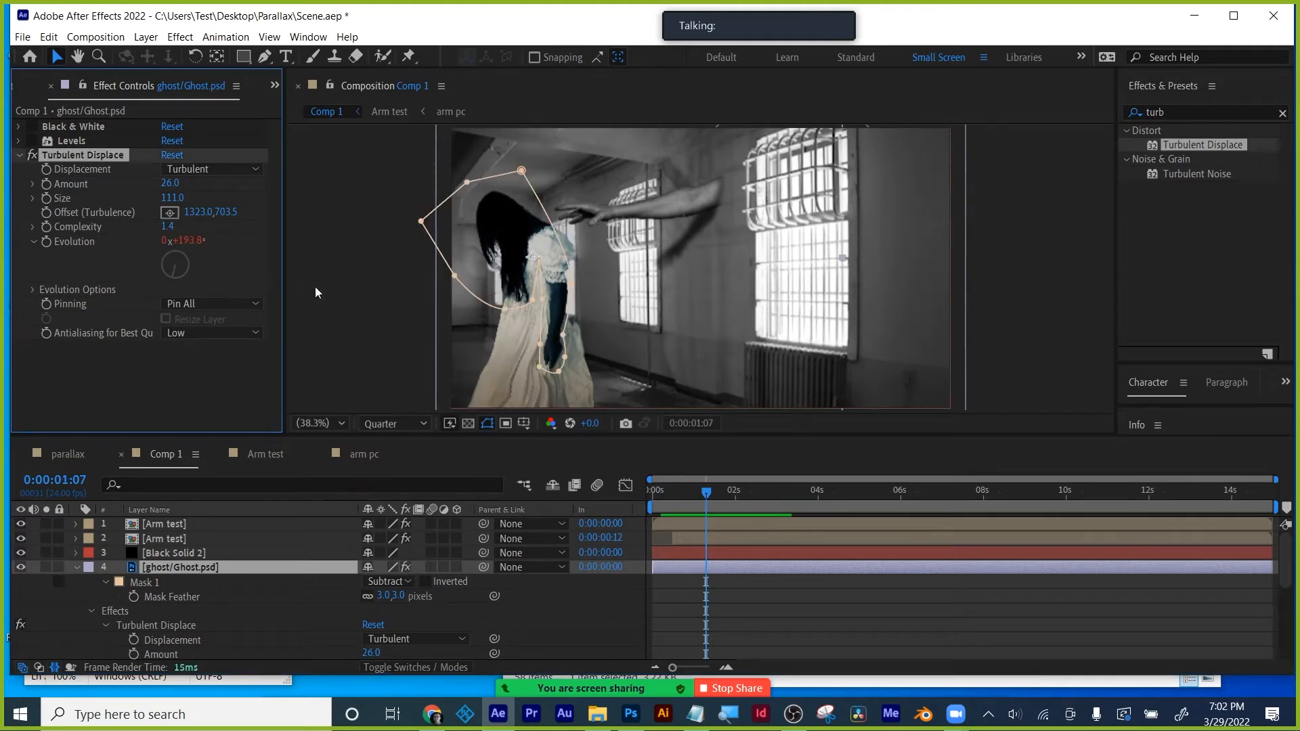
click(794, 607)
drag(705, 498, 845, 494)
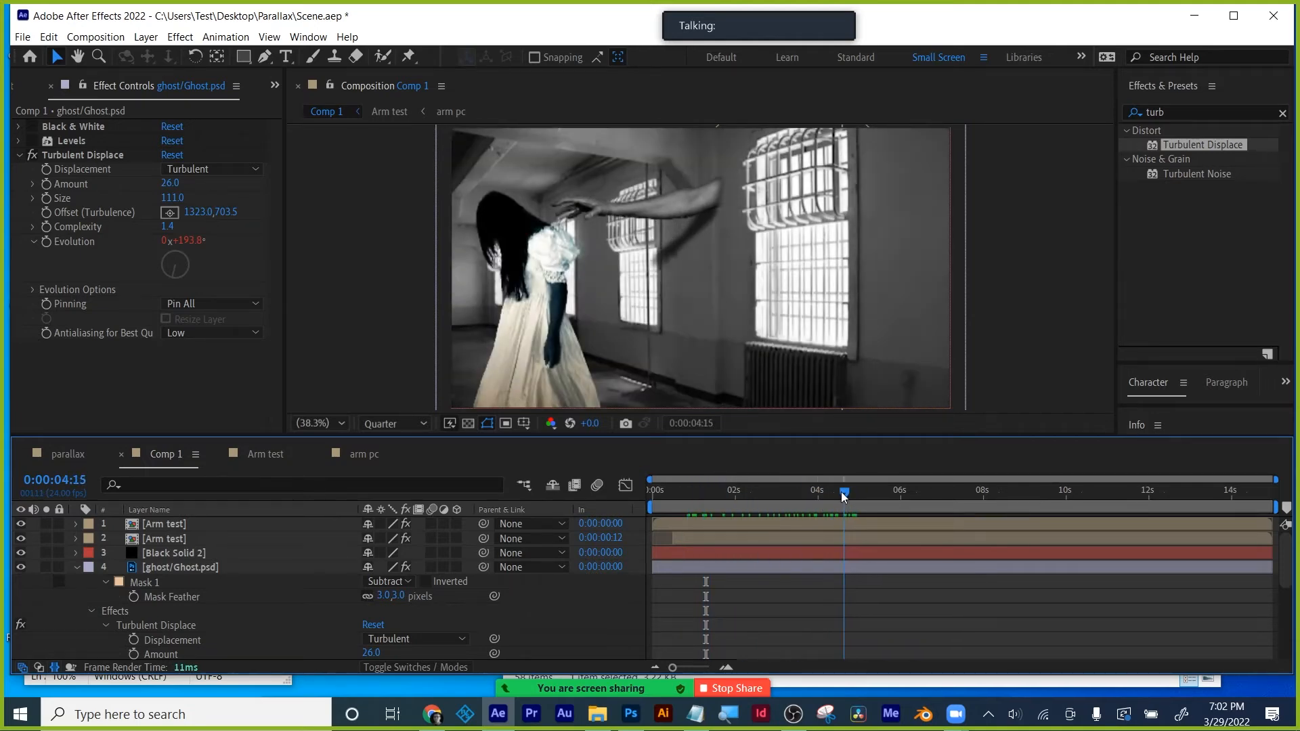
- Move the mask's top, right and inner vertices, then preview from near the start
click(194, 569)
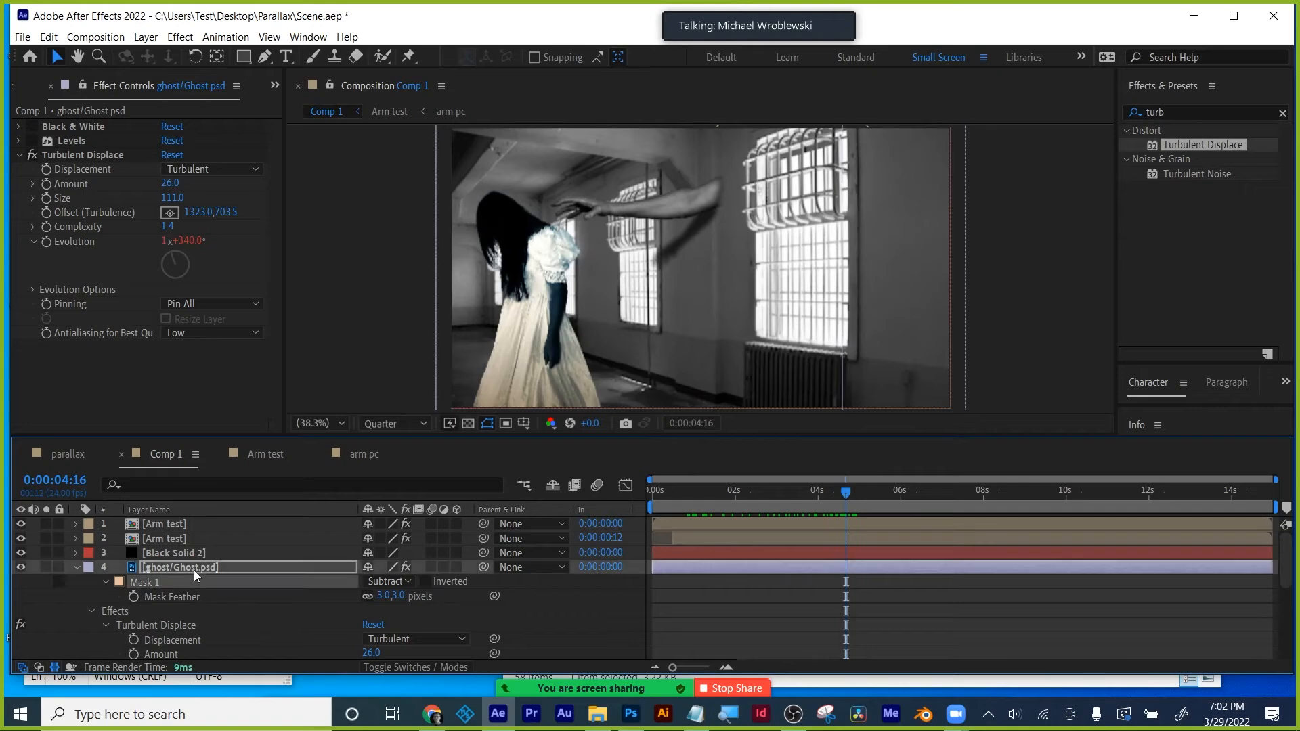
drag(521, 171, 597, 157)
drag(571, 283, 628, 211)
drag(539, 258, 526, 304)
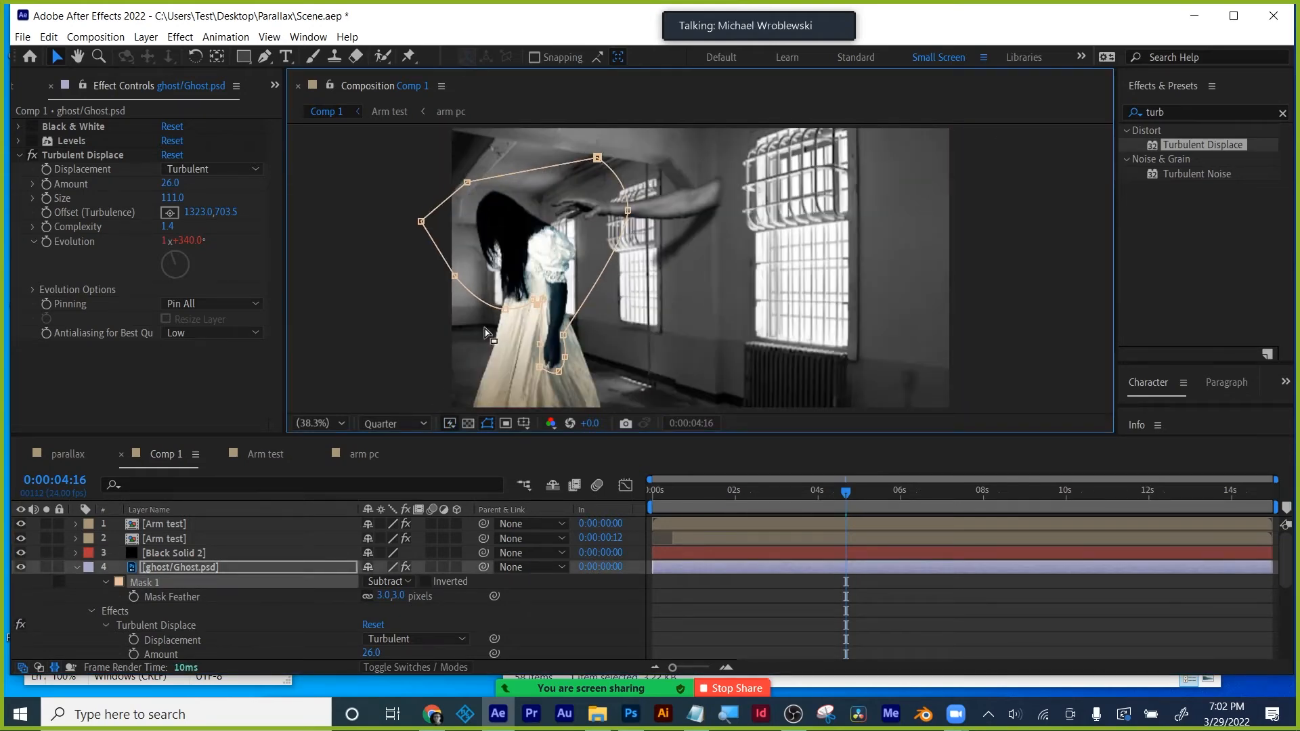
click(677, 584)
drag(712, 491, 691, 494)
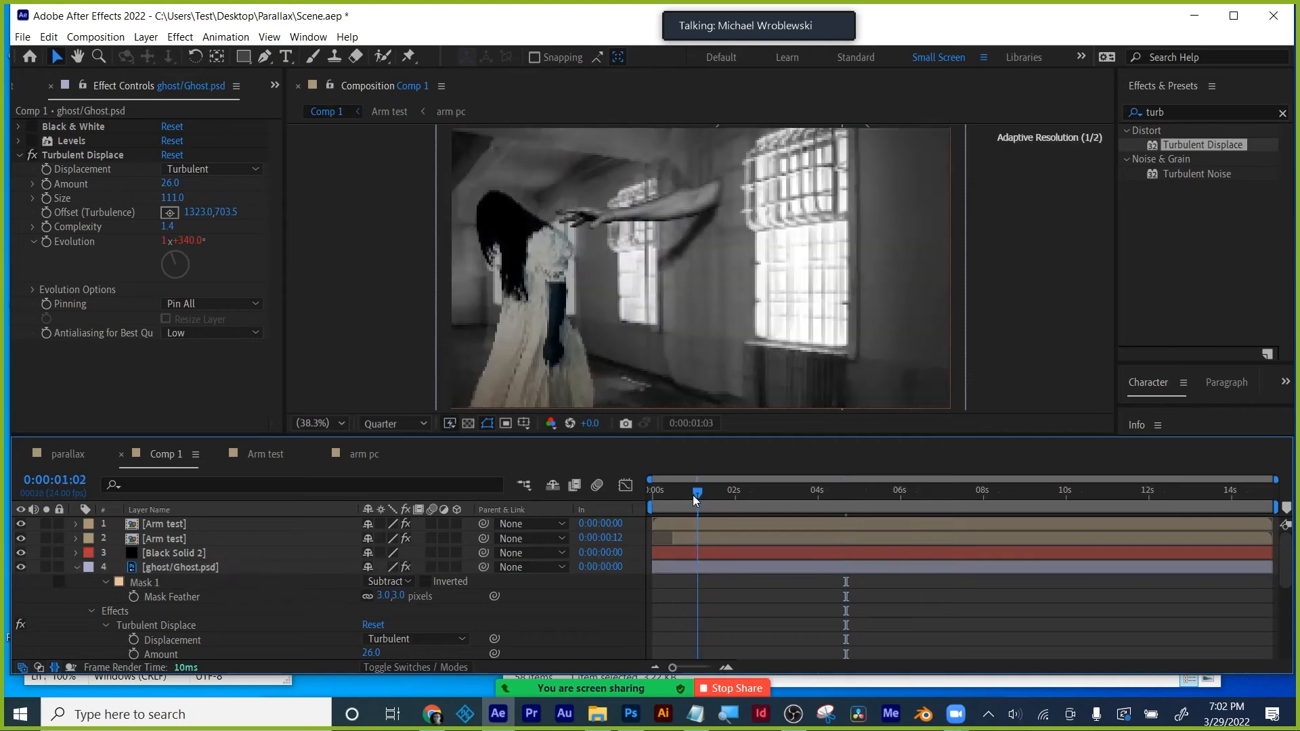
key(space)
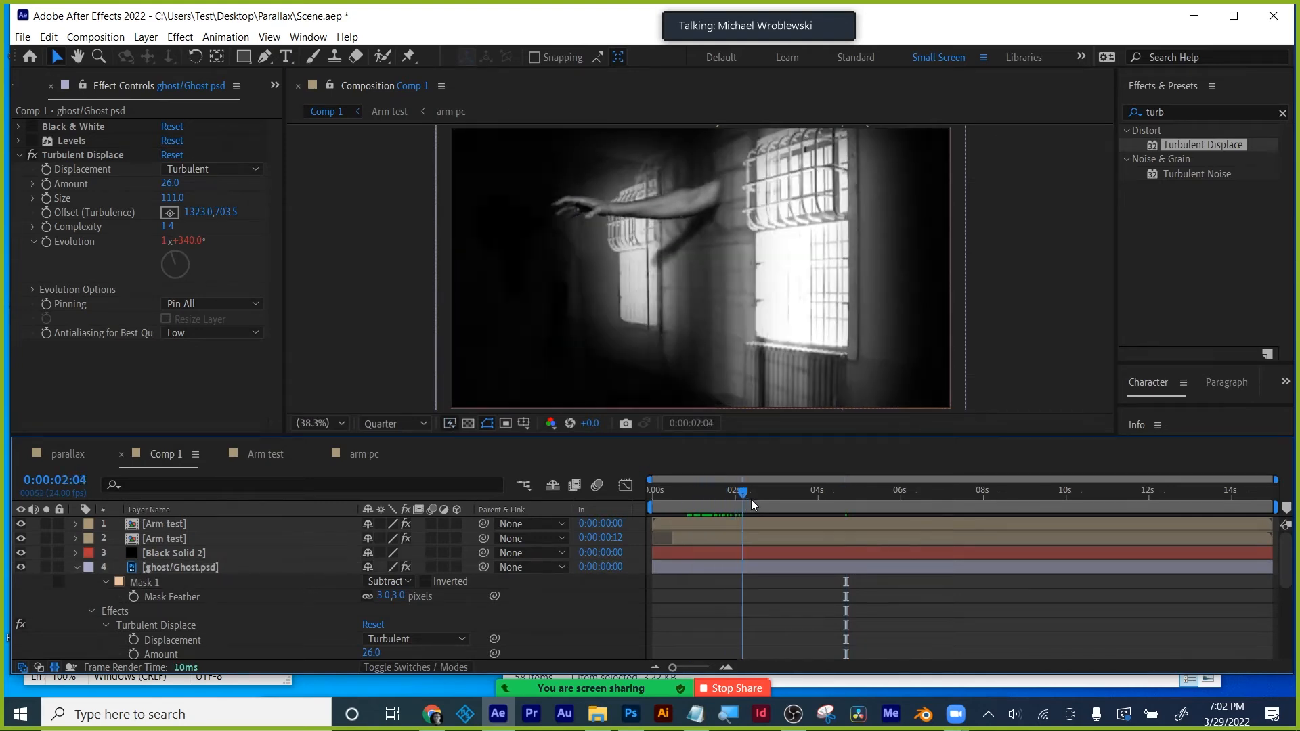
drag(729, 507, 688, 505)
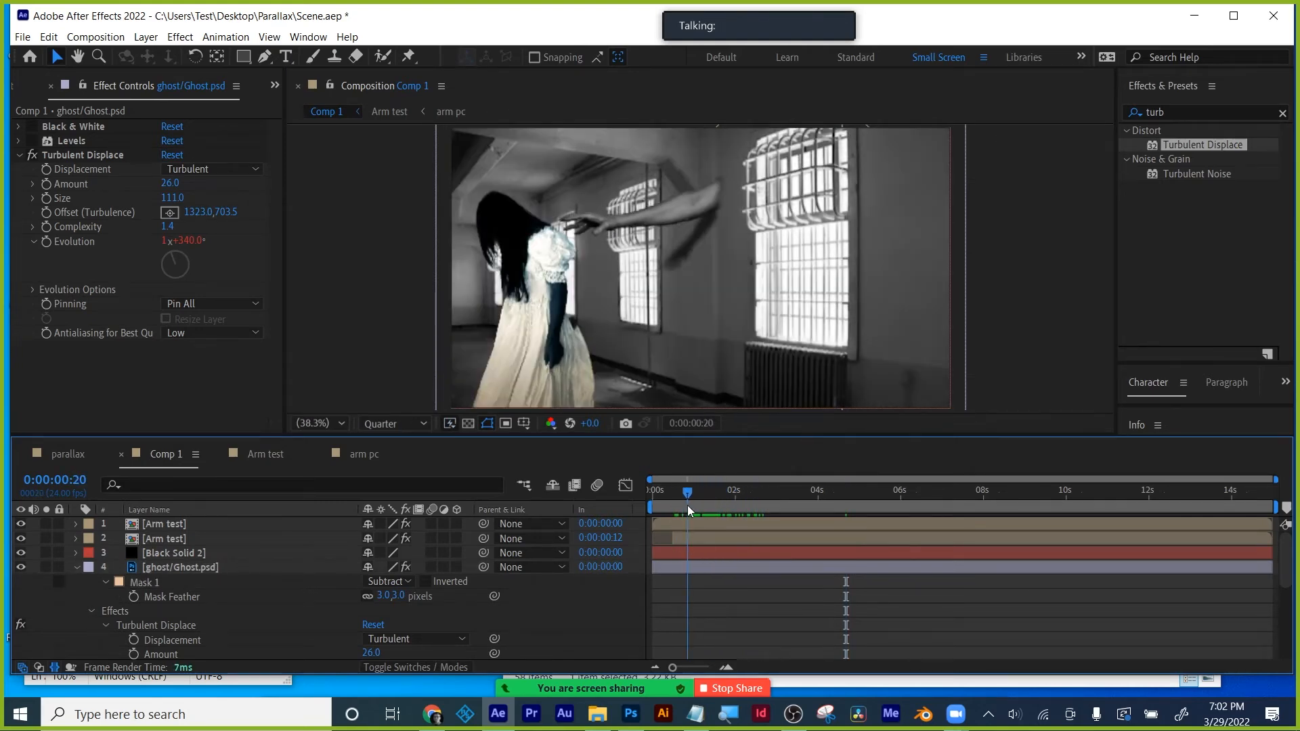
- Add a mask vertex near the ghost's lower arm with the Add Vertex Tool and preview
click(203, 565)
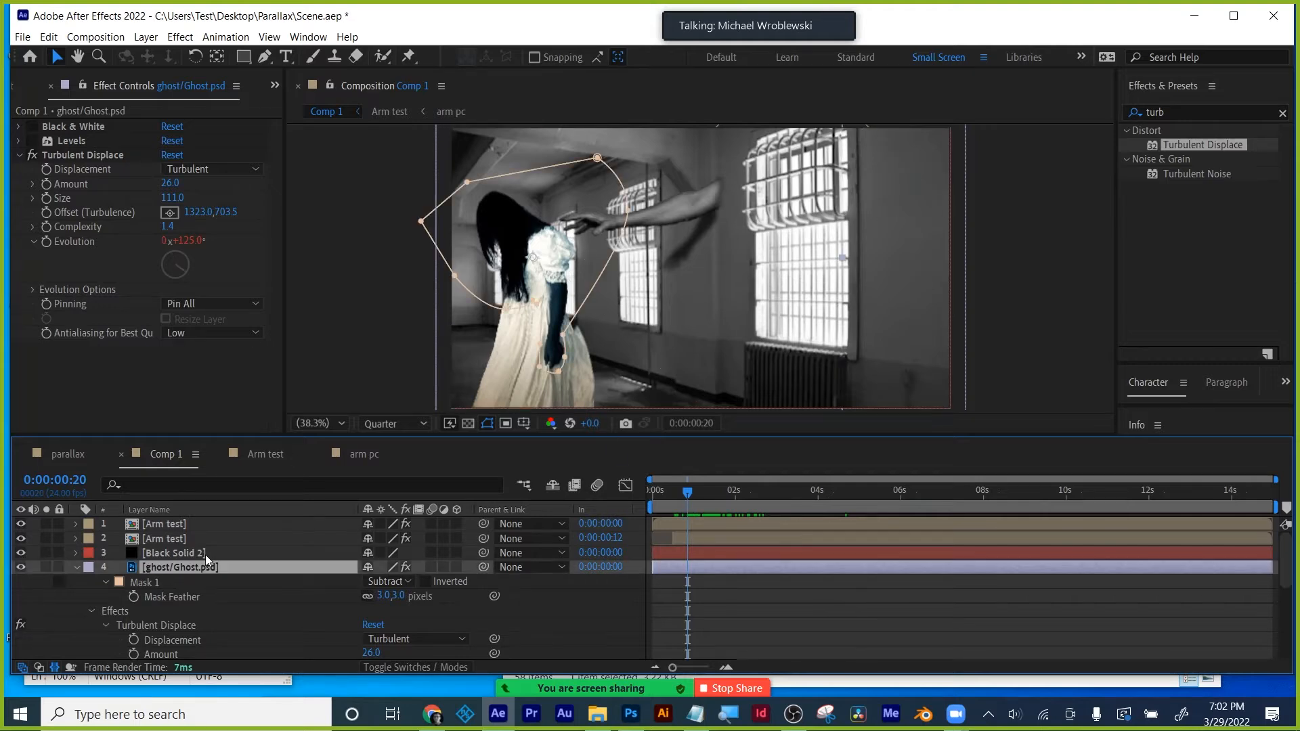
click(562, 338)
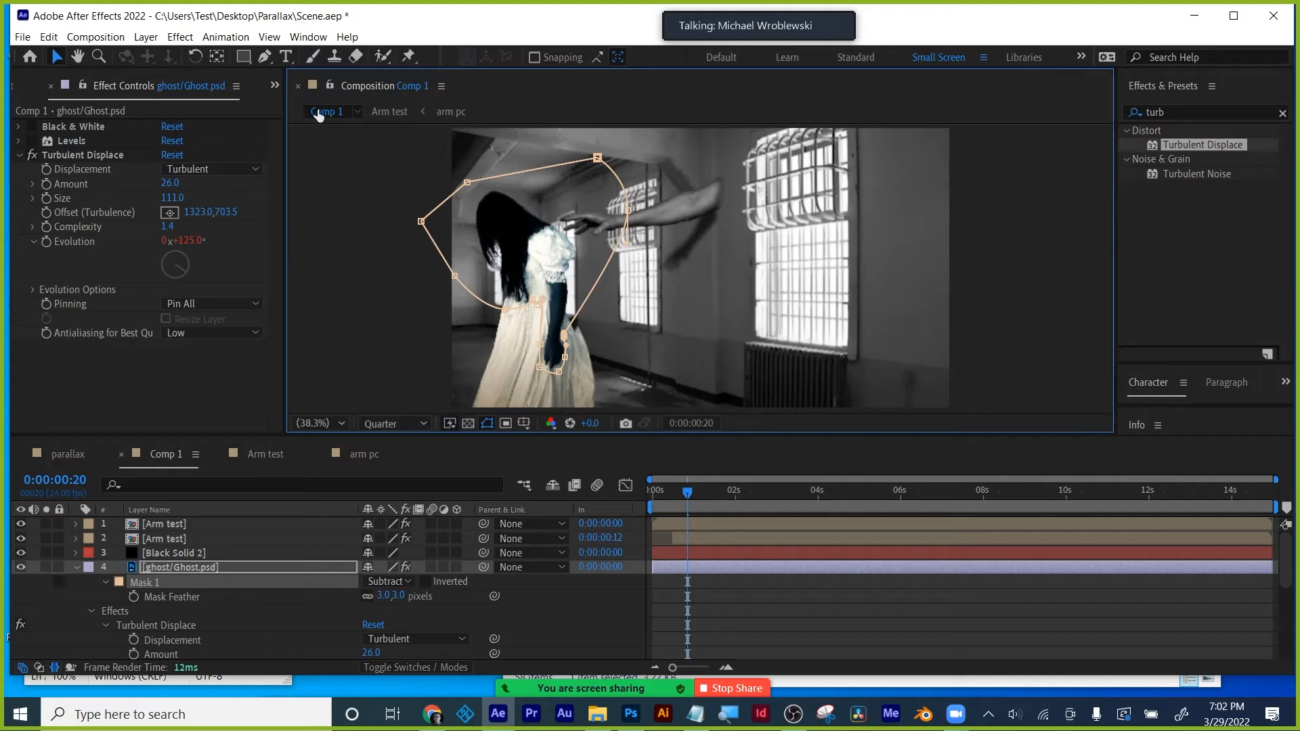
click(263, 58)
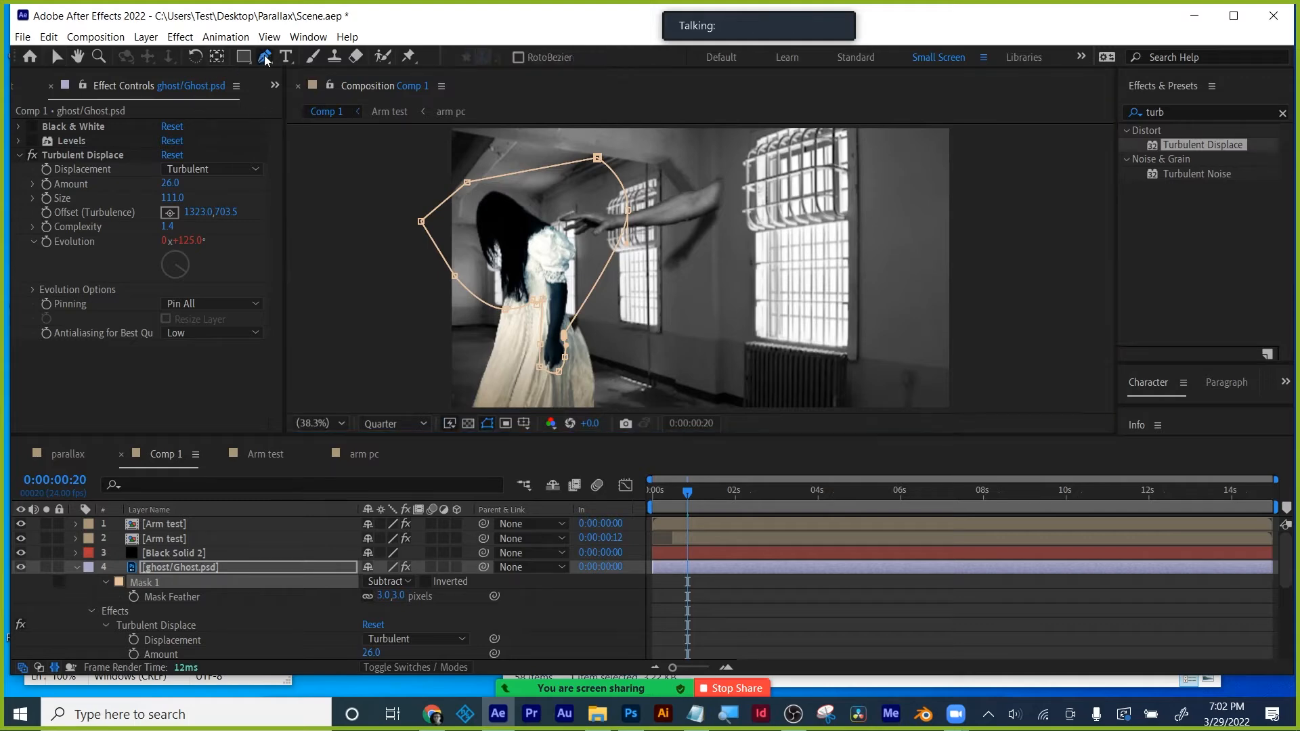
drag(263, 58, 284, 71)
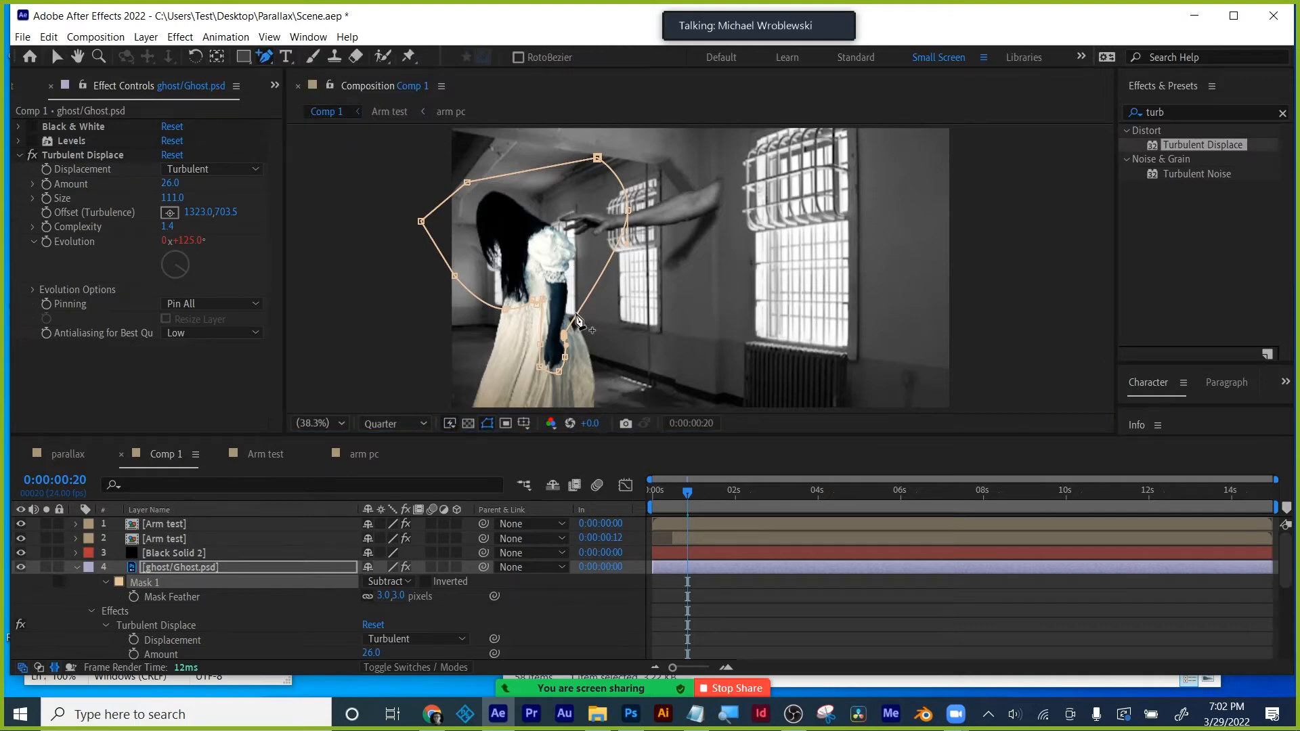
drag(576, 316, 549, 268)
key(v)
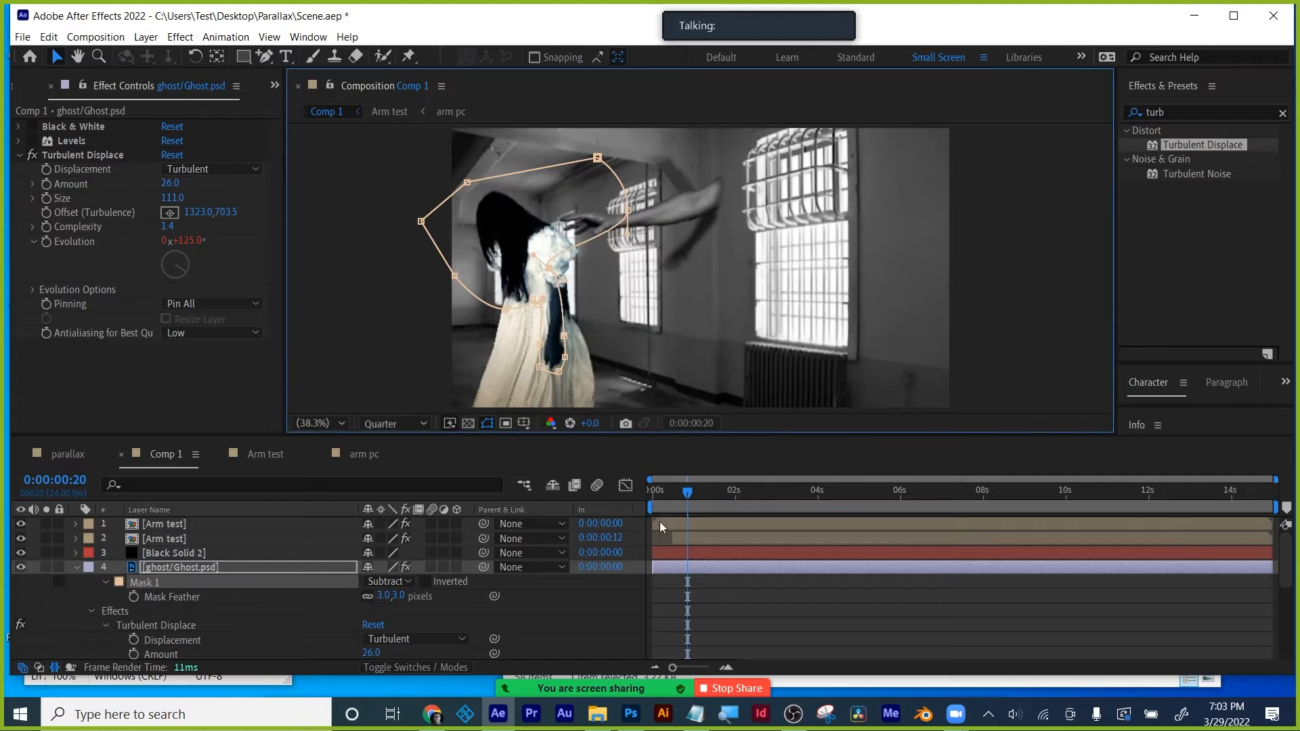
click(694, 591)
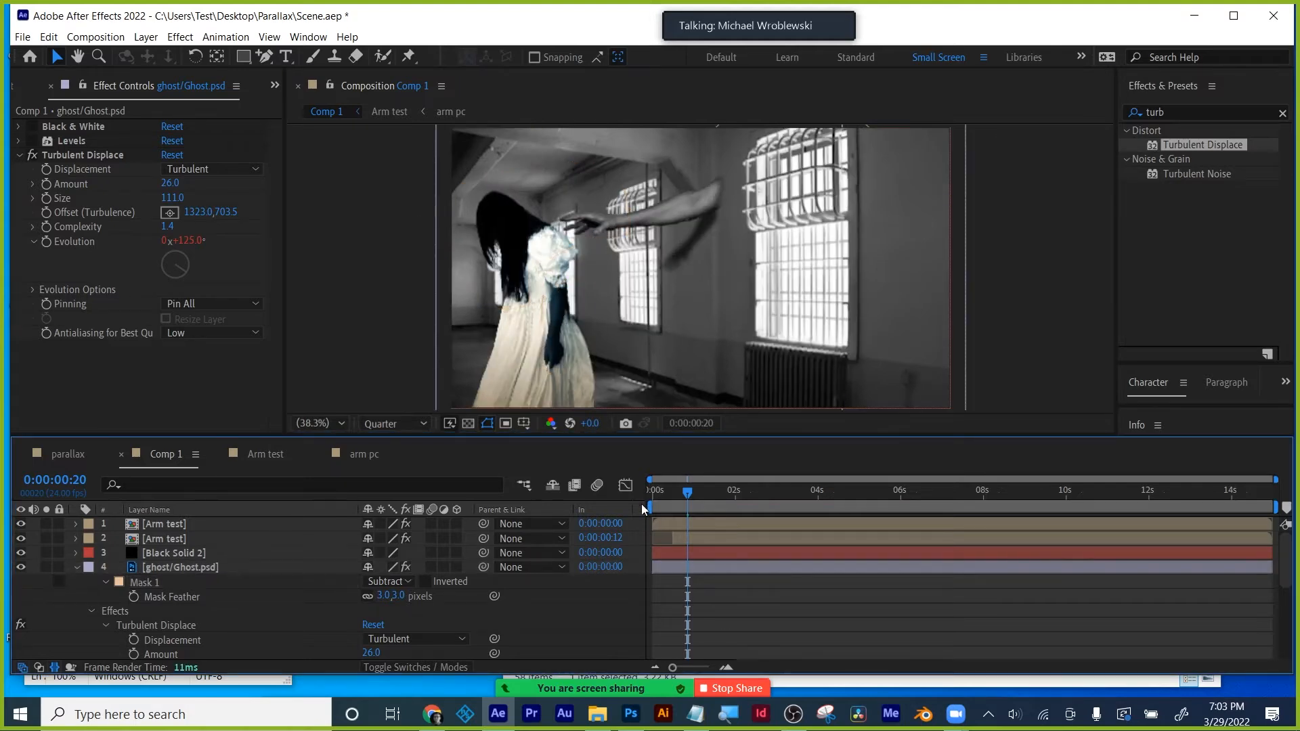
drag(688, 494, 795, 492)
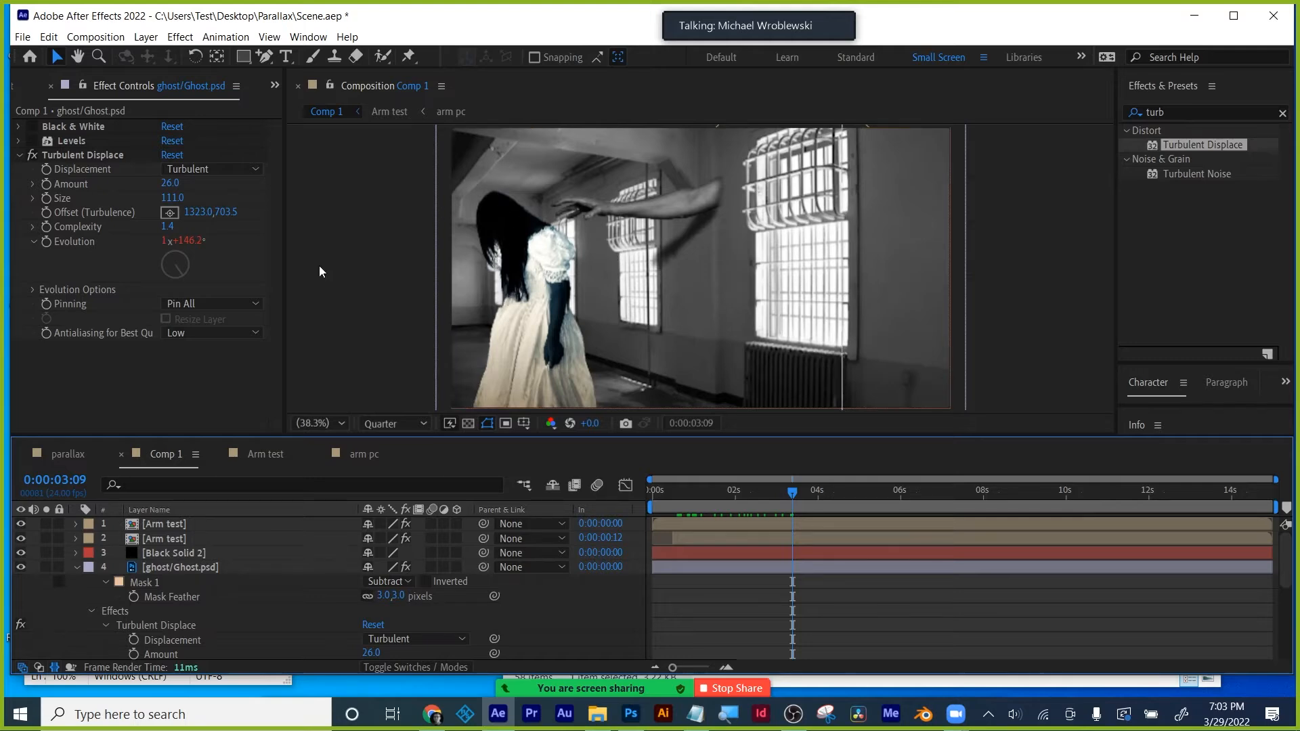
- Collapse the ghost layer, enlarge the viewer, inspect Black Solid 2's masks, and scrub past five seconds
click(76, 570)
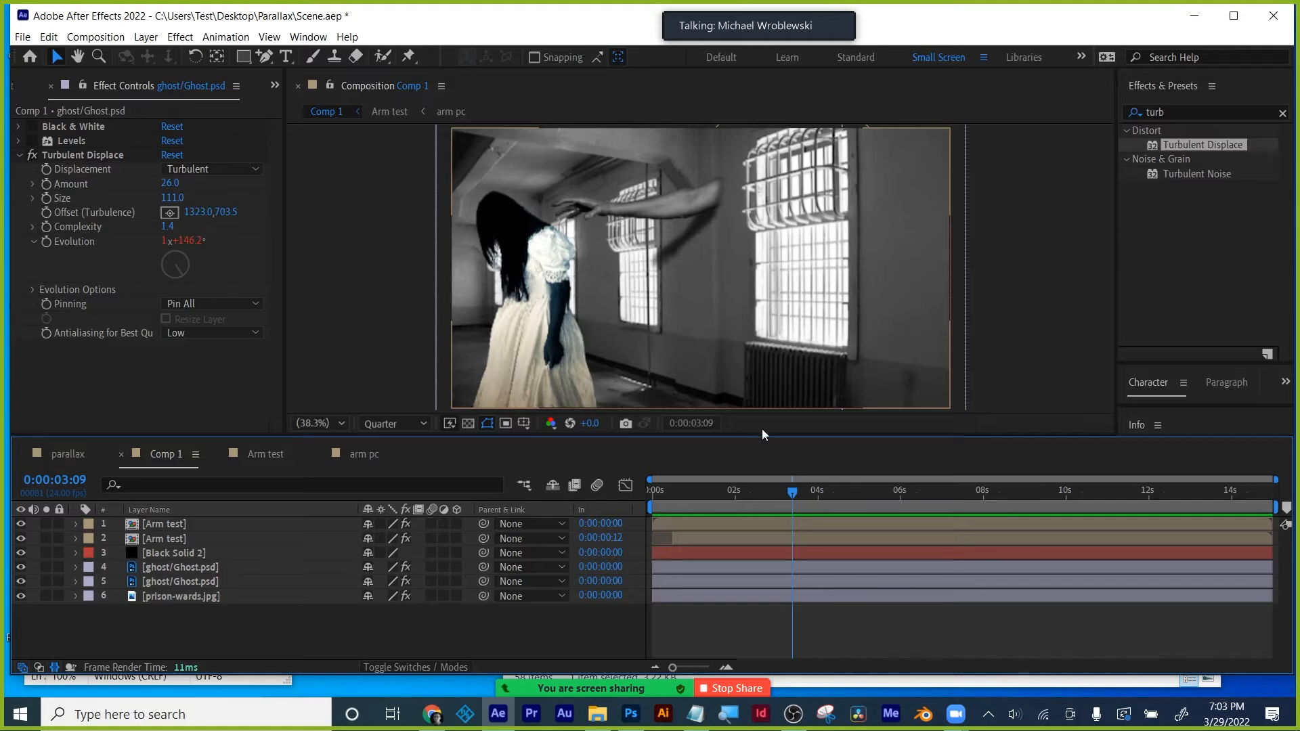
drag(762, 434, 761, 474)
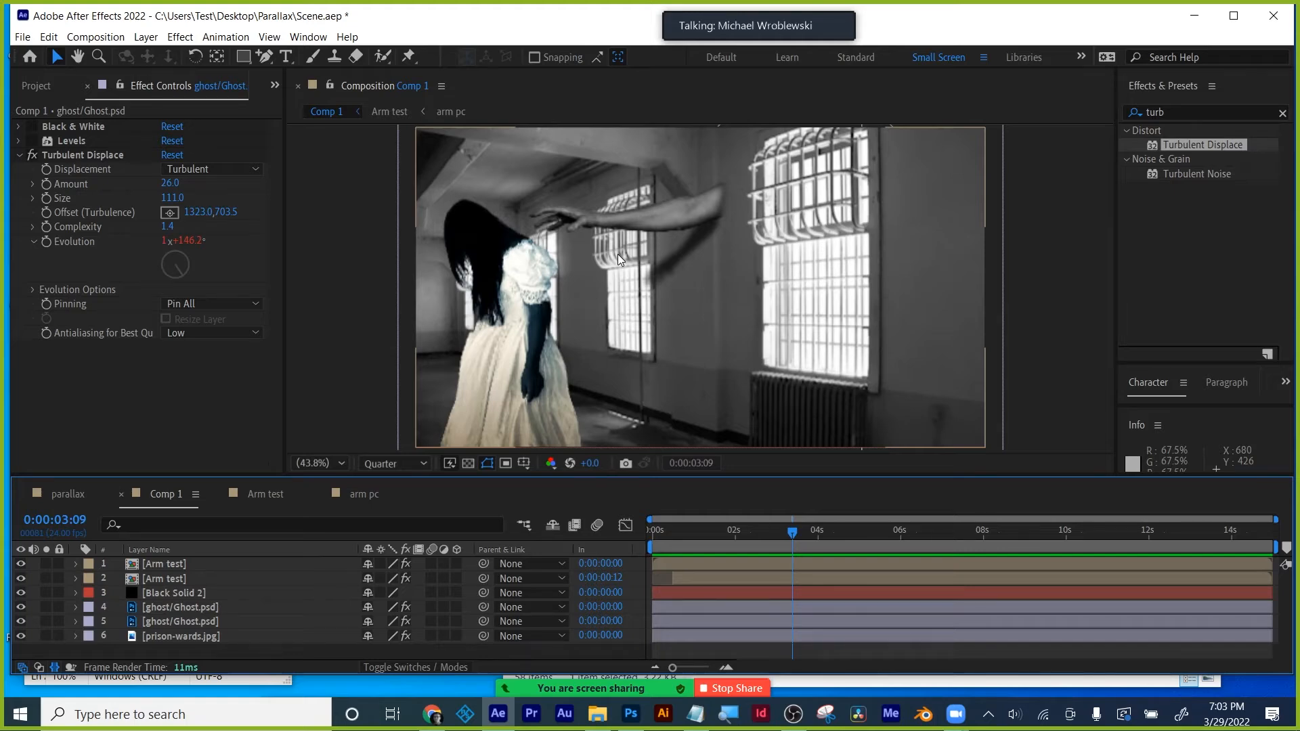
click(155, 600)
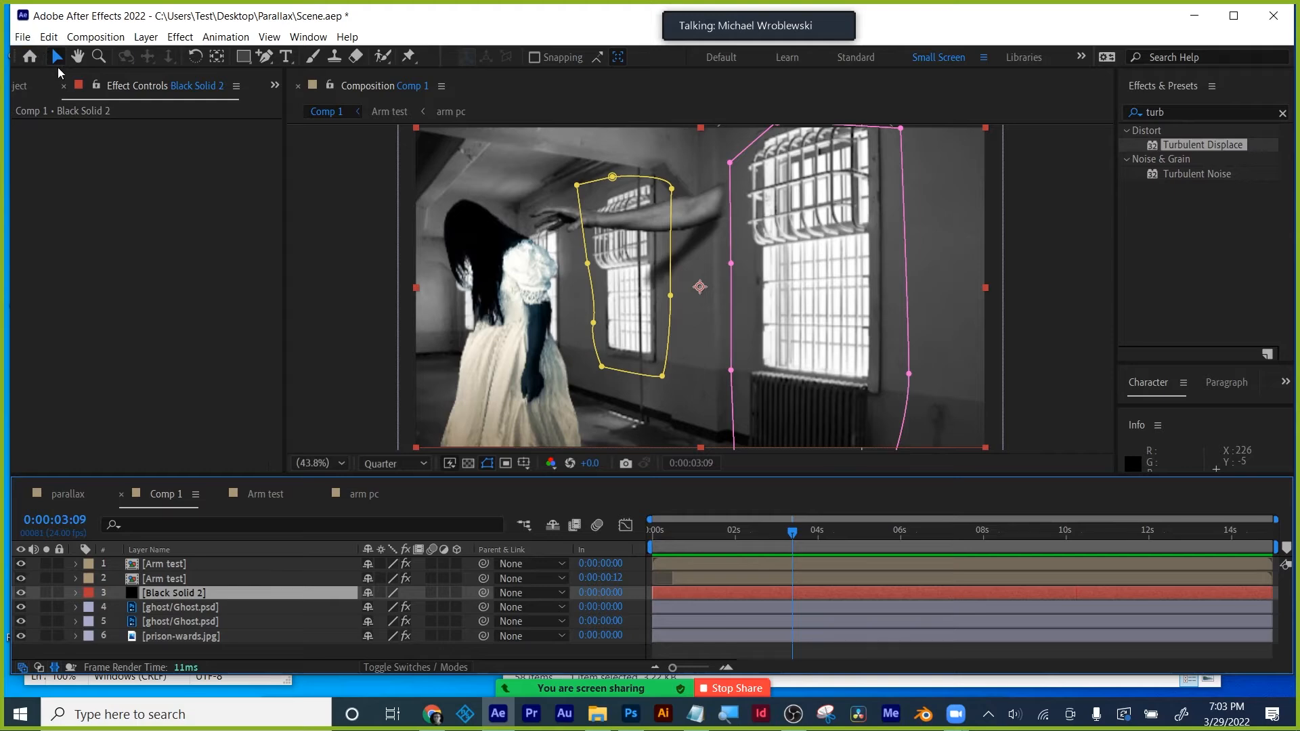
click(227, 650)
drag(804, 535, 673, 551)
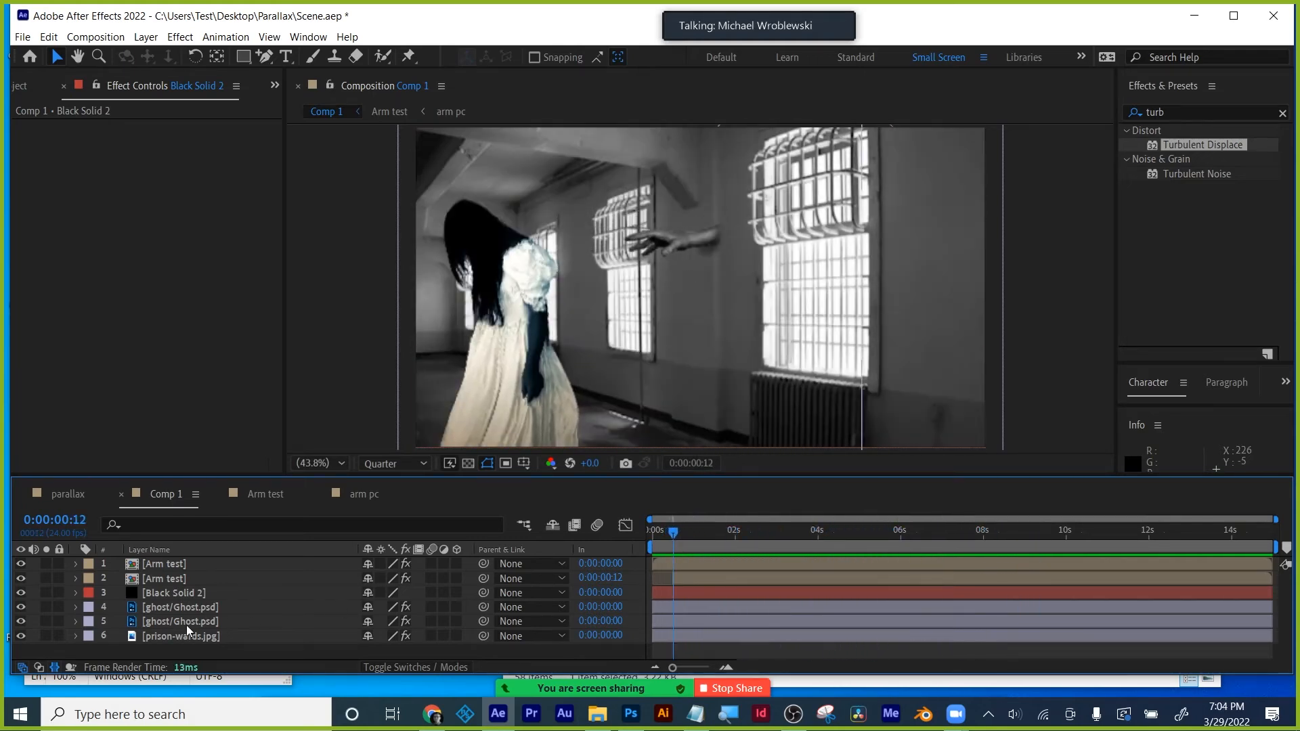
- Pre-compose the two ghost layers into a new composition named 'ghost'
click(159, 610)
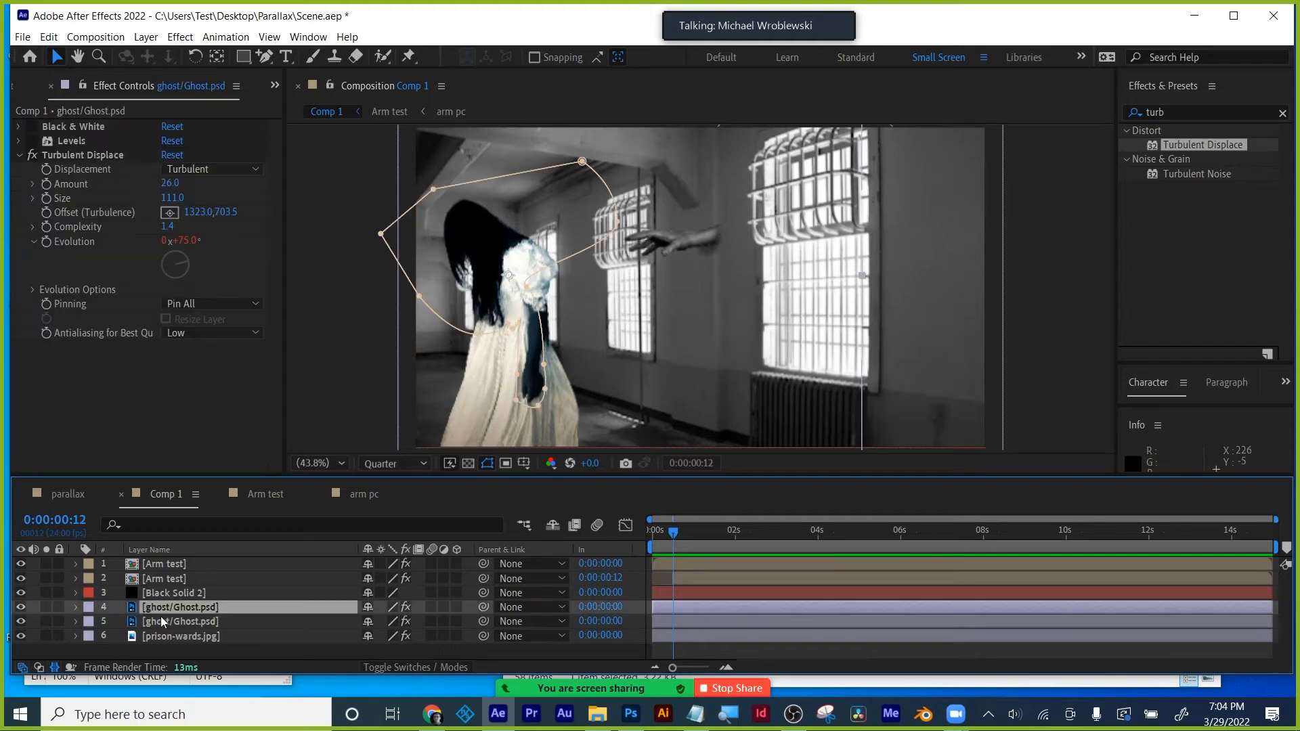
shift+click(164, 621)
right_click(164, 620)
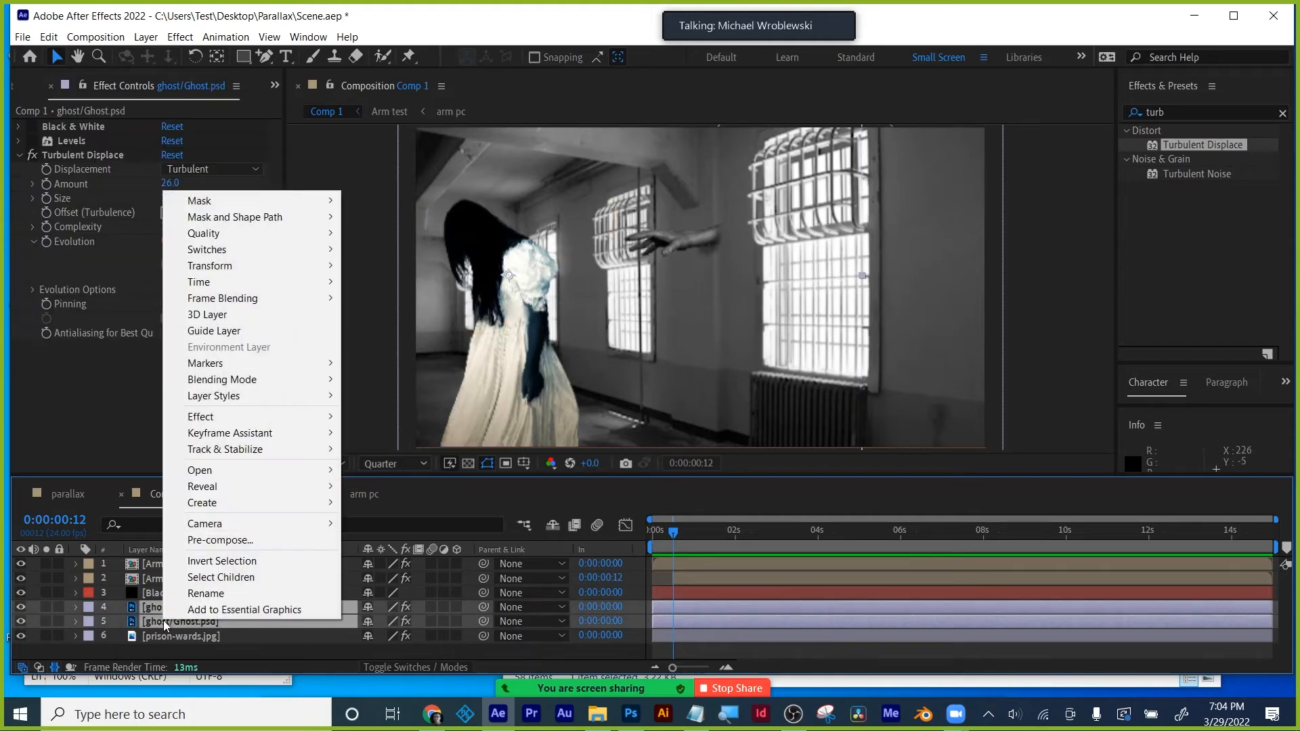
click(199, 547)
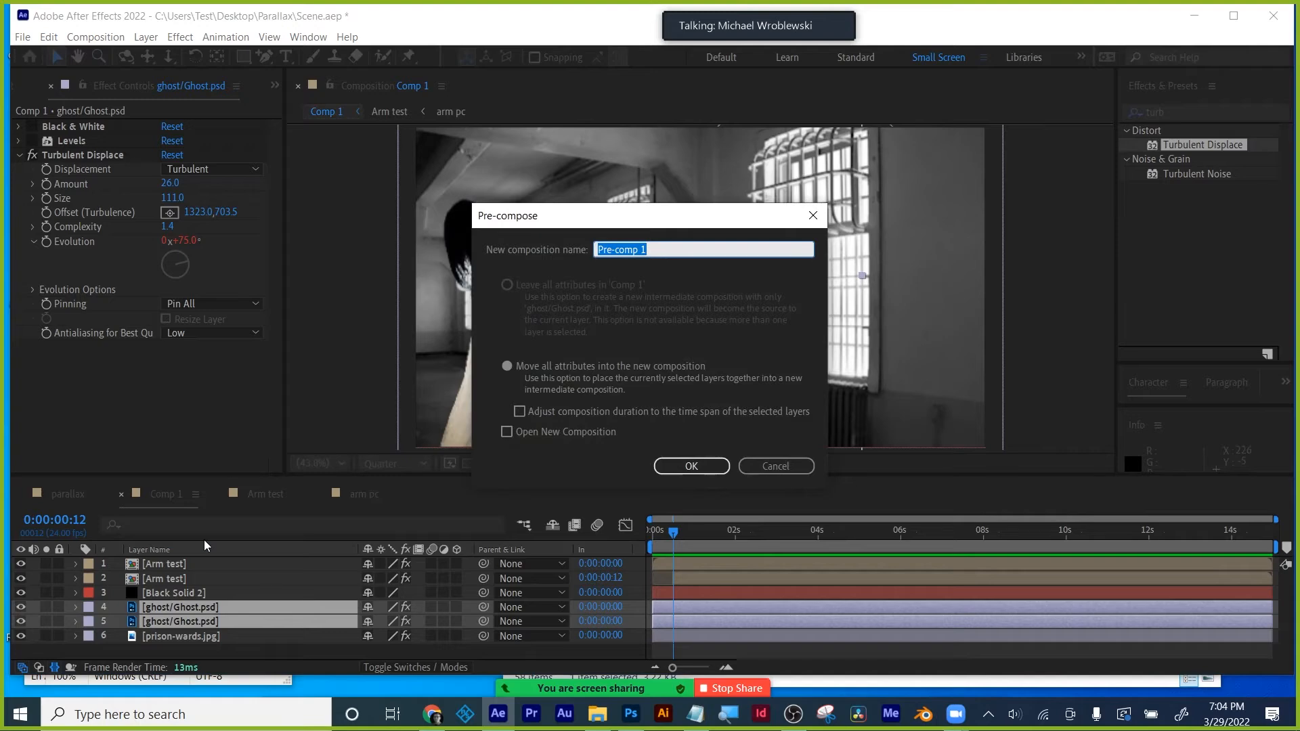
text(ghost)
click(711, 467)
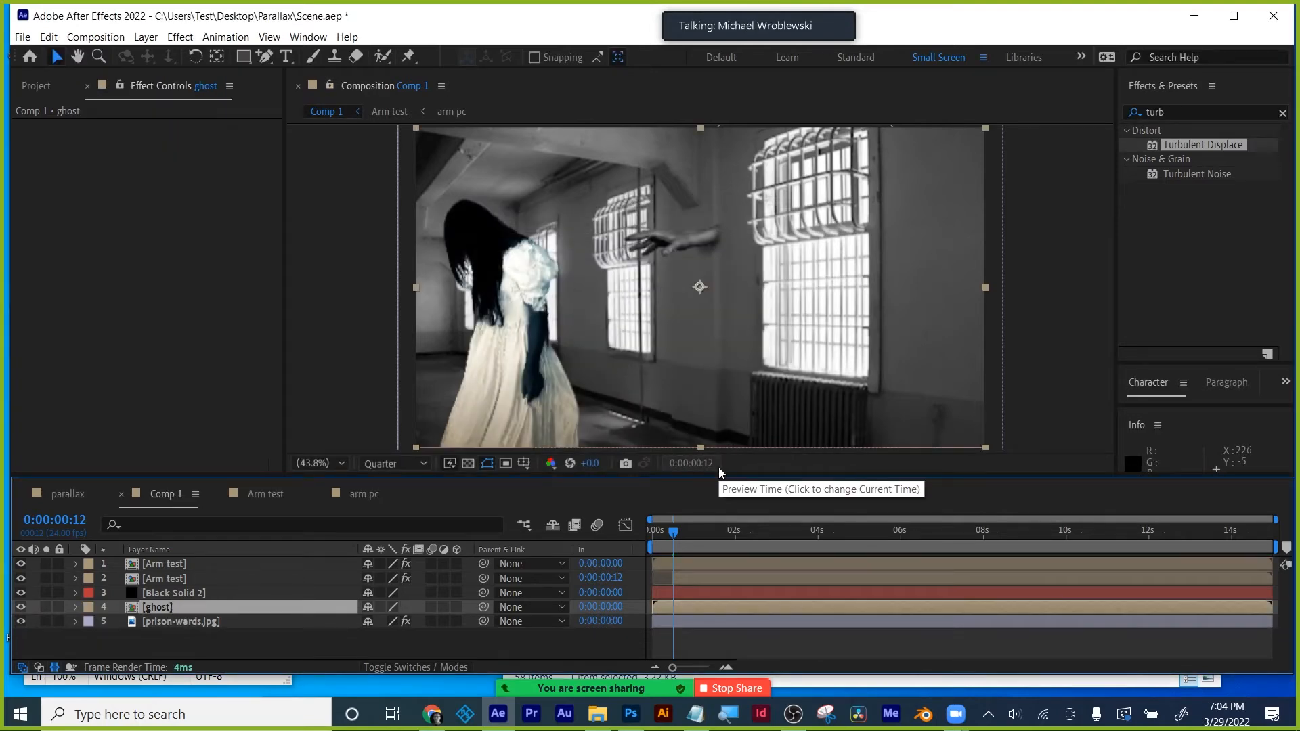
- Split the ghost layer's Position into separate X and Y properties
key(p)
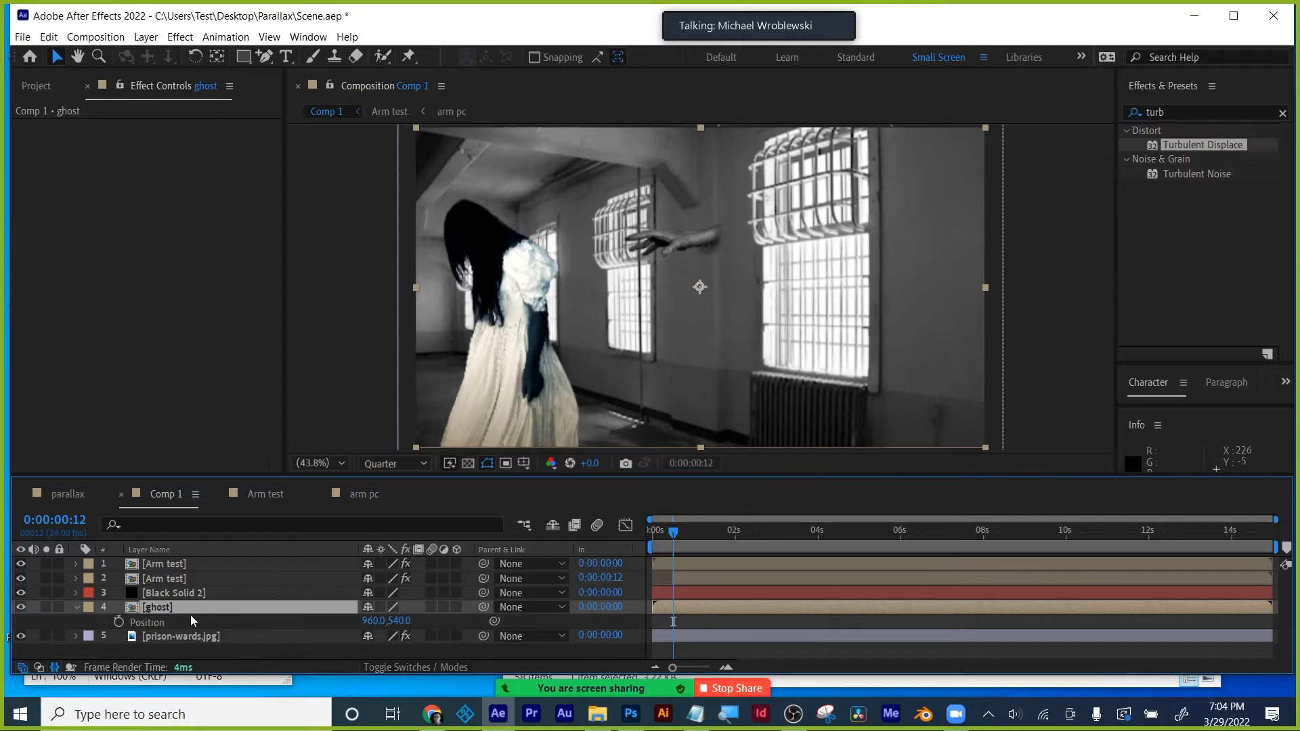
click(151, 622)
right_click(154, 623)
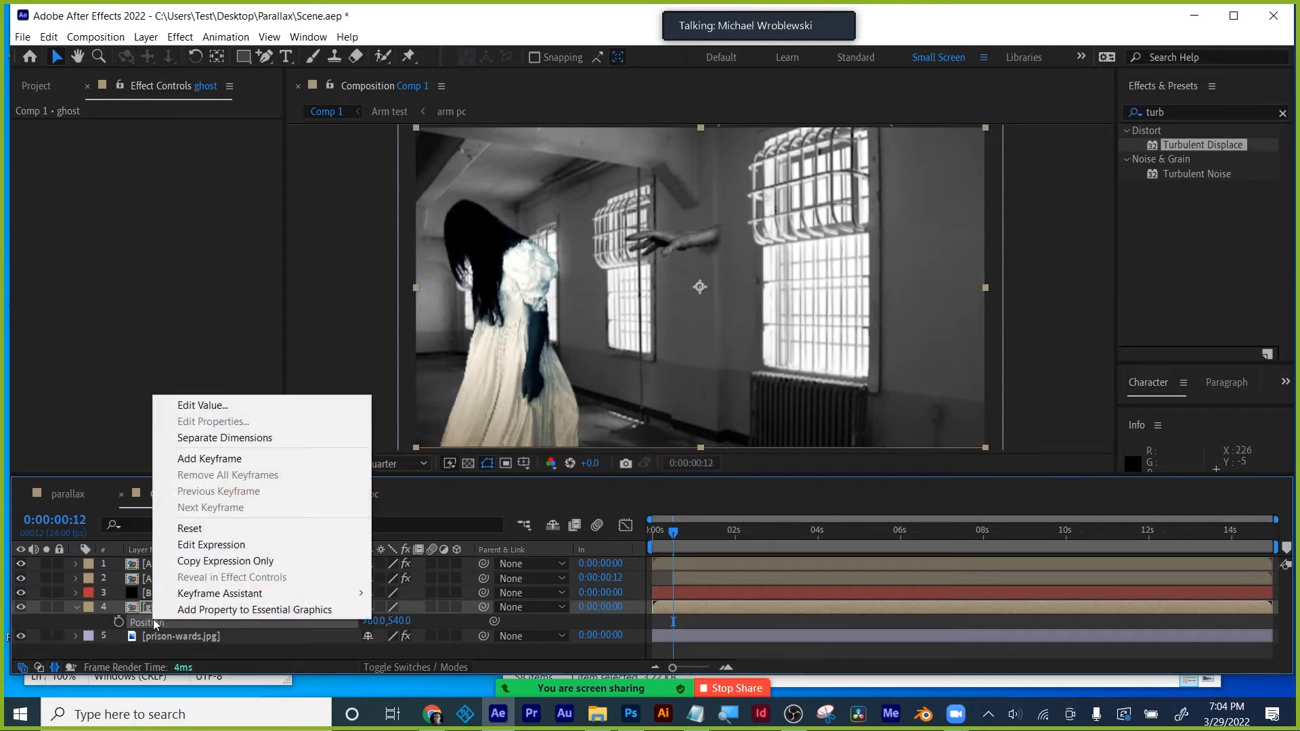
click(221, 438)
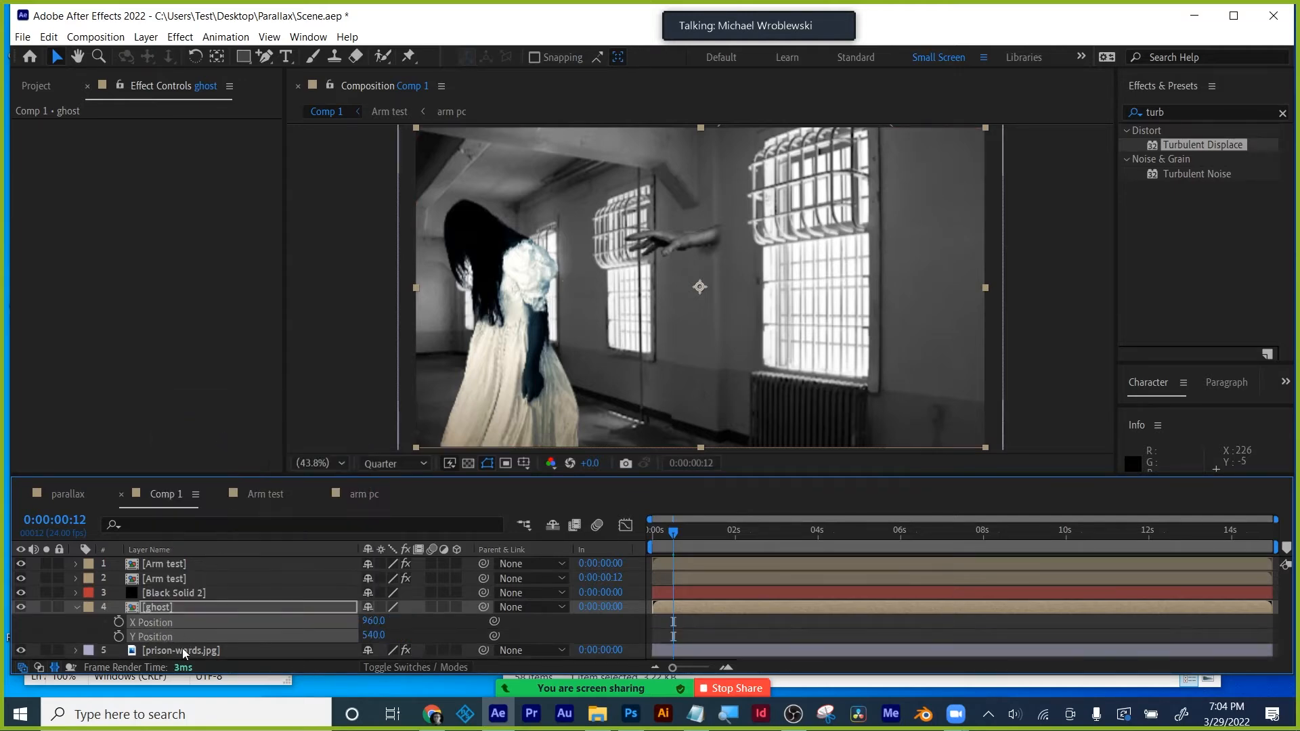
click(706, 623)
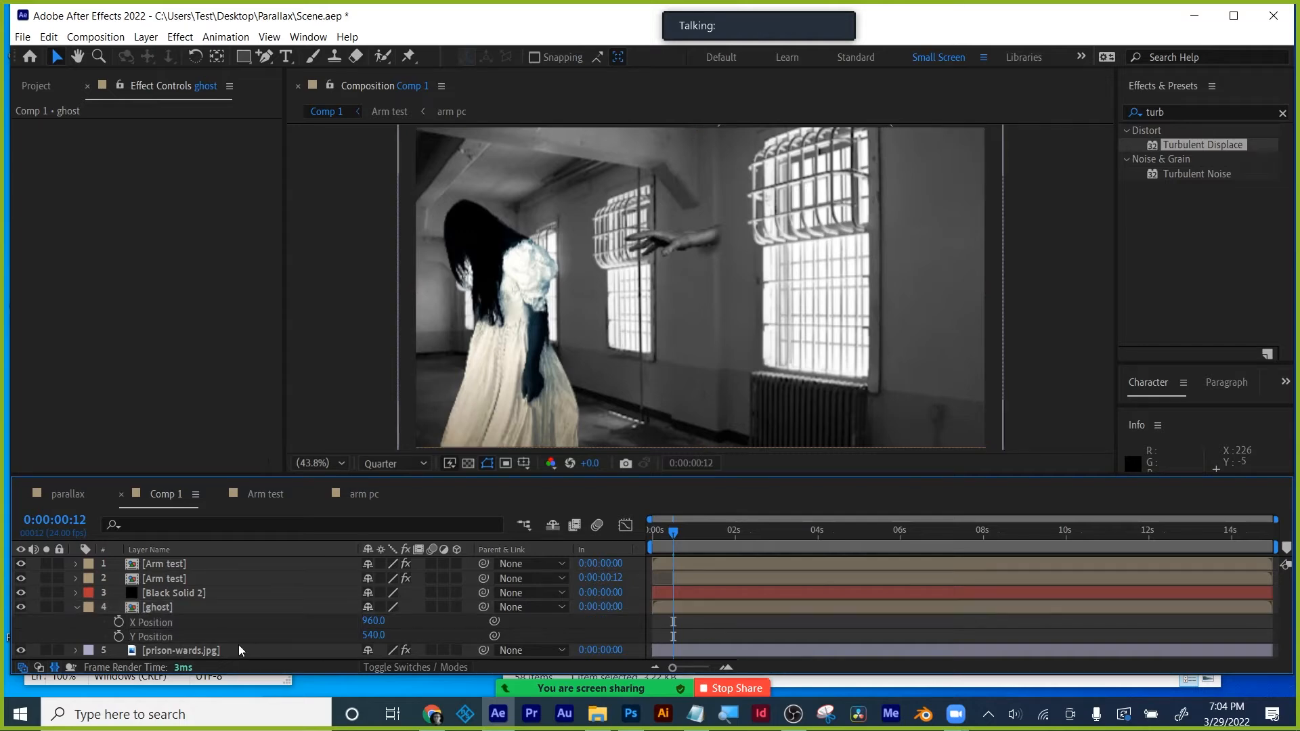
- Add a wiggle(2,30) expression to Y Position and preview the motion
alt+click(120, 636)
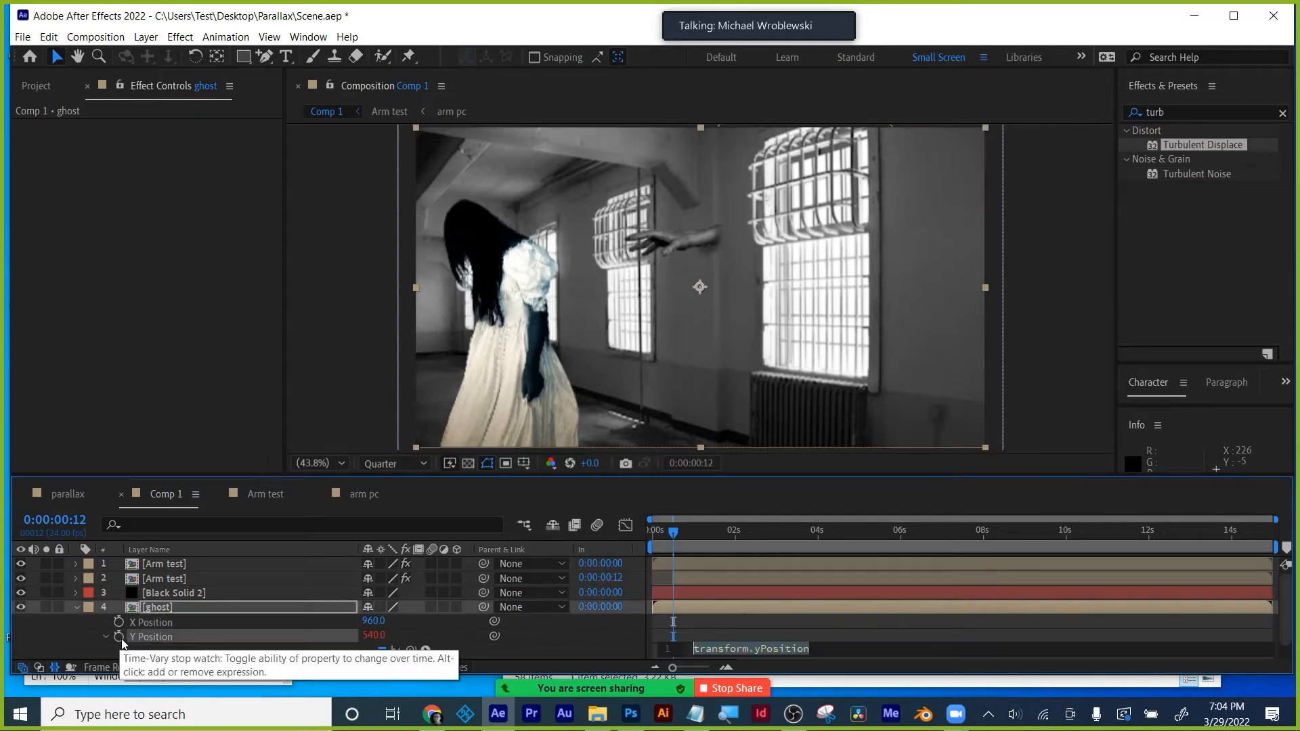
text(wigg)
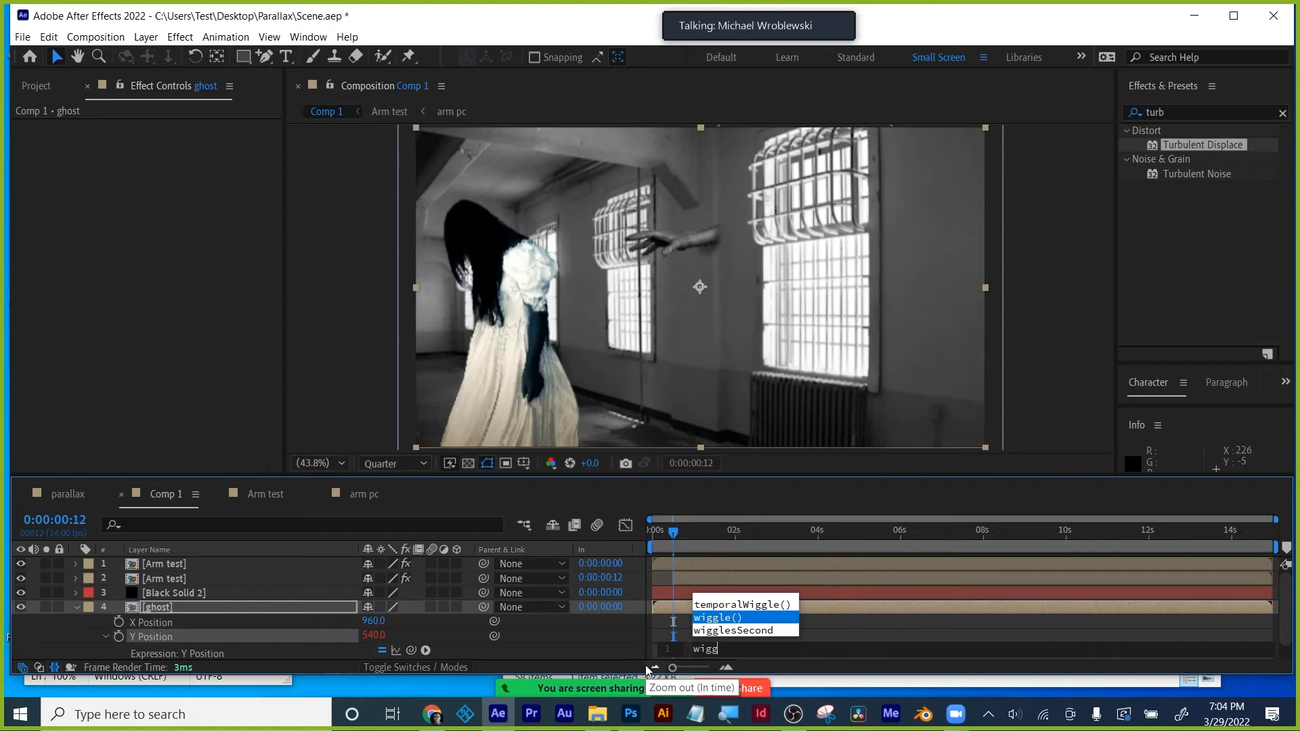
click(712, 615)
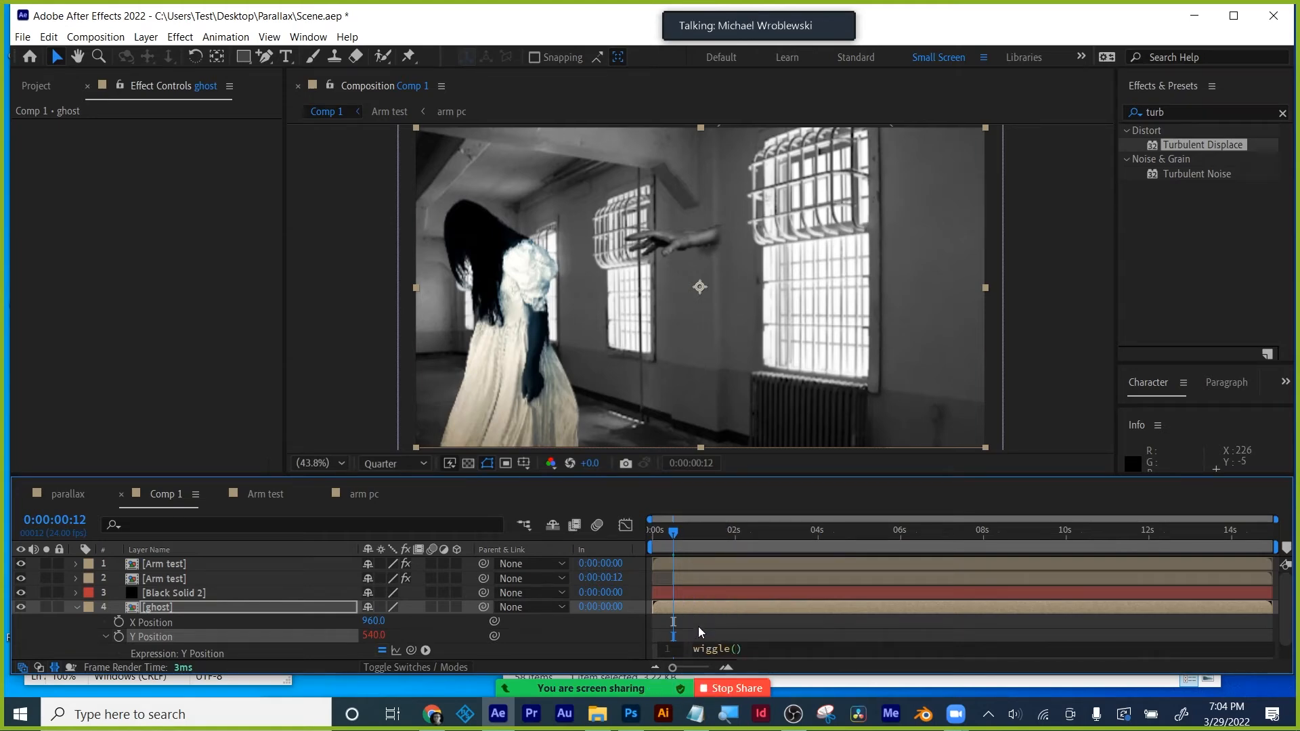
text(2,30)
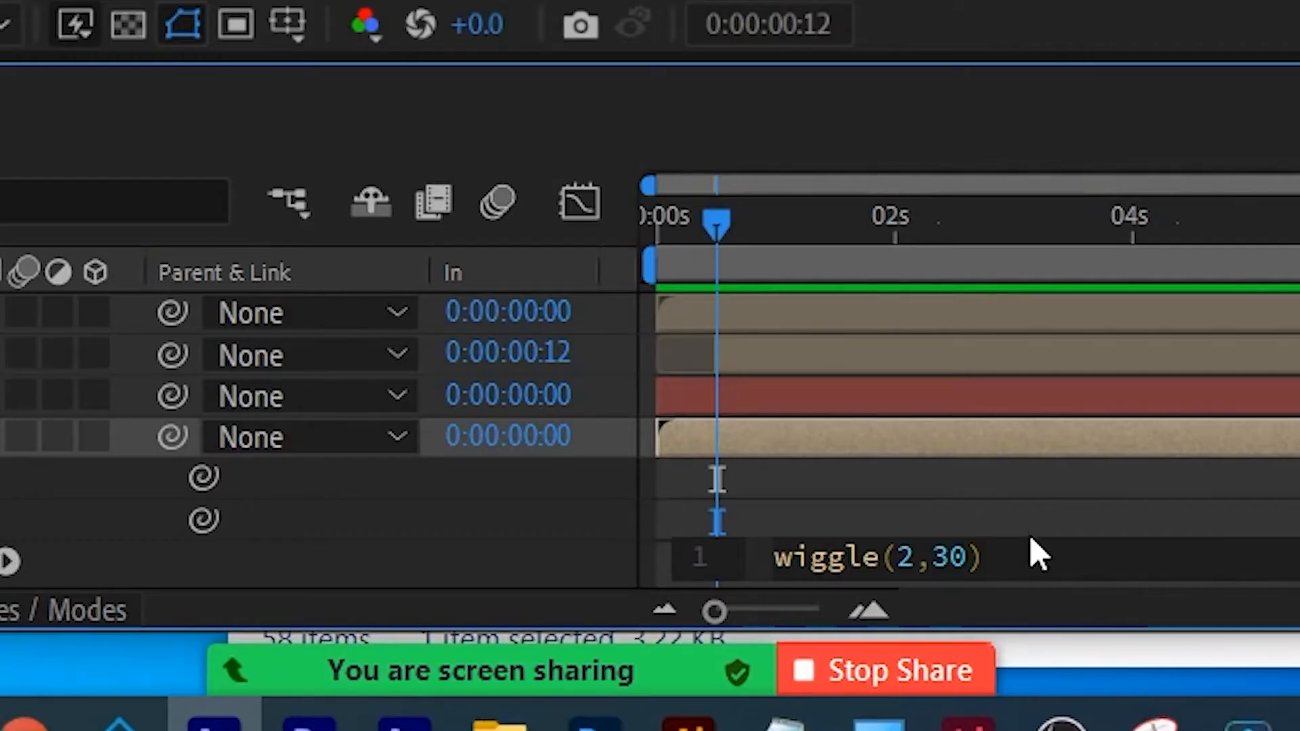
click(1032, 521)
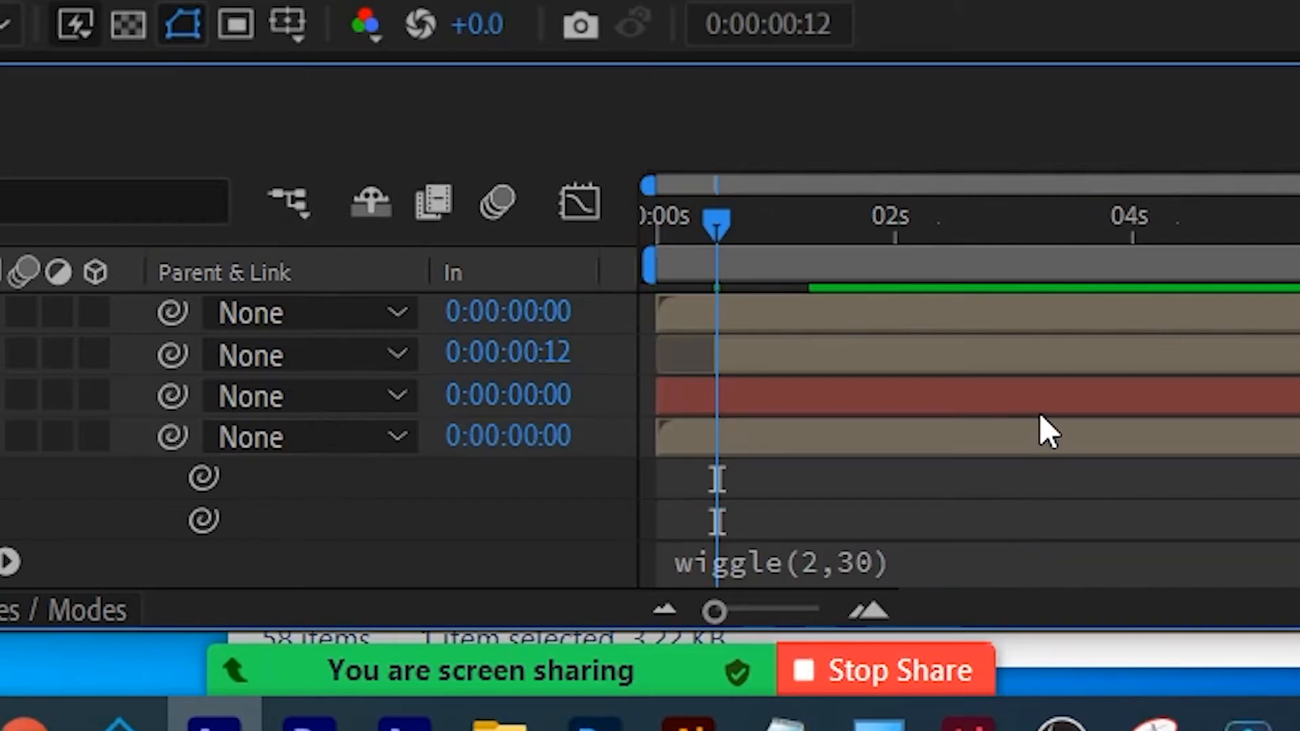
key(space)
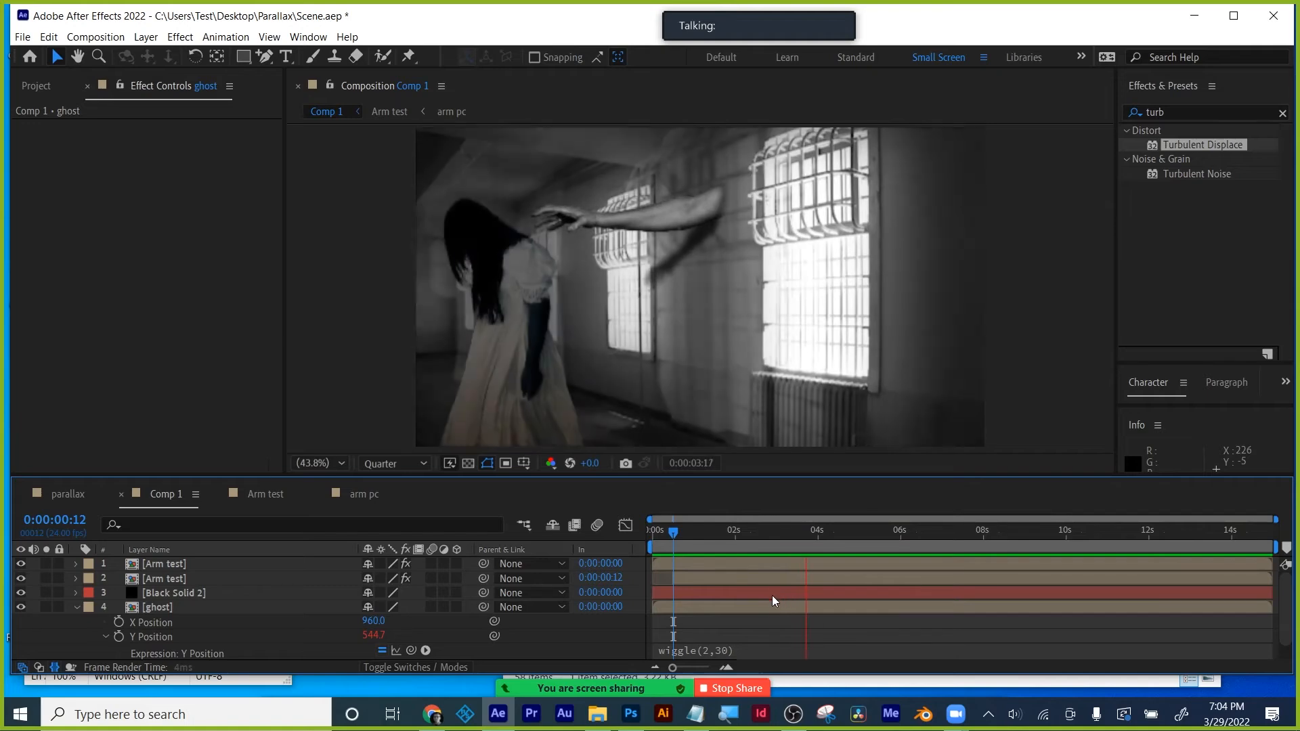
- Change the expression to wiggle(1,30) and play back the calmer bobbing
click(701, 649)
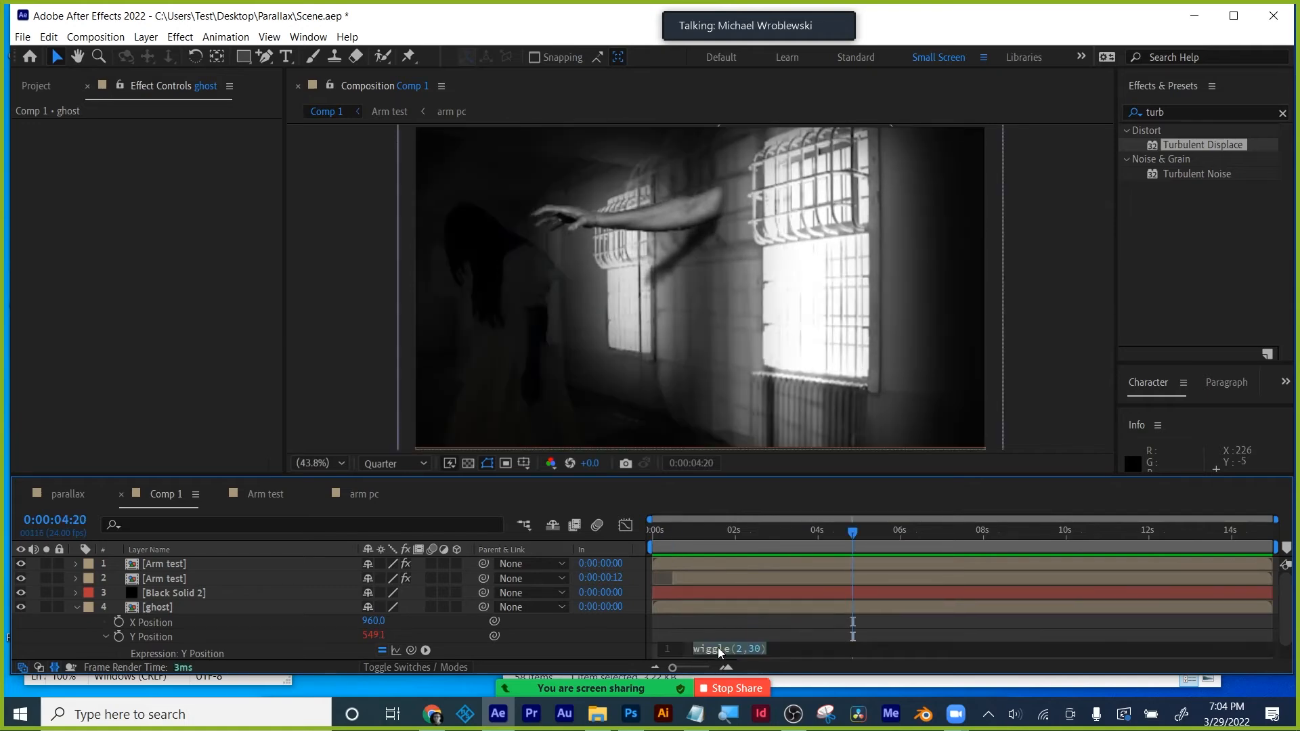
click(738, 649)
text(1)
click(745, 631)
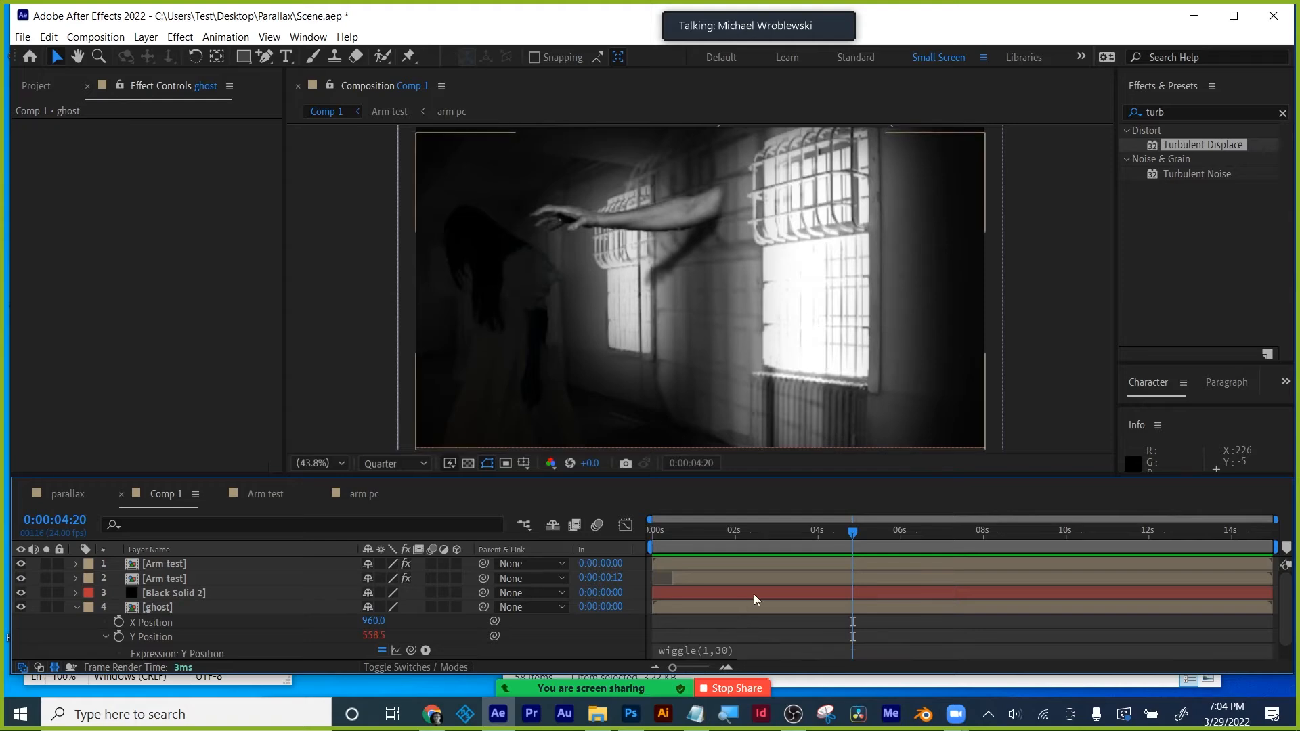
key(space)
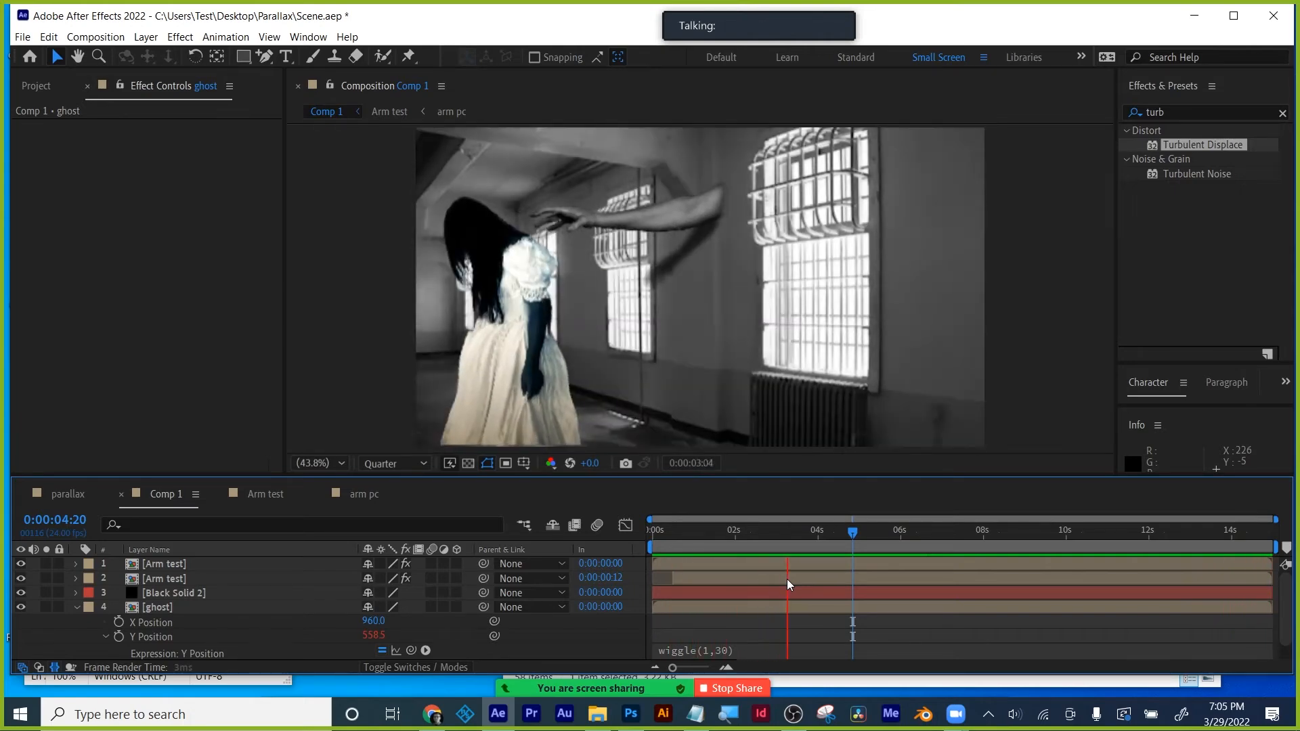
- Move the Black Solid 2 vignette layer to the top of Comp 1's layer stack
key(space)
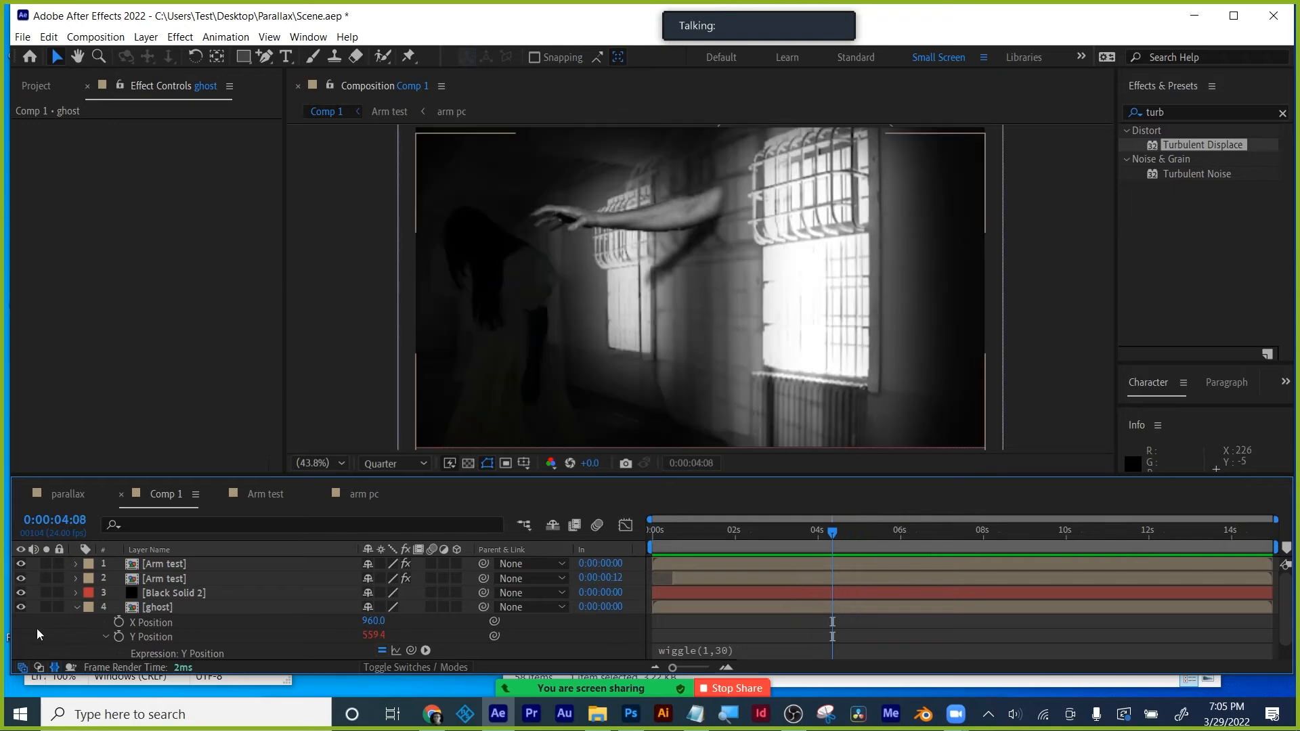
click(162, 592)
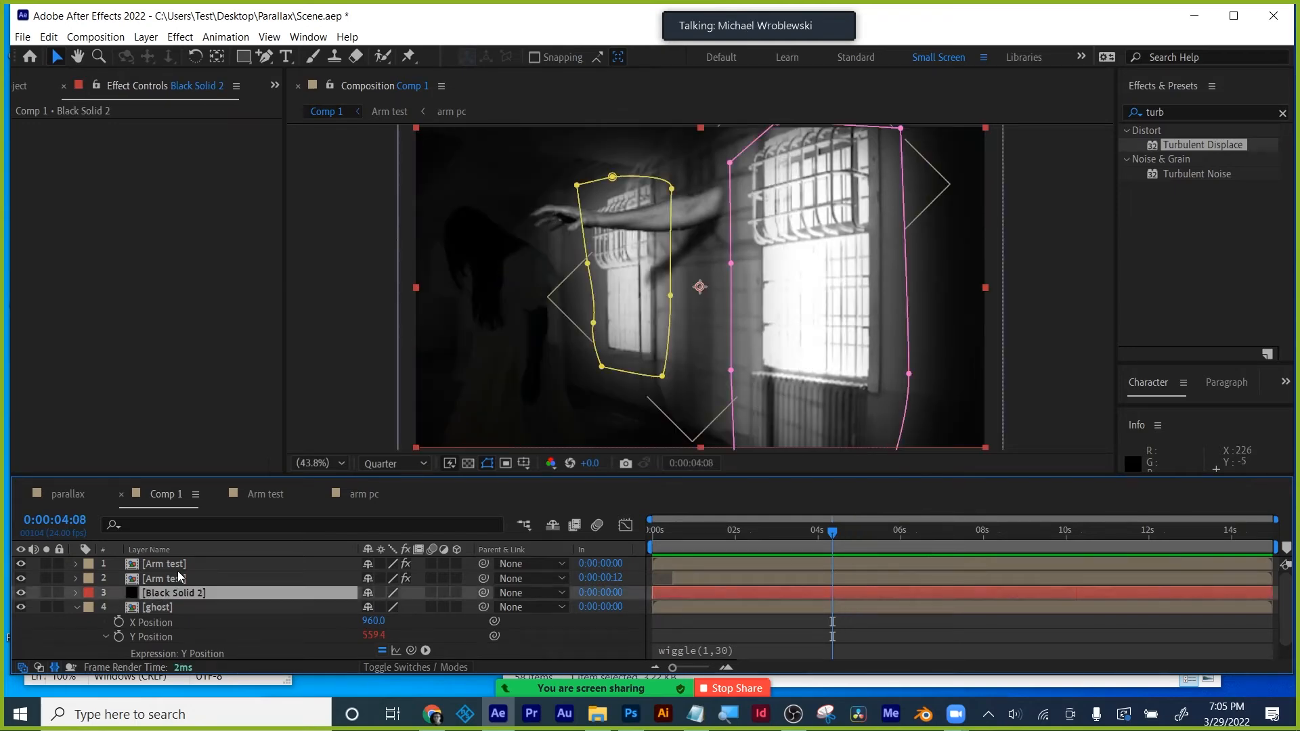
drag(213, 474, 233, 379)
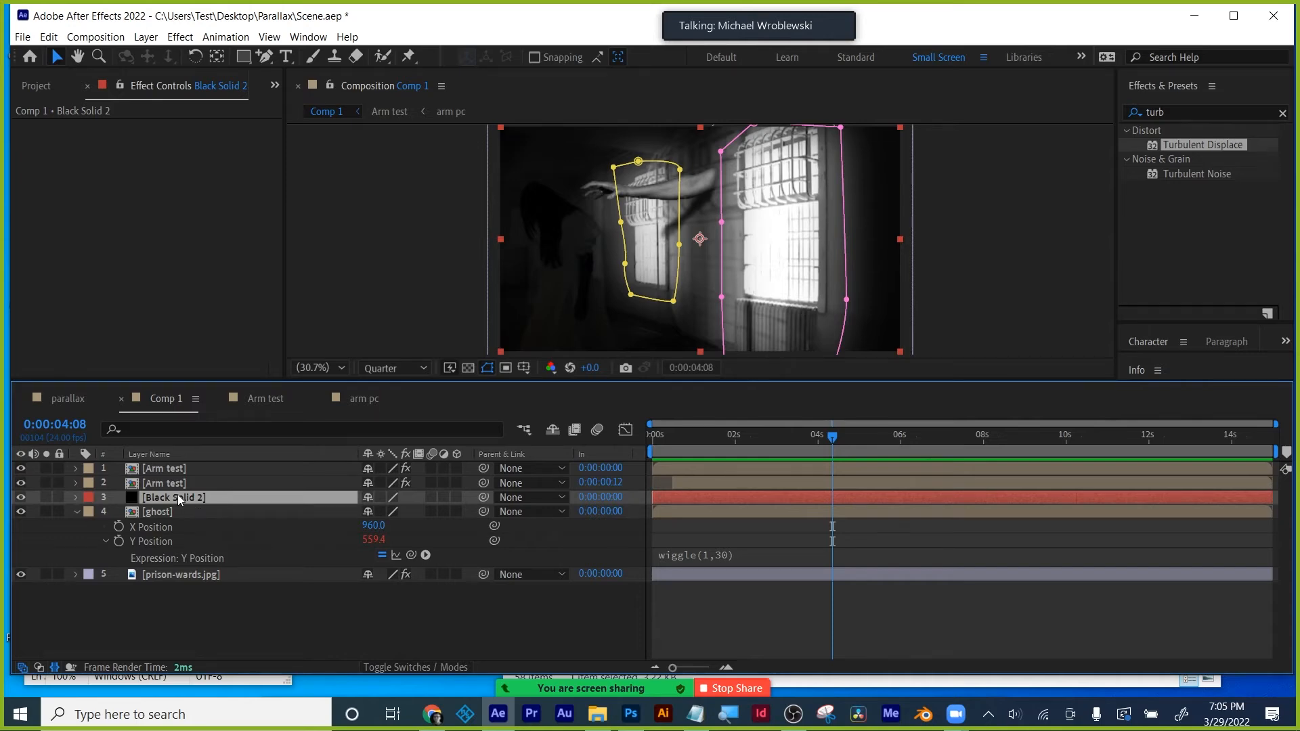
drag(177, 495, 186, 462)
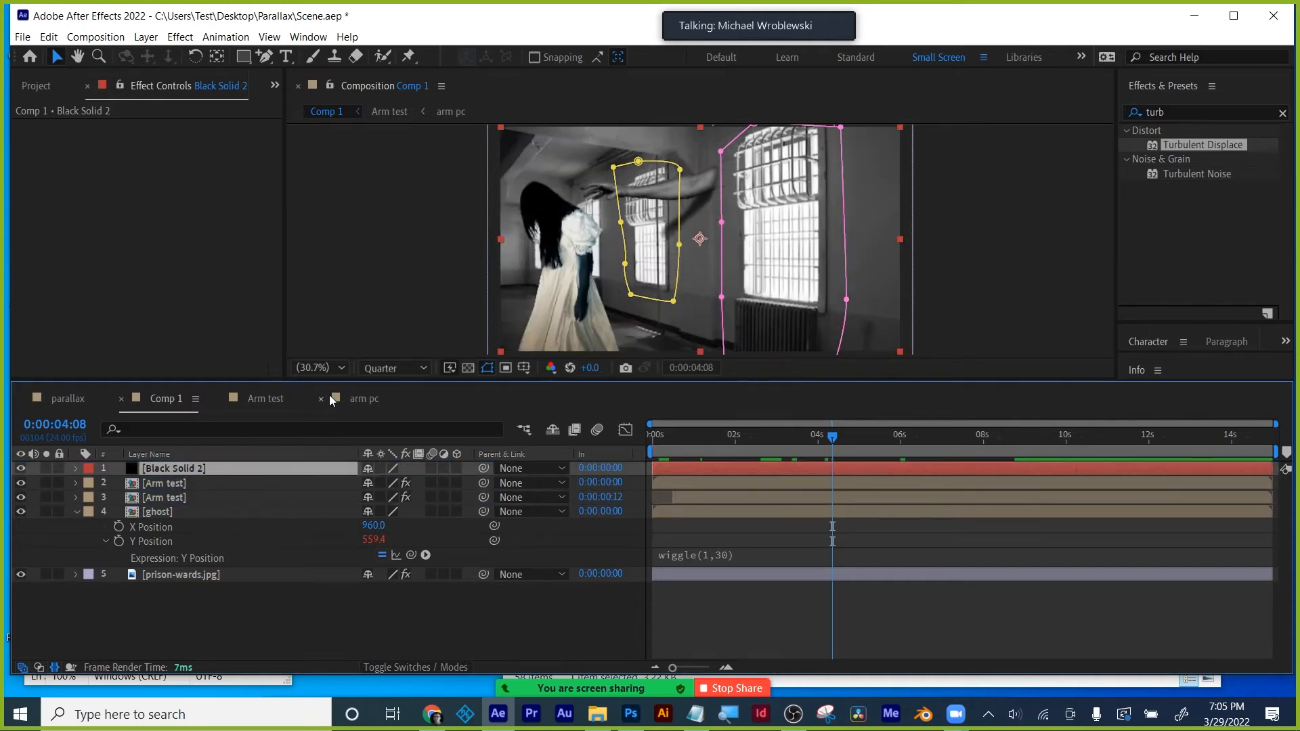
drag(334, 379, 334, 450)
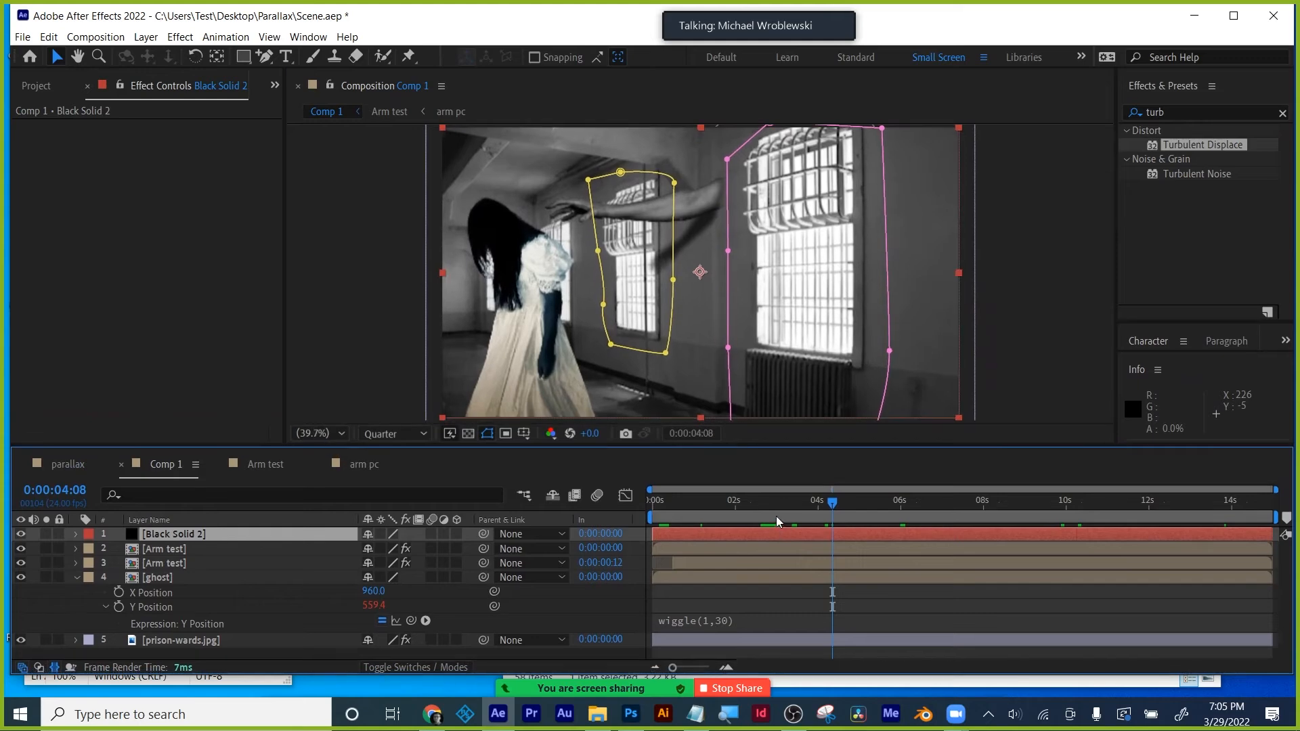
- Scrub near 0:00:01:18 and preview the scene to check the ghost
click(725, 499)
drag(724, 500, 648, 496)
key(space)
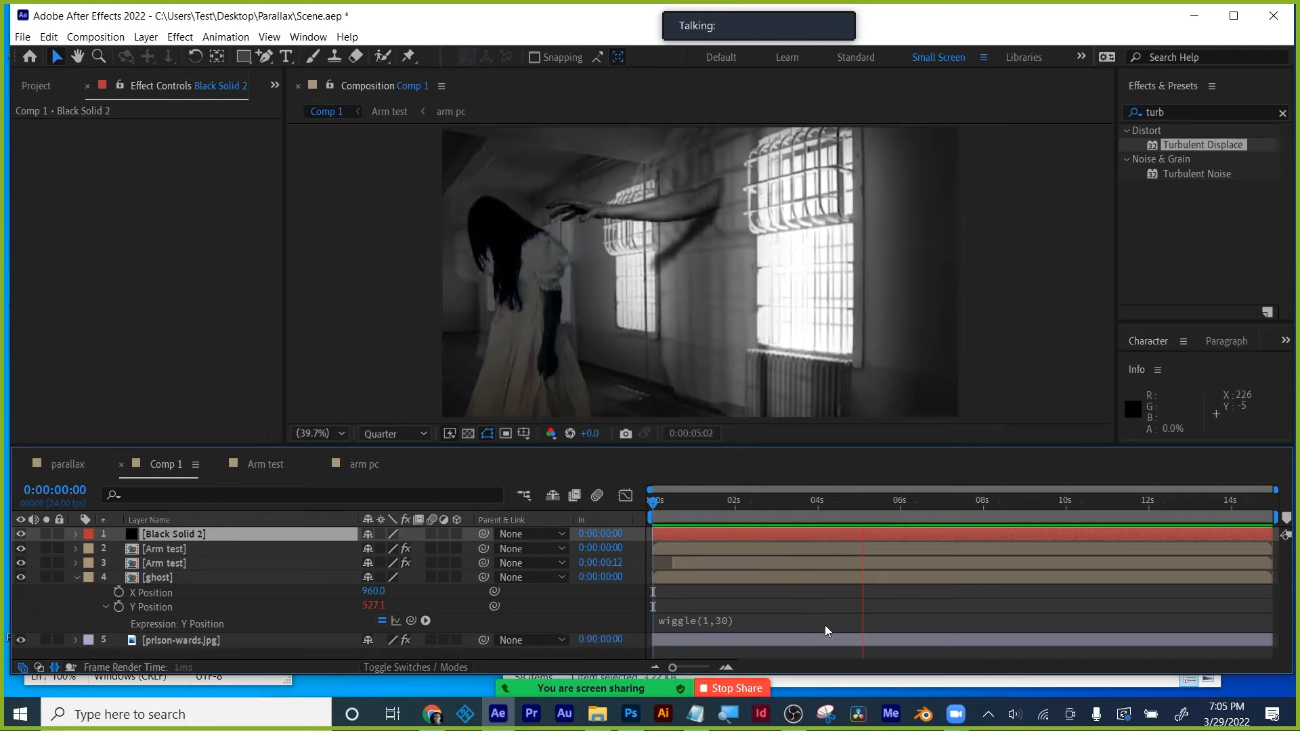
key(space)
key(space)
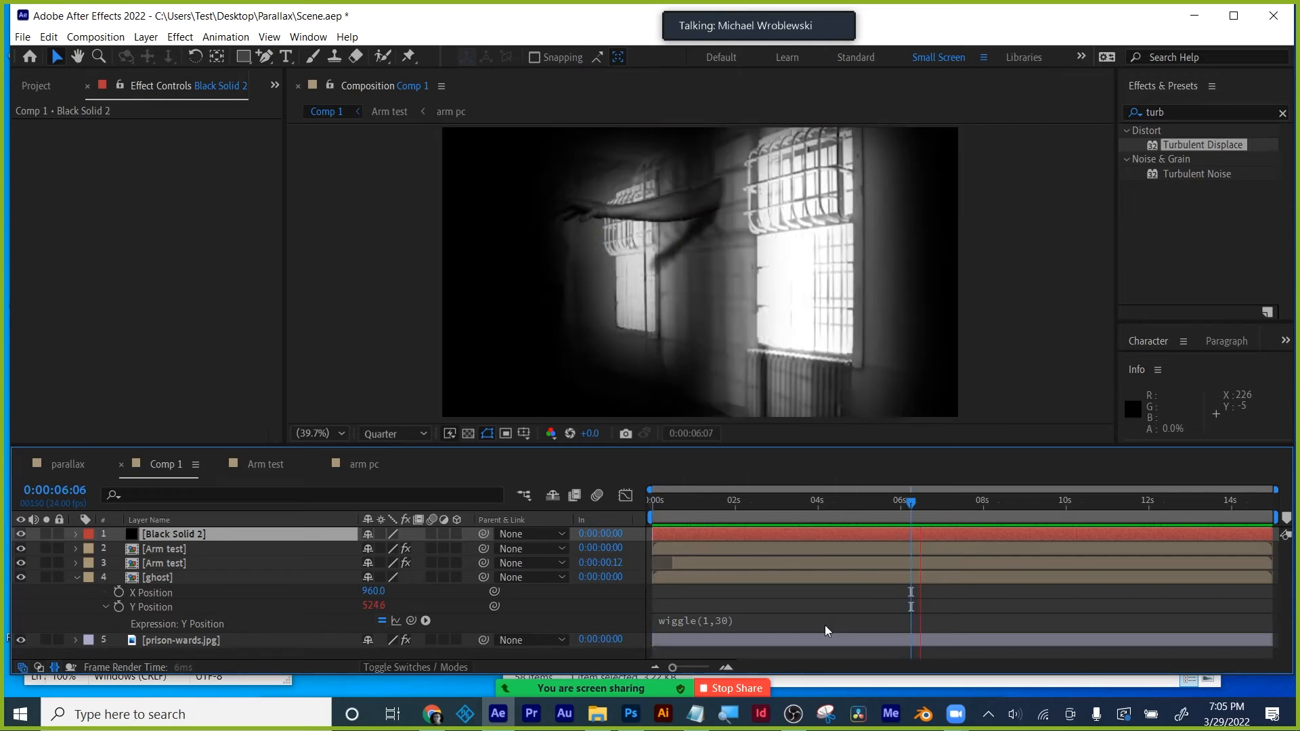
click(836, 597)
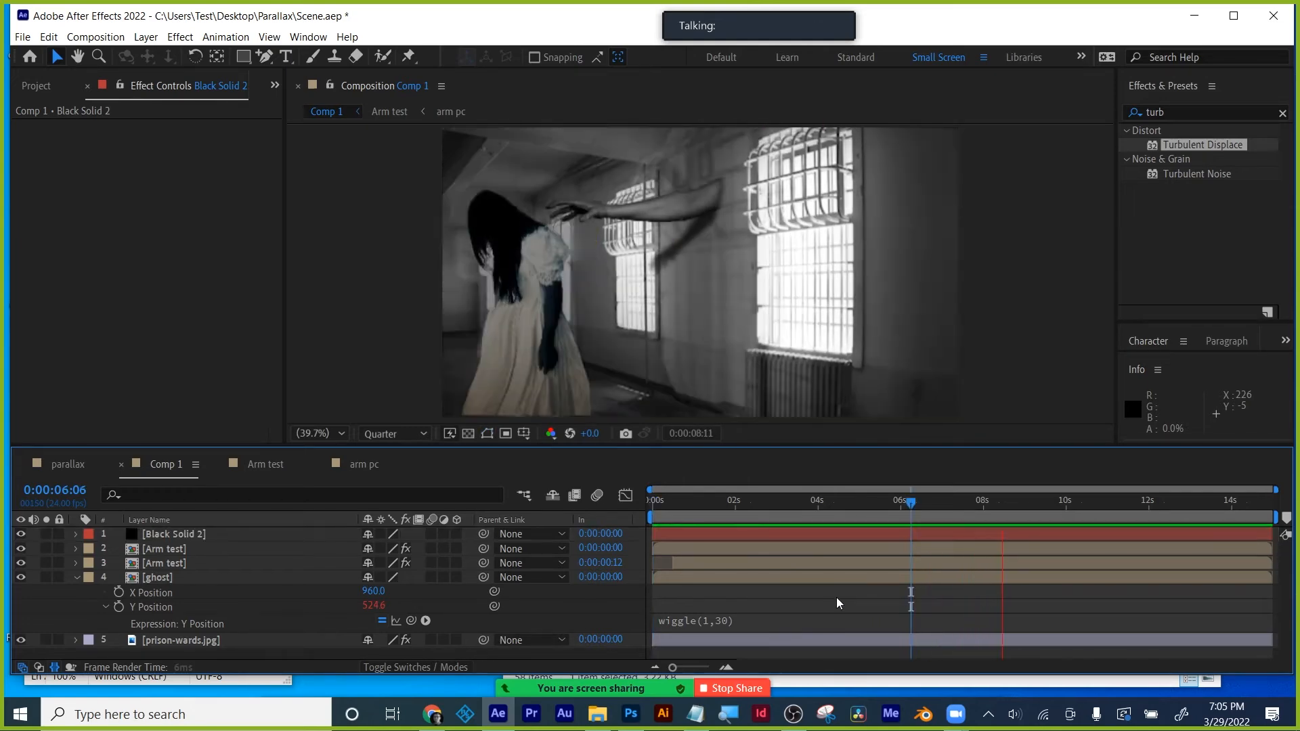
drag(887, 506, 852, 502)
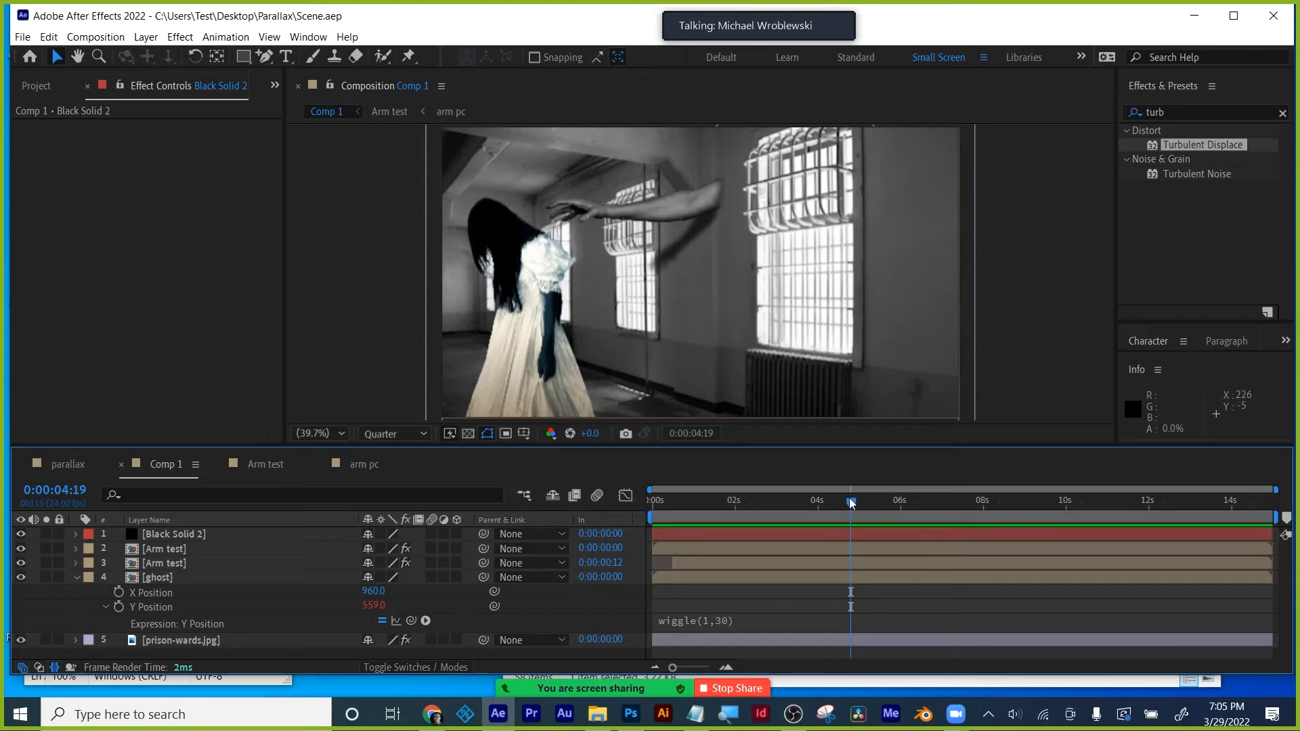
- Show the Project panel's items and open the parallax composition
click(36, 86)
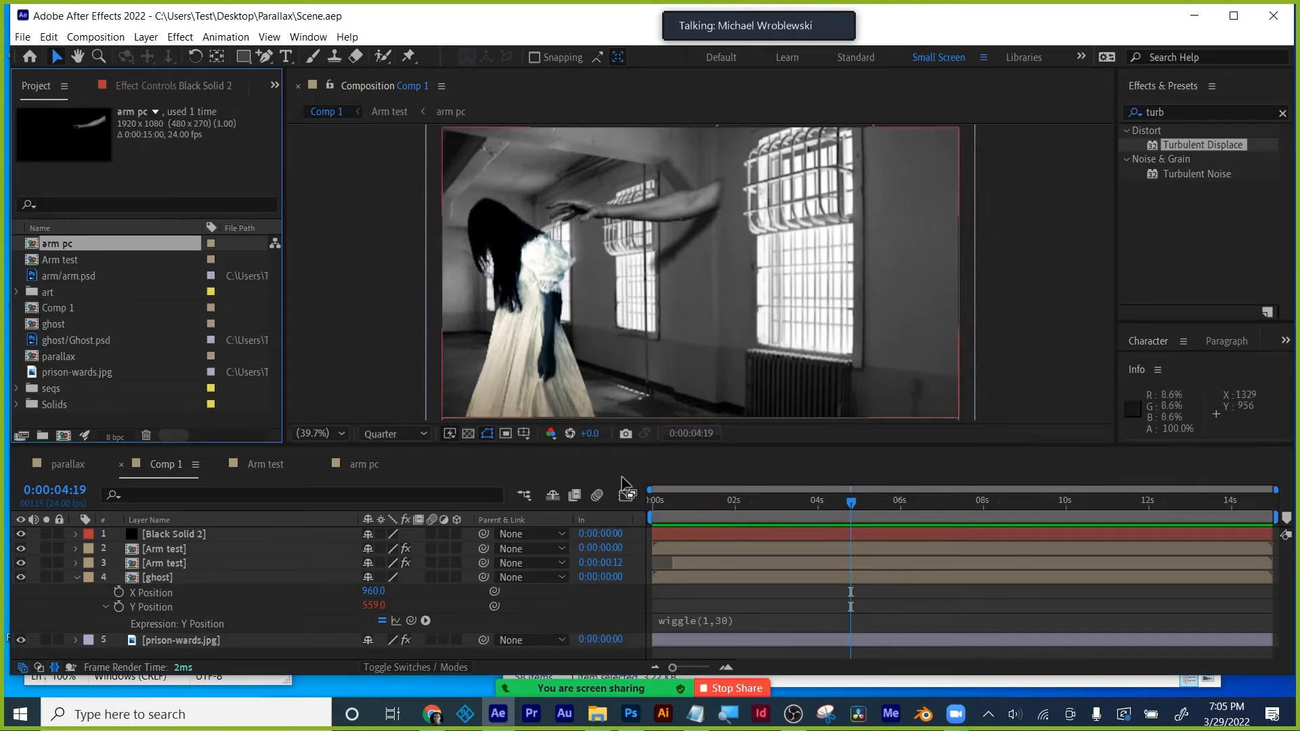
click(48, 465)
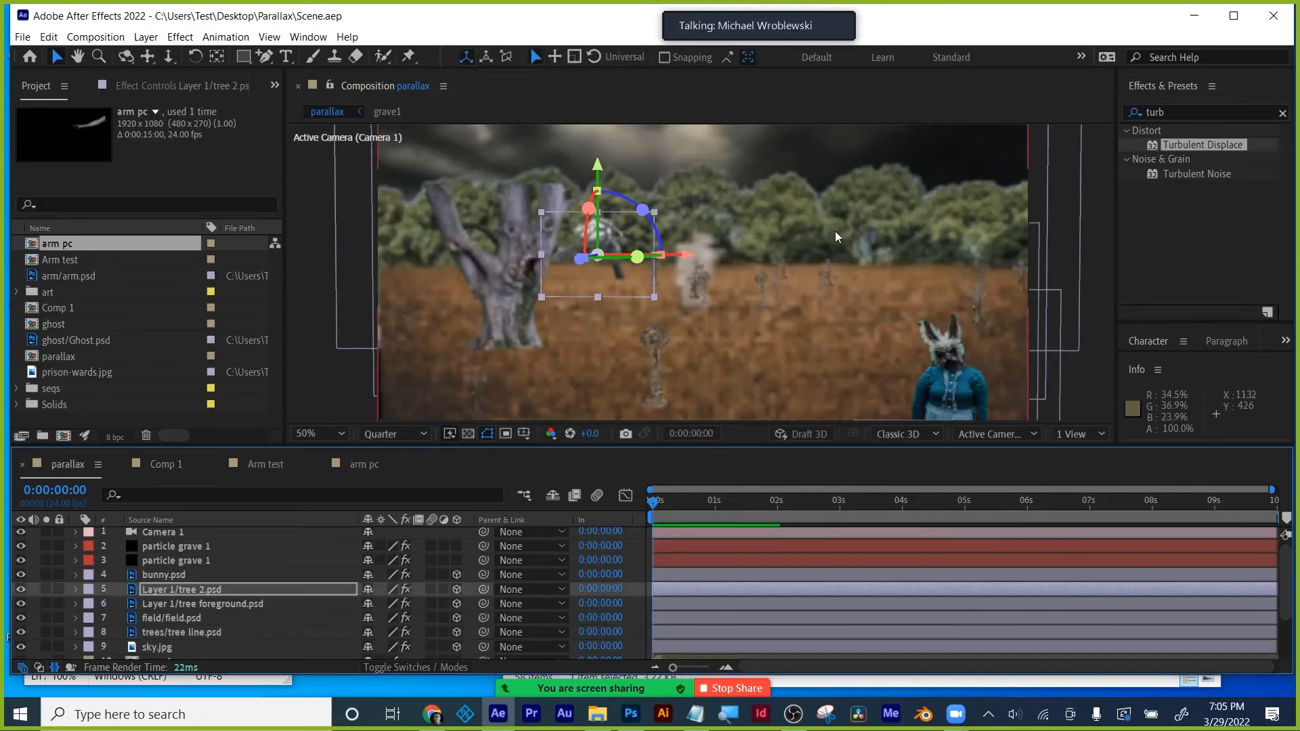
click(183, 464)
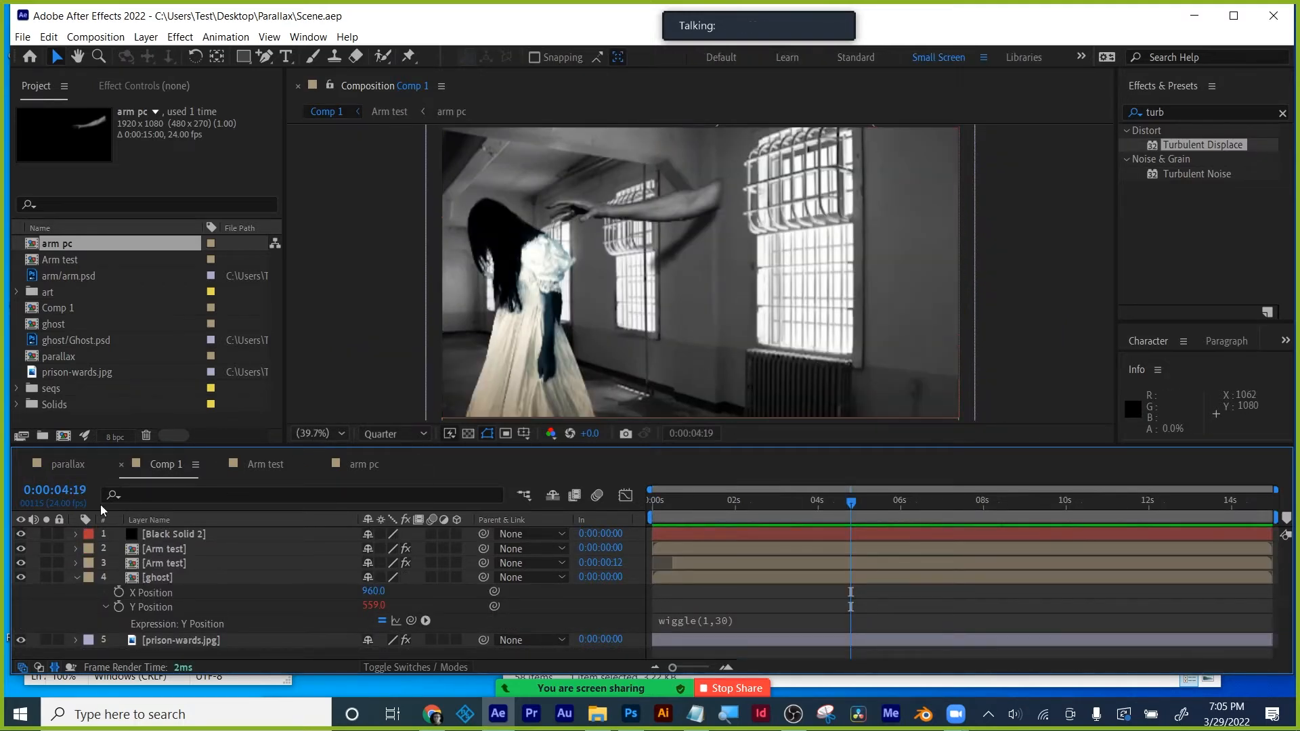
click(60, 467)
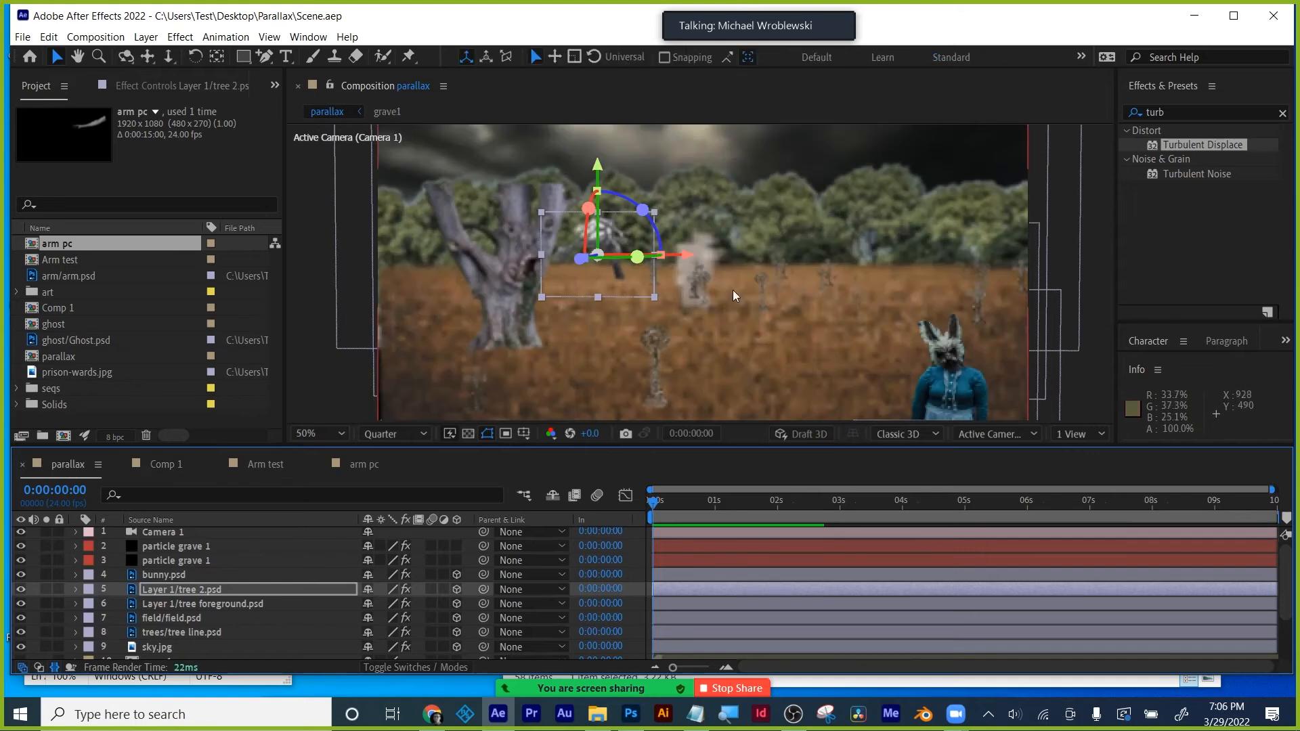
- Set the parallax preview resolution to Full, then go back to Comp 1
click(402, 433)
click(380, 381)
click(1087, 364)
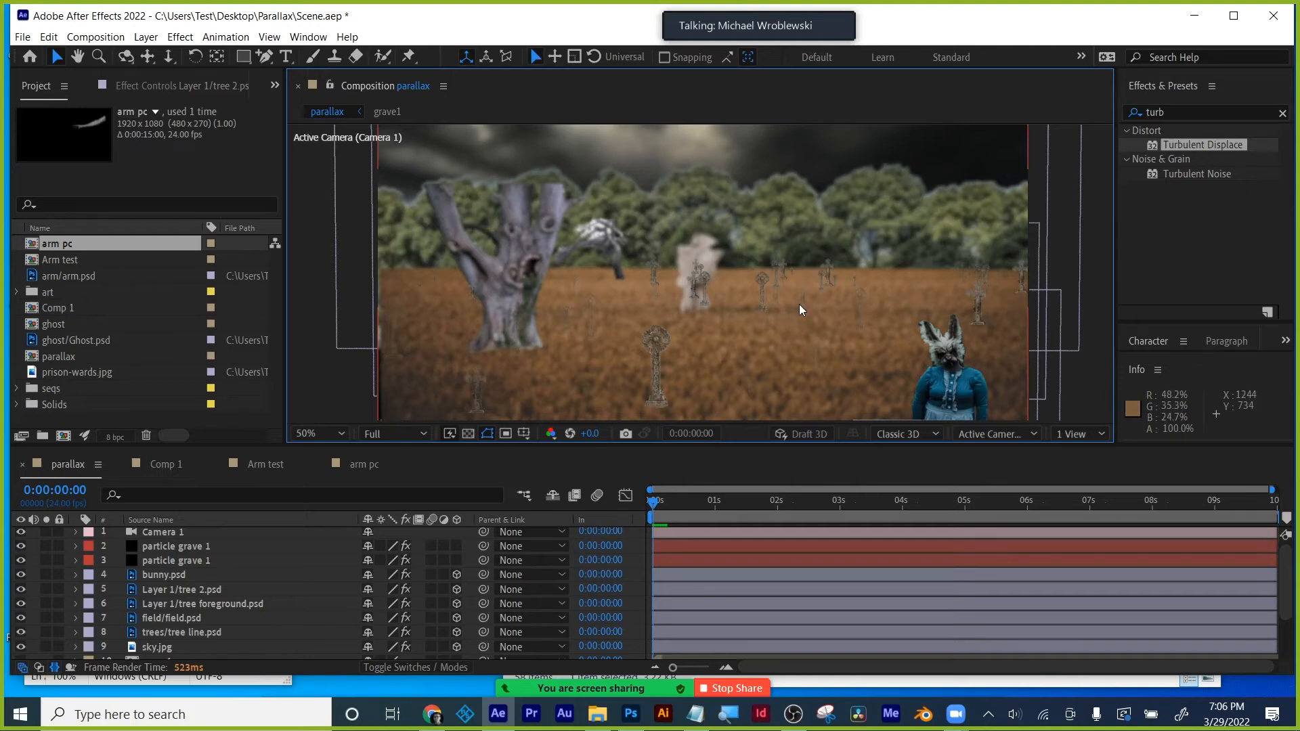
click(148, 466)
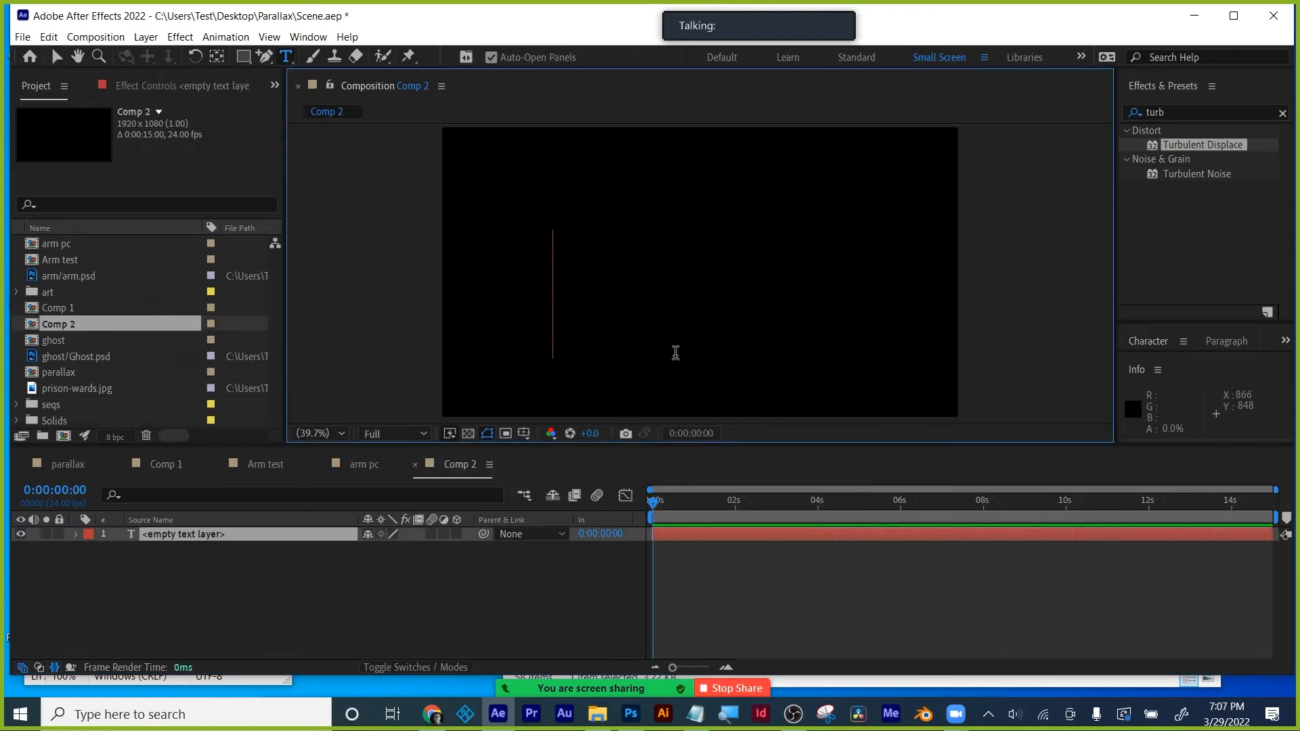
- Finish the 'M' text and move it slightly right and down
text(M)
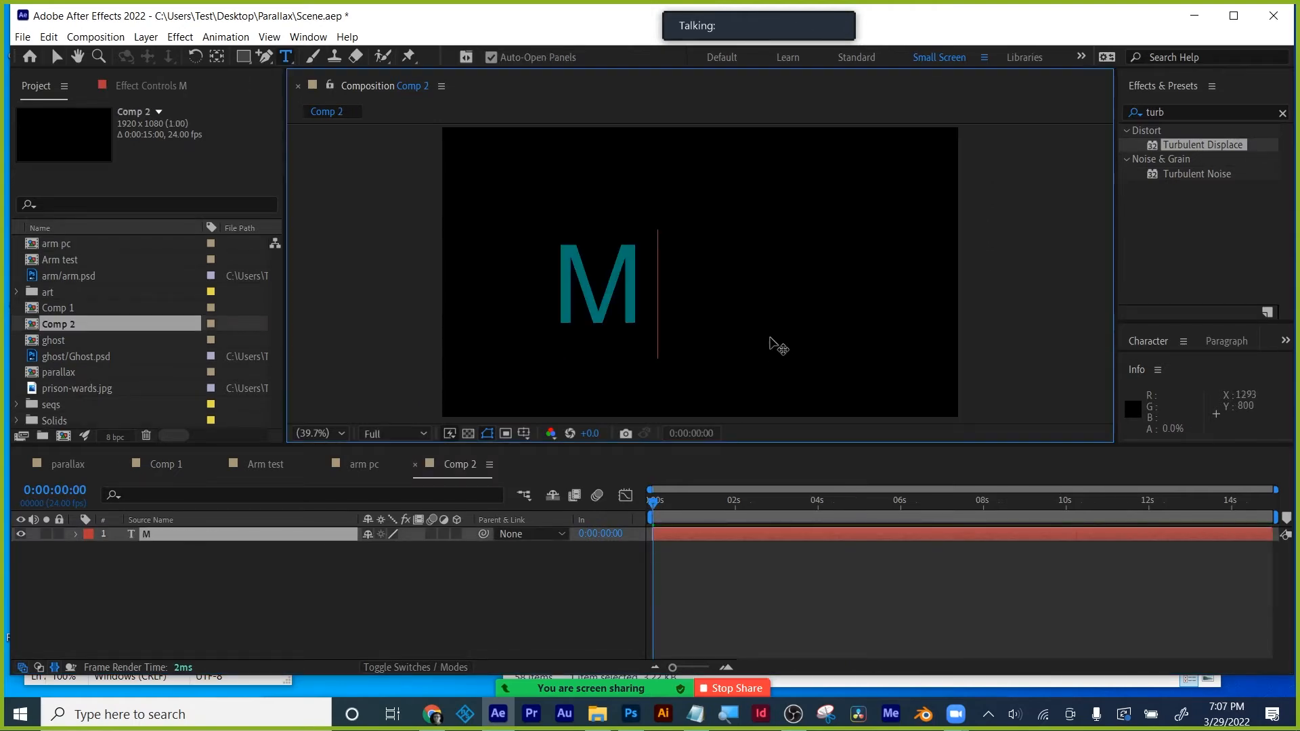
drag(382, 447, 381, 527)
click(59, 56)
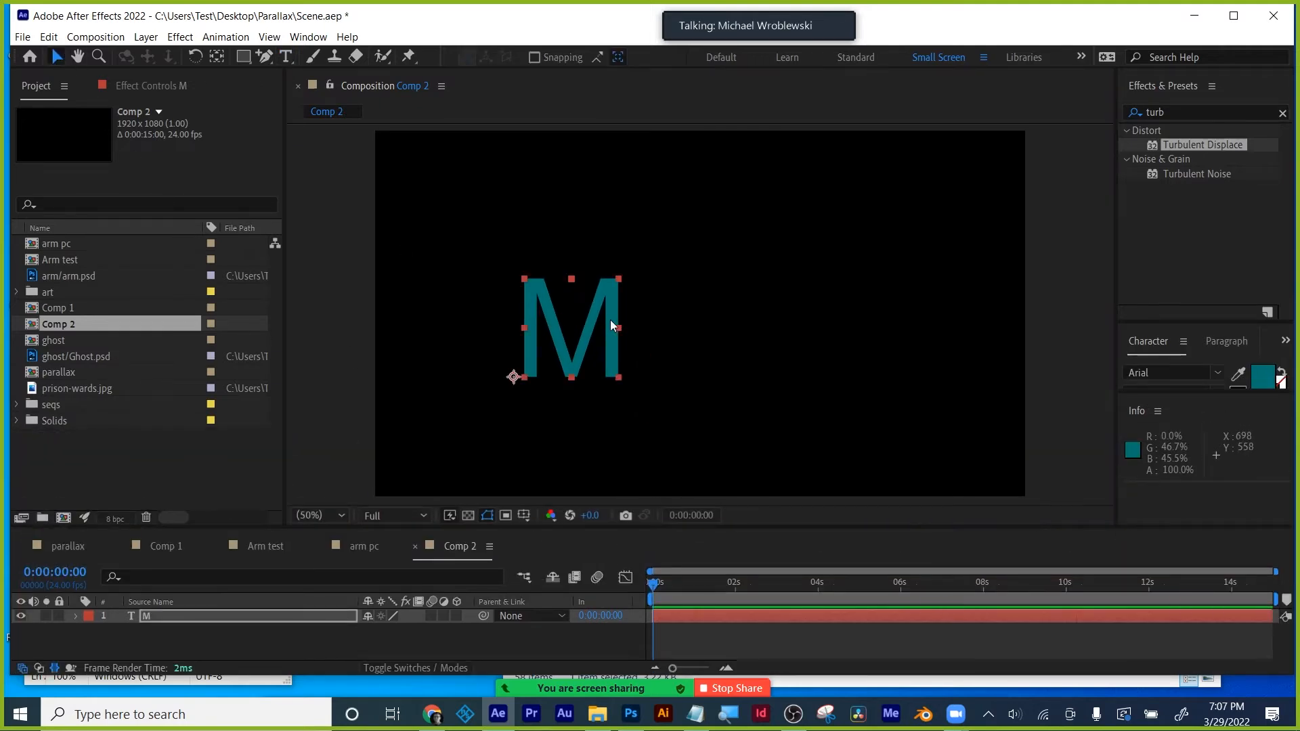
drag(590, 361, 623, 374)
- Create shapes from the M text layer and drag the M Outlines shape toward the right
click(242, 619)
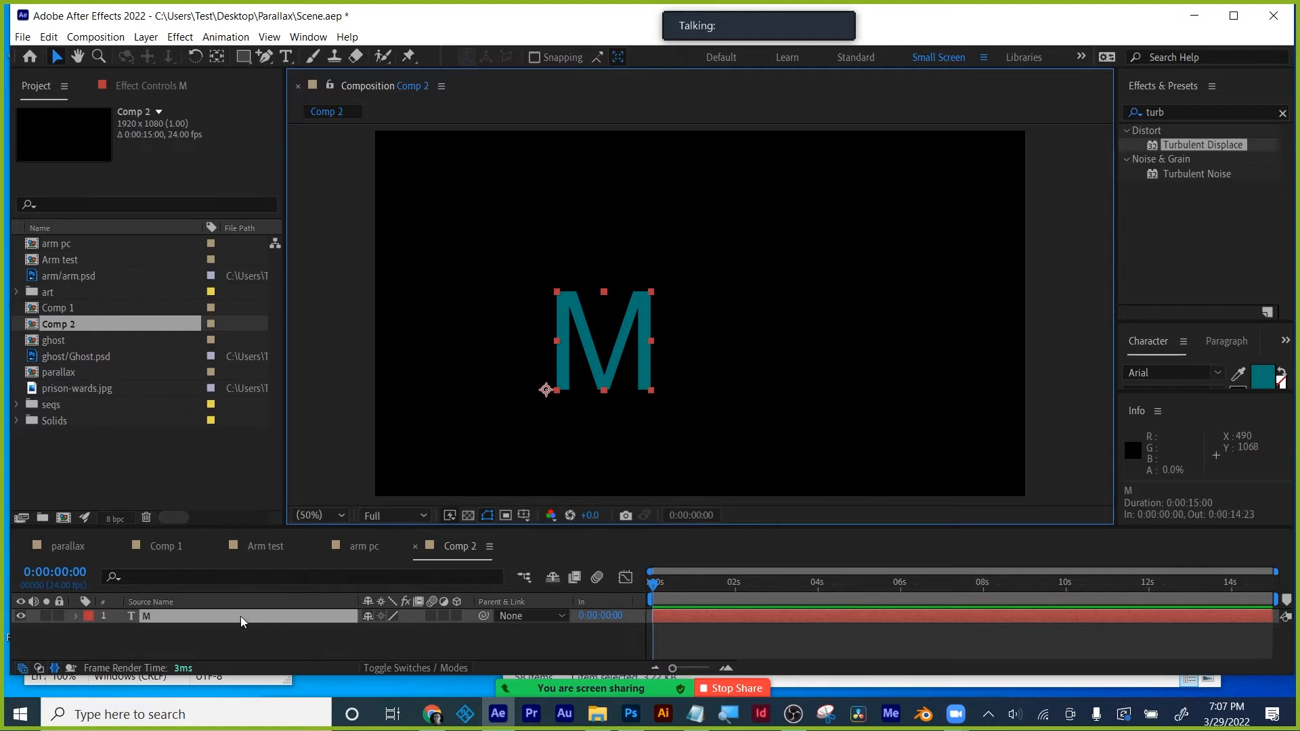
right_click(242, 618)
mouse_move(298, 500)
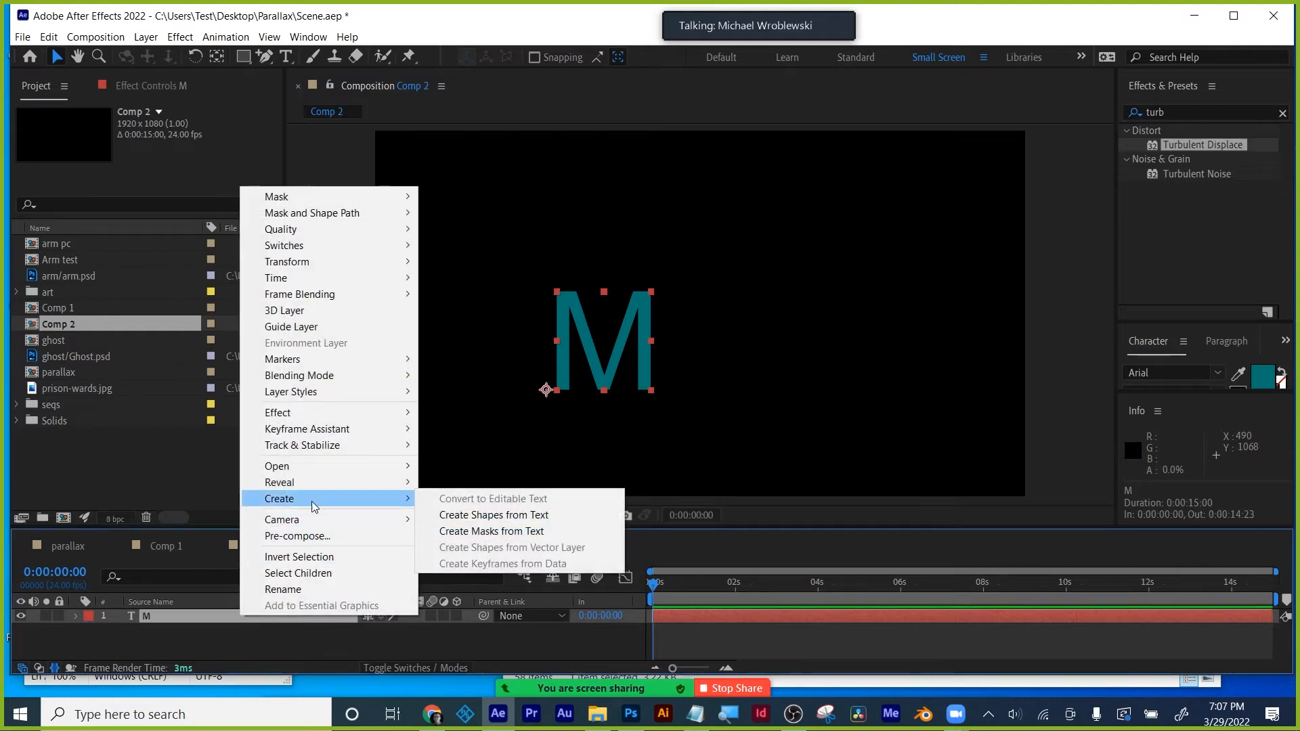
click(478, 516)
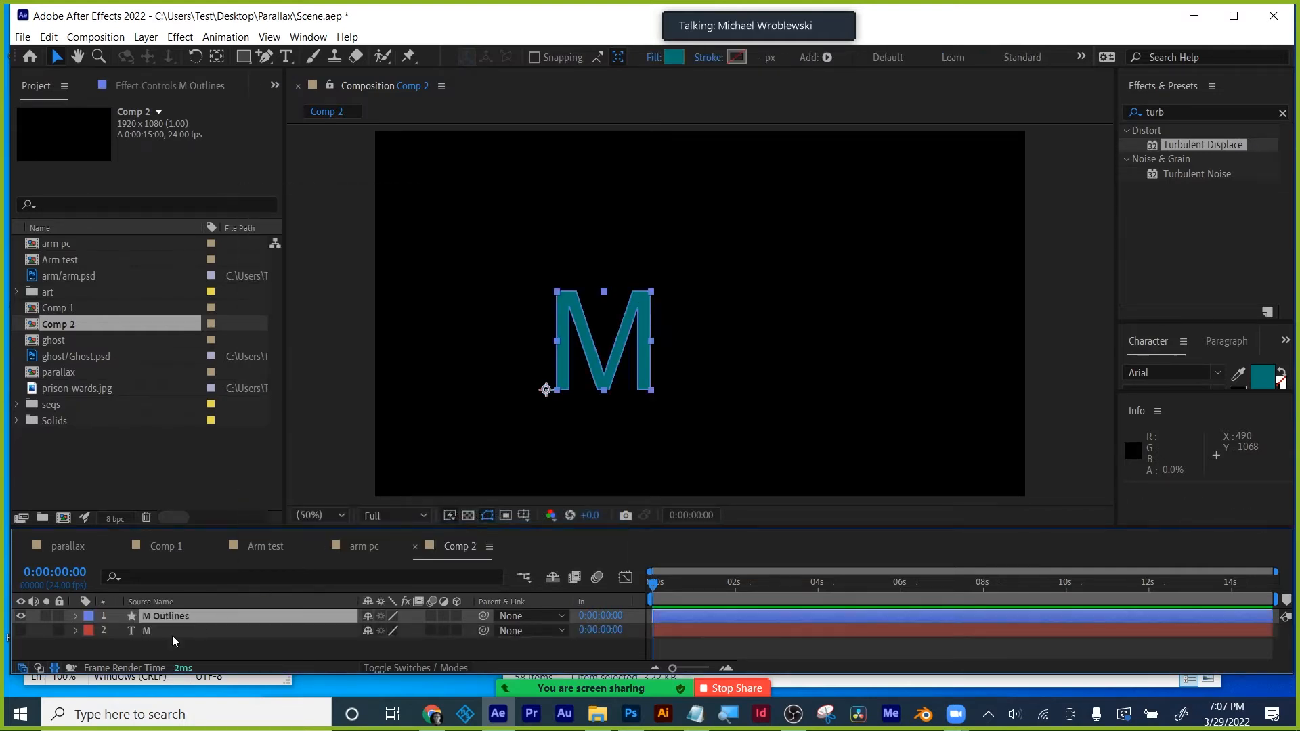
click(76, 617)
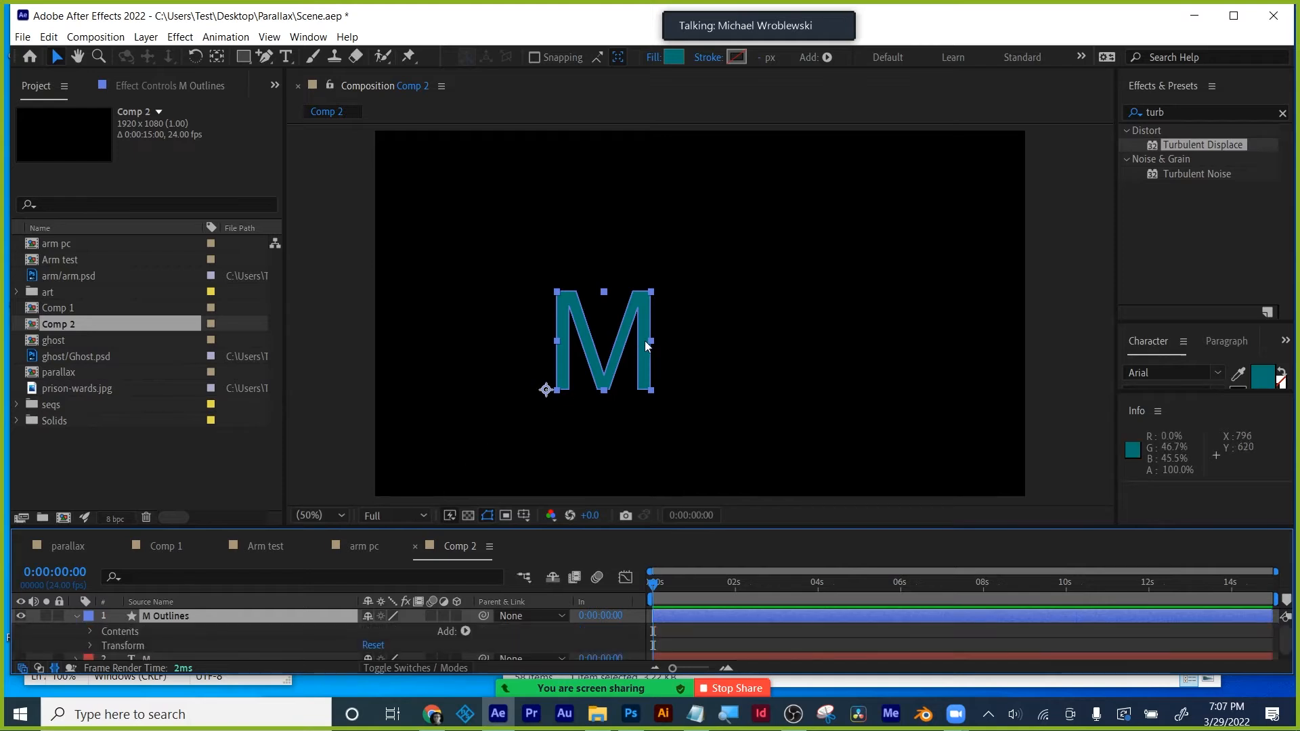
drag(647, 344, 744, 337)
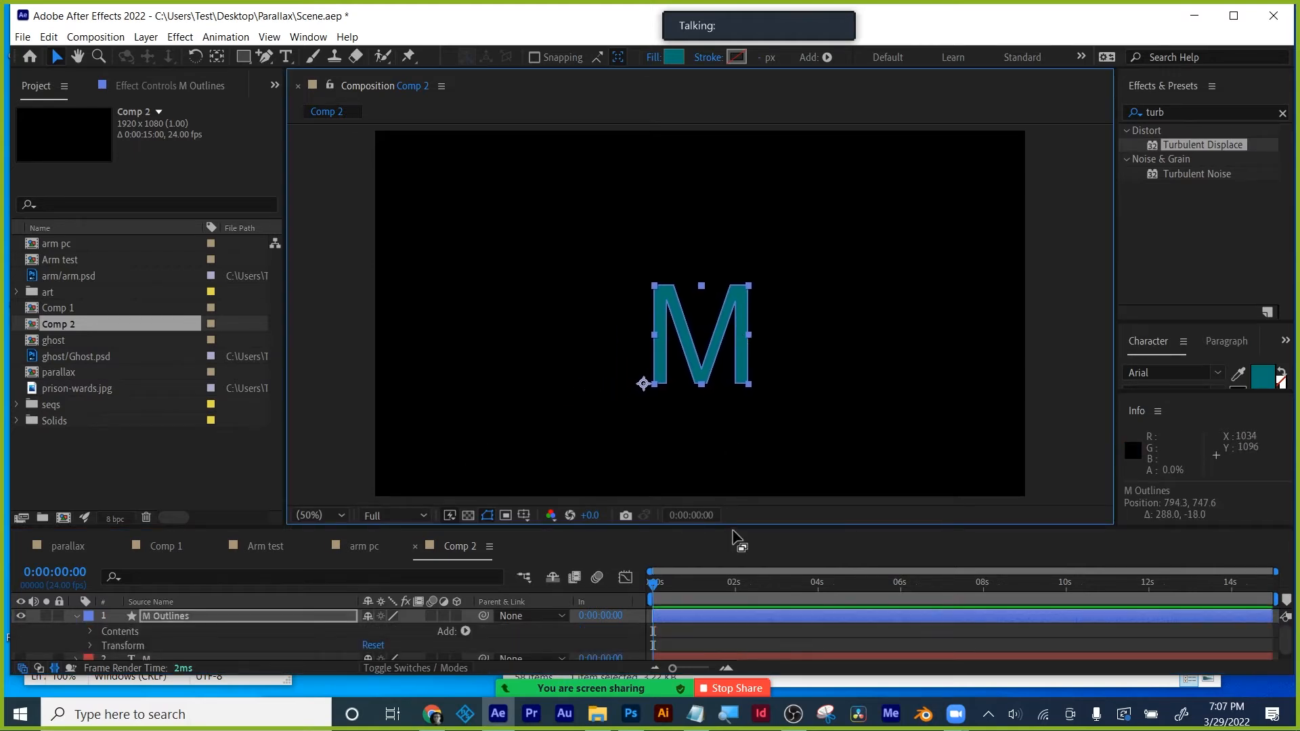
drag(740, 528, 745, 448)
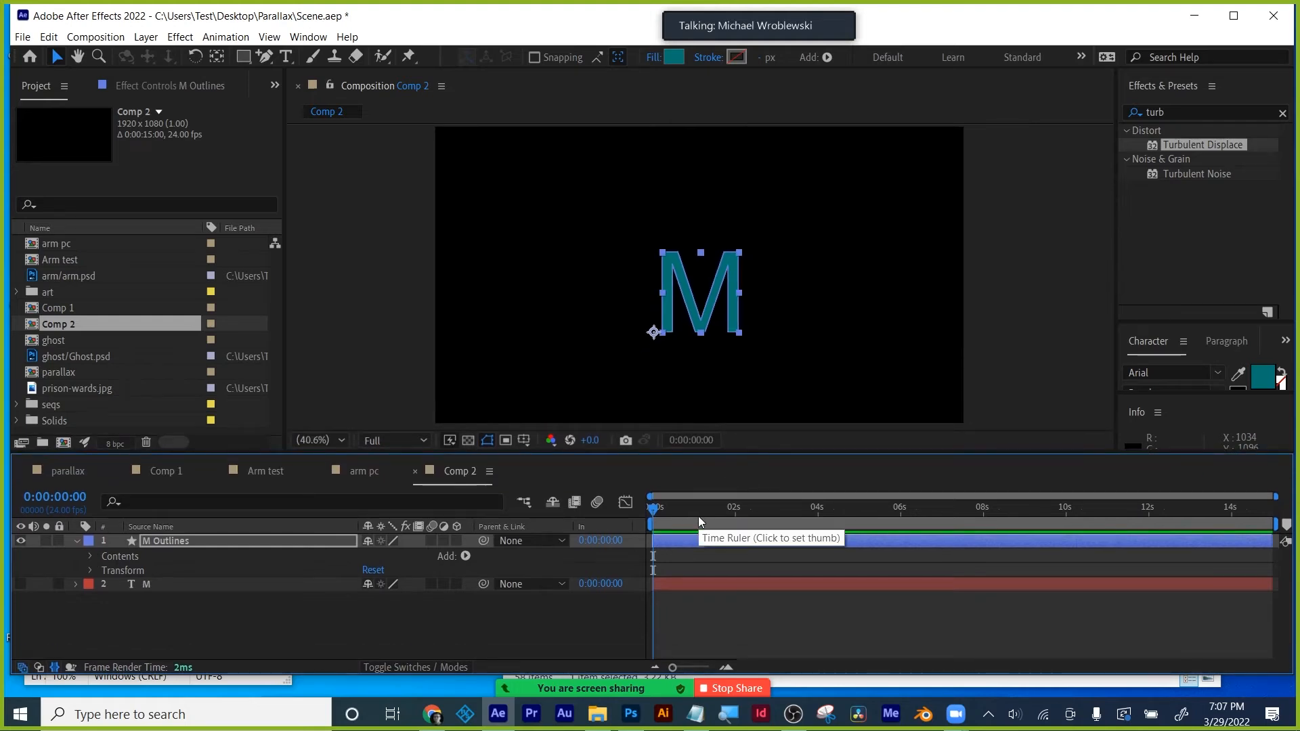
- Keyframe M Outlines Position to start off-screen left at X -339.7 and slide in by frame 21
key(p)
click(119, 556)
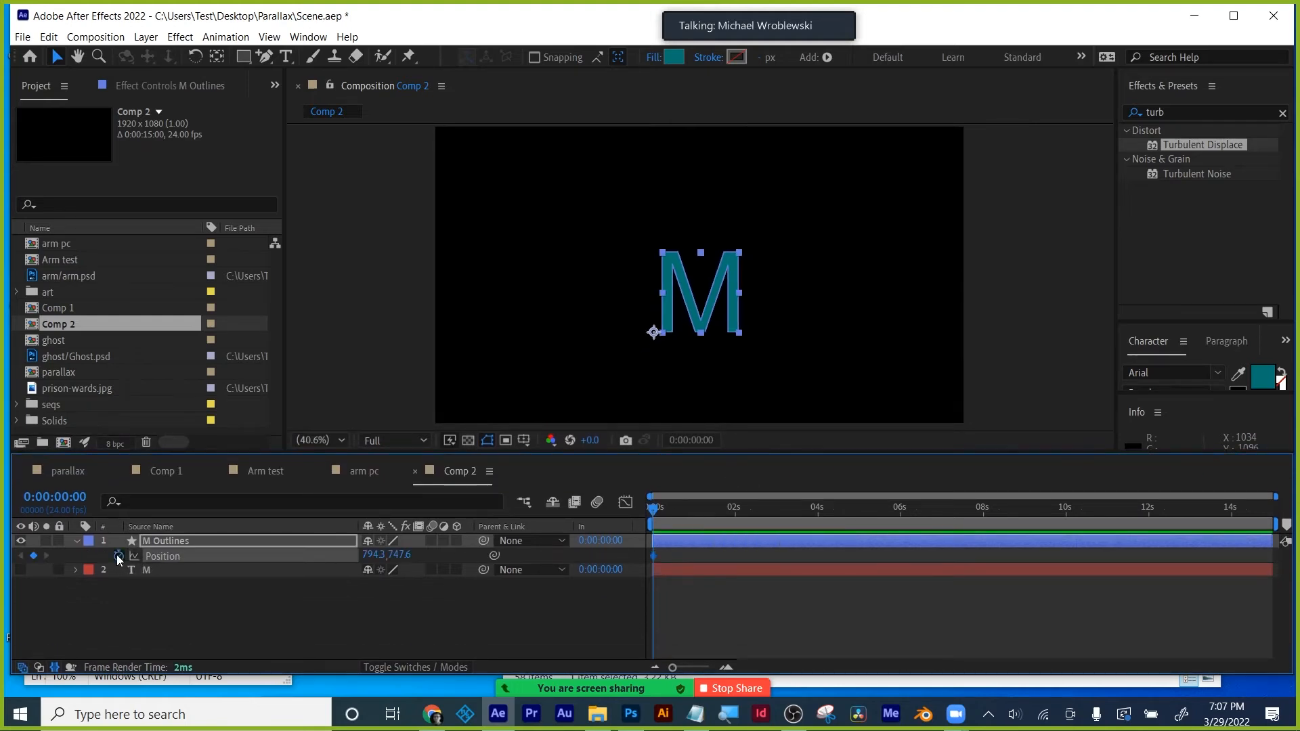
mouse_move(654, 513)
mouse_down()
mouse_move(690, 509)
mouse_move(674, 514)
mouse_up()
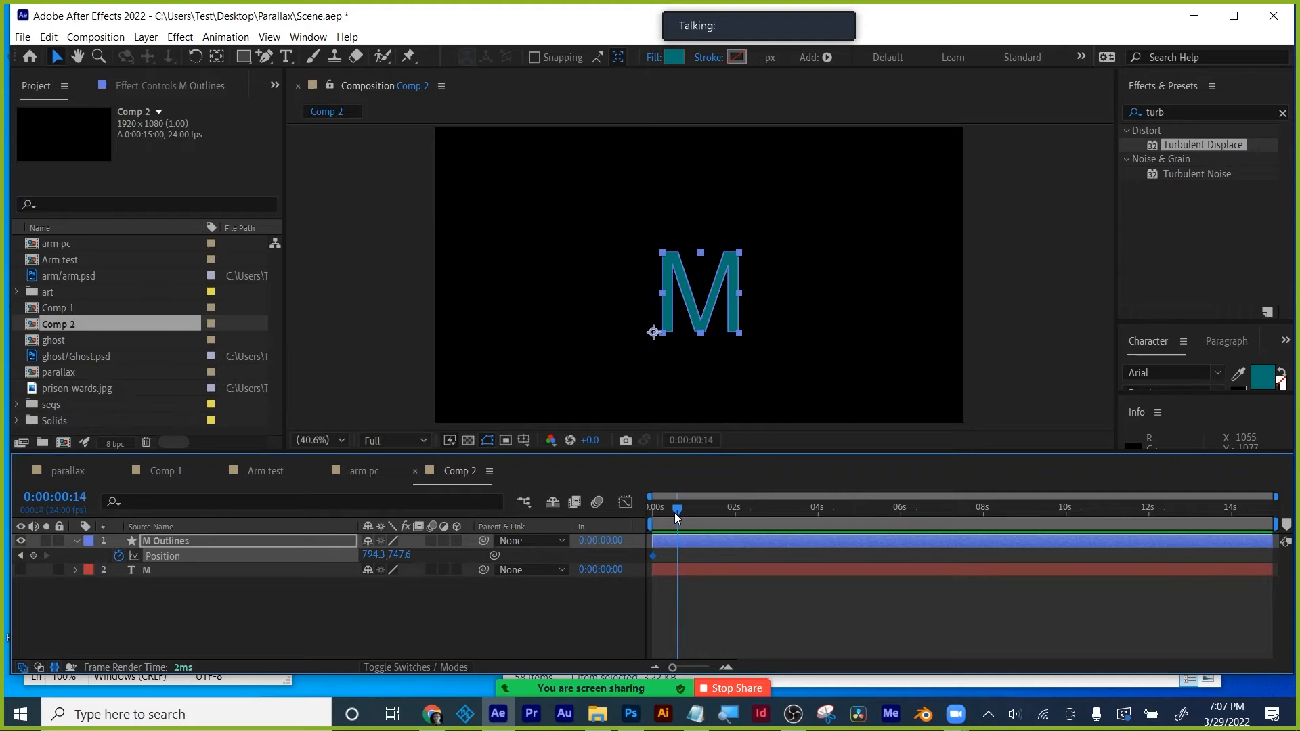
click(20, 556)
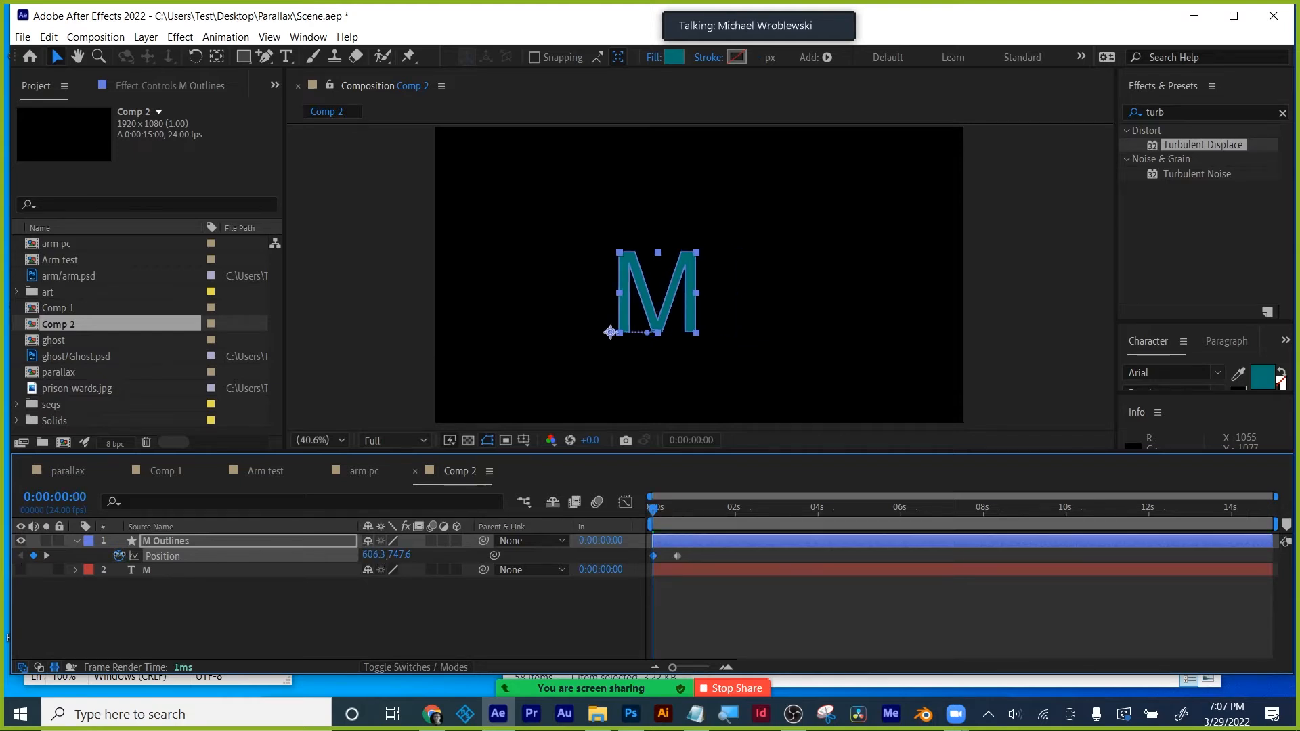
drag(119, 555, 3, 555)
drag(373, 556, 3, 556)
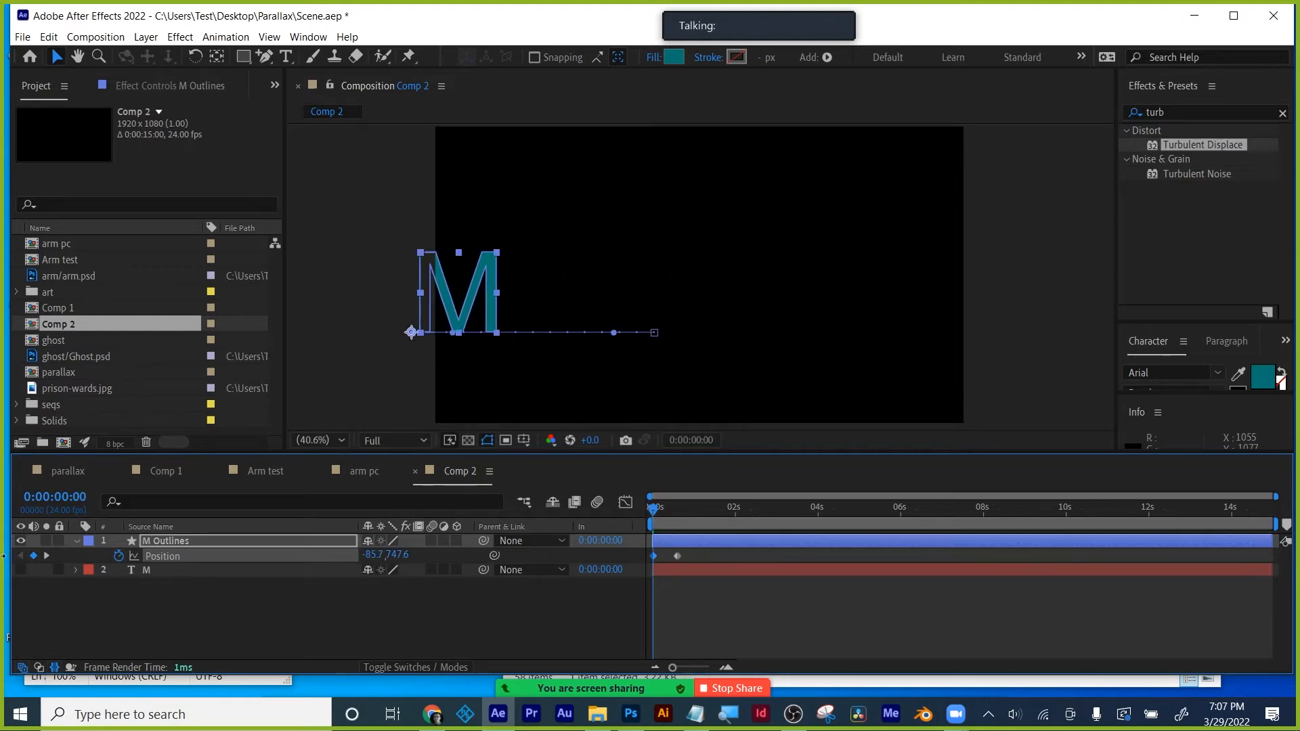
drag(389, 555, 179, 559)
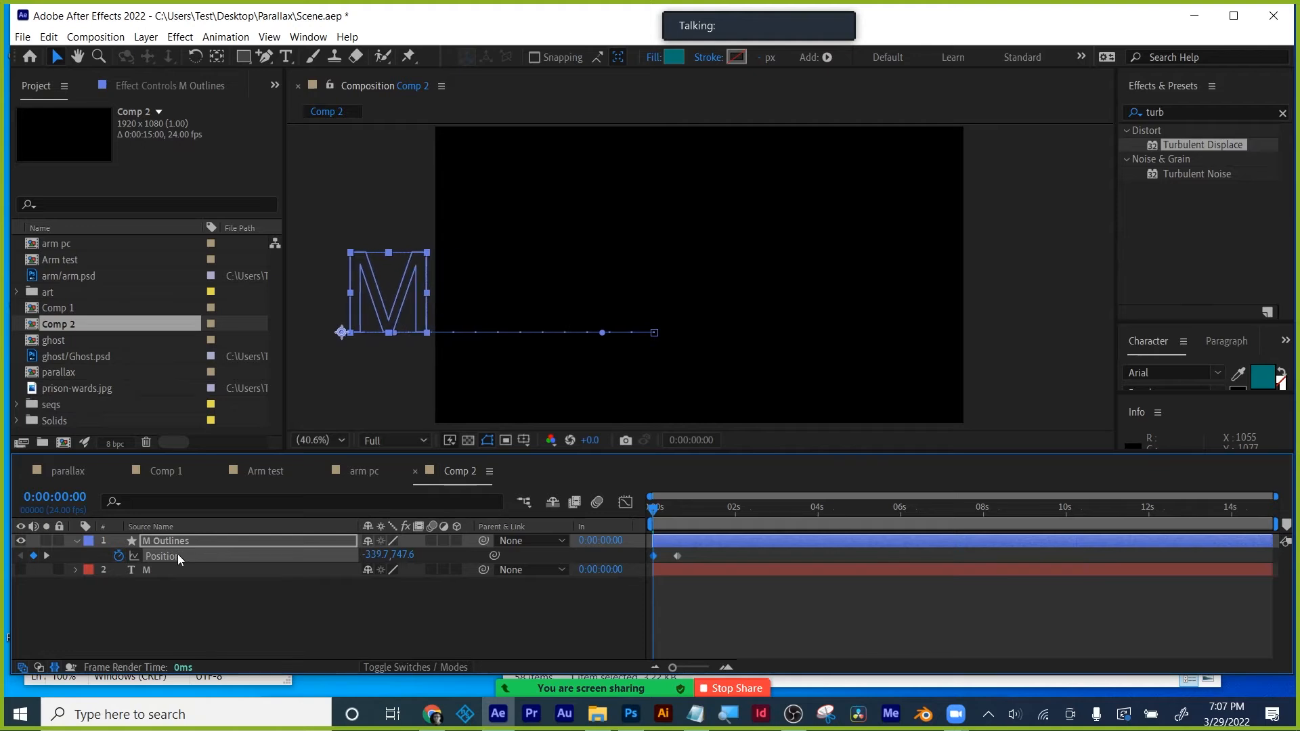
drag(649, 505, 685, 504)
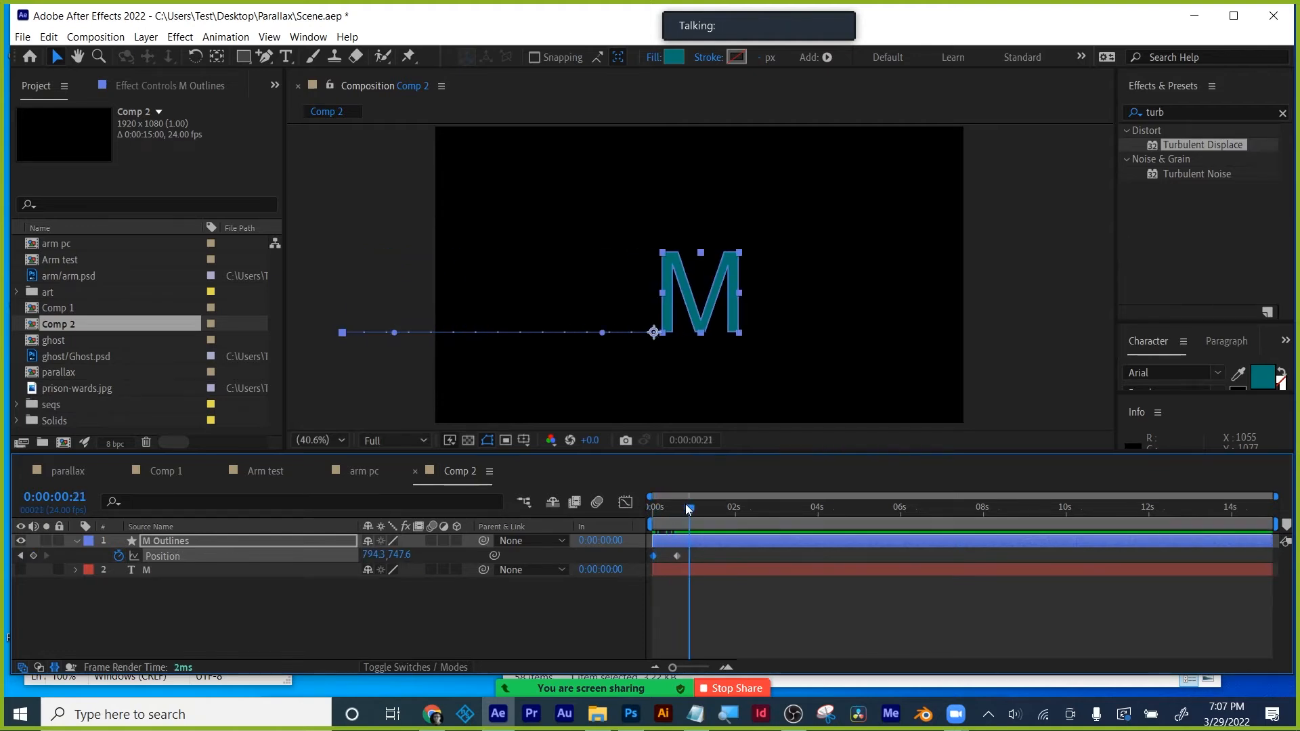
click(708, 560)
click(653, 555)
- Apply Easy Ease to the Position keyframes and lengthen the final keyframe's influence in the speed graph
right_click(676, 556)
mouse_move(711, 550)
click(952, 595)
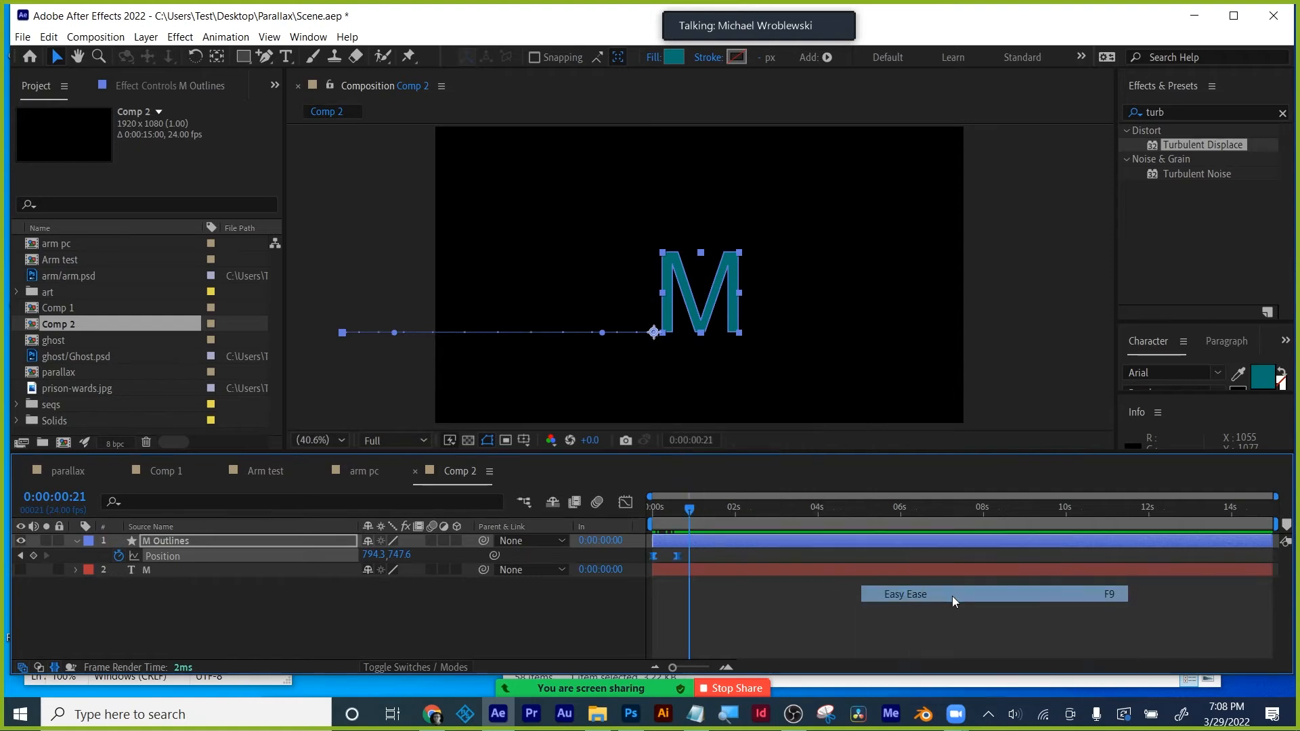
click(630, 504)
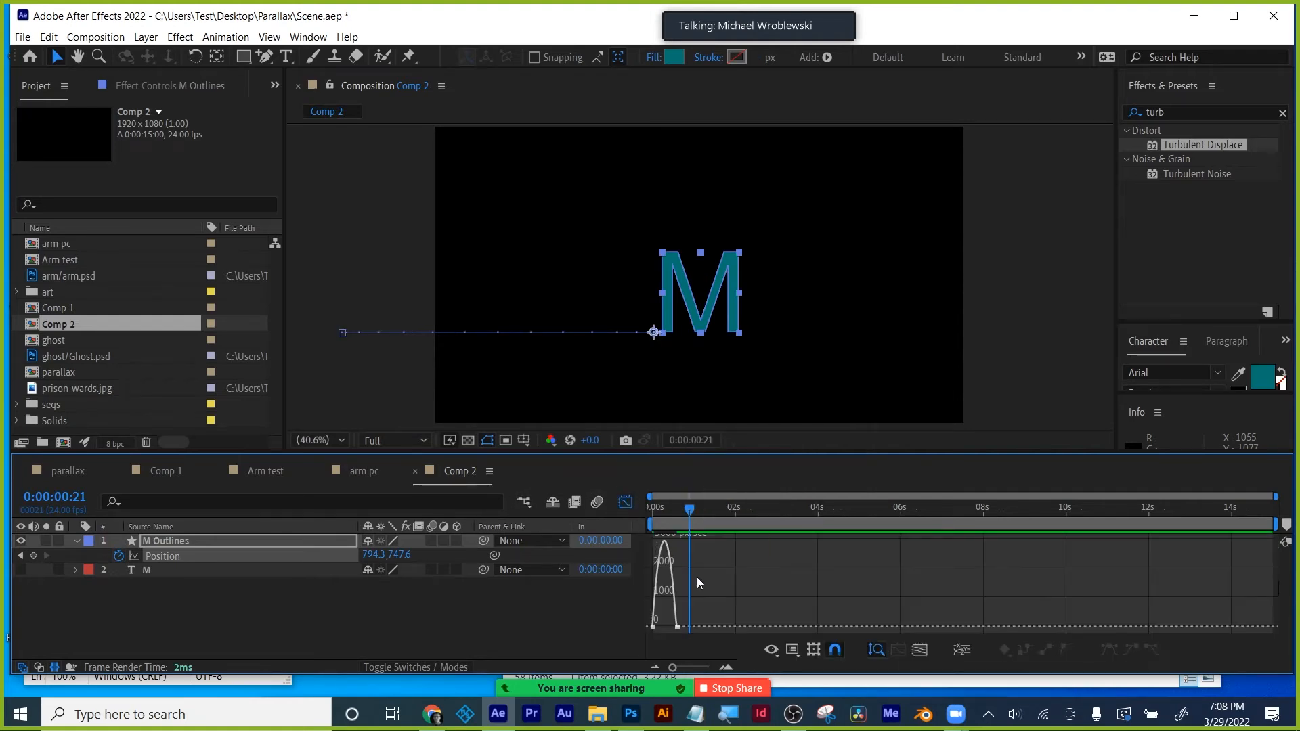
click(924, 652)
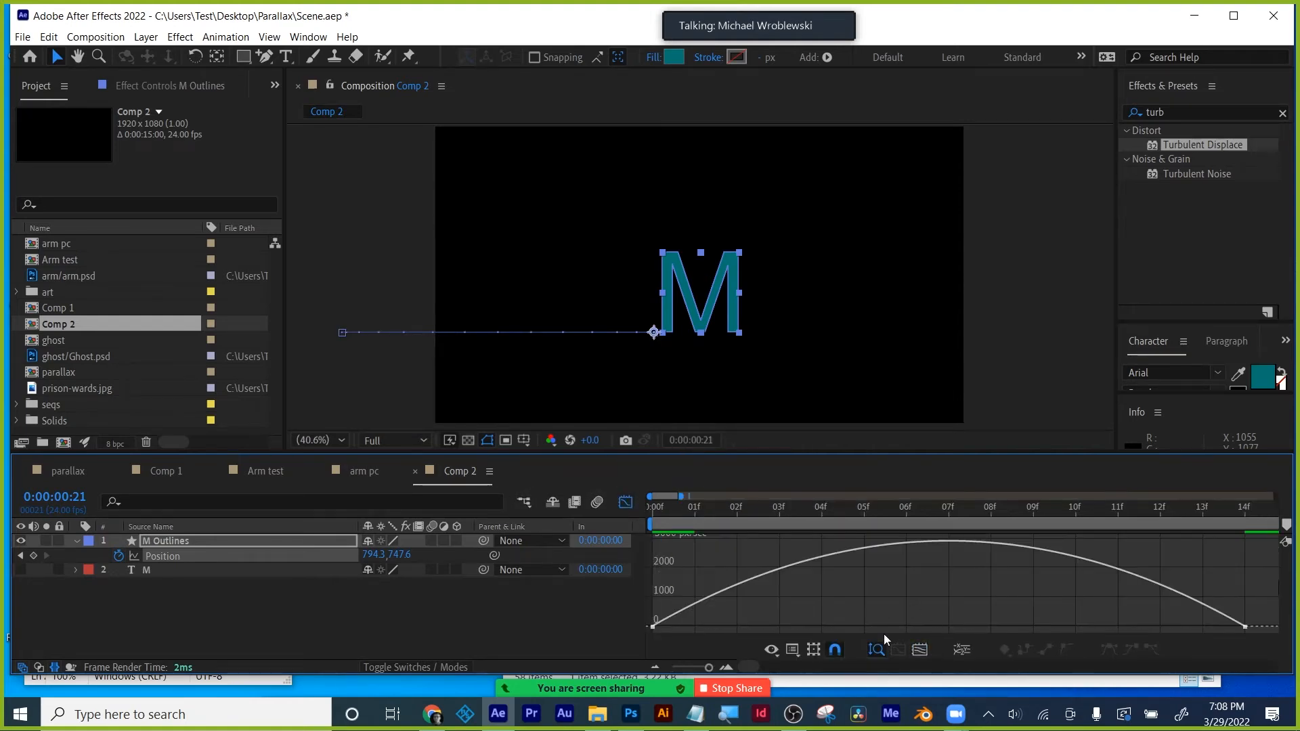
click(1245, 626)
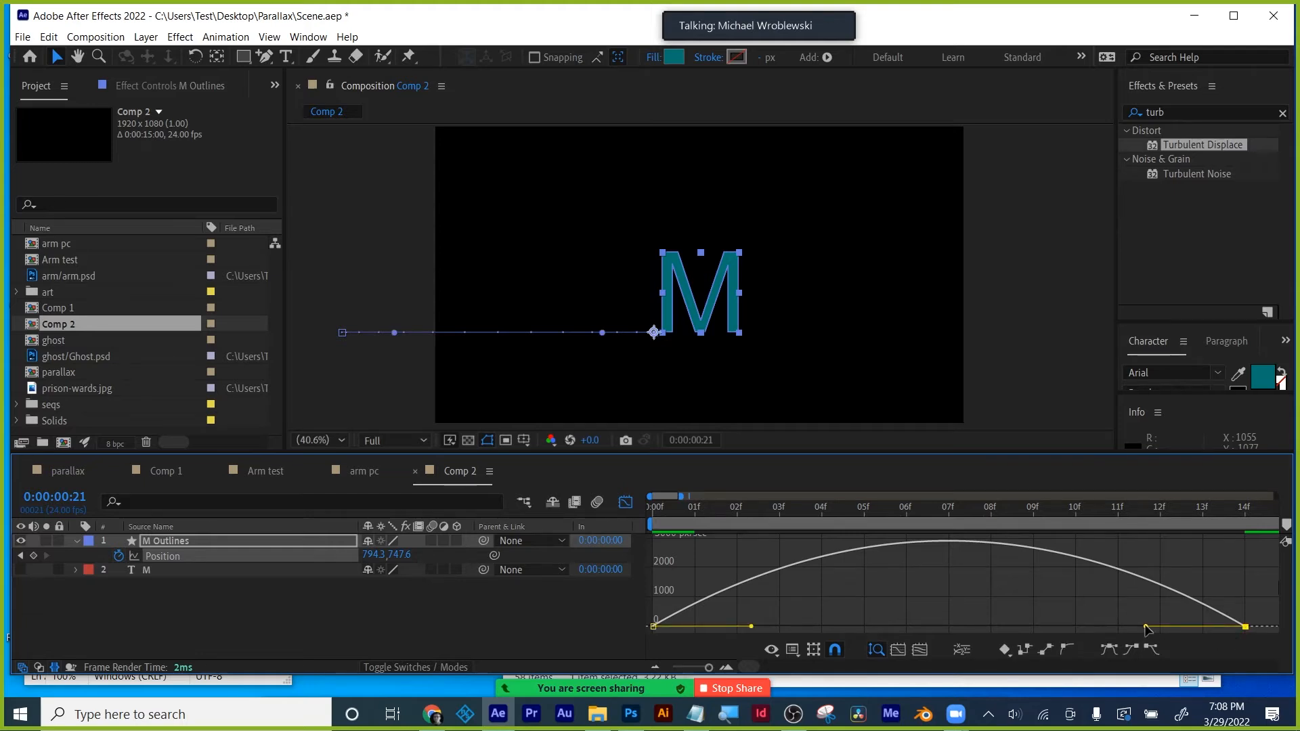
drag(1146, 629, 721, 622)
- End the work area at about one second and preview the slide-in
click(625, 503)
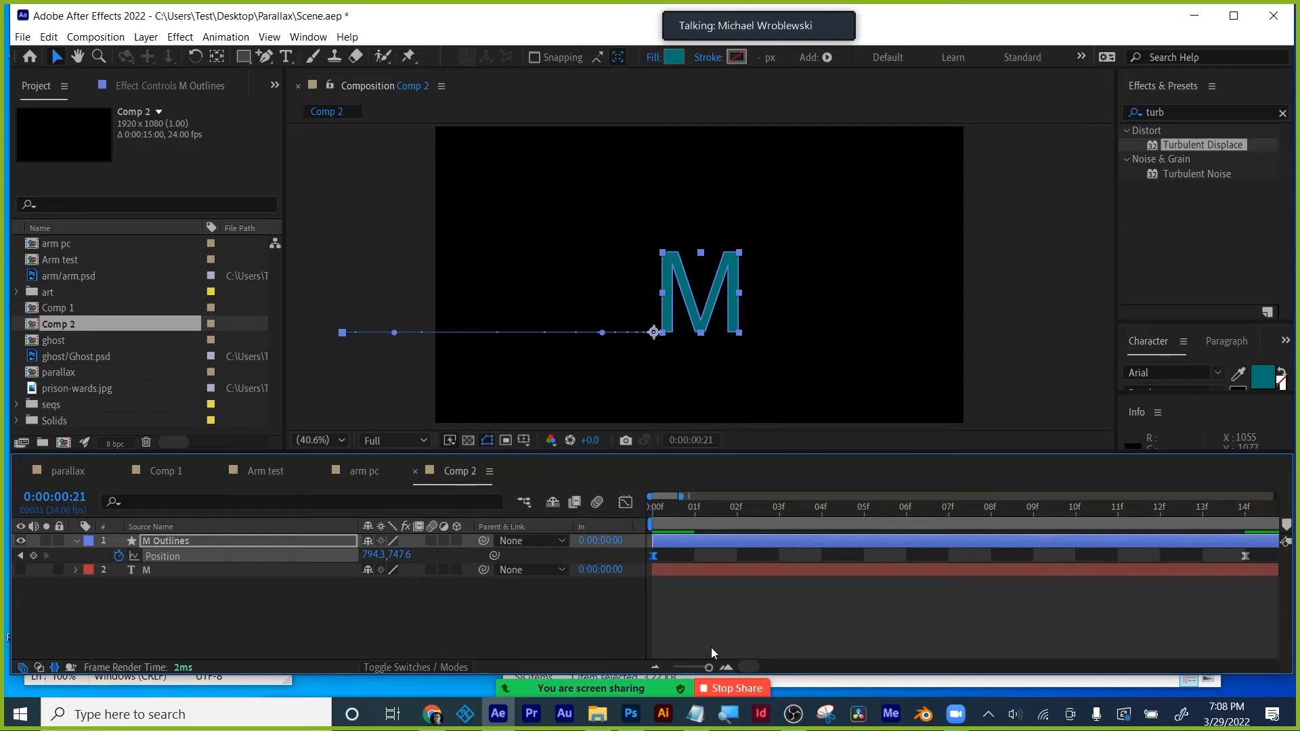
drag(710, 668, 682, 667)
drag(695, 509, 595, 515)
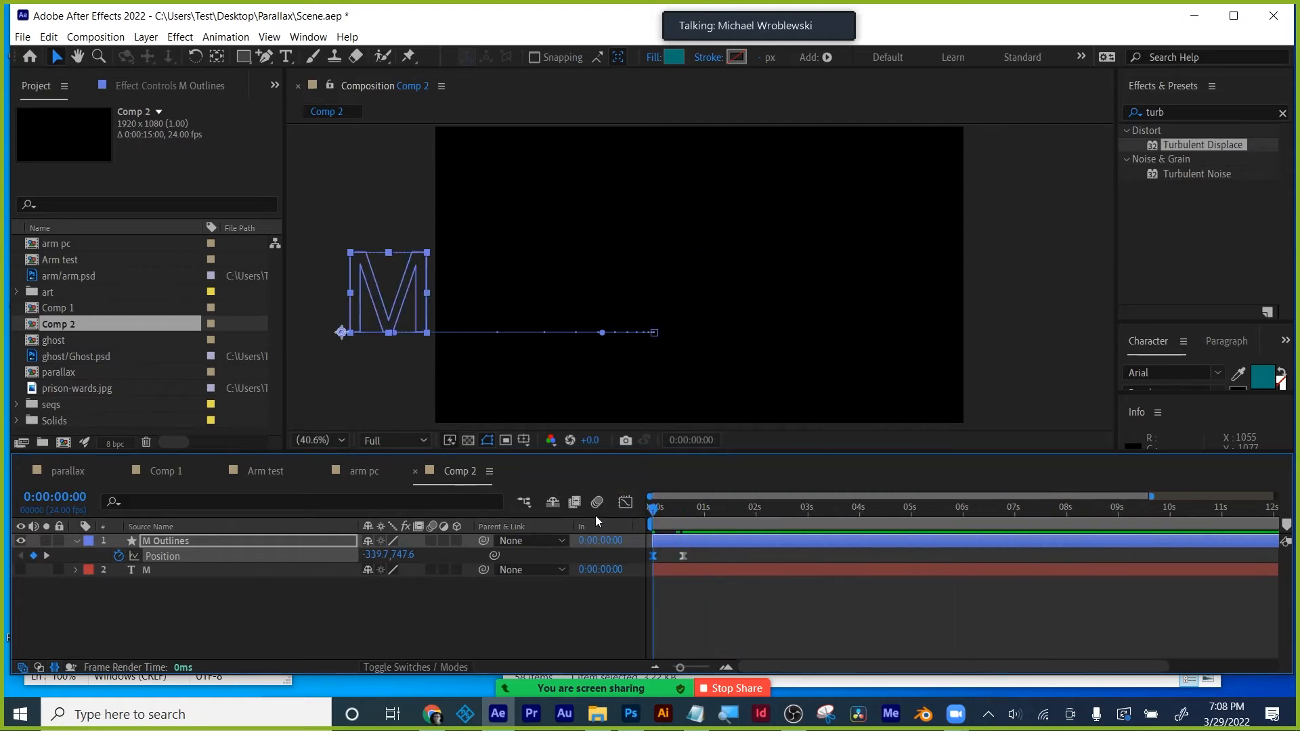
key(space)
key(space)
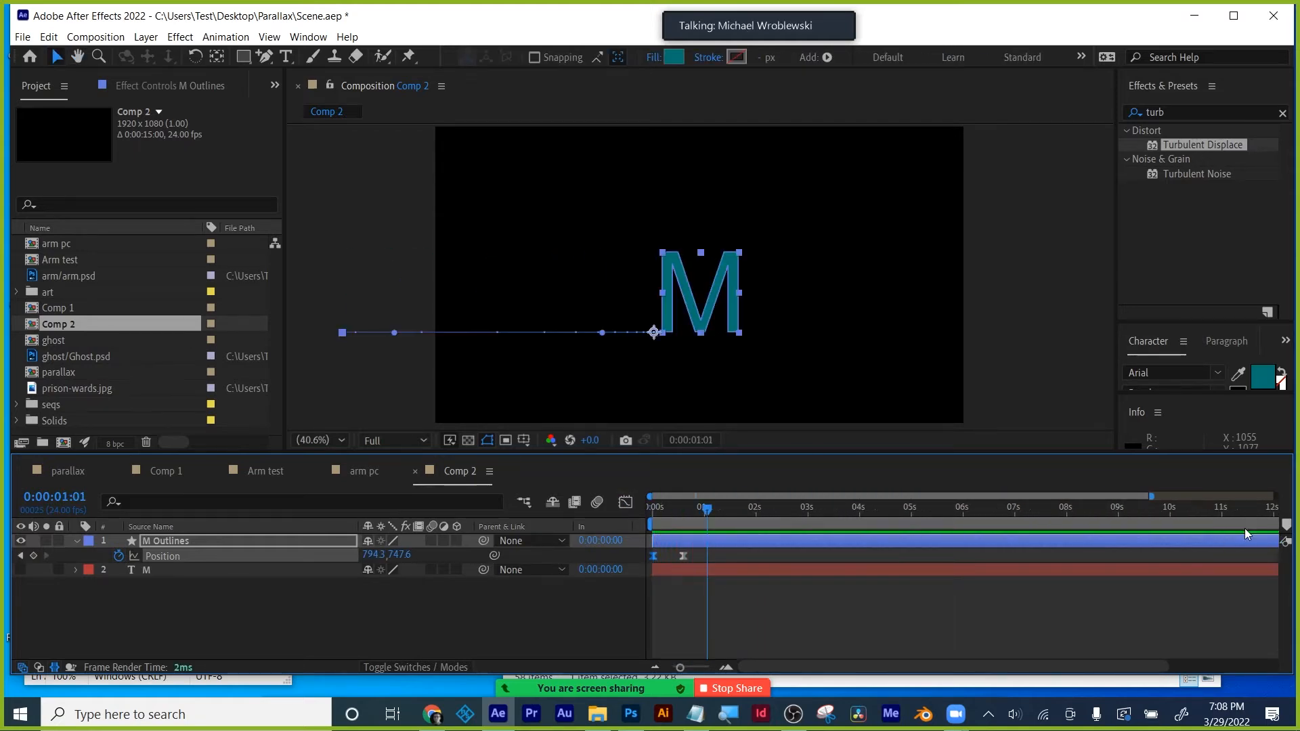
drag(685, 667, 639, 668)
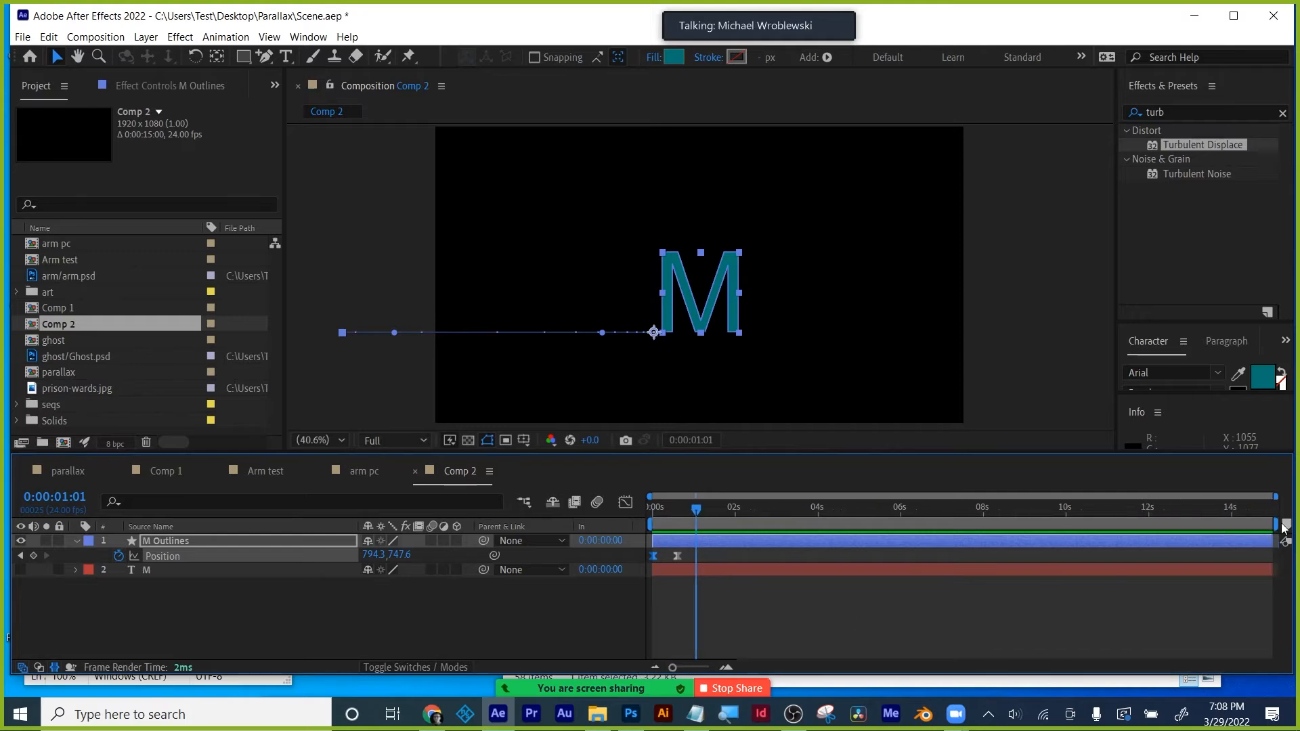
drag(1276, 522, 703, 519)
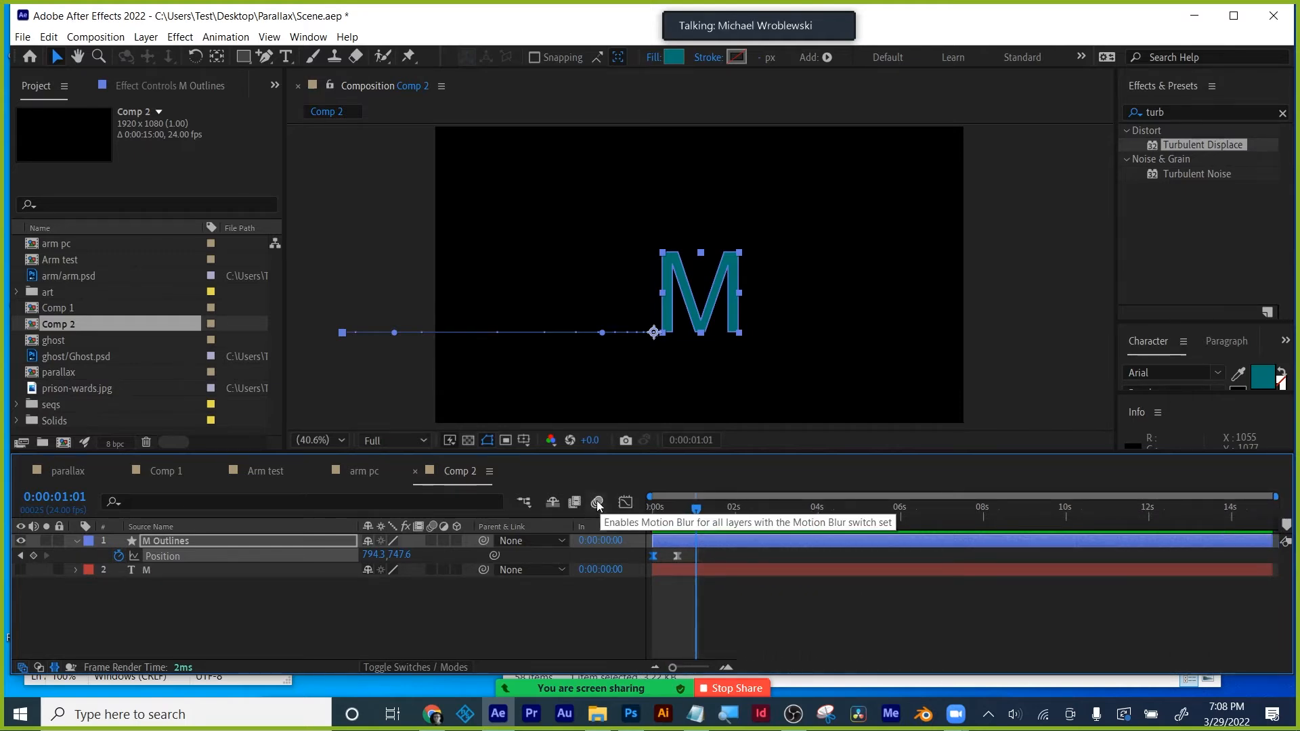
key(space)
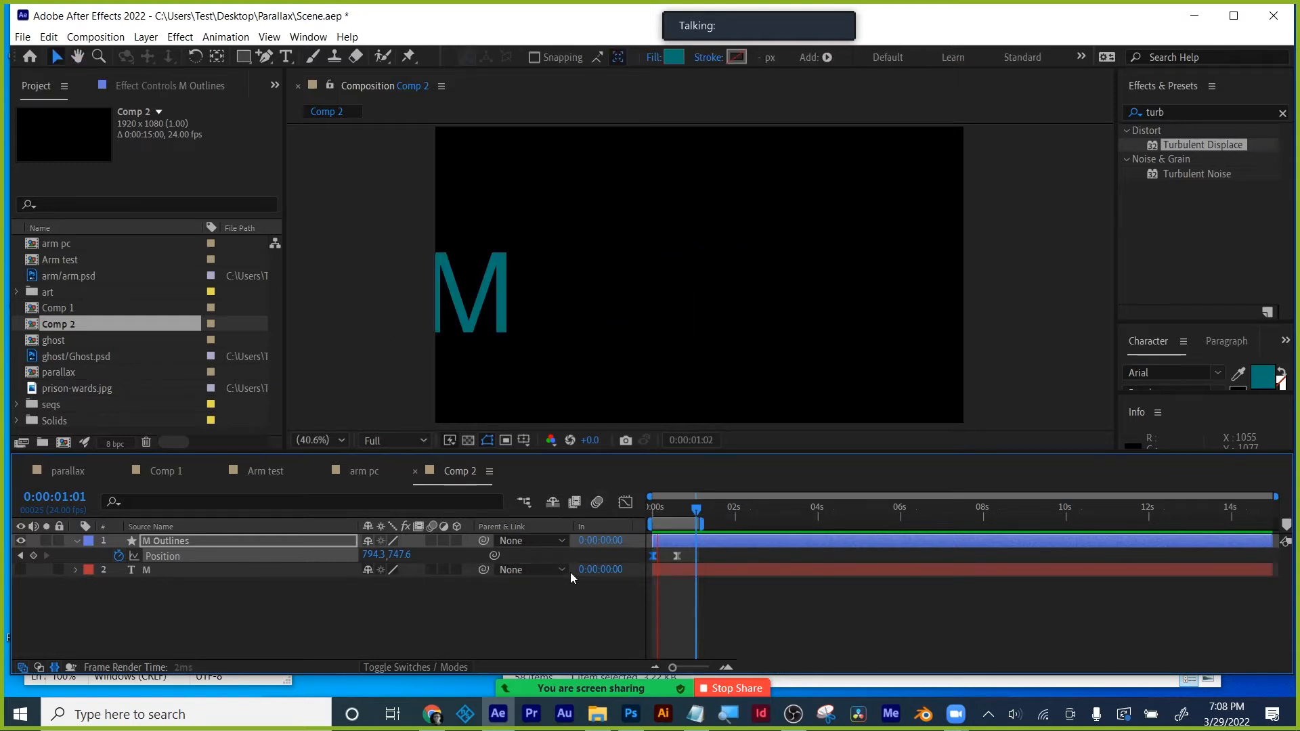
- Reveal the M shape's Path under M Outlines > Contents and keyframe it at 0:00:01:00
key(space)
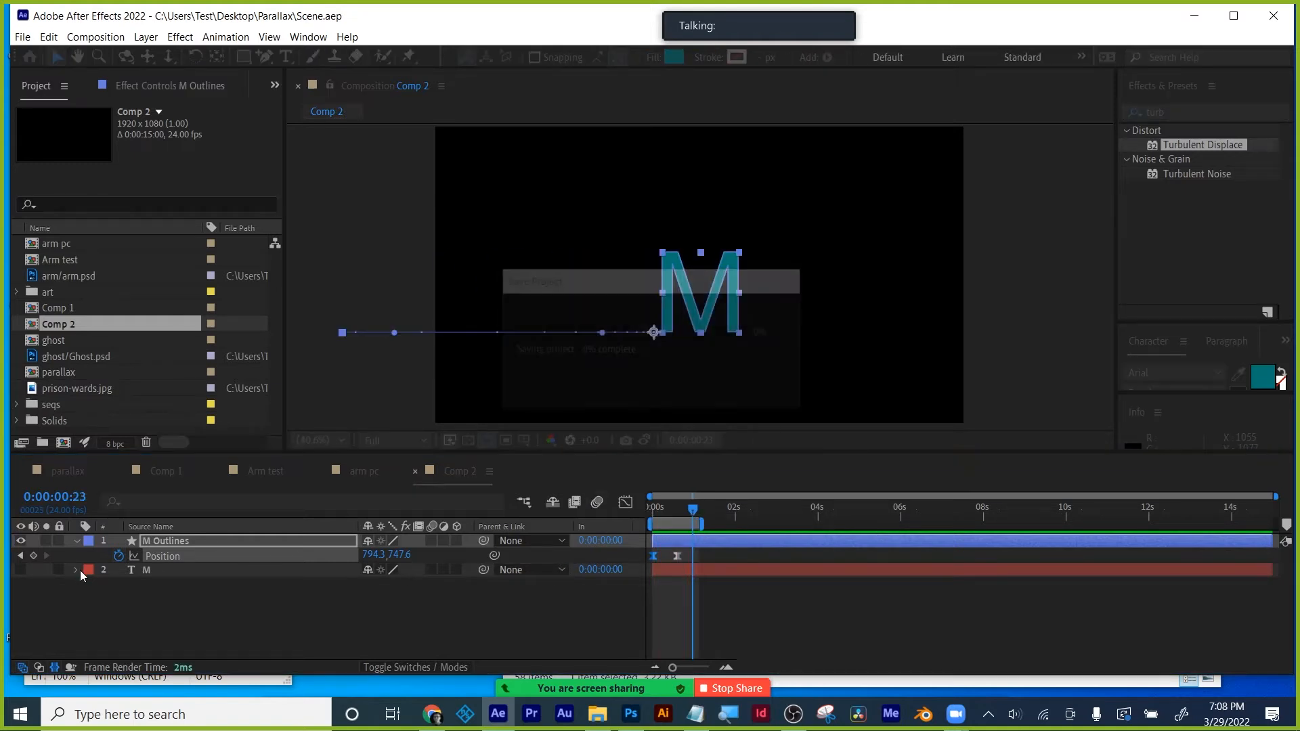
click(75, 541)
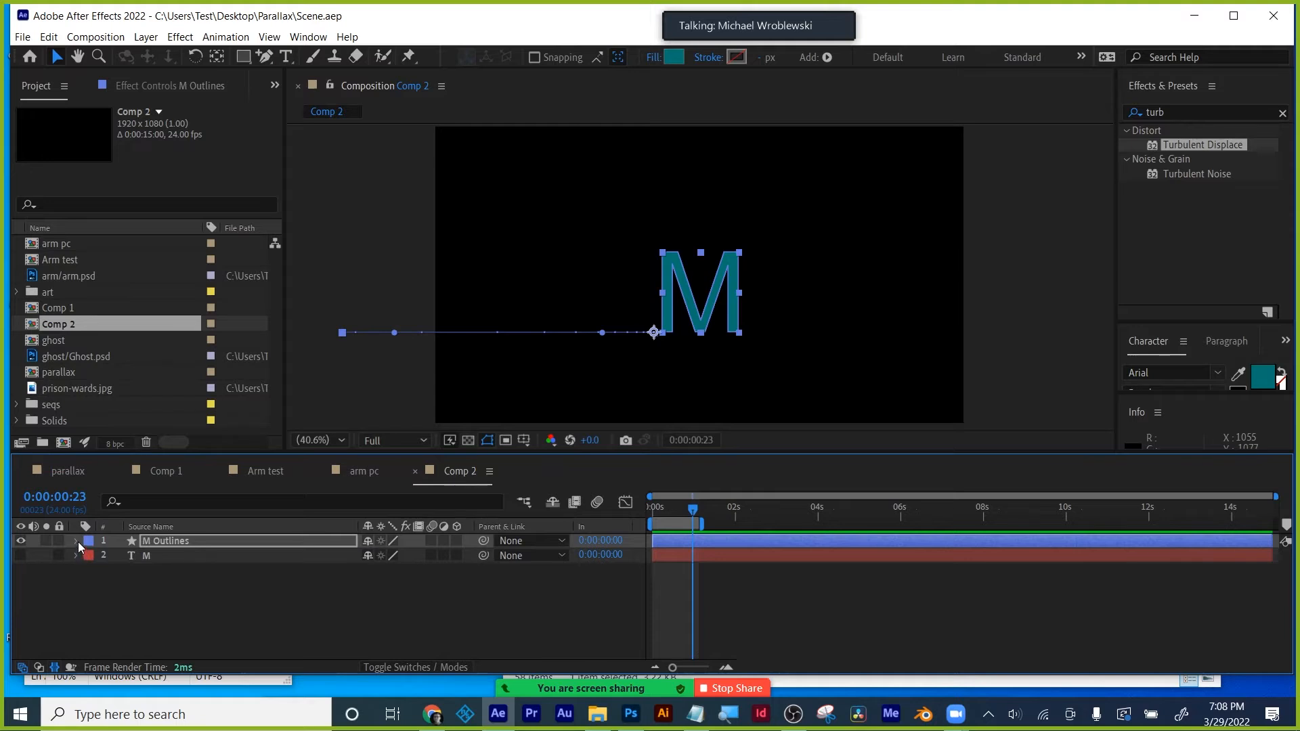
click(75, 542)
click(91, 570)
click(90, 559)
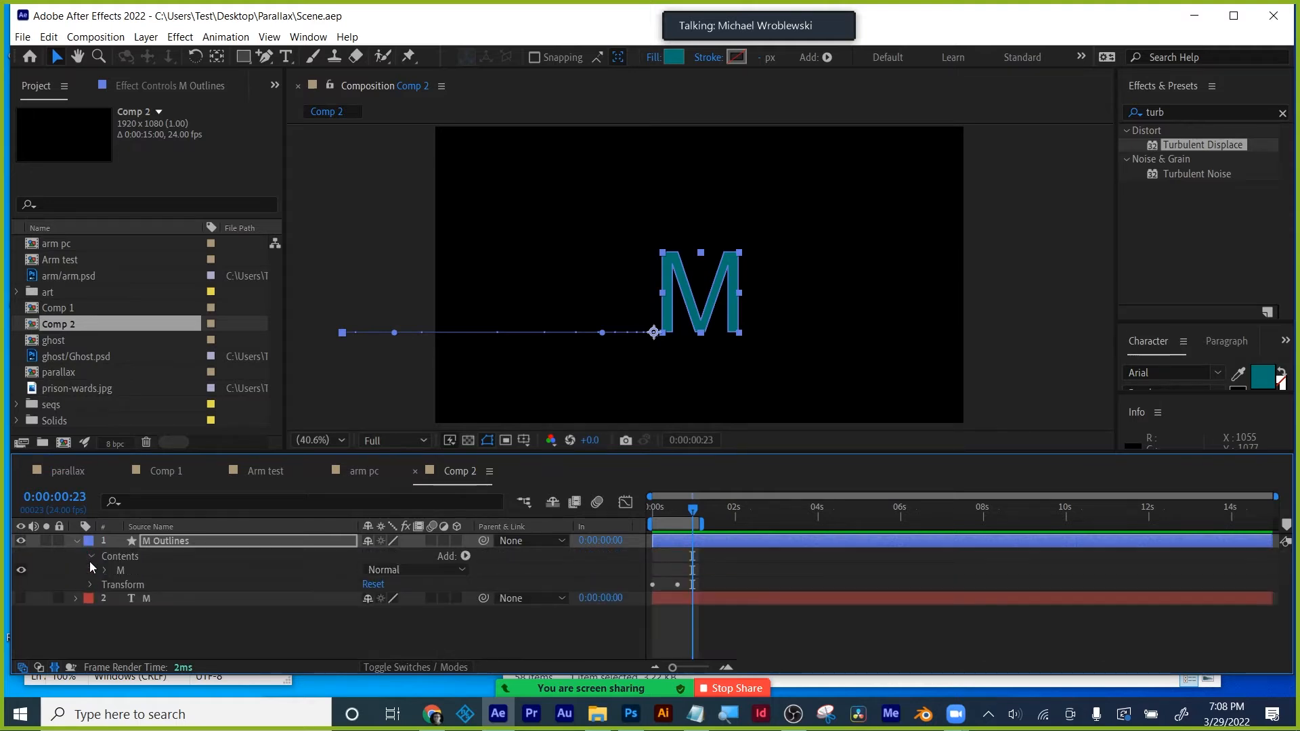
click(103, 571)
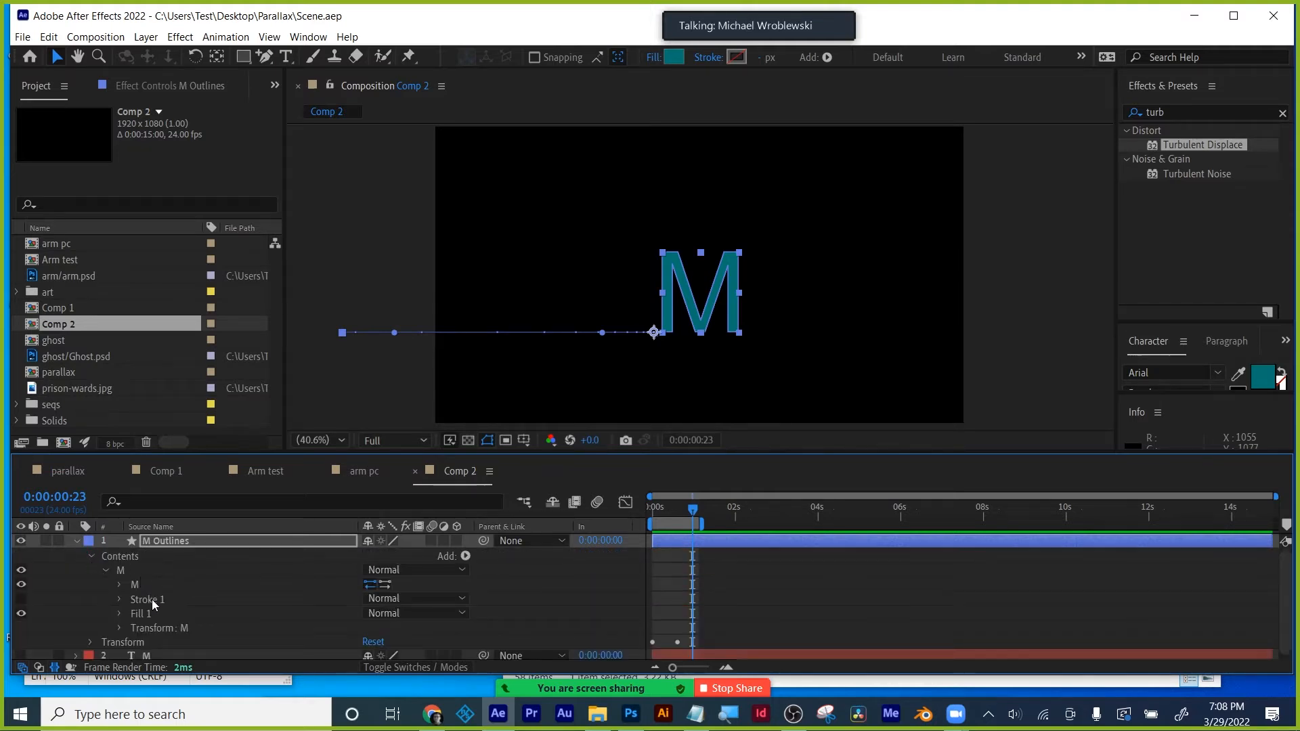
click(119, 585)
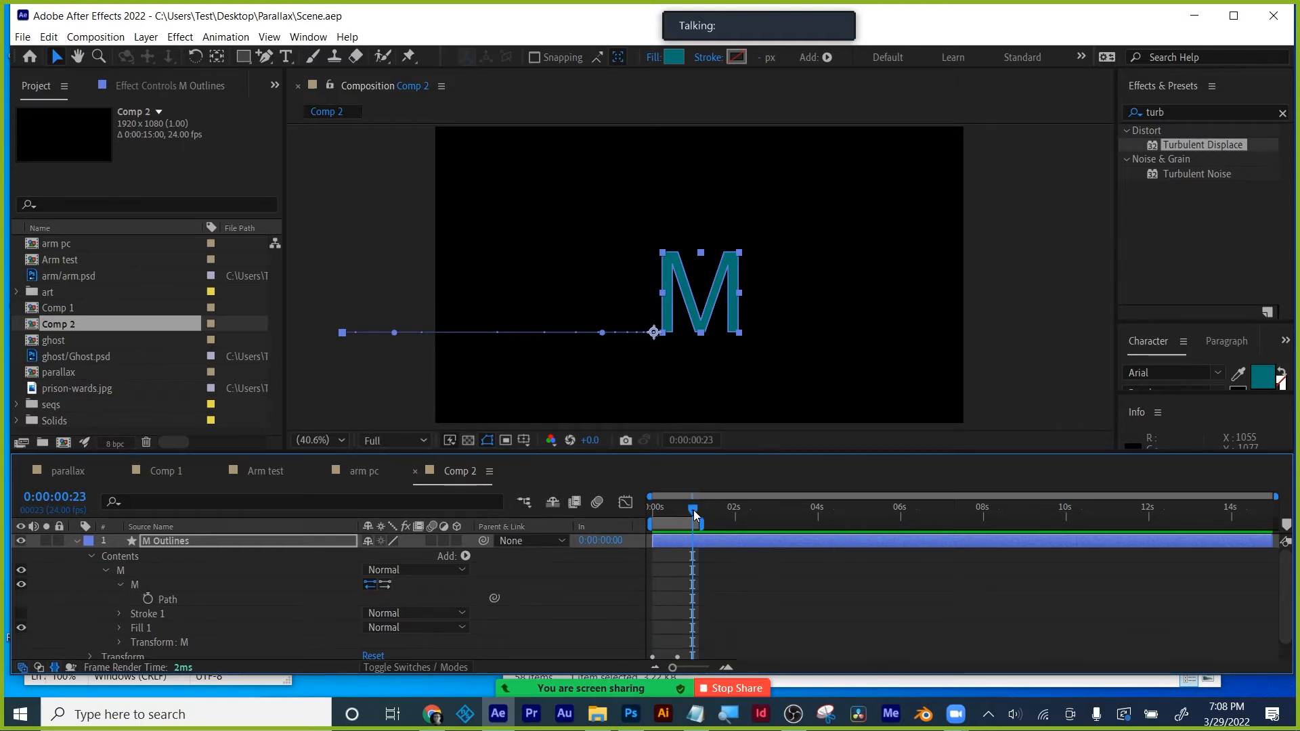
mouse_move(694, 515)
mouse_down()
mouse_move(676, 513)
mouse_move(694, 509)
mouse_up()
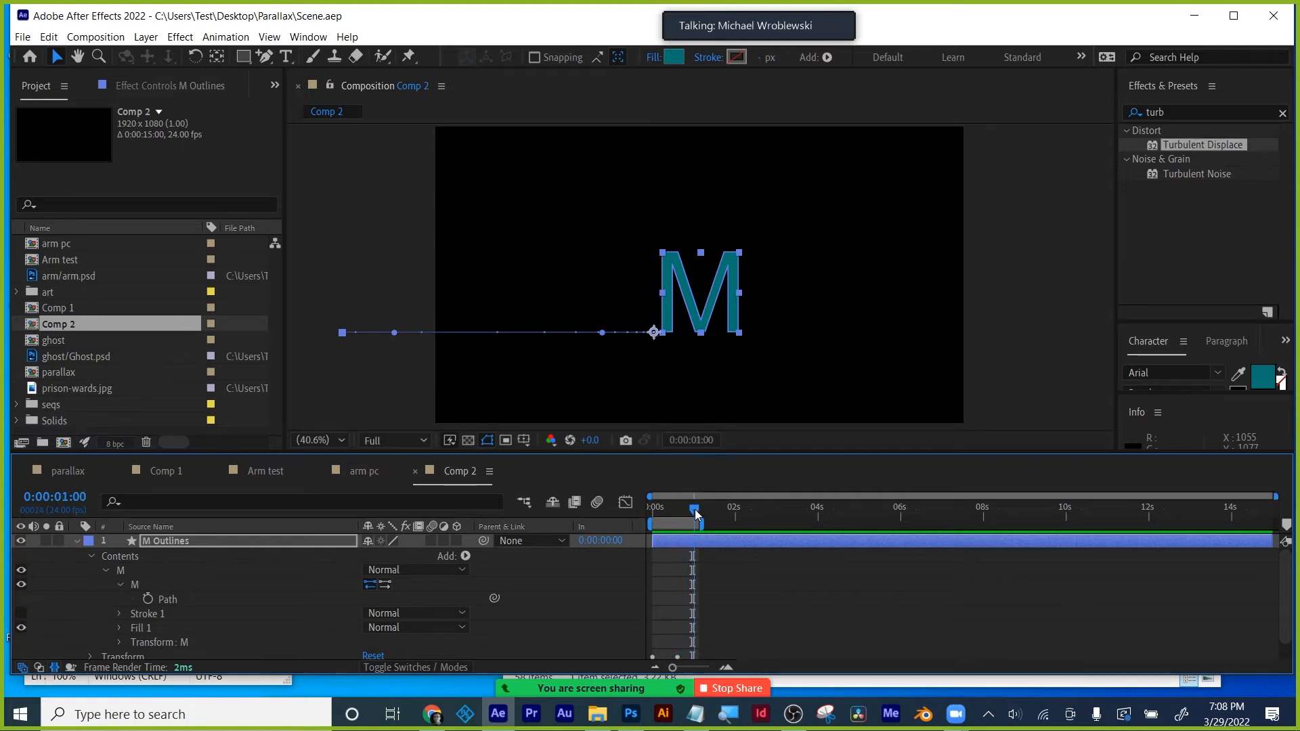
click(147, 599)
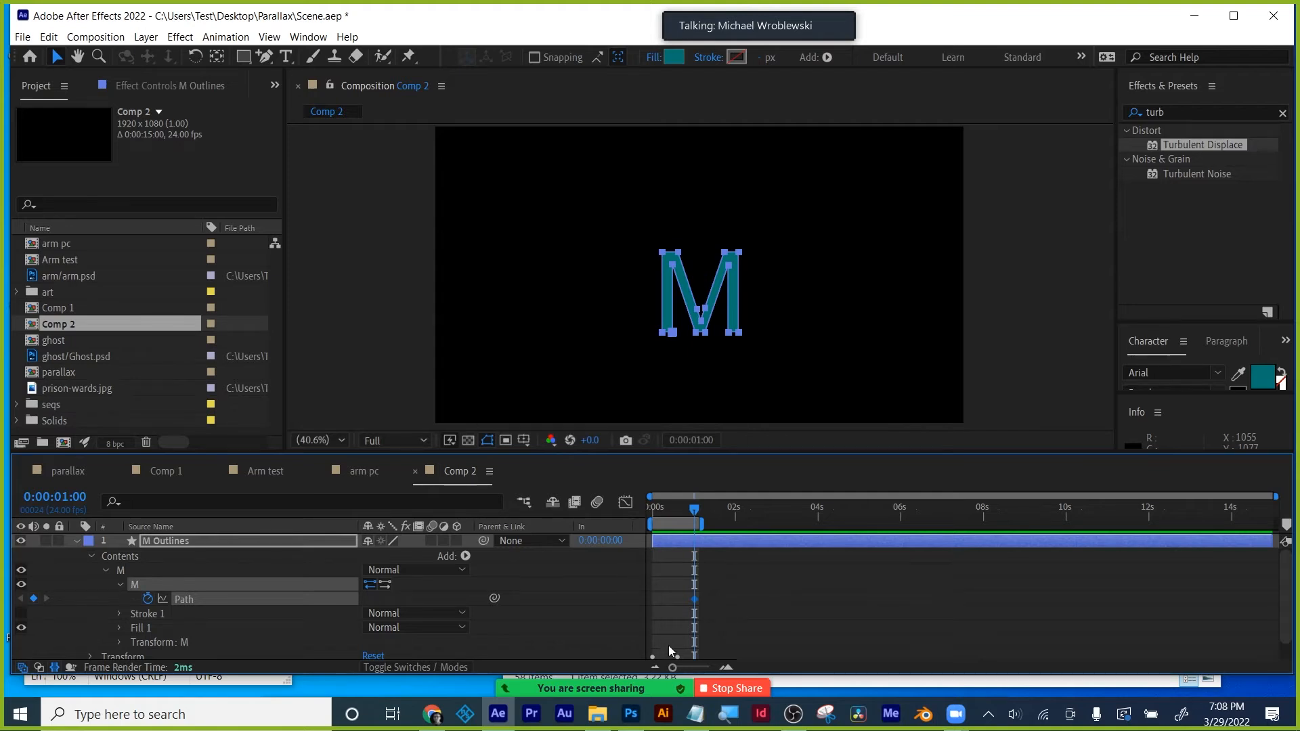
- Add a Path keyframe for the M at frame 12
drag(672, 669, 702, 669)
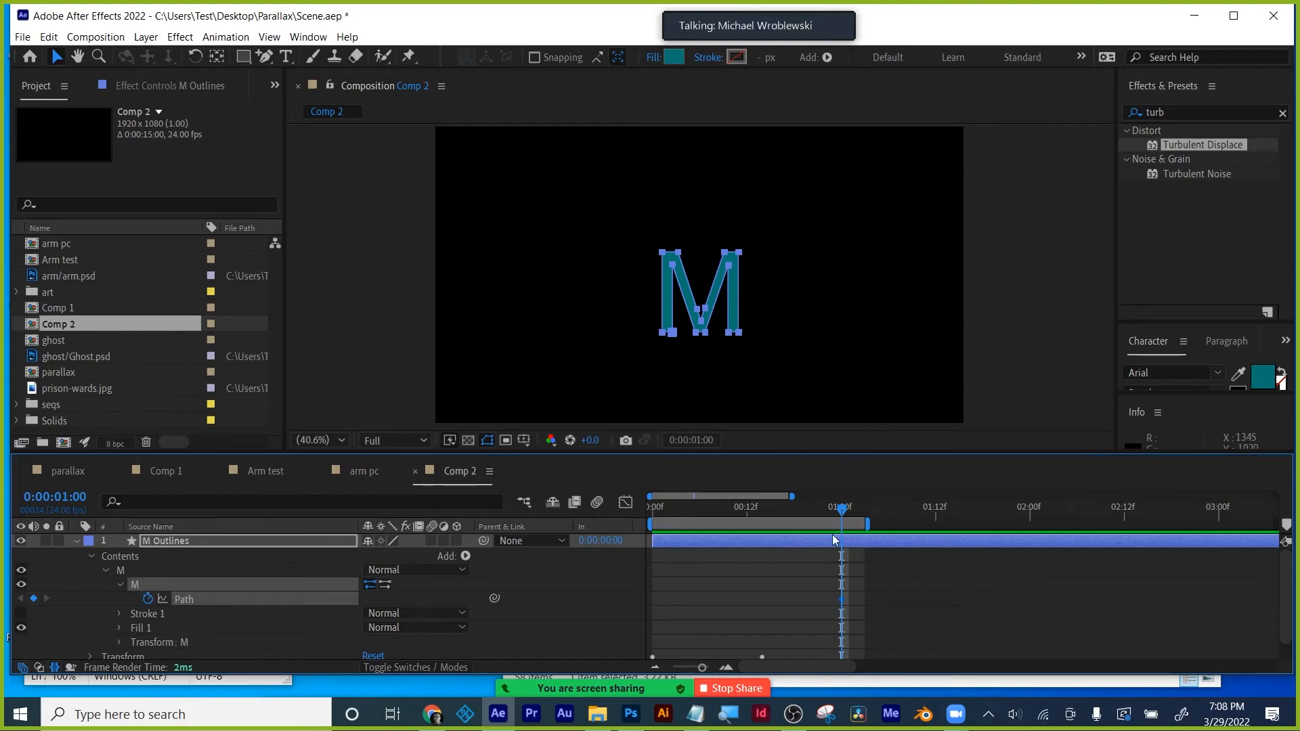
drag(857, 589, 806, 605)
click(875, 615)
click(841, 600)
drag(841, 512, 709, 509)
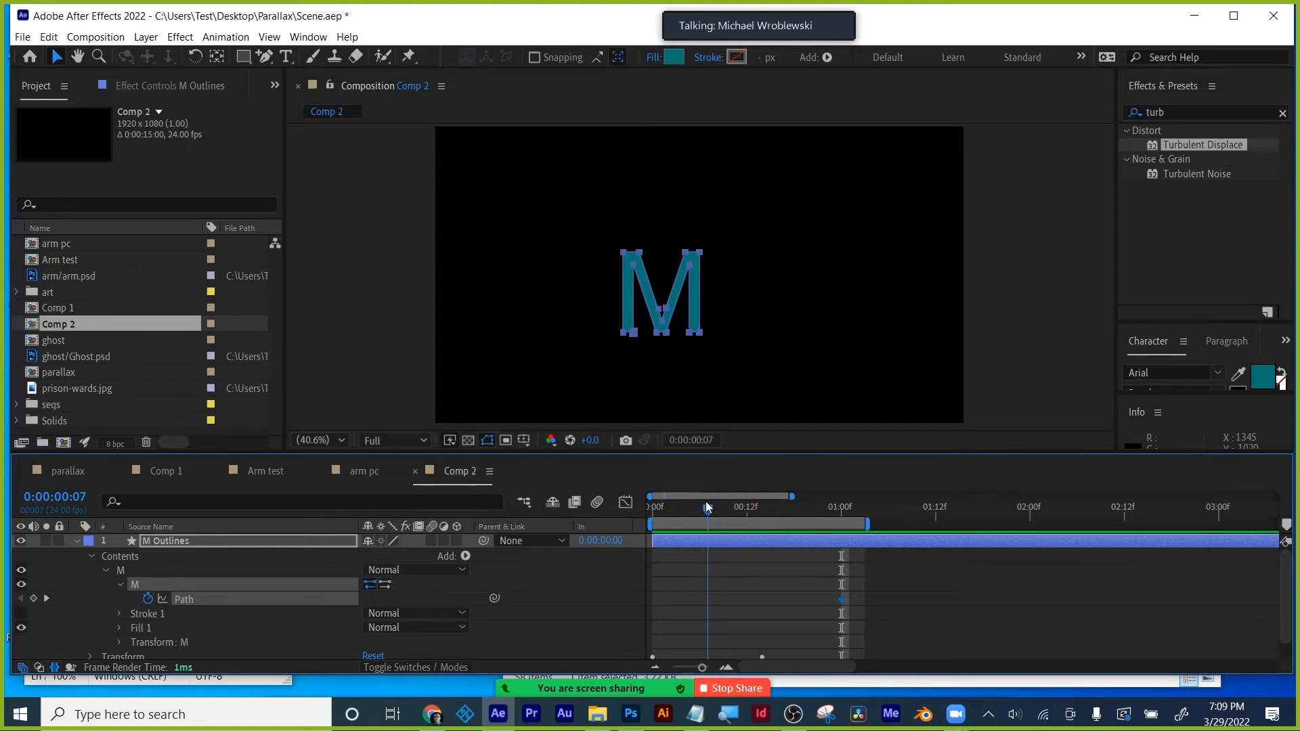
drag(707, 502, 743, 498)
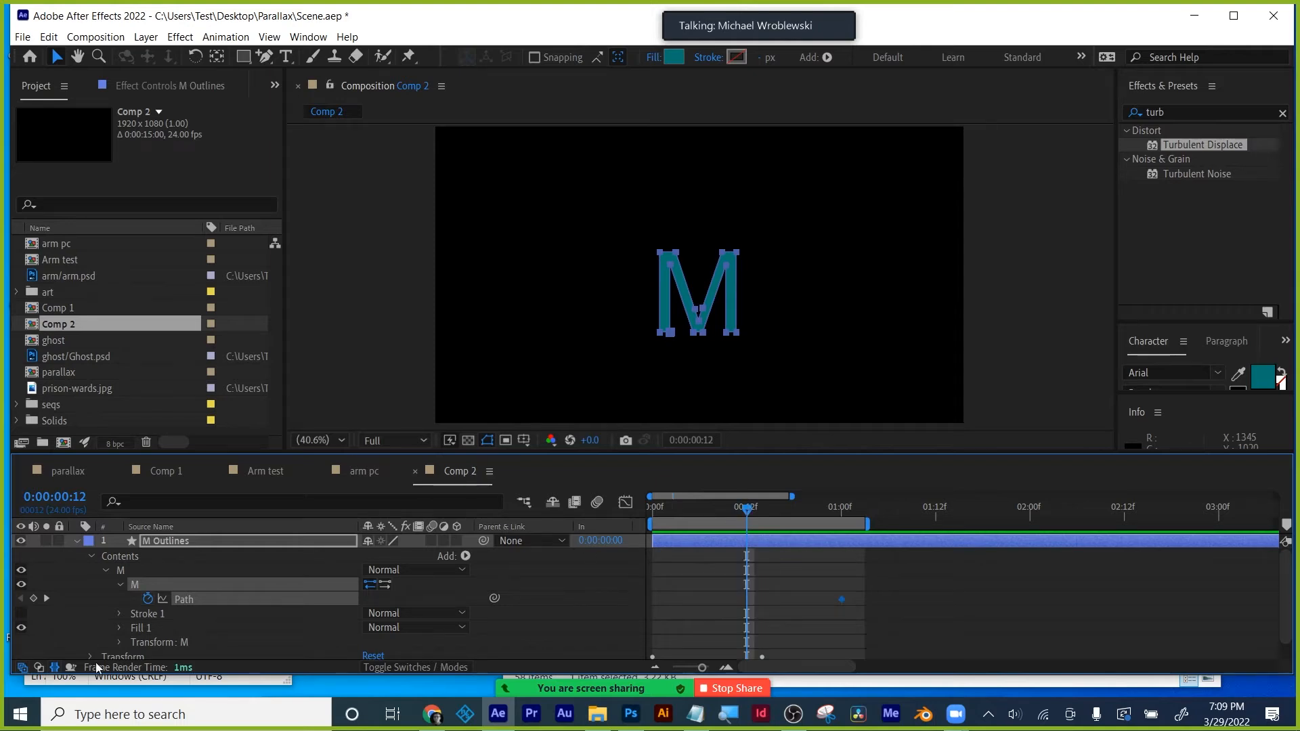
click(34, 599)
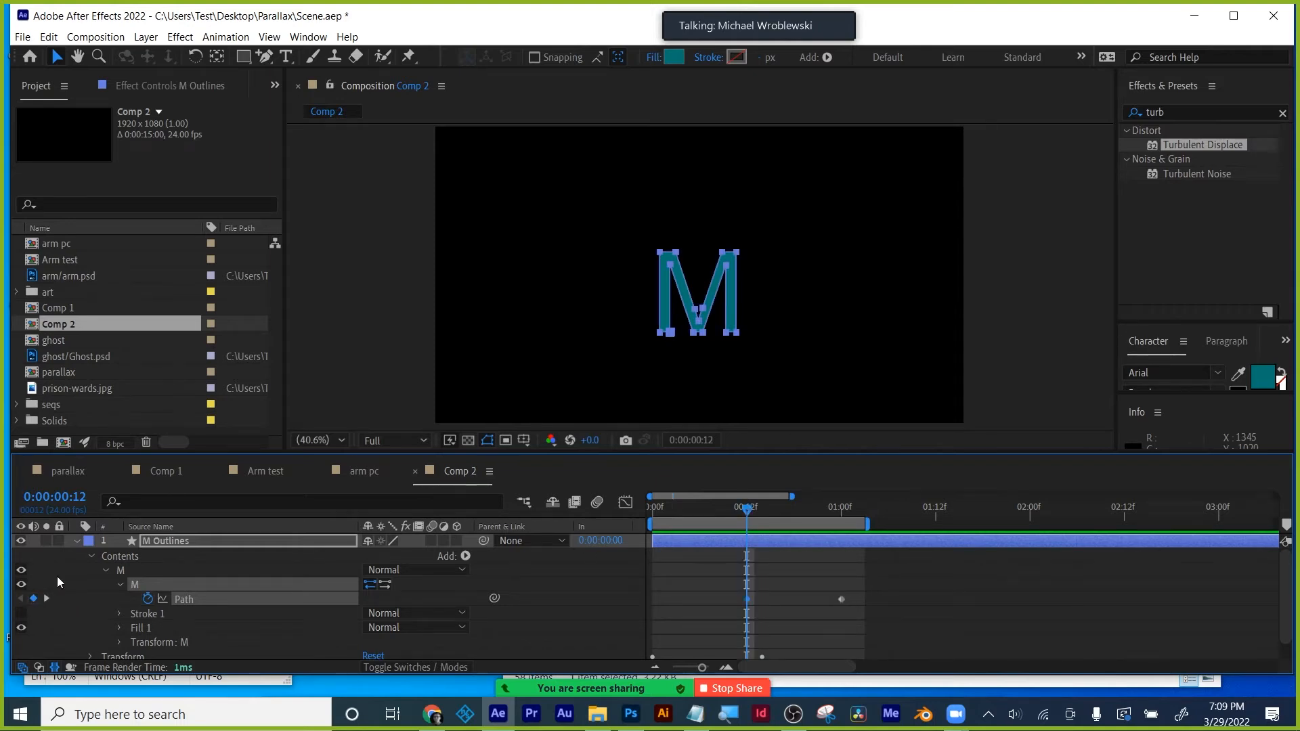
- Select the M's left vertices and nudge them far left with Shift+Left into a long smear
scroll(670, 336, up, 3)
drag(667, 334, 710, 292)
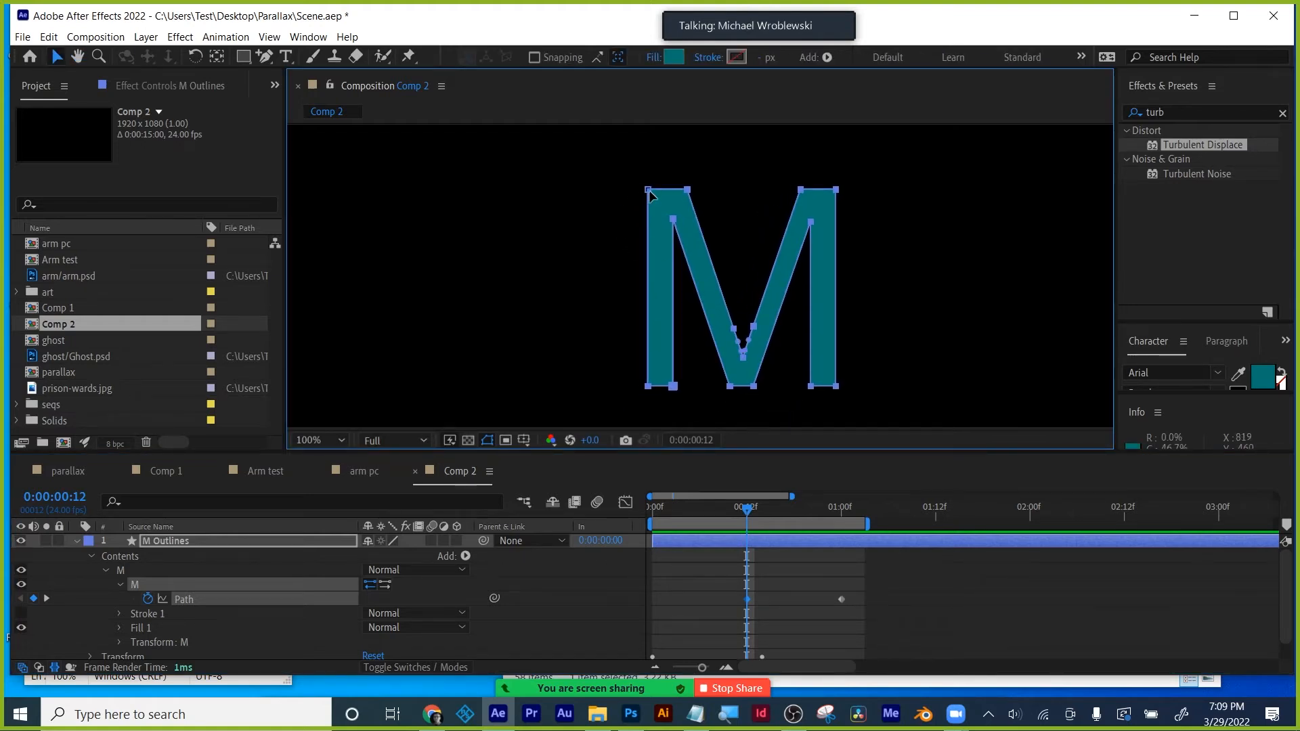
click(649, 191)
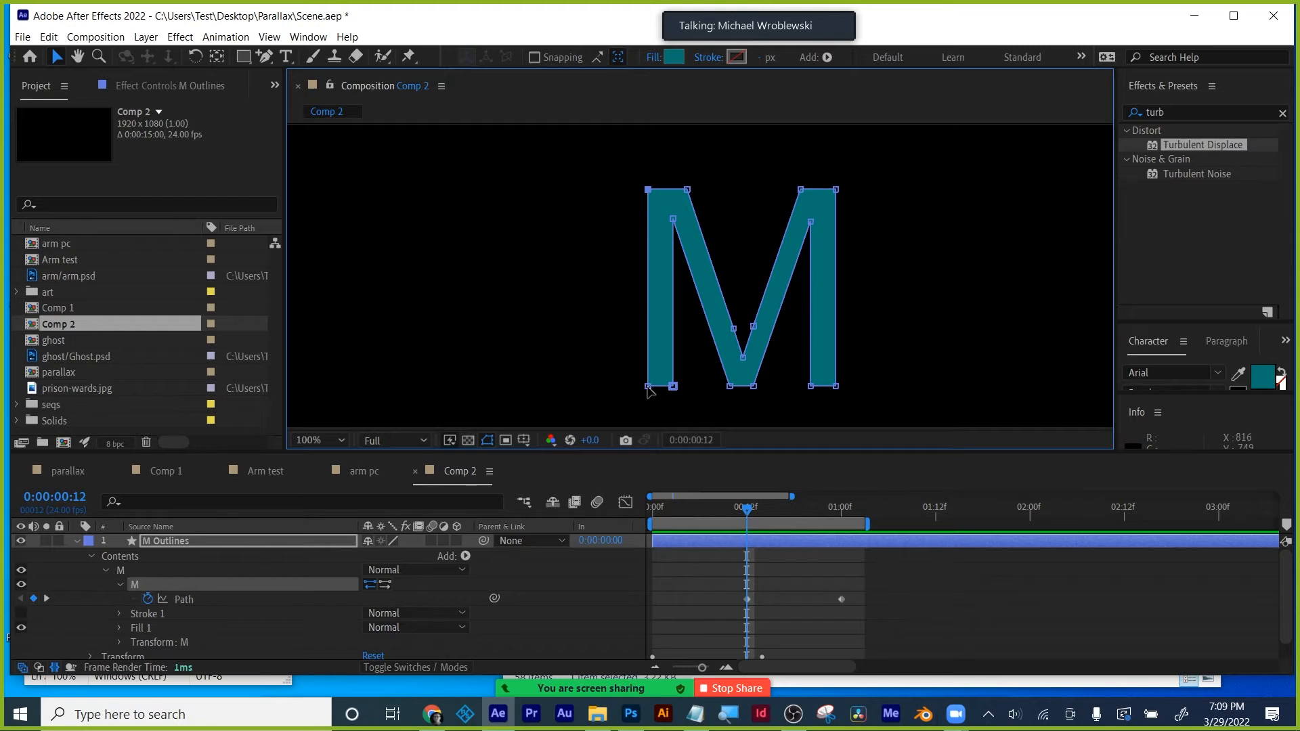
key(comma)
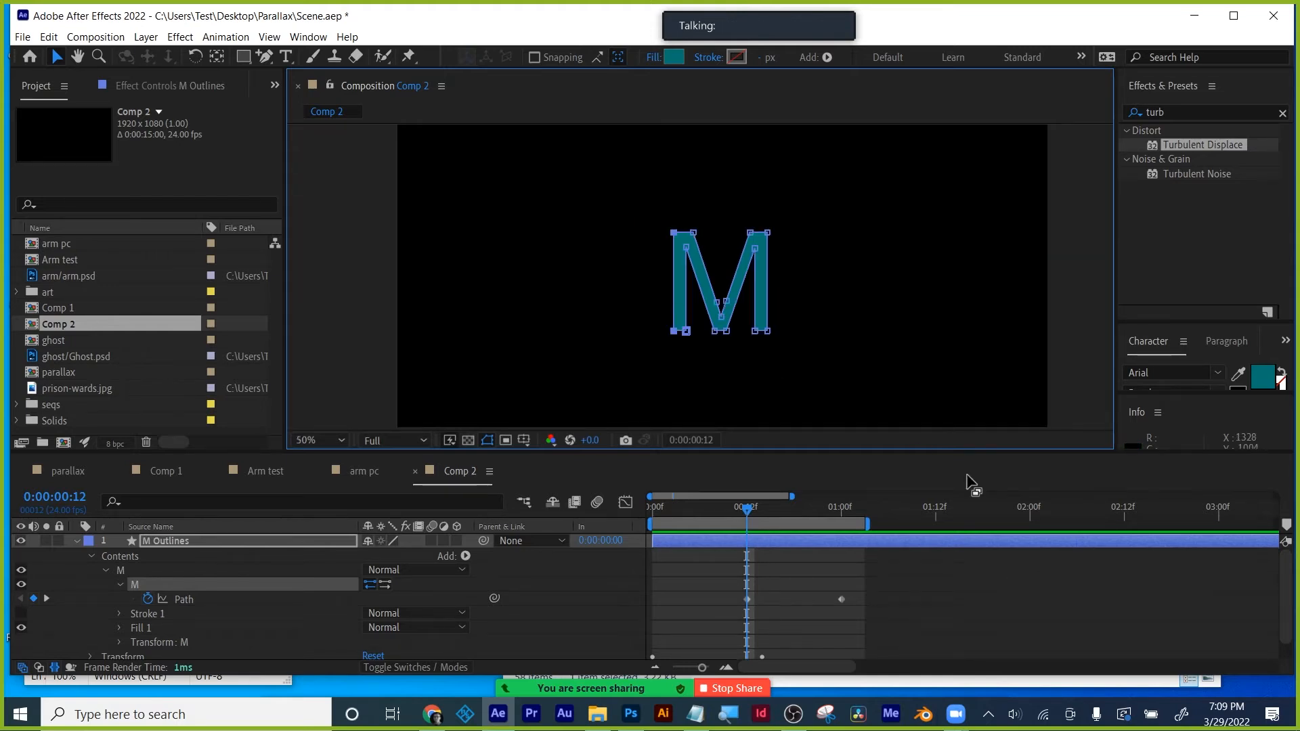
key(shift+Left)
key(shift+Left)
key(shift+Left)
key(shift+Left)
key(shift+Left)
key(shift+Left)
key(shift+Left)
key(shift+Left)
key(shift+Left)
key(shift+Left)
key(shift+Left)
key(shift+Left)
key(shift+Left)
key(shift+Left)
key(shift+Left)
key(shift+Left)
key(shift+Left)
key(shift+Left)
key(shift+Left)
key(shift+Left)
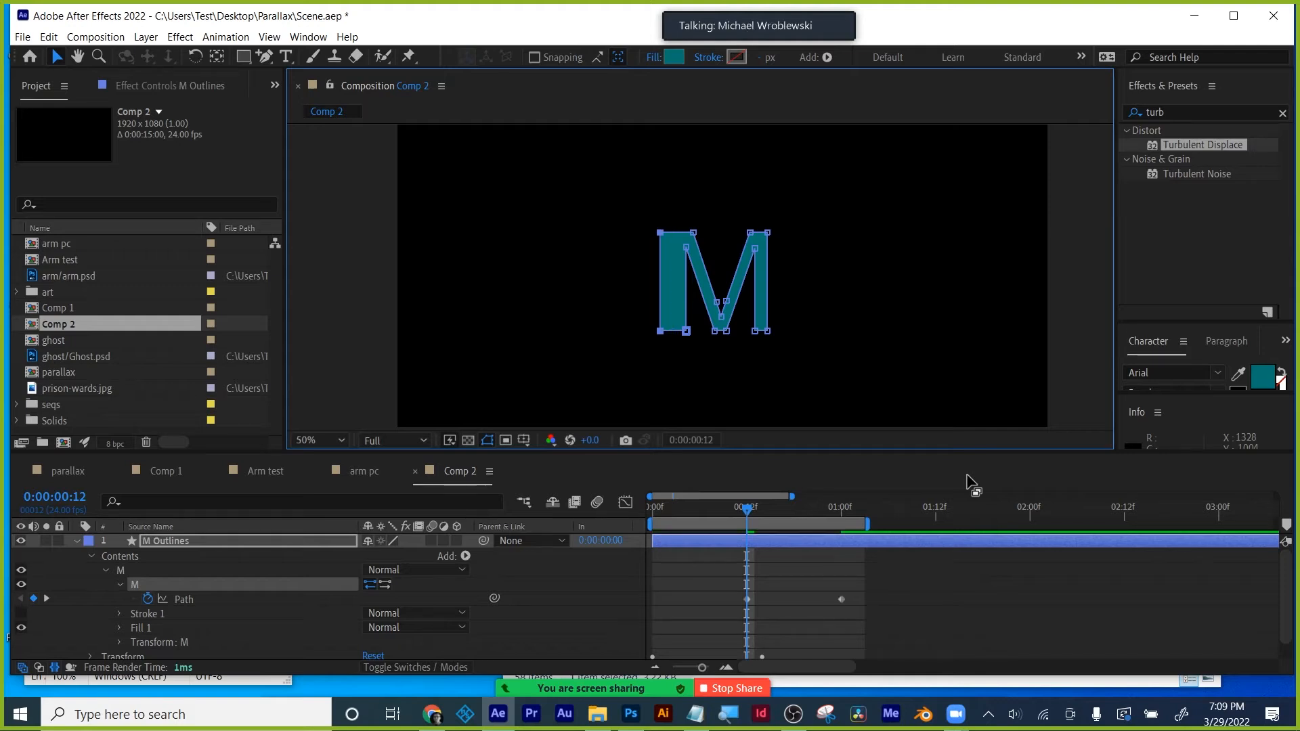
key(shift+Left)
key(shift+Left)
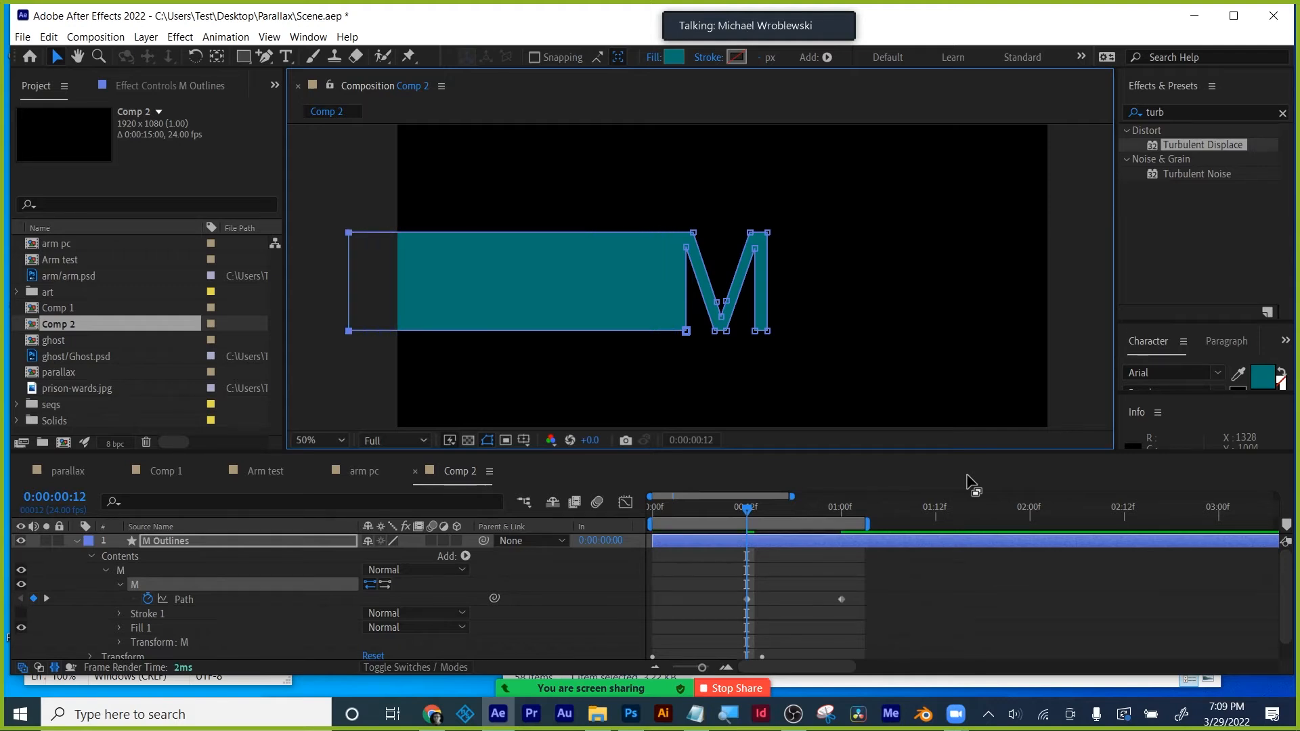
drag(742, 511, 628, 505)
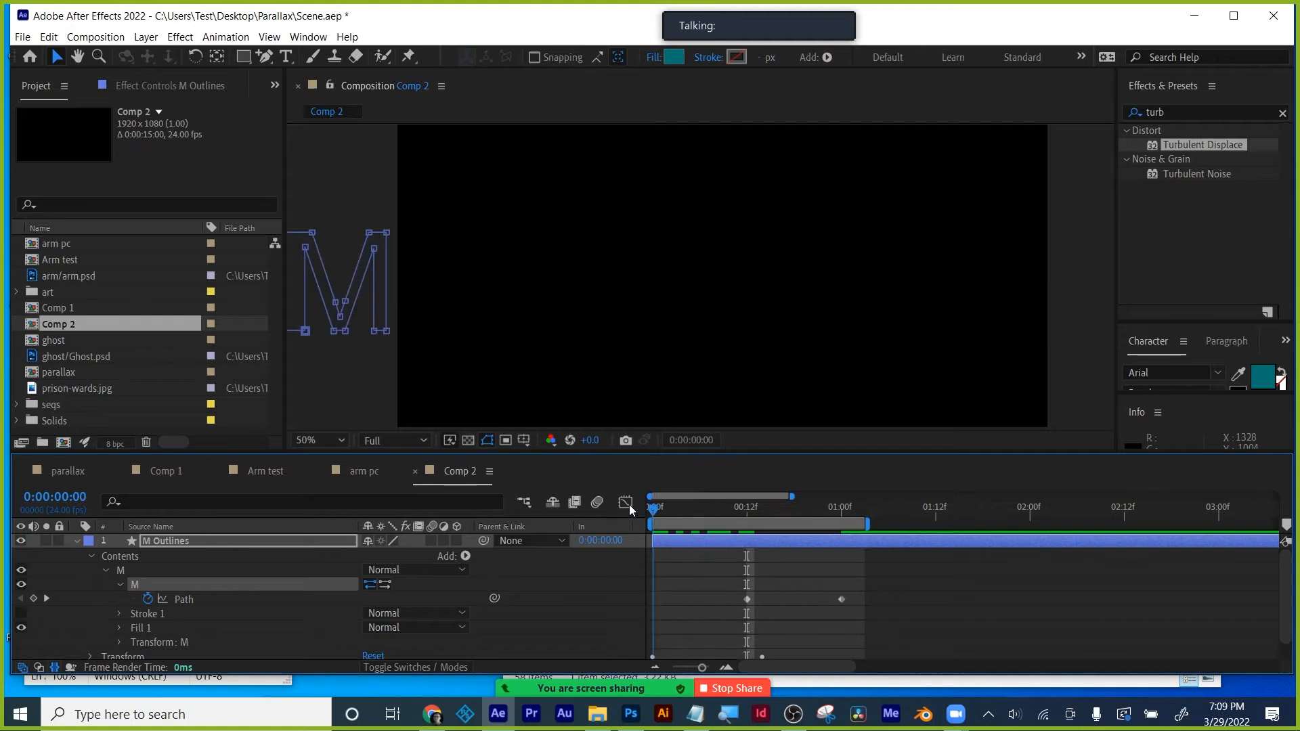
- Preview the stretch and drag the ending Path keyframe earlier, to around frame 20
key(space)
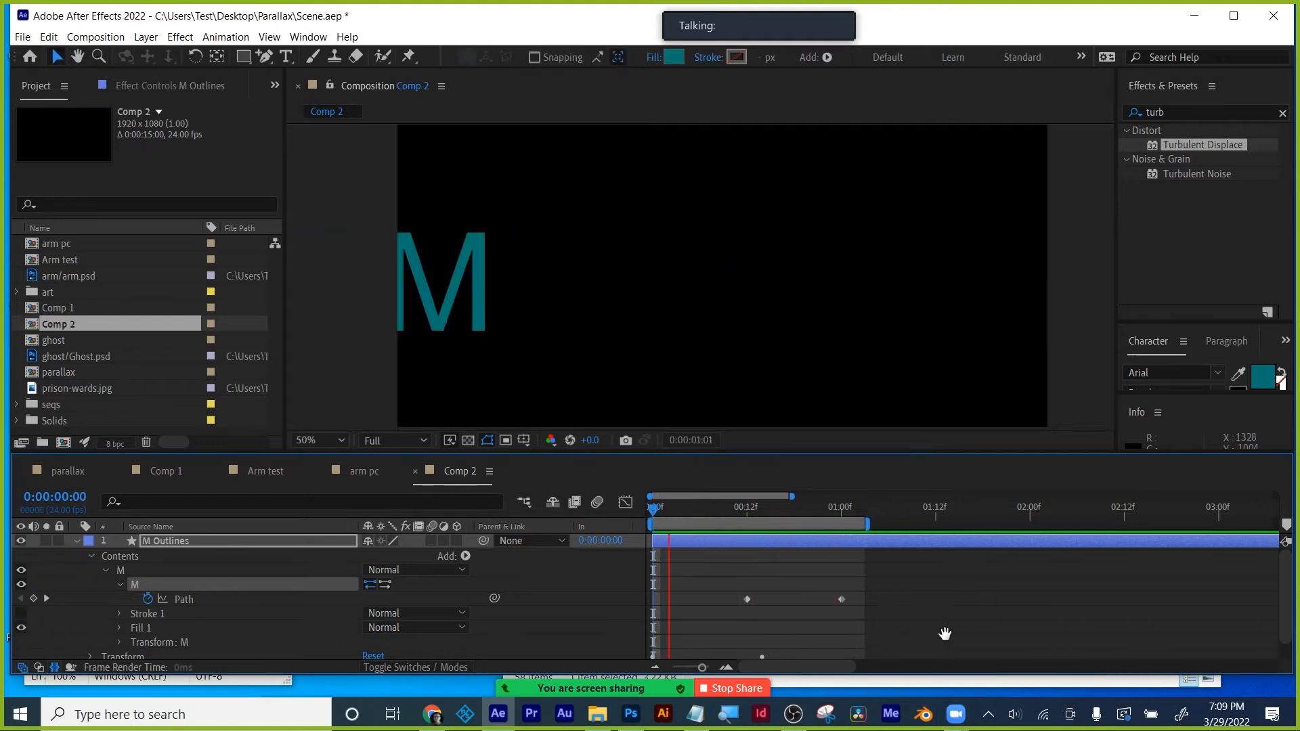
key(space)
mouse_move(705, 511)
mouse_down()
mouse_move(847, 514)
mouse_move(661, 528)
mouse_move(700, 524)
mouse_up()
drag(744, 598, 661, 599)
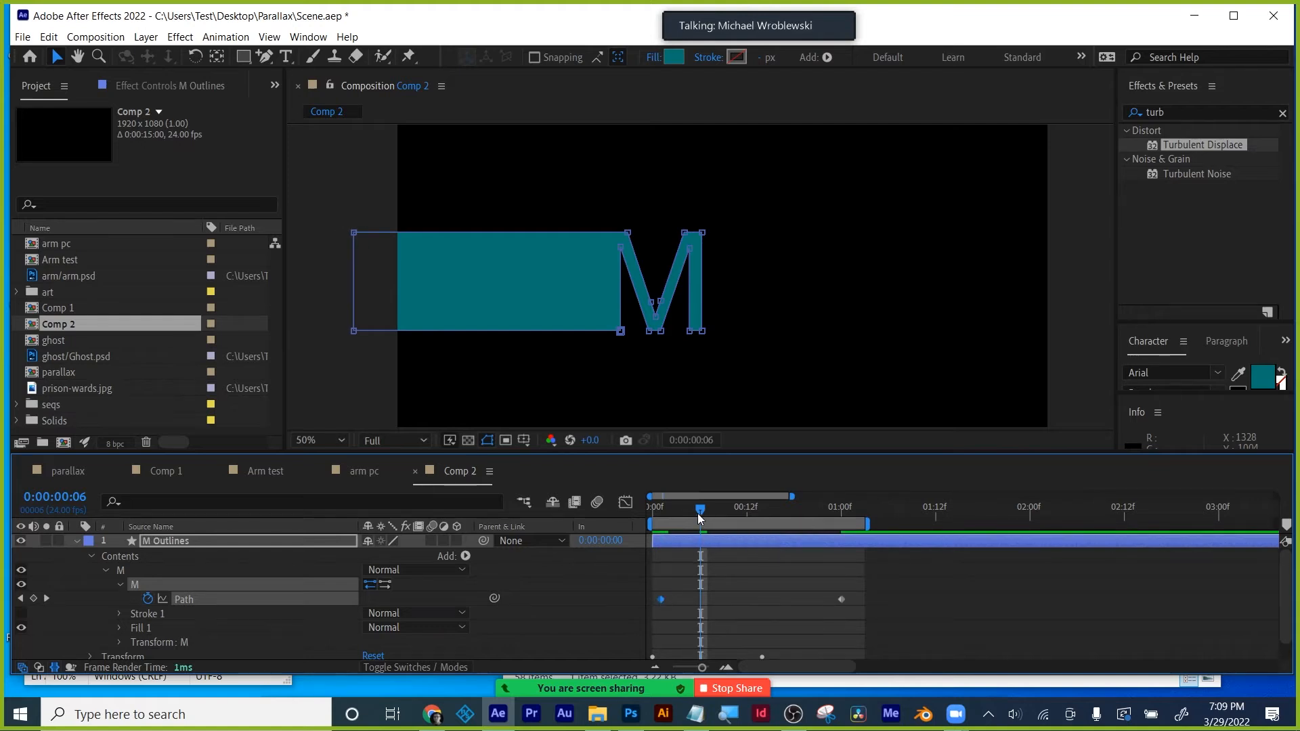
key(space)
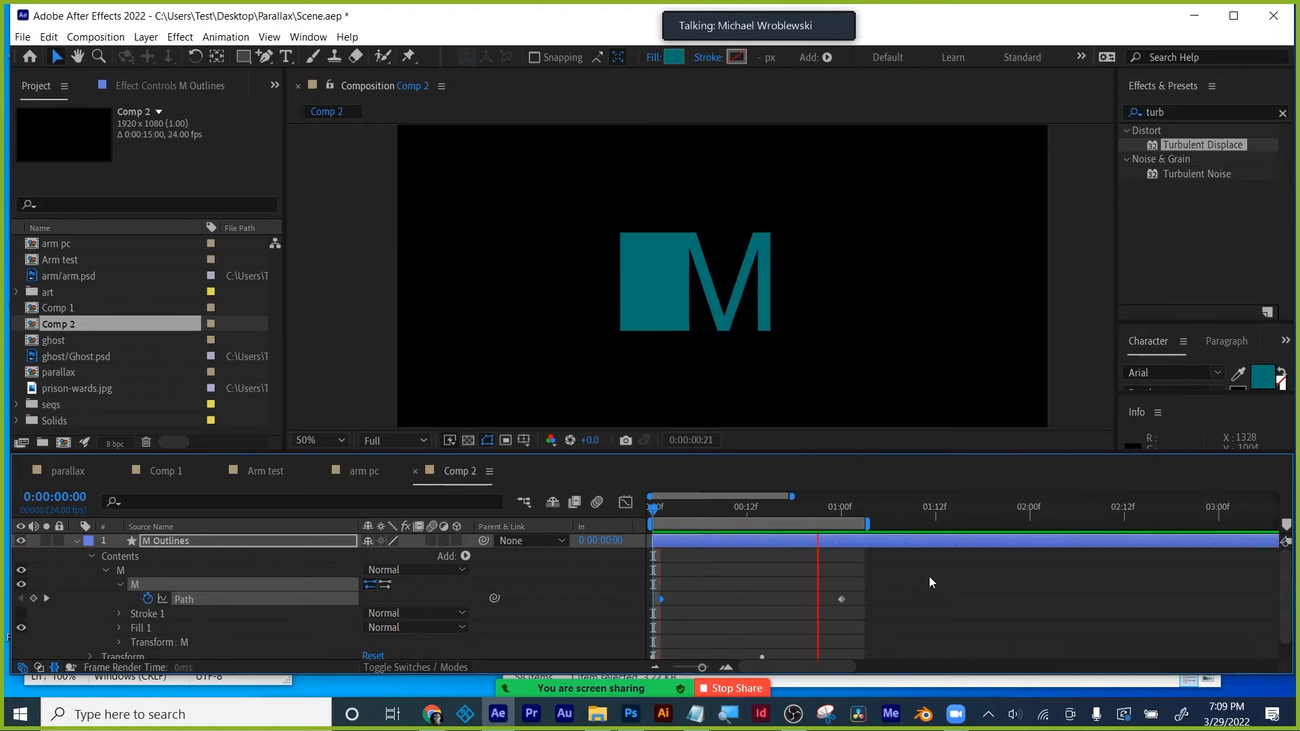
click(700, 507)
drag(704, 509, 762, 506)
drag(840, 598, 660, 605)
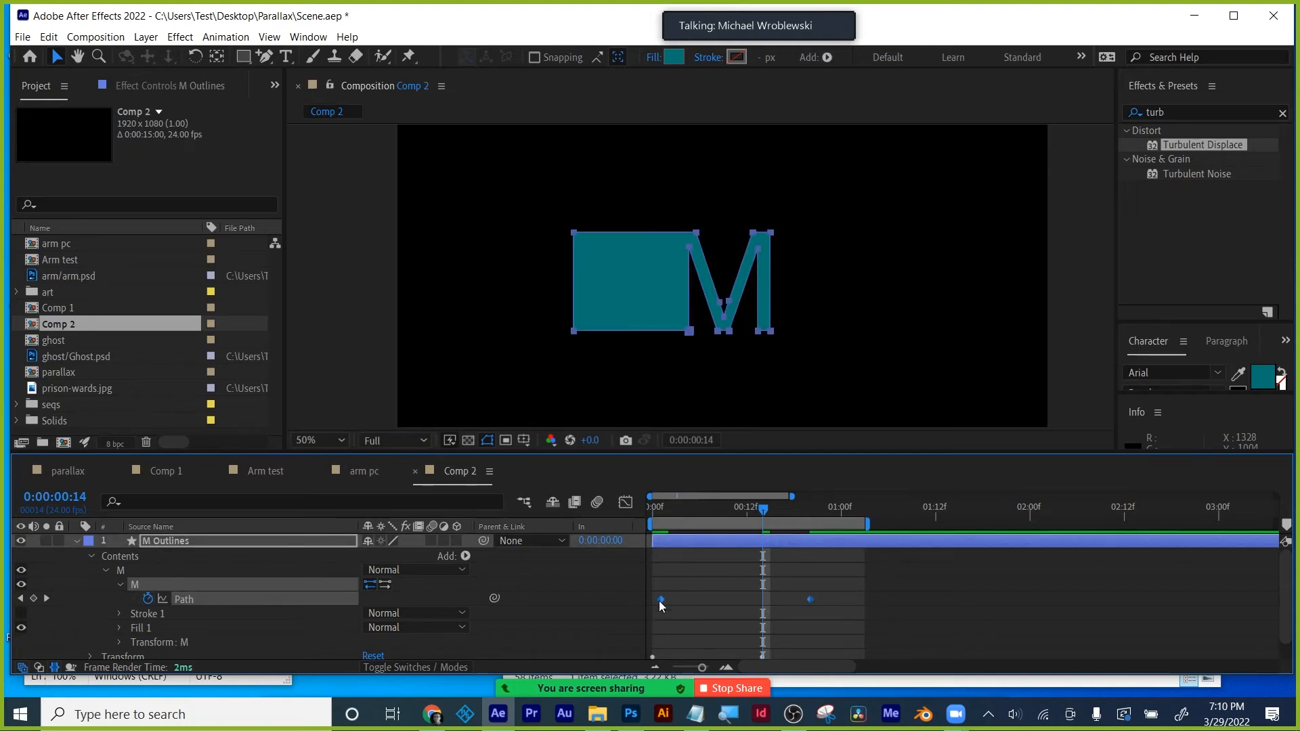
- Easy Ease the Path keyframes and widen the ending keyframe's influence in the speed graph
right_click(661, 599)
mouse_move(779, 589)
click(888, 496)
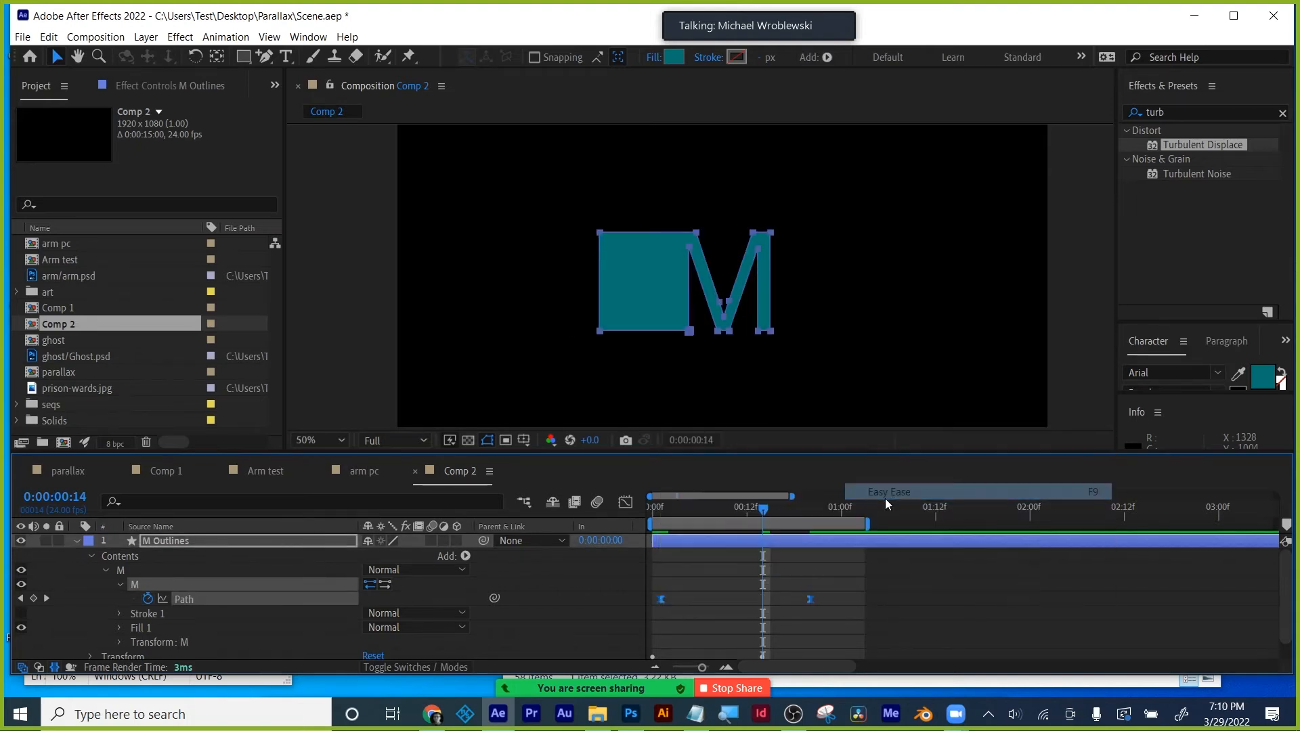
click(626, 502)
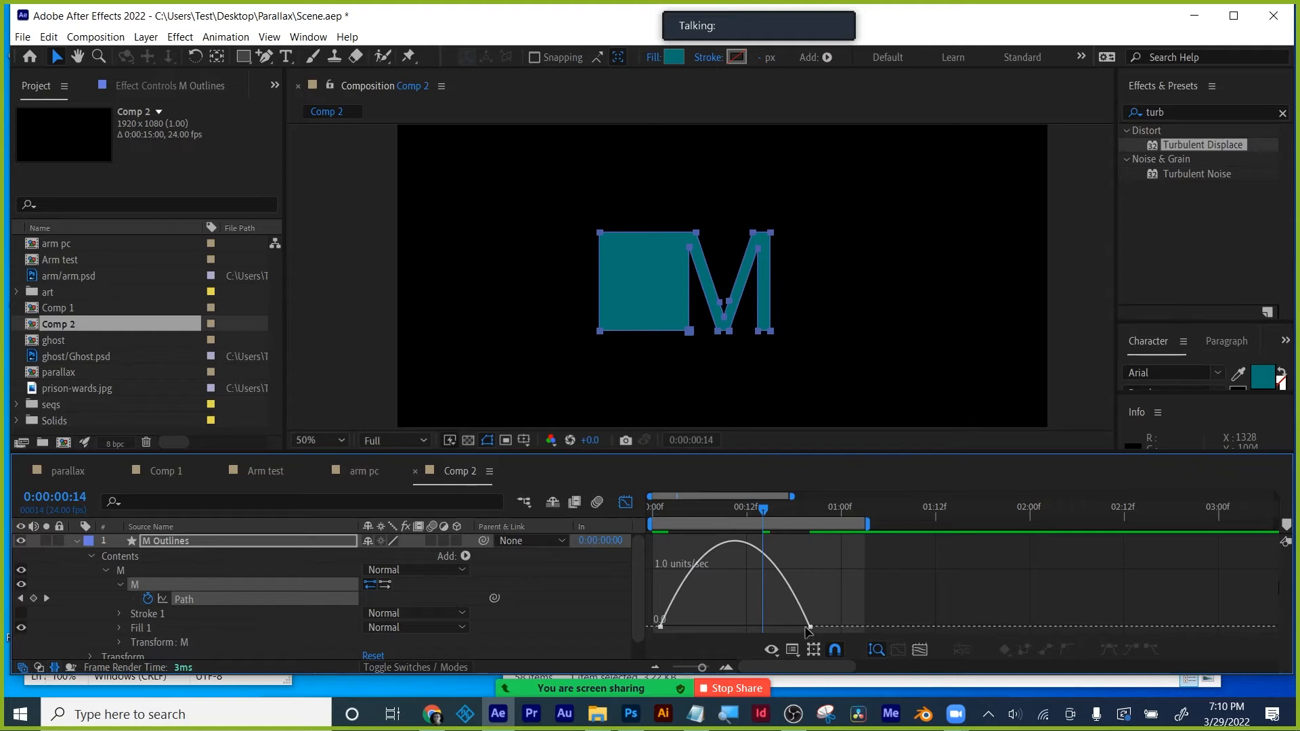
click(805, 627)
click(918, 648)
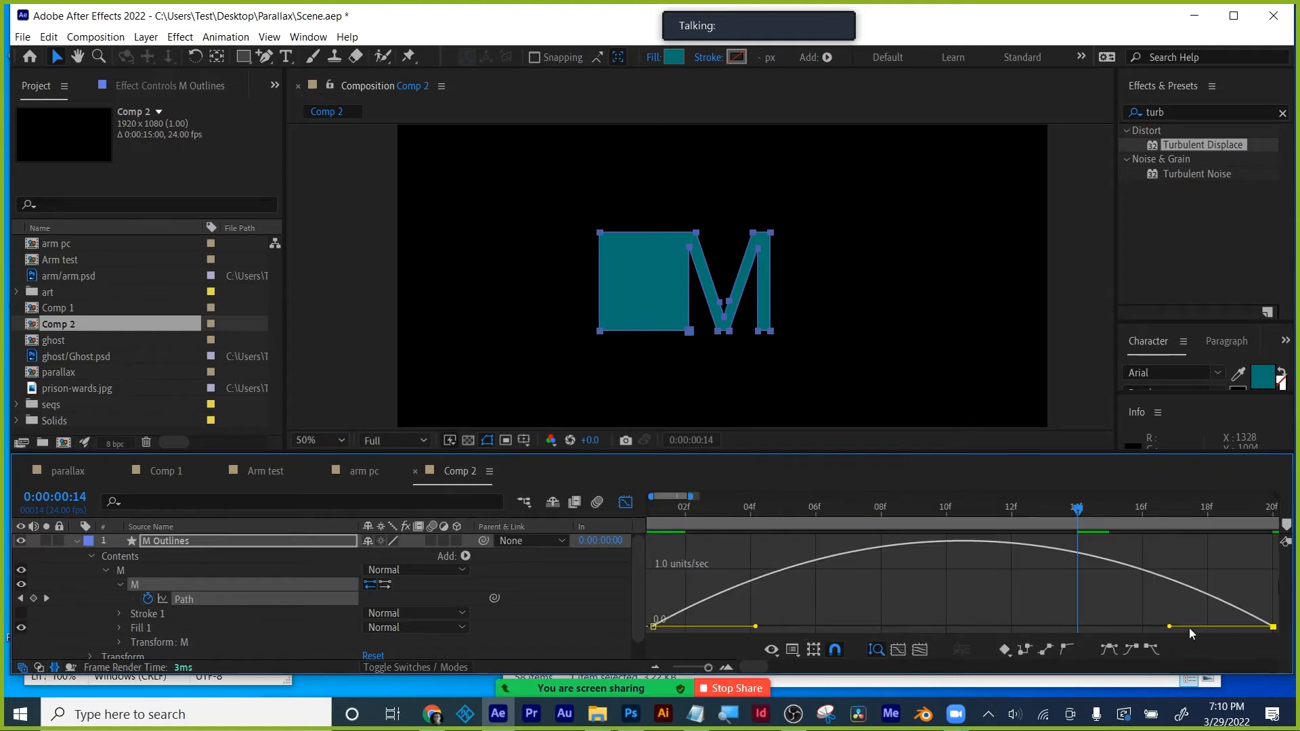
drag(1169, 626, 701, 671)
click(625, 501)
click(647, 513)
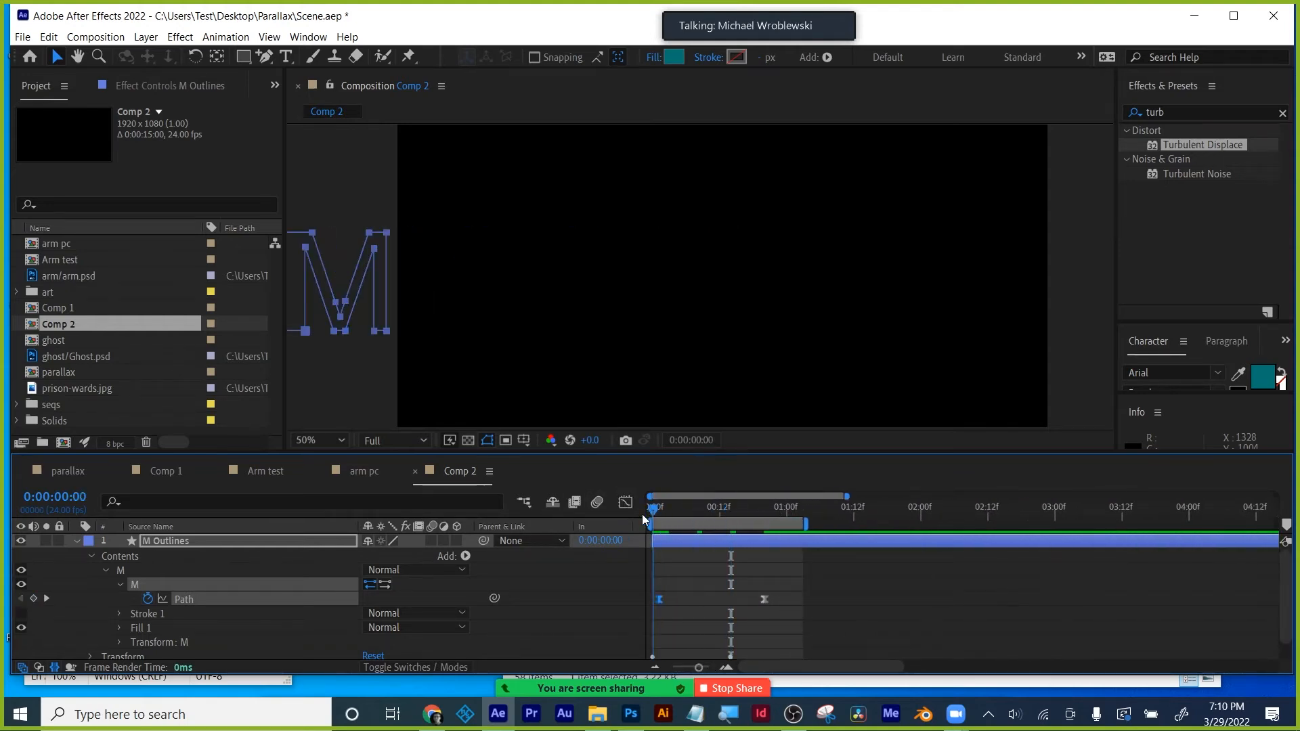
- Drag the M's ending Path keyframe later, to around 0:00:01:07
key(space)
key(space)
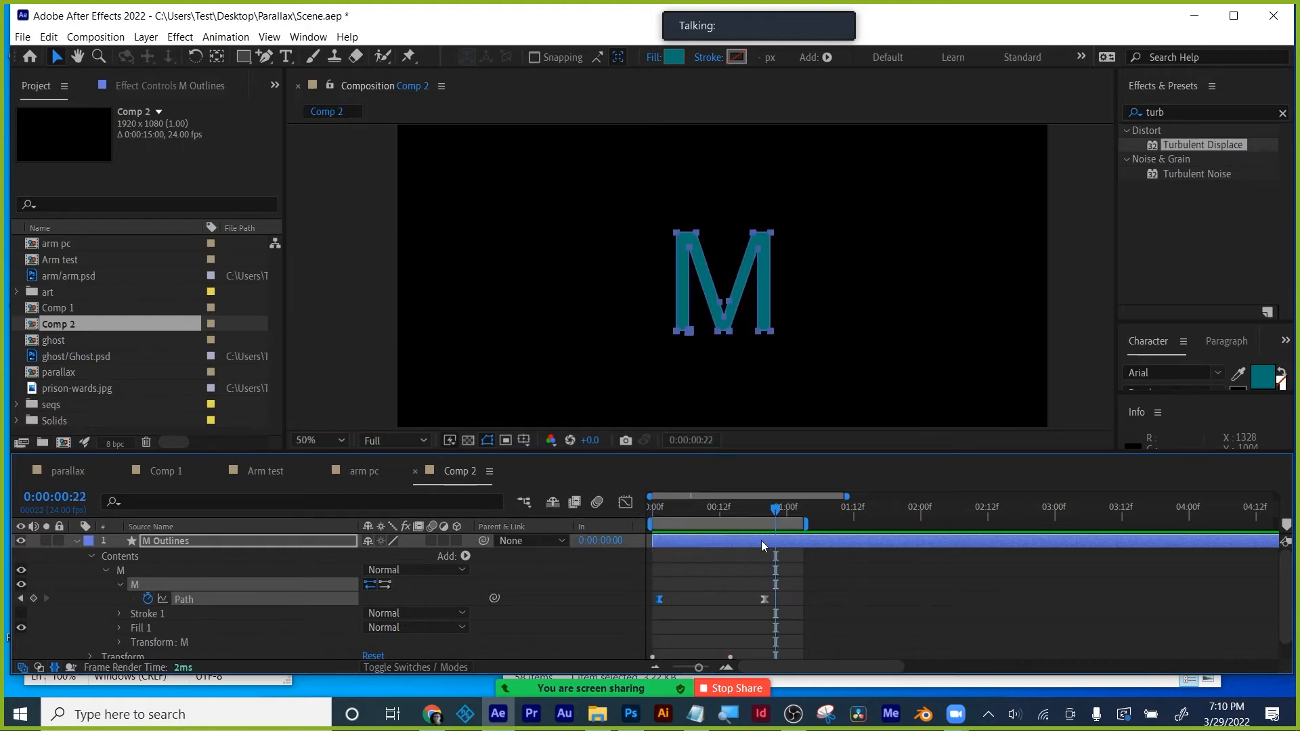
drag(764, 598, 775, 598)
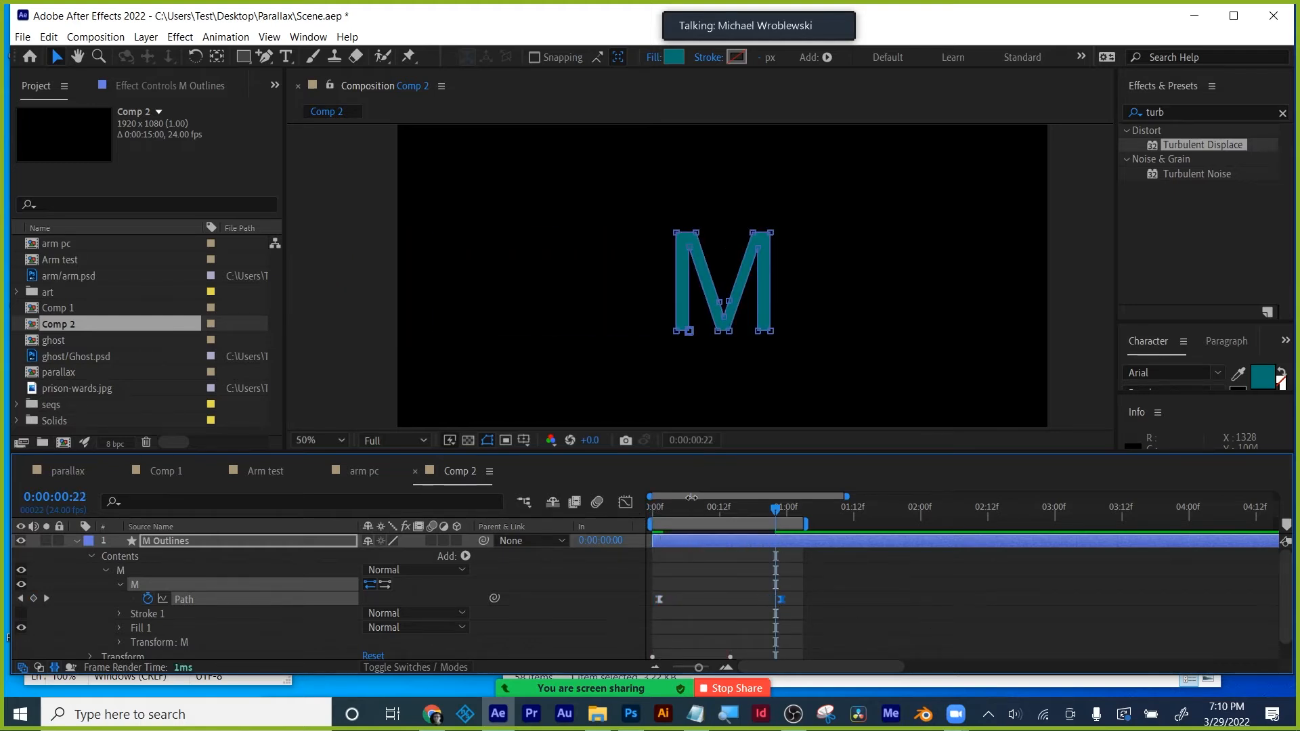
drag(660, 509, 708, 524)
mouse_move(722, 518)
mouse_down()
mouse_move(735, 519)
mouse_move(657, 522)
mouse_move(743, 518)
mouse_up()
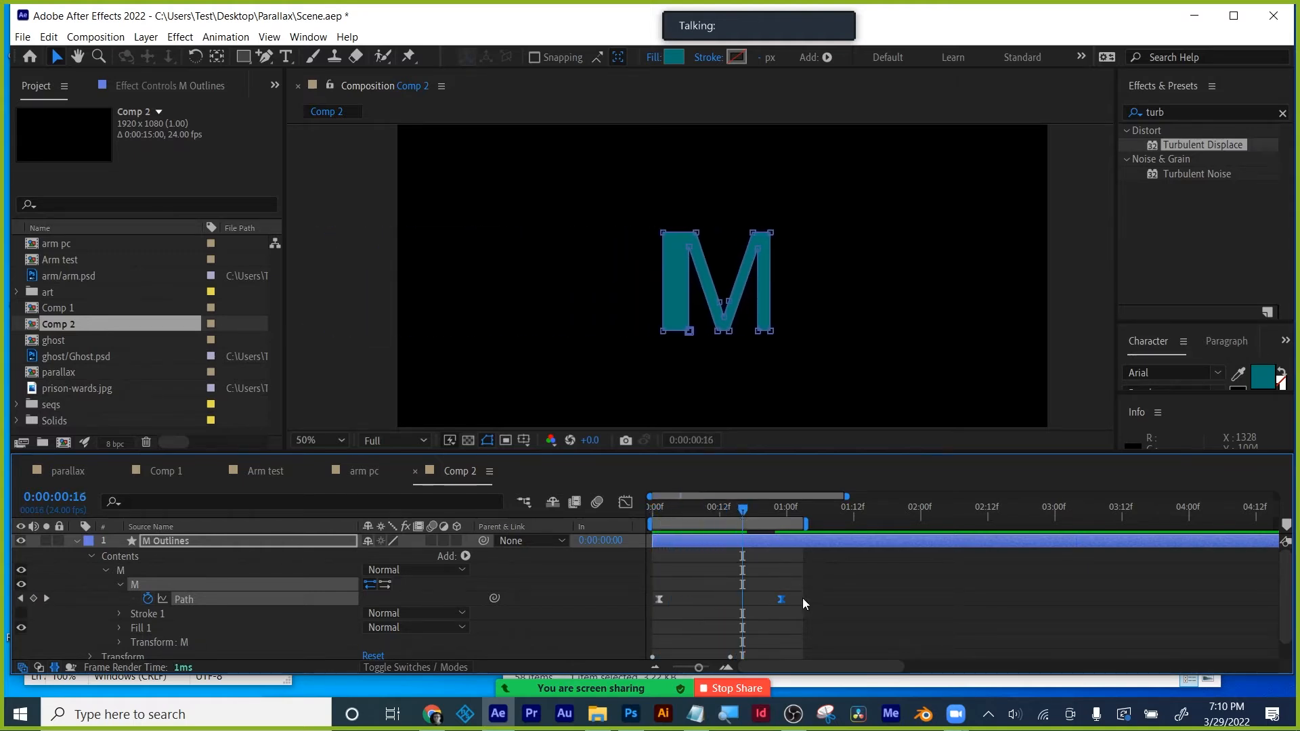
drag(781, 599, 825, 599)
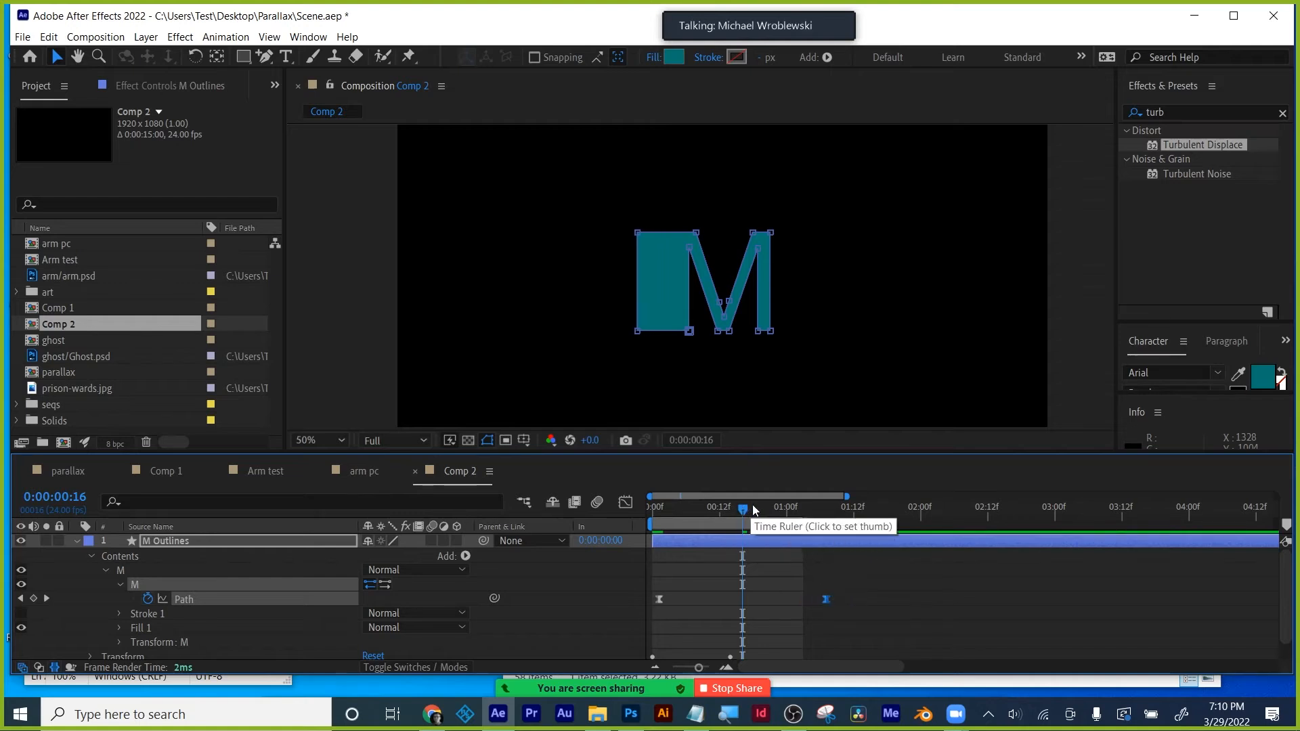
- Preview the retimed M slide and enable Motion Blur on the M layer
key(space)
drag(714, 514, 668, 514)
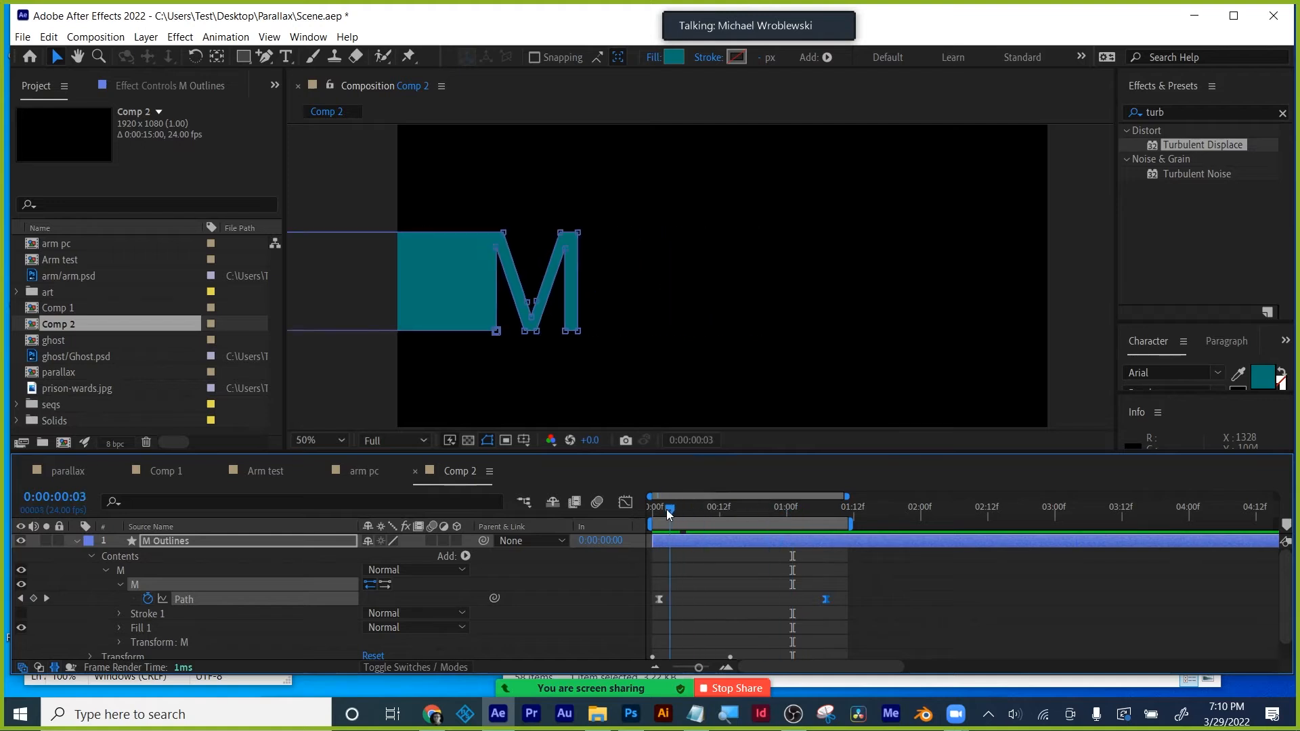
key(space)
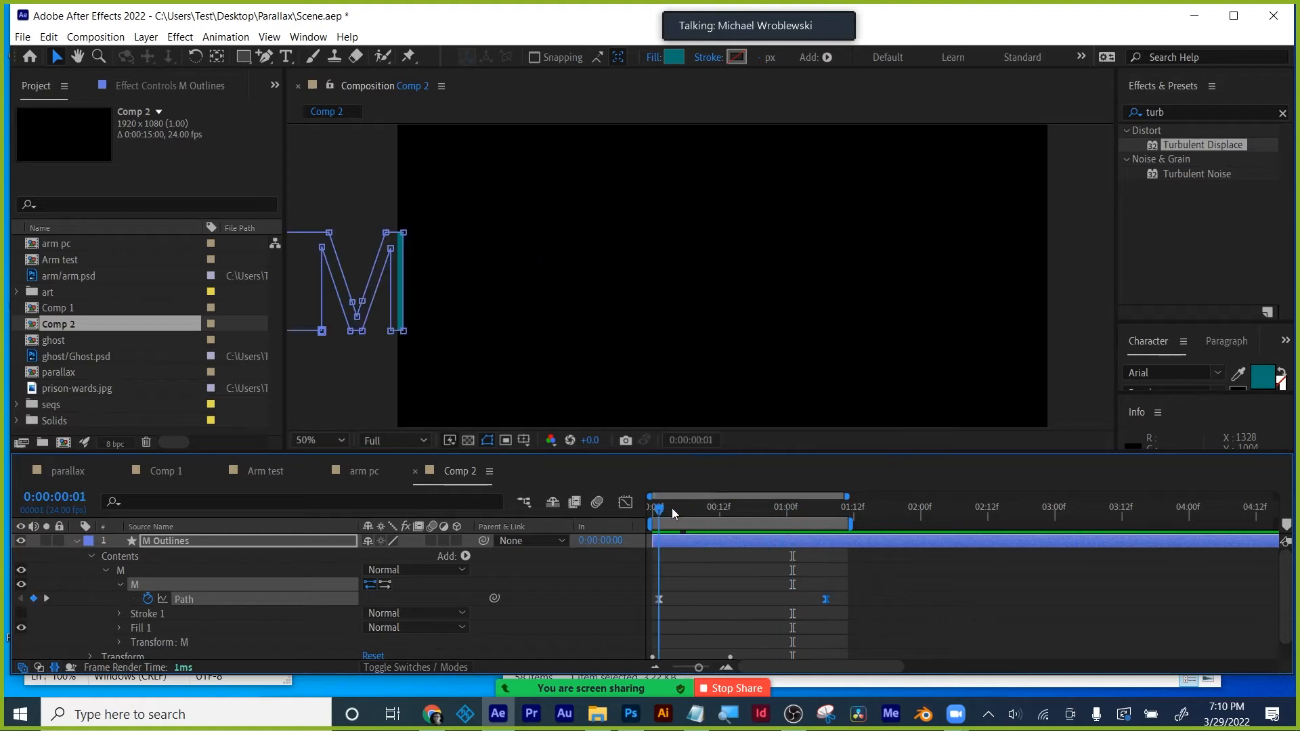
click(432, 540)
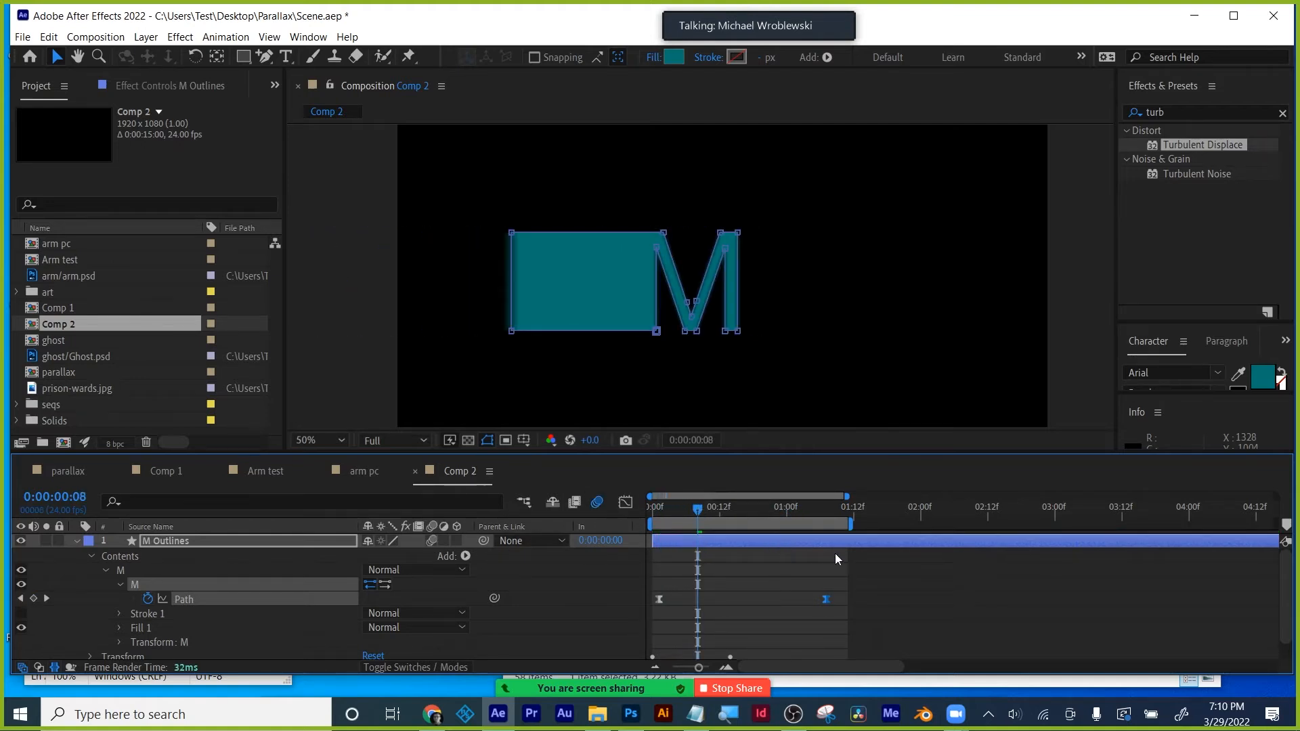
- Play the motion-blurred M slide-in from the first frame
drag(698, 510, 650, 512)
click(968, 573)
key(space)
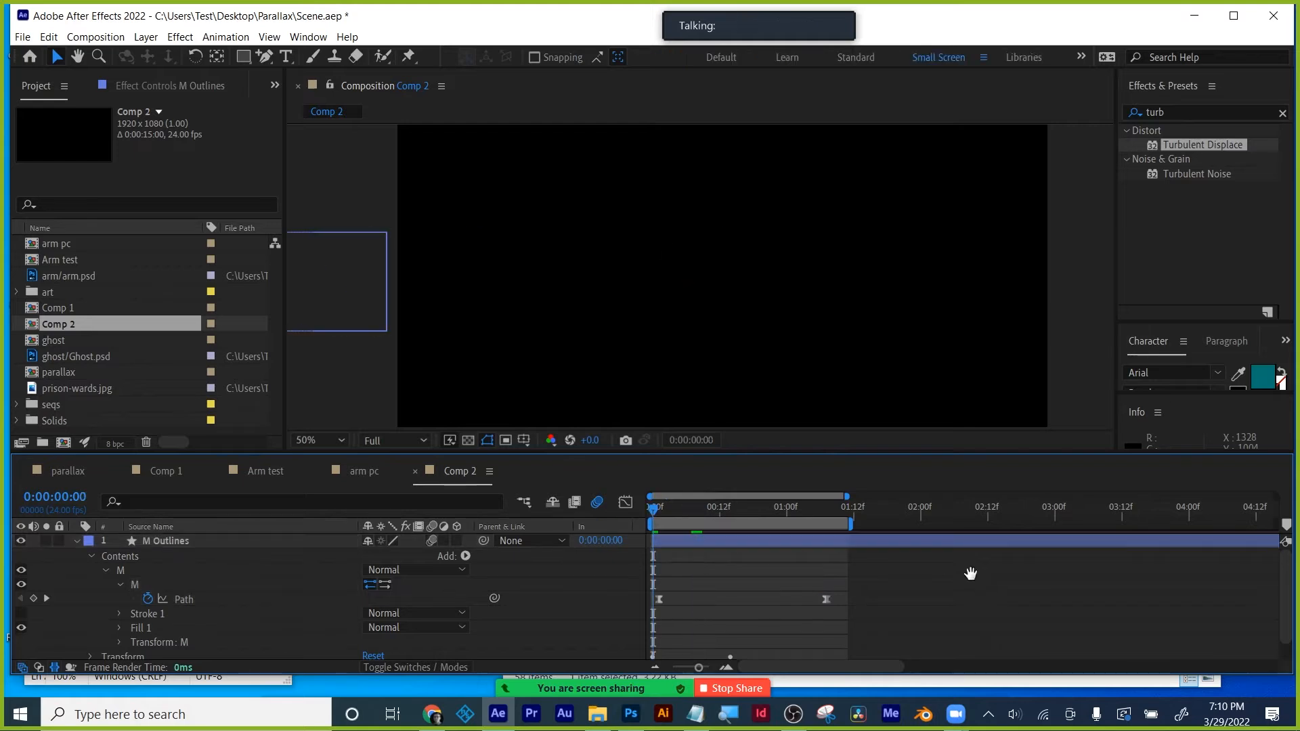
key(space)
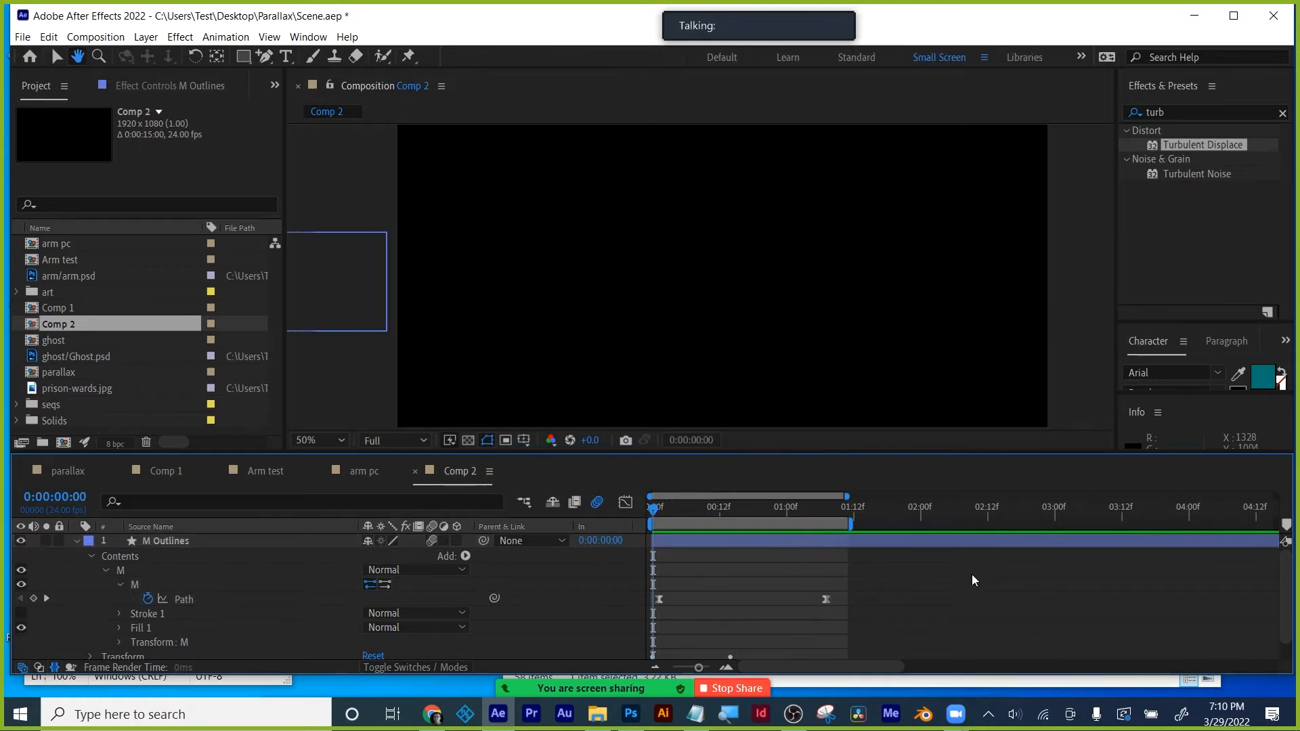
key(space)
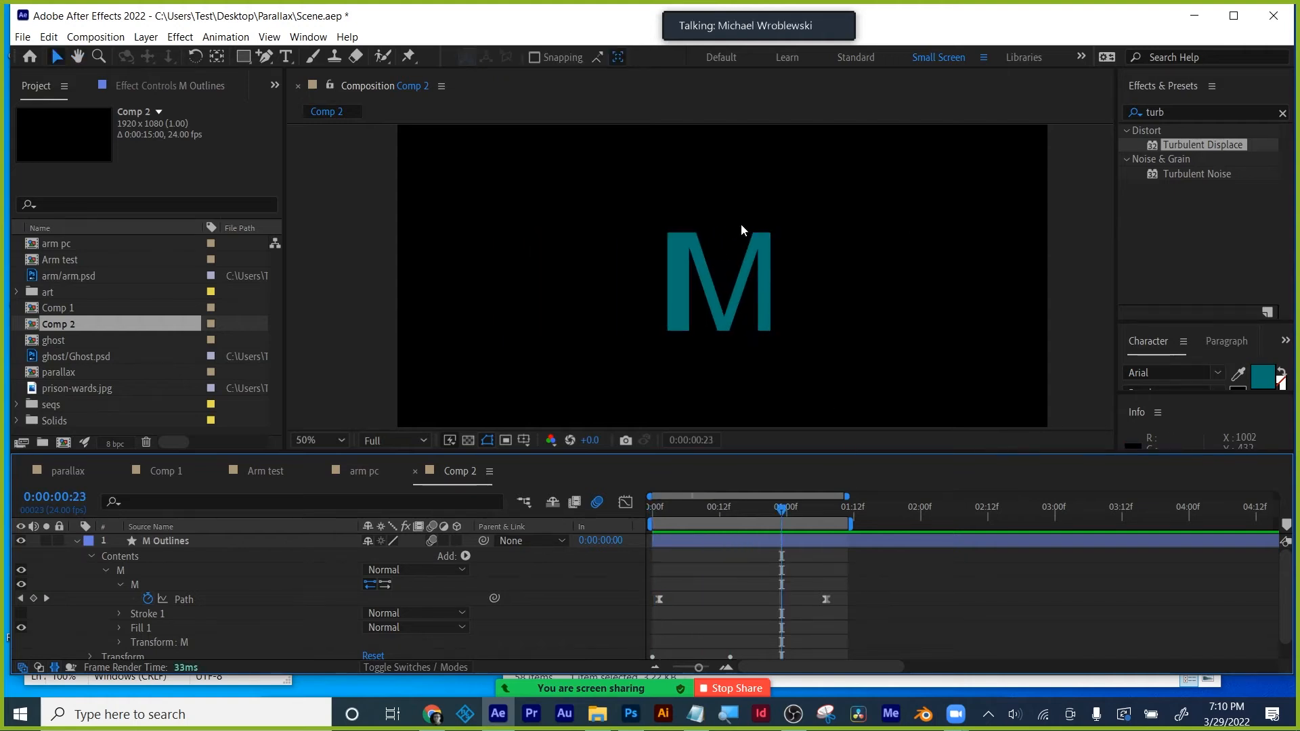
- Scrub the selected M Outlines layer to inspect its motion path, then replay from the start
click(766, 237)
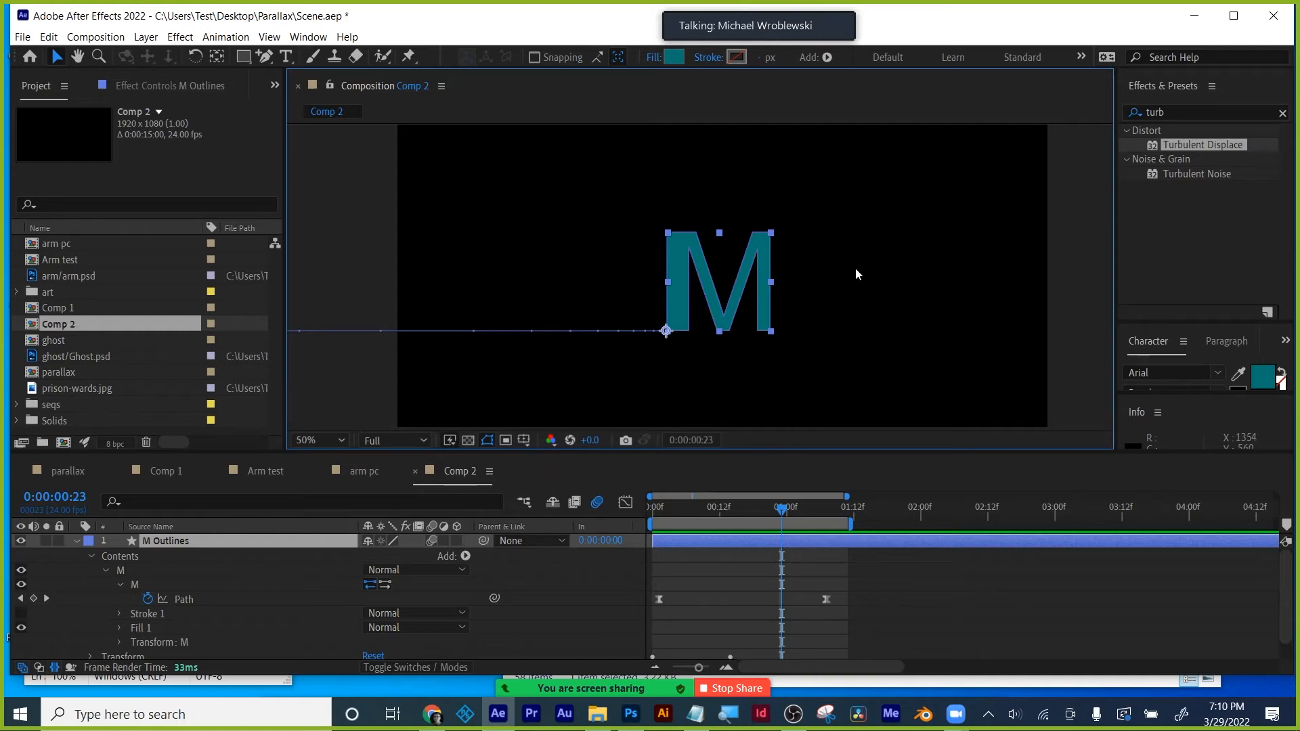
mouse_move(787, 515)
mouse_down()
mouse_move(845, 502)
mouse_move(625, 509)
mouse_move(796, 509)
mouse_up()
click(860, 571)
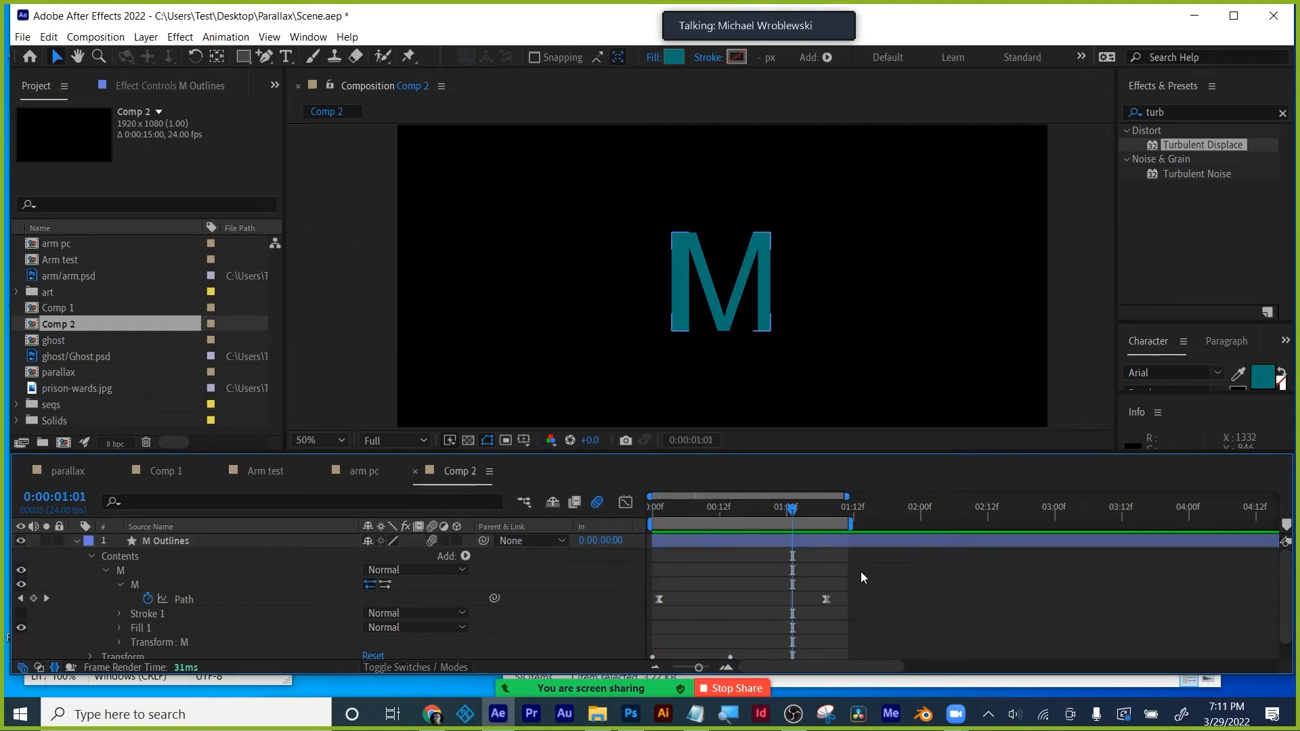
scroll(778, 337, down, 2)
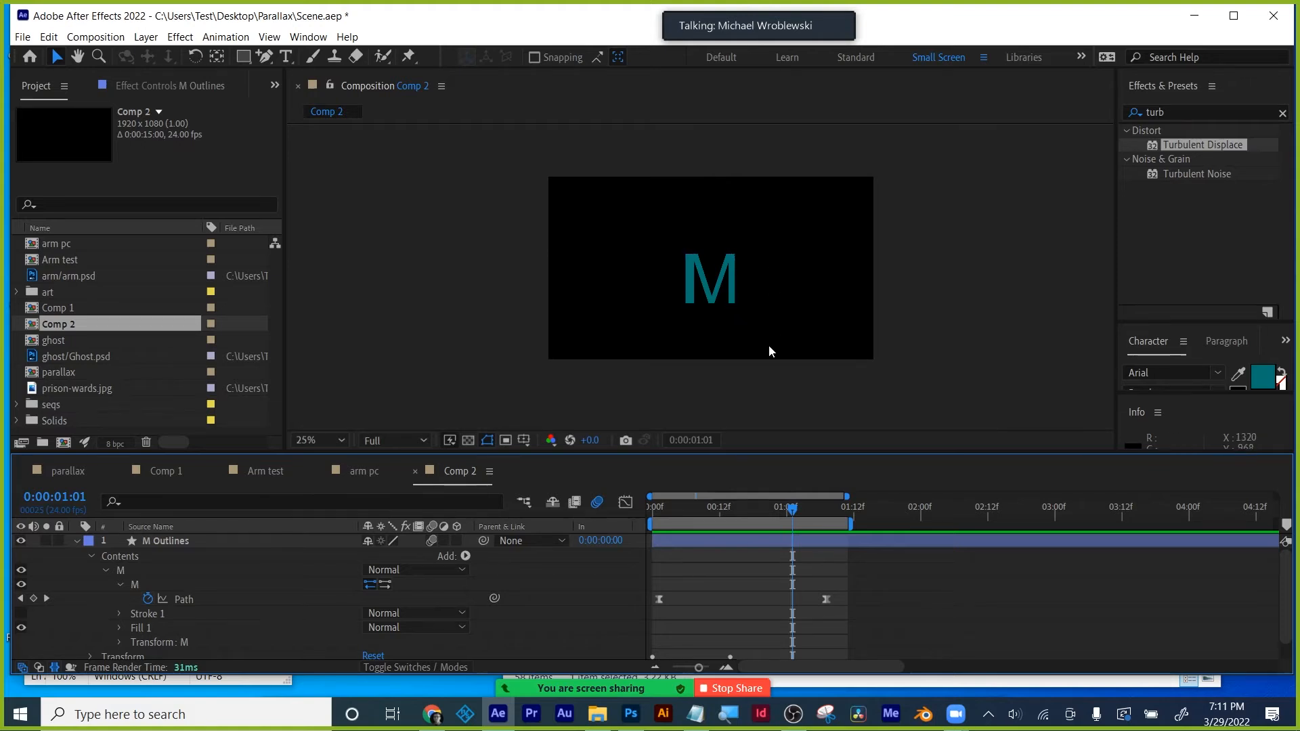
key(space)
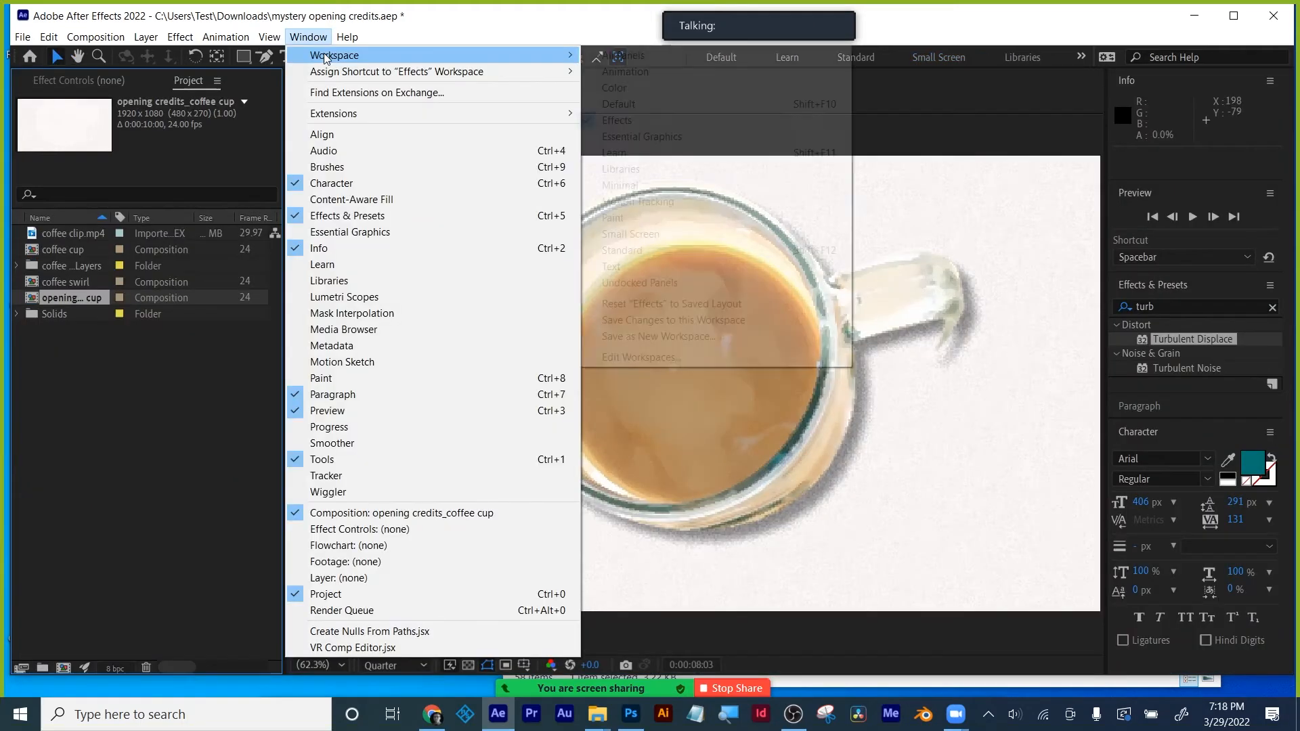
- Switch to the Minimal workspace and return to the first frame
mouse_move(418, 58)
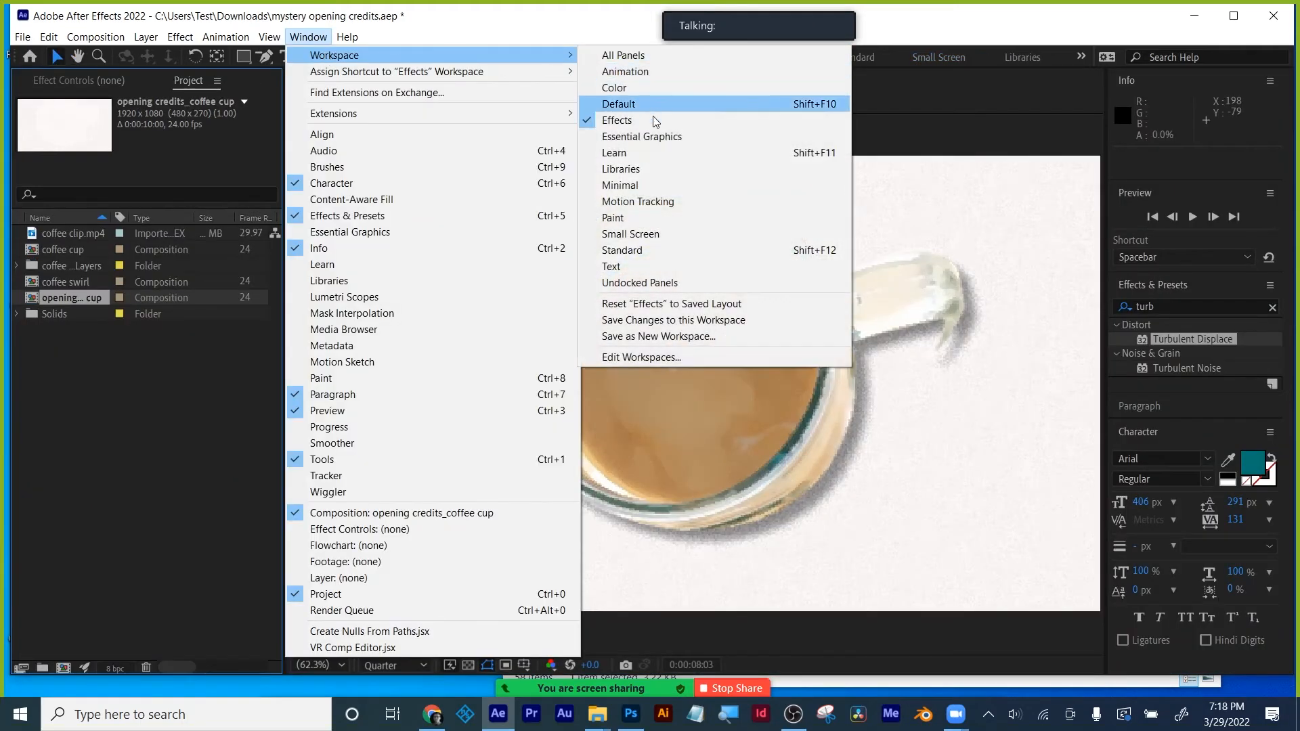
click(652, 183)
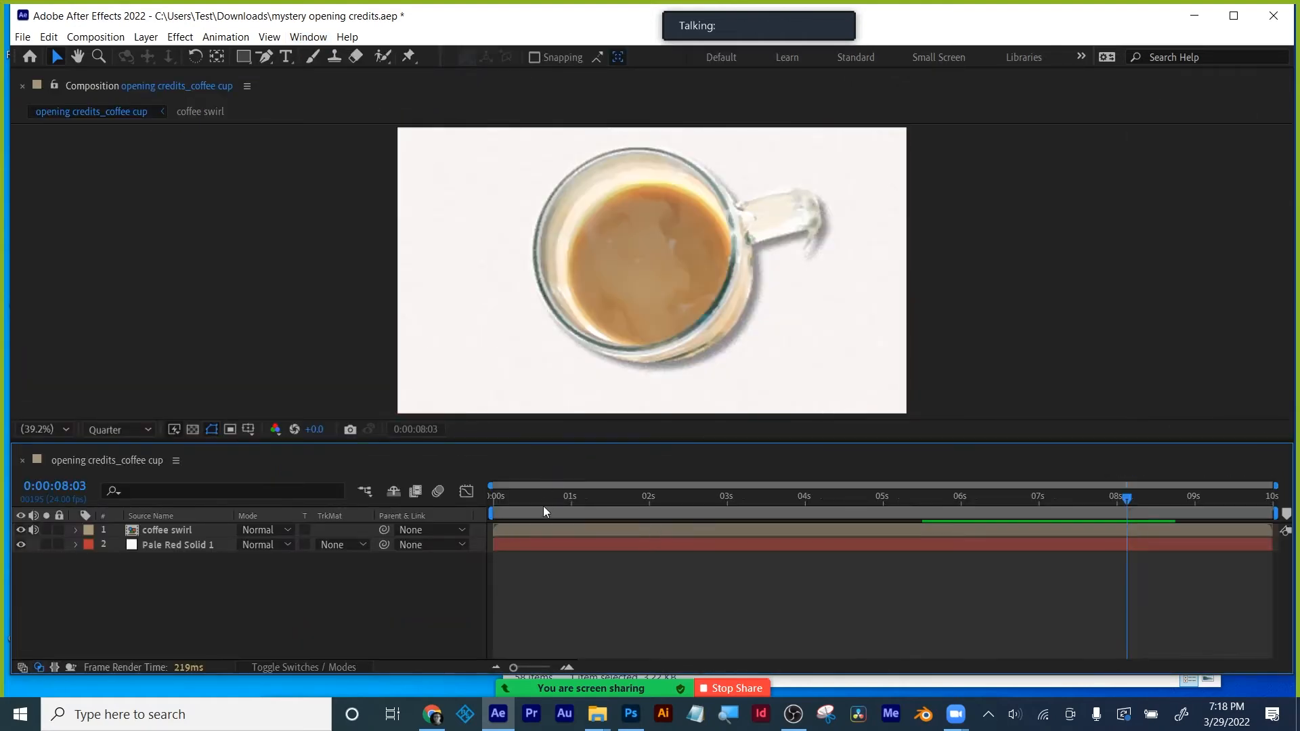
key(Home)
- Reveal the coffee swirl's keyframed CC Burn Film Burn and Center properties and scrub the burn-in
key(u)
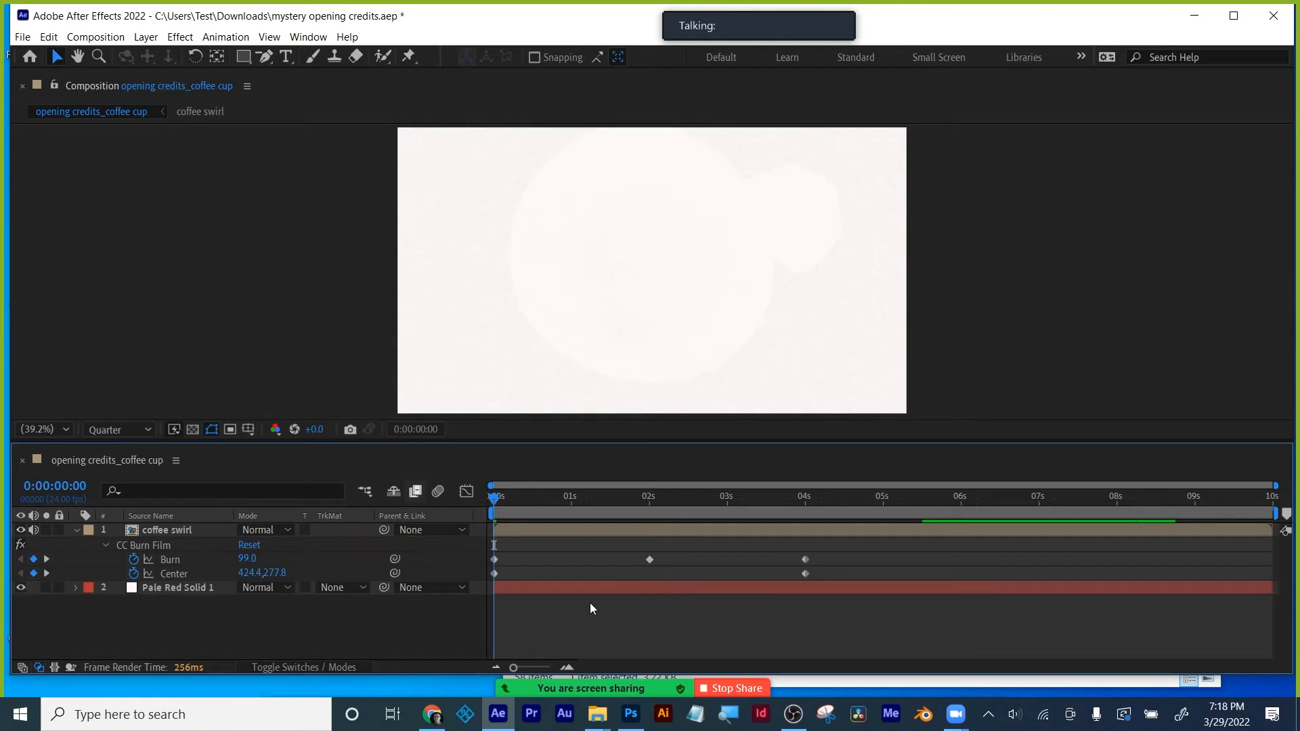
mouse_move(493, 501)
mouse_down()
mouse_move(798, 495)
mouse_move(485, 499)
mouse_up()
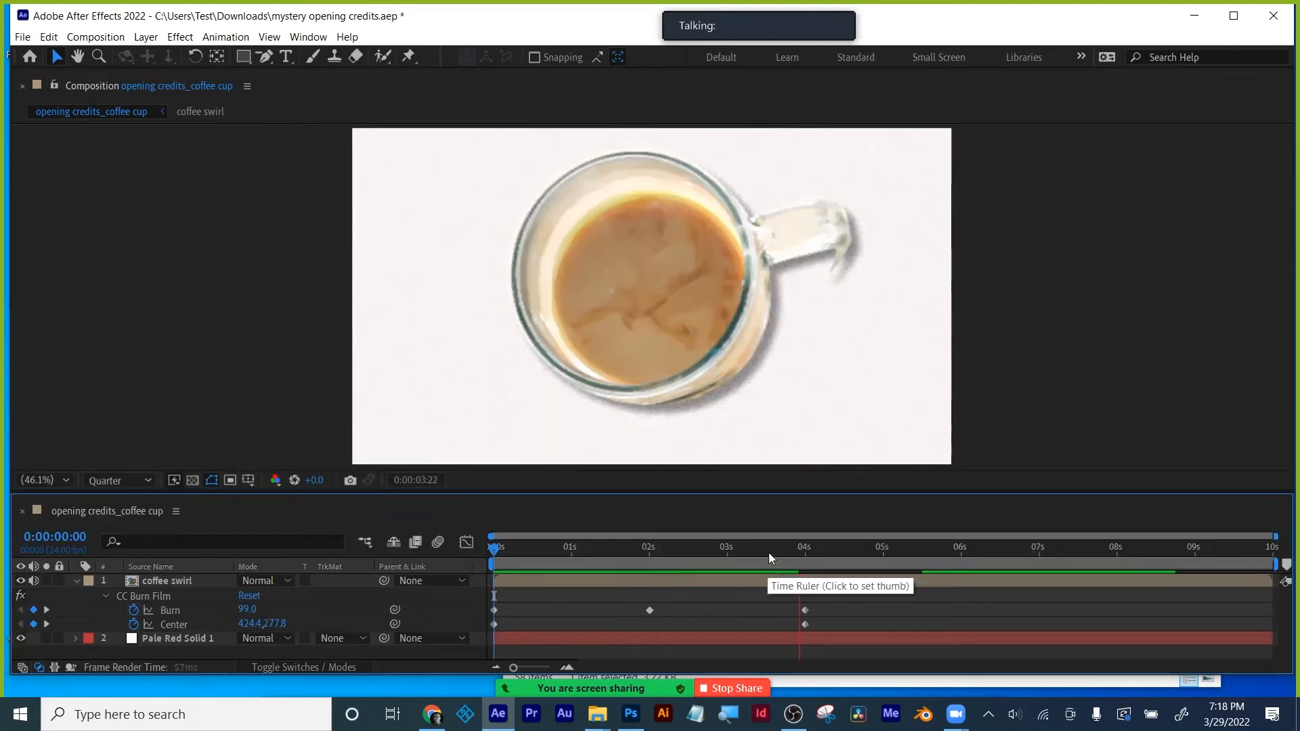
mouse_move(769, 553)
mouse_down()
mouse_move(535, 578)
mouse_move(566, 574)
mouse_move(554, 577)
mouse_up()
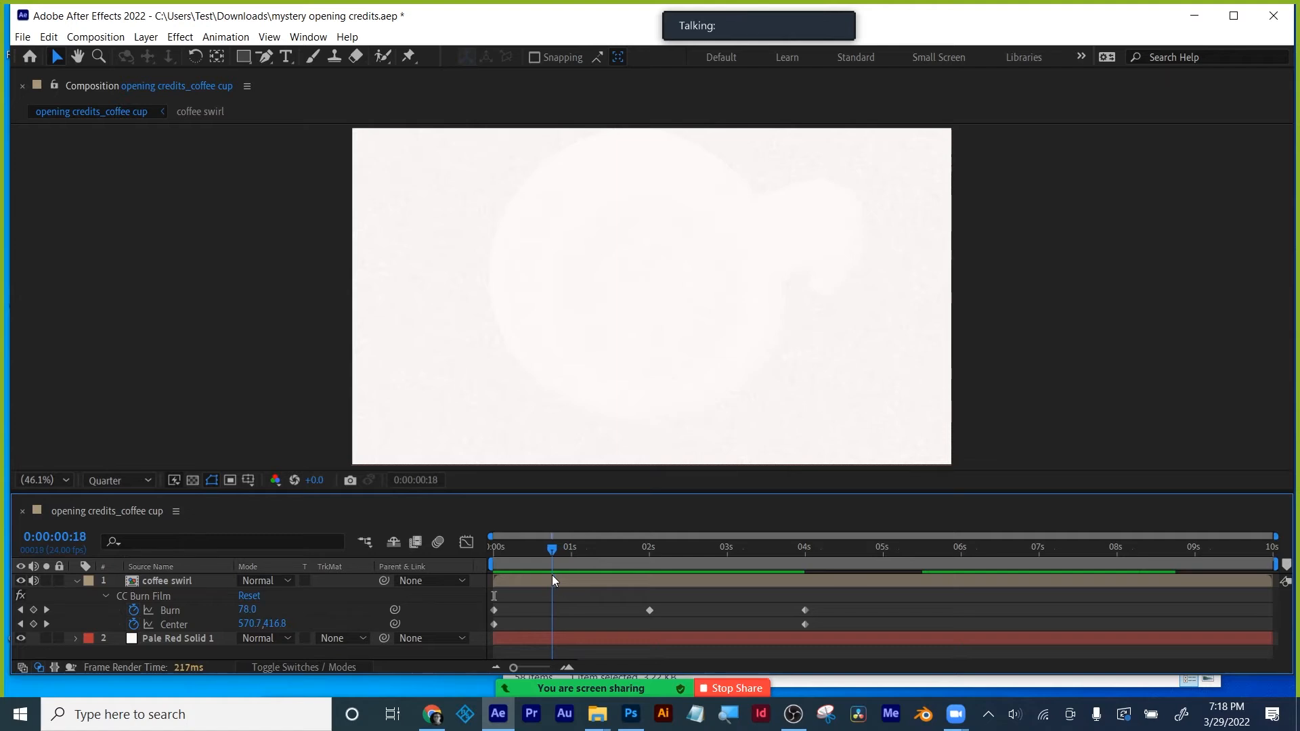
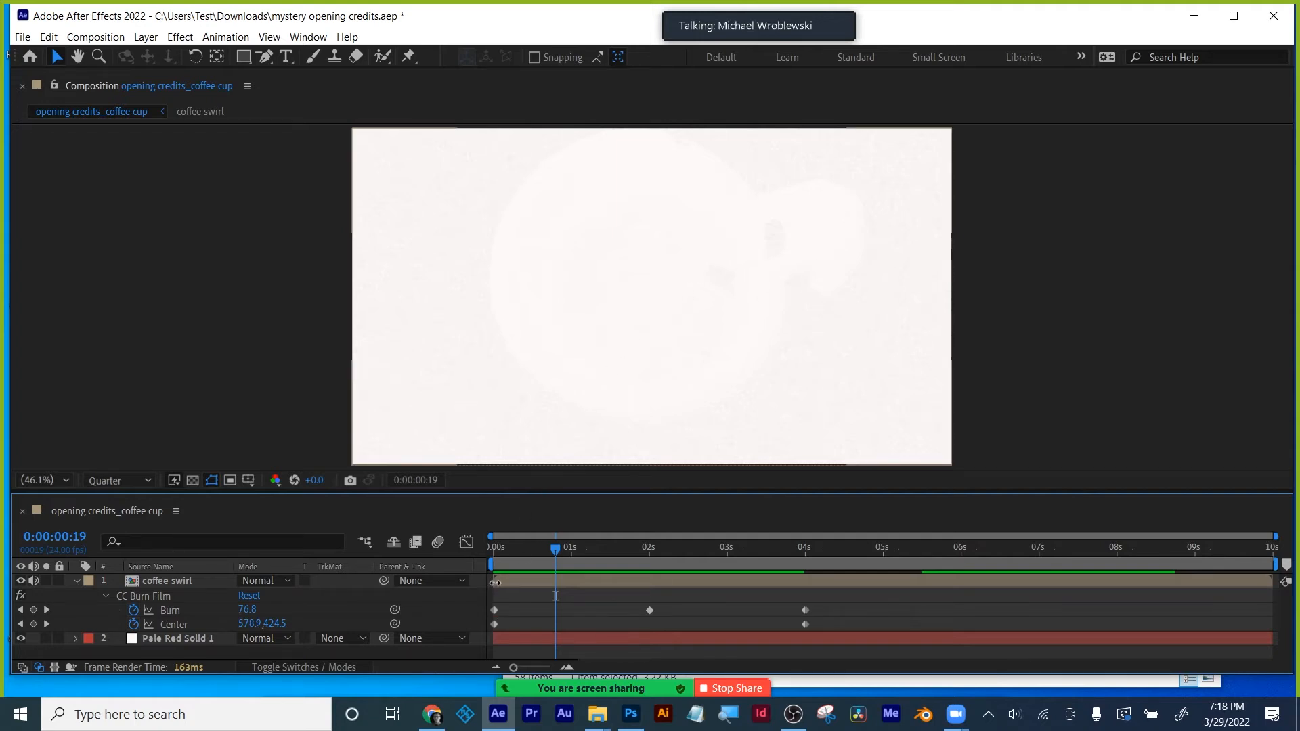
- Trim the coffee swirl layer's in-point to 0:00:00:19 and preview the burn reveal
mouse_move(495, 582)
mouse_down()
mouse_move(561, 587)
mouse_move(566, 548)
mouse_move(664, 548)
mouse_move(568, 548)
mouse_up()
key(ctrl+z)
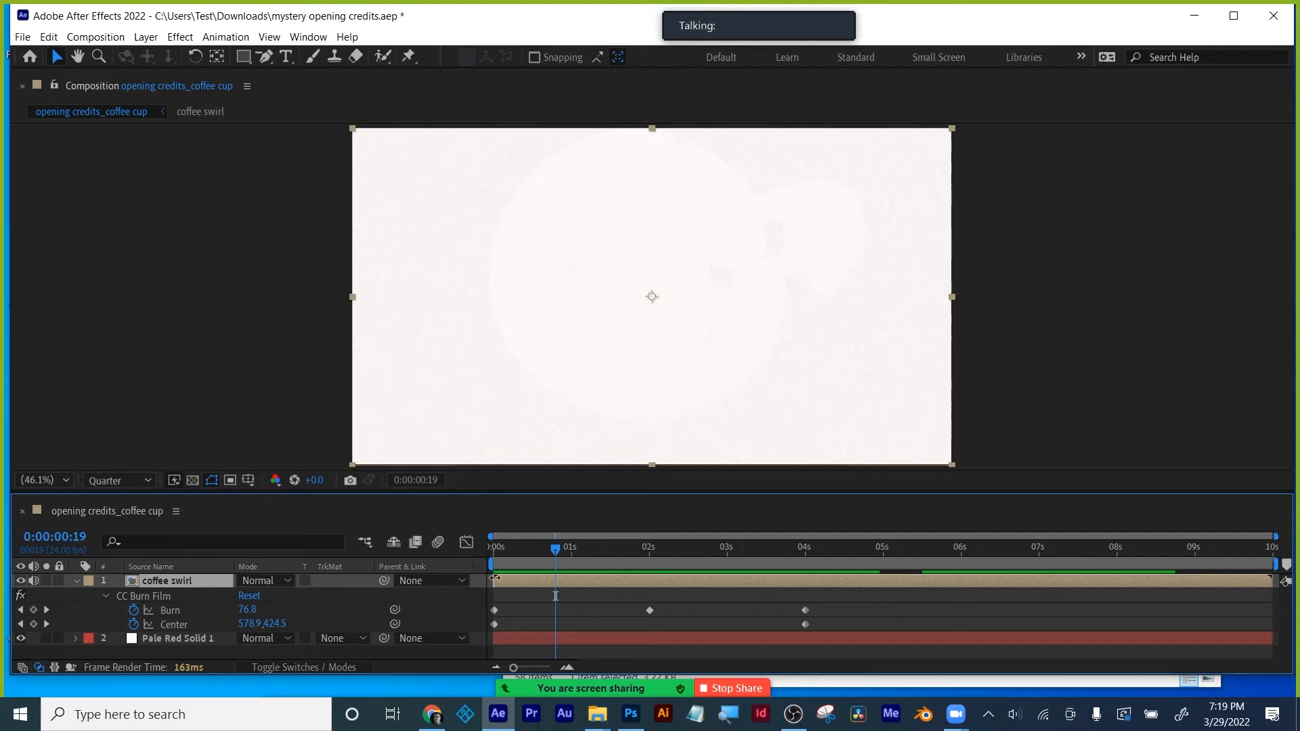
key(alt+[)
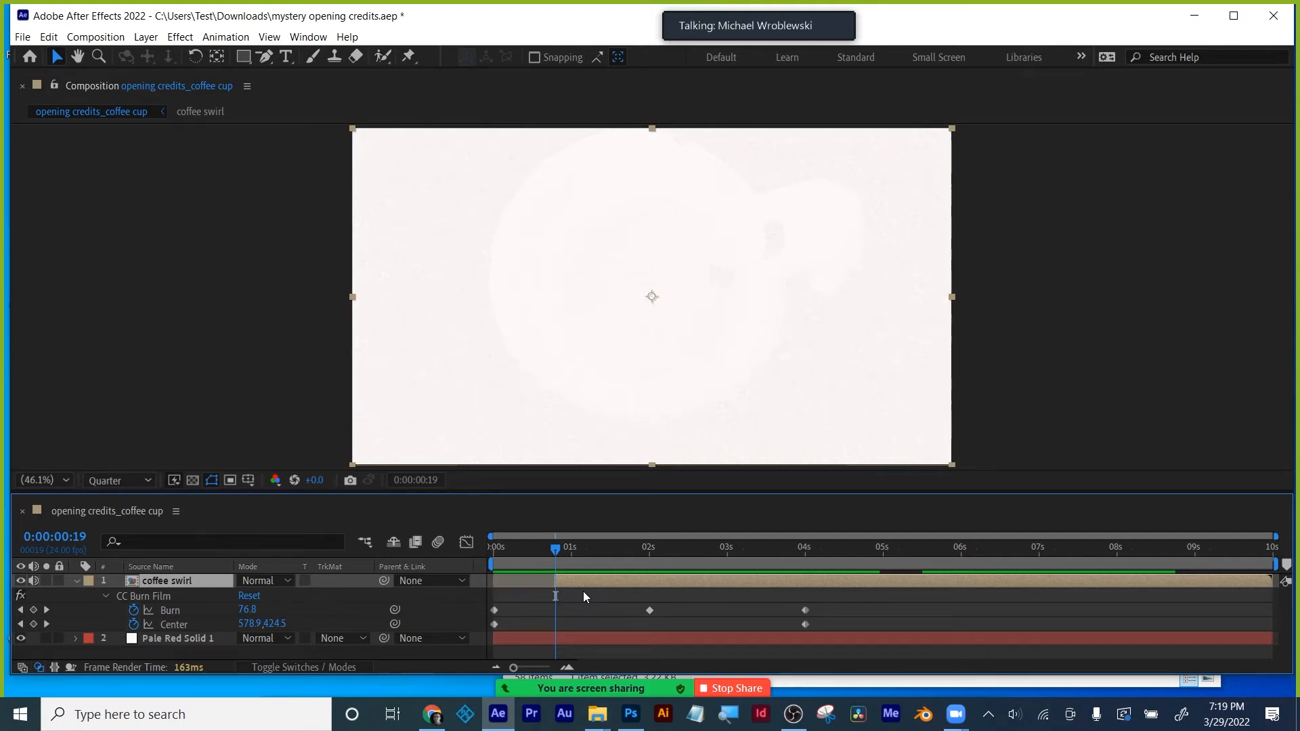
key(space)
mouse_move(535, 548)
mouse_down()
mouse_move(520, 548)
mouse_move(561, 549)
mouse_up()
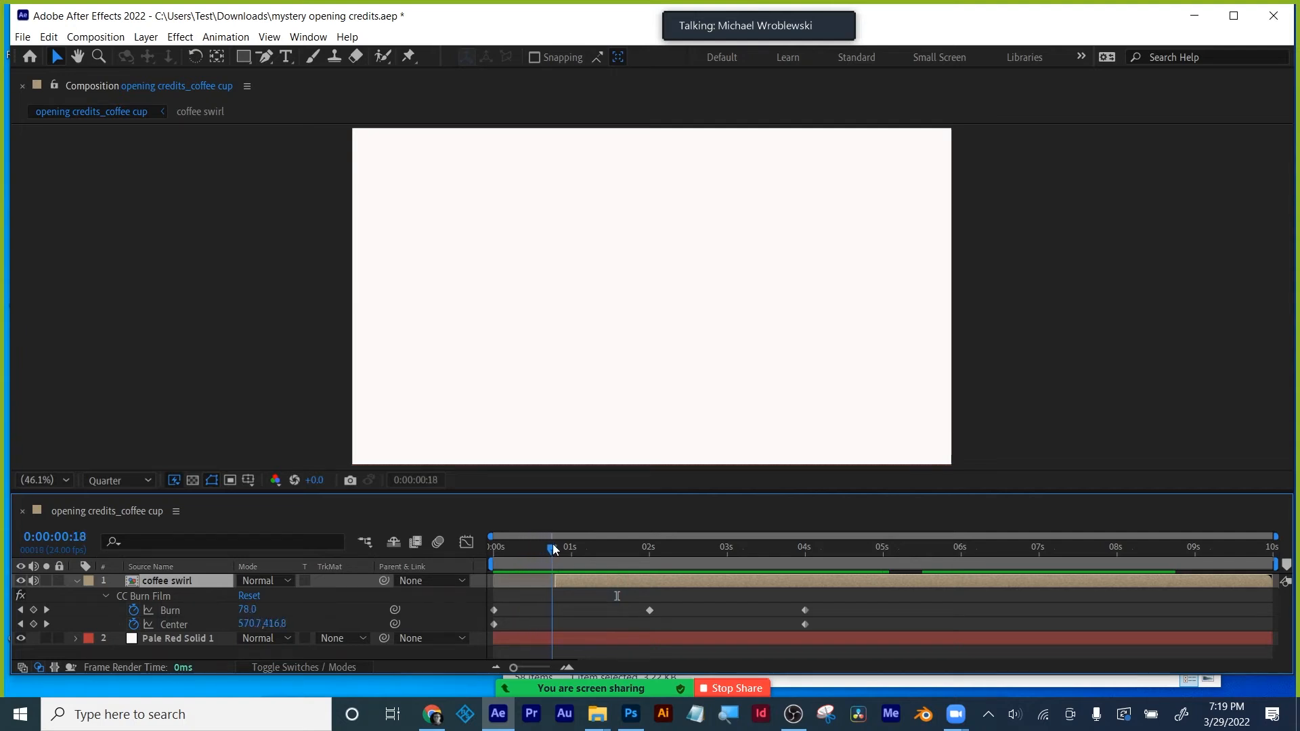
key(space)
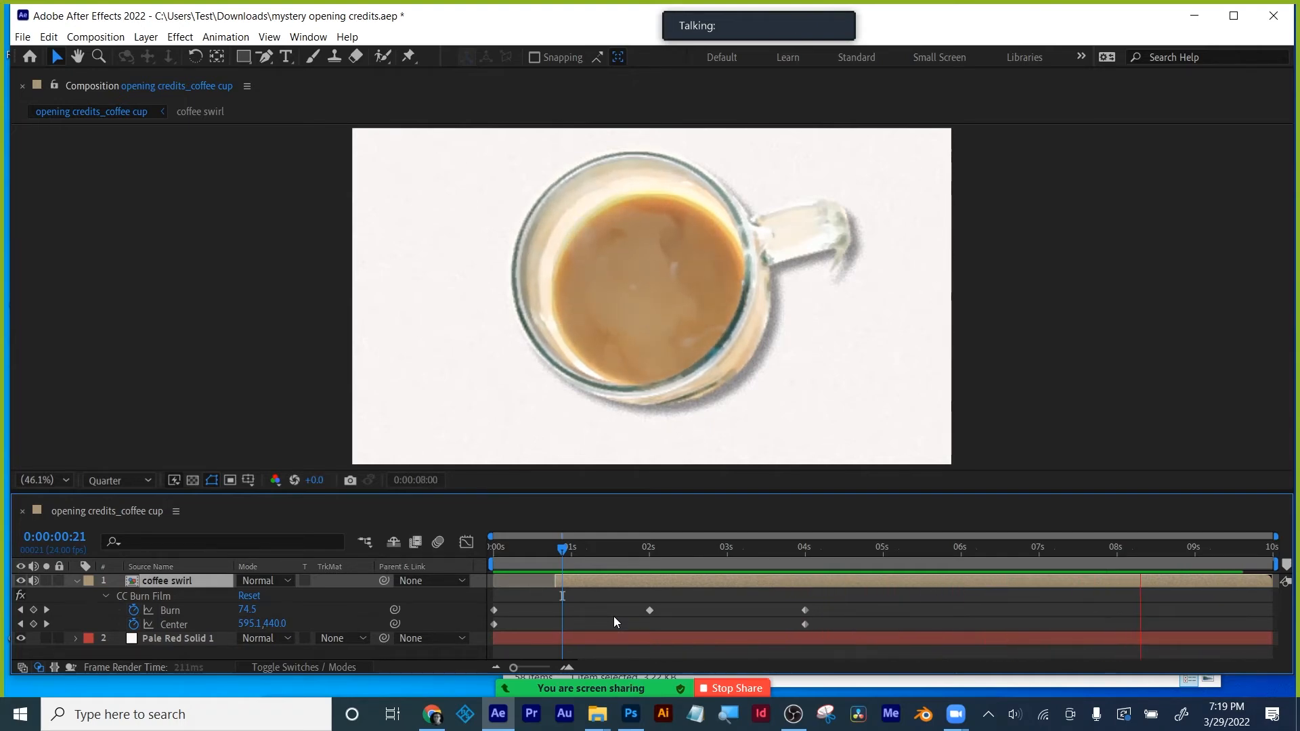
key(space)
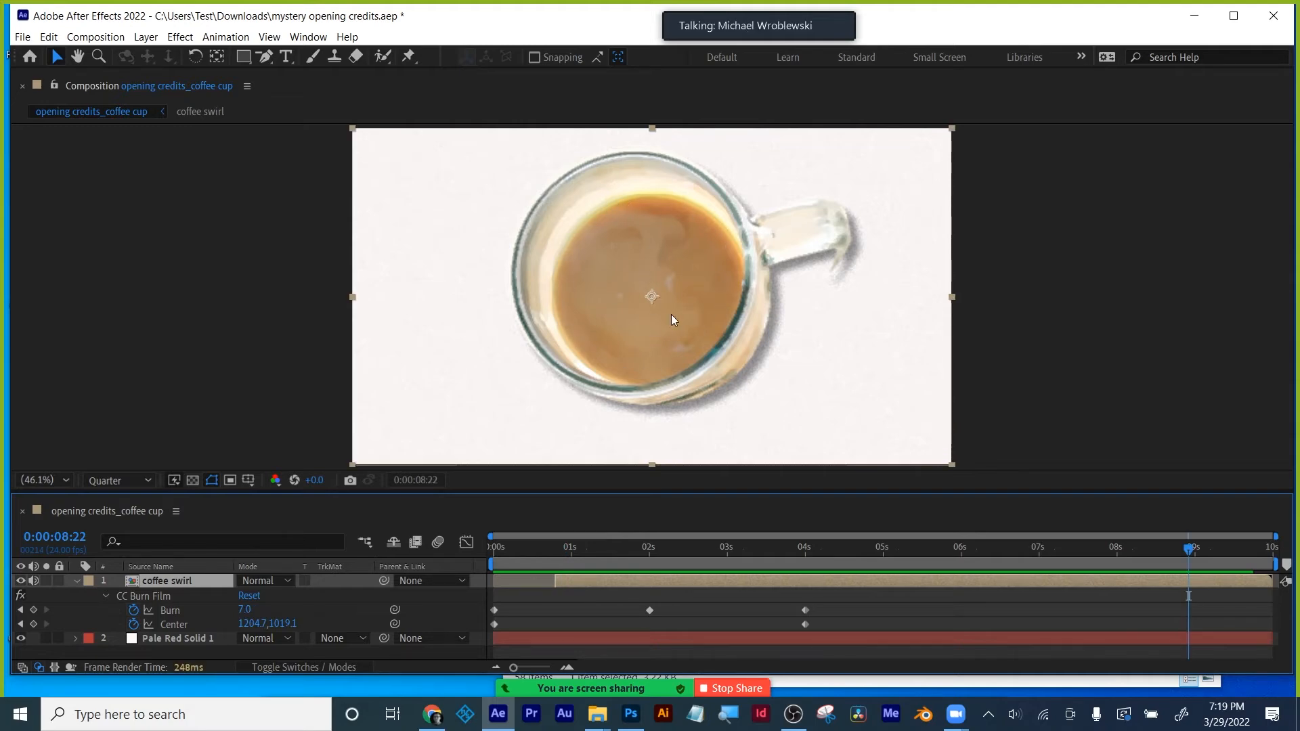
- At 0:00:05:08, hide and re-show Pale Red Solid 1 to inspect the cup edges
click(909, 548)
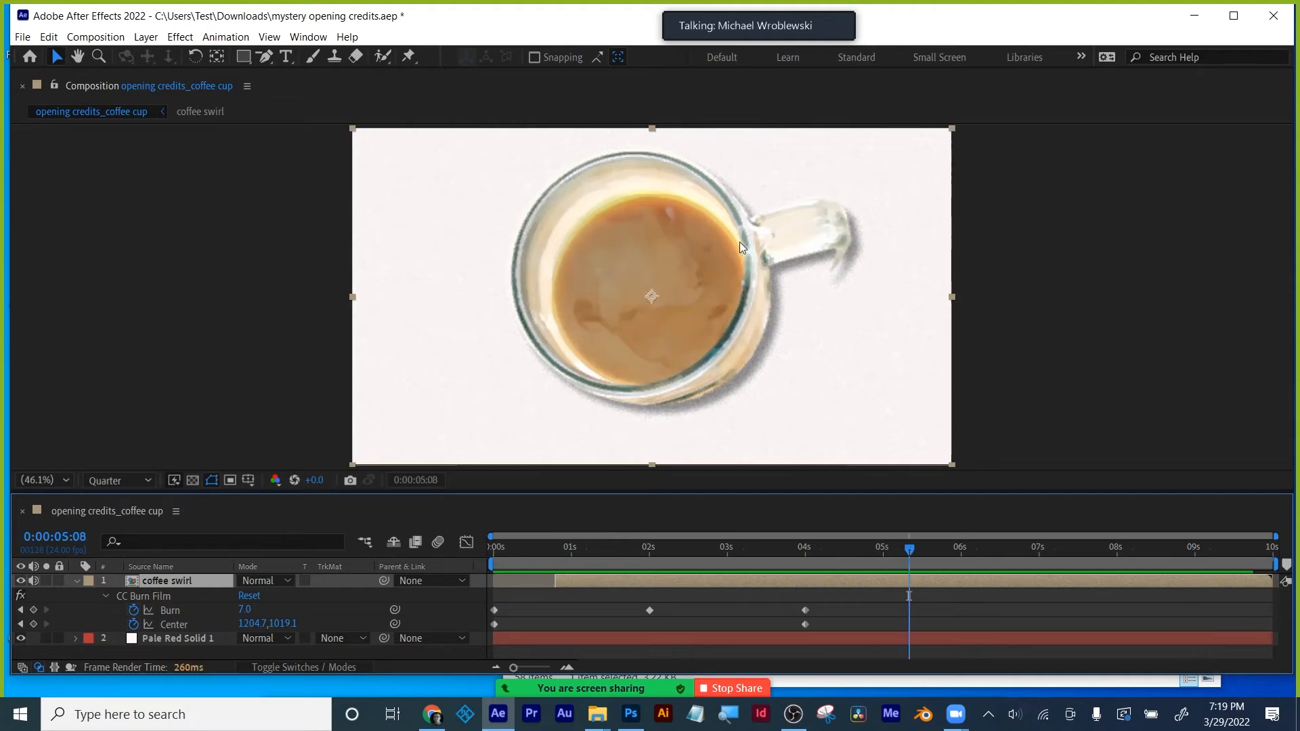
key(ctrl+shift+a)
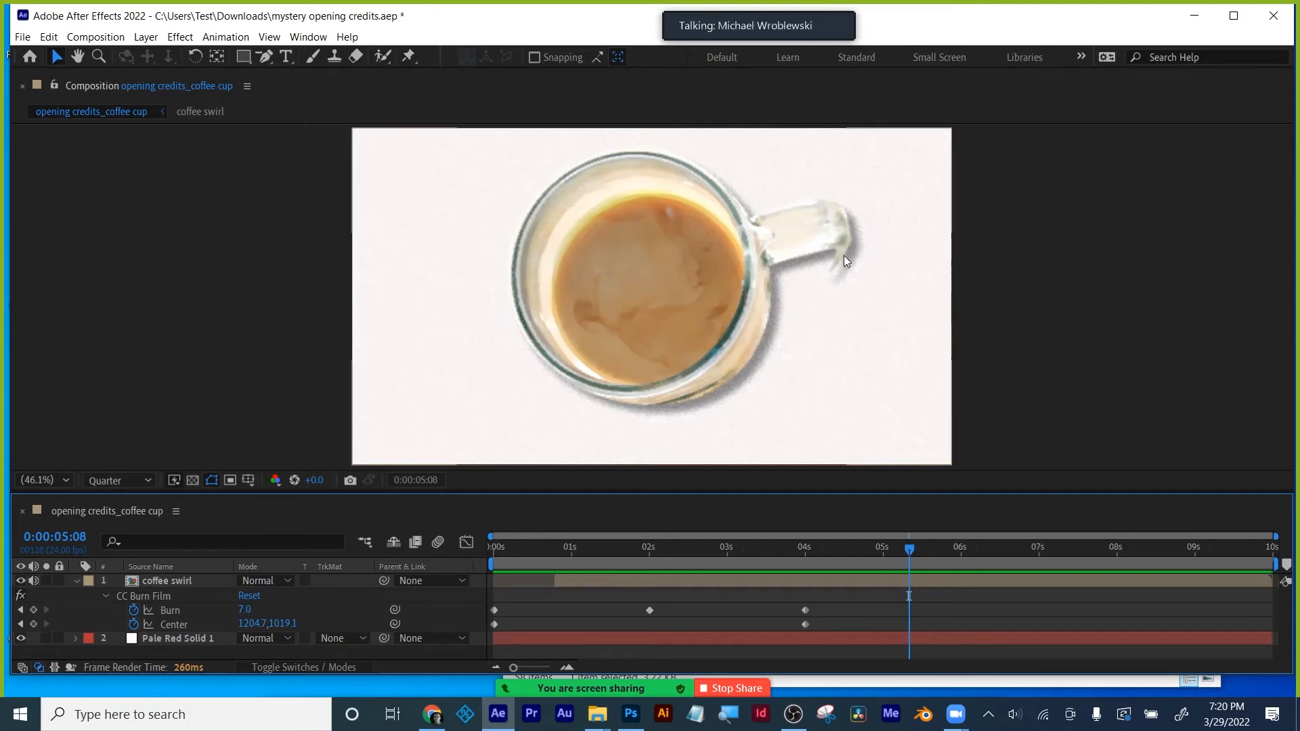
click(159, 637)
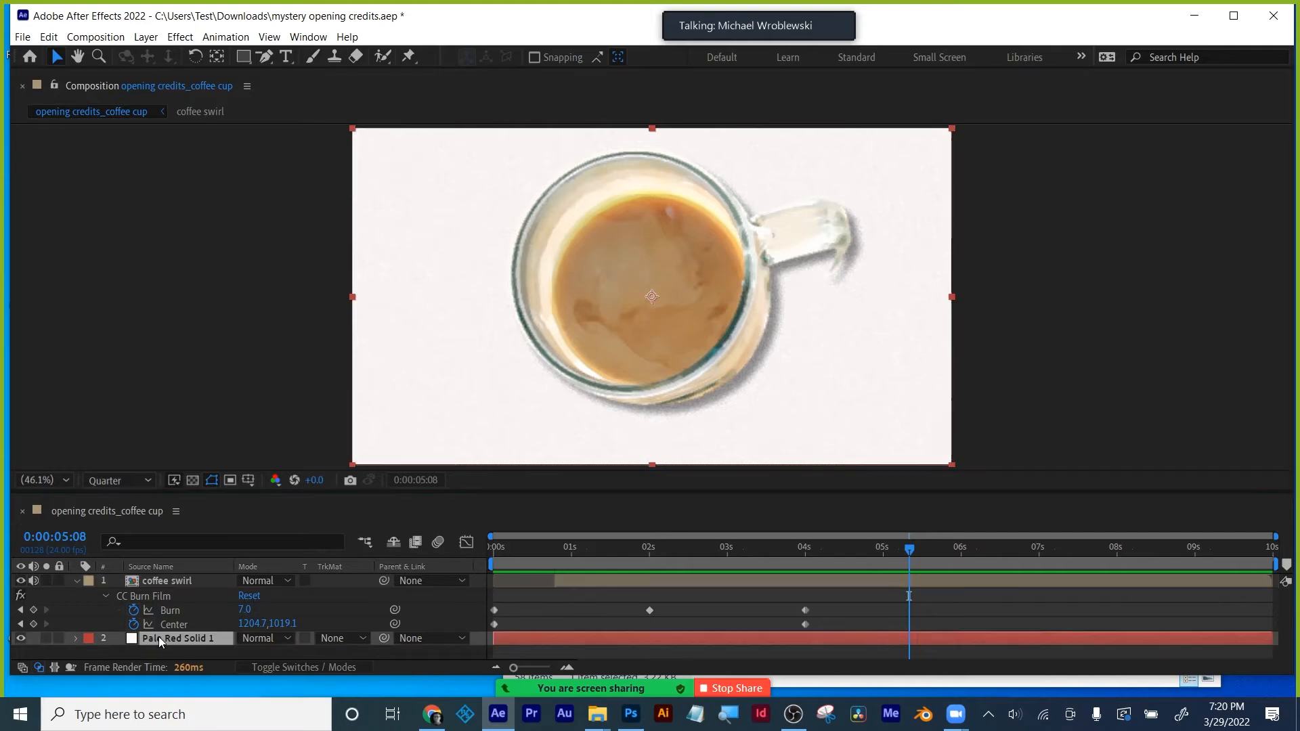
click(20, 638)
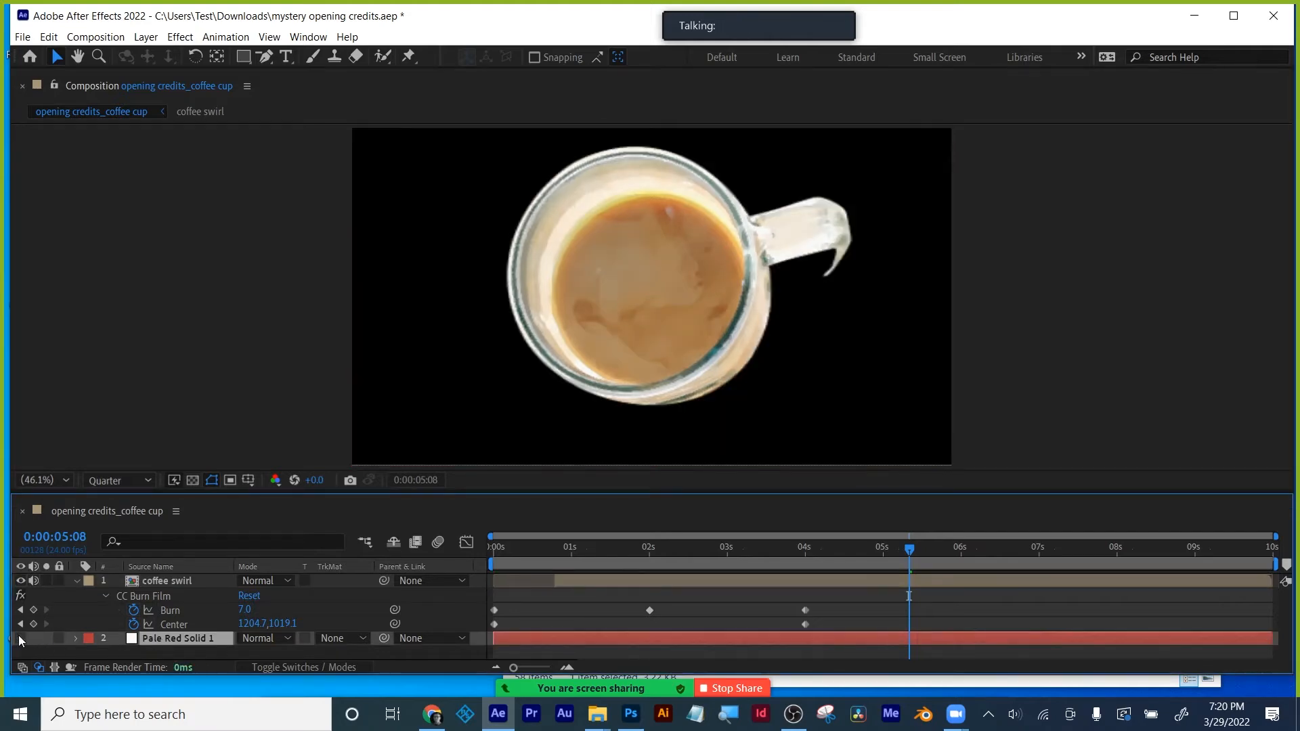
click(20, 637)
click(171, 581)
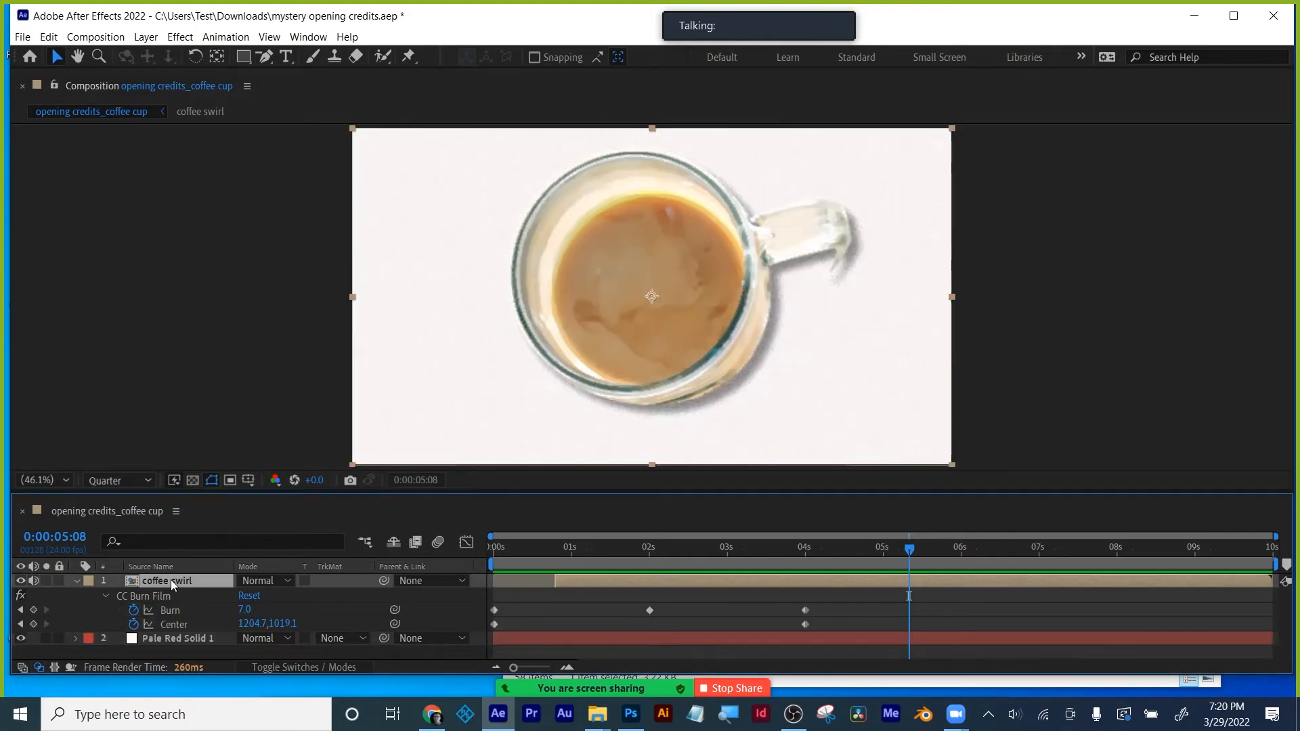
- Open the coffee swirl precomp, select coffee clip.mp4, and bring the cup handle into view
double_click(170, 580)
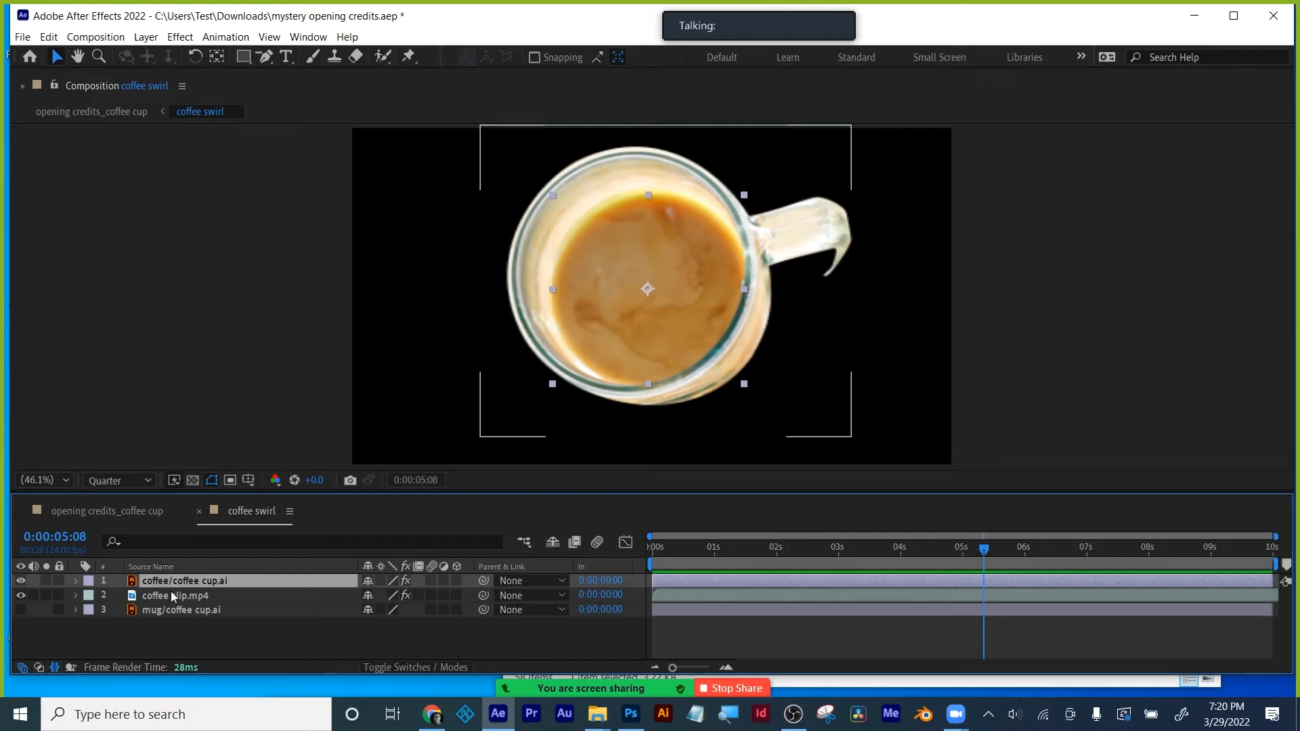
click(174, 595)
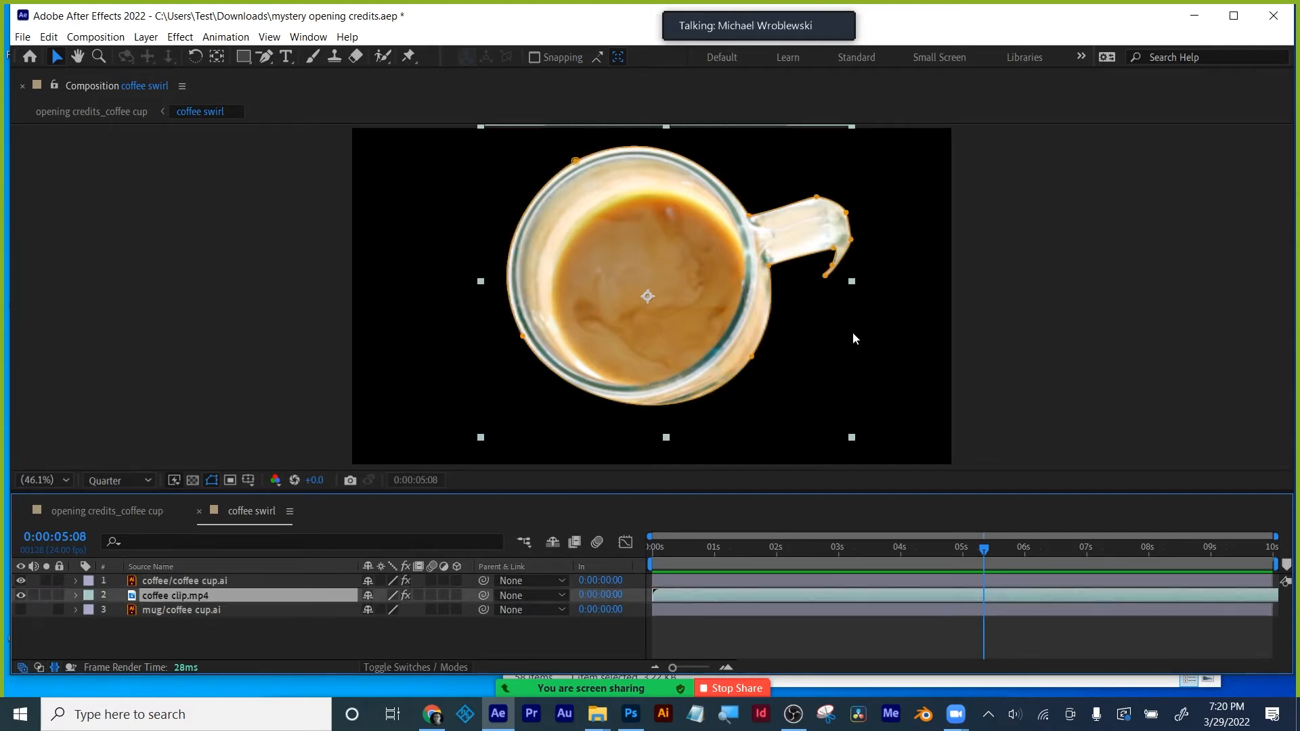
scroll(853, 338, up, 3)
scroll(868, 338, down, 2)
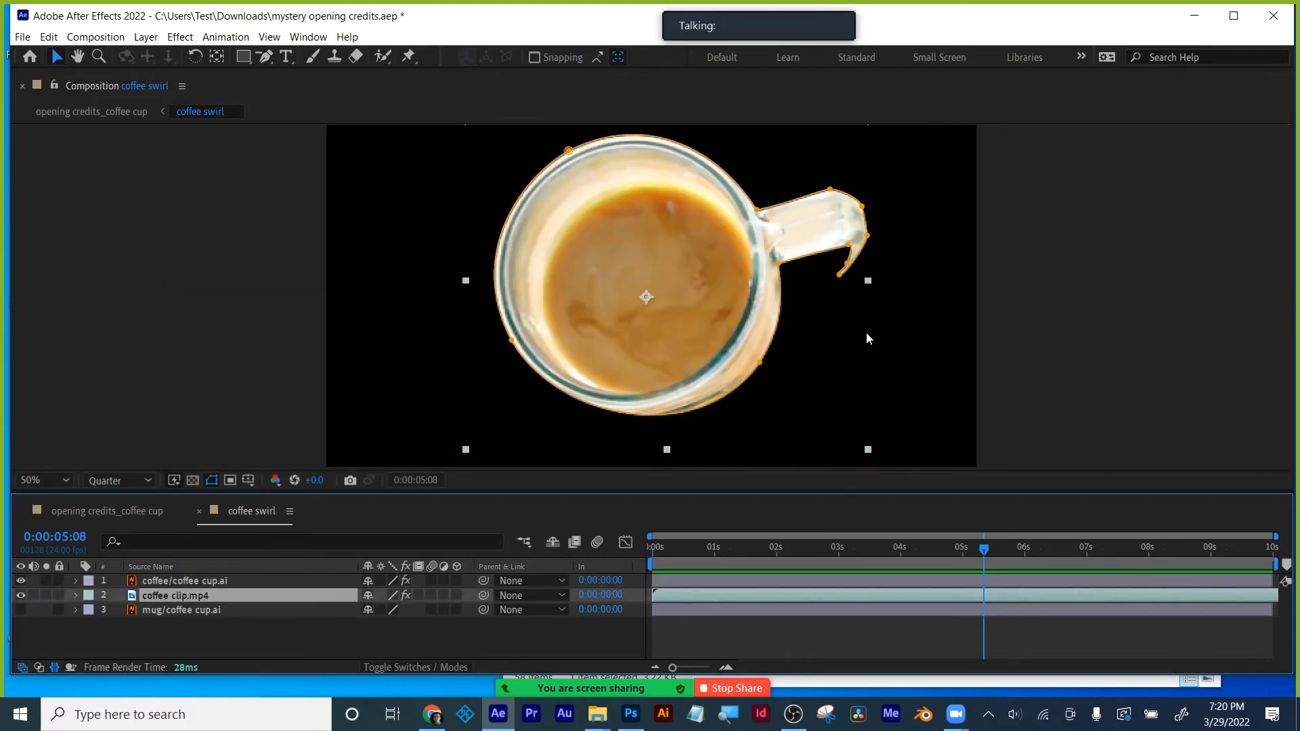
scroll(867, 339, up, 2)
drag(1014, 307, 865, 326)
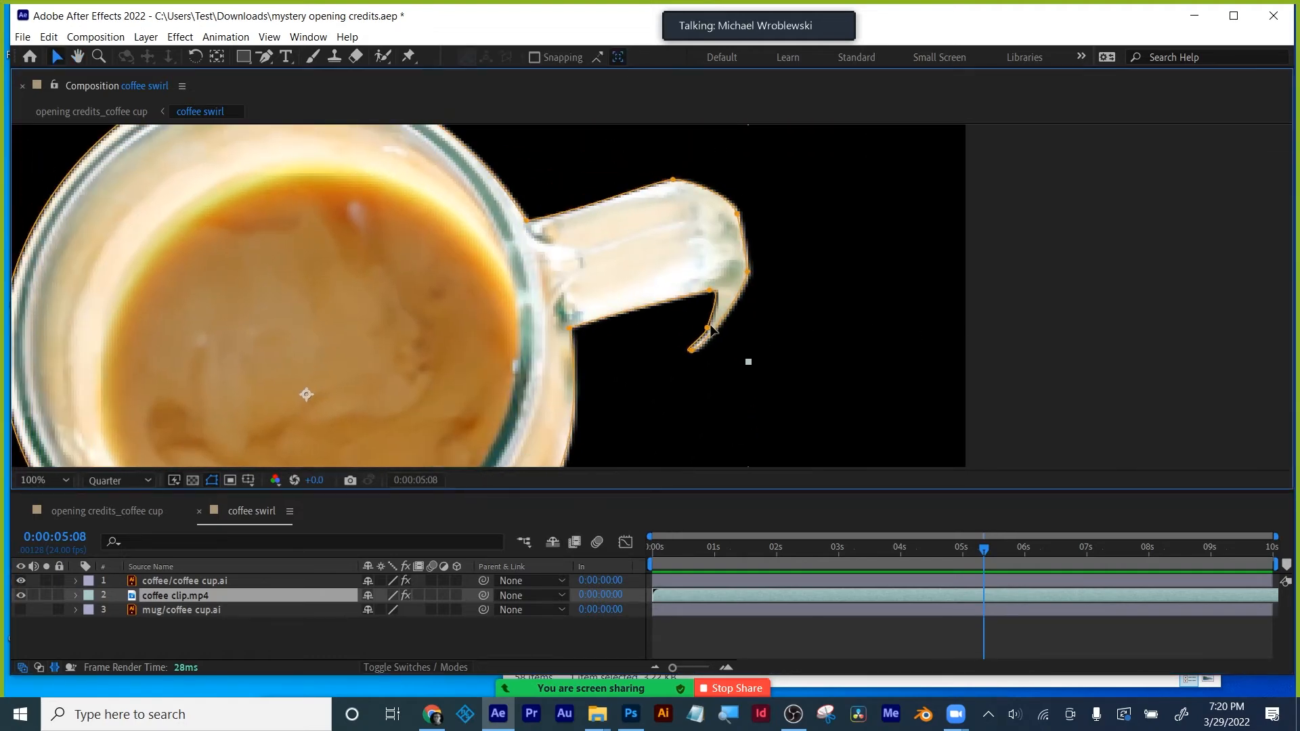
- Pull the mask's curl and trailing tail onto the handle, then return to the main comp
drag(707, 328, 733, 296)
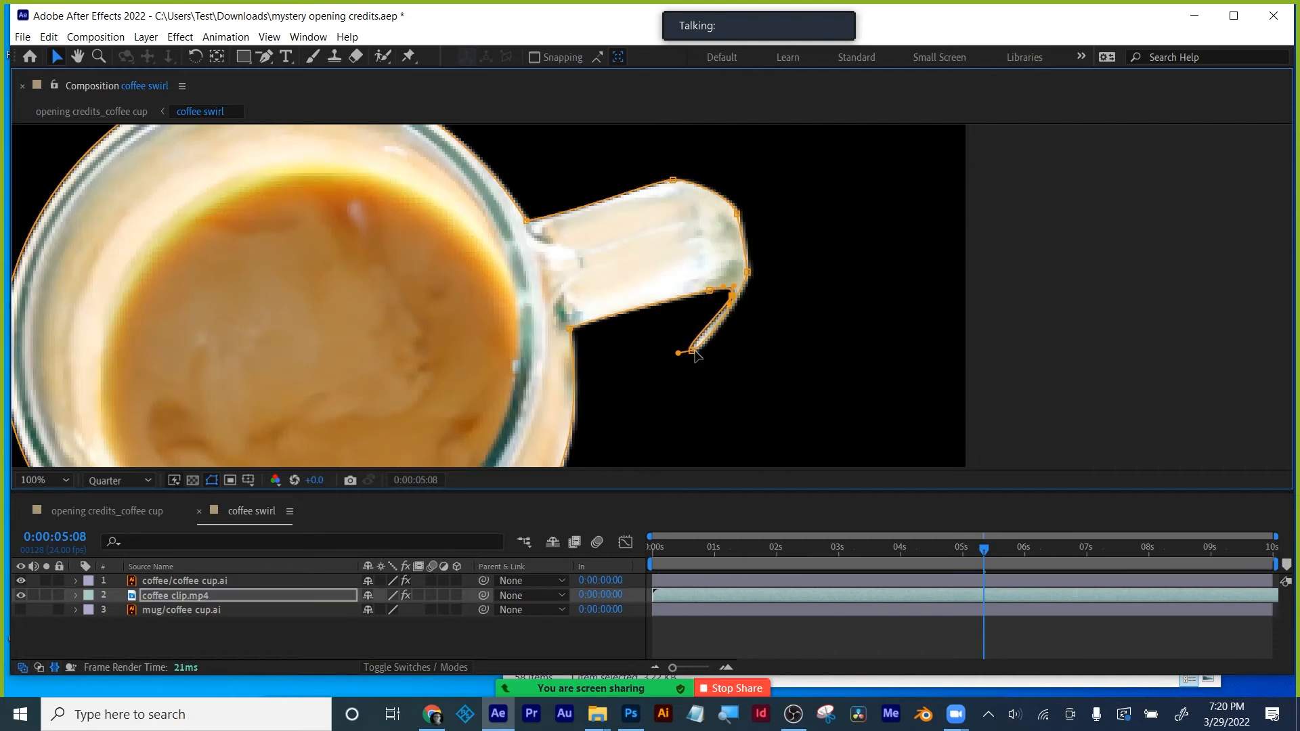
drag(679, 352, 742, 293)
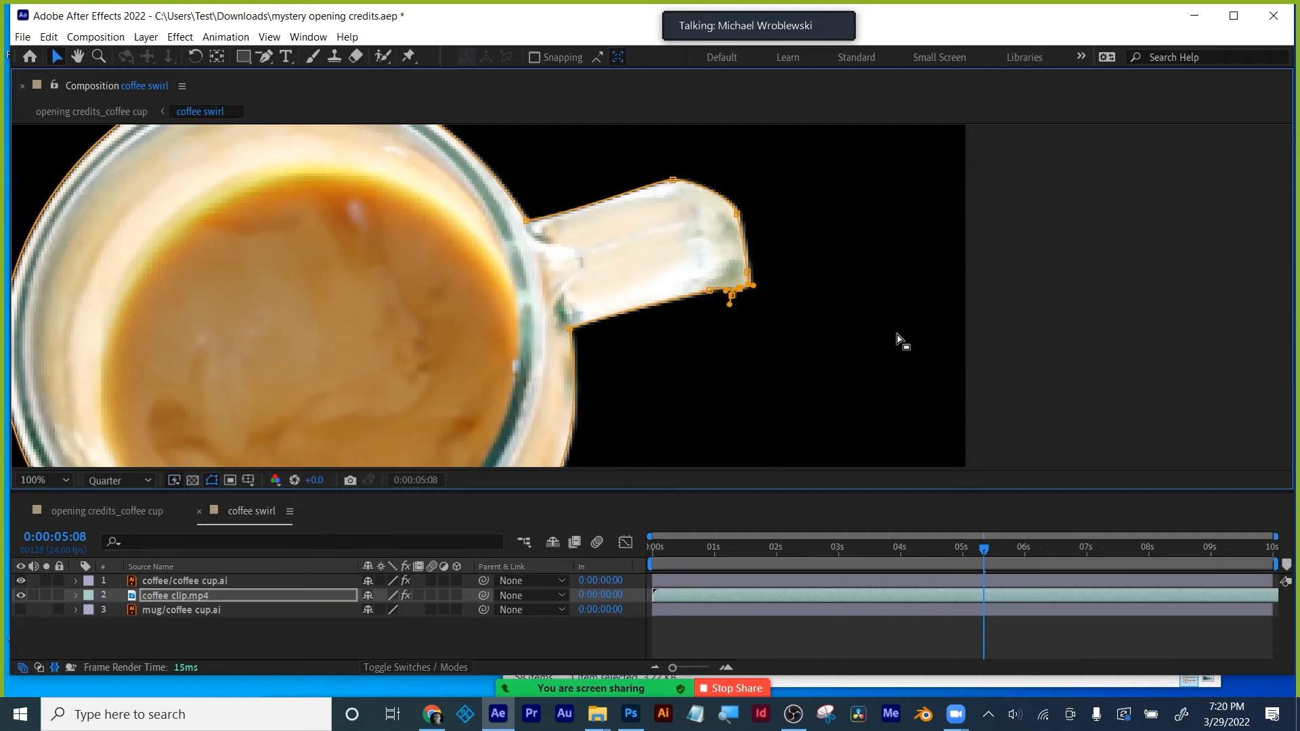
click(1033, 303)
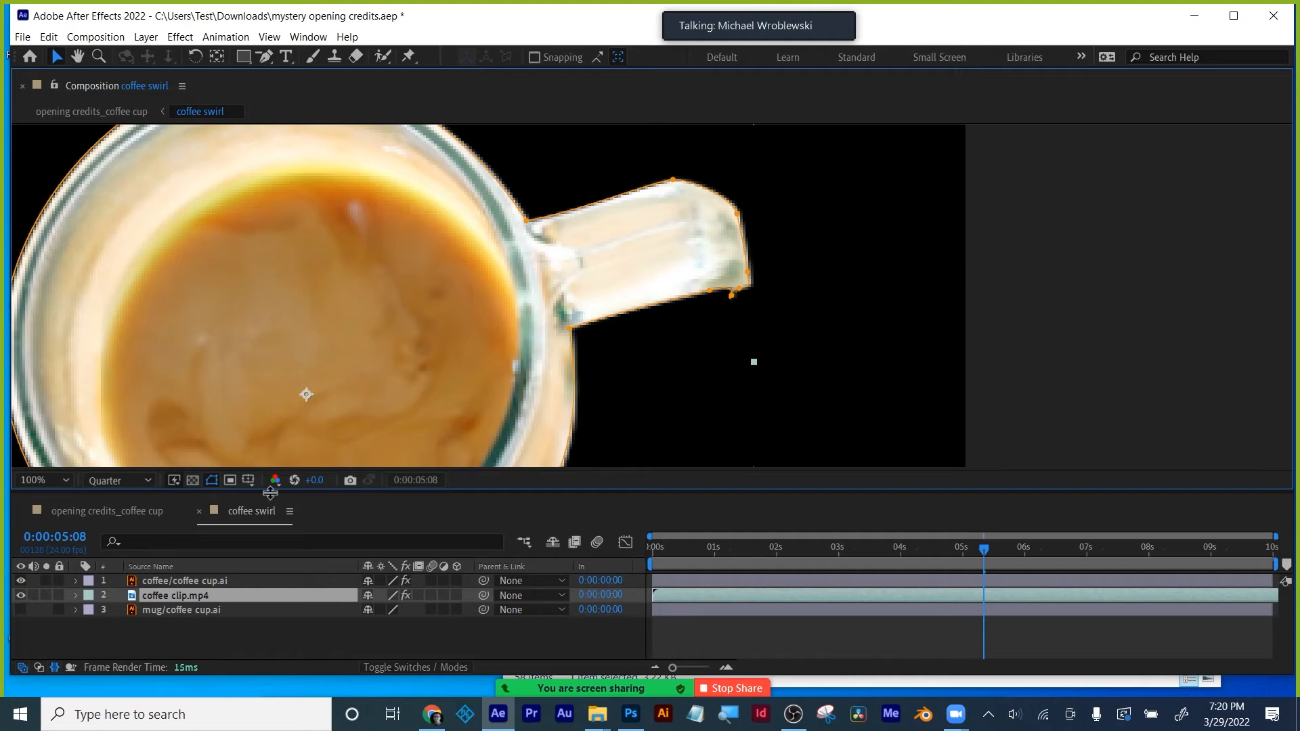
click(150, 511)
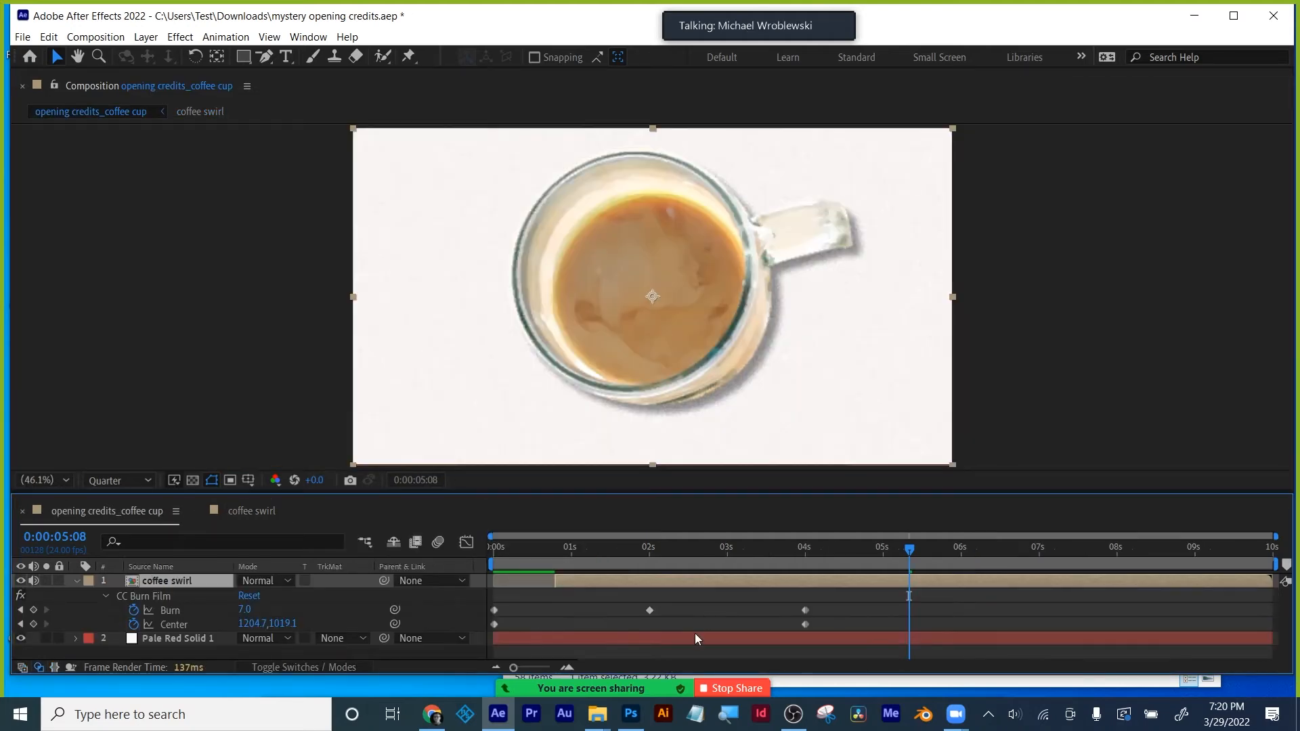
- At about 0:00:02:18, tighten the name's leading and shrink its font size
mouse_move(919, 551)
mouse_down()
mouse_move(546, 570)
mouse_move(1004, 561)
mouse_up()
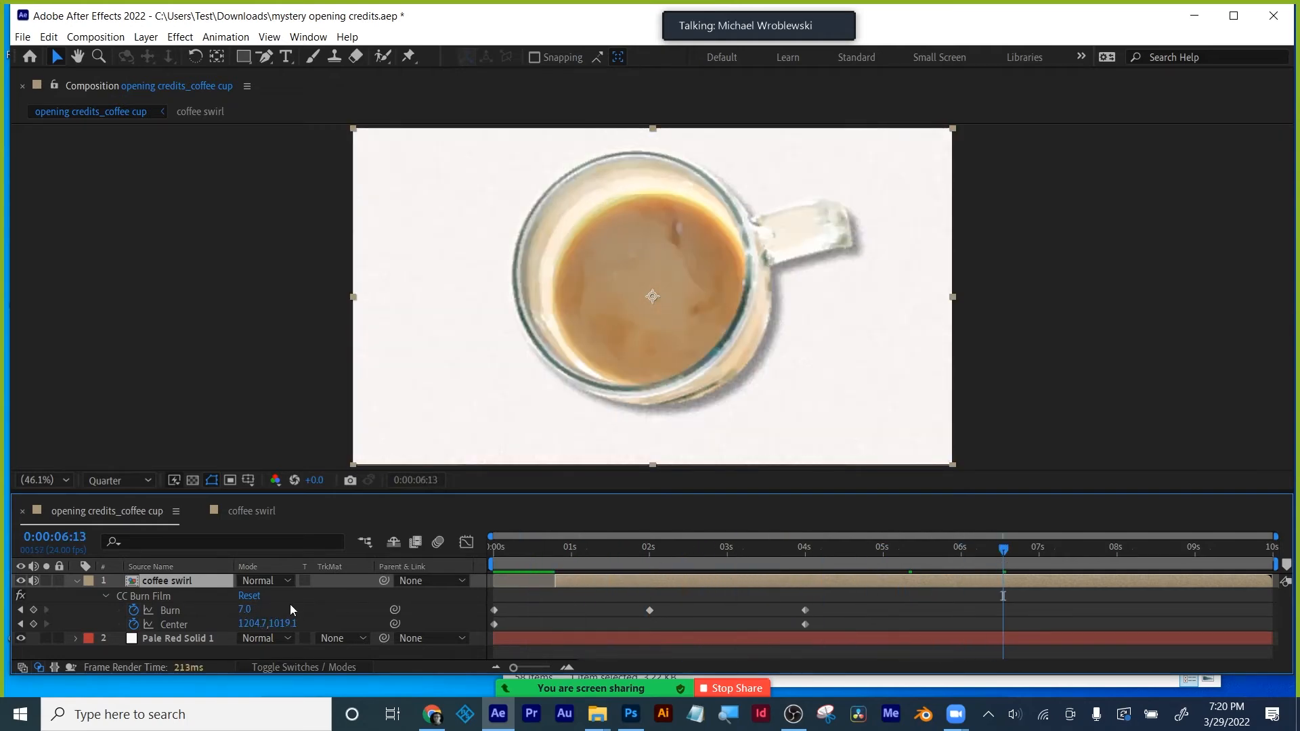
click(233, 513)
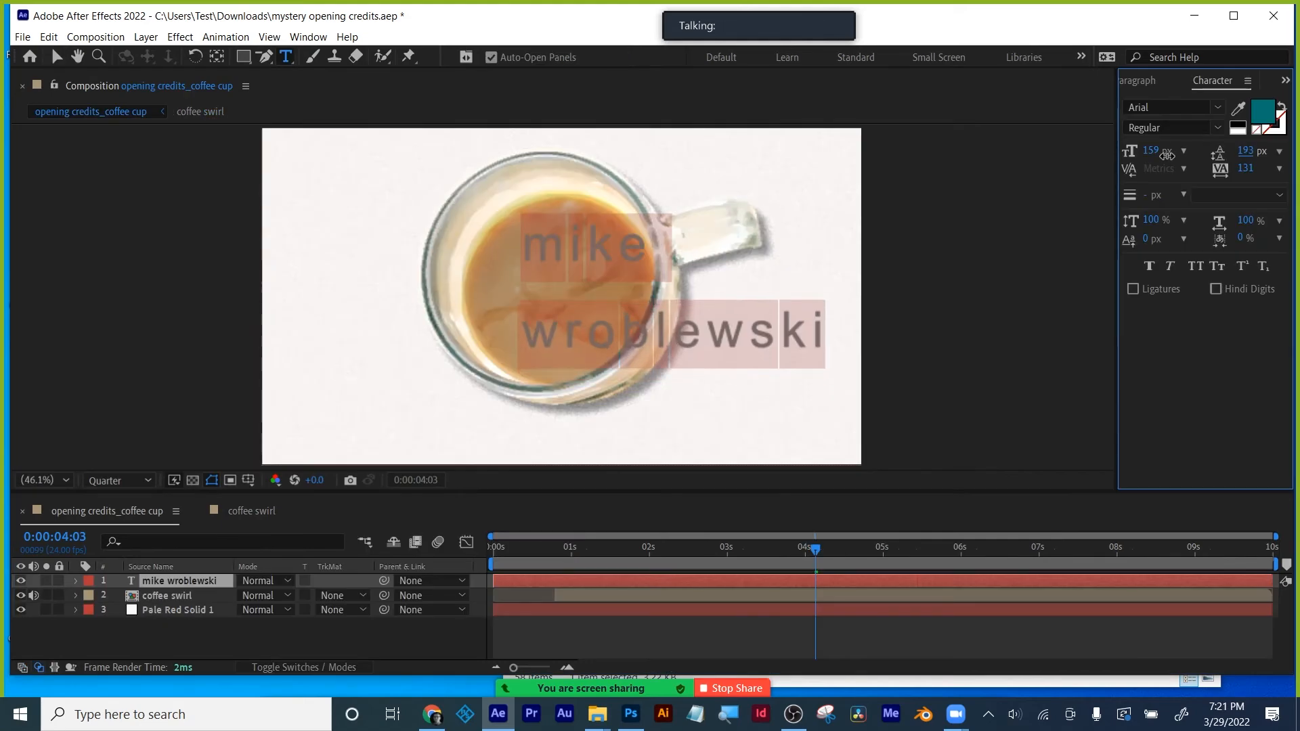
drag(1112, 162, 1055, 165)
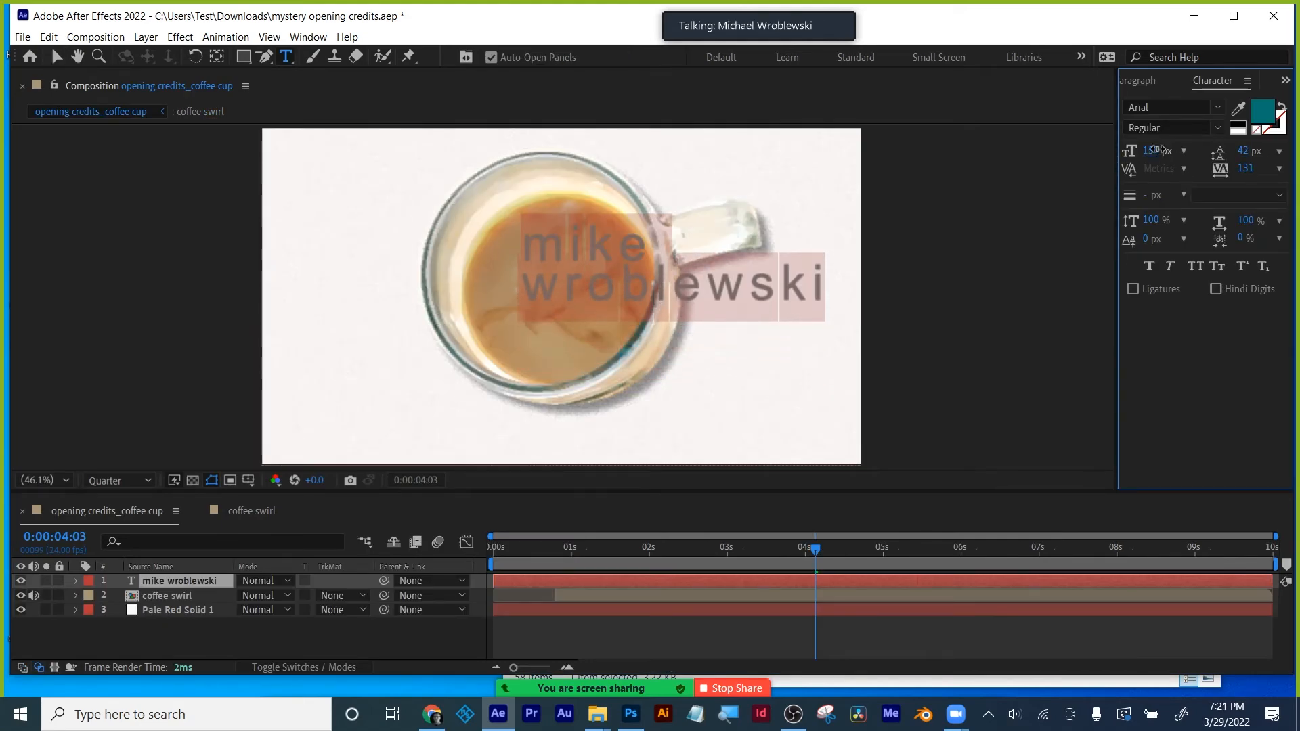
drag(1156, 149, 1133, 150)
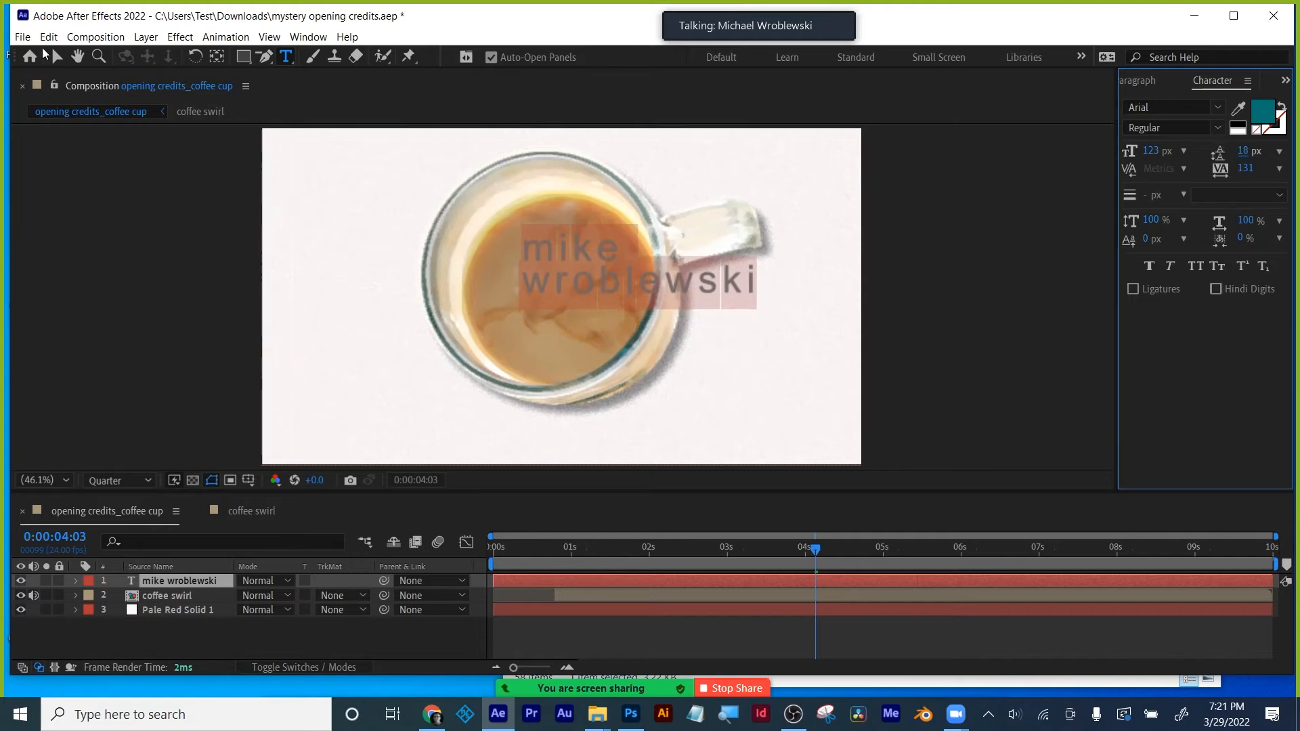
click(57, 56)
- Position the name inside the coffee, fine-tuning it to 86 px with -20 tracking
drag(591, 267, 540, 264)
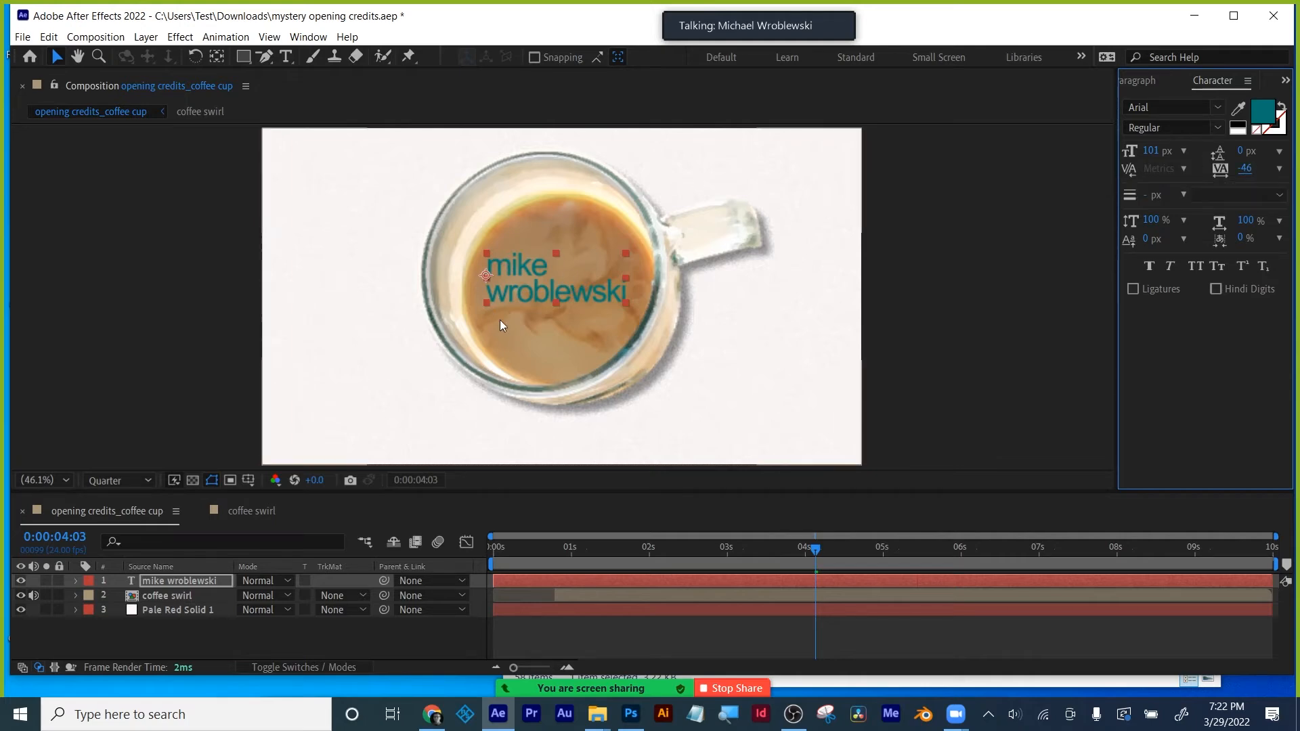
drag(524, 294, 519, 294)
drag(1148, 155, 1137, 155)
drag(1245, 173, 1256, 173)
drag(543, 287, 548, 287)
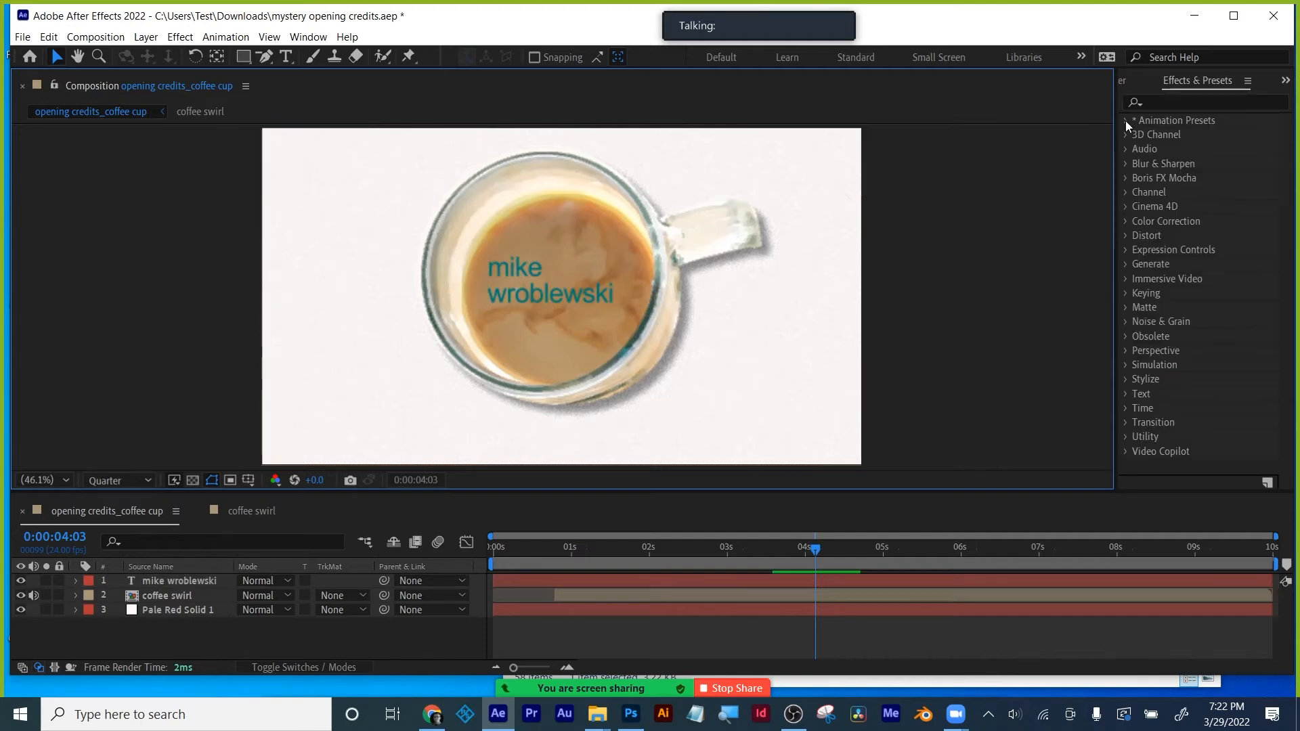
click(1125, 121)
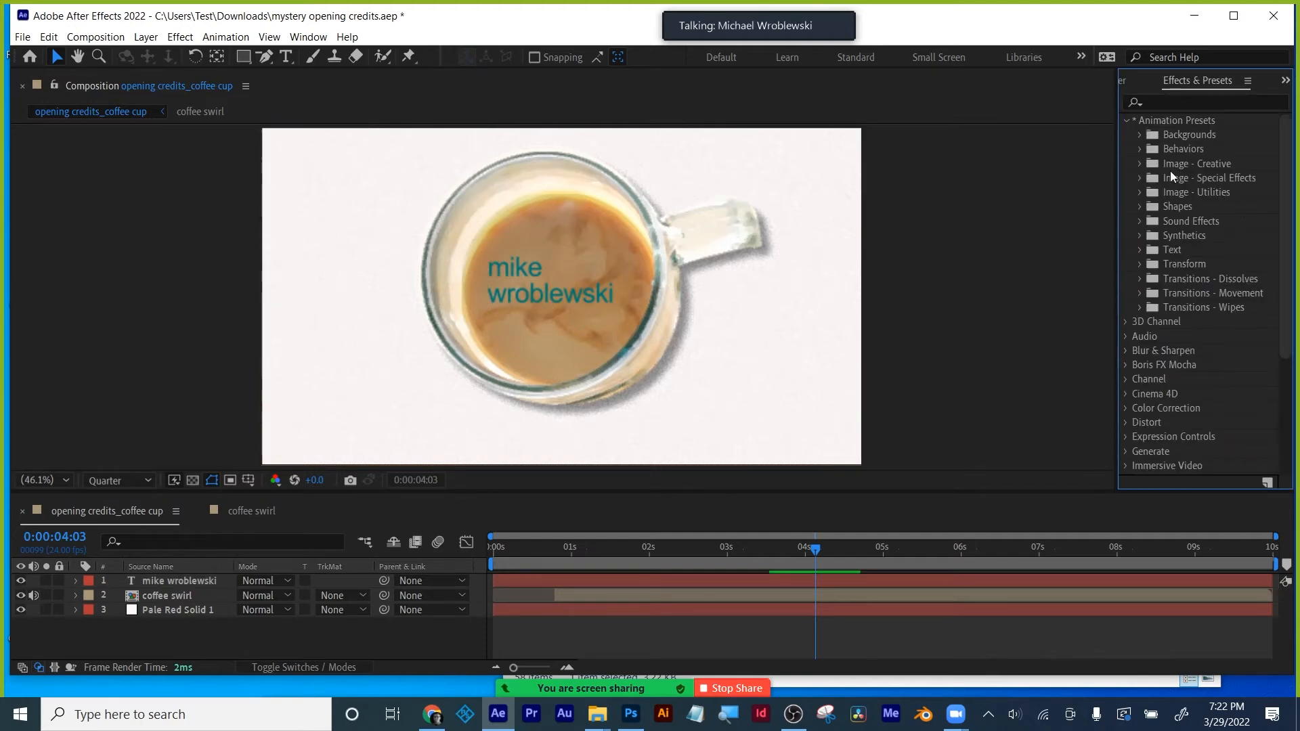
click(1138, 251)
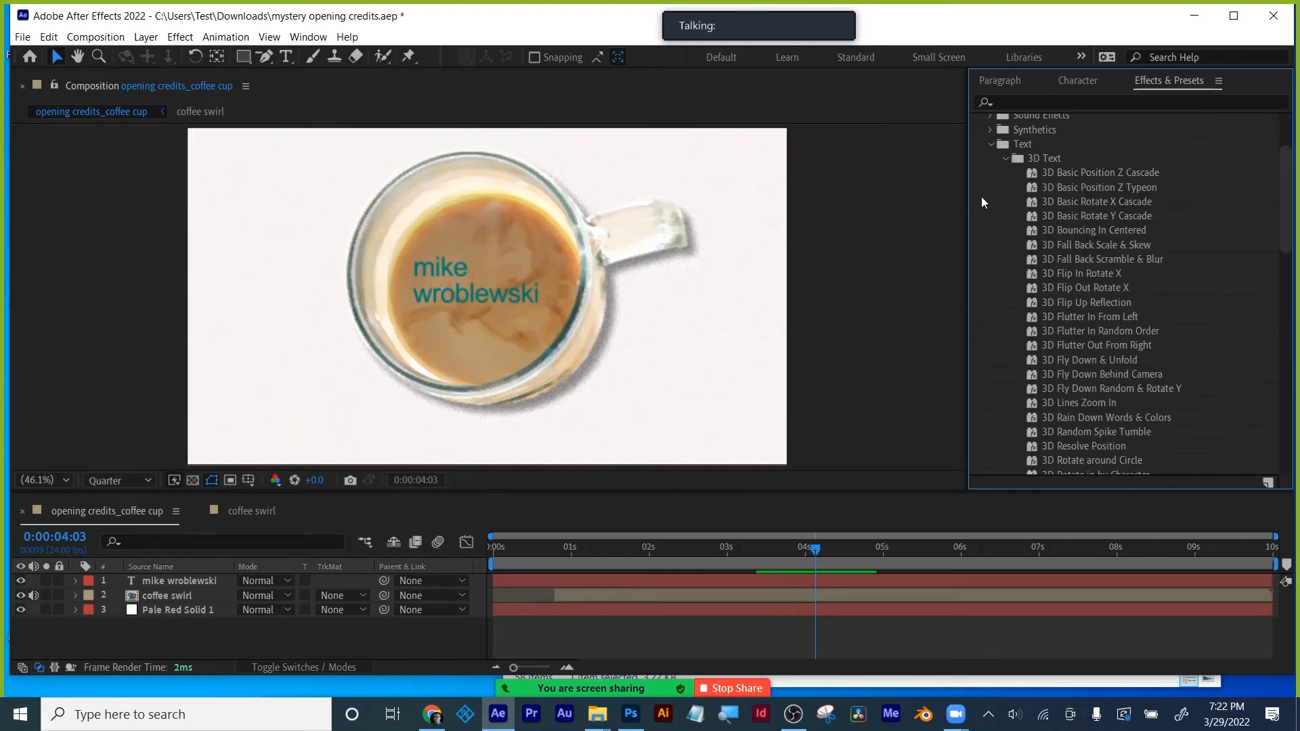
click(1006, 158)
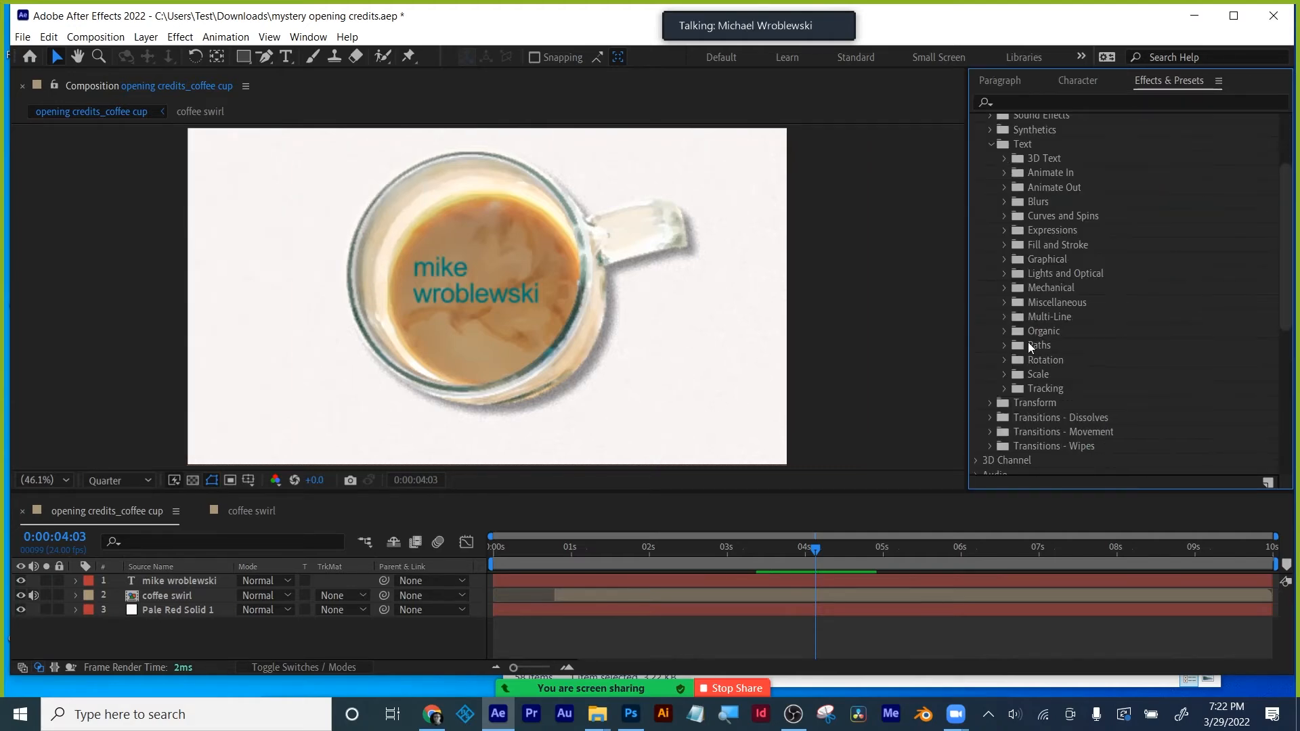
click(1001, 330)
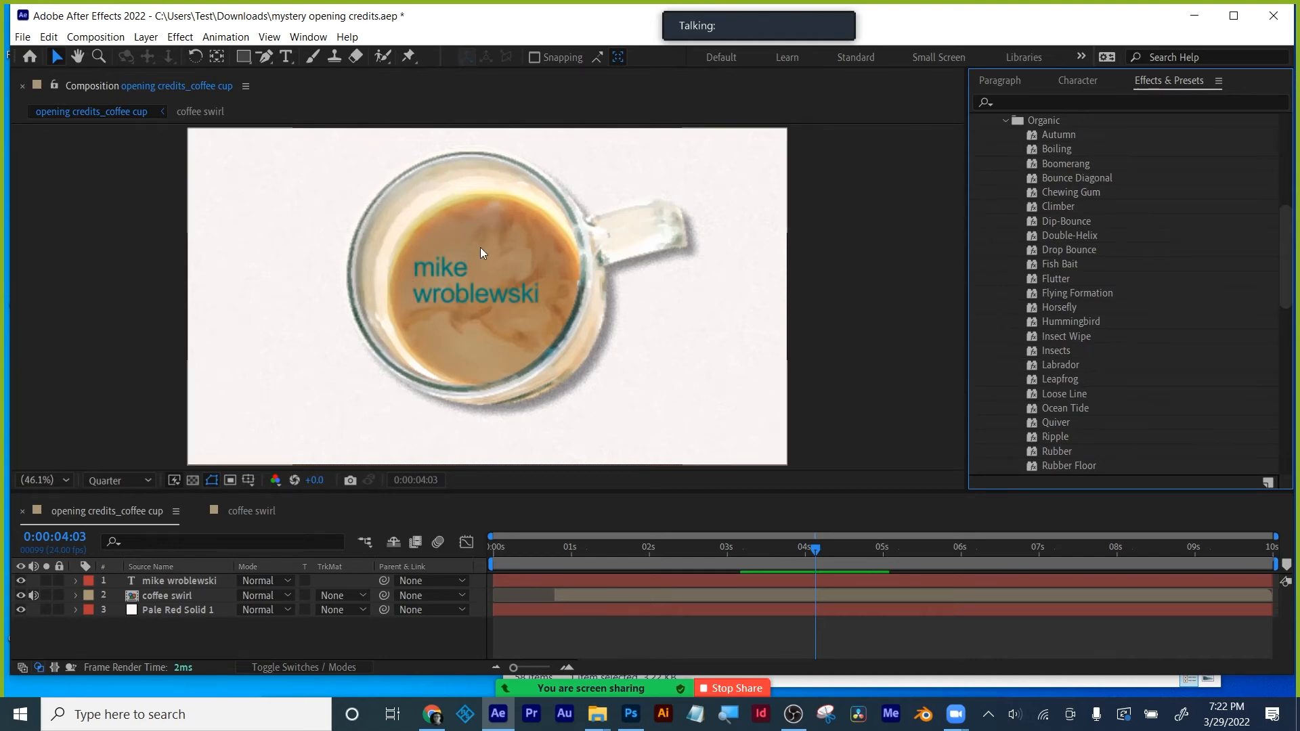
scroll(1153, 363, down, 1)
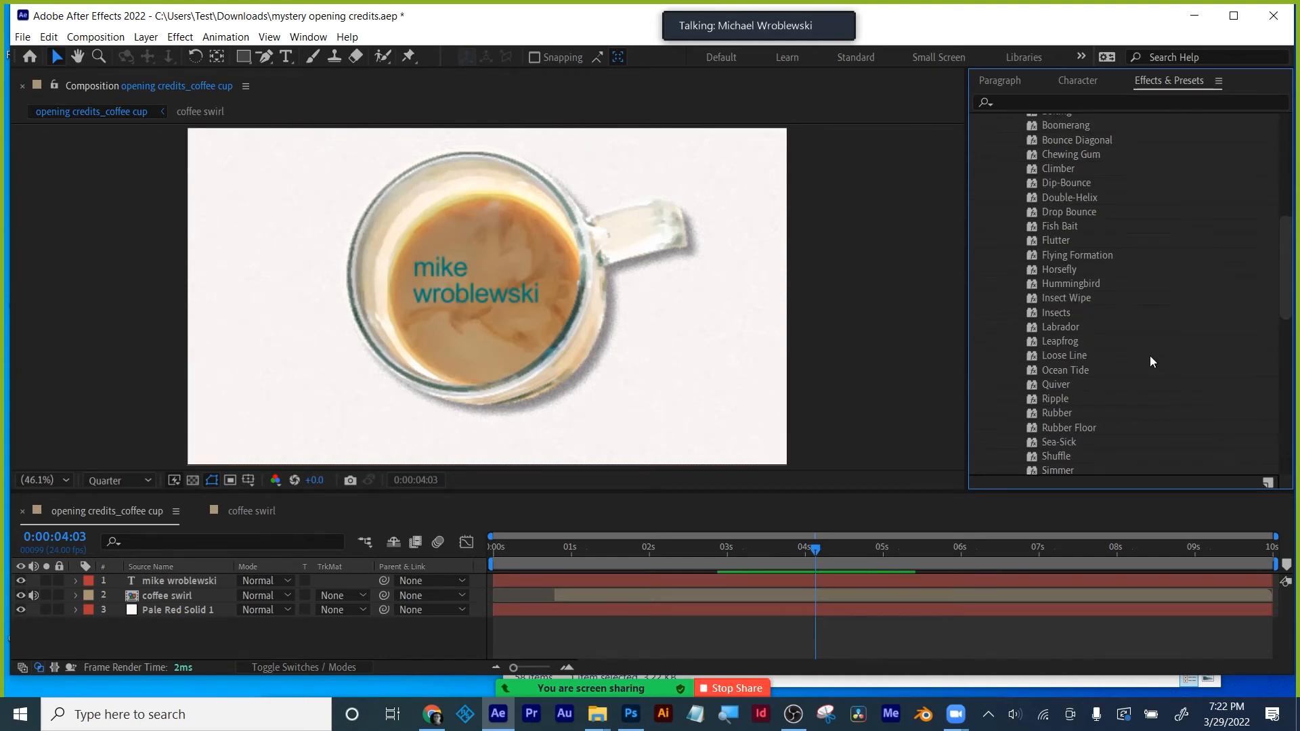
scroll(1149, 357, down, 3)
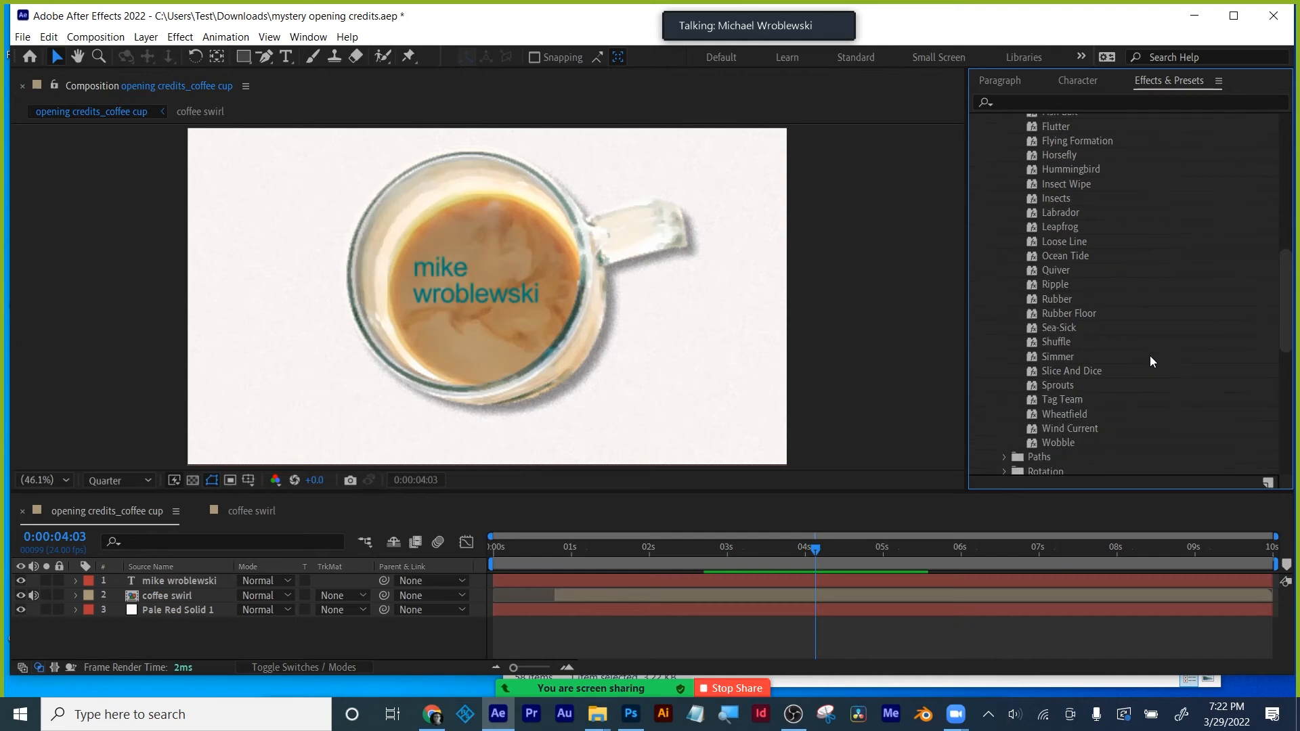
scroll(1149, 357, up, 3)
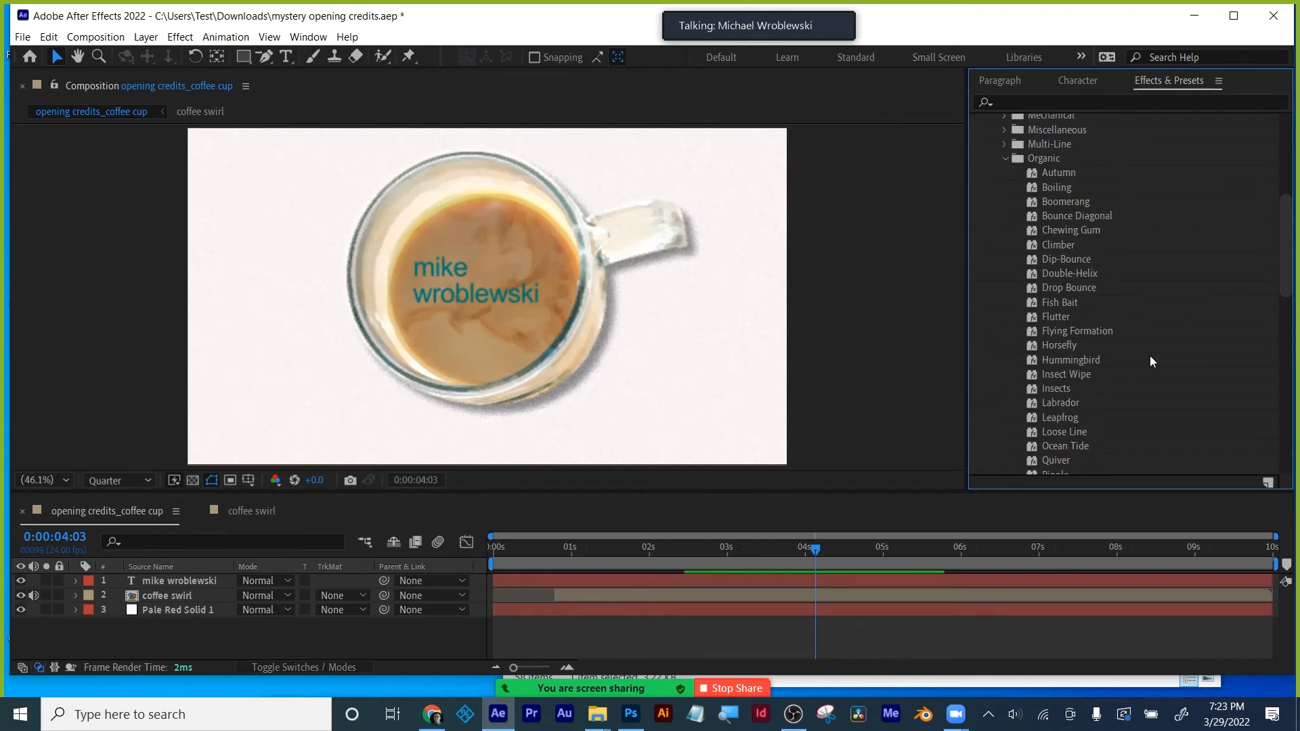
click(1055, 188)
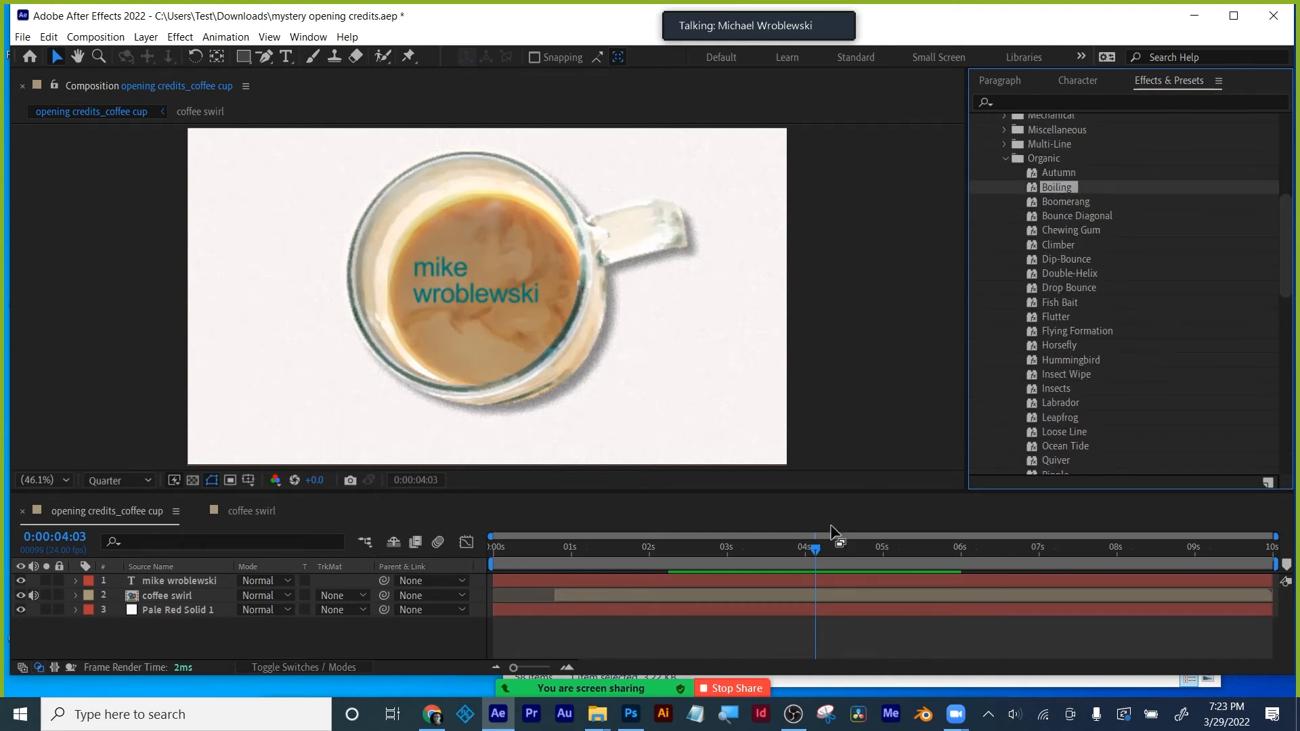
drag(815, 549, 781, 550)
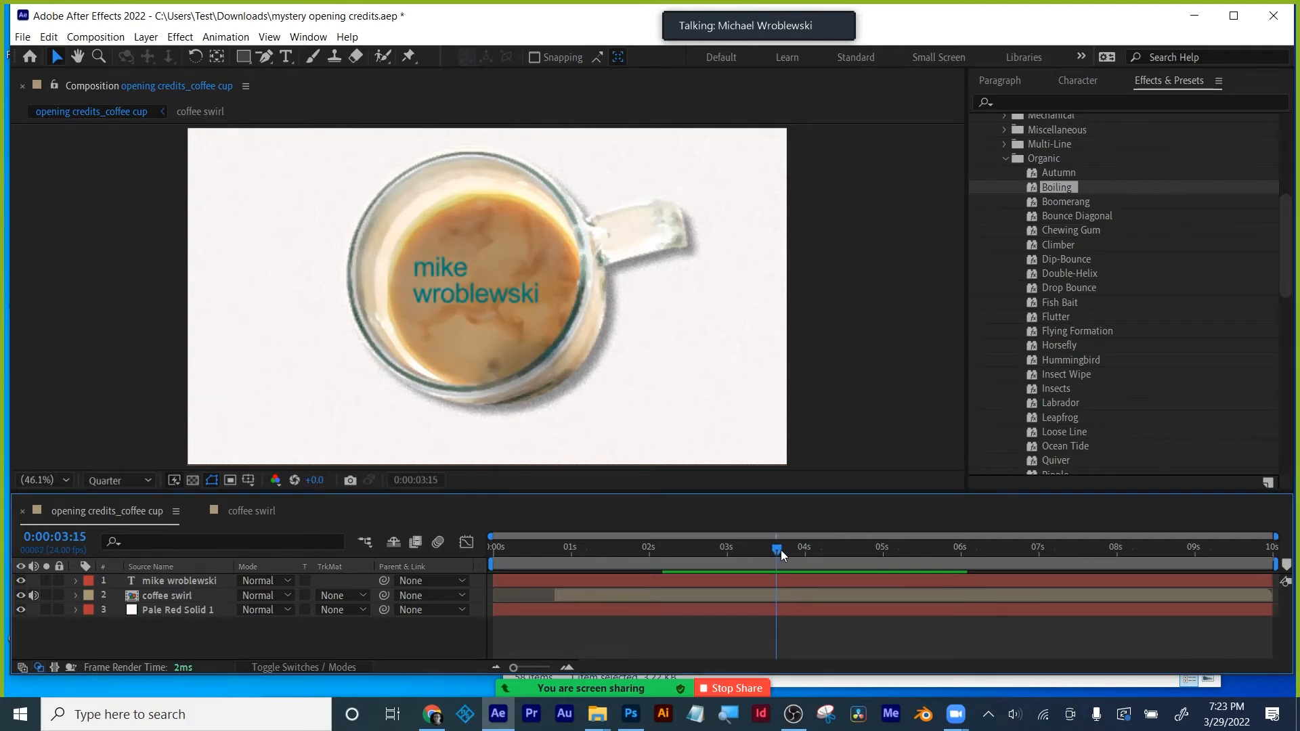
drag(1069, 185, 786, 521)
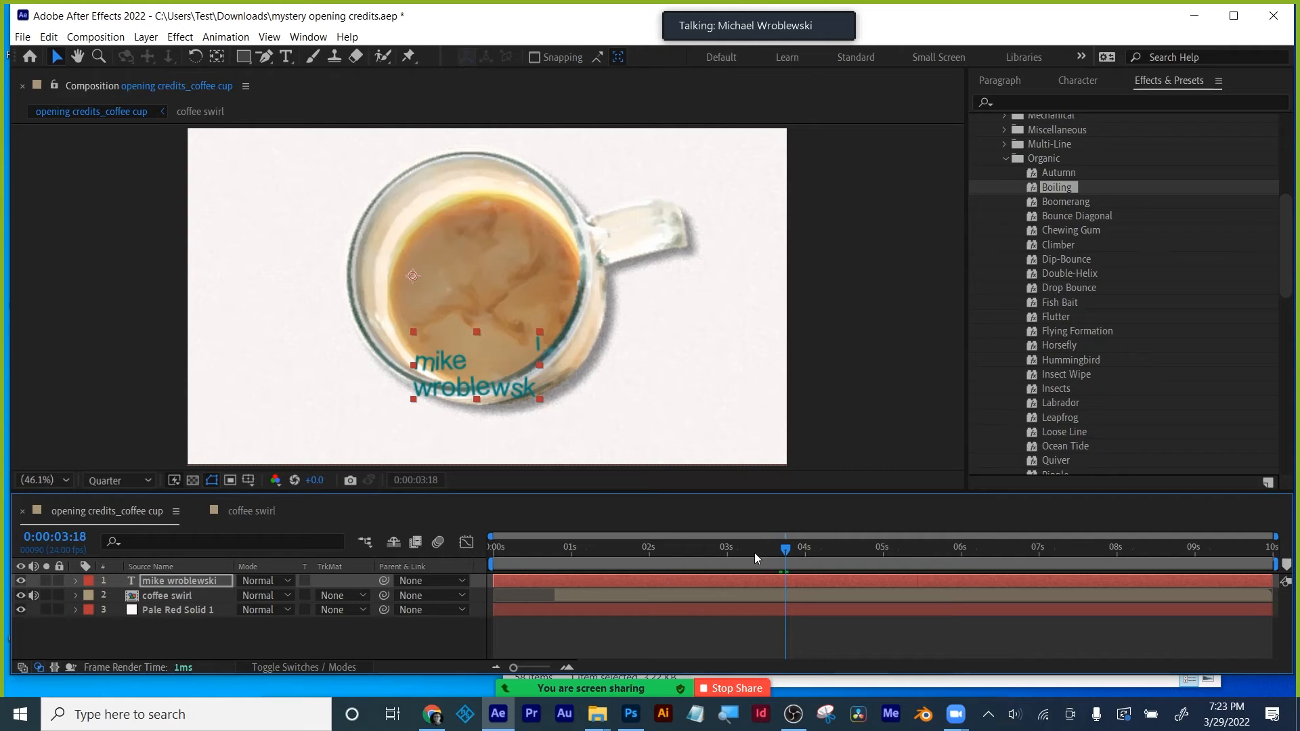
mouse_move(754, 553)
mouse_down()
mouse_move(741, 552)
mouse_move(780, 553)
mouse_up()
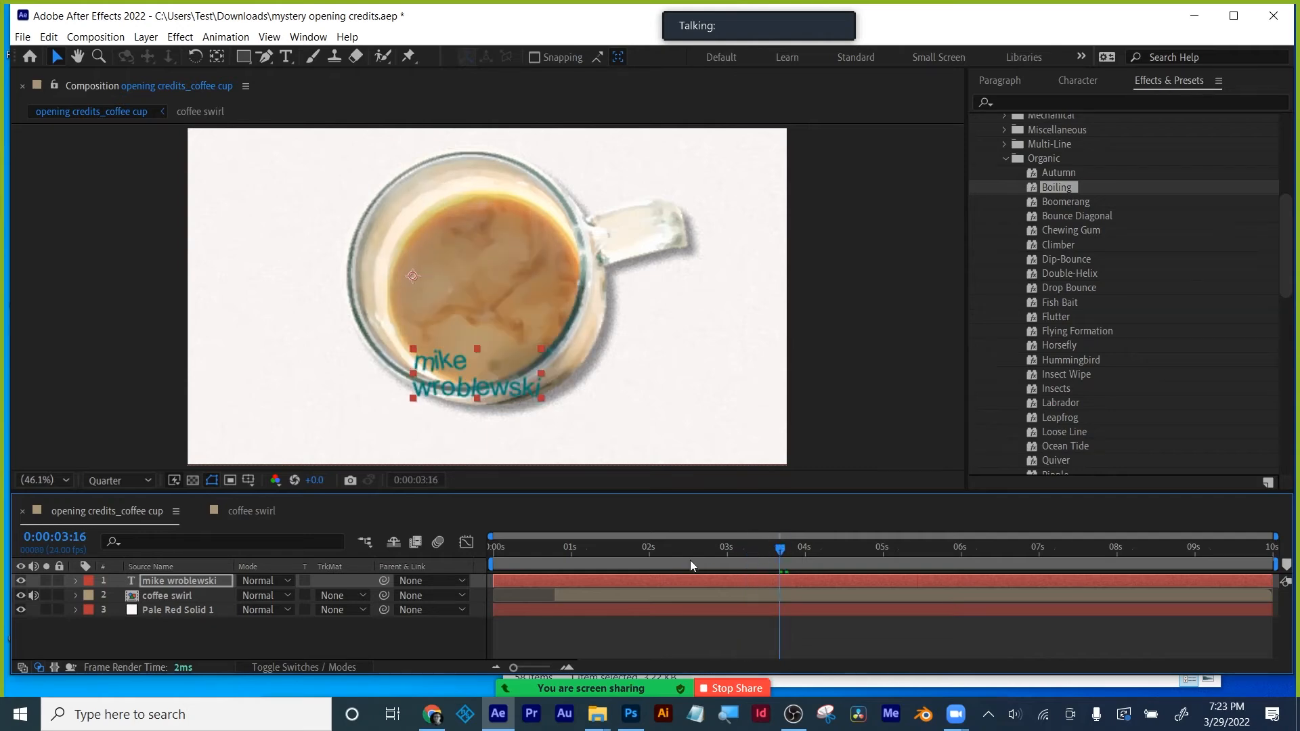
- Draw a closed, curved Pen-tool mask tracing the coffee surface on the text layer
click(266, 57)
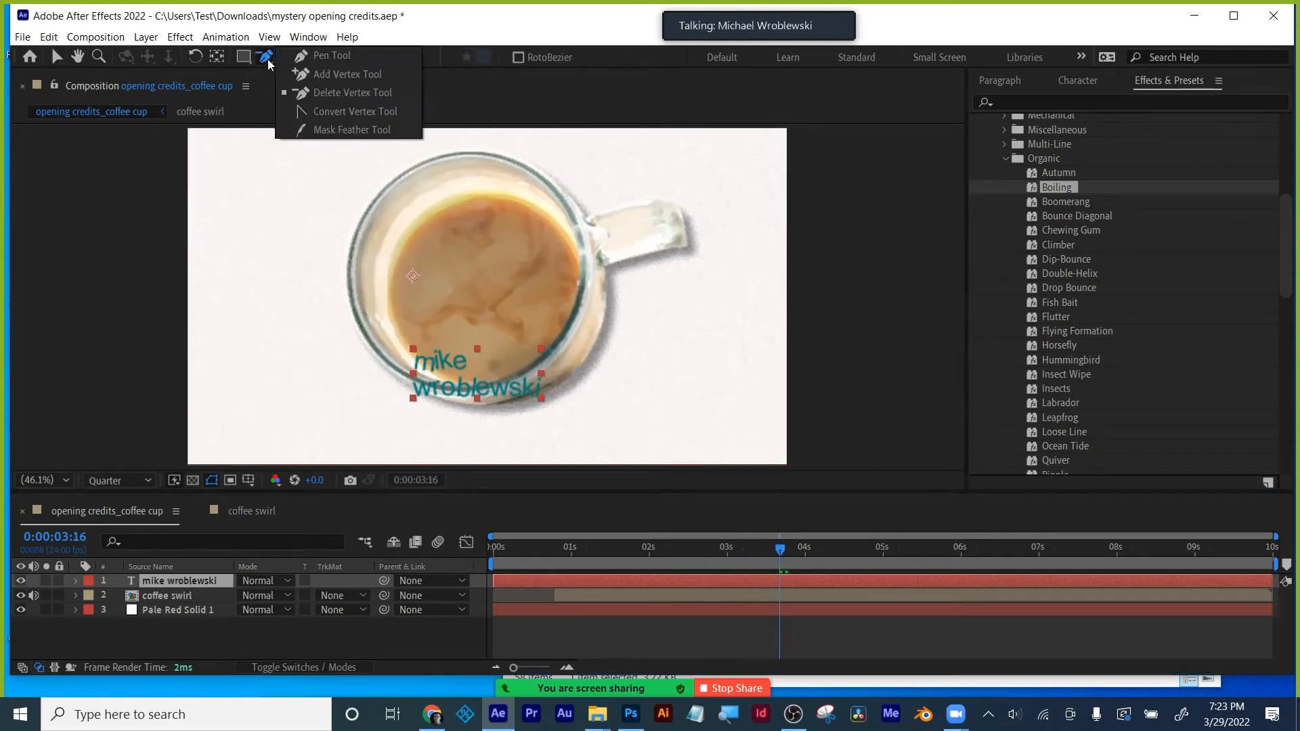
click(295, 56)
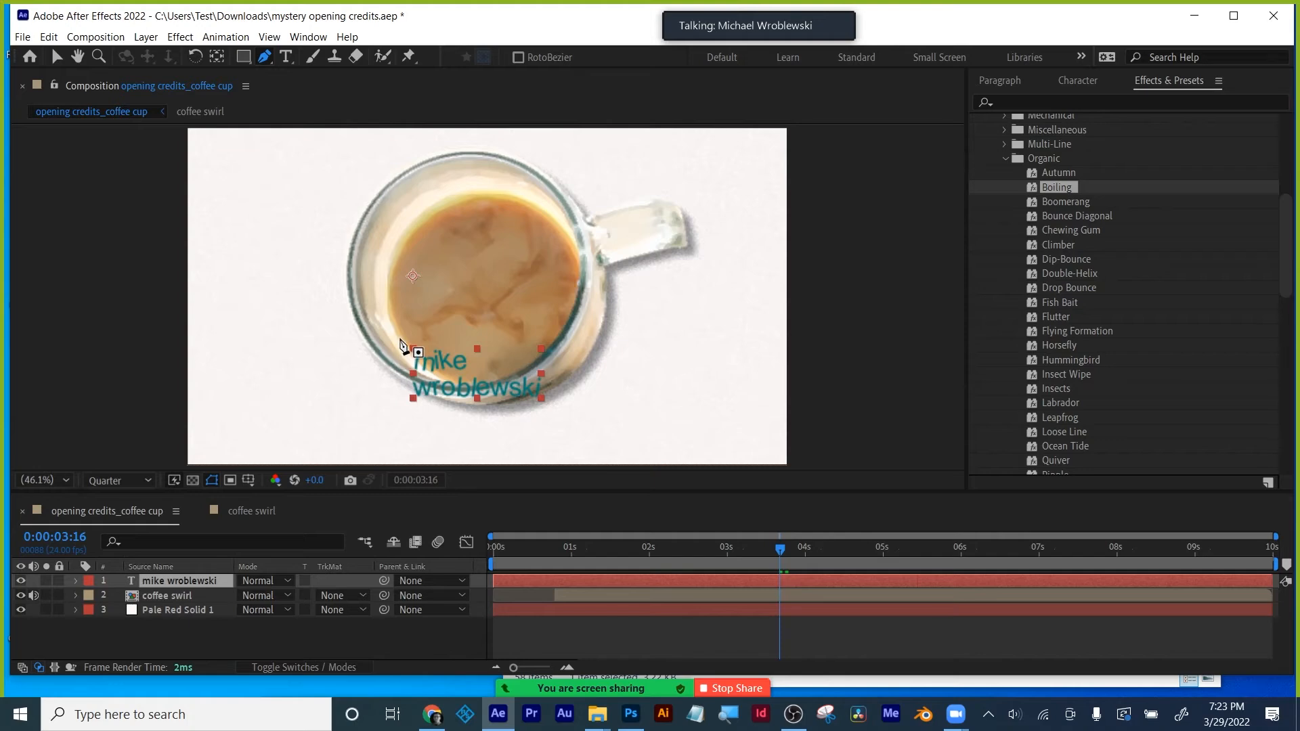
click(400, 338)
drag(444, 381, 515, 371)
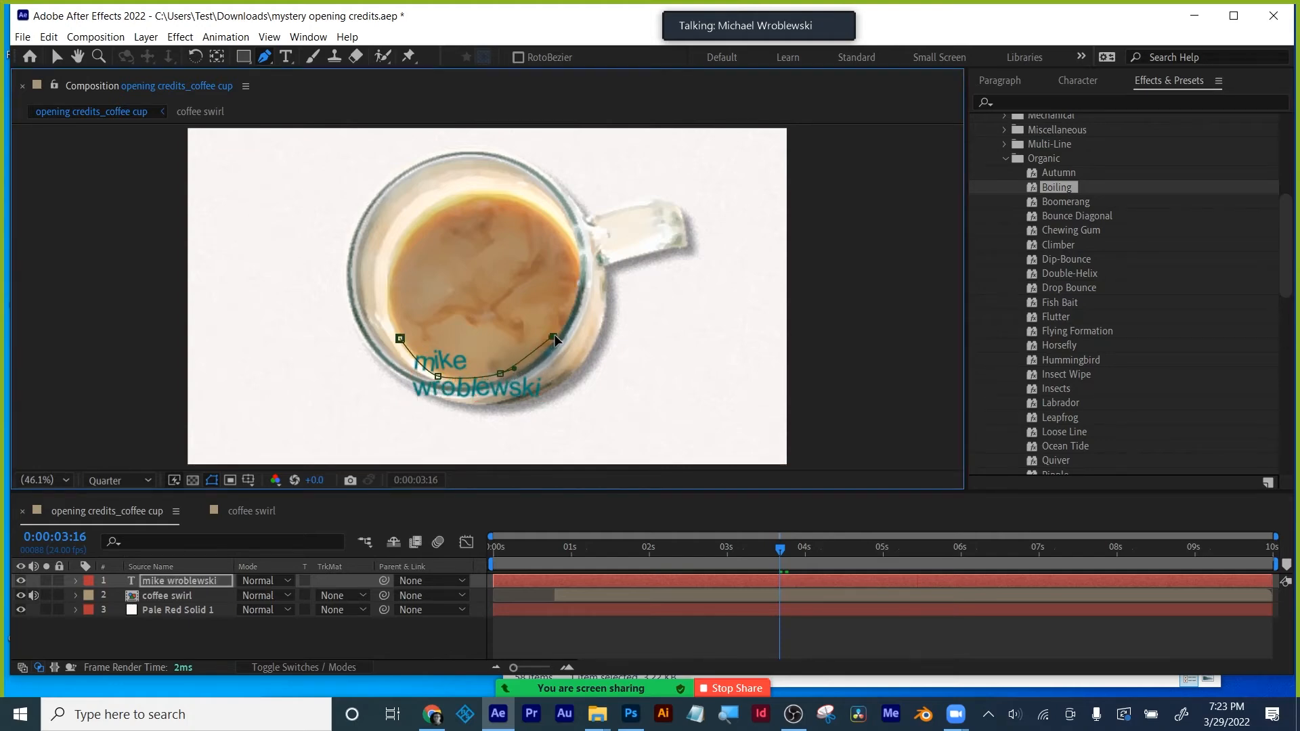
click(572, 308)
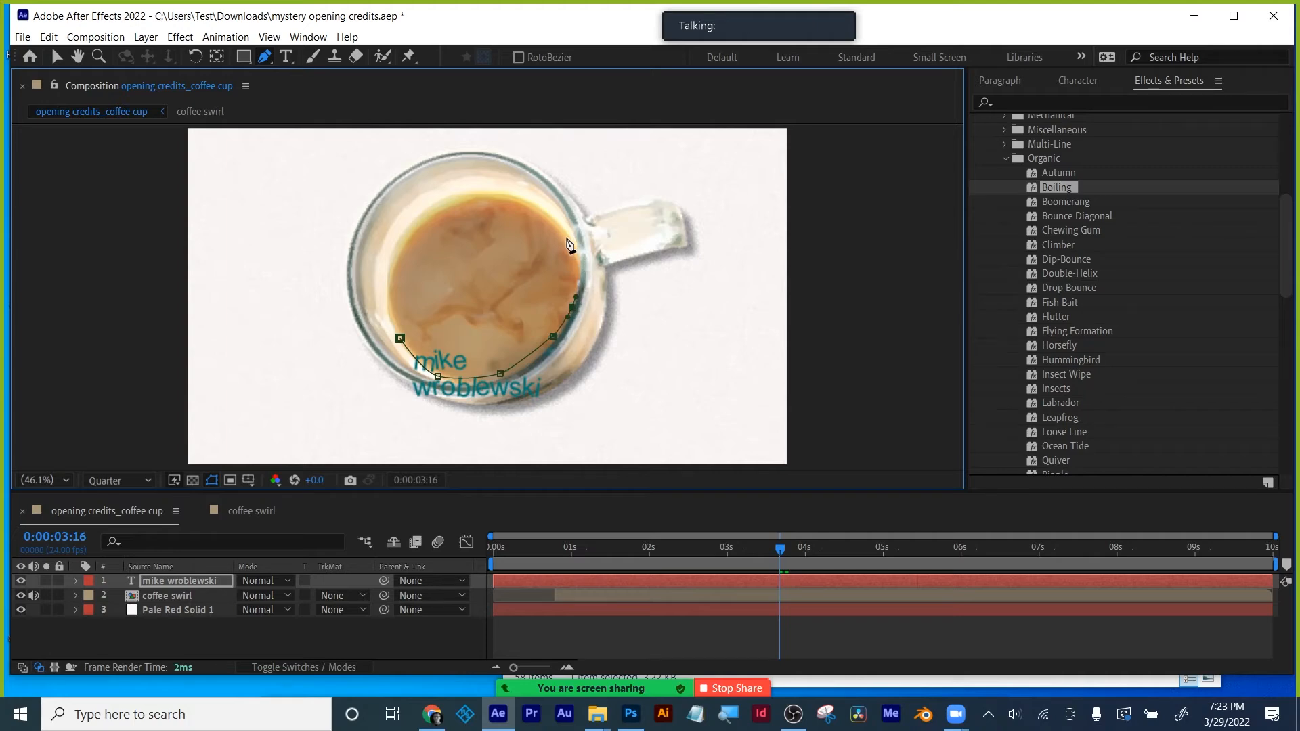
drag(558, 228, 394, 256)
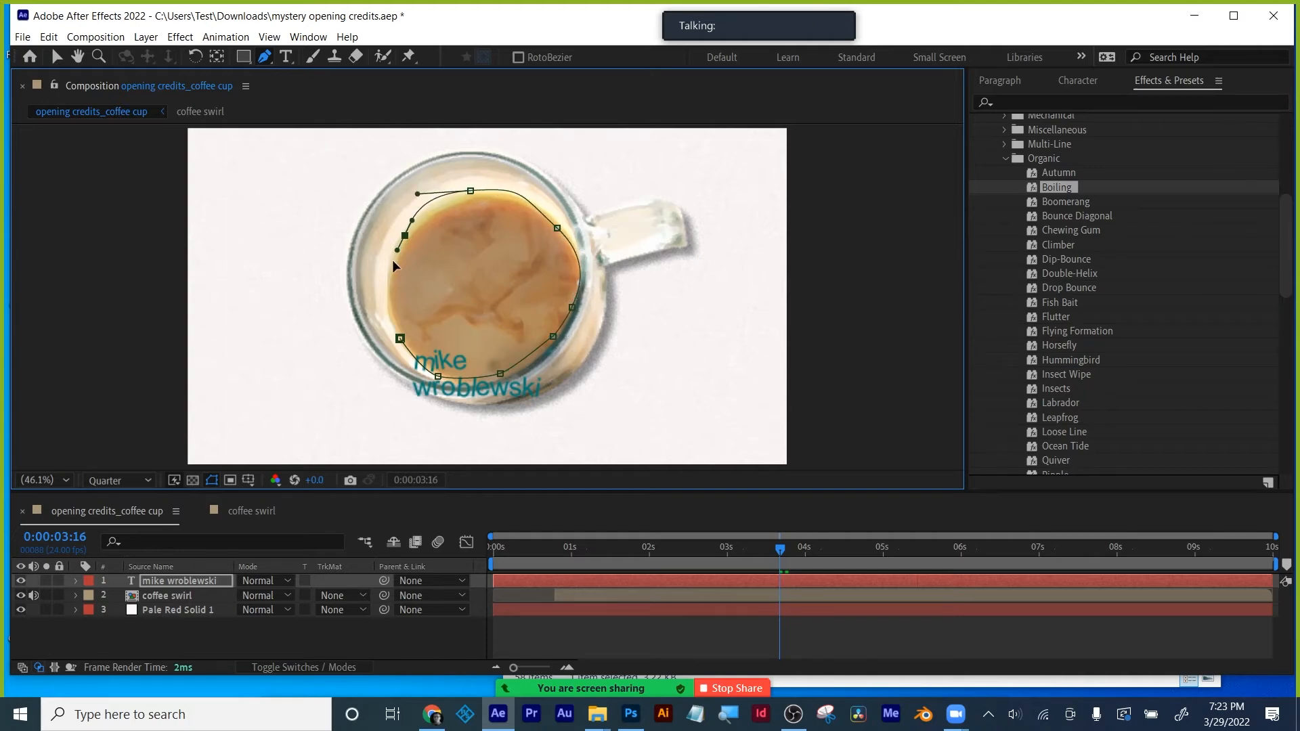
click(400, 339)
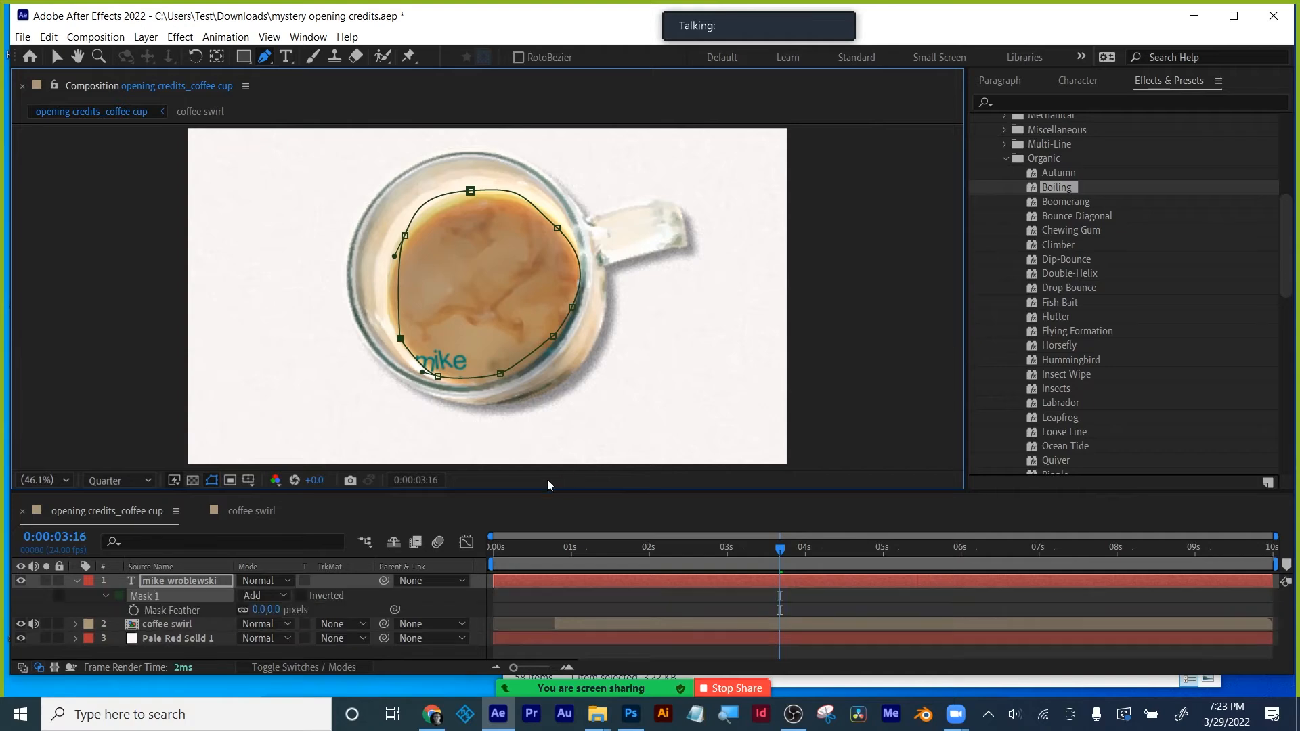
- Set the mask feather to 28 pixels and preview the clipped text earlier in time
key(f)
drag(259, 609, 278, 609)
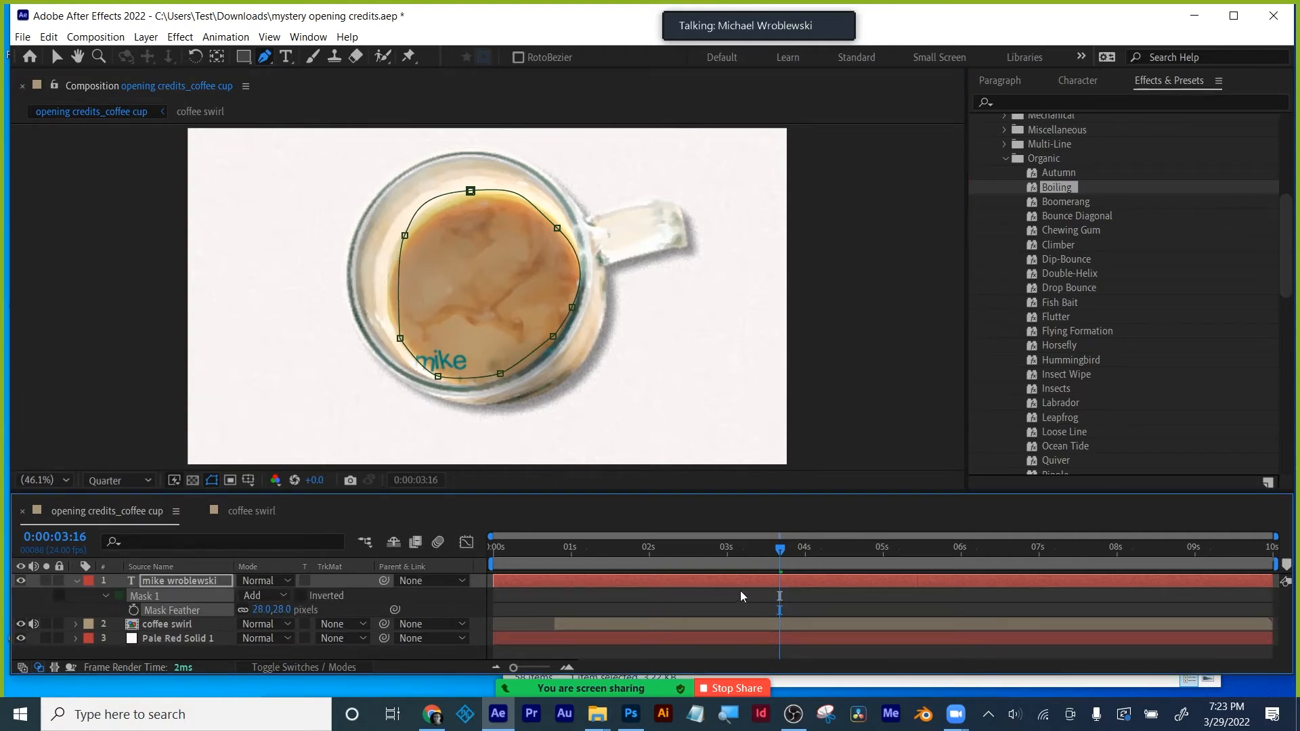
mouse_move(780, 551)
mouse_down()
mouse_move(618, 553)
mouse_move(768, 551)
mouse_up()
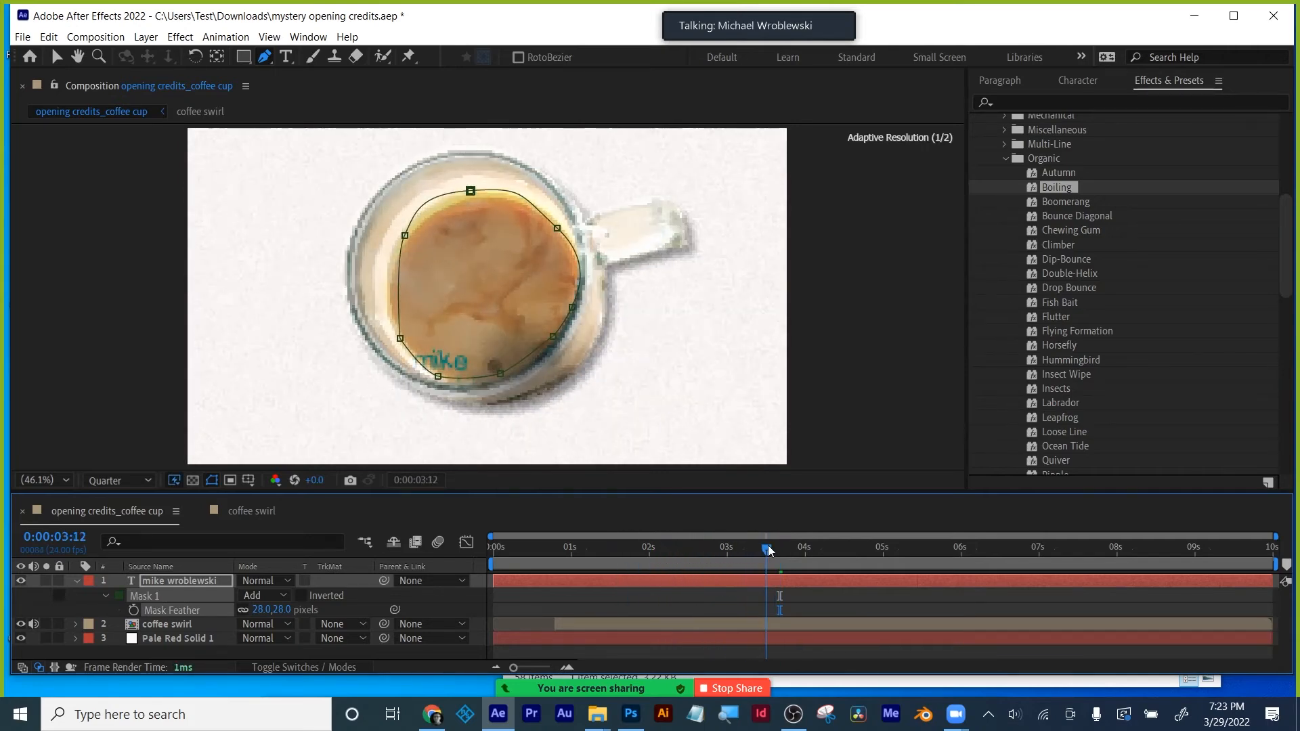
click(684, 578)
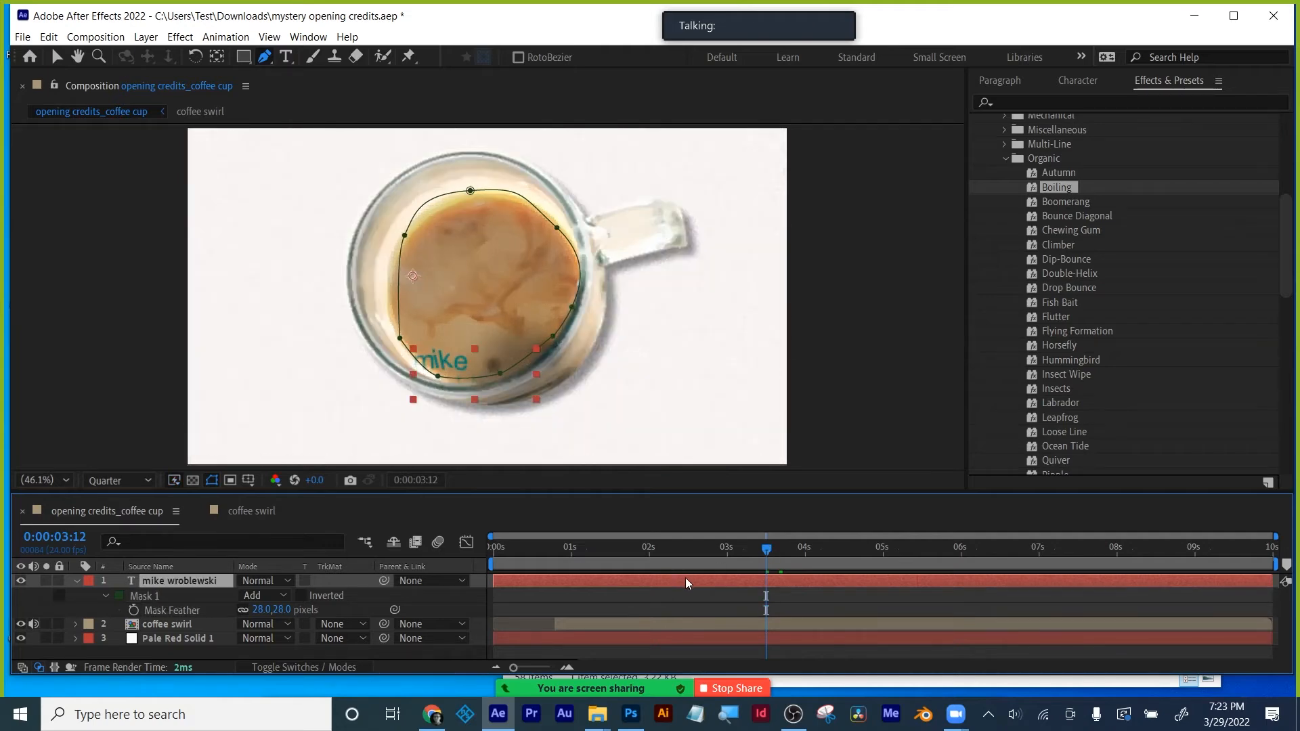
- Trim the text layer's in-point to 0:00:03:12, preview around 3:17, and collapse Mask 1
key(alt+bracketleft)
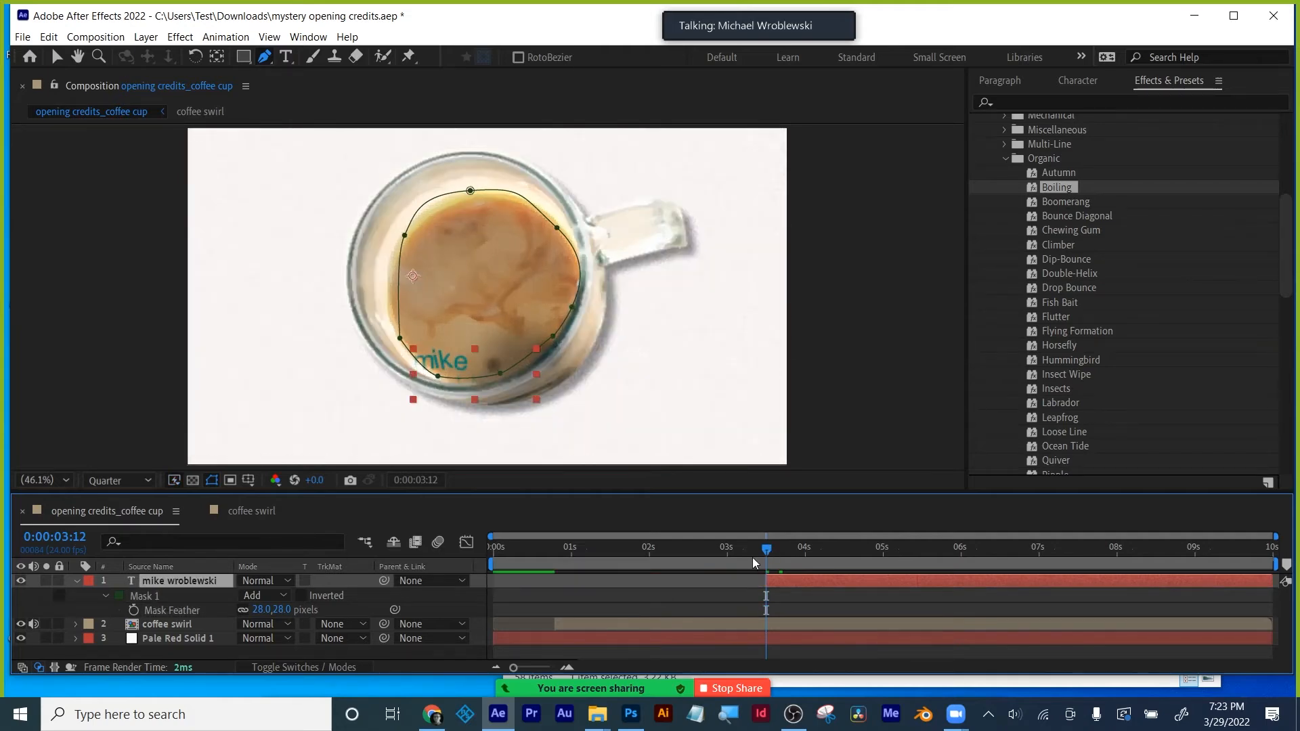
mouse_move(778, 546)
mouse_down()
mouse_move(874, 552)
mouse_move(783, 547)
mouse_up()
click(173, 624)
click(173, 568)
click(172, 581)
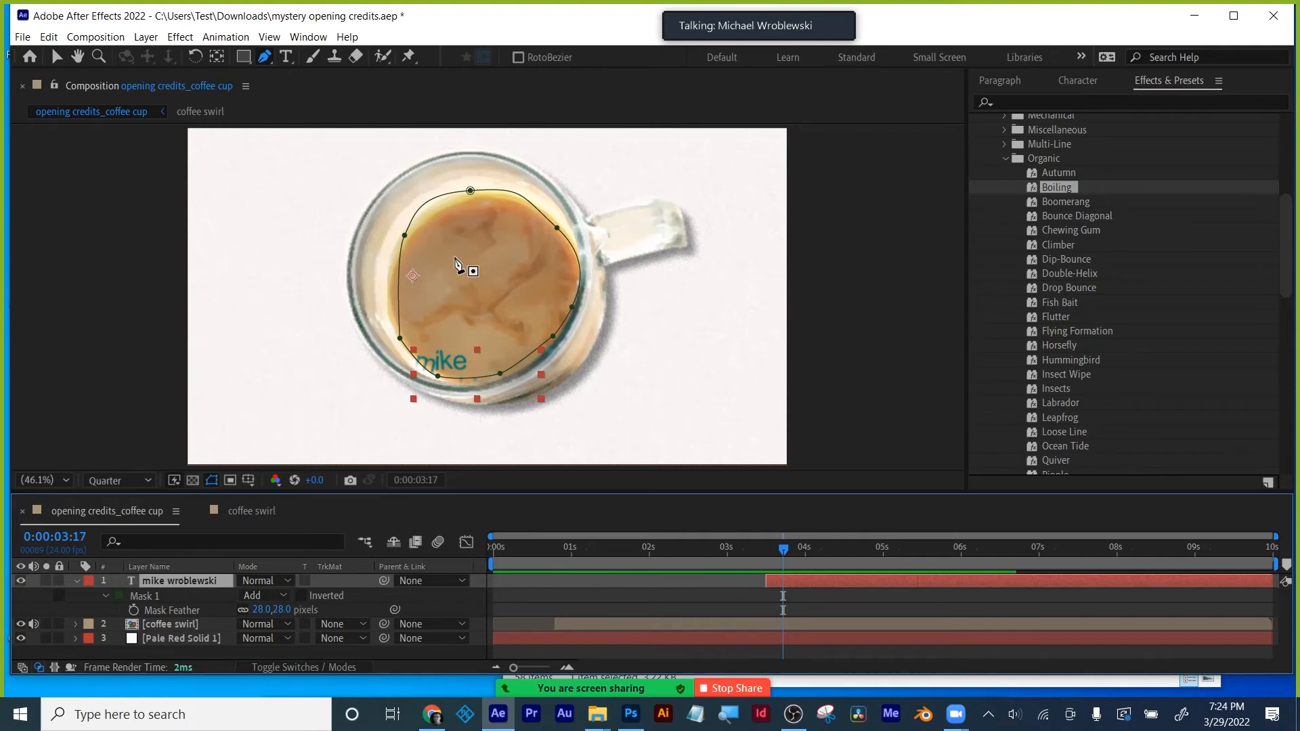
drag(785, 548, 936, 530)
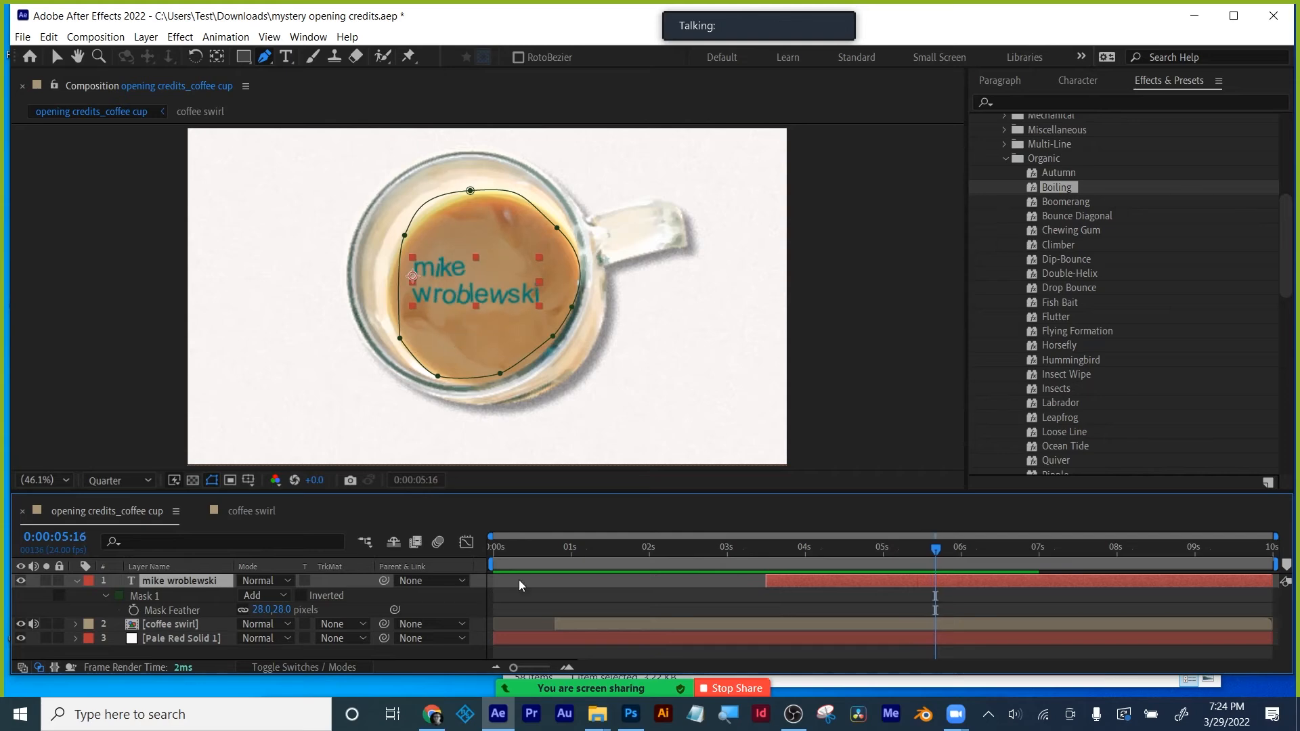
click(107, 595)
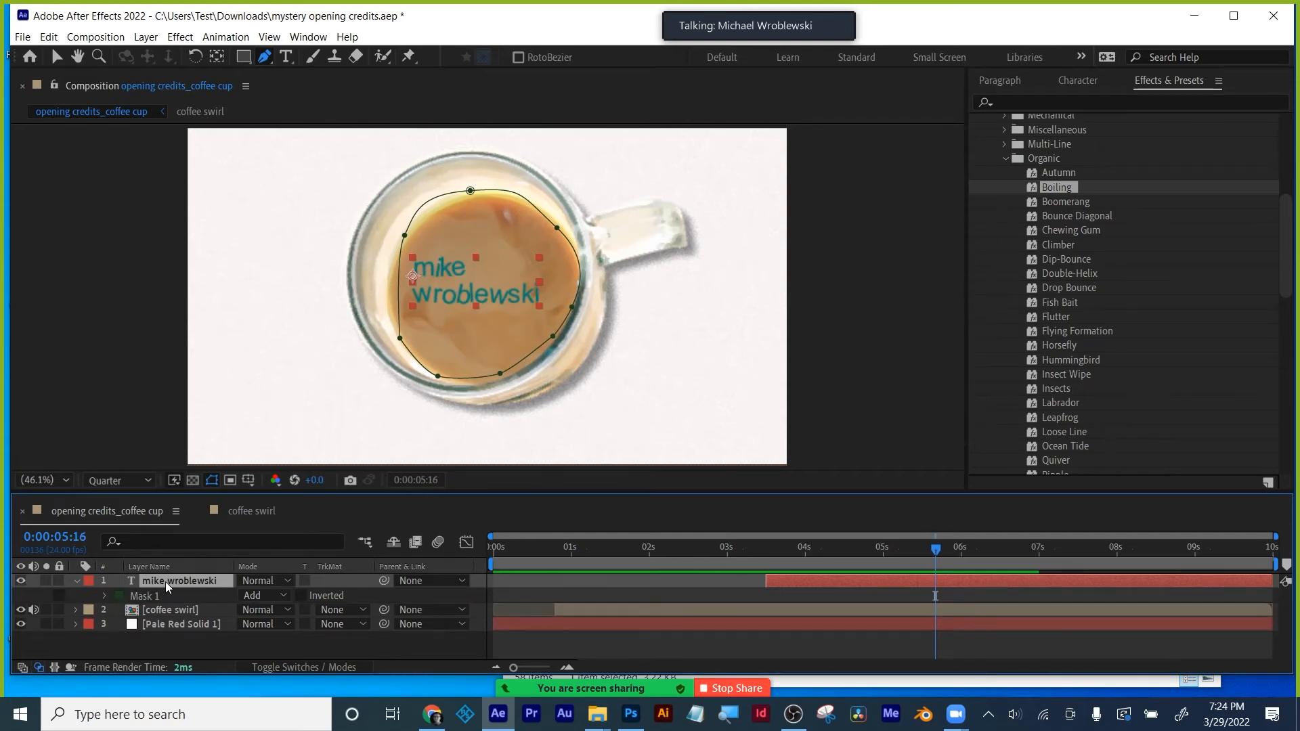
- Expand the text layer's Text properties in a taller timeline and show only its keyframed properties
click(77, 583)
click(77, 582)
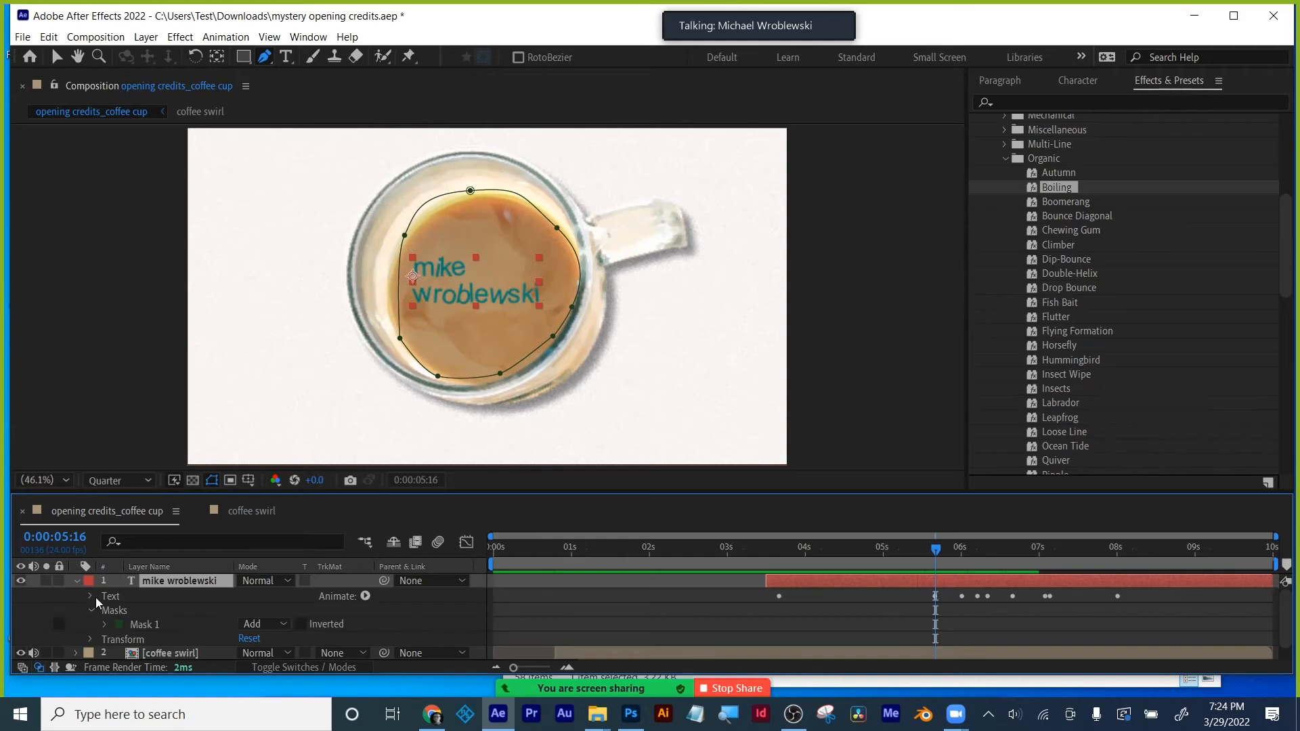
click(94, 595)
drag(236, 493, 237, 320)
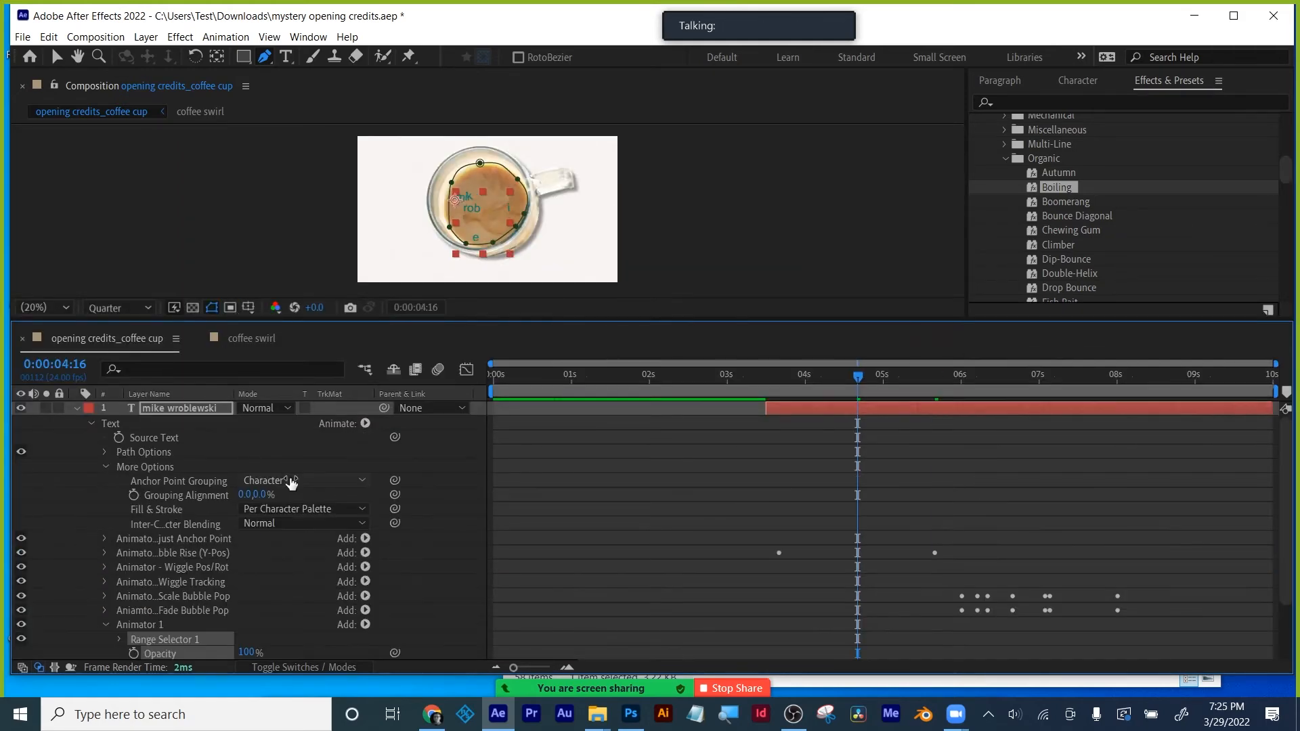
scroll(190, 504, down, 3)
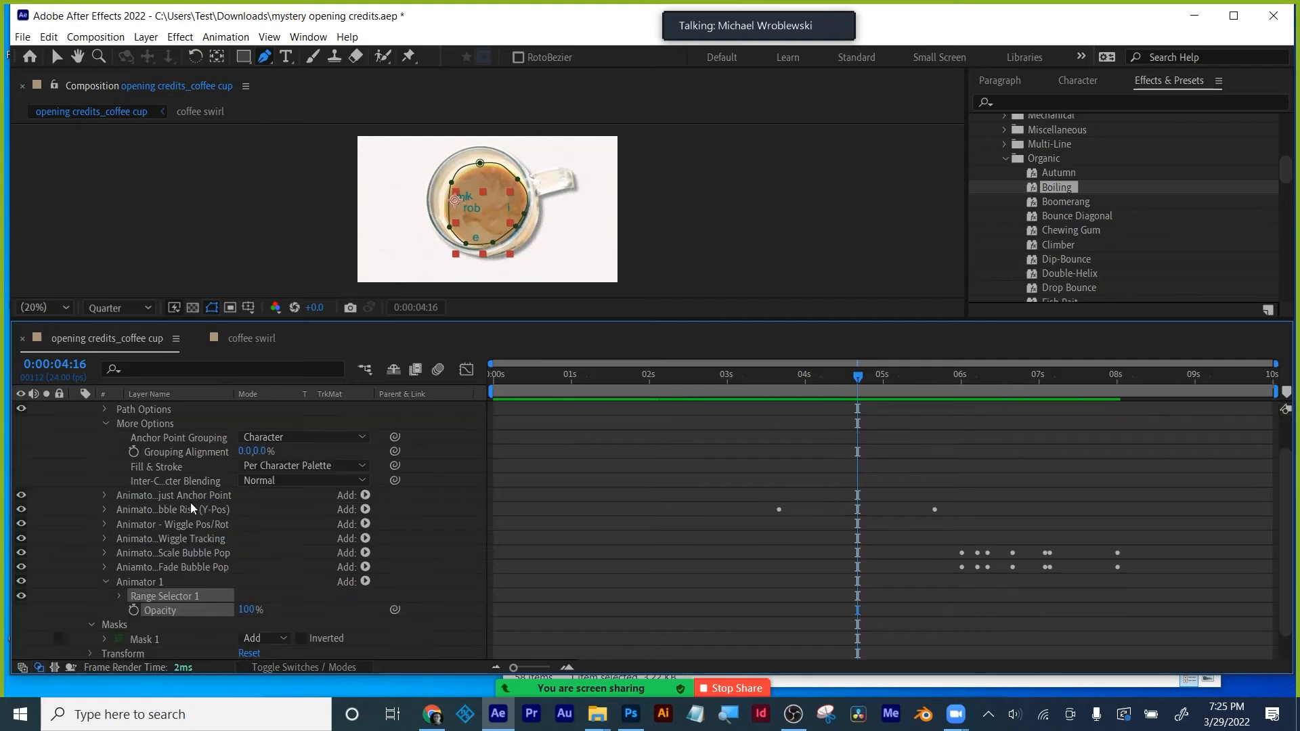
scroll(190, 503, up, 3)
click(823, 407)
key(u)
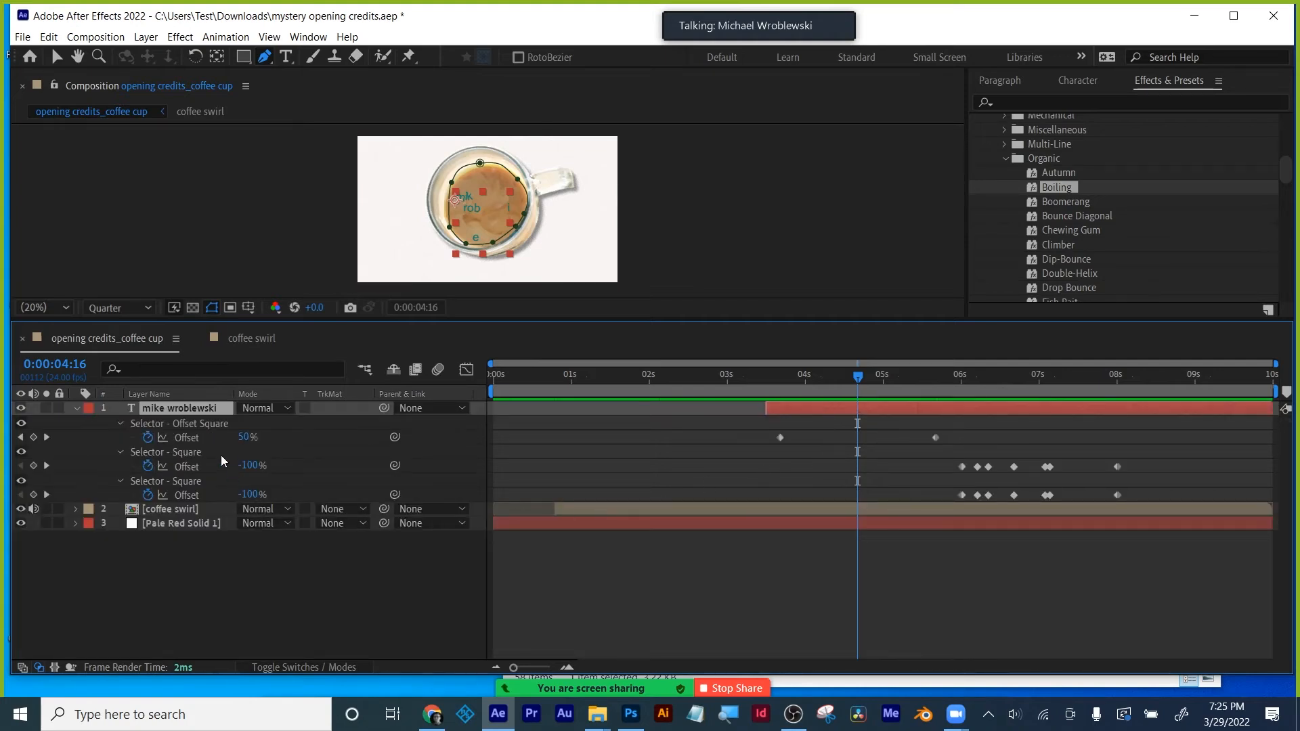
- Jump to the Offset keyframe at 3:16, then undo the mask and track matte changes
click(194, 439)
key(j)
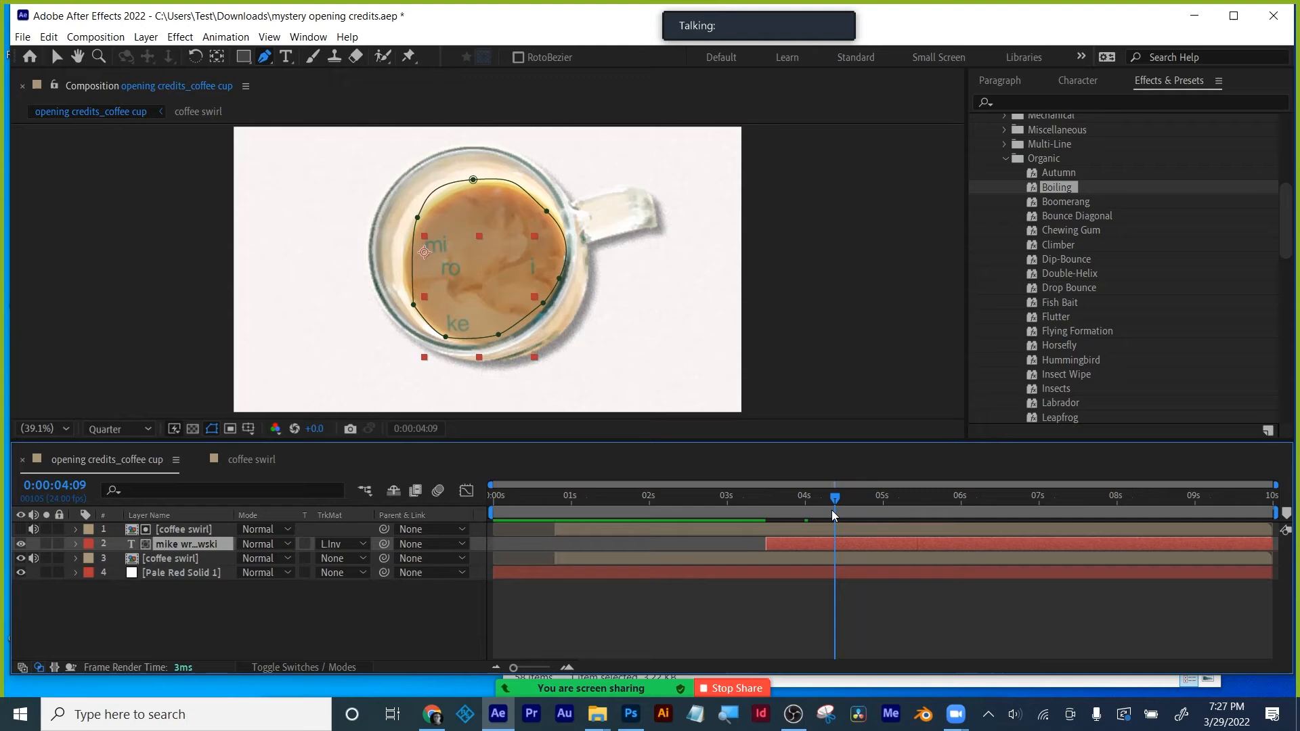
drag(835, 514, 825, 514)
key(ctrl+z)
key(ctrl+z)
key(ctrl+z)
key(ctrl+z)
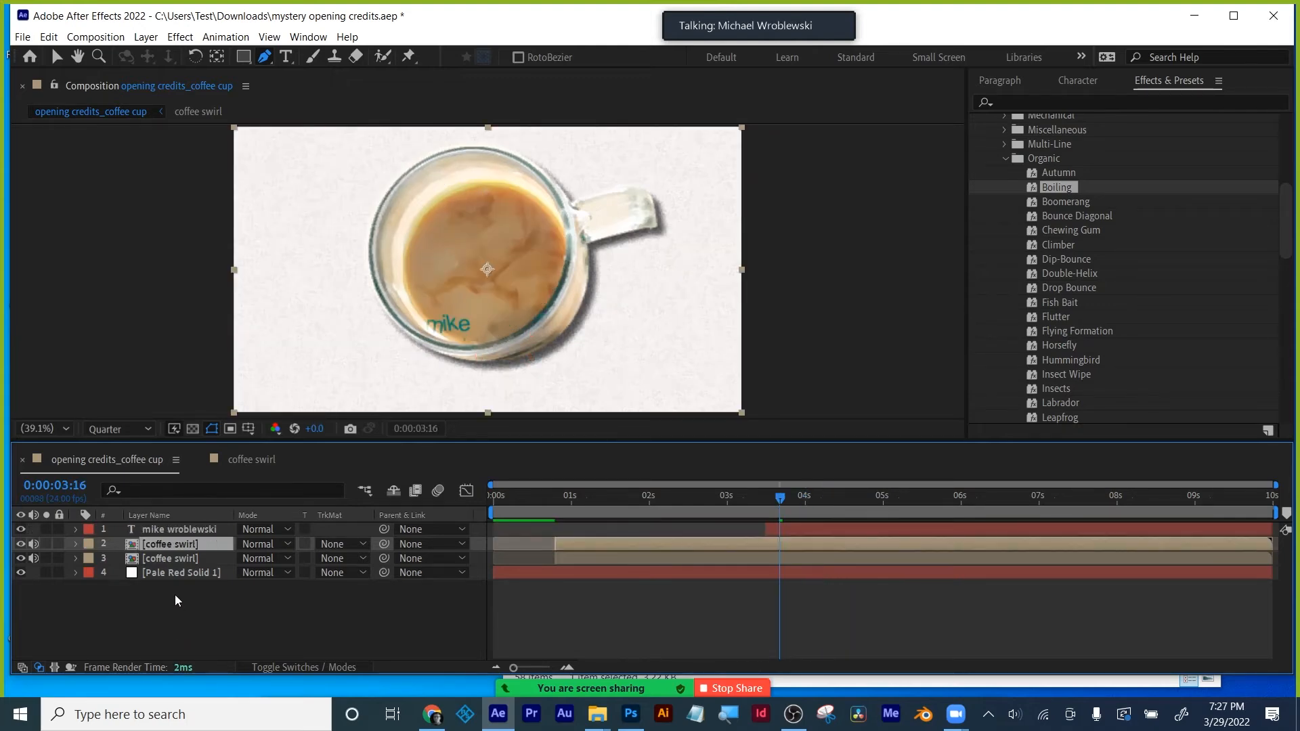
- Undo the duplicate coffee swirl, then add feather points along the text mask's lower and upper-right edges
key(ctrl+z)
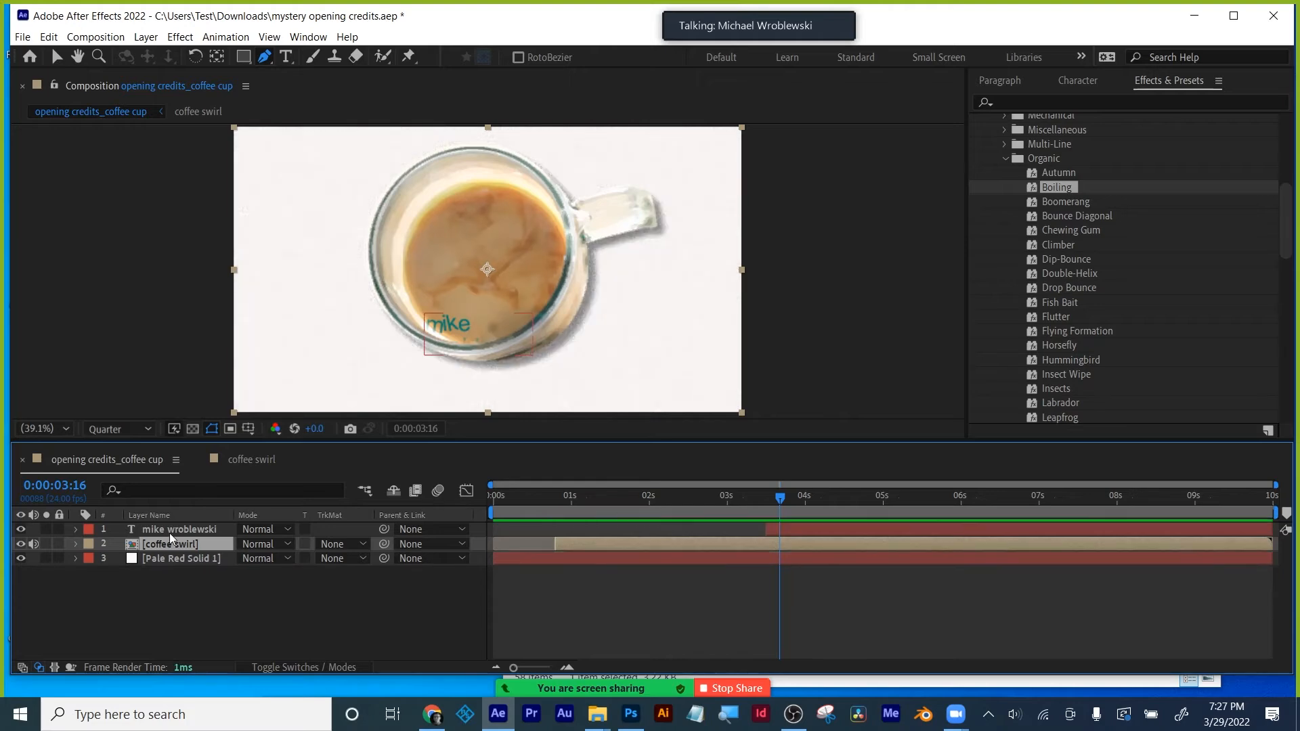
click(173, 530)
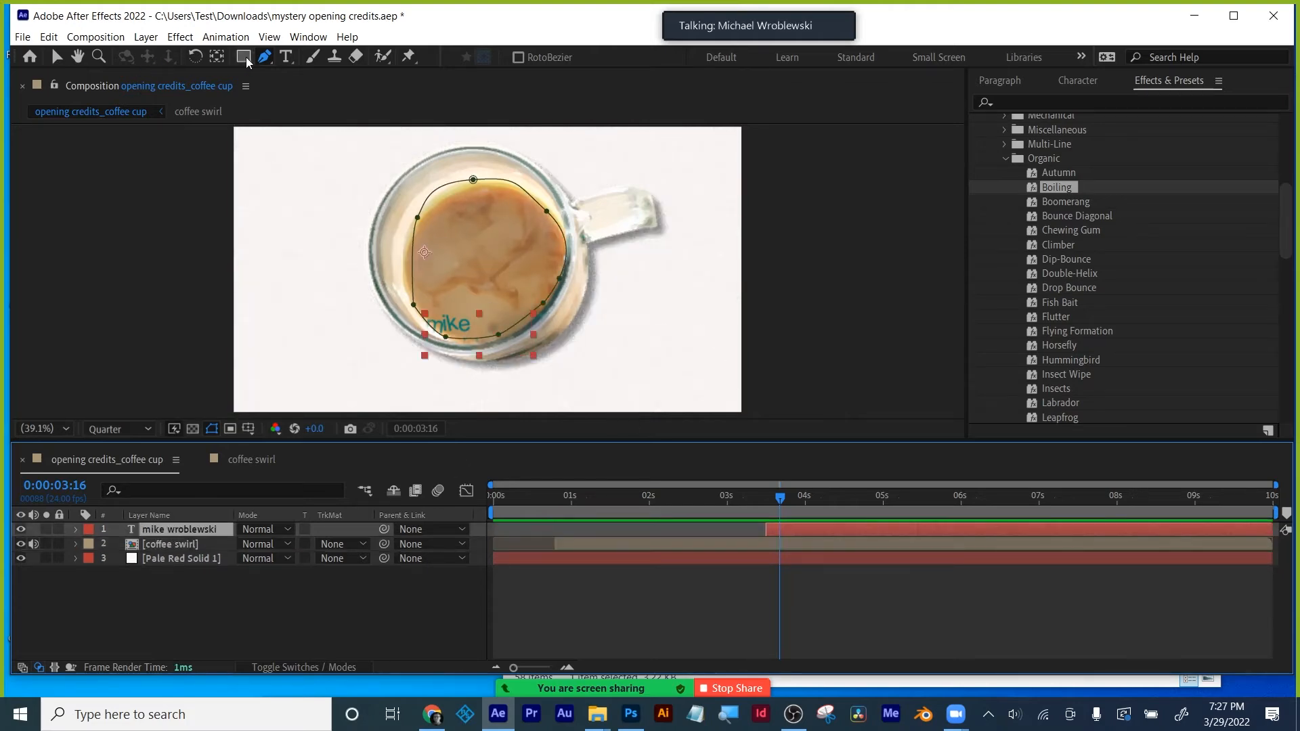
drag(266, 57, 326, 124)
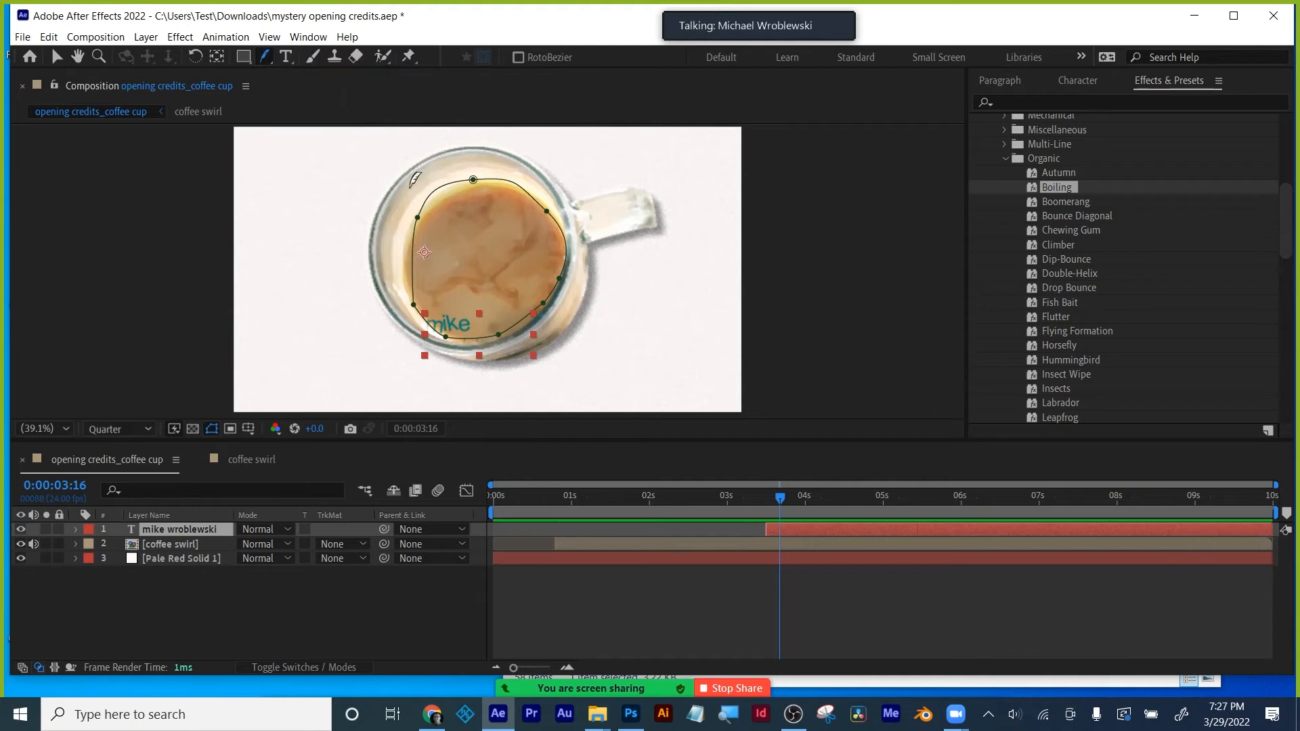
click(412, 306)
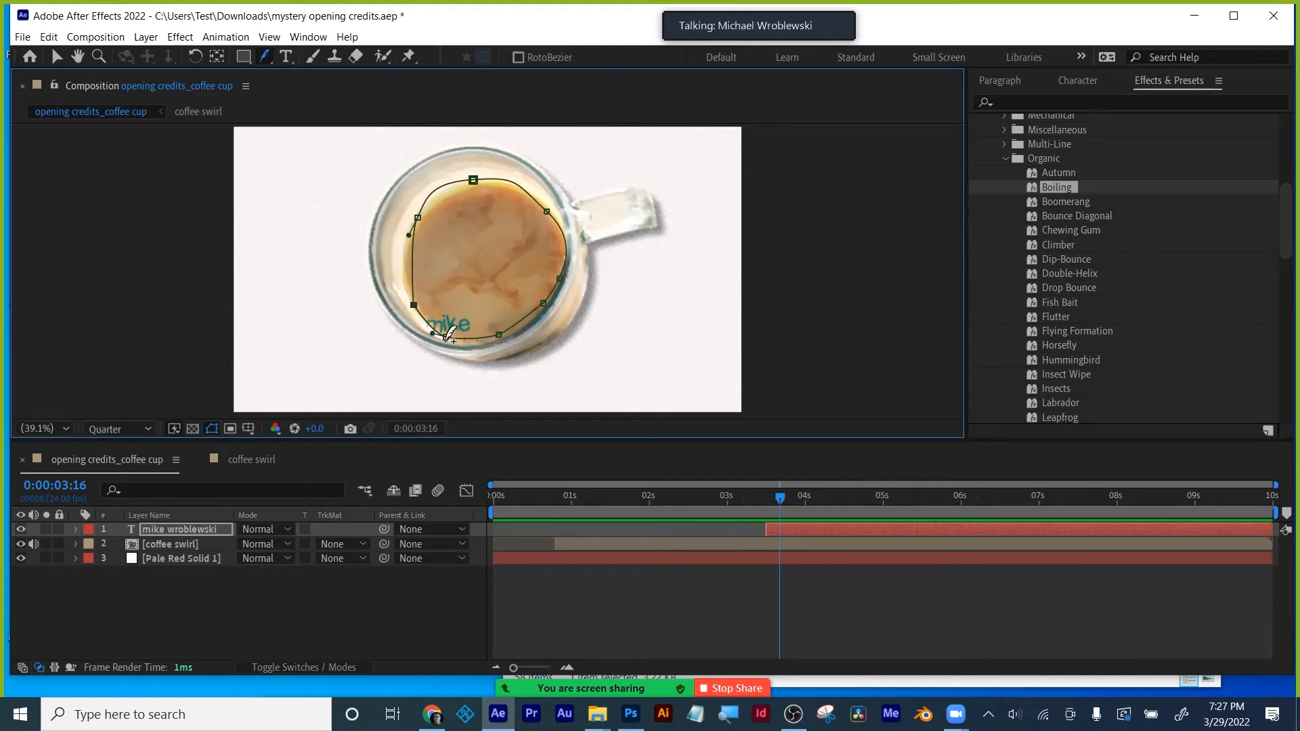
mouse_move(448, 335)
mouse_down()
mouse_move(444, 369)
mouse_move(447, 354)
mouse_up()
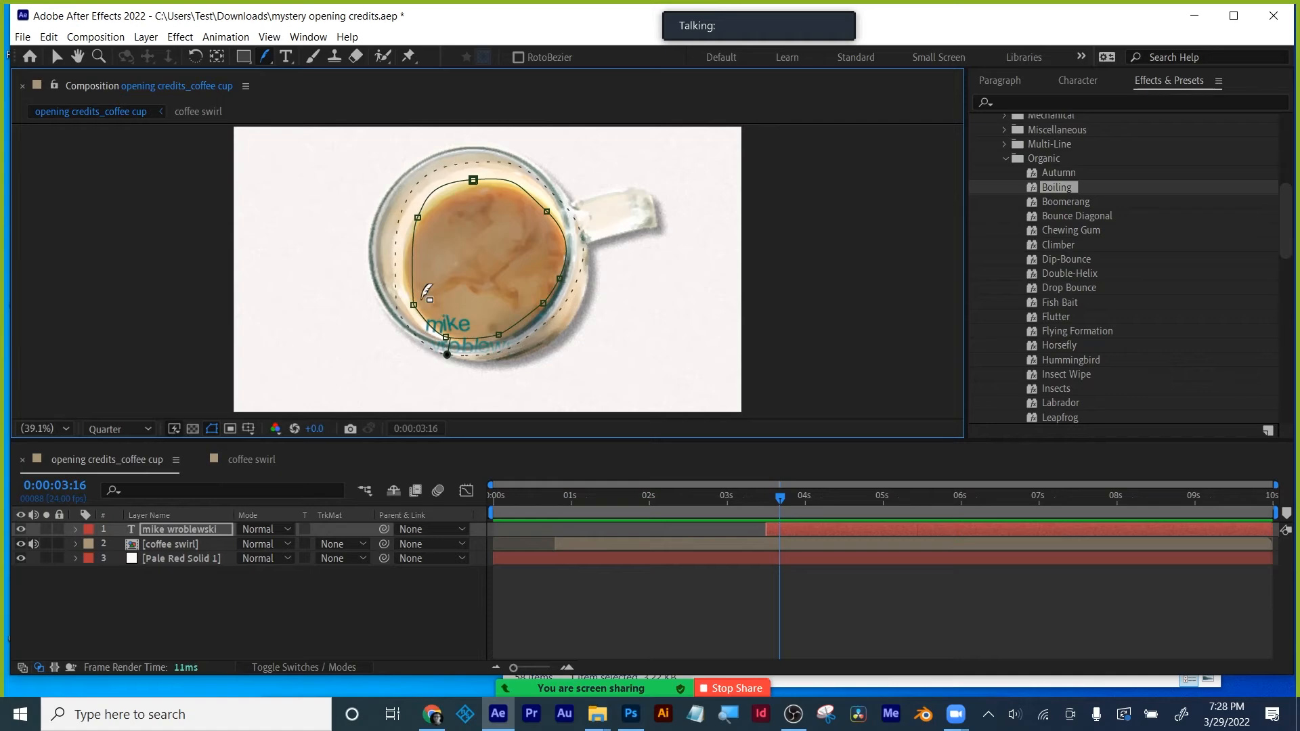
click(465, 338)
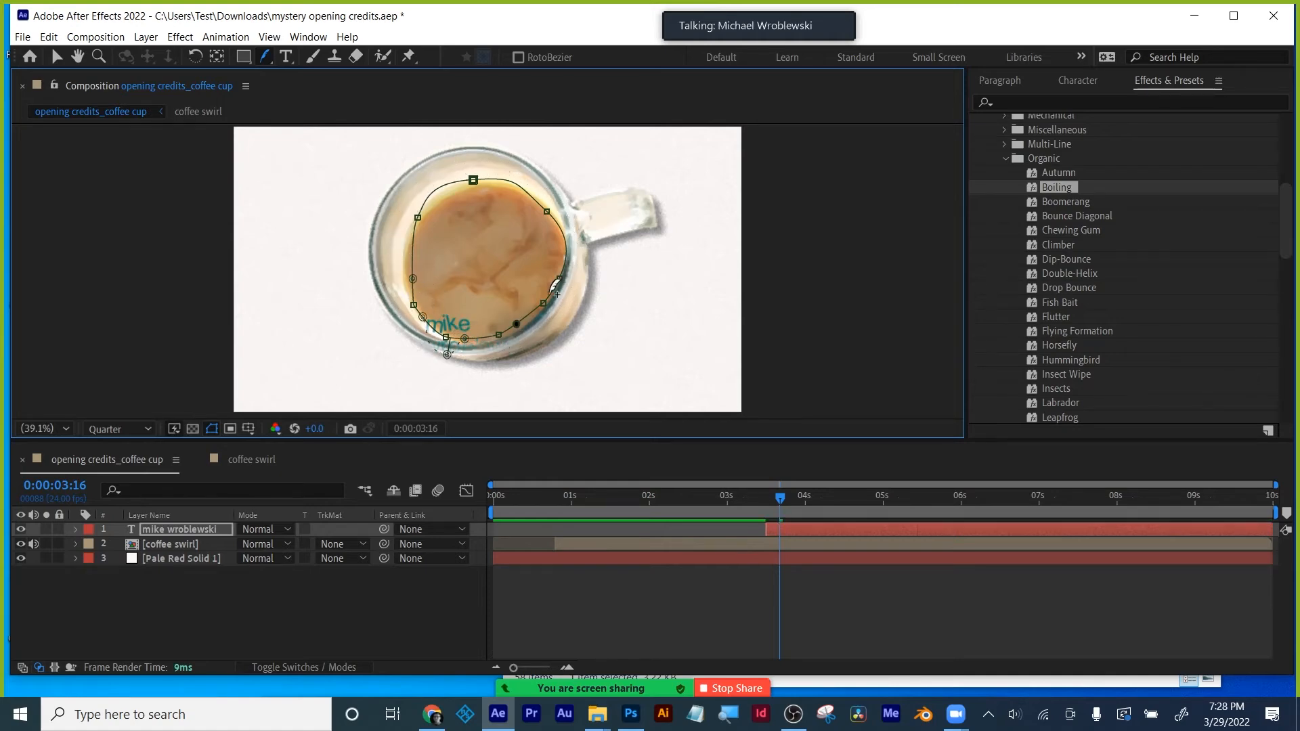
click(566, 259)
drag(447, 355, 454, 348)
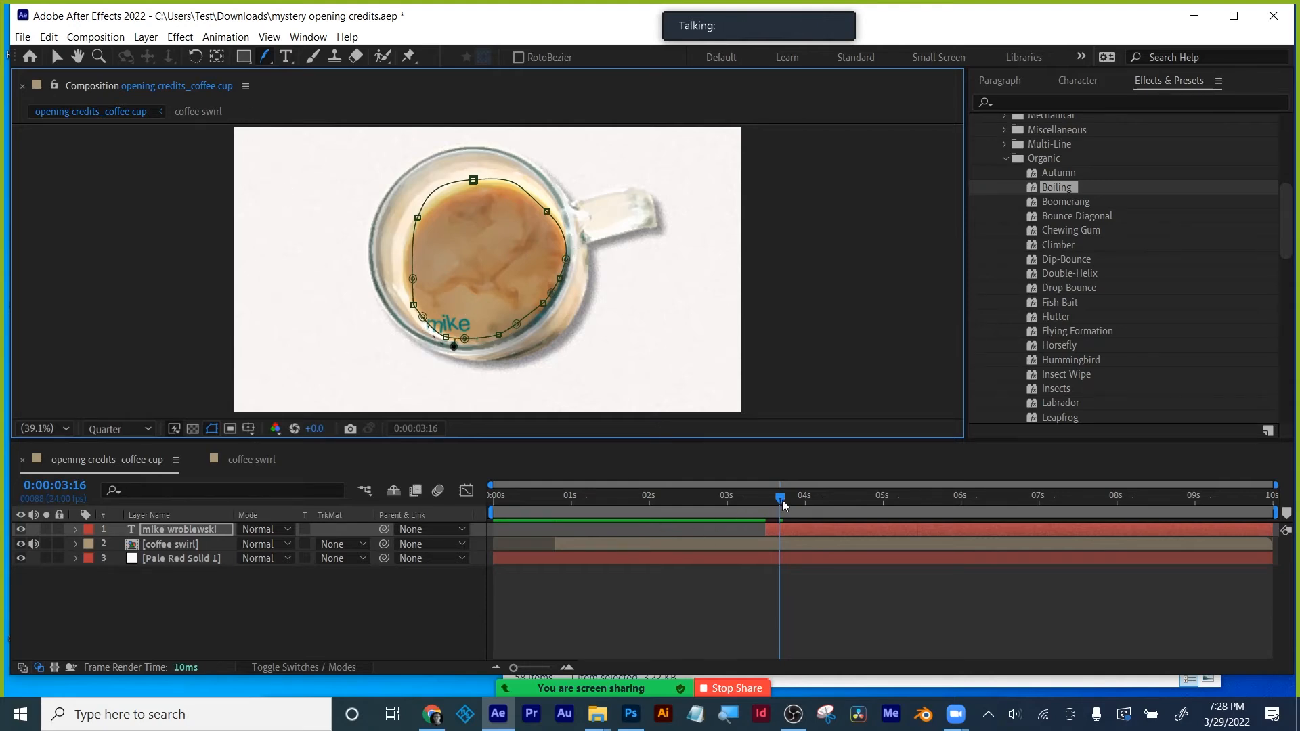
- At 4:16, pull the lower feather points along the rim, widen the upper right, and play back
drag(780, 501, 858, 497)
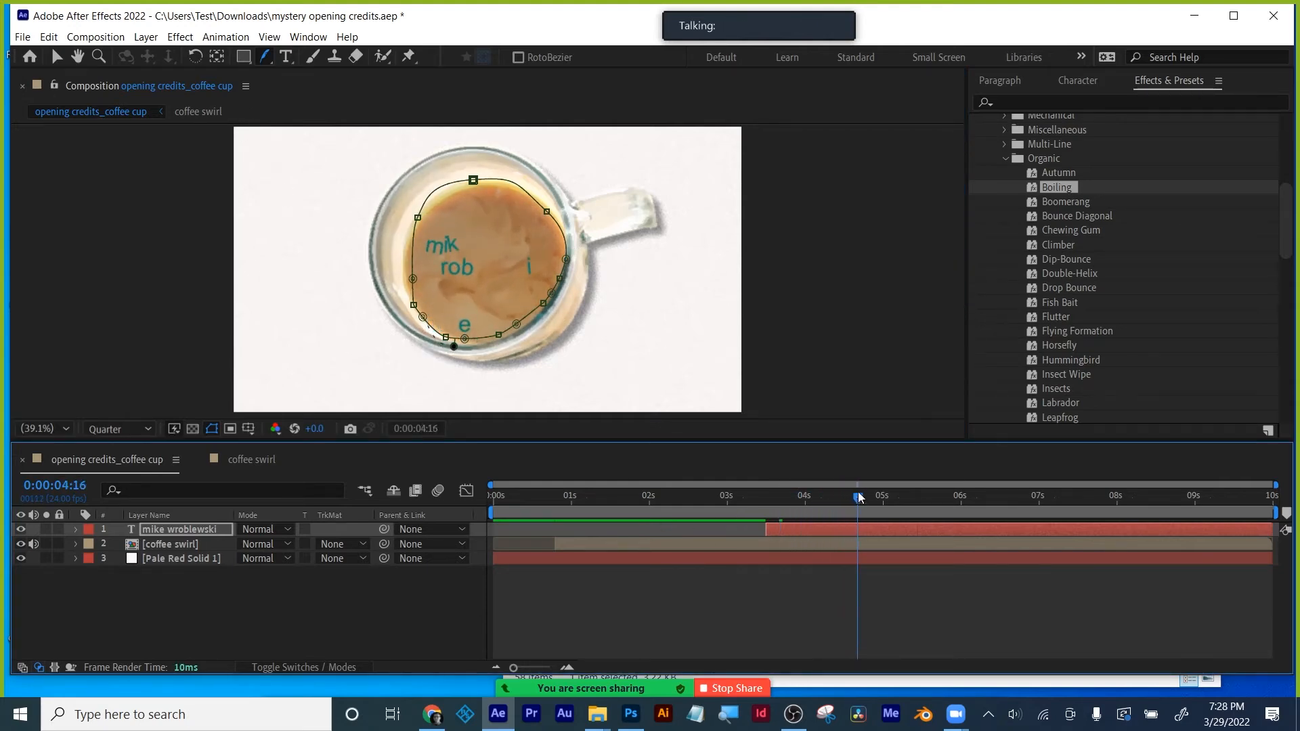
click(423, 317)
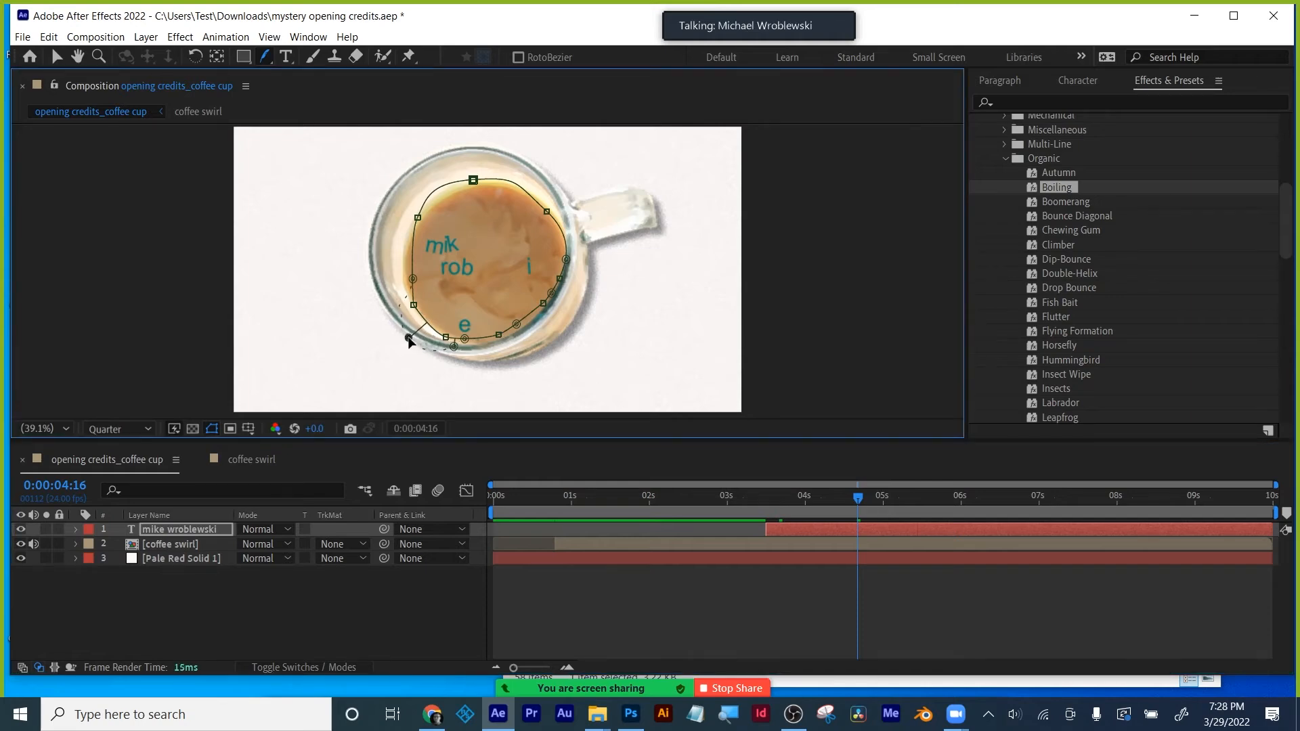
drag(408, 337, 528, 334)
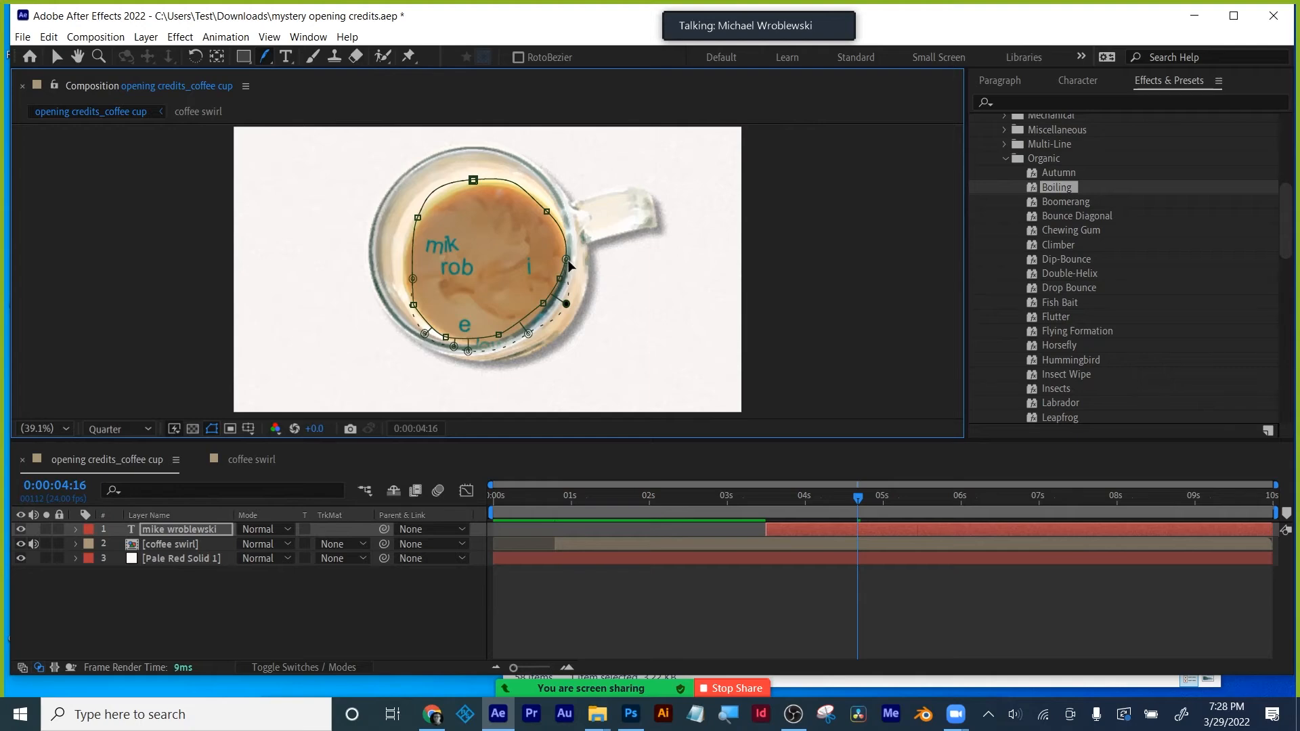
drag(566, 260, 579, 269)
key(m)
key(space)
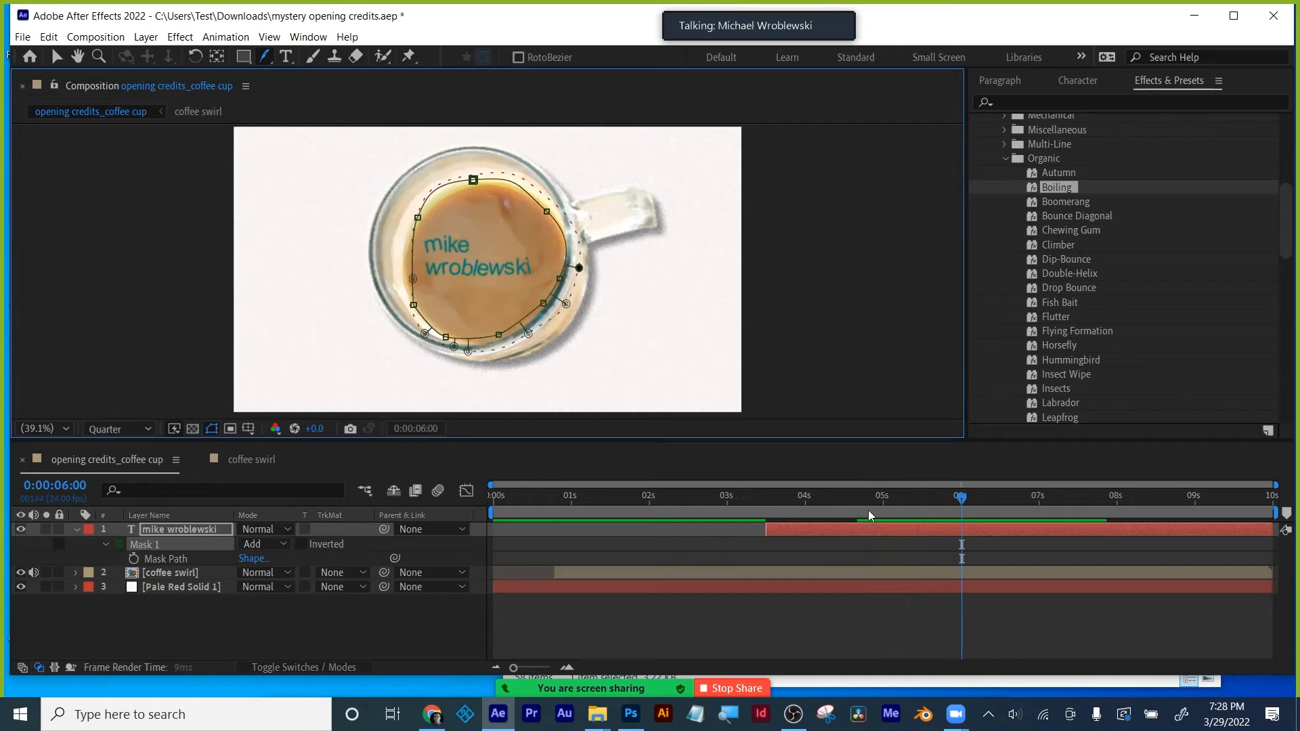
- At 4:06, set Mask 1's expansion to -124 pixels and its feather to 95 pixels
click(825, 497)
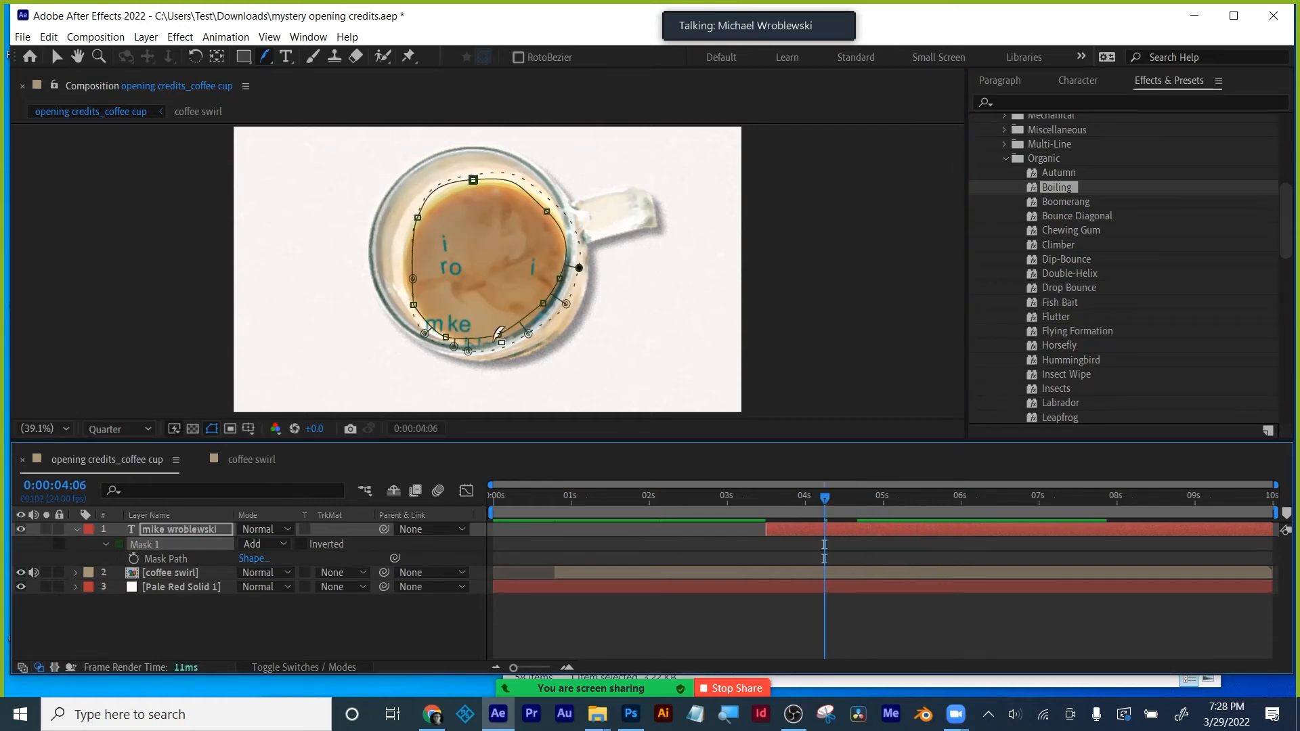
click(105, 543)
click(105, 544)
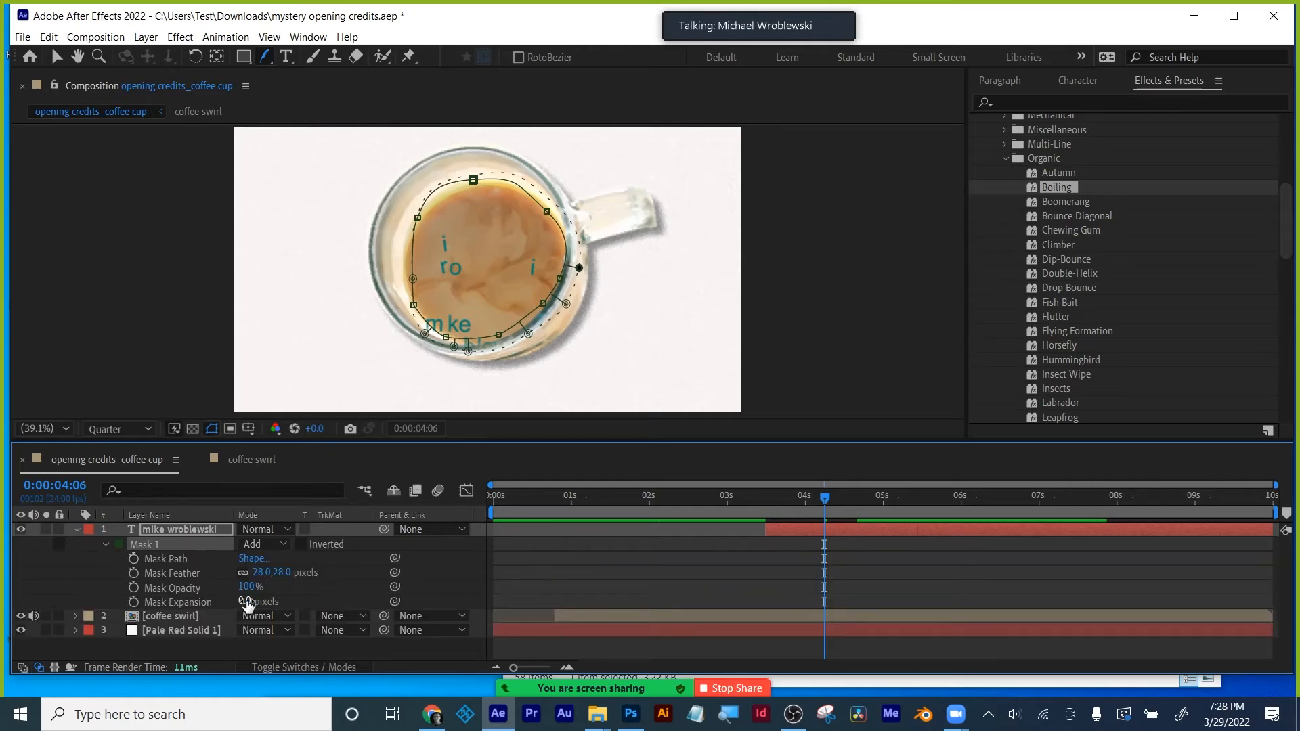
drag(247, 605, 185, 612)
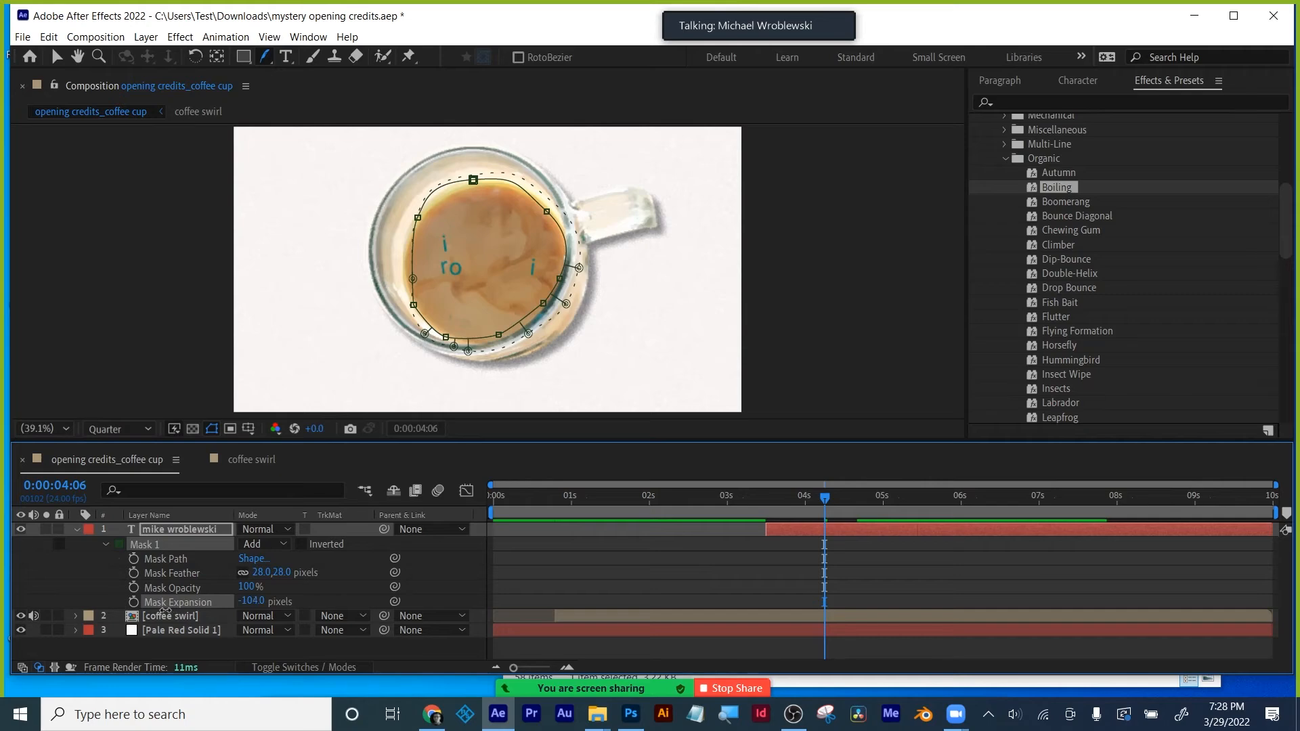
drag(147, 608, 145, 607)
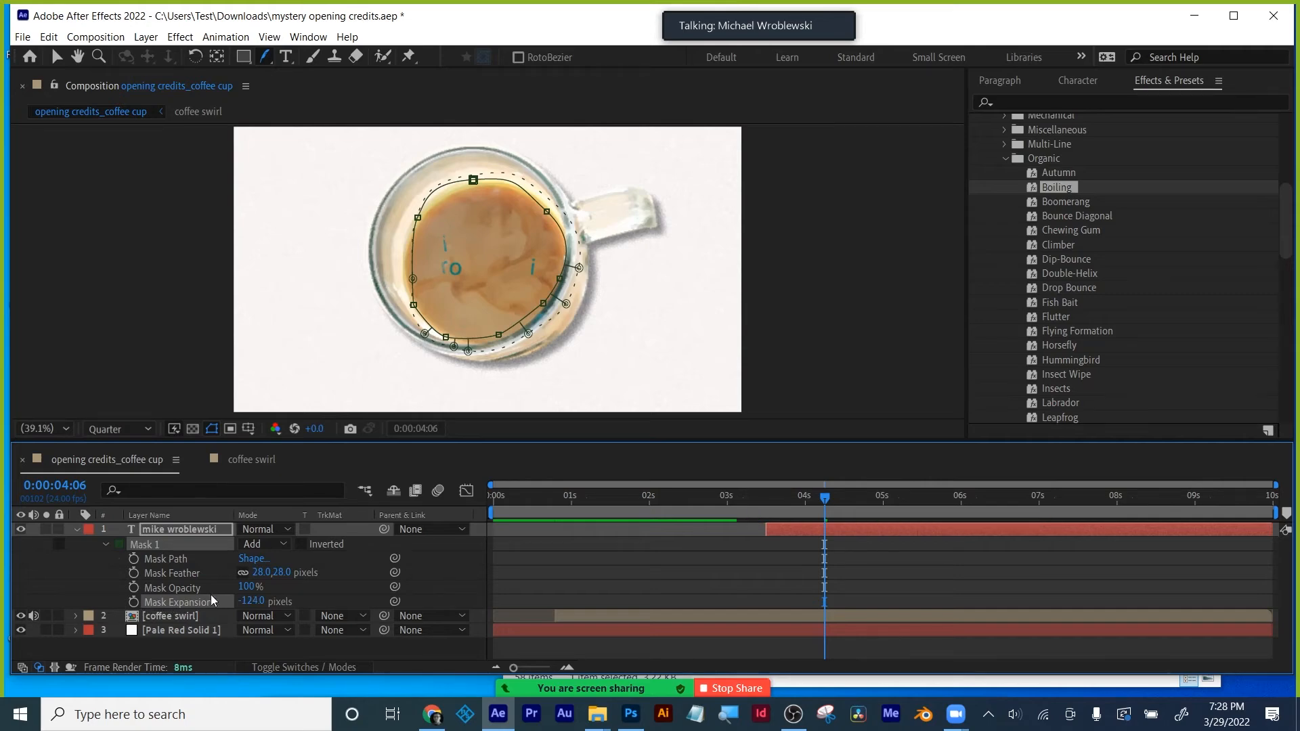
drag(264, 572, 310, 571)
drag(799, 502, 935, 501)
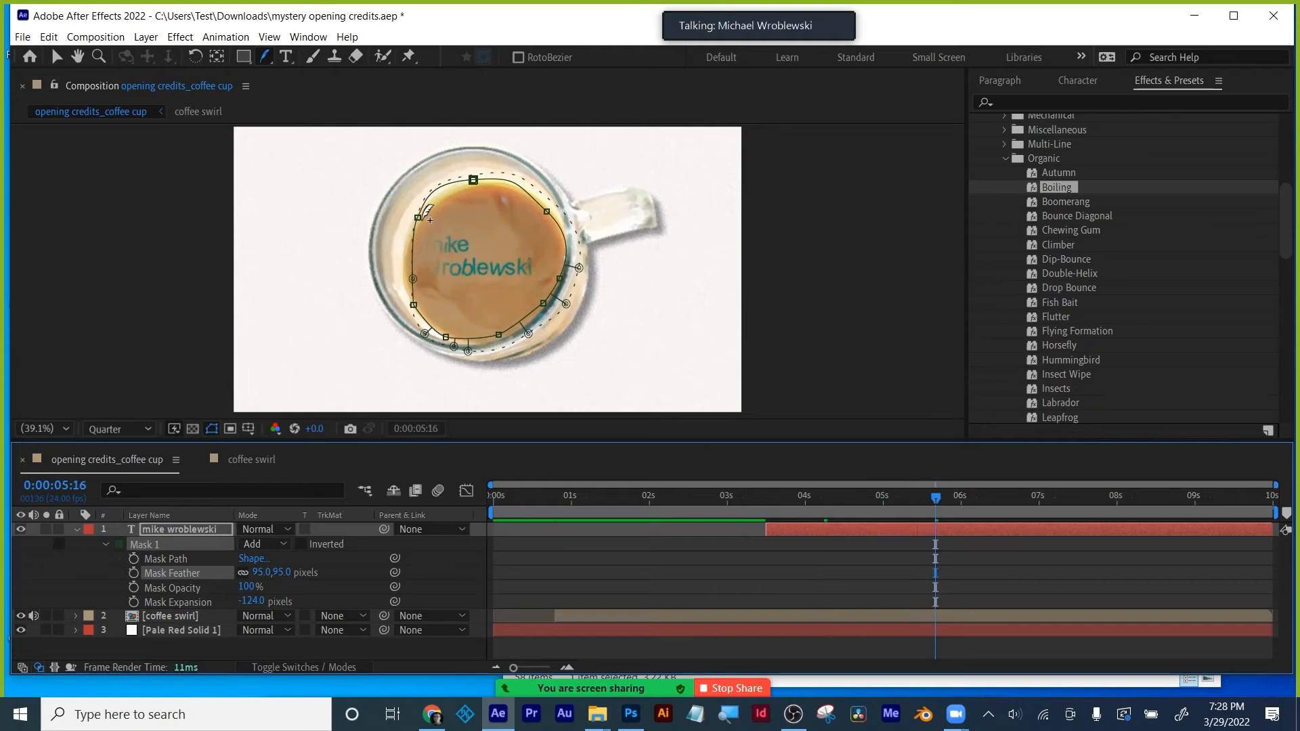
- Add a curved vertex on the mask's left edge and reduce the feather to 37 pixels
click(412, 218)
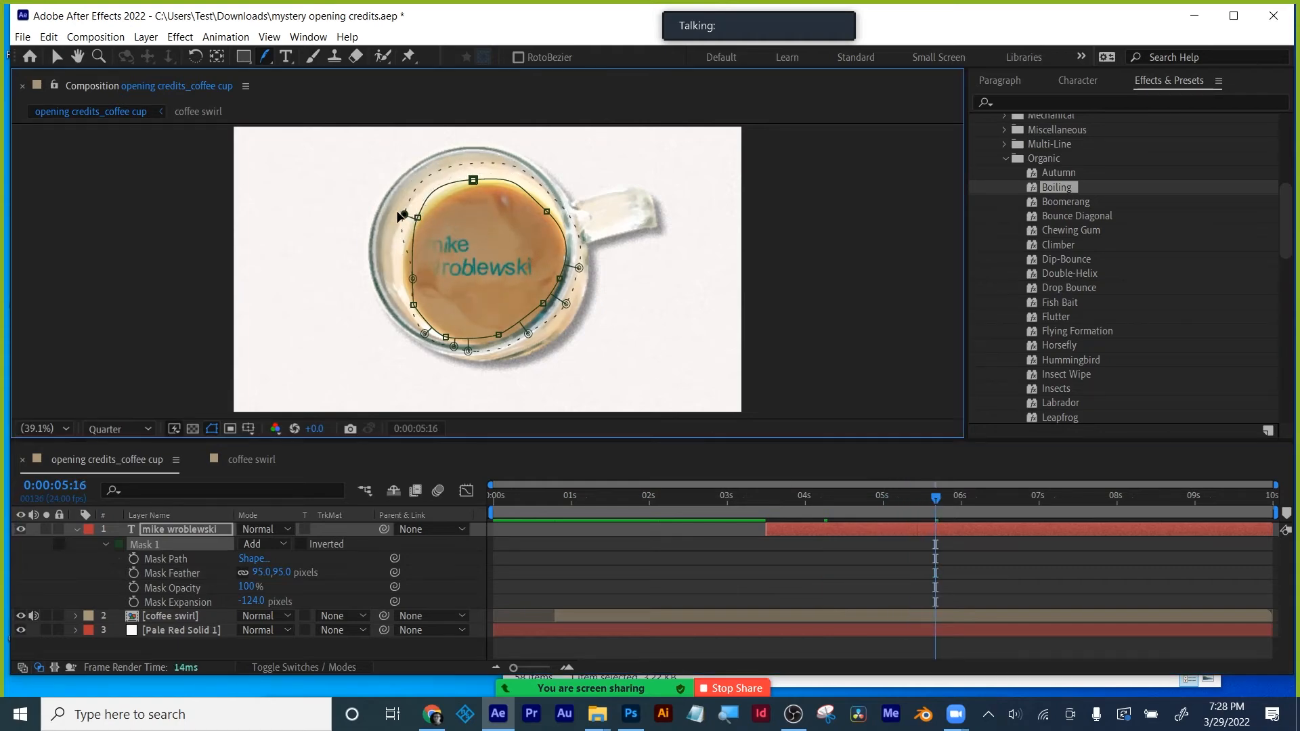
drag(415, 245, 401, 289)
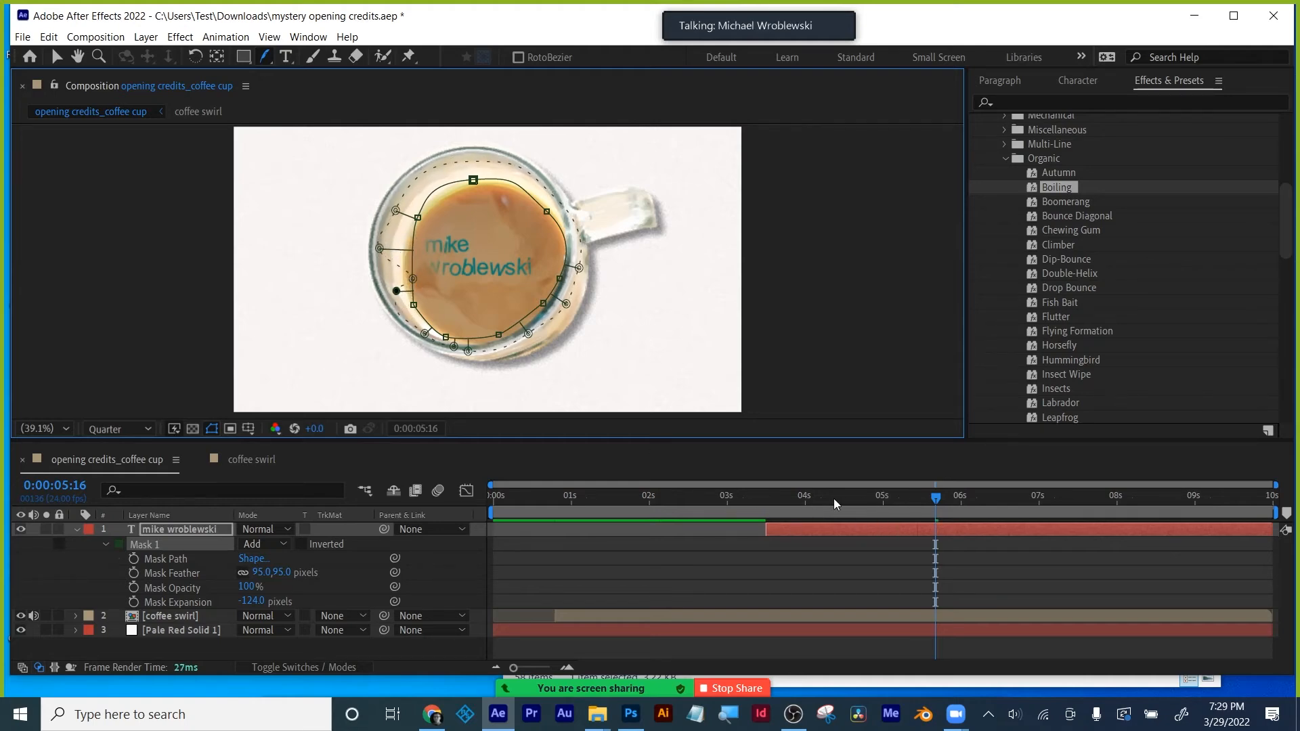
drag(834, 498, 785, 497)
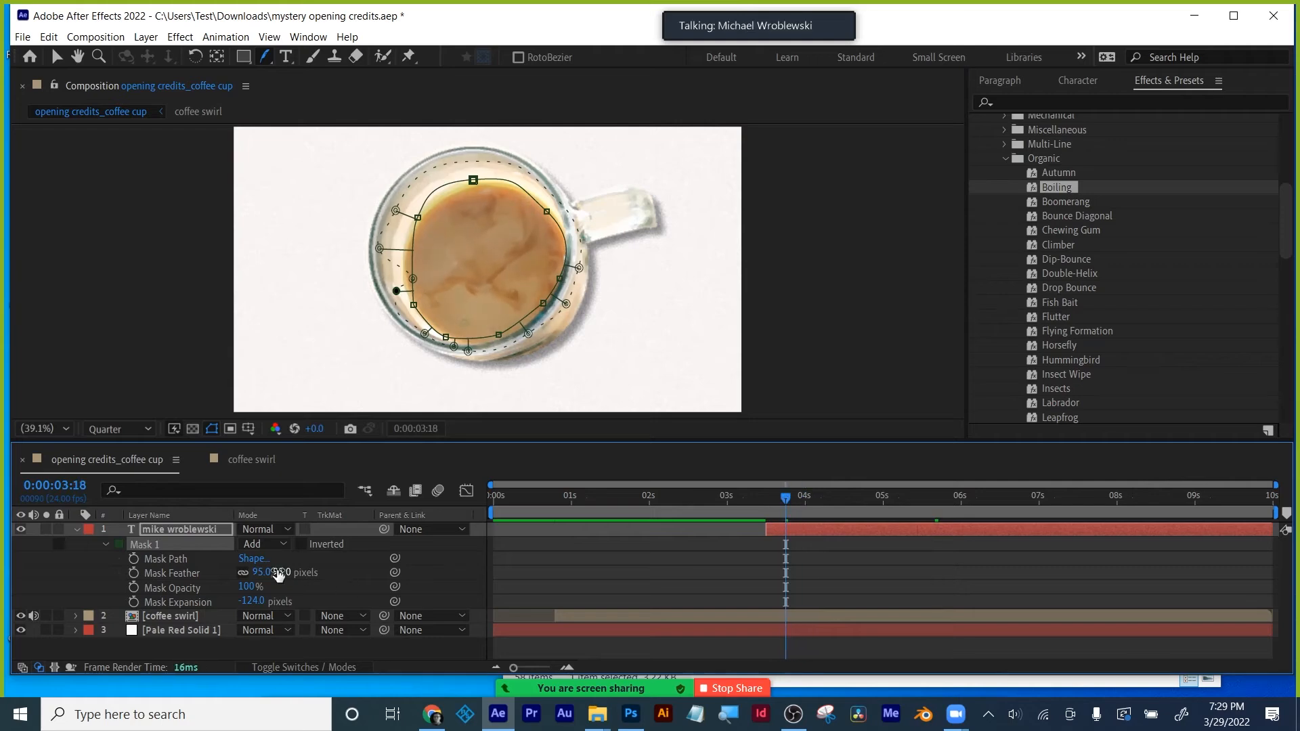
drag(277, 574, 216, 577)
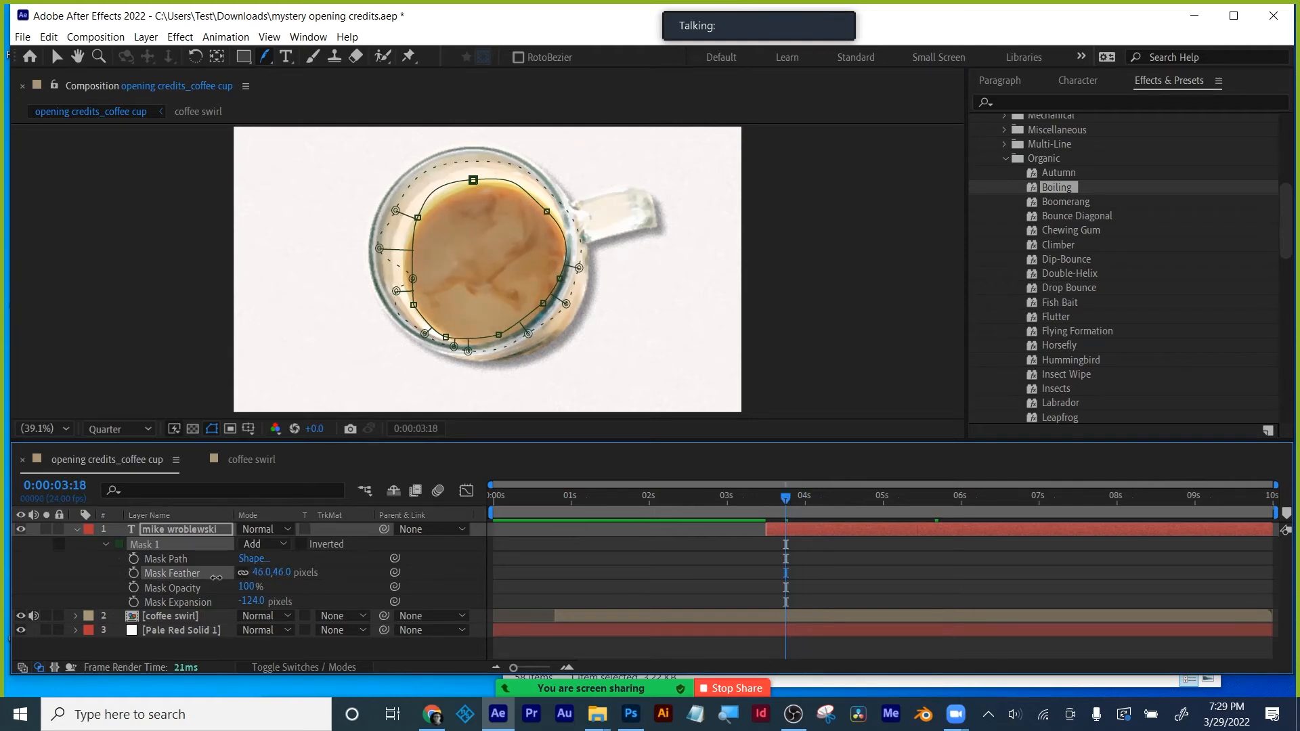
- At 4:00, reshape the left feather to follow the cup's edge and review at 4:02
drag(785, 498, 990, 488)
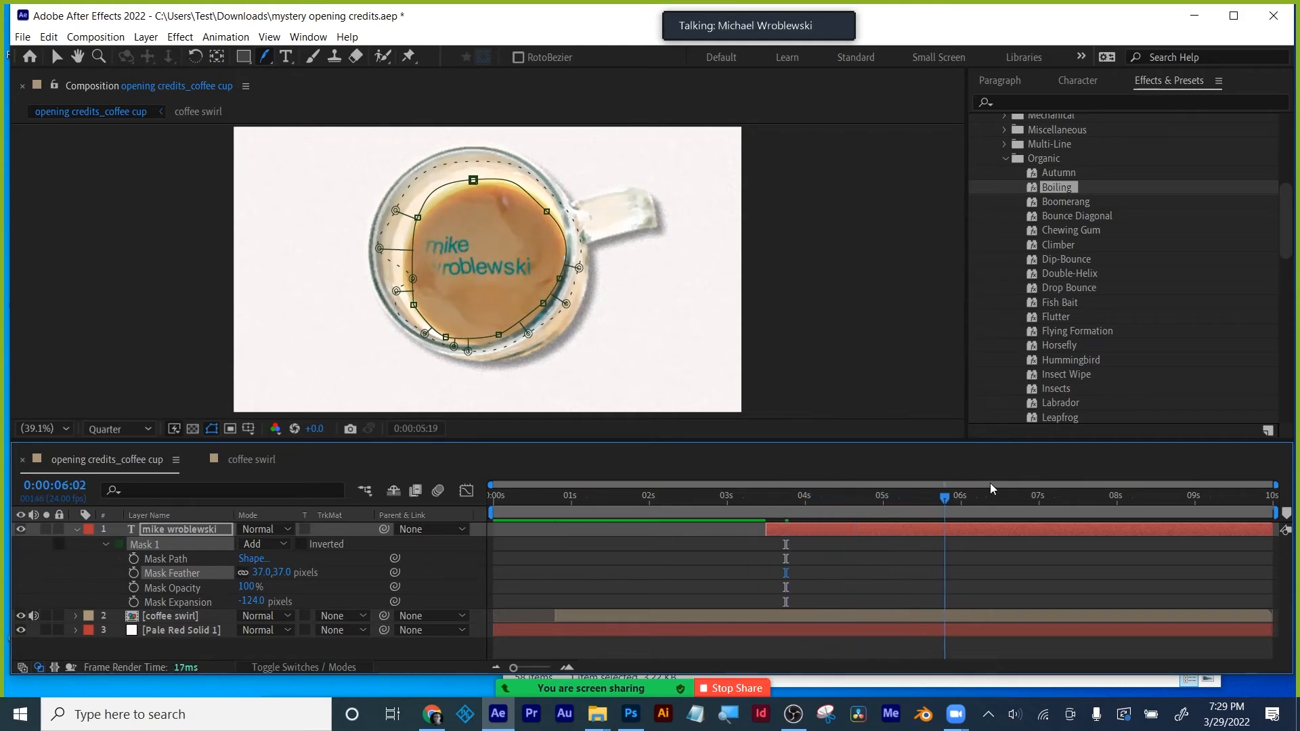
click(405, 279)
drag(366, 281, 354, 243)
mouse_move(883, 503)
mouse_down()
mouse_move(778, 499)
mouse_move(880, 487)
mouse_up()
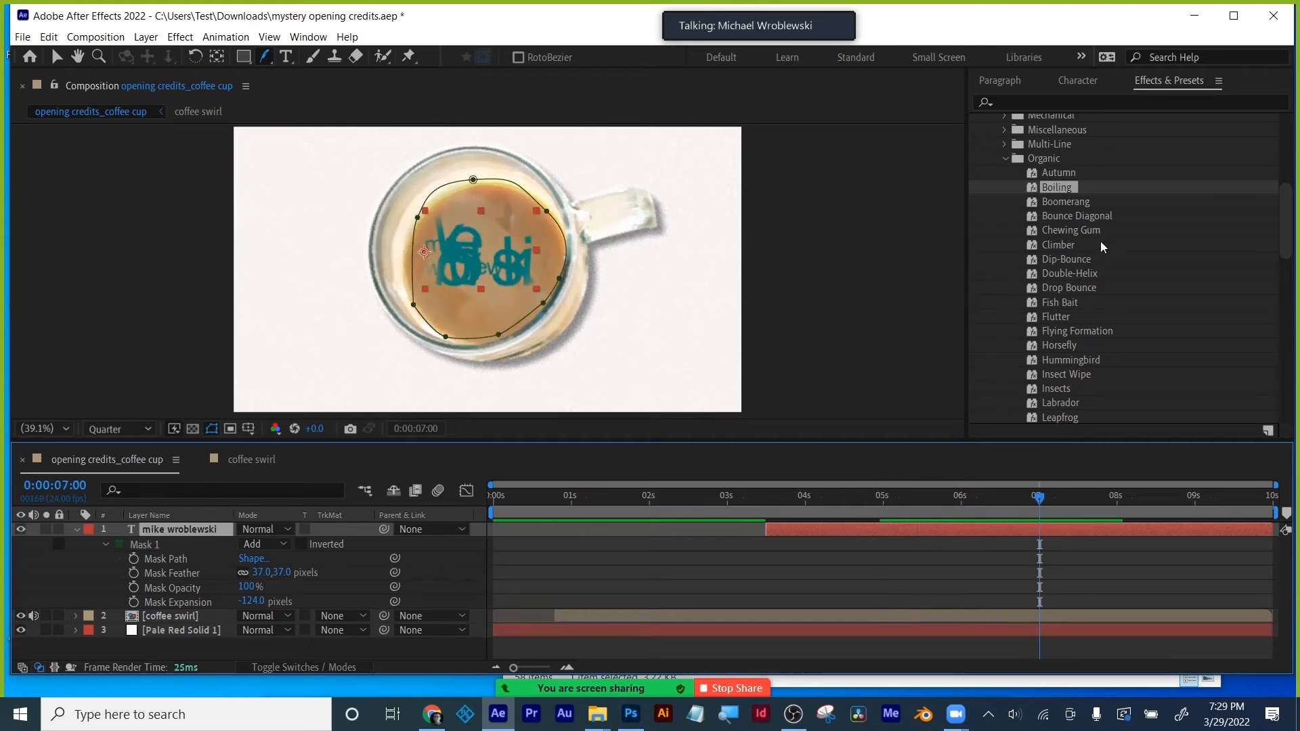
scroll(1098, 312, down, 10)
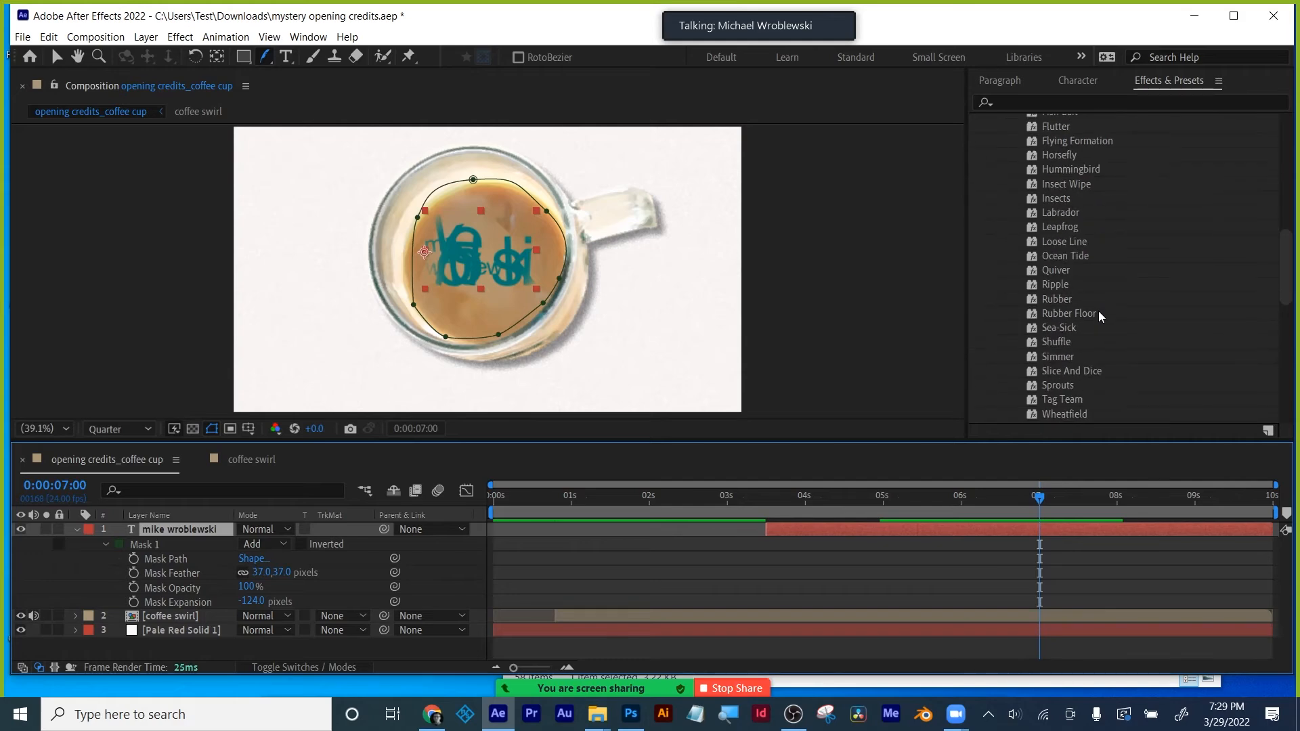
- Deselect the credit text, scrub ahead to 8:15, and collapse the text layer's mask properties
click(618, 591)
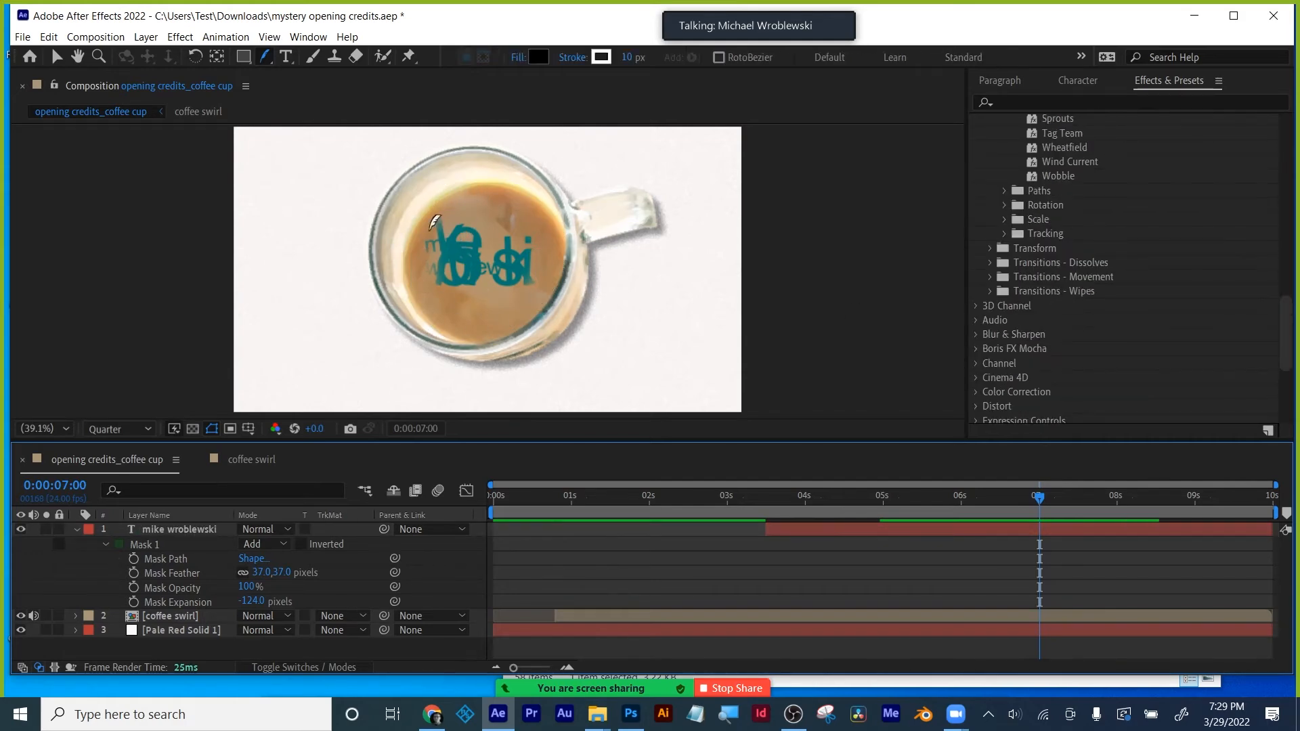
drag(1049, 497, 871, 471)
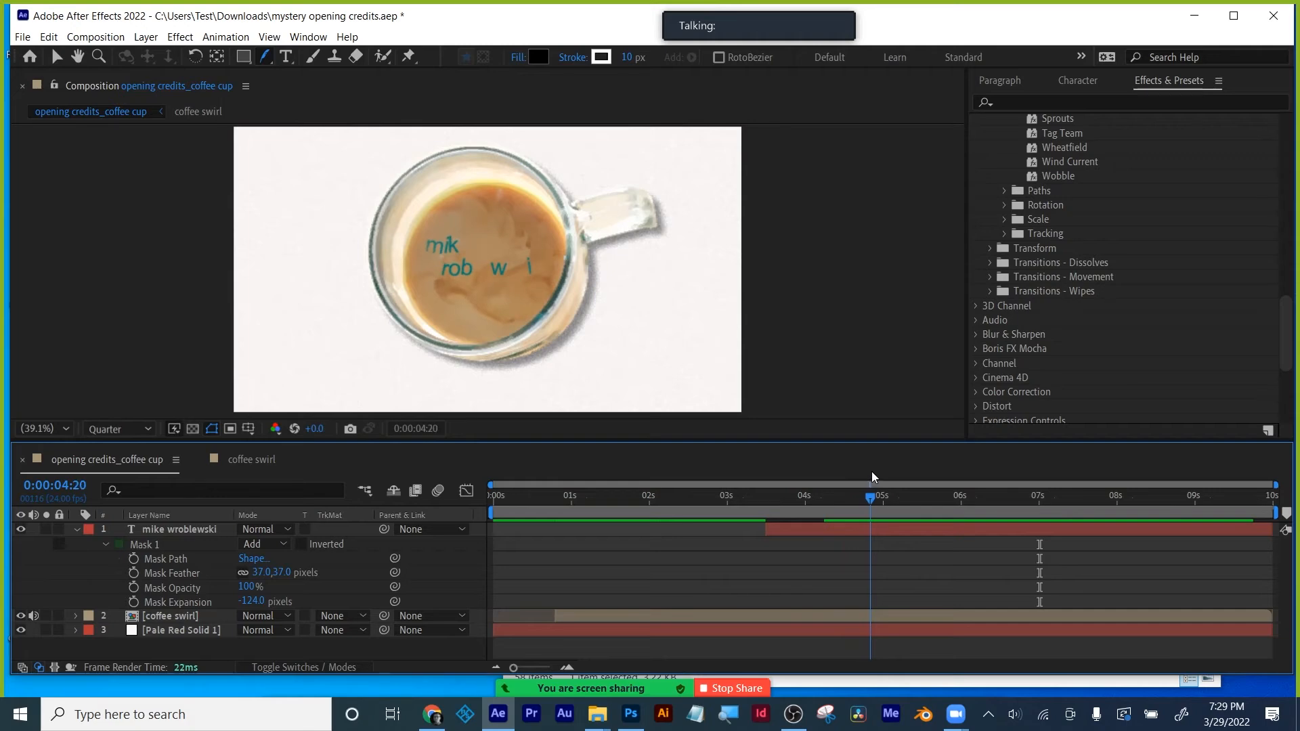
click(75, 529)
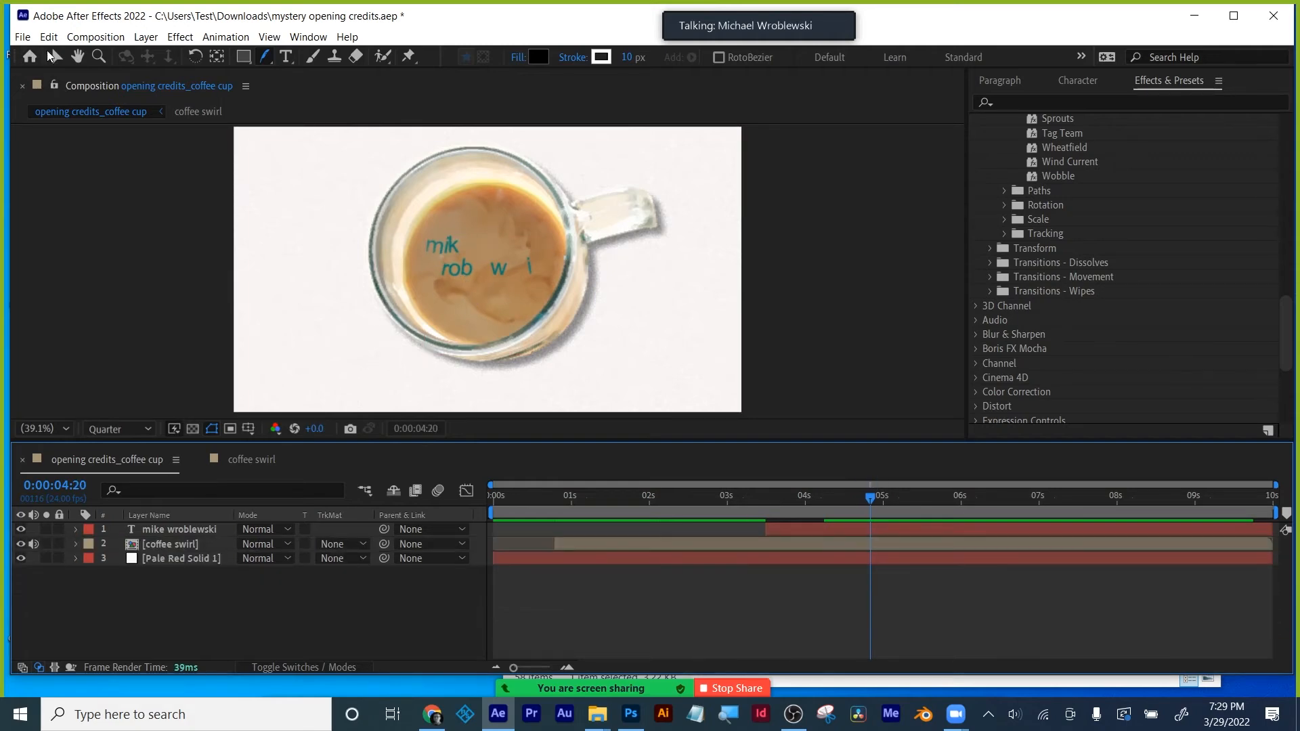
key(v)
- Duplicate the coffee swirl layer with Ctrl+D and move the copy to the top of the stack
click(170, 545)
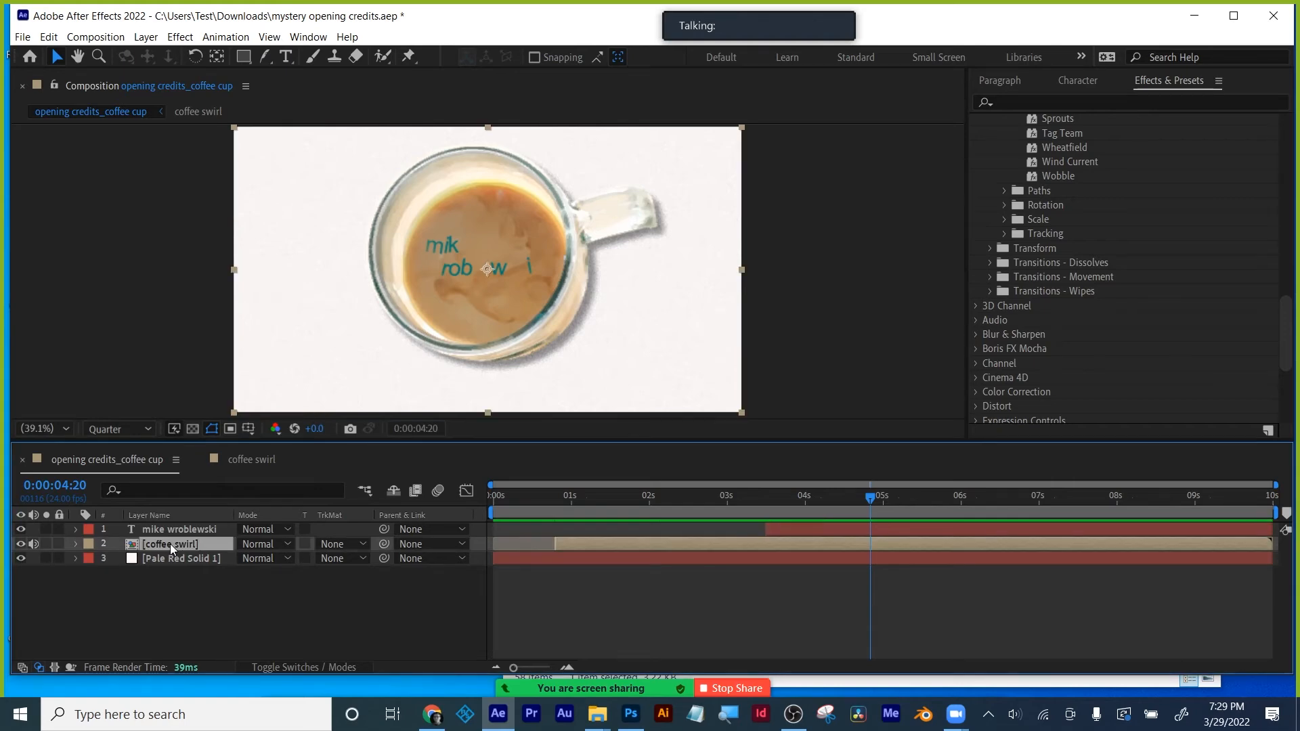
key(ctrl+d)
key(ctrl+bracketright)
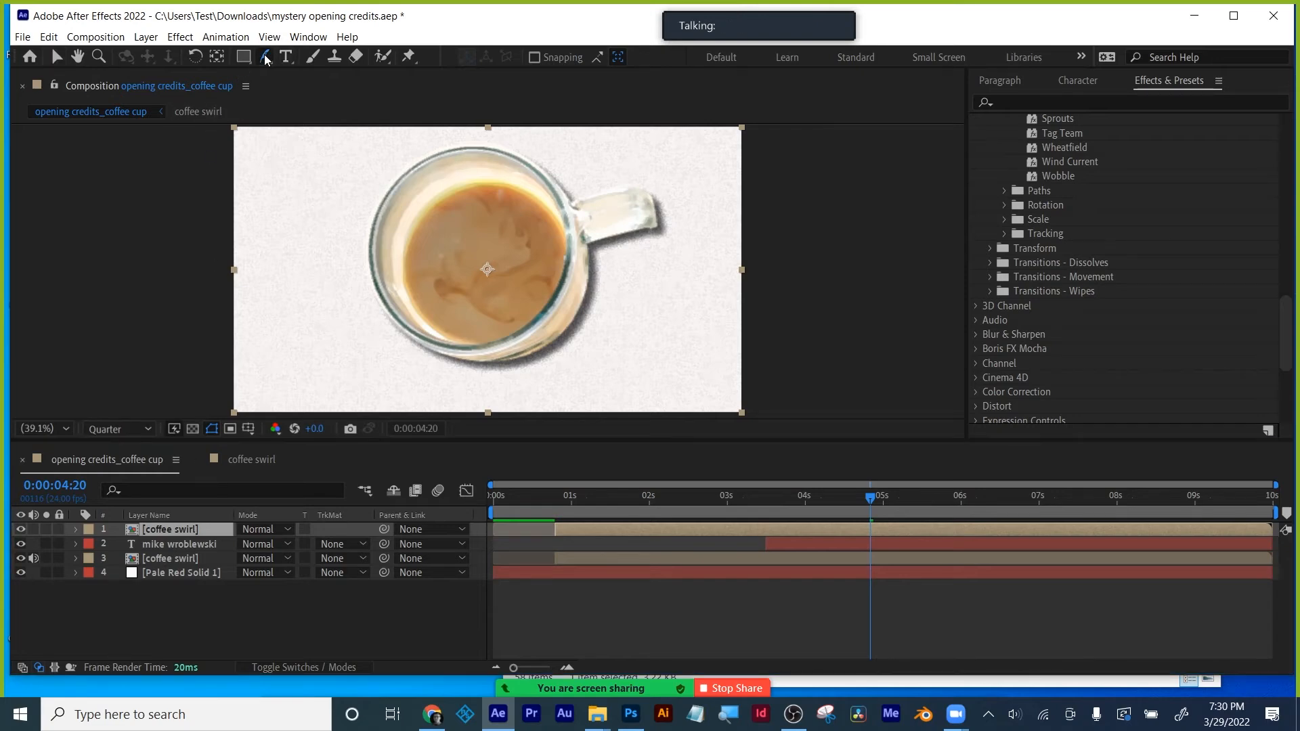
- With the Pen tool, trace a closed mask around the cup's inner rim on the top swirl copy
drag(265, 57, 308, 55)
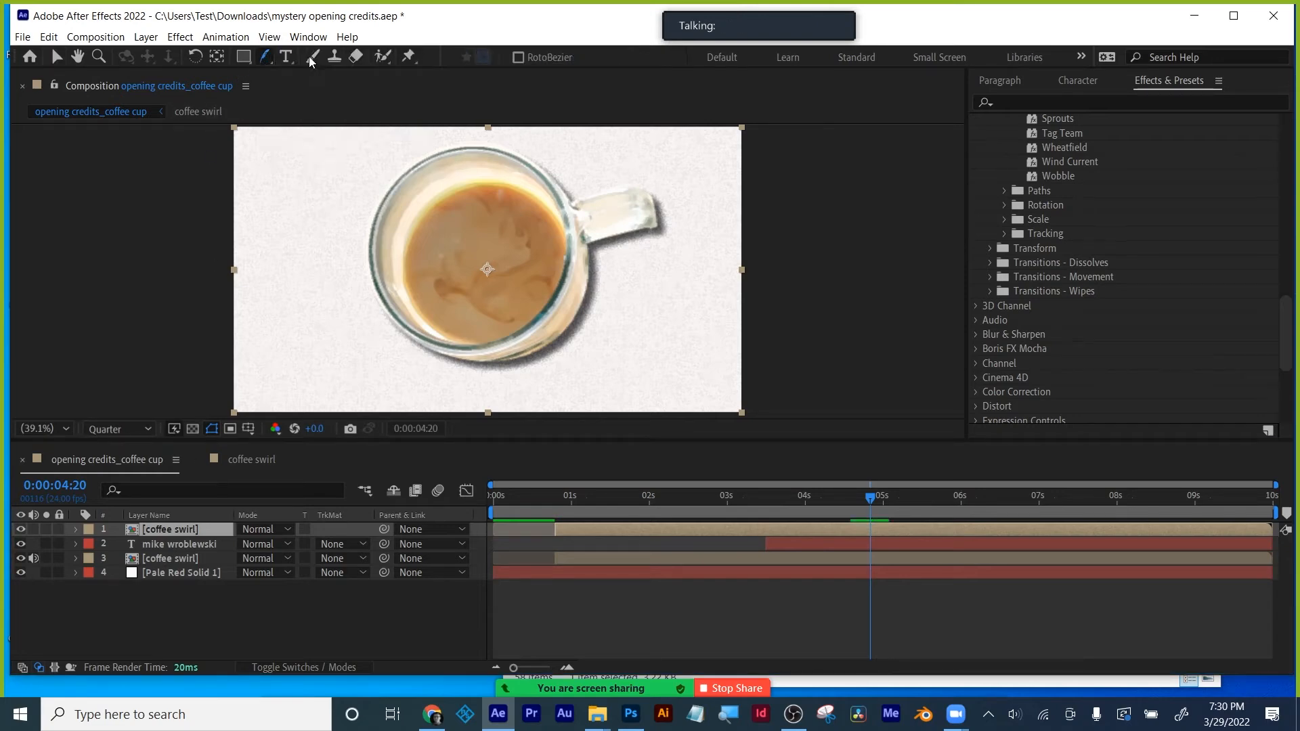
click(430, 184)
click(399, 237)
click(392, 288)
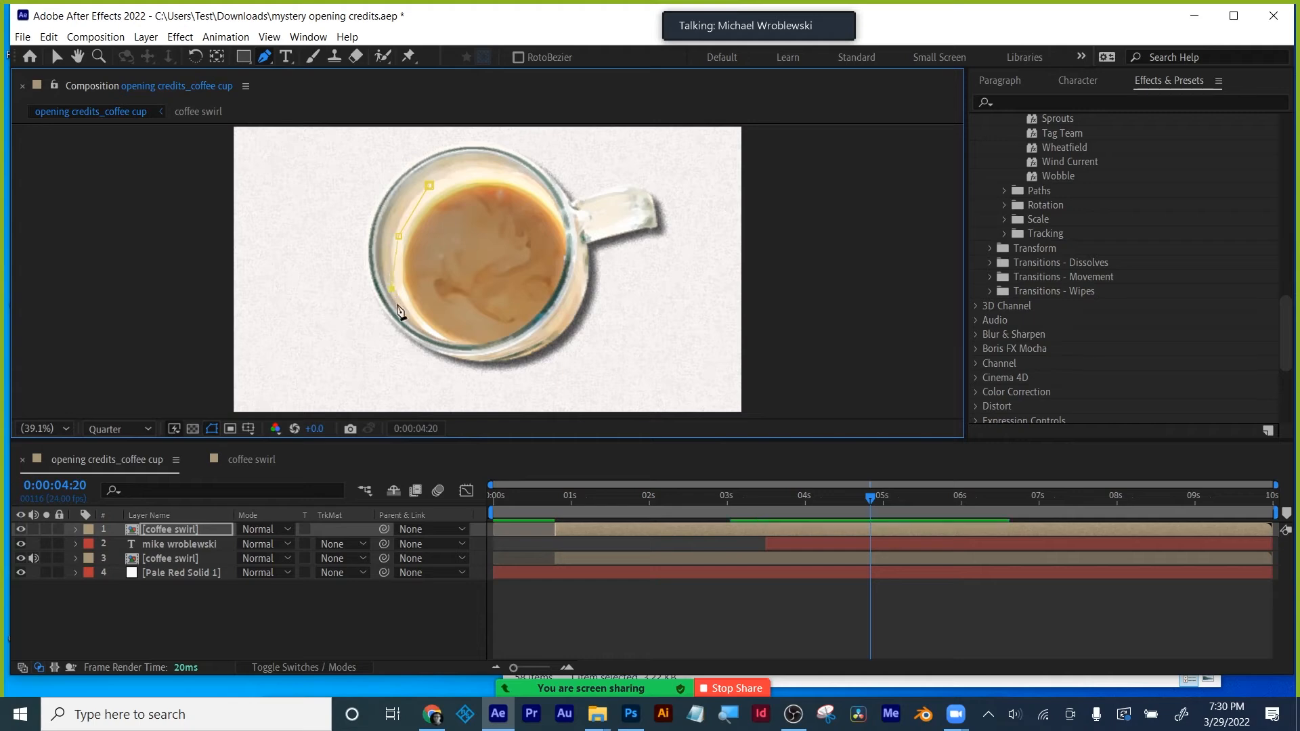
click(535, 325)
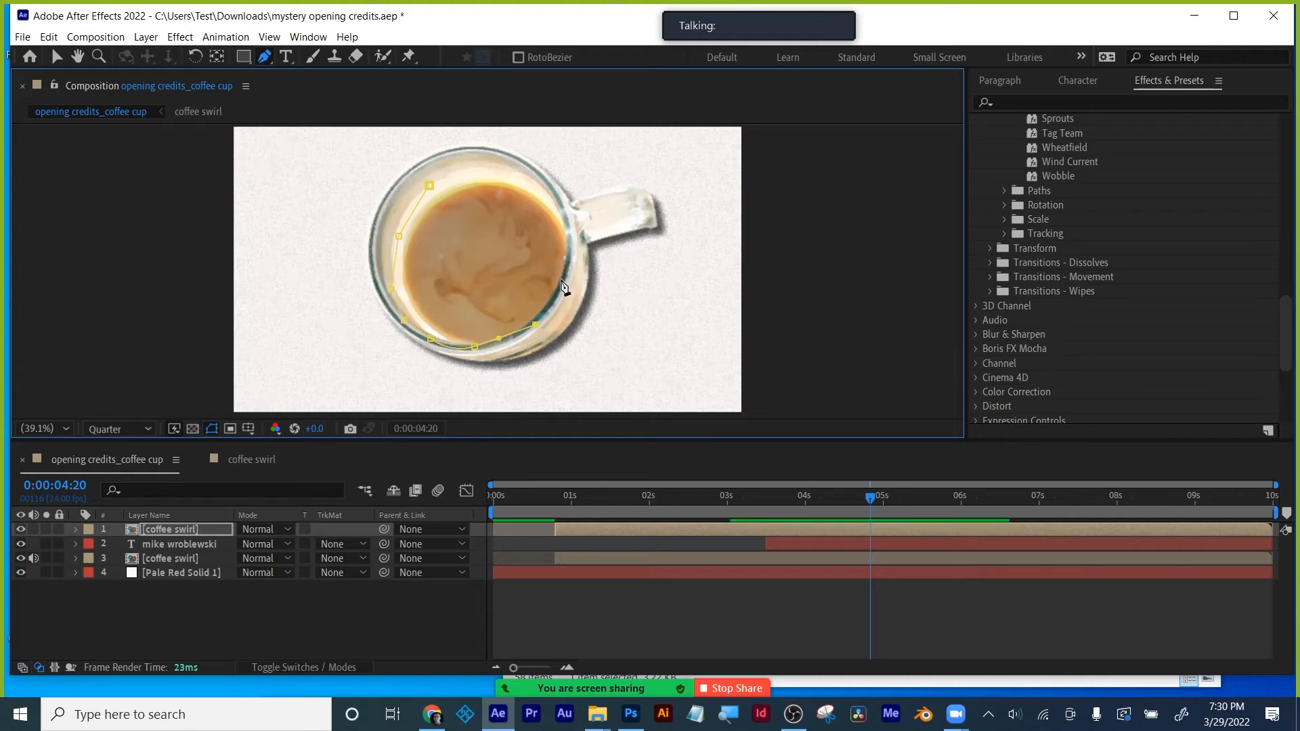
click(562, 279)
click(559, 203)
click(472, 172)
click(429, 185)
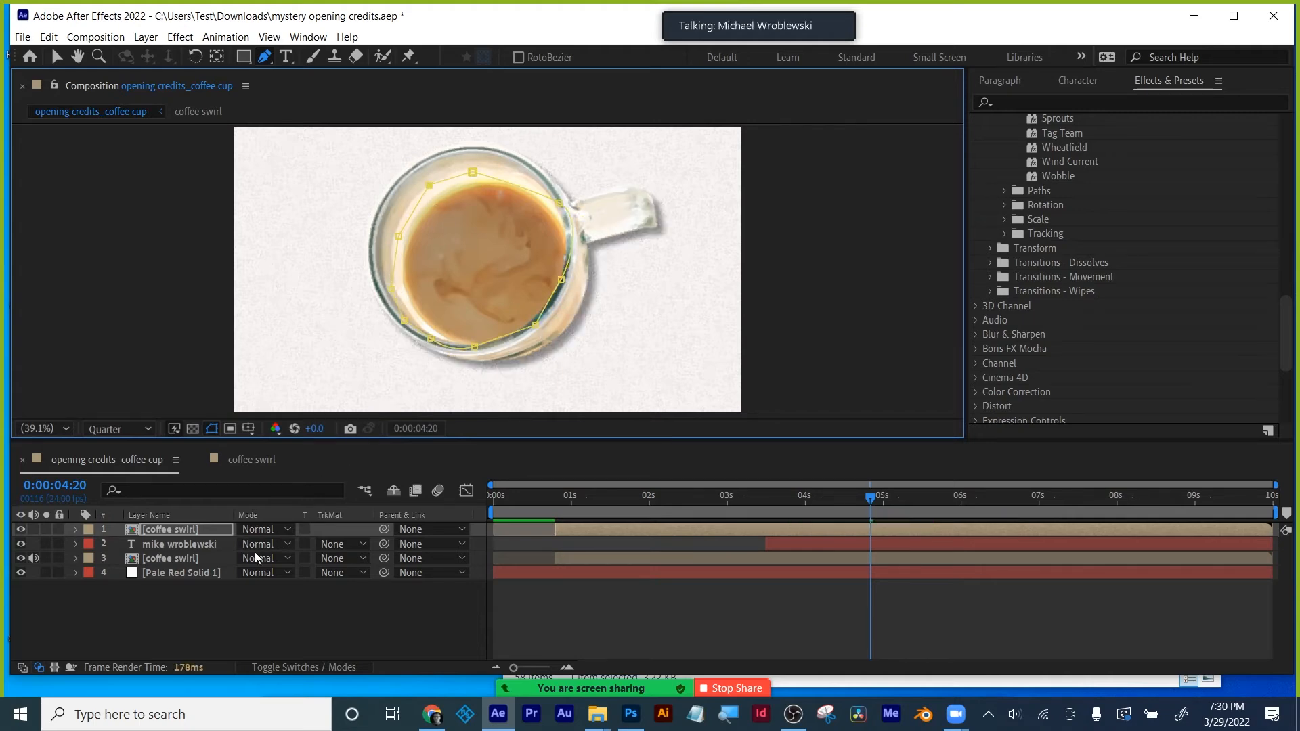
- Check and collapse the new Mask 1, then show the top swirl copy's Opacity at 3:03
key(m)
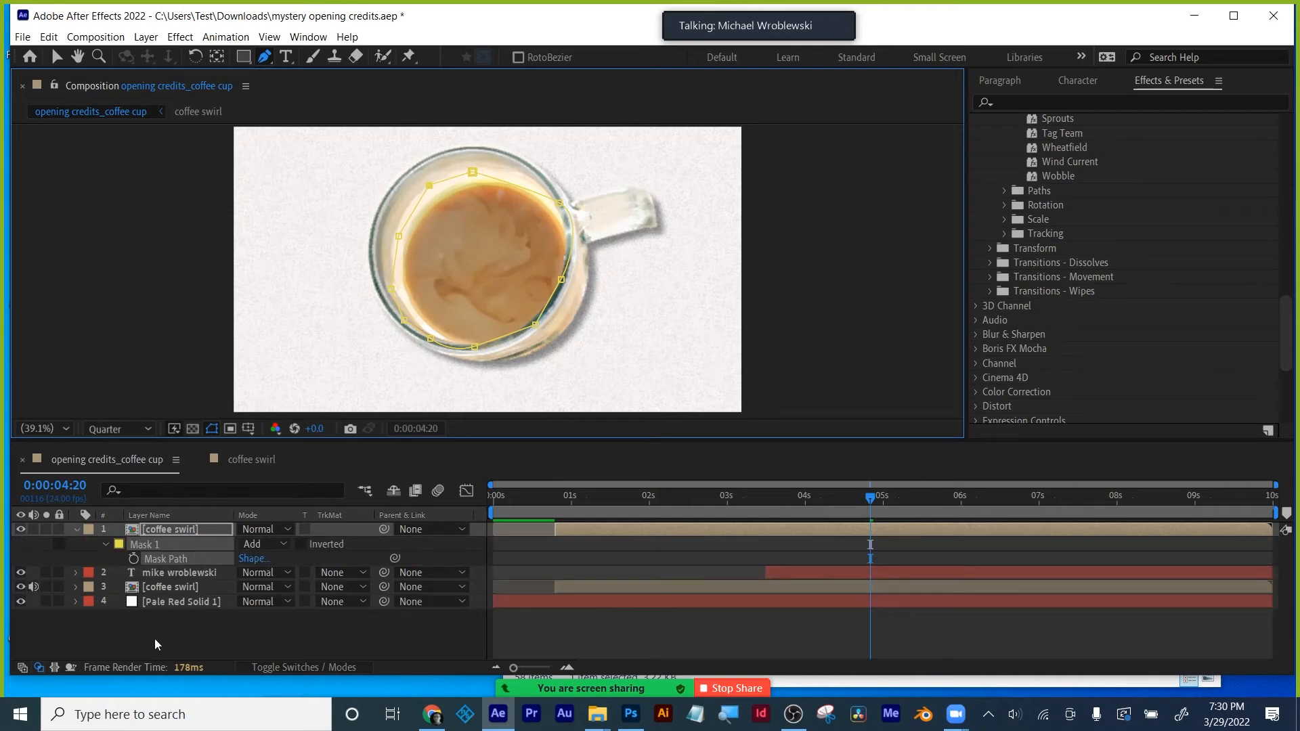
click(78, 528)
click(161, 527)
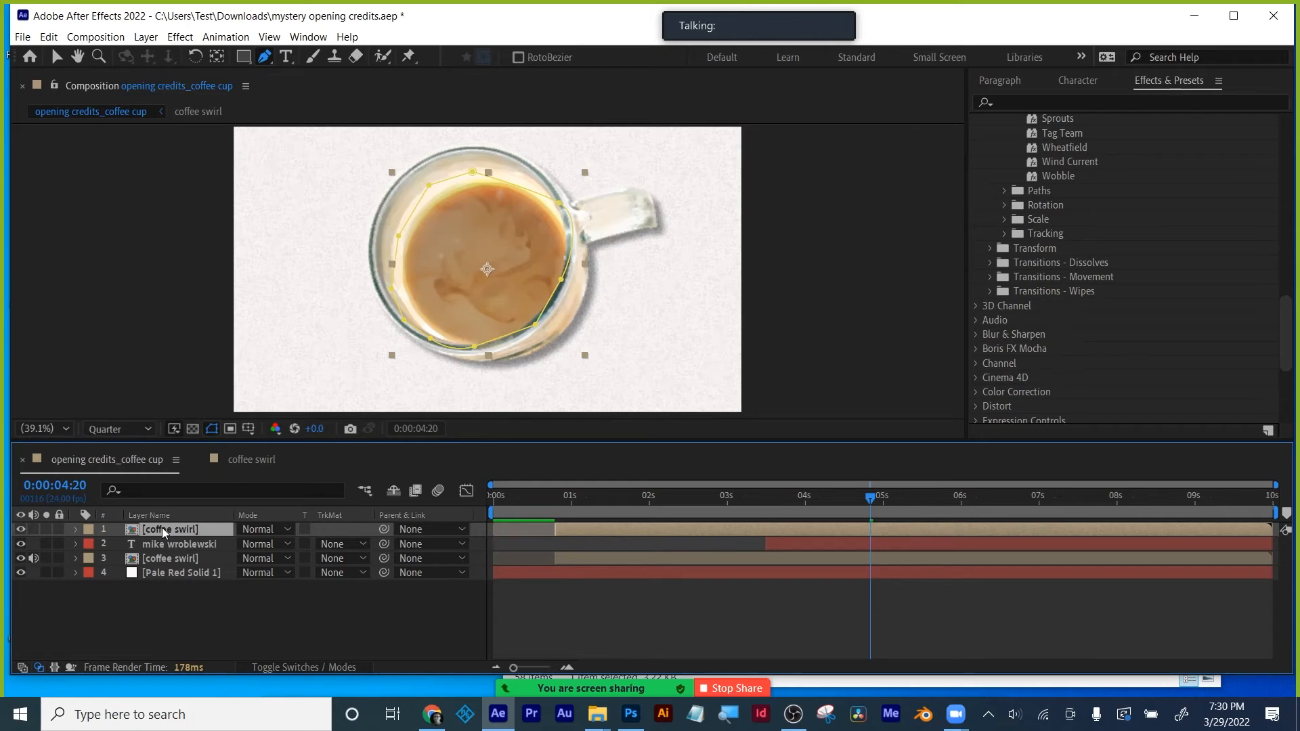
key(t)
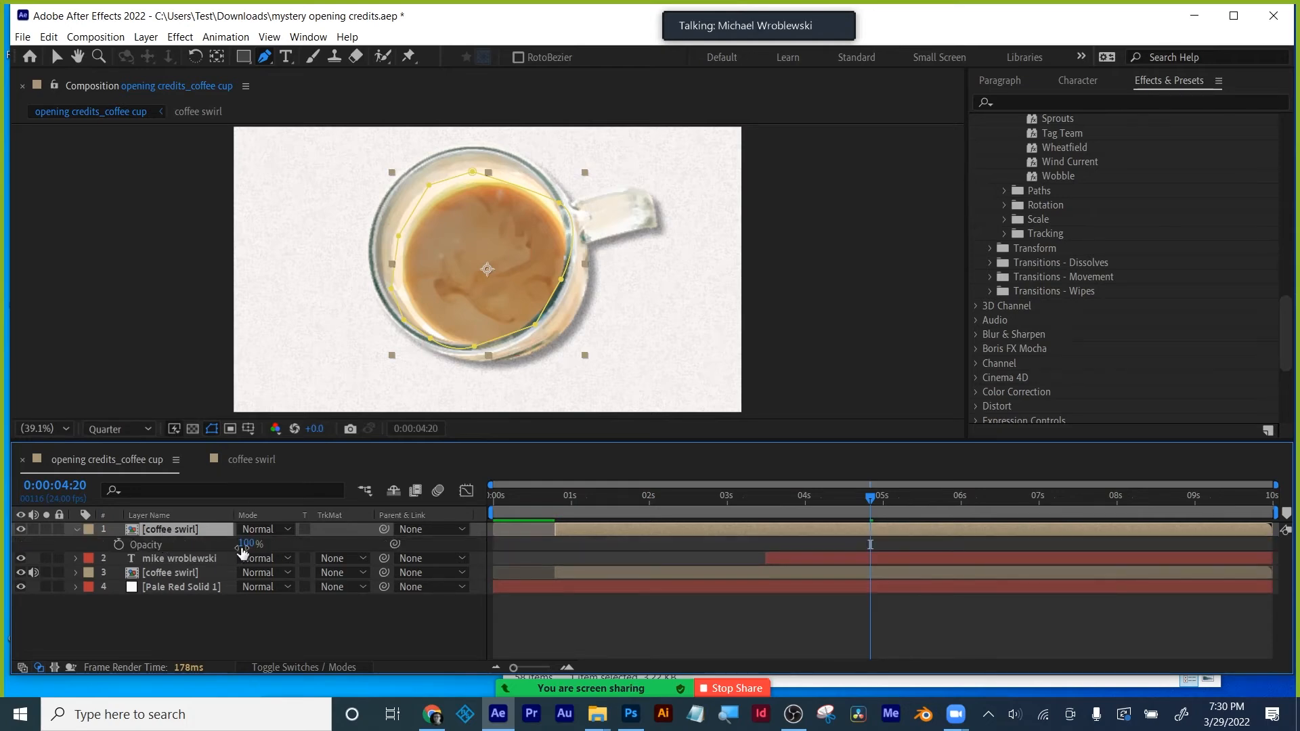
mouse_move(781, 495)
mouse_down()
mouse_move(713, 500)
mouse_move(782, 494)
mouse_up()
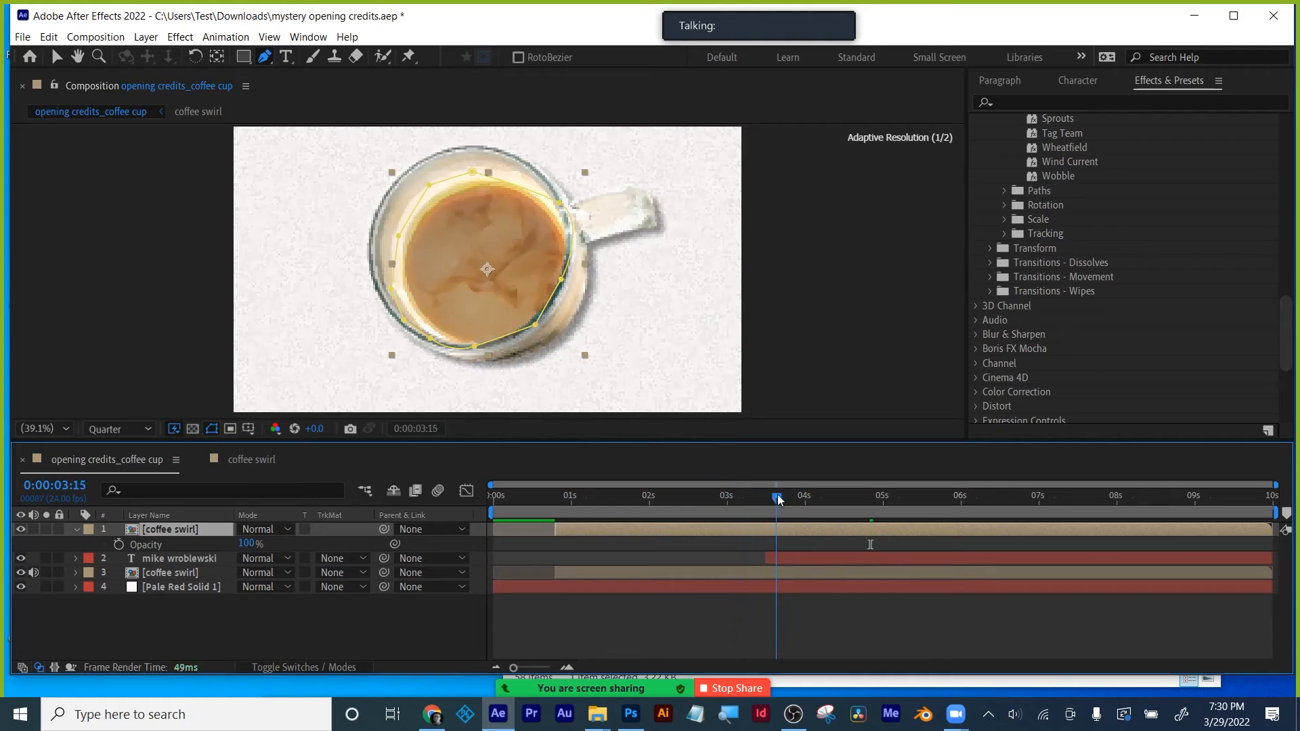
- Start the top swirl layer near 3:14 and give its Opacity a wiggle(1,100) expression, previewing from 3:15
drag(554, 530, 770, 530)
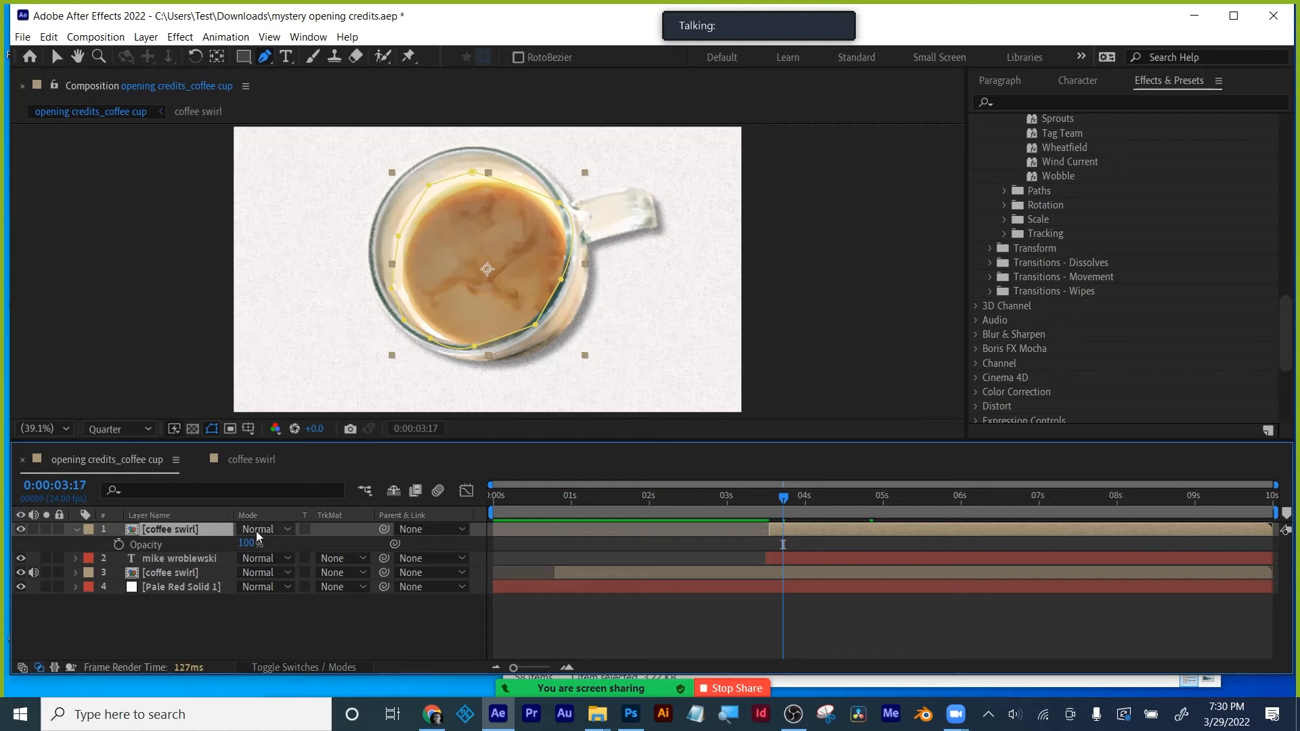
alt+click(119, 544)
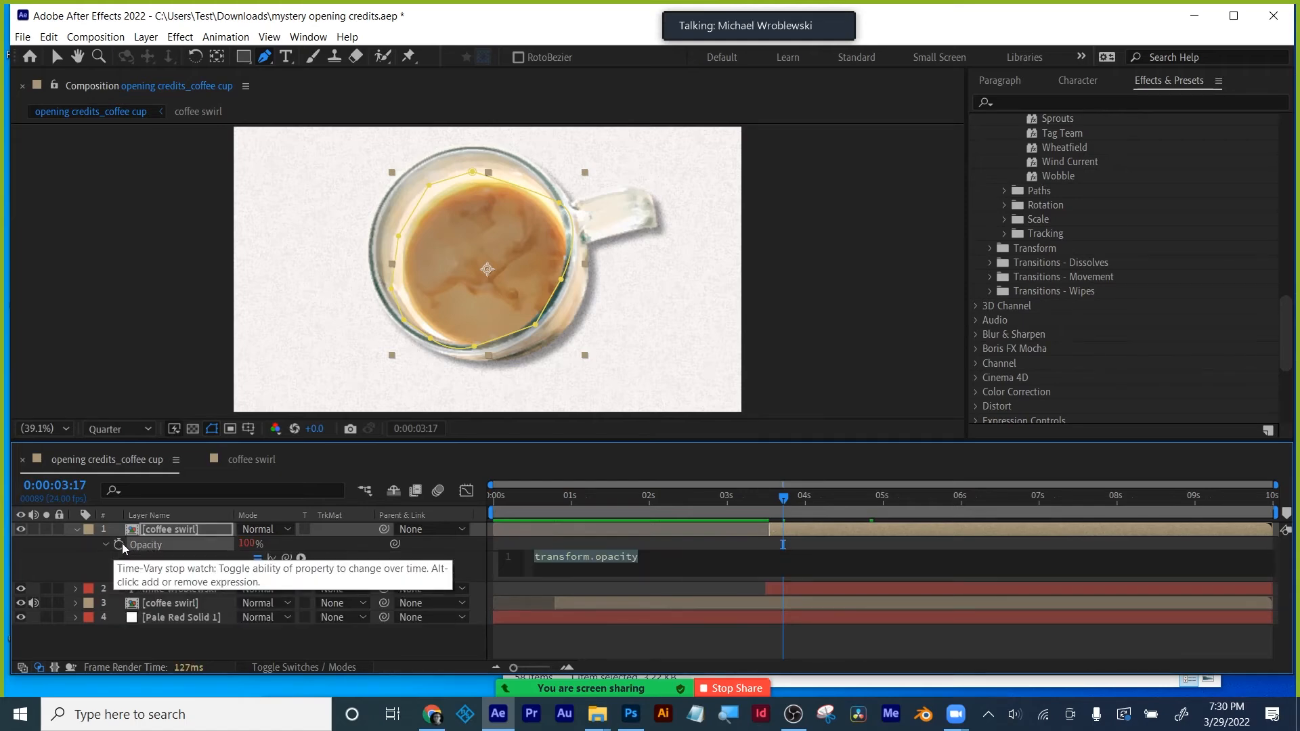
text(wig)
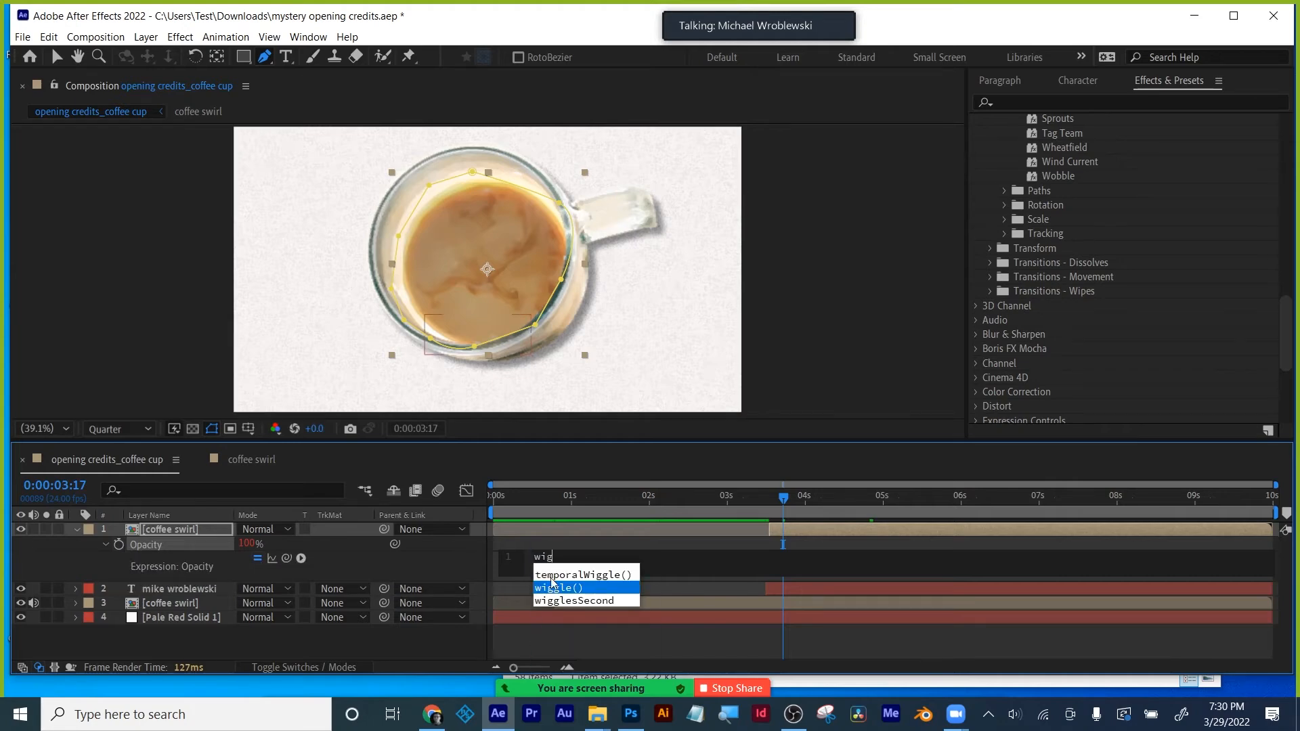
click(577, 588)
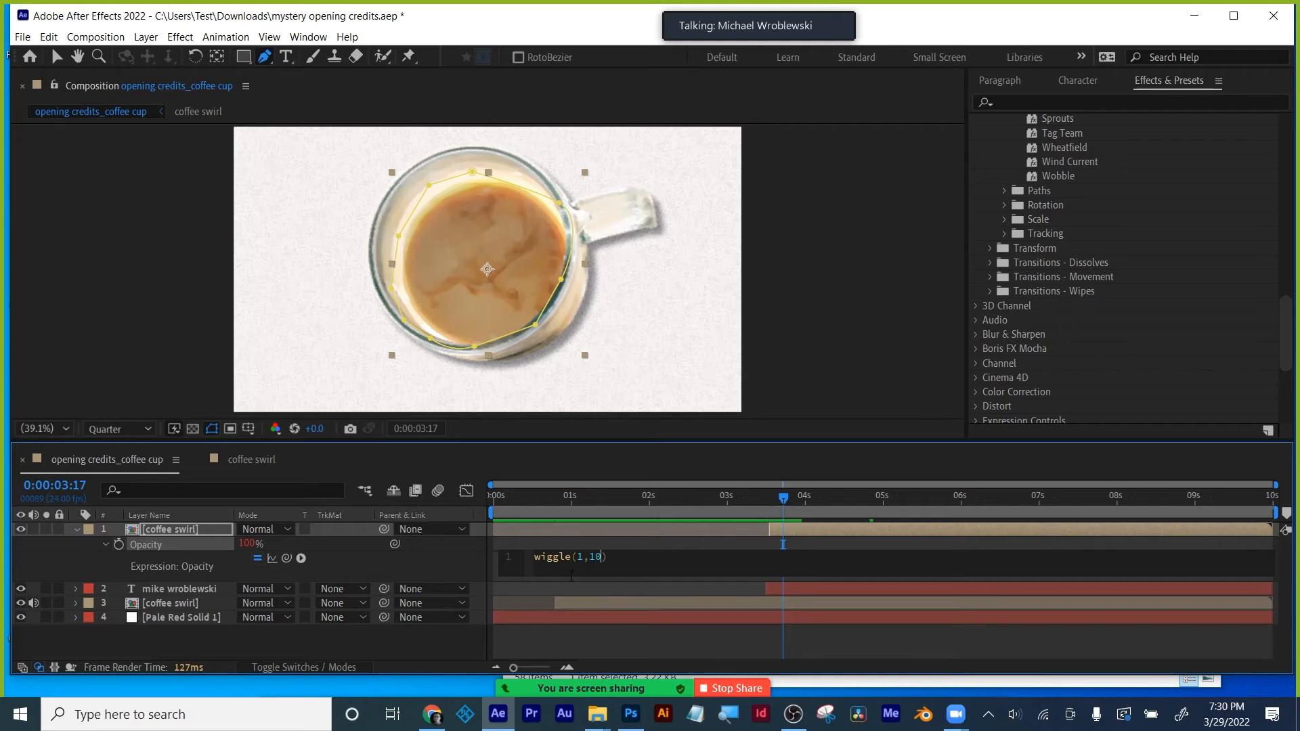
click(630, 530)
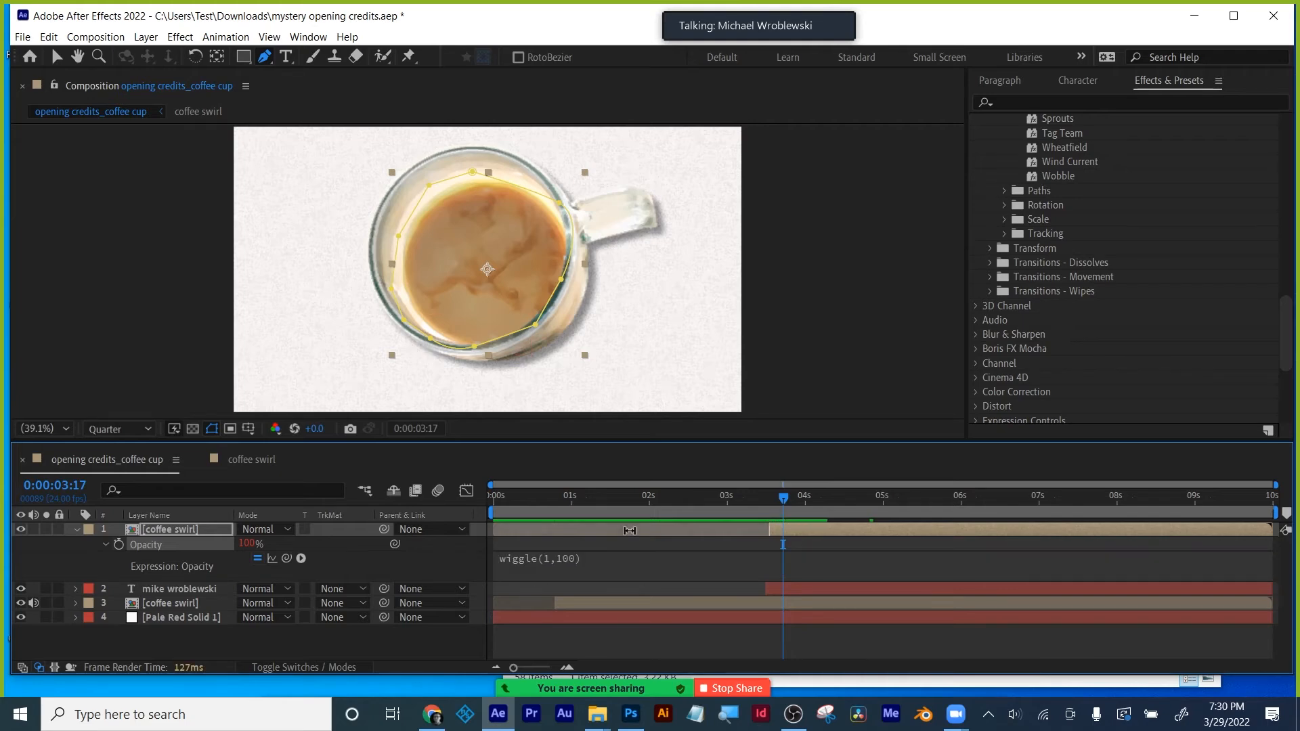
click(777, 497)
key(space)
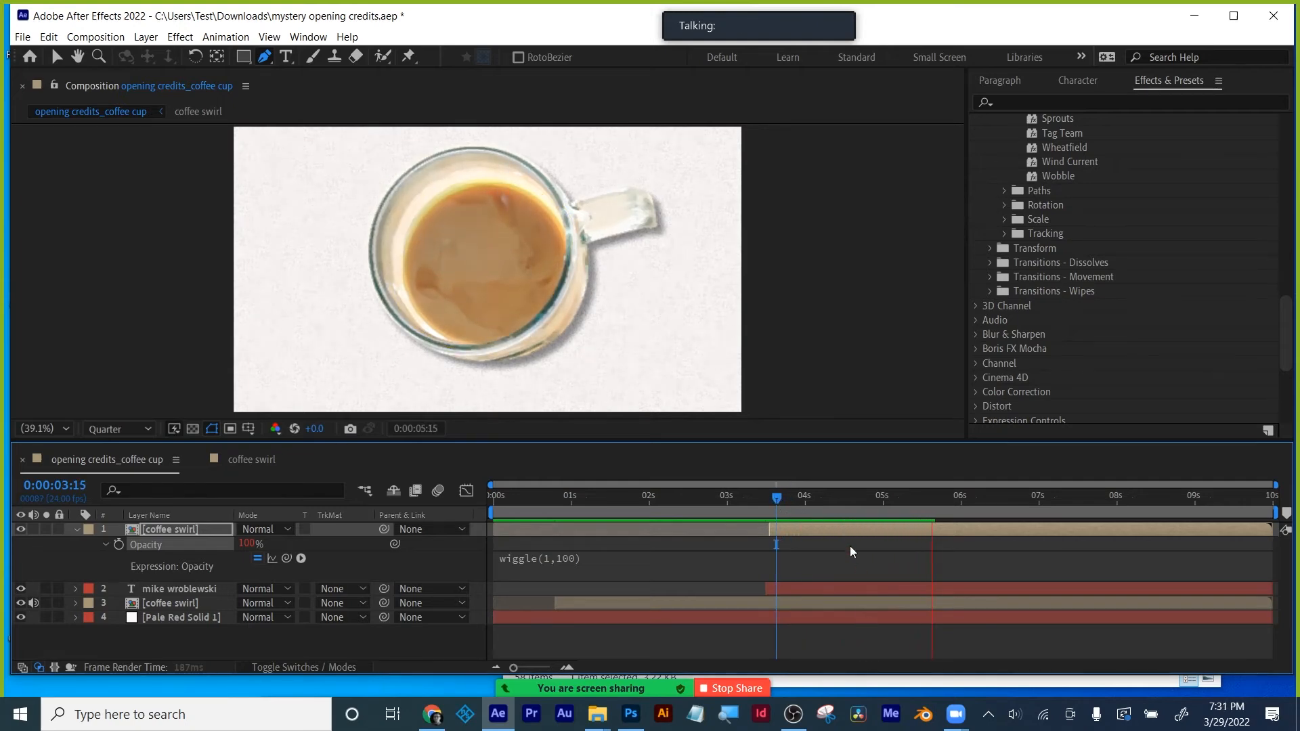
drag(791, 498, 855, 495)
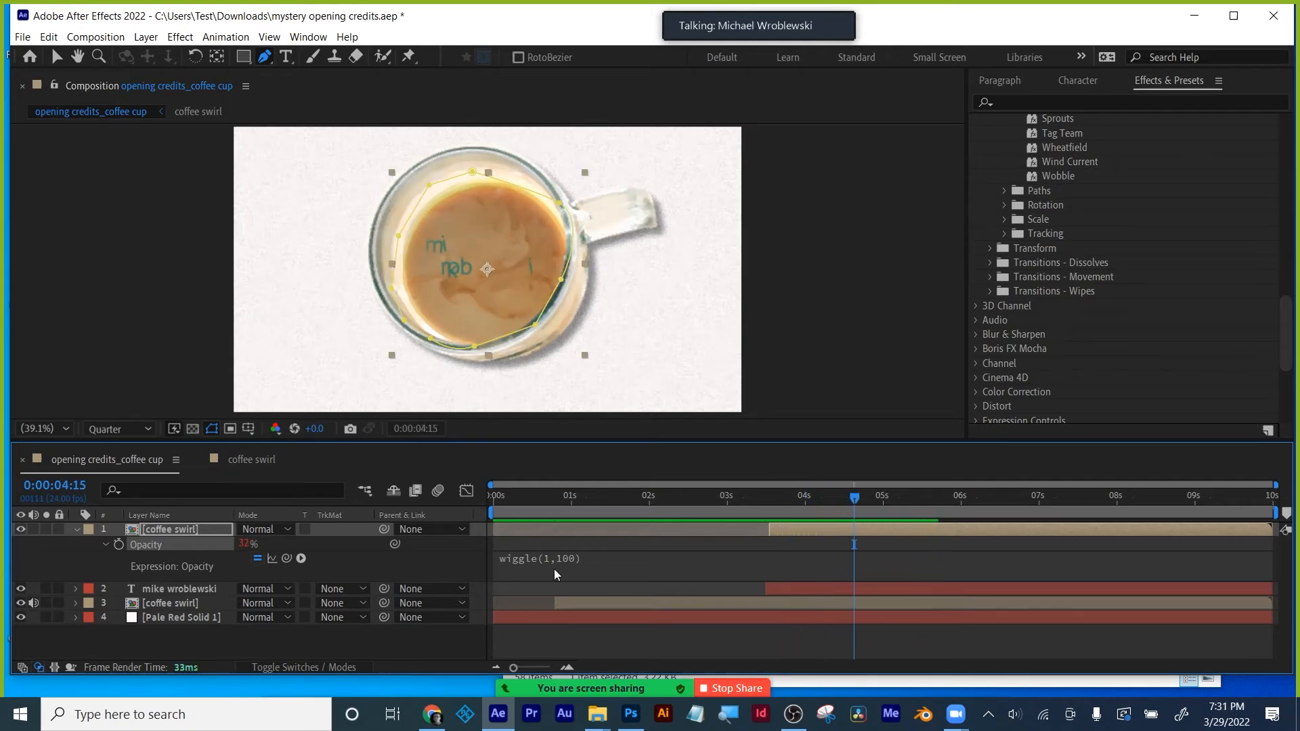
- Raise the expression to wiggle(1,400) and preview the stronger flicker up to 4:22
click(568, 559)
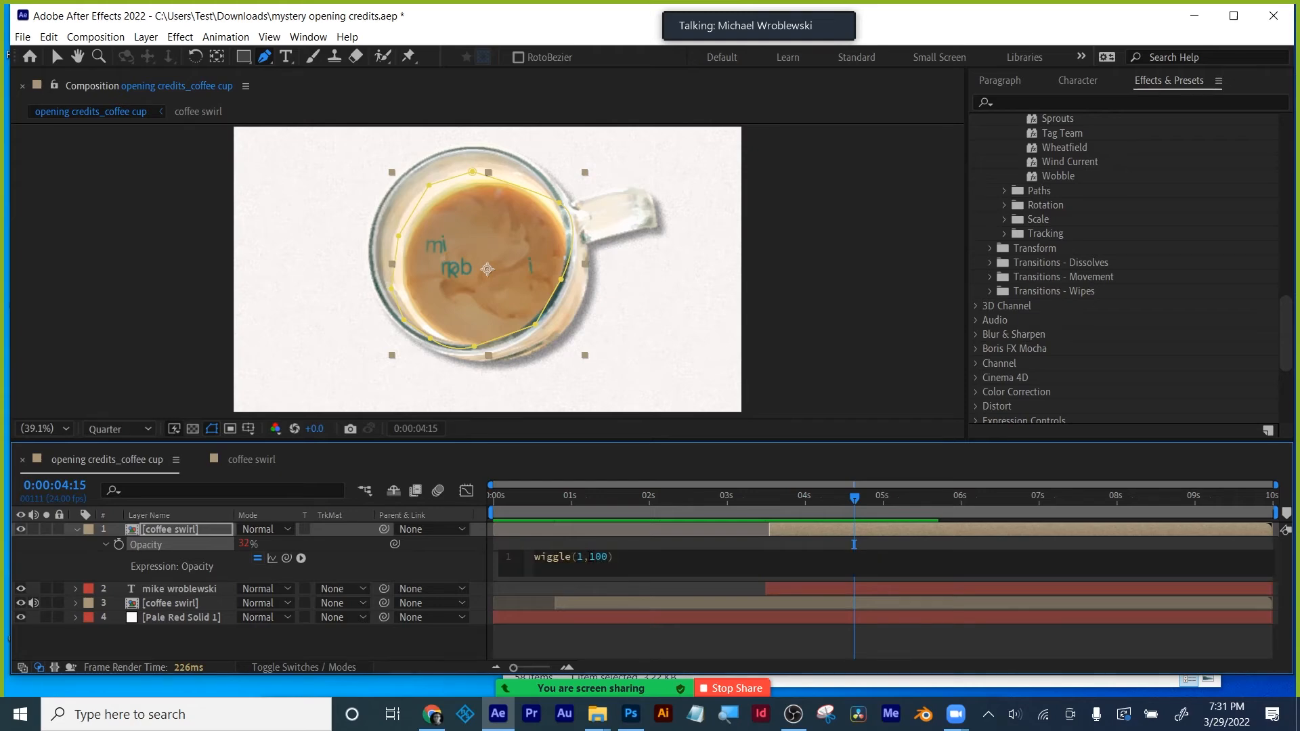
text(4)
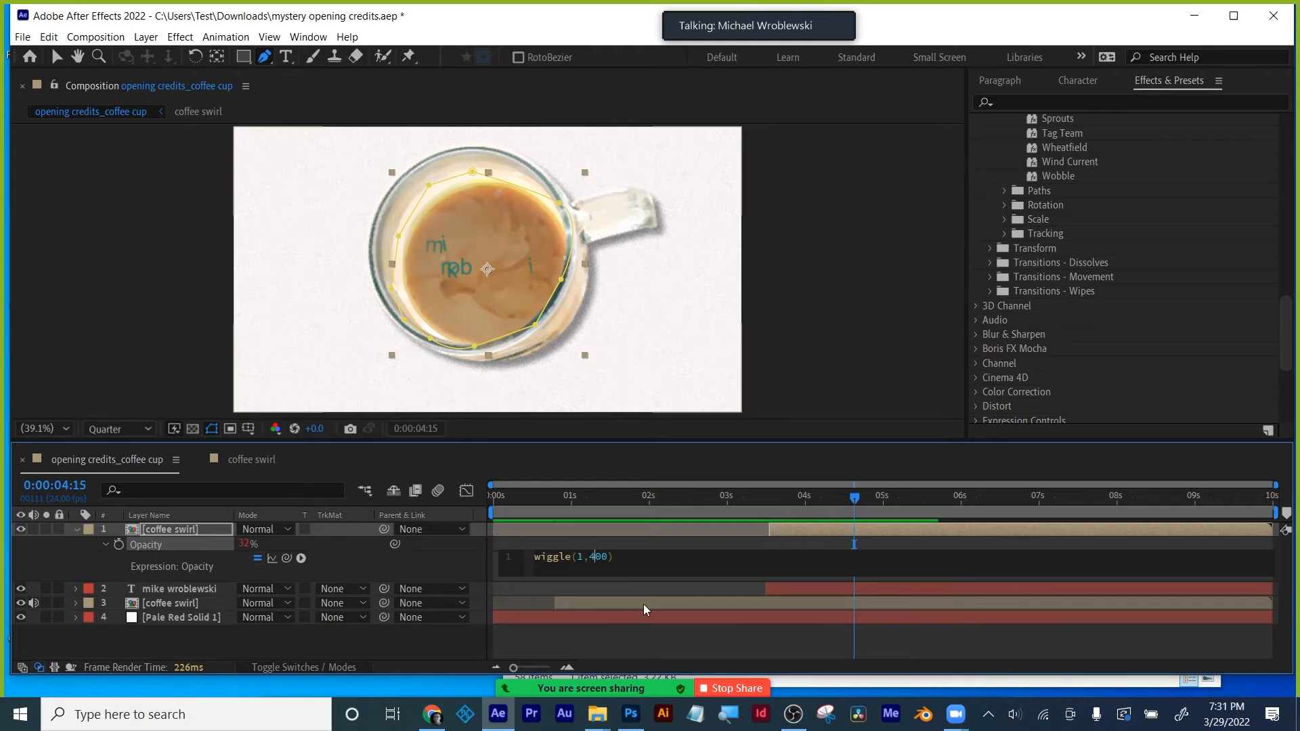
click(634, 638)
click(777, 501)
key(space)
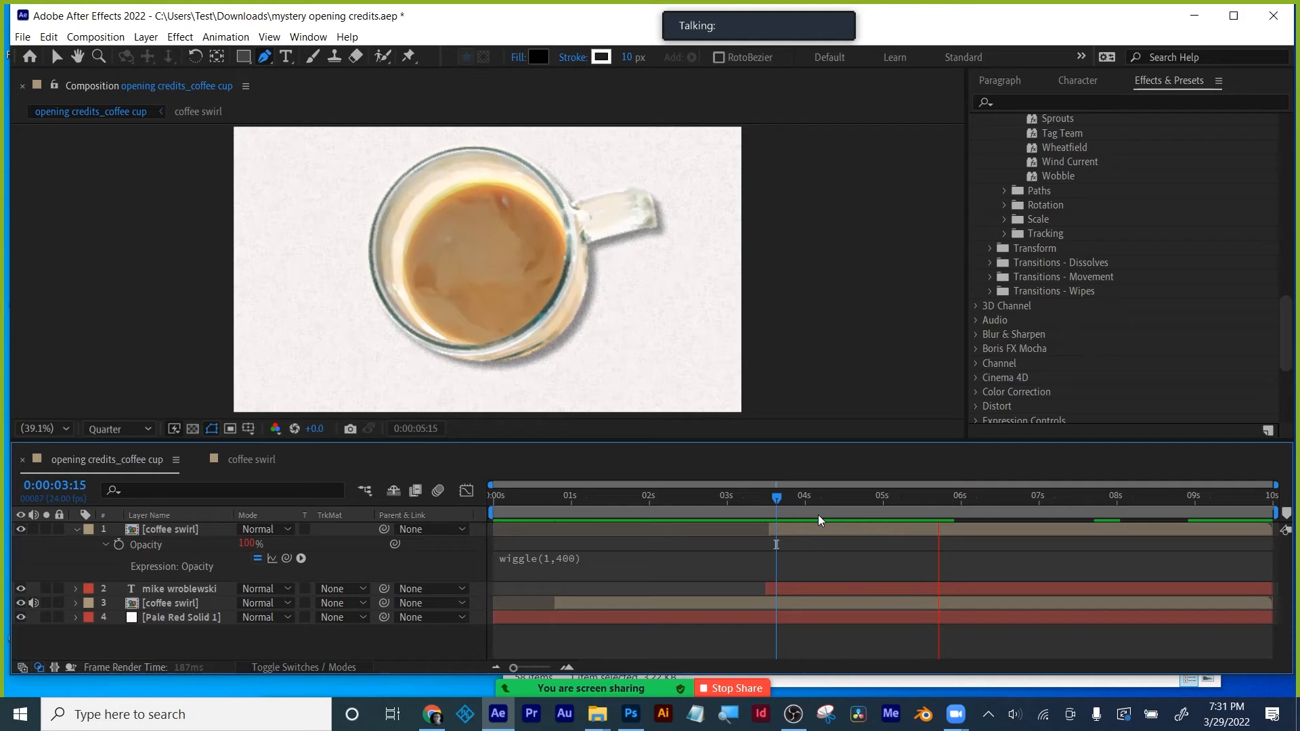
drag(816, 502, 866, 497)
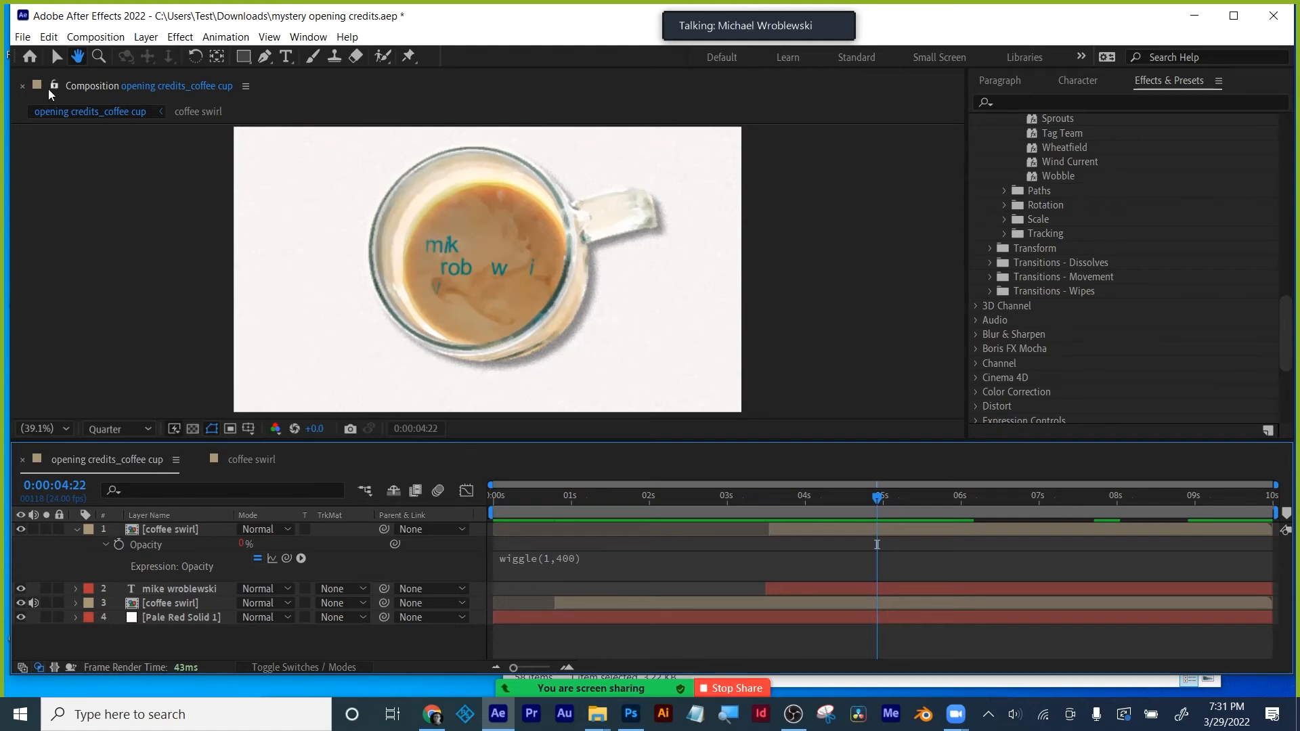
- Remove the wiggle expression from the swirl layer's Opacity
key(v)
alt+click(119, 544)
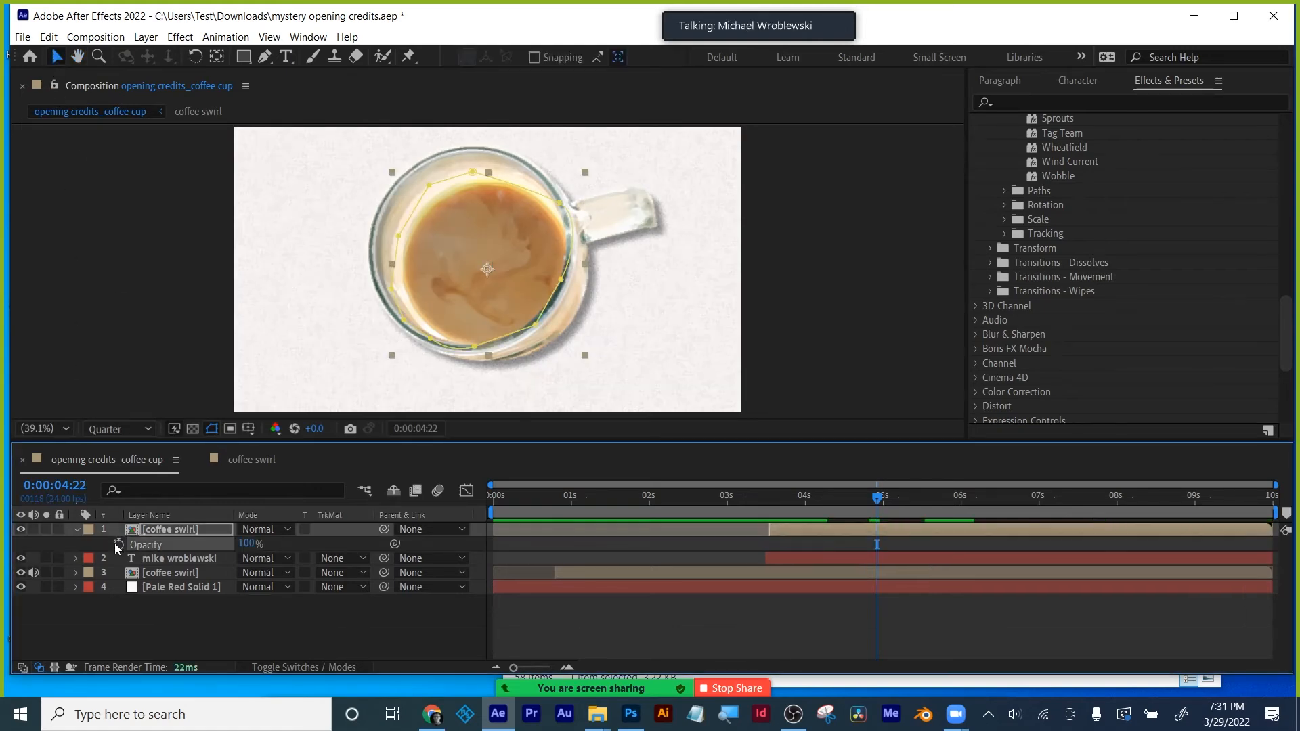
key(ctrl+z)
- Try a Luma track matte on the name text, reset it to None, and move the coffee swirl below the text
click(367, 542)
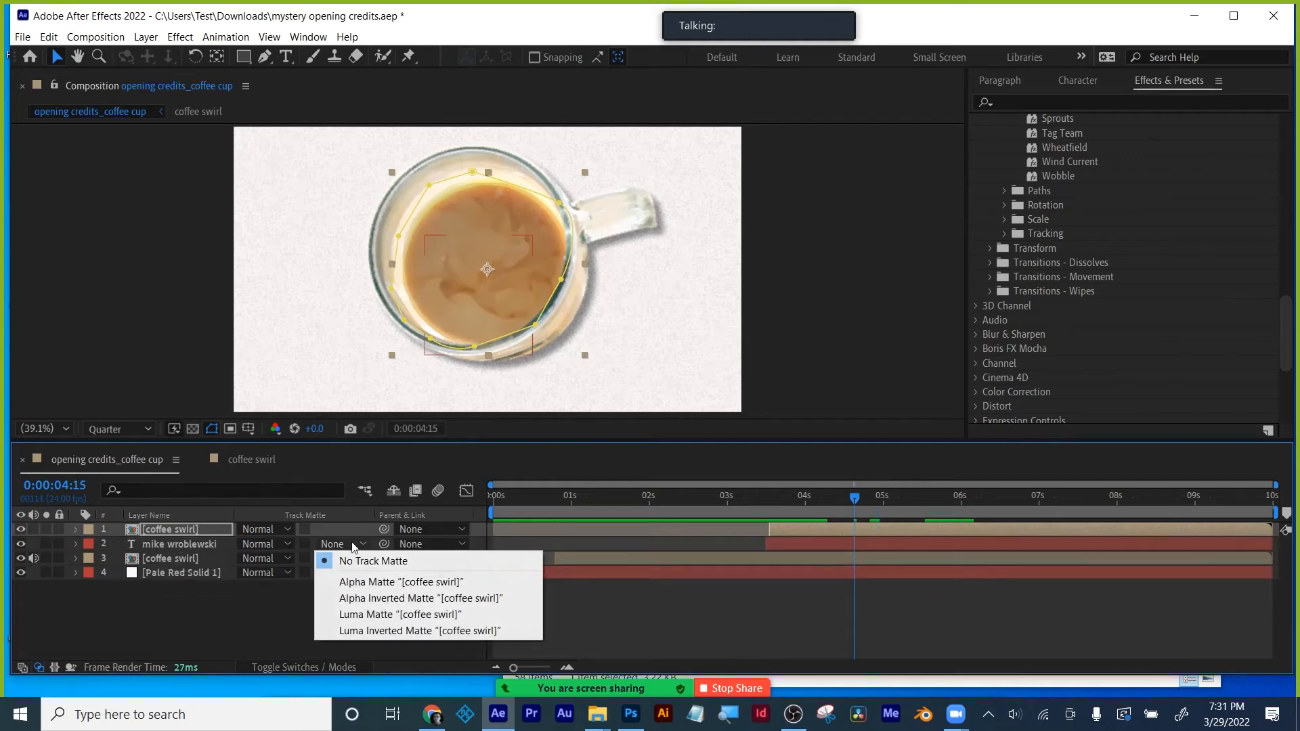
click(342, 616)
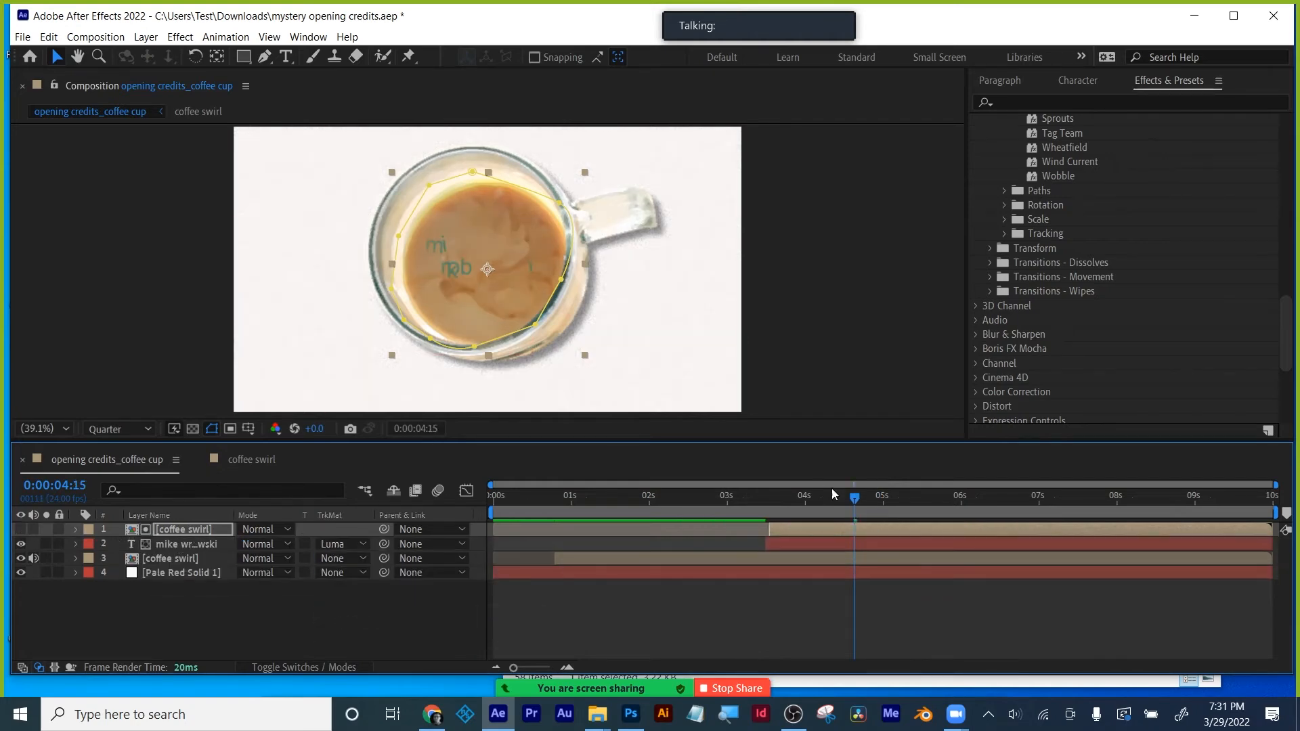
drag(841, 494, 929, 477)
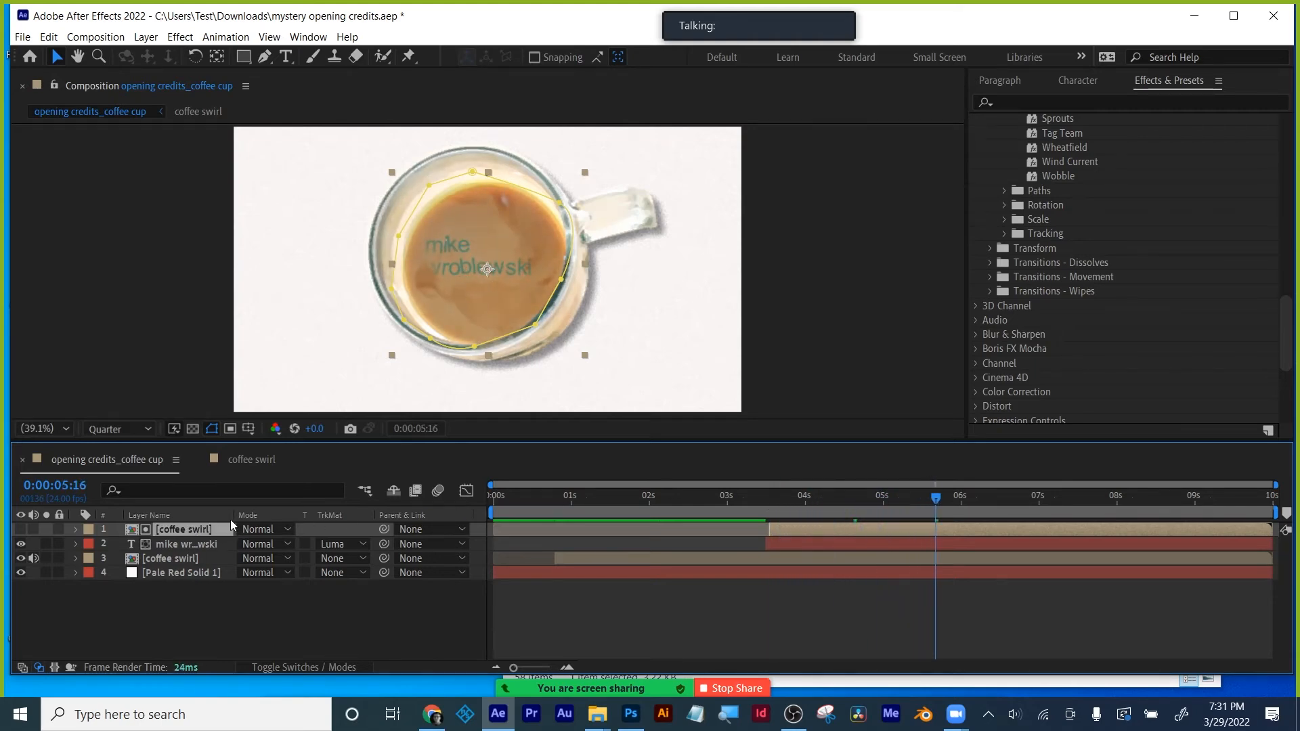
scroll(1097, 203, up, 10)
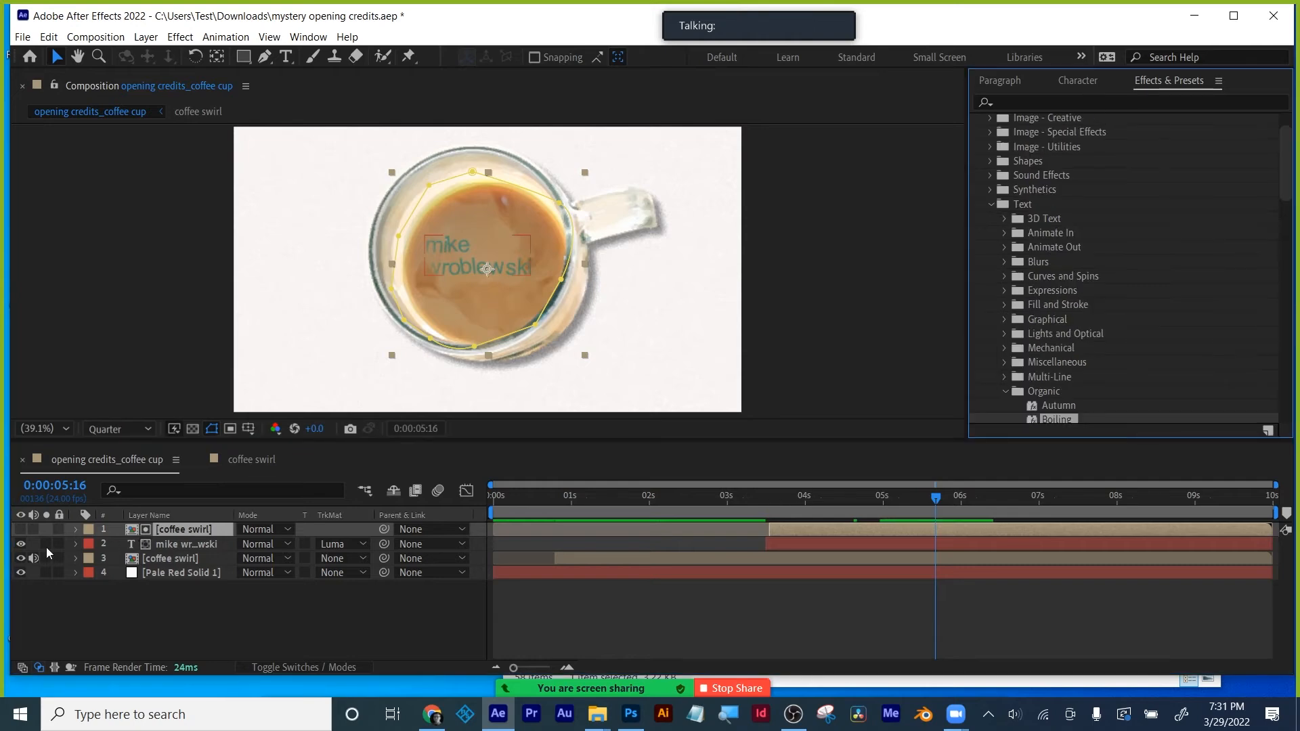
click(344, 546)
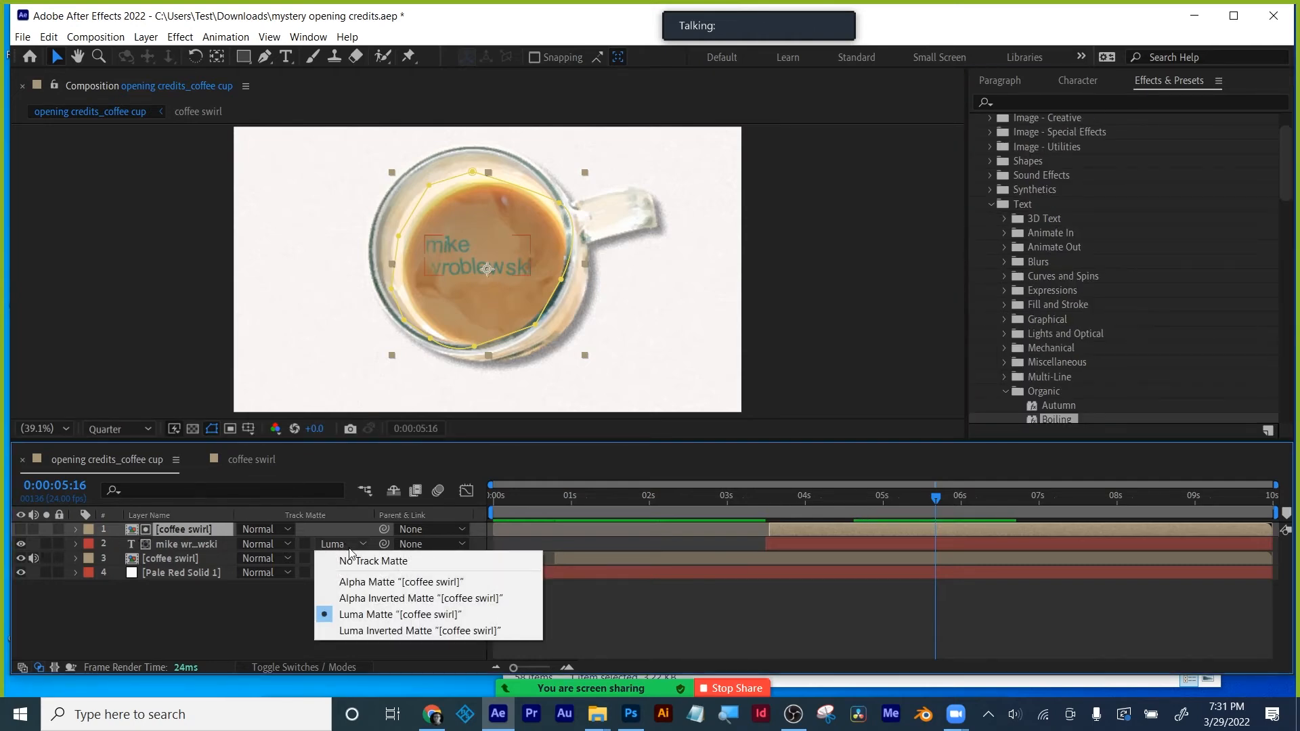
click(356, 558)
drag(165, 530, 167, 540)
click(168, 528)
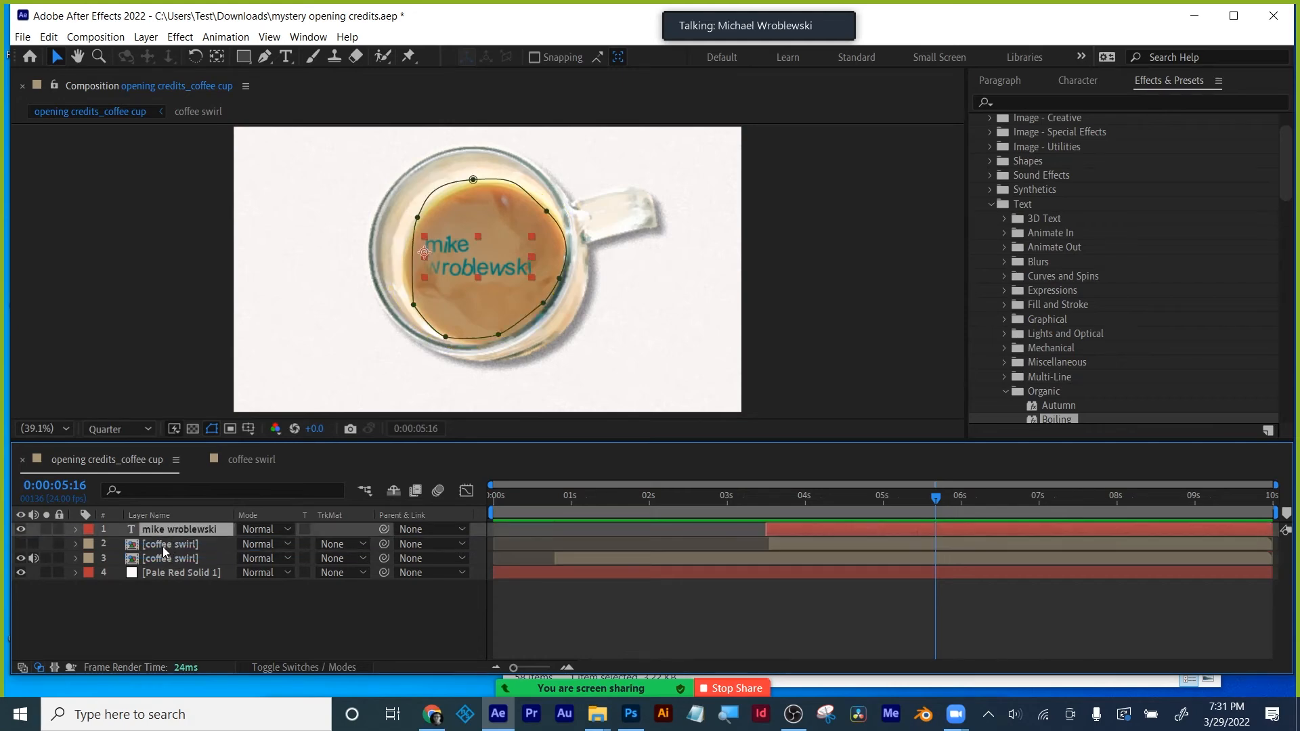
- Try Luma then Luma Inverted track mattes on the coffee swirl, with swirl and name layers visible
click(166, 542)
click(340, 545)
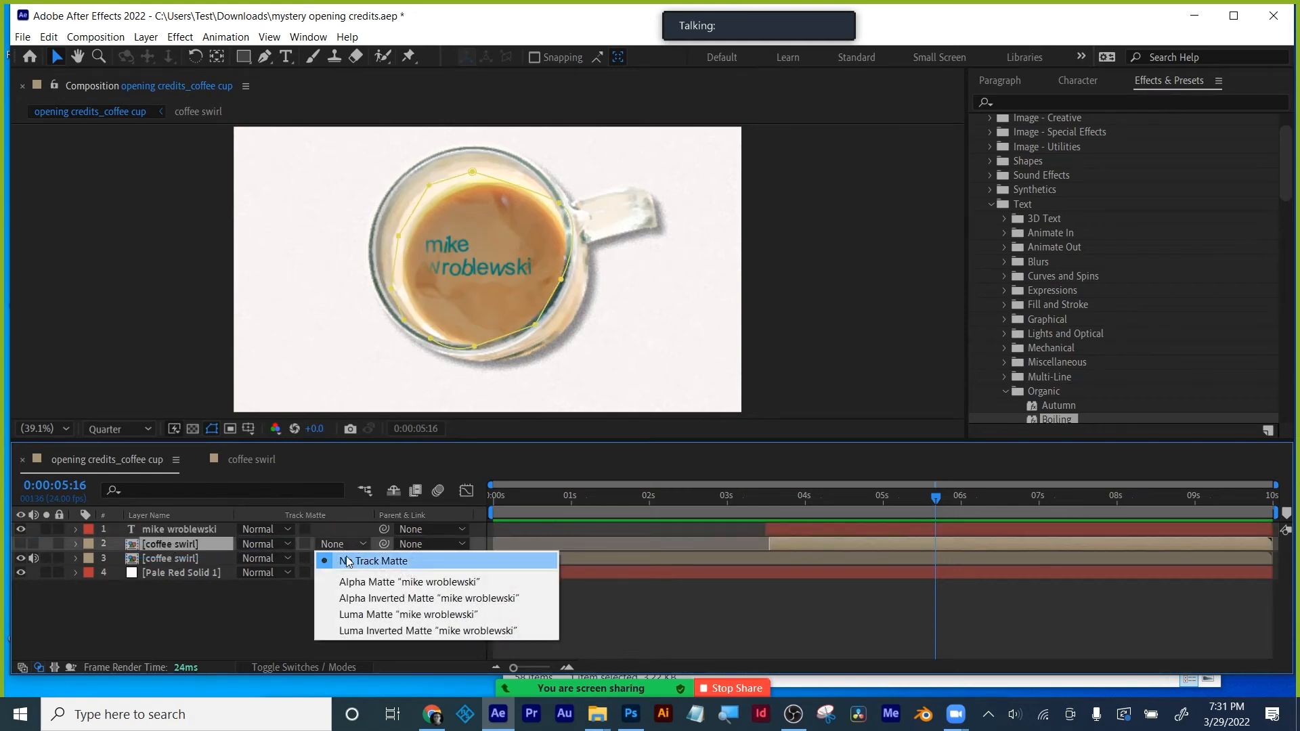
click(357, 614)
drag(935, 499, 910, 499)
click(333, 547)
click(406, 628)
click(20, 544)
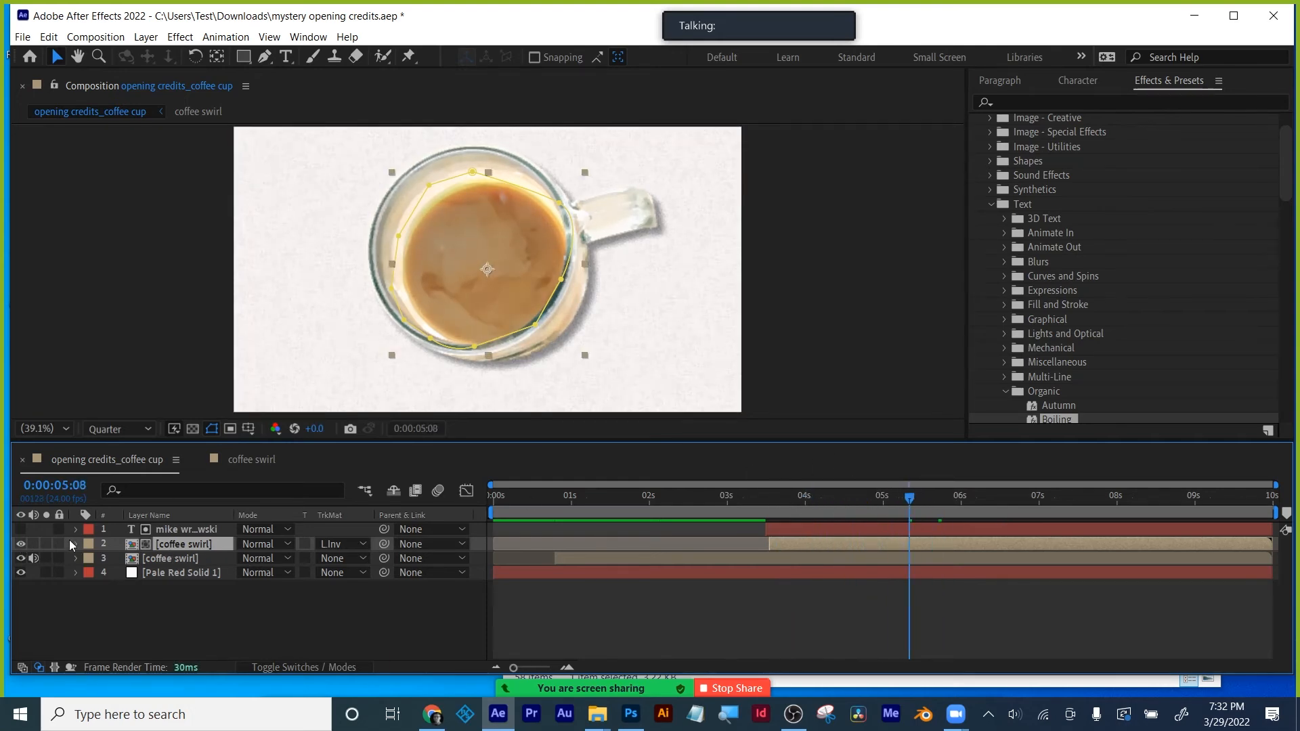
click(20, 529)
- Clear the swirl's track matte, reapply a Luma matte, and toggle it with undo and redo
click(339, 543)
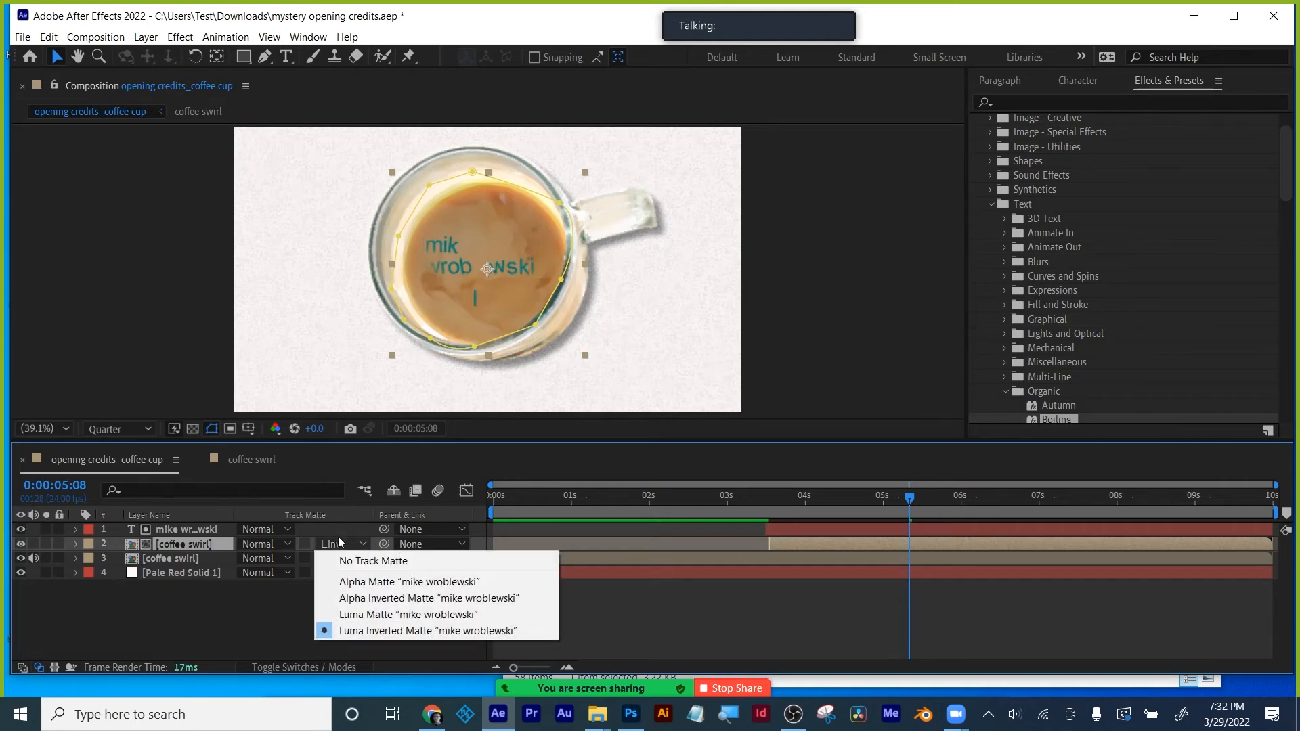
click(340, 558)
click(331, 548)
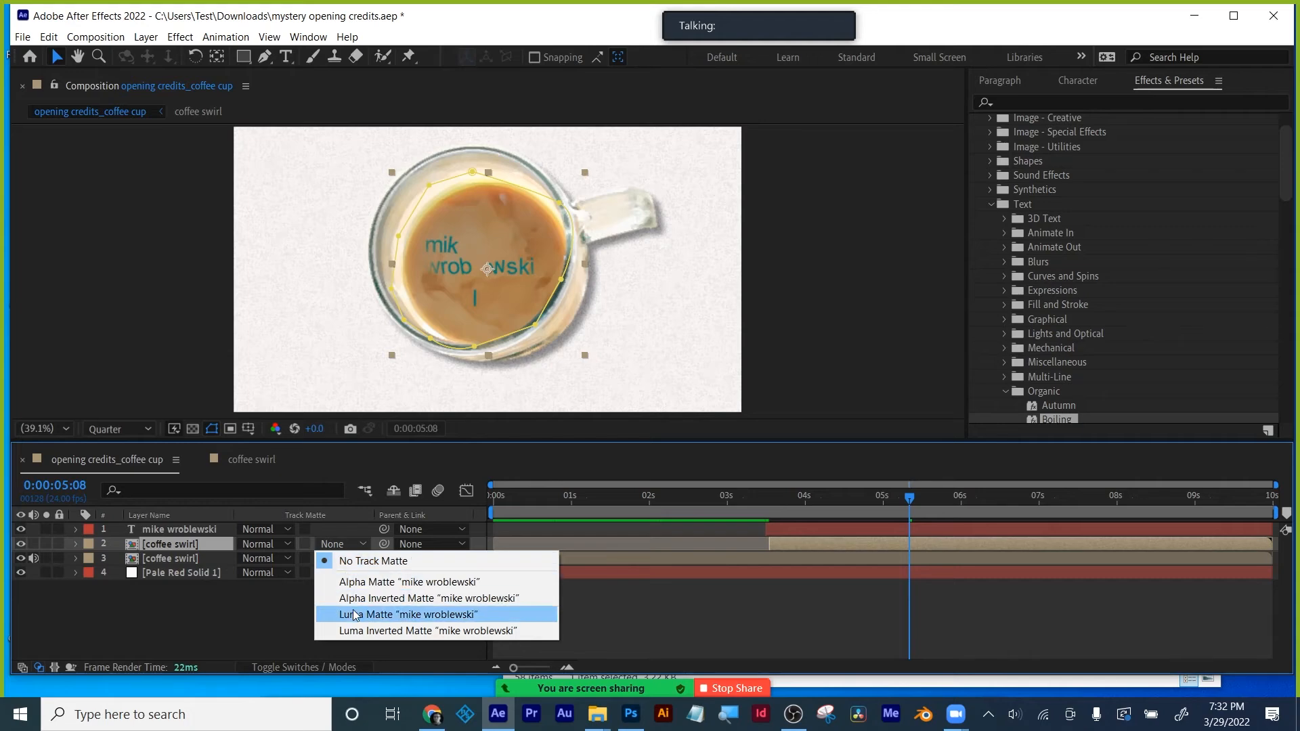
click(380, 614)
drag(858, 505, 900, 498)
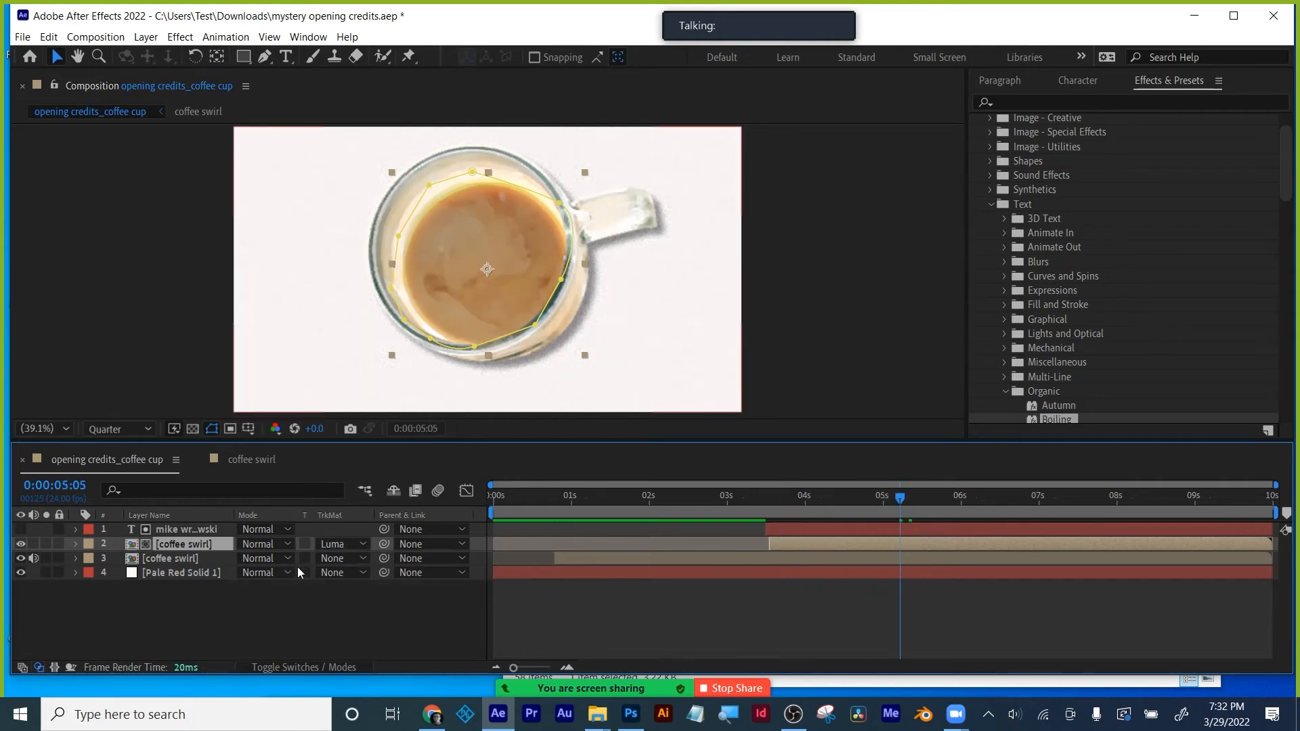
key(ctrl+z)
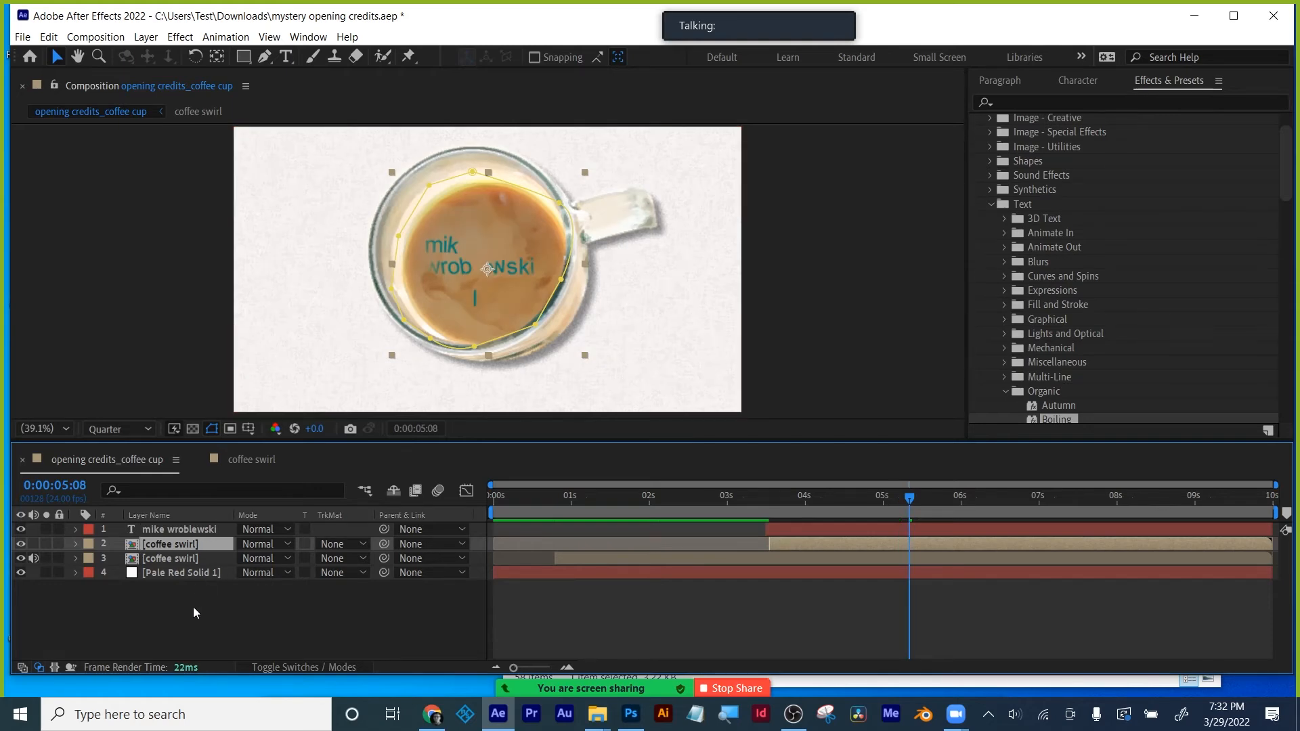
key(ctrl+shift+z)
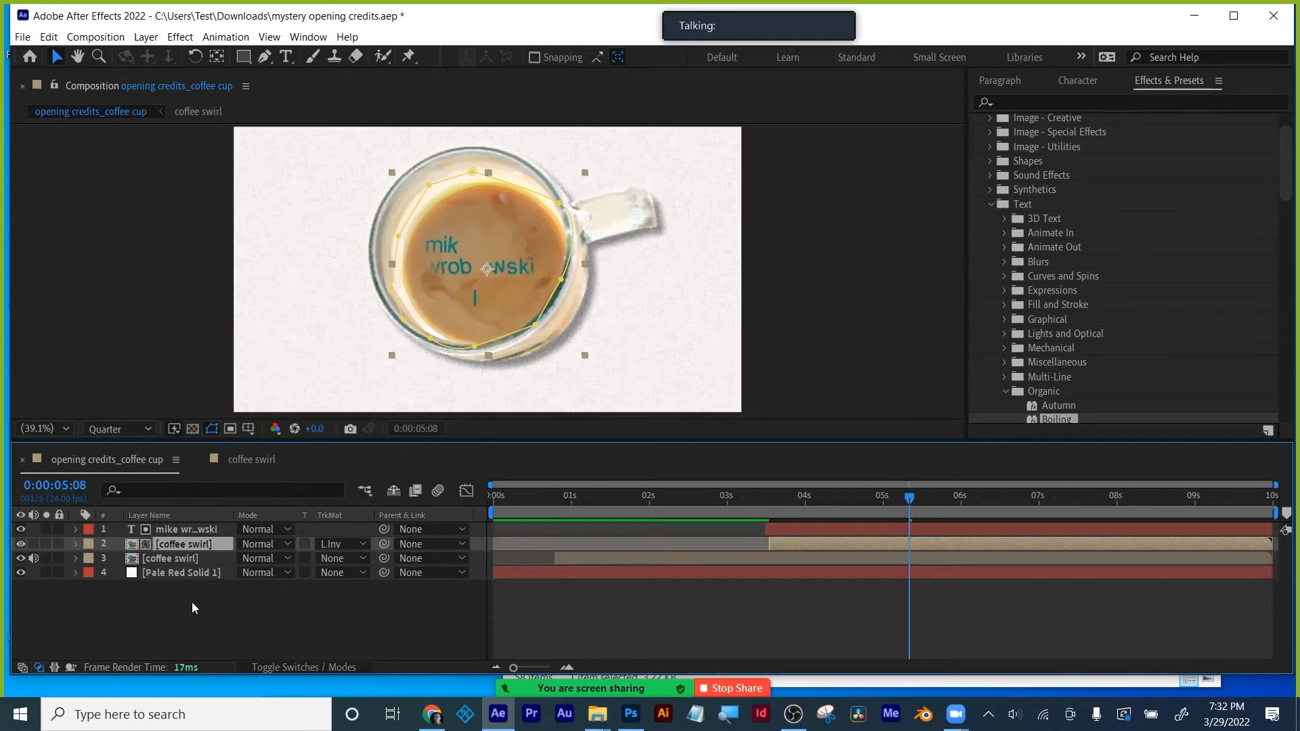
click(191, 605)
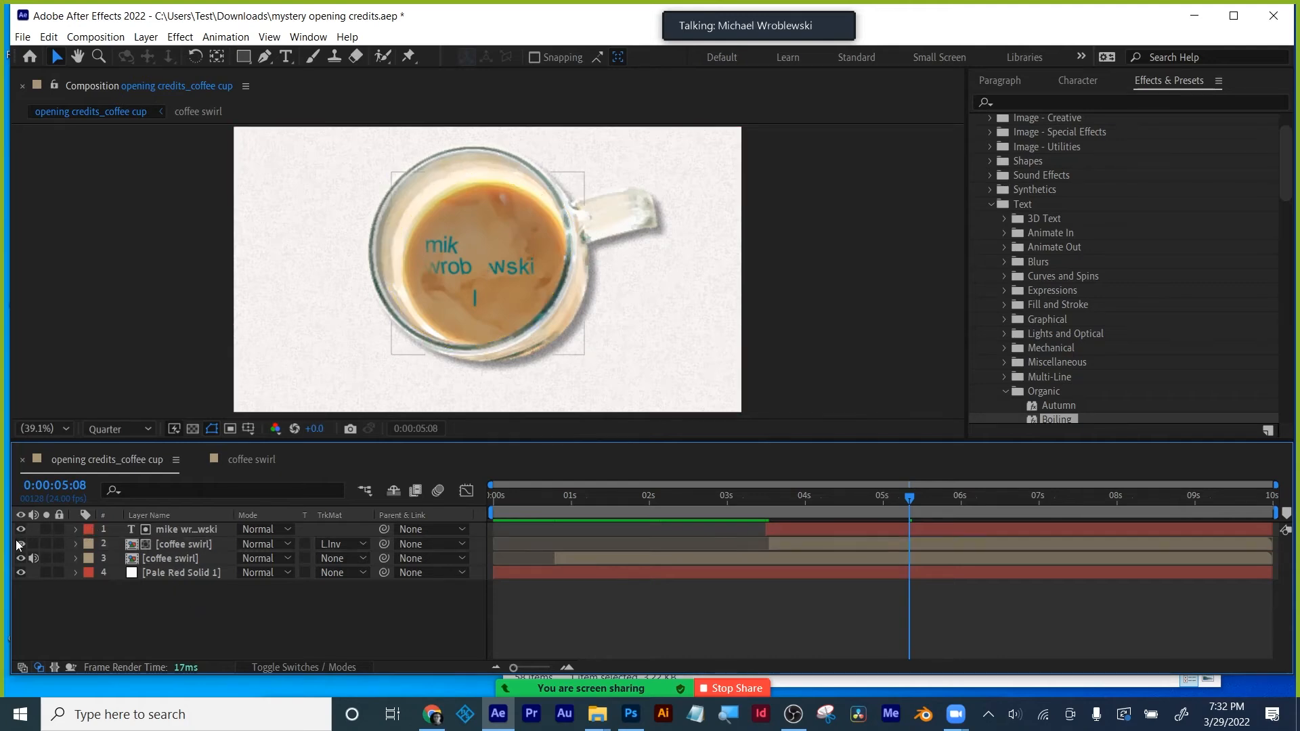
- Matte the swirl by the name's Alpha and hide the lower swirl and background solid
click(329, 541)
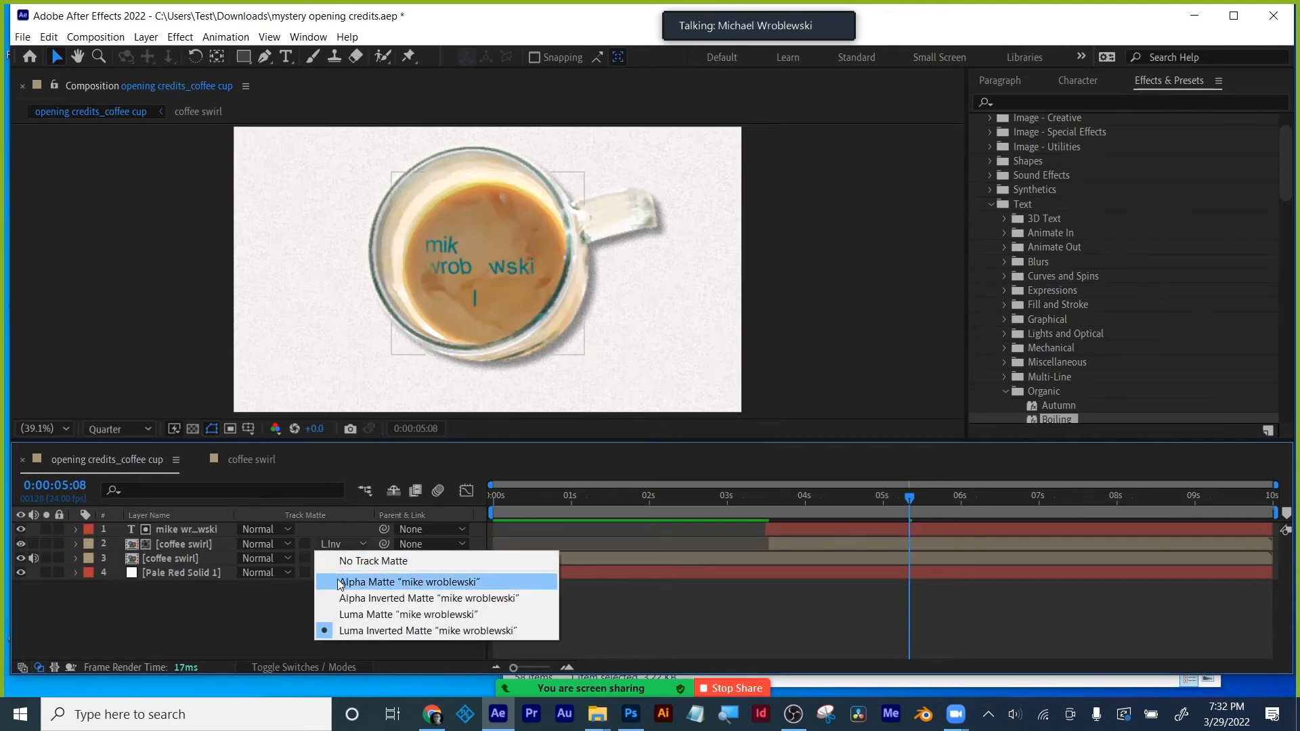
click(402, 576)
drag(20, 558, 21, 572)
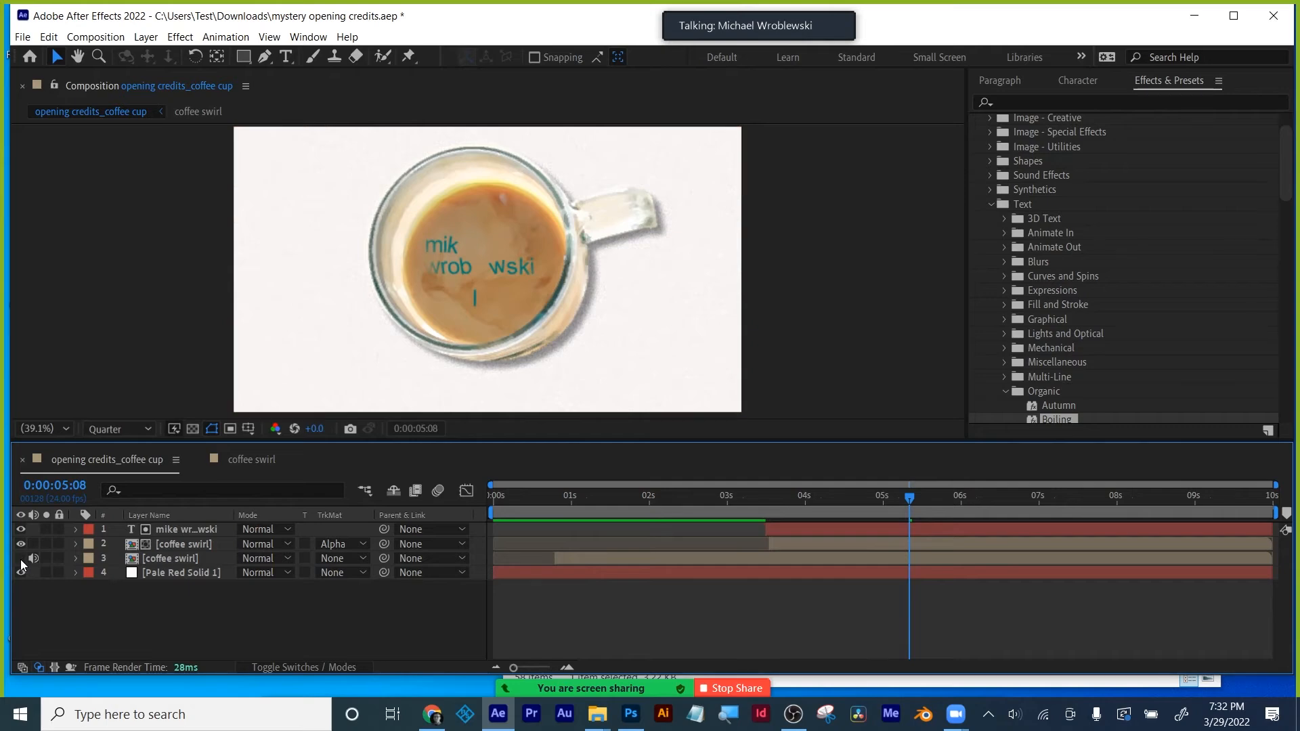
mouse_move(904, 498)
mouse_down()
mouse_move(784, 504)
mouse_move(922, 503)
mouse_up()
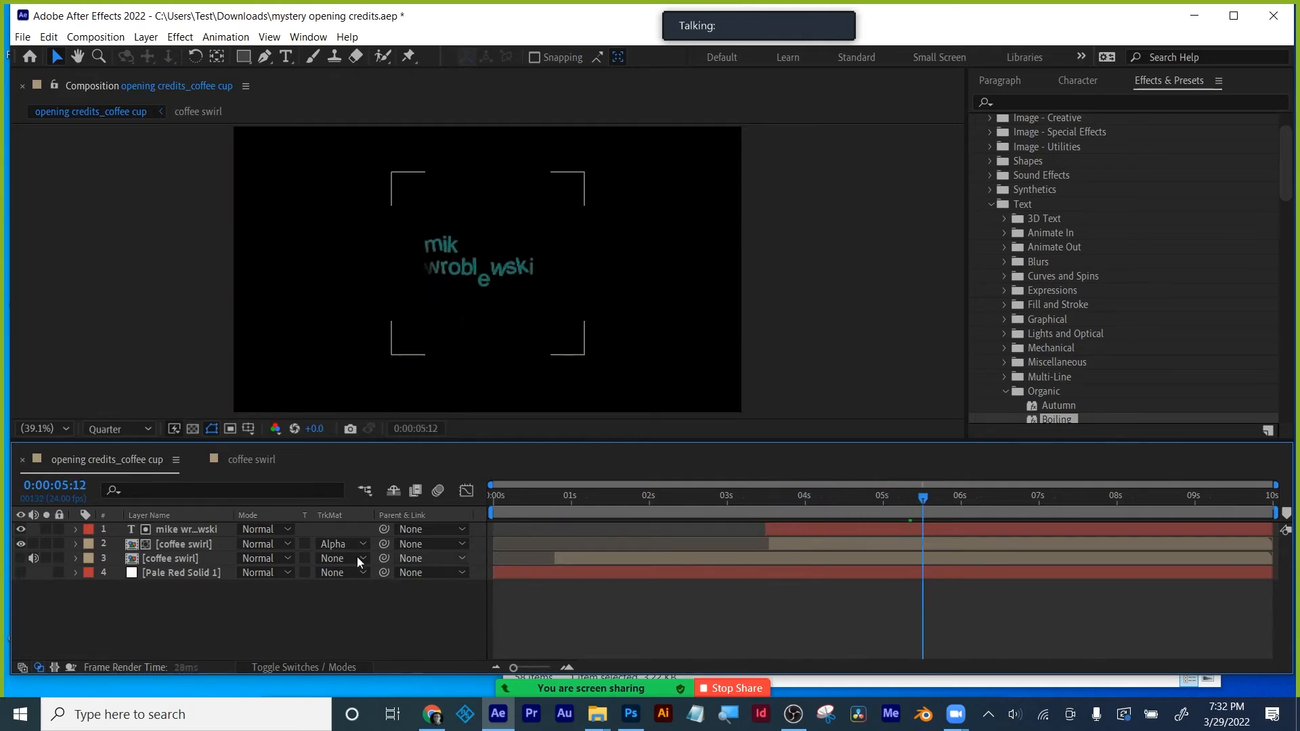
- Reapply a Luma matte to the masked coffee swirl, then set its track matte back to None
click(180, 529)
click(188, 545)
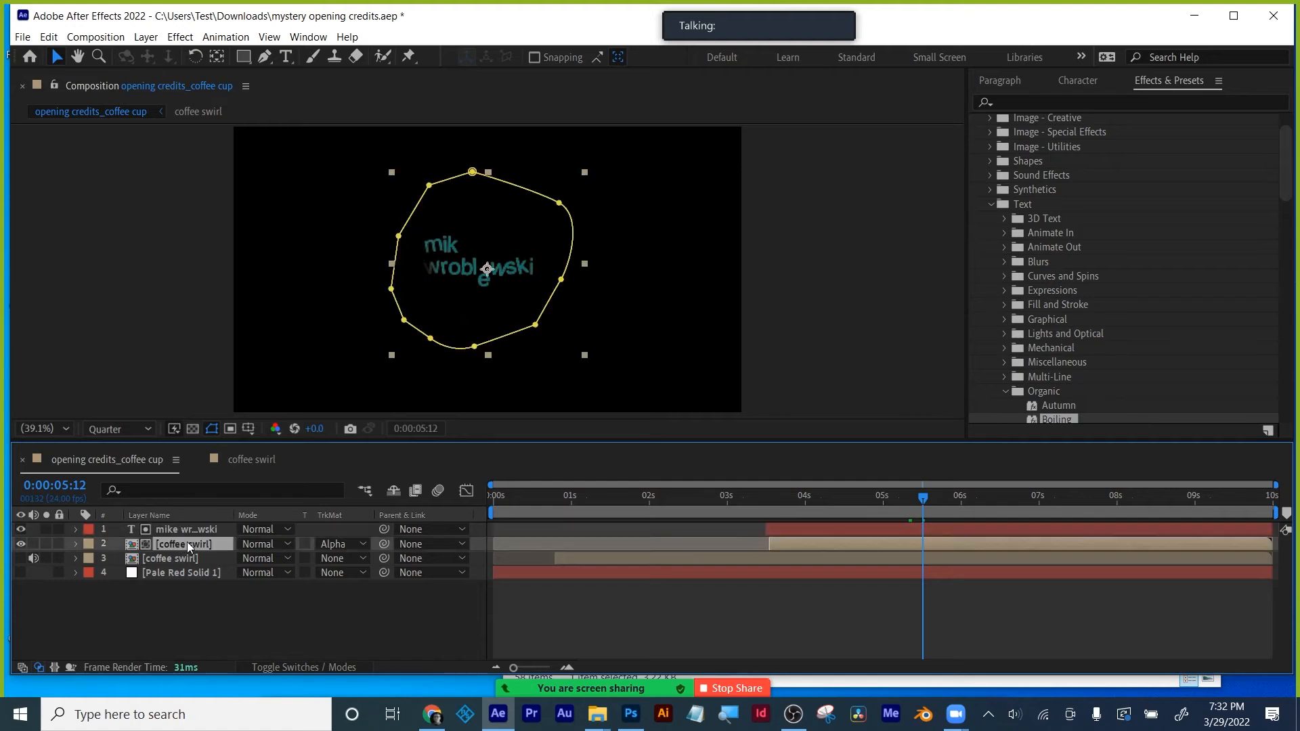
click(340, 544)
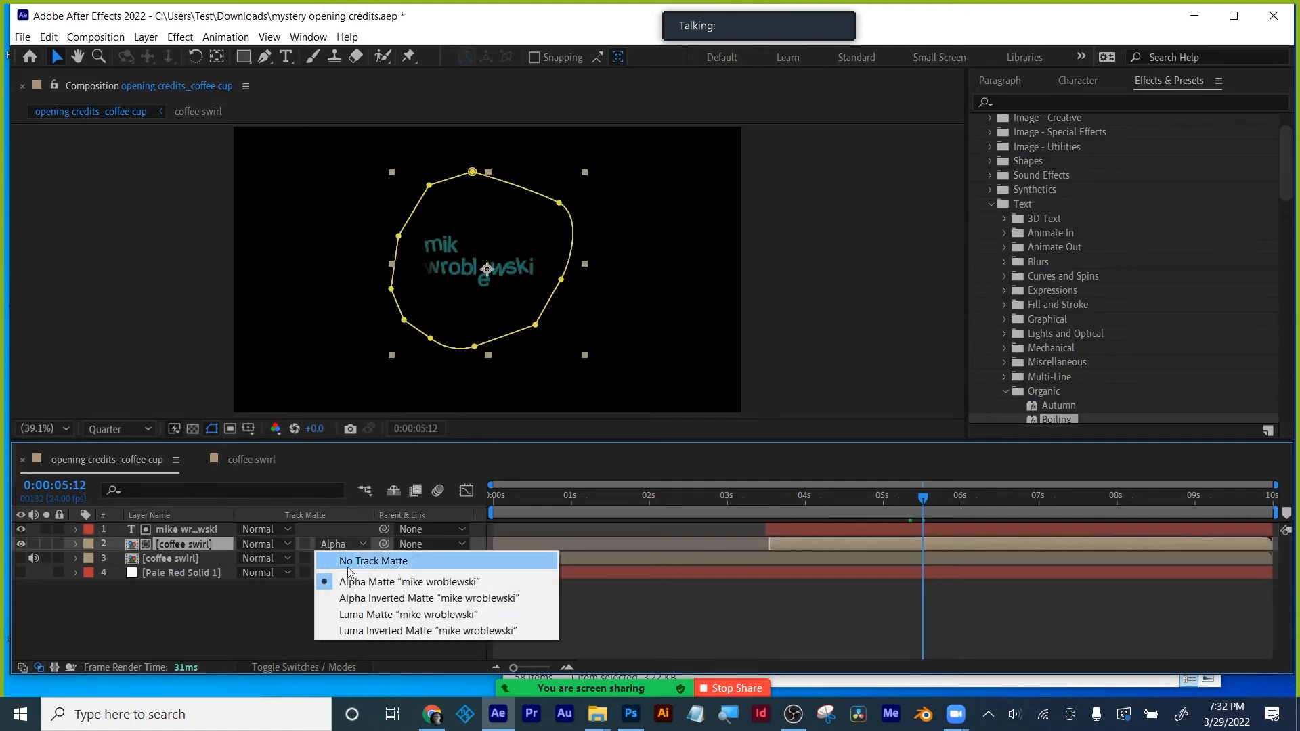
click(359, 608)
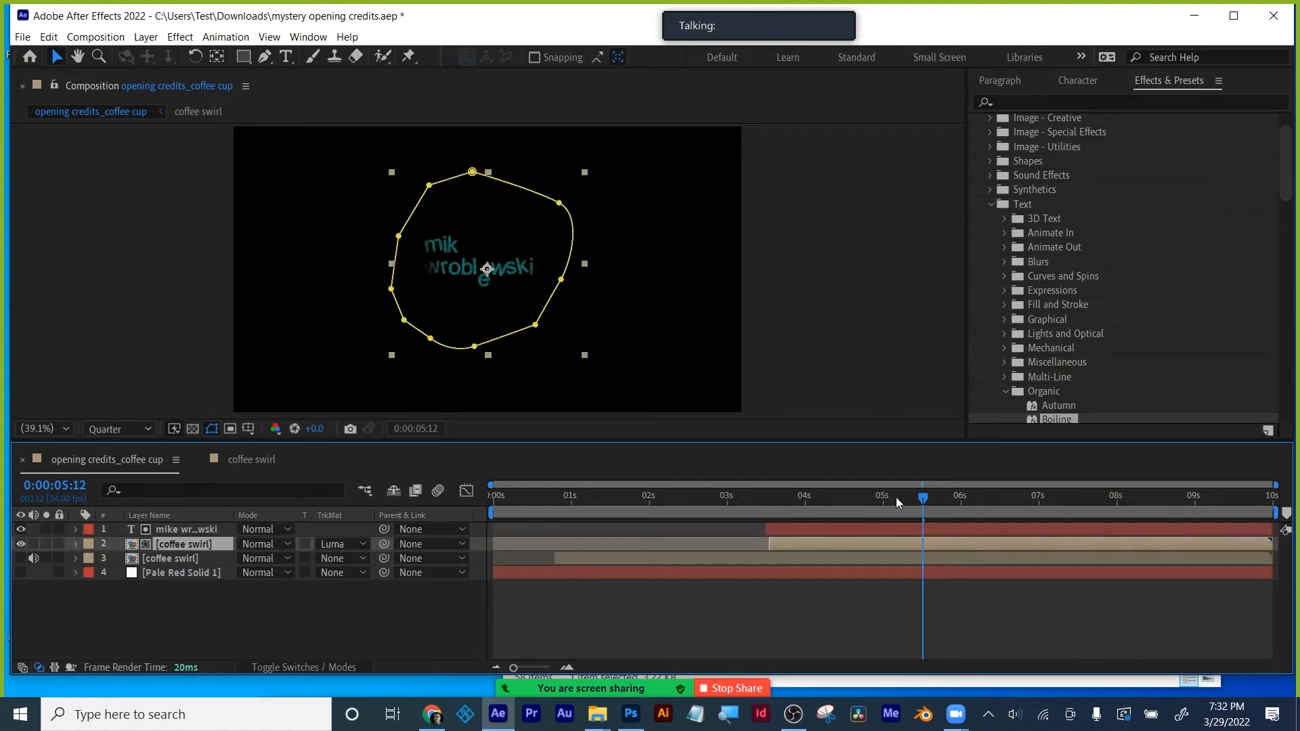
drag(895, 497, 925, 500)
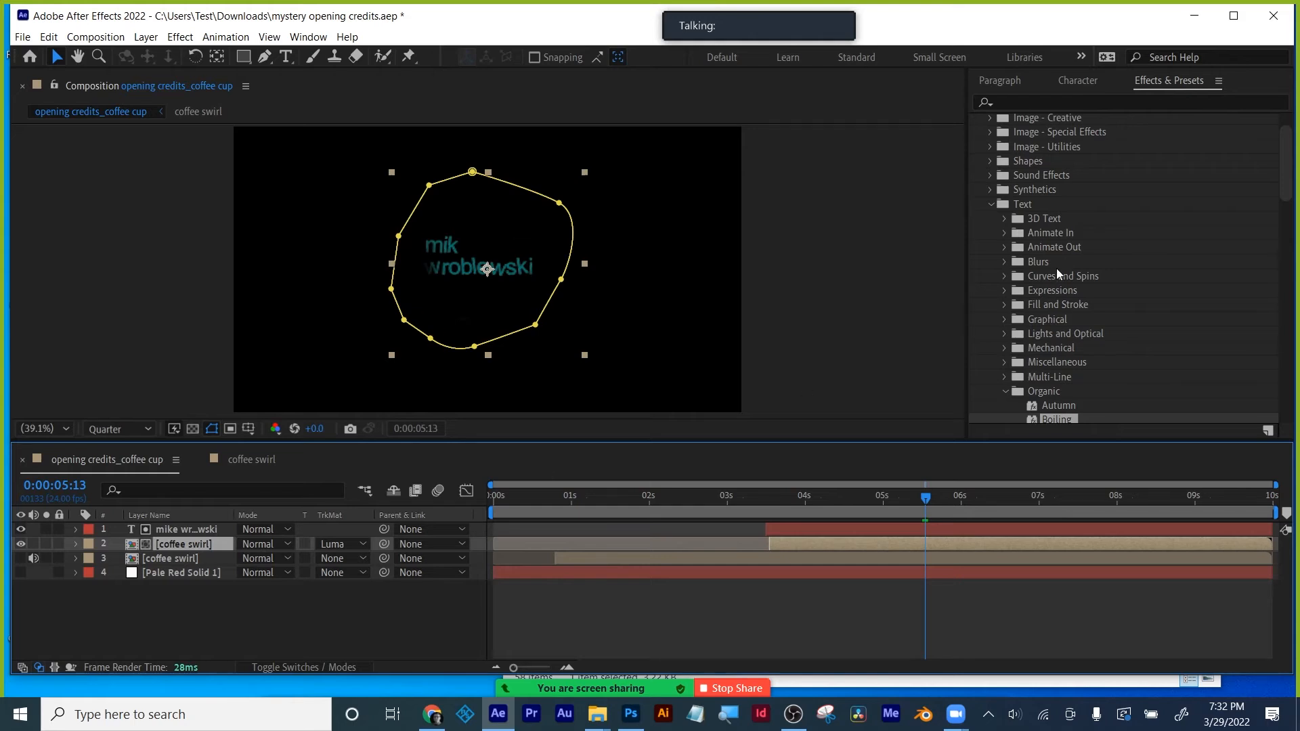
scroll(1151, 256, up, 3)
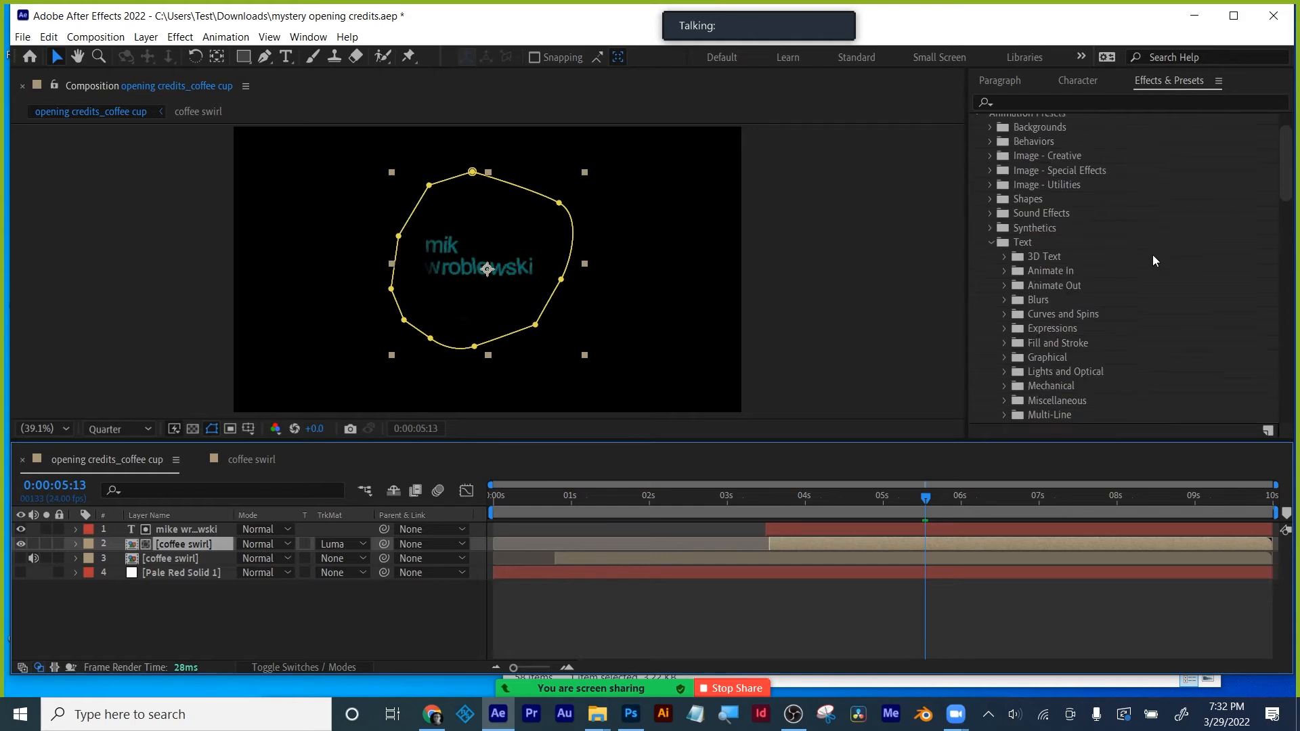
click(1055, 103)
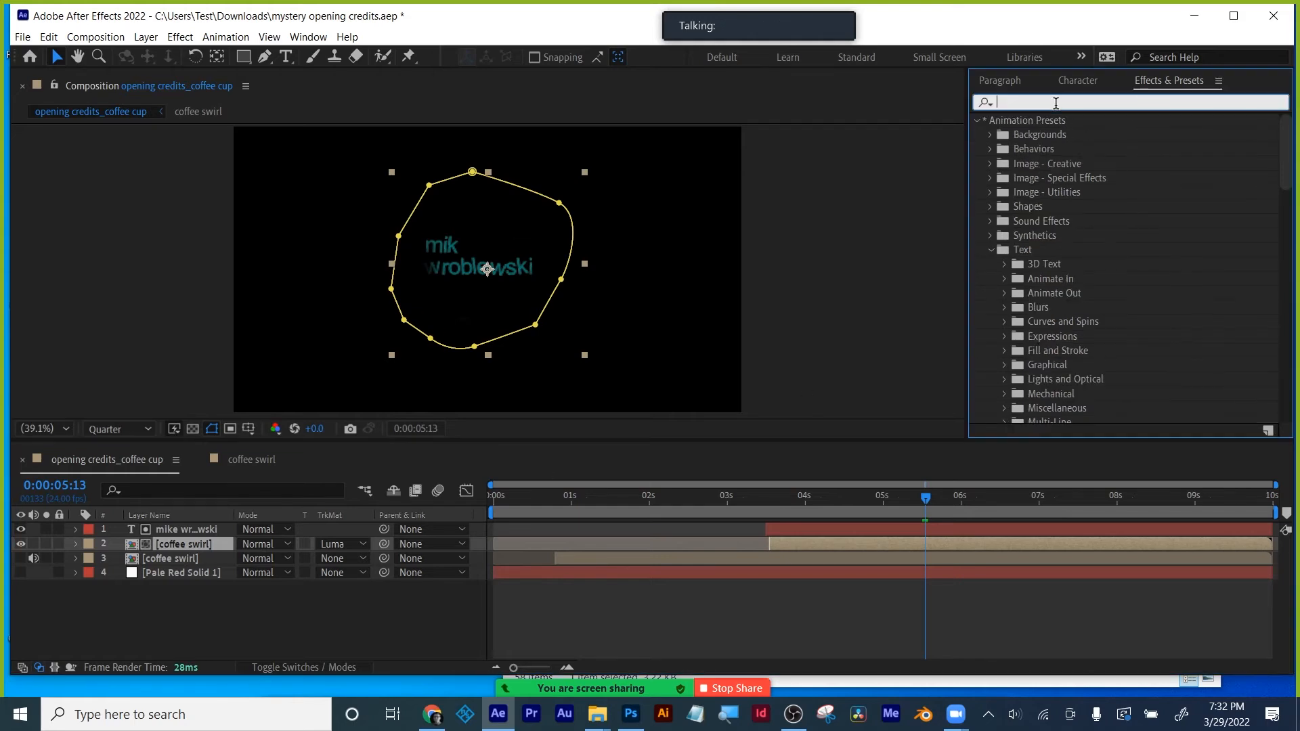
click(162, 530)
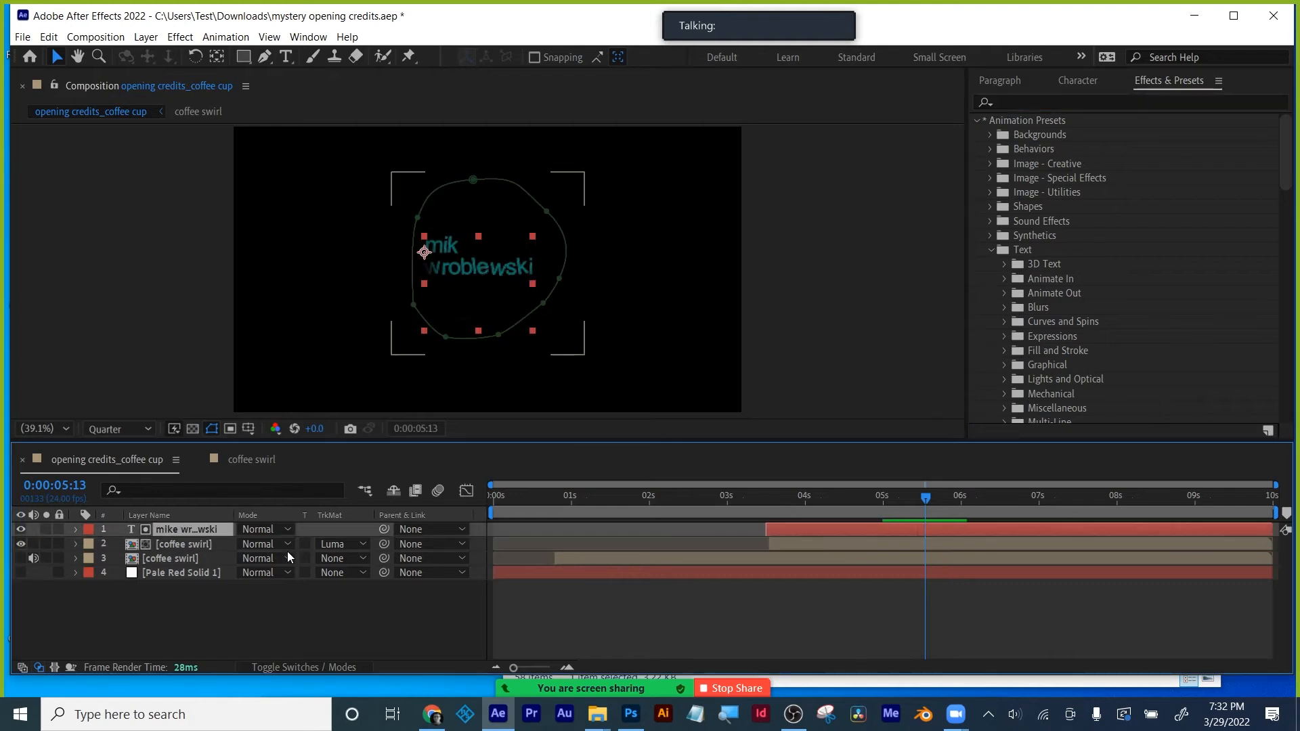
click(339, 544)
click(340, 562)
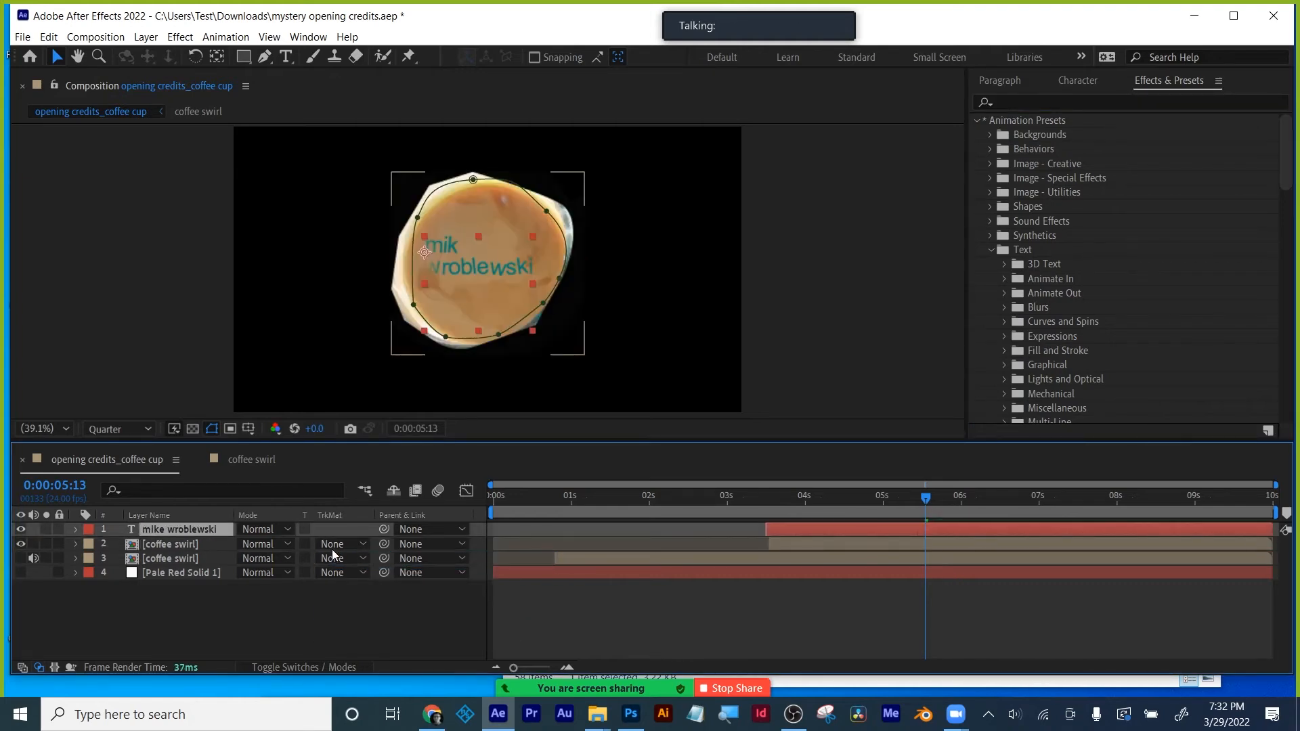
- Pre-compose the coffee swirl layer, moving all attributes into the new comp, and mute its audio
click(167, 544)
right_click(164, 544)
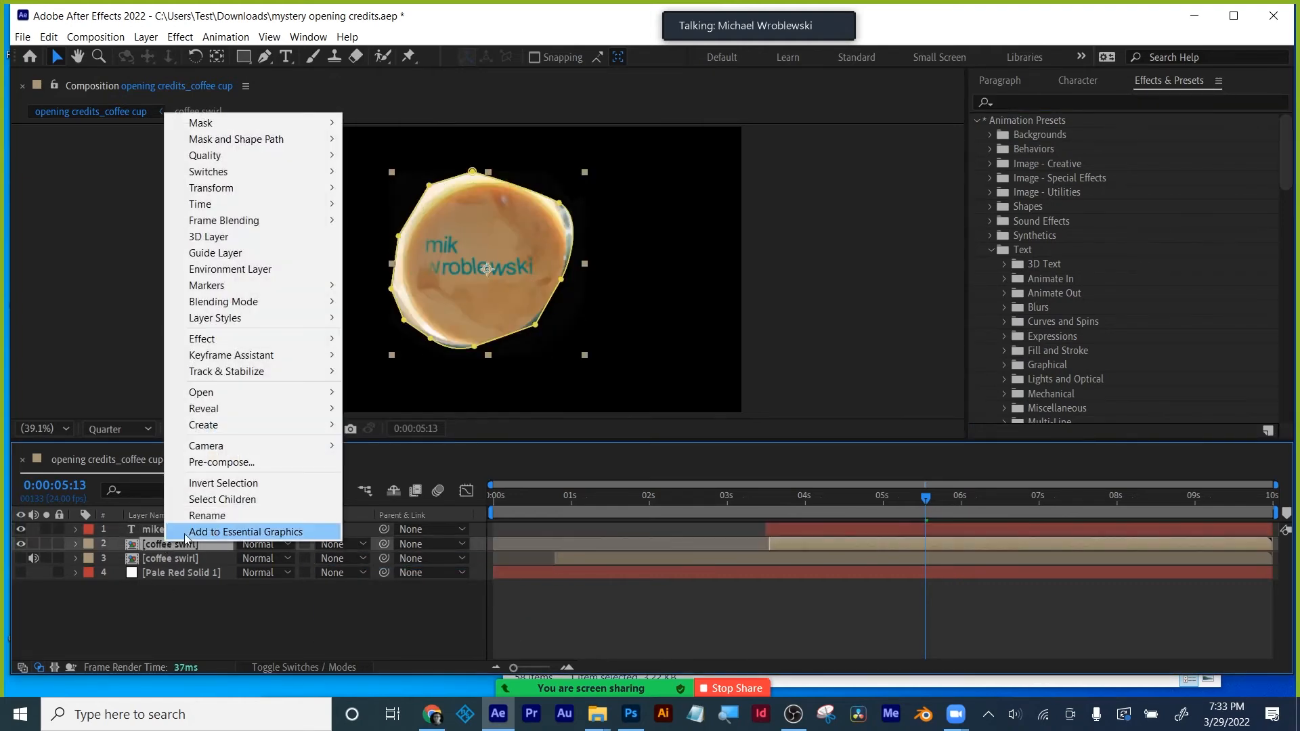
click(227, 460)
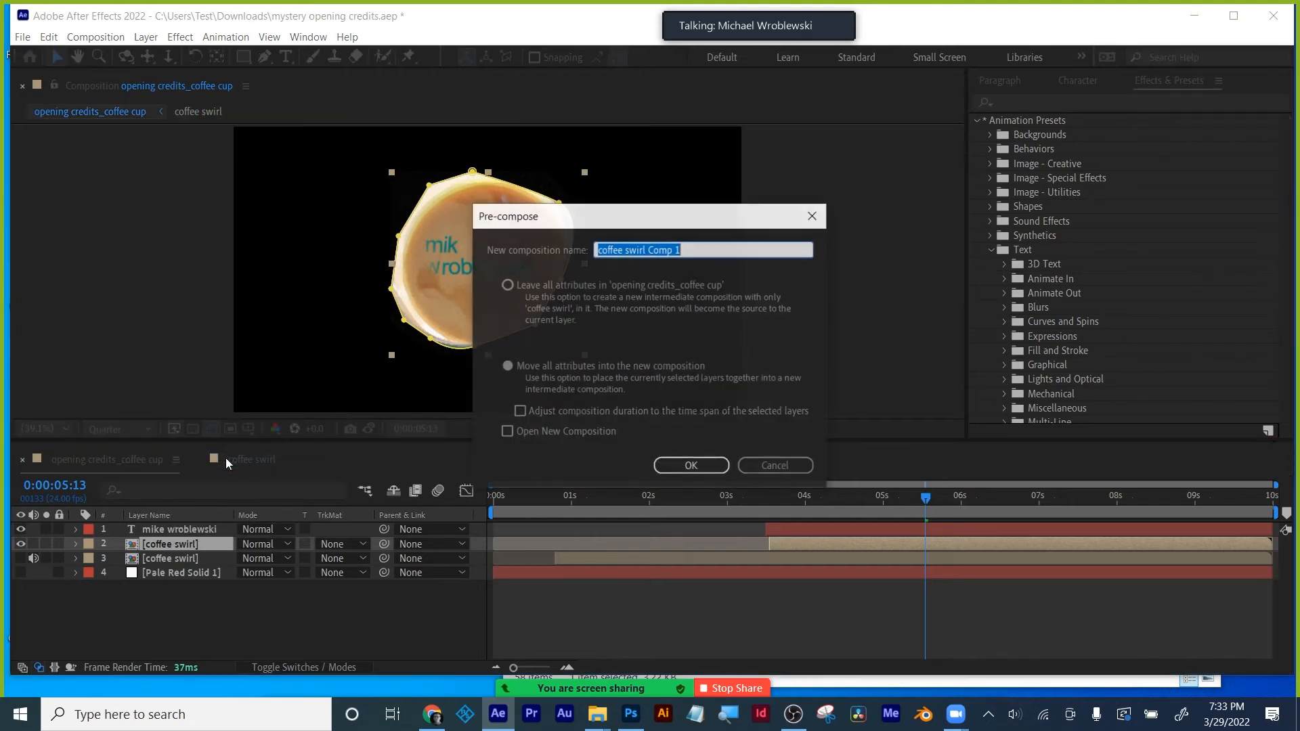
click(553, 368)
click(690, 466)
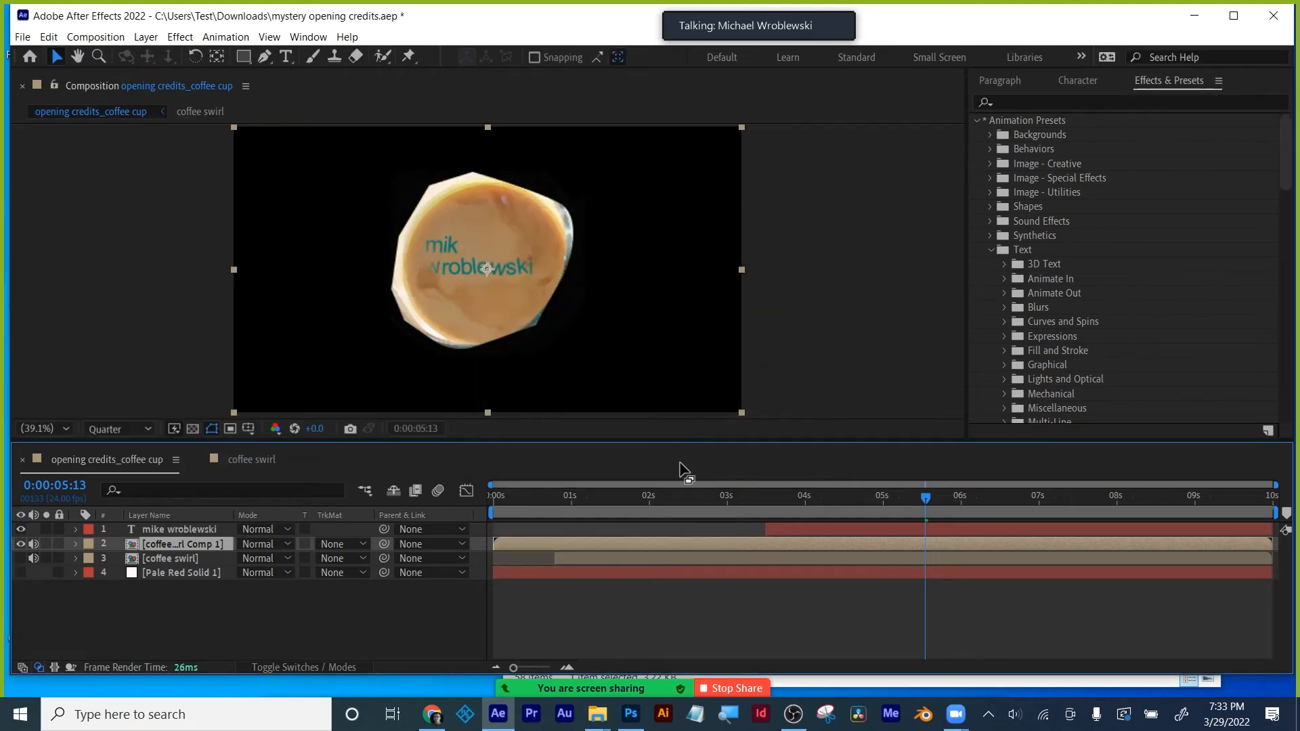
click(34, 544)
- Set the pre-comp's track matte to Luma, try Luma Inverted, then return to Luma
click(348, 545)
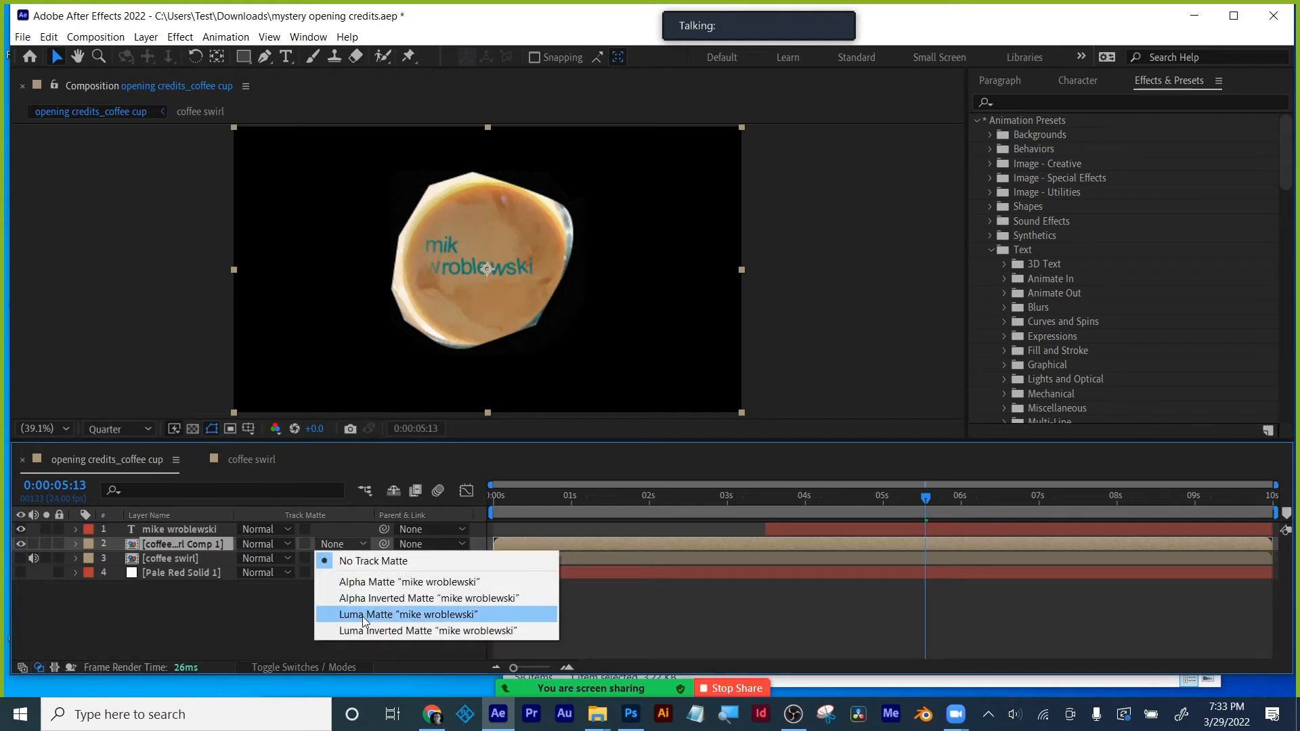
click(363, 616)
mouse_move(925, 502)
mouse_down()
mouse_move(745, 508)
mouse_move(916, 508)
mouse_up()
click(339, 544)
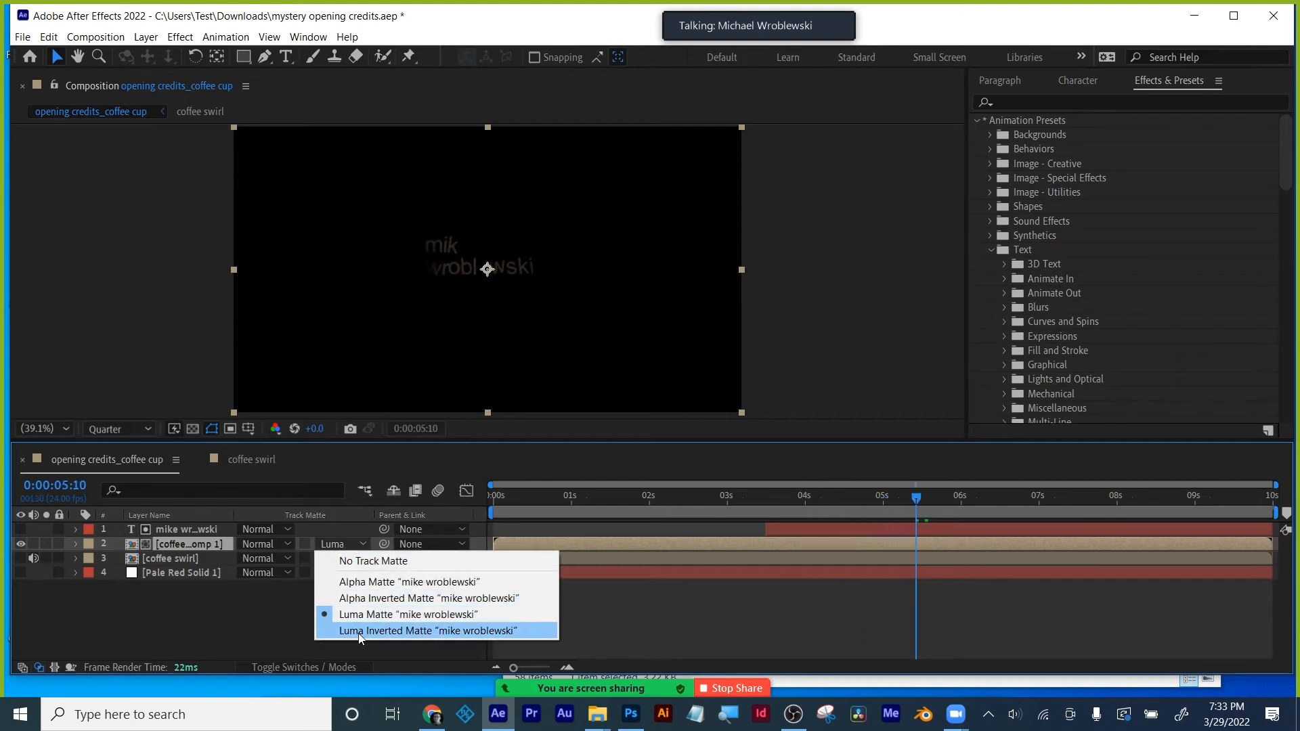
click(359, 628)
click(343, 543)
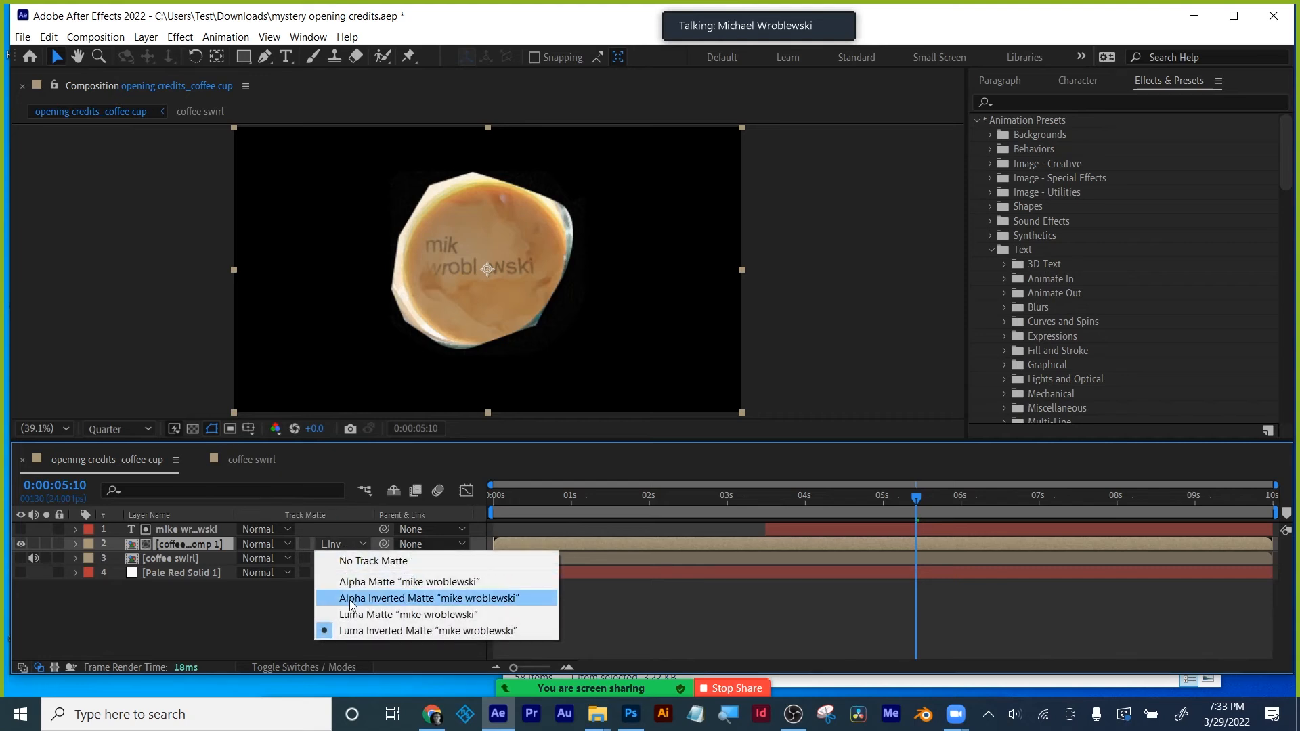
click(351, 612)
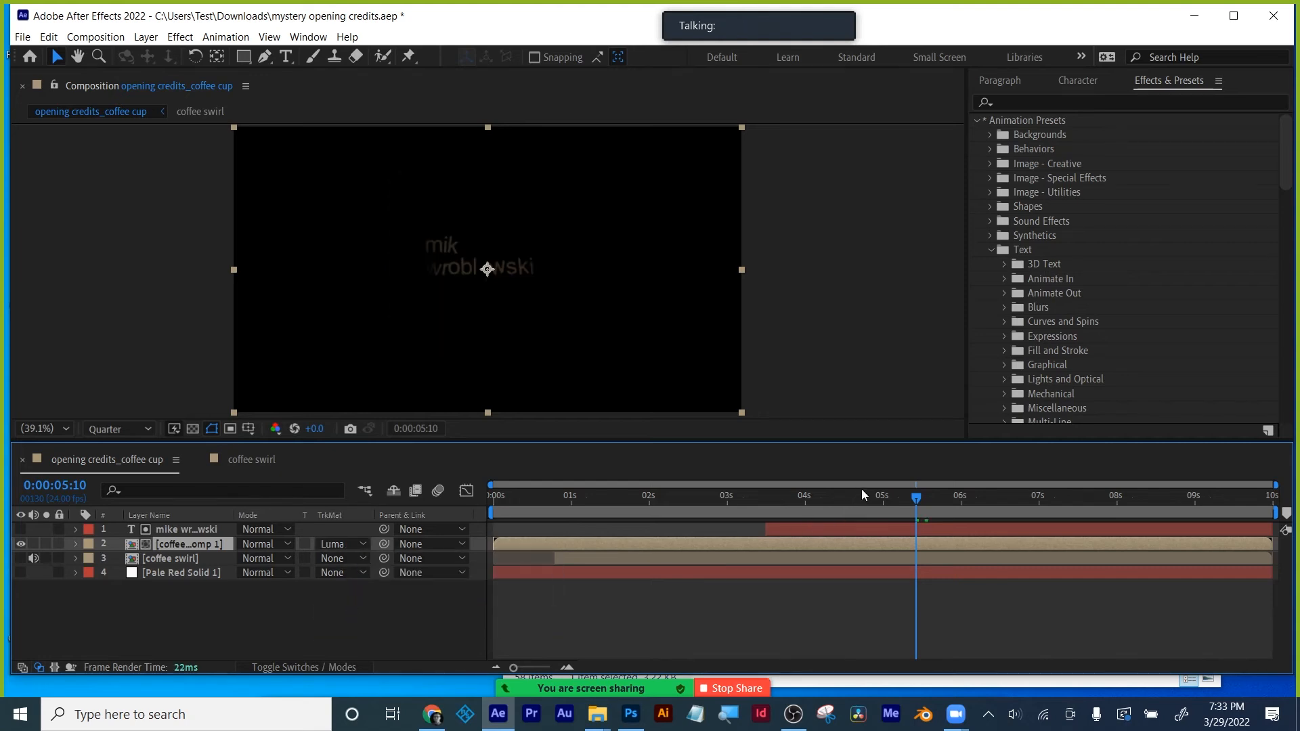
drag(856, 494, 769, 494)
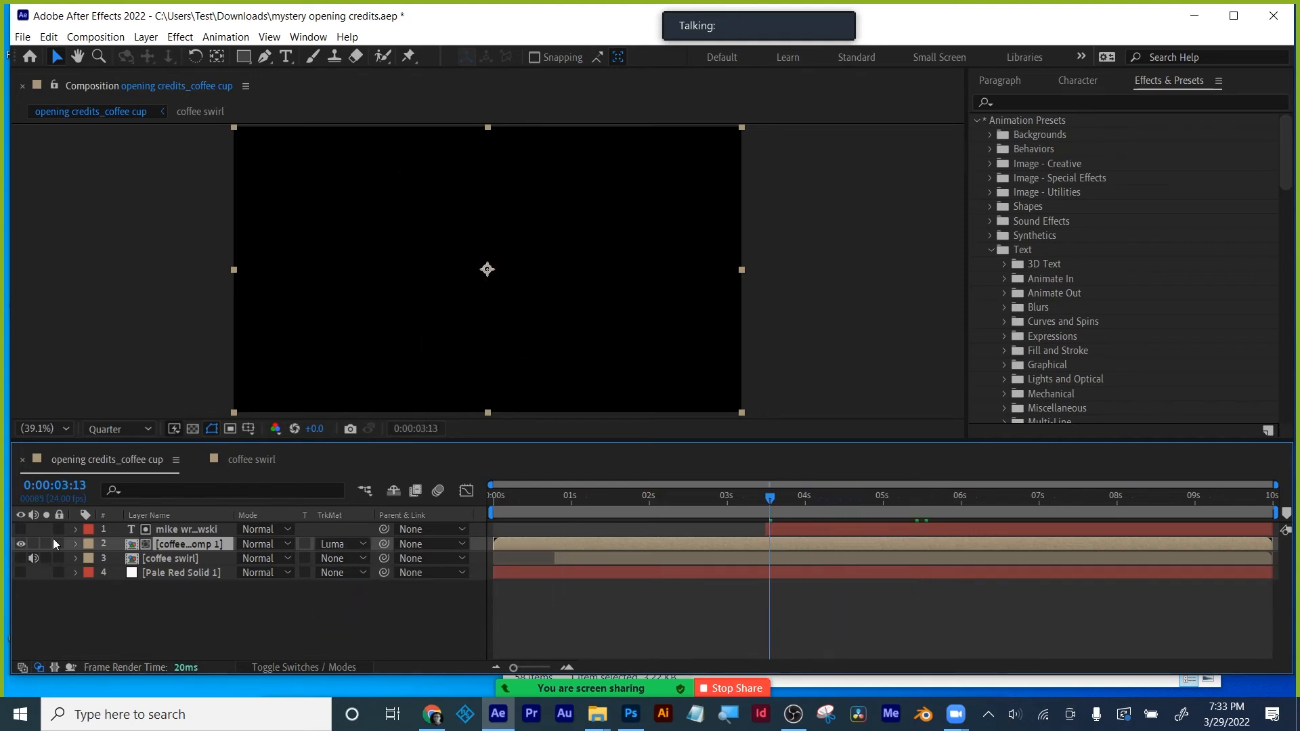
- Show the original coffee swirl and background solid, previewing the swirl through the title
click(20, 559)
click(21, 572)
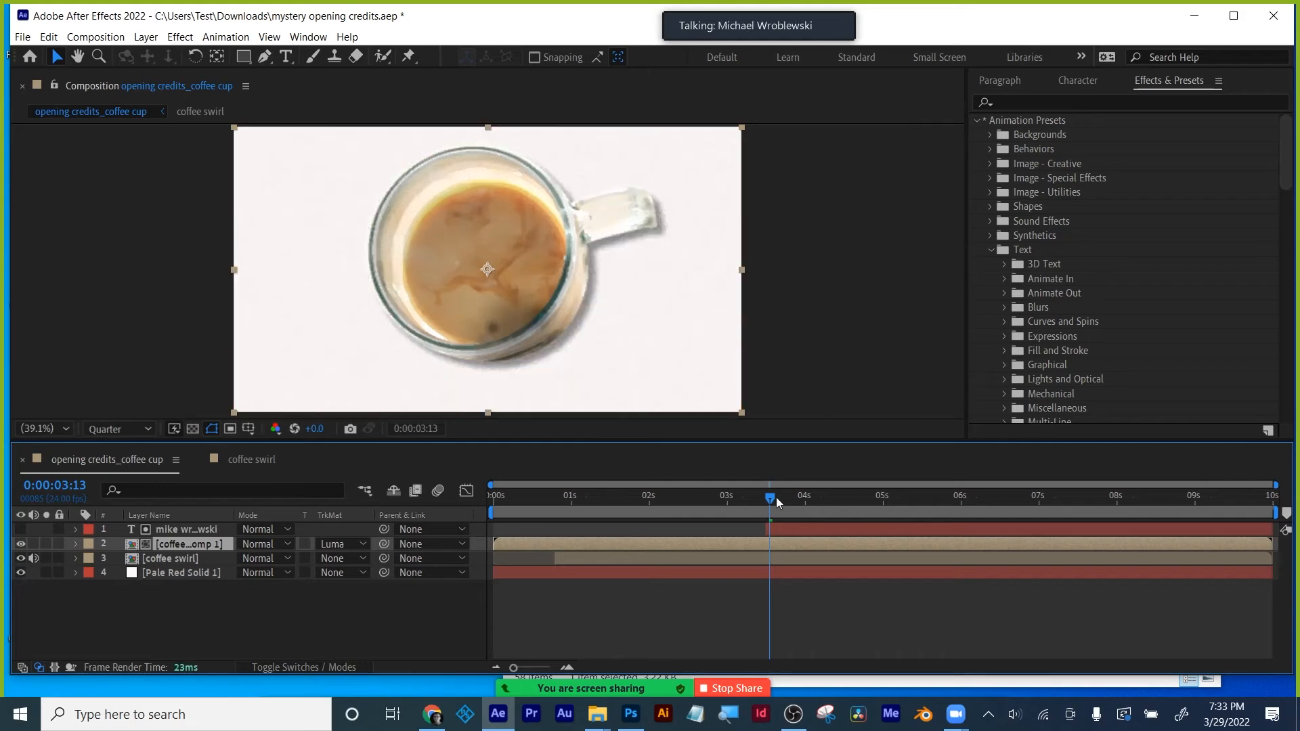
drag(777, 500, 829, 500)
drag(864, 500, 896, 496)
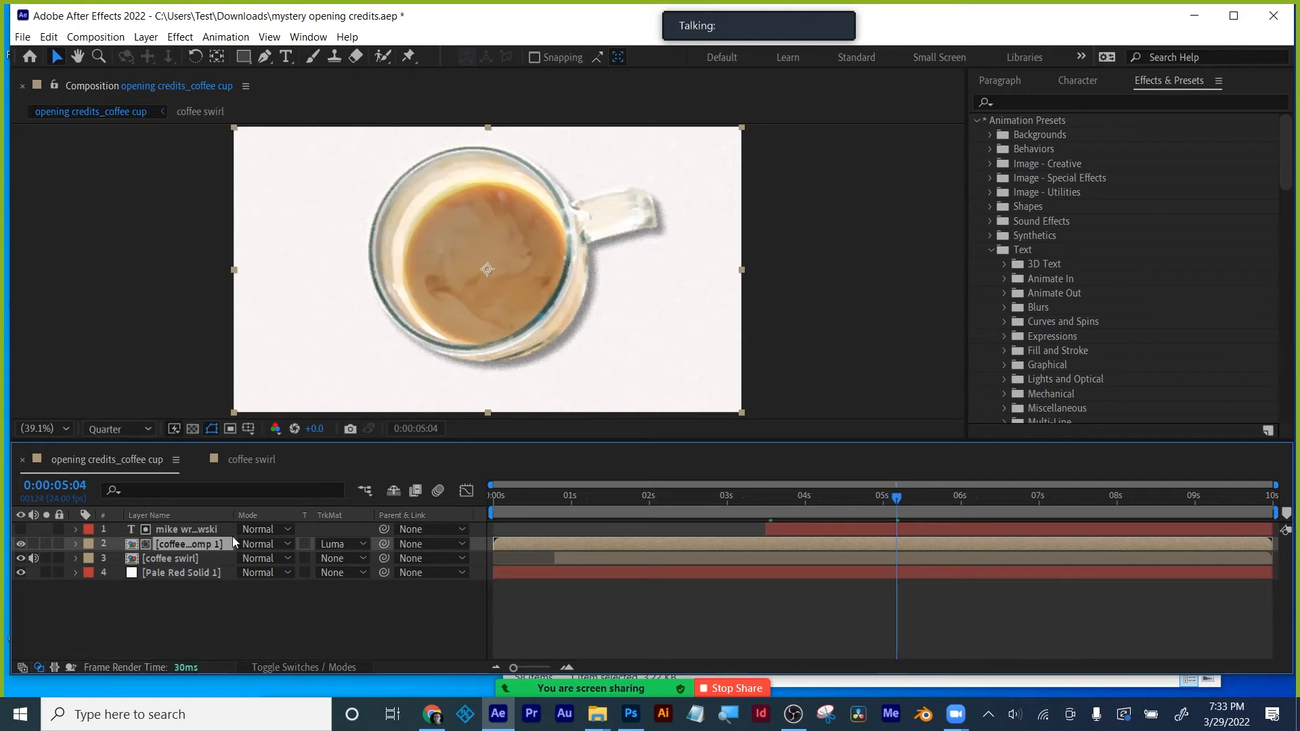
- Try Luminosity and Dissolve blend modes on the credit text, then return it to Normal
click(275, 528)
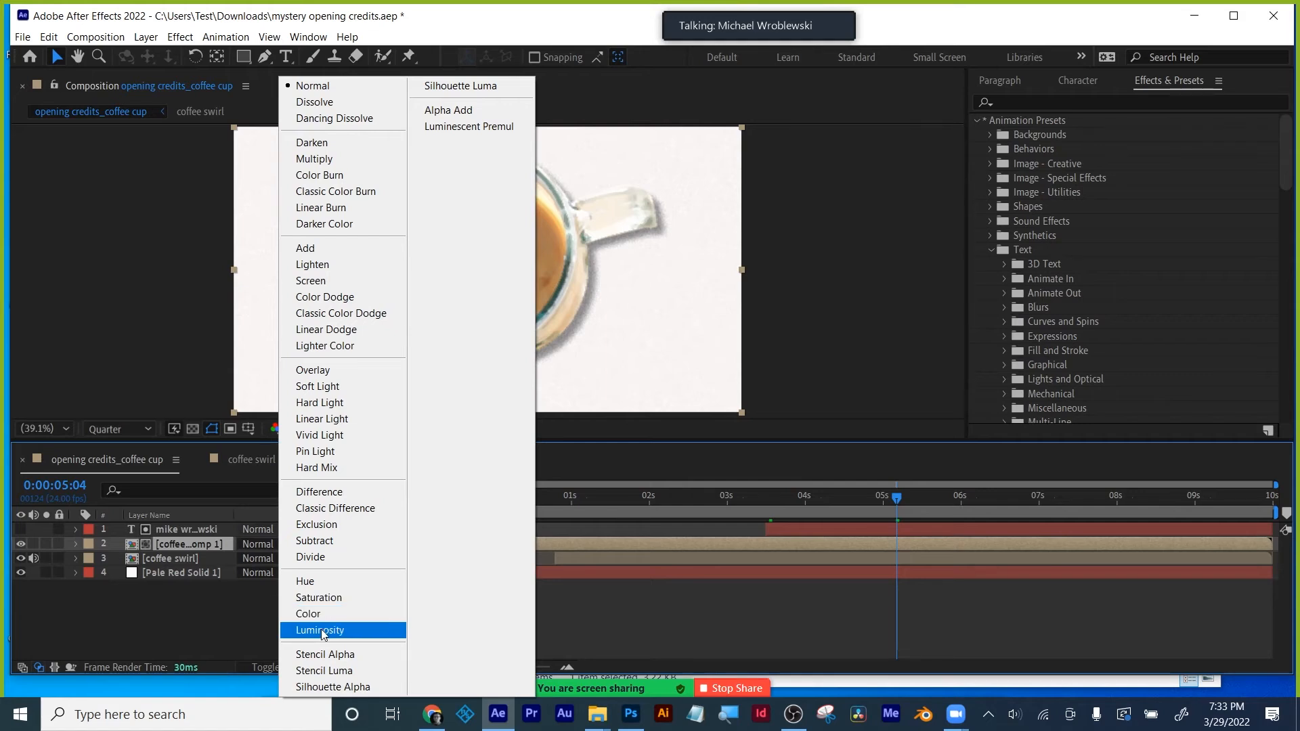
click(321, 629)
click(853, 498)
drag(853, 499, 1049, 498)
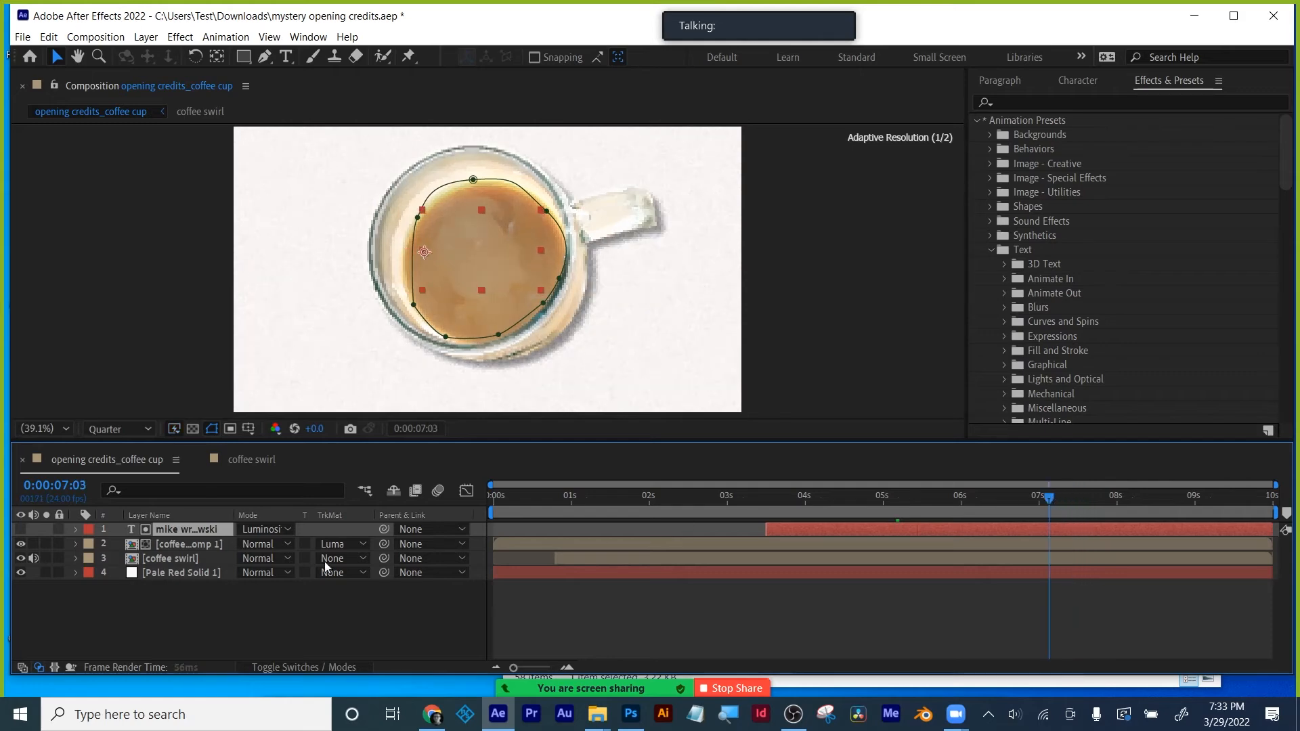
click(259, 529)
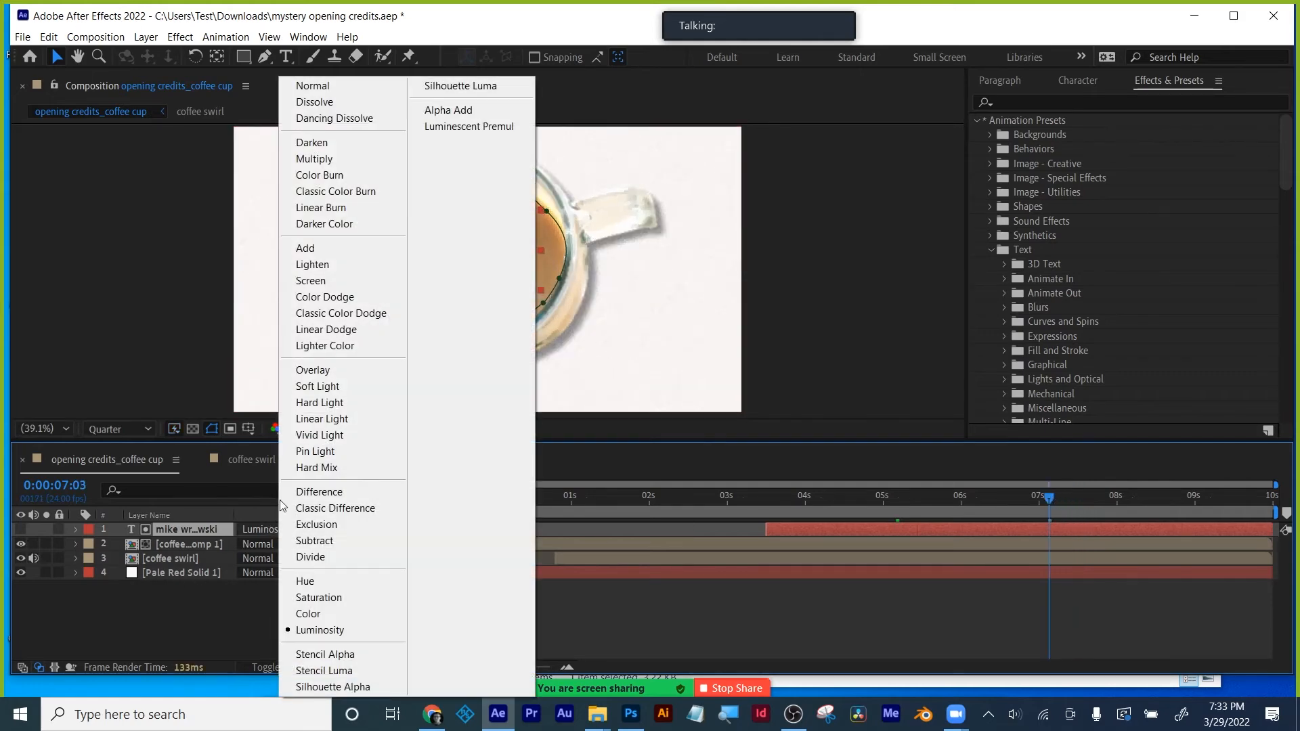
click(342, 101)
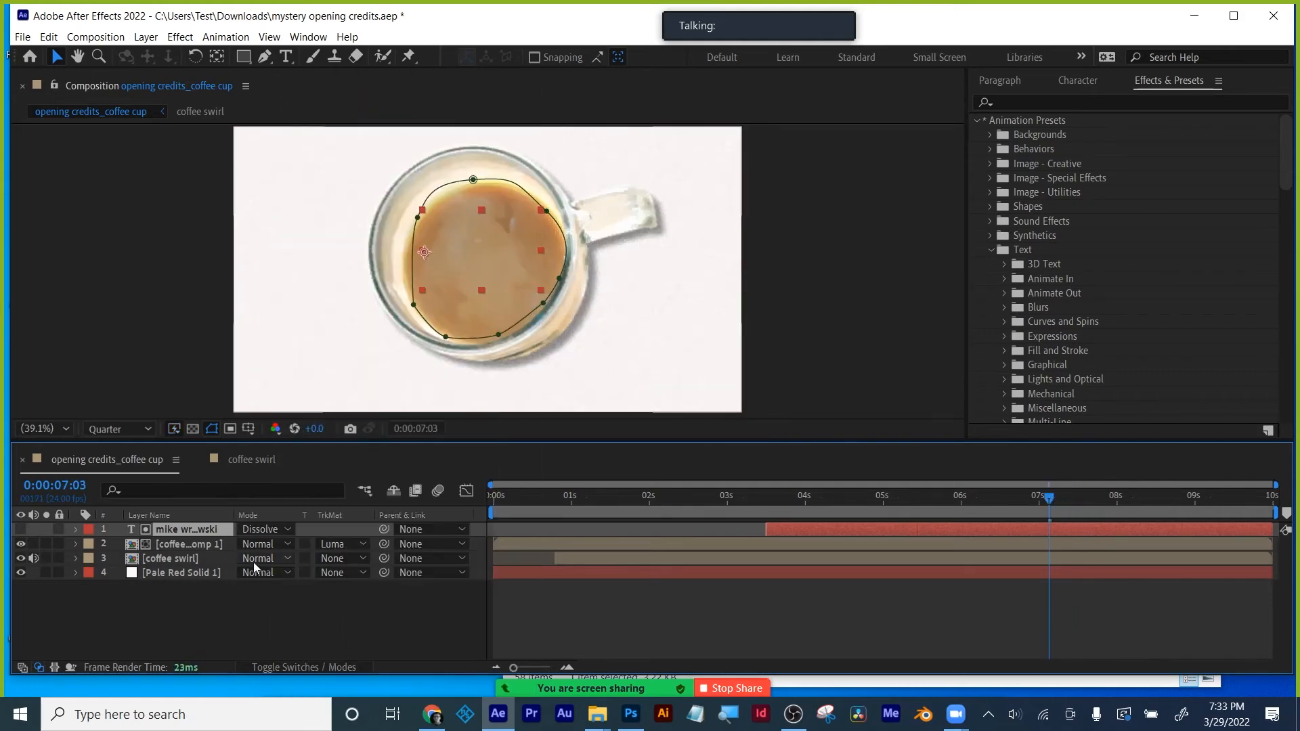
click(258, 529)
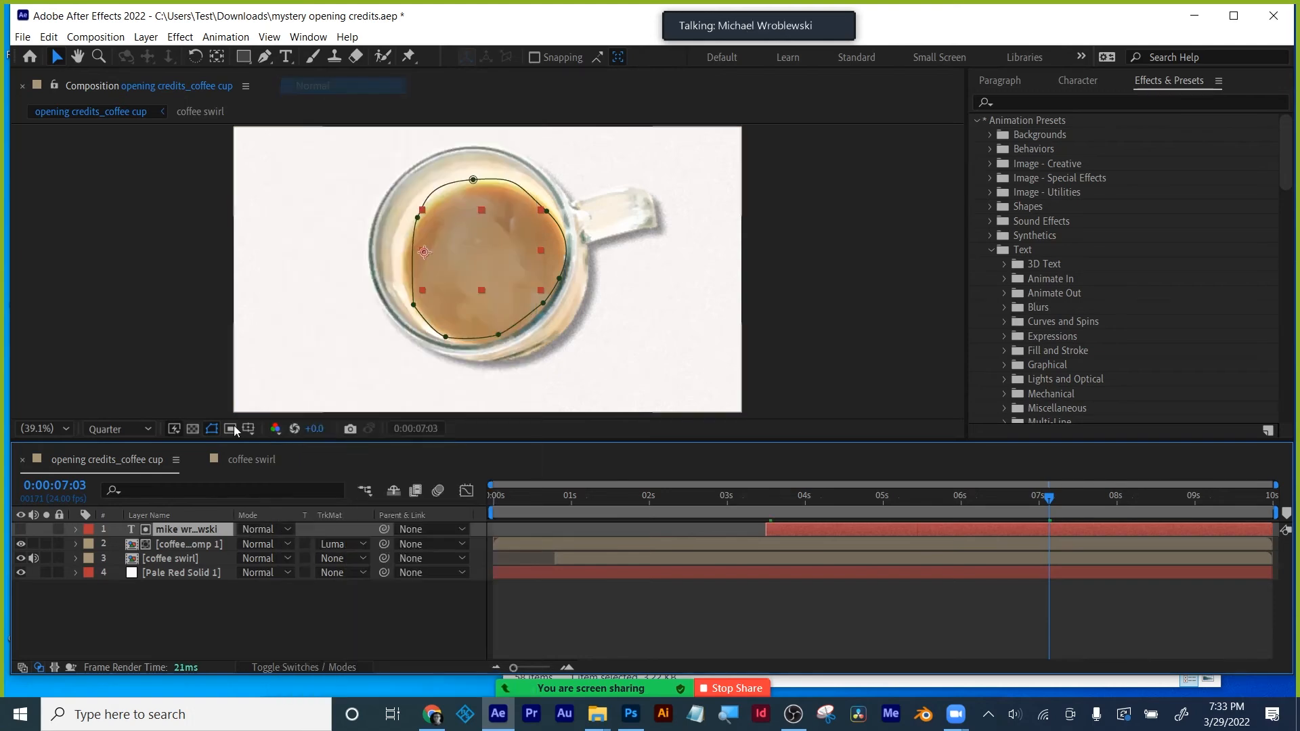
click(313, 86)
- Set the coffee swirl pre-comp's blend mode to Luminosity
click(208, 546)
click(258, 544)
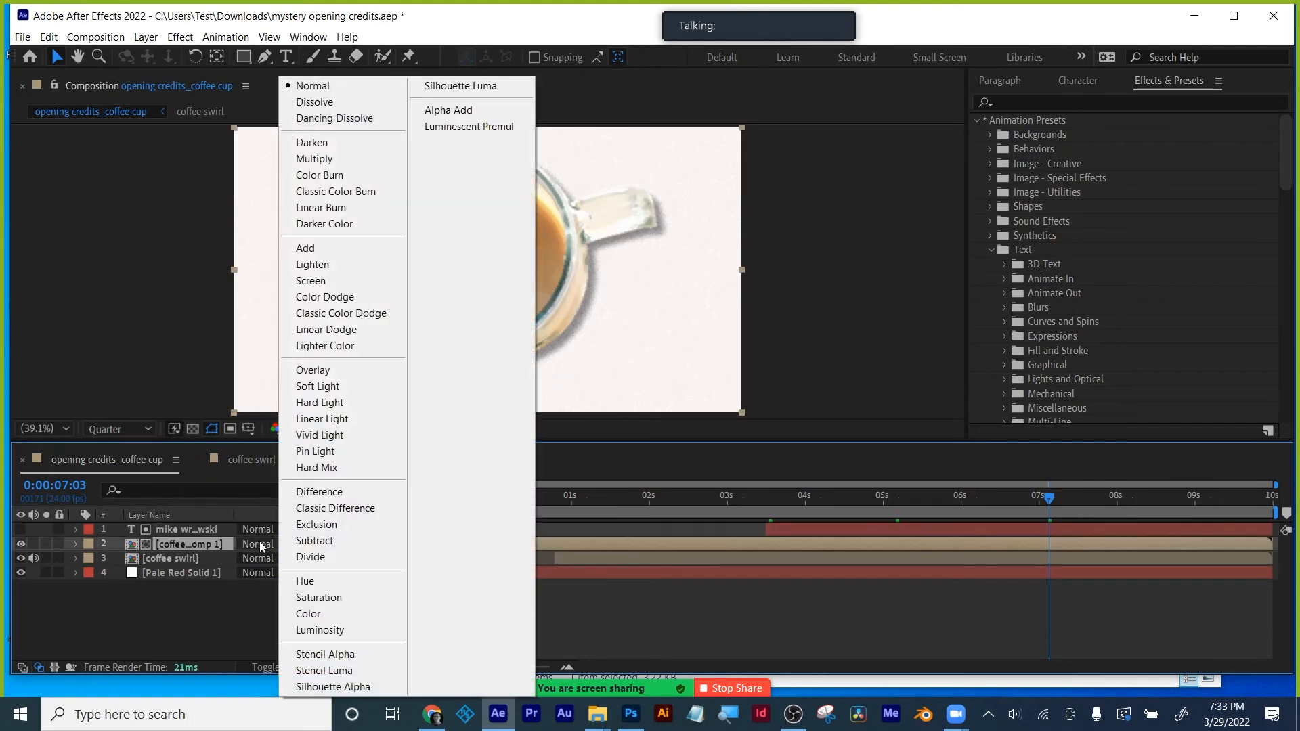
click(327, 629)
drag(846, 499, 918, 507)
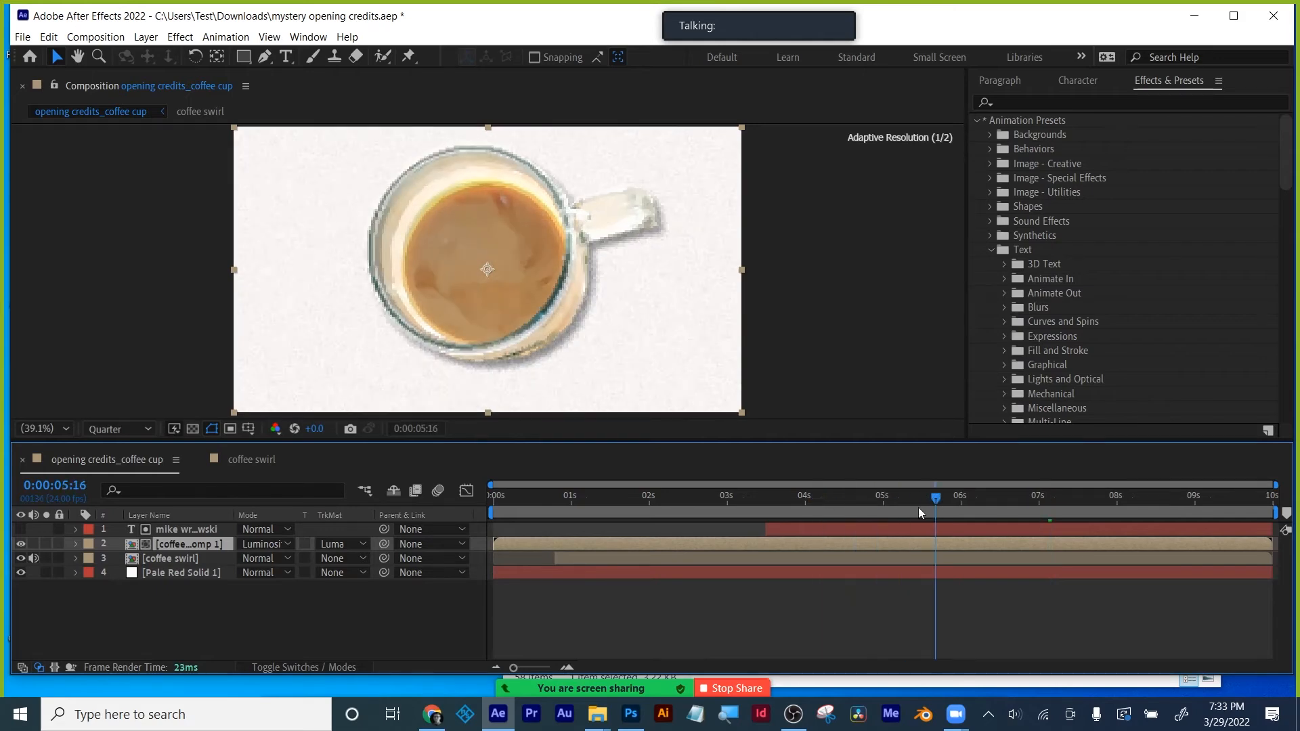
- Hide the original coffee swirl and background solid to recheck the matted title
click(20, 558)
click(20, 572)
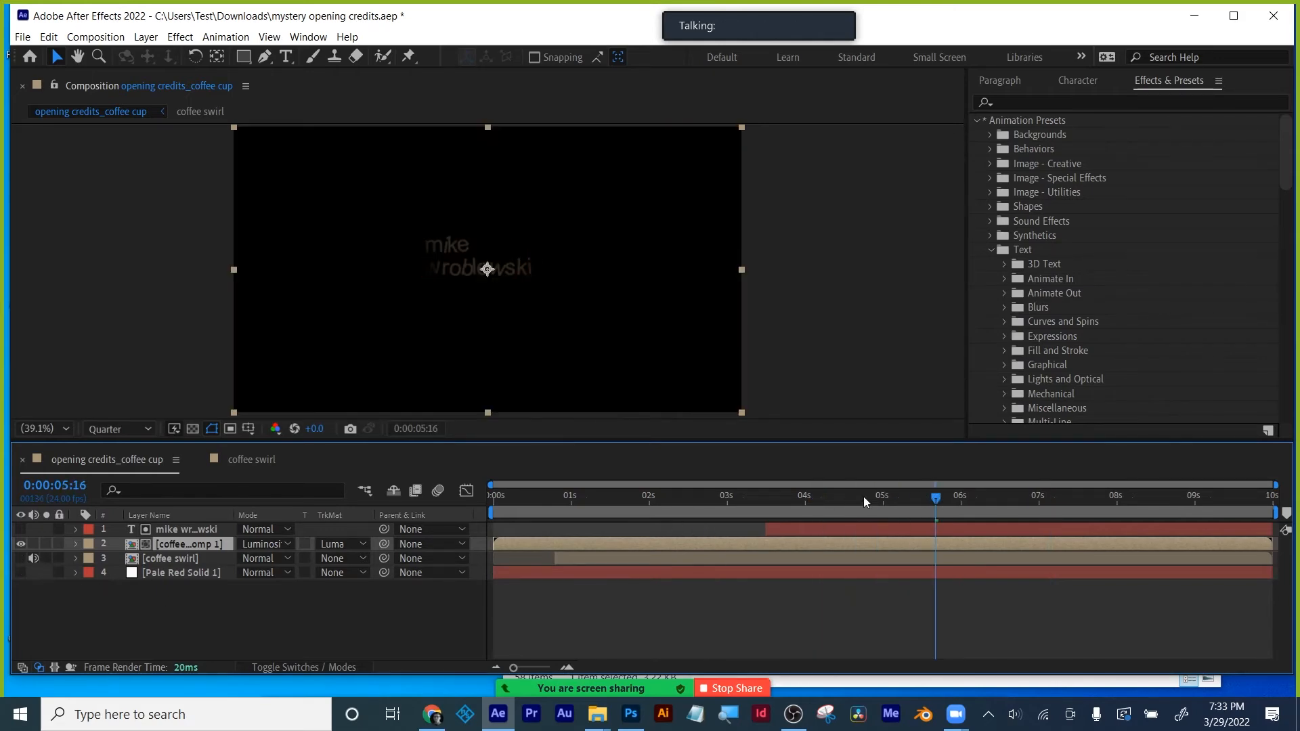
mouse_move(936, 499)
mouse_down()
mouse_move(870, 497)
mouse_move(933, 497)
mouse_up()
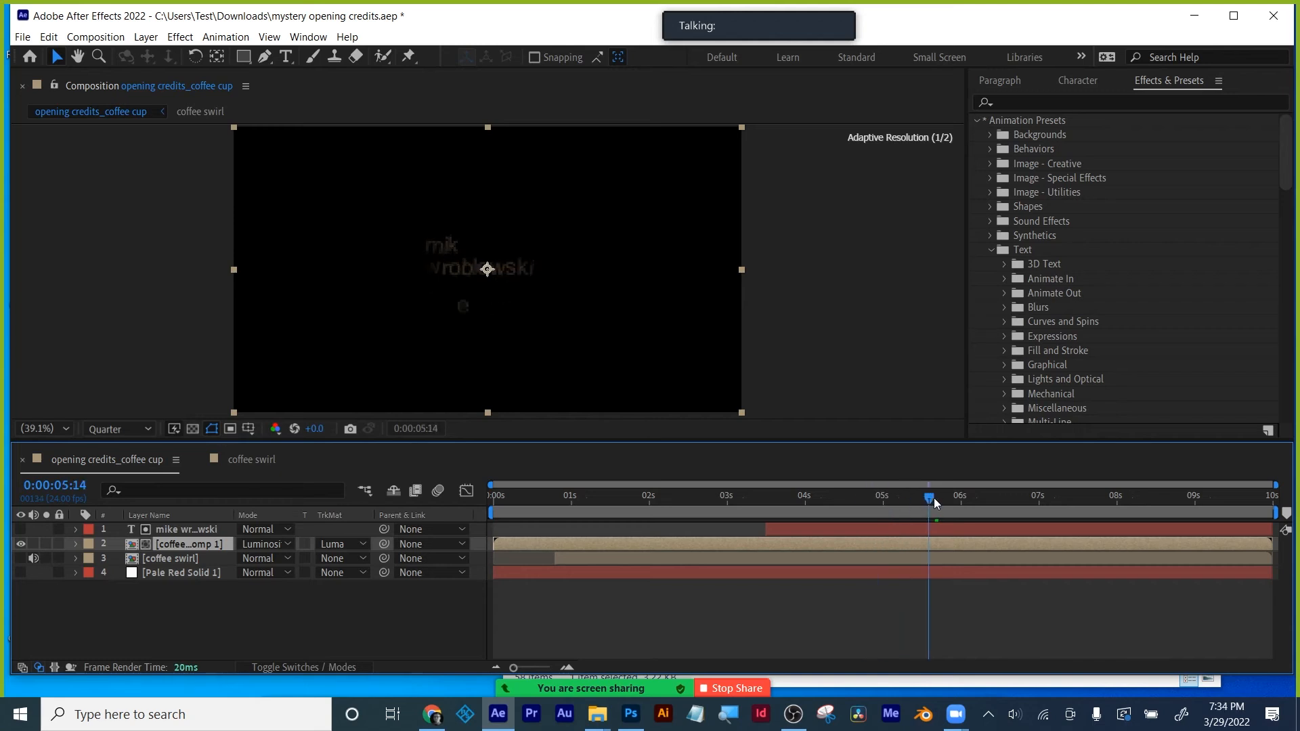
click(340, 547)
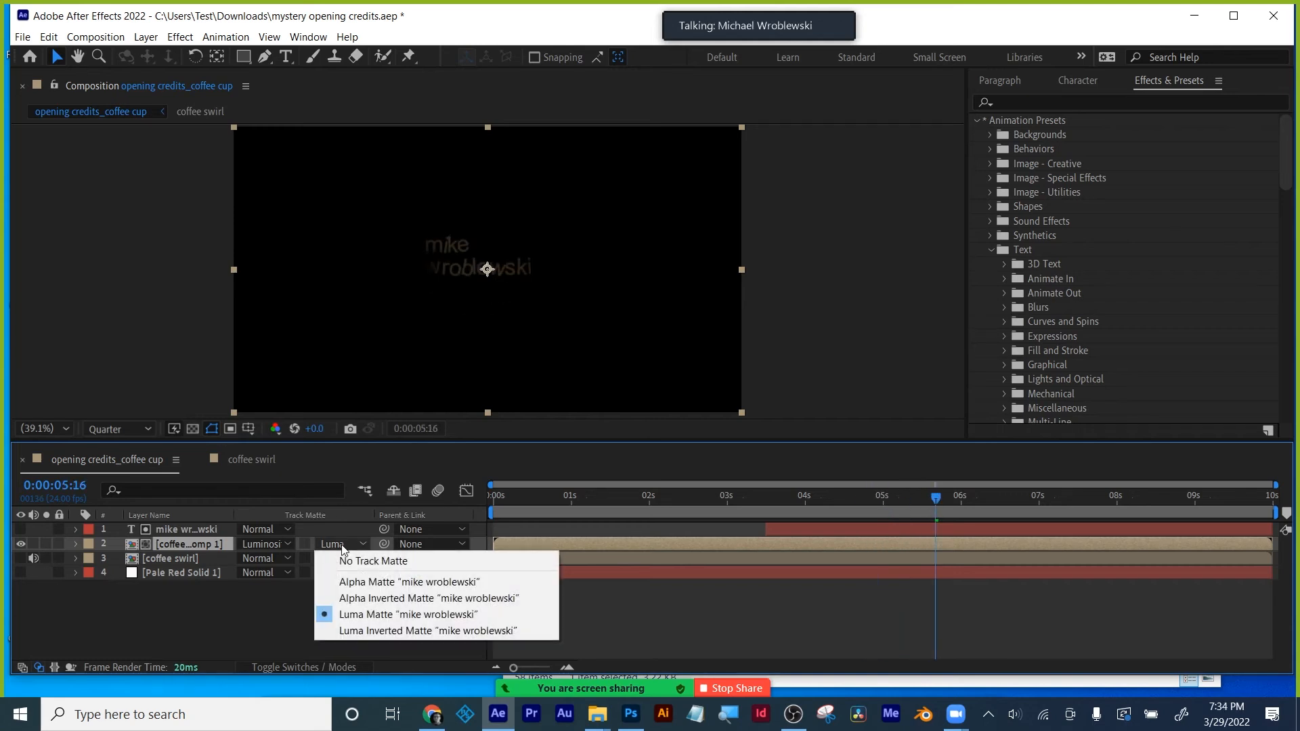
click(225, 614)
- Try Color Burn on the pre-comp, return it to Normal, and show the coffee swirl and Pale Red Solid again
click(262, 544)
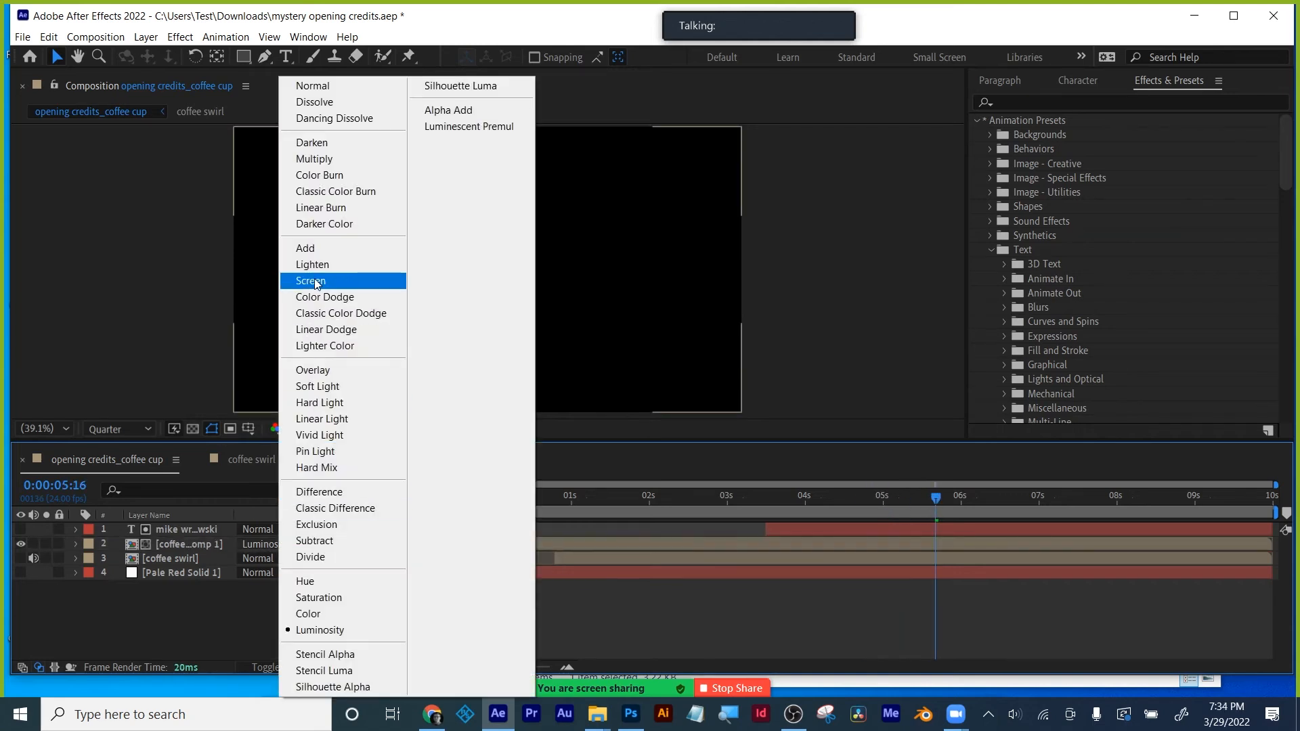
click(314, 173)
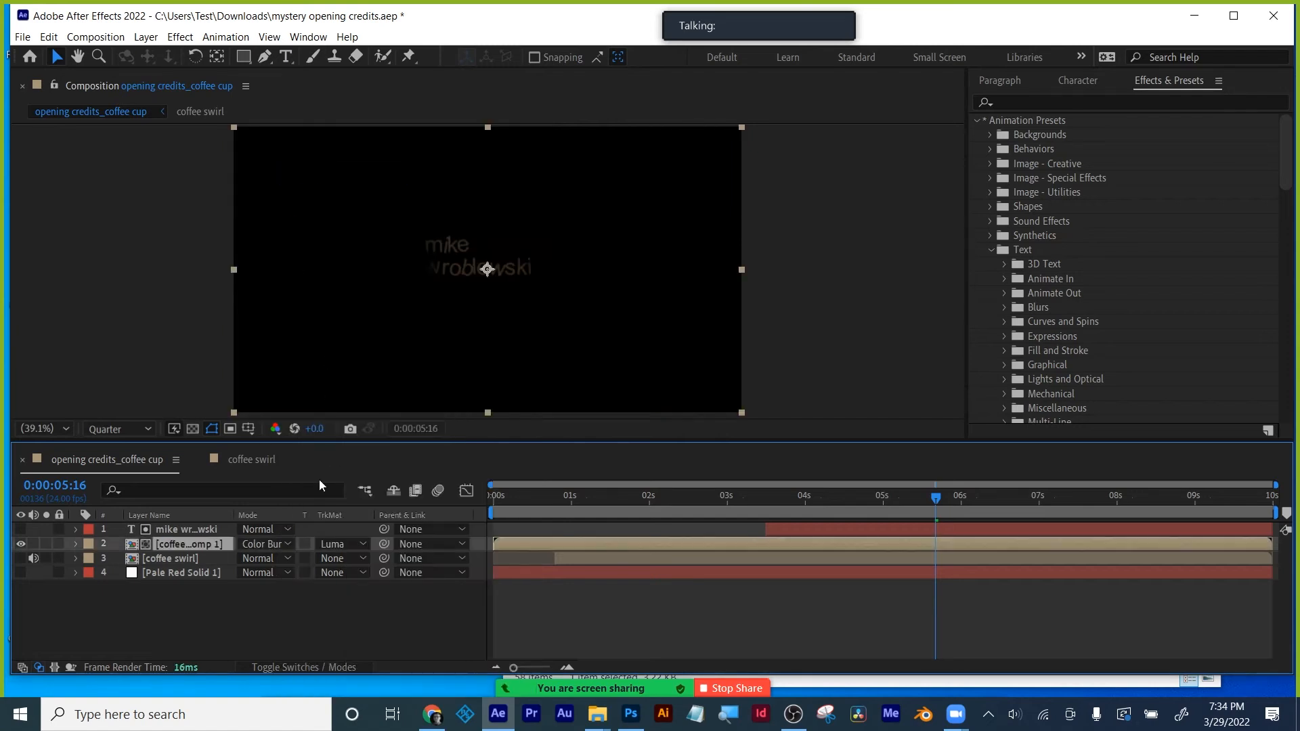
click(262, 546)
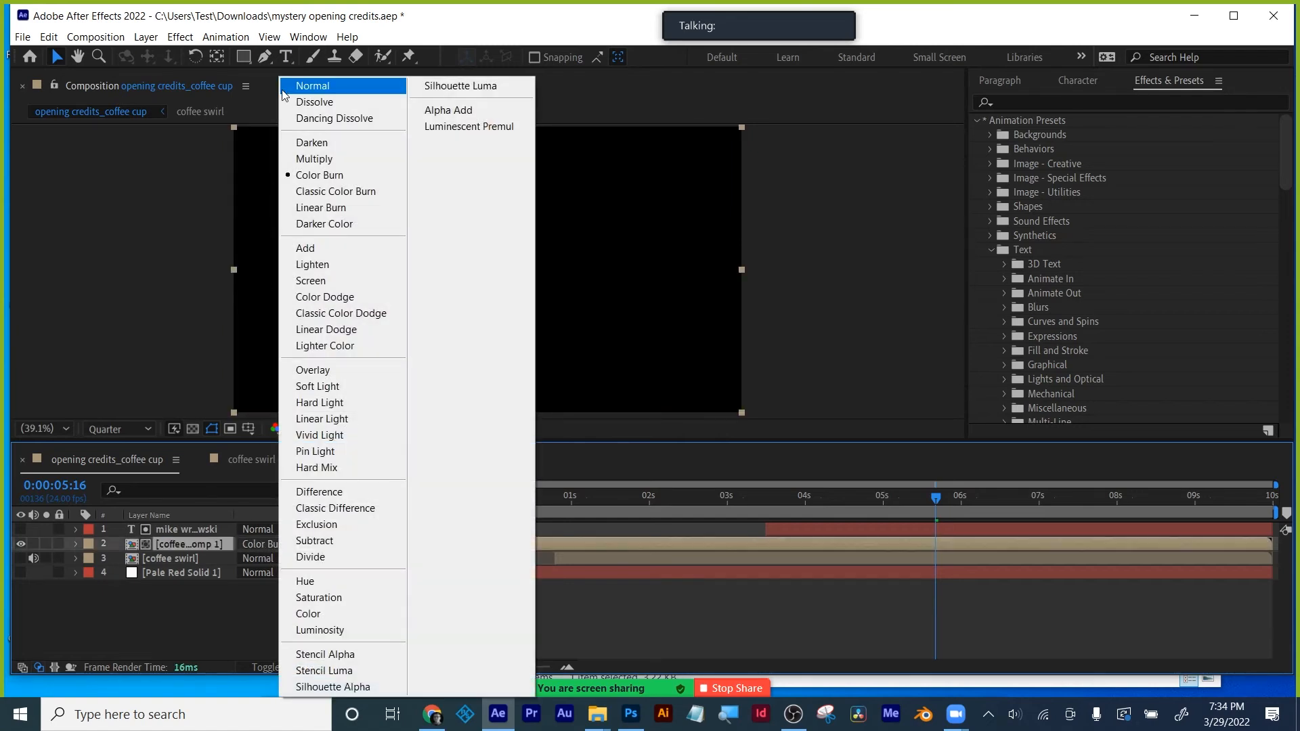
click(285, 90)
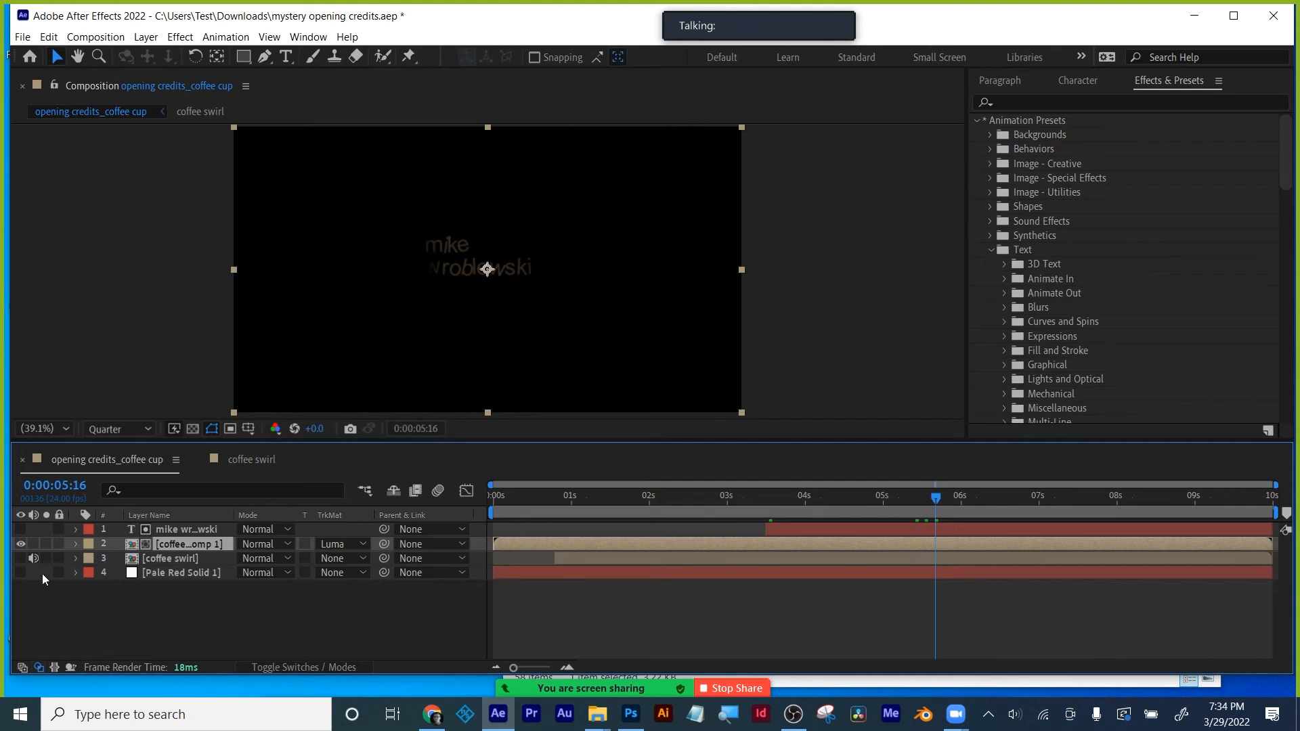
click(21, 557)
click(21, 572)
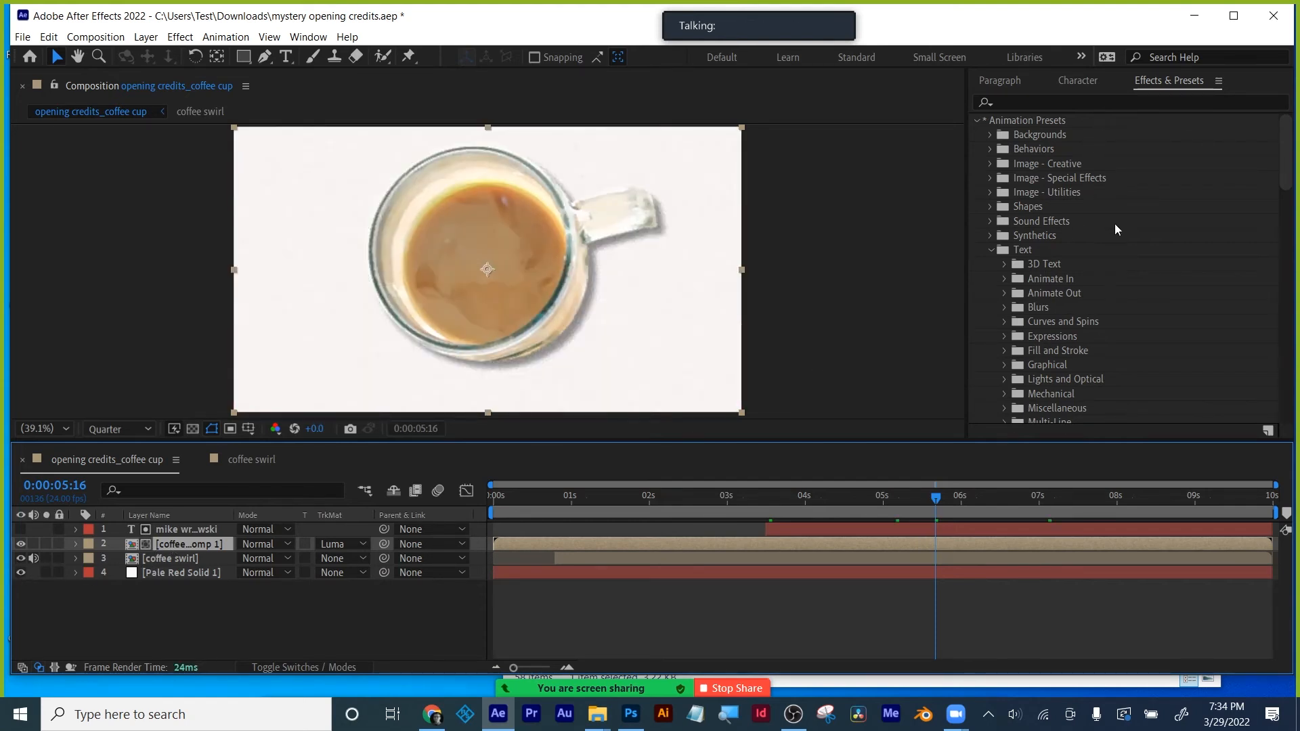
- Apply the Exposure effect to the coffee swirl comp and darken it slightly
click(1060, 102)
text(exposu)
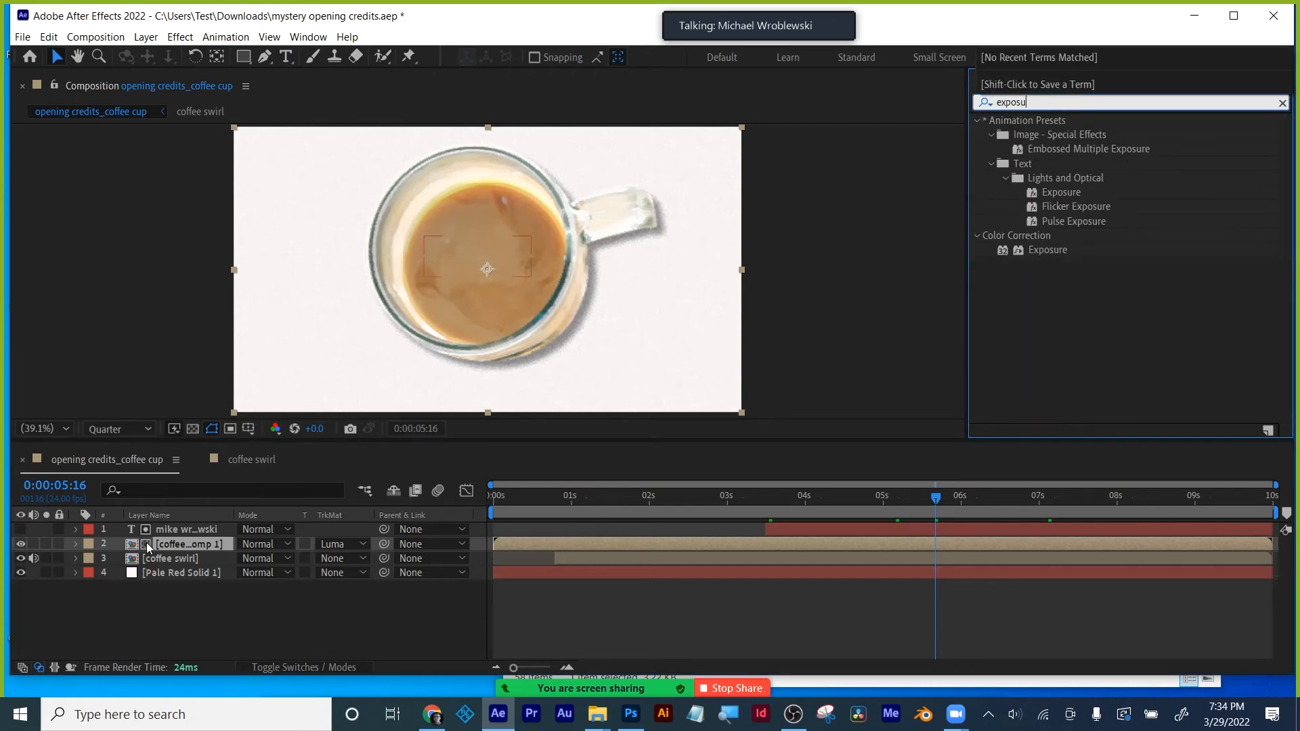
drag(1044, 251, 200, 544)
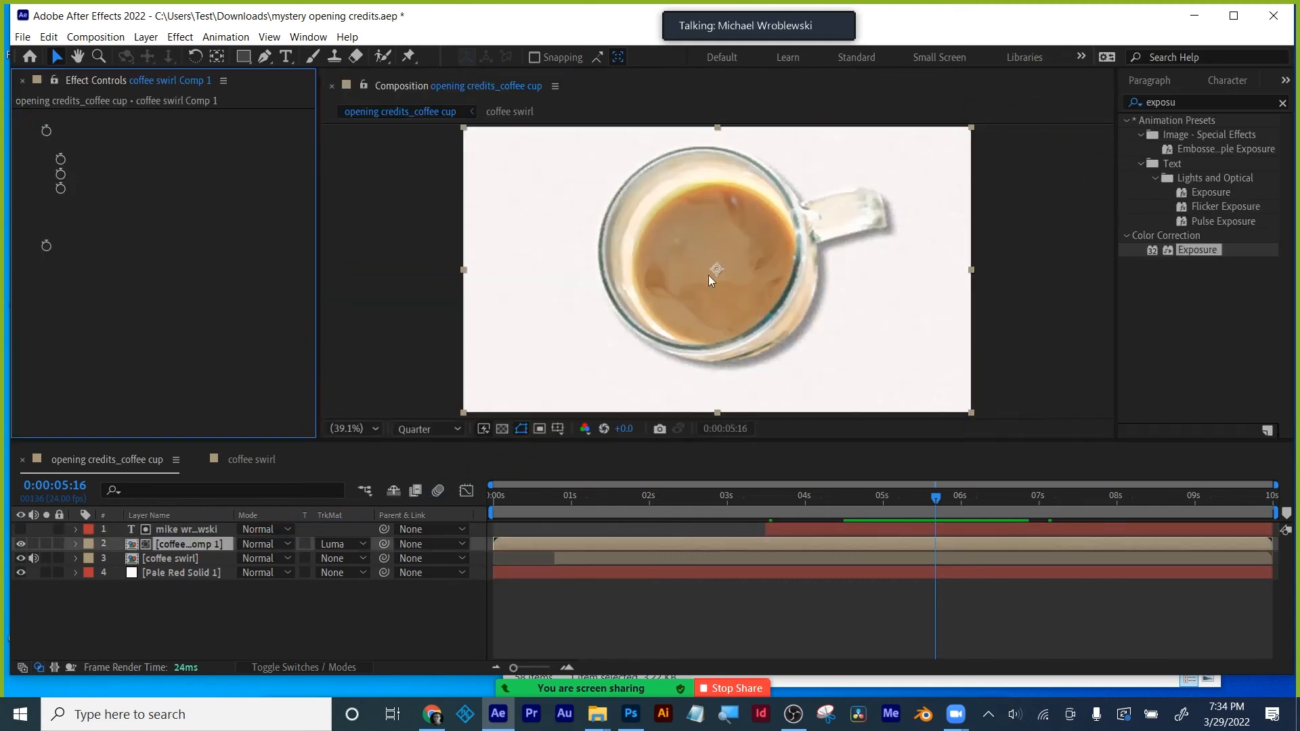
drag(190, 164, 121, 164)
- At 100% view in a taller viewer, lower Exposure to about -2.14 and adjust Offset
key(slash)
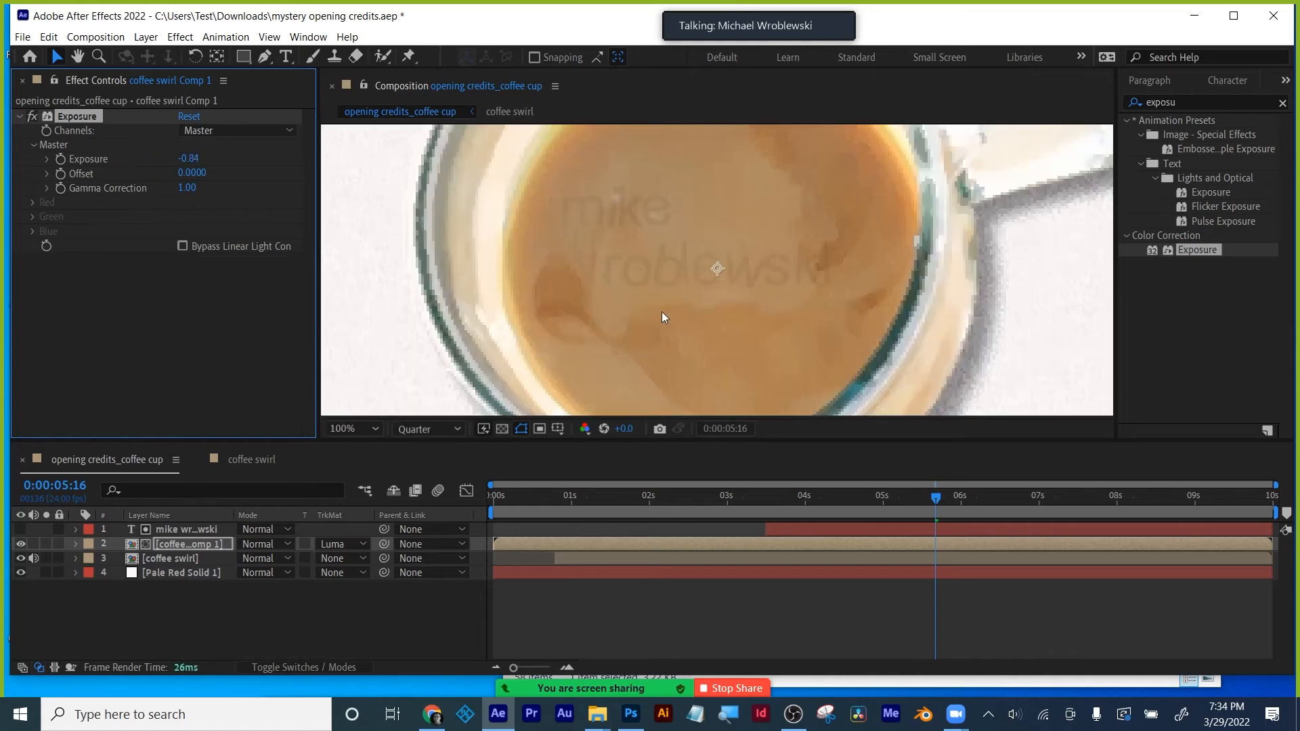
drag(725, 442, 725, 556)
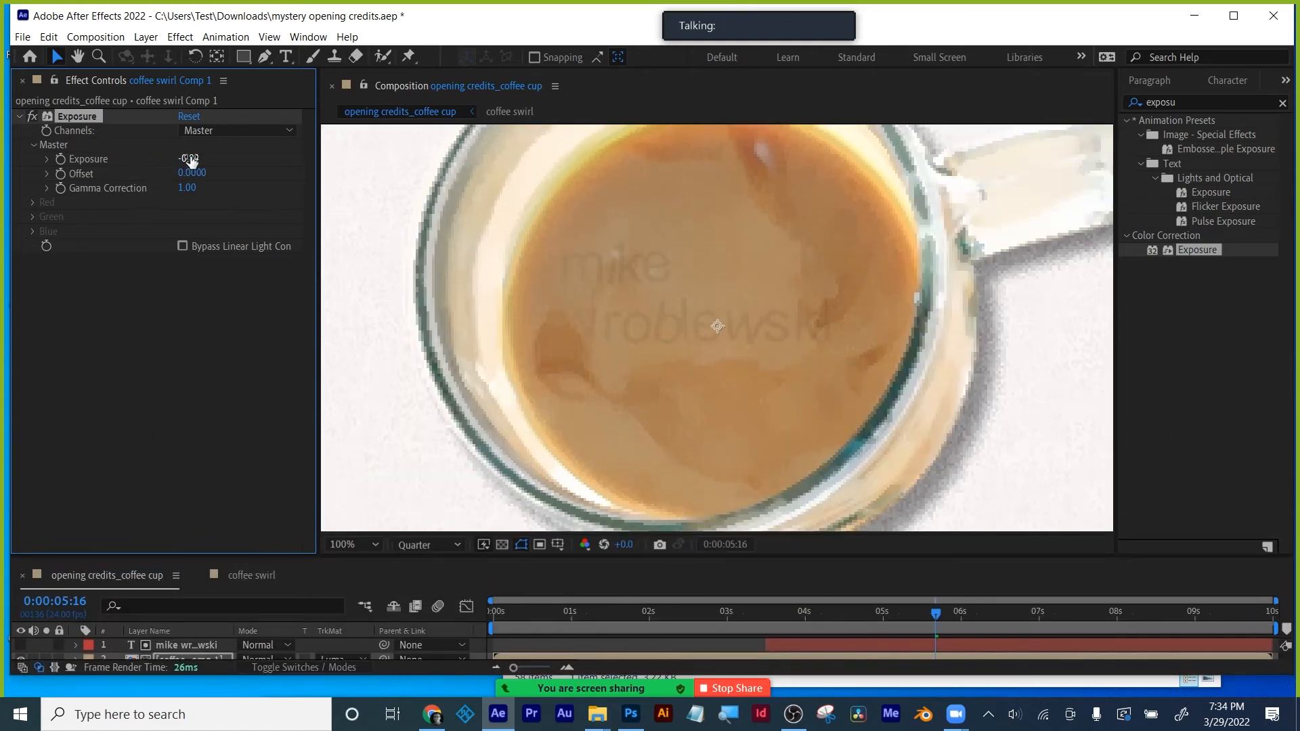
drag(163, 161, 93, 164)
drag(200, 174, 138, 192)
drag(539, 172, 540, 172)
key(ctrl+z)
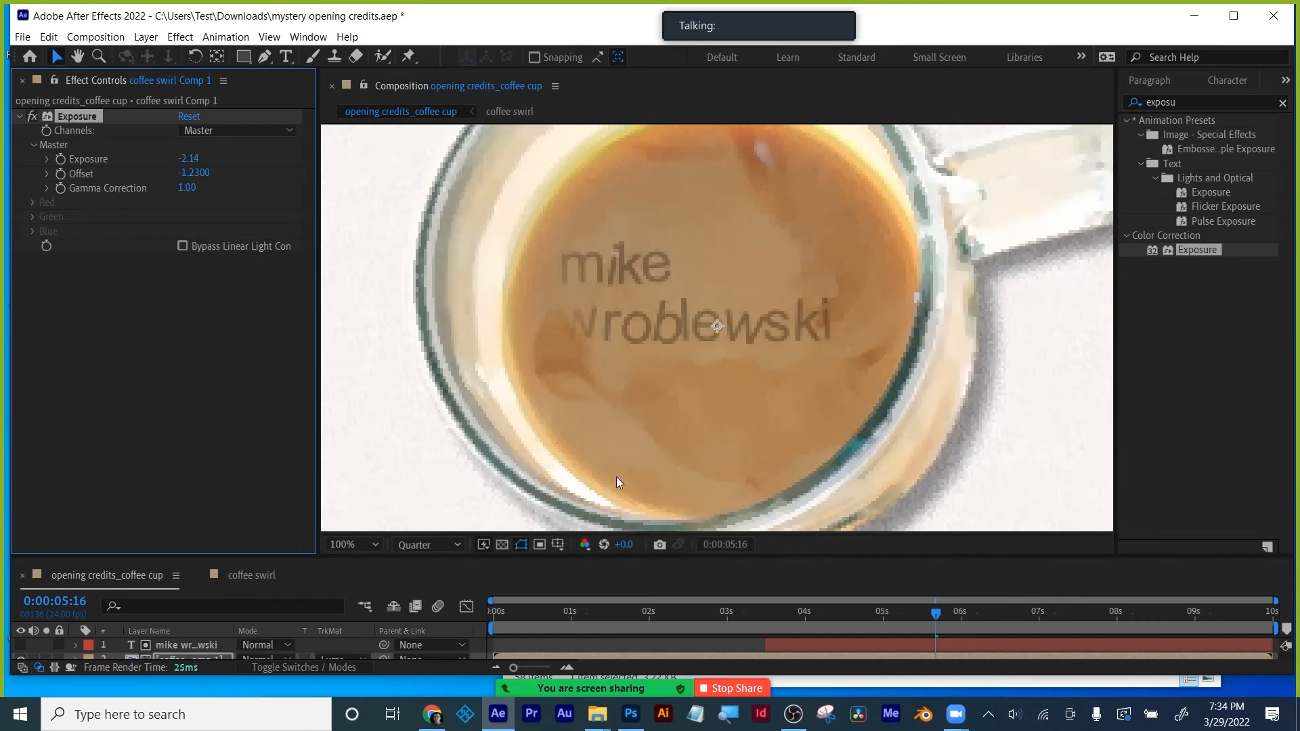
- Preview from 3:08, then brighten the exposure and reset Offset to 0
drag(792, 613, 754, 613)
key(space)
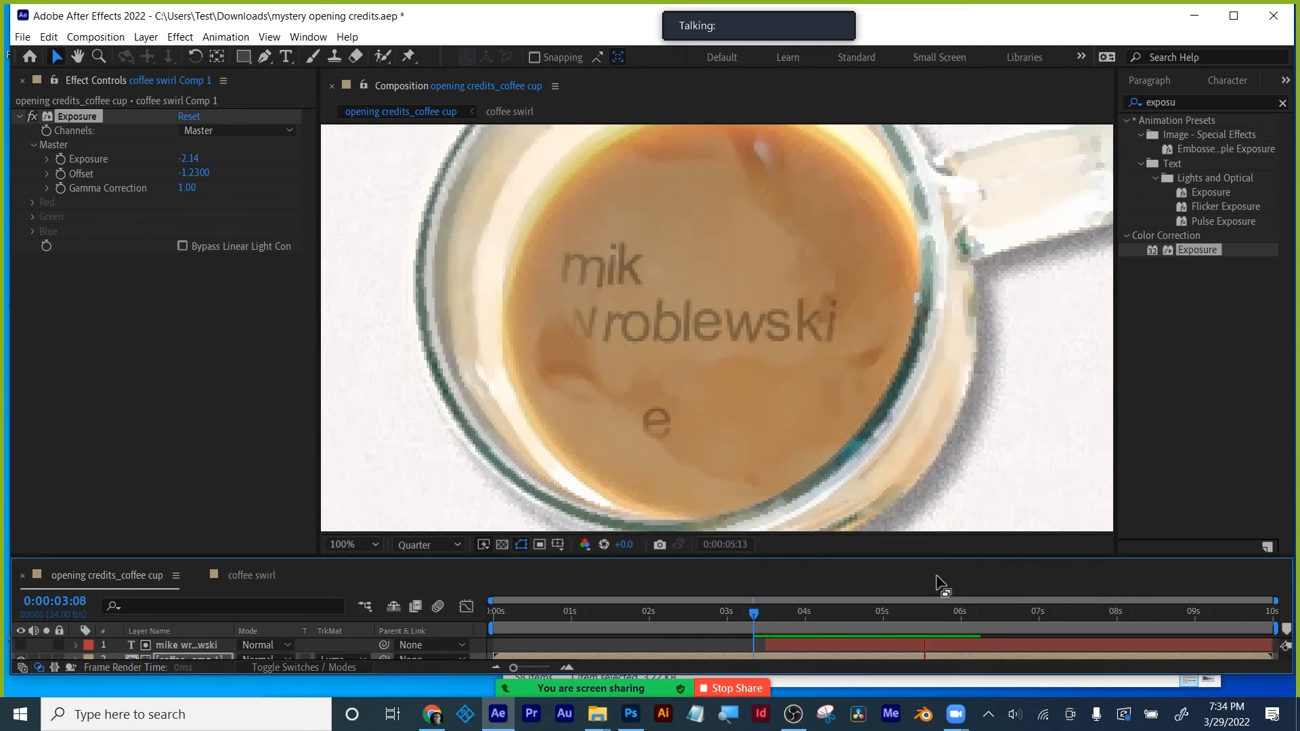
drag(188, 158, 258, 156)
click(195, 173)
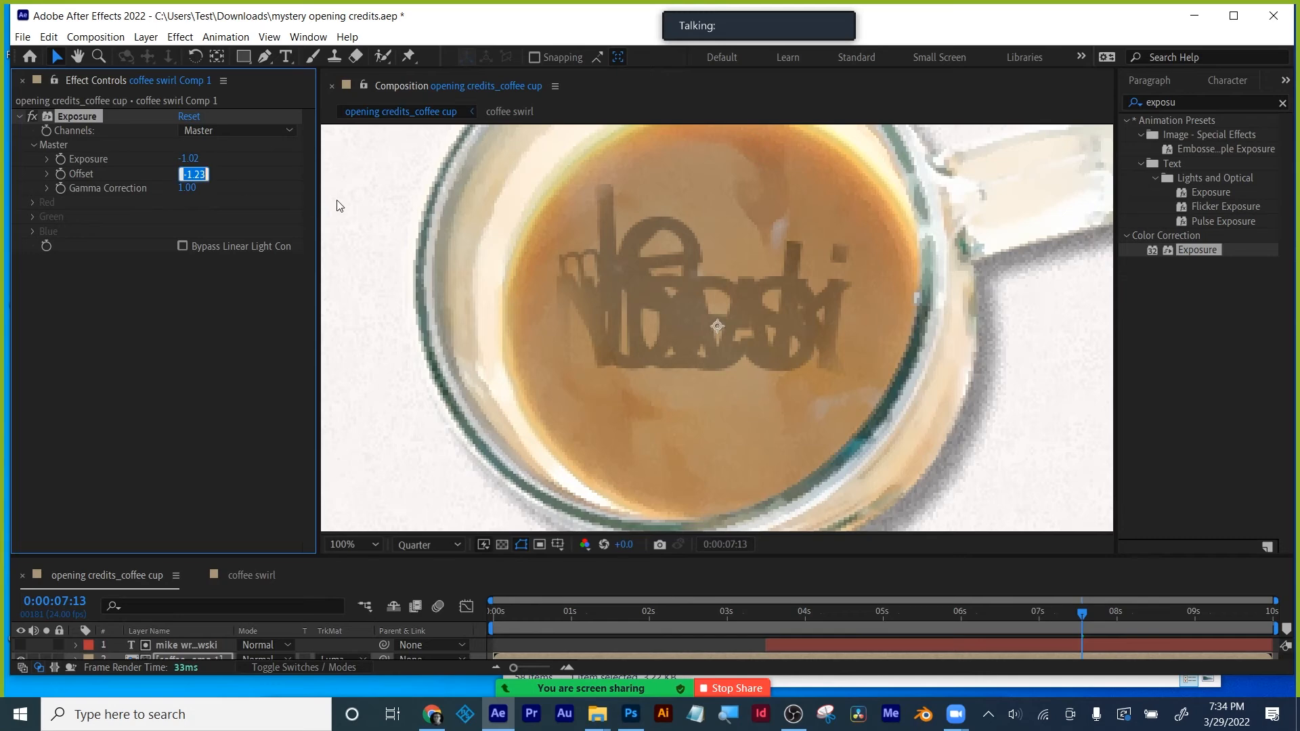
text(0)
key(Return)
- At 5:16, fine-tune exposure and try individual channels before returning to Master
drag(819, 607, 939, 600)
drag(188, 159, 136, 165)
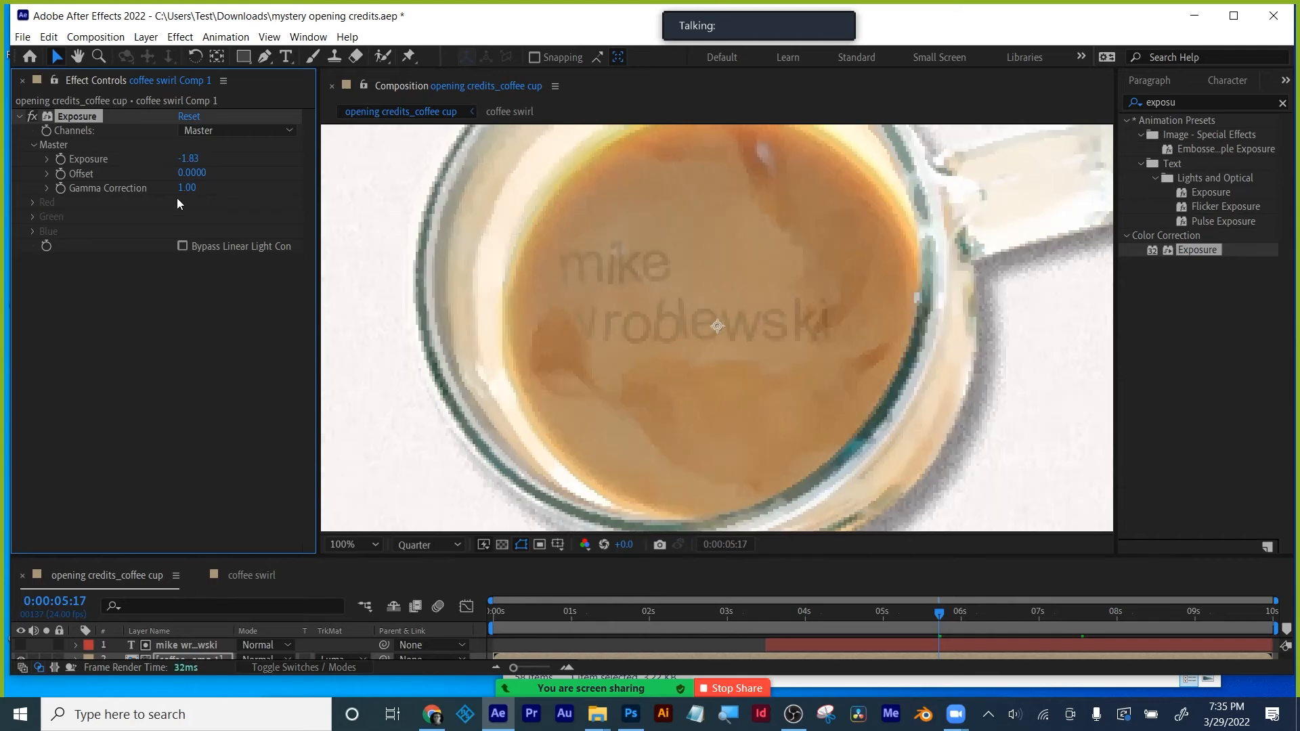
click(236, 131)
click(241, 161)
click(245, 129)
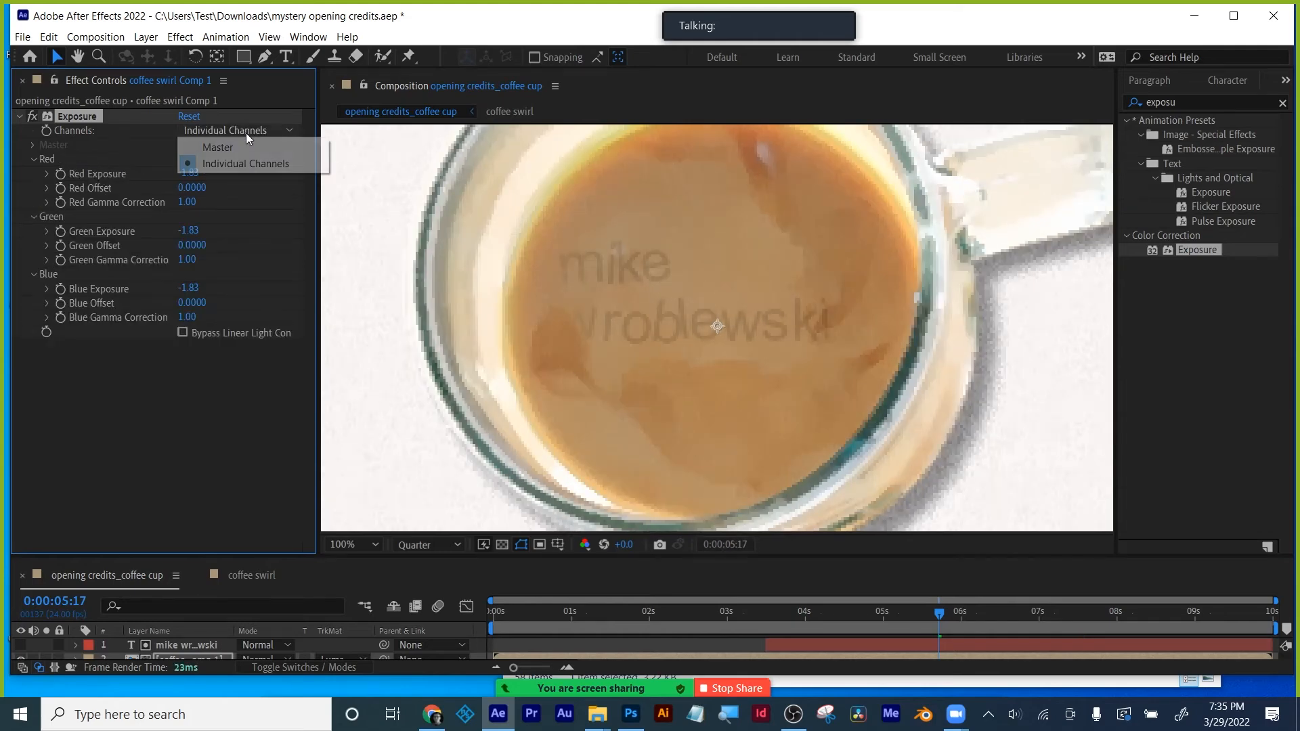
click(223, 147)
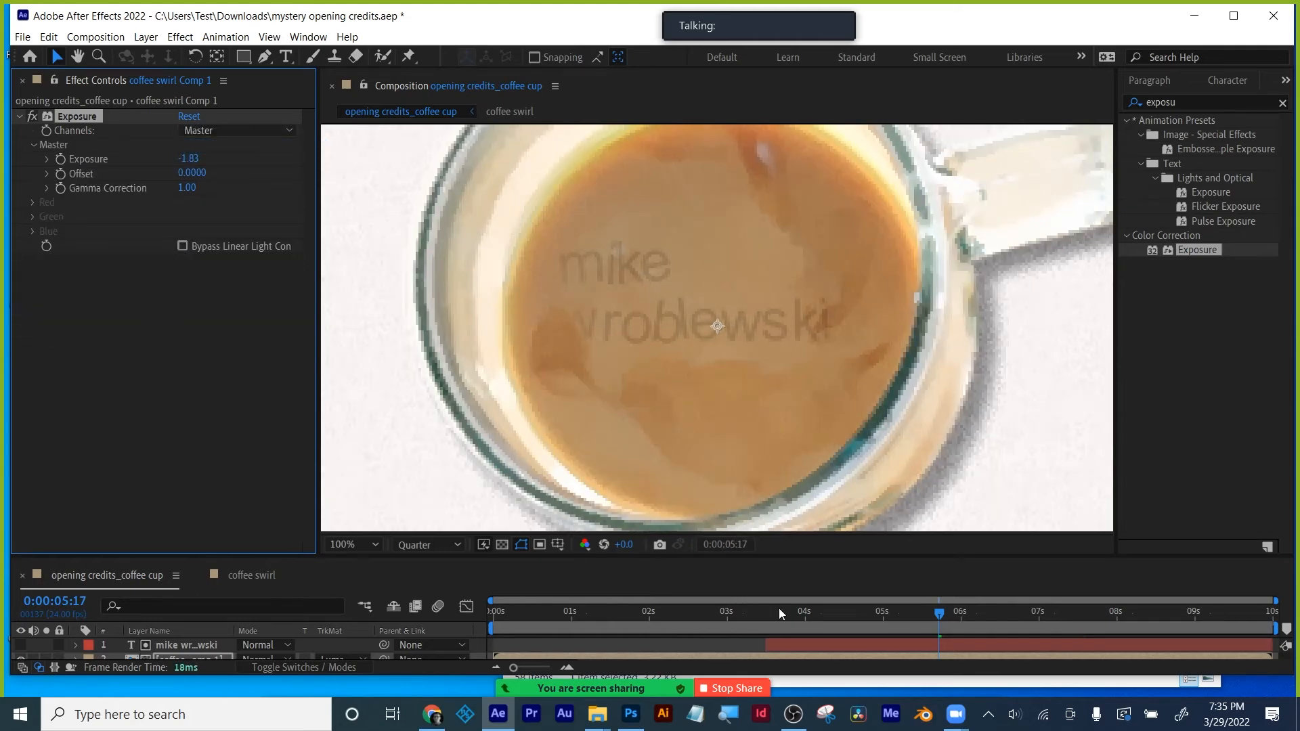
- Preview the embossed text from 3:17, stopping at 8:21
click(782, 610)
key(space)
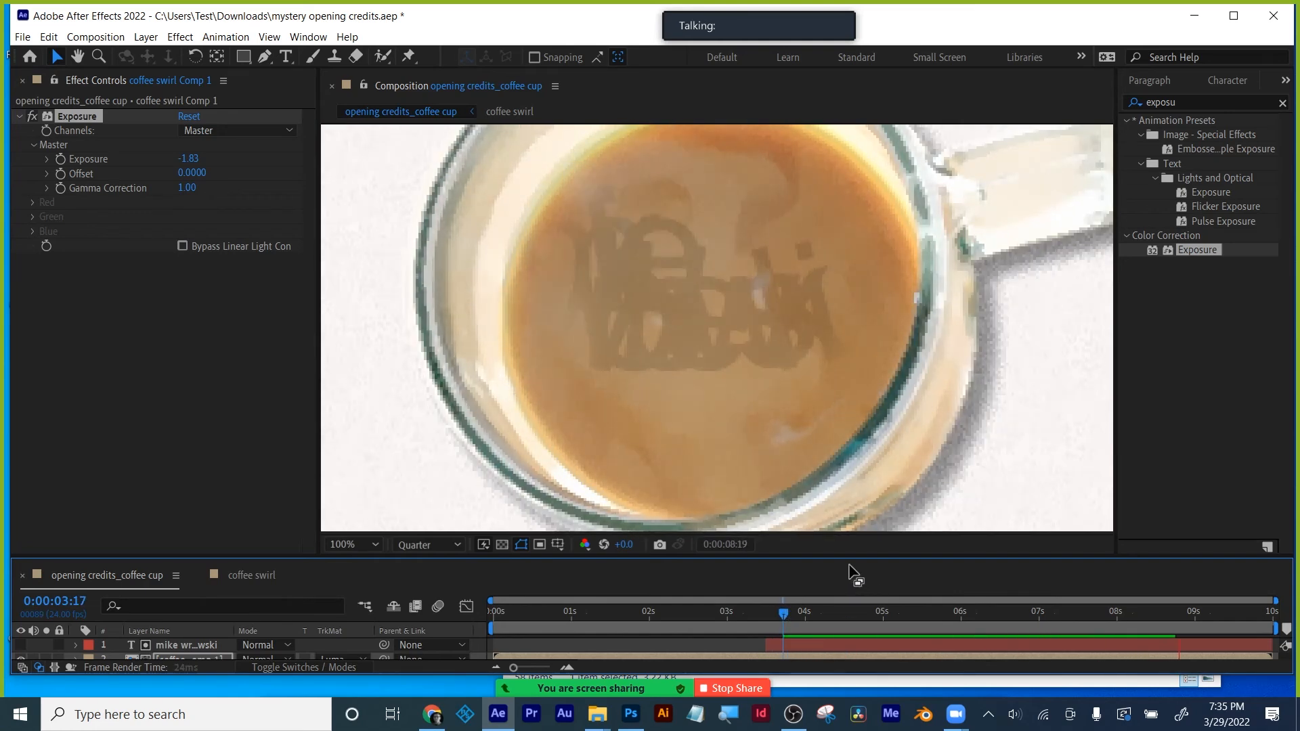
click(76, 110)
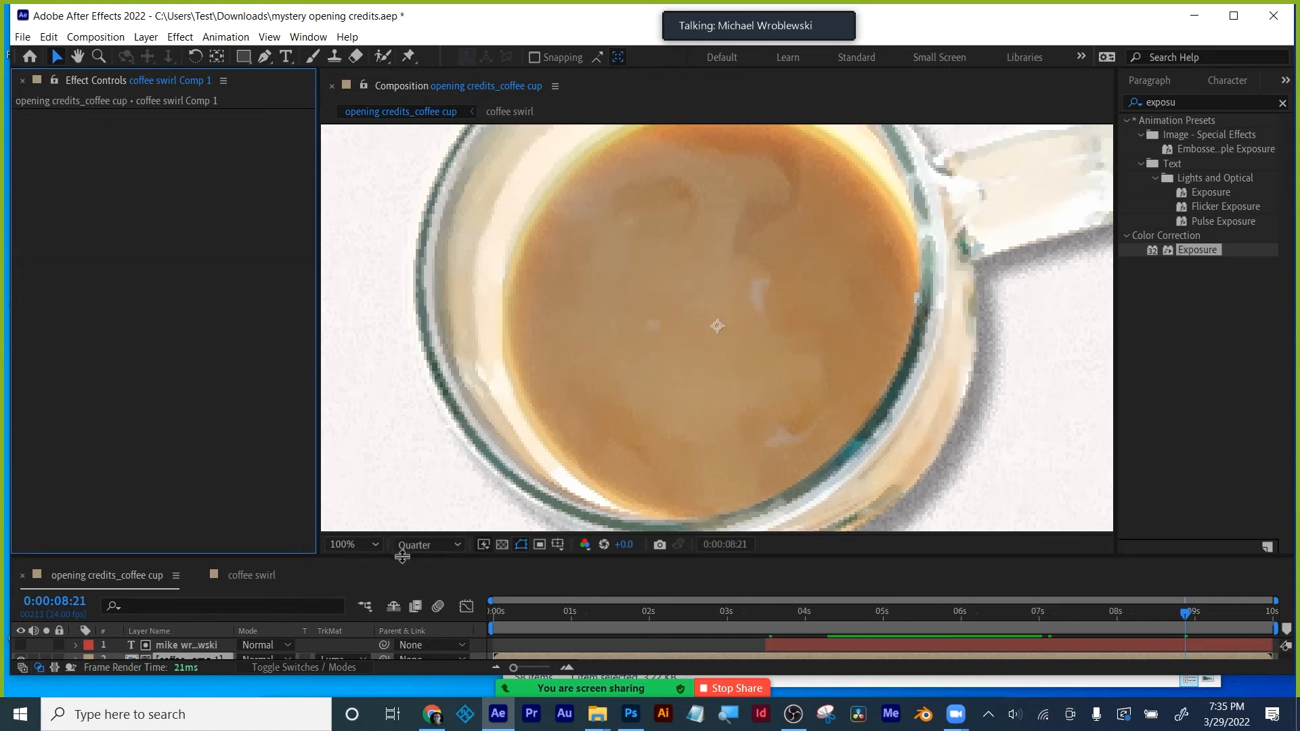
- Set coffee swirl Comp 1's track matte to No Track Matte
drag(402, 556, 406, 437)
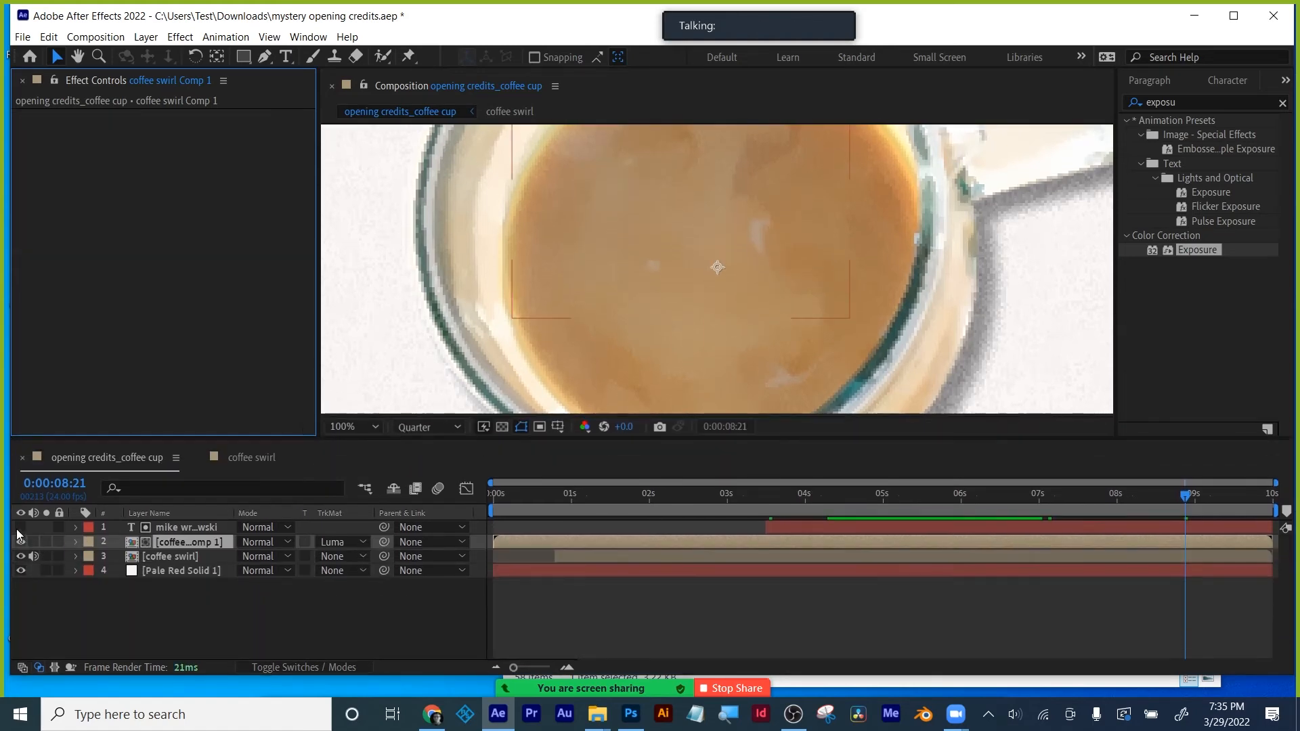
drag(182, 541, 418, 512)
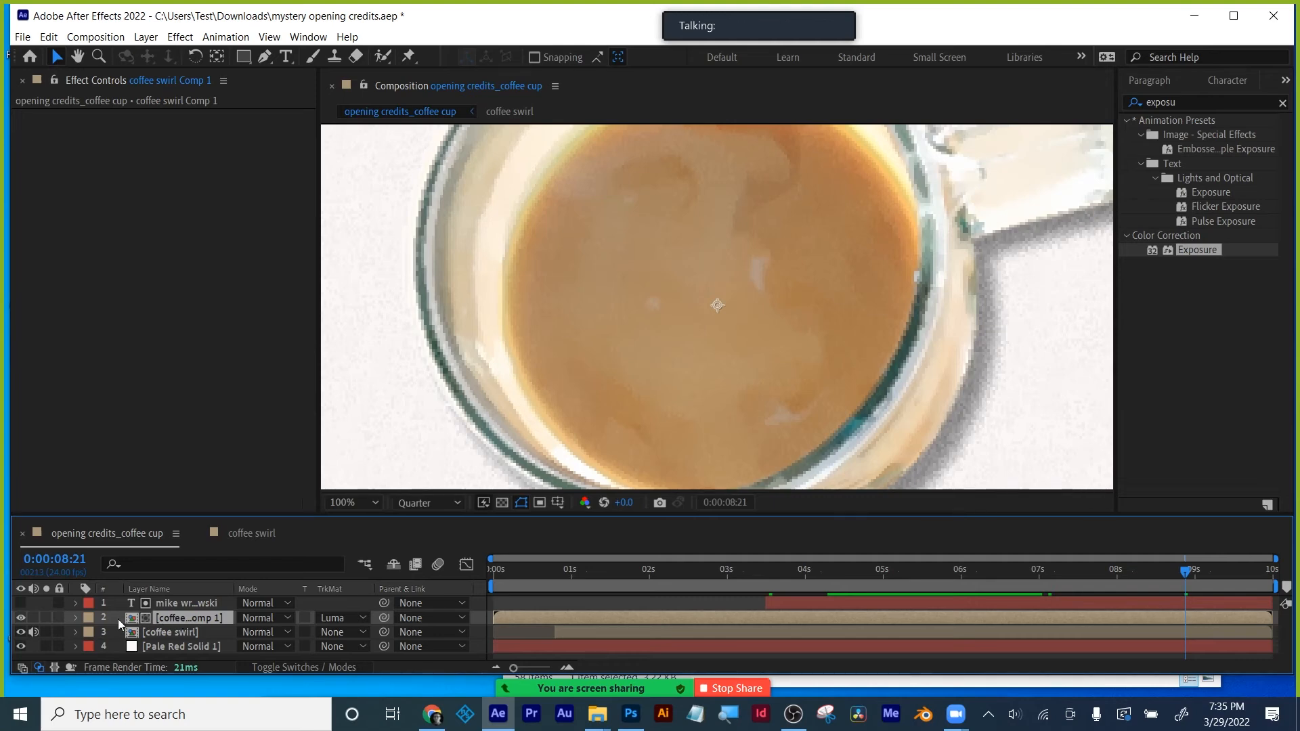
click(341, 616)
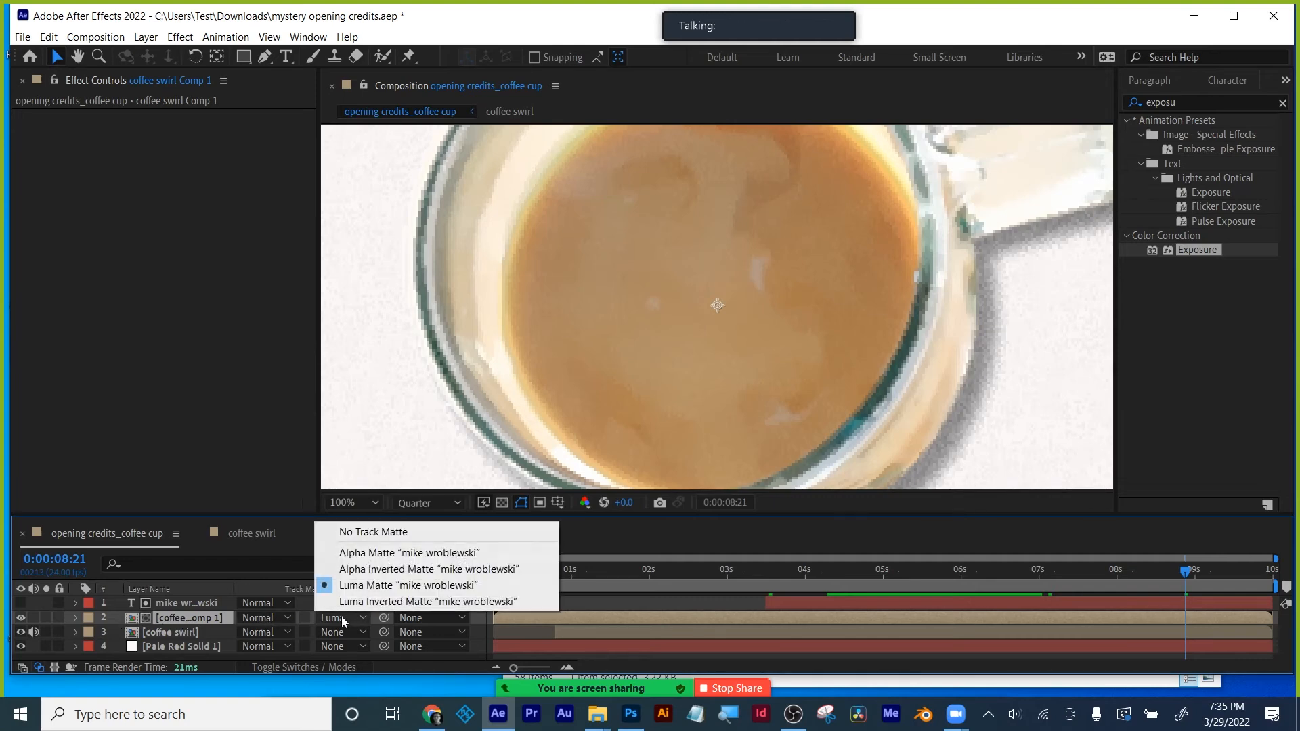
click(359, 531)
click(21, 602)
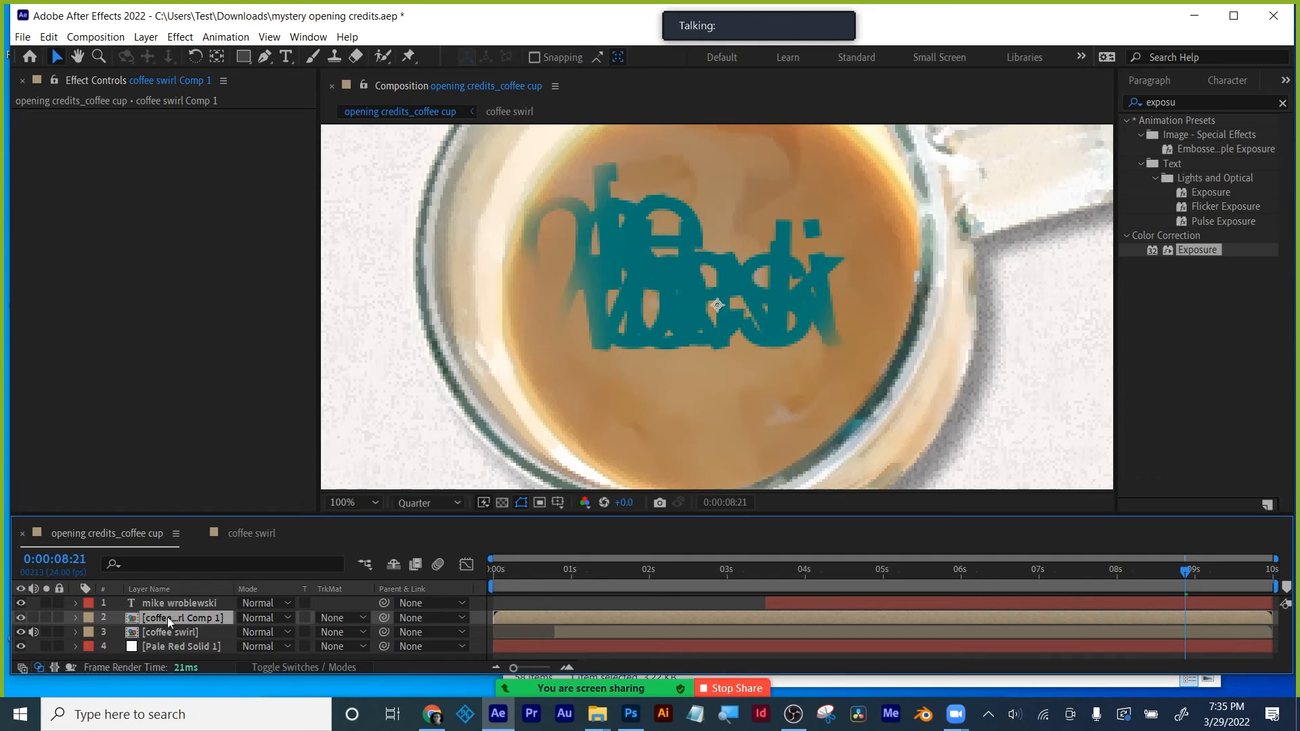
drag(166, 612, 170, 601)
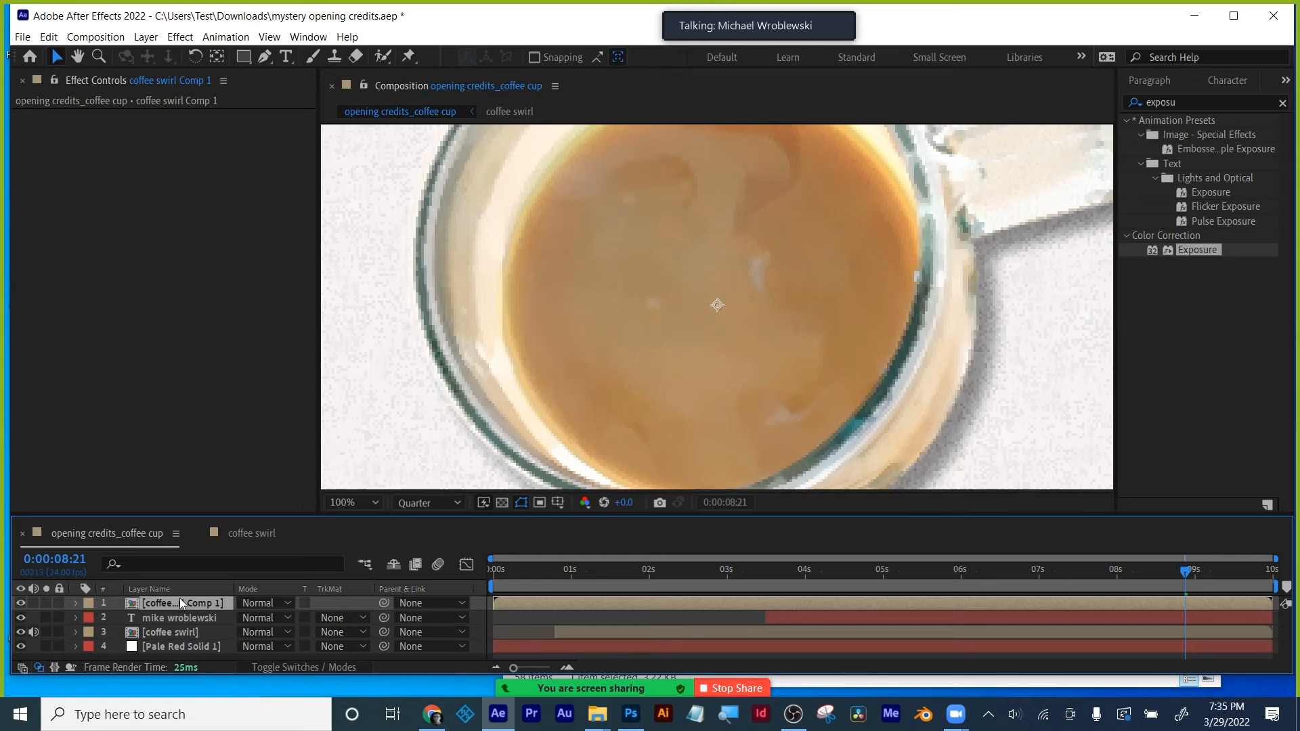
drag(551, 579, 939, 568)
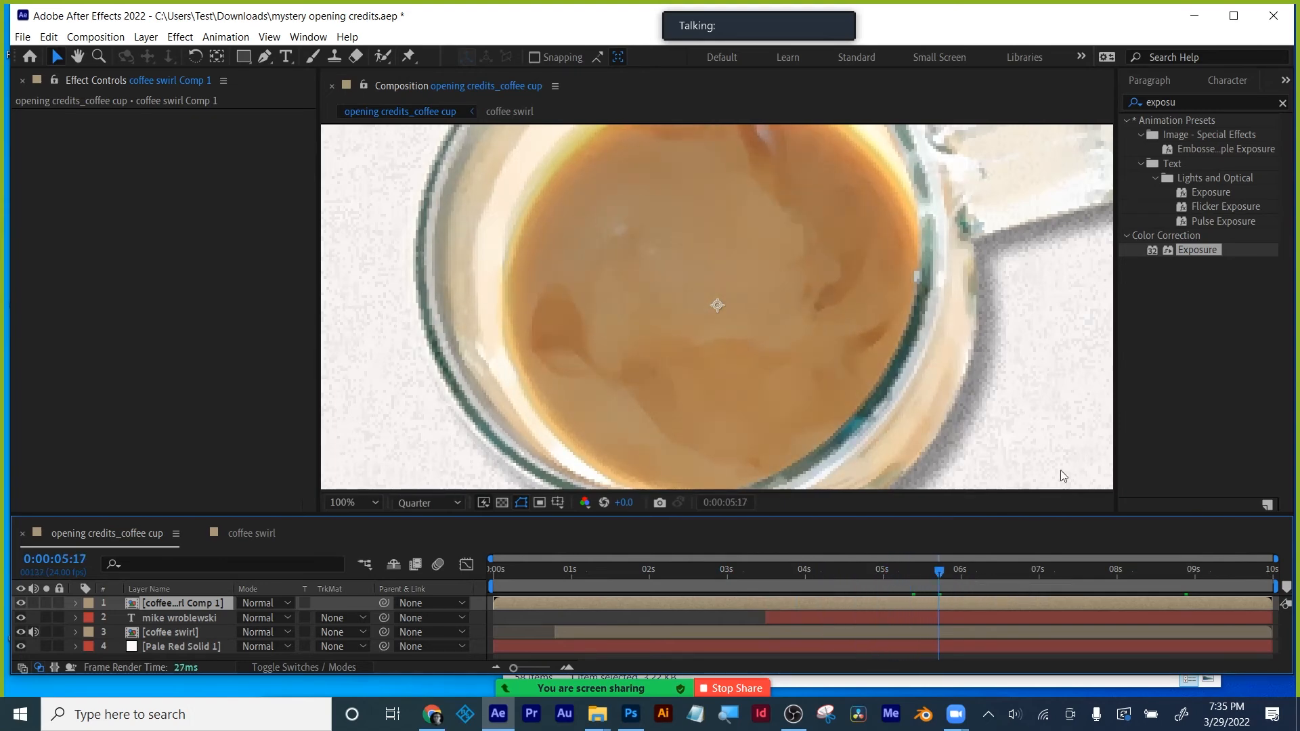
- Apply Keylight (1.2) to the coffee swirl comp and sample the coffee as Screen Colour
click(1190, 101)
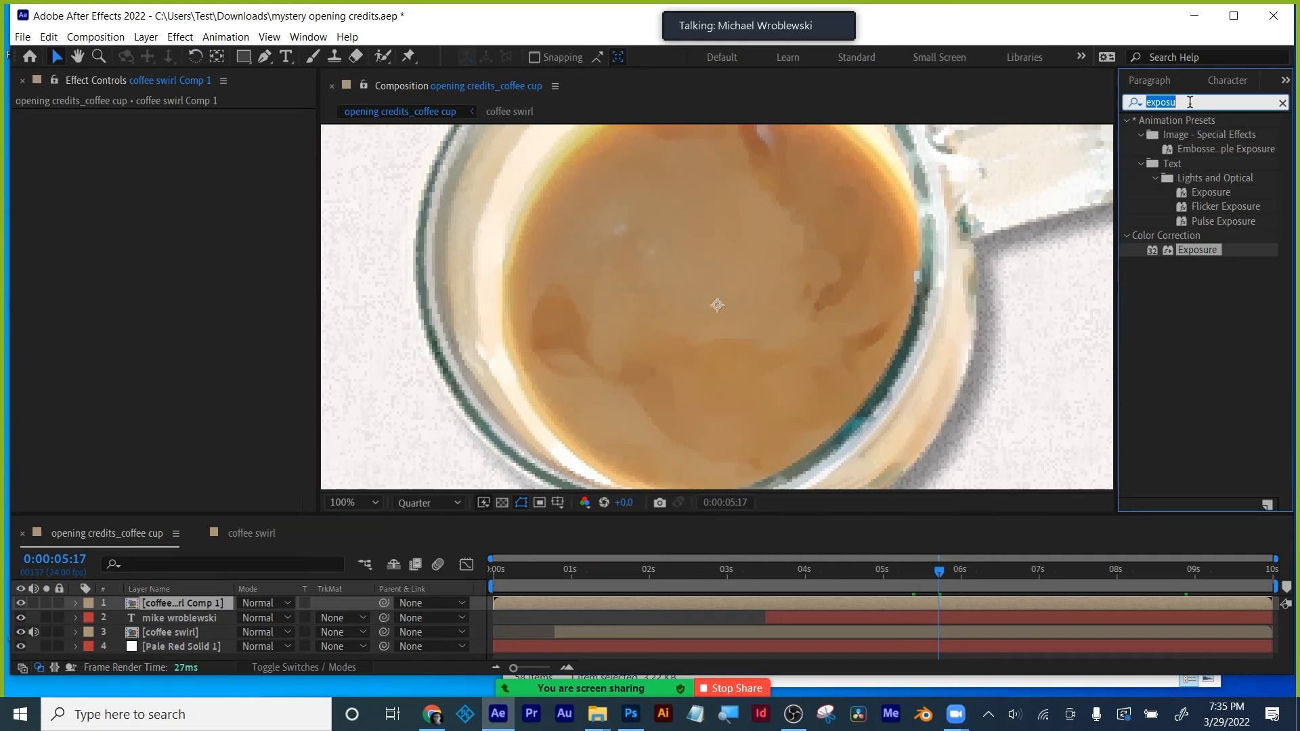
text(key)
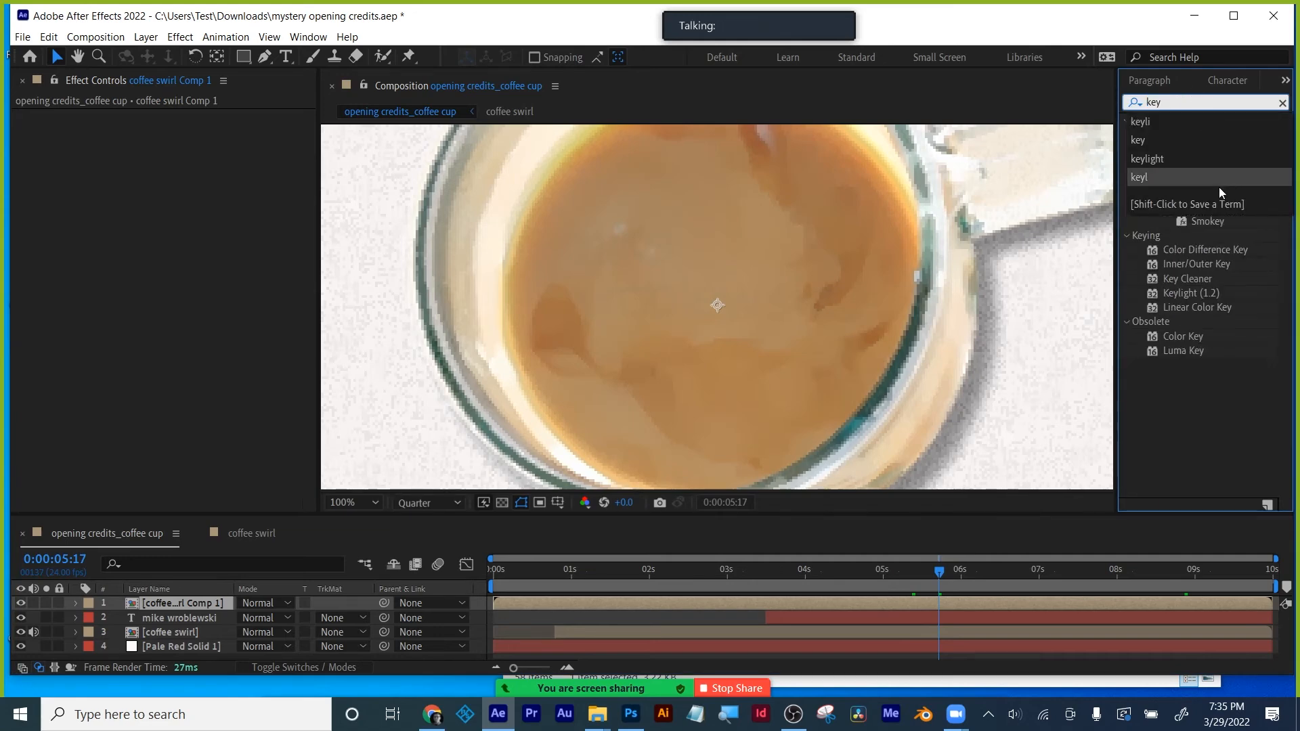
click(1168, 423)
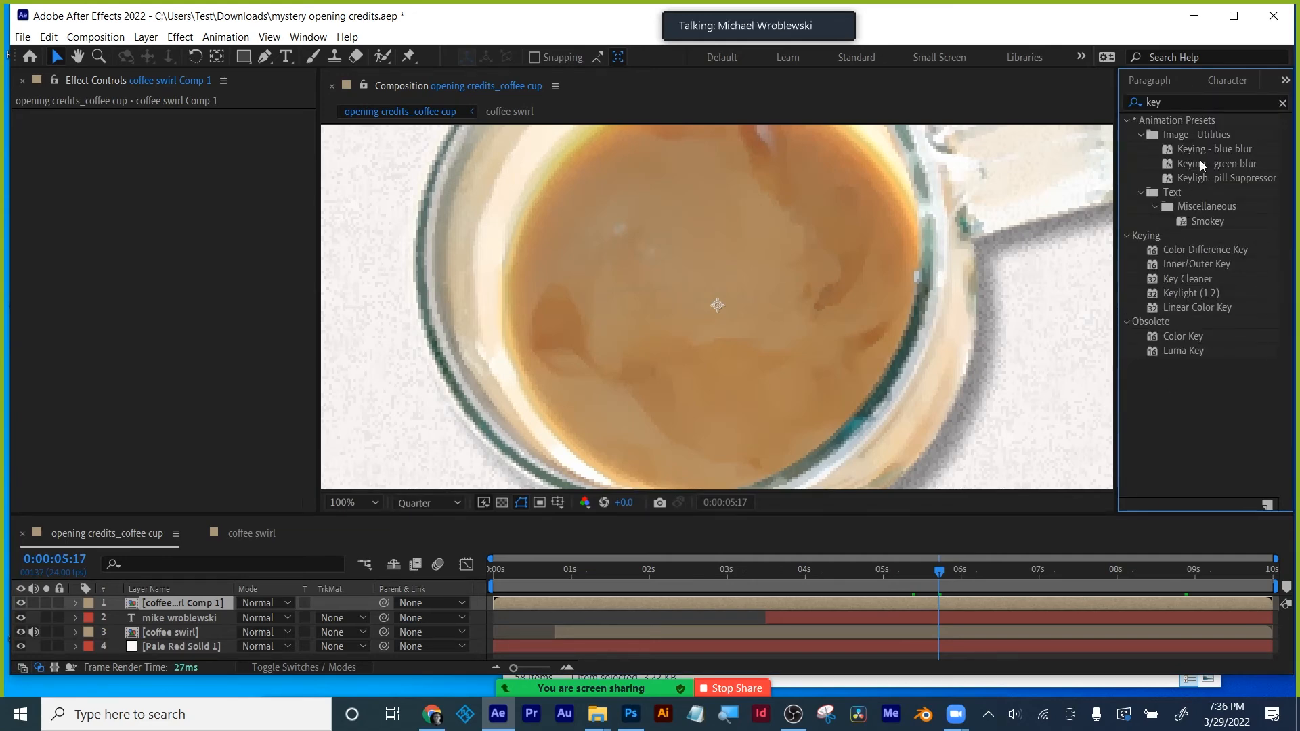
drag(1190, 292, 844, 602)
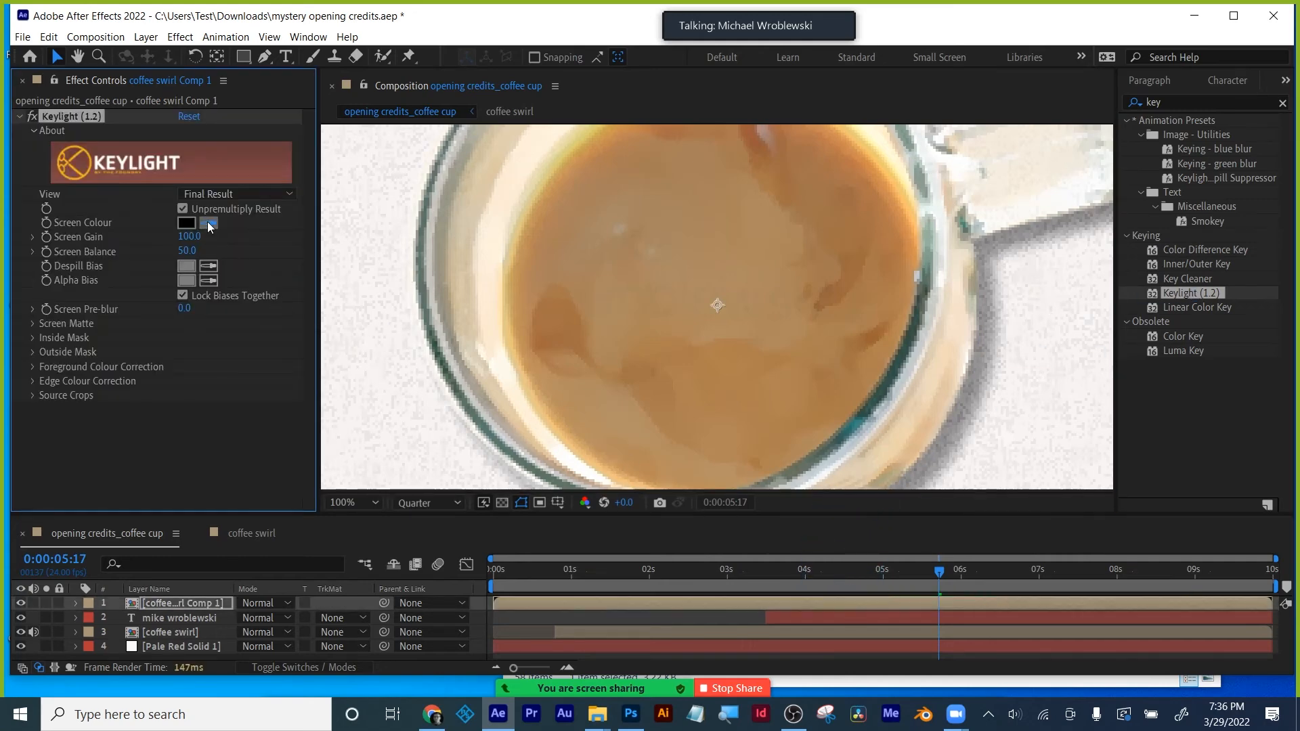
click(829, 299)
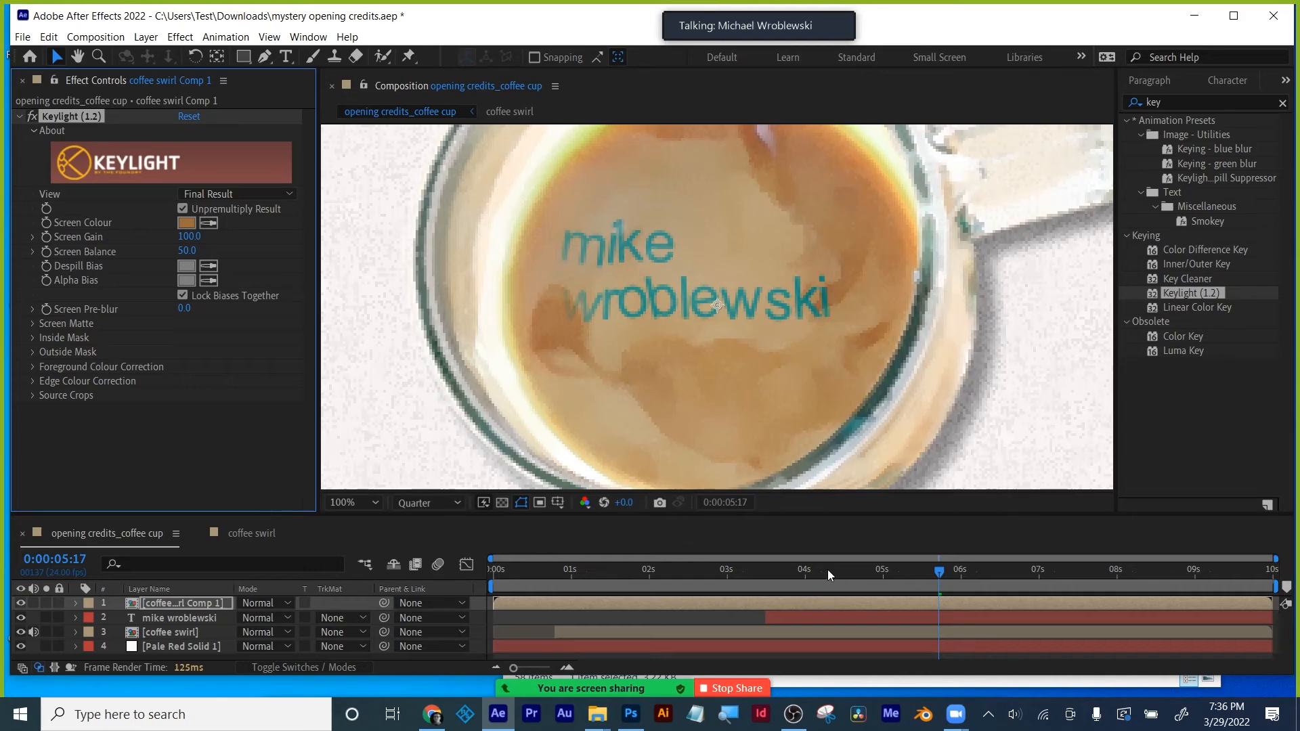
- Raise Screen Gain to 101 and Screen Balance to 67, reviewing the key across frames
mouse_move(827, 570)
mouse_down()
mouse_move(750, 574)
mouse_move(829, 571)
mouse_up()
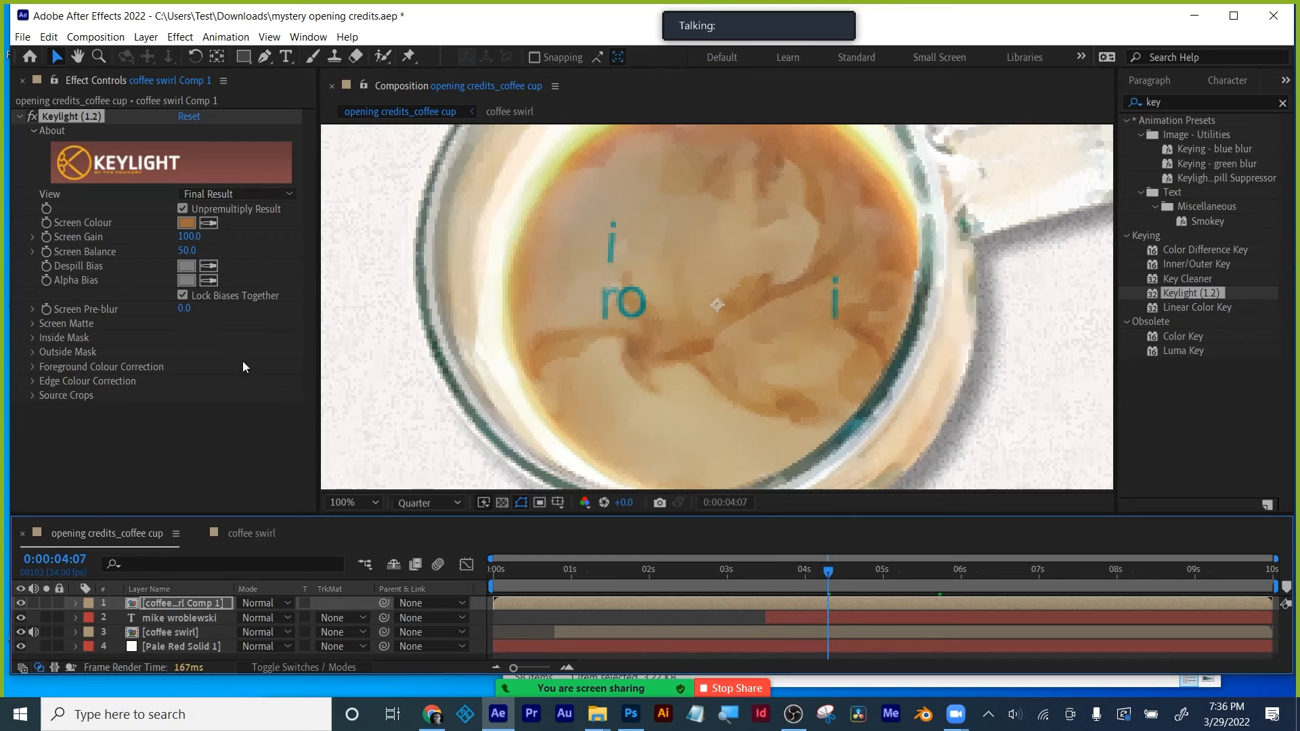
drag(189, 241, 197, 248)
drag(839, 563, 862, 564)
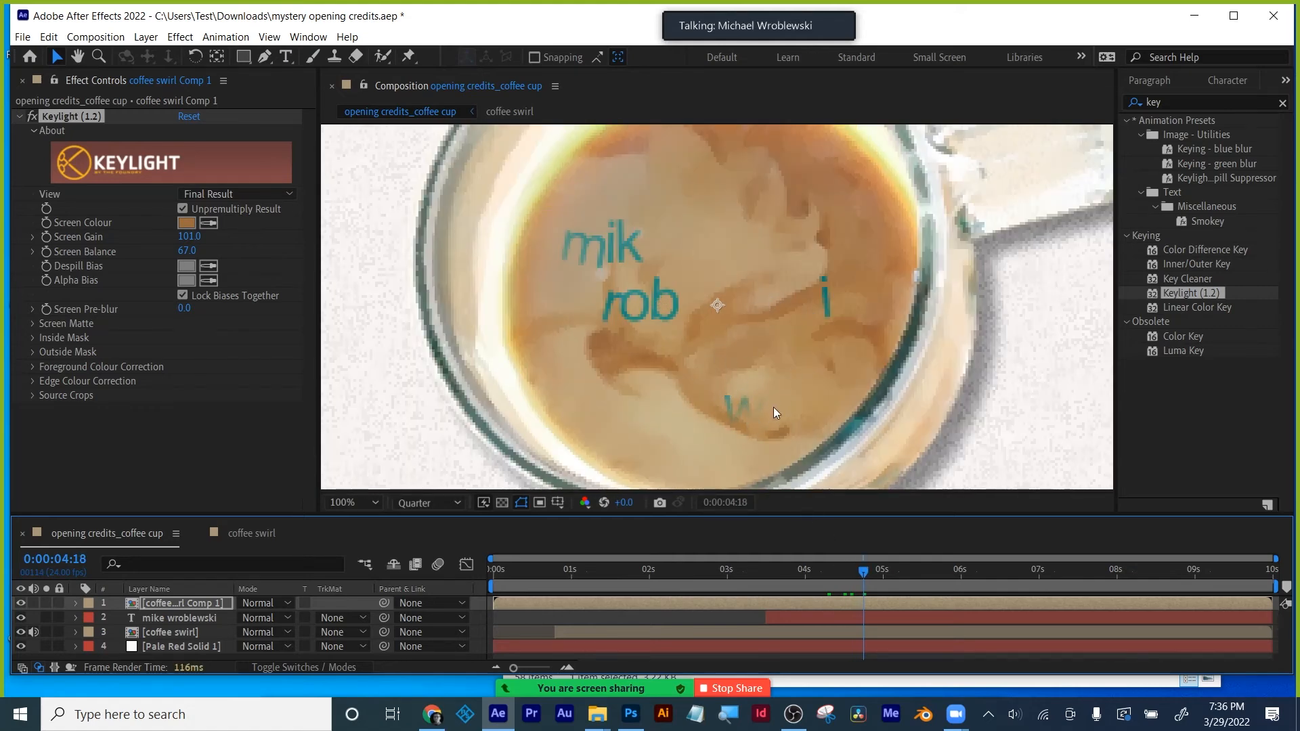
drag(825, 571, 889, 573)
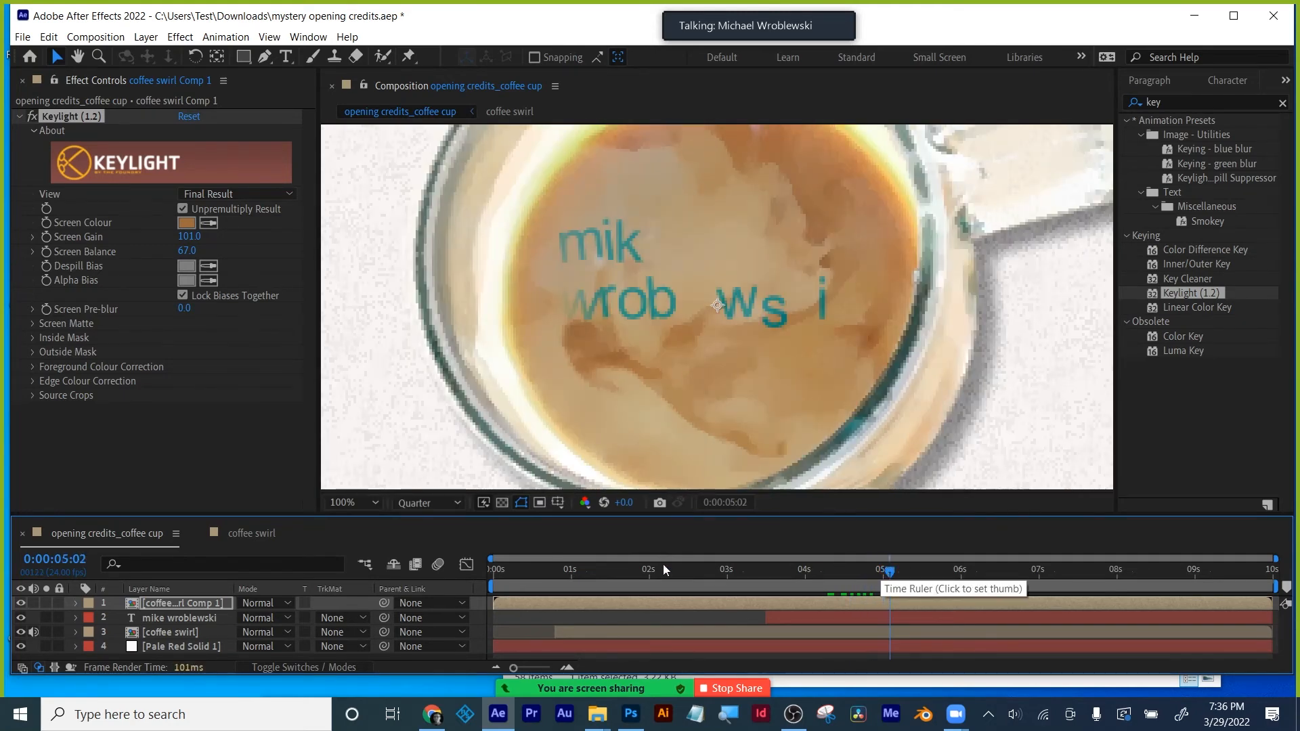
click(19, 117)
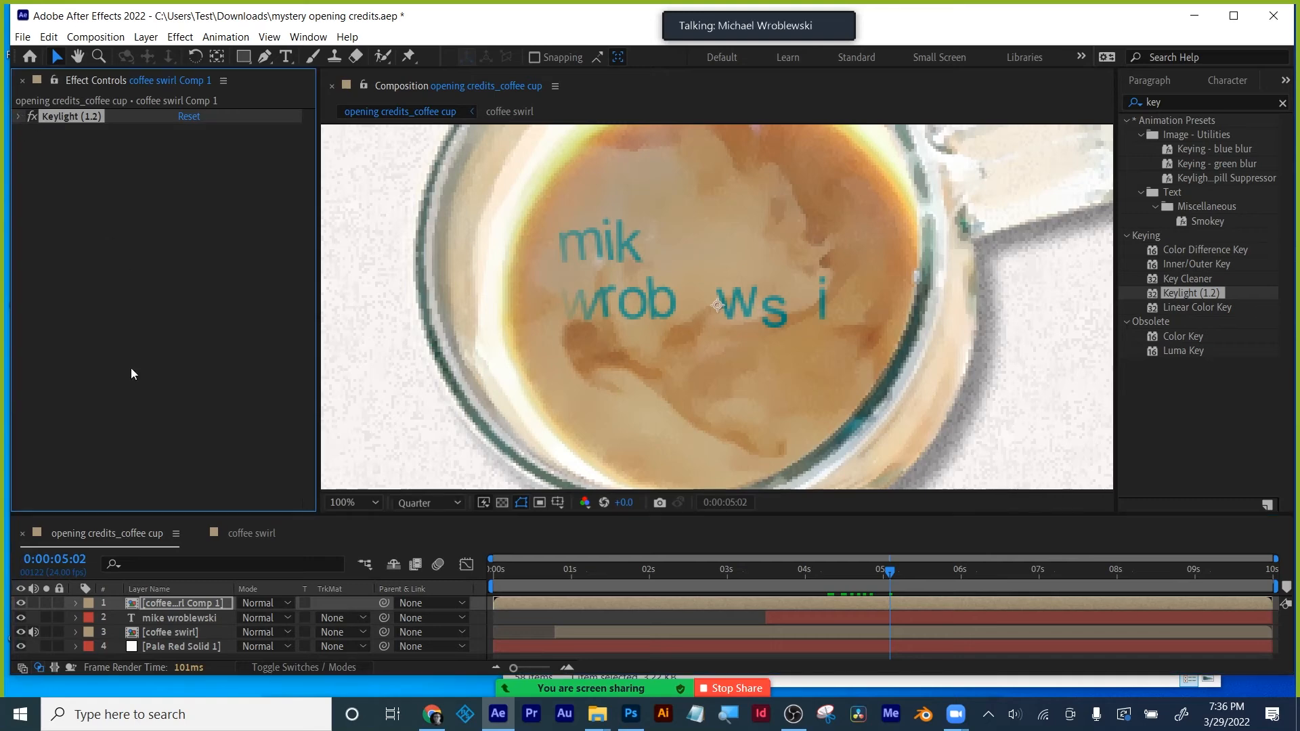
click(172, 619)
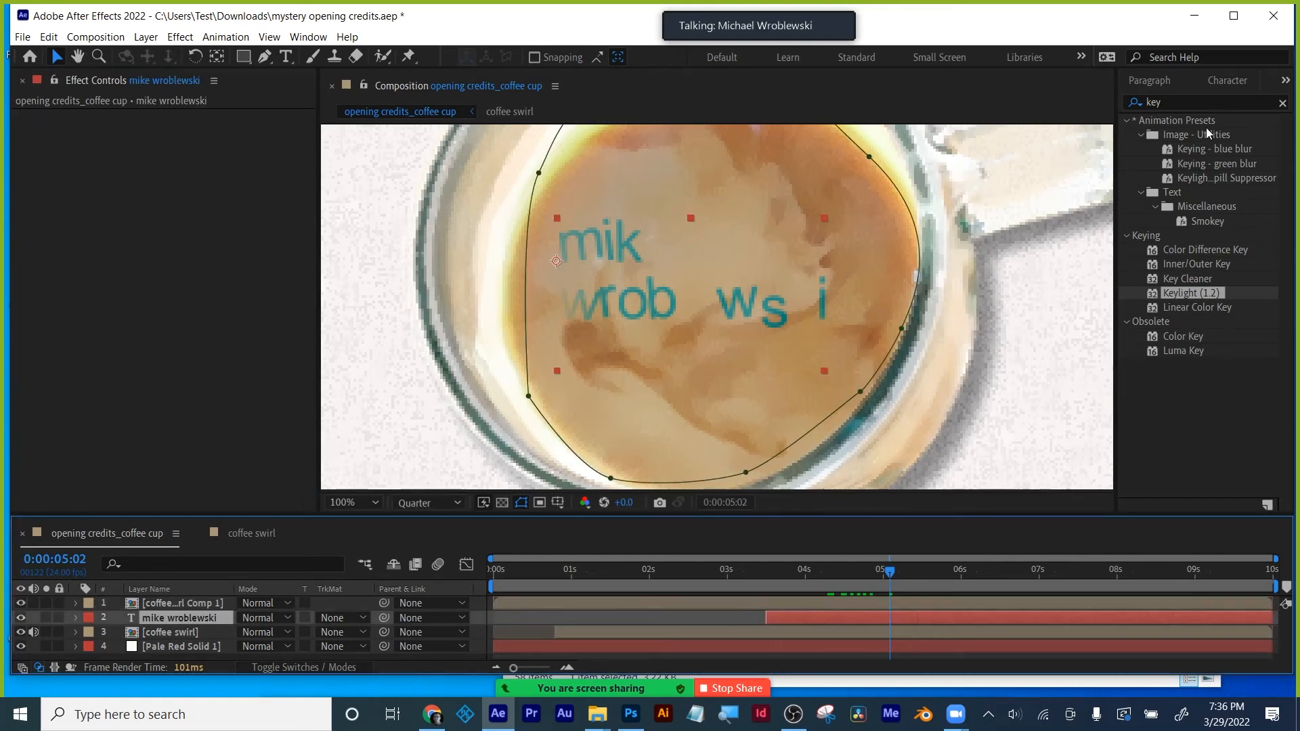
click(1227, 81)
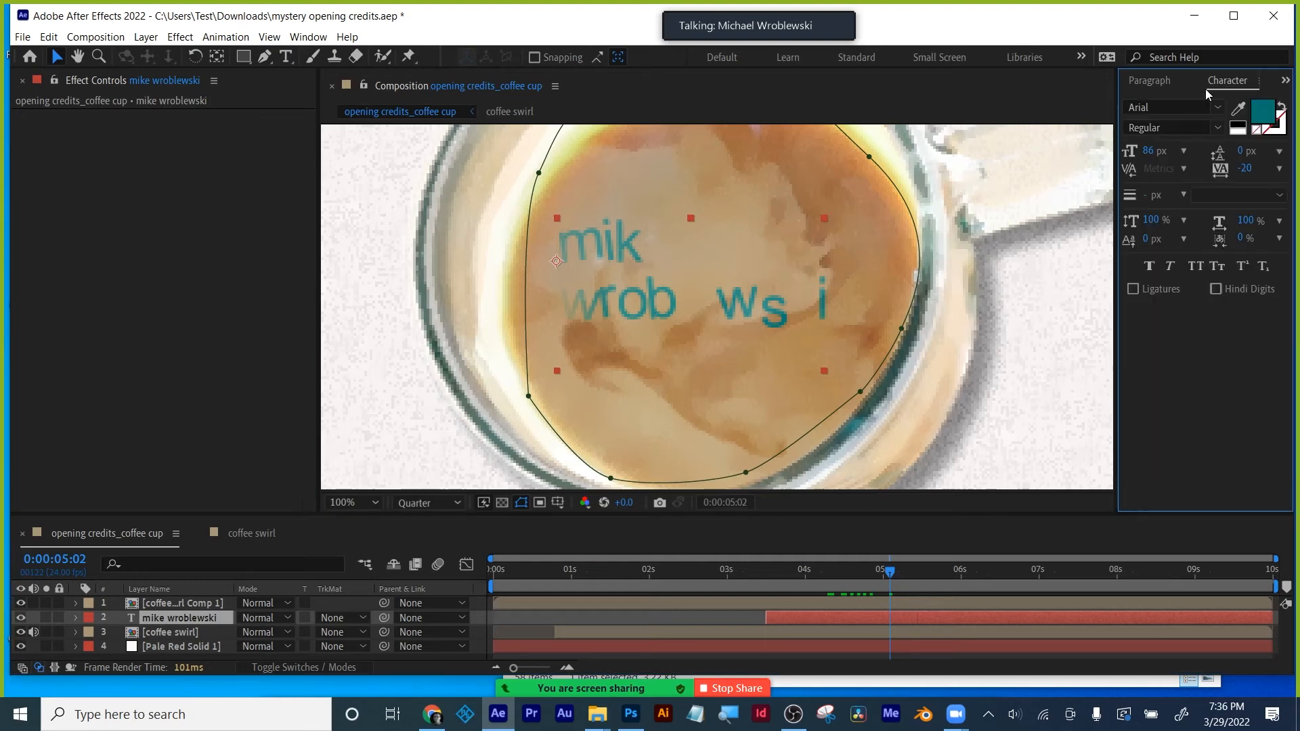
- Change the name text fill from teal to a deep brown sampled from the coffee cup
click(1262, 110)
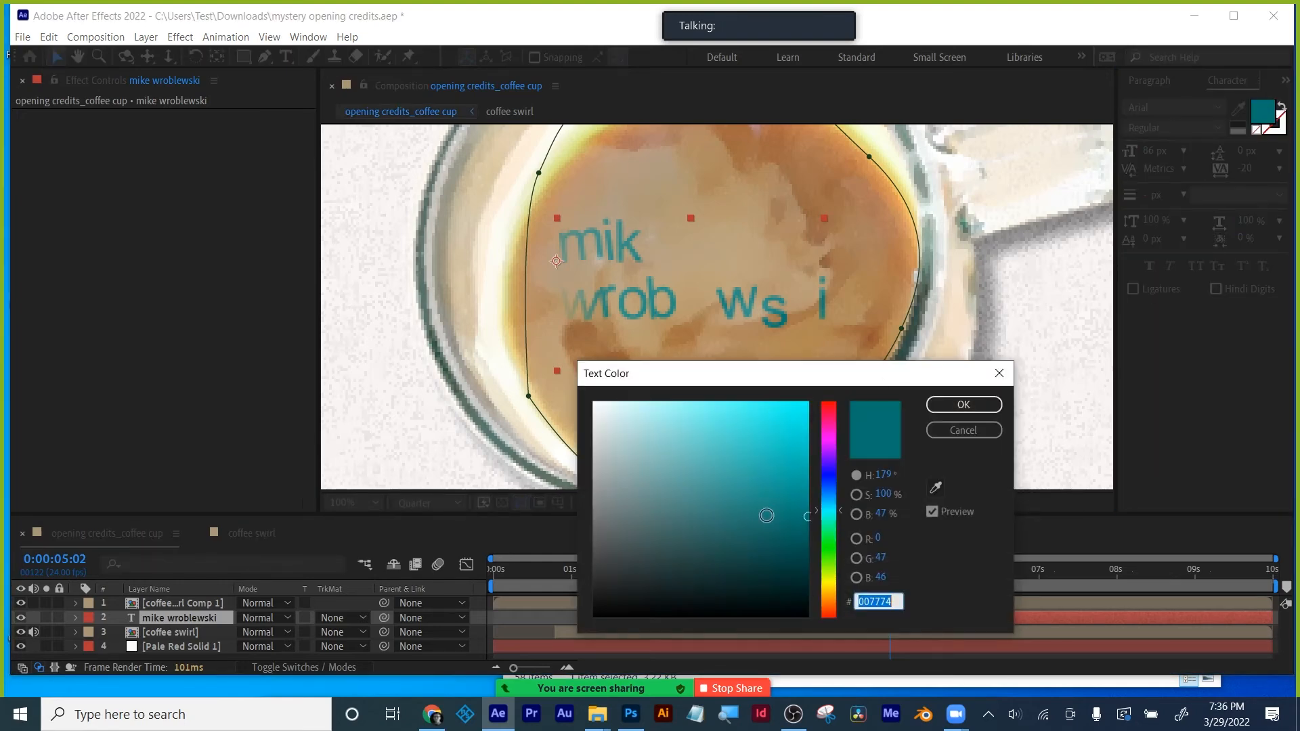
drag(840, 518, 838, 594)
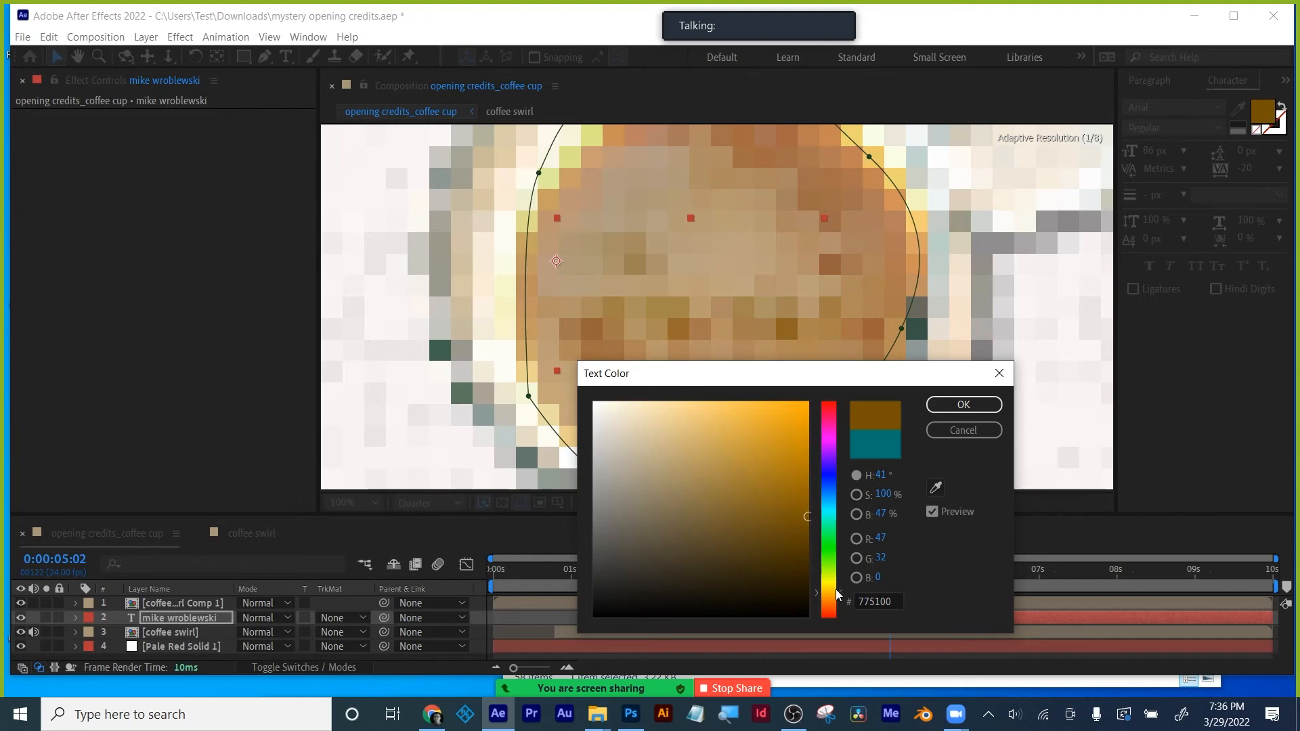
drag(815, 372, 960, 401)
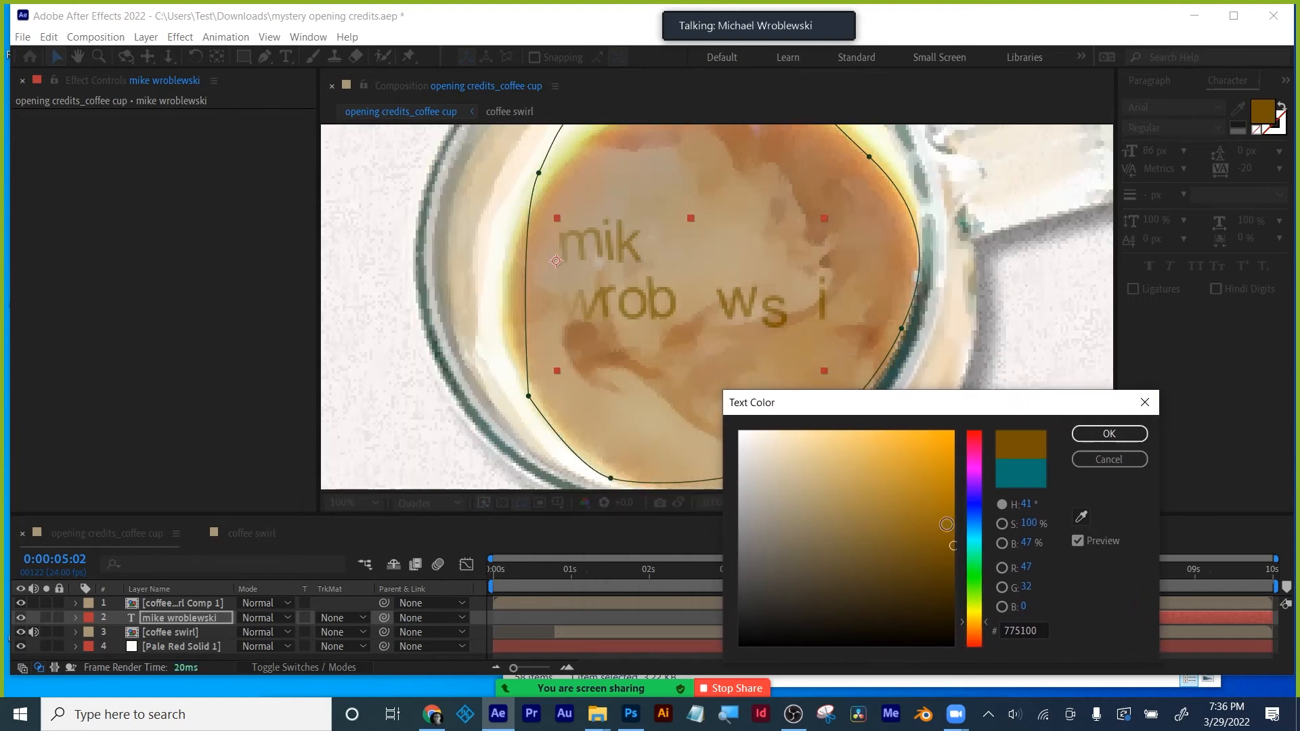
drag(948, 553, 947, 572)
click(944, 541)
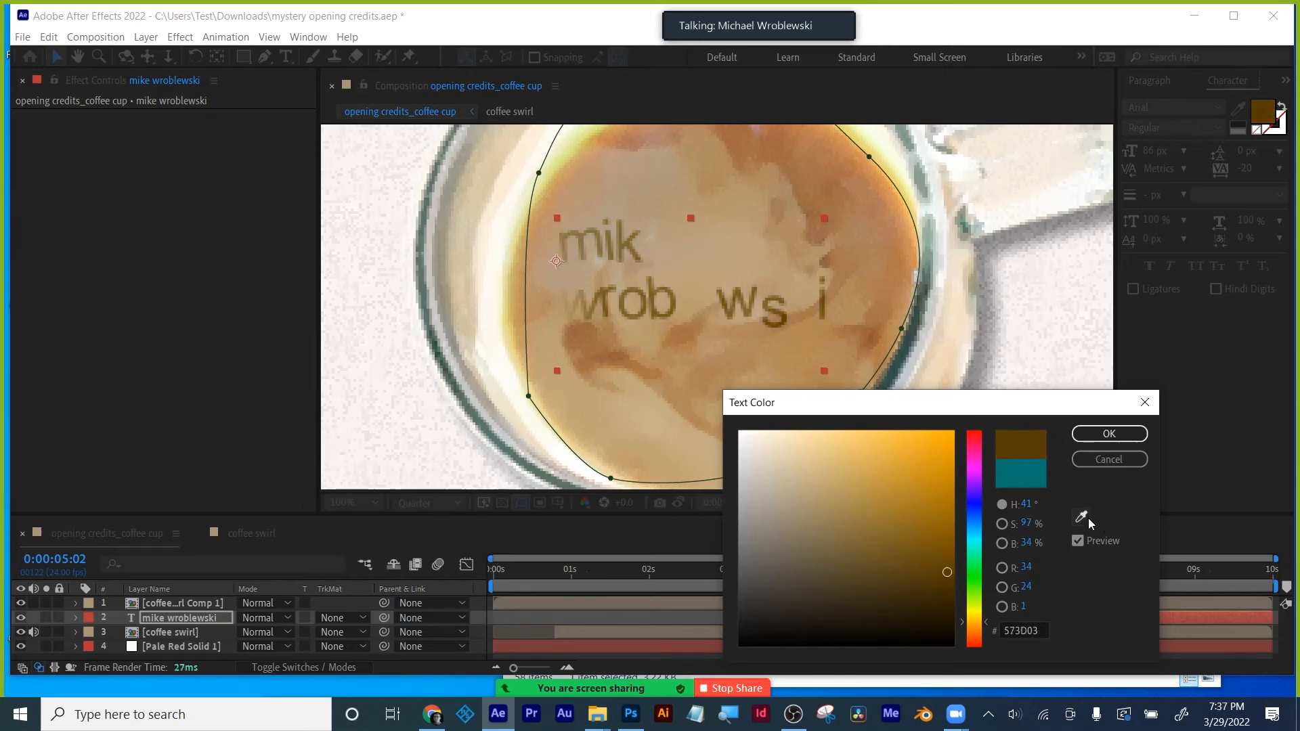
click(1087, 519)
click(816, 177)
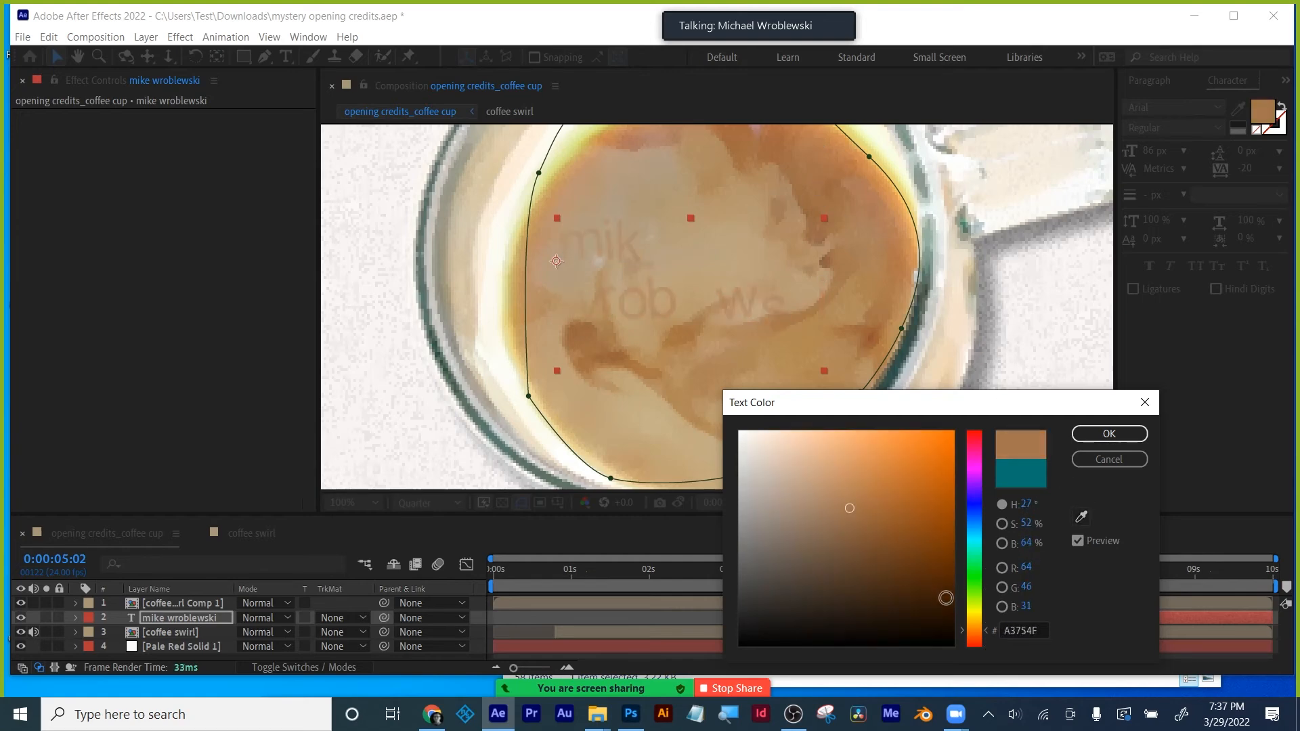
drag(948, 602, 949, 597)
click(1109, 433)
drag(867, 581, 916, 574)
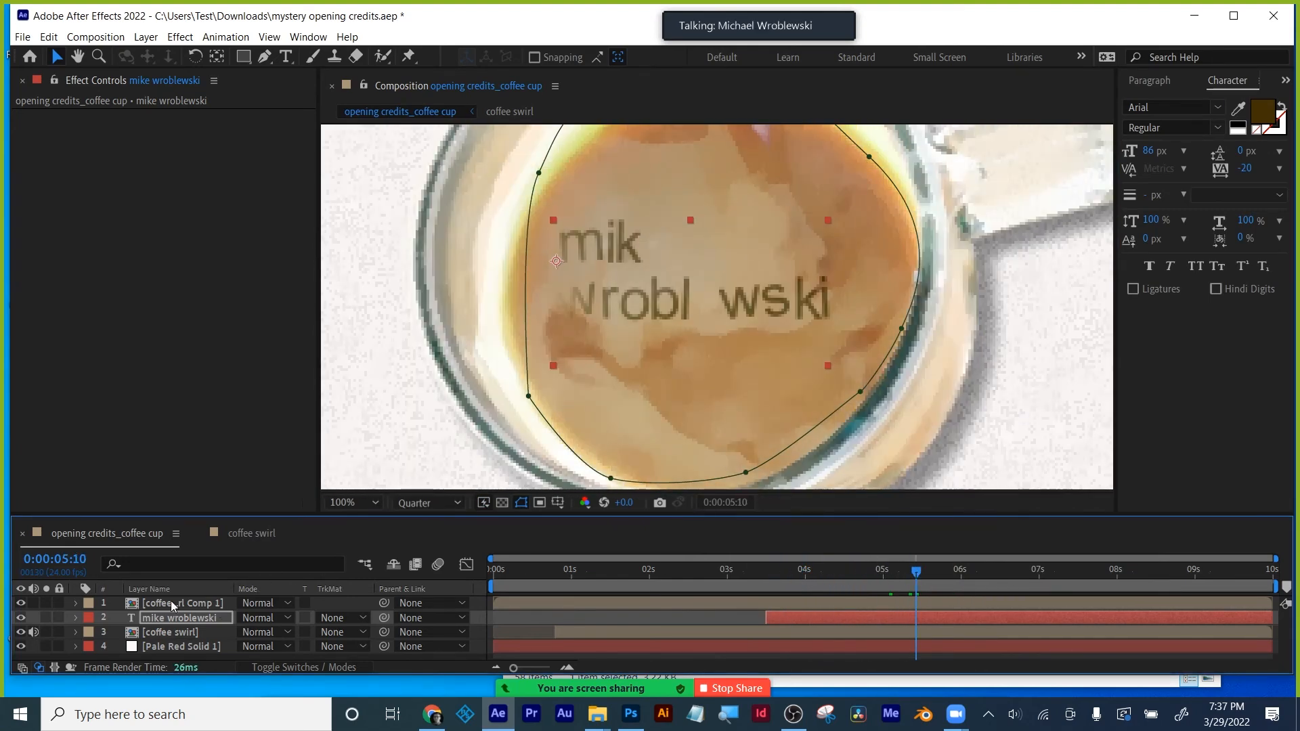
- Save the project, then add a Satin layer style to the name text and delete it
key(ctrl+s)
right_click(183, 618)
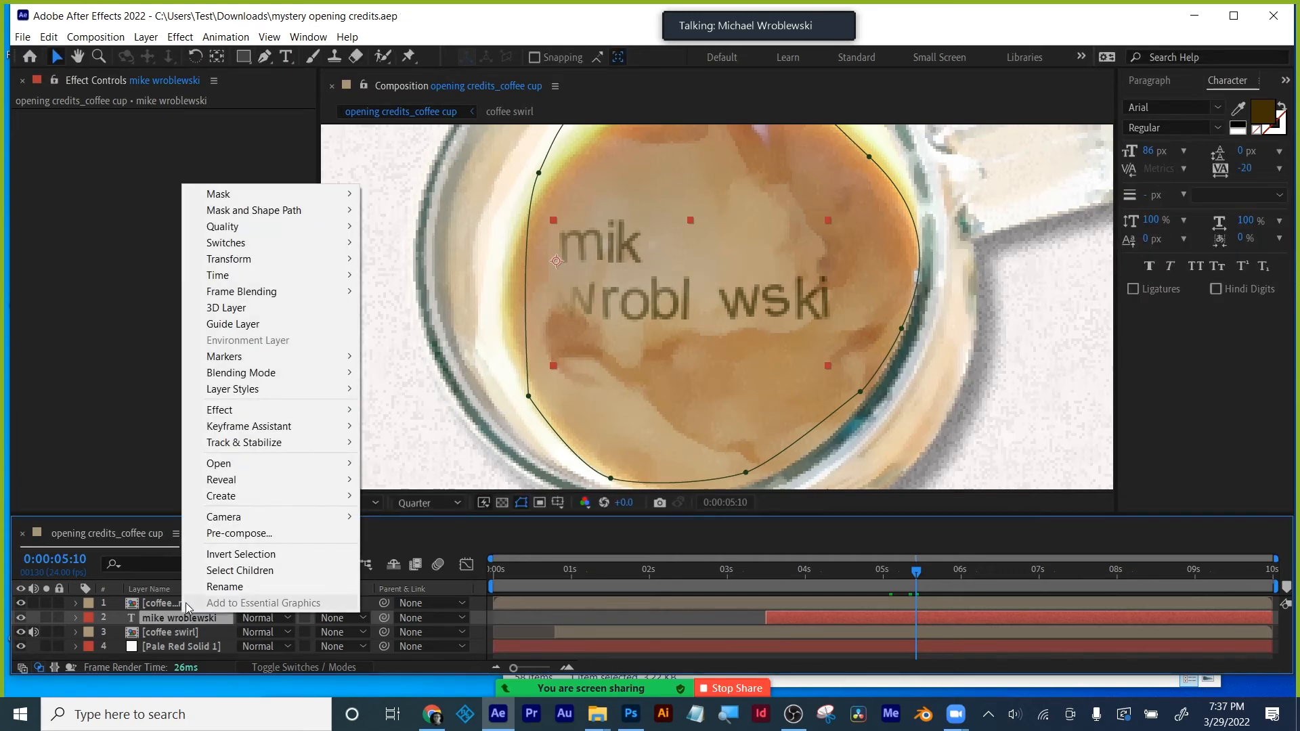
mouse_move(245, 390)
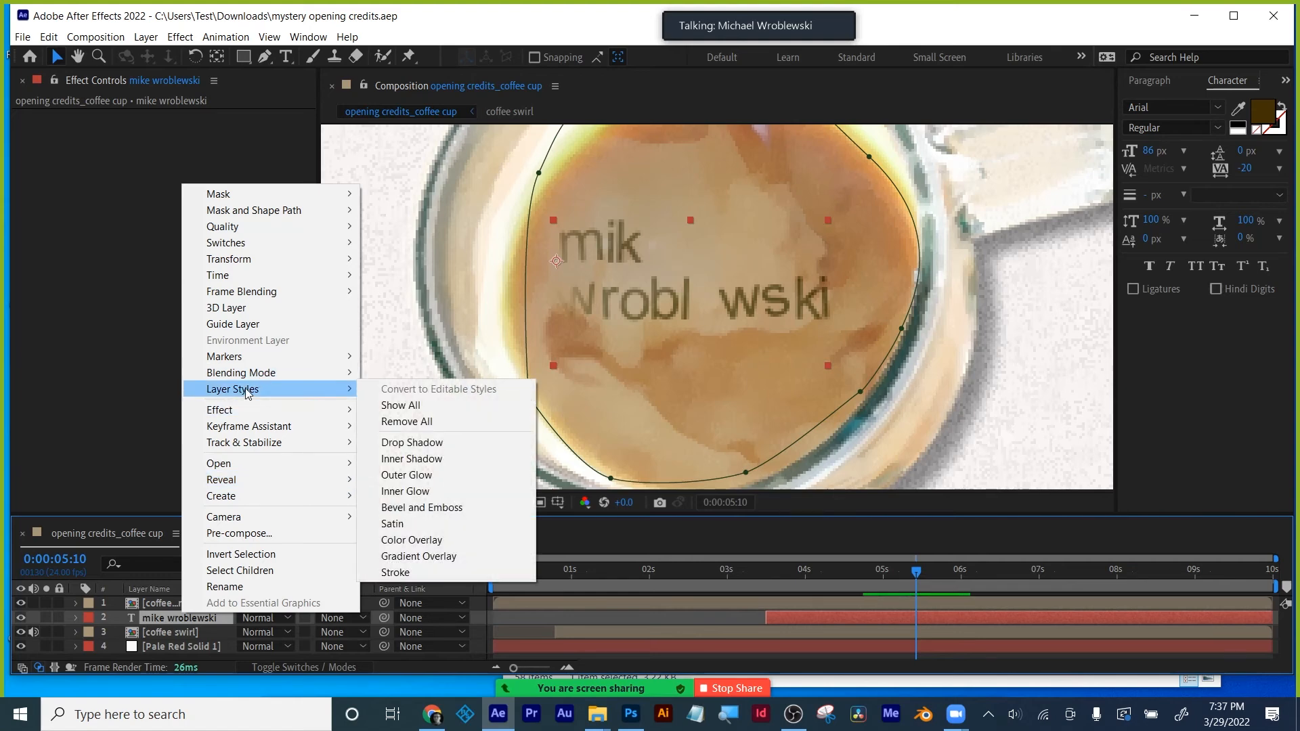
click(406, 525)
key(Delete)
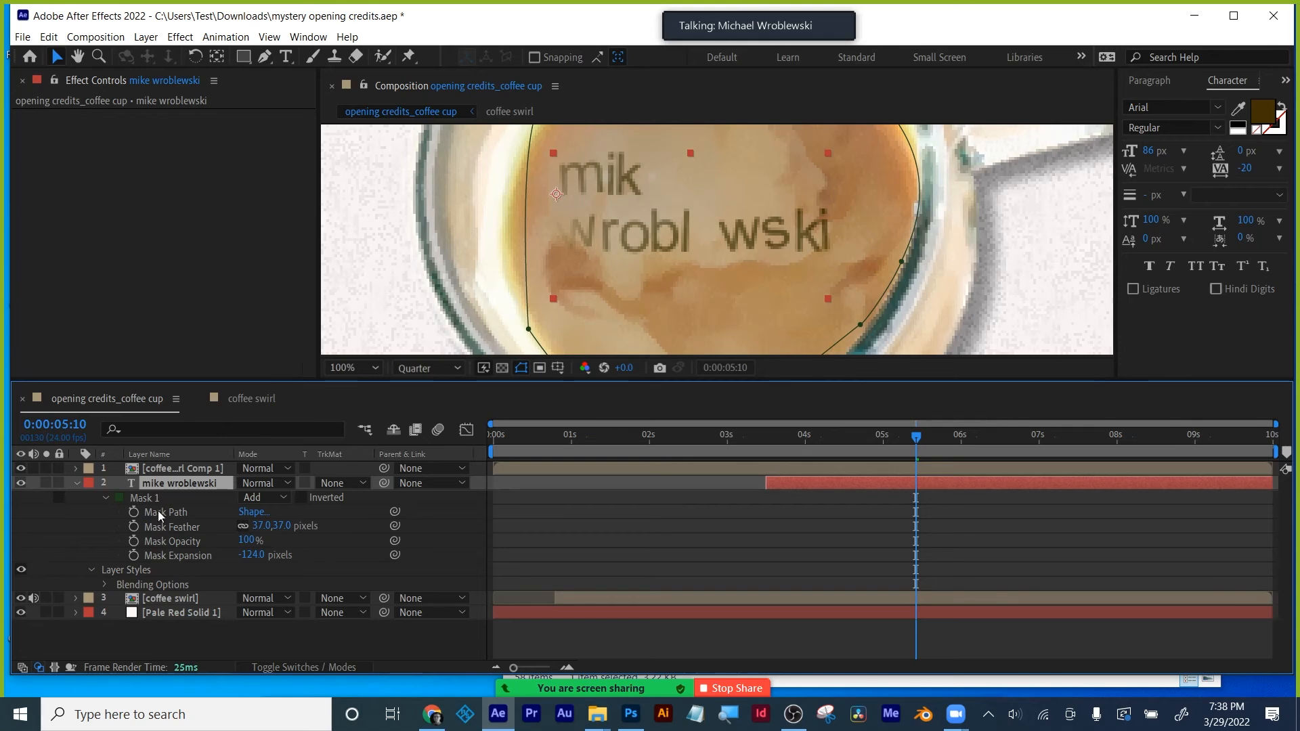
- Delete the text layer's Layer Styles group, leaving only Mask 1
click(133, 571)
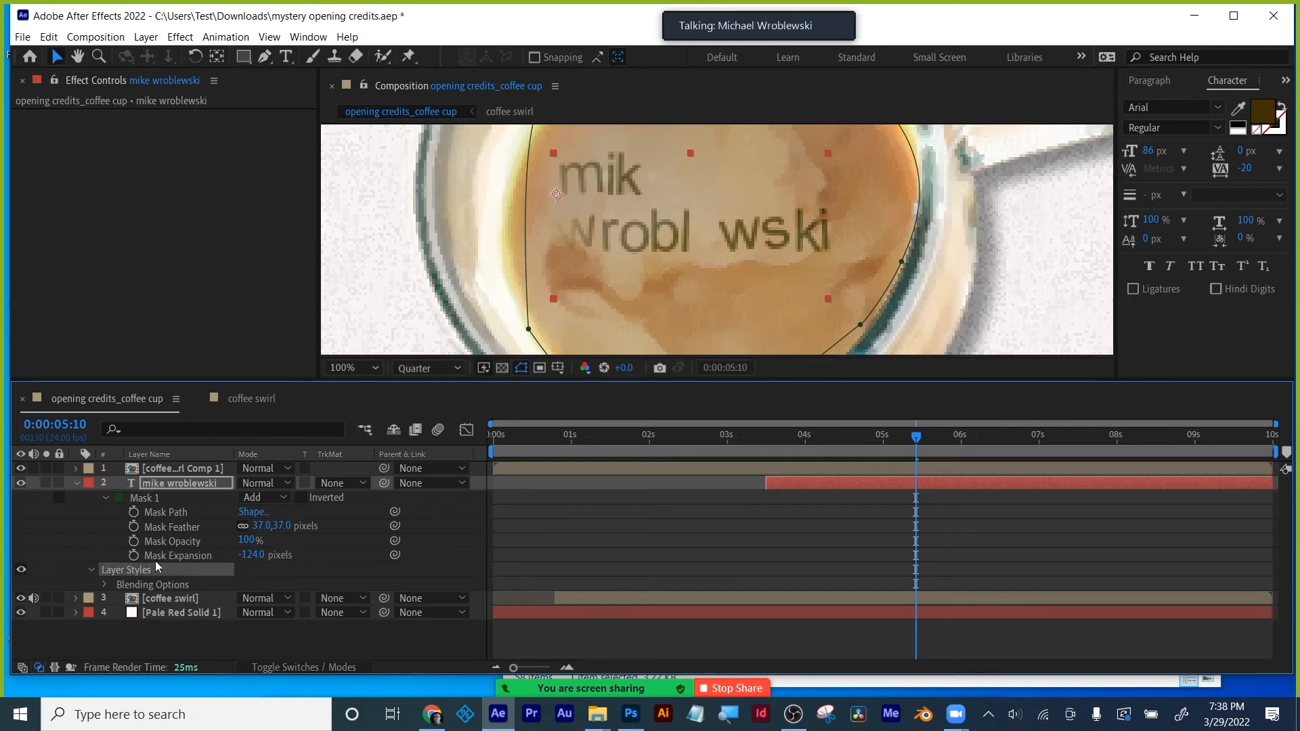
click(107, 582)
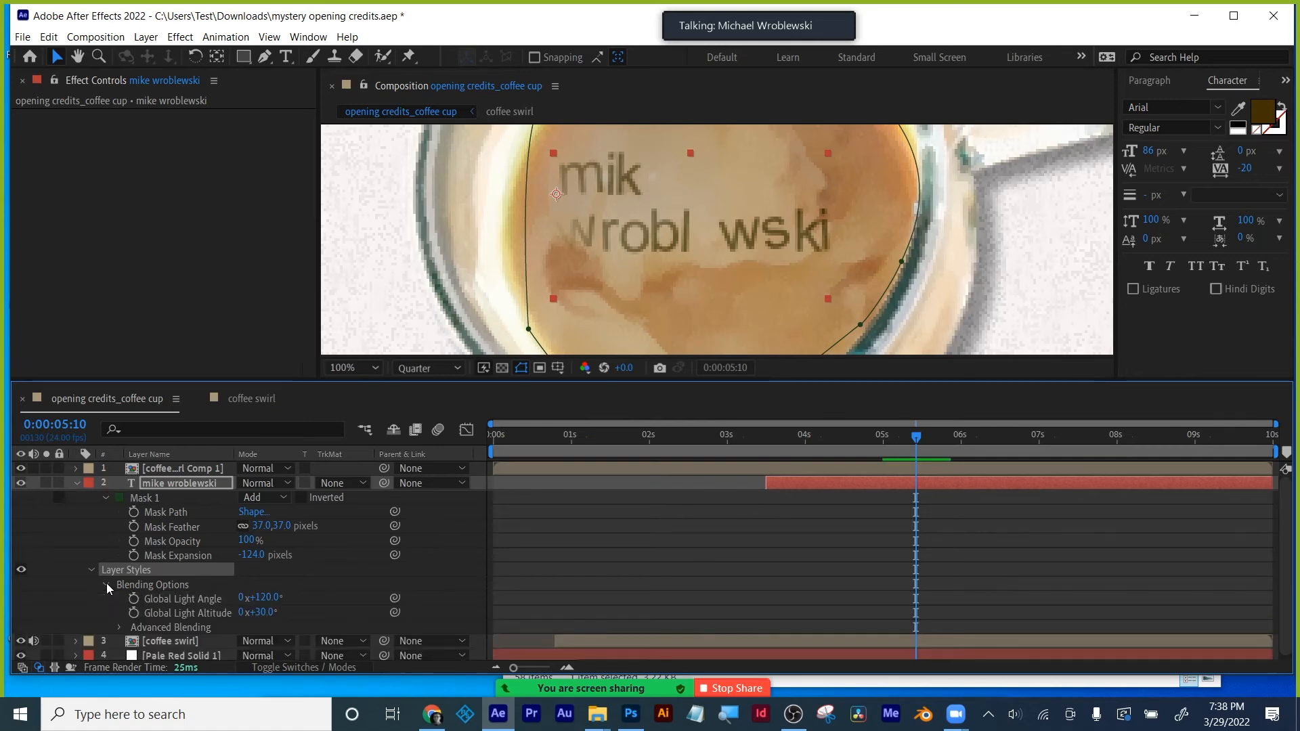
click(107, 583)
key(Delete)
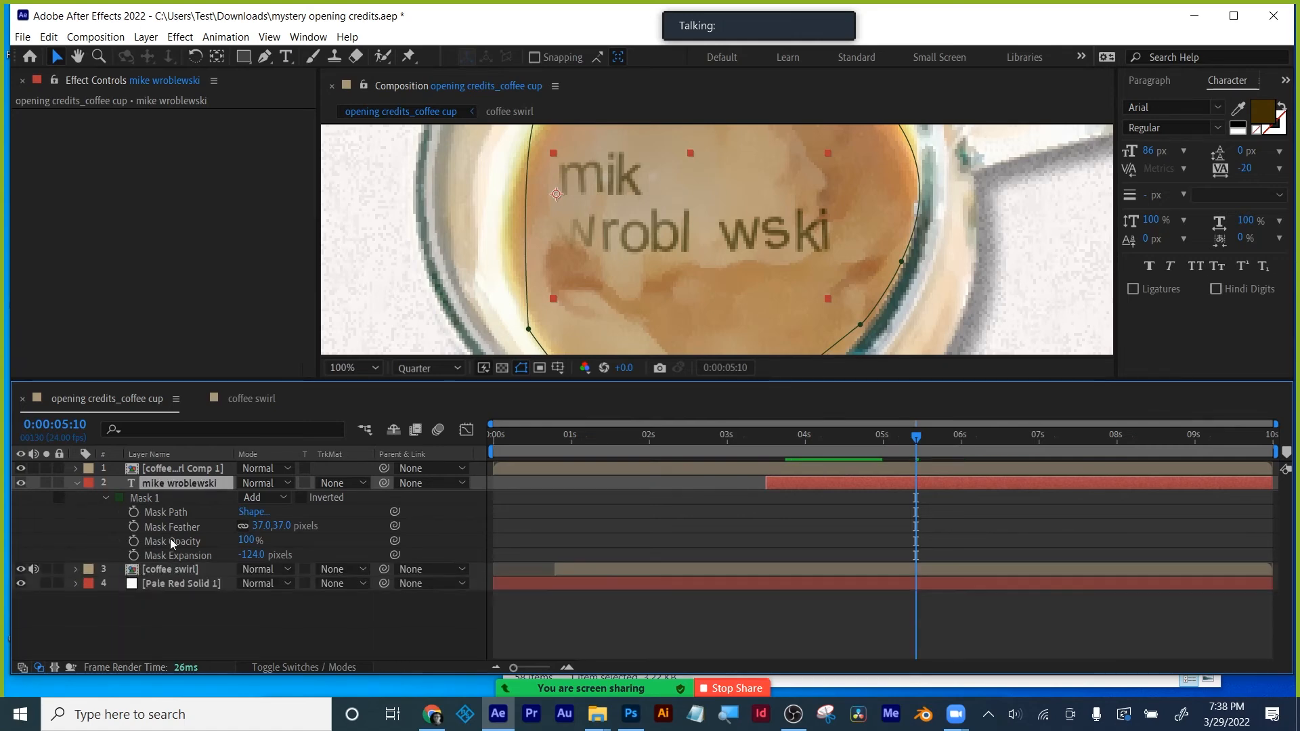
right_click(189, 483)
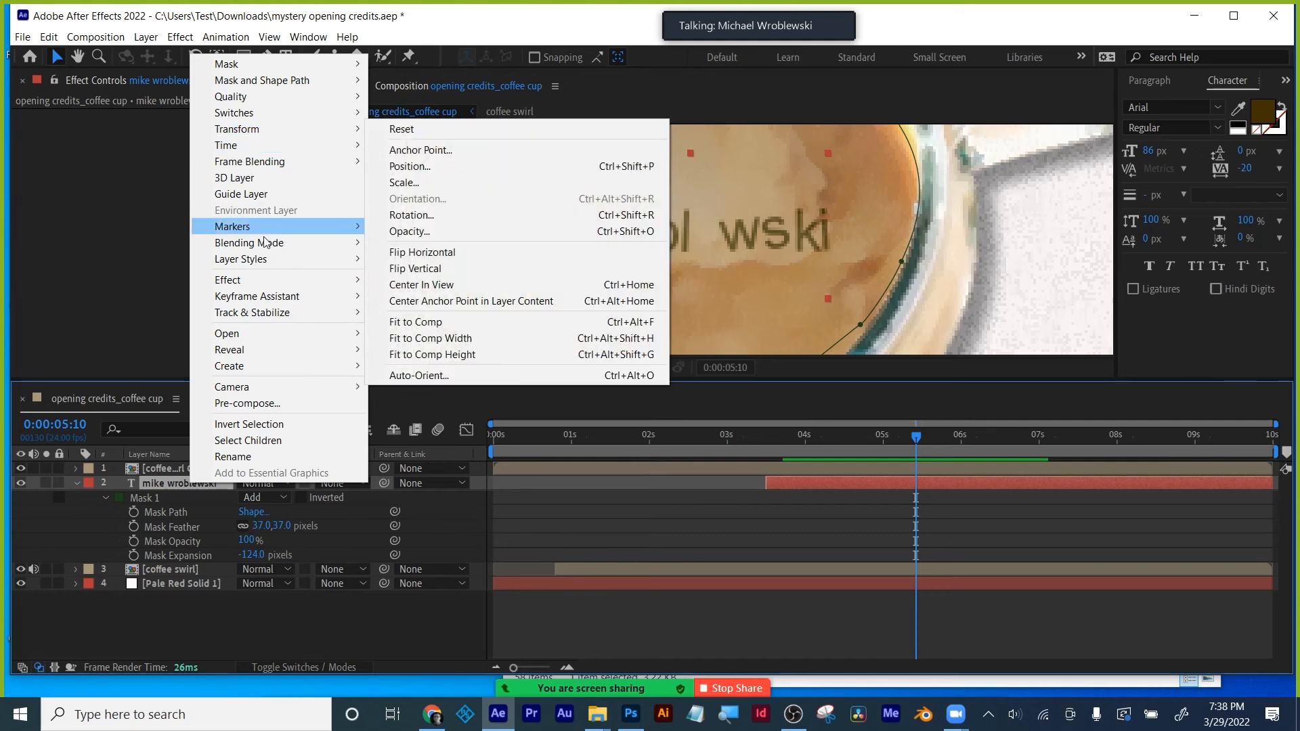
mouse_move(264, 261)
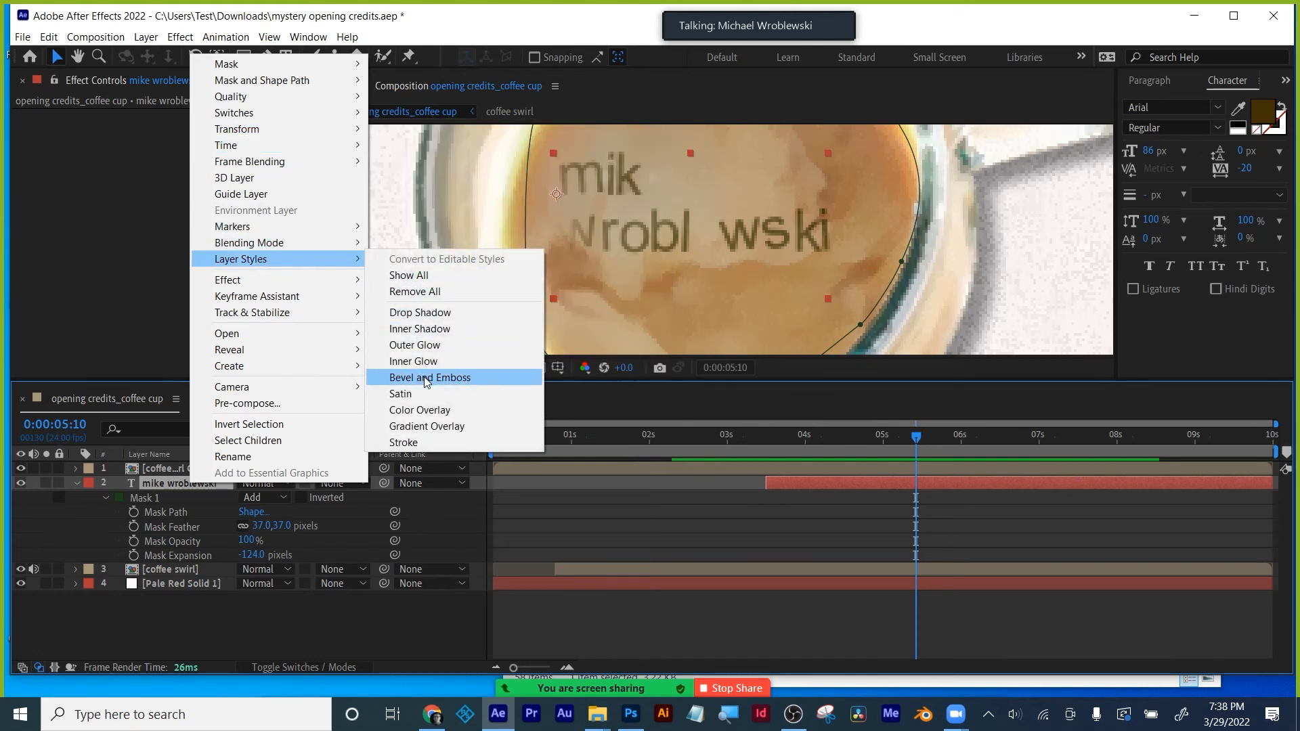
click(426, 381)
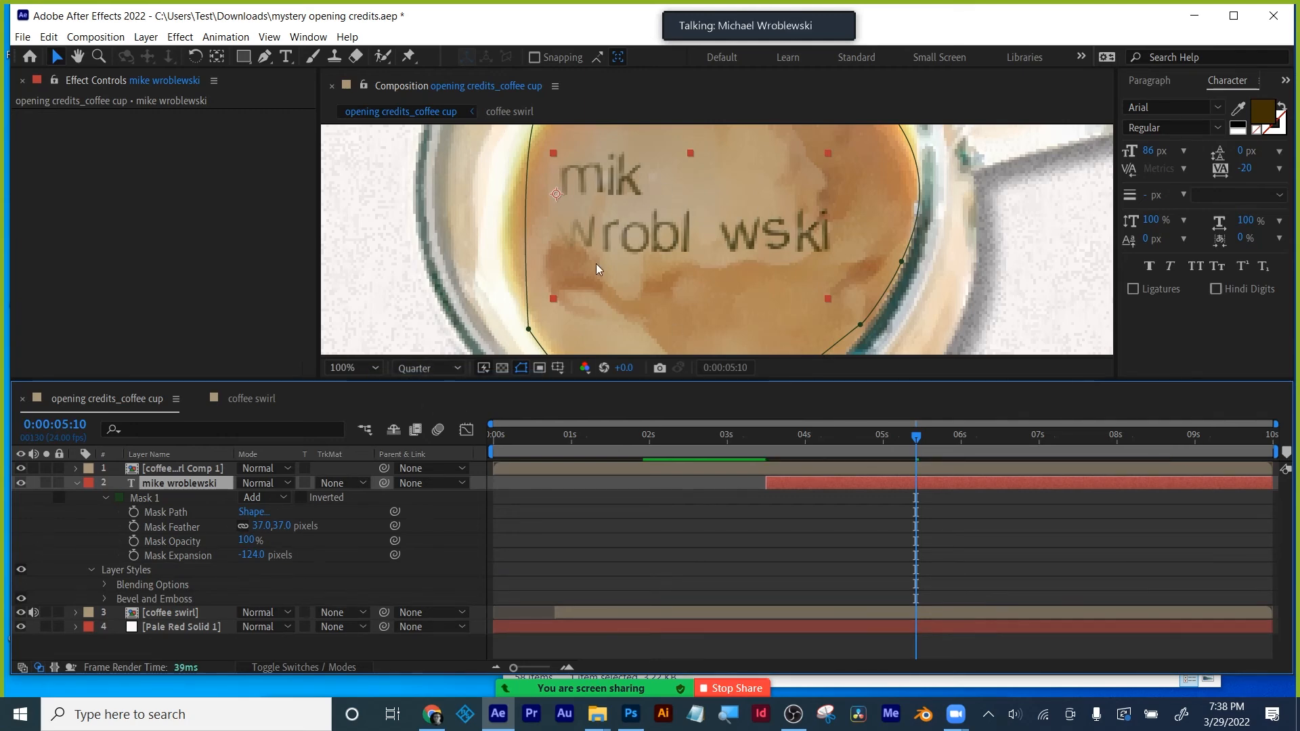
click(439, 361)
click(439, 407)
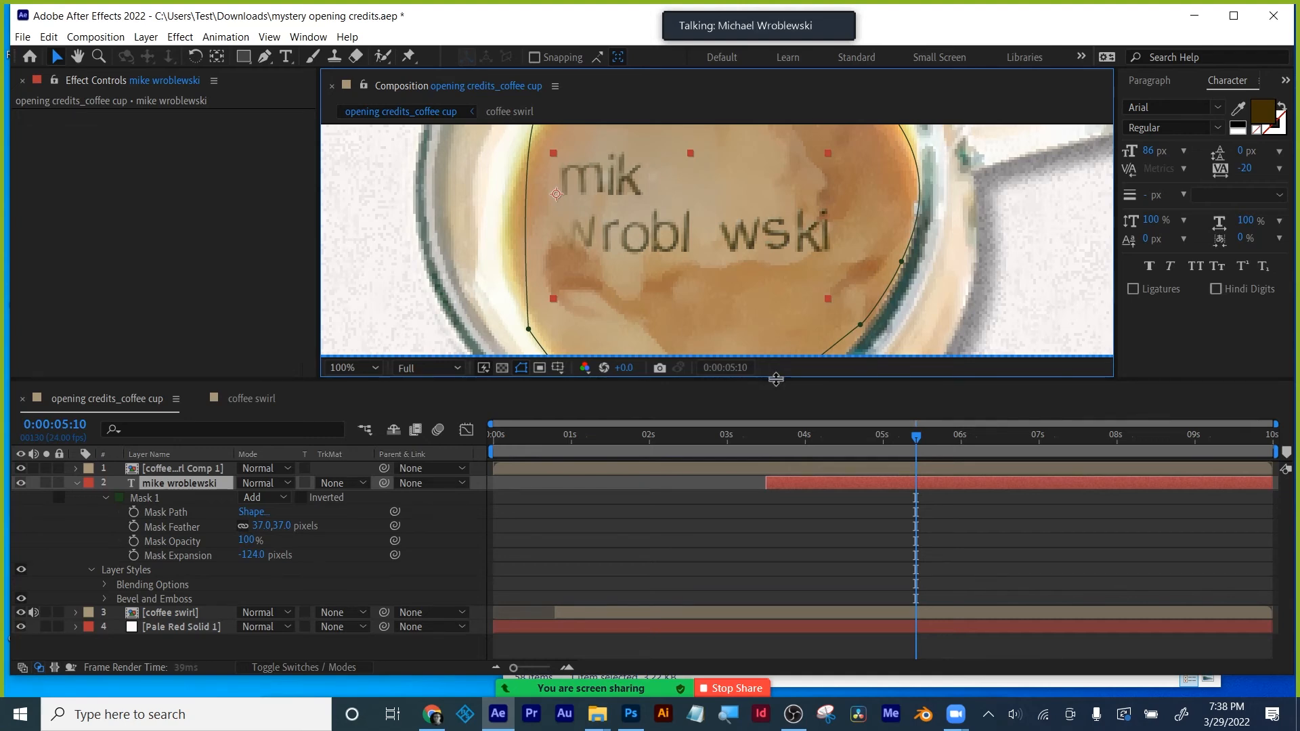
drag(775, 398, 771, 482)
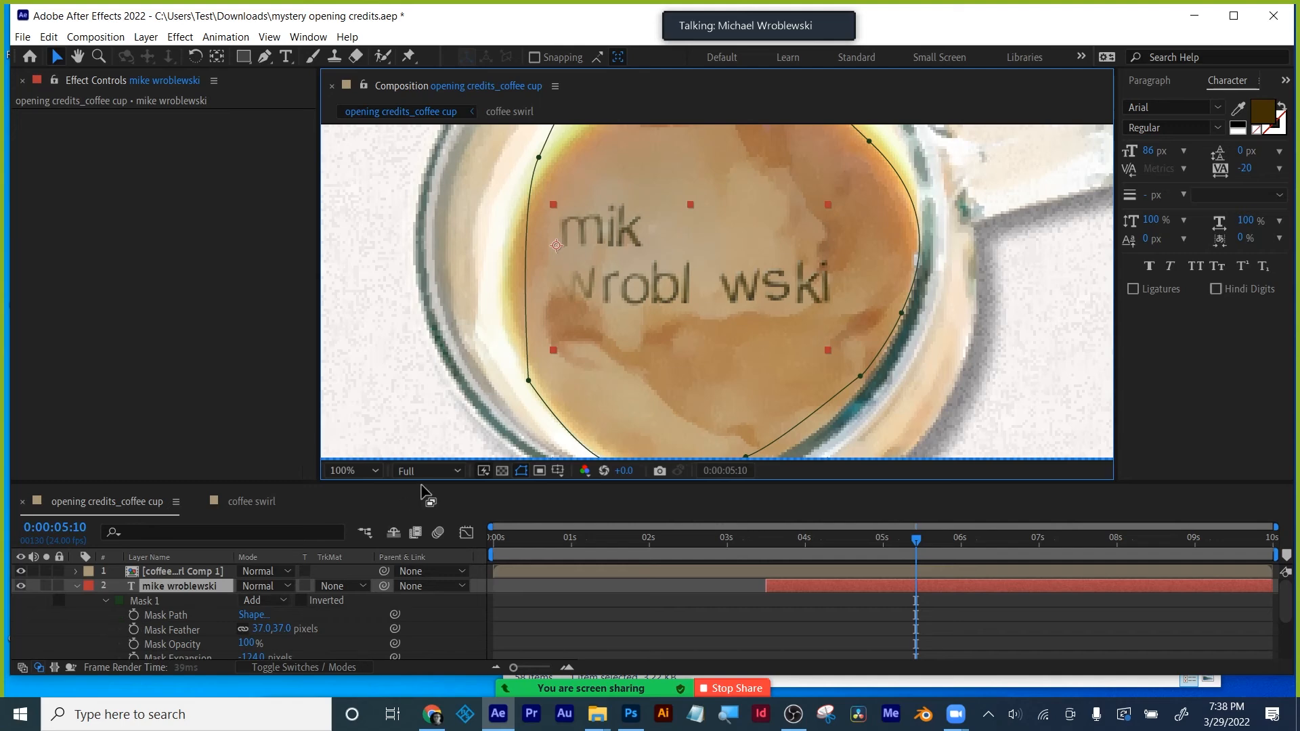
- Collapse Masks and reveal Bevel and Emboss settings: Inner Bevel, Smooth, 100% depth, Up, size 5
scroll(188, 608, down, 2)
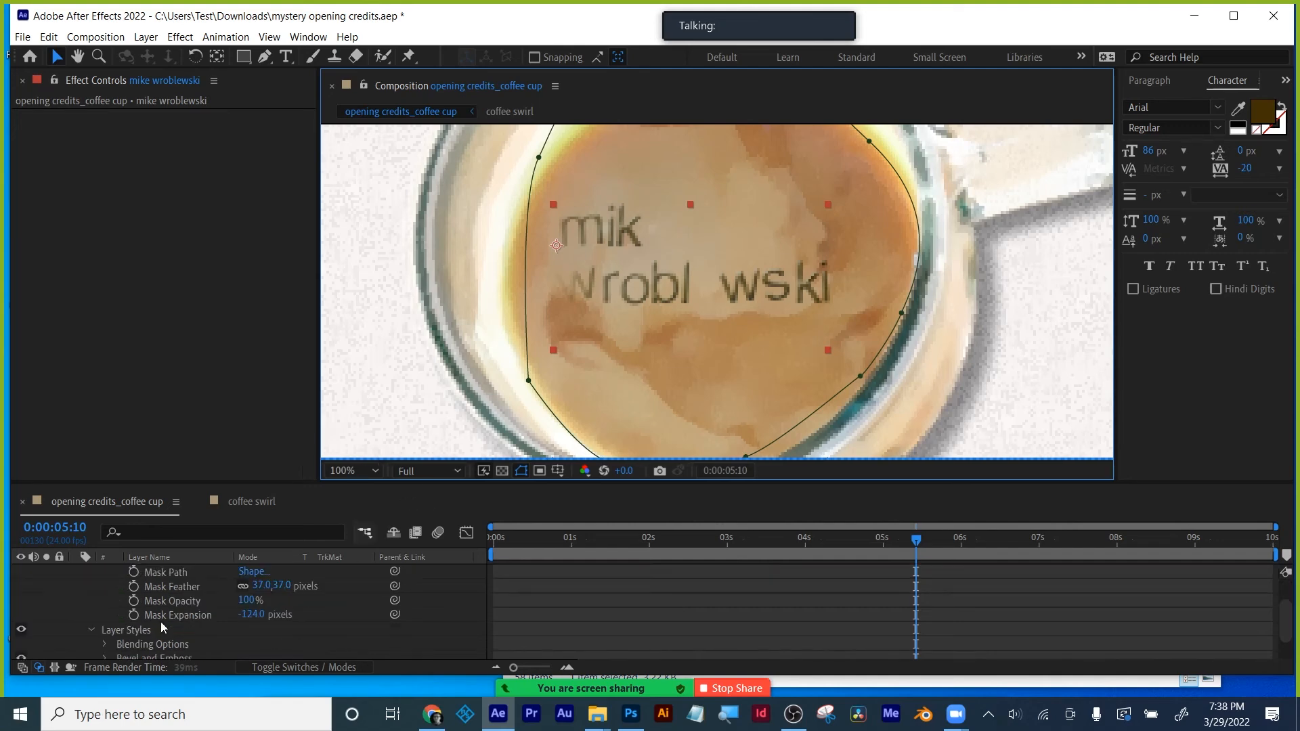
scroll(182, 613, up, 2)
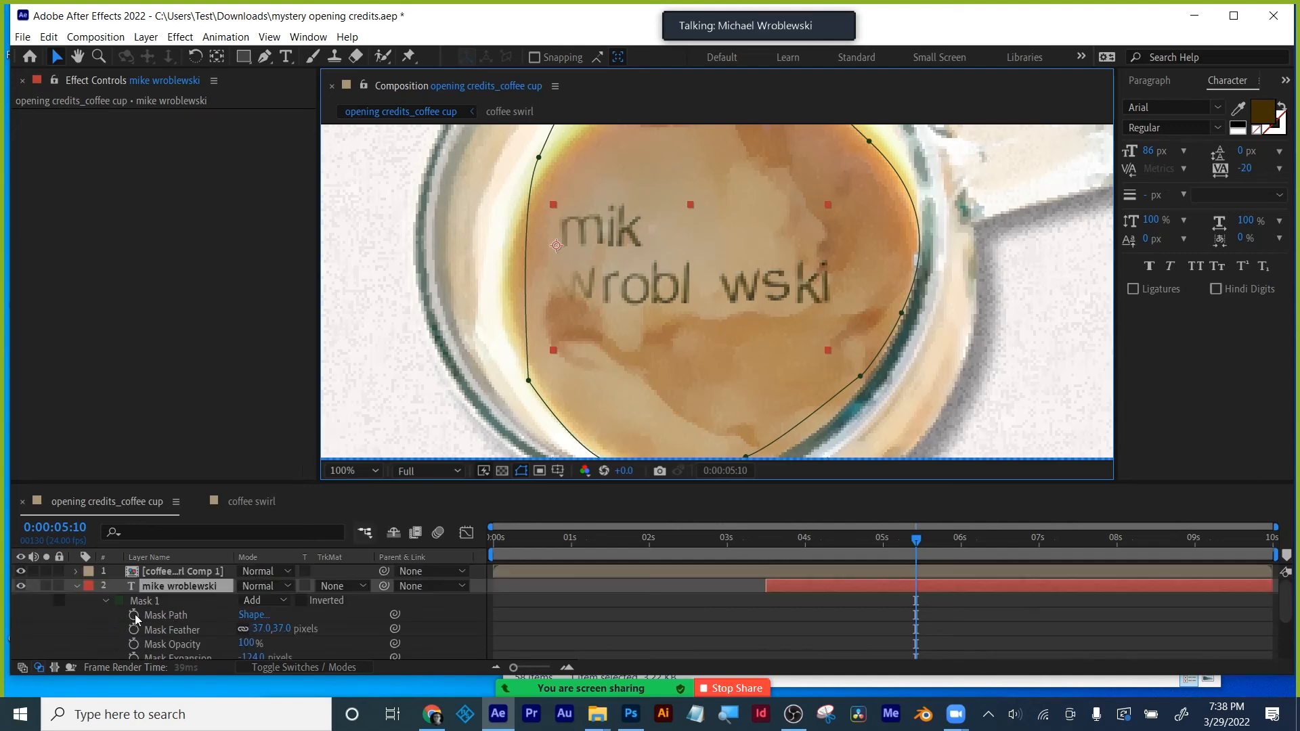
click(75, 586)
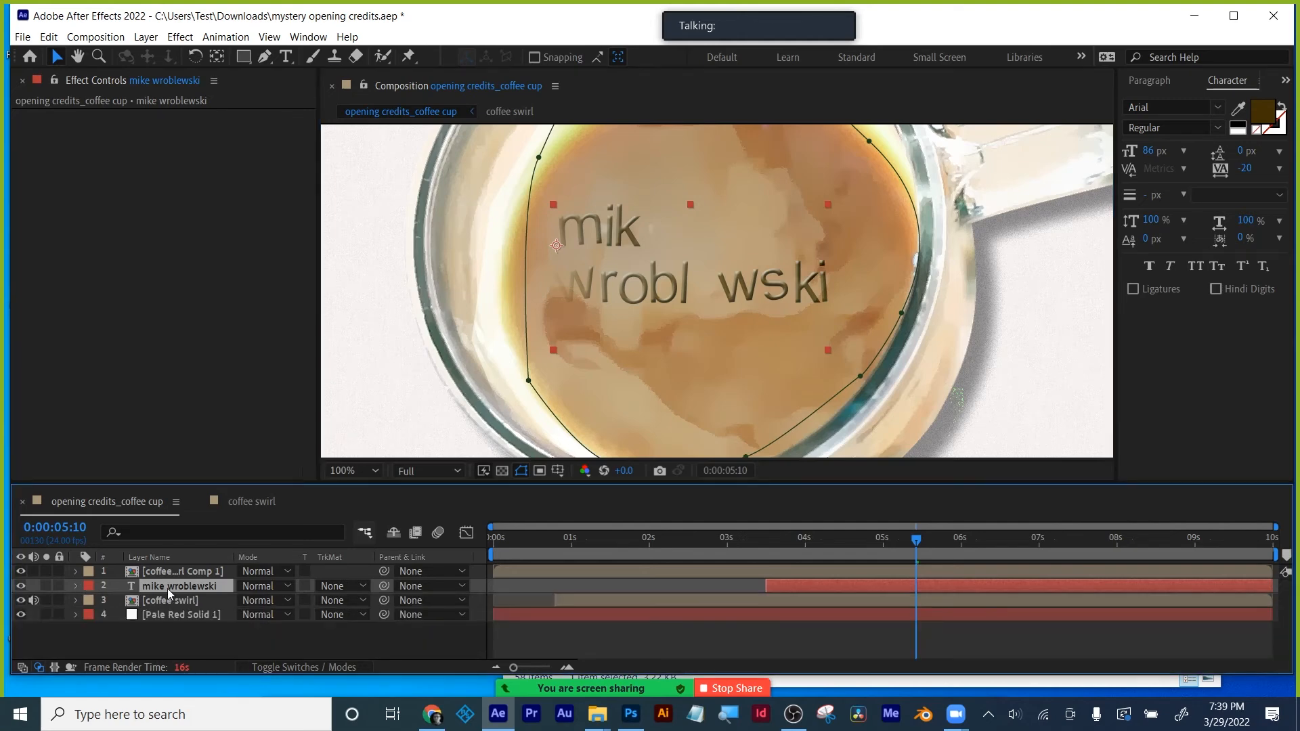
click(73, 586)
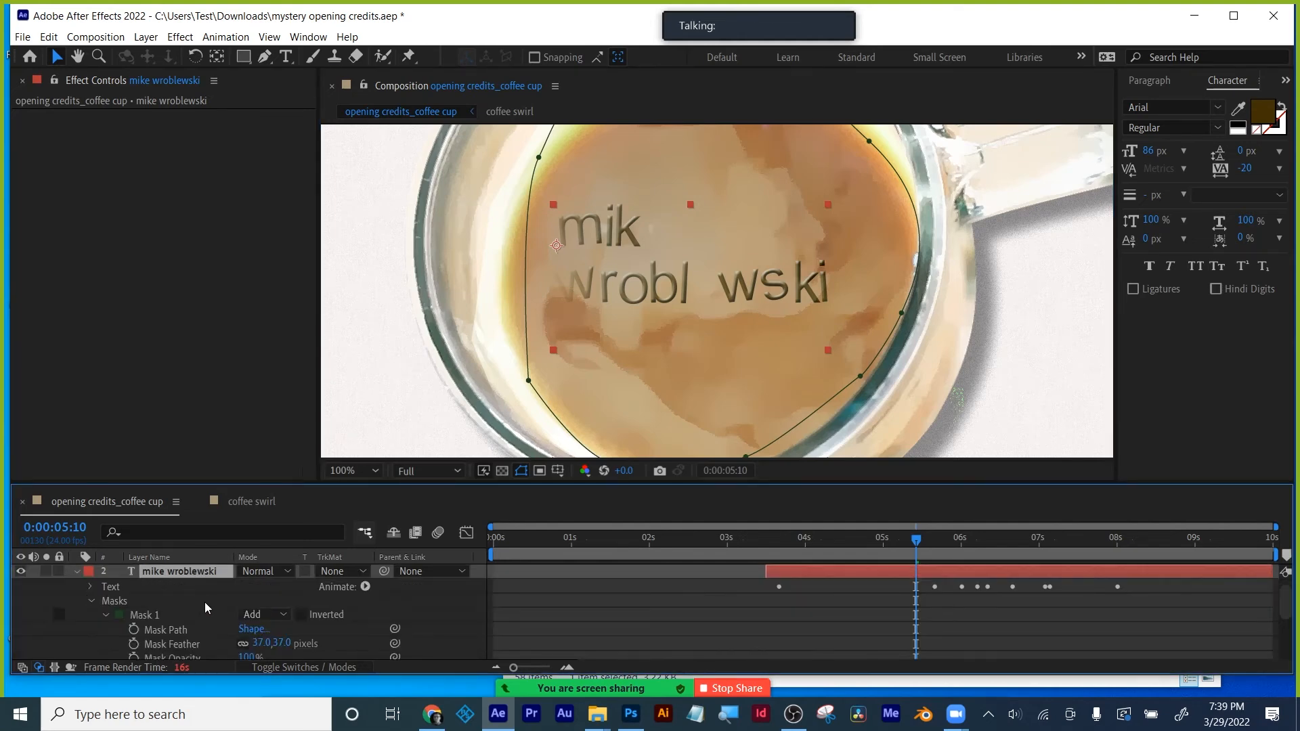
click(104, 614)
click(92, 599)
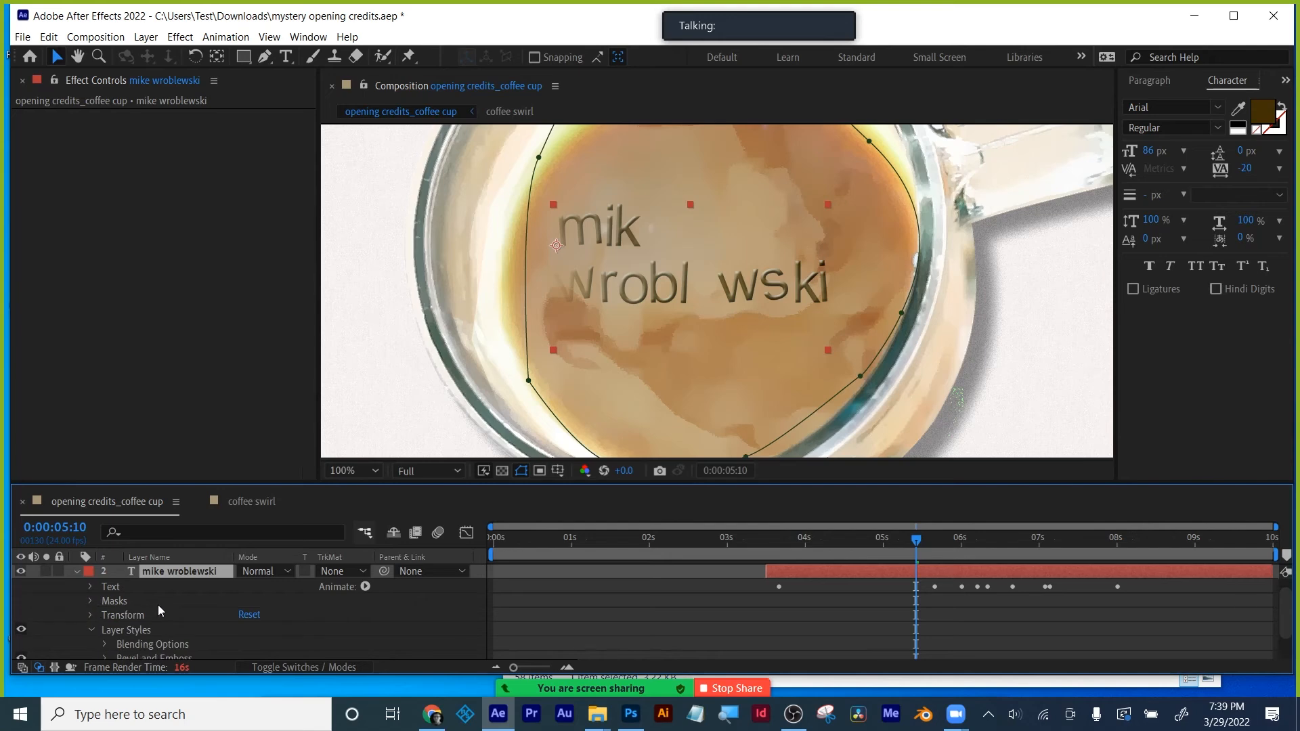
scroll(161, 606, down, 2)
click(132, 618)
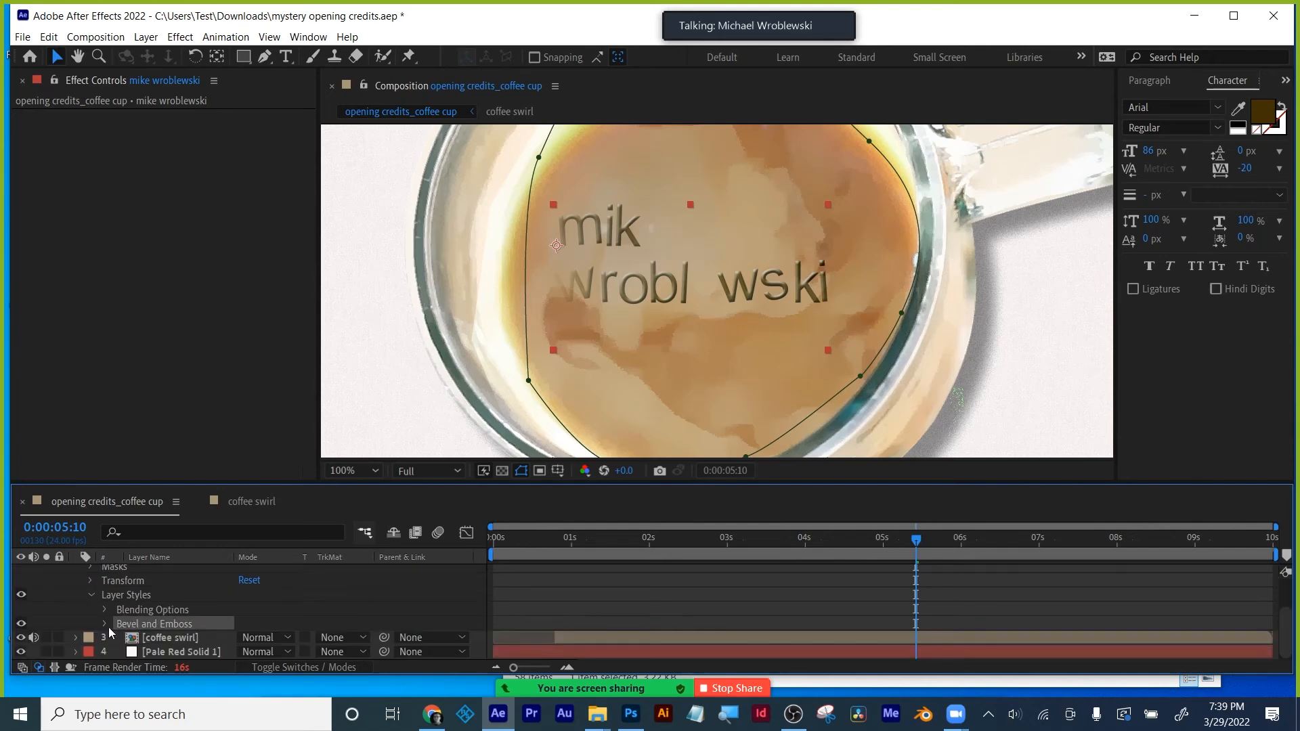
click(104, 624)
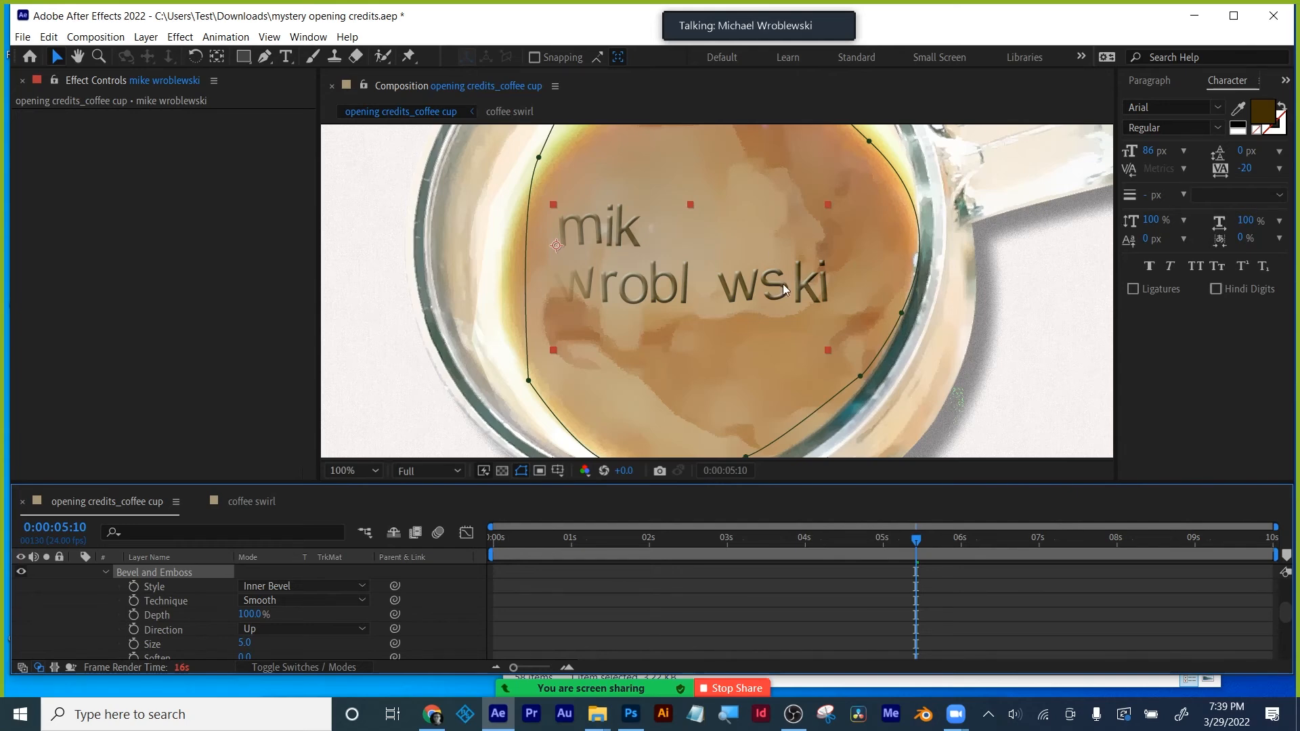
click(1283, 81)
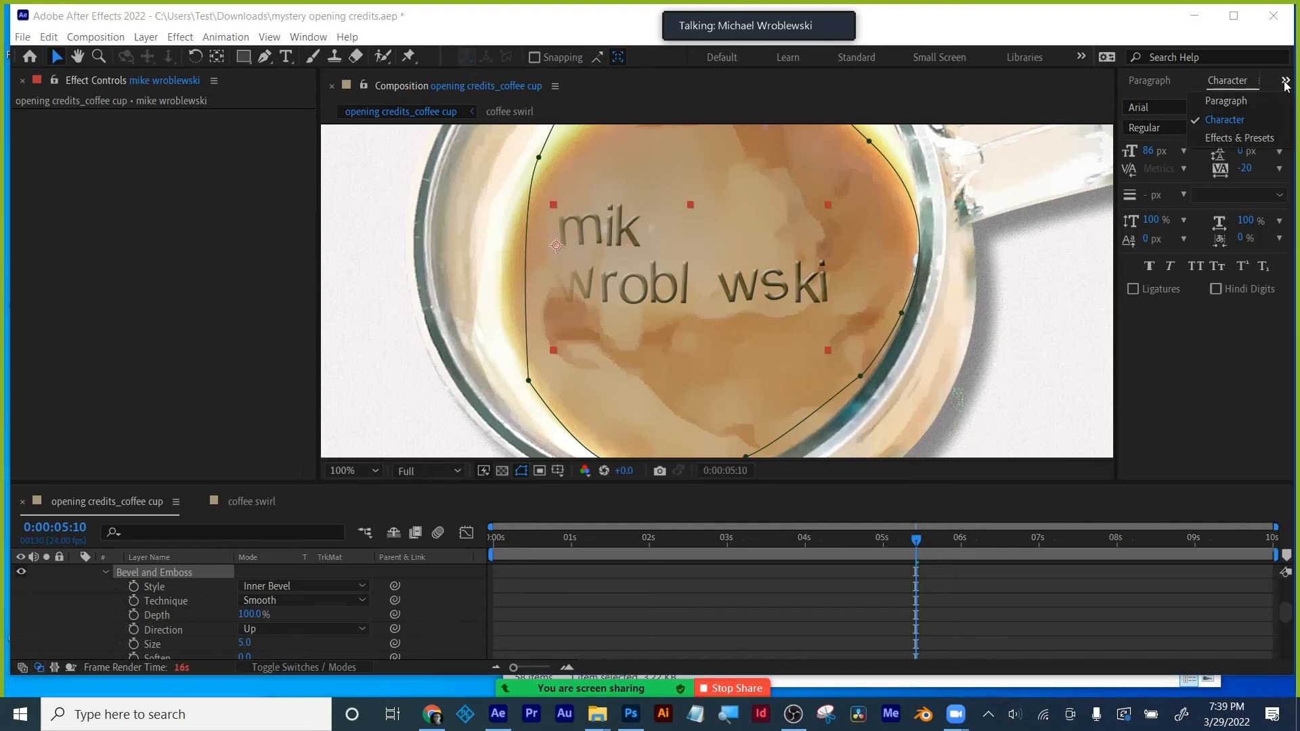
- Search Effects & Presets for 'glass' and drag CC Glass onto the name text layer
click(1263, 138)
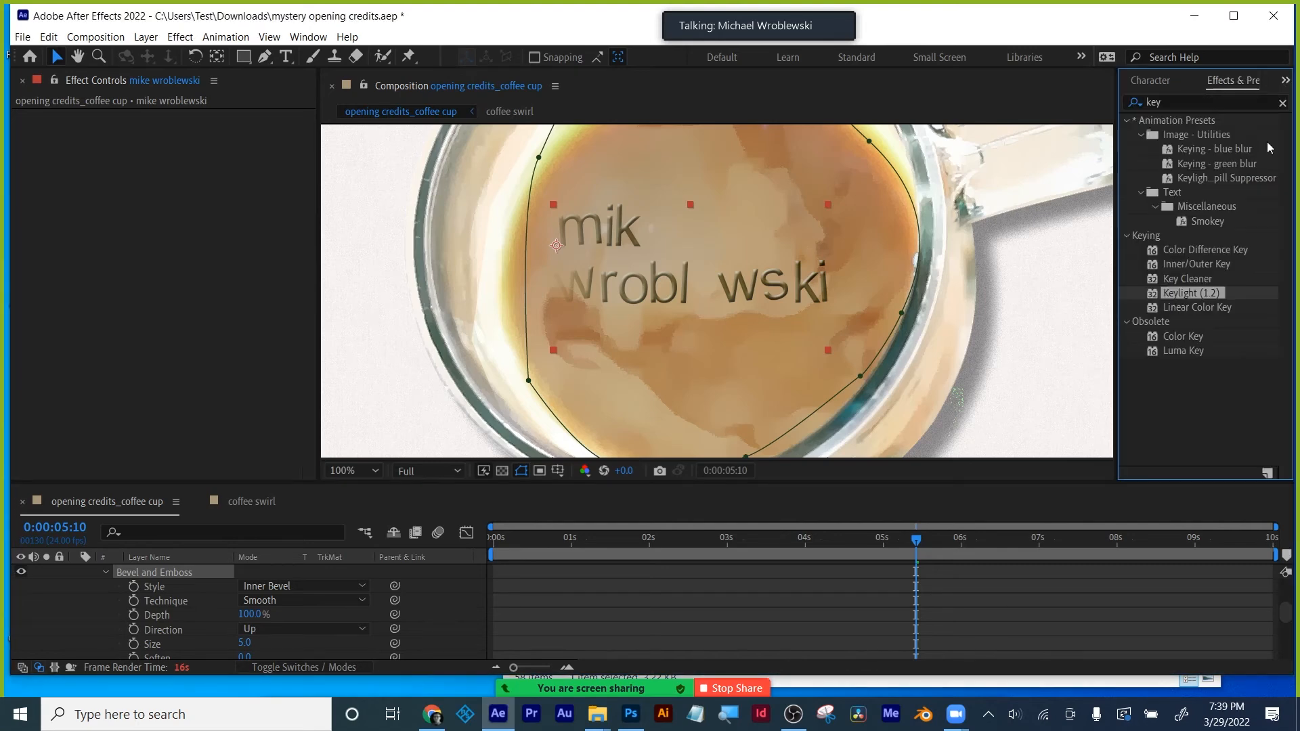
click(1182, 99)
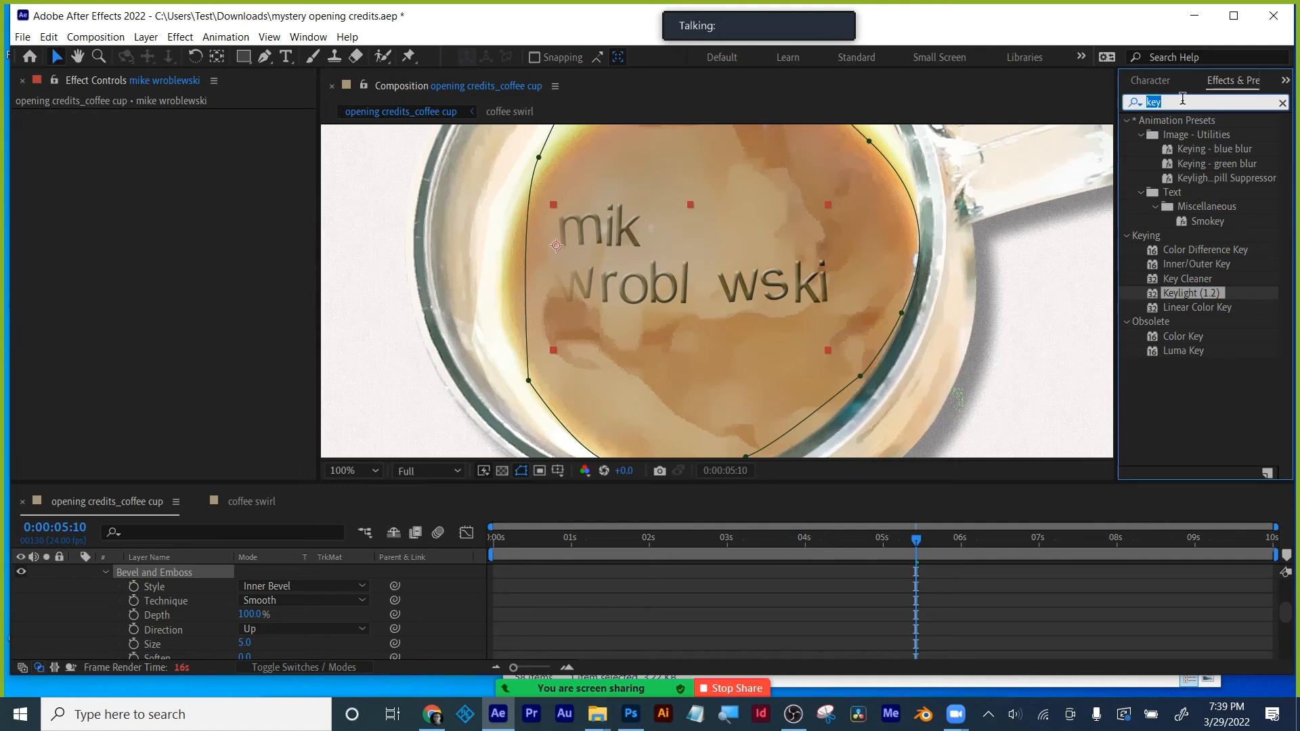
text(glass)
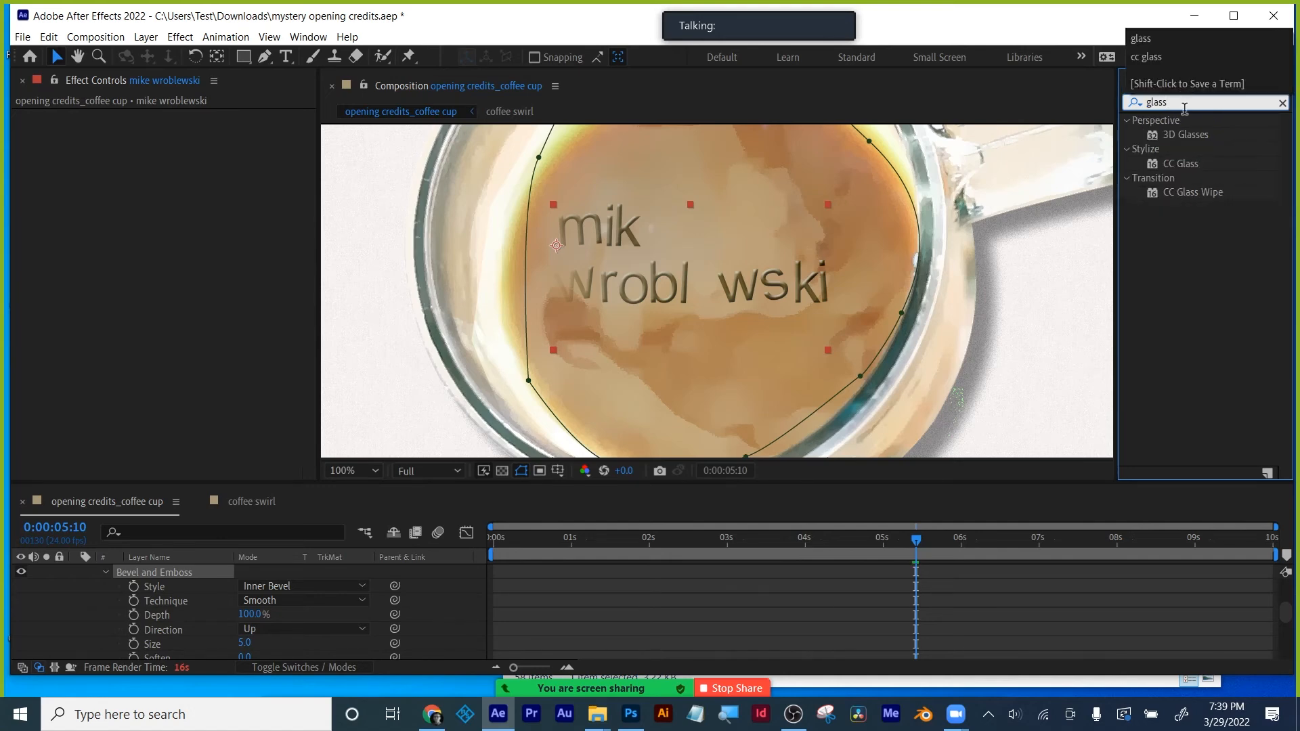
click(1180, 163)
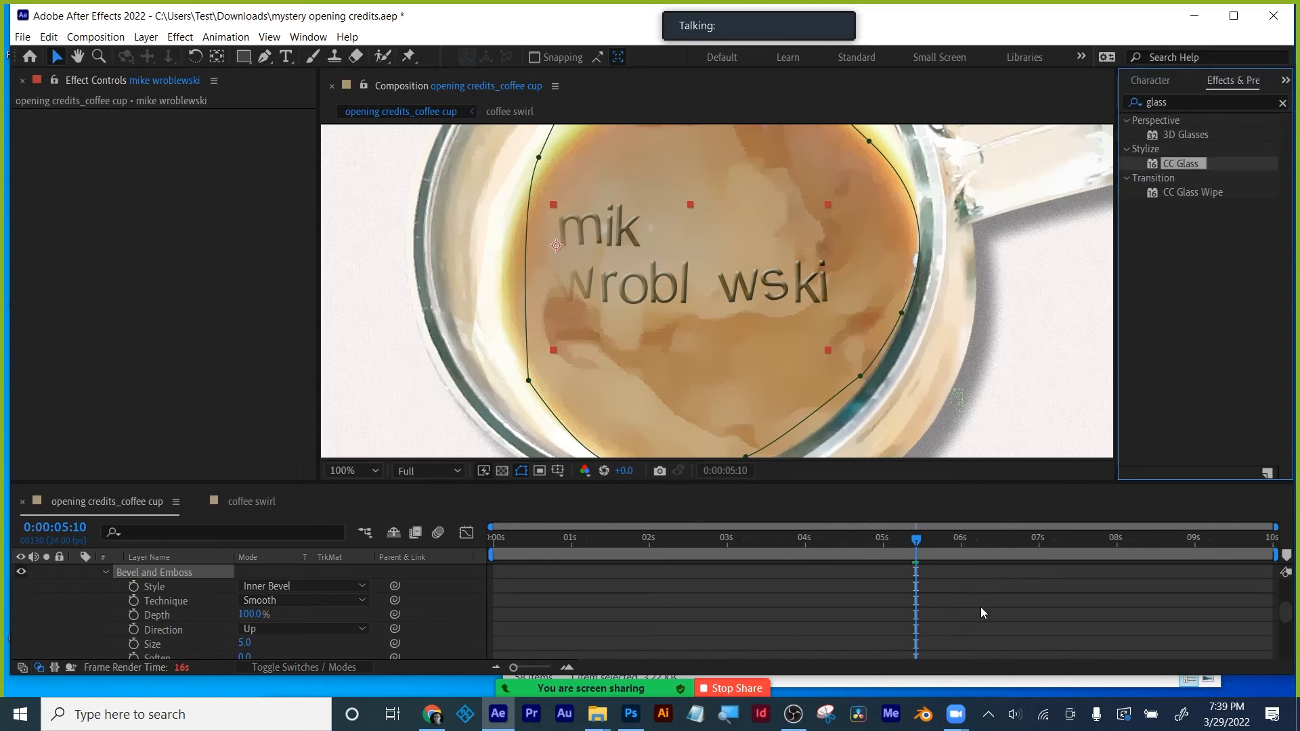
scroll(980, 606, up, 5)
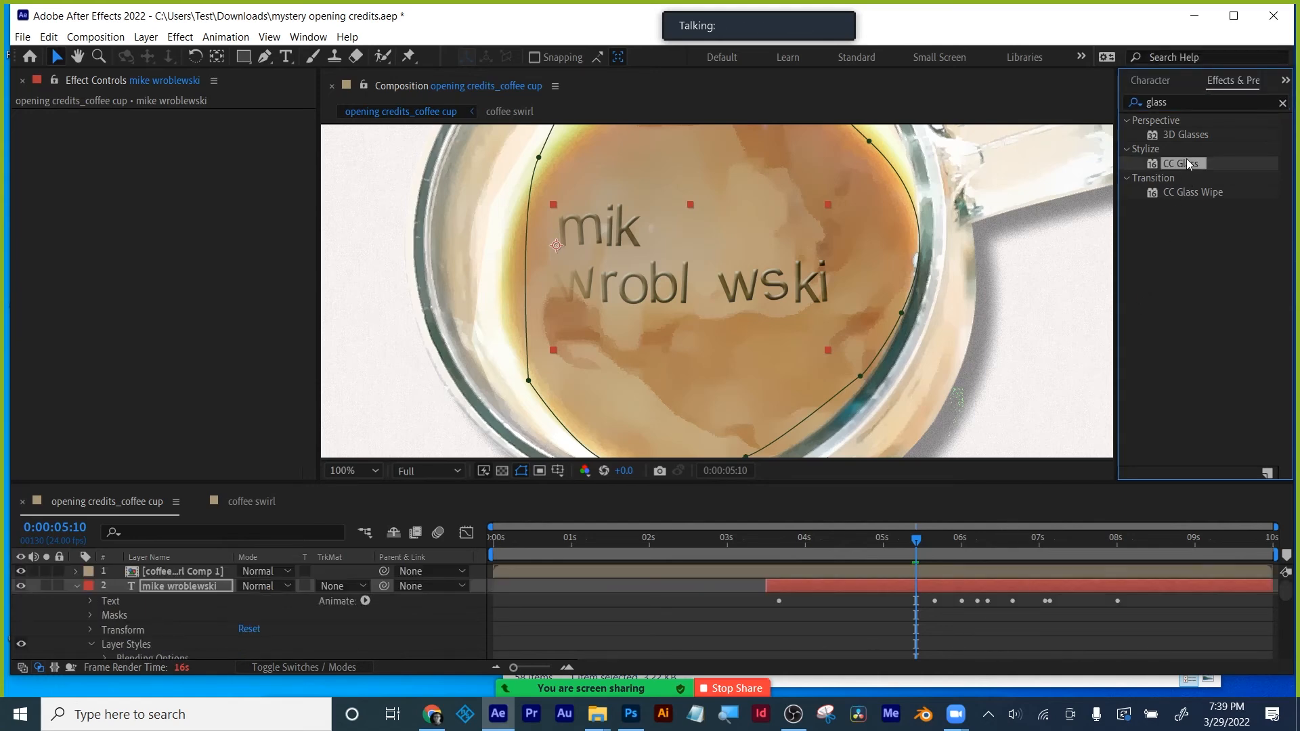
drag(1187, 159, 963, 585)
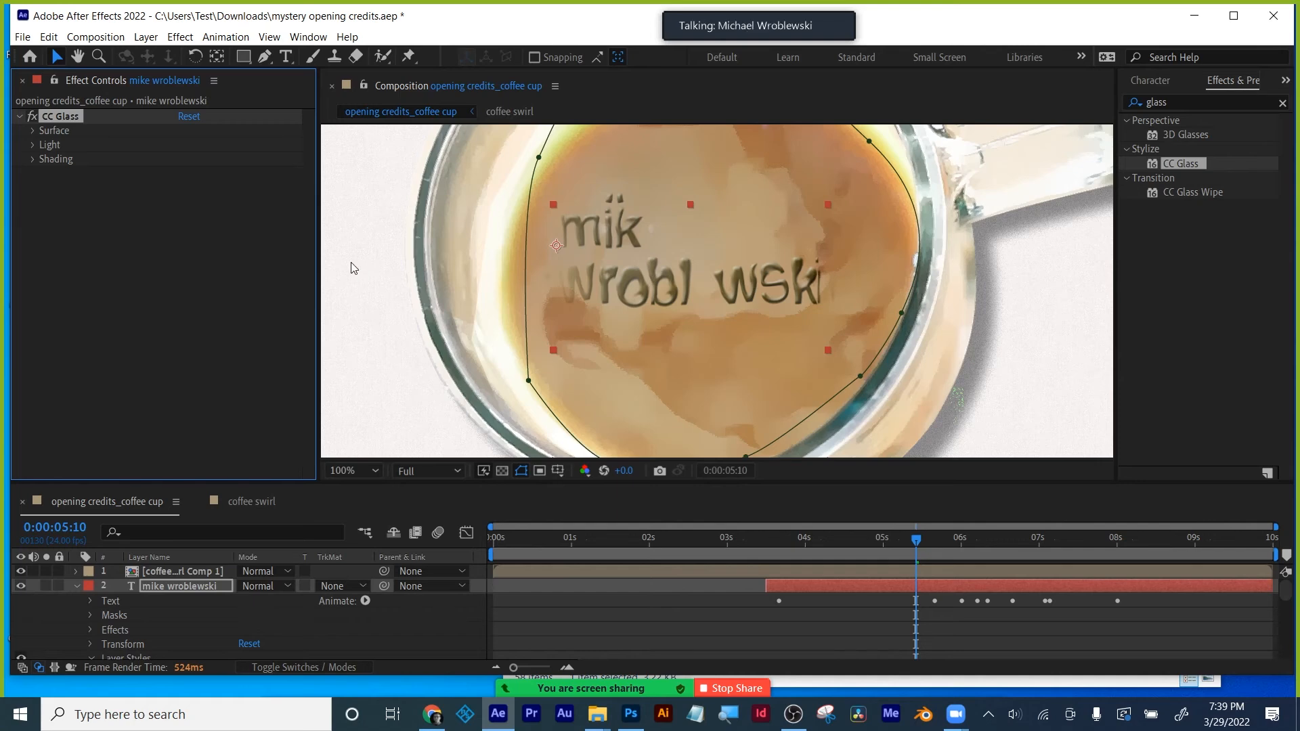
- Set CC Glass Bump Map to layer coffee swirl Comp 1 using Effects & Masks
click(33, 129)
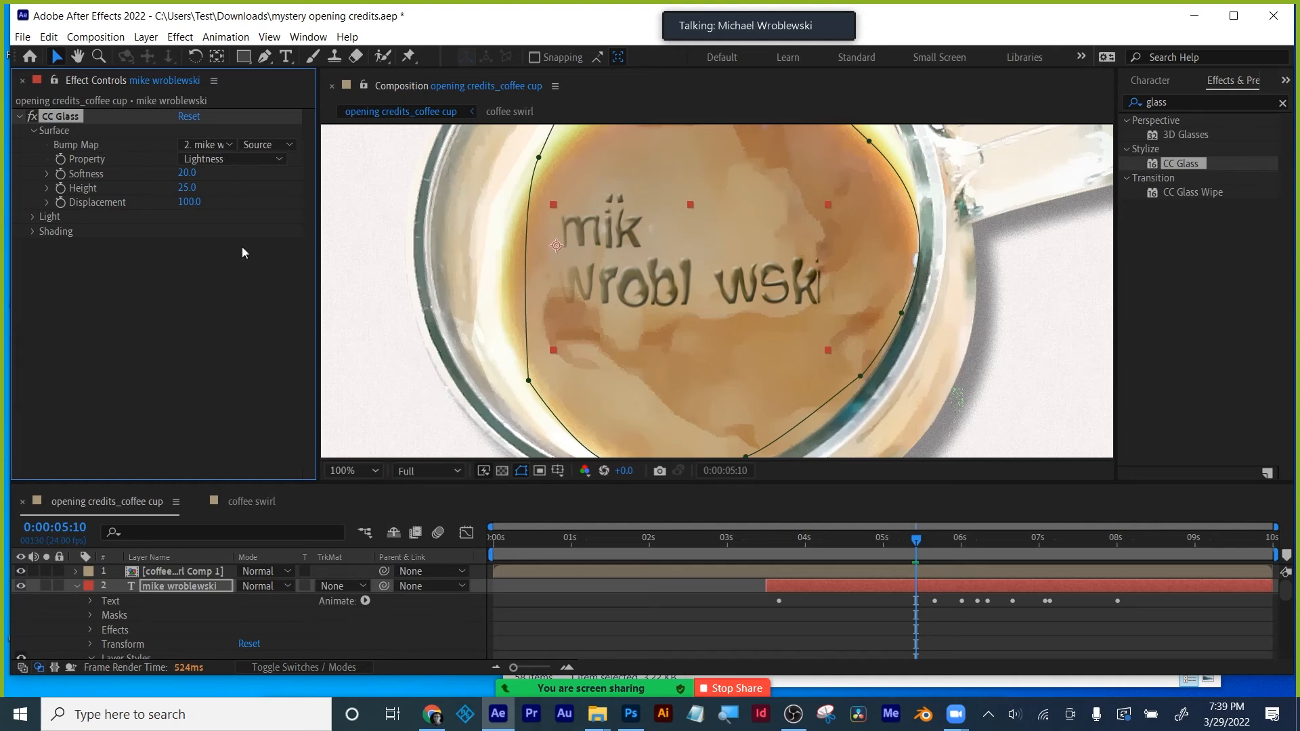
drag(203, 484, 203, 458)
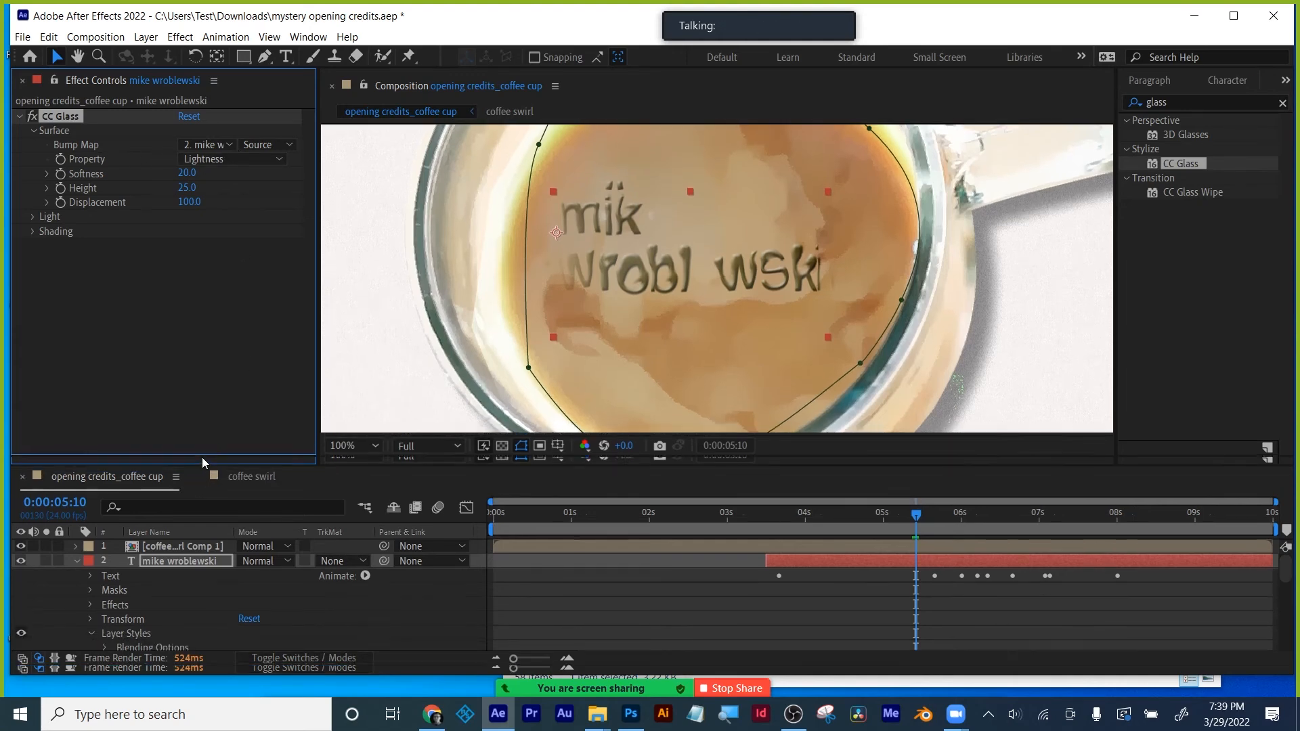
click(215, 146)
click(221, 183)
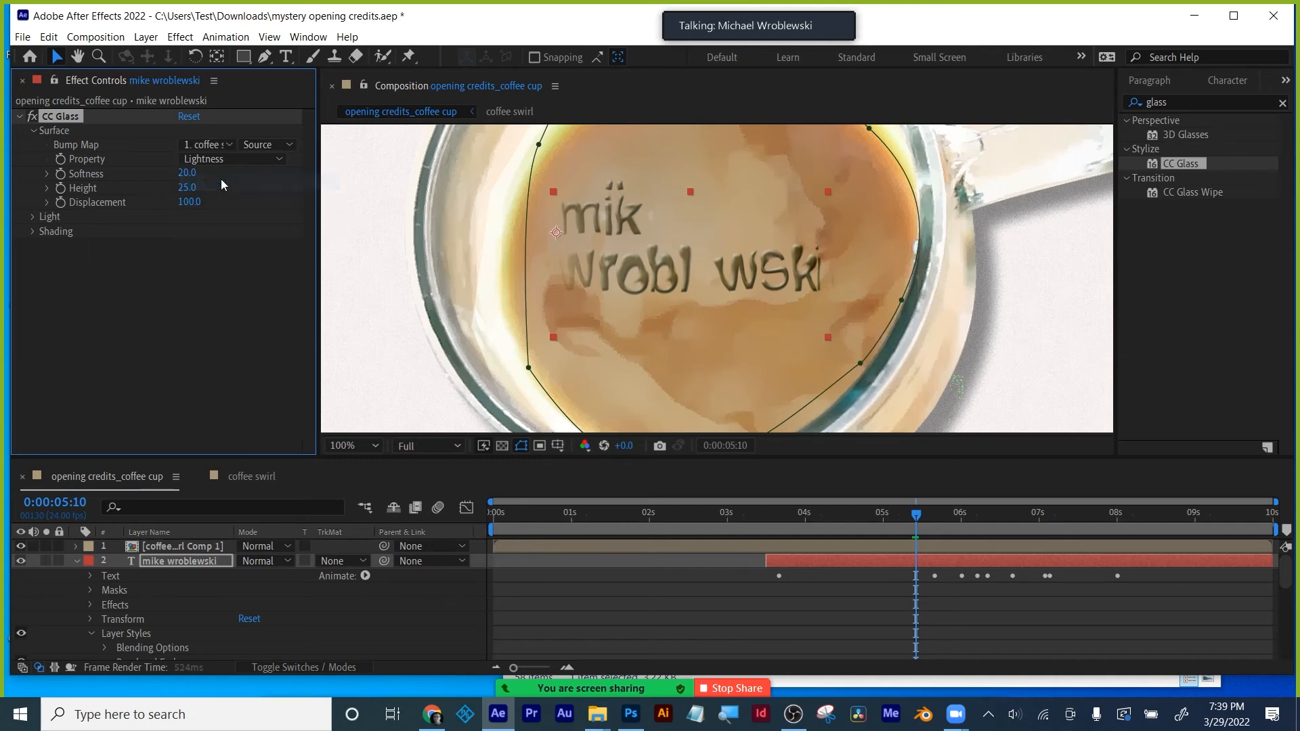
click(254, 145)
click(264, 196)
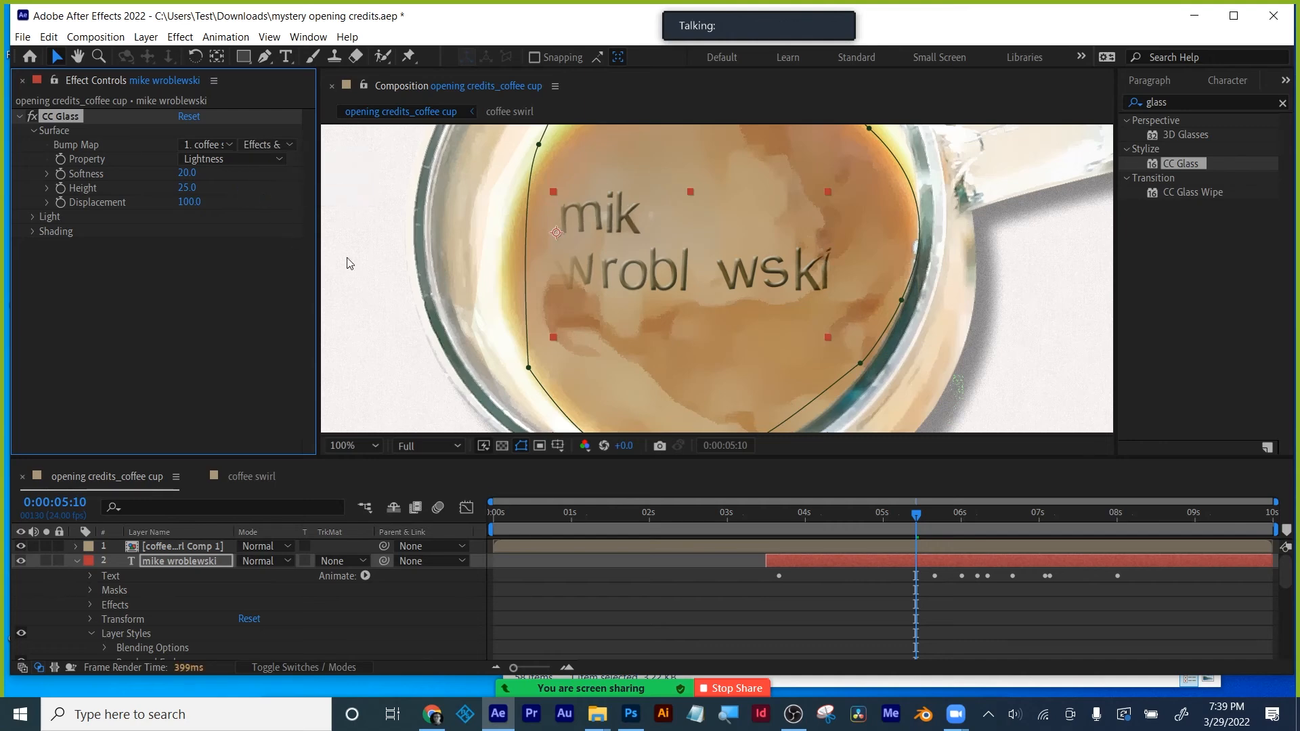
- Check the glass text around 0:00:05:10 and raise Softness to 42.8
drag(863, 517, 852, 519)
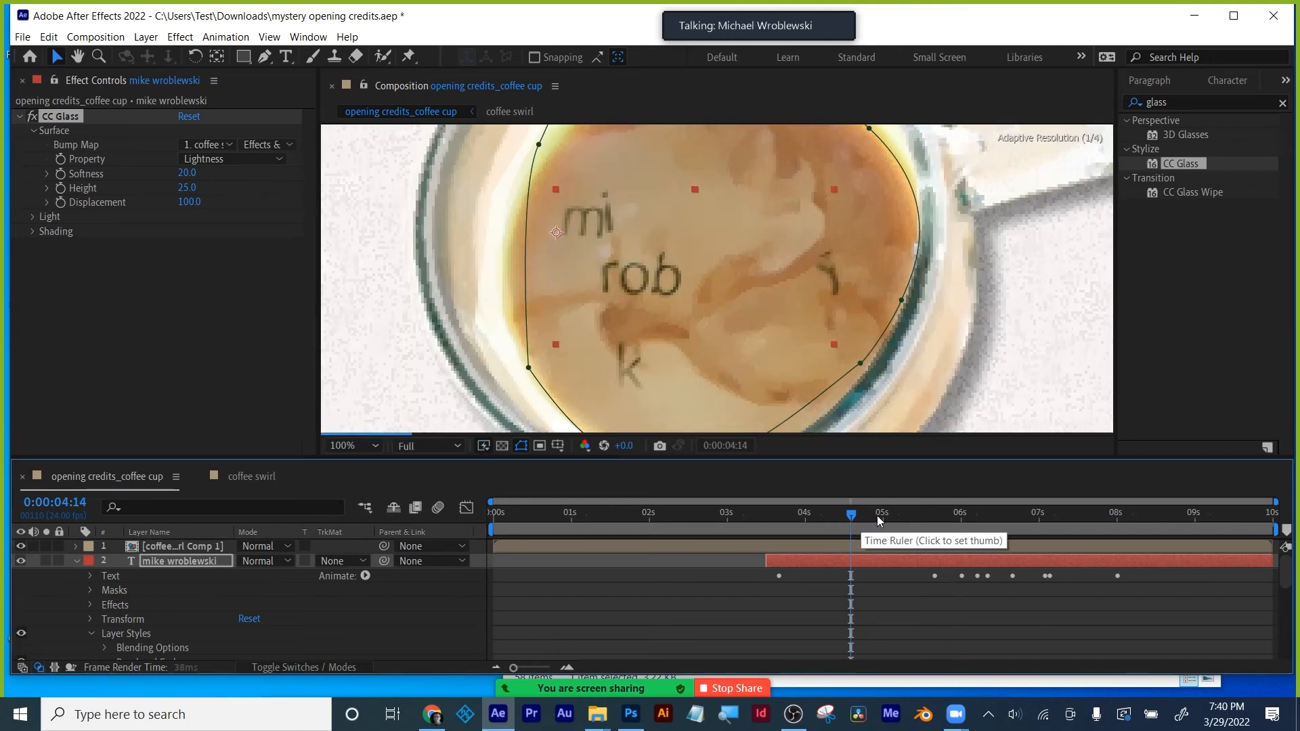
drag(895, 512, 925, 515)
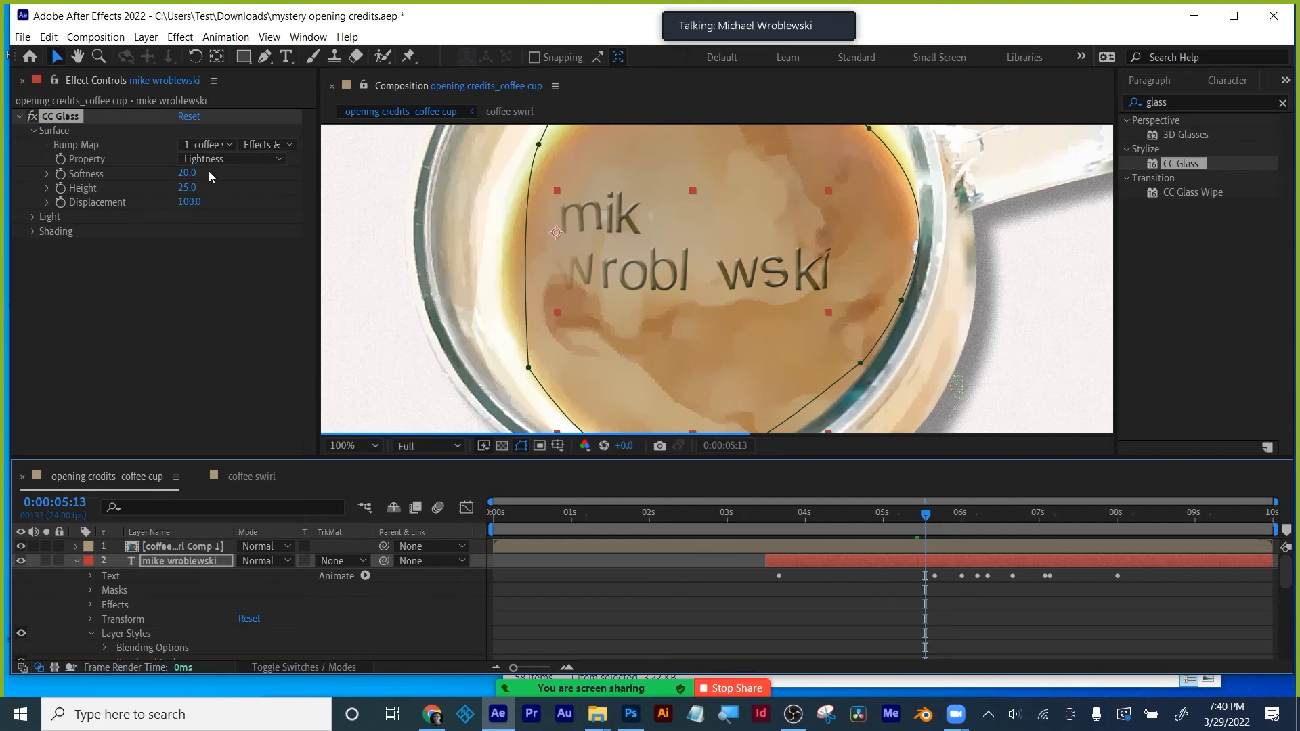
drag(187, 174, 316, 170)
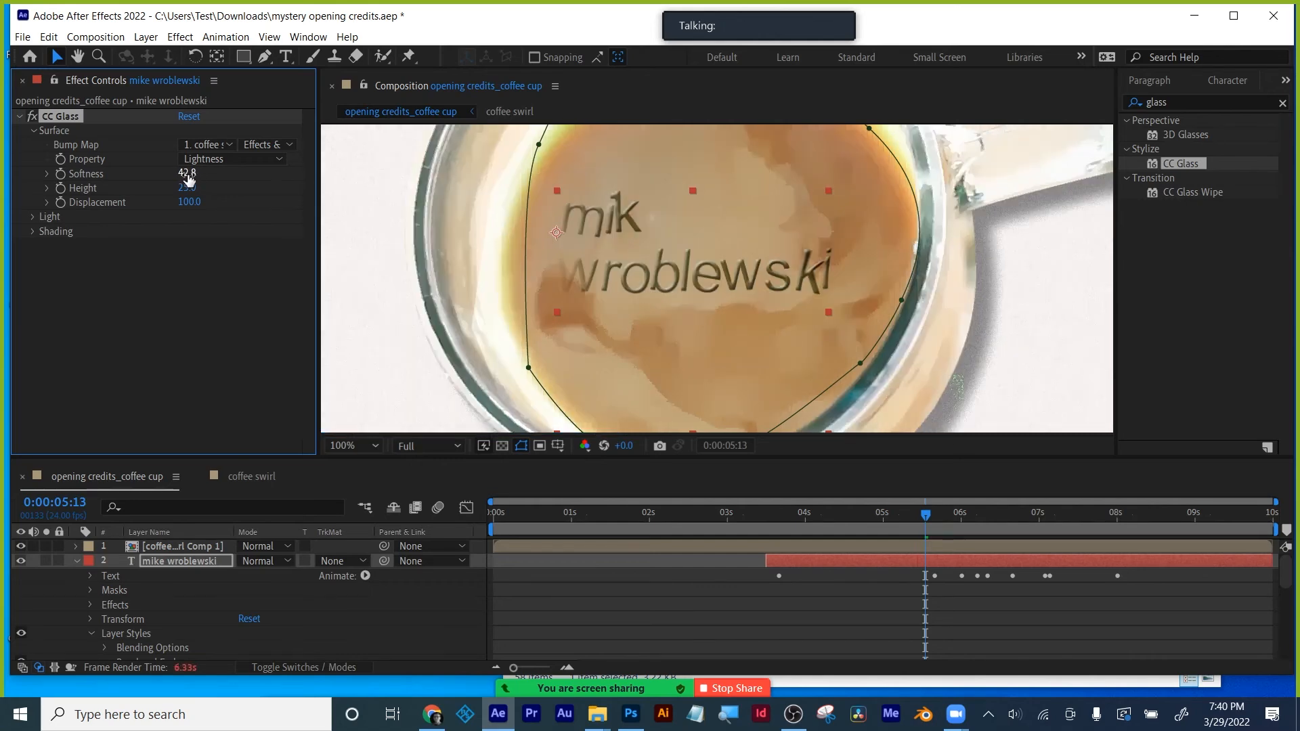
- Set CC Glass Softness to 50, then scrub Height to 20 and Displacement to 119
click(188, 178)
text(0)
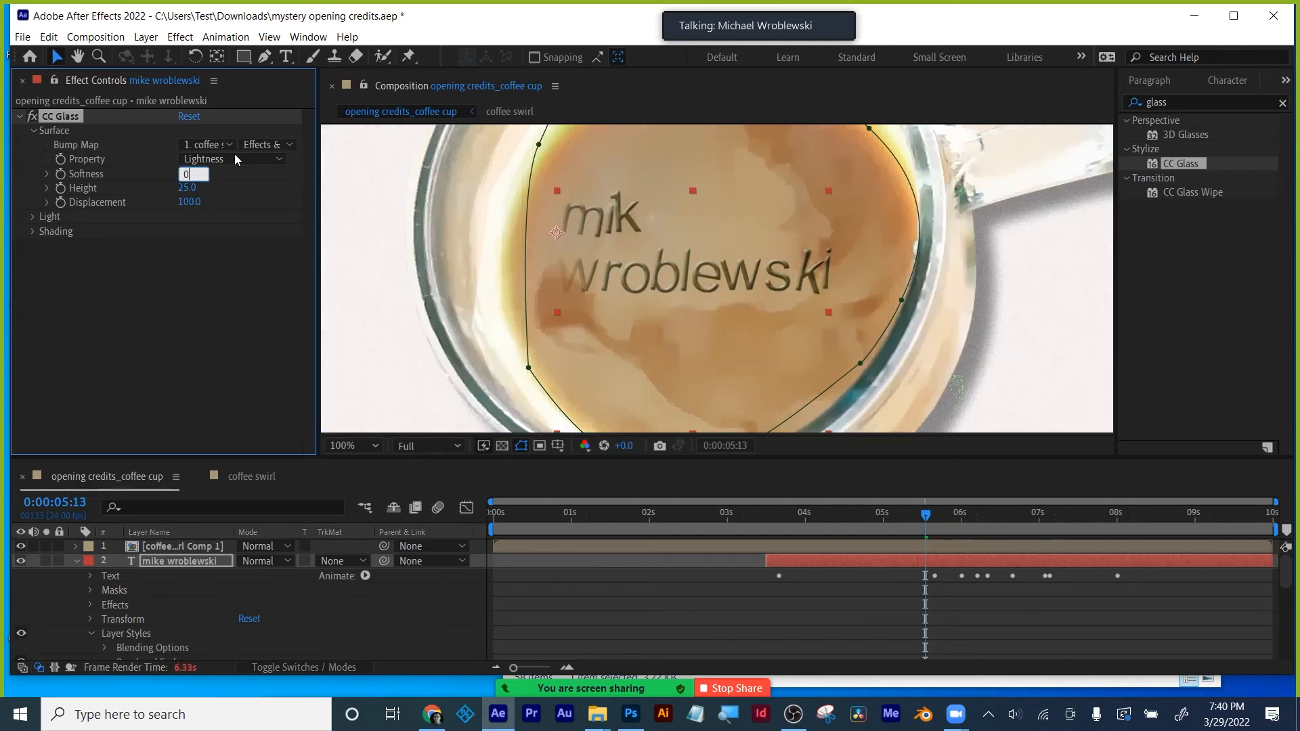
key(Return)
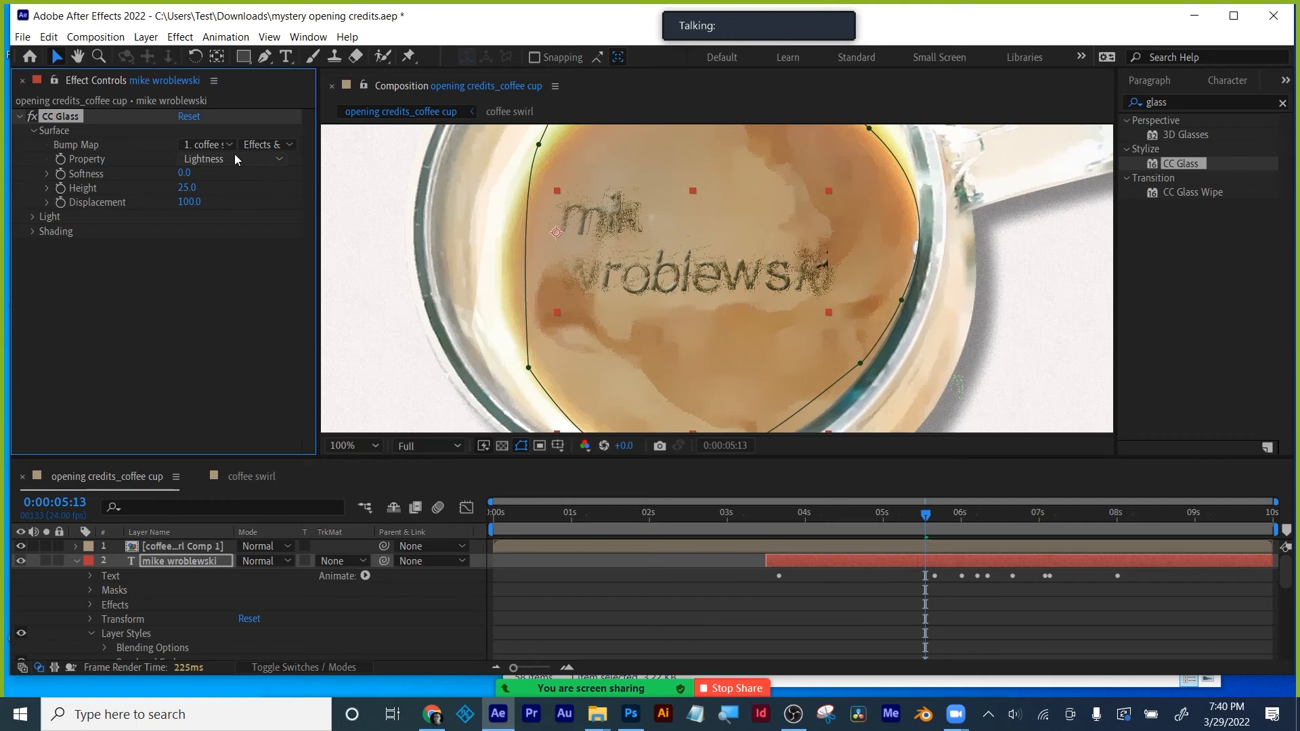
click(184, 173)
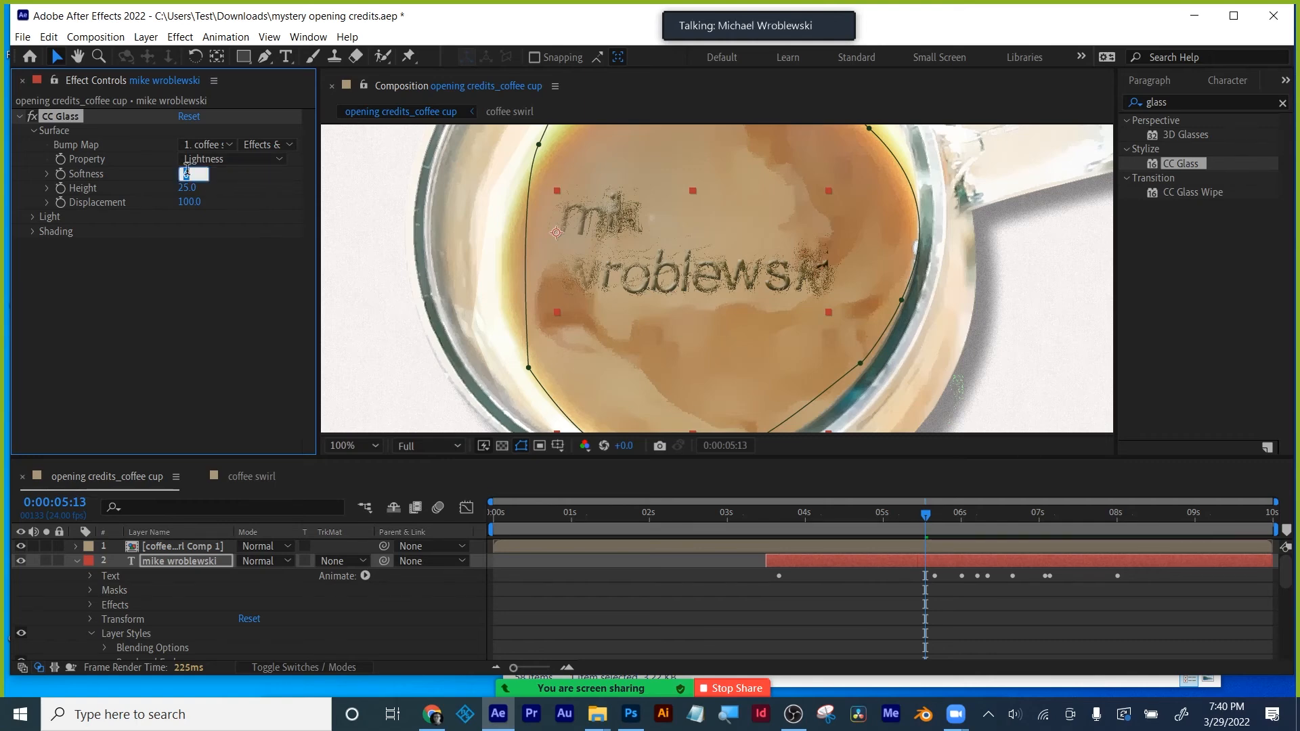
text(50)
key(Return)
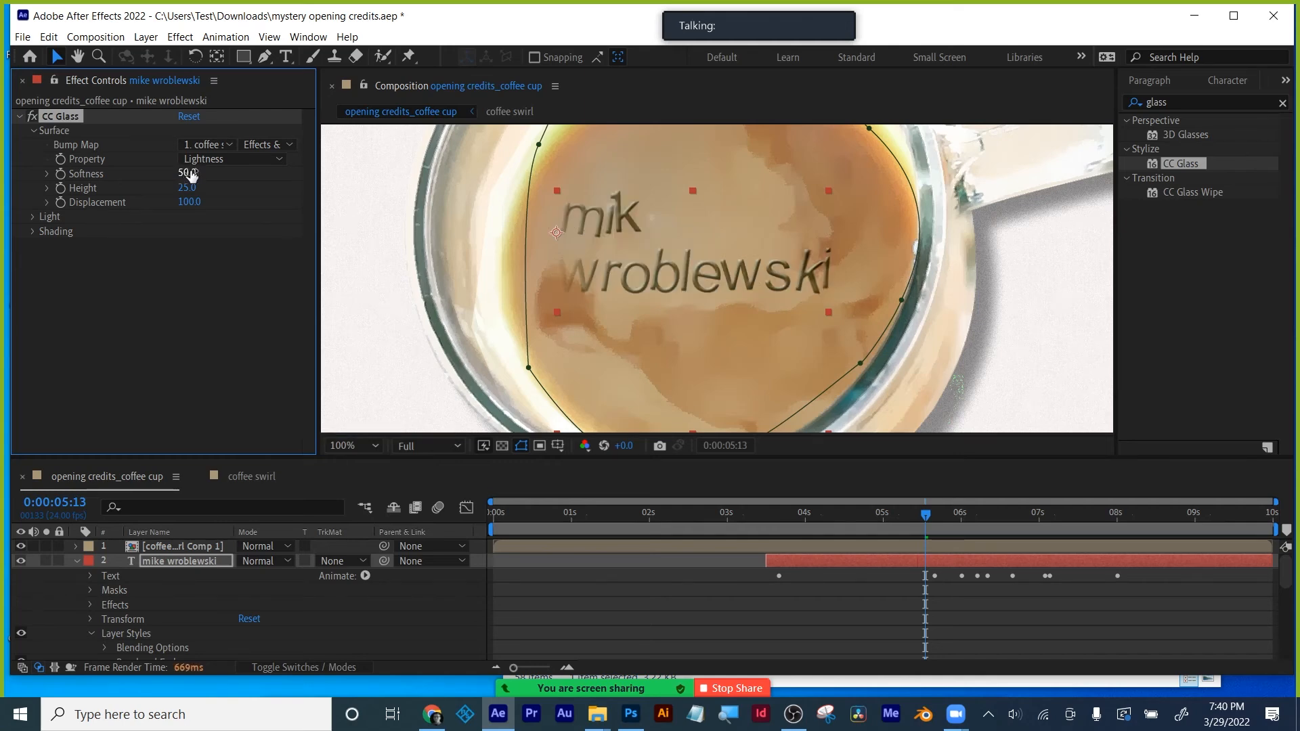
drag(187, 187, 236, 237)
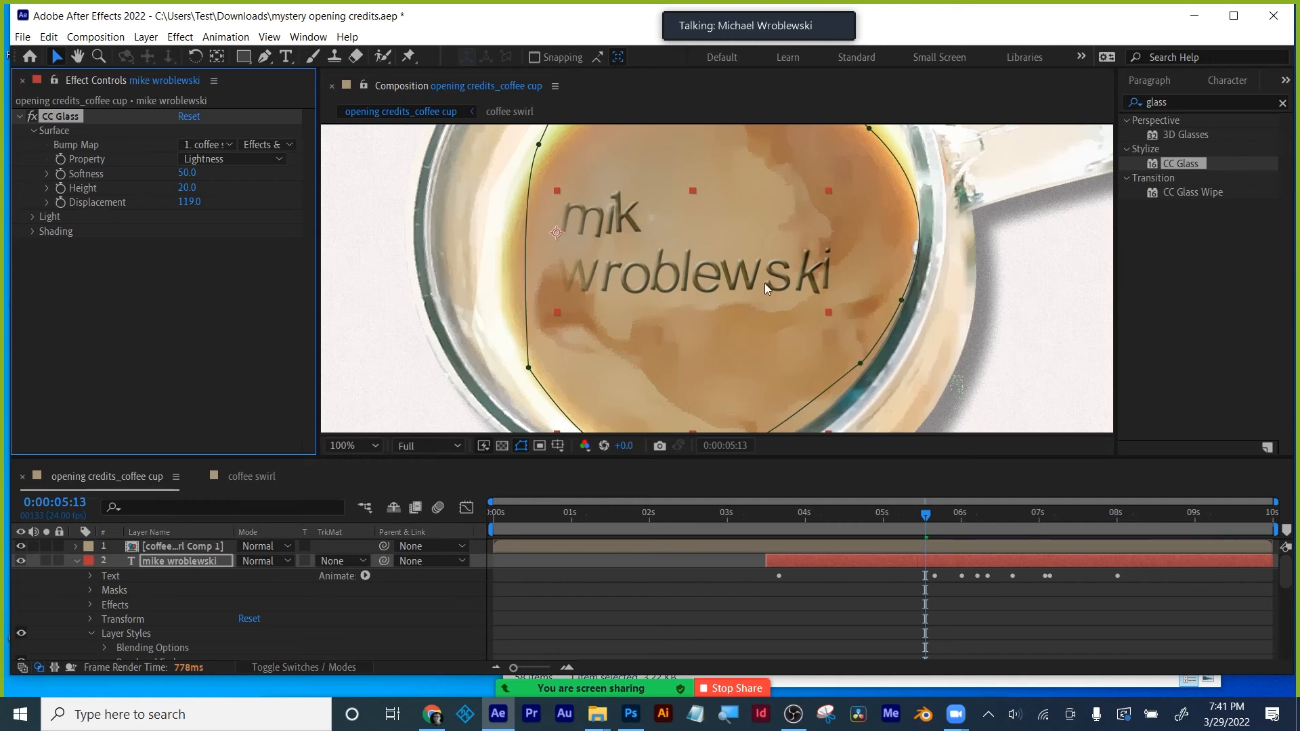
click(34, 217)
- Tint the CC Glass light colour with the coffee's tan, sampled from the composition
click(186, 261)
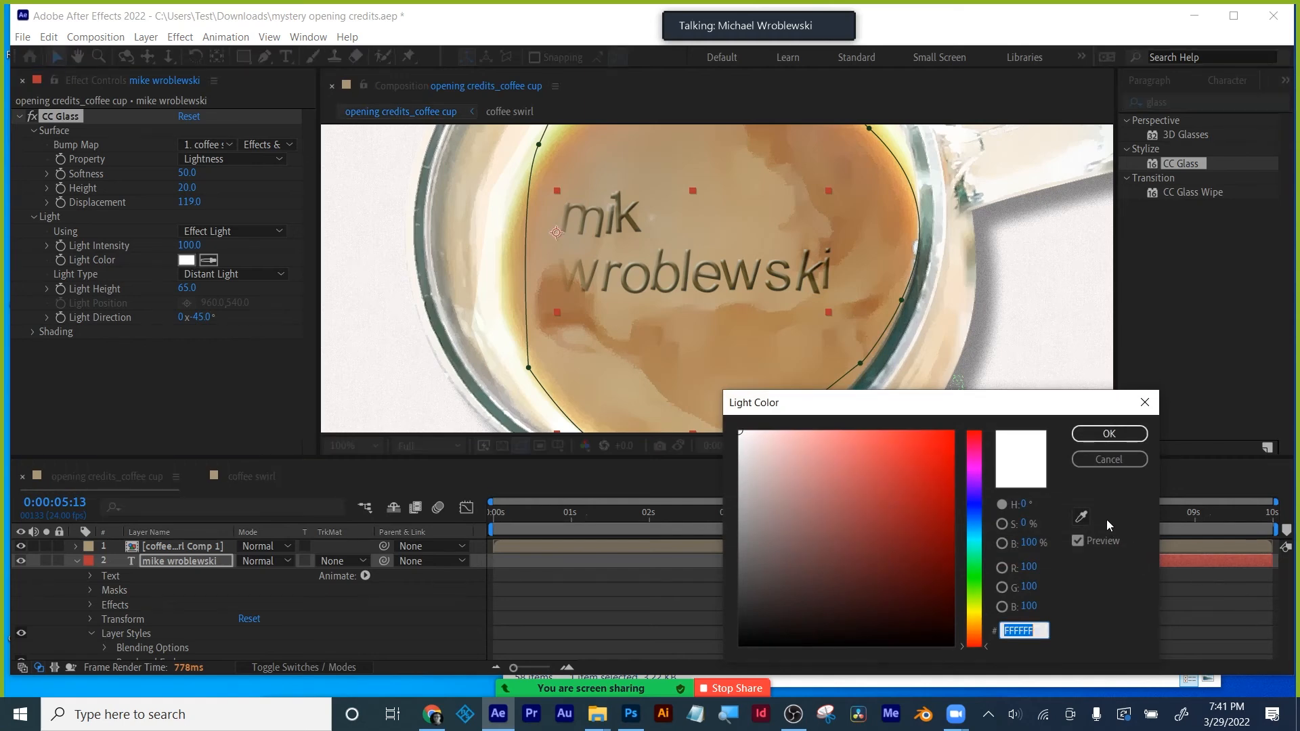
click(1081, 517)
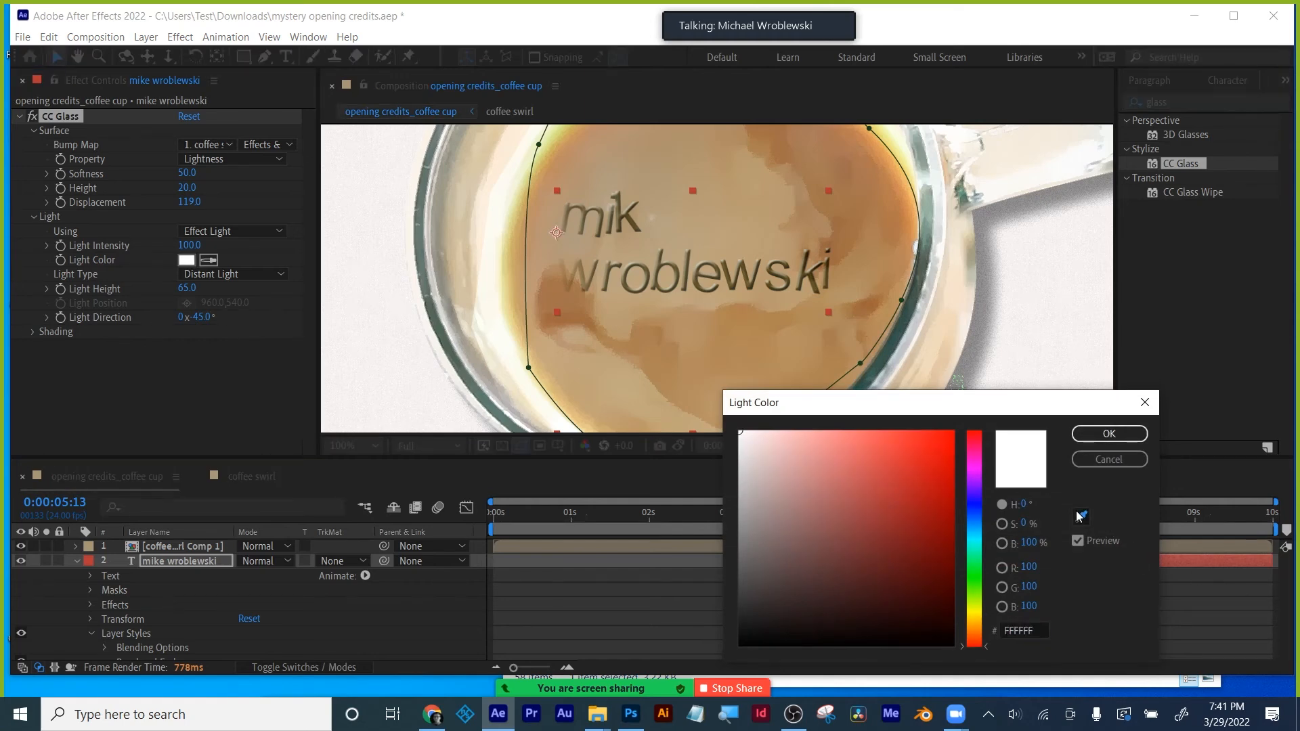
click(766, 240)
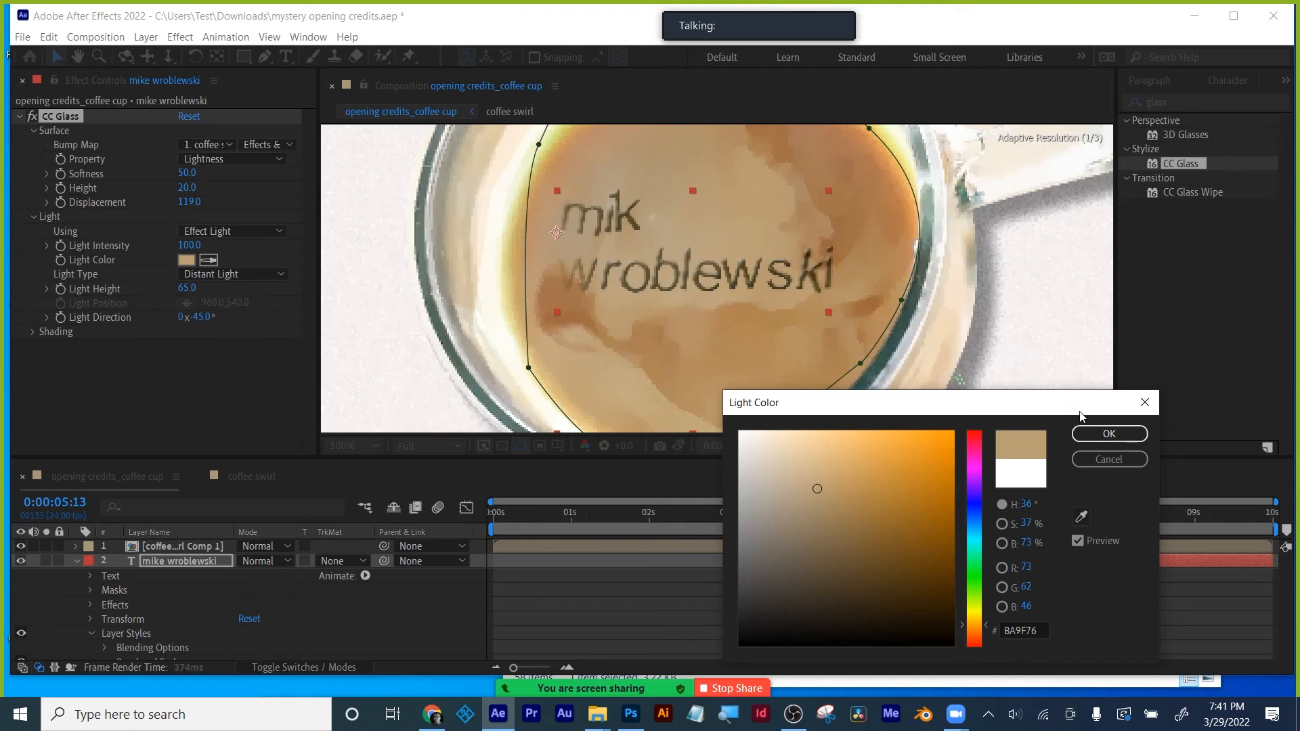
click(1108, 434)
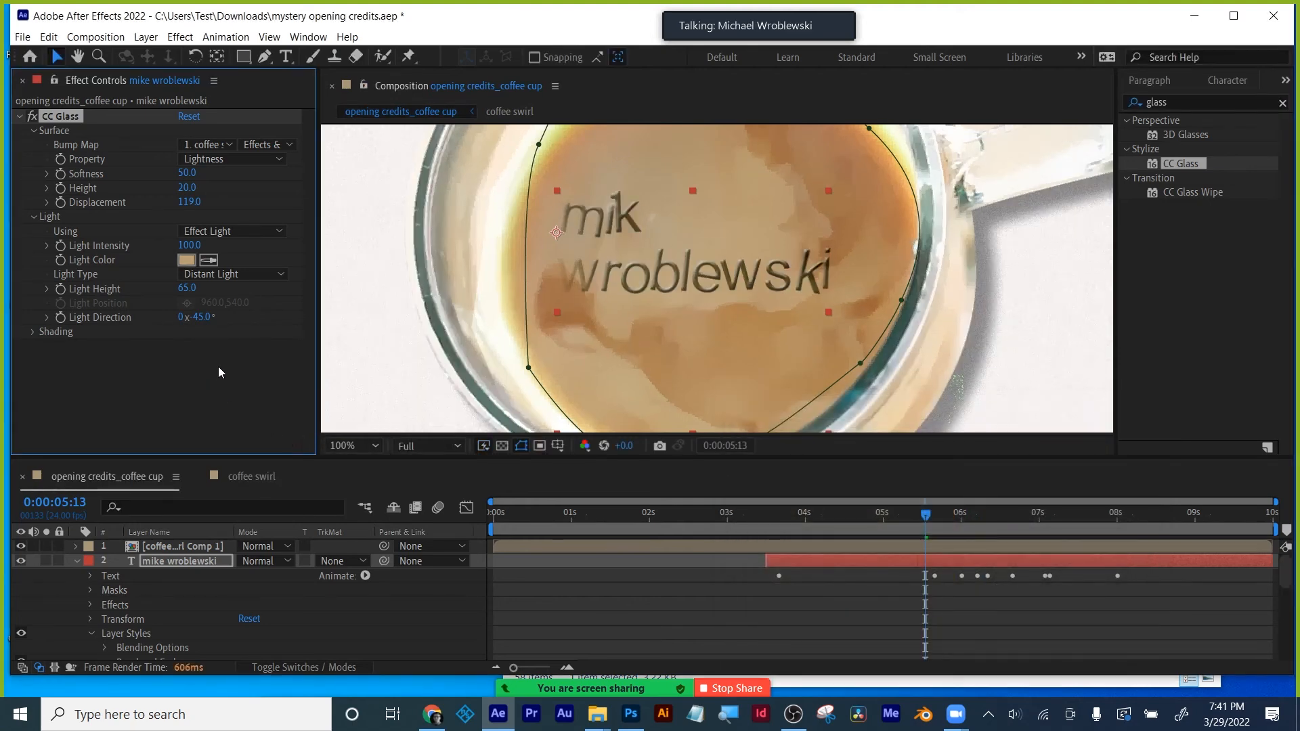
mouse_move(201, 317)
mouse_down()
mouse_move(252, 317)
mouse_move(90, 338)
mouse_move(223, 325)
mouse_up()
key(ctrl+z)
- Set the CC Glass shading to Diffuse 99, Specular 50 and Metal 0
click(33, 333)
mouse_move(184, 360)
mouse_down()
mouse_move(244, 360)
mouse_move(134, 371)
mouse_move(310, 351)
mouse_up()
drag(186, 374, 393, 357)
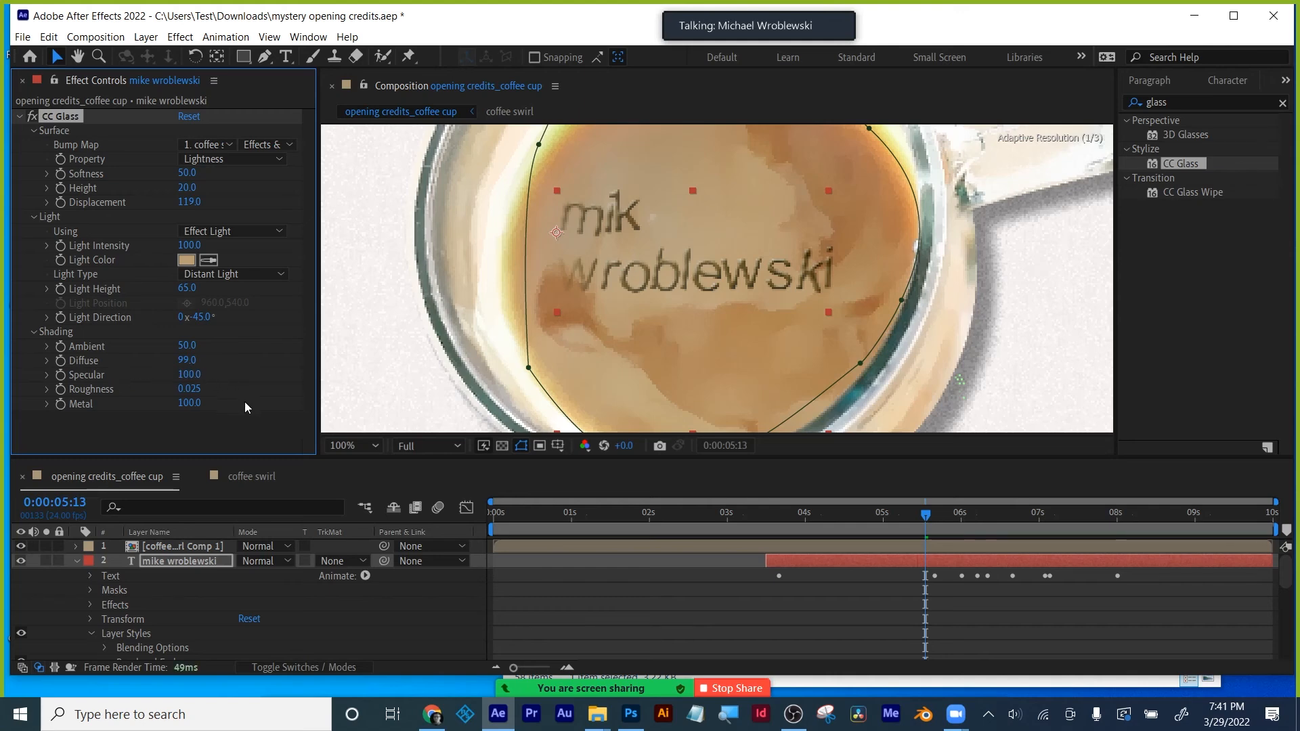
click(189, 403)
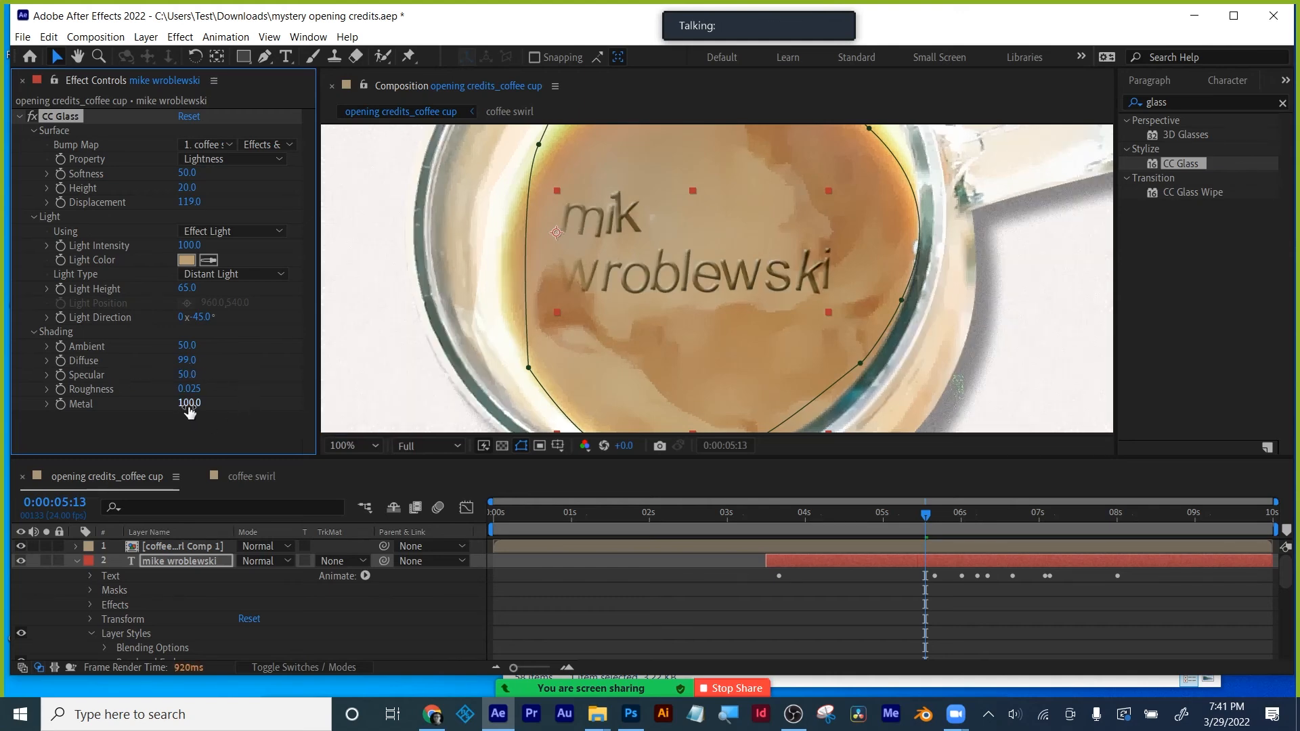
text(0)
key(Return)
click(353, 446)
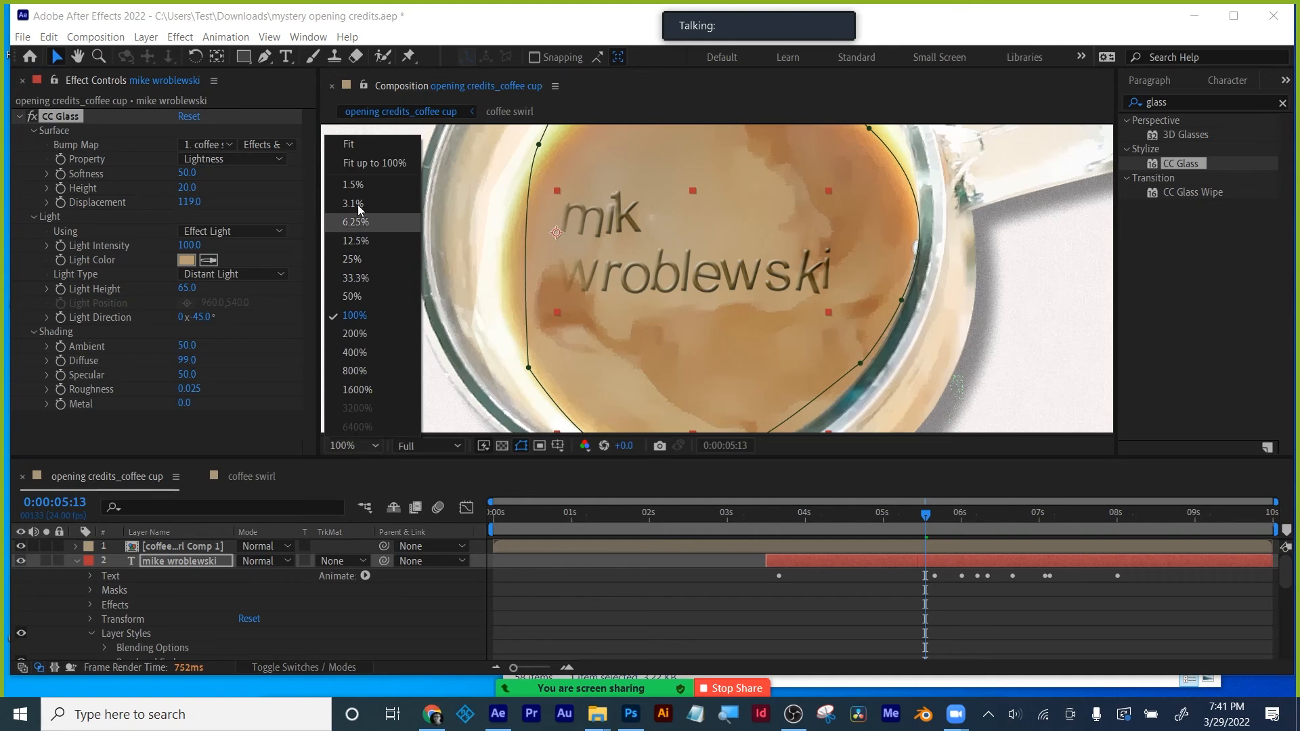
- Fit the composition in the viewer, go to 0:00:03:11 and save the project
click(352, 150)
click(790, 610)
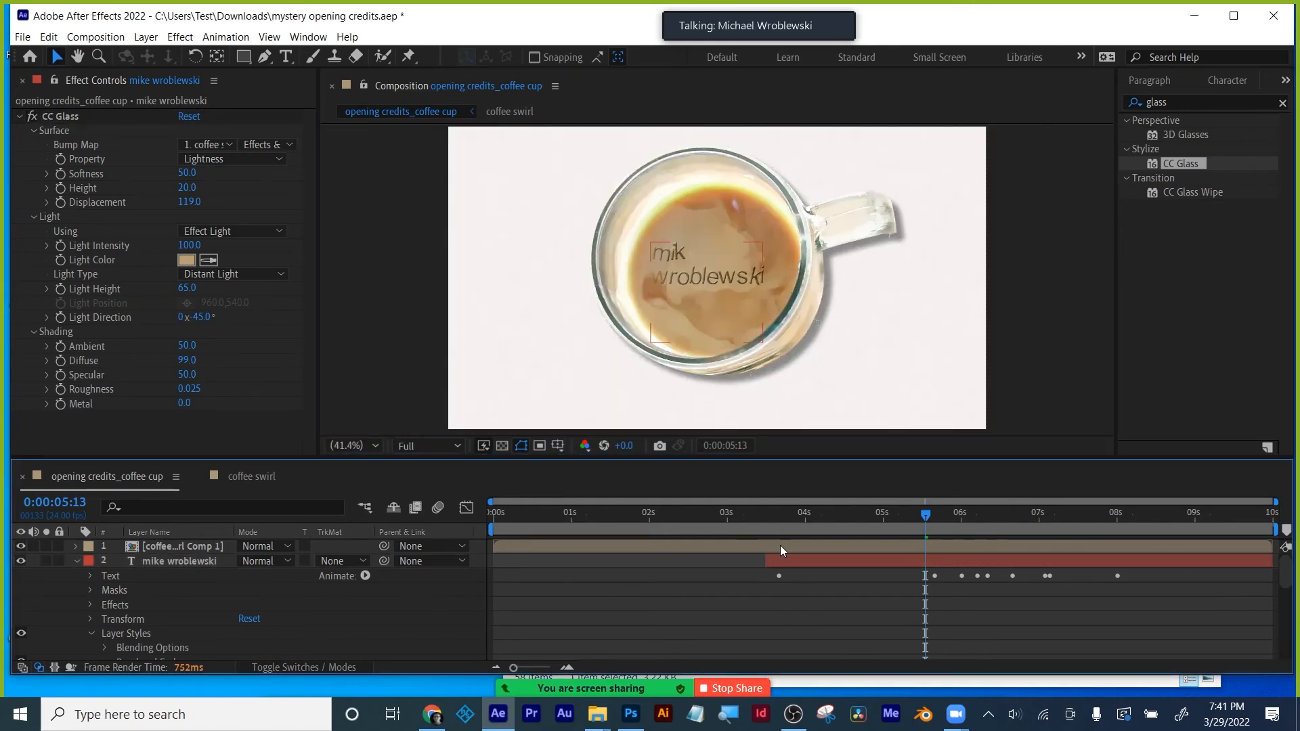
click(763, 514)
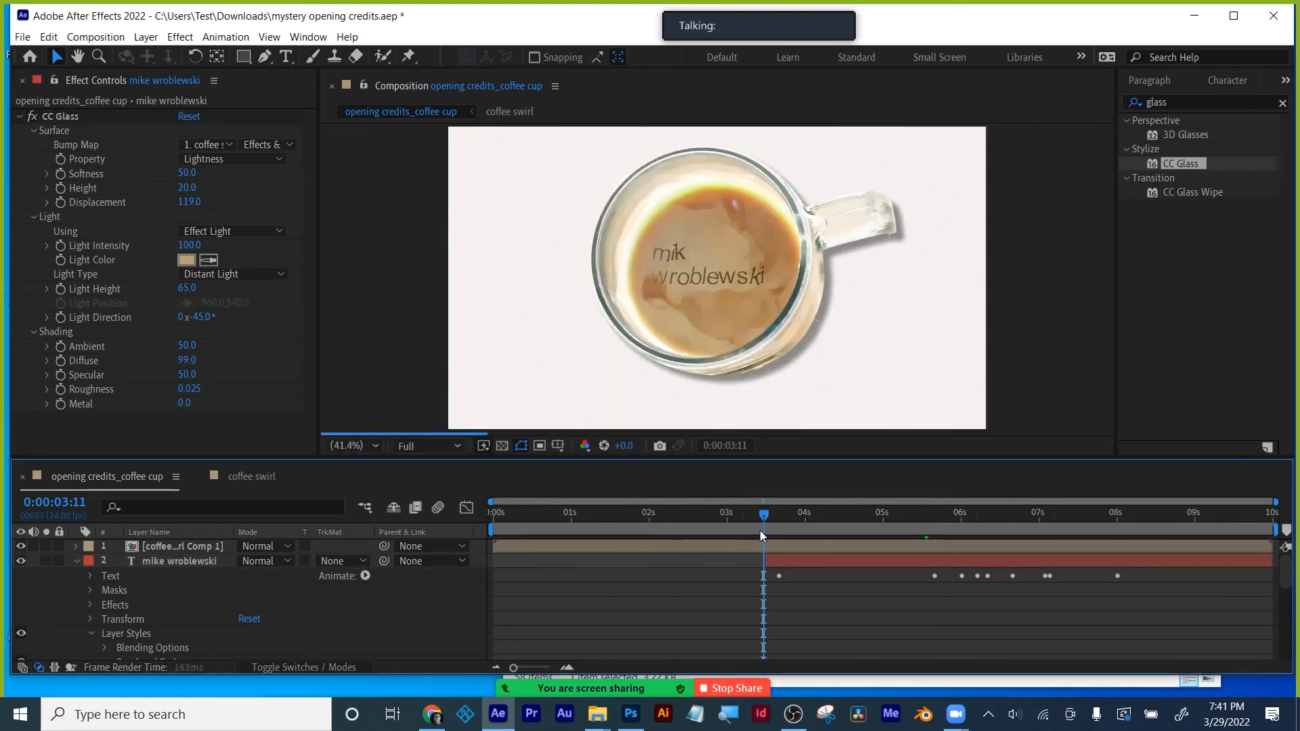
key(ctrl+s)
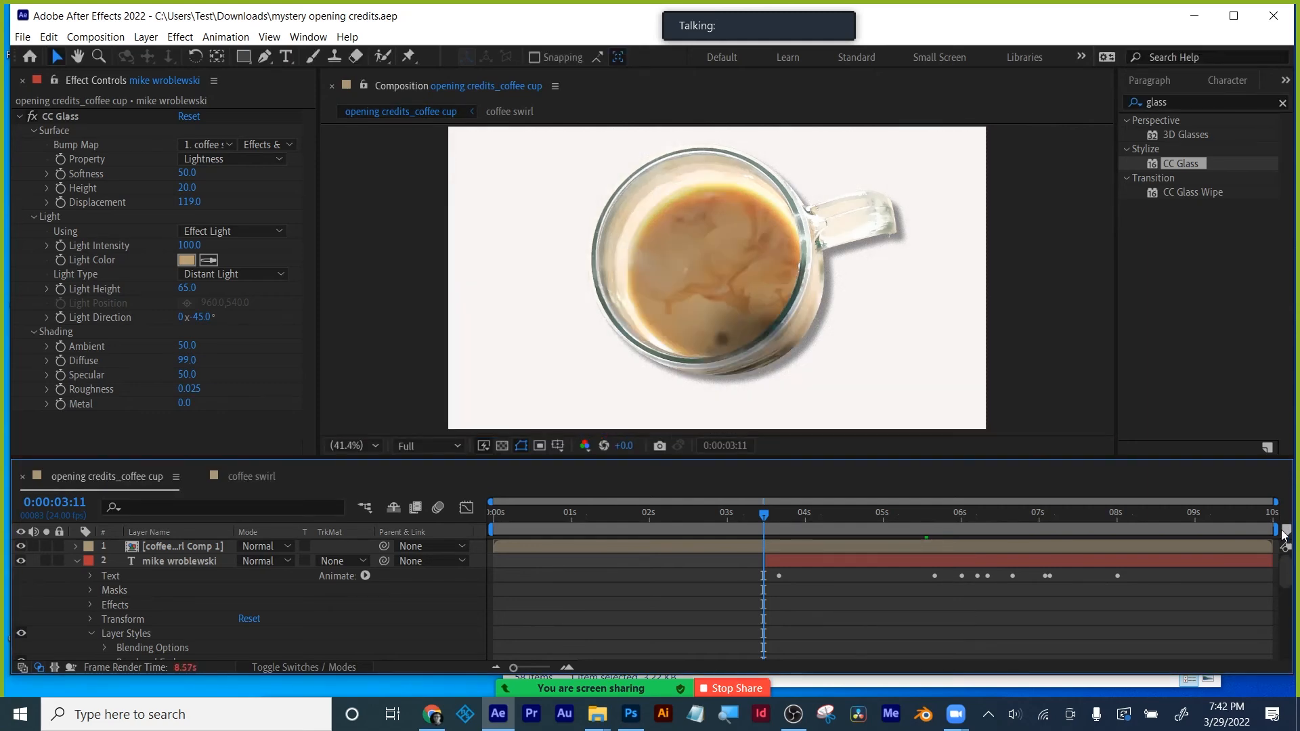
- End the work area near 6 seconds and preview at Half resolution, stopping at 0:00:05:15
drag(1281, 532, 963, 518)
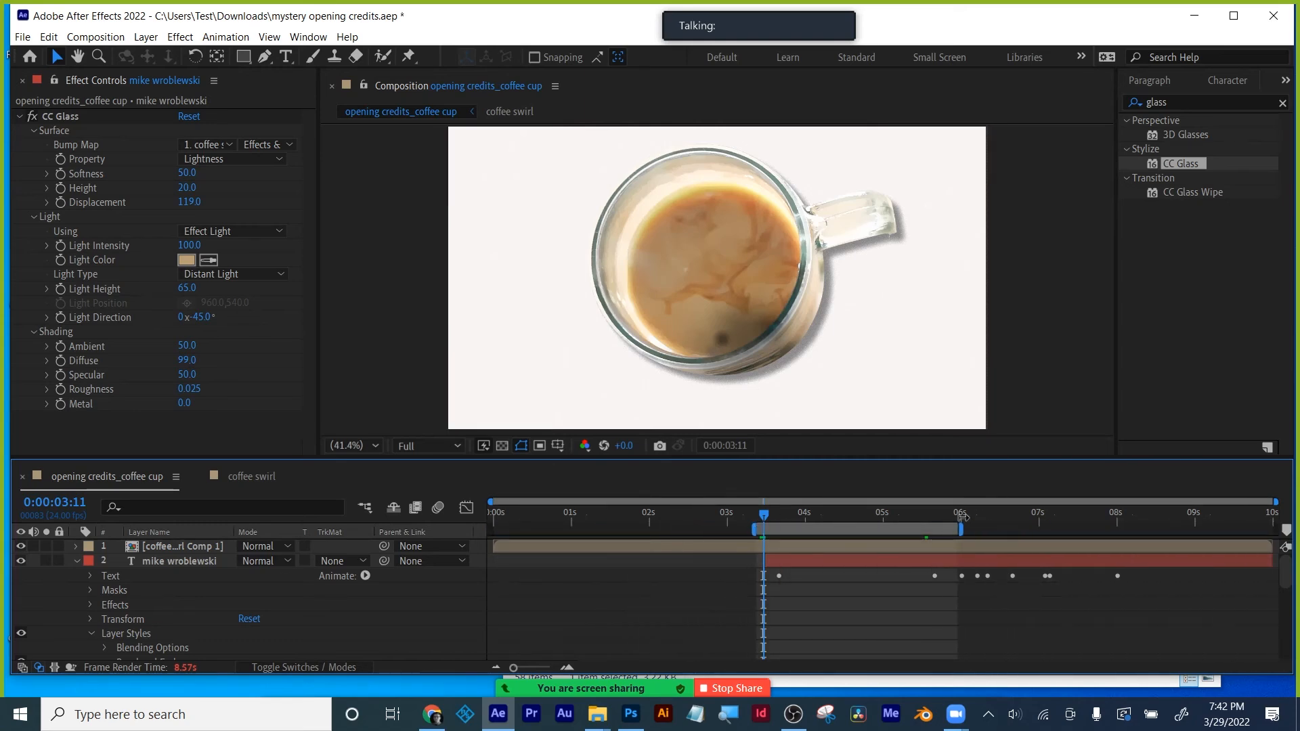
key(space)
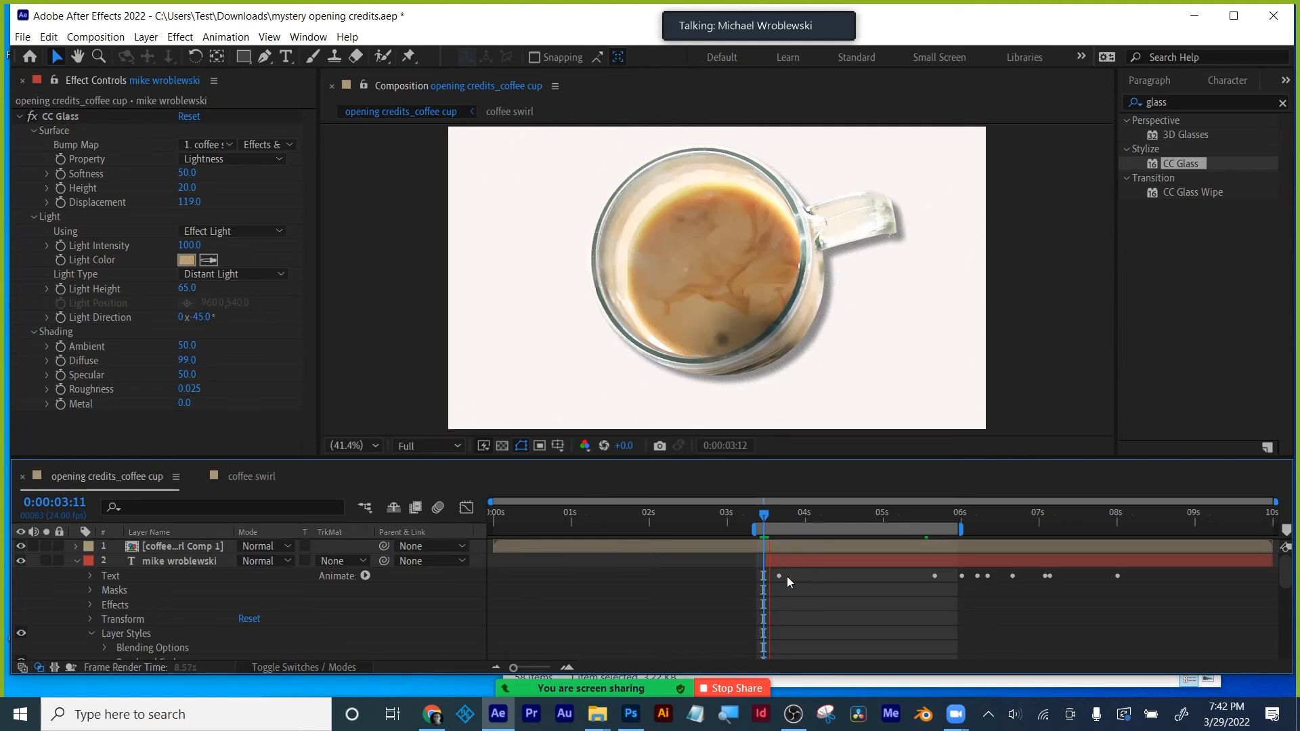
click(415, 447)
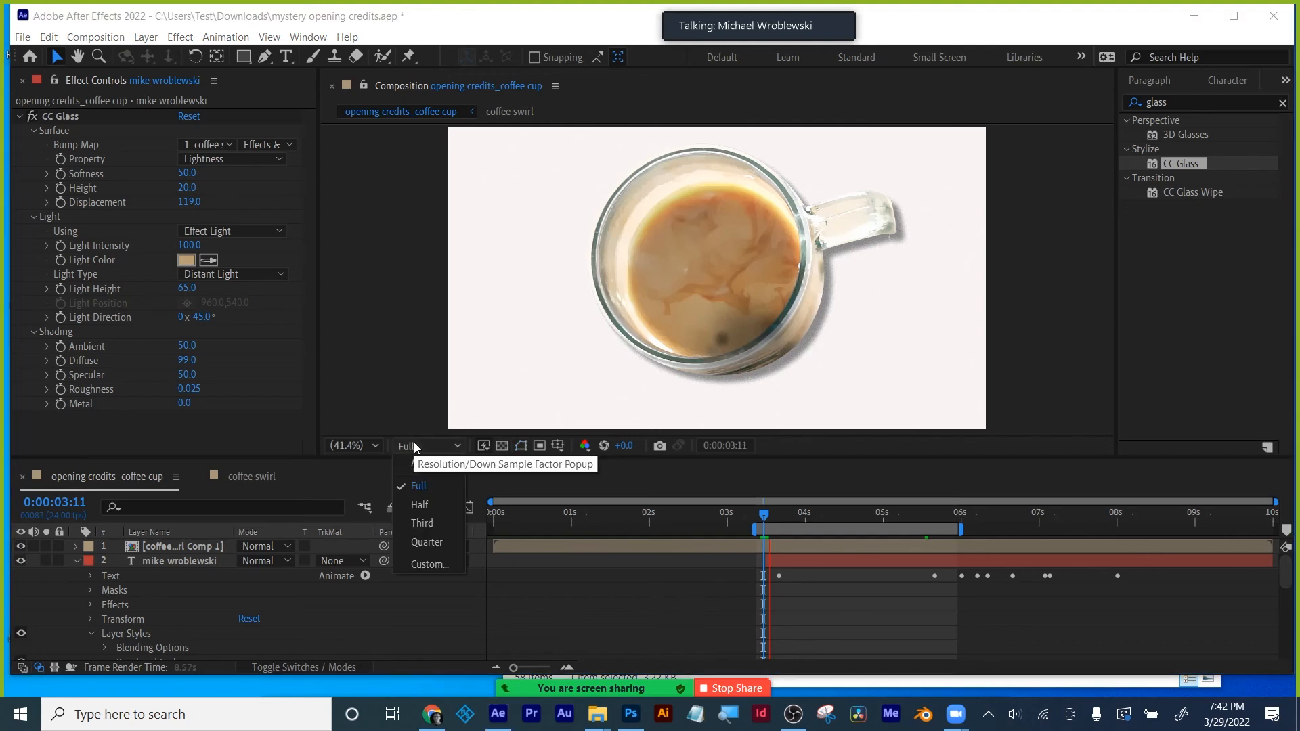
click(421, 506)
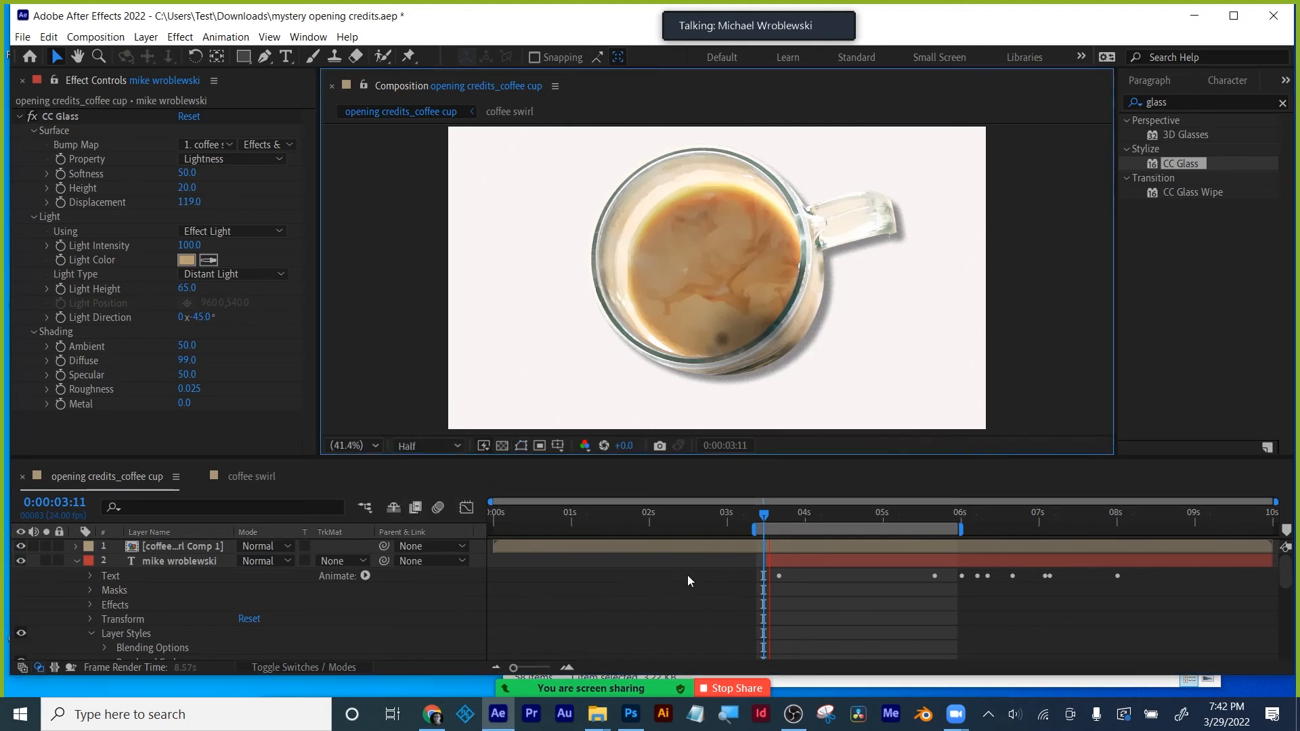
key(Page_Down)
key(Page_Down)
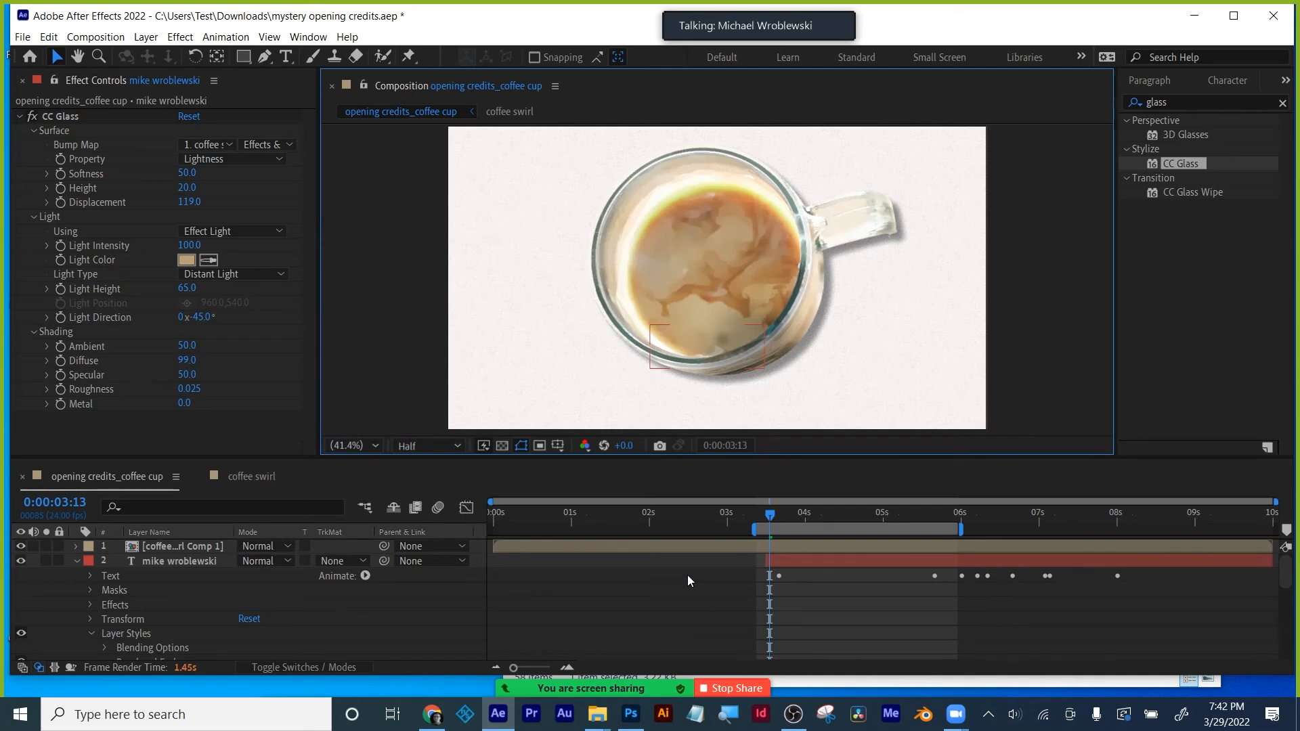
click(933, 508)
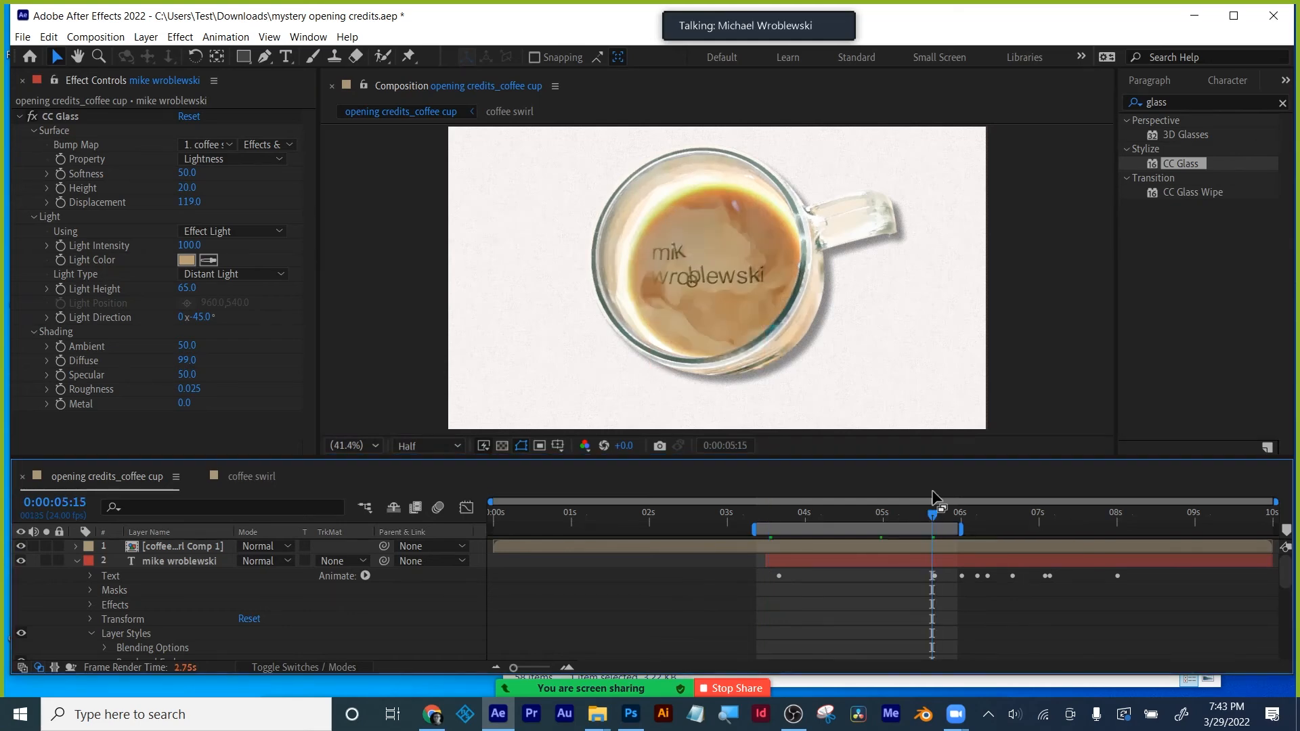
click(96, 37)
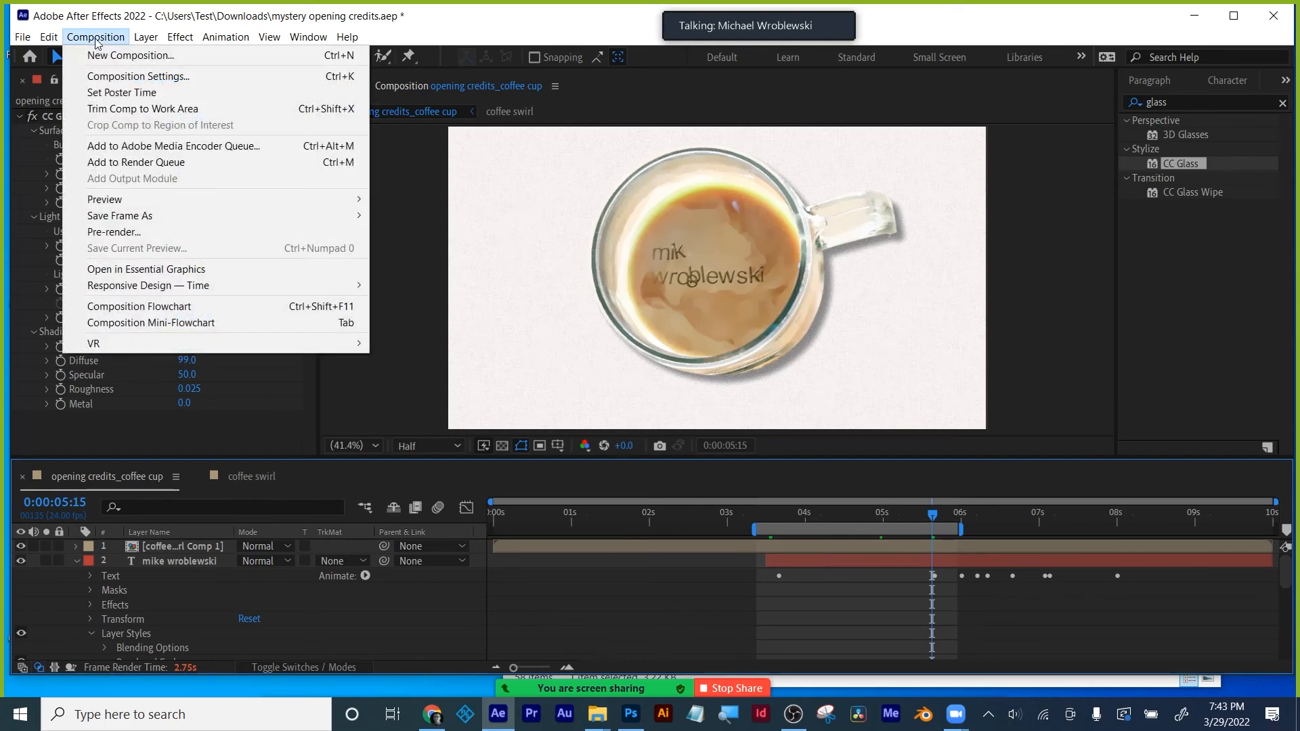
- Add the composition to the Render Queue and purge all memory and disk cache
click(117, 162)
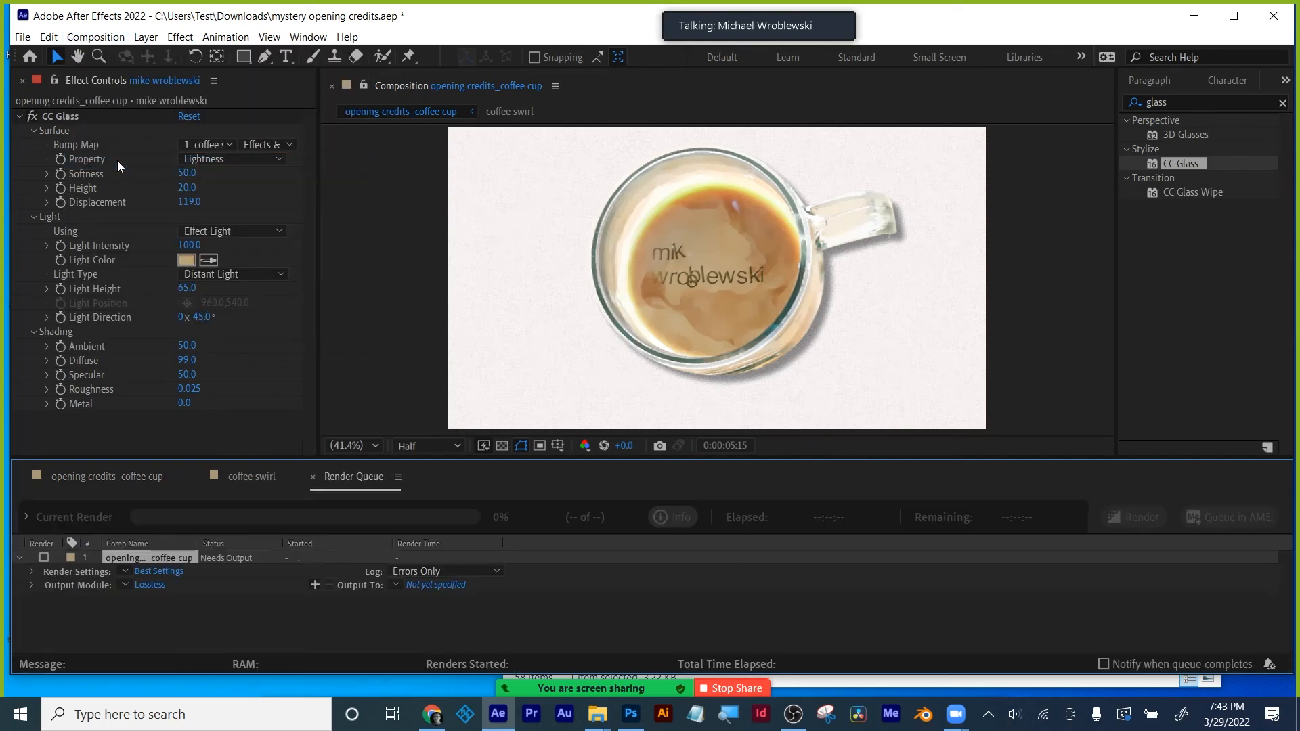
click(50, 38)
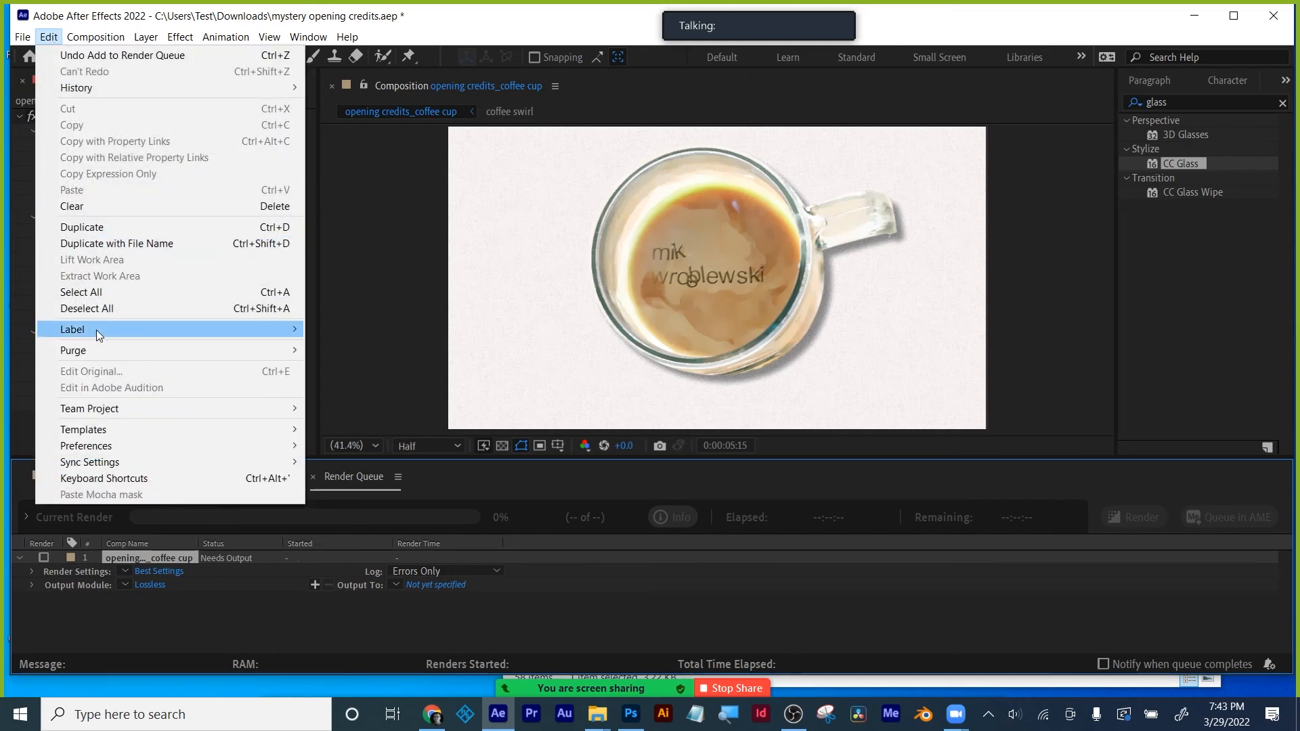
mouse_move(93, 349)
click(346, 351)
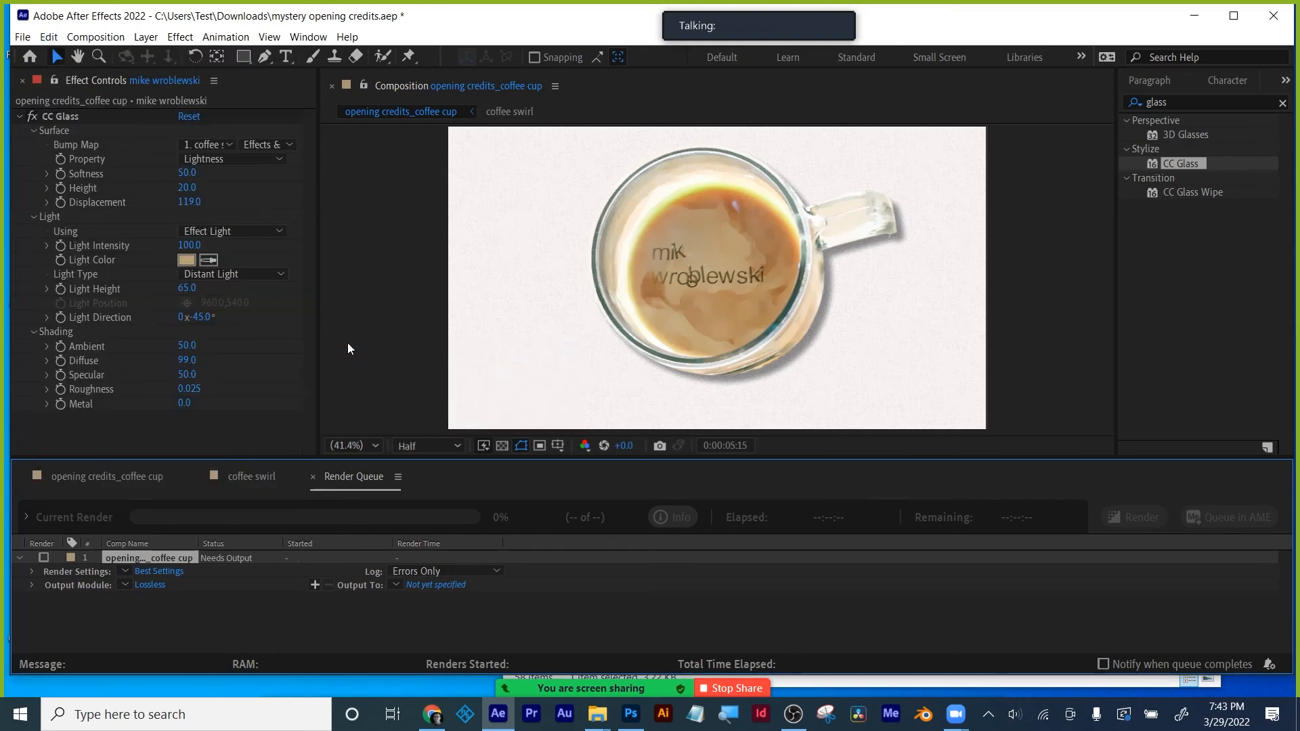
click(682, 391)
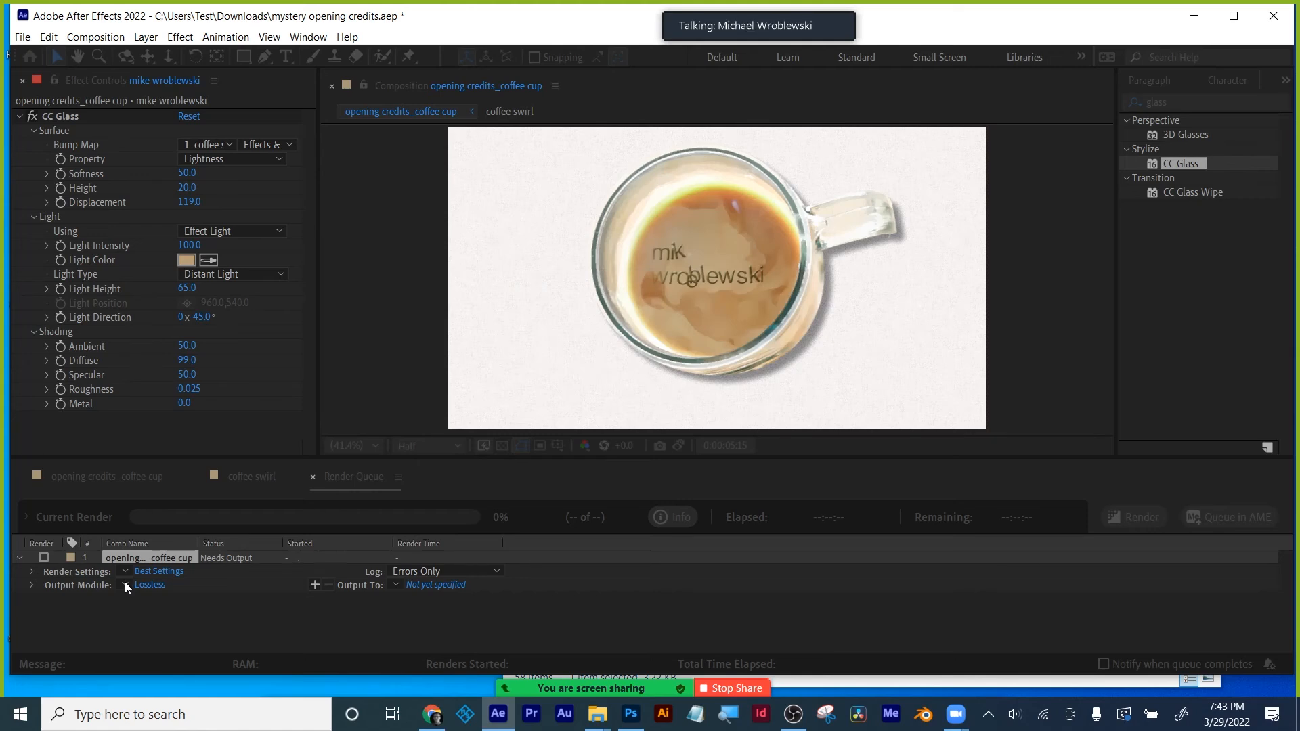
- Set the output module to High Quality for test.mov, then return to the opening credits_coffee cup comp
click(124, 582)
click(125, 582)
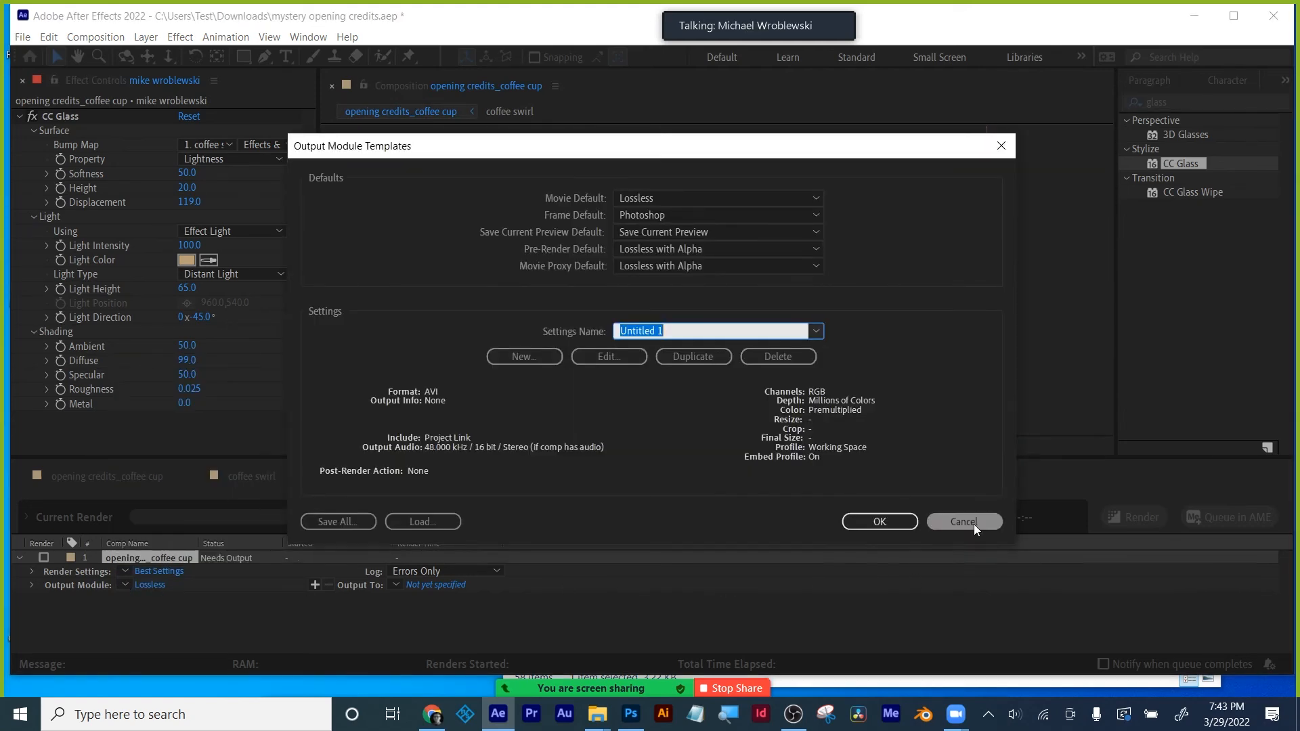
click(974, 524)
click(125, 585)
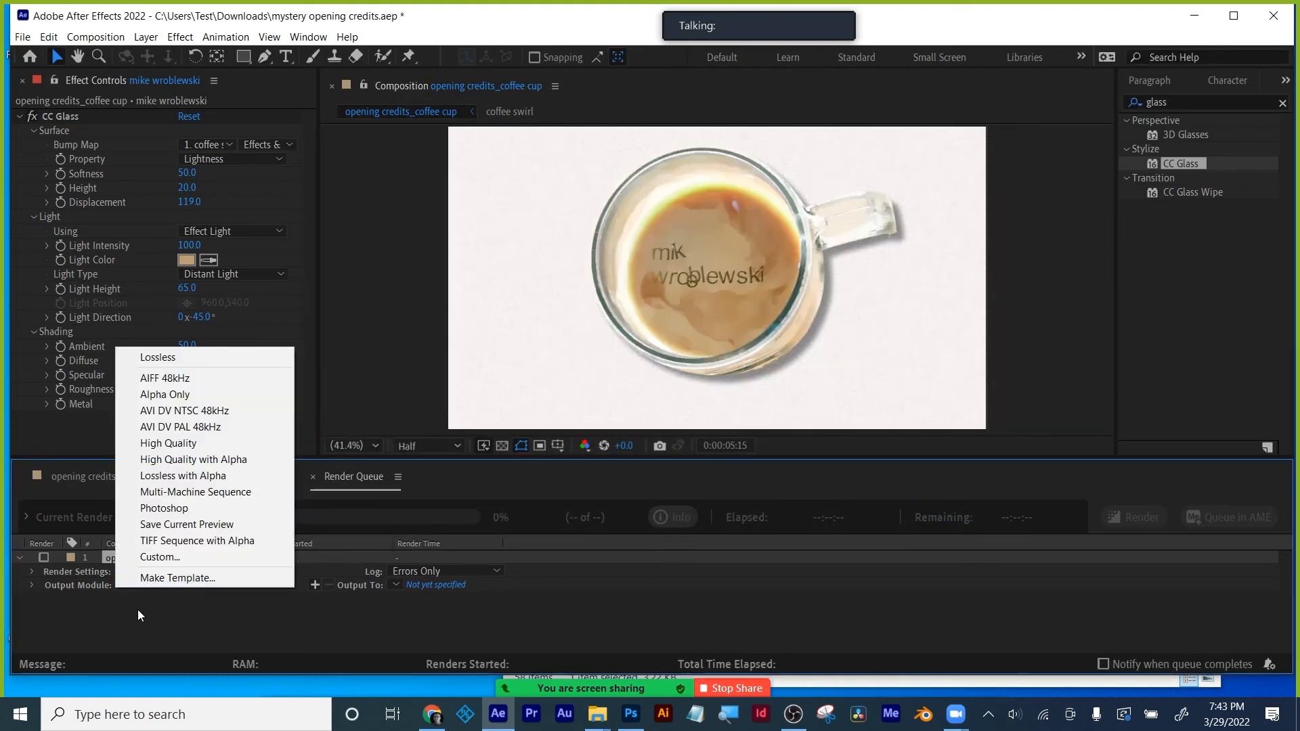
click(119, 635)
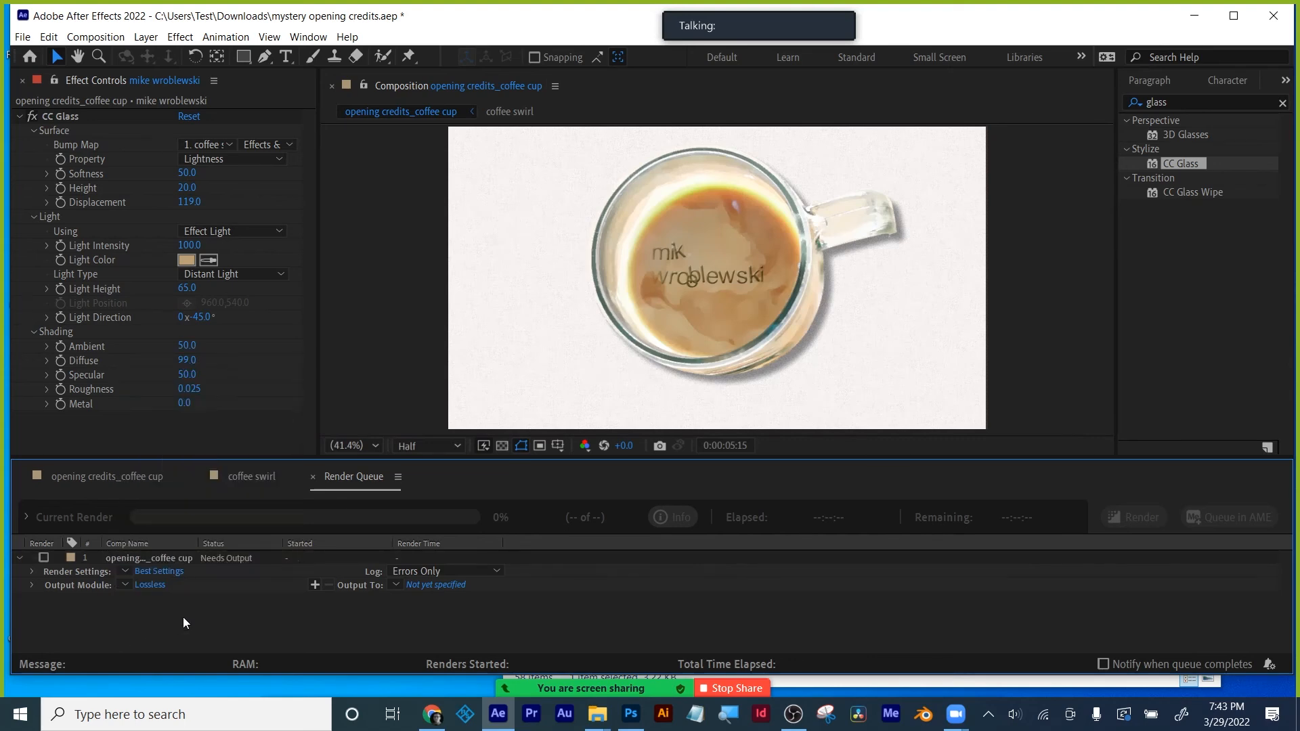
click(122, 586)
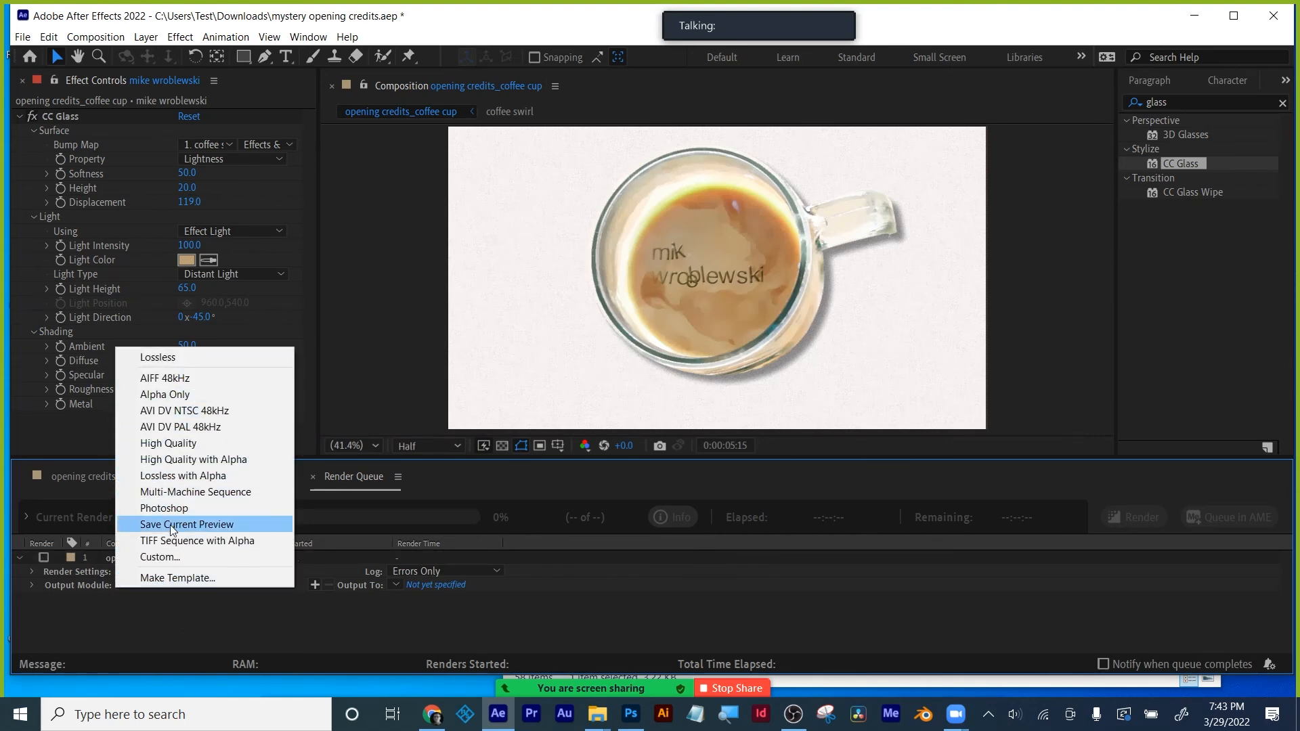
click(156, 619)
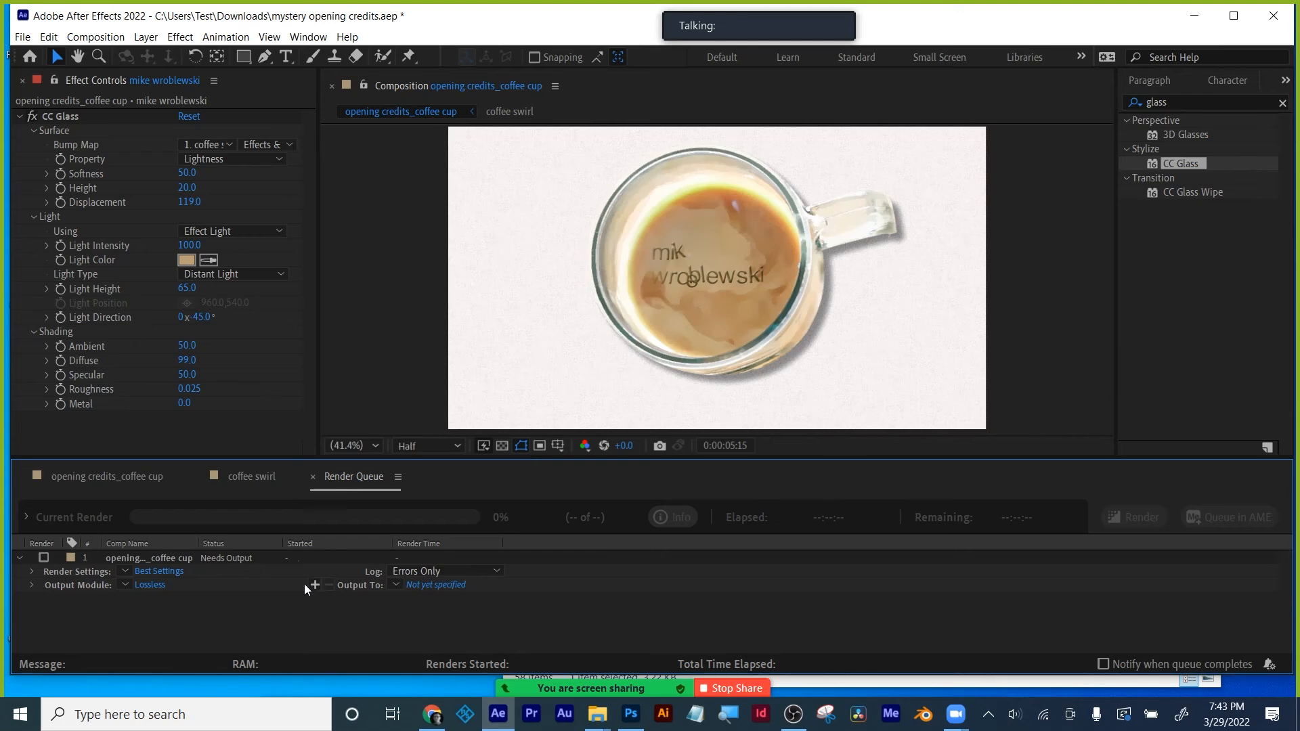
click(125, 583)
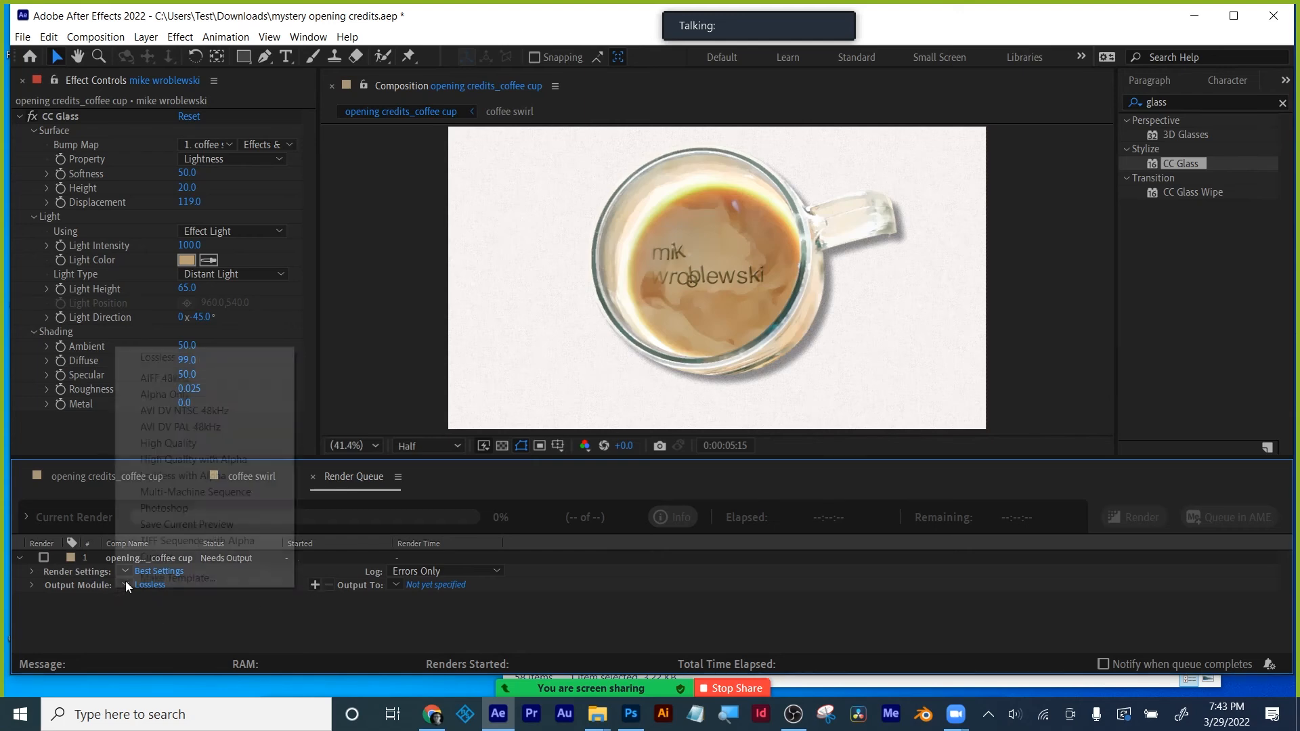
click(181, 443)
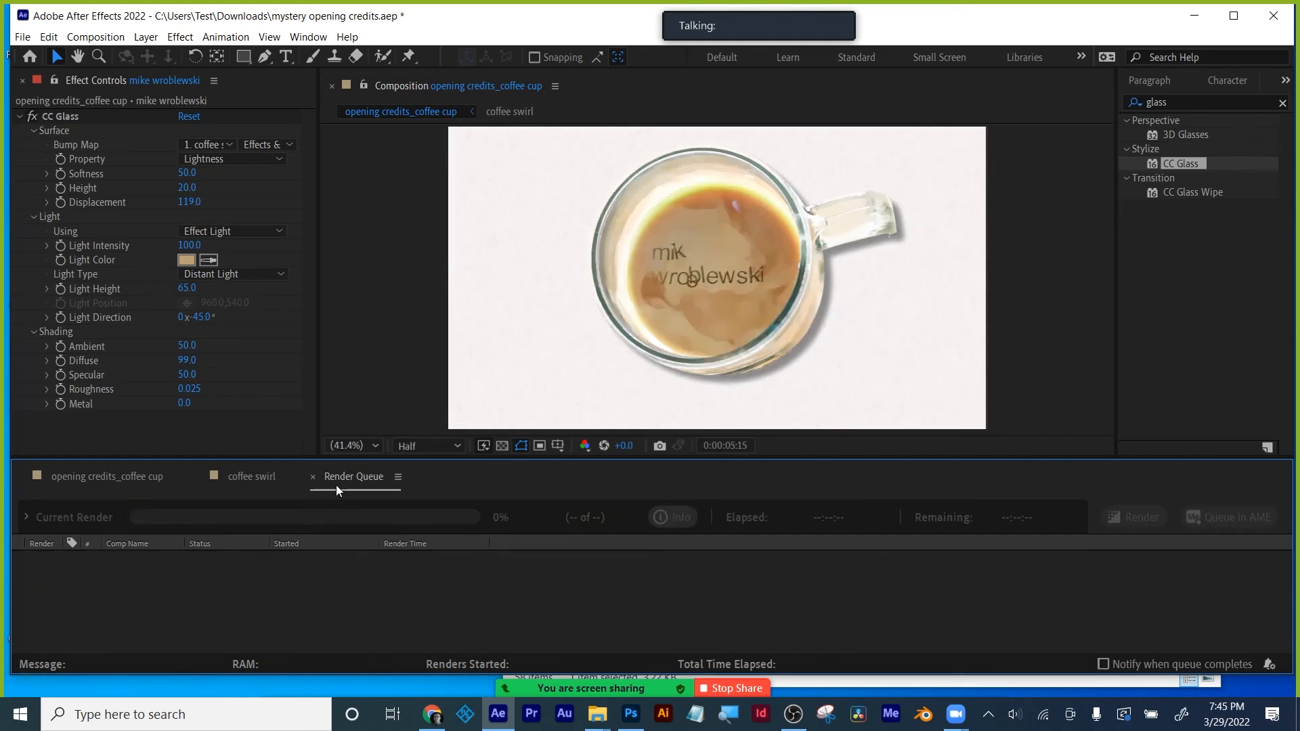
click(313, 477)
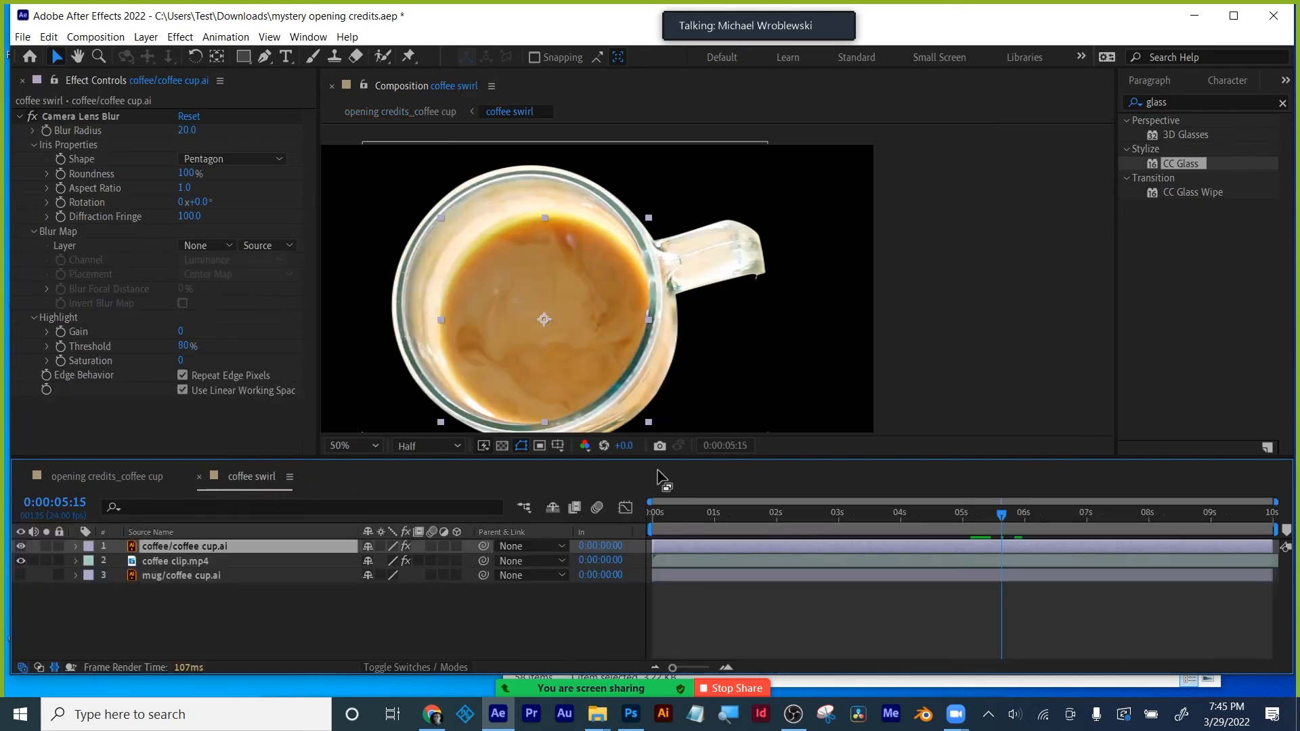
click(136, 478)
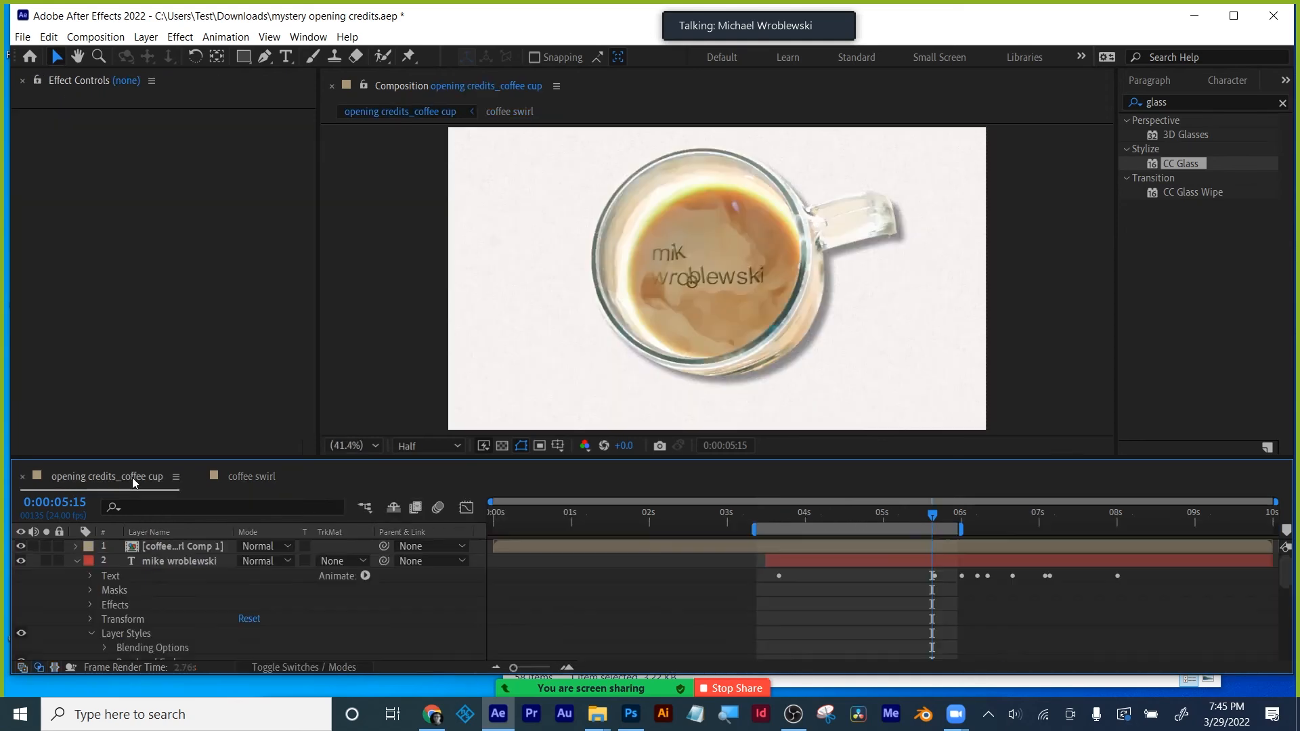
- Move the playhead to 5:13 where the name shows and select the name text layer
drag(932, 515, 1062, 530)
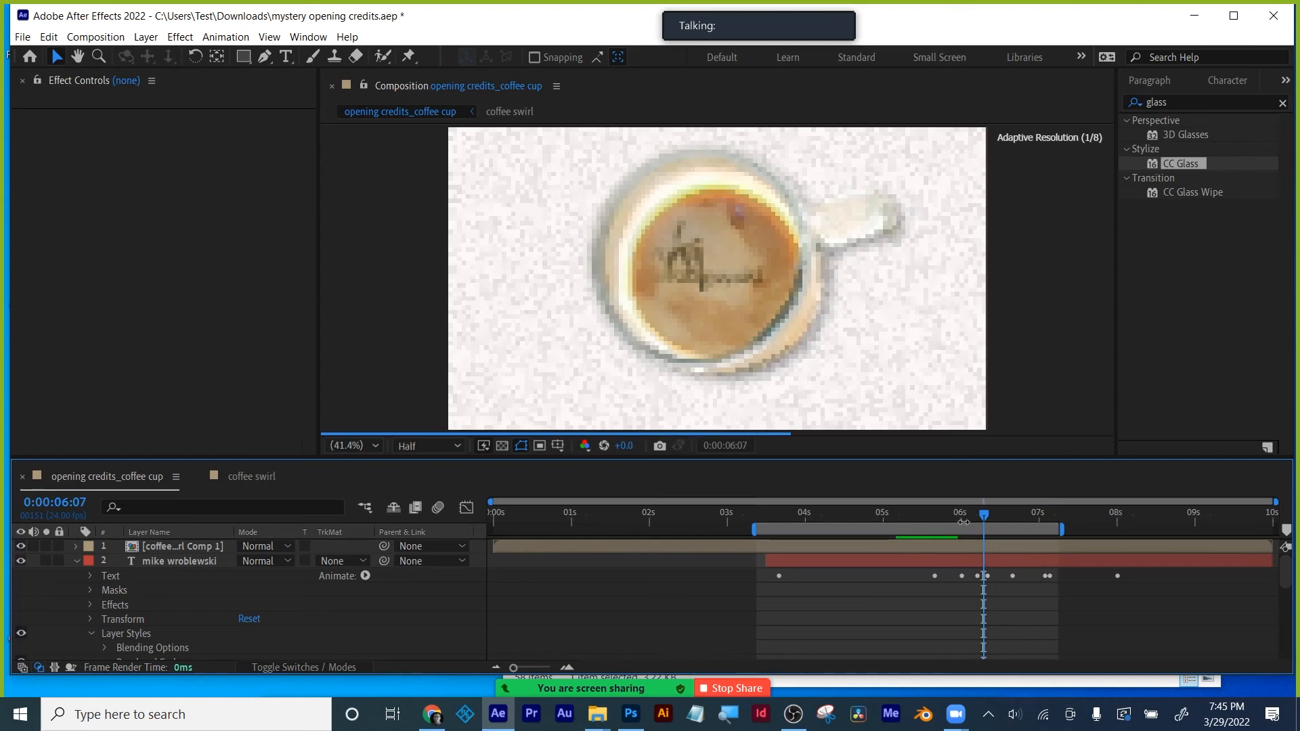
click(926, 517)
click(868, 559)
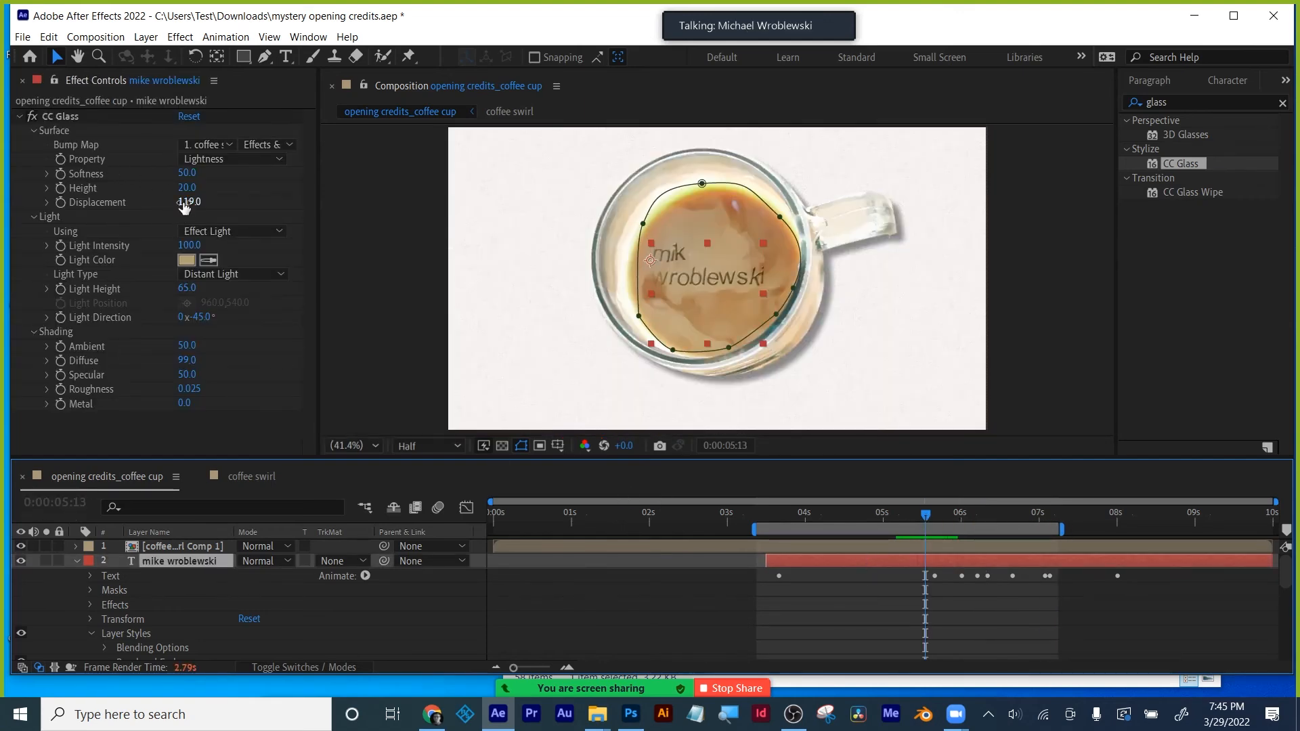
- Scrub the name's CC Glass to Displacement 137, Height -33 and Softness 30.9
drag(186, 202, 90, 216)
scroll(703, 283, up, 3)
scroll(702, 282, down, 2)
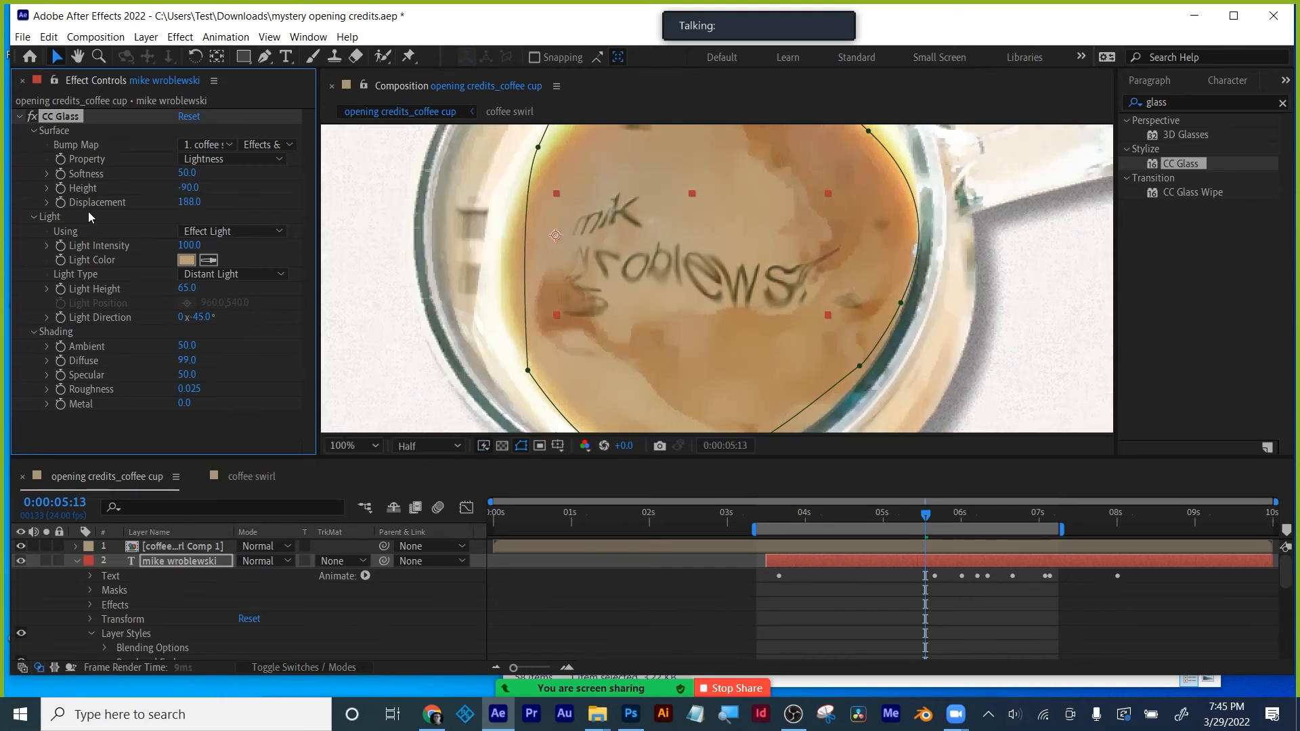
drag(188, 188, 249, 183)
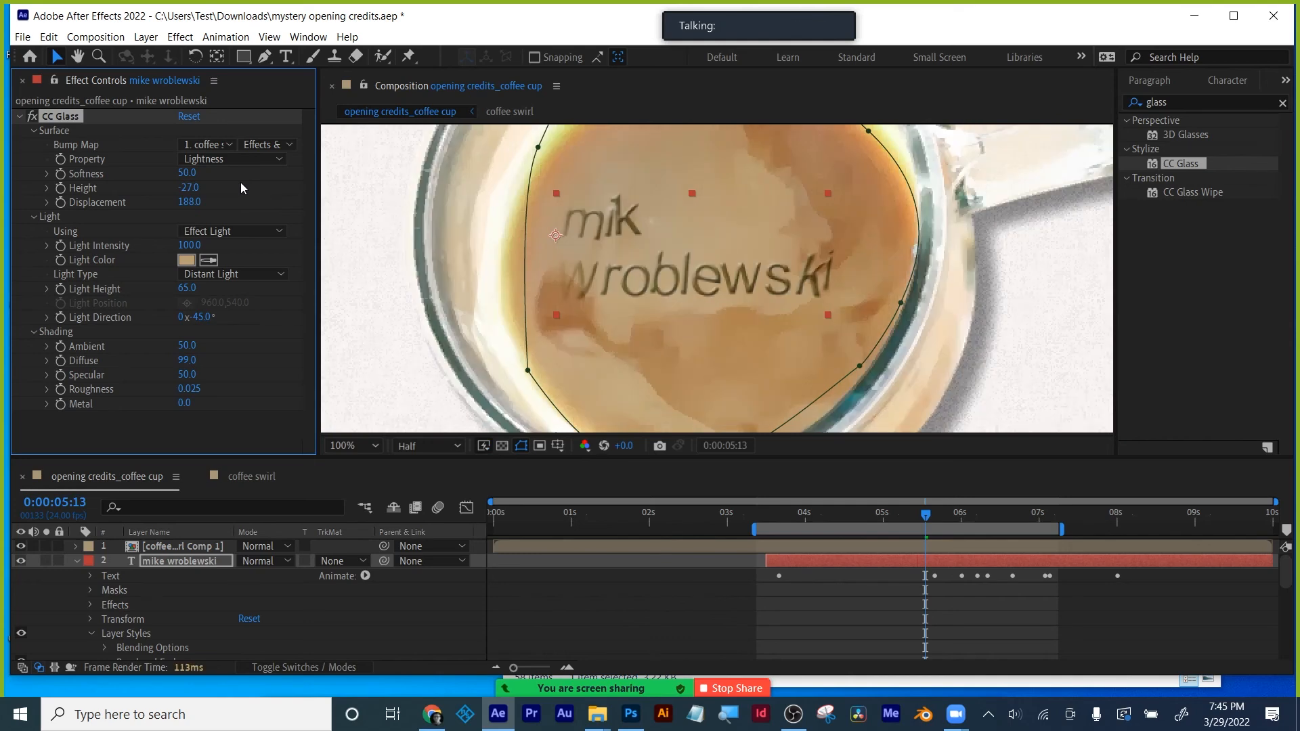
drag(194, 188, 184, 194)
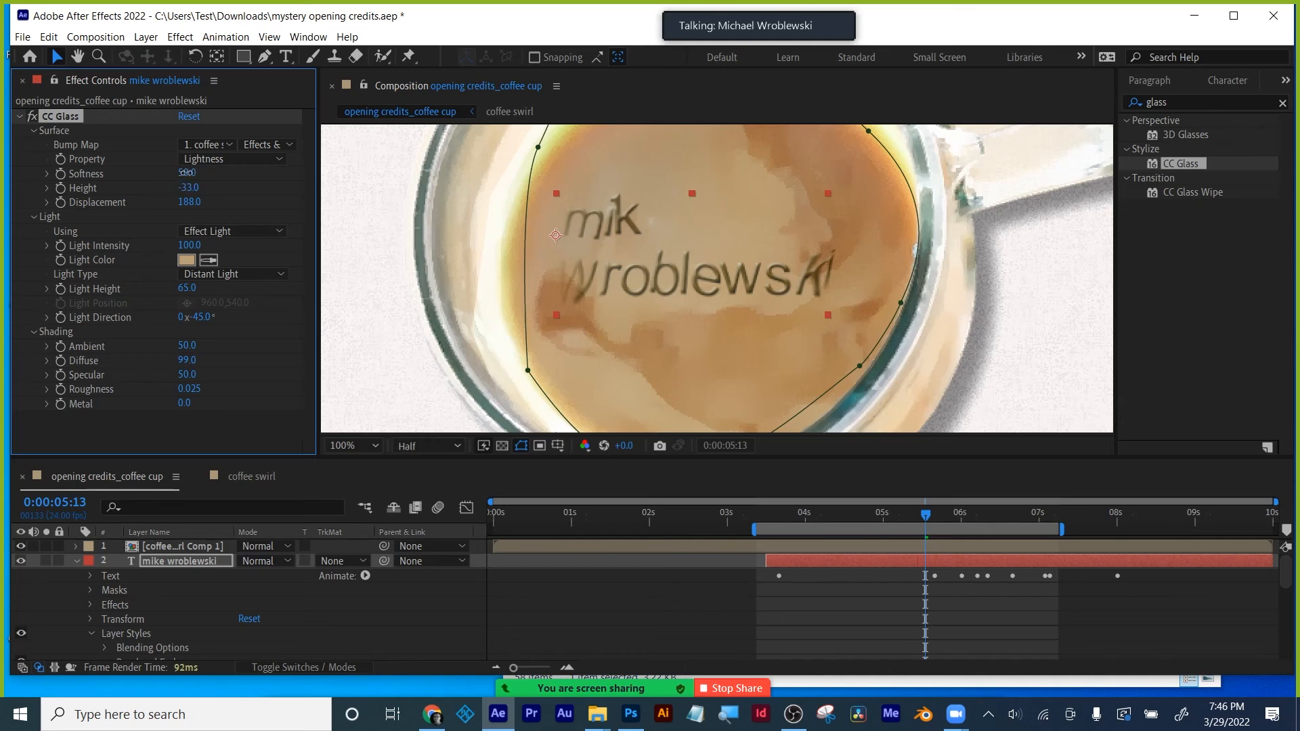
drag(186, 173, 151, 223)
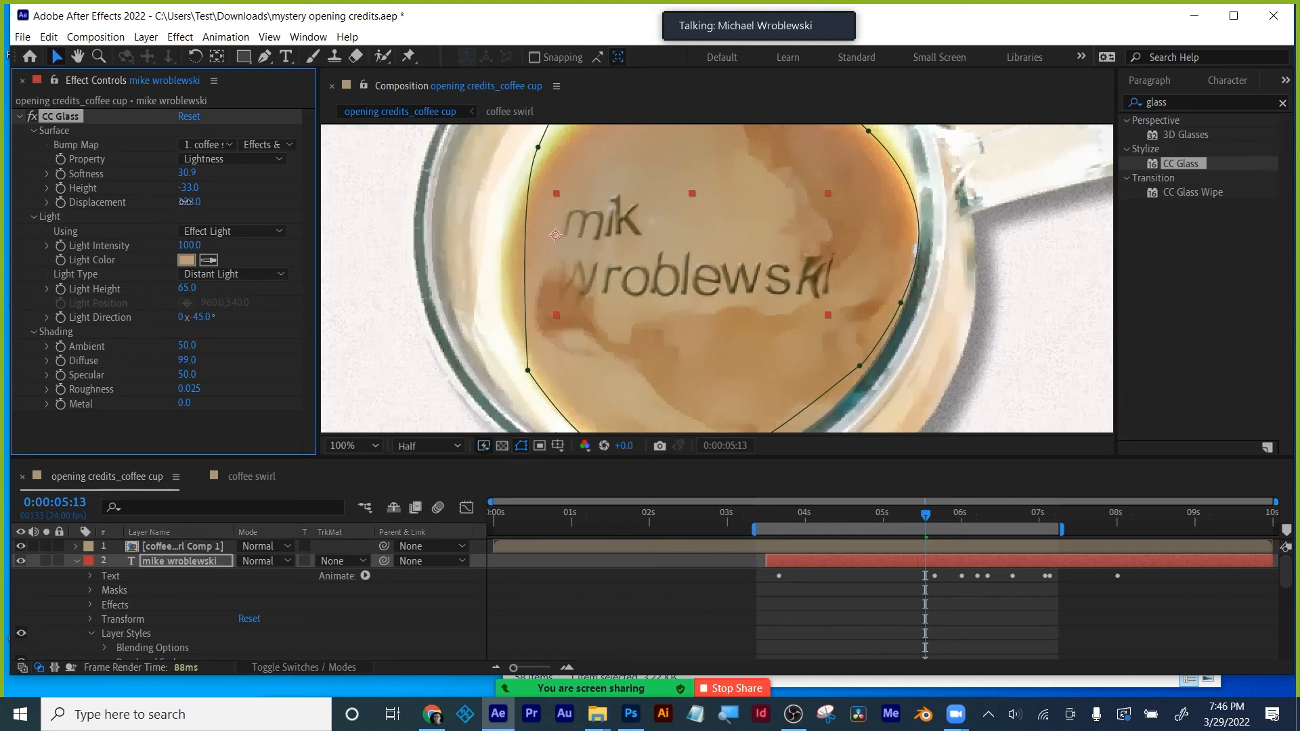
drag(189, 202, 255, 205)
- Try Color Burn, Screen and Saturation on the name layer, settling on Luminosity blend mode
click(77, 560)
click(177, 561)
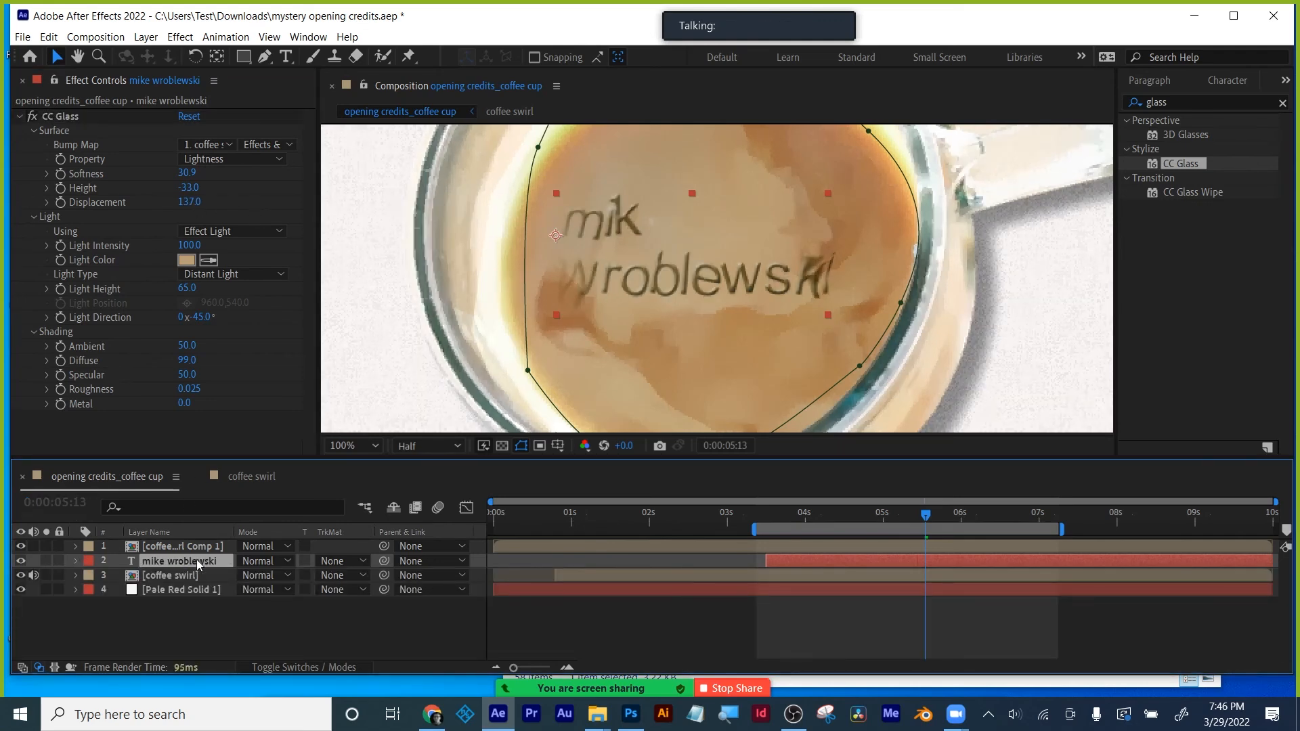
click(264, 561)
click(323, 176)
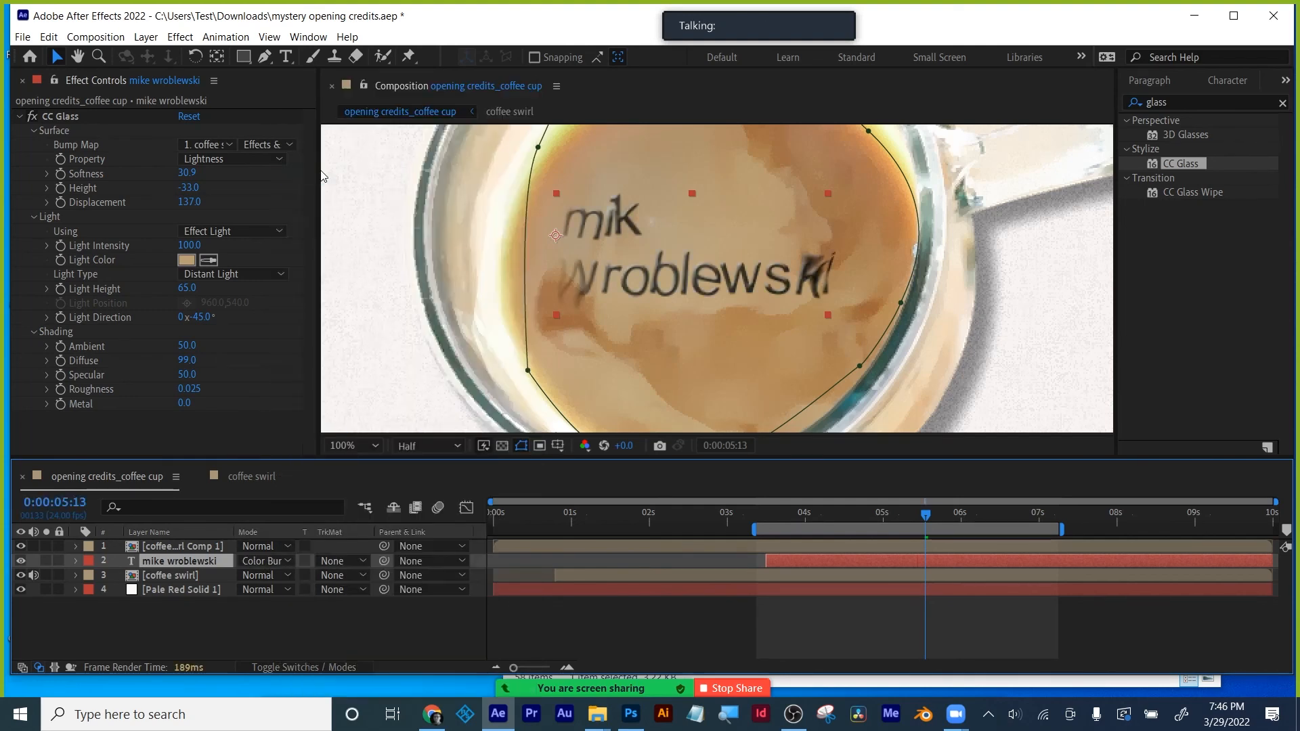
click(250, 562)
click(307, 277)
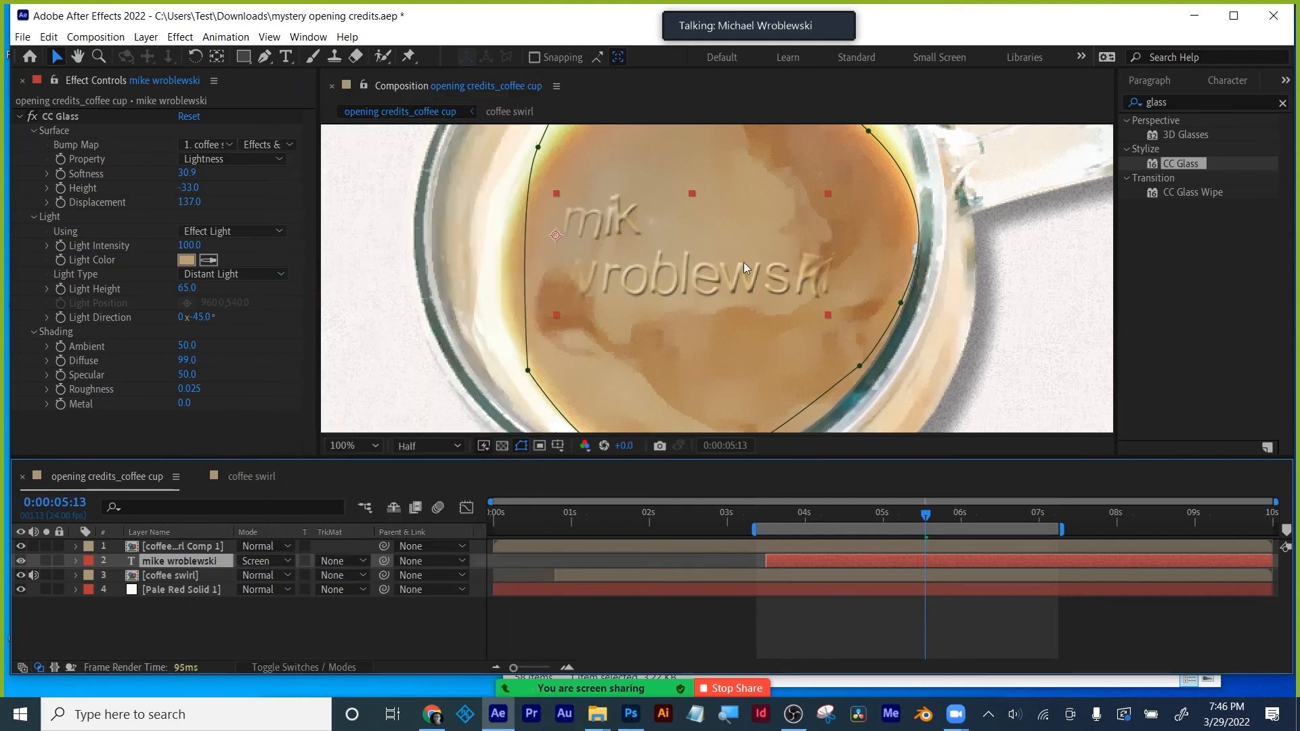
click(260, 562)
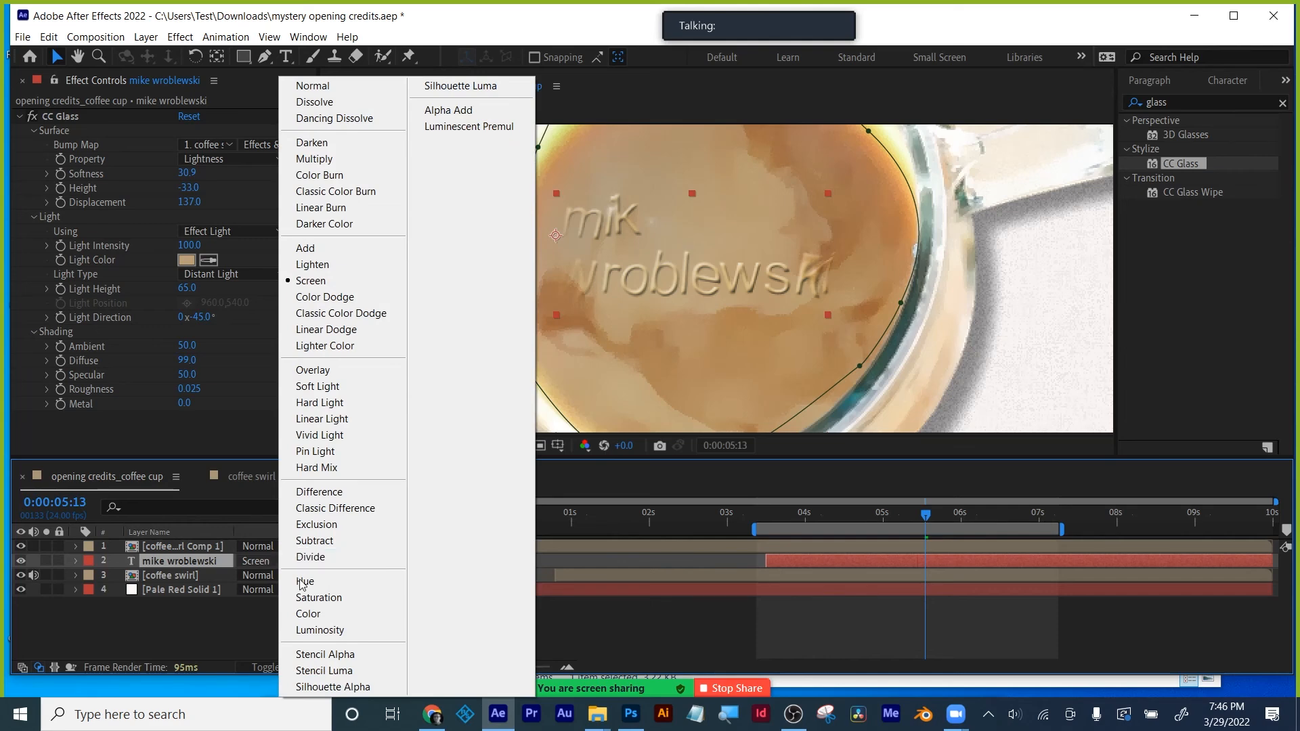
click(302, 597)
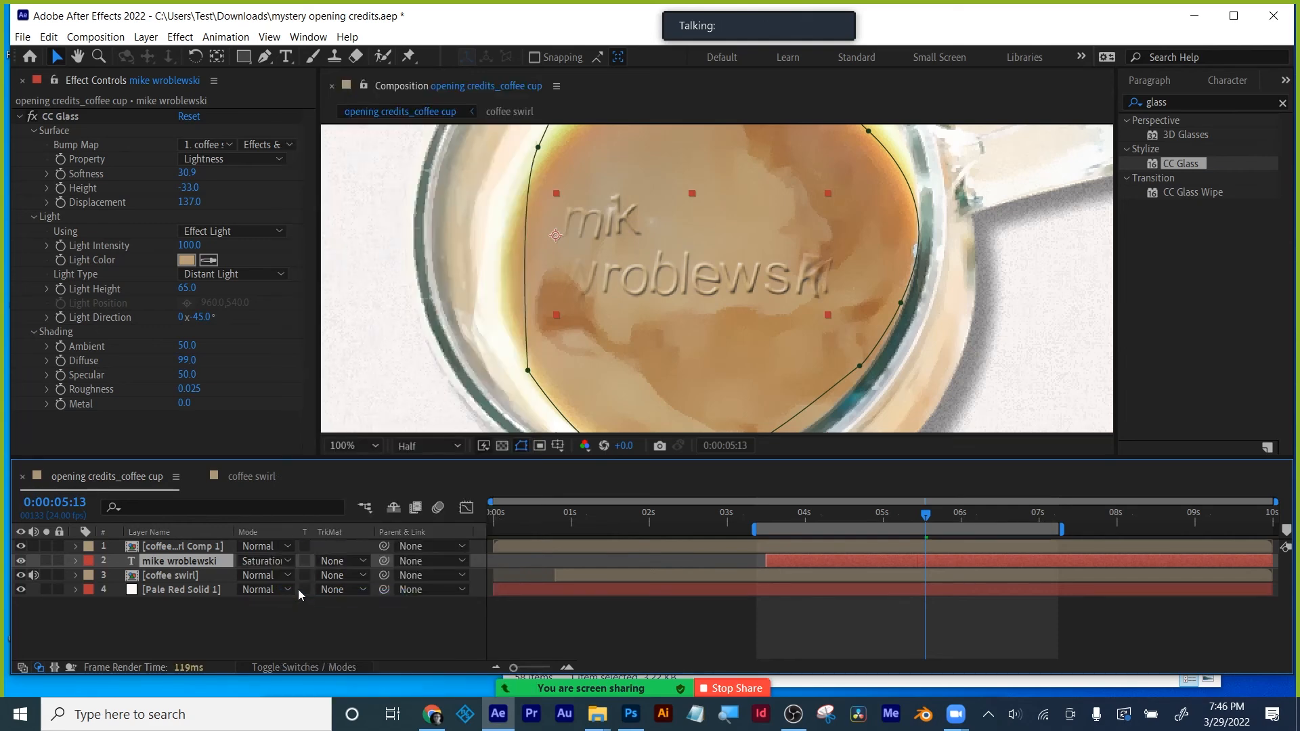
click(271, 561)
click(307, 630)
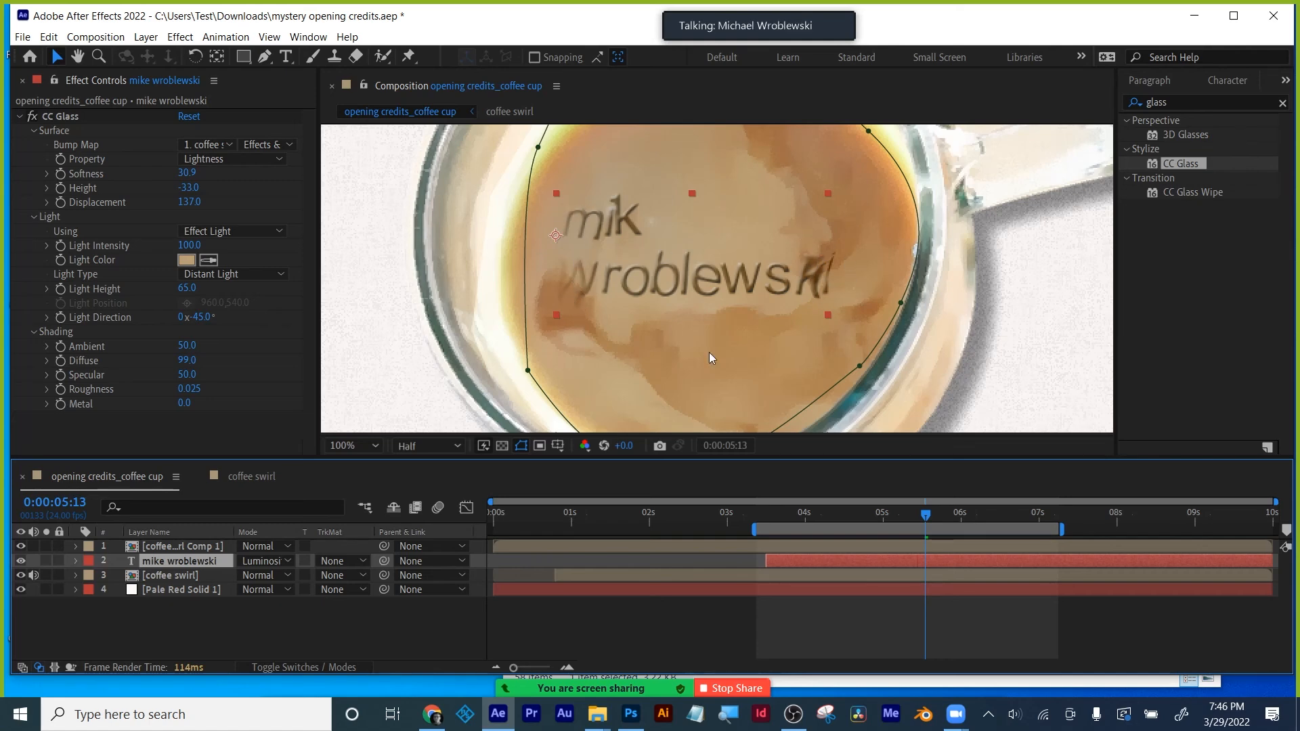
click(802, 513)
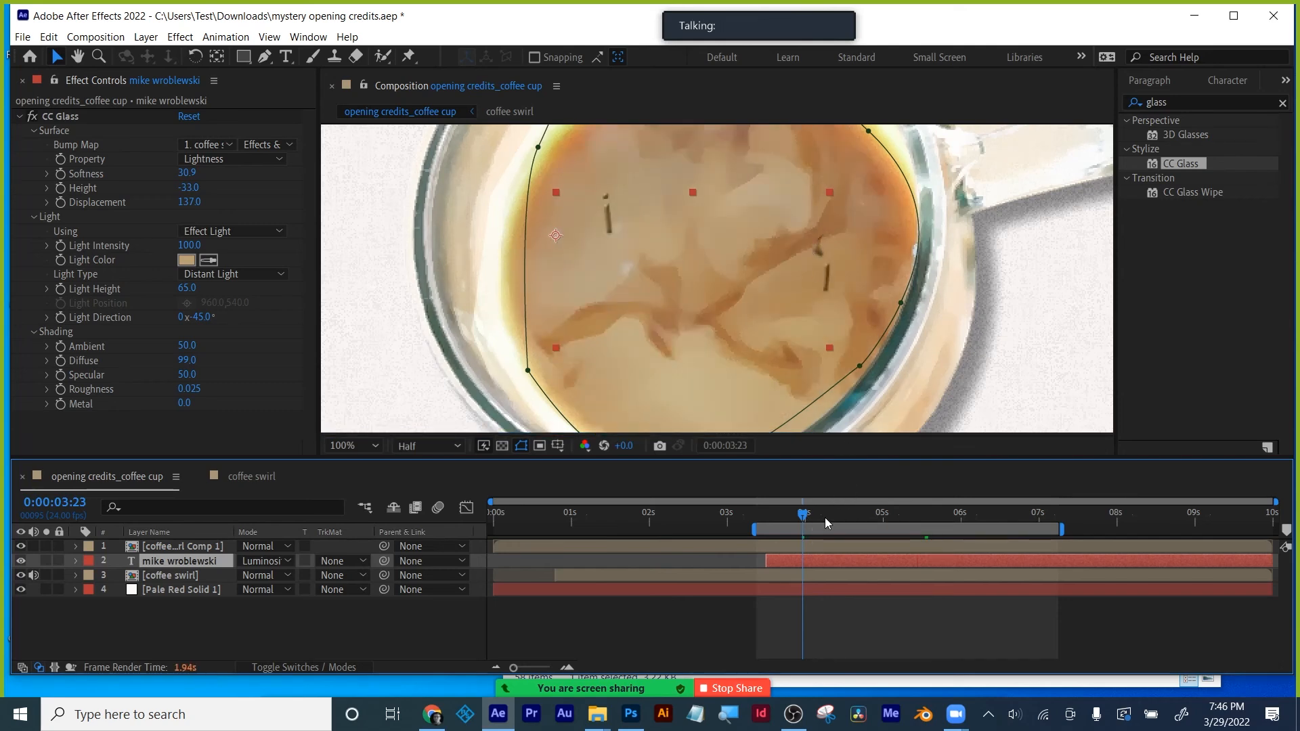
- Preview the name's reveal at Quarter resolution with the work area running from 0:00:04:10 to about 6s
drag(824, 517, 942, 515)
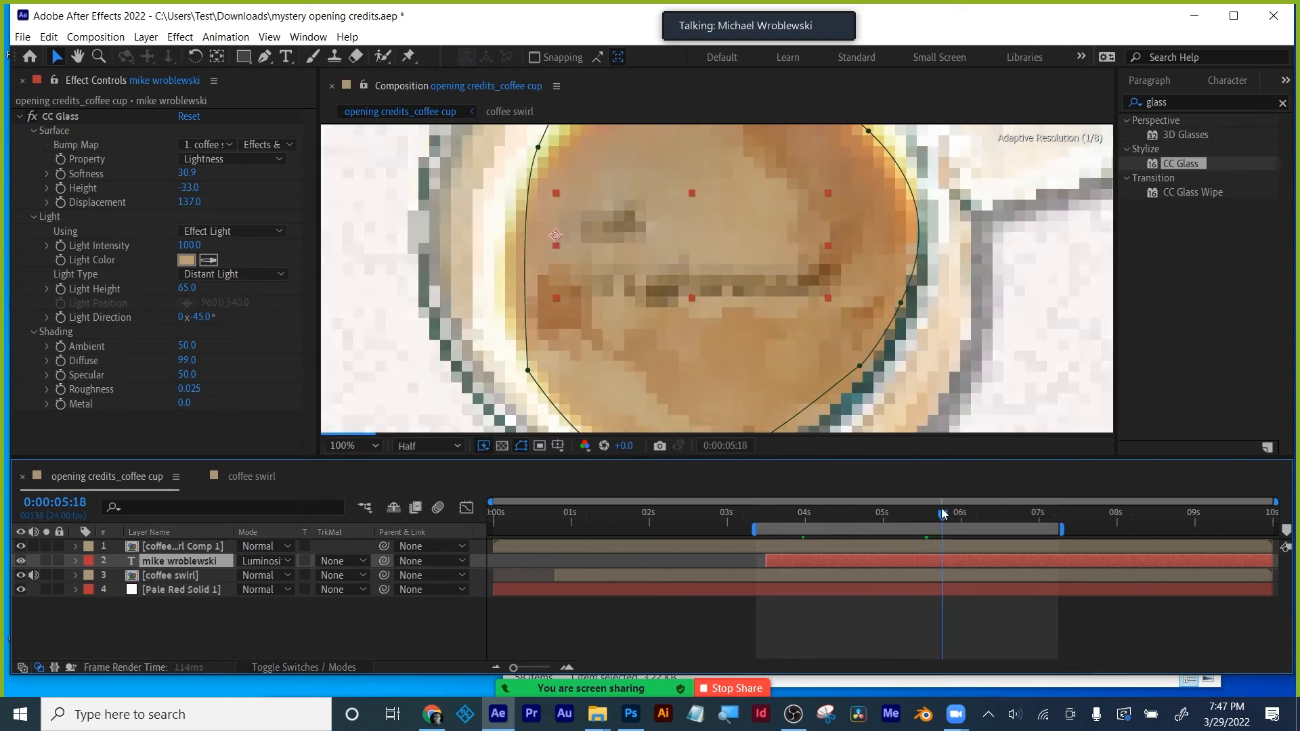
click(420, 445)
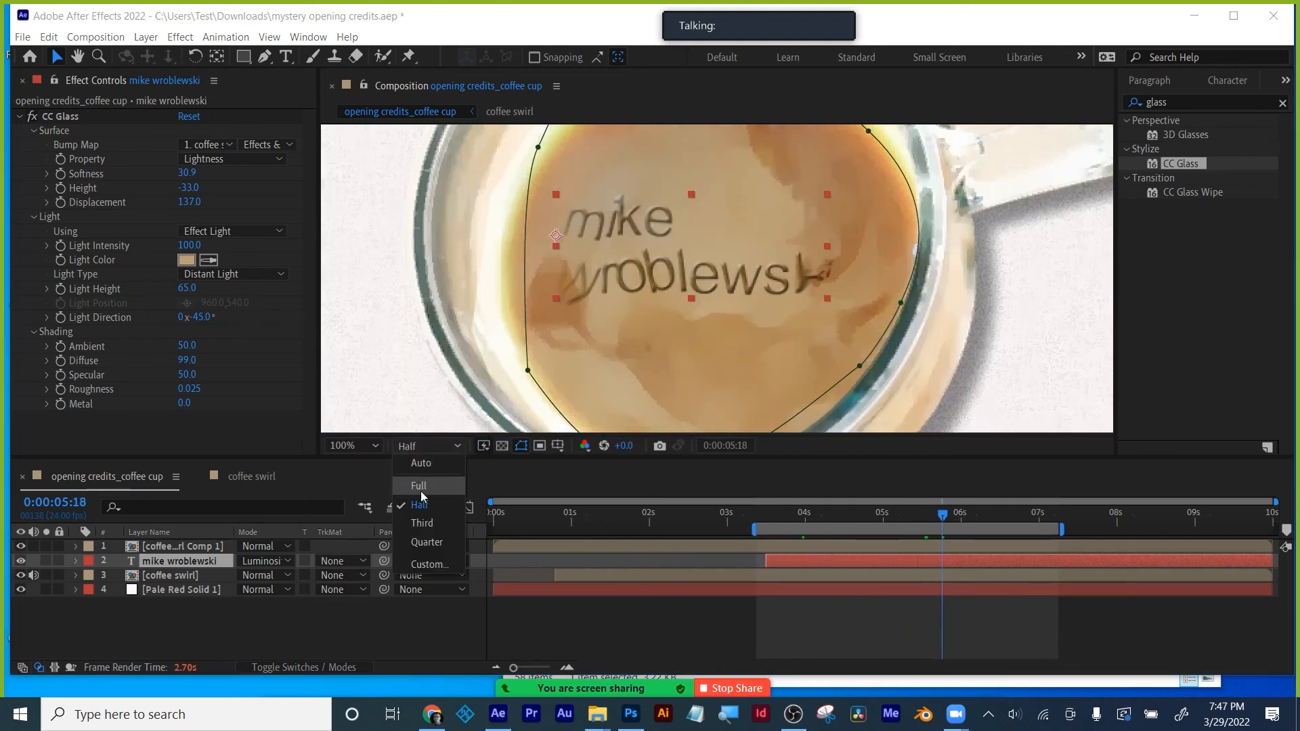
click(427, 542)
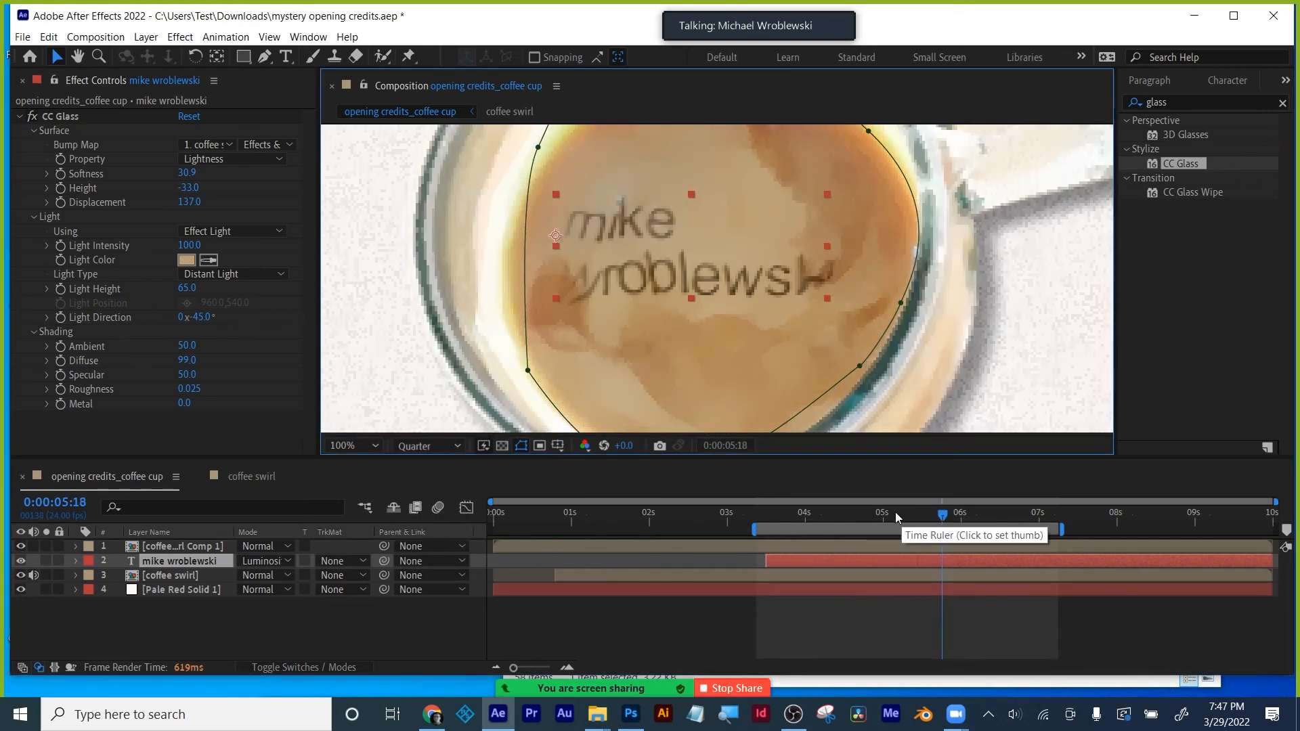
drag(894, 513, 838, 530)
drag(1060, 529, 961, 526)
key(space)
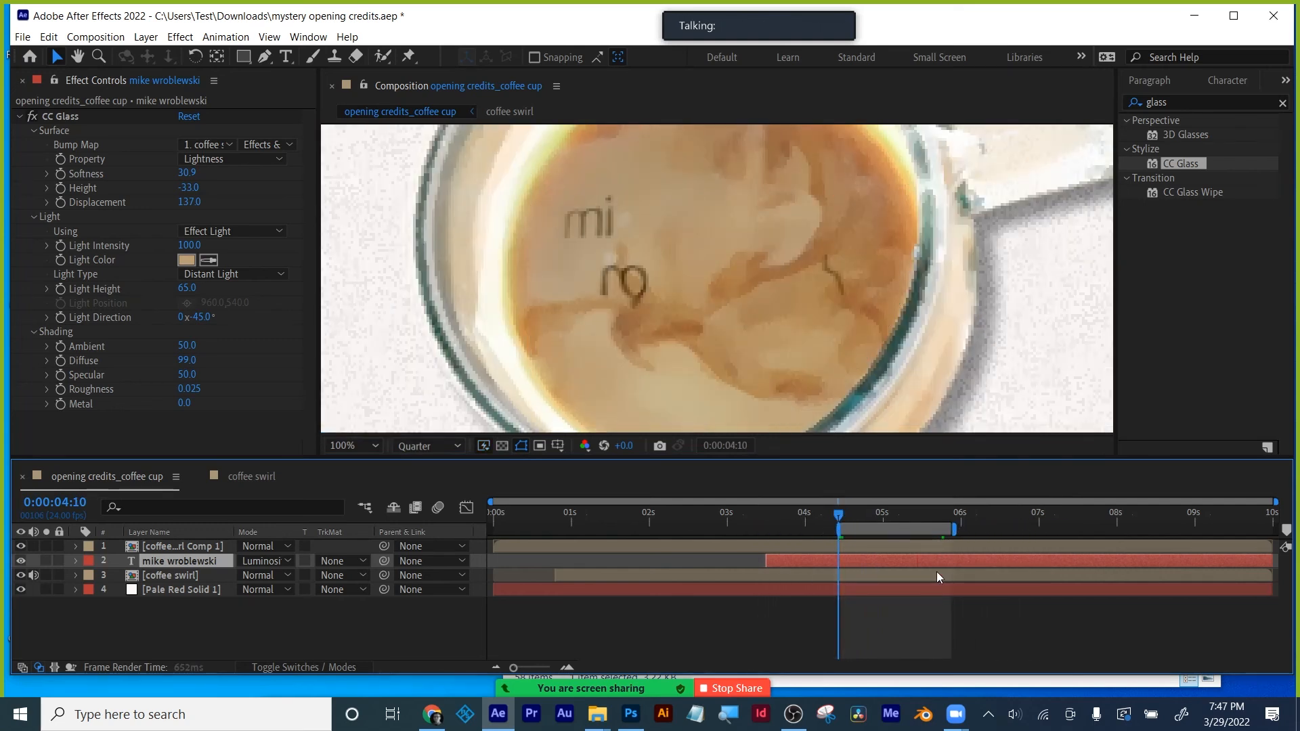
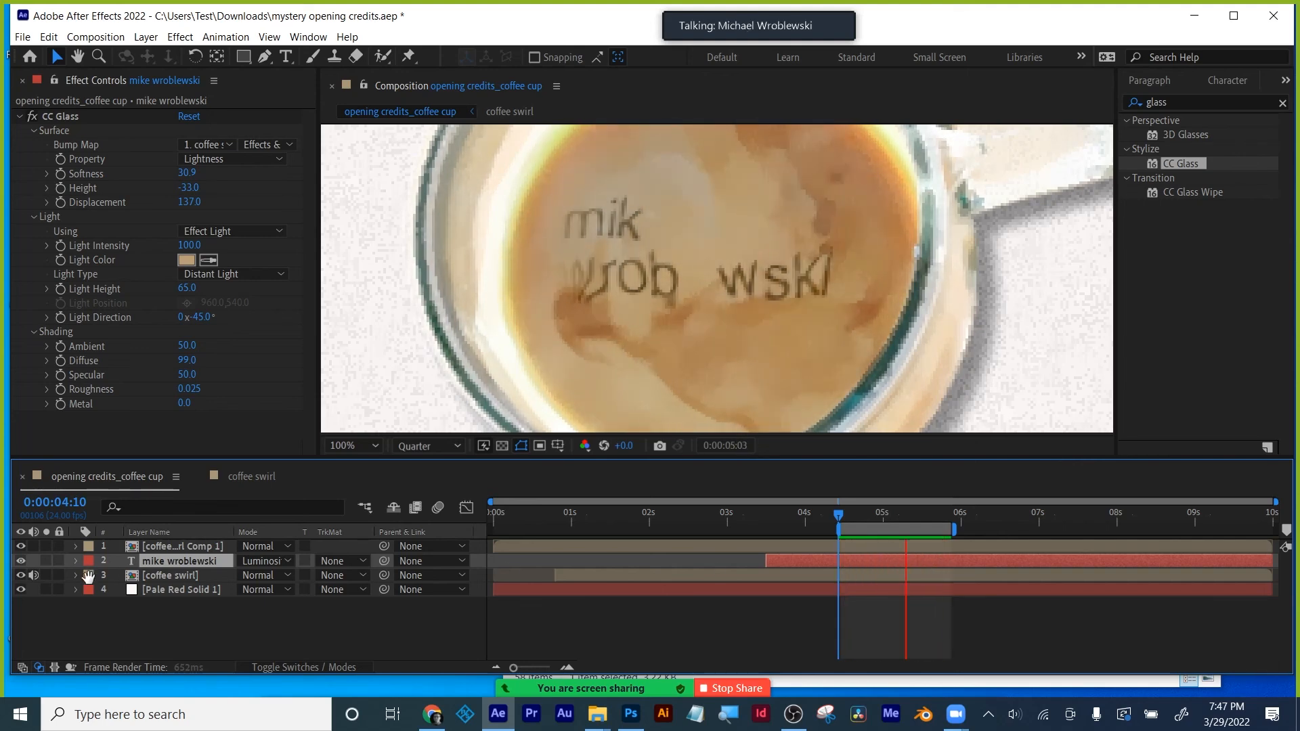
- Move the last Offset keyframe from about 5:18 to 6:18 and scrub to check the longer reveal
click(169, 562)
key(u)
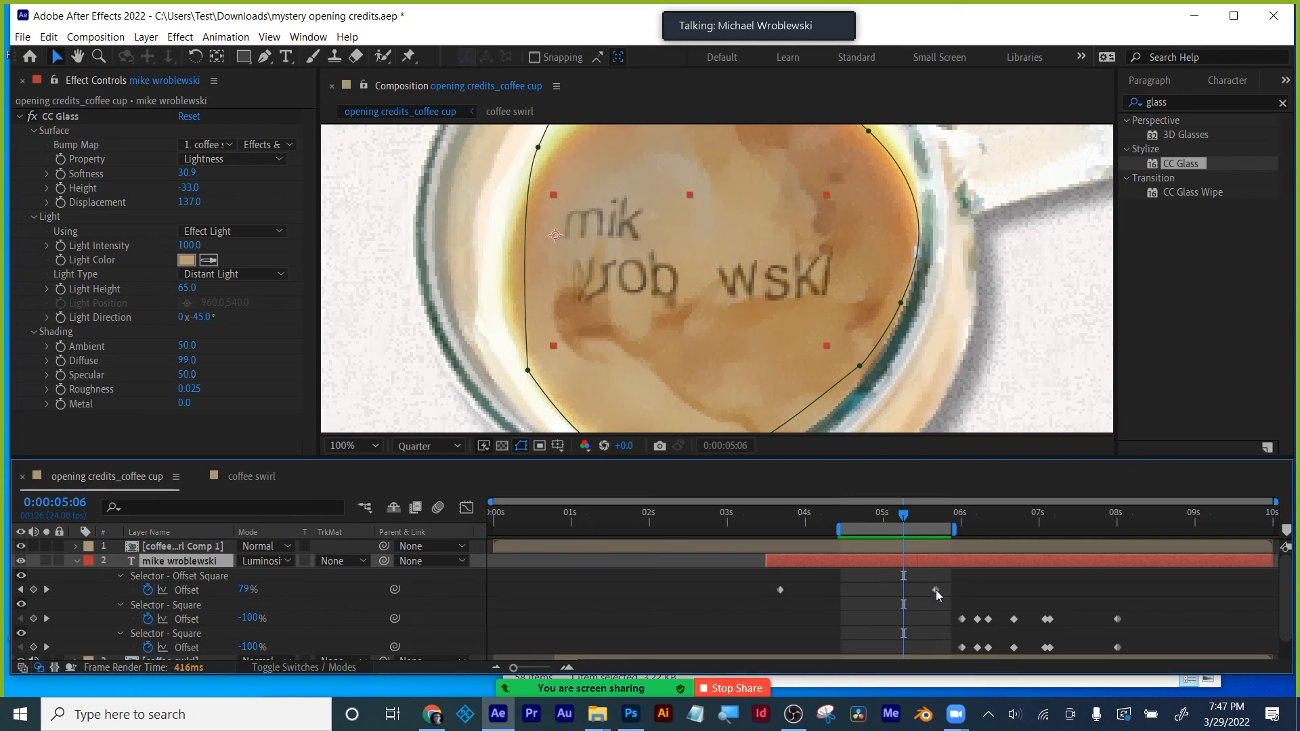
drag(935, 591, 1020, 591)
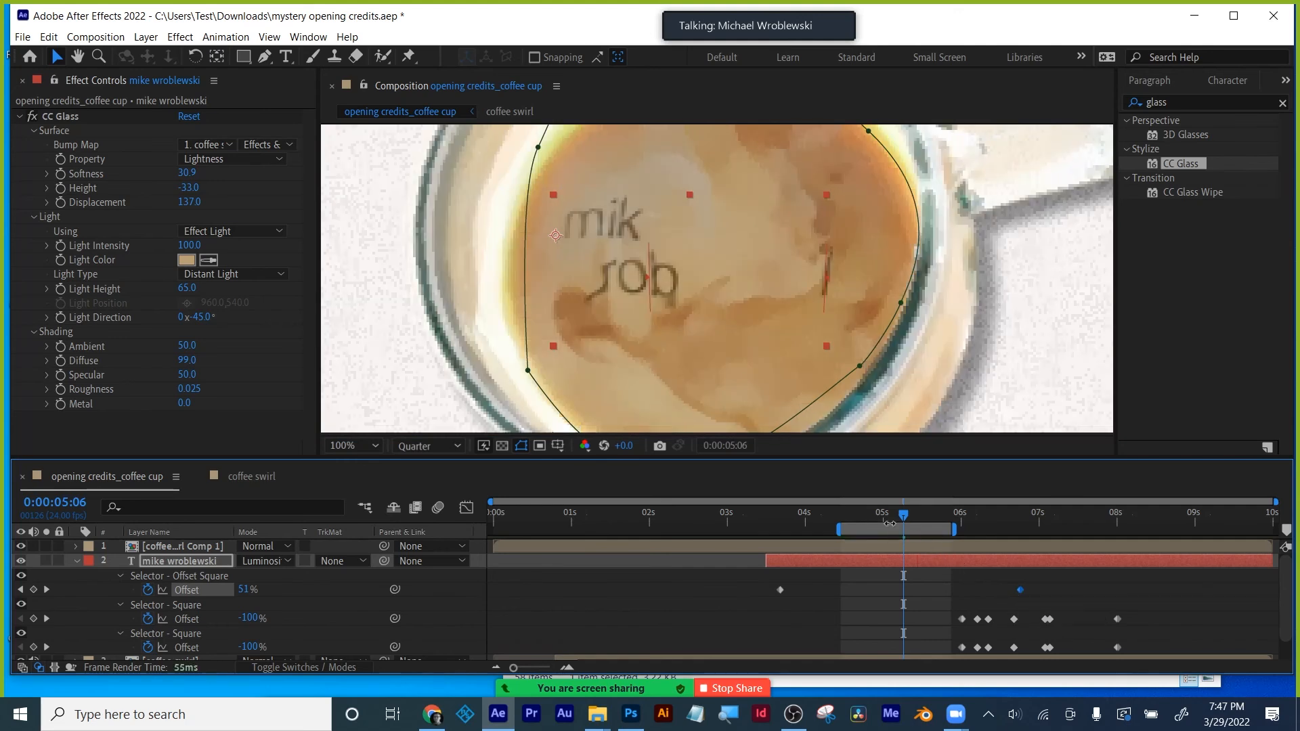
drag(902, 514, 956, 516)
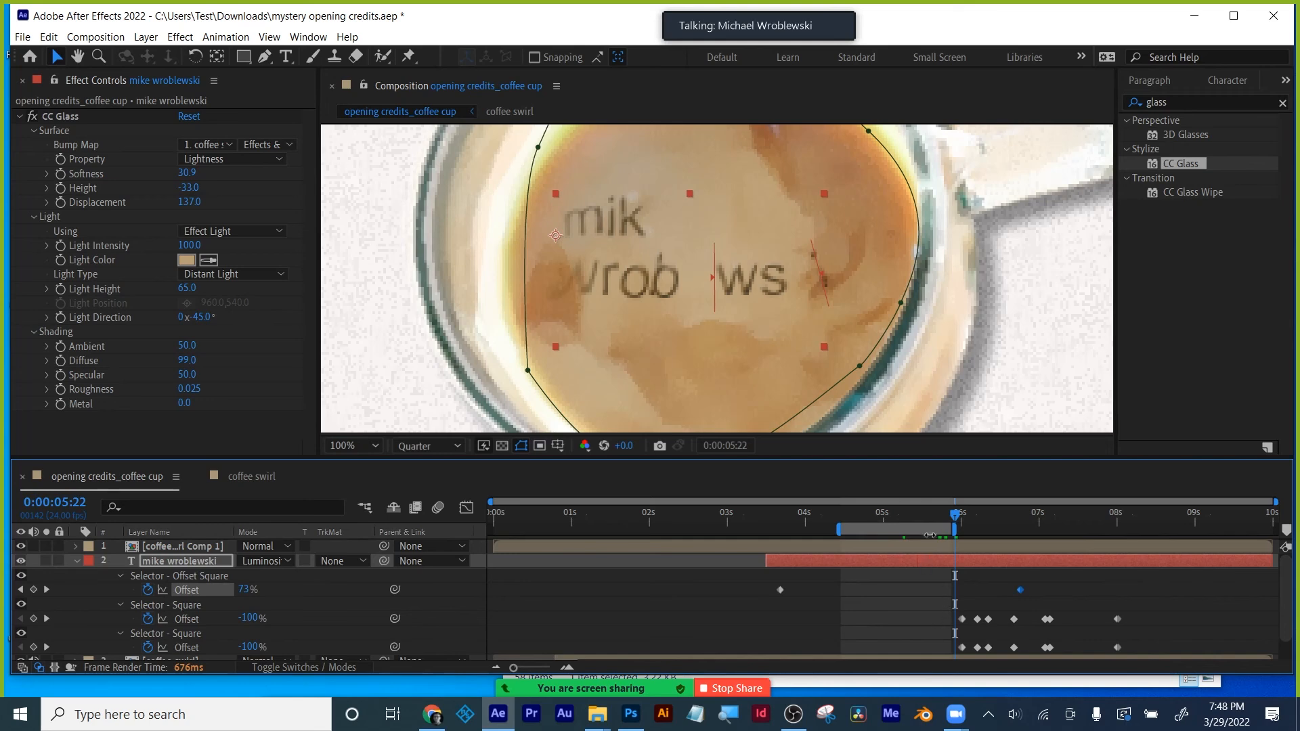
mouse_move(909, 513)
mouse_down()
mouse_move(857, 525)
mouse_move(932, 515)
mouse_up()
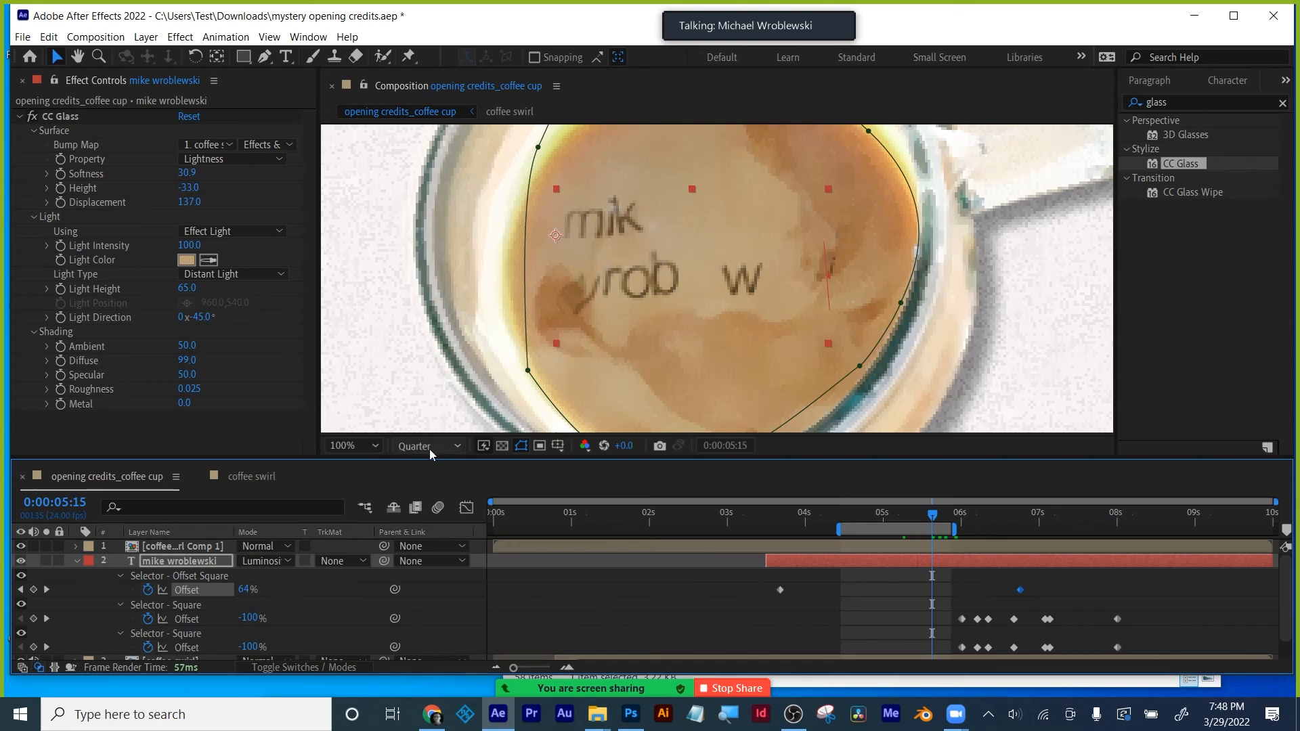
drag(938, 518, 957, 517)
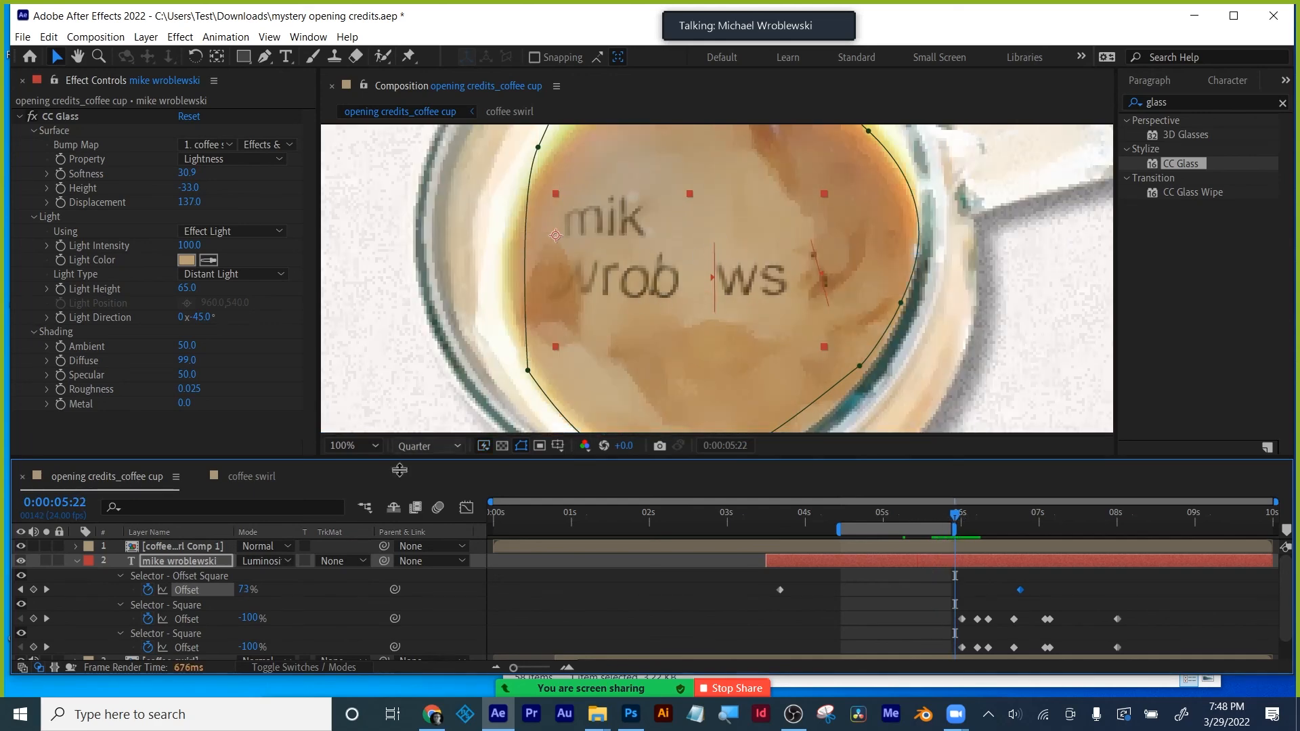
click(168, 576)
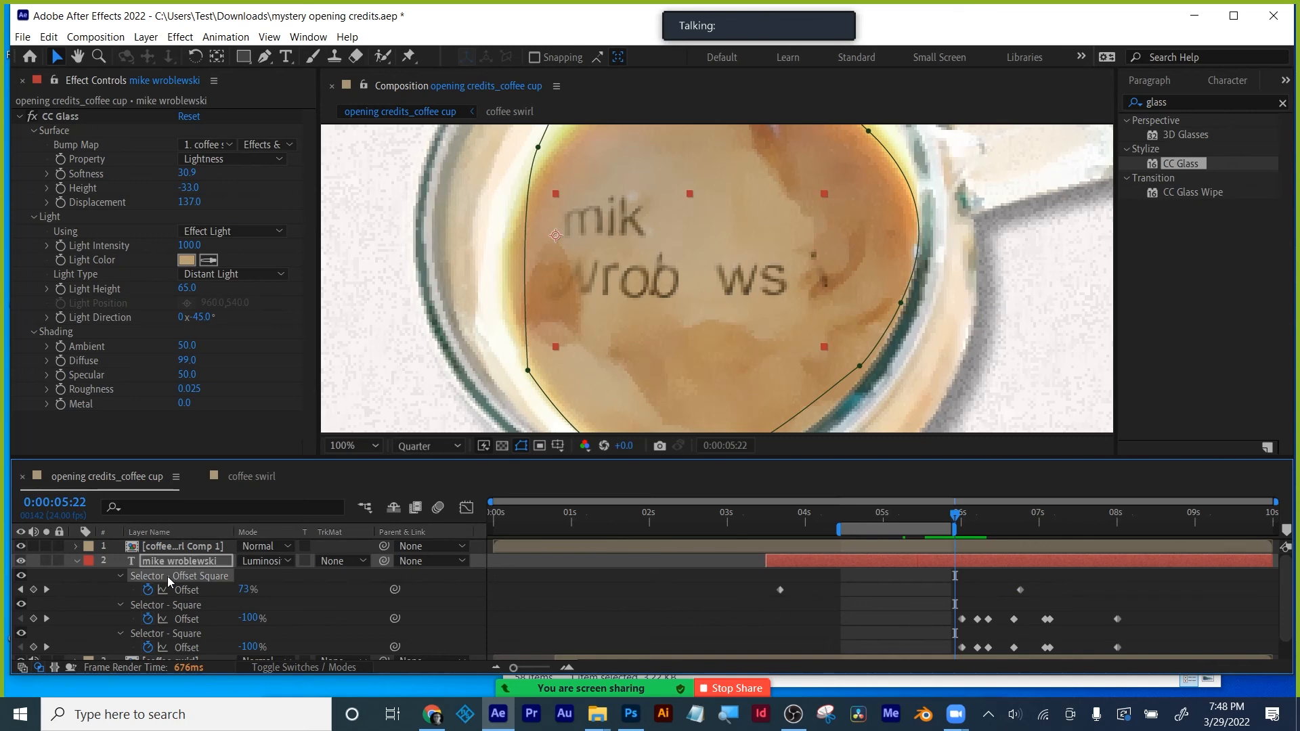
- Delete the Offset Square selector and view the name text soloed with CC Glass off
key(Delete)
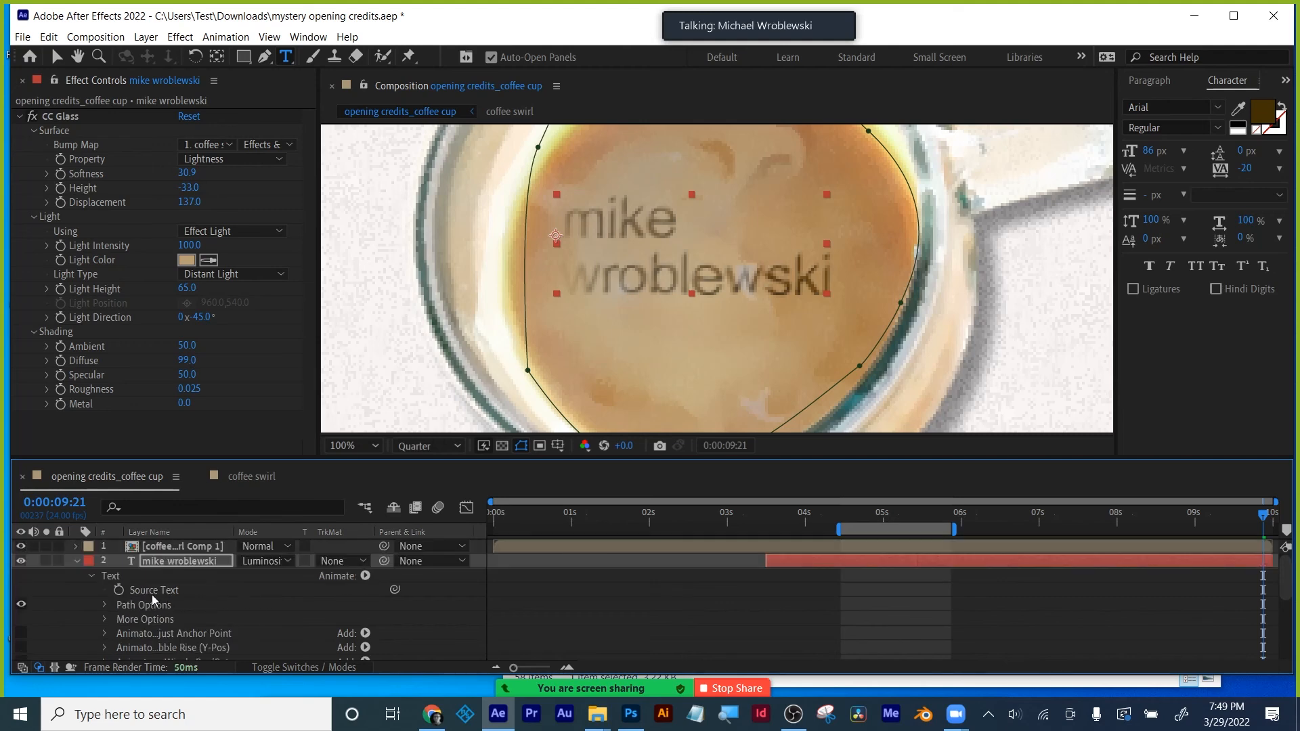
drag(824, 522, 1090, 517)
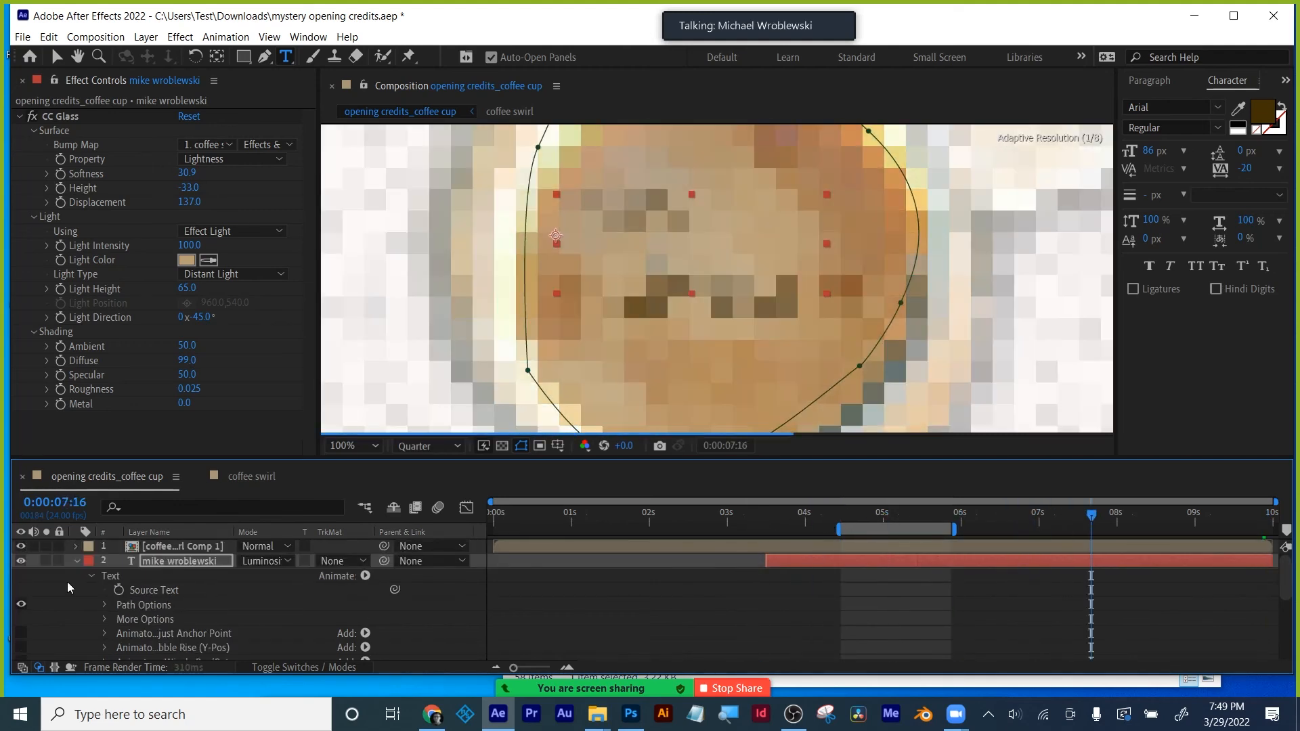
click(44, 560)
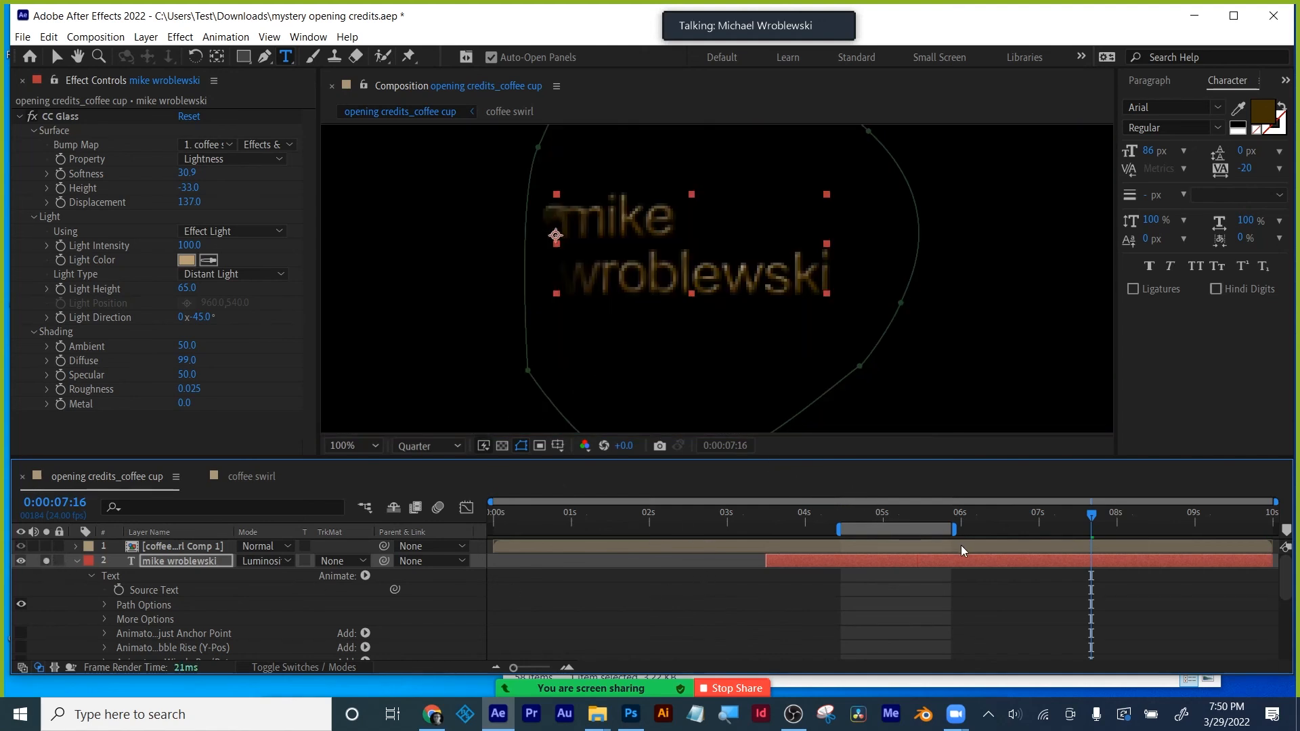
click(32, 116)
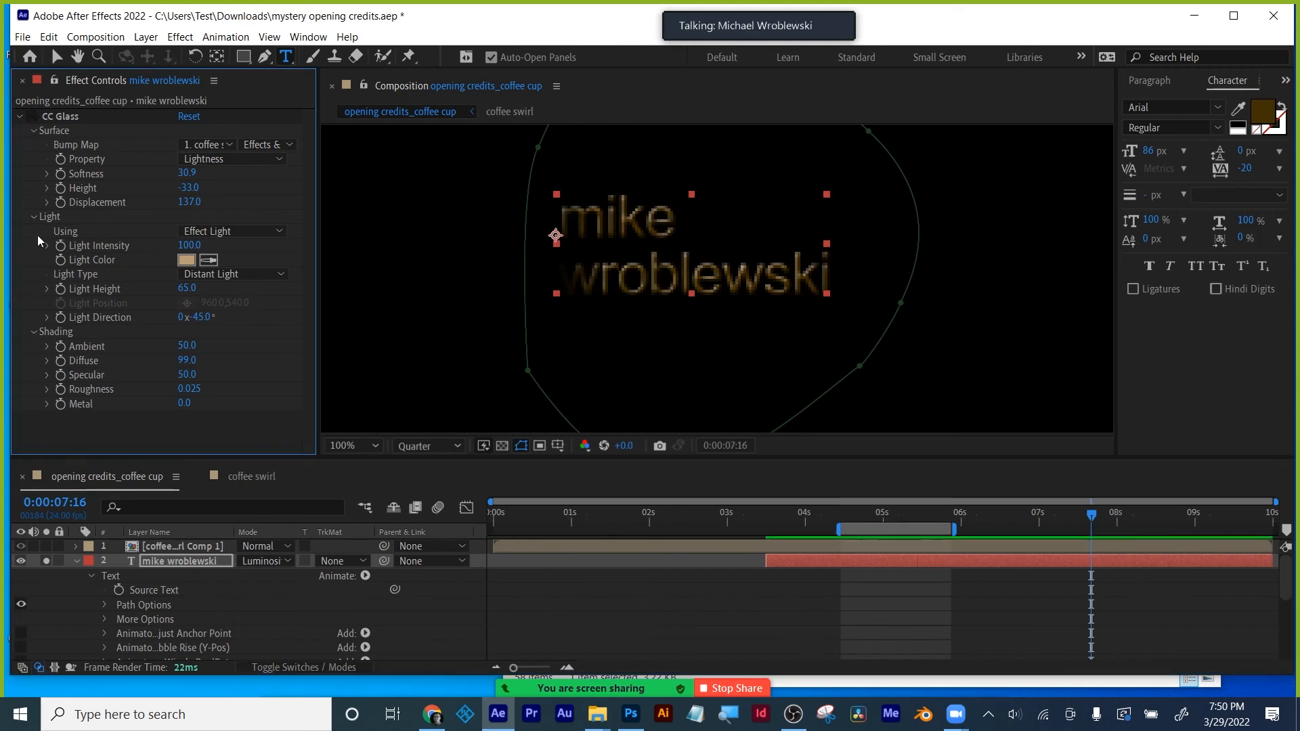
- Set the work area to run from 3:12 to about 7:15
mouse_move(762, 513)
mouse_down()
mouse_move(783, 505)
mouse_move(765, 509)
mouse_up()
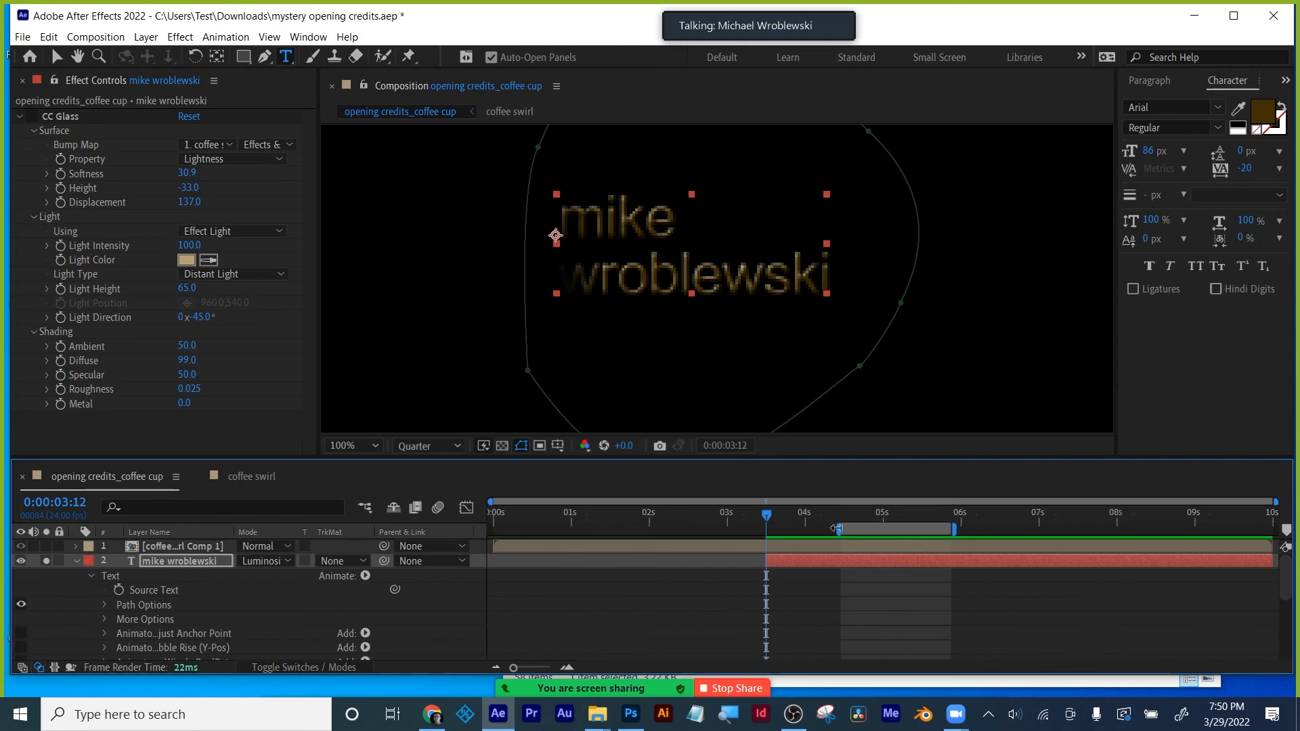
drag(838, 527, 757, 532)
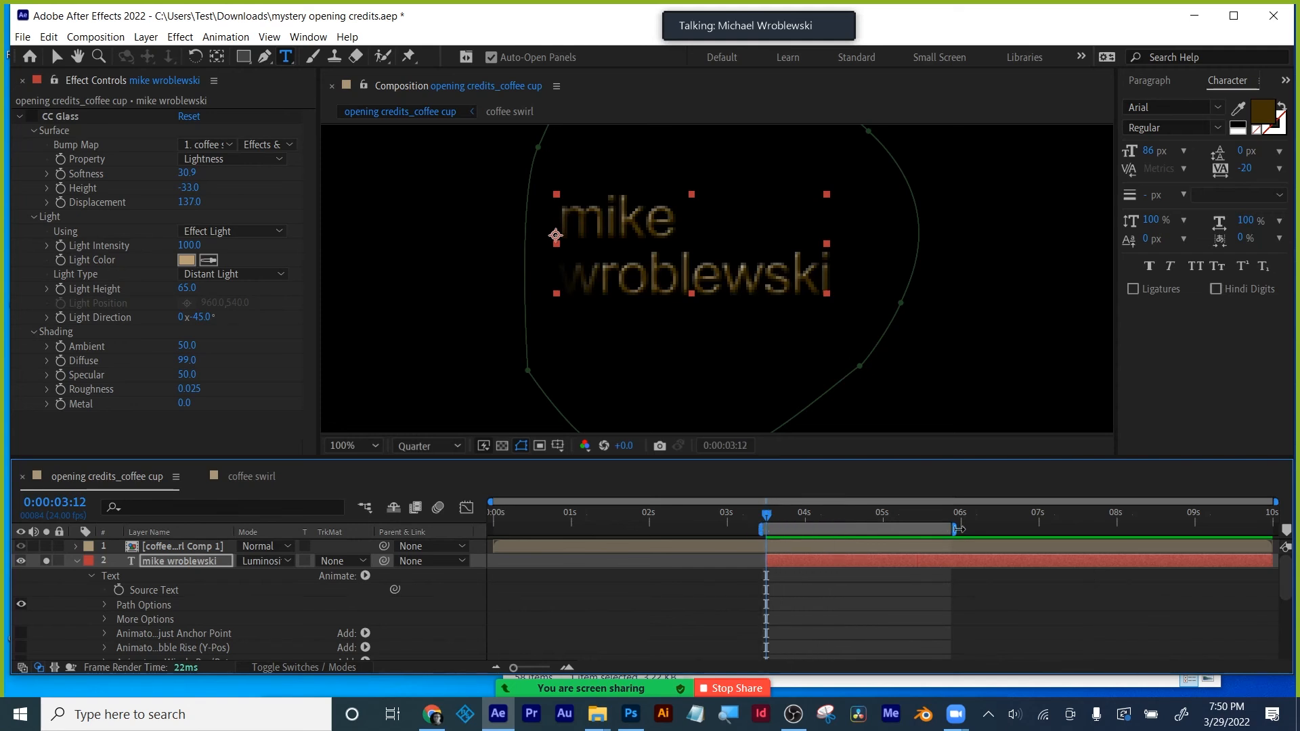
drag(958, 528, 1081, 527)
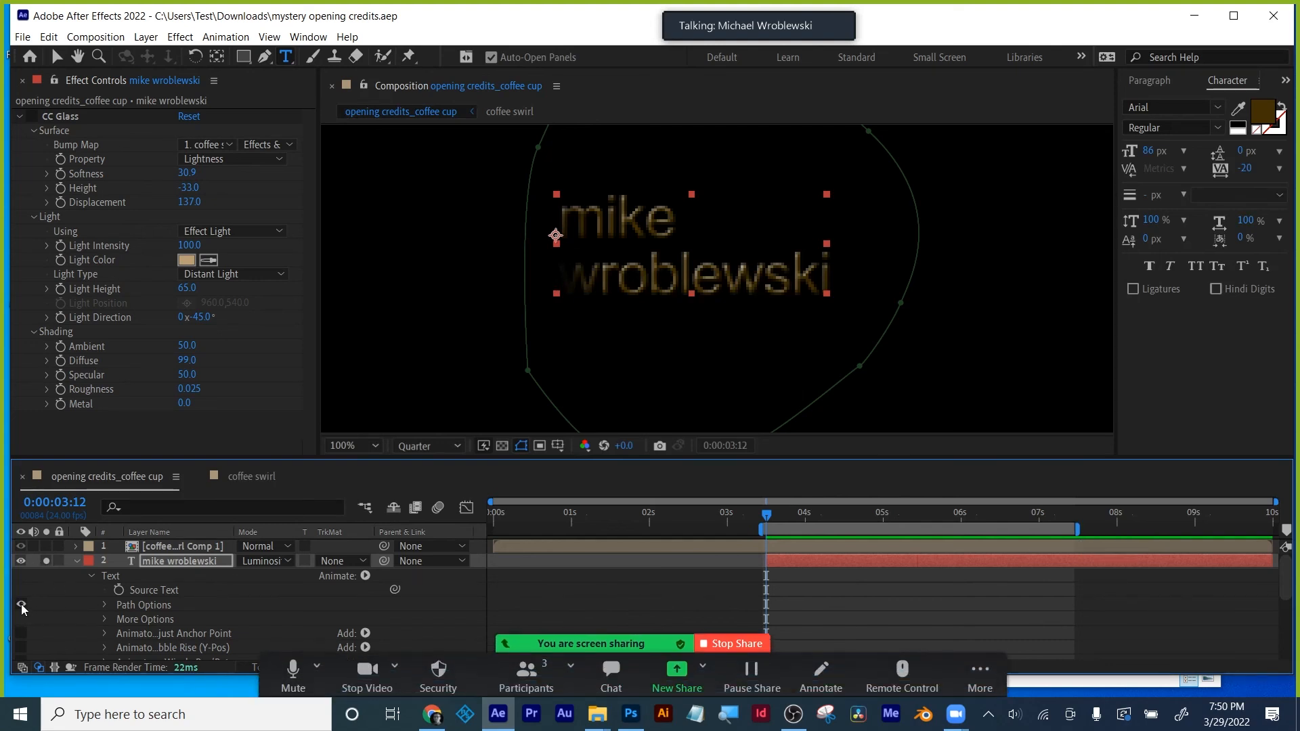
click(166, 591)
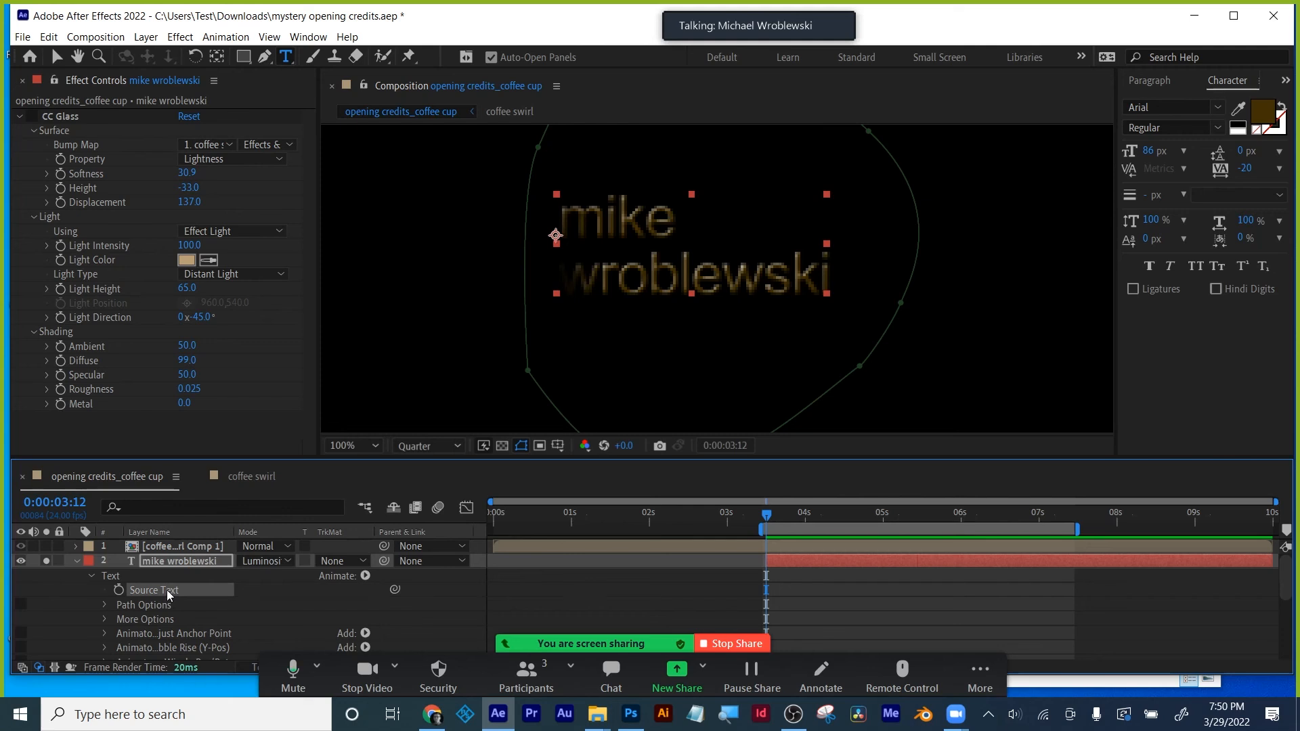
click(365, 575)
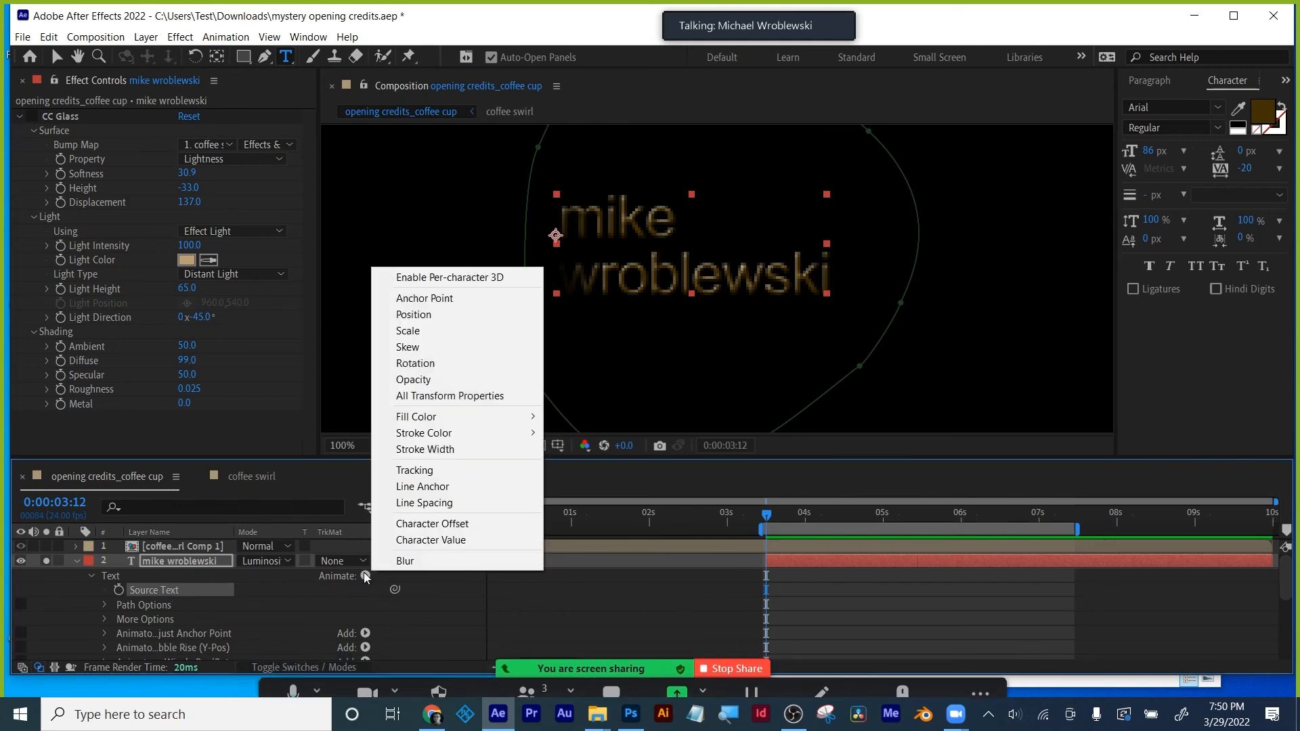
- Add an All Transform Properties animator to the name and set its Position to 0.0,112.0
click(474, 396)
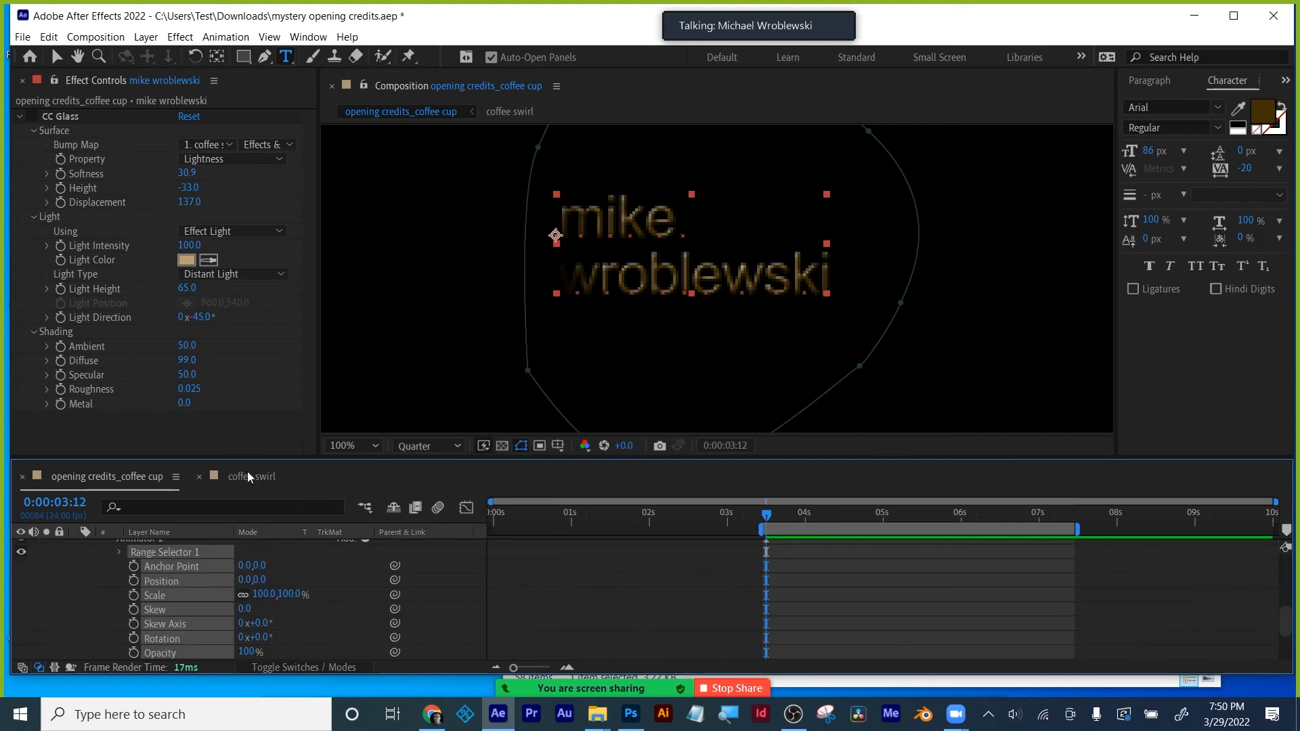
drag(249, 460, 252, 358)
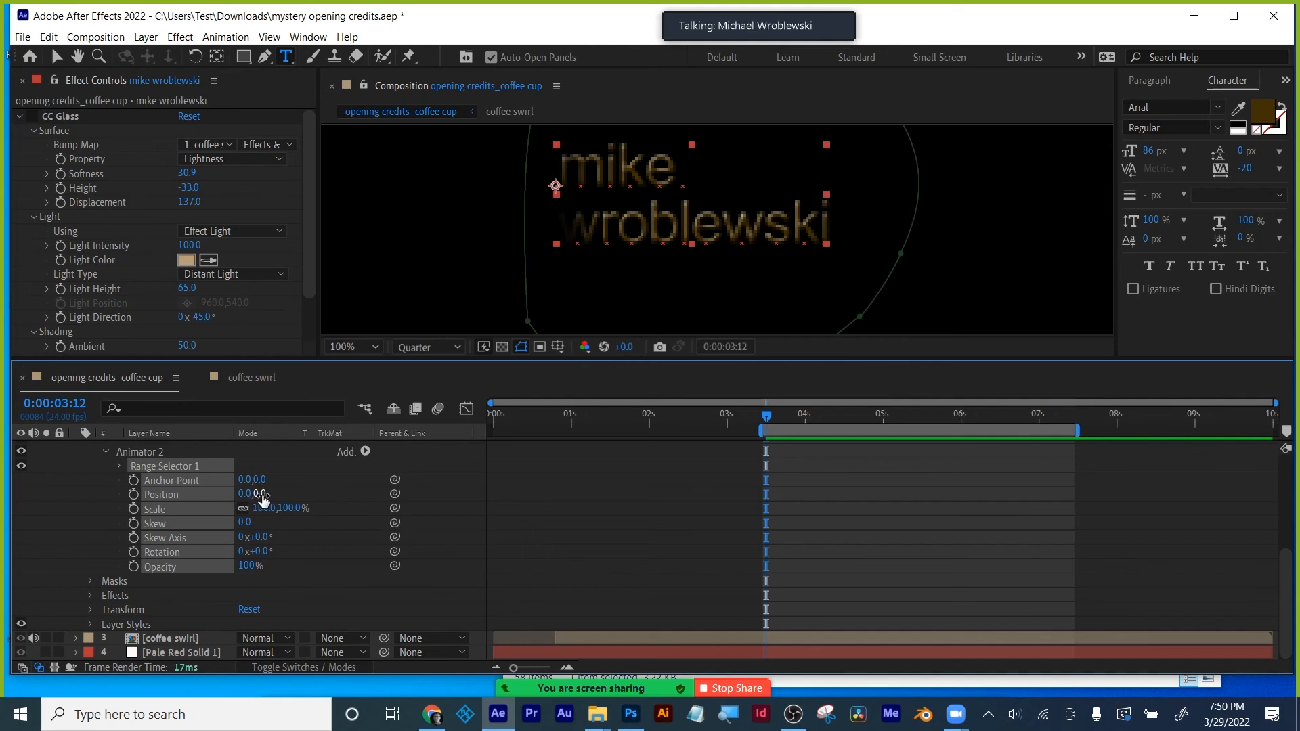
drag(263, 493, 317, 497)
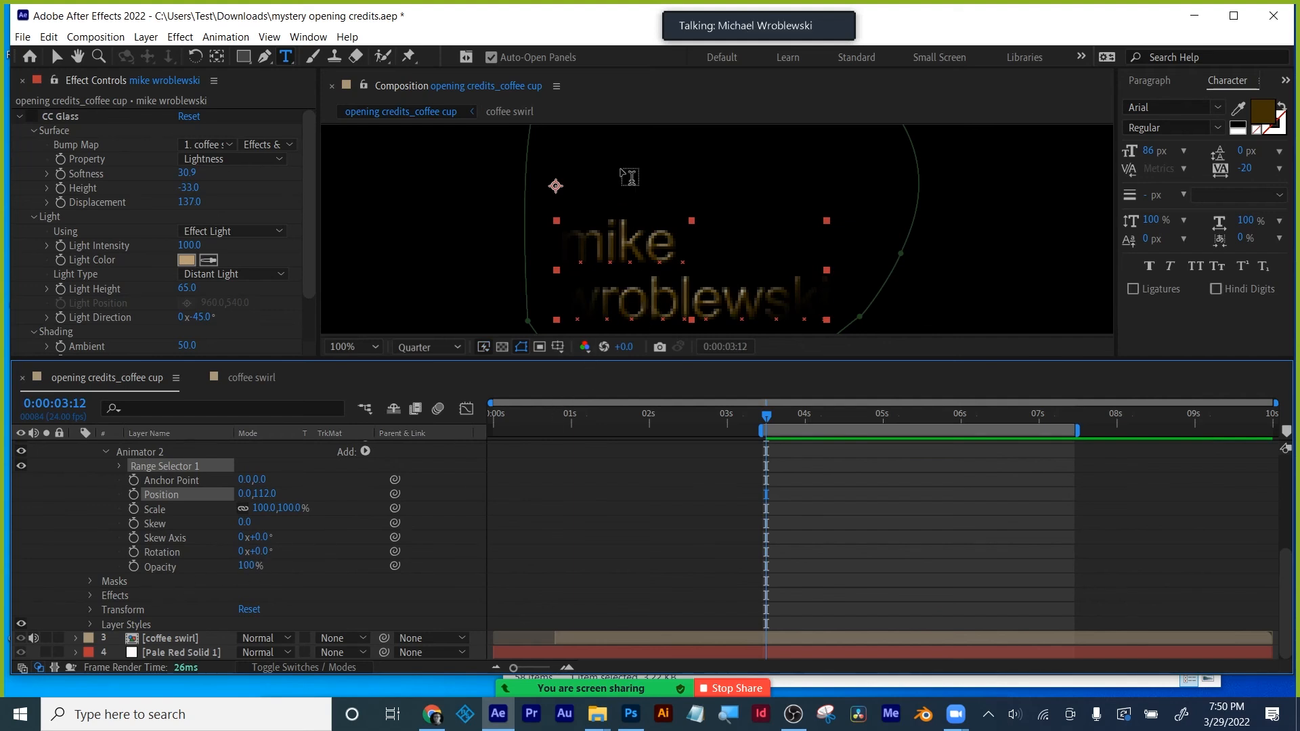
click(58, 57)
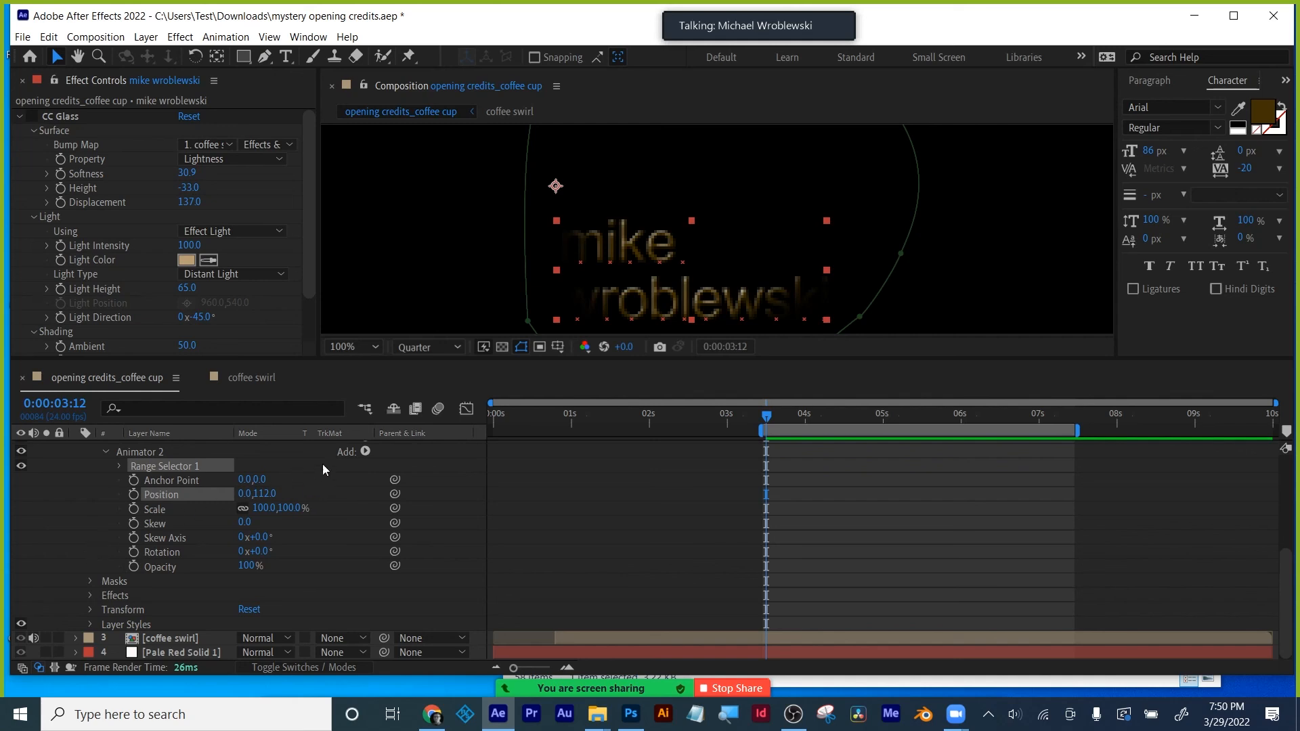
click(119, 466)
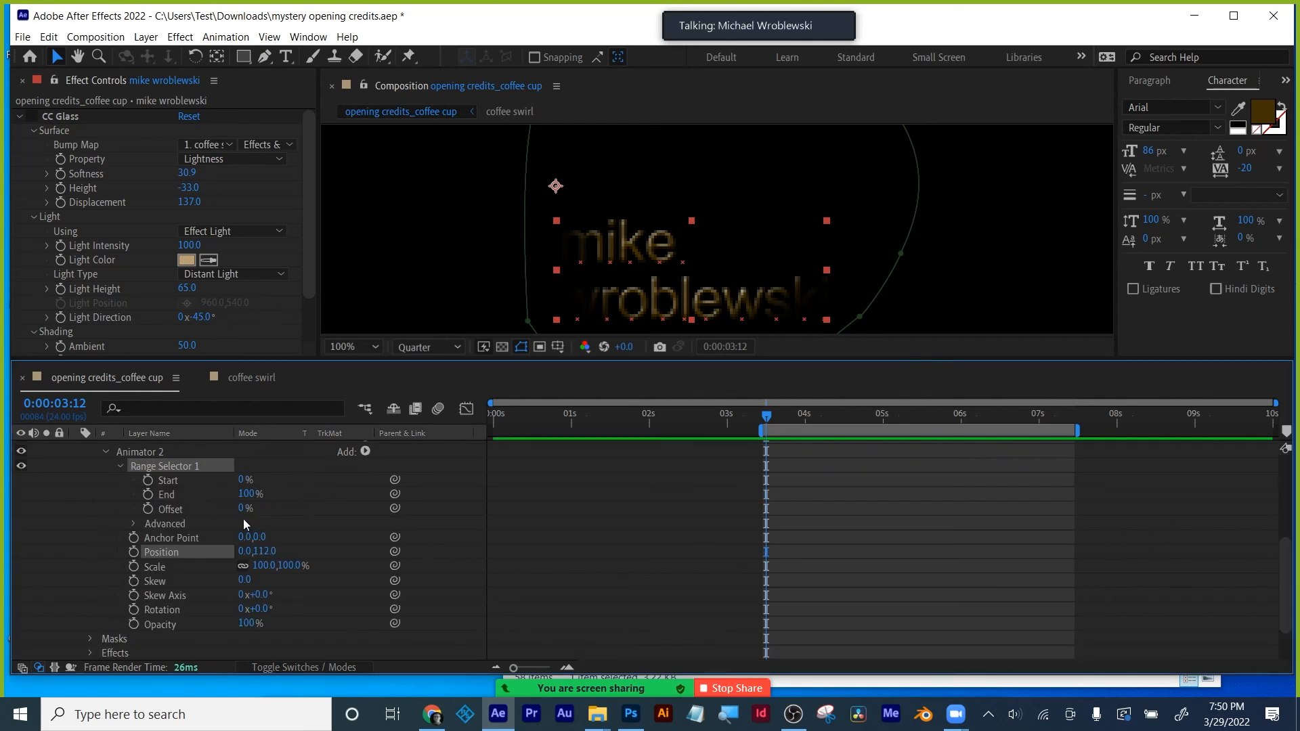
- Keyframe Animator 2's Offset from 0% at 3:12 to 100% at 5:00
mouse_move(243, 508)
mouse_down()
mouse_move(337, 505)
mouse_move(236, 509)
mouse_up()
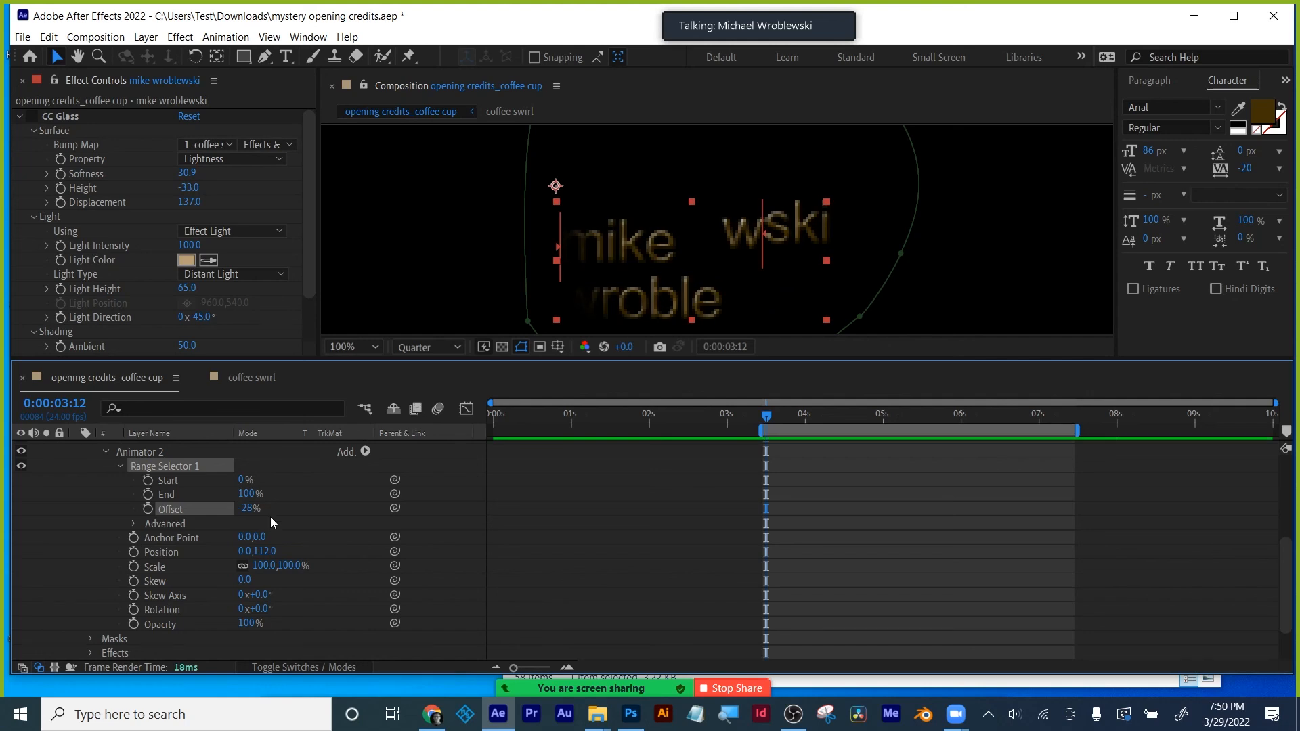
key(ctrl+z)
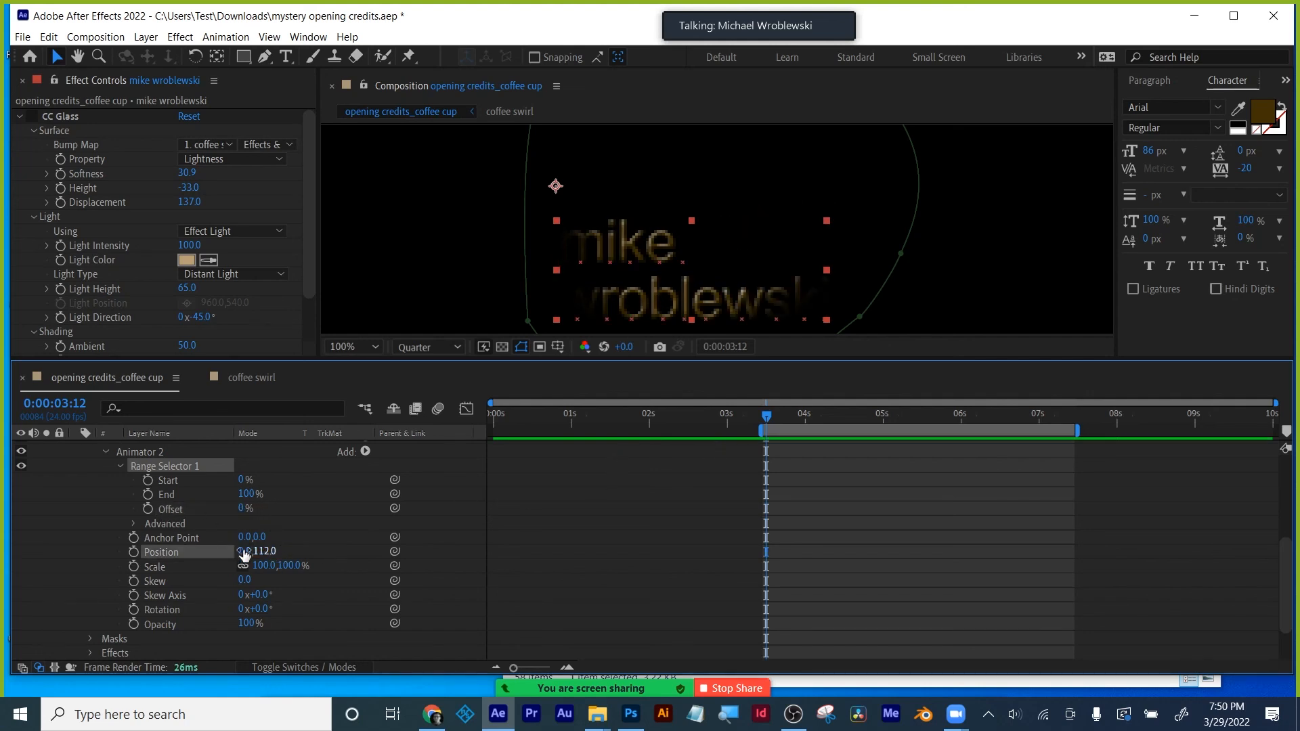
click(147, 509)
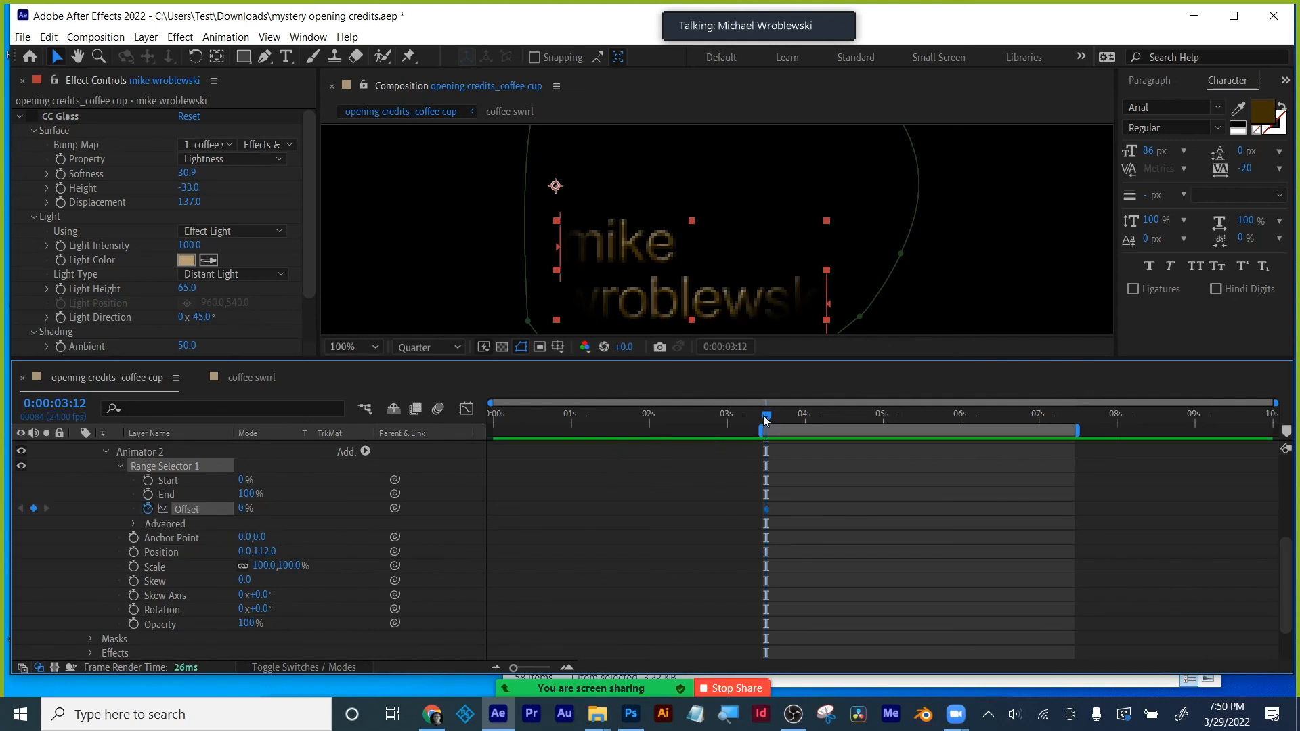
drag(765, 418, 883, 416)
drag(256, 509, 311, 508)
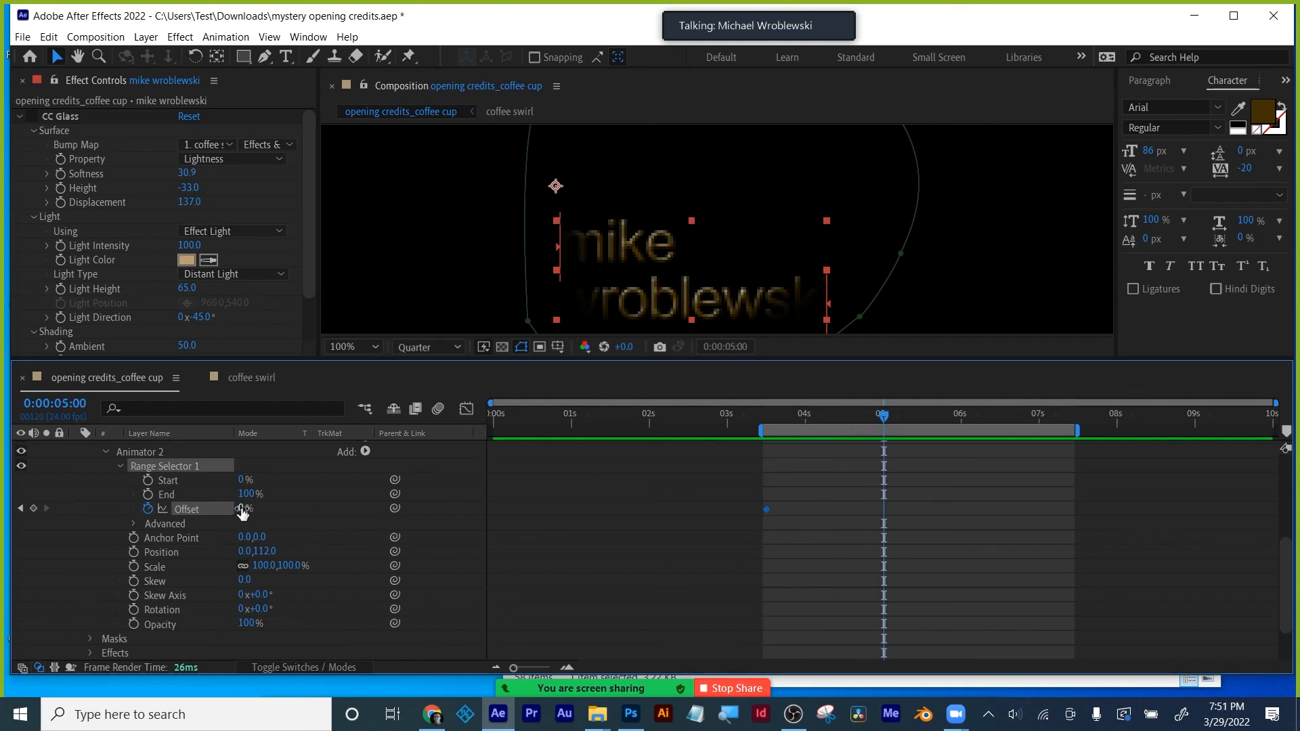
mouse_move(802, 420)
mouse_down()
mouse_move(754, 420)
mouse_move(812, 419)
mouse_up()
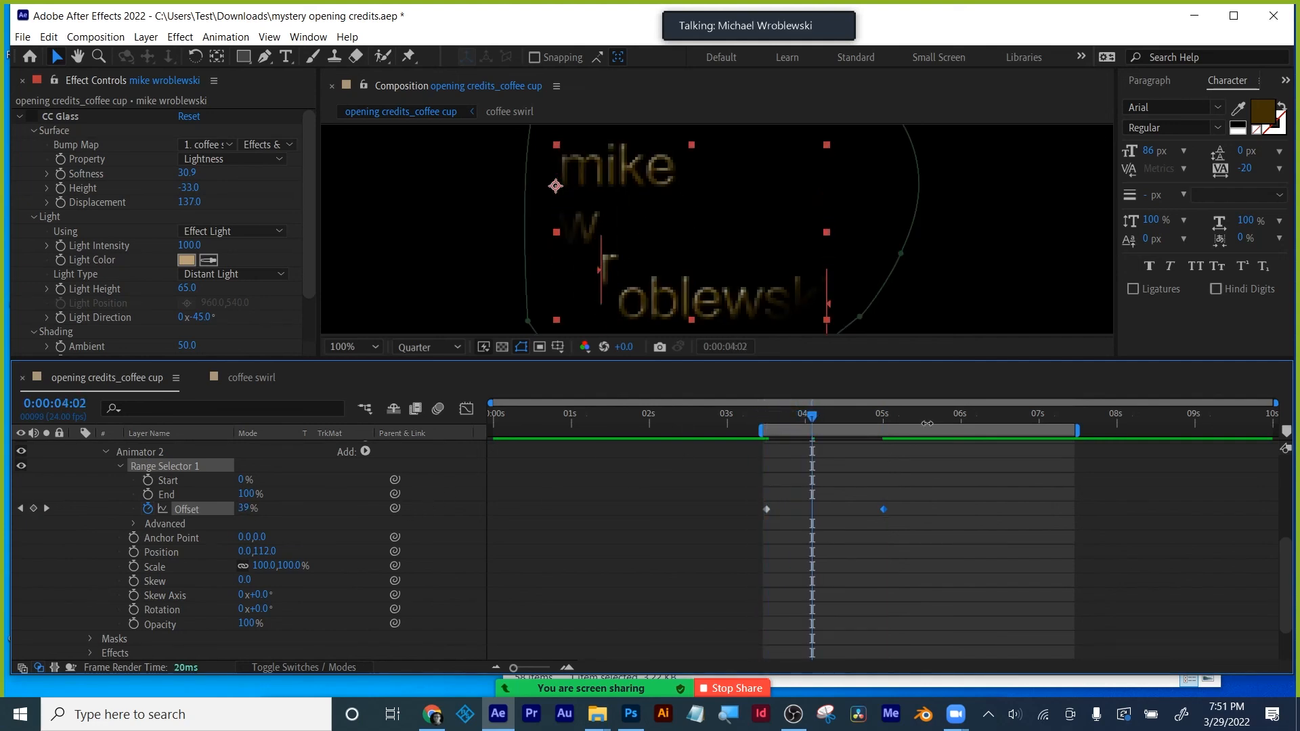
click(21, 509)
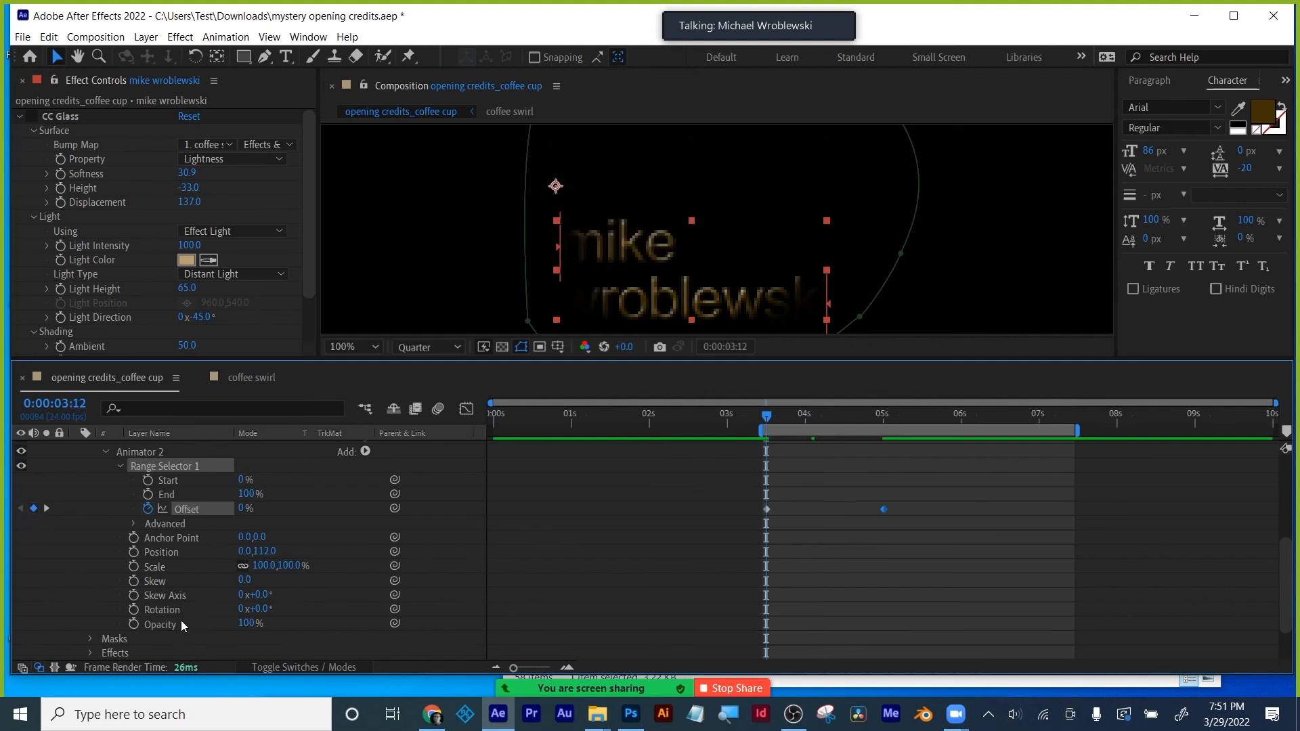
- Set the animating letters' Rotation to 41° and Opacity to 38%, scrubbing to preview
drag(253, 609, 298, 607)
click(782, 416)
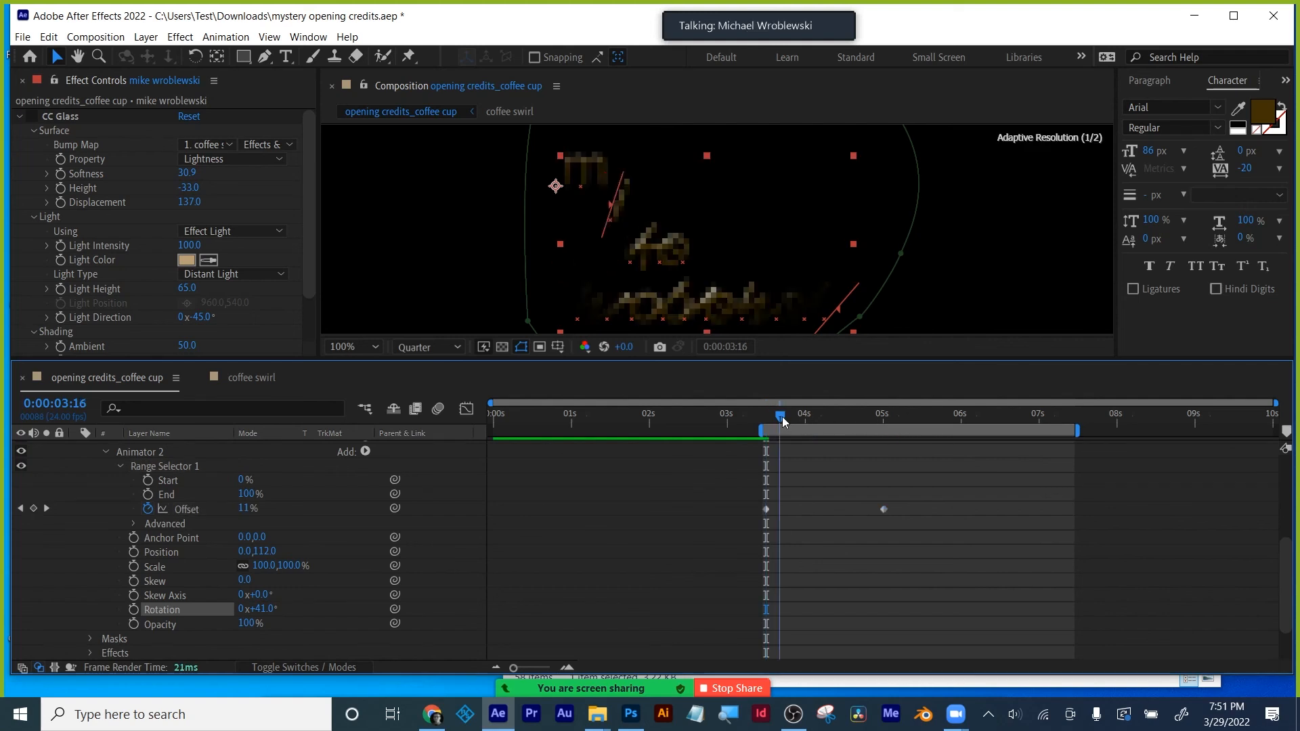
drag(782, 417, 878, 400)
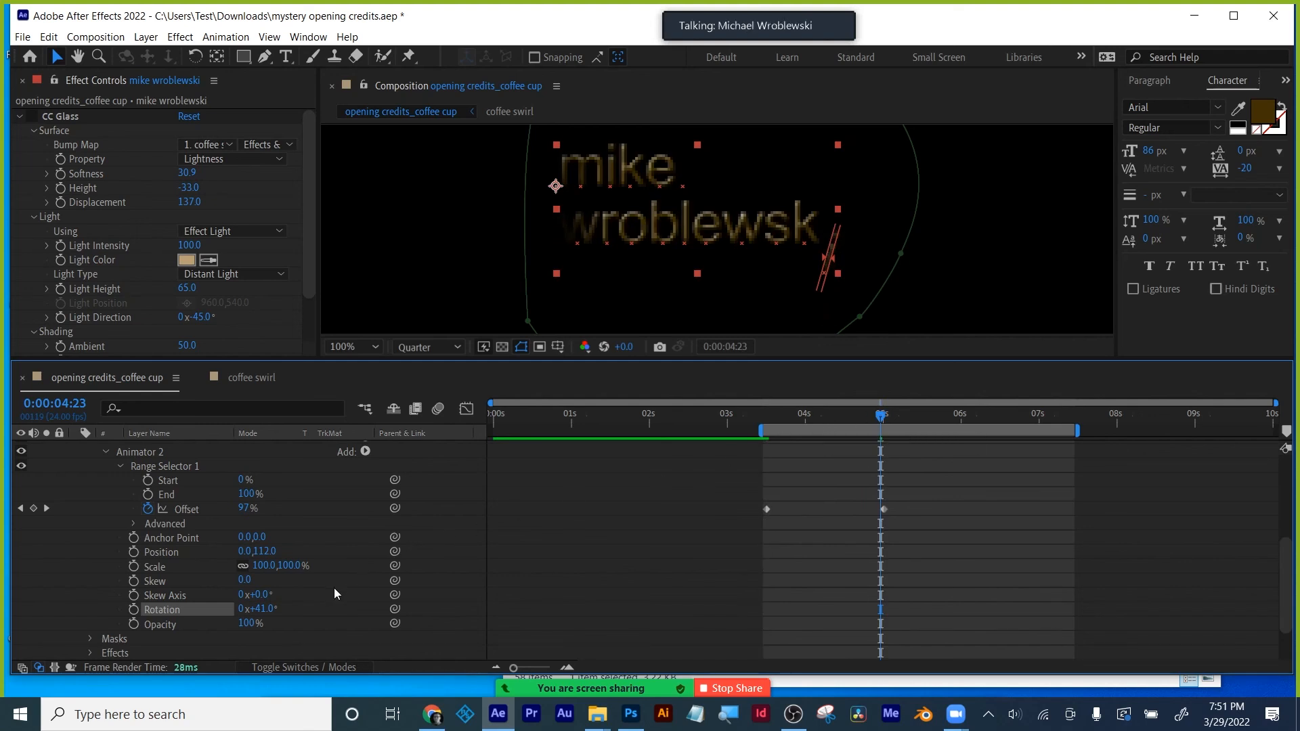
click(20, 509)
drag(247, 623, 214, 646)
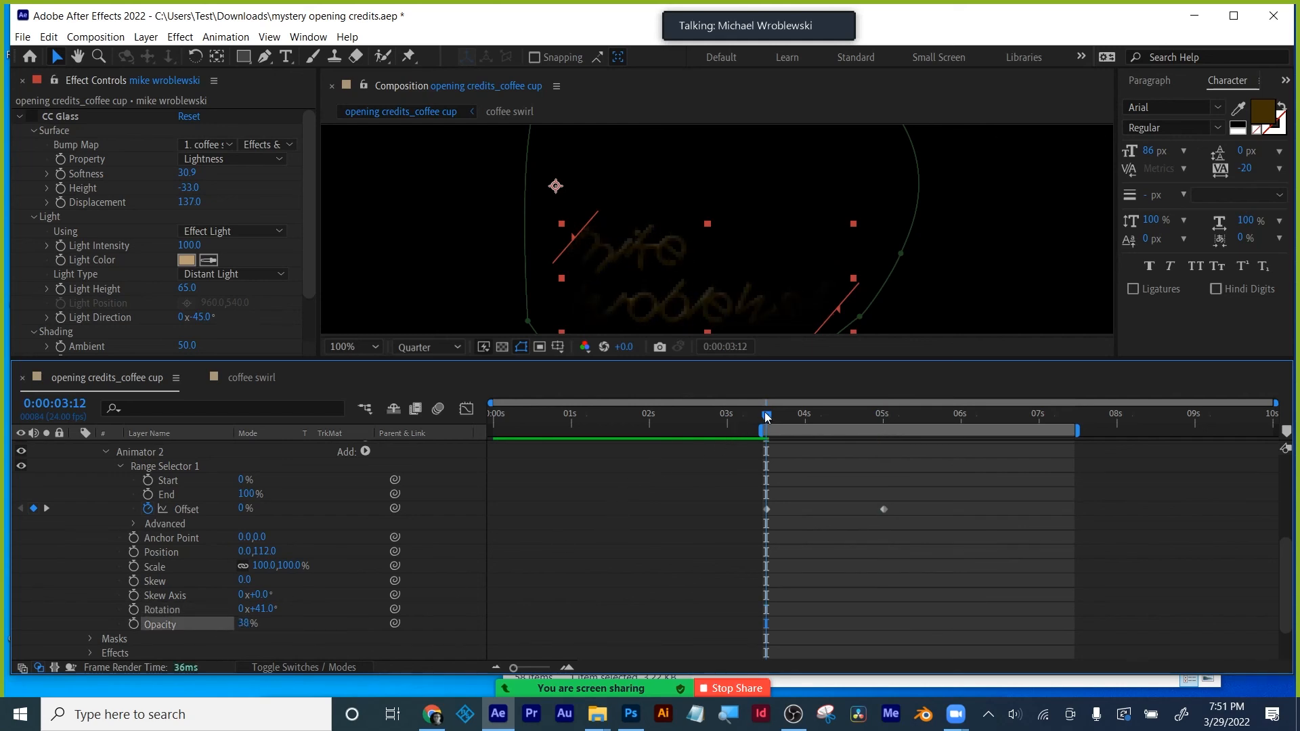
drag(767, 418, 906, 416)
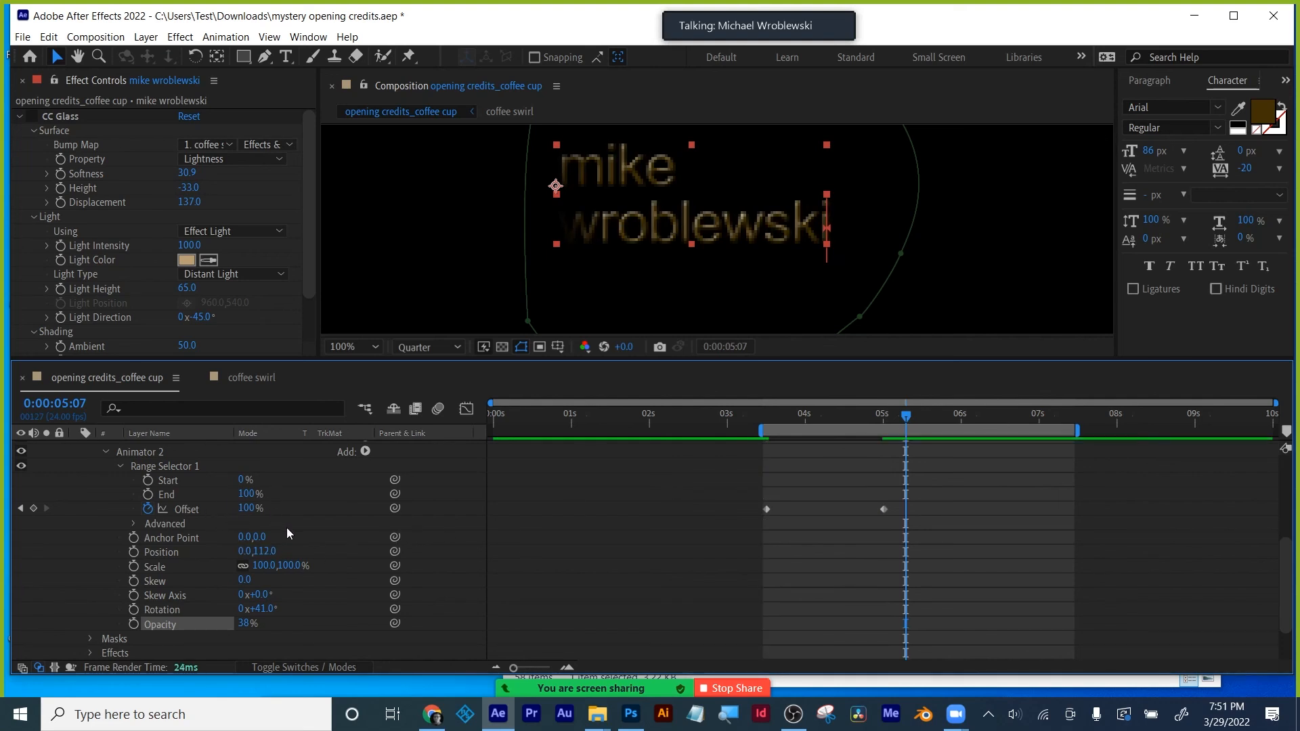
- Give Animator 2 Skew -10 on a 42° axis, Rotation 37° and Scale 70%, then preview
click(20, 508)
drag(243, 581, 283, 574)
drag(769, 419, 850, 416)
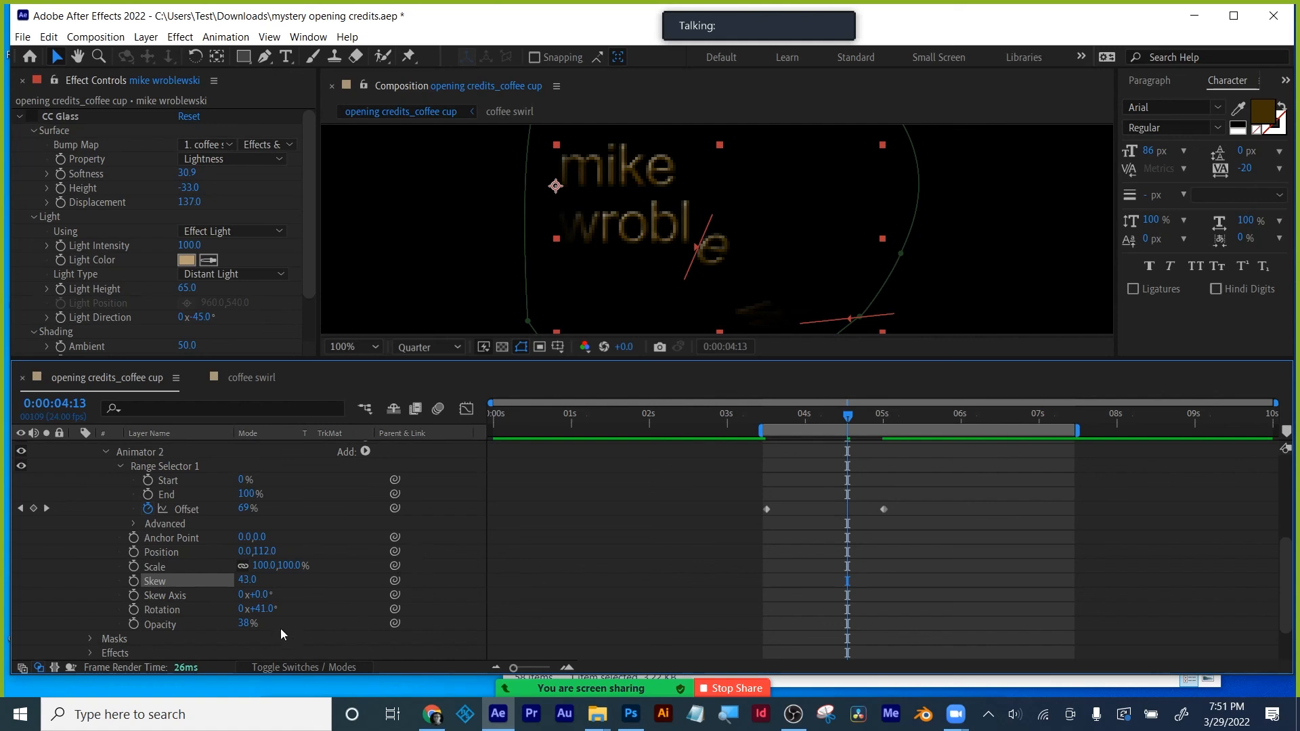
click(21, 508)
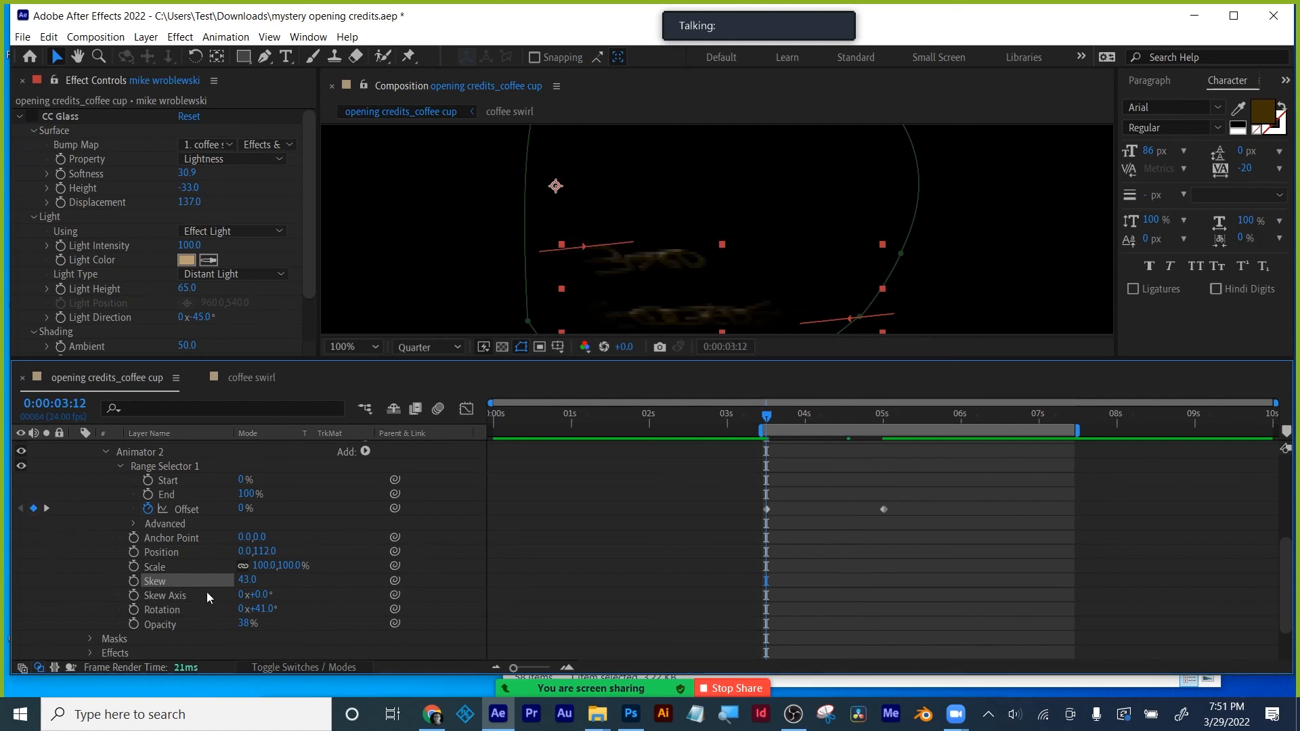
drag(245, 580, 252, 609)
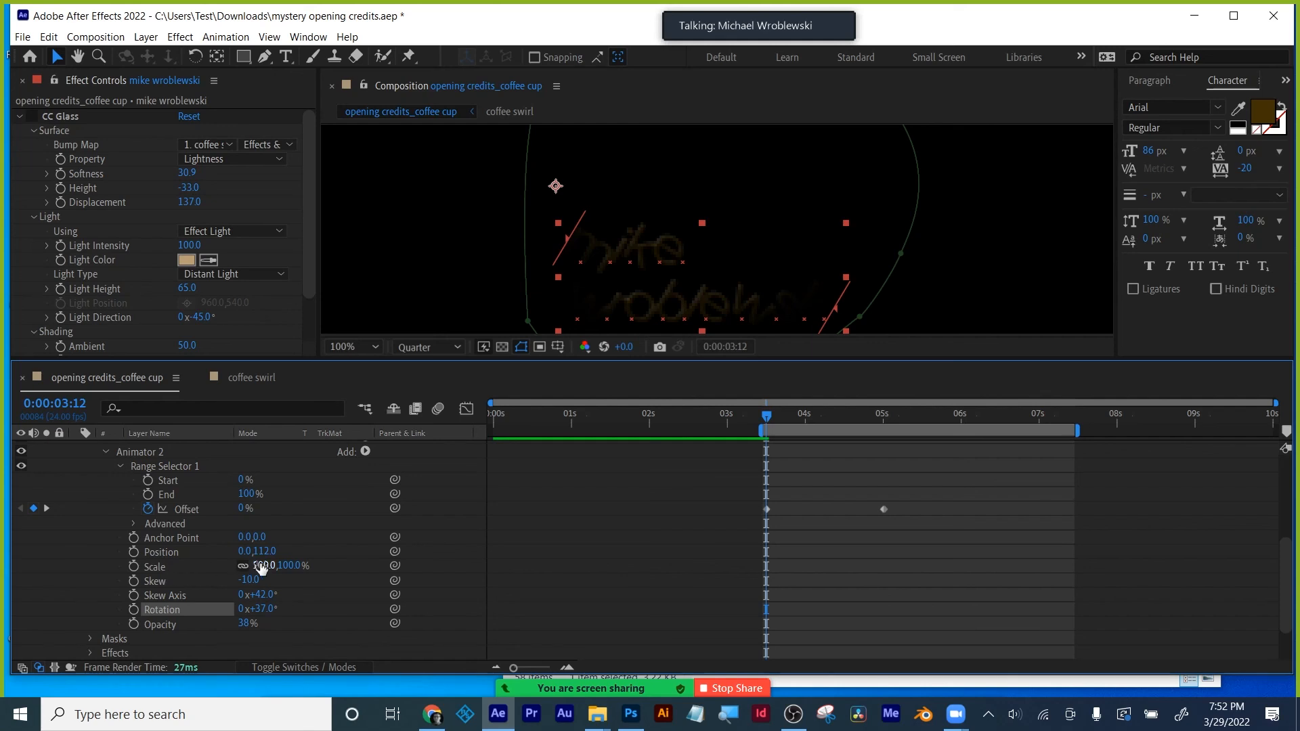
drag(261, 567, 257, 577)
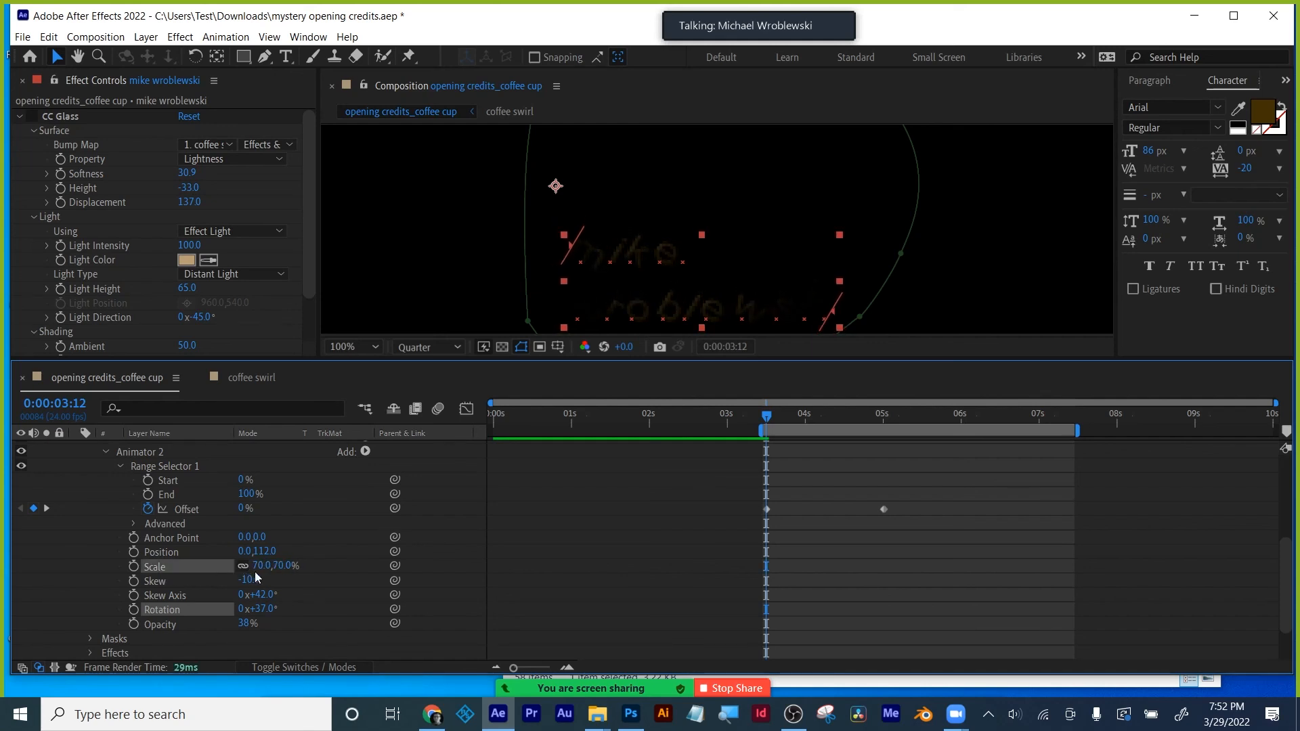
drag(770, 415, 903, 425)
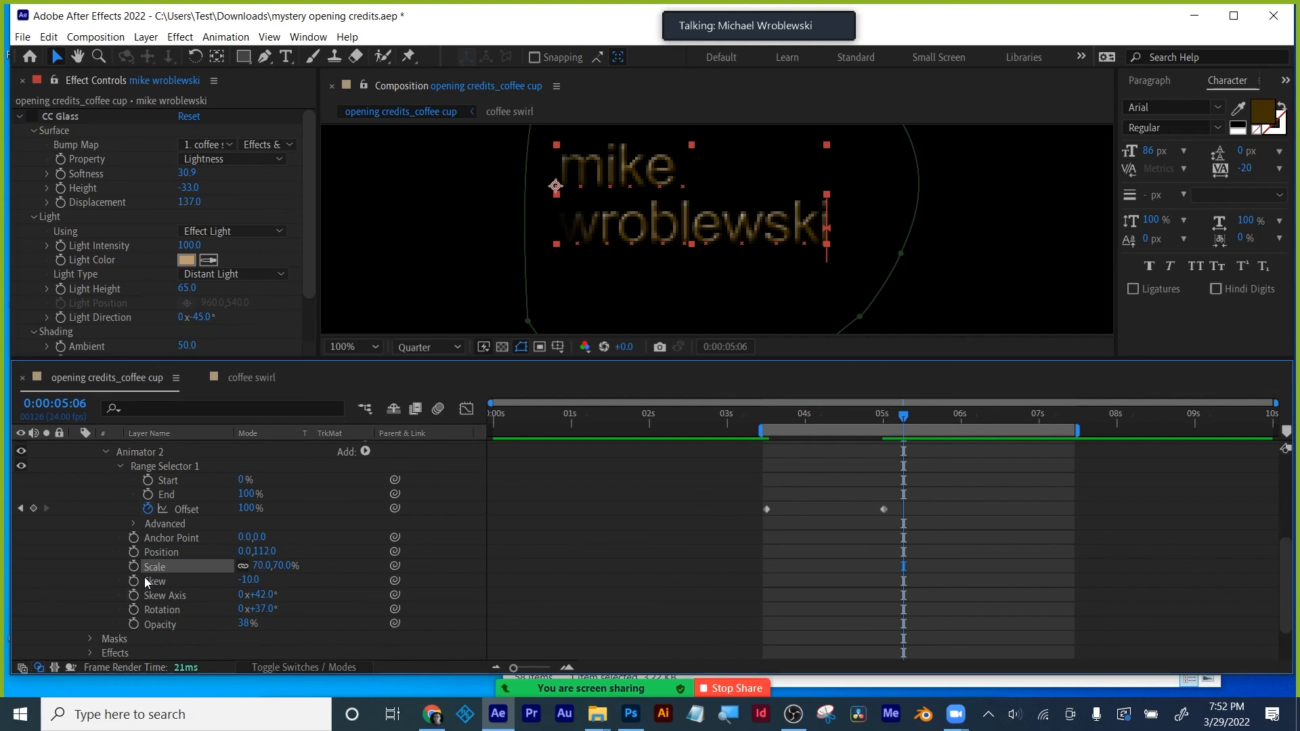
- Collapse and unsolo the name layer, restoring the viewer size and full layer list
scroll(145, 582, up, 1)
scroll(146, 579, down, 1)
drag(908, 416, 854, 428)
scroll(650, 517, up, 5)
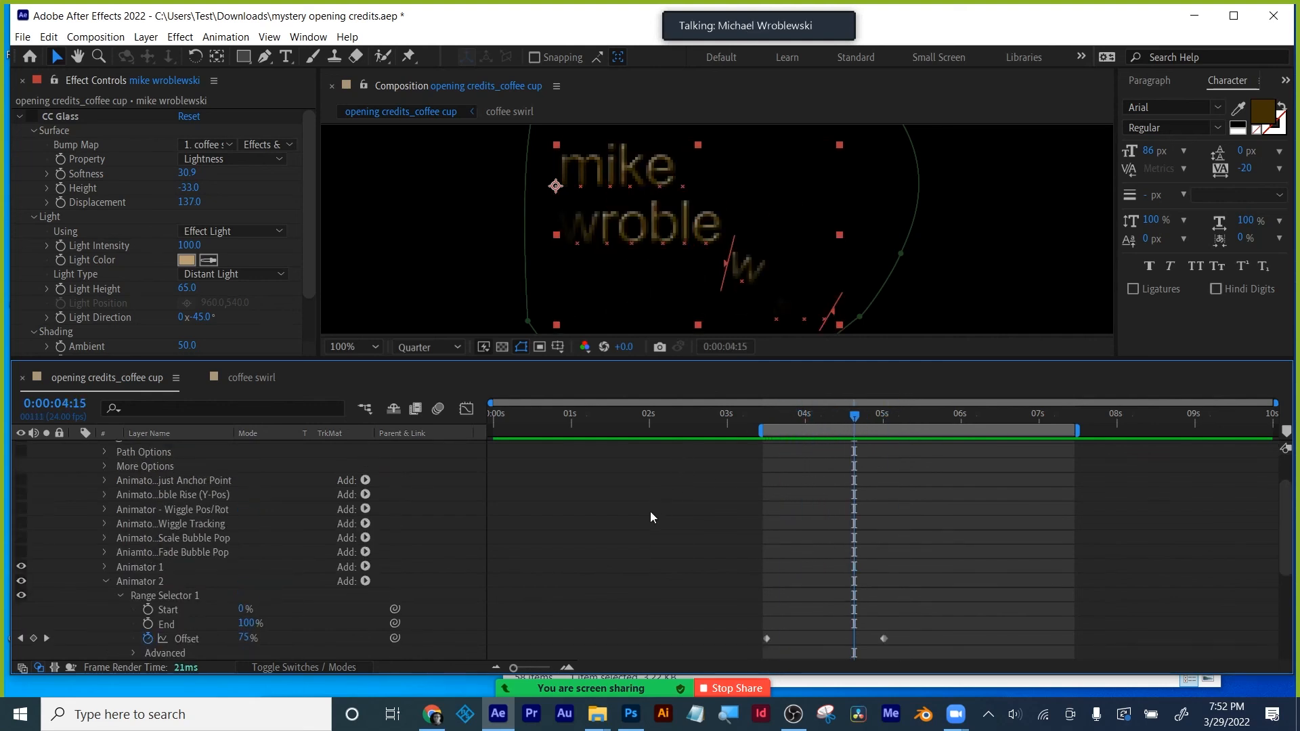
click(76, 461)
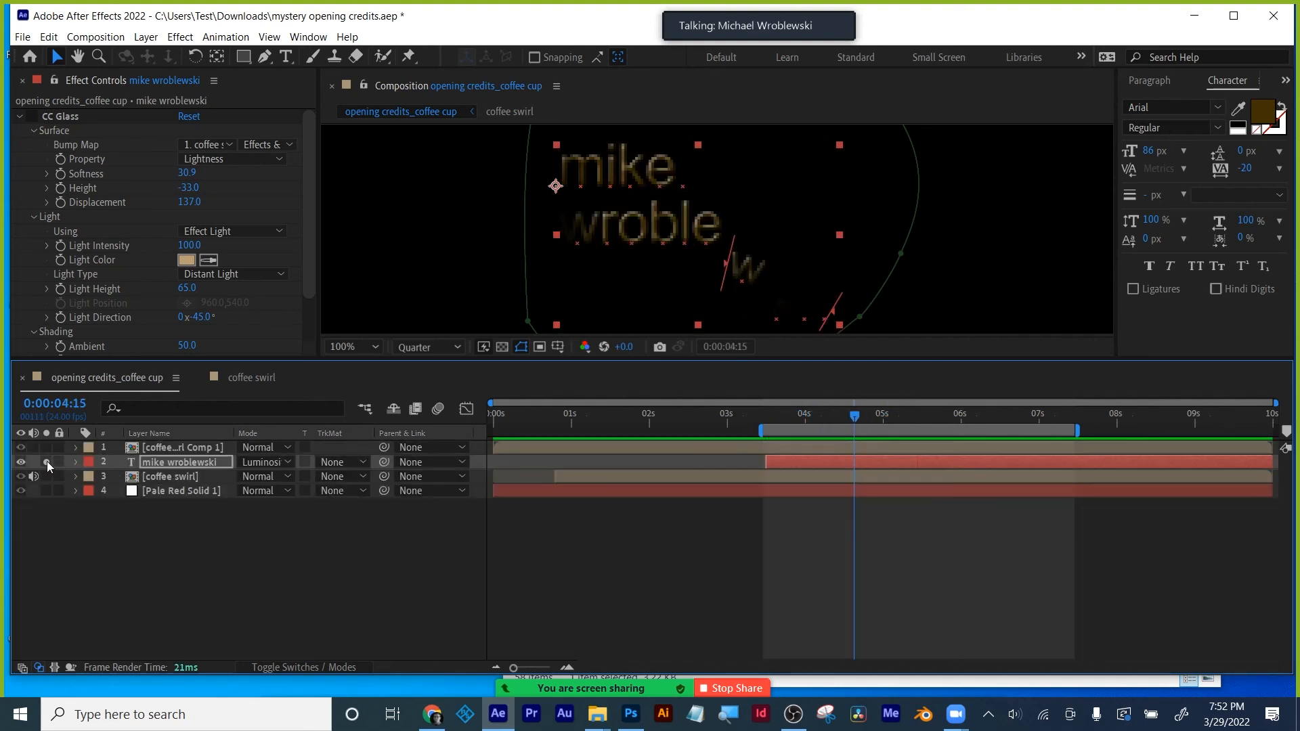
click(46, 462)
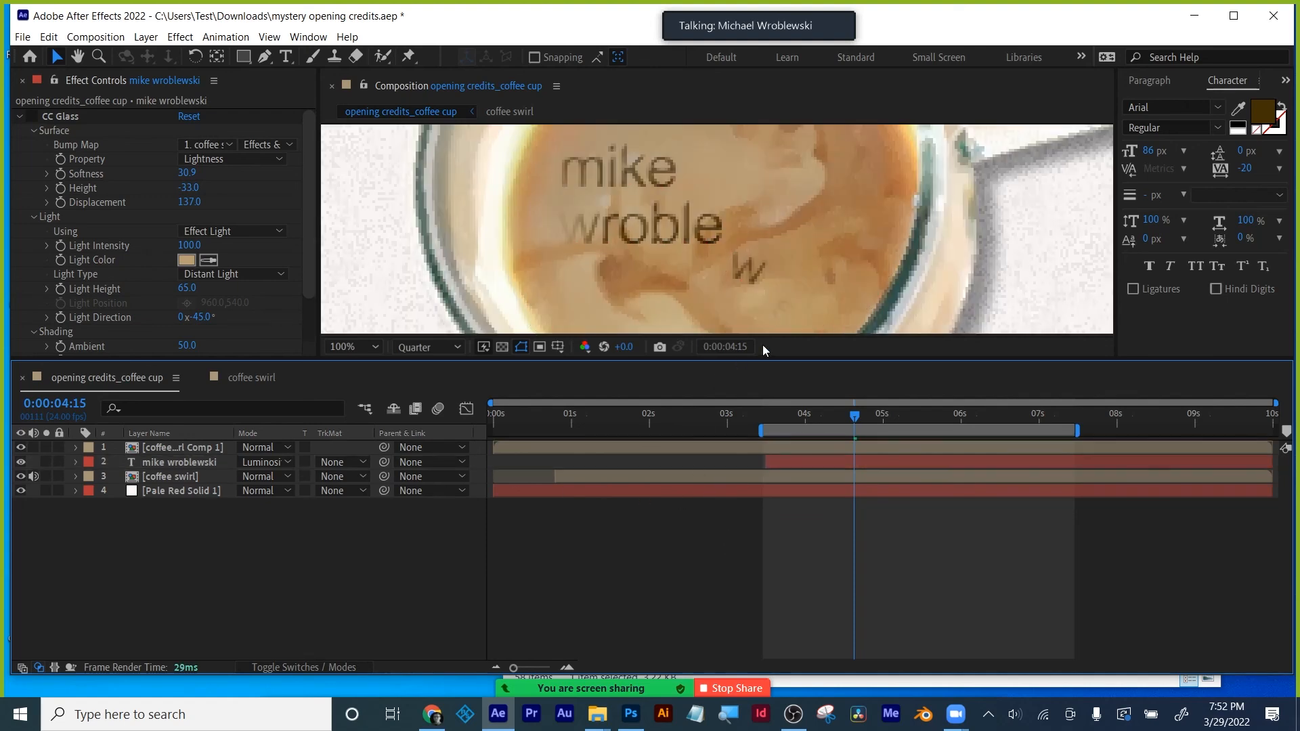
drag(765, 360, 768, 489)
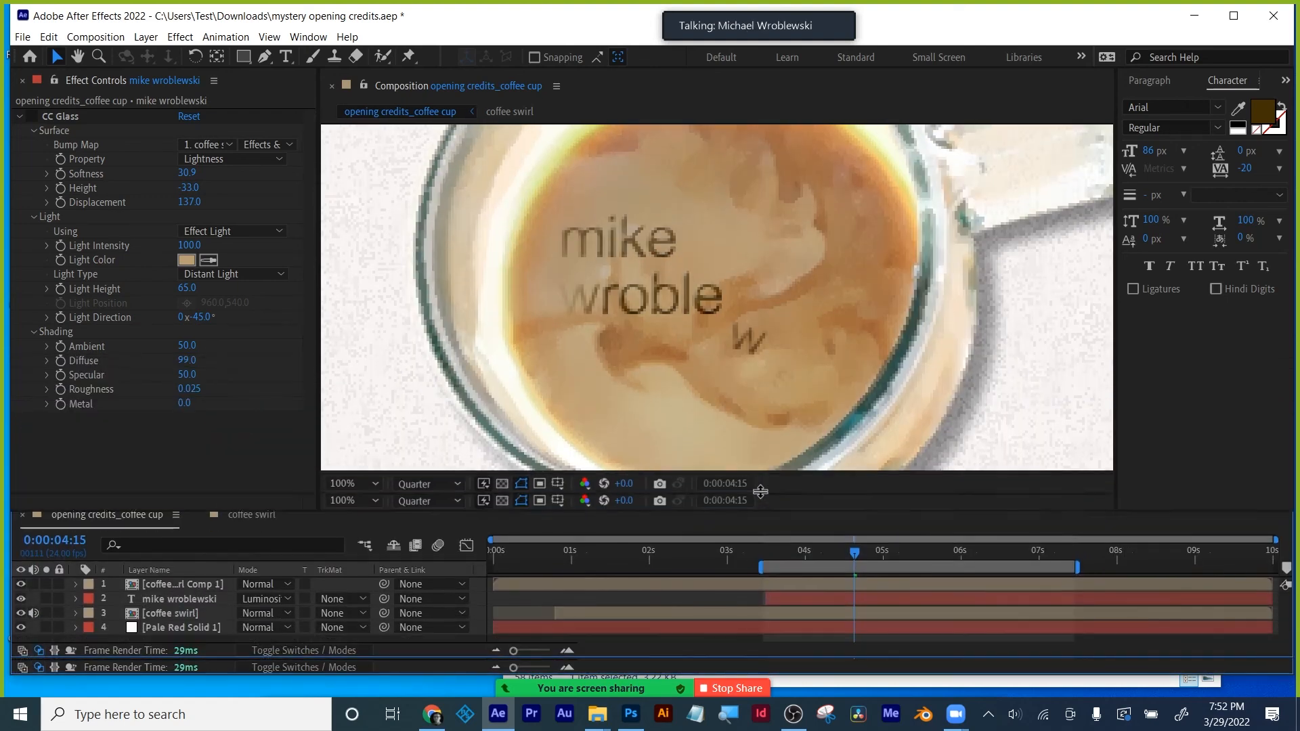
drag(774, 549, 916, 555)
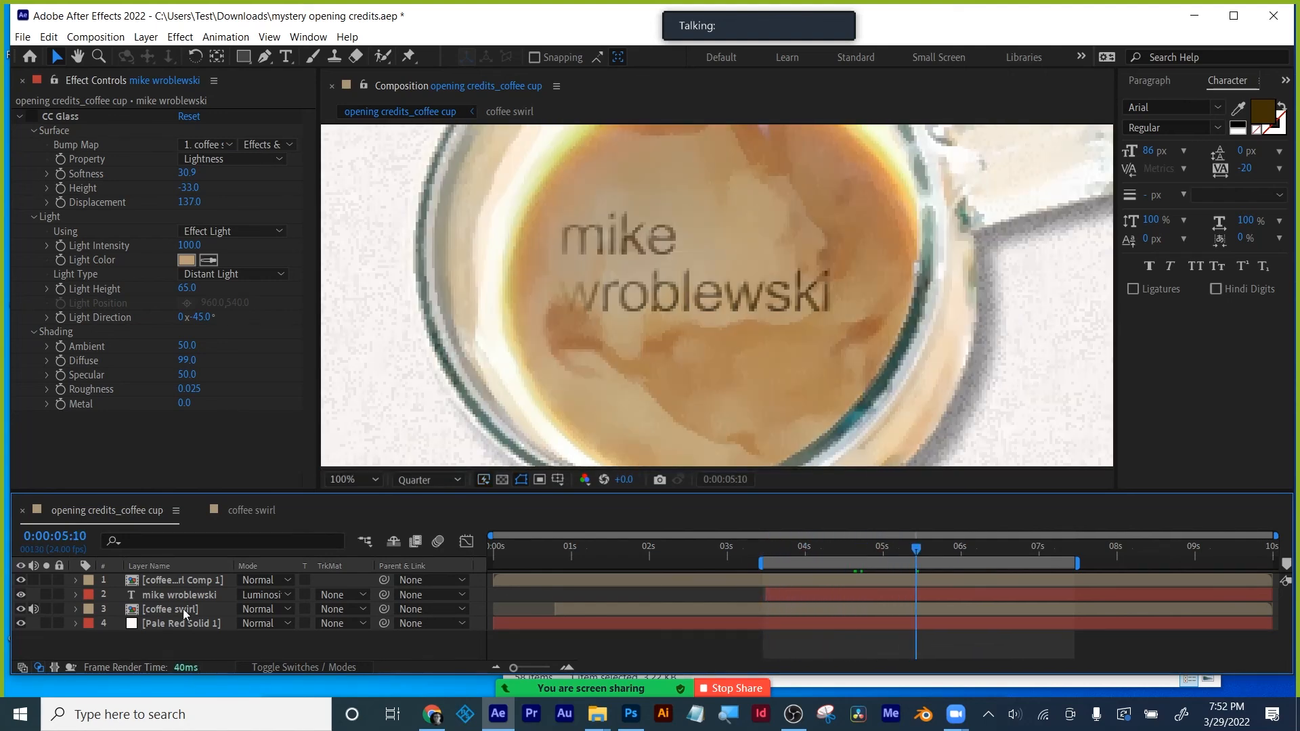
- Re-enable CC Glass on the name and preview the embossed animation at Full resolution
click(32, 117)
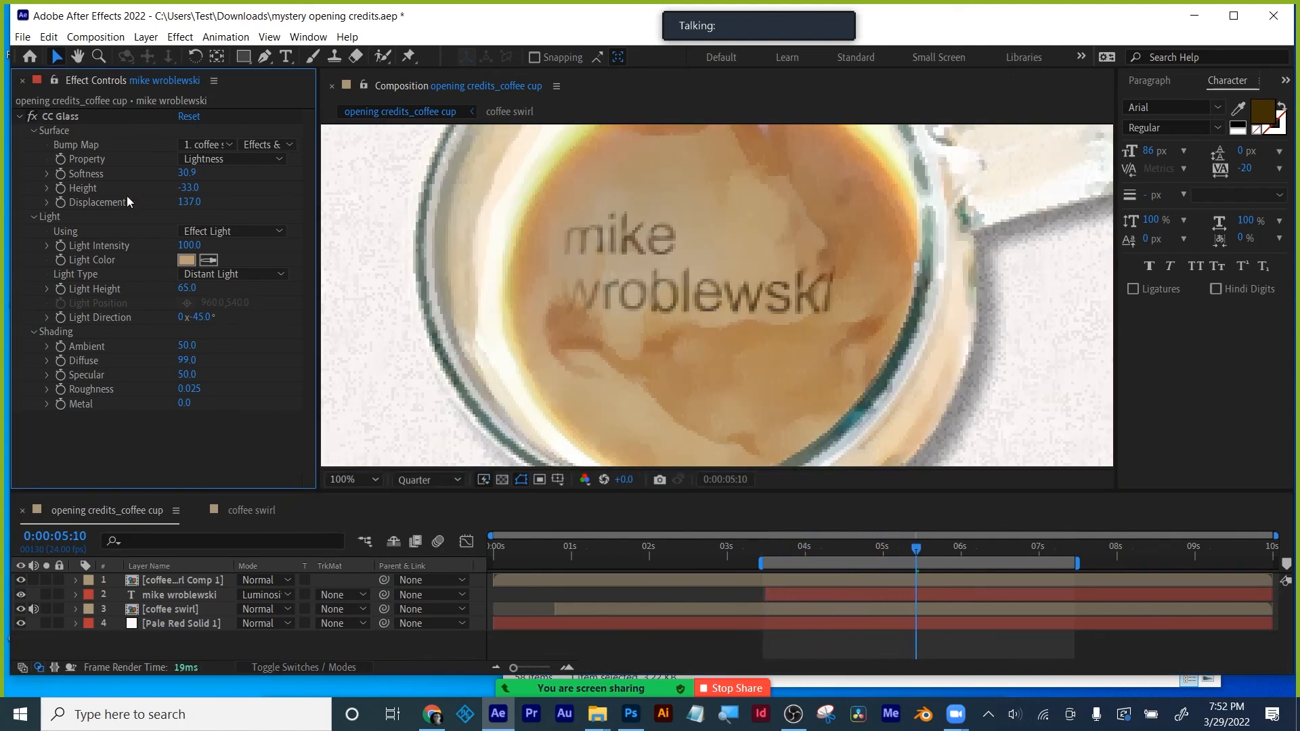
key(space)
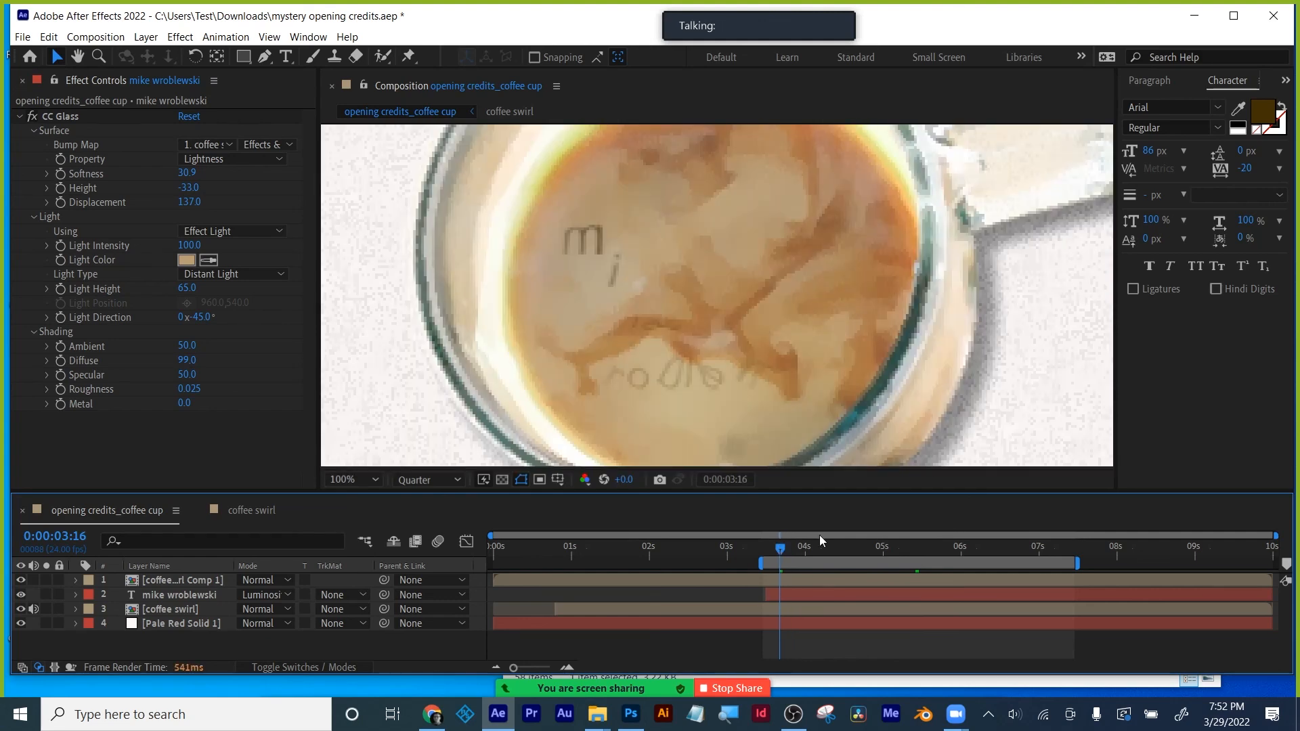
click(784, 547)
drag(786, 547, 888, 555)
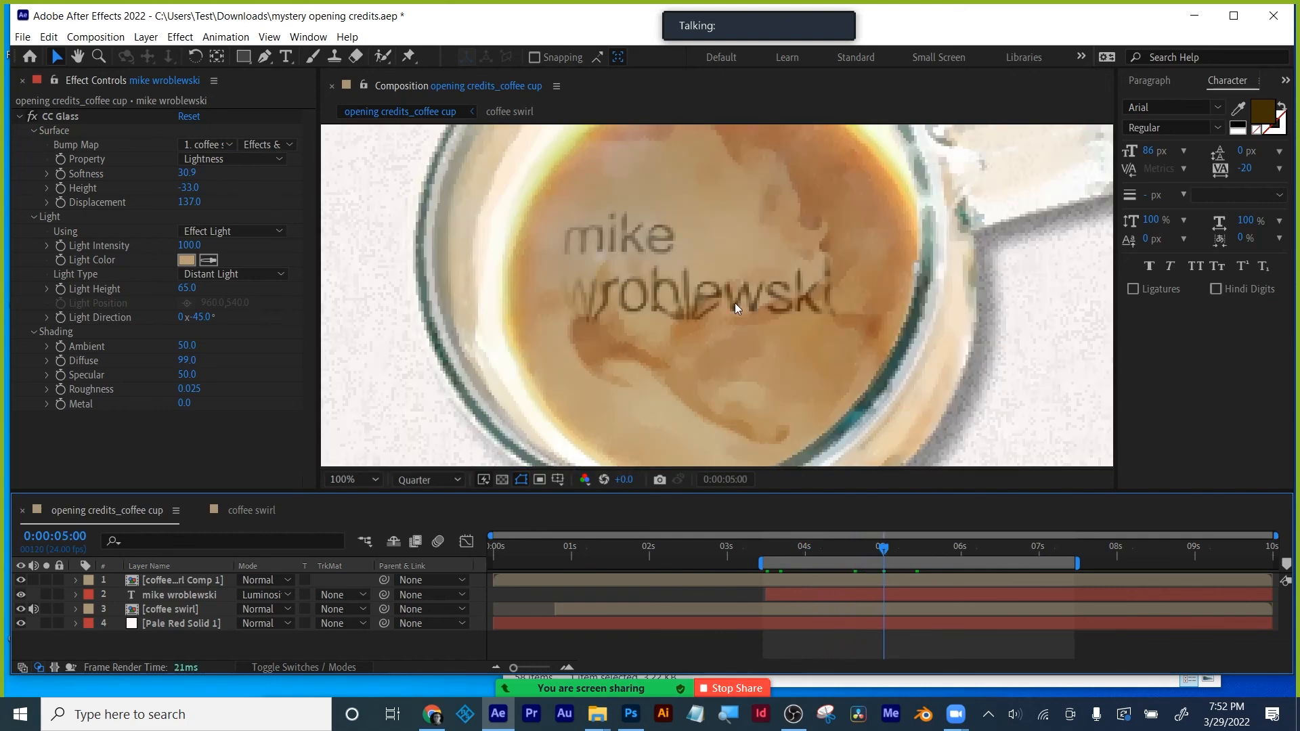
click(425, 478)
click(433, 519)
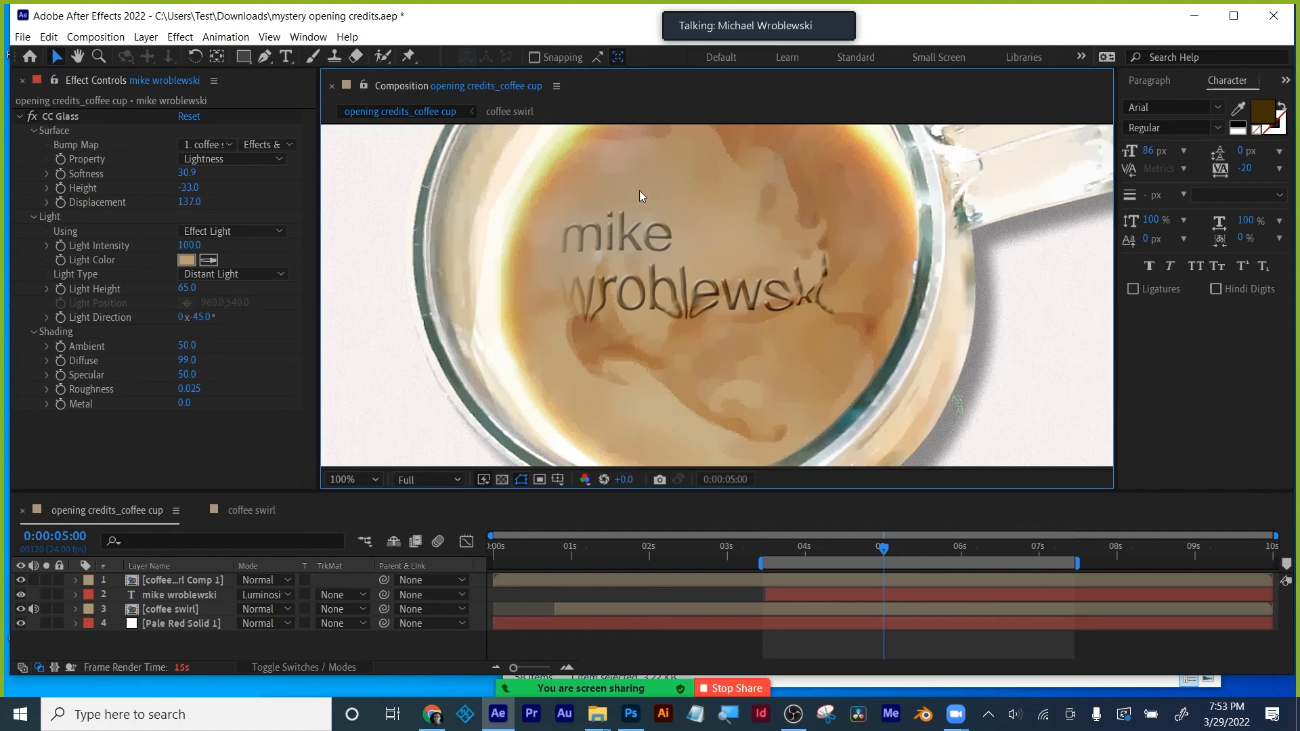
- Turn the name layer's Bevel and Emboss style back on, then collapse its properties
click(72, 588)
click(76, 593)
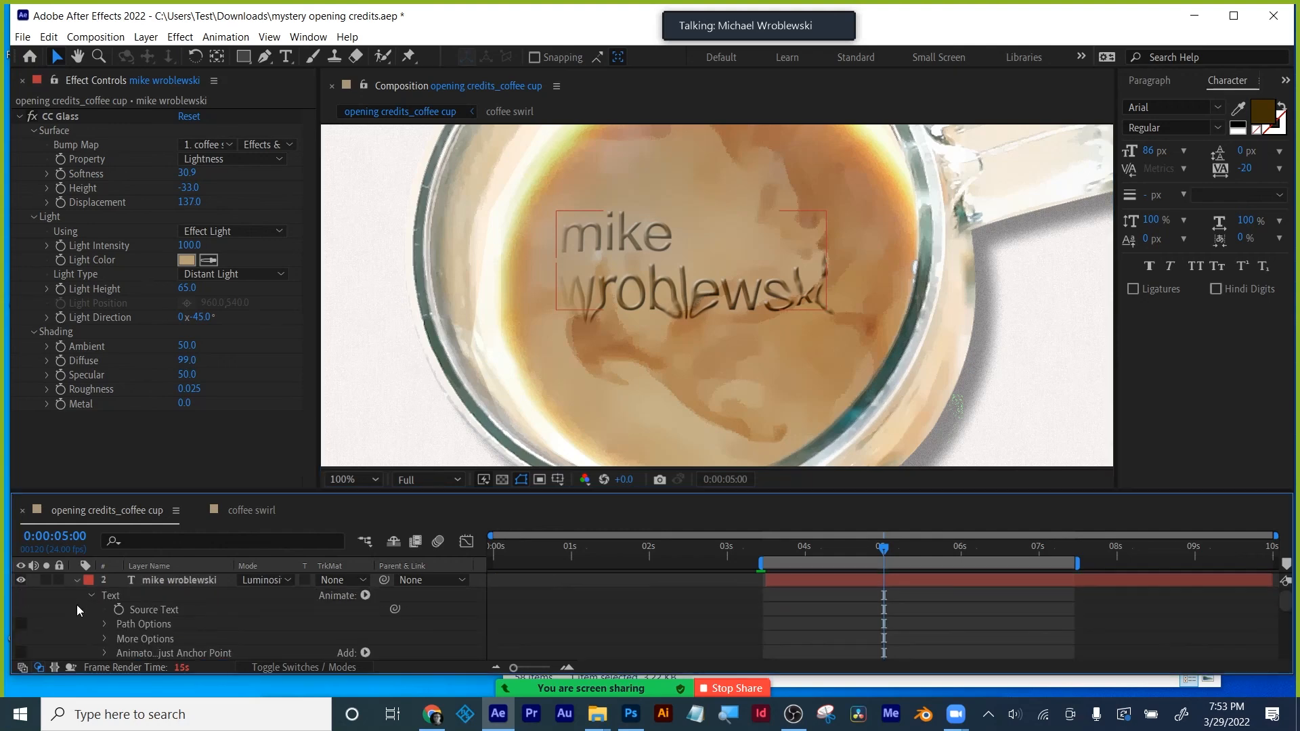
scroll(79, 623, down, 5)
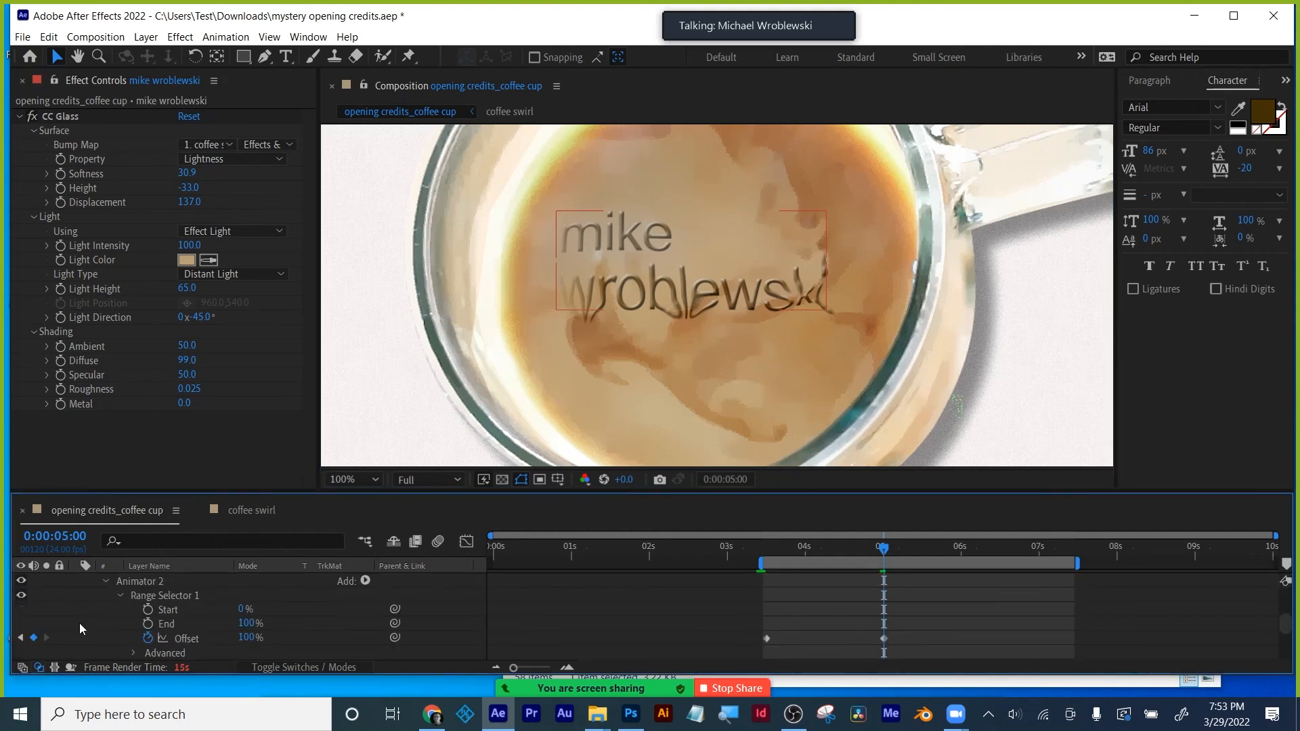
scroll(84, 616, down, 5)
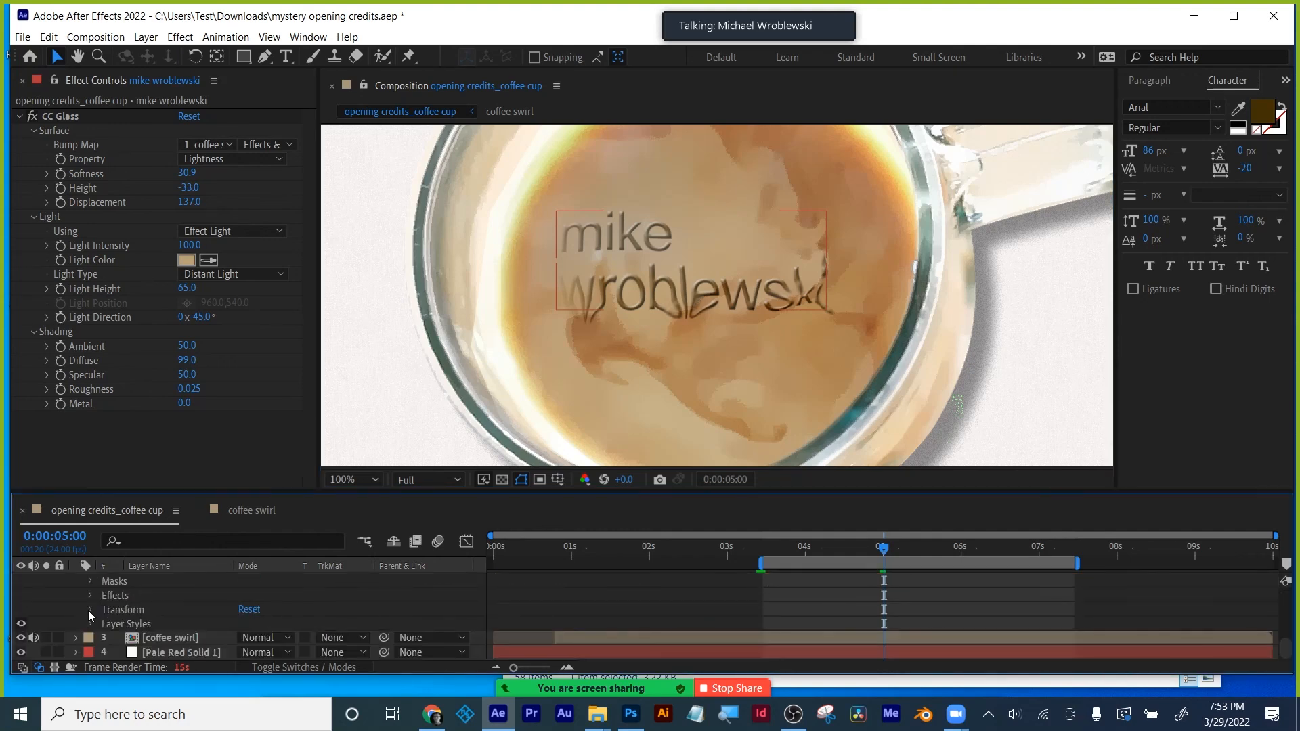
click(91, 624)
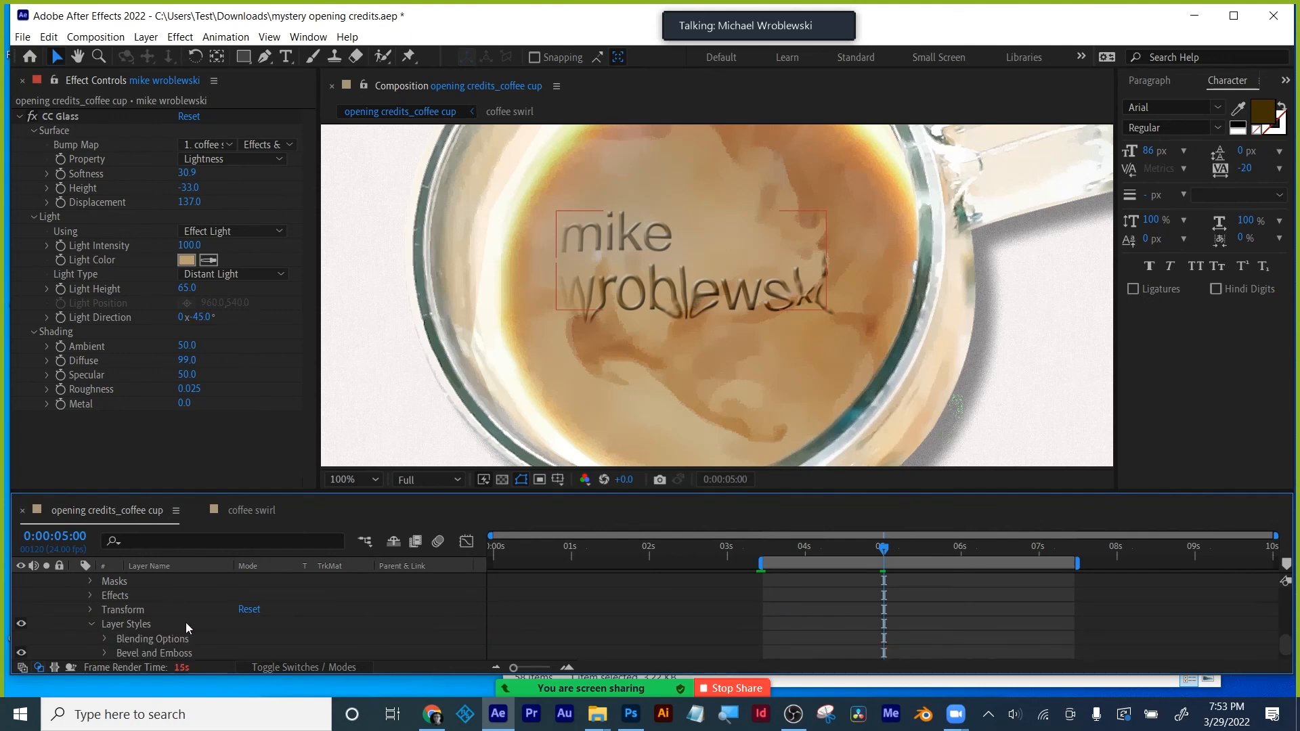
scroll(186, 623, down, 2)
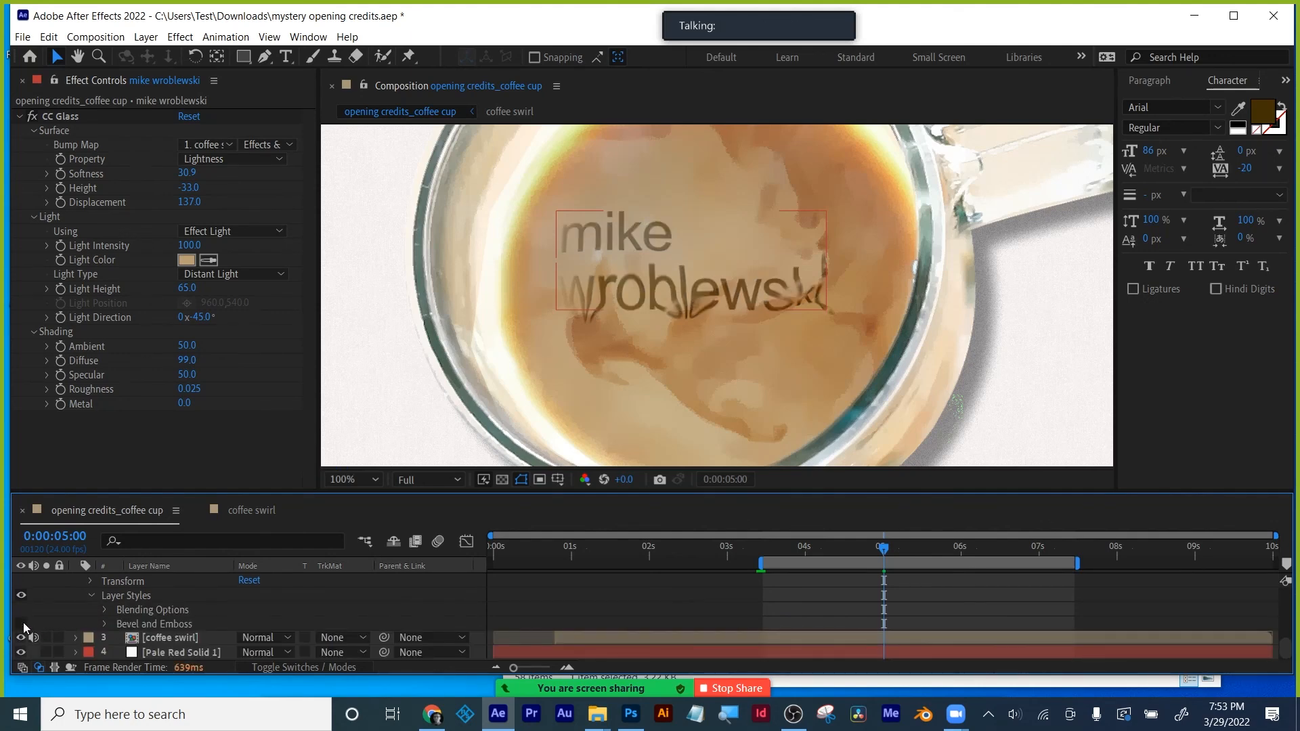
click(23, 623)
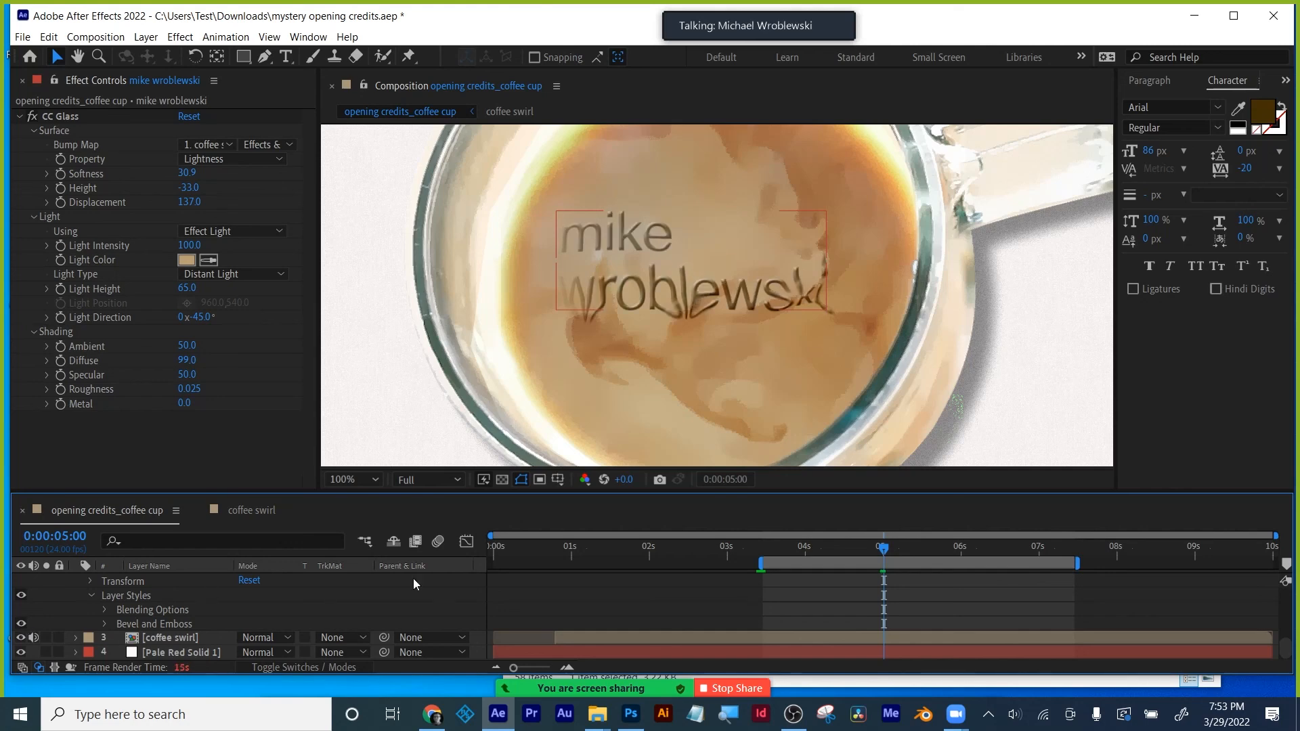
scroll(607, 594, up, 5)
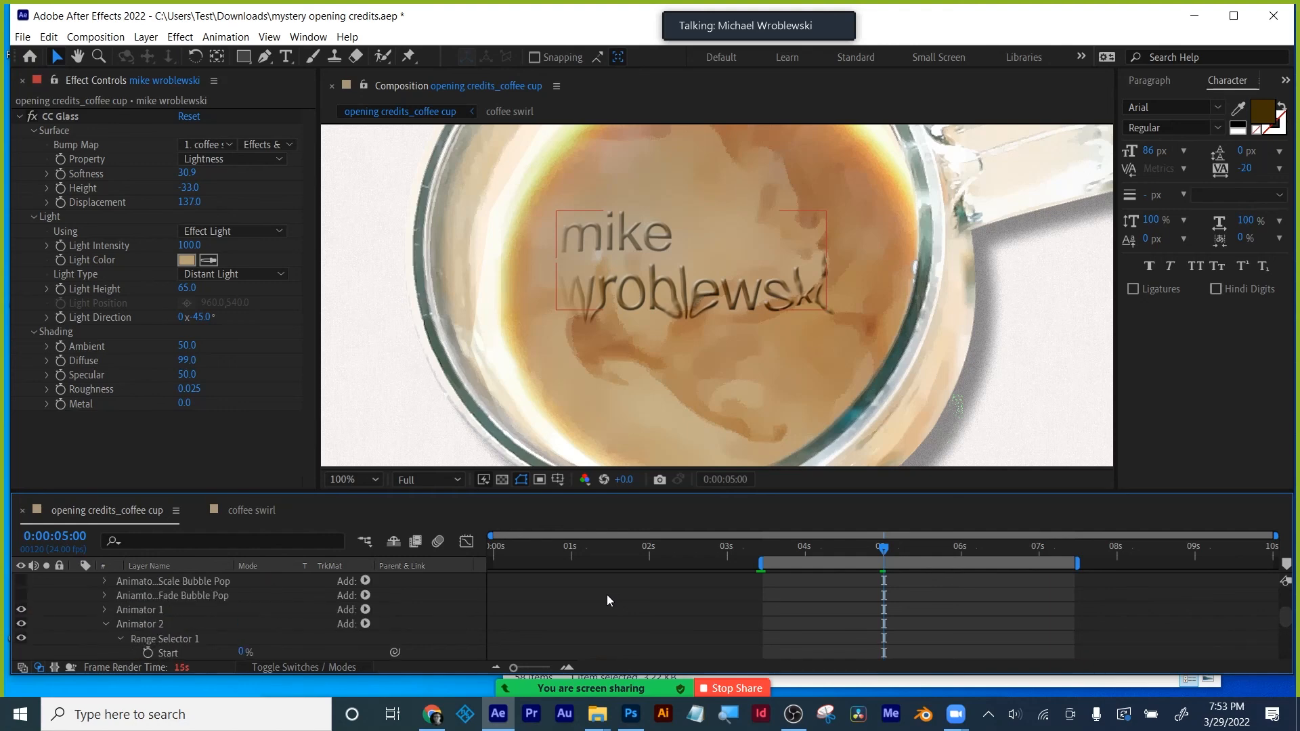
scroll(606, 595, up, 3)
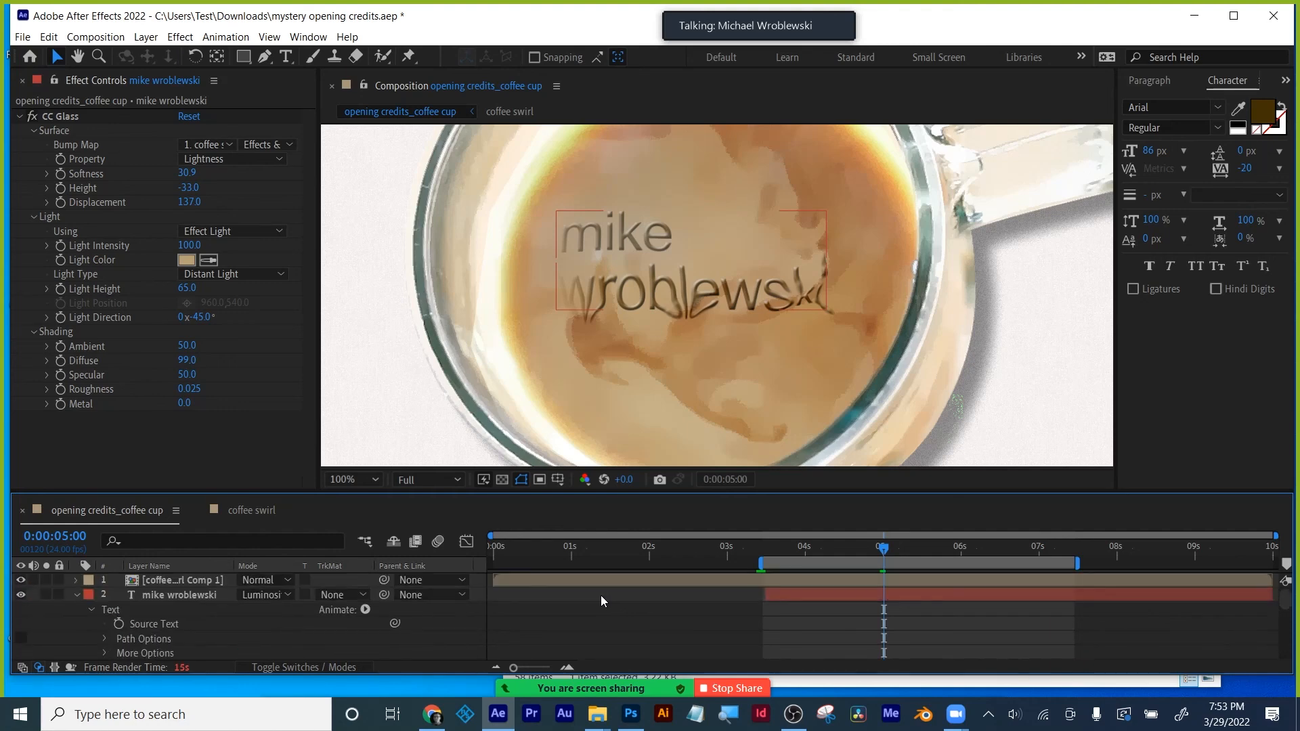
click(76, 595)
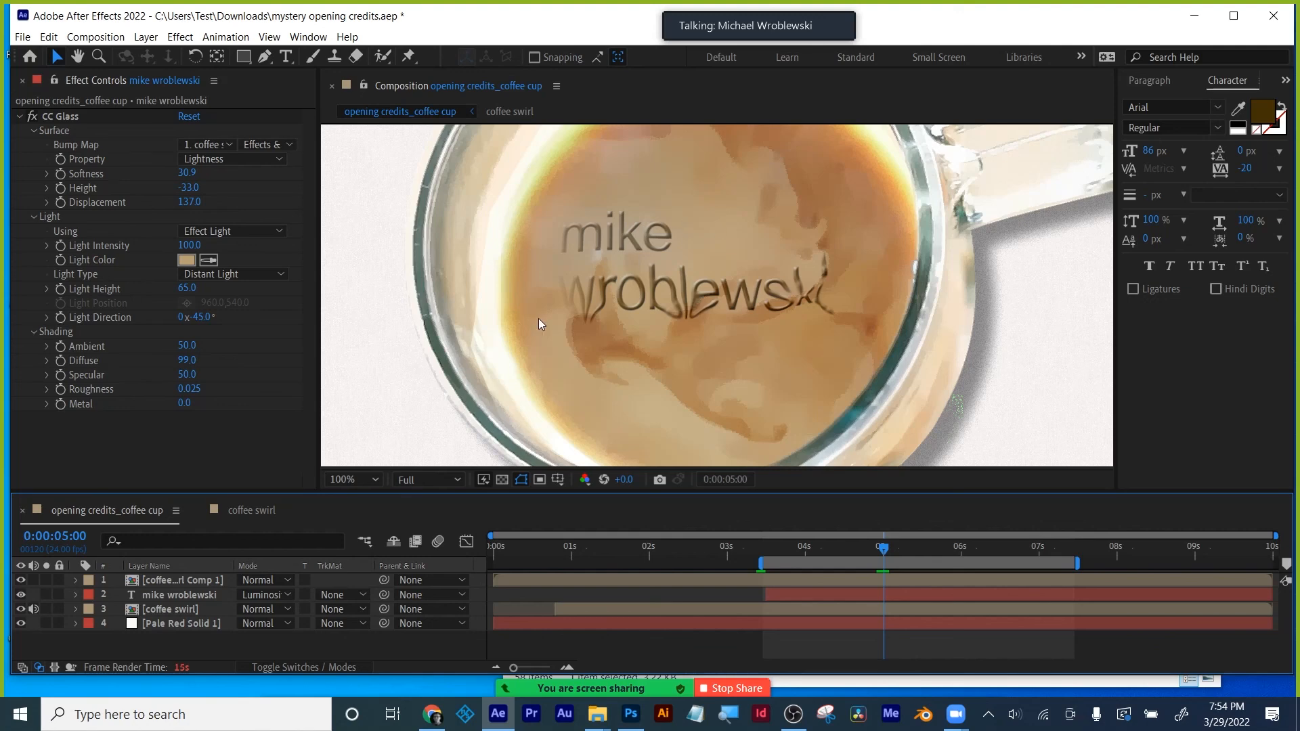
- Duplicate the coffee swirl Comp 1 layer and set the copy's Keylight Screen Gain to 116
click(151, 579)
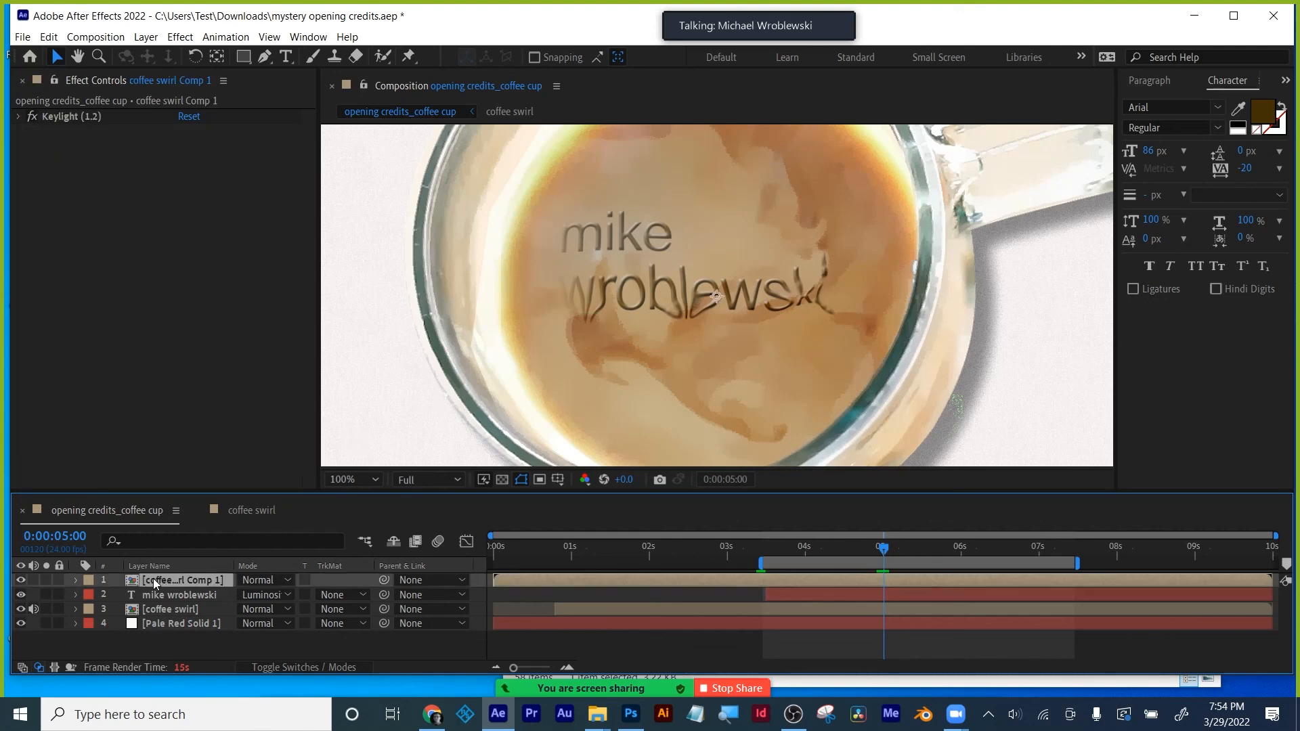
key(ctrl+d)
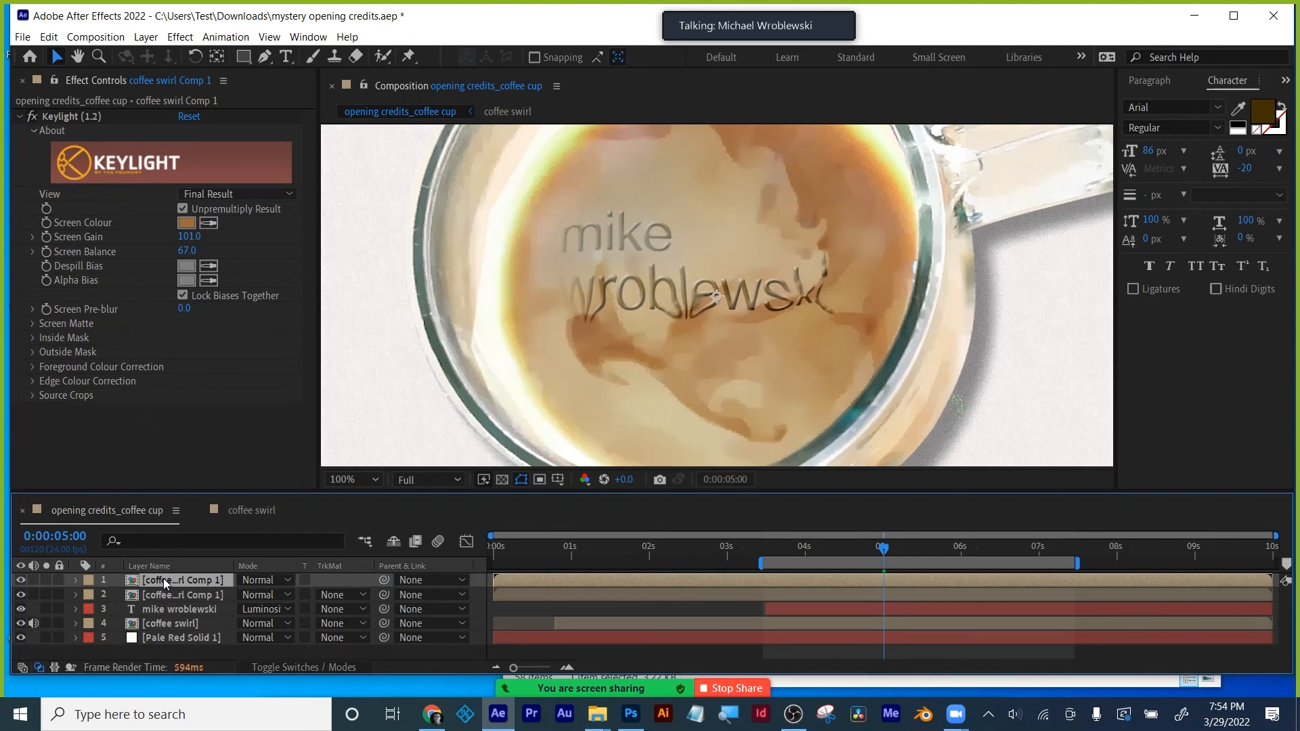
key(t)
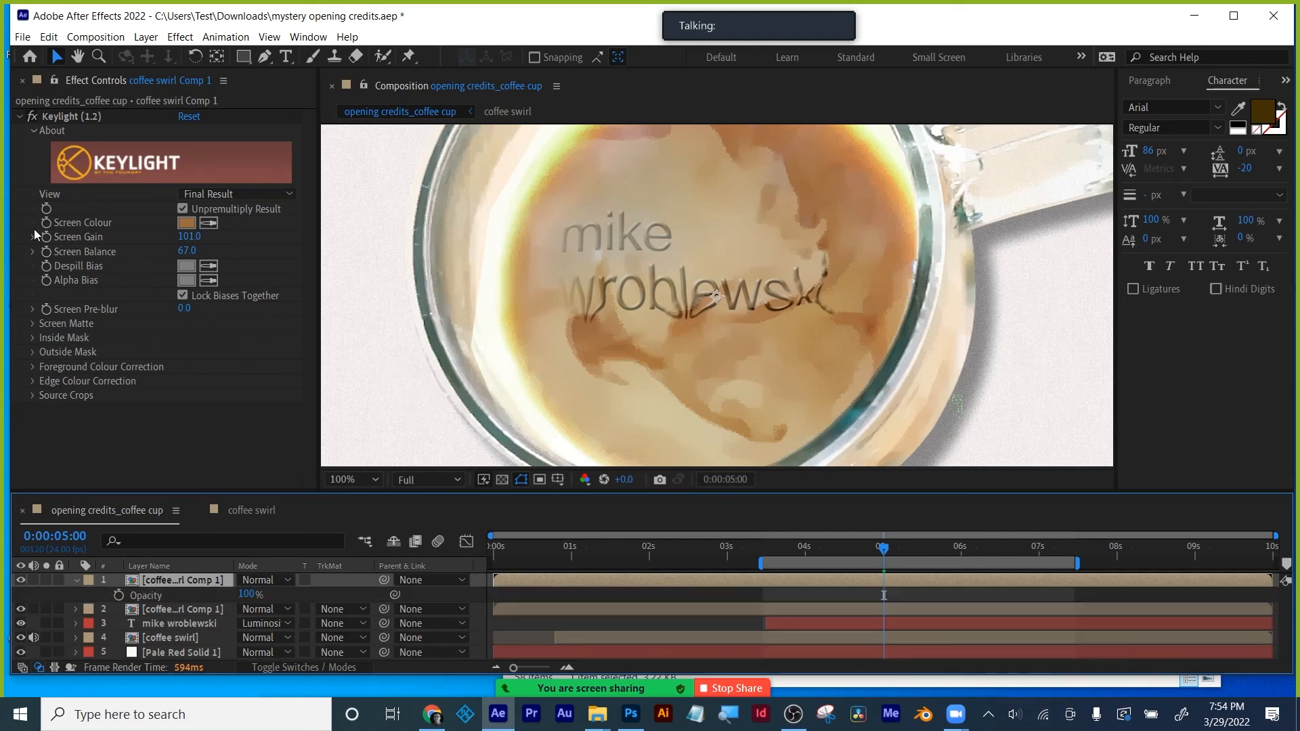
click(34, 117)
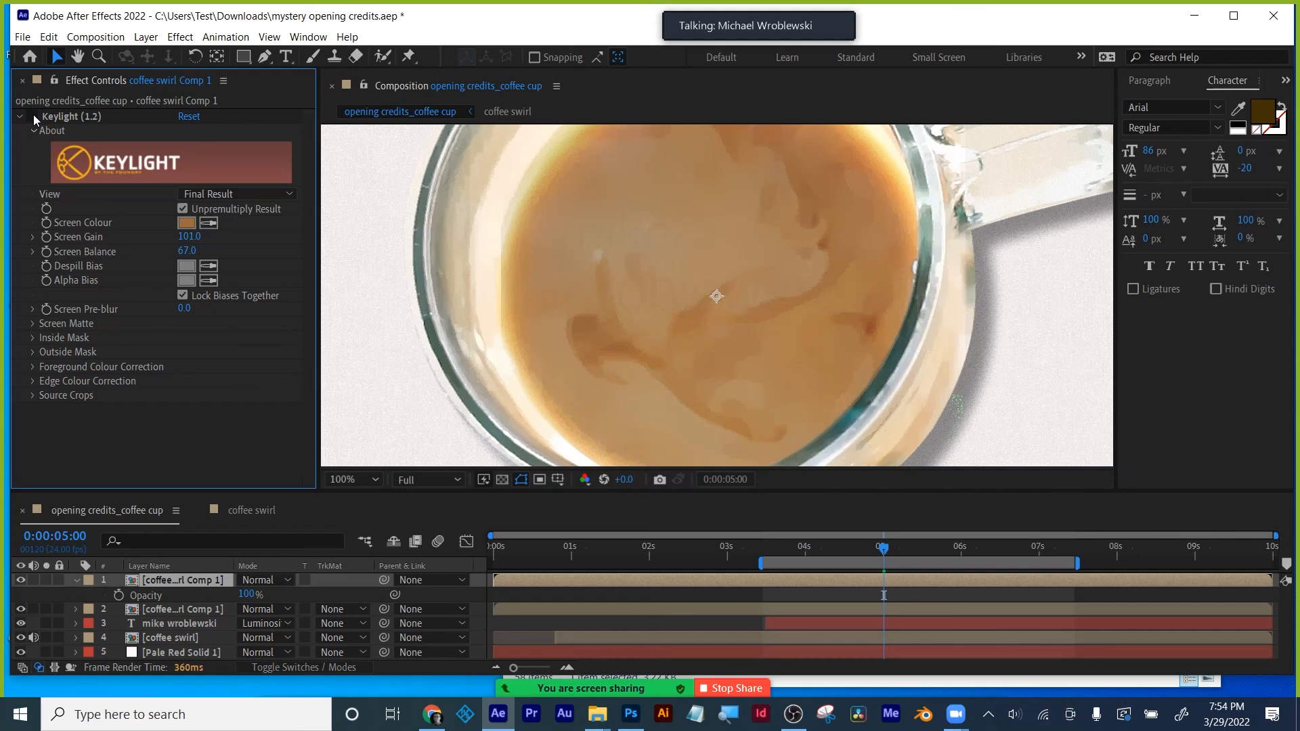
click(32, 116)
mouse_move(193, 237)
mouse_down()
mouse_move(287, 232)
mouse_move(148, 254)
mouse_move(199, 235)
mouse_up()
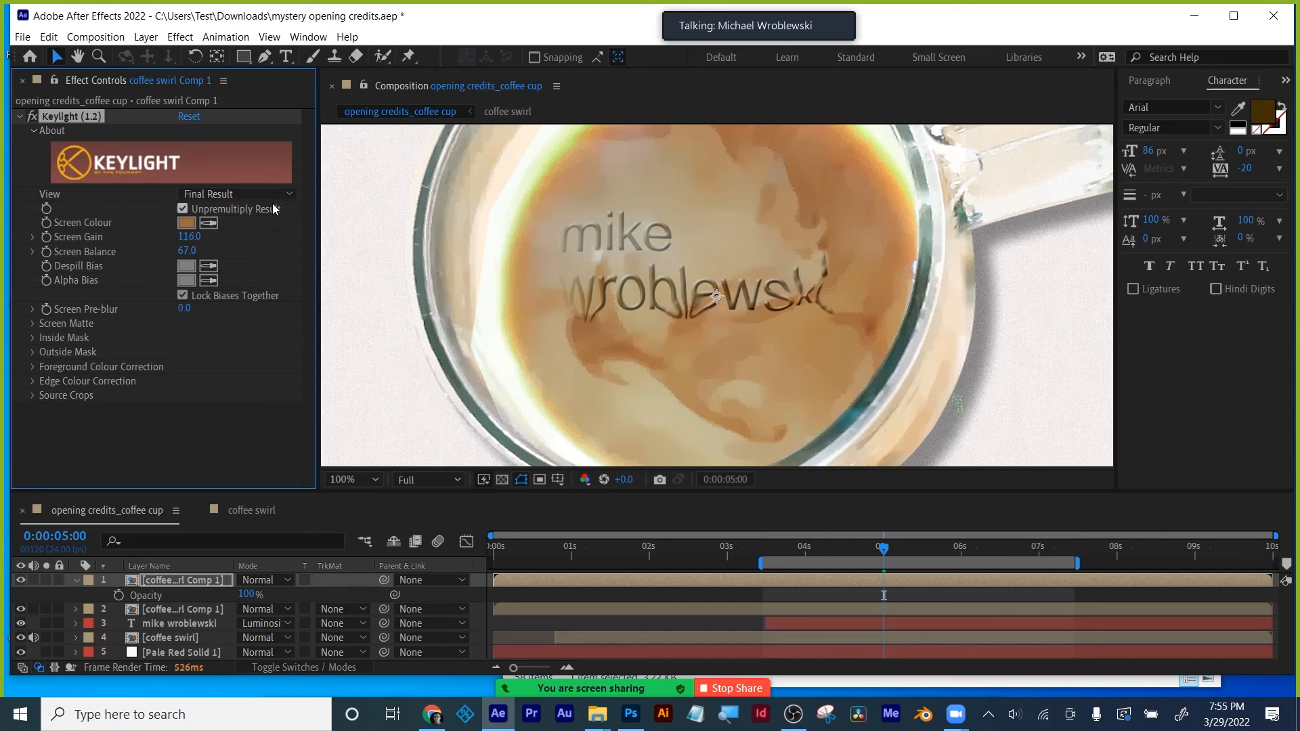
- Lower Keylight's Clip White and cut Screen Balance to 34, toggling the layer to compare
click(33, 323)
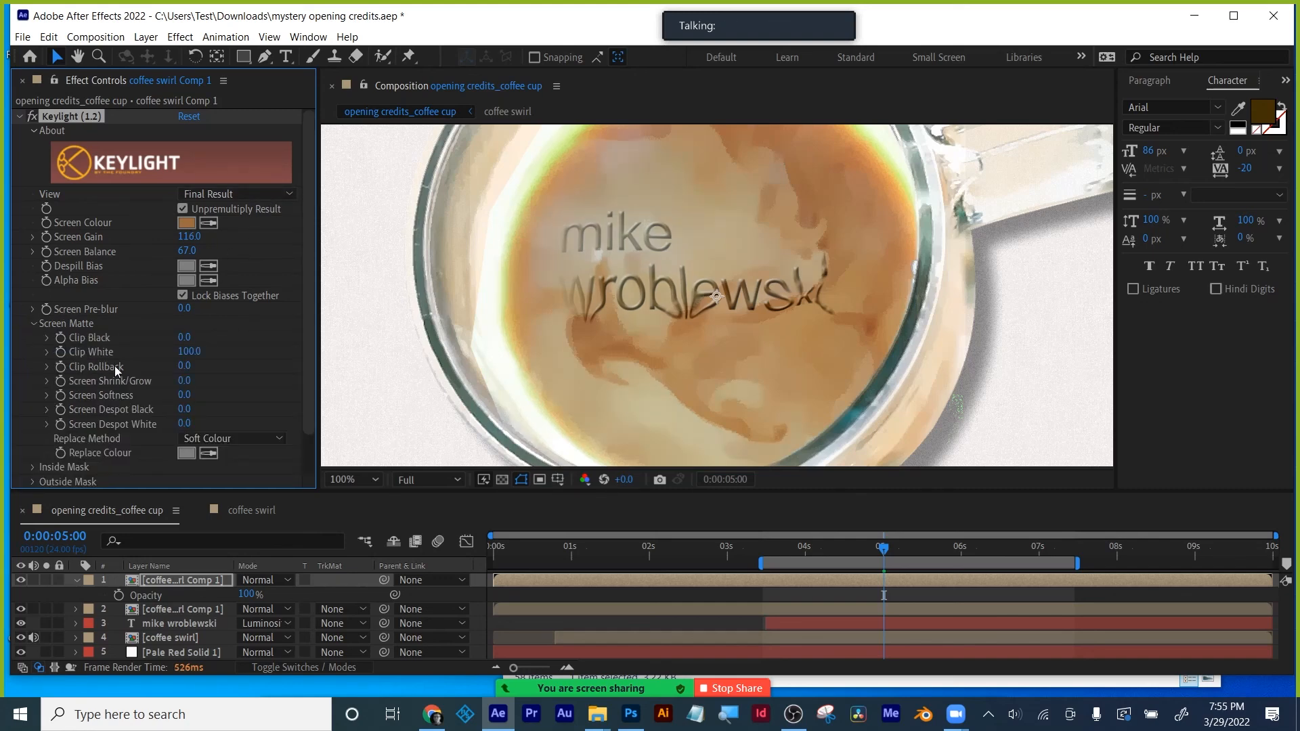
drag(189, 350, 367, 347)
scroll(255, 371, down, 3)
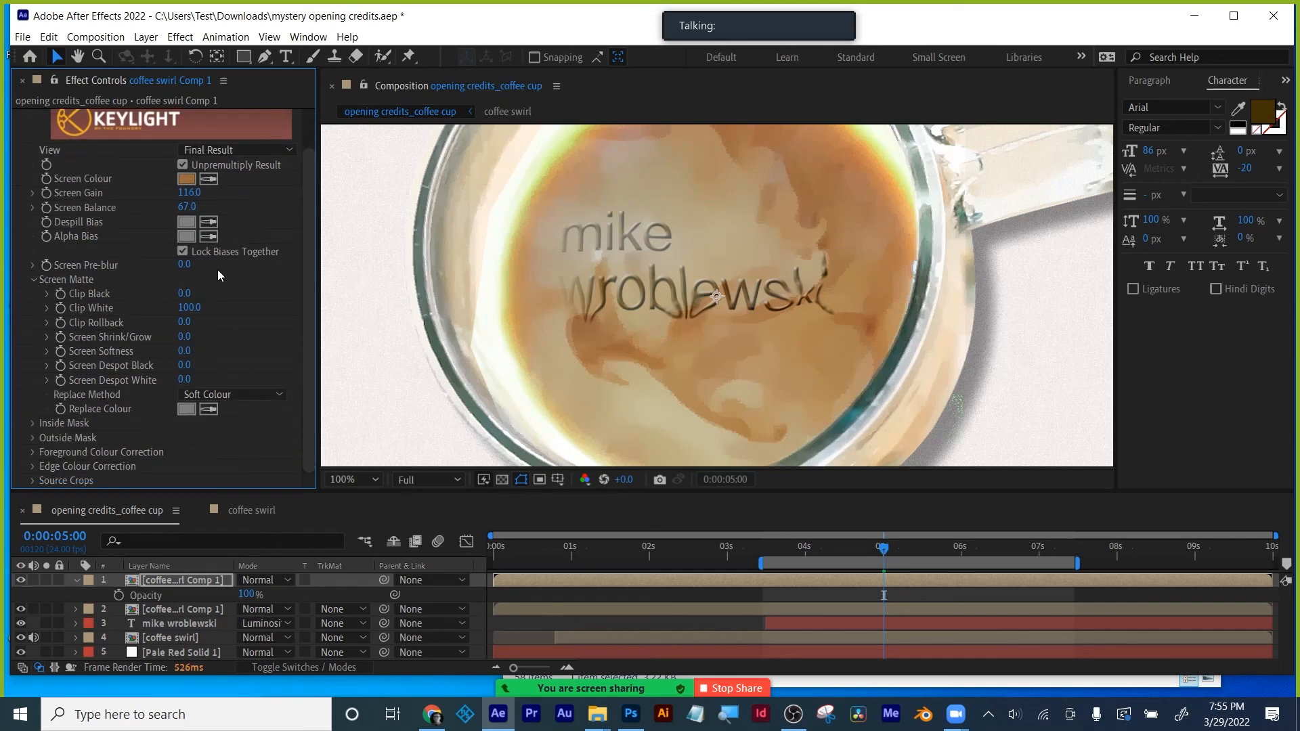
drag(187, 206, 76, 155)
click(193, 581)
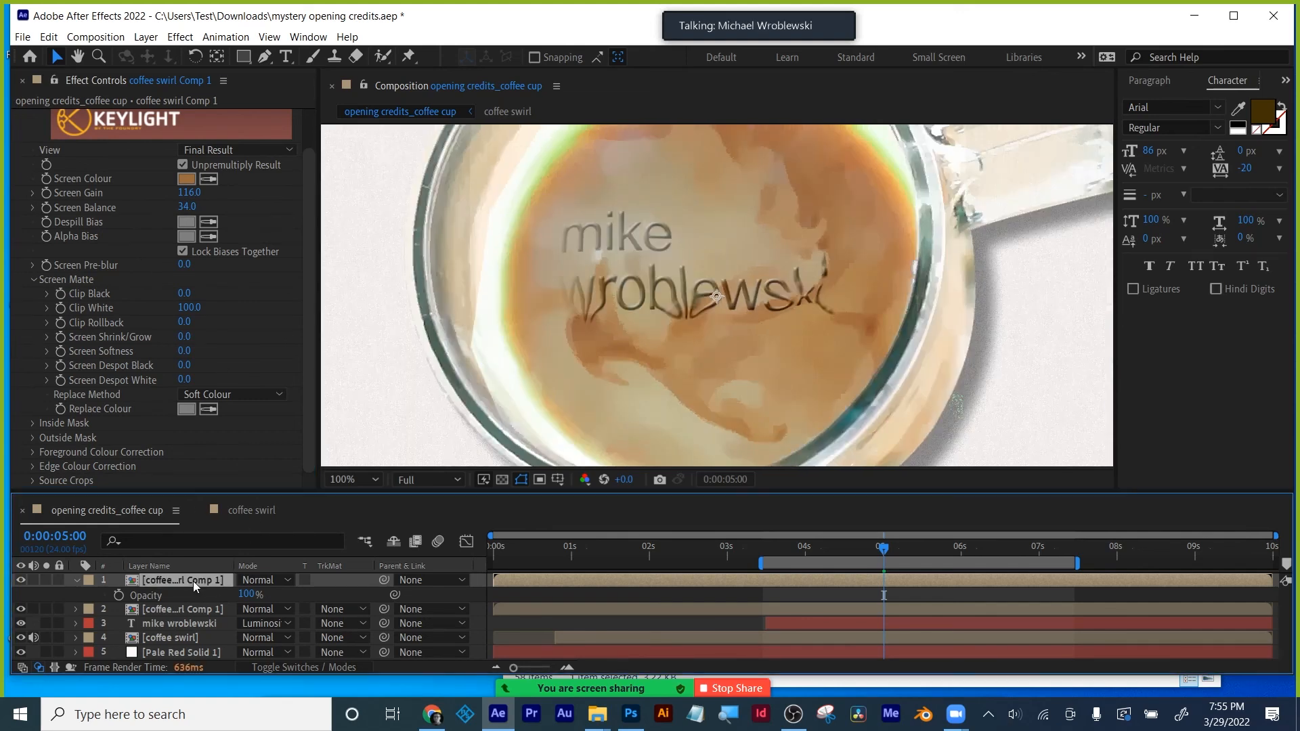
click(21, 580)
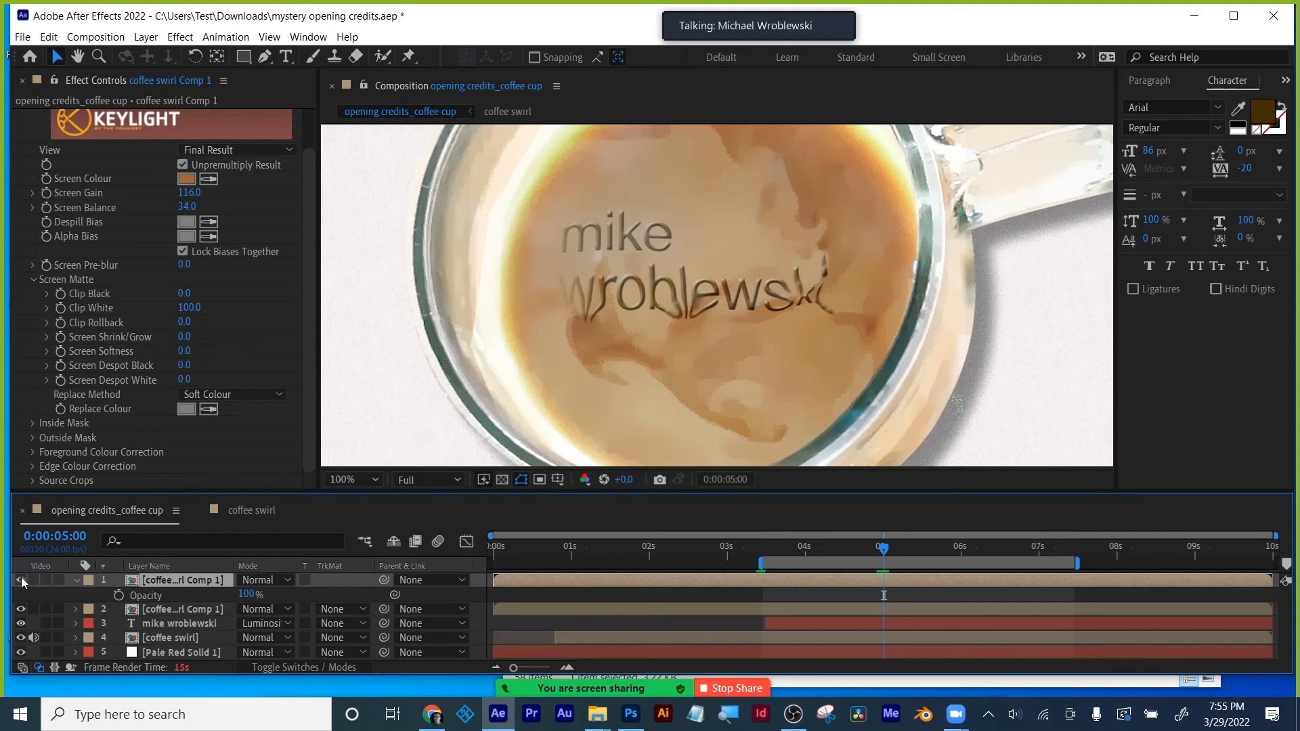
click(22, 580)
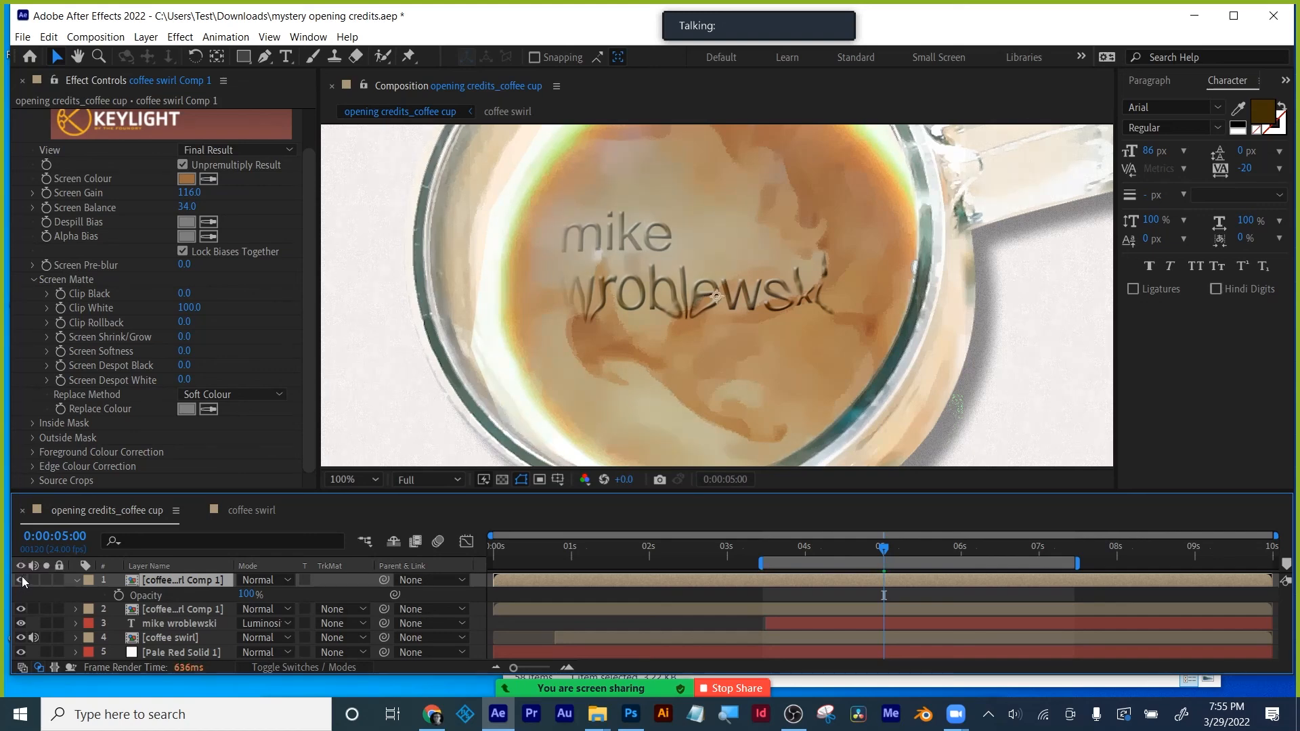
scroll(122, 233, up, 2)
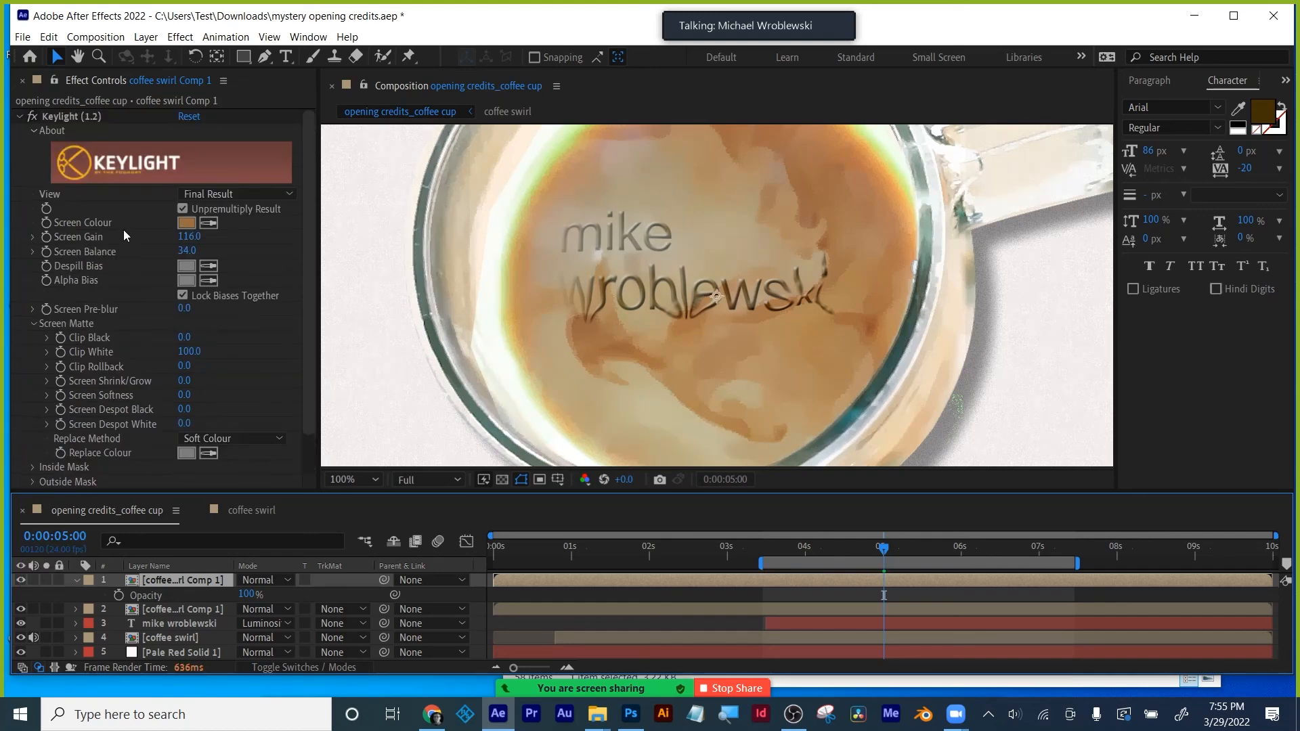
click(17, 116)
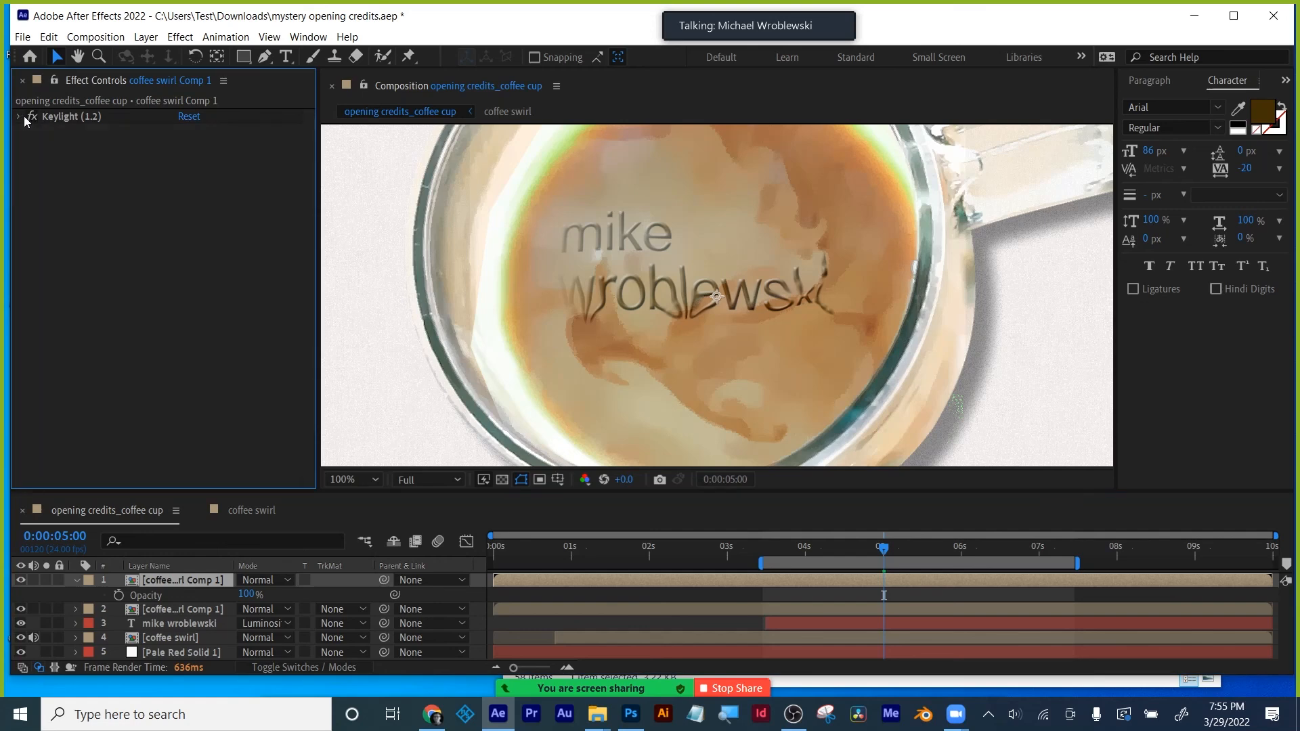
- Duplicate the top coffee swirl layer and make both copies visible
click(184, 578)
key(ctrl+d)
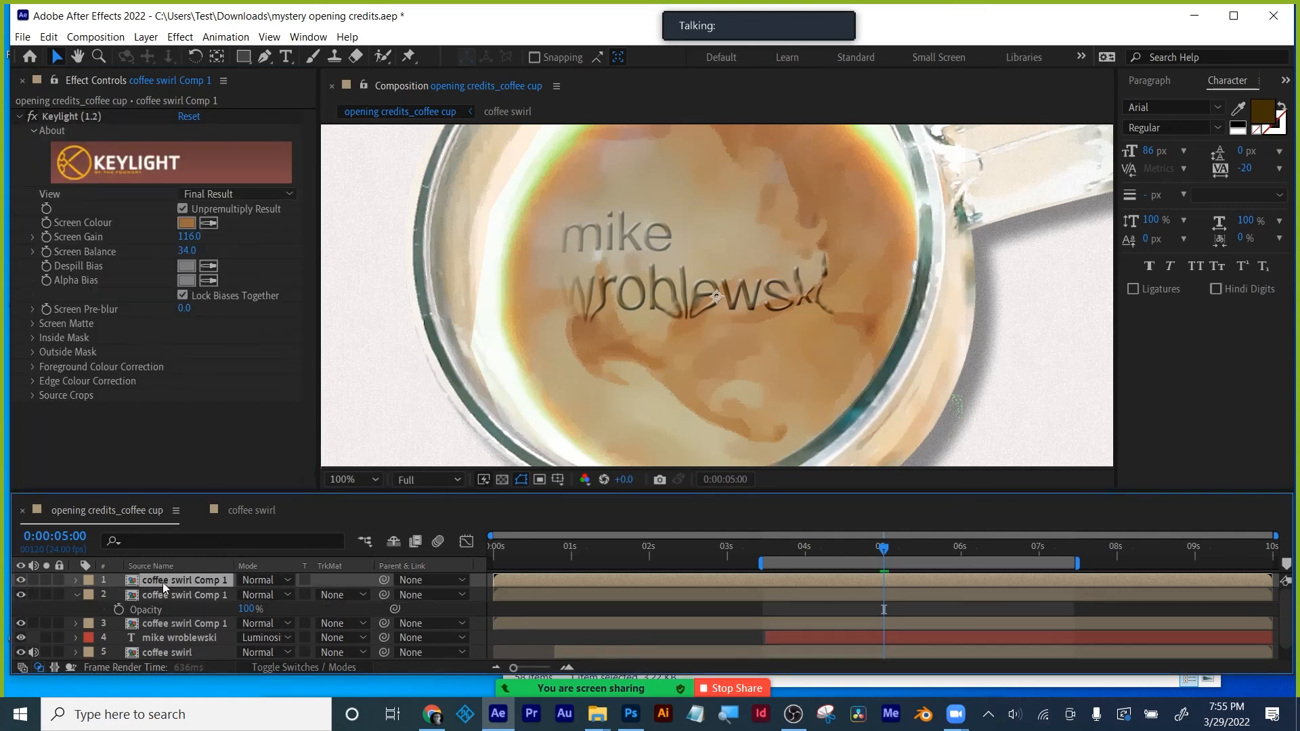
click(21, 594)
click(21, 580)
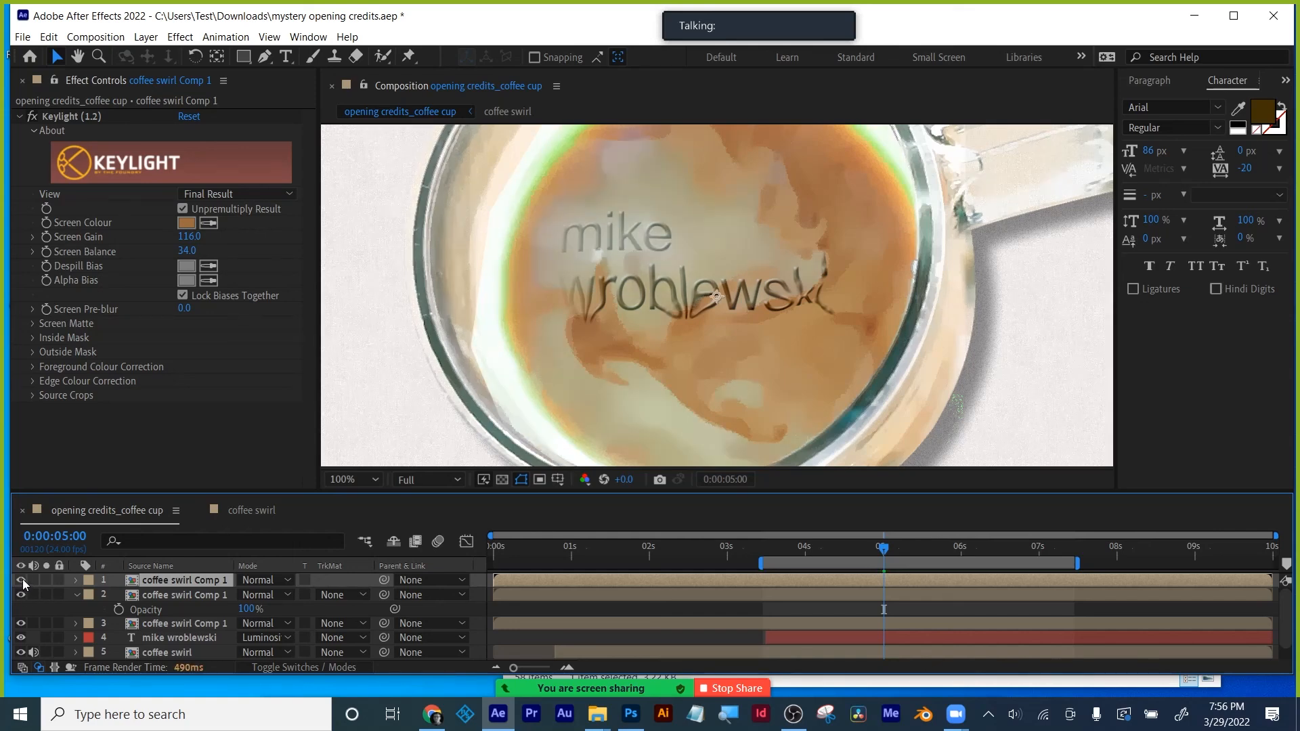
scroll(838, 330, down, 2)
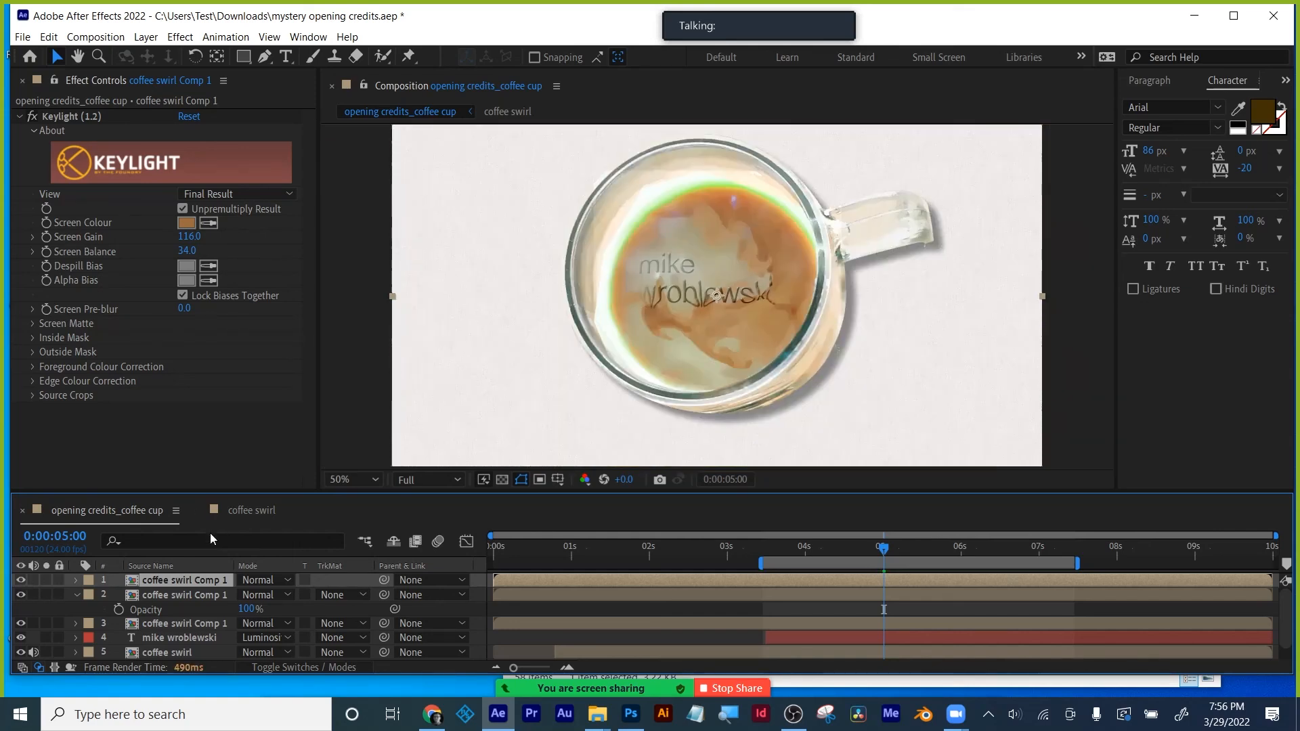
- Set both top coffee swirl copies to Luminosity blend mode and toggle visibility to compare
click(176, 595)
click(267, 595)
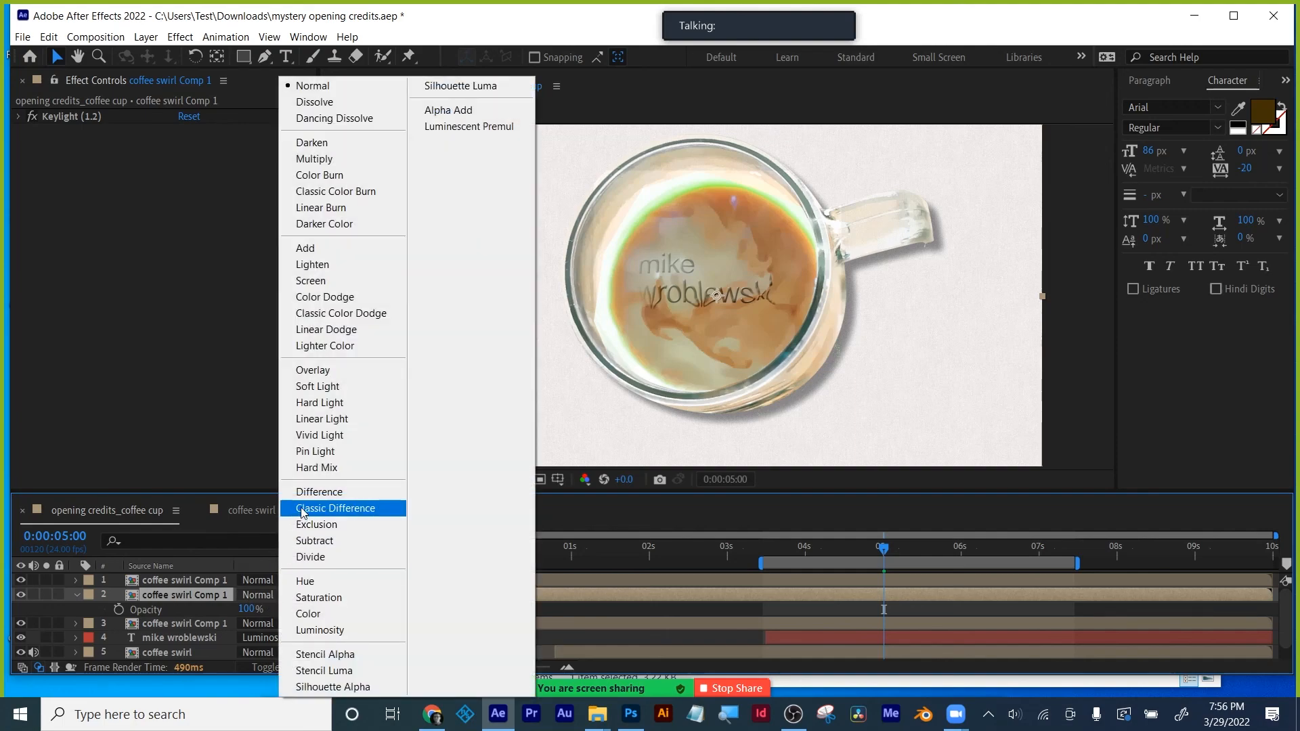
click(21, 581)
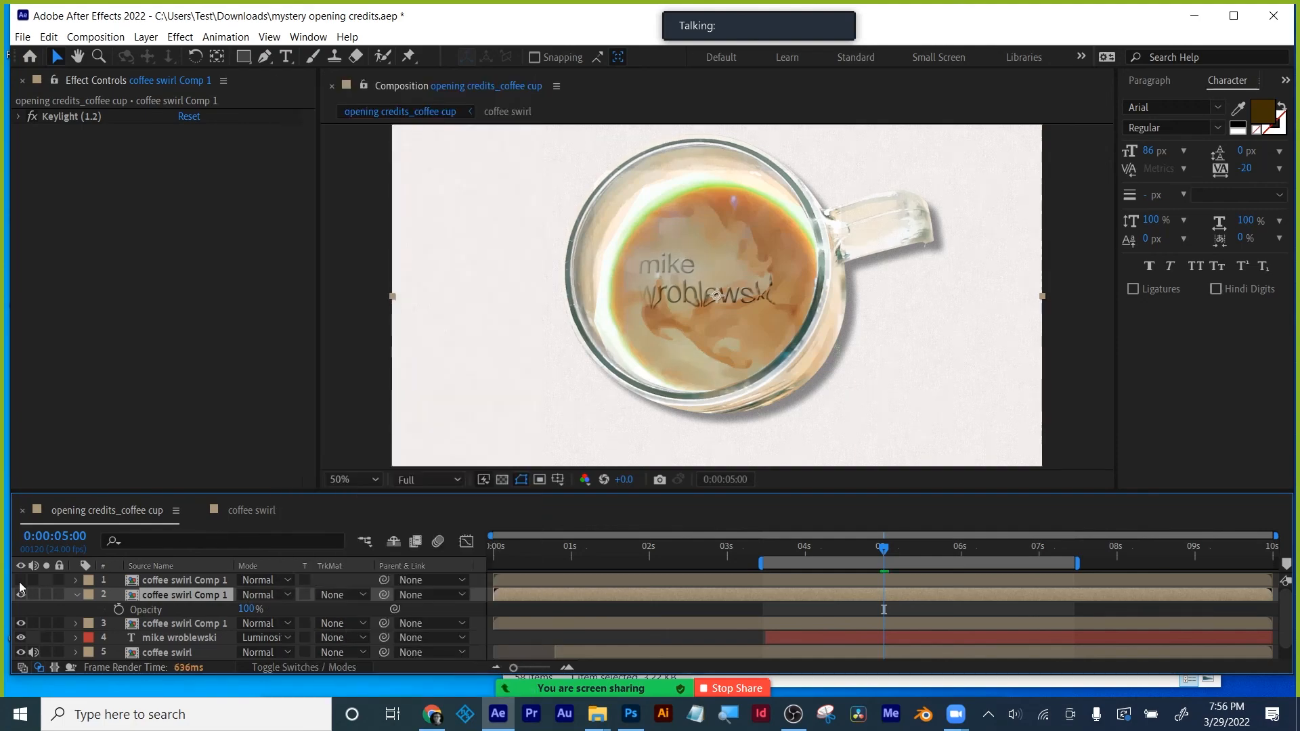
click(268, 595)
click(294, 629)
click(267, 580)
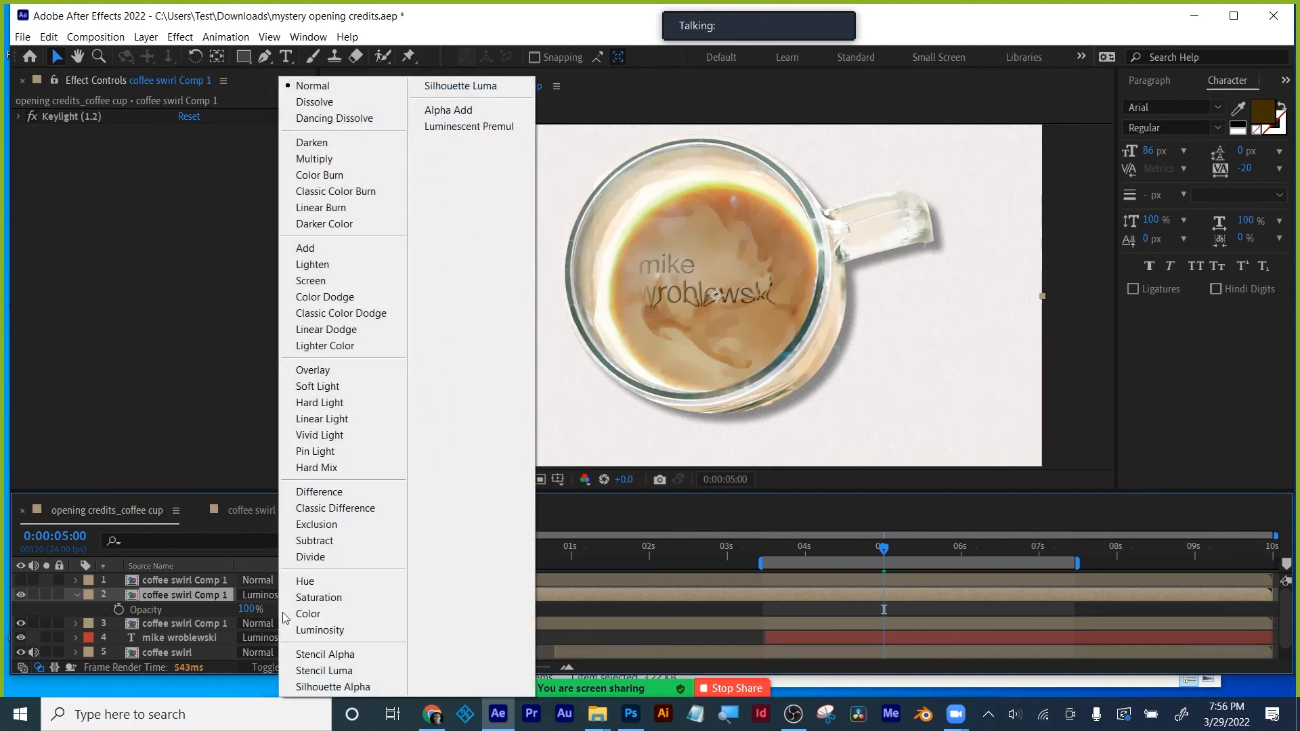
click(293, 627)
click(21, 580)
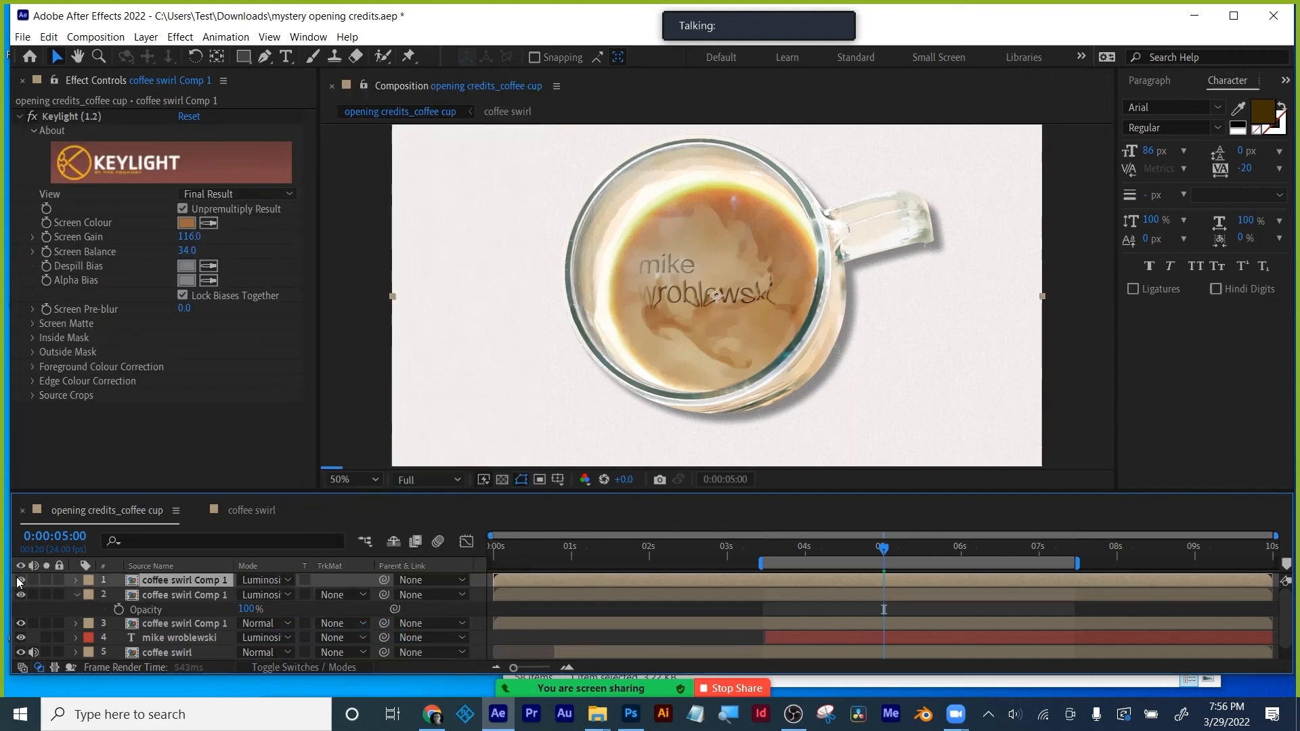
scroll(745, 312, up, 1)
click(20, 581)
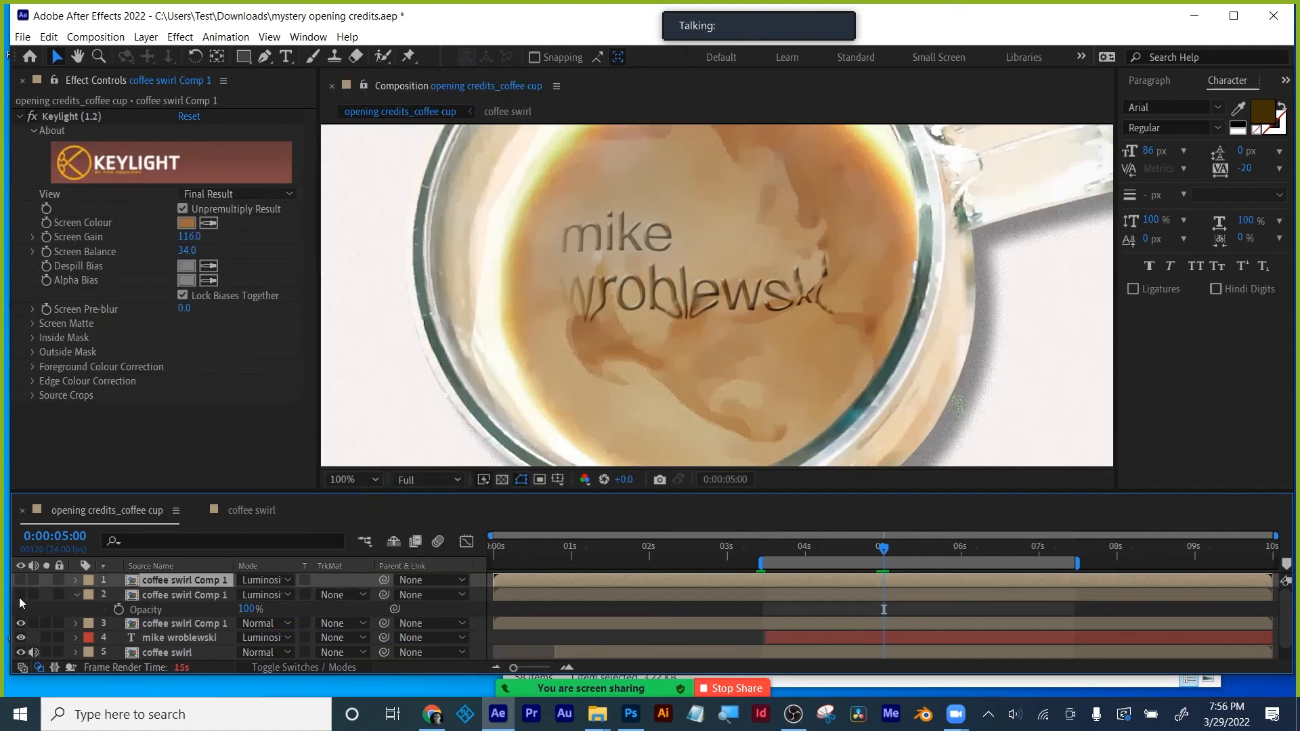
click(20, 581)
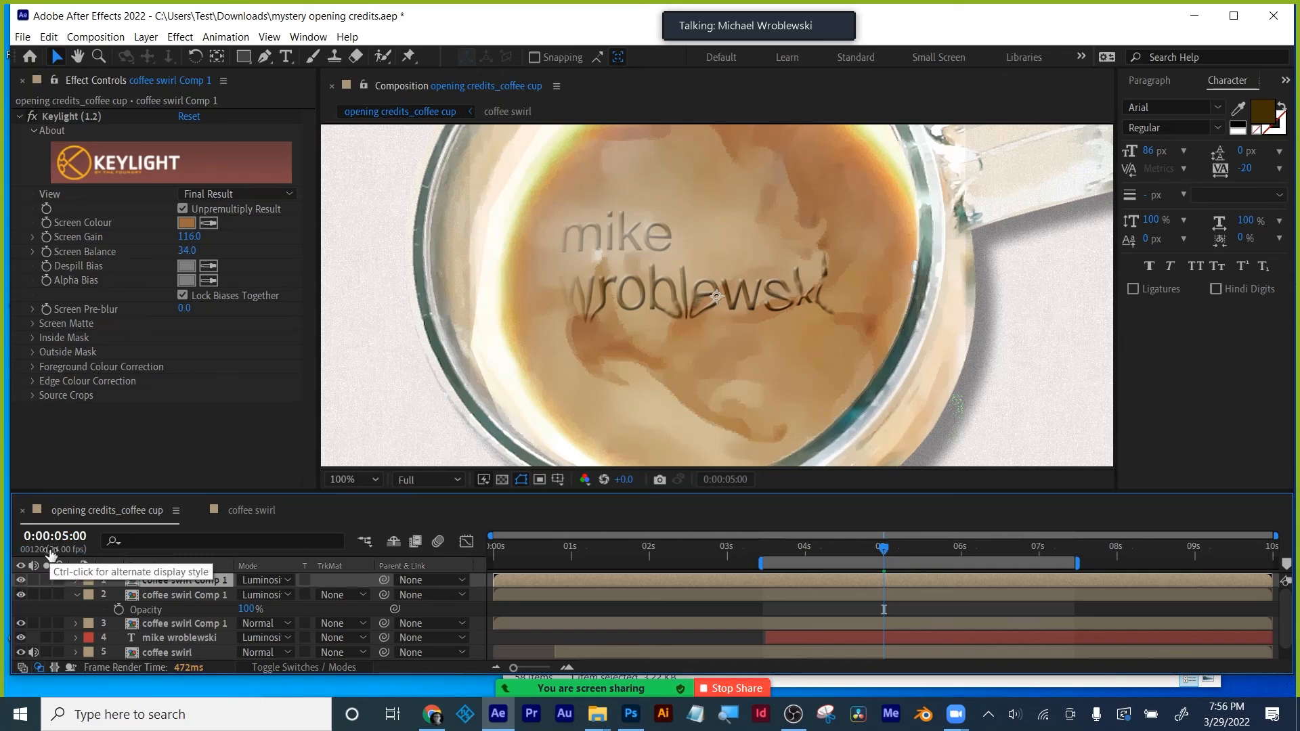
- Scrub the credits to 0:00:05:13 and 0:00:06:02, then back to 0:00:04:10 mid-animation
click(925, 546)
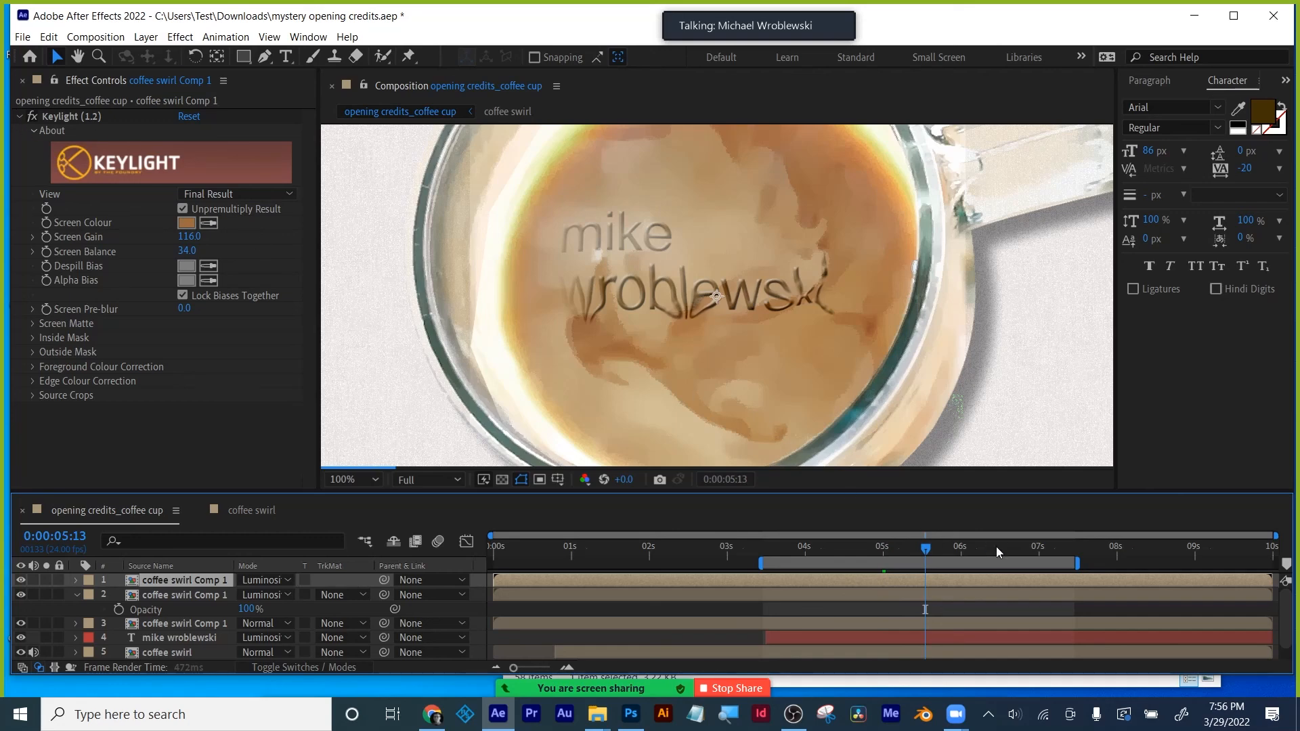
click(967, 546)
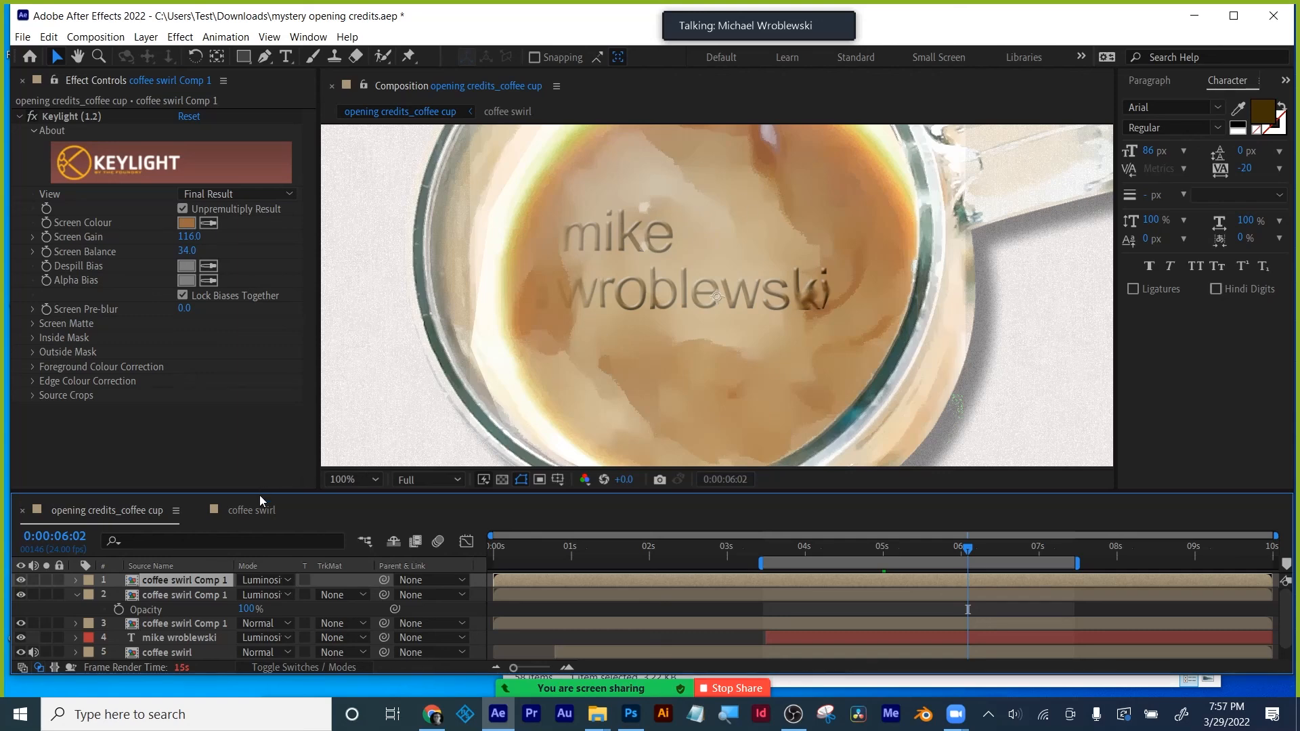
click(838, 551)
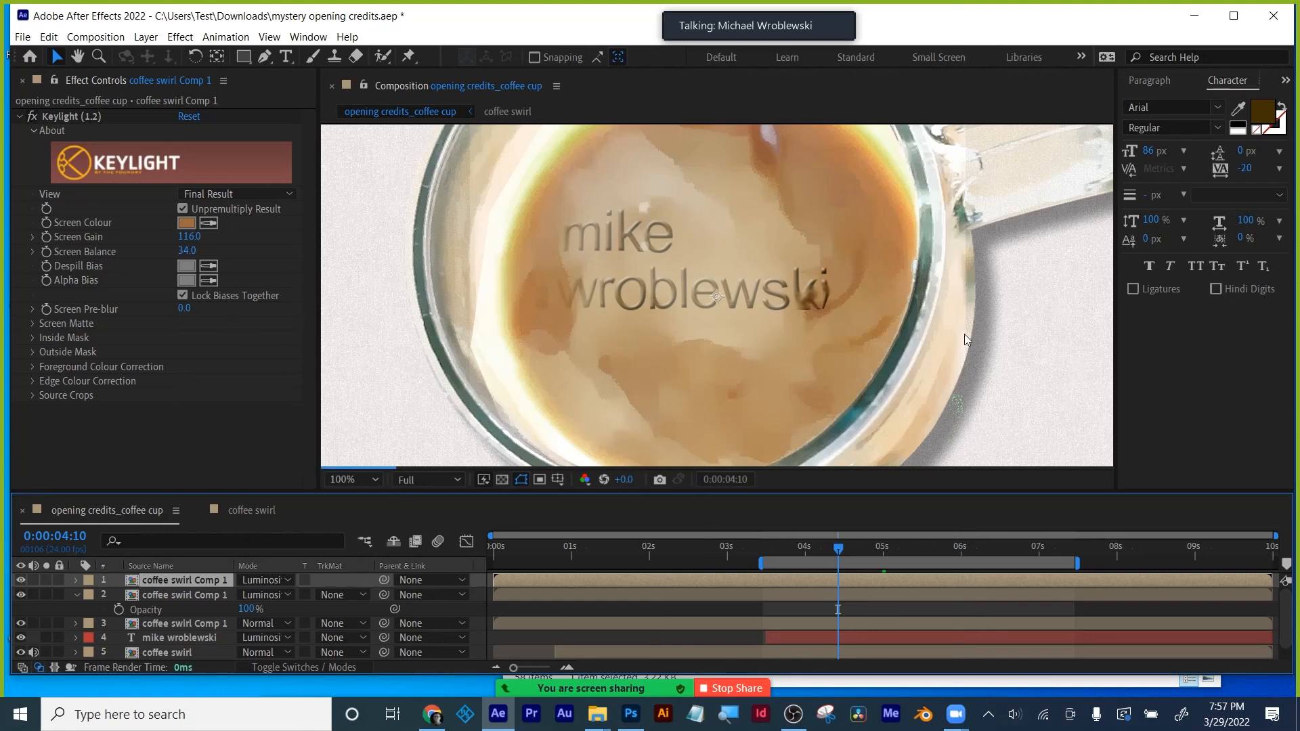